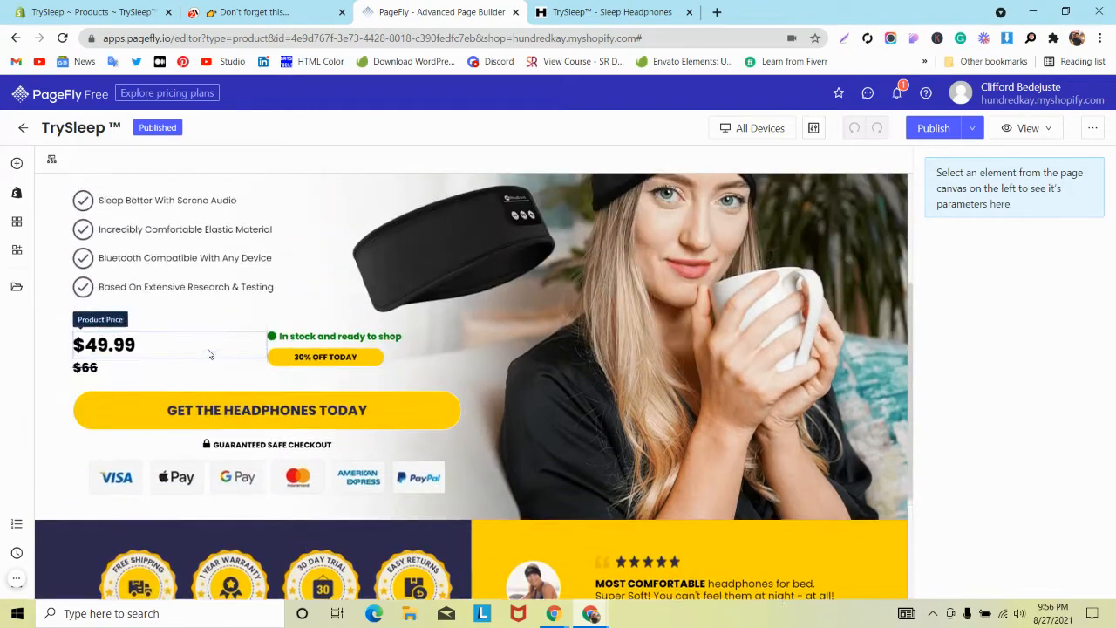
Step: Examine the "Sleeplessness Seriously Affects Your Wellbeing." section and the comparison boxes on the mindband.co product page
{"action": "scroll", "coordinate": [210, 357], "scroll_direction": "down", "scroll_amount": 2}
{"action": "left_click", "coordinate": [260, 11]}
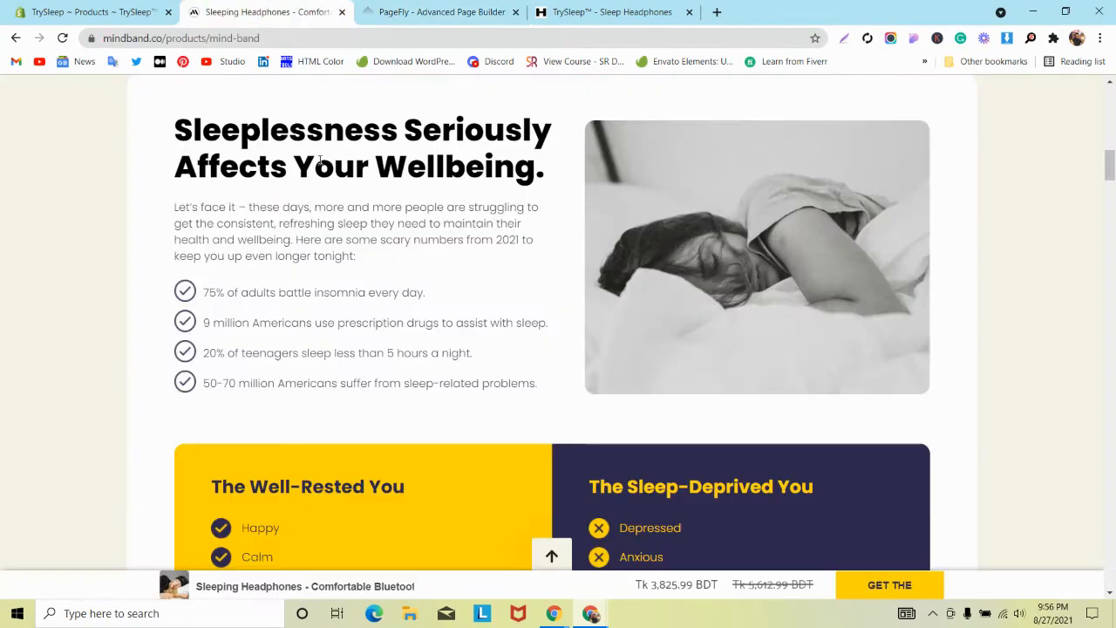
{"action": "scroll", "coordinate": [345, 225], "scroll_direction": "down", "scroll_amount": 2}
{"action": "scroll", "coordinate": [346, 225], "scroll_direction": "up", "scroll_amount": 2}
{"action": "scroll", "coordinate": [345, 225], "scroll_direction": "down", "scroll_amount": 1}
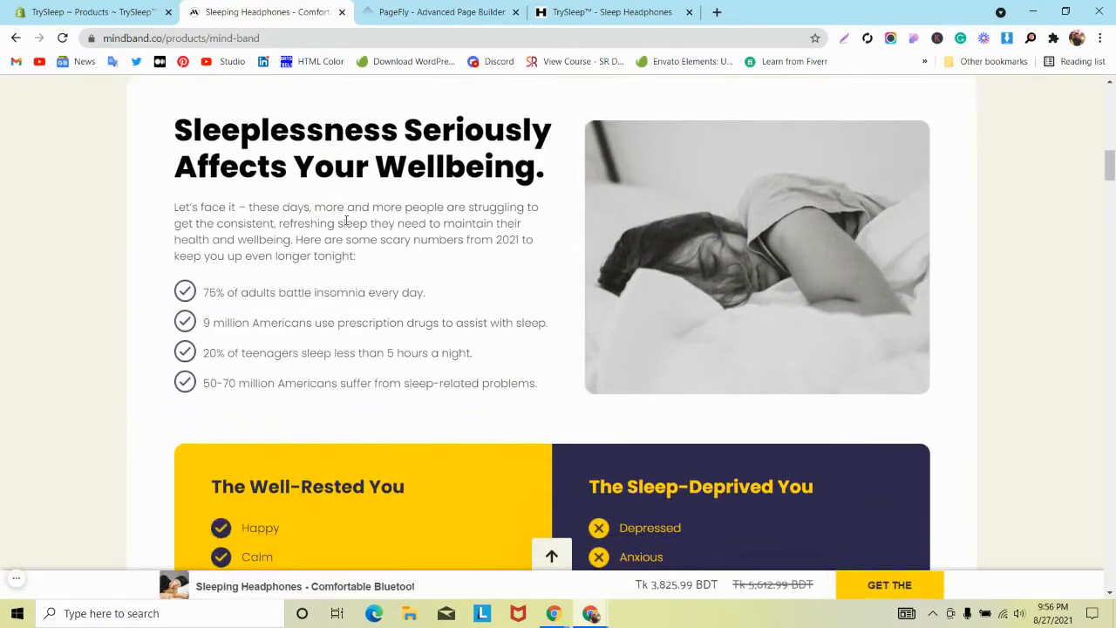
{"action": "scroll", "coordinate": [349, 251], "scroll_direction": "down", "scroll_amount": 5}
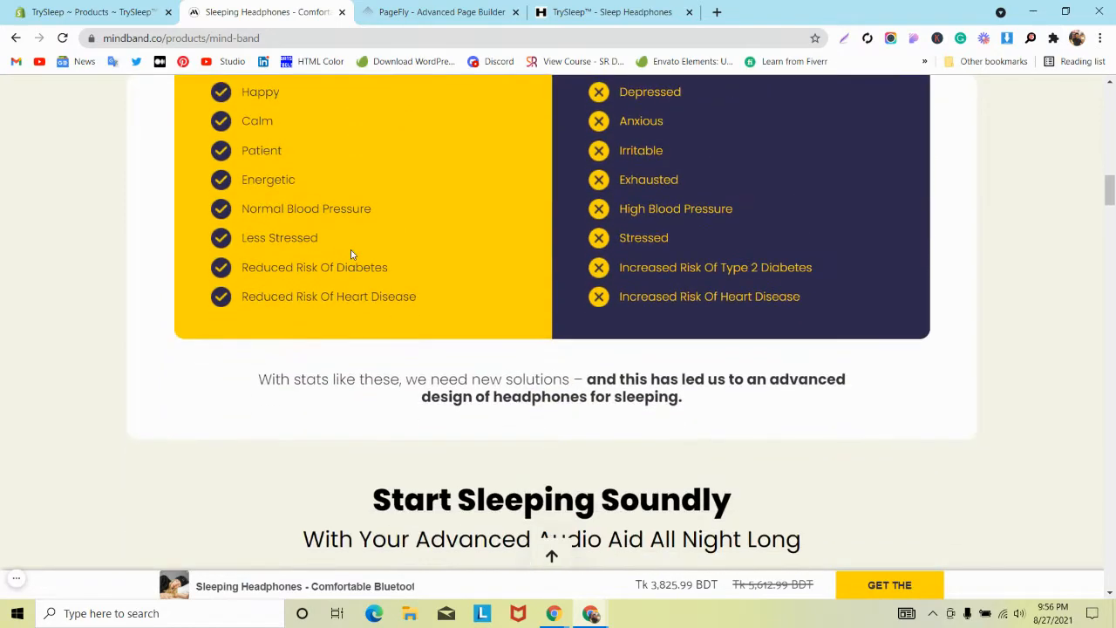
{"action": "scroll", "coordinate": [349, 251], "scroll_direction": "up", "scroll_amount": 5}
{"action": "scroll", "coordinate": [352, 253], "scroll_direction": "down", "scroll_amount": 1}
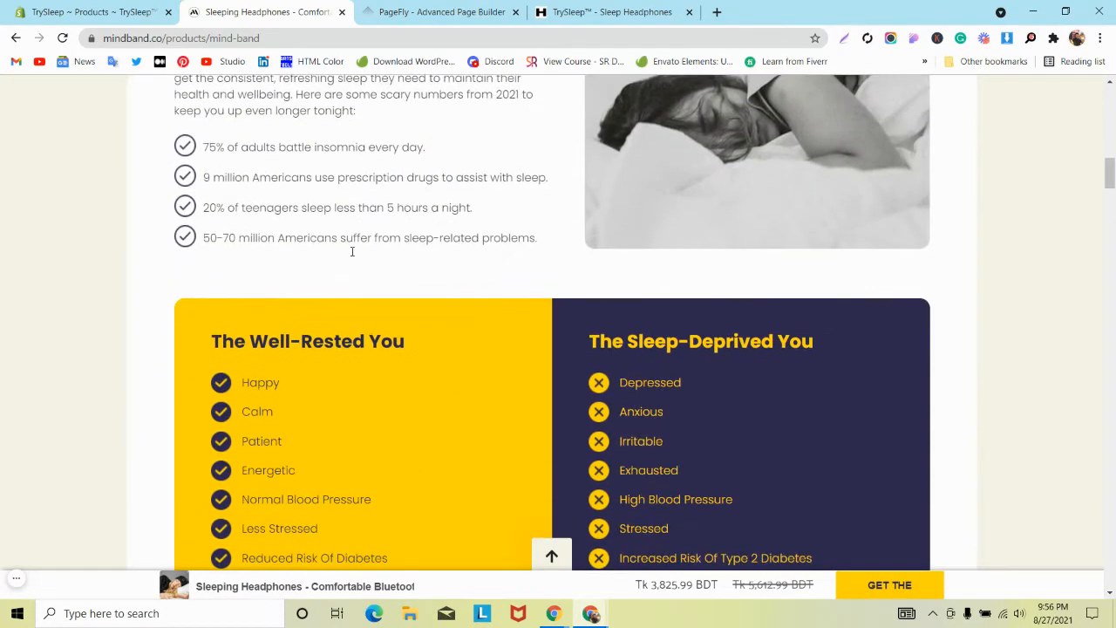
{"action": "scroll", "coordinate": [353, 253], "scroll_direction": "up", "scroll_amount": 1}
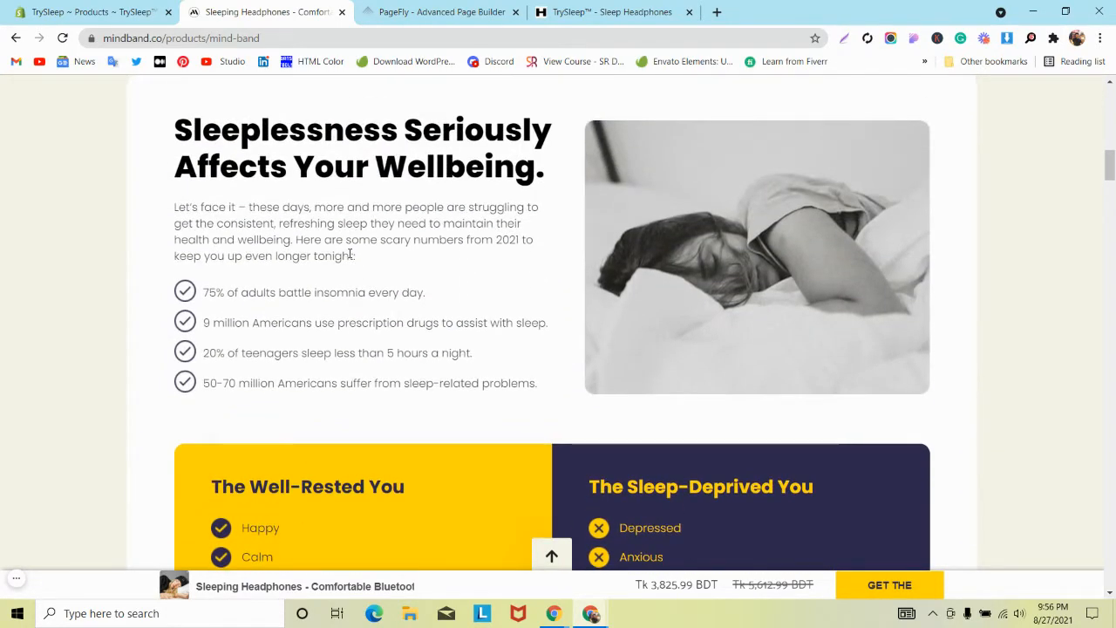
{"action": "scroll", "coordinate": [349, 254], "scroll_direction": "up", "scroll_amount": 1}
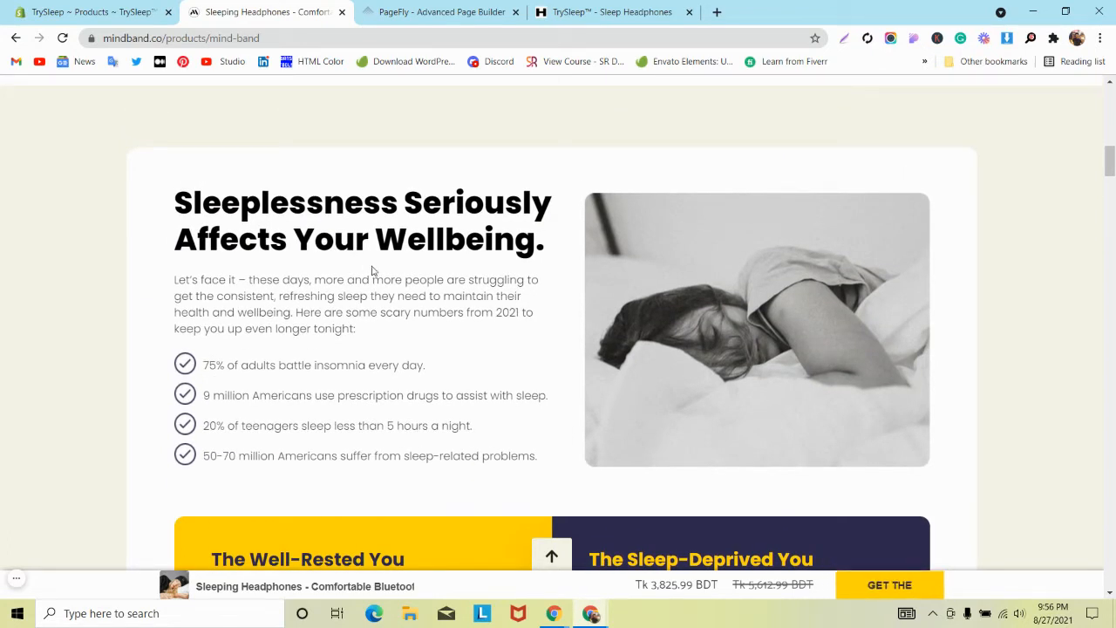
Step: Inspect the typeface properties of the Sleeplessness section's heading, intro paragraph and checklist lines
{"action": "left_click", "coordinate": [915, 41]}
{"action": "left_click", "coordinate": [471, 213]}
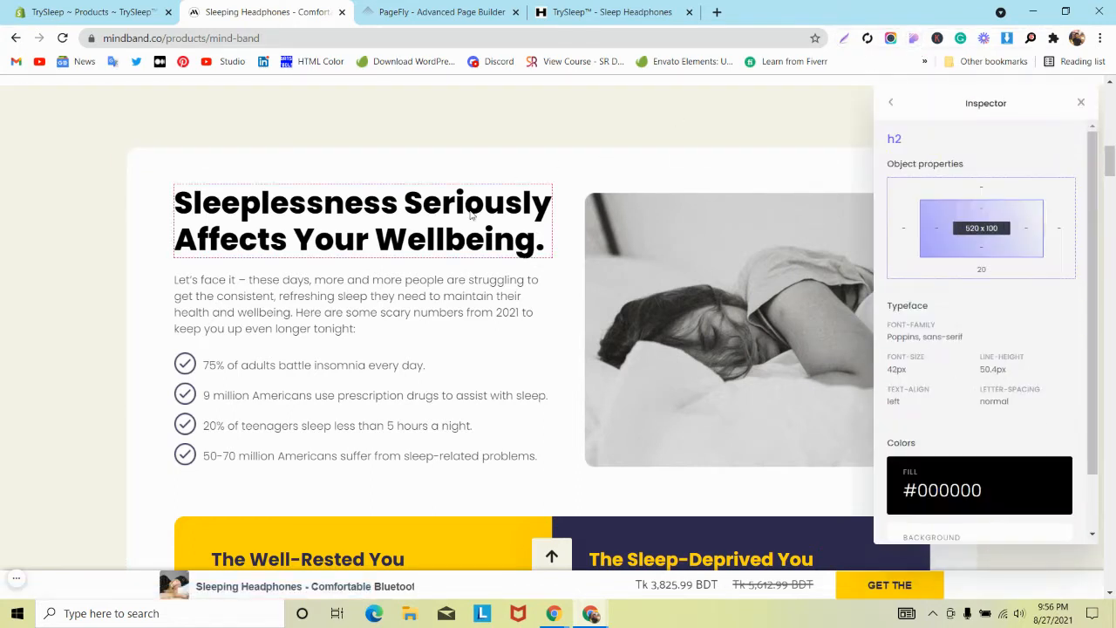
{"action": "left_click", "coordinate": [445, 295]}
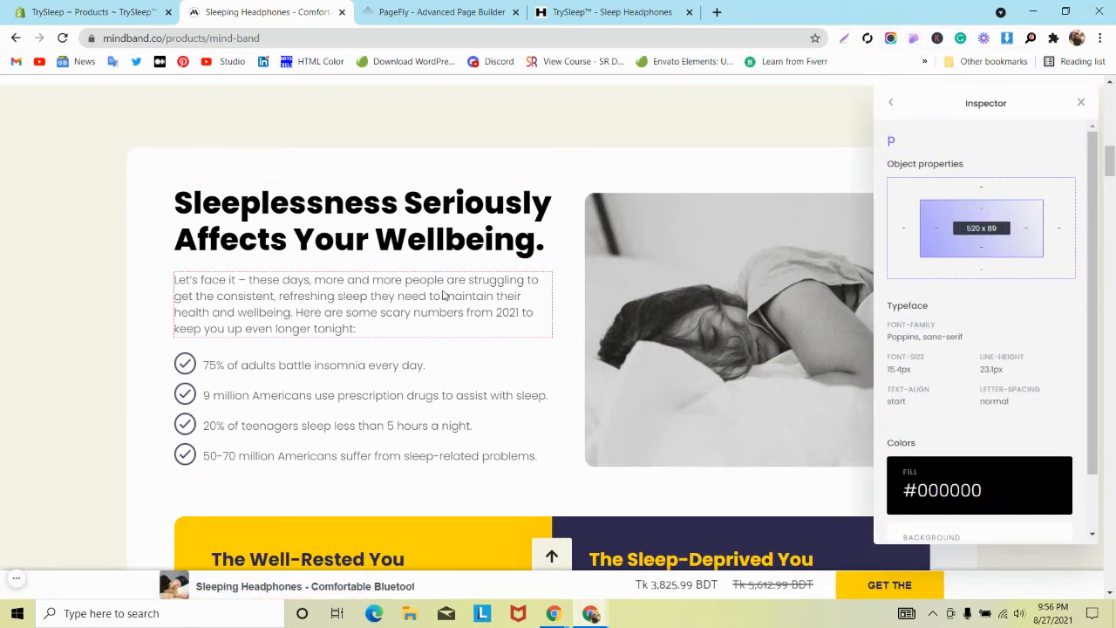
{"action": "left_click", "coordinate": [370, 373]}
{"action": "scroll", "coordinate": [370, 372], "scroll_direction": "down", "scroll_amount": 1}
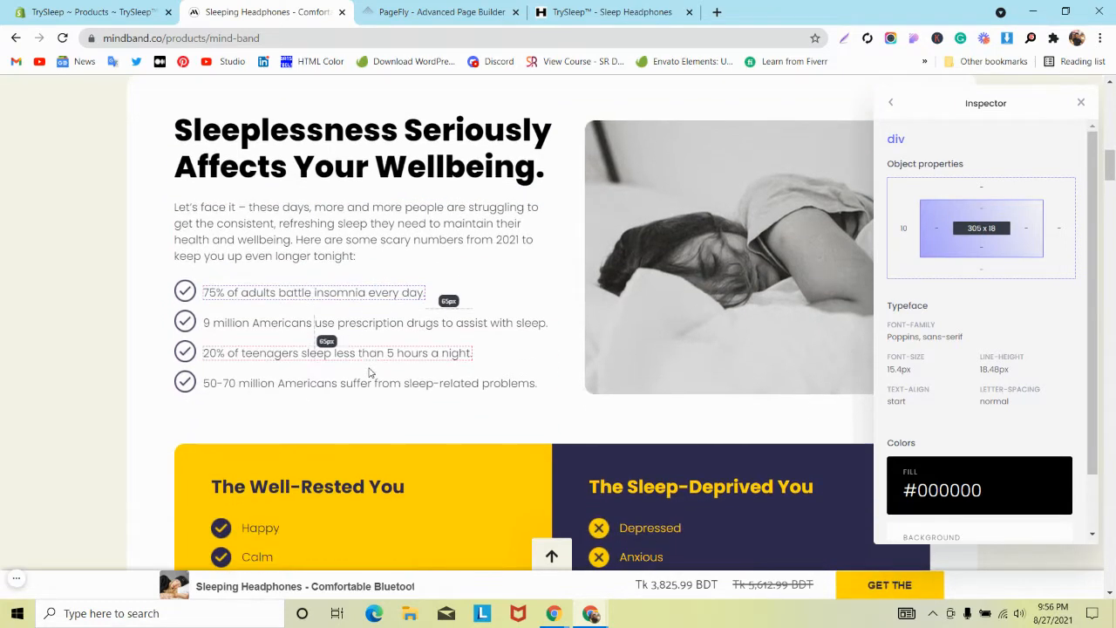
{"action": "left_click", "coordinate": [359, 332]}
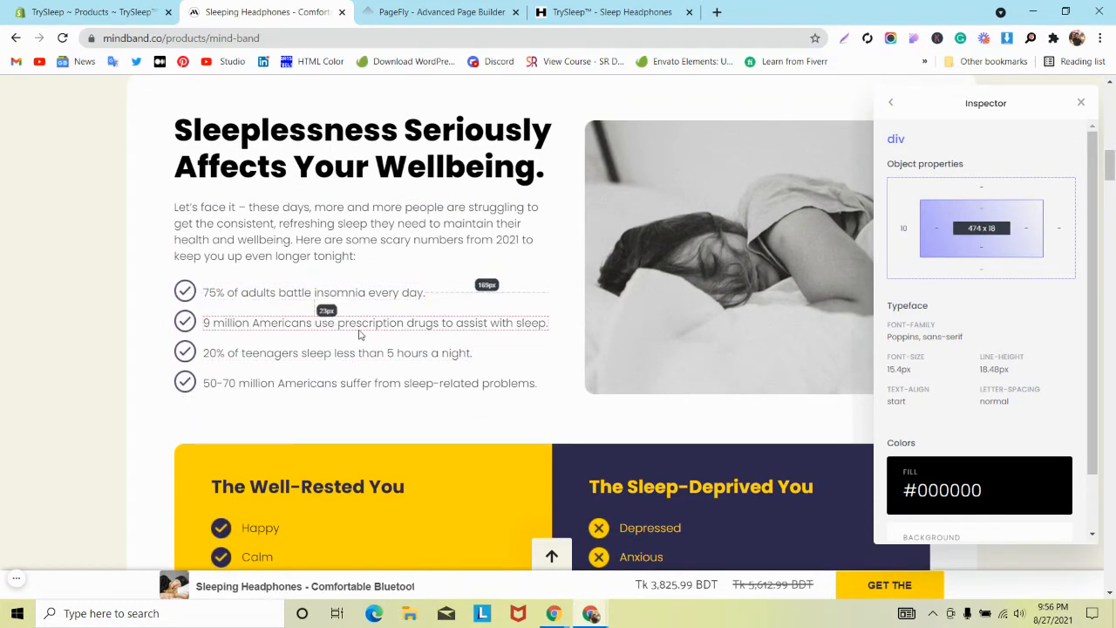
Step: Inspect the beige introduction section behind the Sleeplessness card and copy its background colour #f6f4e9
{"action": "left_click", "coordinate": [460, 9]}
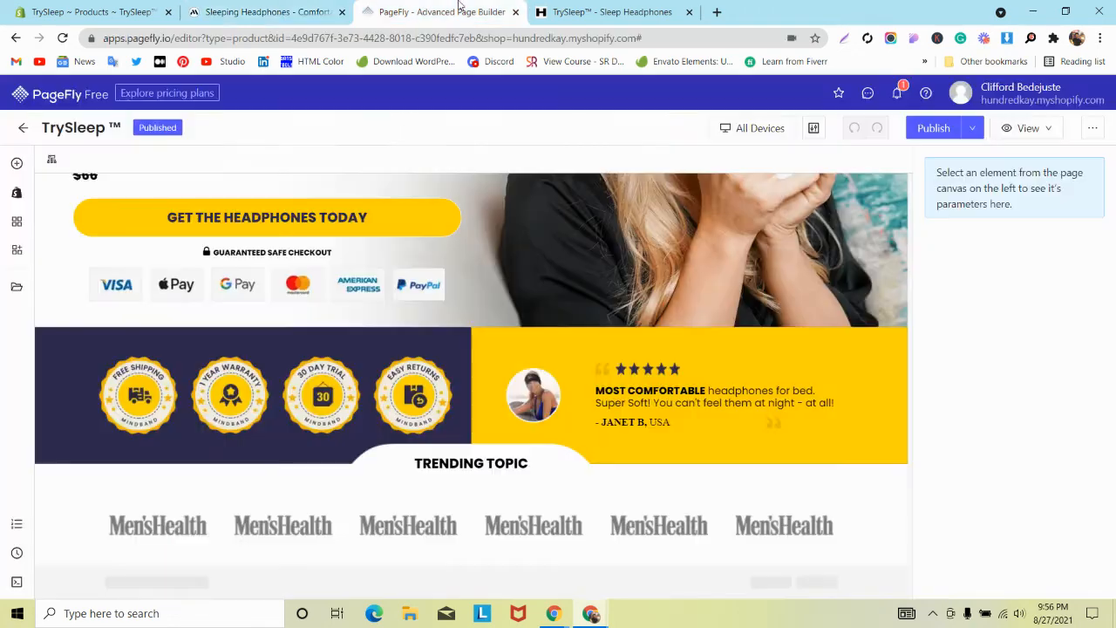
{"action": "left_click", "coordinate": [295, 7]}
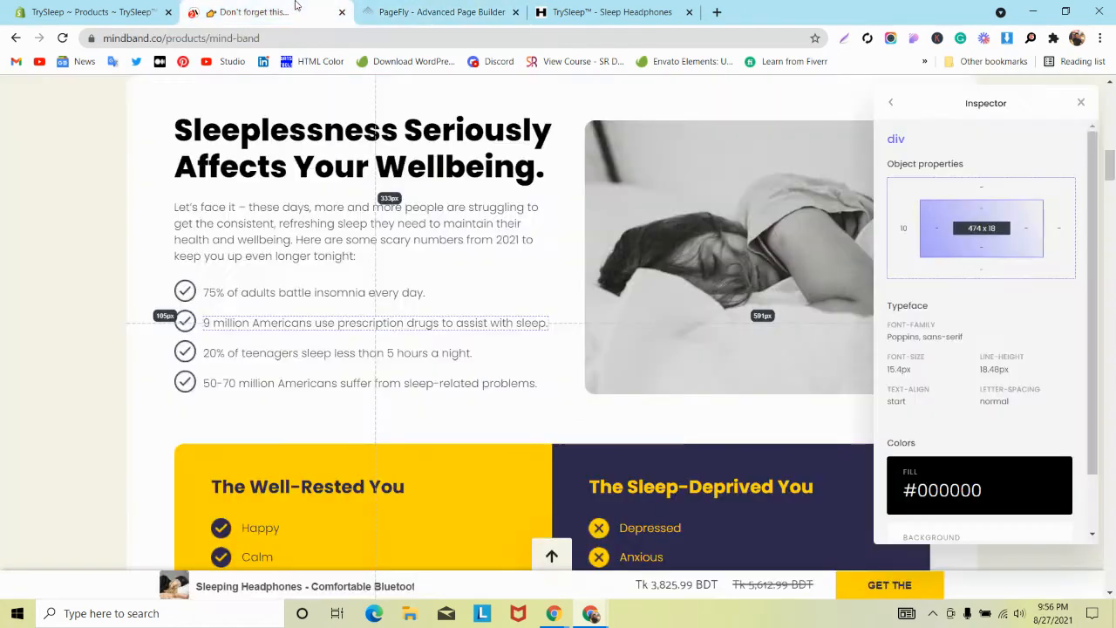
{"action": "scroll", "coordinate": [105, 218], "scroll_direction": "up", "scroll_amount": 2}
{"action": "left_click", "coordinate": [82, 215]}
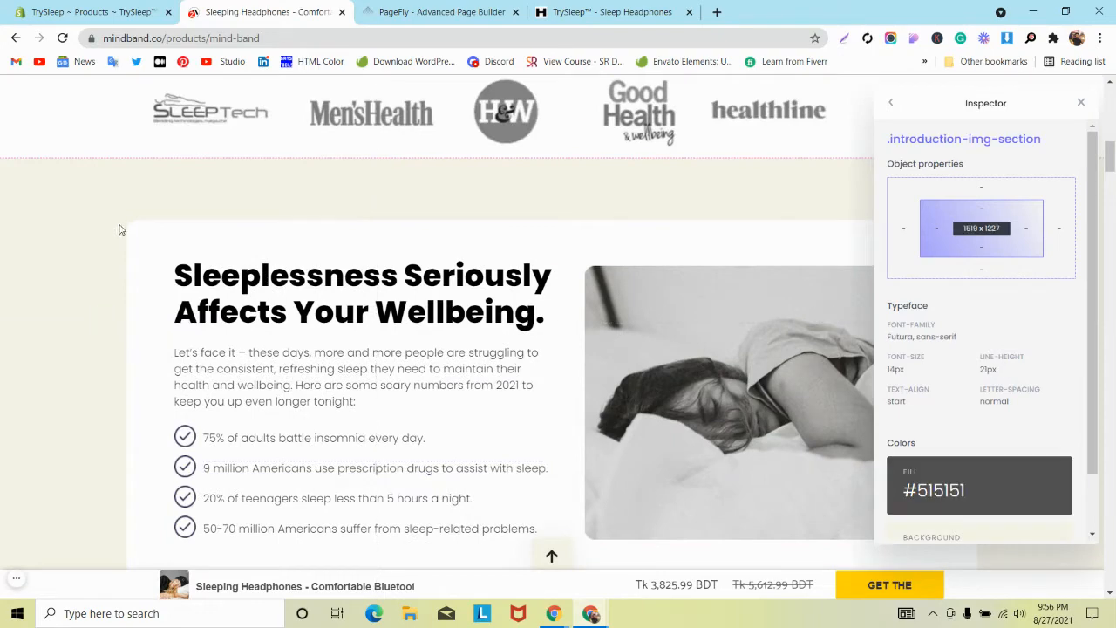
{"action": "scroll", "coordinate": [1003, 392], "scroll_direction": "down", "scroll_amount": 1}
{"action": "left_click", "coordinate": [1041, 486]}
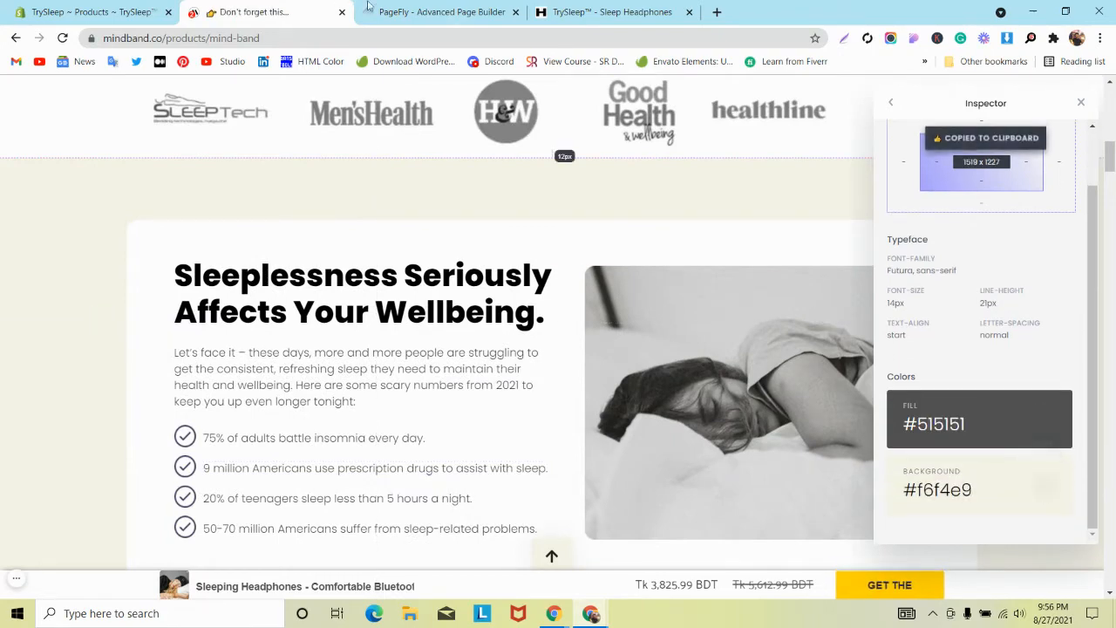
Step: In PageFly, add a one-column layout below the Men'sHealth logo row
{"action": "left_click", "coordinate": [440, 12]}
{"action": "left_click", "coordinate": [15, 165]}
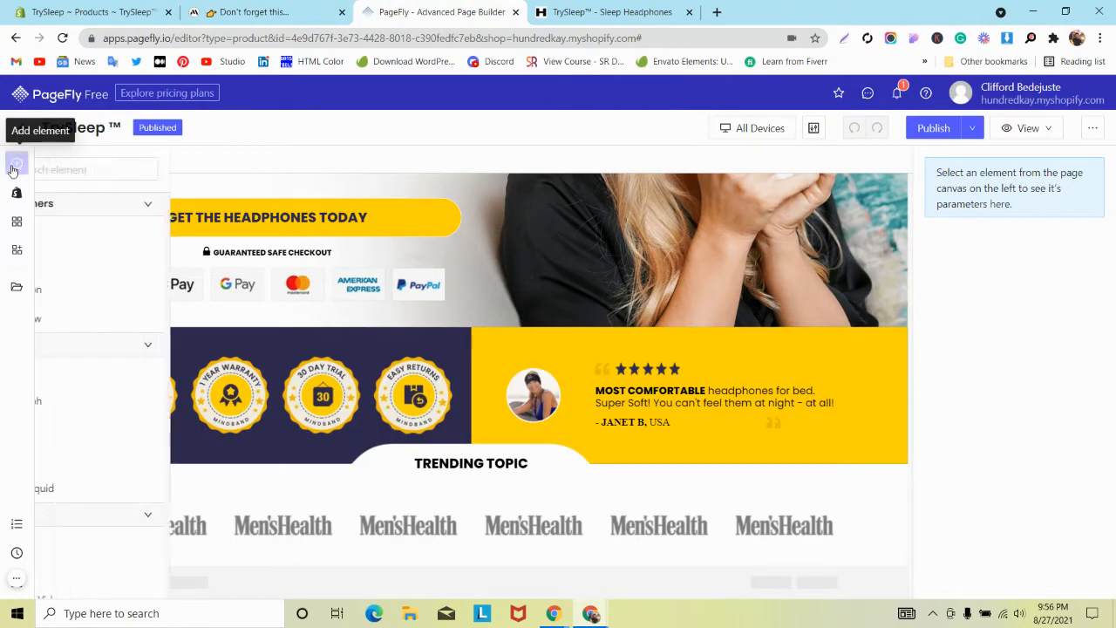
{"action": "mouse_move", "coordinate": [142, 227]}
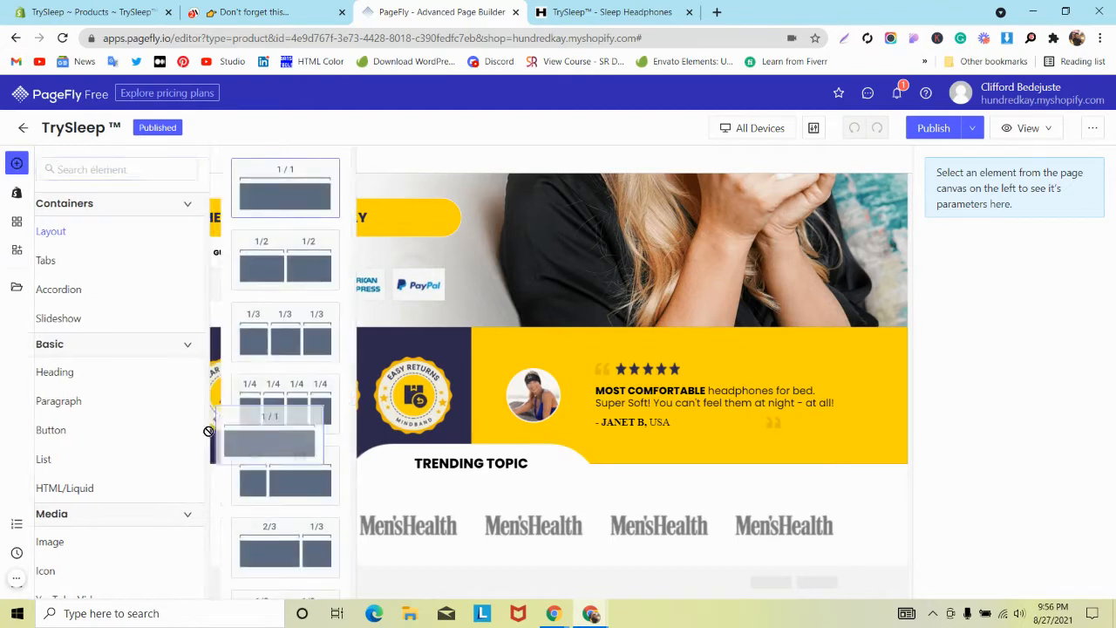
{"action": "mouse_move", "coordinate": [285, 186]}
{"action": "left_mouse_down"}
{"action": "mouse_move", "coordinate": [142, 568]}
{"action": "mouse_move", "coordinate": [122, 559]}
{"action": "left_mouse_up"}
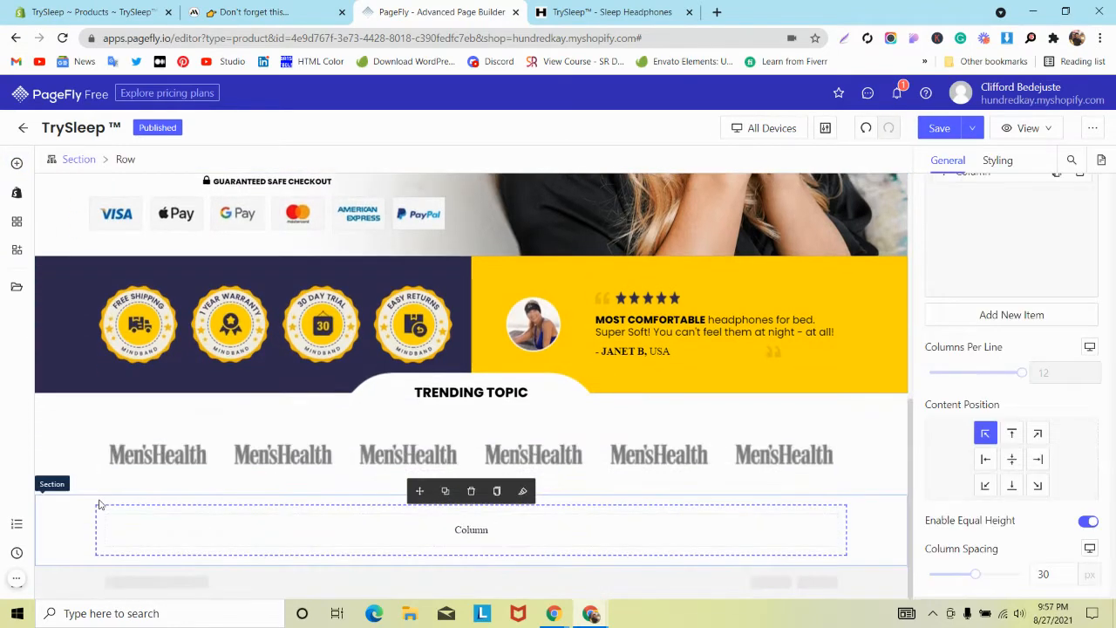
Step: Set the new section's background colour to the copied #f6f4e9
{"action": "left_click", "coordinate": [73, 524]}
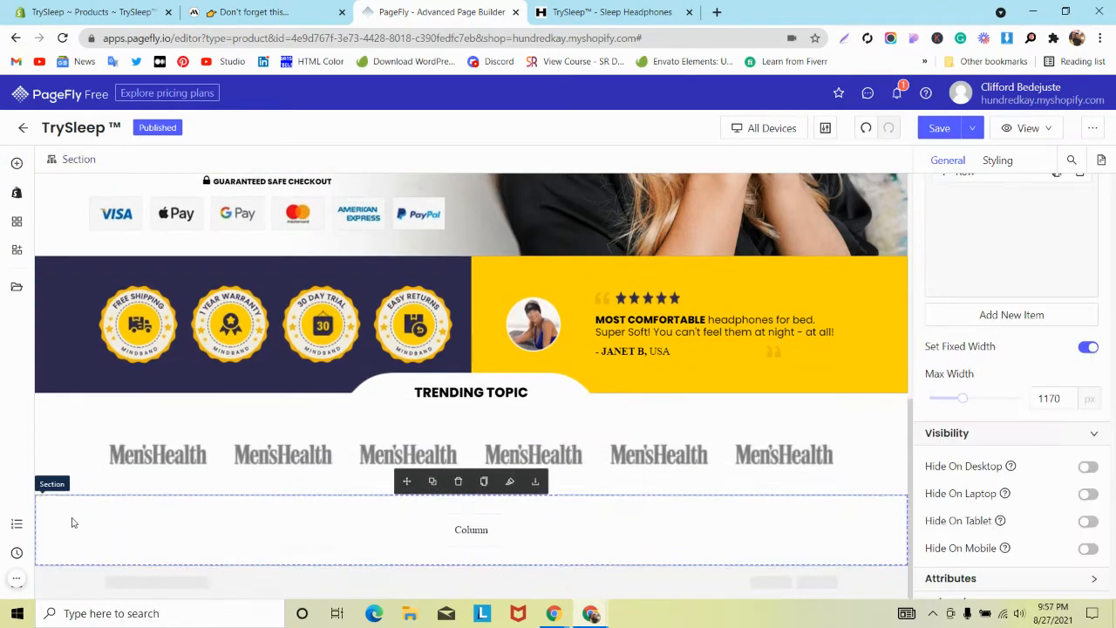
{"action": "left_click", "coordinate": [997, 160]}
{"action": "scroll", "coordinate": [995, 354], "scroll_direction": "down", "scroll_amount": 2}
{"action": "scroll", "coordinate": [981, 364], "scroll_direction": "down", "scroll_amount": 4}
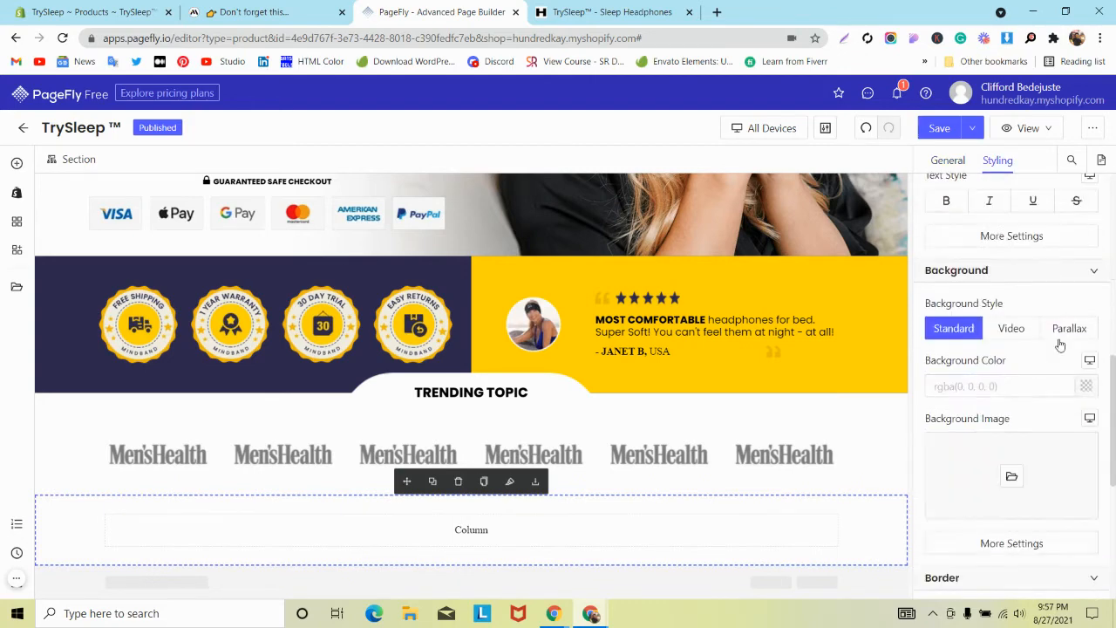
{"action": "left_click", "coordinate": [1087, 387]}
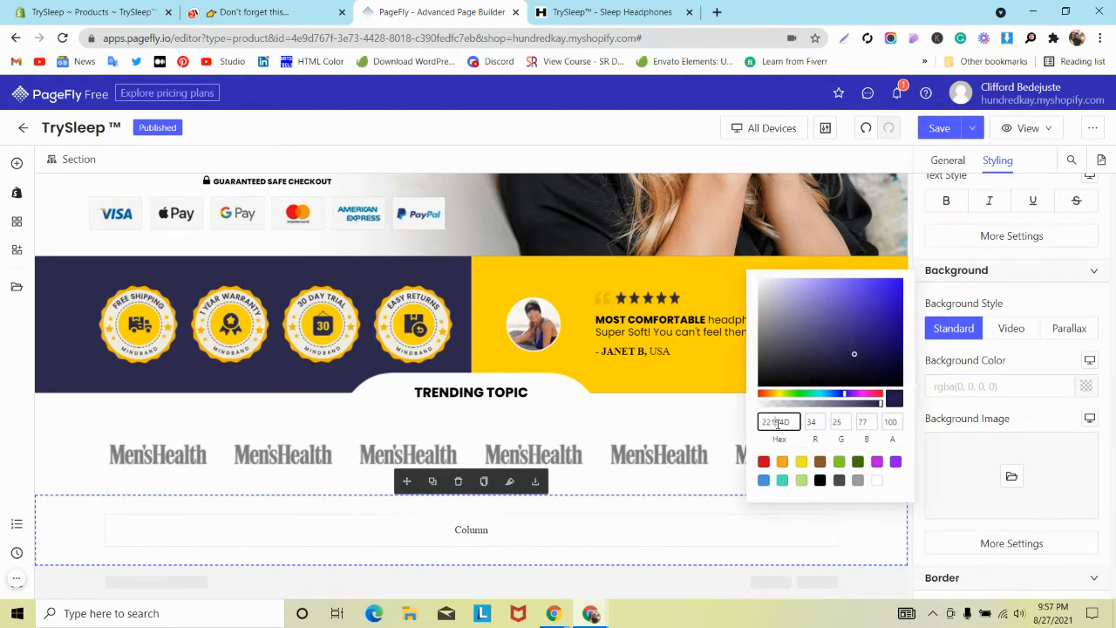
{"action": "key", "text": "ctrl+v"}
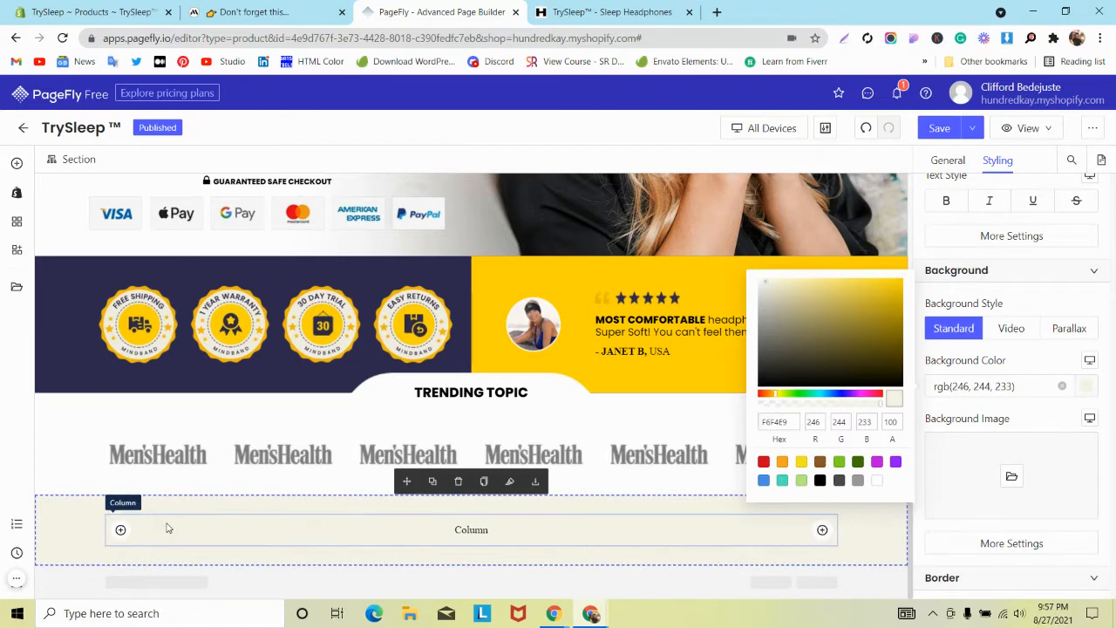
Step: Add a second column to the new row and compare the layout with the reference Sleeplessness section
{"action": "left_click", "coordinate": [168, 528]}
{"action": "left_click", "coordinate": [822, 532]}
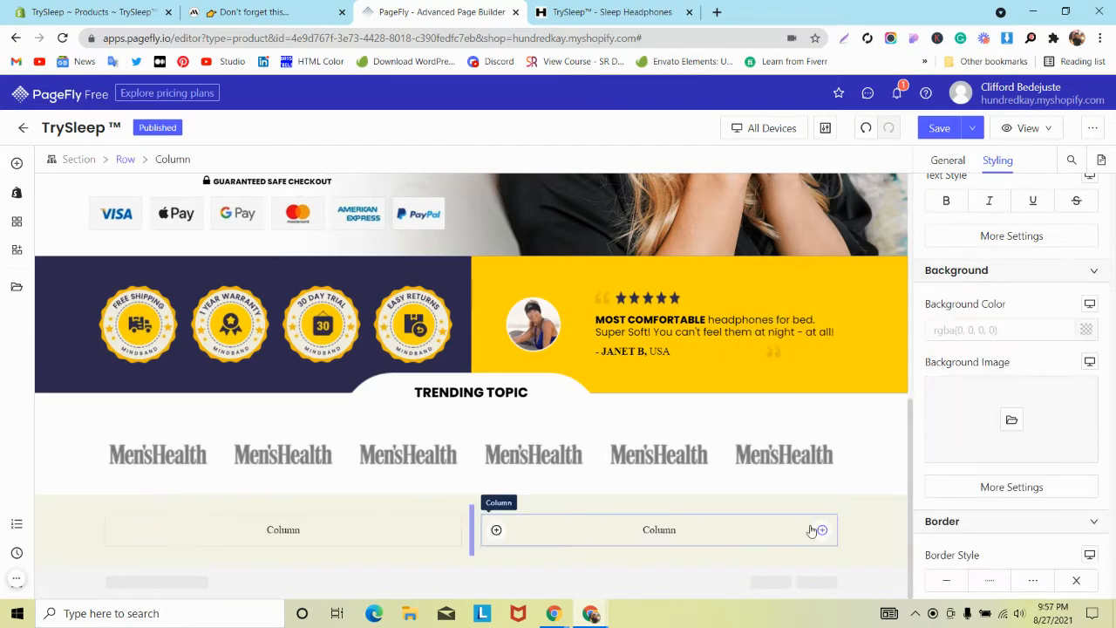
{"action": "left_click", "coordinate": [314, 513]}
{"action": "left_click", "coordinate": [311, 8]}
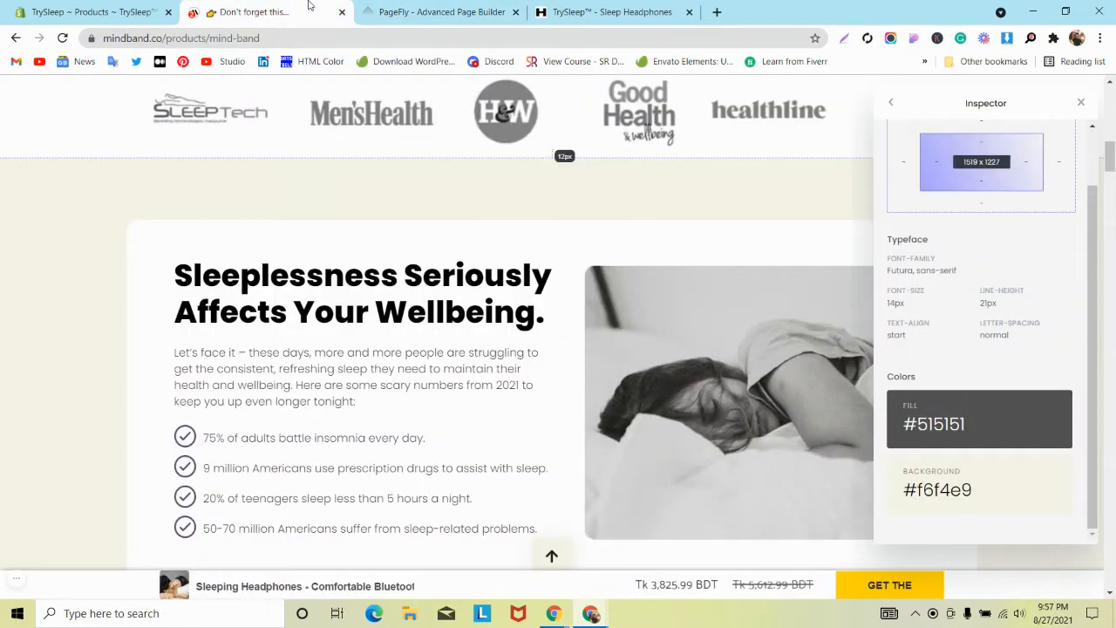
{"action": "scroll", "coordinate": [352, 194], "scroll_direction": "down", "scroll_amount": 2}
{"action": "left_click", "coordinate": [453, 9]}
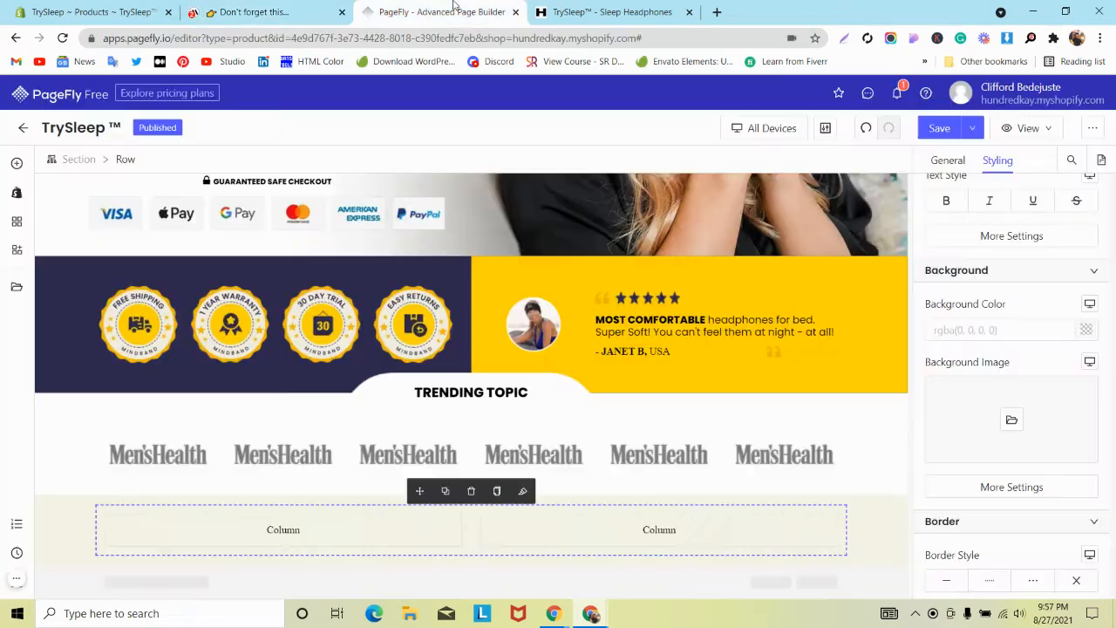
Step: Place an Image element in the second column of the new row
{"action": "left_click", "coordinate": [17, 163]}
{"action": "type", "text": "im"}
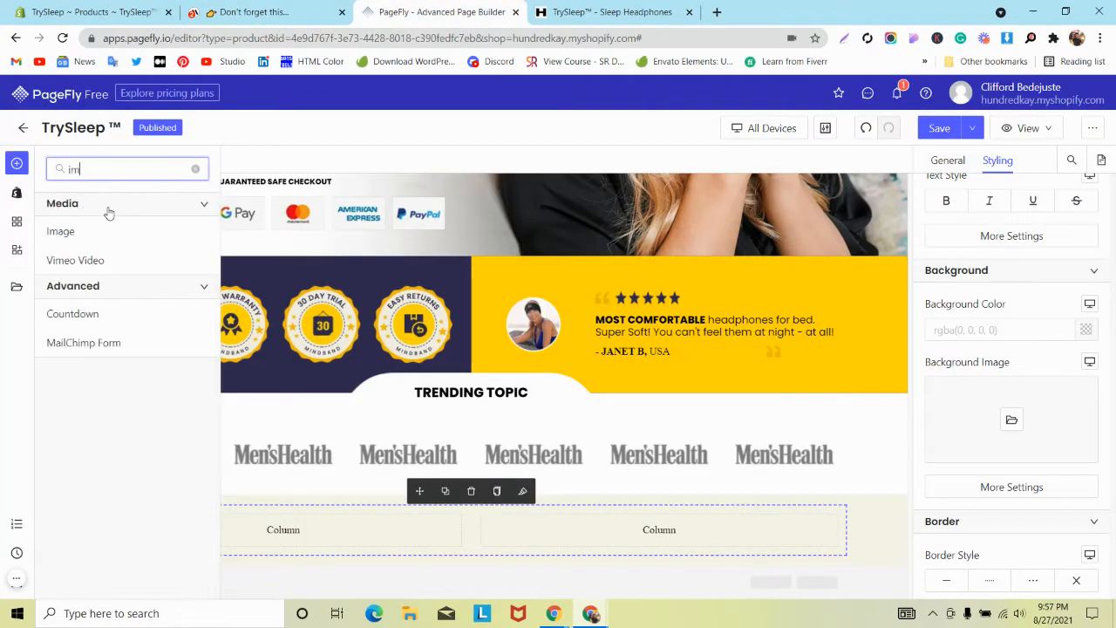
{"action": "left_click_drag", "start_coordinate": [108, 237], "coordinate": [553, 518]}
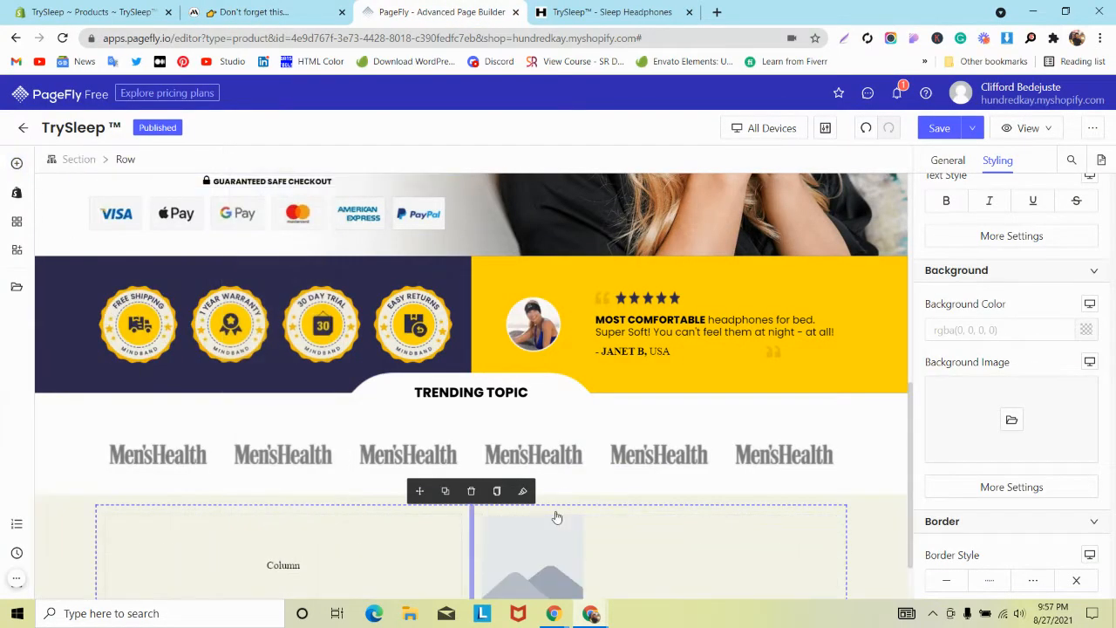
Step: Upload rsz_sleep from the Project folder and use it as the new image's source
{"action": "left_click", "coordinate": [948, 160]}
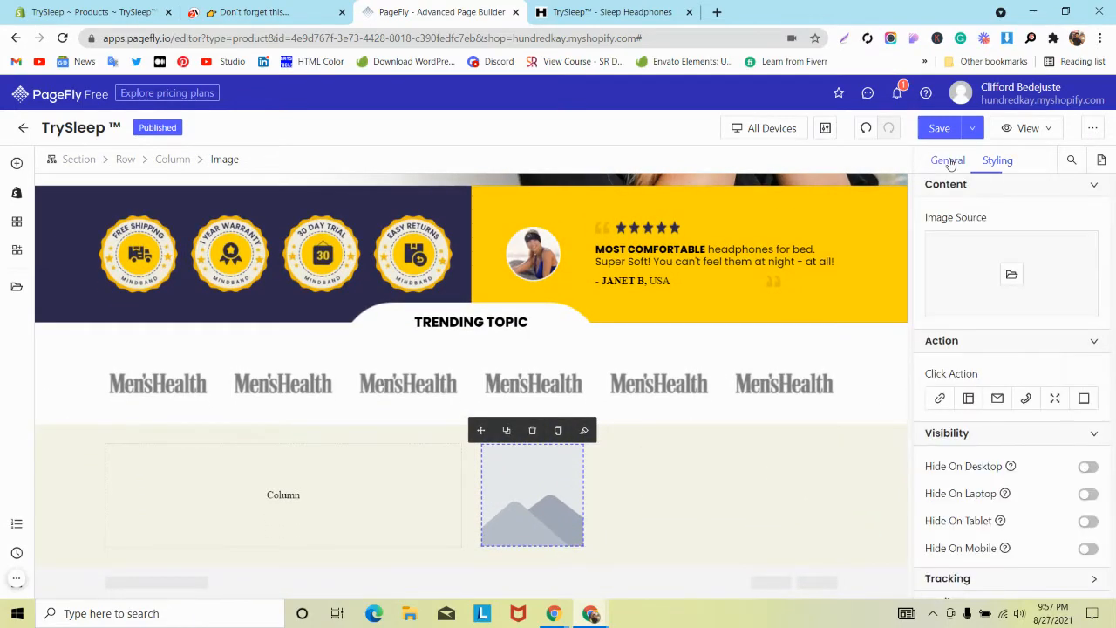
{"action": "left_click", "coordinate": [1012, 274]}
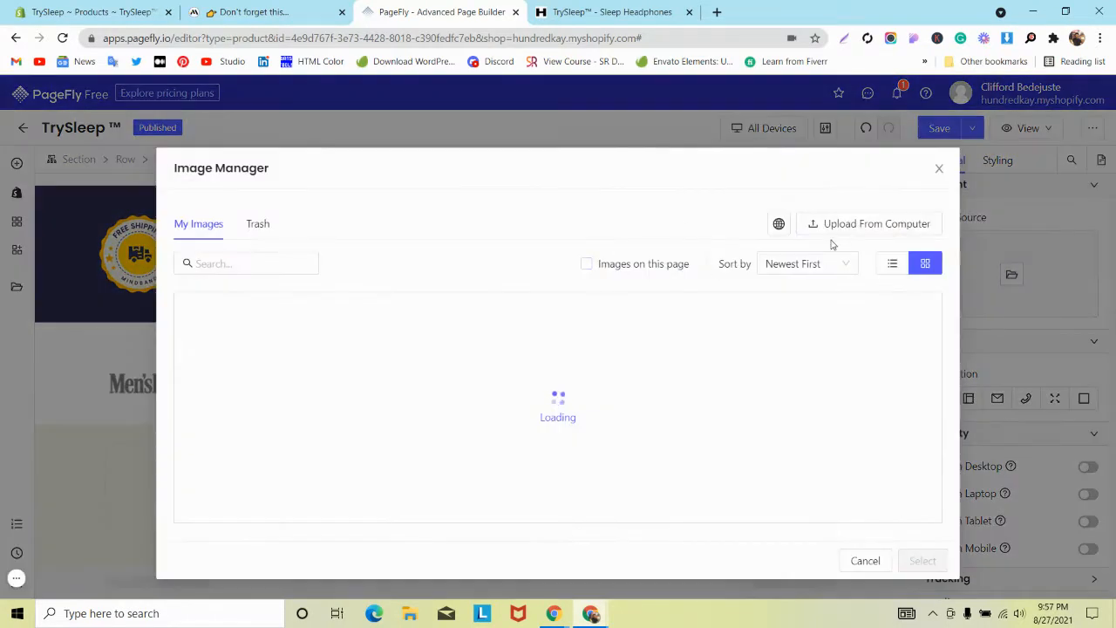
{"action": "left_click", "coordinate": [833, 225]}
{"action": "scroll", "coordinate": [415, 201], "scroll_direction": "down", "scroll_amount": 3}
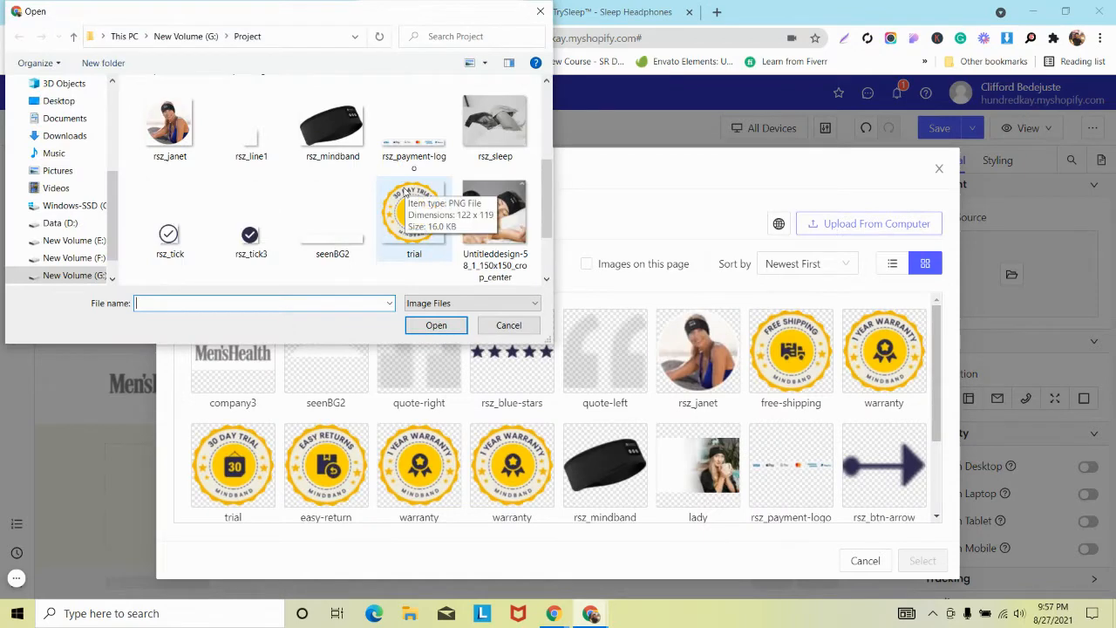
{"action": "left_click", "coordinate": [493, 126]}
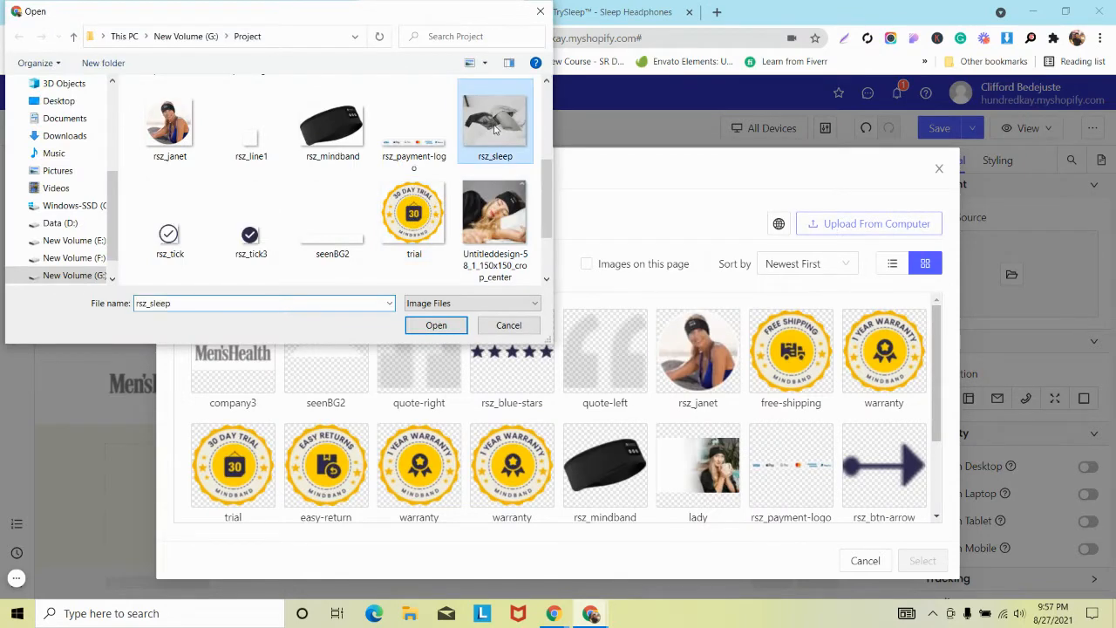
{"action": "left_click", "coordinate": [419, 325]}
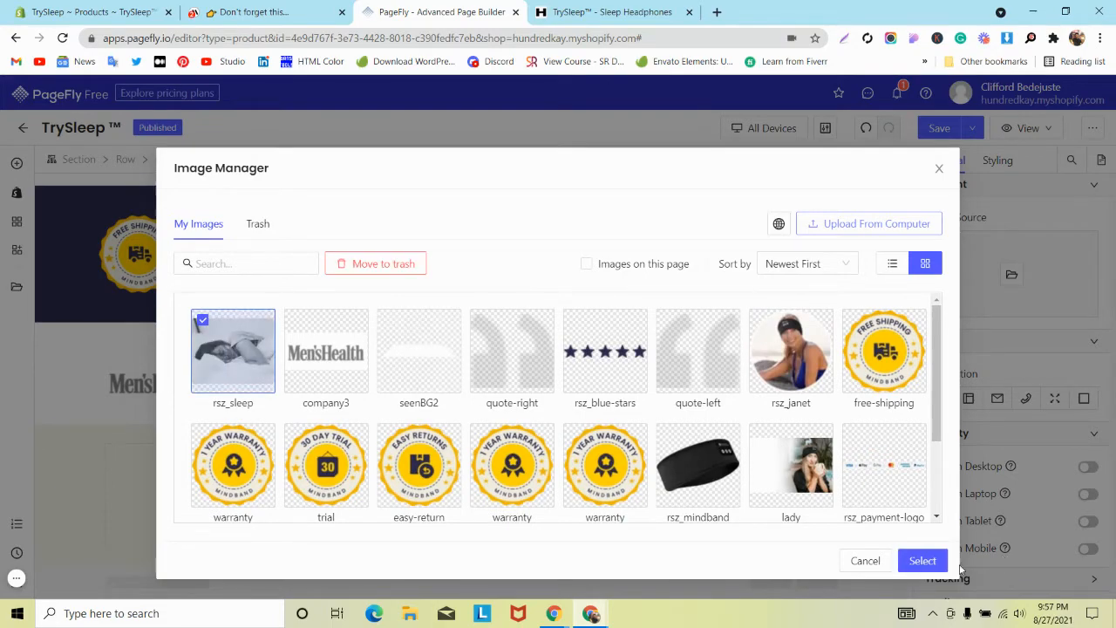
{"action": "left_click", "coordinate": [923, 561]}
Step: Add a Heading element to the empty column beside the sleeping image, and return to the reference product page
{"action": "scroll", "coordinate": [452, 424], "scroll_direction": "down", "scroll_amount": 2}
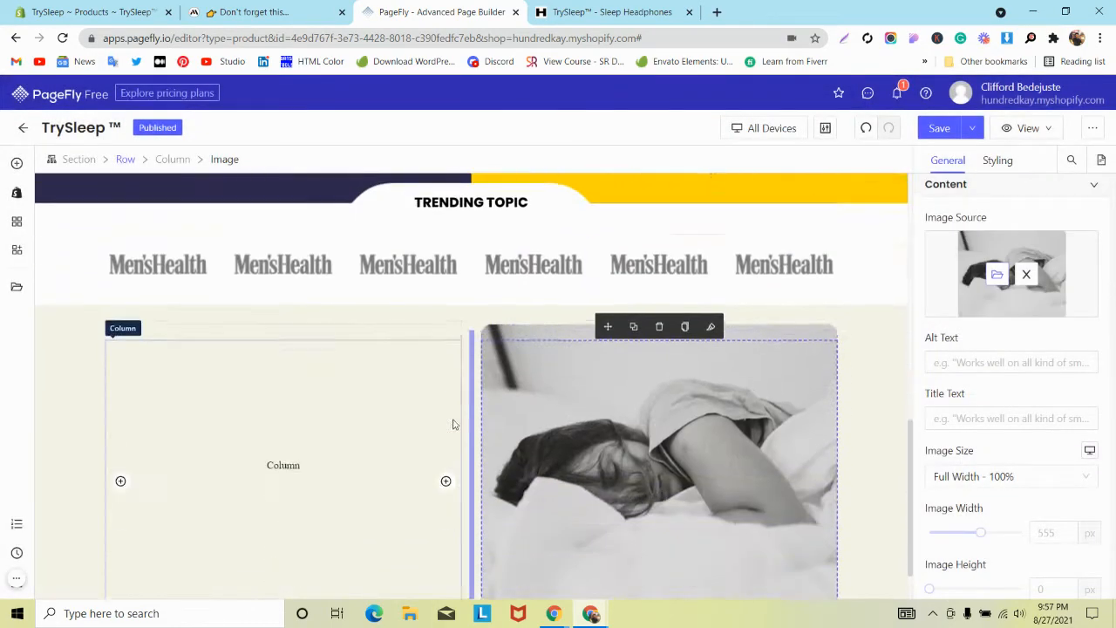
{"action": "scroll", "coordinate": [452, 424], "scroll_direction": "down", "scroll_amount": 1}
{"action": "left_click", "coordinate": [316, 360]}
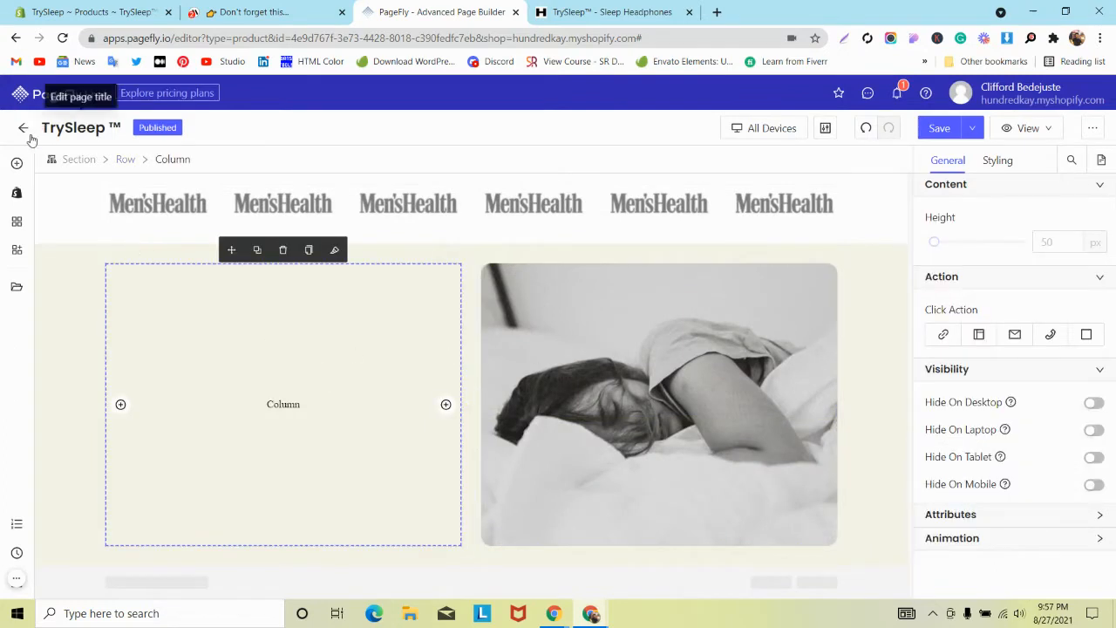
{"action": "left_click", "coordinate": [17, 163]}
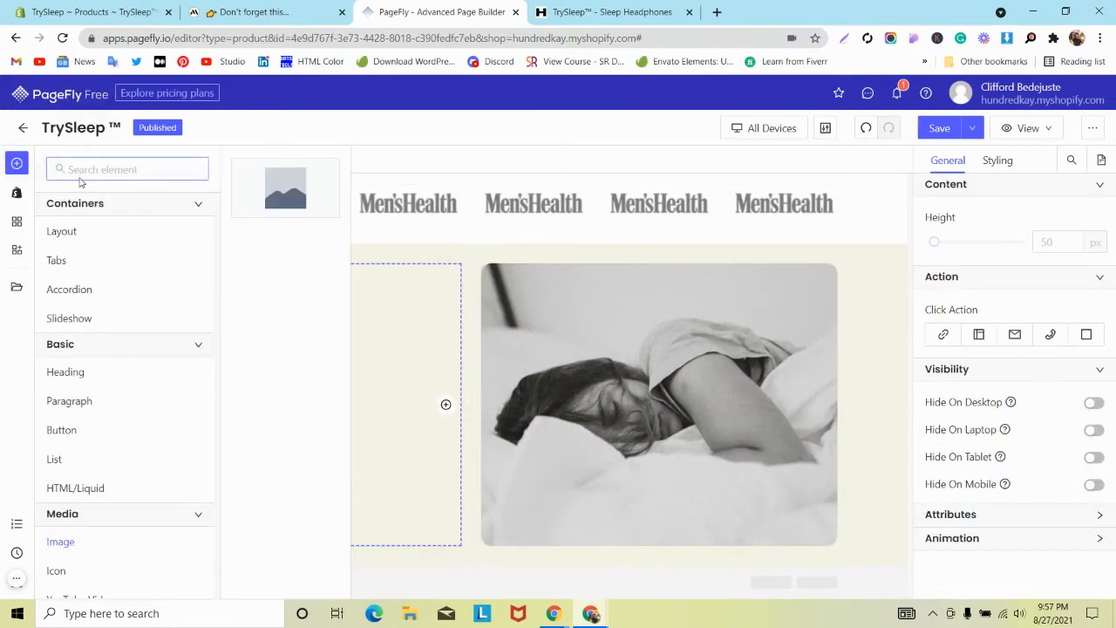
{"action": "type", "text": "h"}
{"action": "left_click_drag", "start_coordinate": [87, 288], "coordinate": [270, 298]}
{"action": "left_click", "coordinate": [261, 13]}
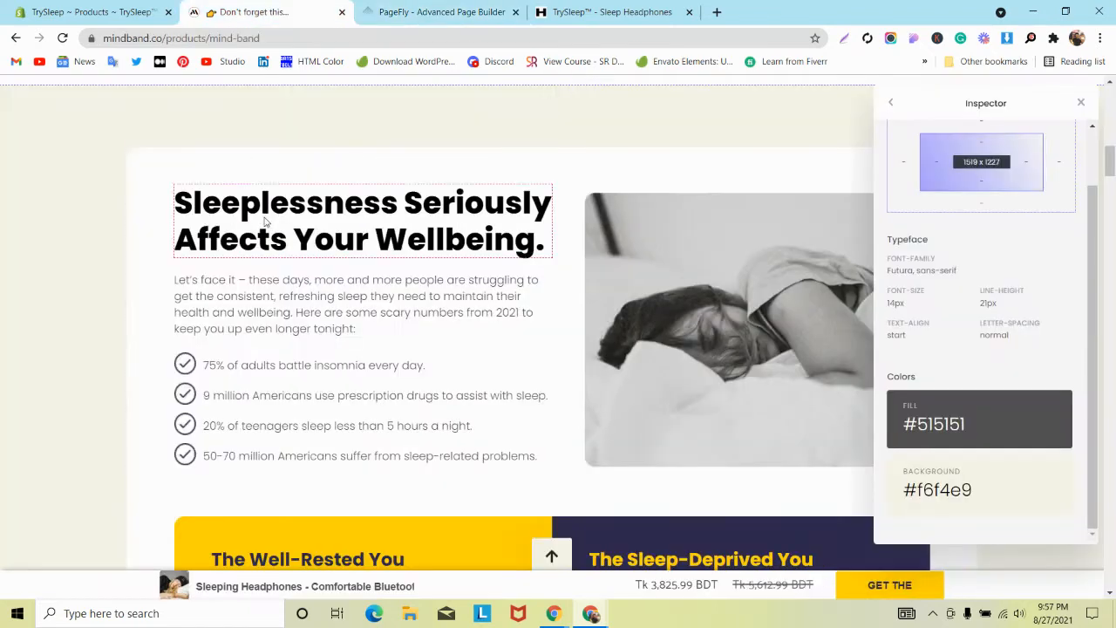
Step: Switch to the PageFly editor and replace the heading's placeholder text with "Sleeplessness Seriously Affects Your Wellbeing."
{"action": "key", "text": "ctrl+Tab"}
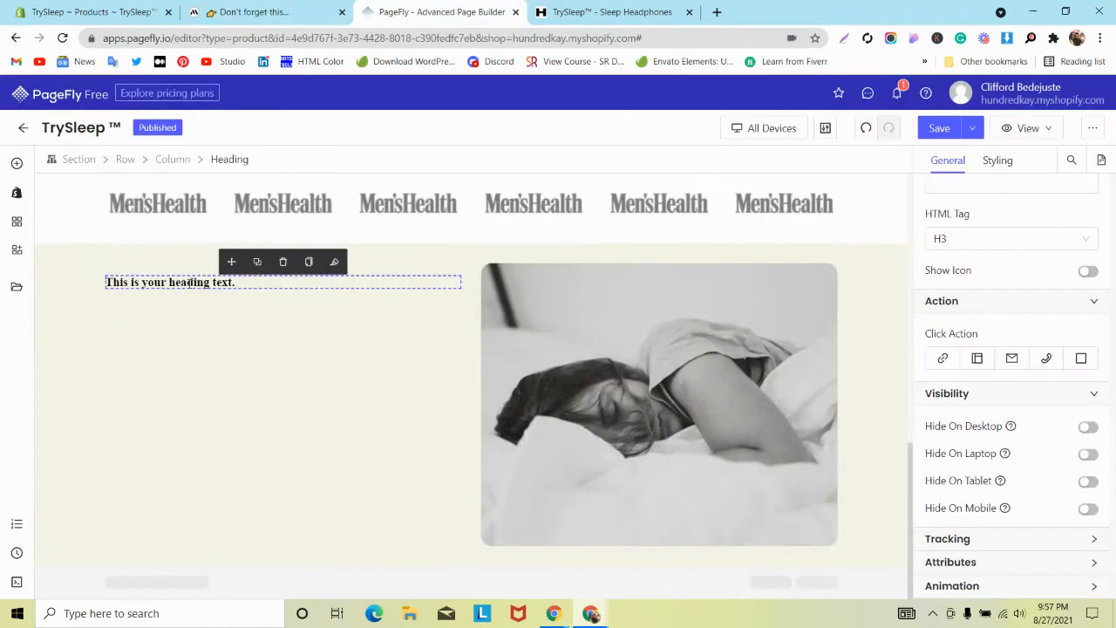
{"action": "triple_click", "coordinate": [189, 283]}
{"action": "key", "text": "ctrl+v"}
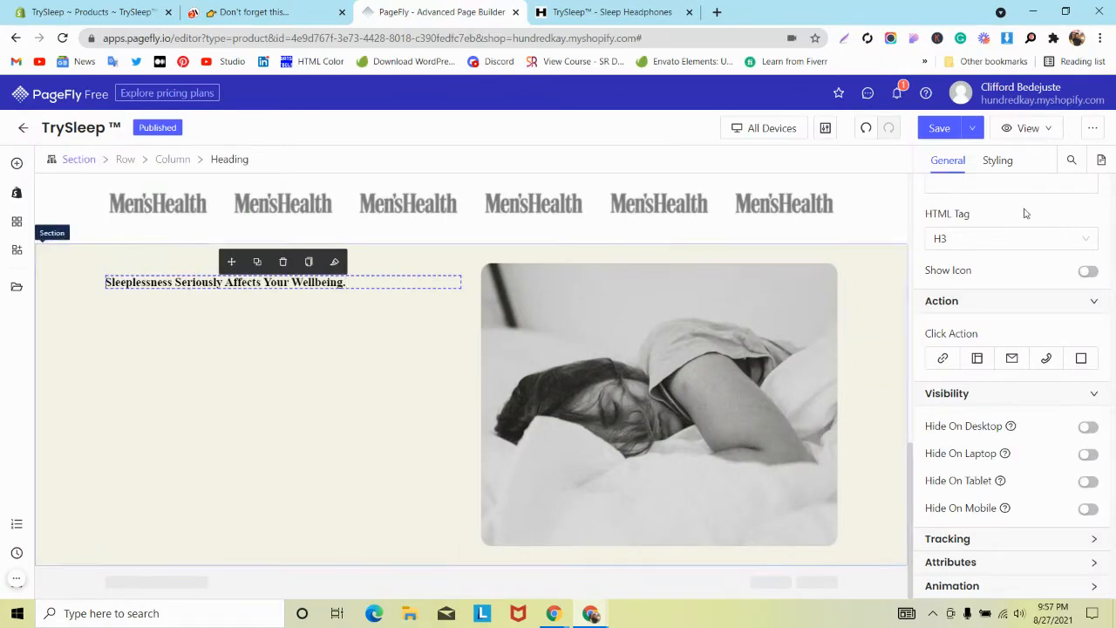
Step: Set the new heading's font size to 42 px and give it the bold sans-serif font family matching the reference heading
{"action": "scroll", "coordinate": [373, 272], "scroll_direction": "up", "scroll_amount": 10}
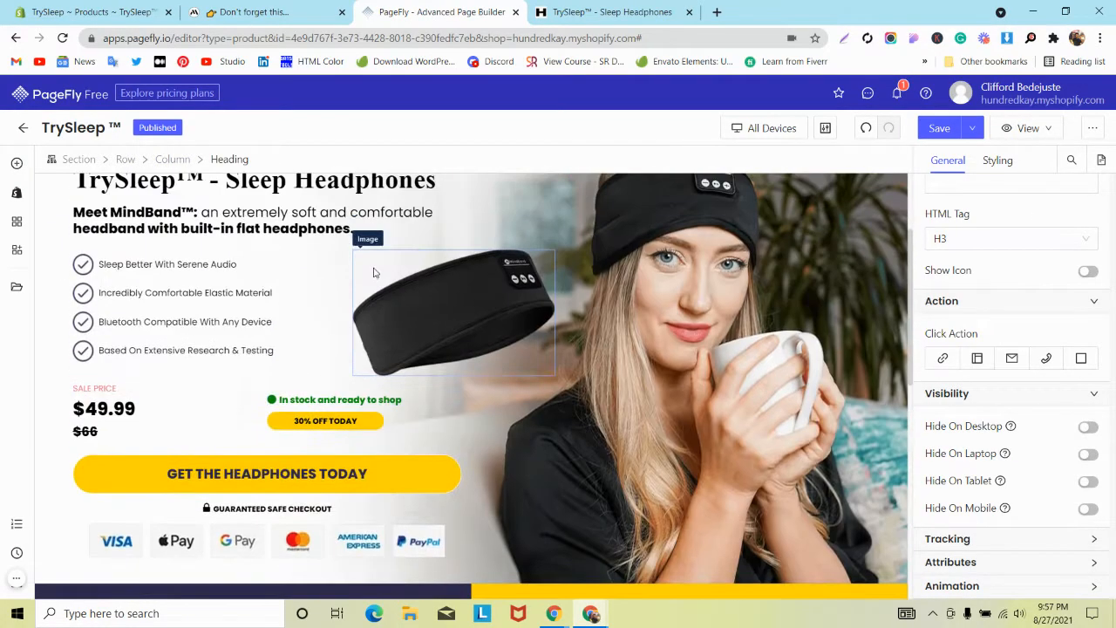
{"action": "scroll", "coordinate": [374, 272], "scroll_direction": "down", "scroll_amount": 10}
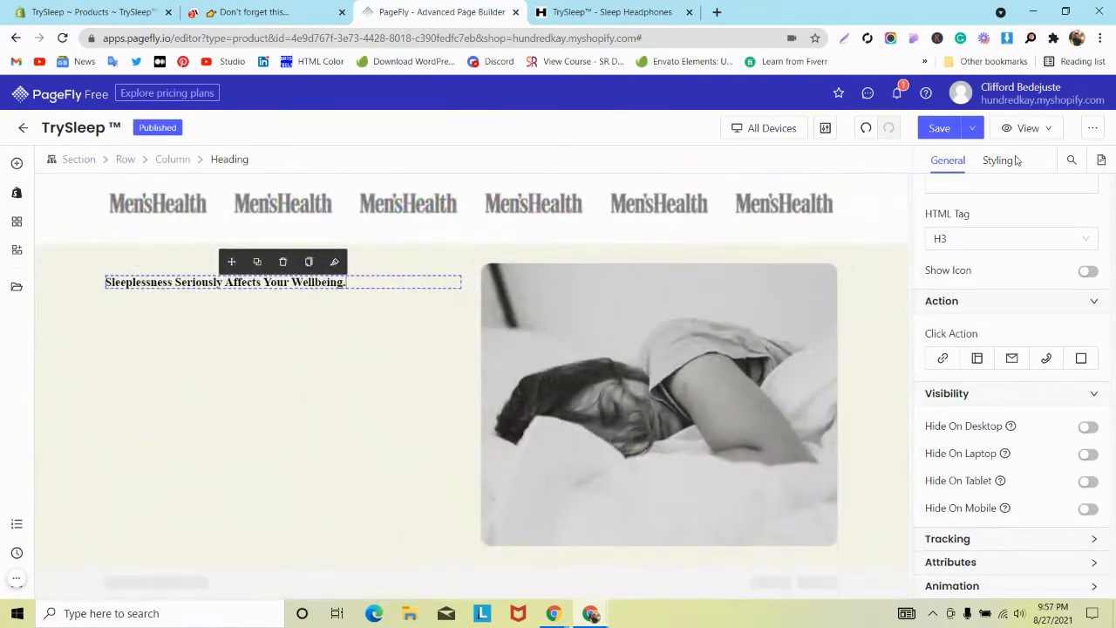
{"action": "left_click", "coordinate": [997, 165]}
{"action": "scroll", "coordinate": [985, 279], "scroll_direction": "down", "scroll_amount": 3}
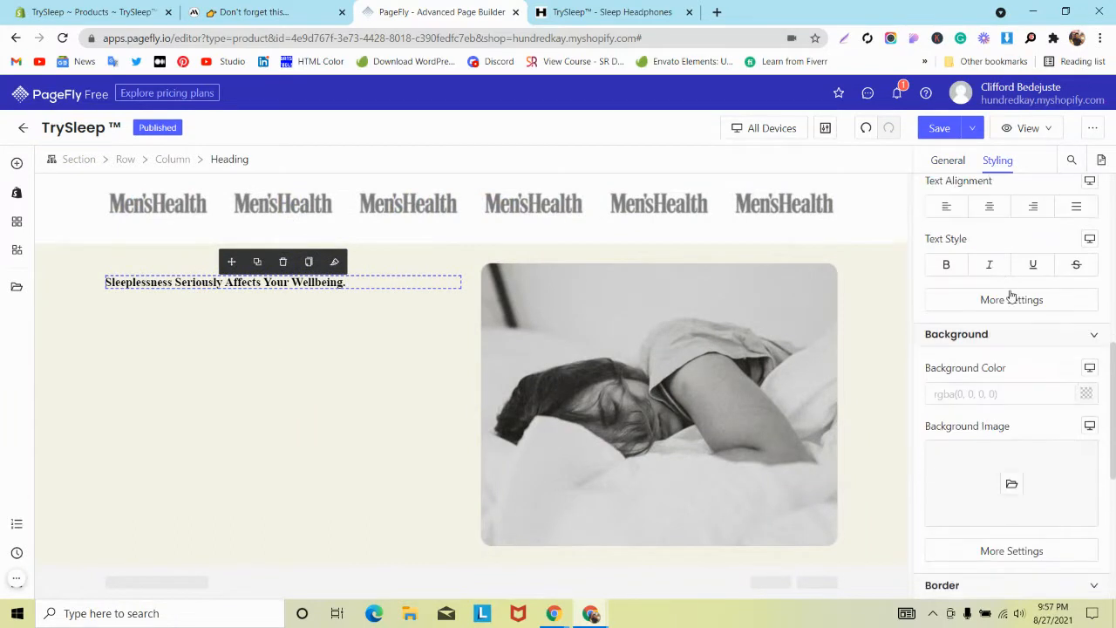
{"action": "scroll", "coordinate": [1030, 255], "scroll_direction": "up", "scroll_amount": 2}
{"action": "type", "text": "42"}
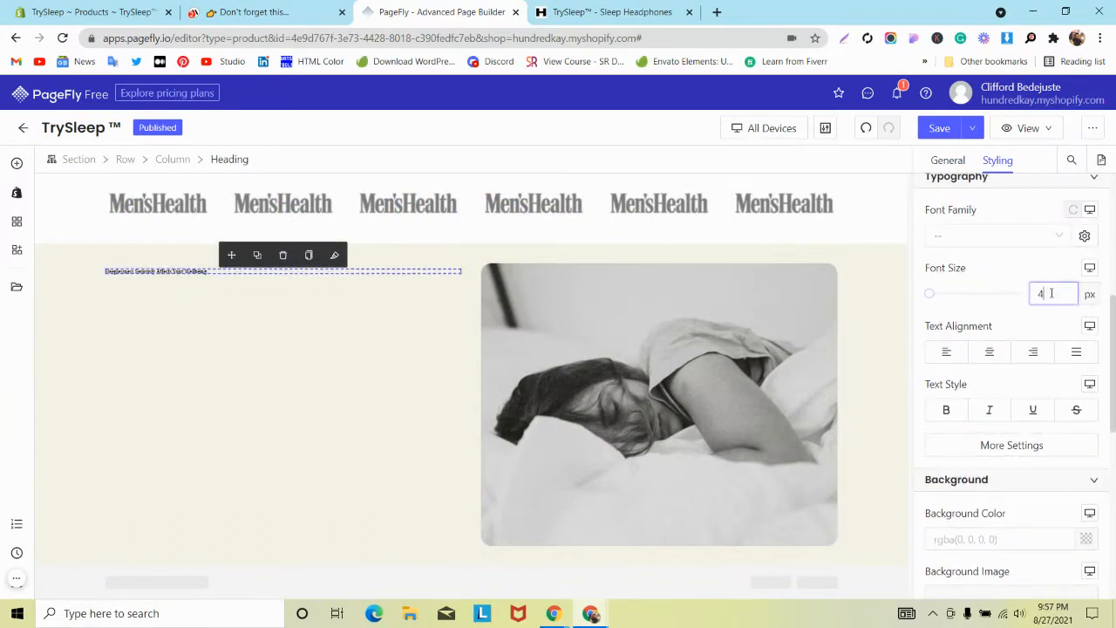
{"action": "left_click", "coordinate": [1012, 238]}
{"action": "left_click", "coordinate": [976, 286]}
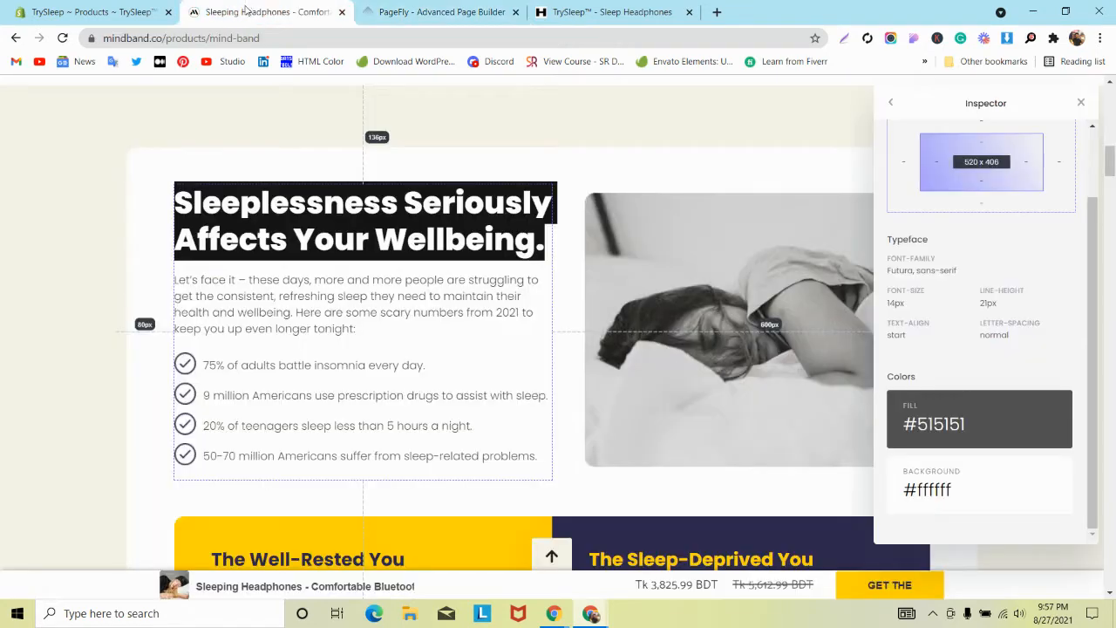
Step: Check the reference section, and set the background color of the row holding the heading and image to white (FFFFFF)
{"action": "left_click", "coordinate": [262, 13]}
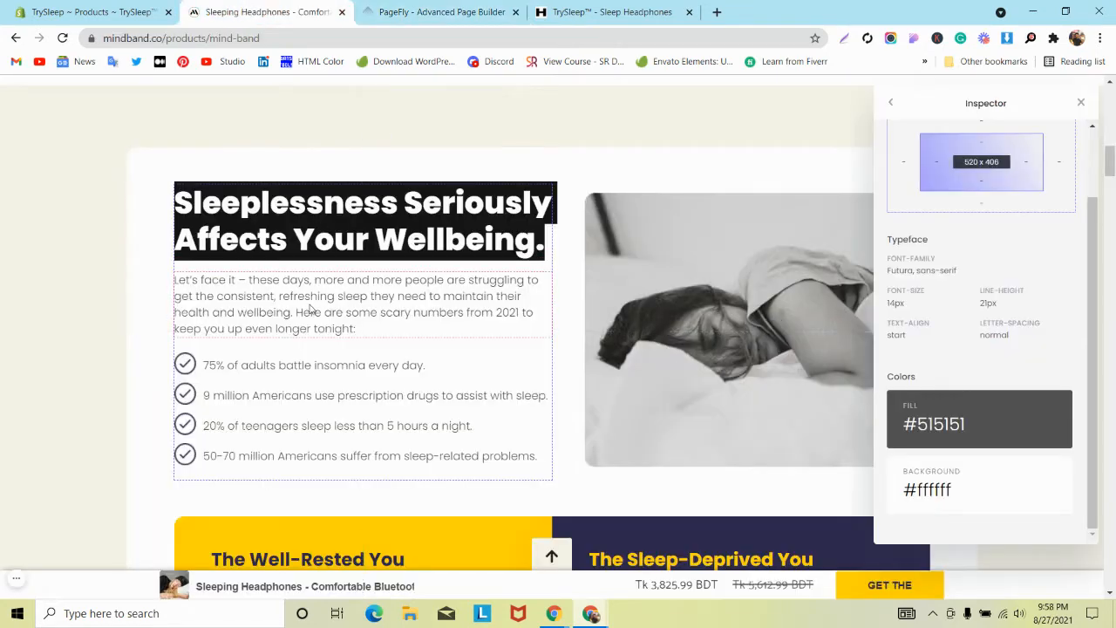
{"action": "left_click", "coordinate": [388, 12]}
{"action": "left_click", "coordinate": [62, 312]}
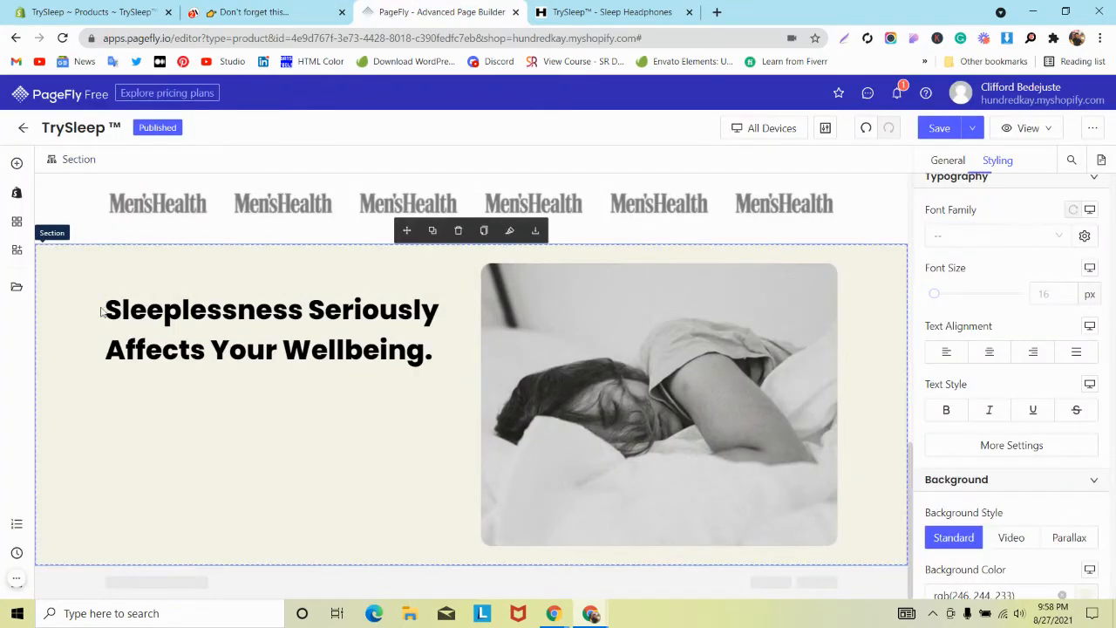
{"action": "left_click", "coordinate": [150, 271]}
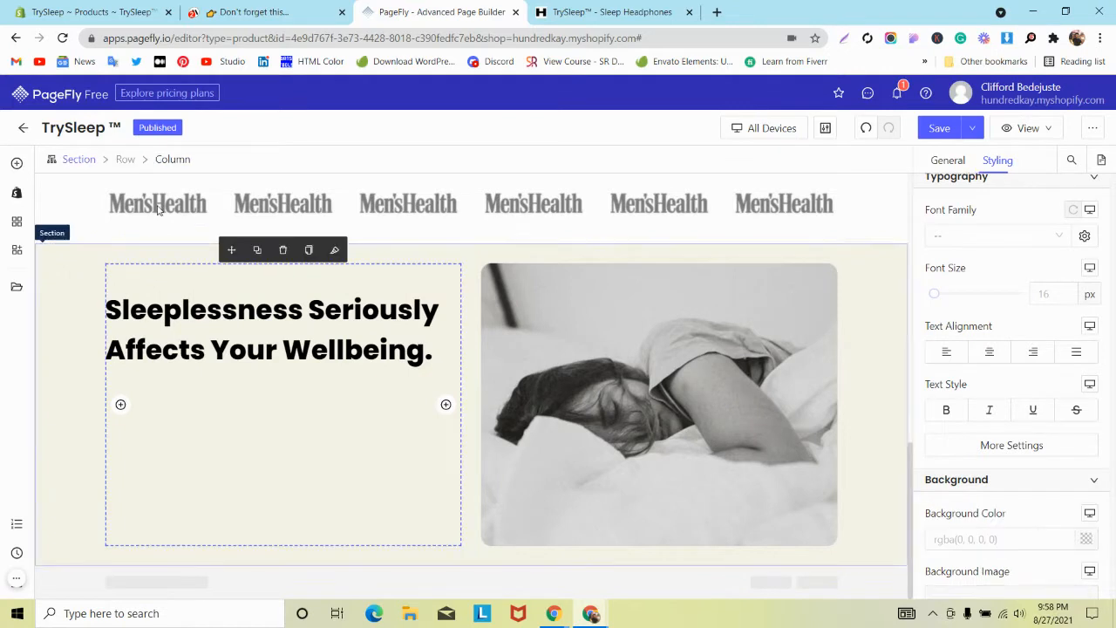
{"action": "left_click", "coordinate": [124, 159]}
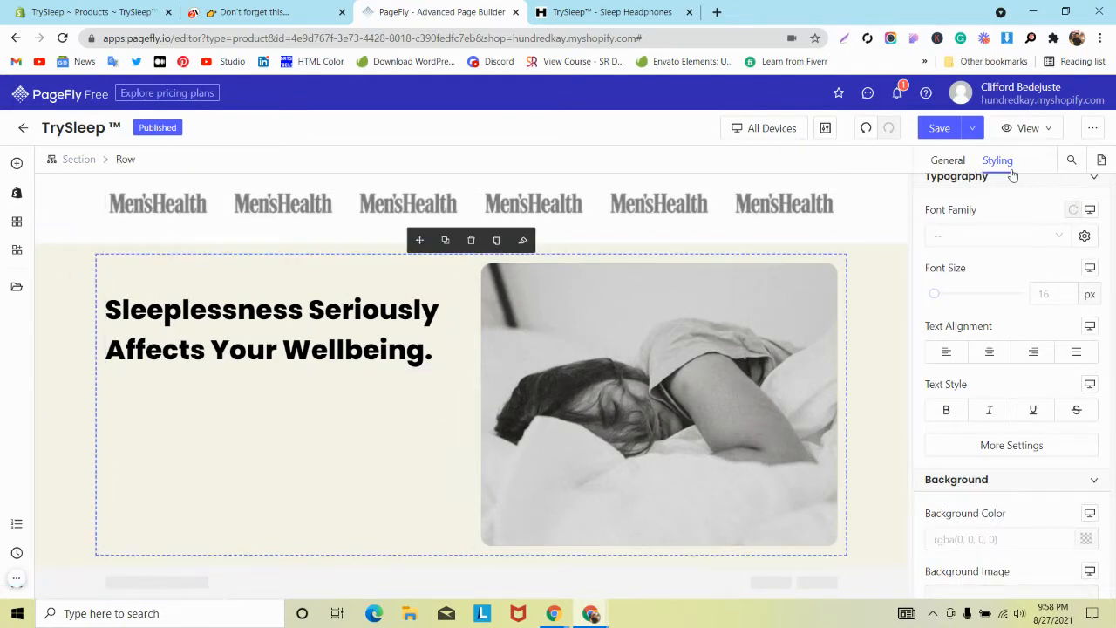
{"action": "scroll", "coordinate": [1013, 176], "scroll_direction": "down", "scroll_amount": 3}
{"action": "left_click", "coordinate": [1087, 251]}
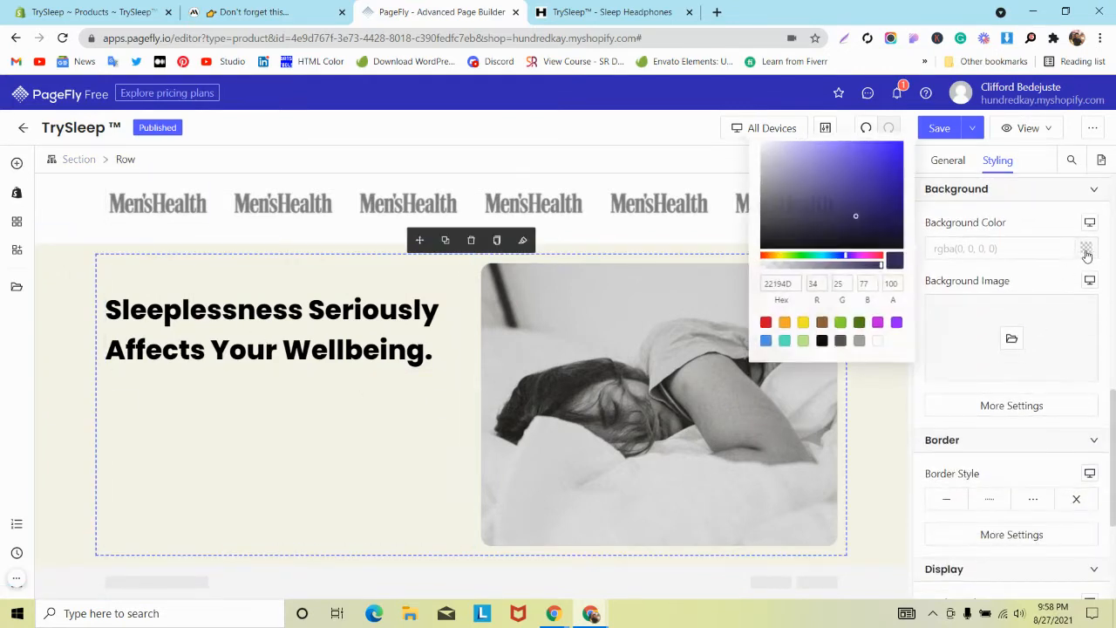
{"action": "left_click", "coordinate": [878, 343]}
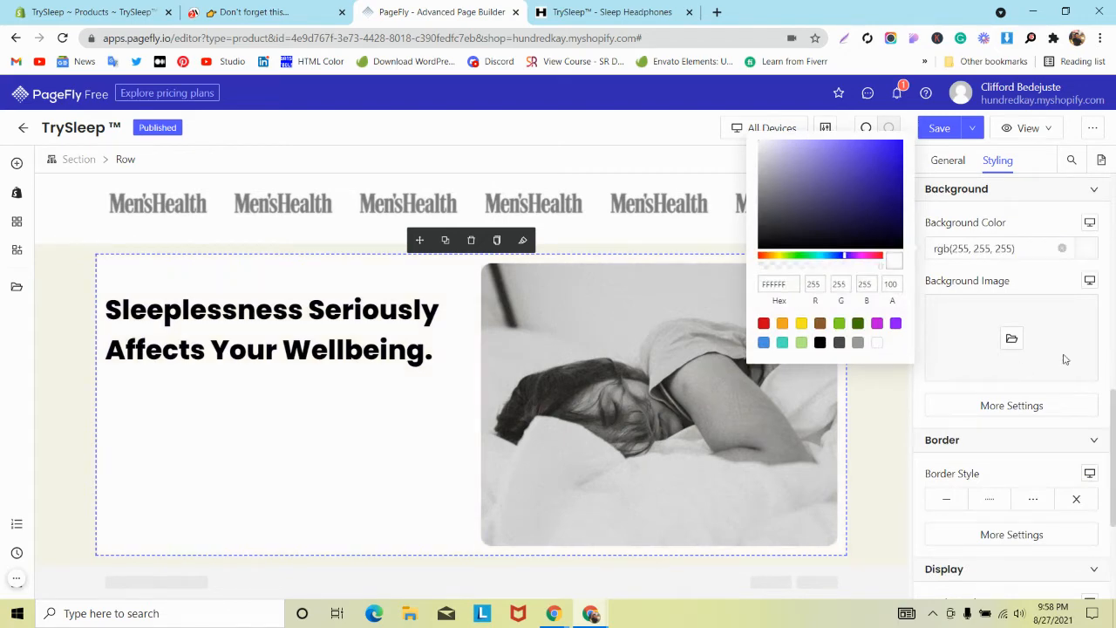
Step: Round all corners of the white row with a 10 px border radius
{"action": "scroll", "coordinate": [1034, 384], "scroll_direction": "down", "scroll_amount": 1}
{"action": "left_click", "coordinate": [991, 462]}
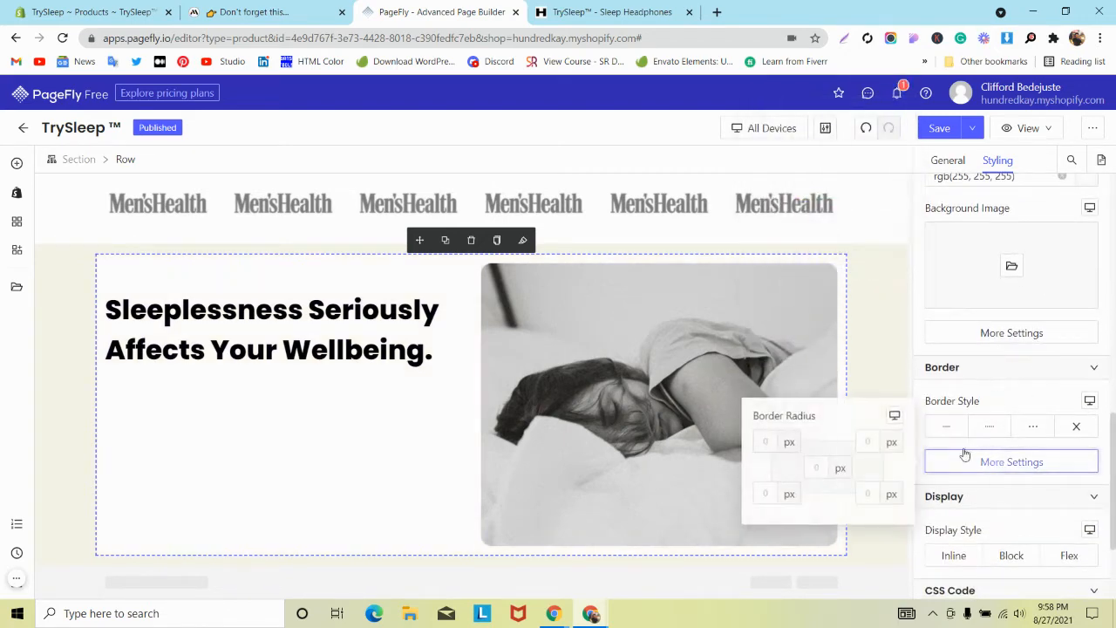
{"action": "left_click", "coordinate": [808, 475]}
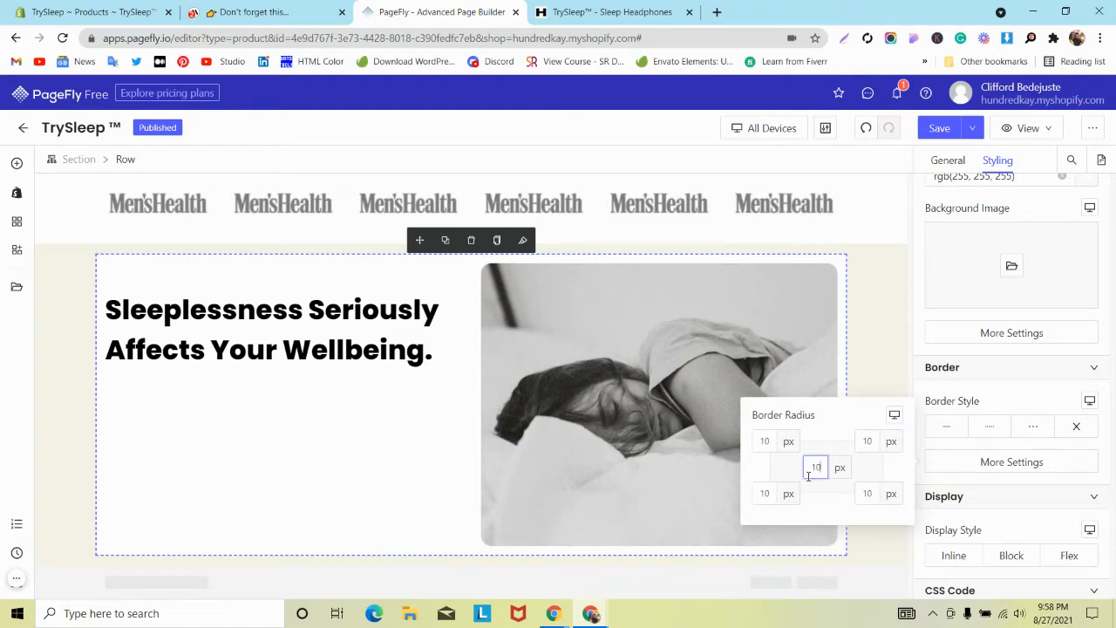
Step: On the mindband.co page, measure the beige gap above the white card with a Lightshot area selection
{"action": "left_click", "coordinate": [262, 12]}
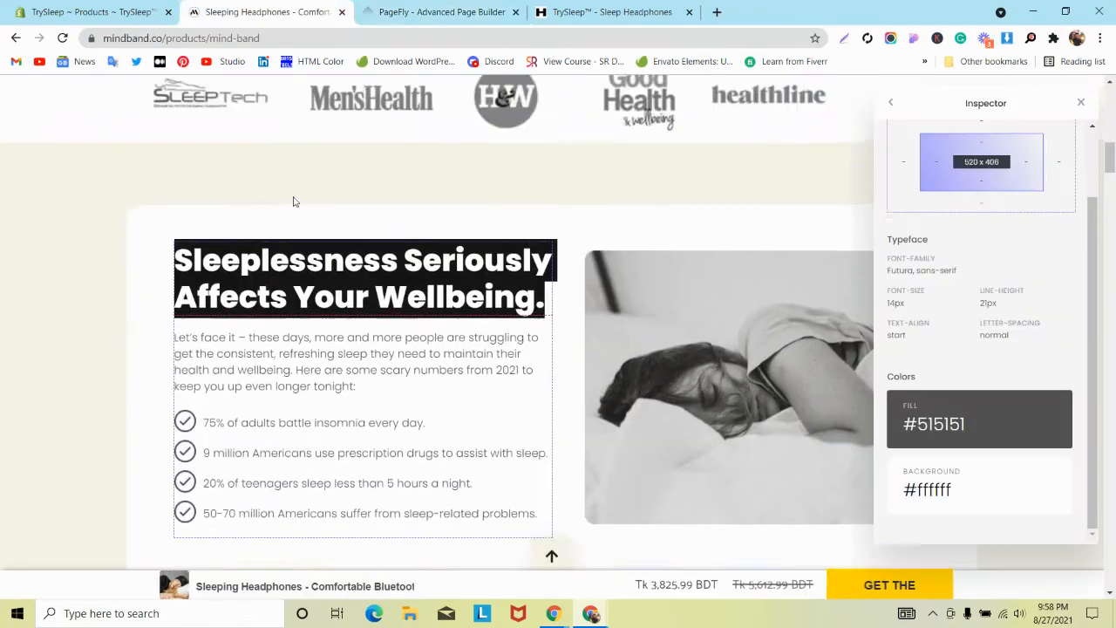
{"action": "scroll", "coordinate": [291, 200], "scroll_direction": "up", "scroll_amount": 1}
{"action": "key", "text": "Print"}
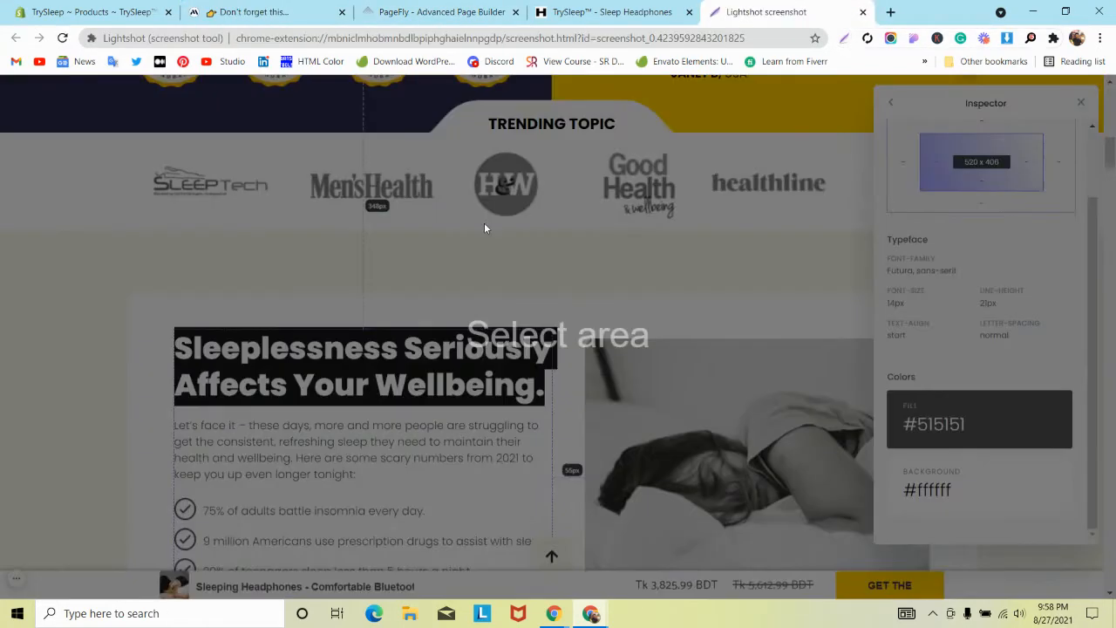
{"action": "left_click_drag", "start_coordinate": [476, 230], "coordinate": [574, 295]}
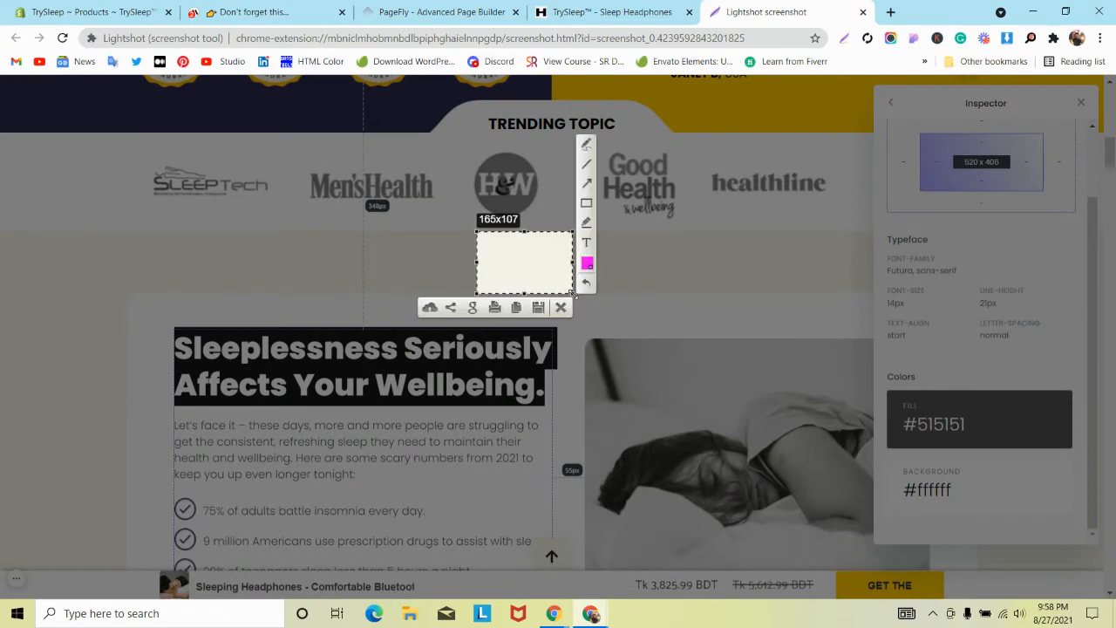
Step: Back in PageFly, set the beige section's top and bottom padding to 100 px
{"action": "left_click", "coordinate": [441, 12]}
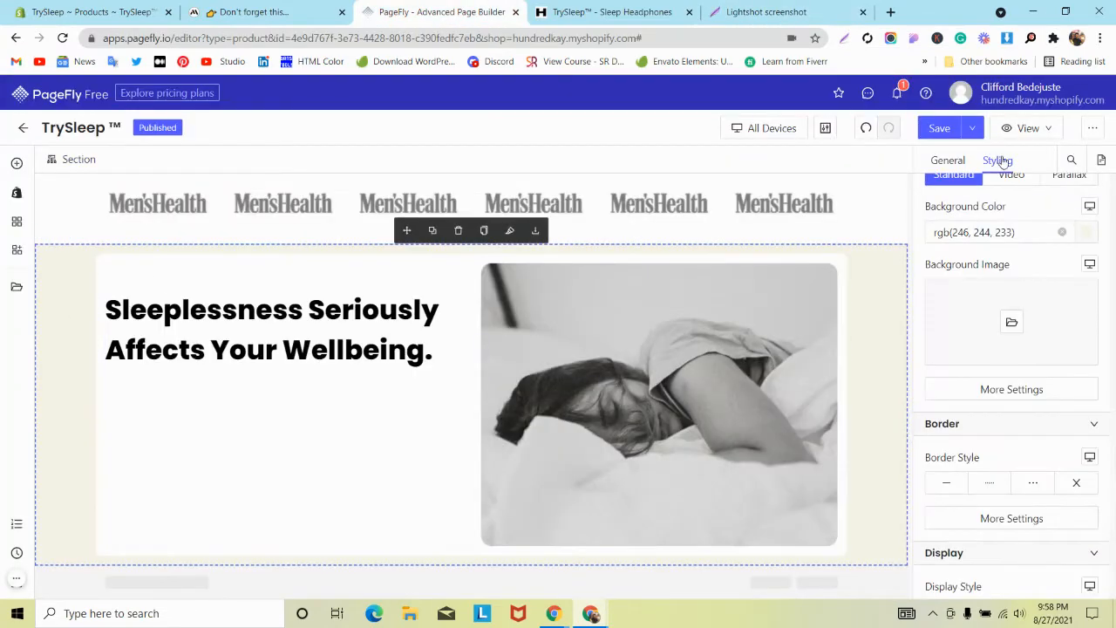
{"action": "scroll", "coordinate": [1018, 318], "scroll_direction": "up", "scroll_amount": 7}
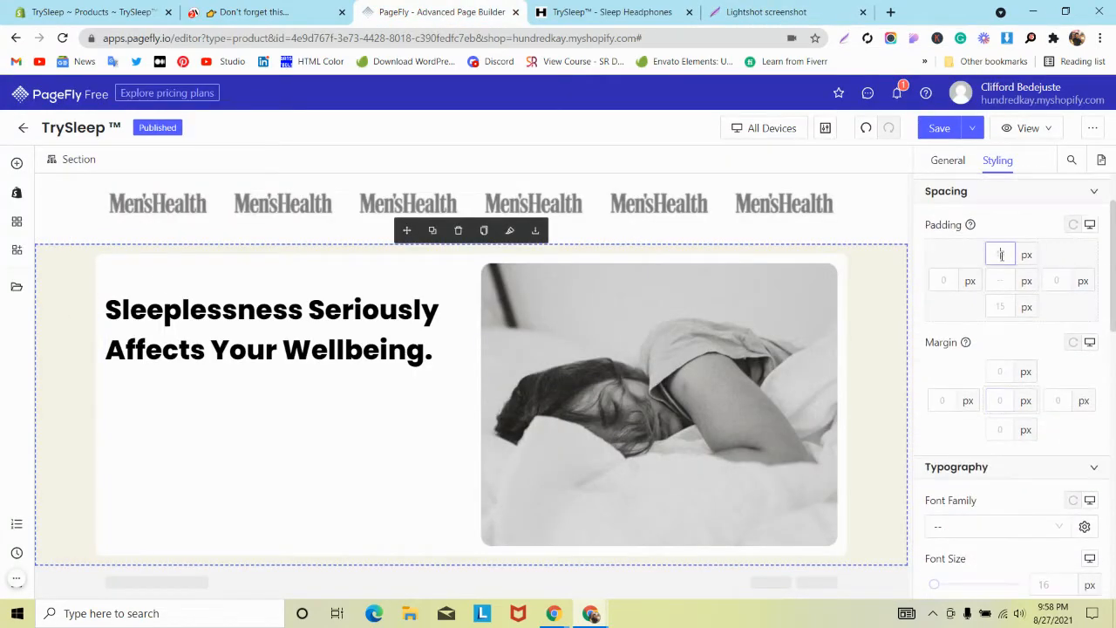
{"action": "type", "text": "100"}
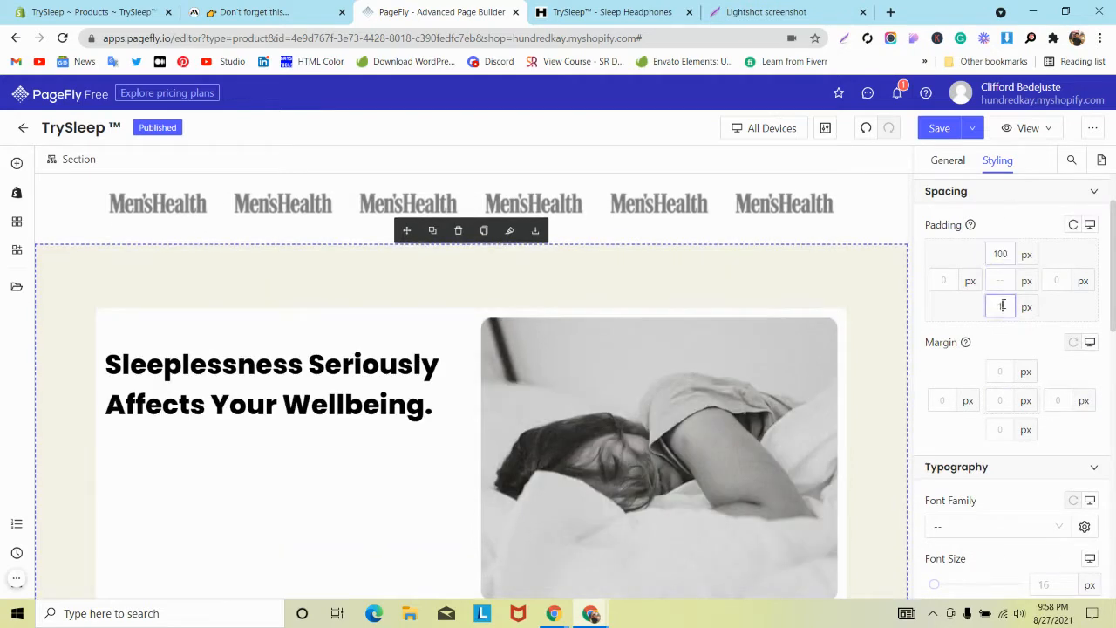
{"action": "scroll", "coordinate": [374, 383], "scroll_direction": "down", "scroll_amount": 2}
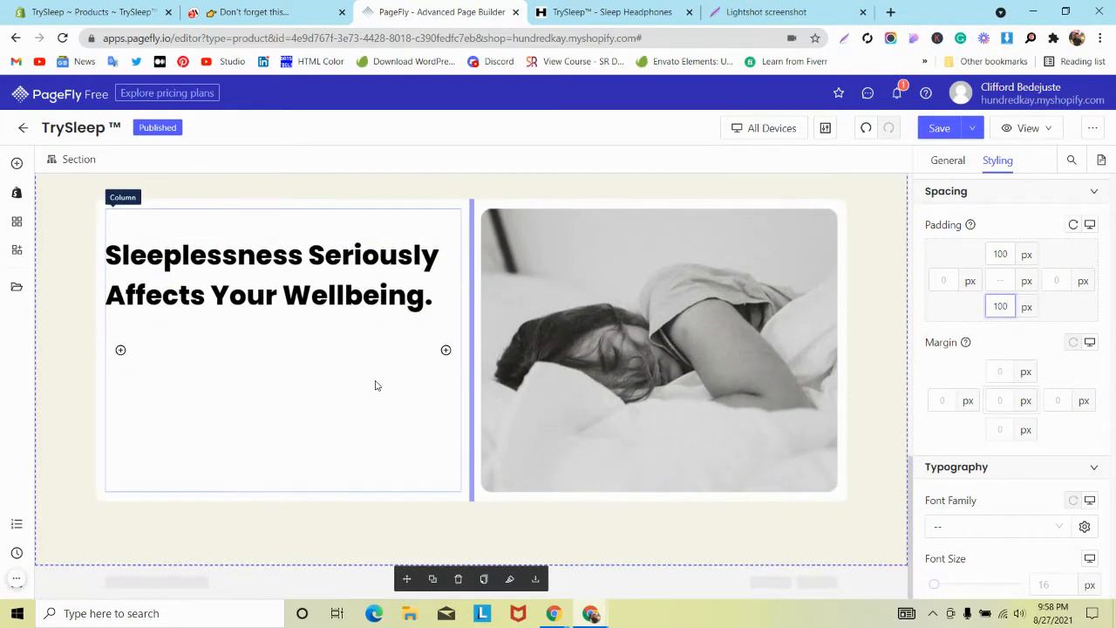
Step: Select the white row in PageFly, and use Lightshot on the reference page to measure the space between the card's left edge and its heading
{"action": "left_click", "coordinate": [248, 9]}
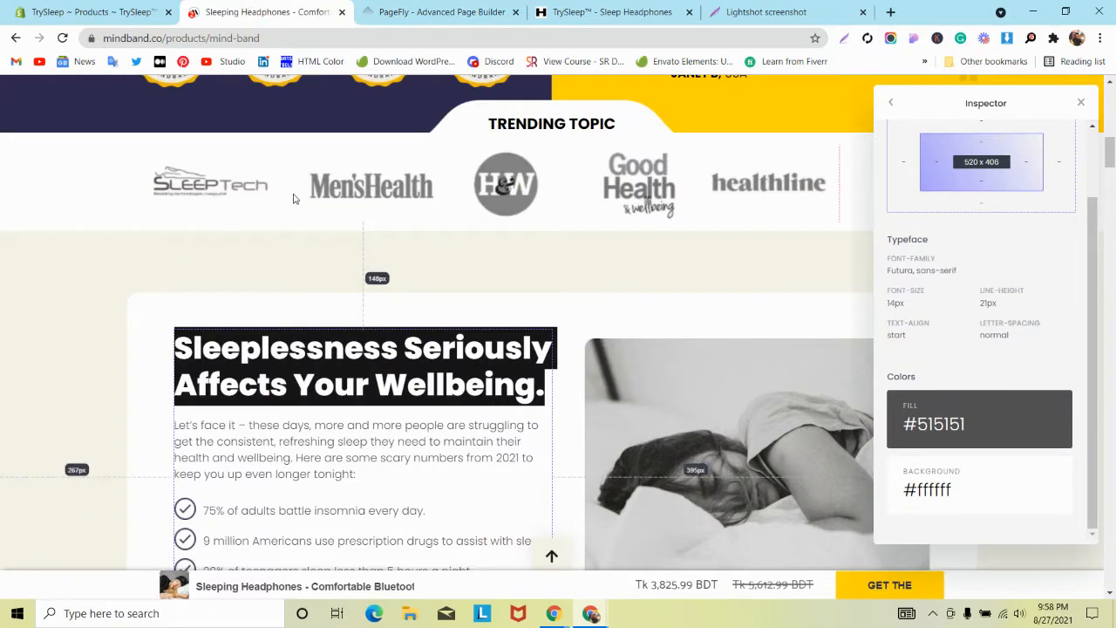
{"action": "left_click", "coordinate": [485, 6]}
{"action": "left_click", "coordinate": [165, 209]}
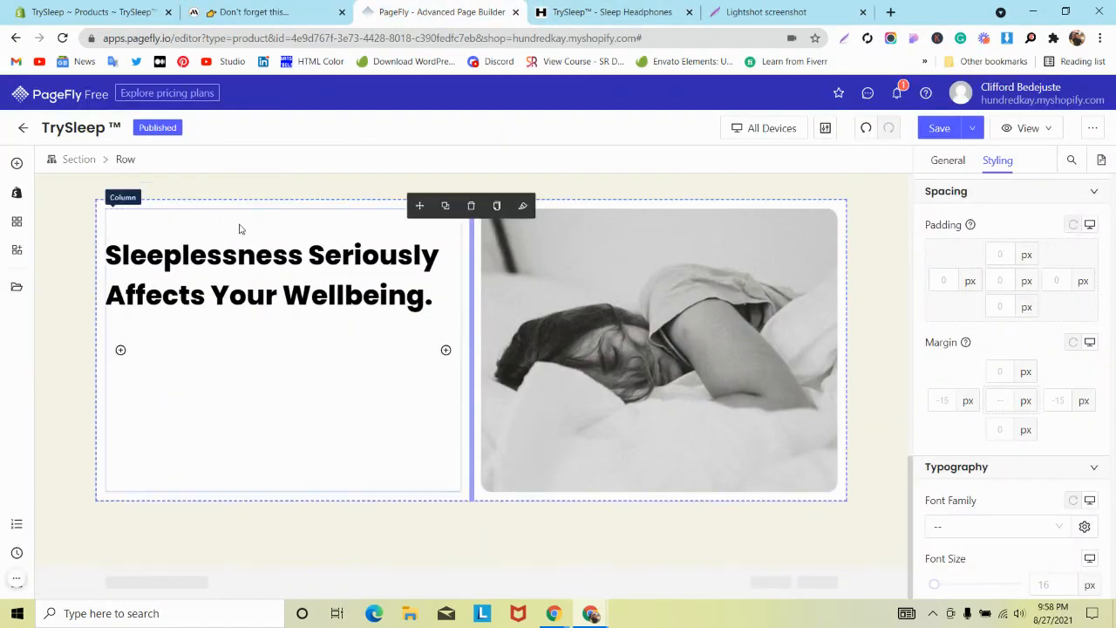
{"action": "left_click", "coordinate": [277, 11]}
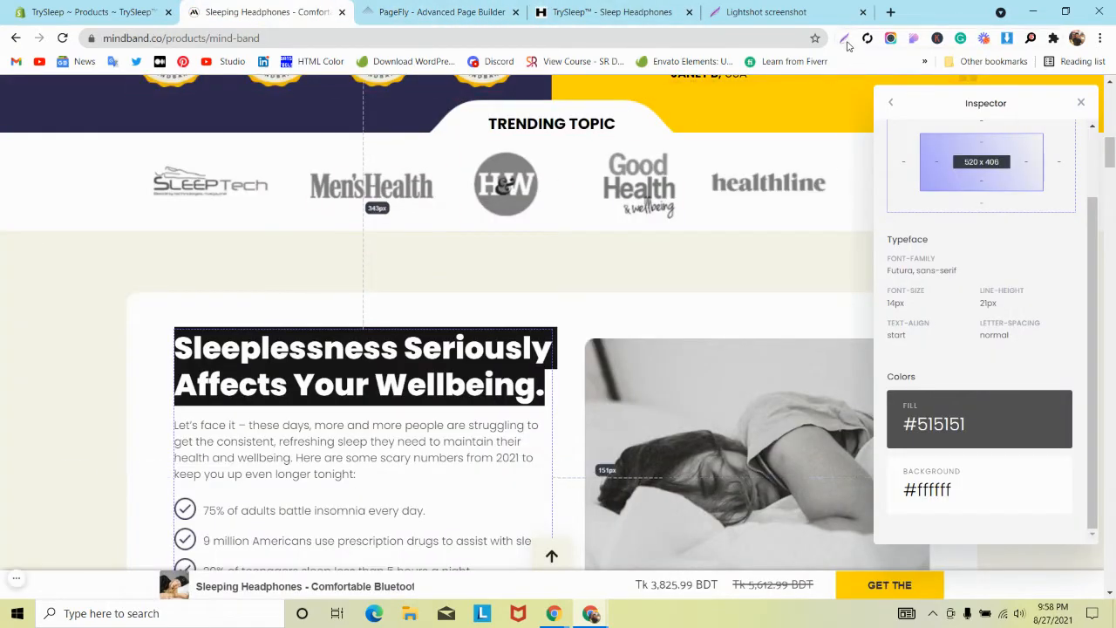
{"action": "left_click", "coordinate": [846, 40]}
{"action": "left_click_drag", "start_coordinate": [121, 355], "coordinate": [173, 406]}
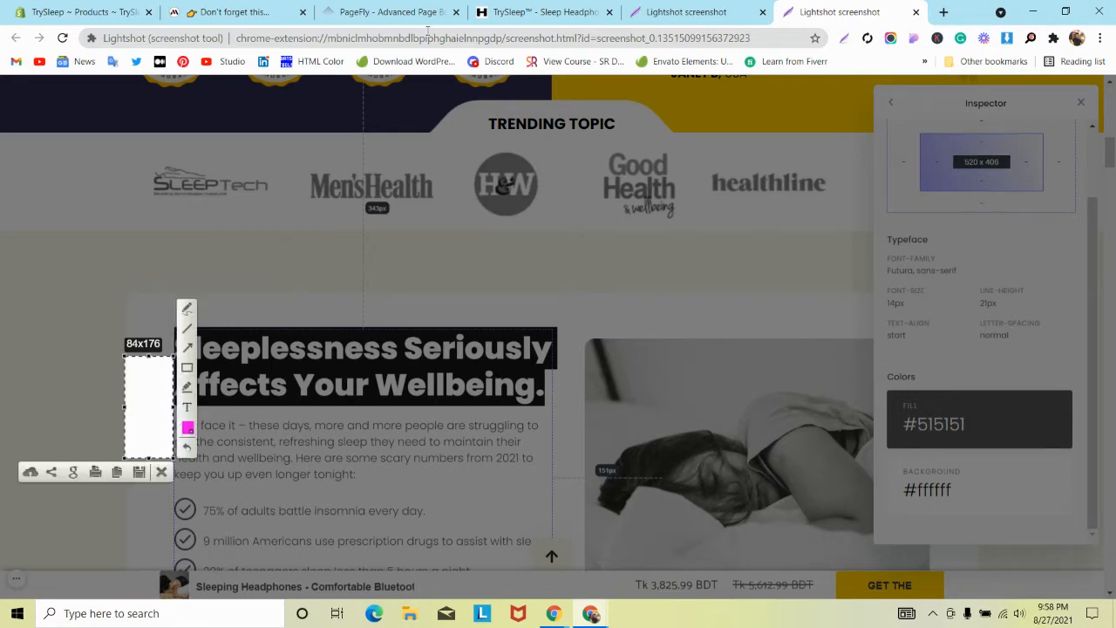
Step: Set the PageFly row's left and right padding to 80 px
{"action": "left_click", "coordinate": [392, 12]}
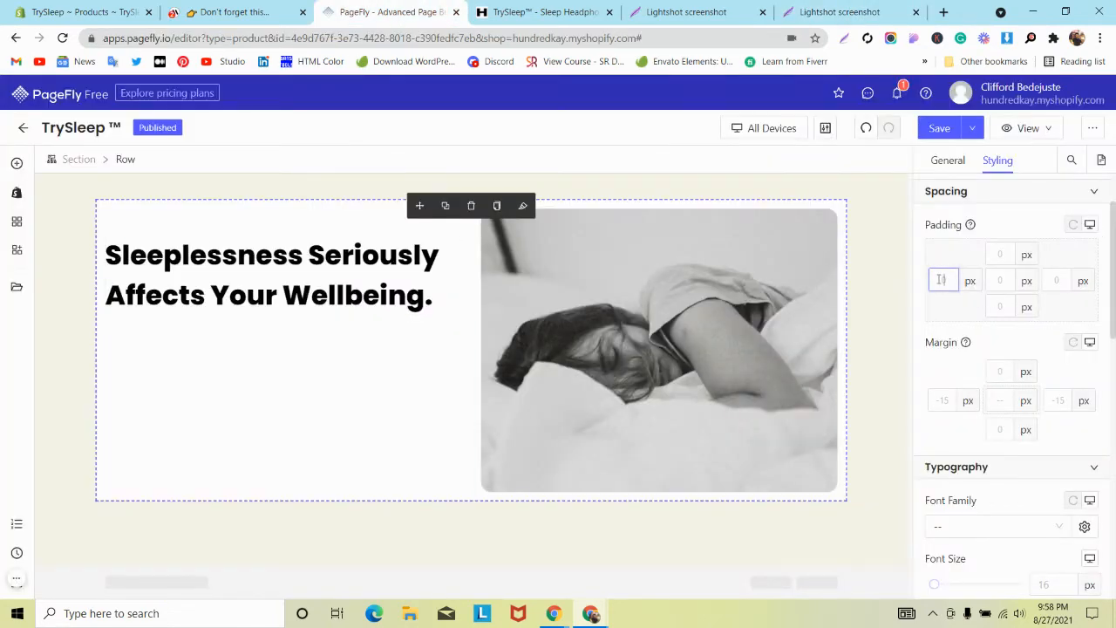
{"action": "type", "text": "80"}
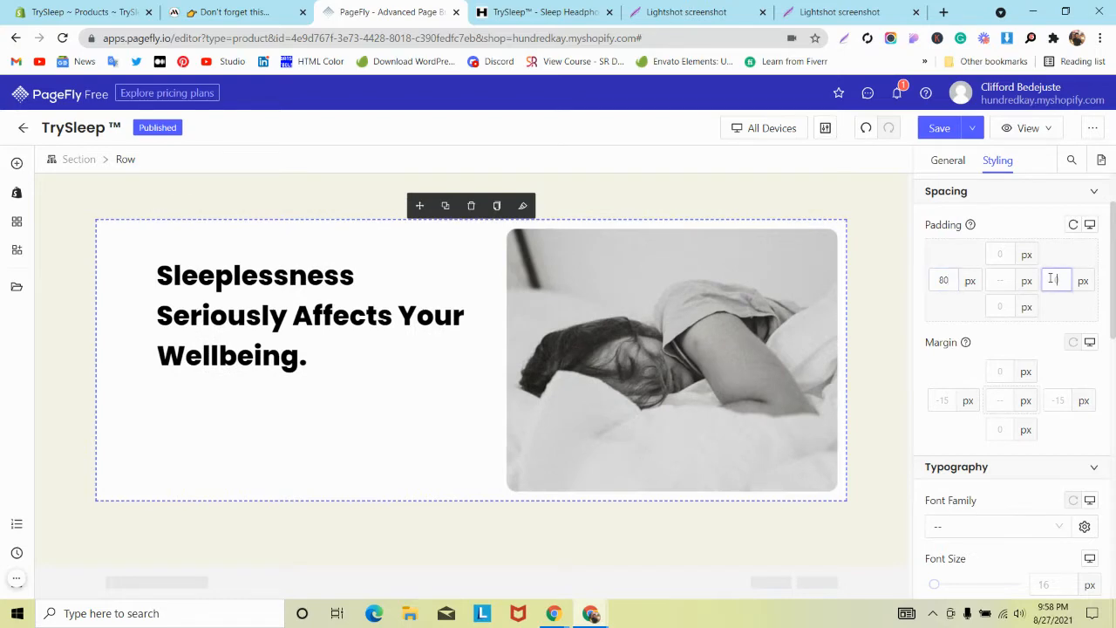
{"action": "type", "text": "80"}
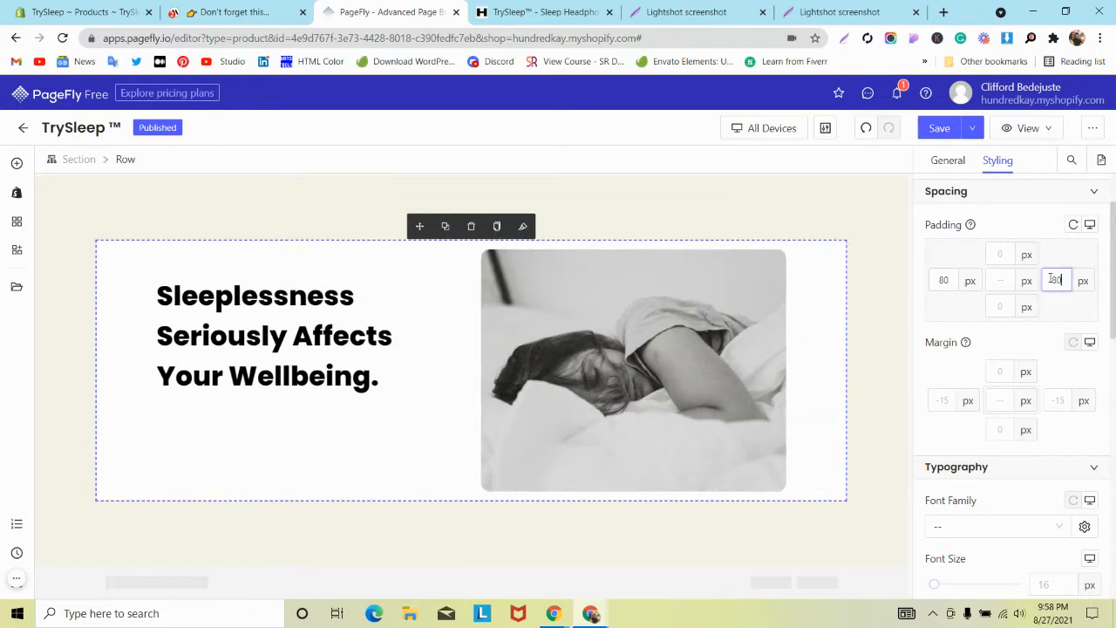
Step: On the reference page, measure the space between the white card's top edge and its heading with Lightshot
{"action": "left_click", "coordinate": [261, 11]}
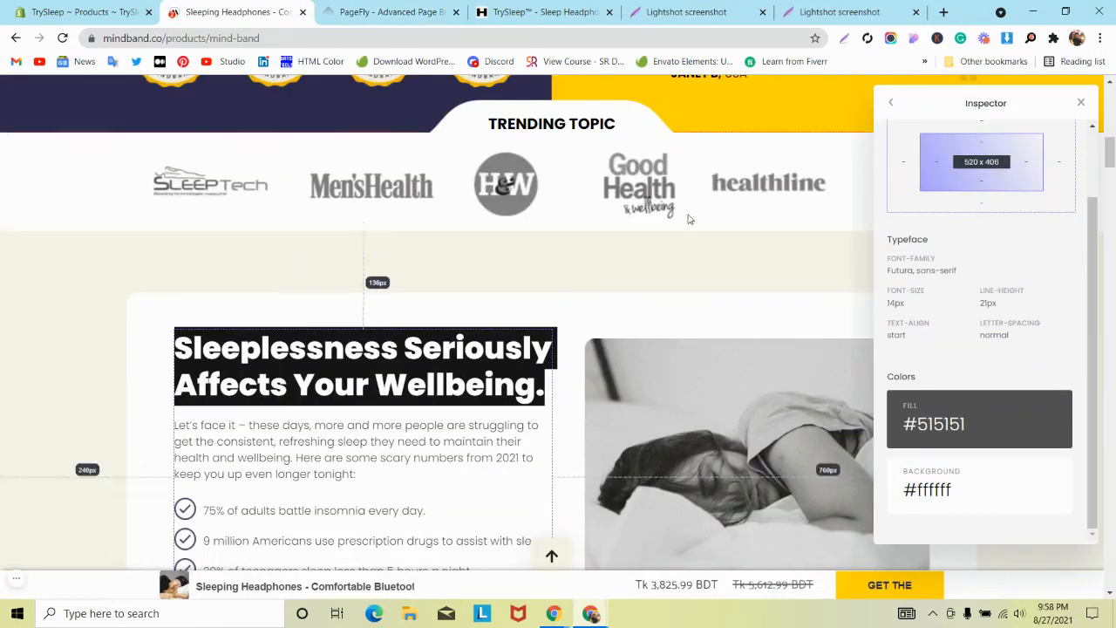
{"action": "left_click", "coordinate": [843, 38]}
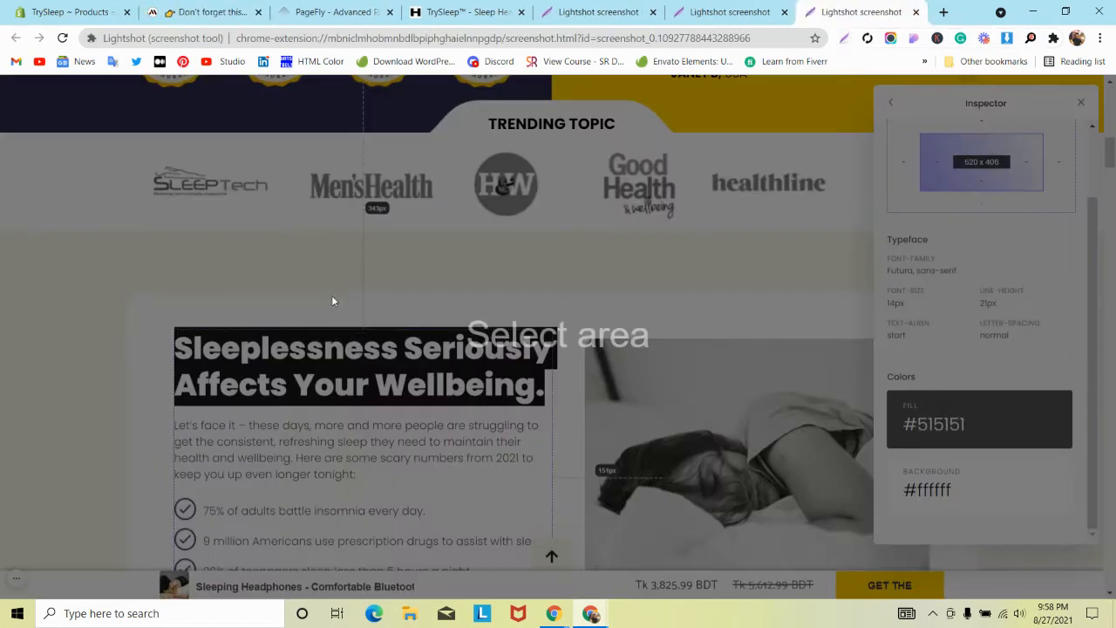
{"action": "left_click_drag", "start_coordinate": [331, 295], "coordinate": [450, 326]}
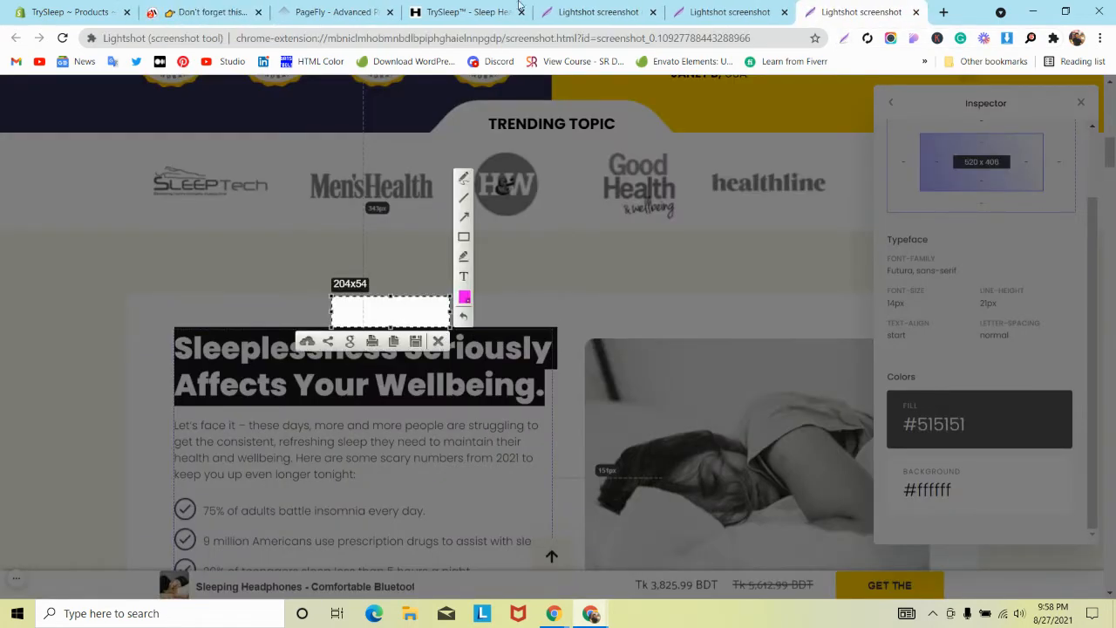
{"action": "left_click_drag", "start_coordinate": [381, 310], "coordinate": [385, 304]}
Step: Return to PageFly and set the white row's top and bottom padding to 50 px
{"action": "left_click", "coordinate": [336, 11]}
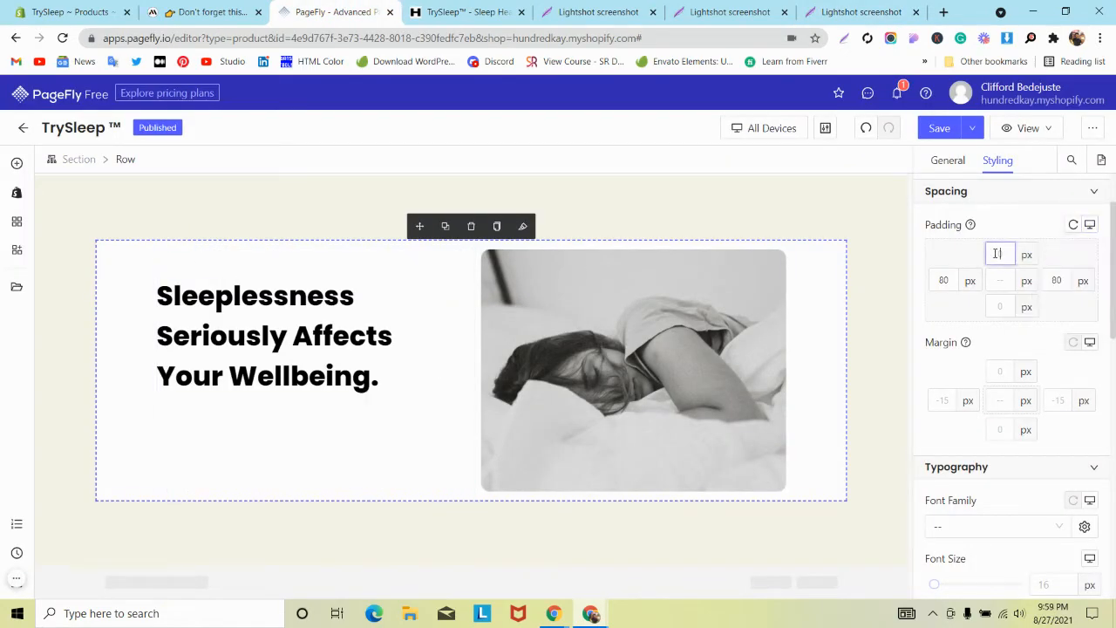
{"action": "type", "text": "50"}
{"action": "left_click", "coordinate": [996, 308]}
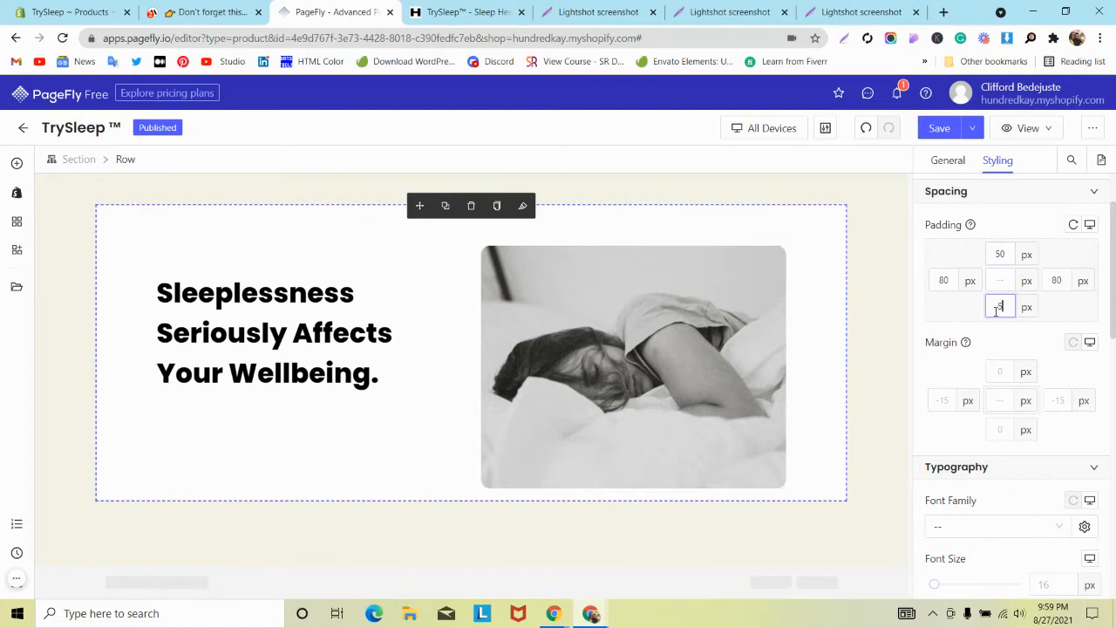
{"action": "type", "text": "50"}
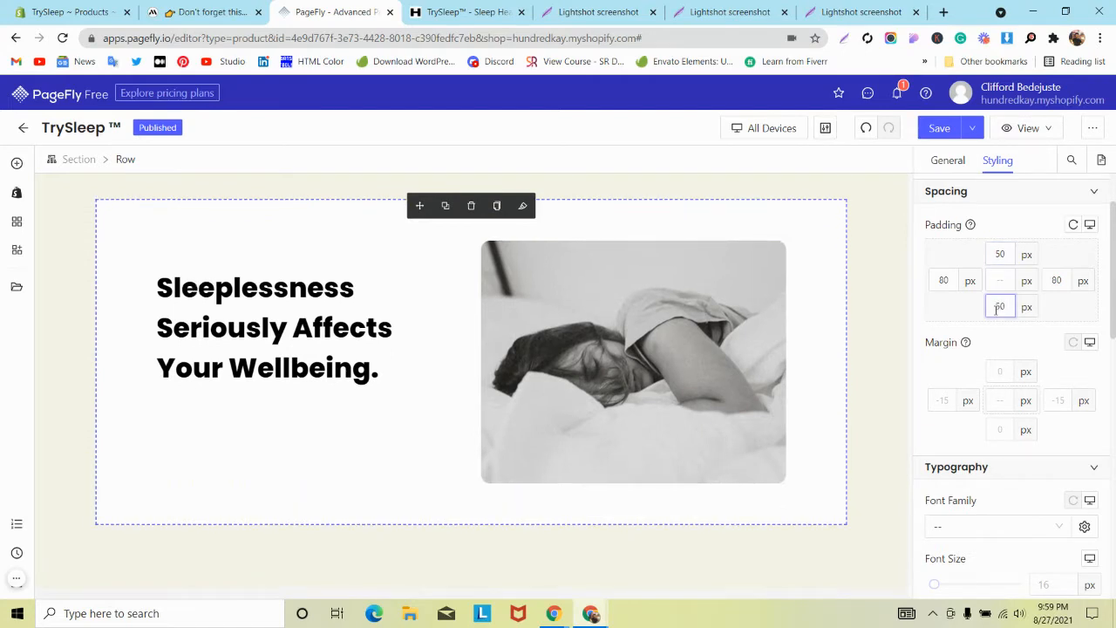
Step: Set the white row's content position to the centre so the heading is vertically centred beside the image
{"action": "left_click", "coordinate": [261, 262]}
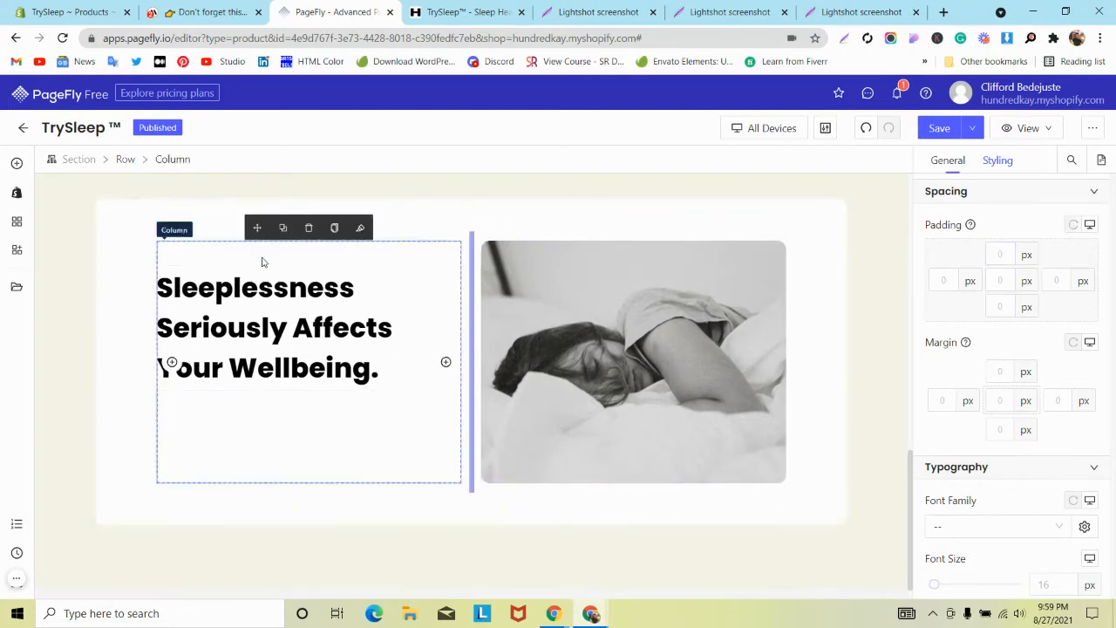
{"action": "left_click", "coordinate": [129, 159]}
{"action": "left_click", "coordinate": [948, 166]}
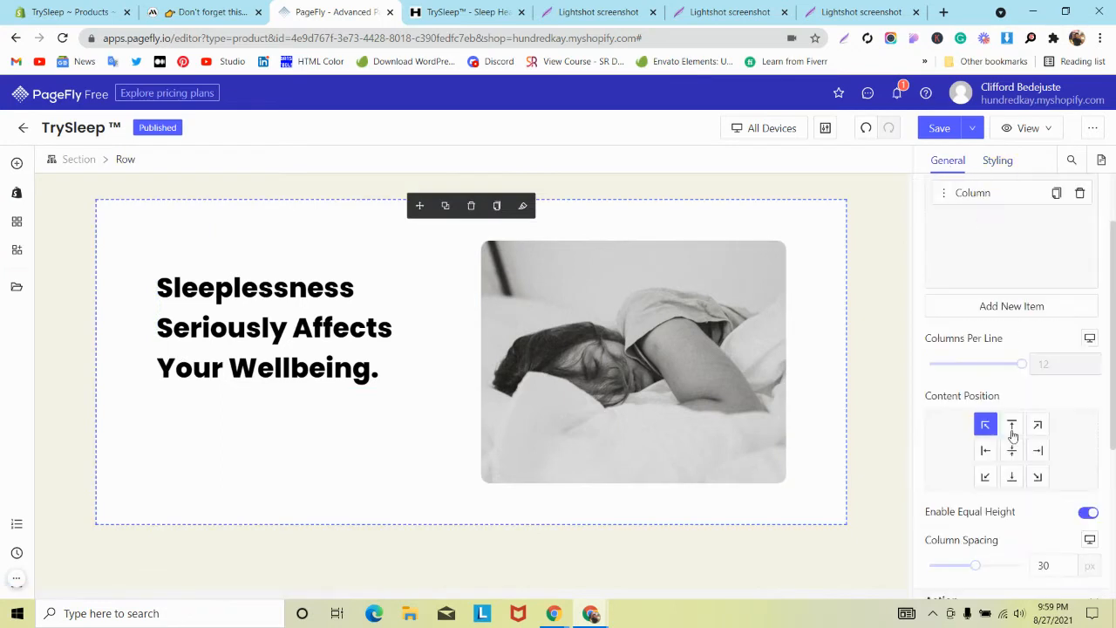
{"action": "left_click", "coordinate": [1012, 450]}
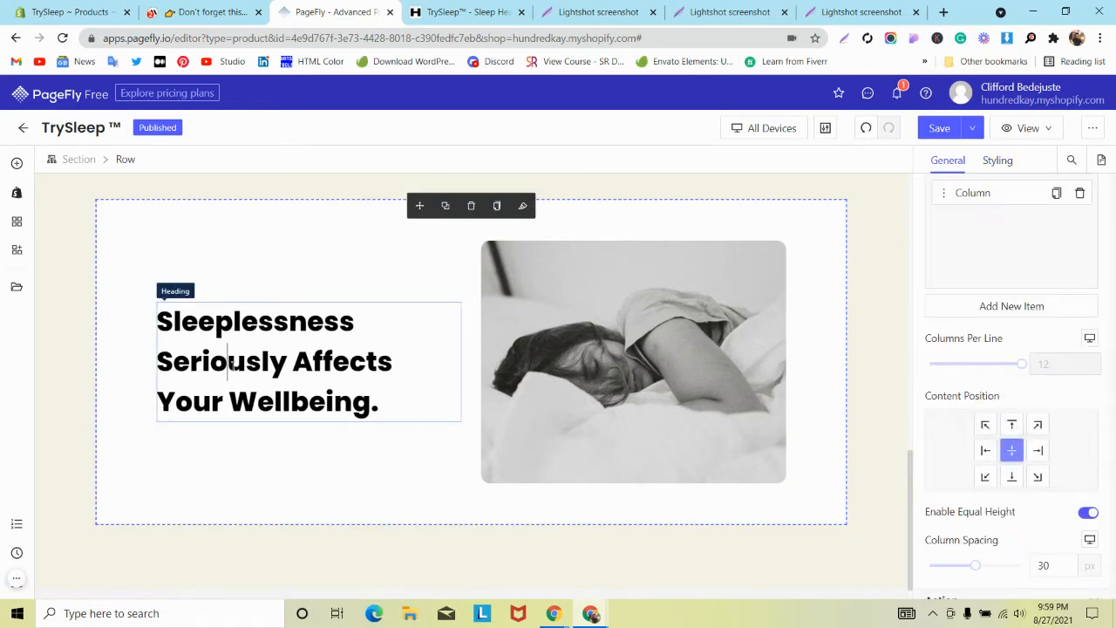
Step: Try a 40 px font size on the Sleeplessness heading, compare it with the reference page, and restore 42 px
{"action": "left_click", "coordinate": [228, 368]}
{"action": "left_click", "coordinate": [998, 159]}
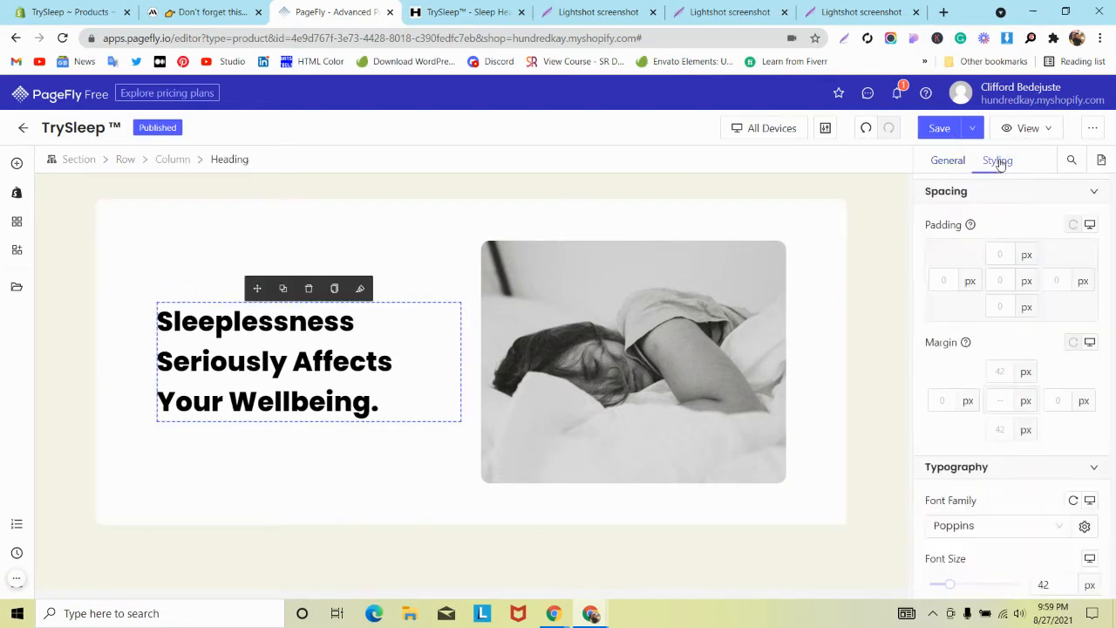
{"action": "scroll", "coordinate": [1025, 323], "scroll_direction": "down", "scroll_amount": 2}
{"action": "scroll", "coordinate": [1037, 341], "scroll_direction": "down", "scroll_amount": 1}
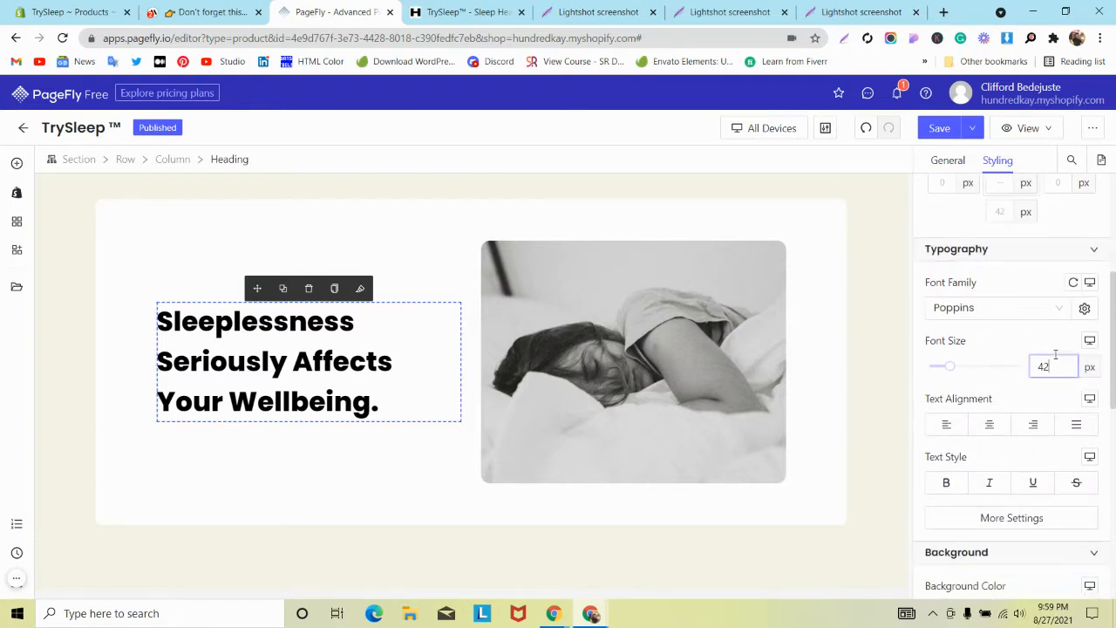
{"action": "key", "text": "Down"}
{"action": "key", "text": "Down"}
{"action": "left_click", "coordinate": [235, 9]}
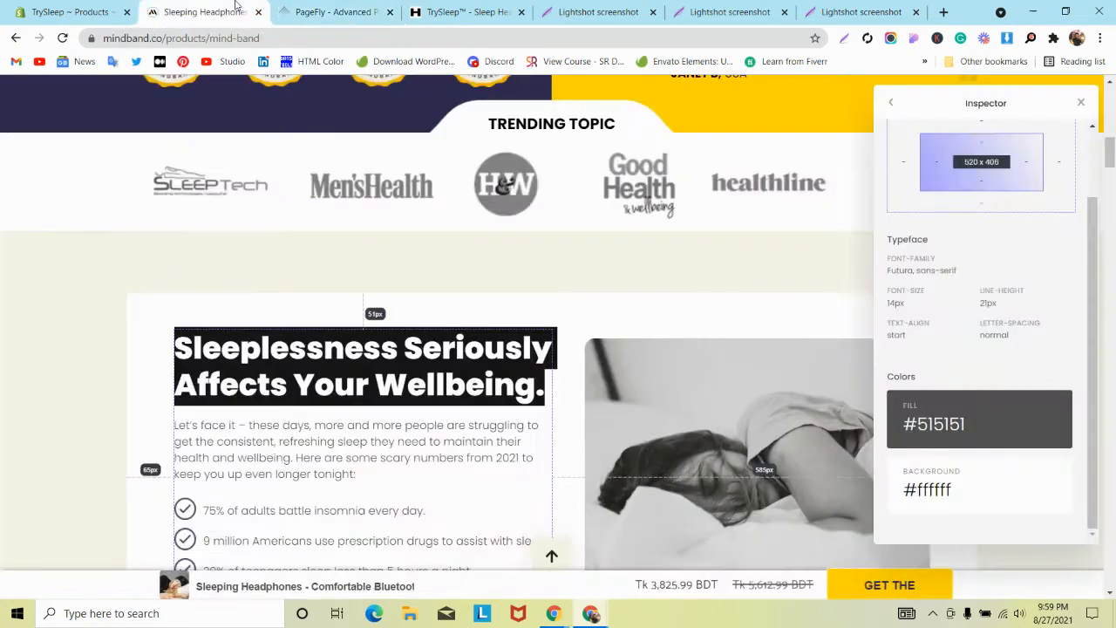
{"action": "left_click", "coordinate": [314, 11]}
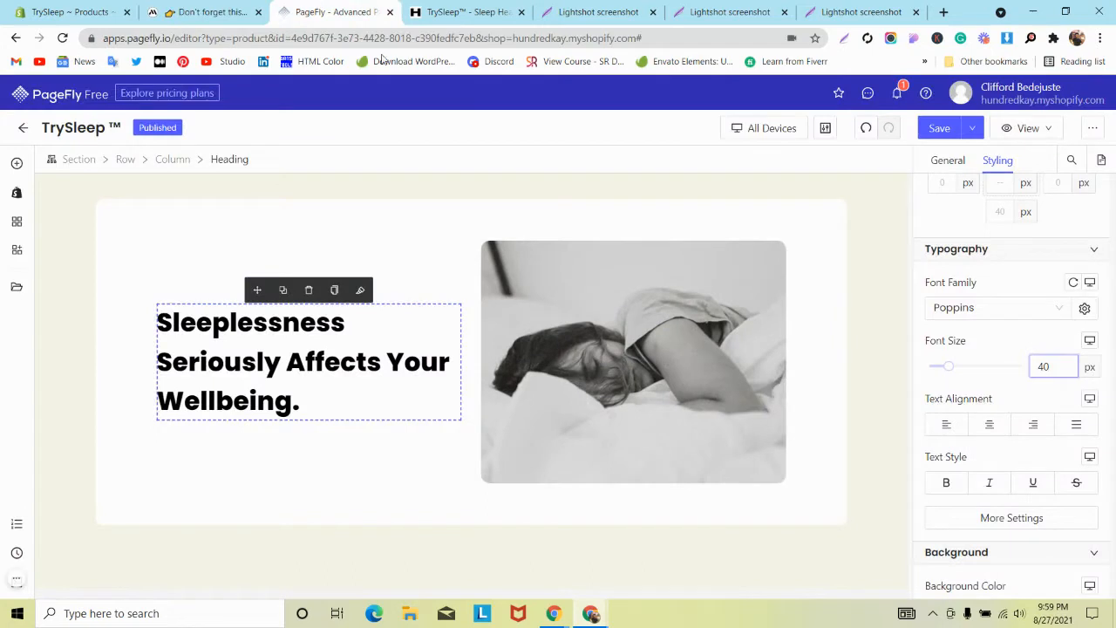
{"action": "key", "text": "Up"}
{"action": "key", "text": "Up"}
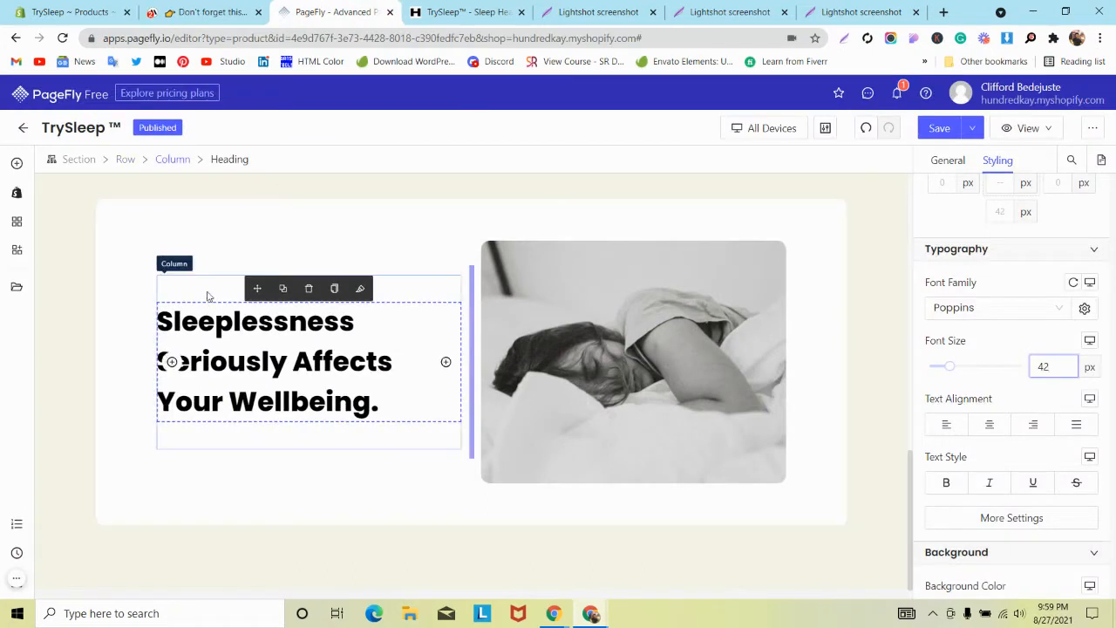
Step: Set the white row's column spacing to 10 px
{"action": "left_click", "coordinate": [196, 270]}
{"action": "left_click", "coordinate": [947, 160]}
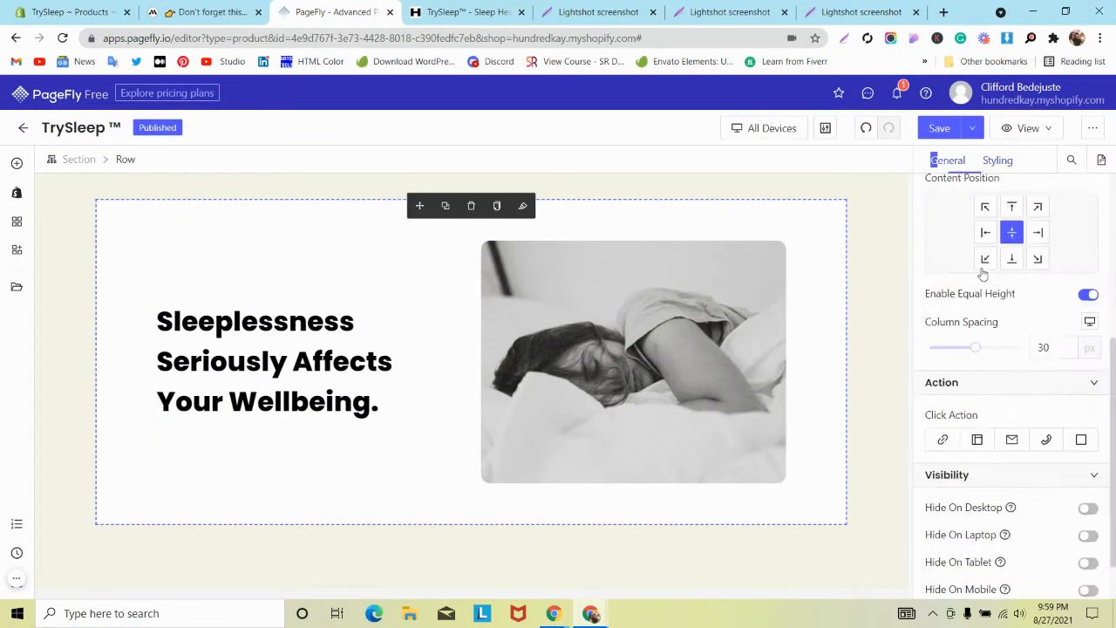
{"action": "scroll", "coordinate": [1050, 271], "scroll_direction": "down", "scroll_amount": 1}
{"action": "type", "text": "10"}
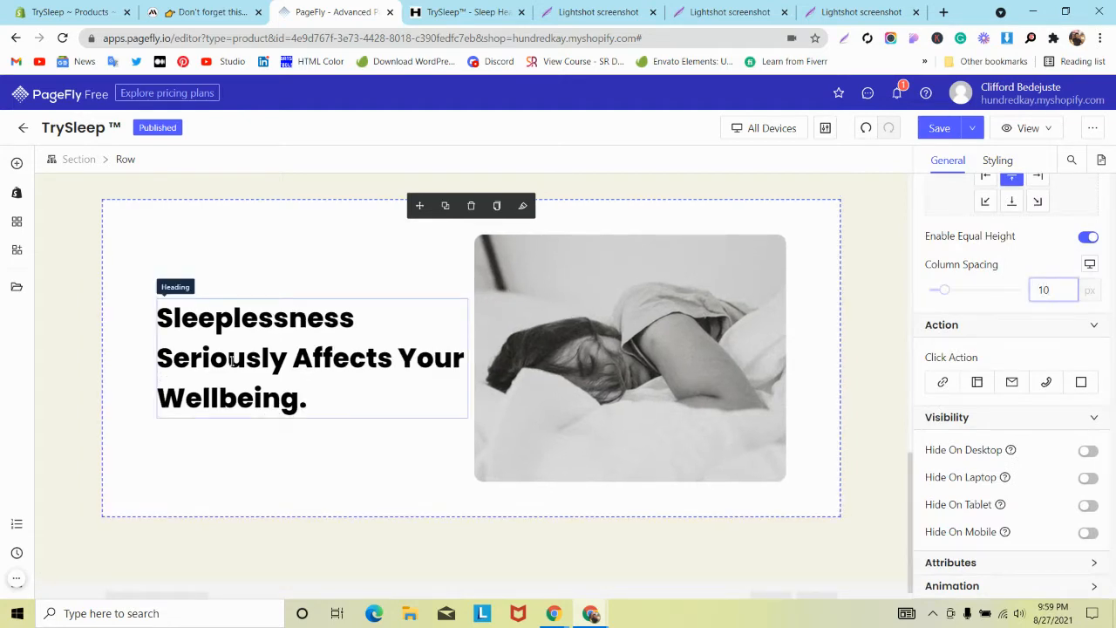
Step: Reduce the Sleeplessness heading's font size to 39 px and compare its line wrapping with the reference page
{"action": "left_click", "coordinate": [232, 360]}
{"action": "left_click", "coordinate": [998, 160]}
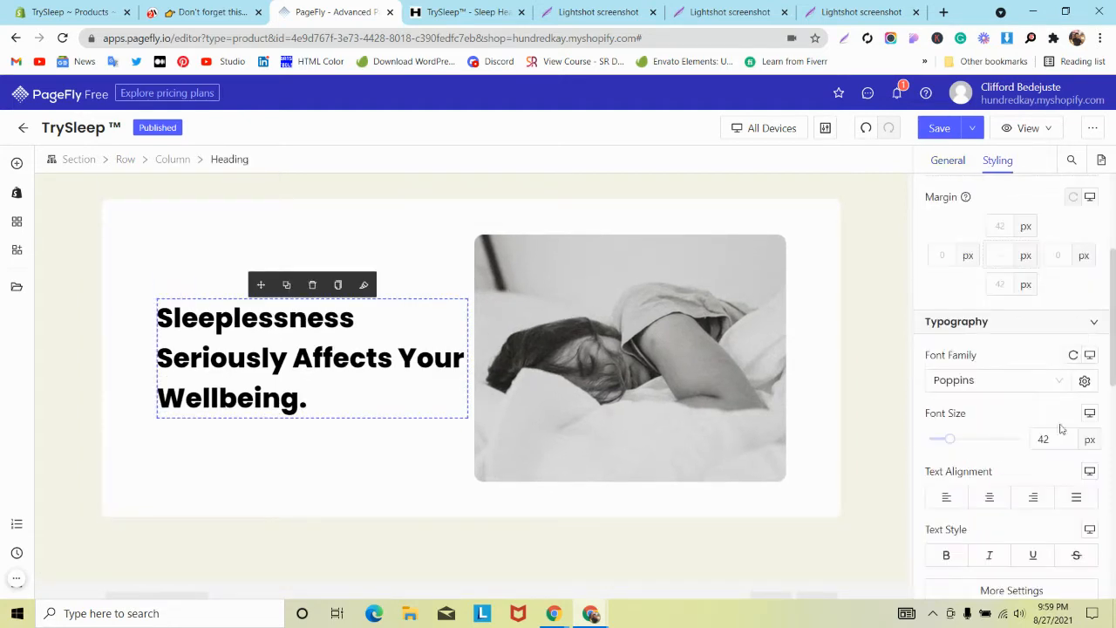
{"action": "key", "text": "Down"}
{"action": "key", "text": "Down"}
{"action": "key", "text": "Down"}
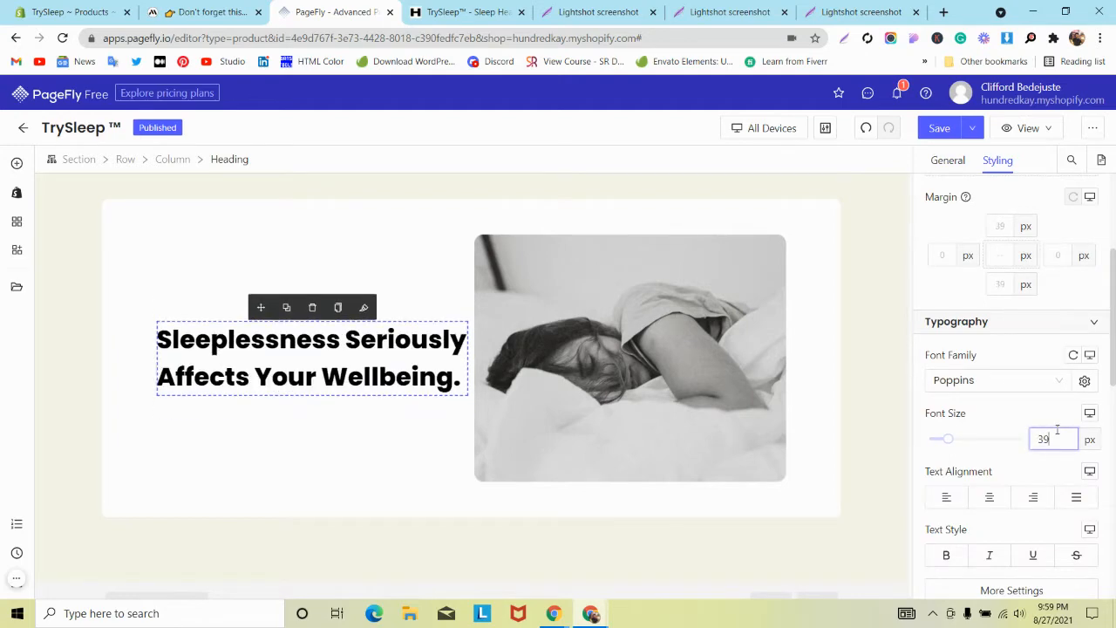
{"action": "left_click", "coordinate": [151, 10]}
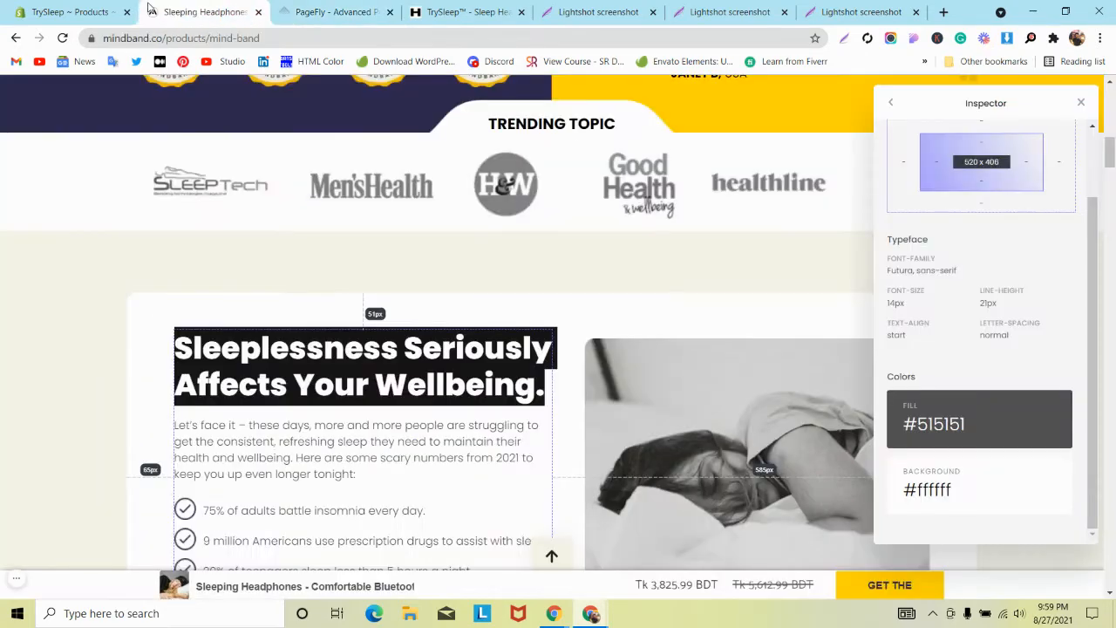
{"action": "left_click", "coordinate": [336, 11]}
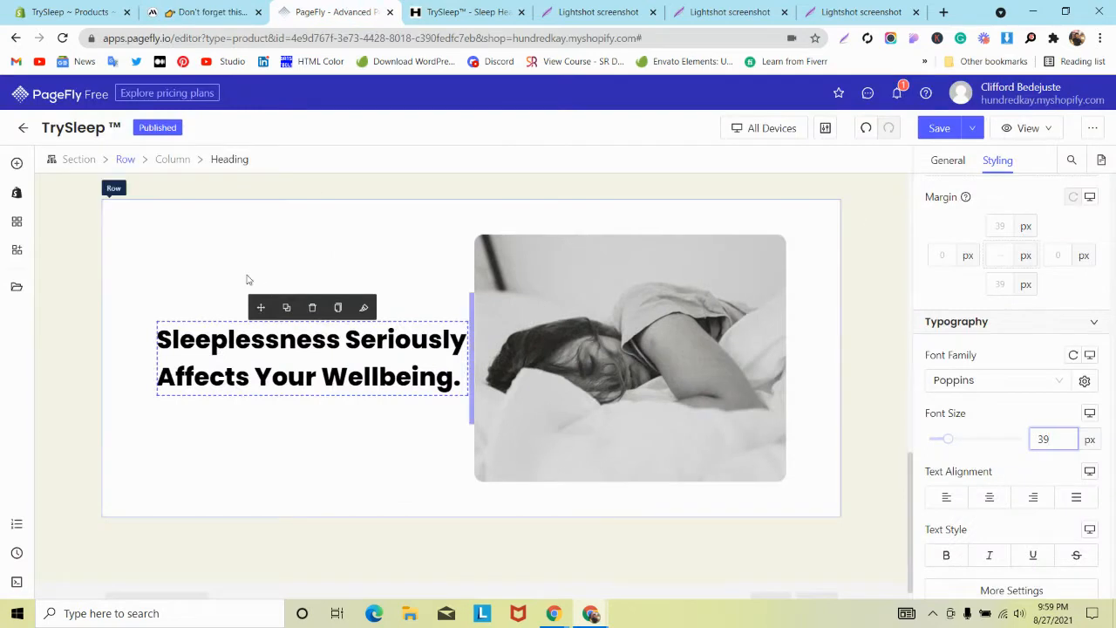
{"action": "left_click", "coordinate": [171, 256]}
{"action": "scroll", "coordinate": [1031, 229], "scroll_direction": "up", "scroll_amount": 3}
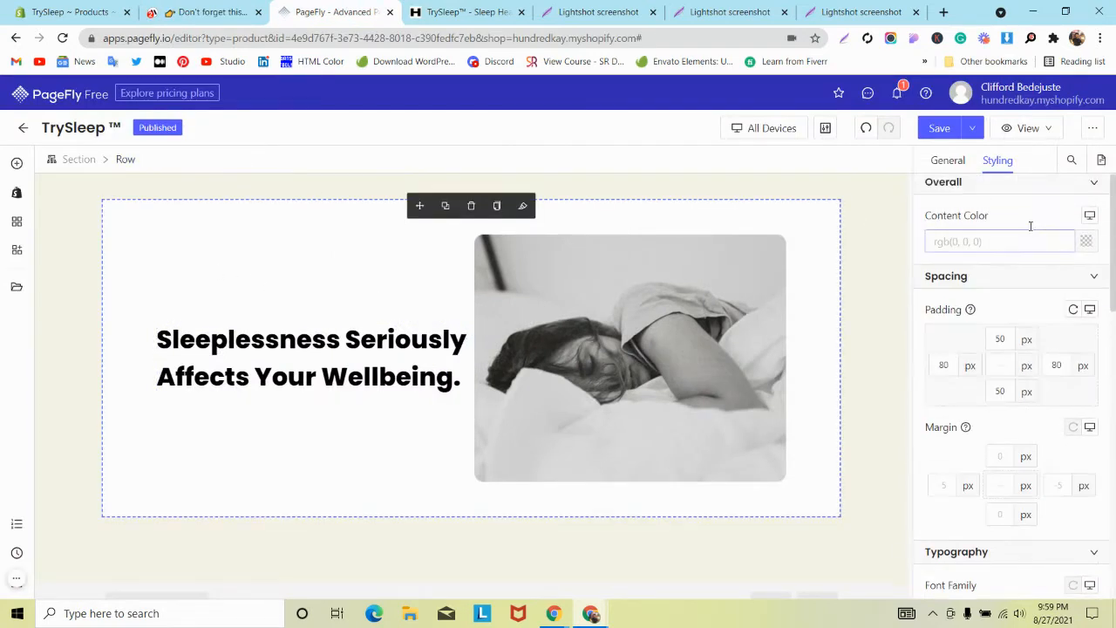
{"action": "scroll", "coordinate": [364, 403], "scroll_direction": "down", "scroll_amount": 1}
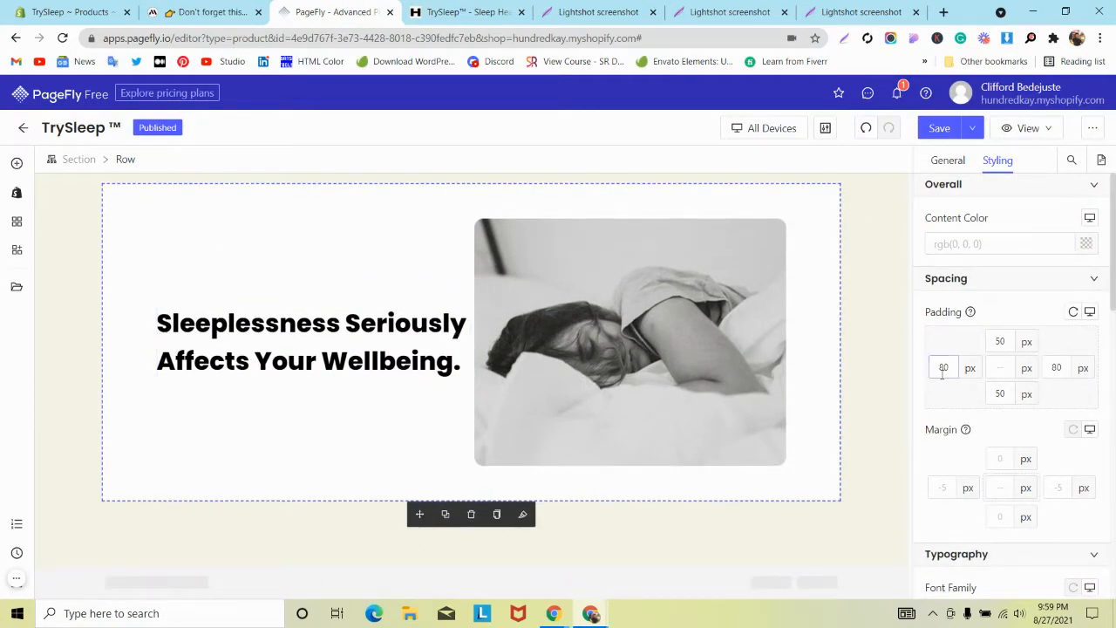
{"action": "scroll", "coordinate": [259, 336], "scroll_direction": "up", "scroll_amount": 2}
{"action": "left_click", "coordinate": [98, 359]}
{"action": "scroll", "coordinate": [99, 366], "scroll_direction": "down", "scroll_amount": 2}
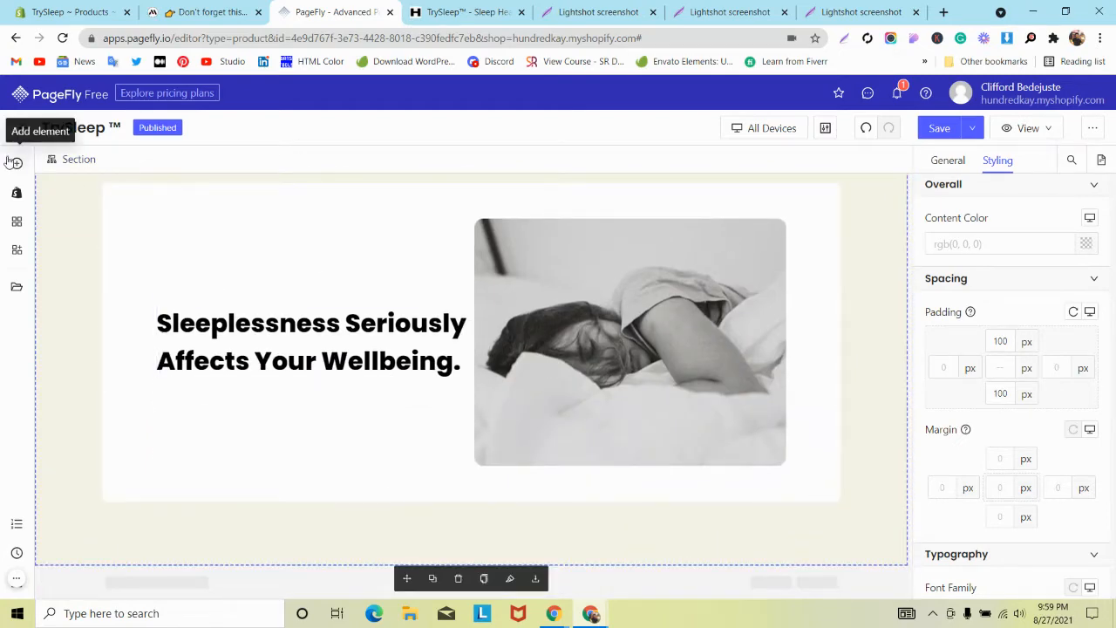
Step: Add a paragraph below the Sleeplessness heading and fill it with the "Let's face it – these days" text copied from the reference page
{"action": "left_click", "coordinate": [15, 164]}
{"action": "mouse_move", "coordinate": [88, 396]}
{"action": "left_click_drag", "start_coordinate": [285, 186], "coordinate": [312, 377]}
{"action": "left_click", "coordinate": [201, 12]}
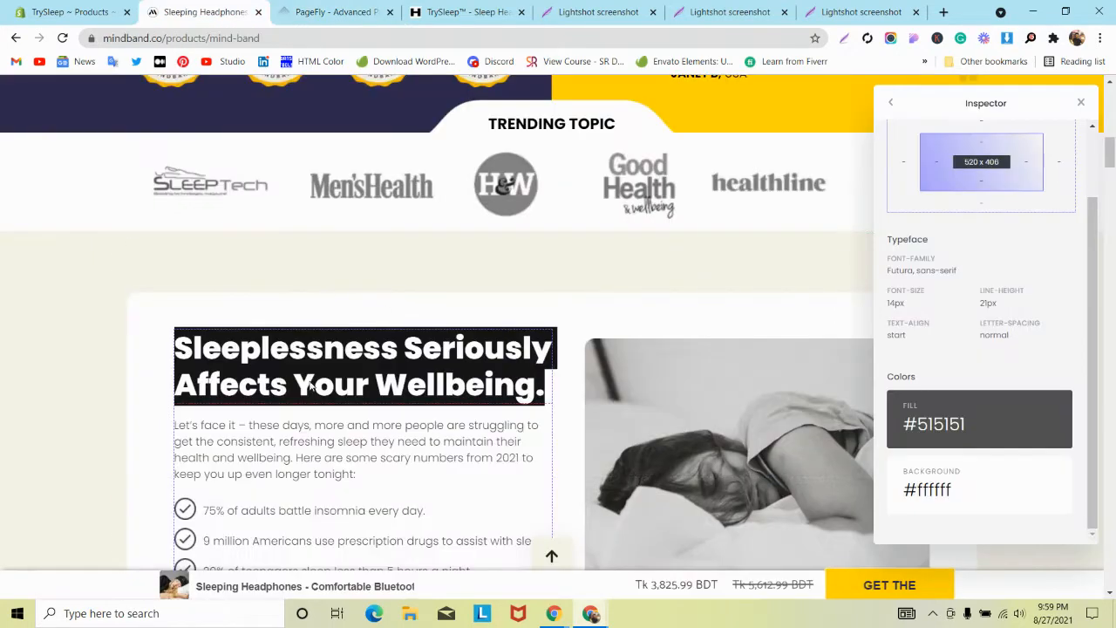
{"action": "left_click", "coordinate": [356, 11]}
{"action": "triple_click", "coordinate": [347, 384]}
{"action": "key", "text": "ctrl+v"}
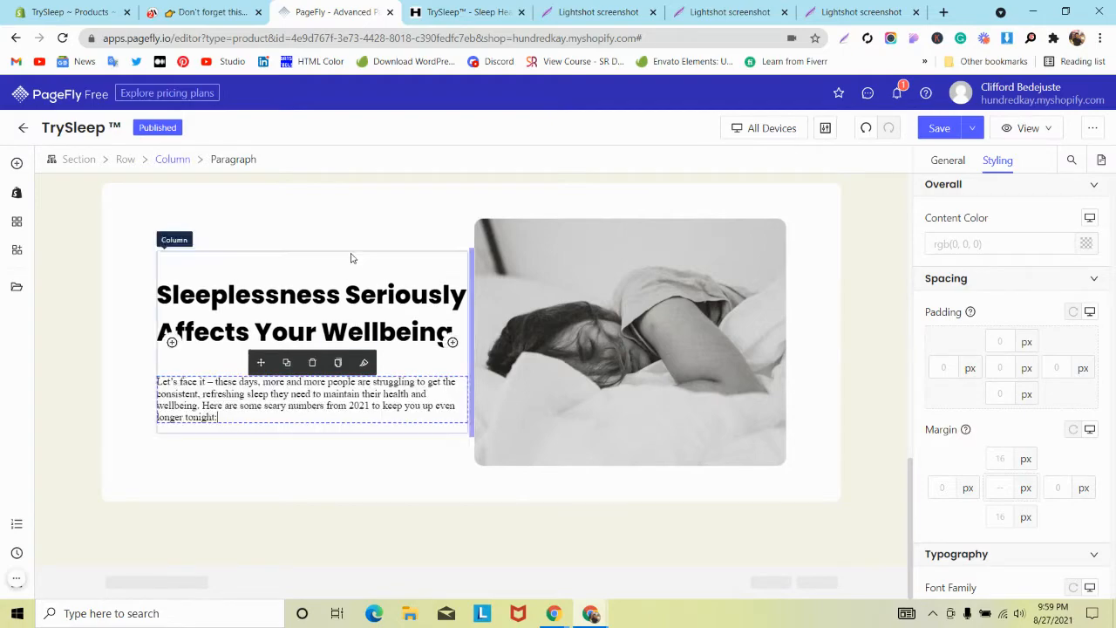
Step: Examine the hero section's paragraphs in PageFly and the intro paragraph on the reference page for text styling
{"action": "scroll", "coordinate": [349, 257], "scroll_direction": "up", "scroll_amount": 15}
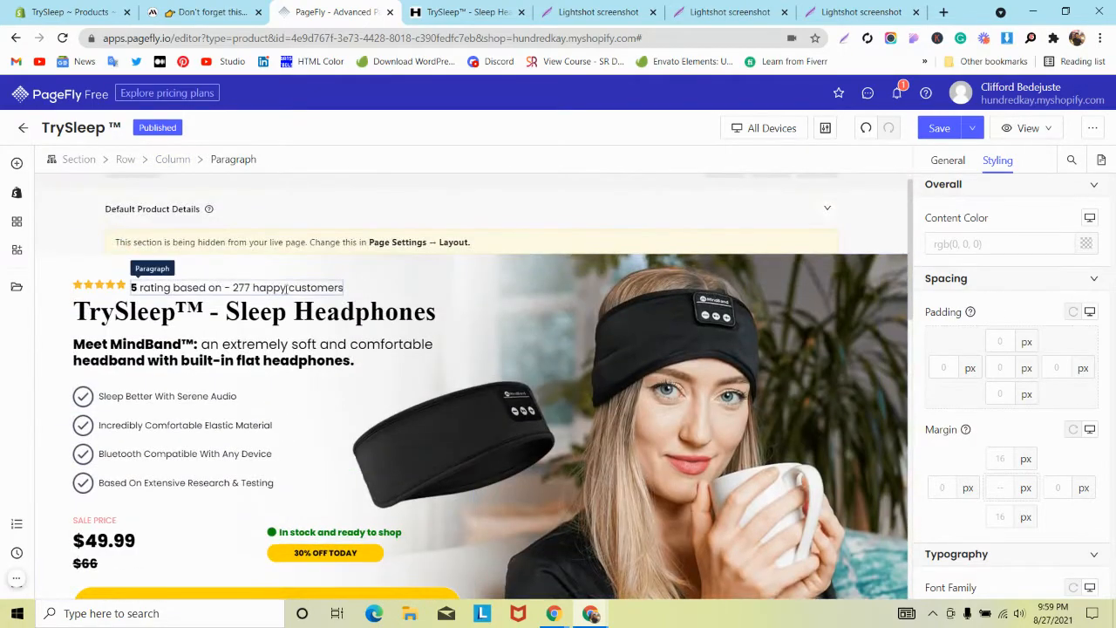
{"action": "scroll", "coordinate": [288, 288], "scroll_direction": "down", "scroll_amount": 3}
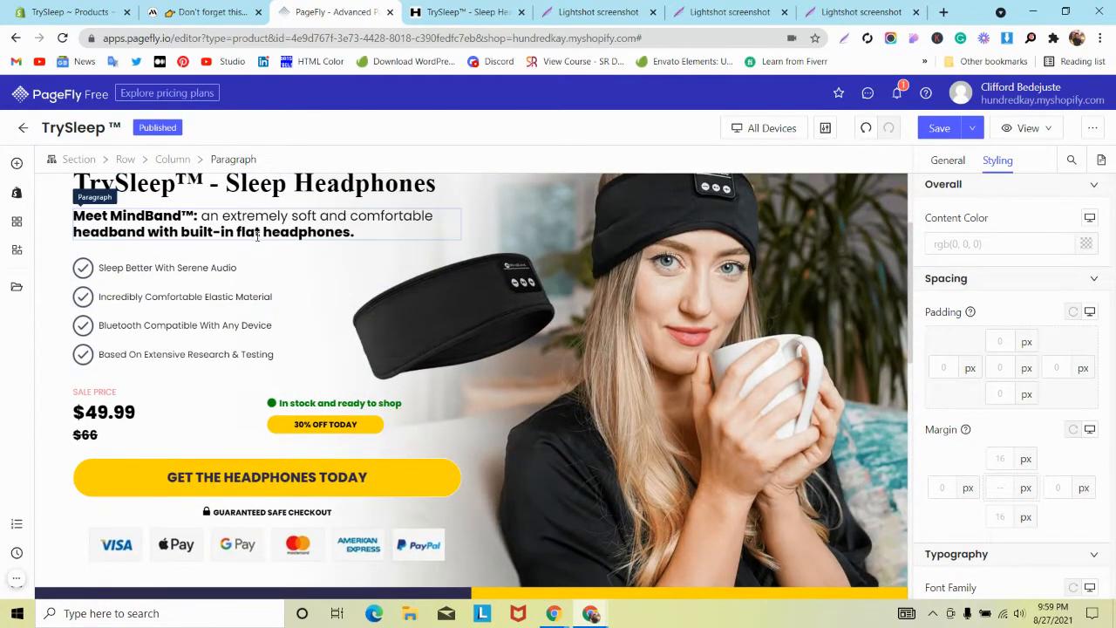
{"action": "left_click", "coordinate": [200, 11]}
{"action": "scroll", "coordinate": [665, 150], "scroll_direction": "down", "scroll_amount": 1}
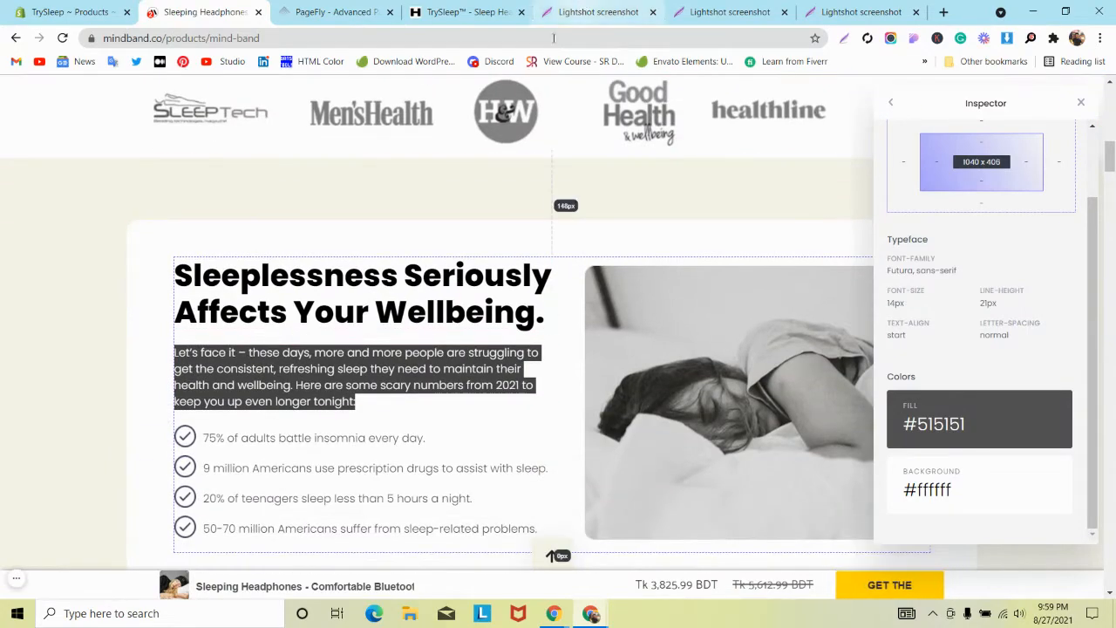
{"action": "left_click", "coordinate": [337, 343]}
{"action": "triple_click", "coordinate": [338, 366]}
{"action": "left_click", "coordinate": [468, 12]}
{"action": "left_click", "coordinate": [336, 12]}
{"action": "scroll", "coordinate": [324, 345], "scroll_direction": "down", "scroll_amount": 7}
{"action": "scroll", "coordinate": [324, 344], "scroll_direction": "down", "scroll_amount": 4}
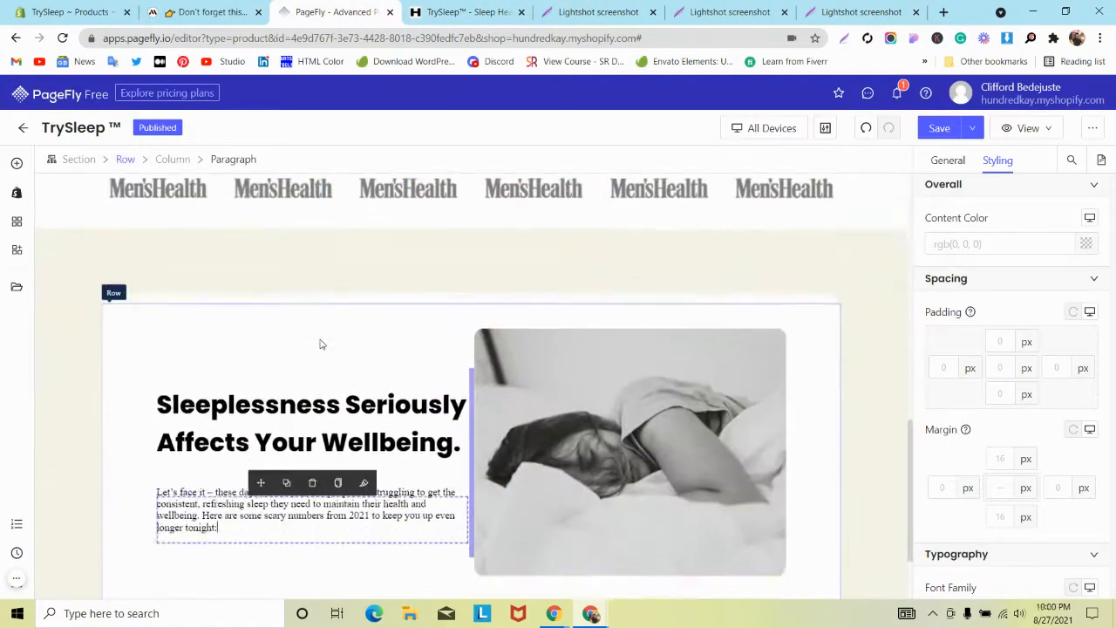
Step: Set the new paragraph's font size to 14 px and its font family to Poppins
{"action": "scroll", "coordinate": [1075, 454], "scroll_direction": "down", "scroll_amount": 2}
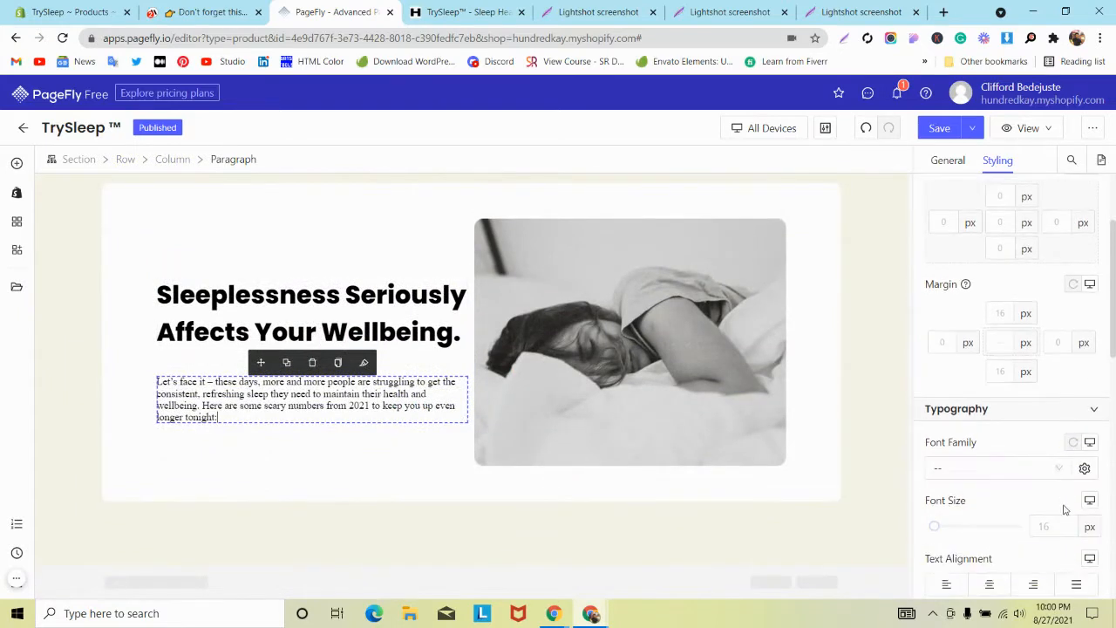
{"action": "left_click", "coordinate": [1055, 527]}
{"action": "type", "text": "14"}
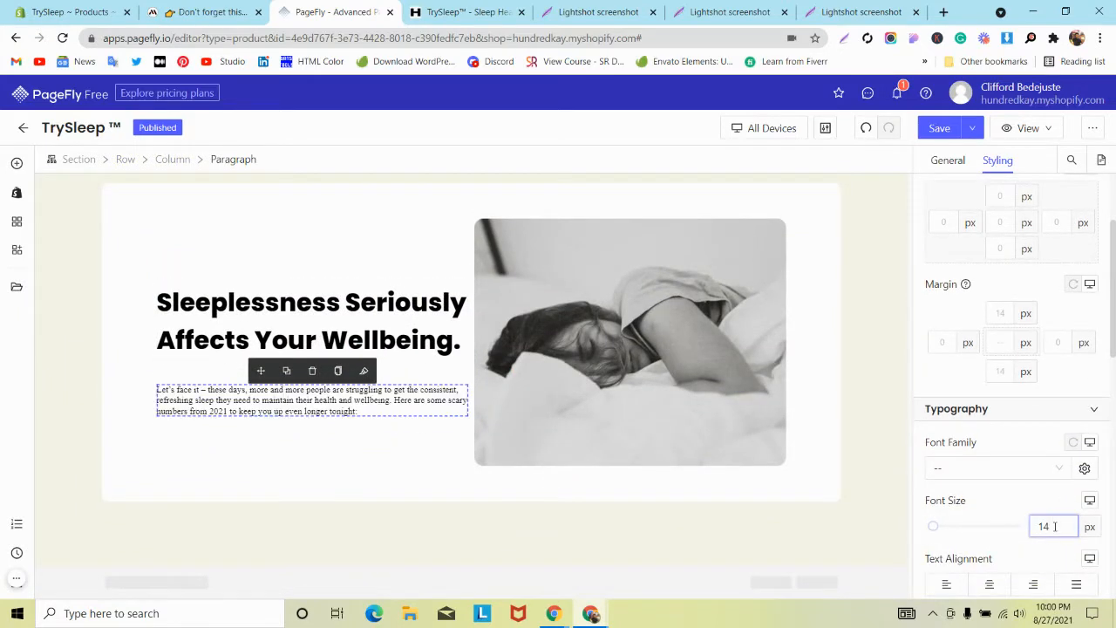
{"action": "left_click", "coordinate": [999, 467]}
{"action": "left_click", "coordinate": [979, 516]}
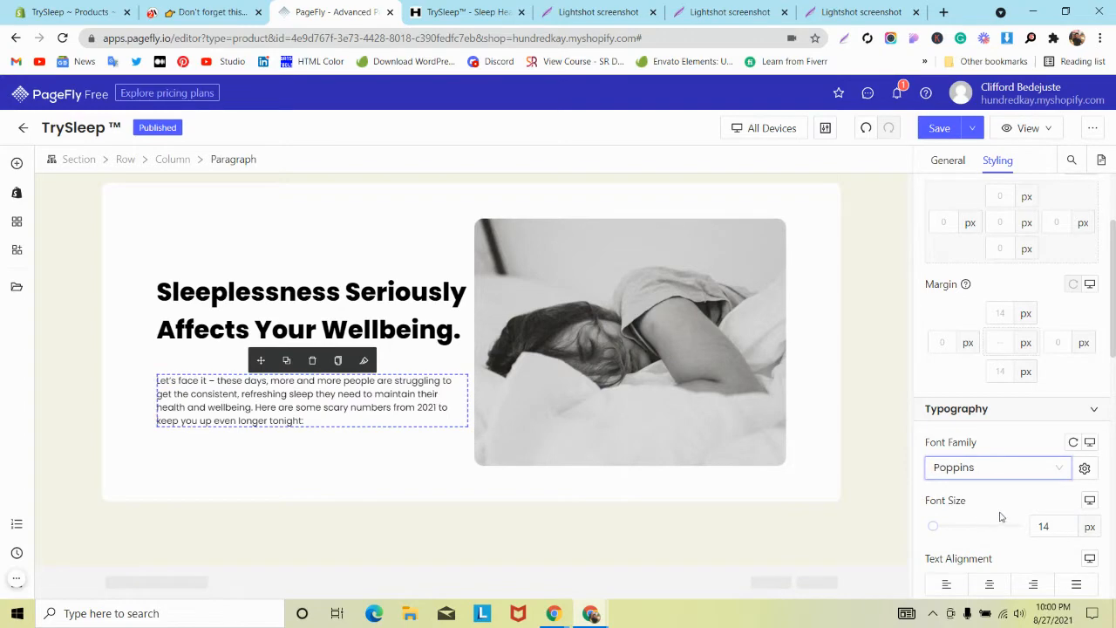
Step: Compare the gap below the heading with the reference page and set the heading's bottom margin to 20 px
{"action": "left_click", "coordinate": [235, 293]}
{"action": "left_click", "coordinate": [208, 10]}
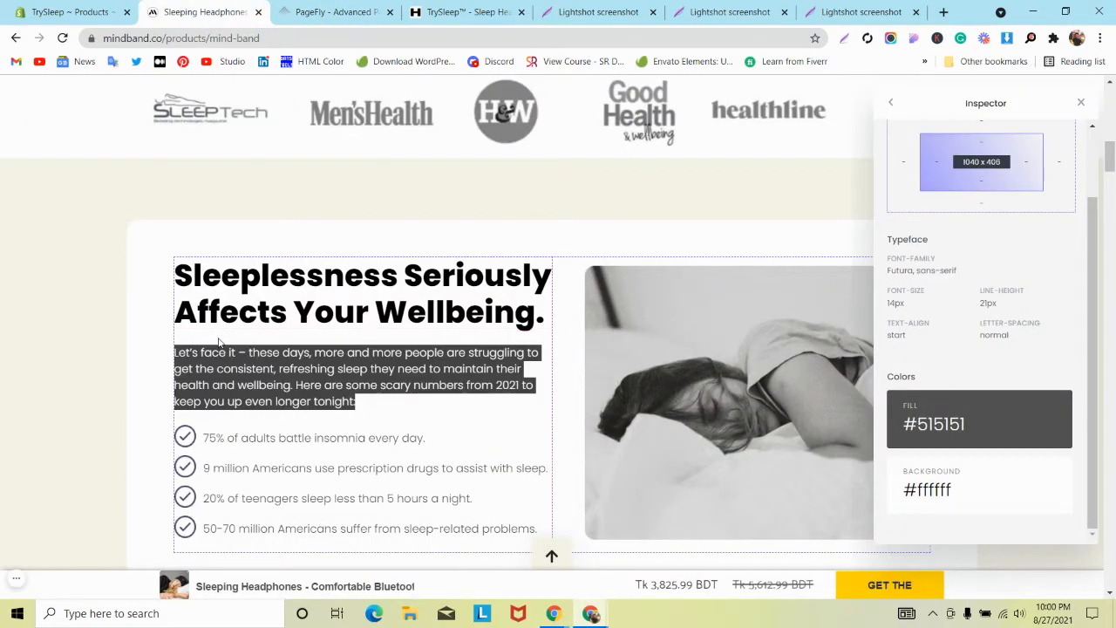
{"action": "left_click", "coordinate": [332, 11]}
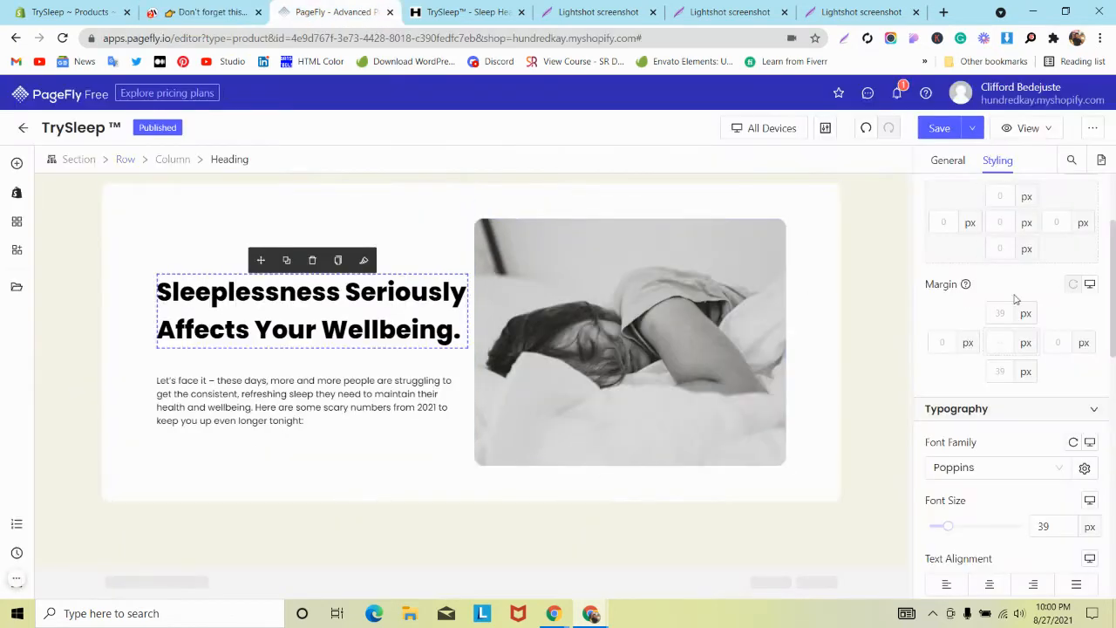
{"action": "type", "text": "20"}
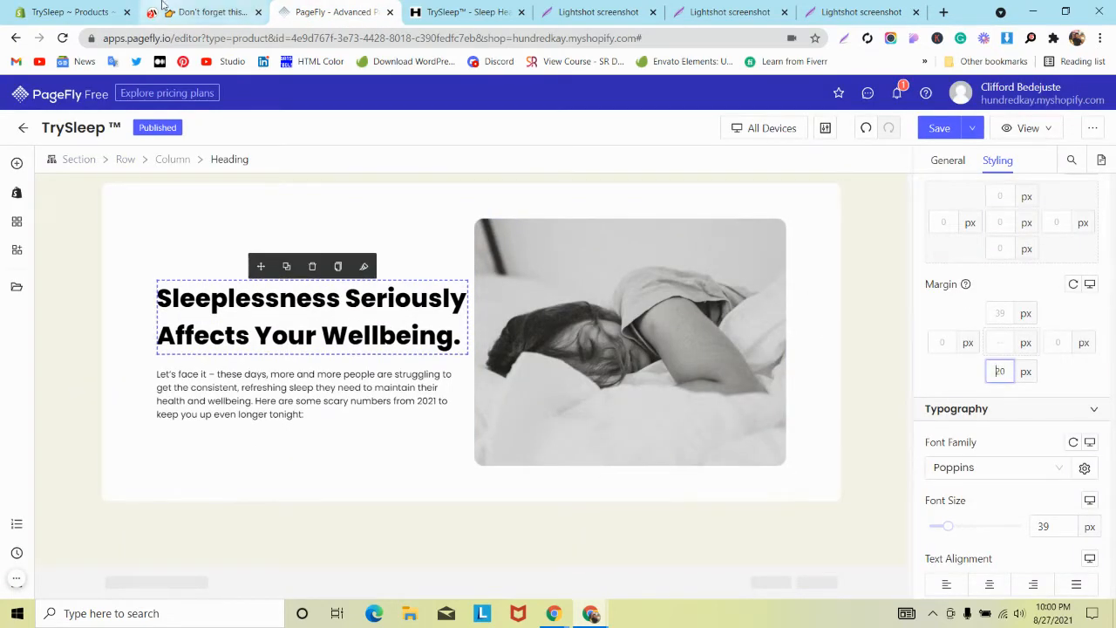
Step: Check the reference page's checklist and duplicate the hero's "Sleep Better With Serene Audio" checkmark block in PageFly
{"action": "left_click", "coordinate": [202, 11]}
{"action": "scroll", "coordinate": [225, 289], "scroll_direction": "down", "scroll_amount": 2}
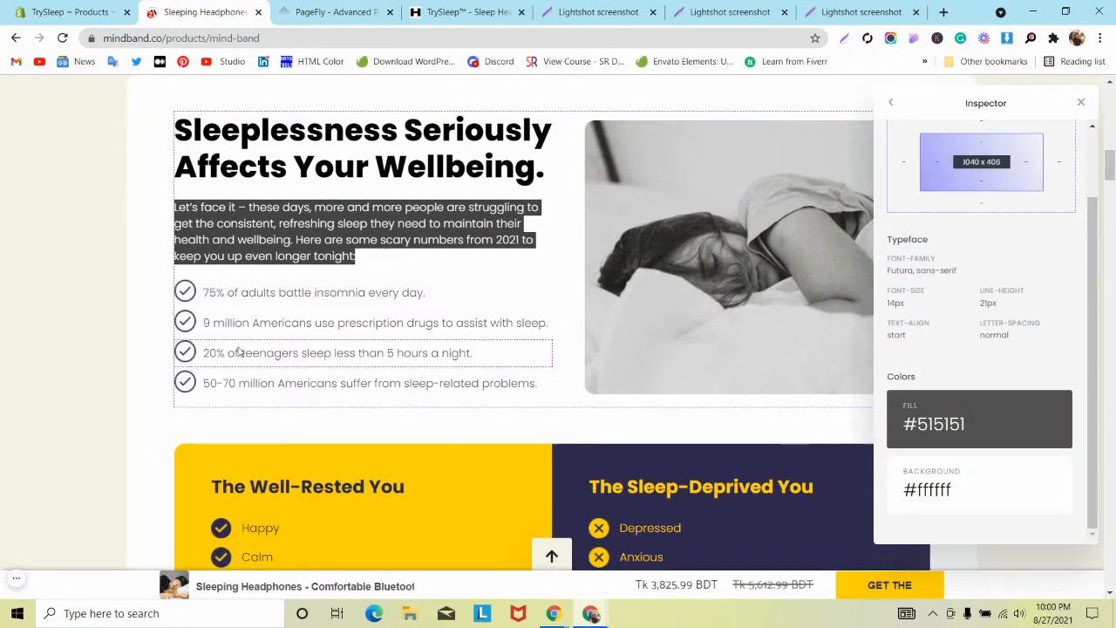
{"action": "left_click", "coordinate": [332, 12]}
{"action": "scroll", "coordinate": [218, 261], "scroll_direction": "up", "scroll_amount": 15}
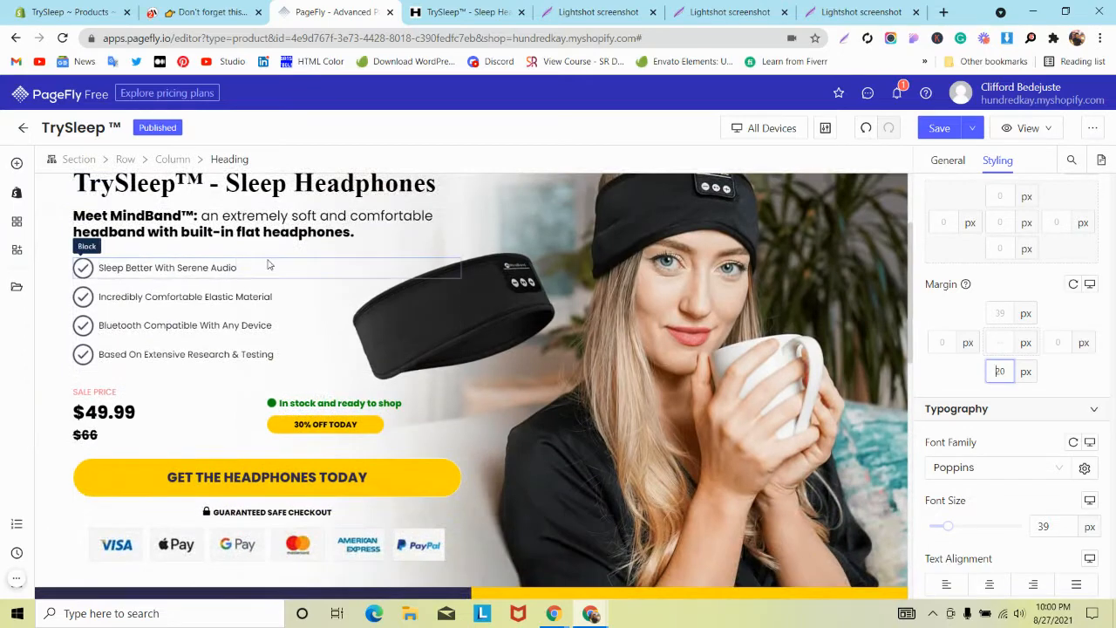
{"action": "left_click", "coordinate": [268, 265]}
{"action": "left_click", "coordinate": [245, 248]}
Step: Move the duplicated checkmark block out of the hero and down the page towards the white Sleeplessness card
{"action": "scroll", "coordinate": [251, 249], "scroll_direction": "down", "scroll_amount": 1}
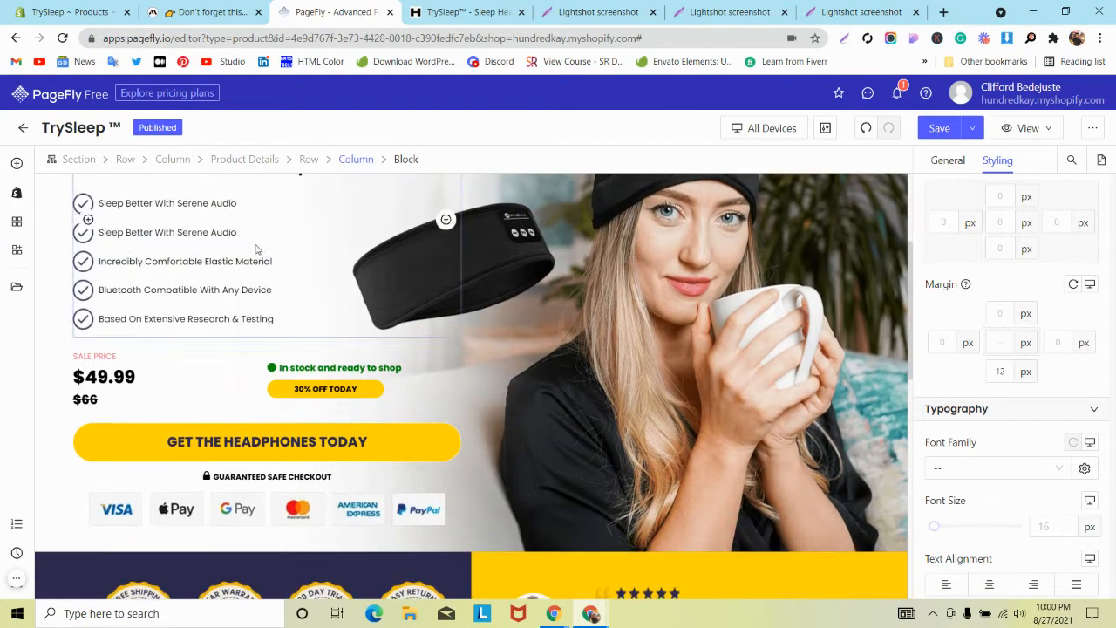
{"action": "left_click", "coordinate": [266, 235]}
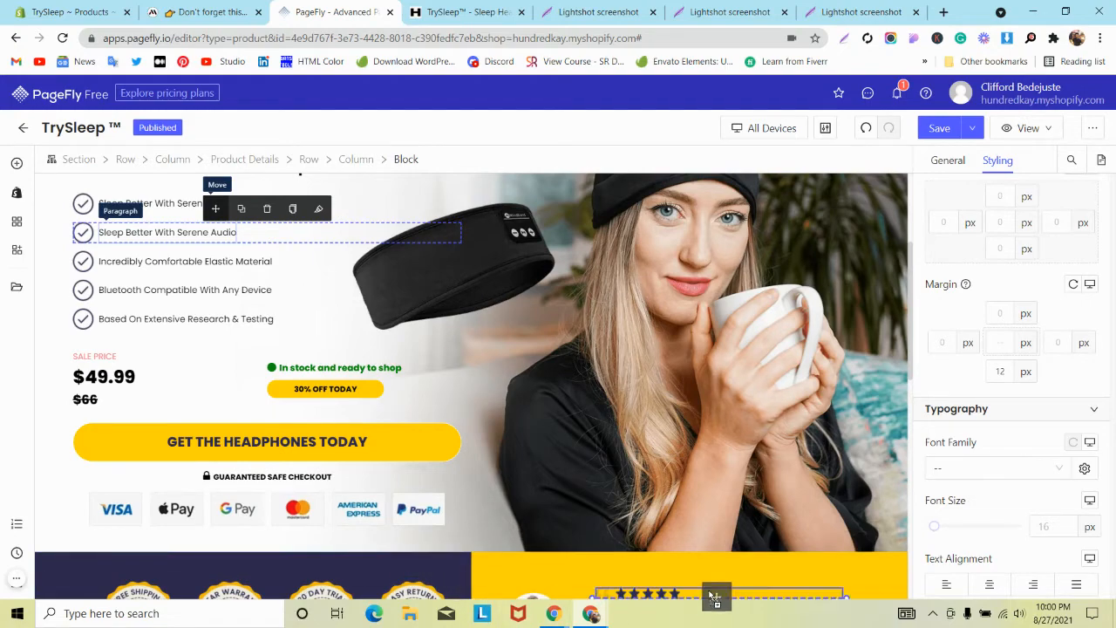
{"action": "left_click_drag", "start_coordinate": [593, 502], "coordinate": [592, 504]}
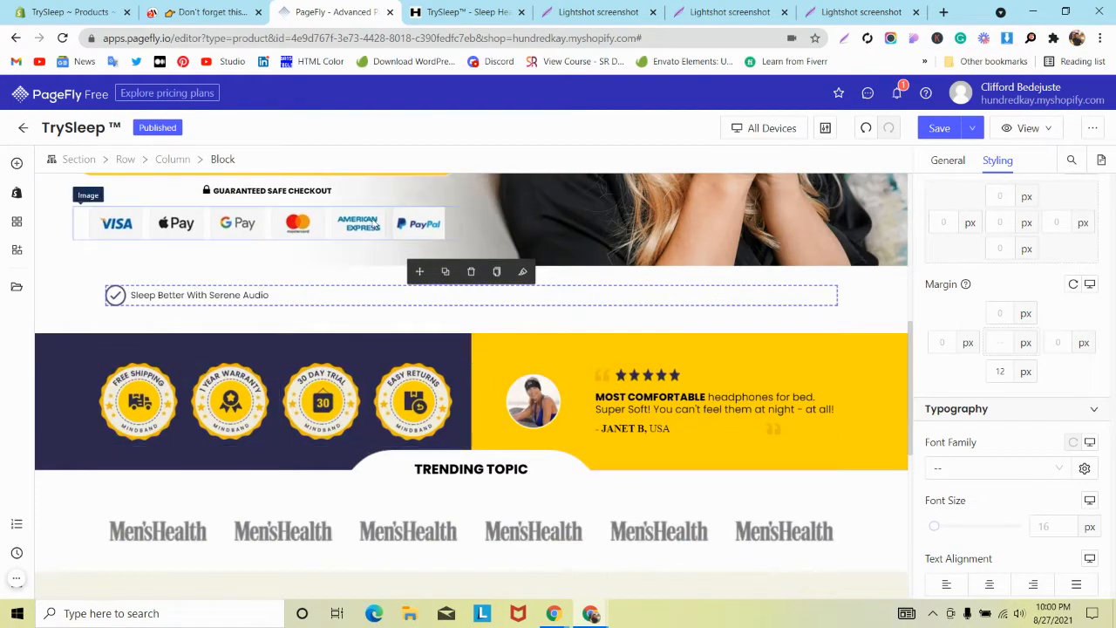
{"action": "scroll", "coordinate": [391, 229], "scroll_direction": "down", "scroll_amount": 2}
{"action": "left_click_drag", "start_coordinate": [419, 191], "coordinate": [296, 598]}
Step: Place the checkmark block under the card's paragraph and delete the emptied row and section below the hero
{"action": "scroll", "coordinate": [259, 431], "scroll_direction": "up", "scroll_amount": 2}
{"action": "left_click", "coordinate": [409, 366]}
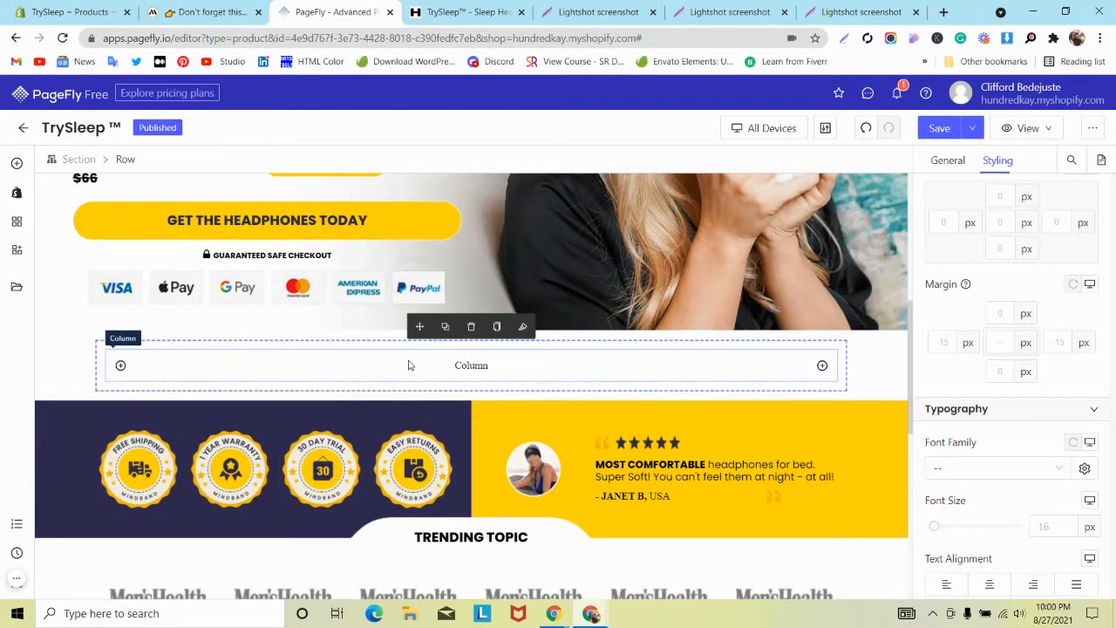
{"action": "left_click", "coordinate": [471, 328]}
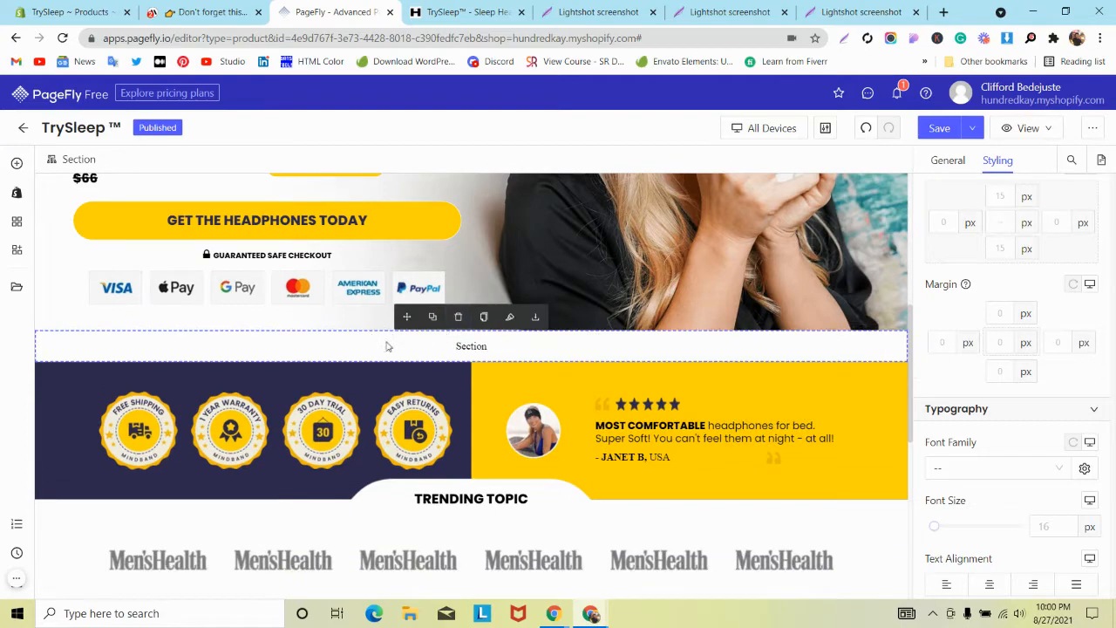
{"action": "left_click", "coordinate": [458, 318]}
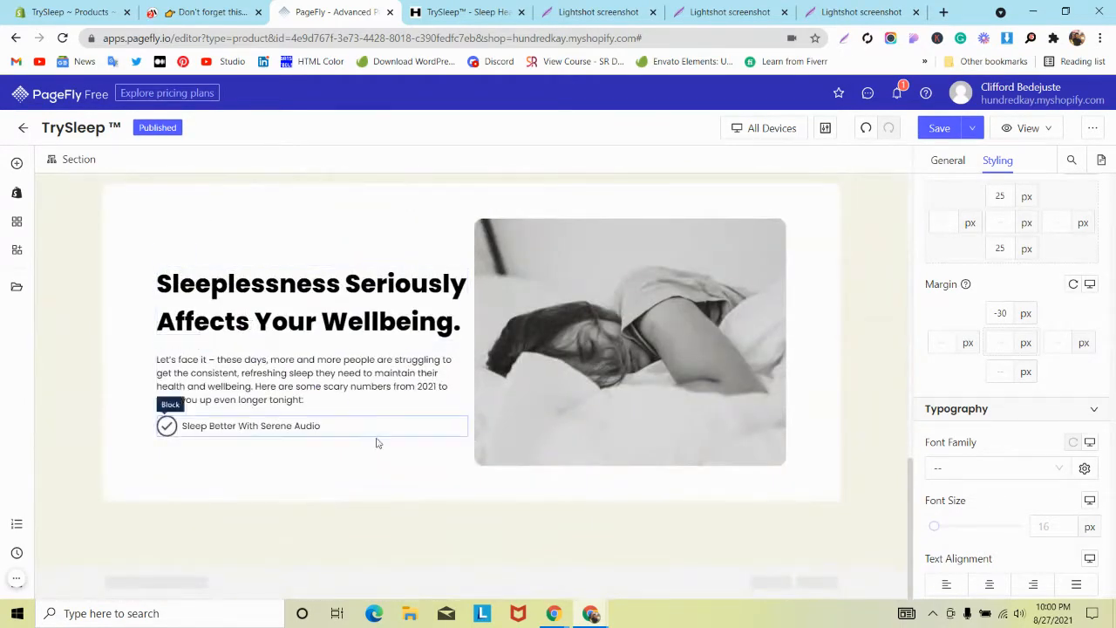
Step: Copy "75% of adults battle insomnia every day." from the reference page and replace the card's checkmark text with it
{"action": "left_click", "coordinate": [366, 439]}
{"action": "left_click", "coordinate": [201, 12]}
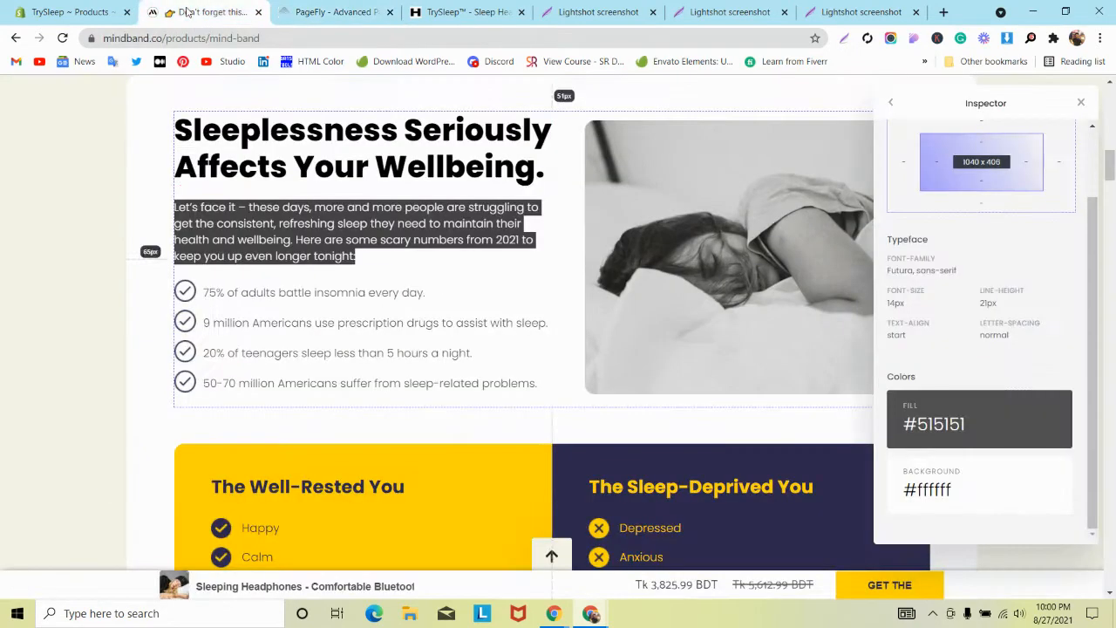
{"action": "triple_click", "coordinate": [253, 295]}
{"action": "key", "text": "ctrl+c"}
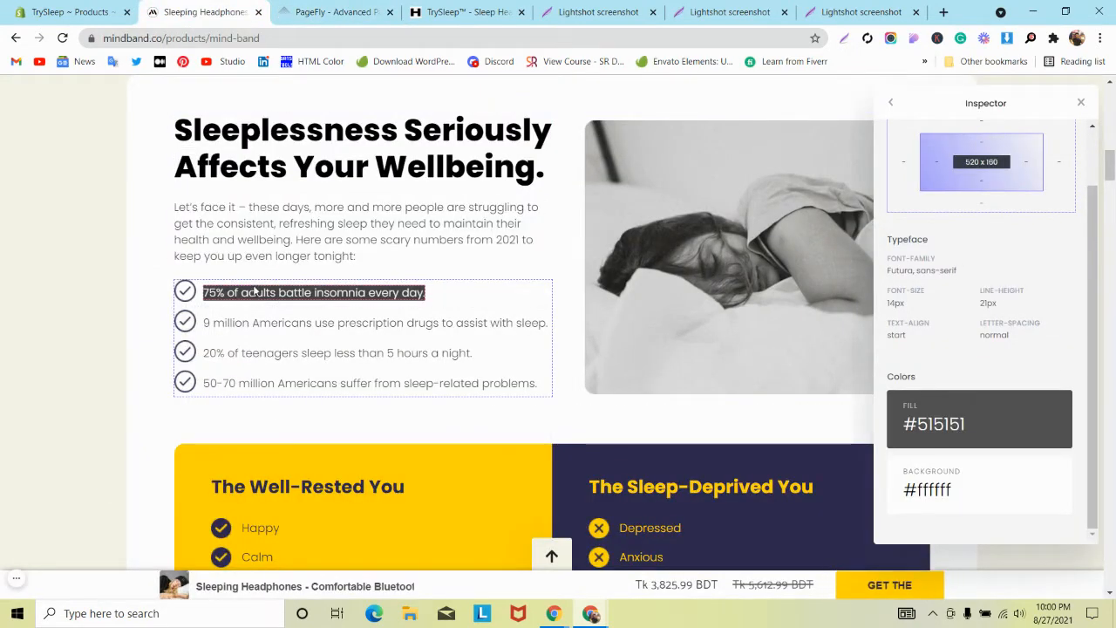
{"action": "left_click", "coordinate": [336, 12]}
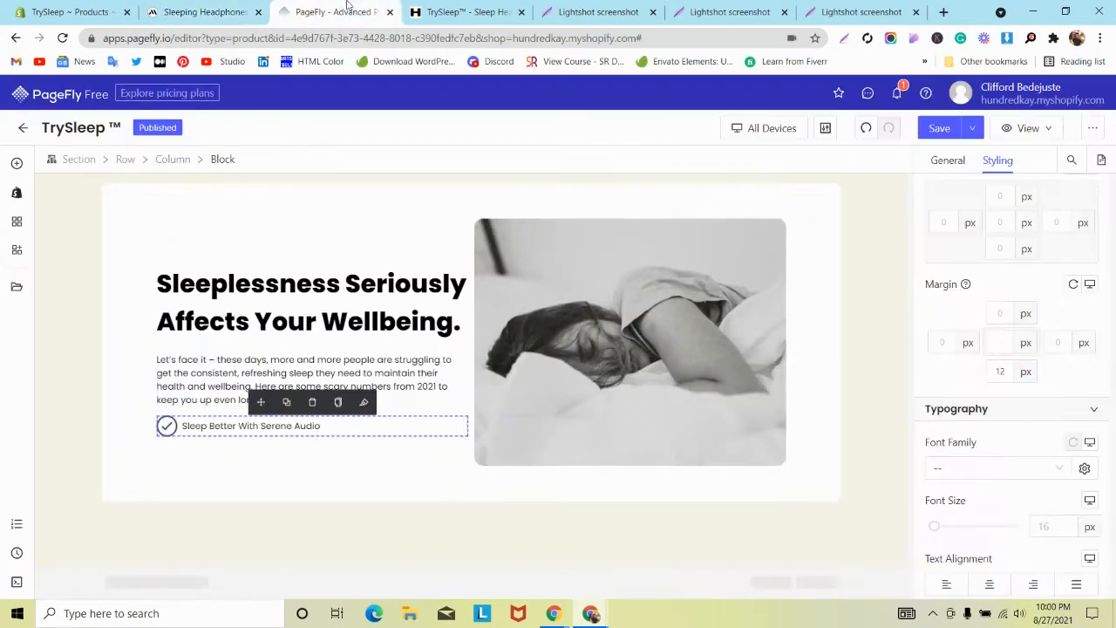
{"action": "left_click", "coordinate": [250, 426]}
{"action": "left_click", "coordinate": [938, 162]}
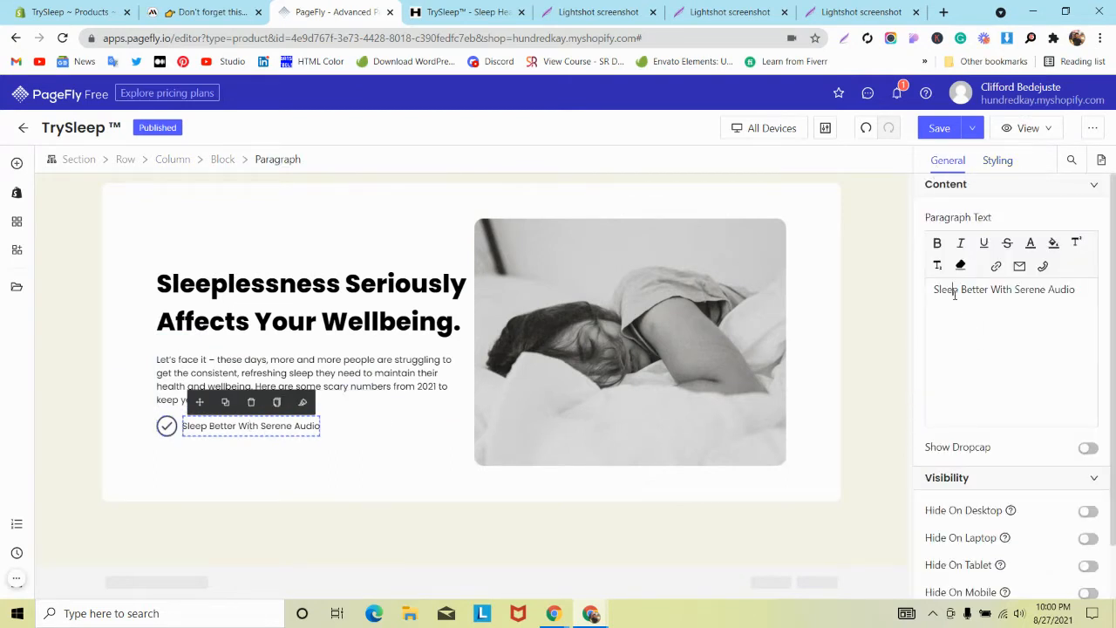
{"action": "key", "text": "ctrl+v"}
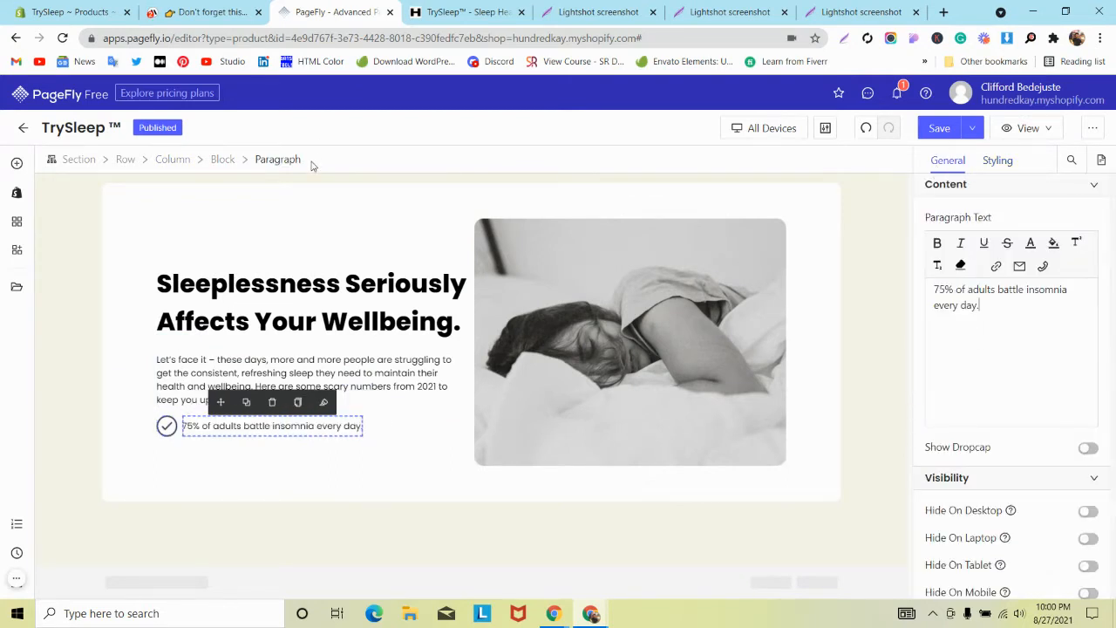
Step: Duplicate the checkmark block in the Sleeplessness card until the checklist has four rows
{"action": "left_click", "coordinate": [378, 422]}
{"action": "left_click", "coordinate": [292, 404]}
{"action": "left_click", "coordinate": [398, 436]}
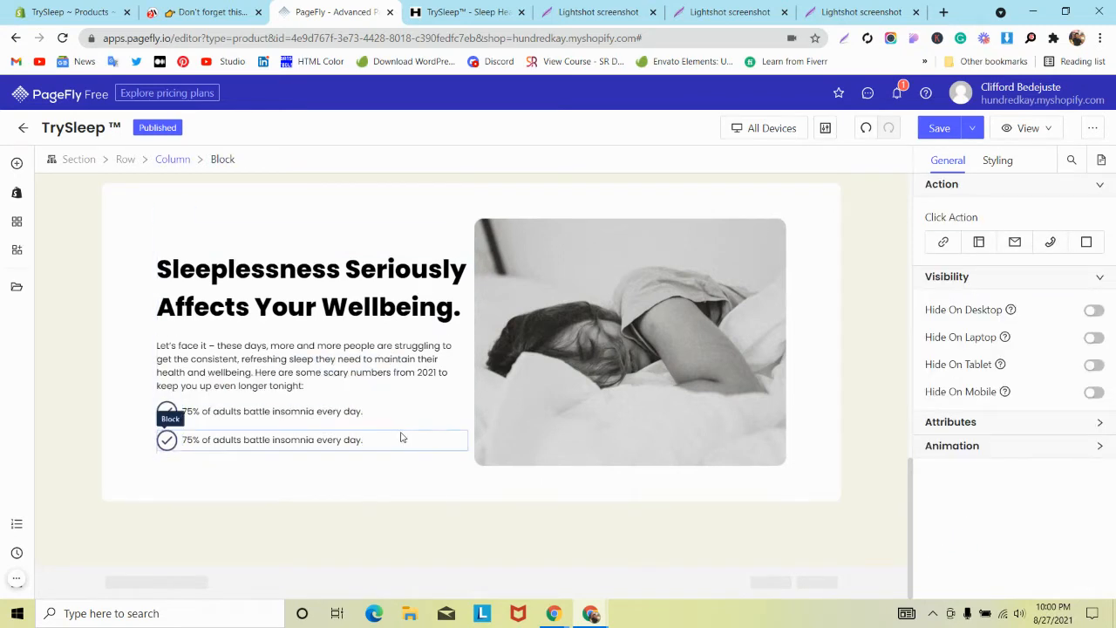
{"action": "left_click", "coordinate": [291, 421]}
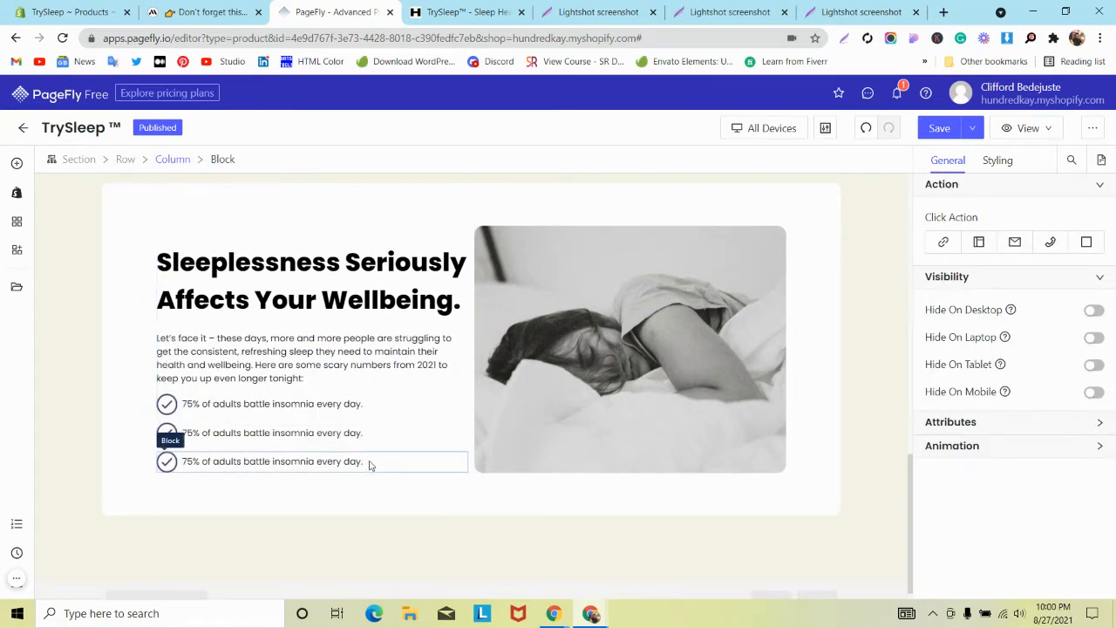
{"action": "left_click", "coordinate": [312, 438]}
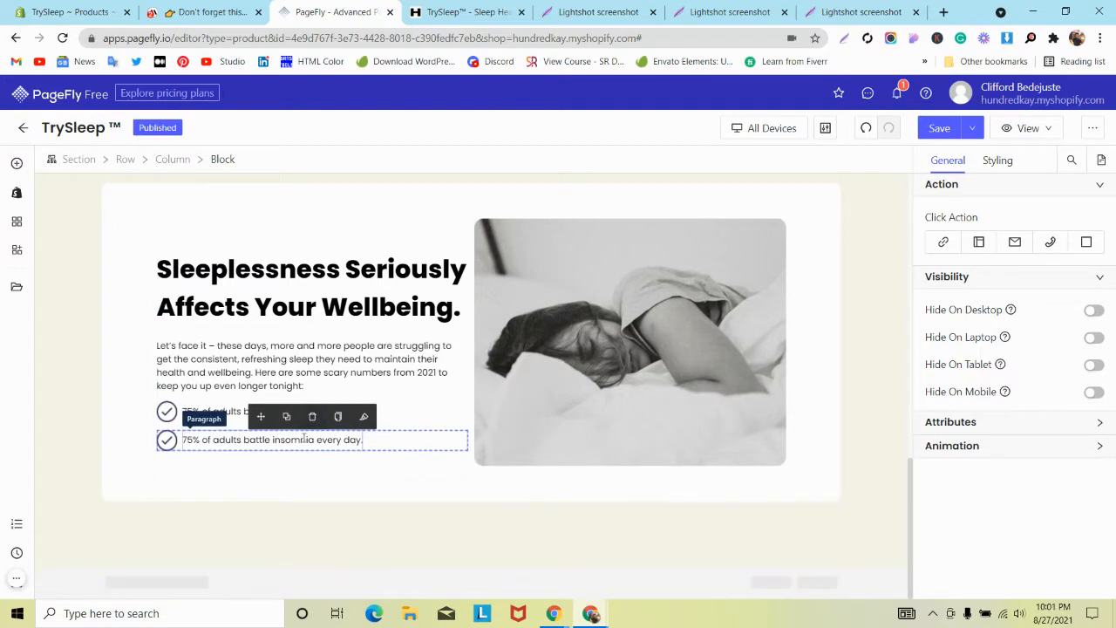
{"action": "left_click", "coordinate": [286, 417]}
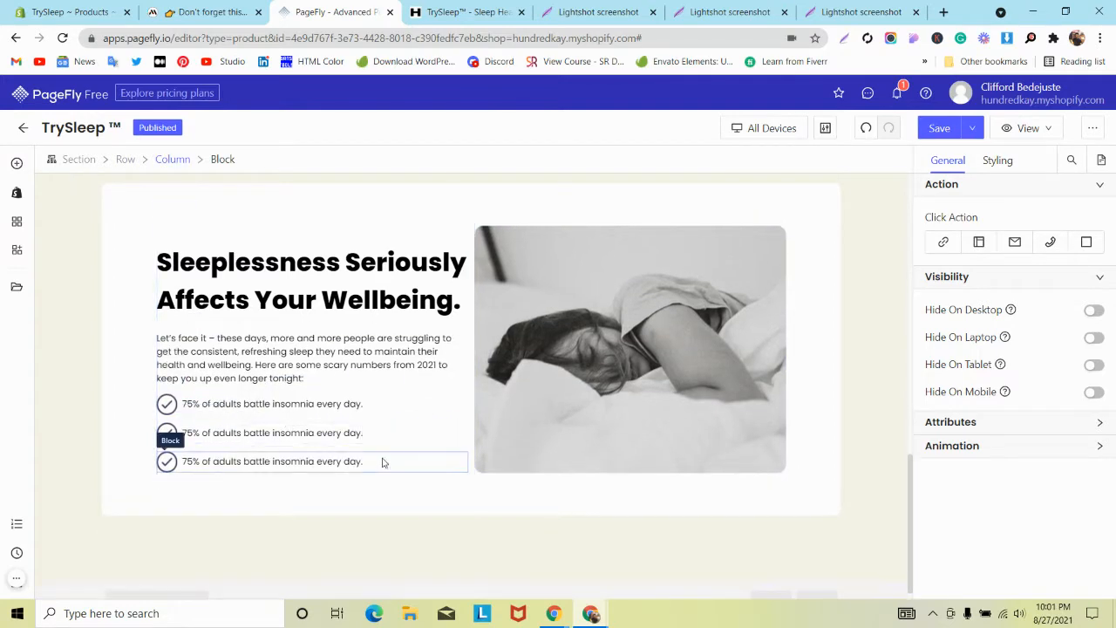
{"action": "left_click", "coordinate": [289, 438]}
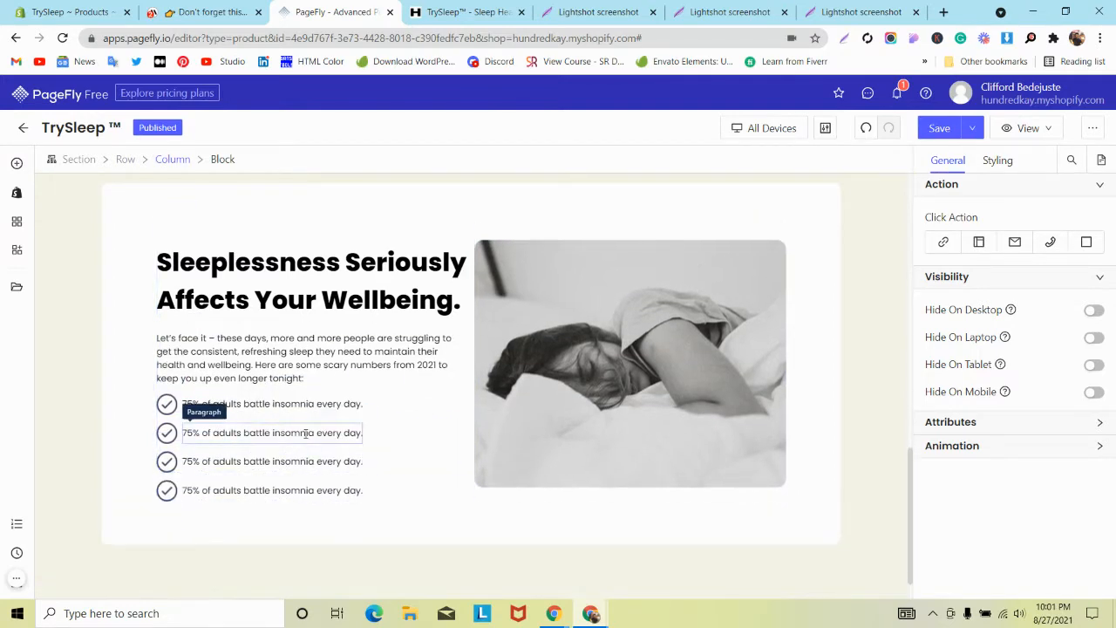
Step: Set the Sleeplessness heading's font size to 42 px
{"action": "left_click", "coordinate": [271, 262]}
{"action": "left_click", "coordinate": [997, 160]}
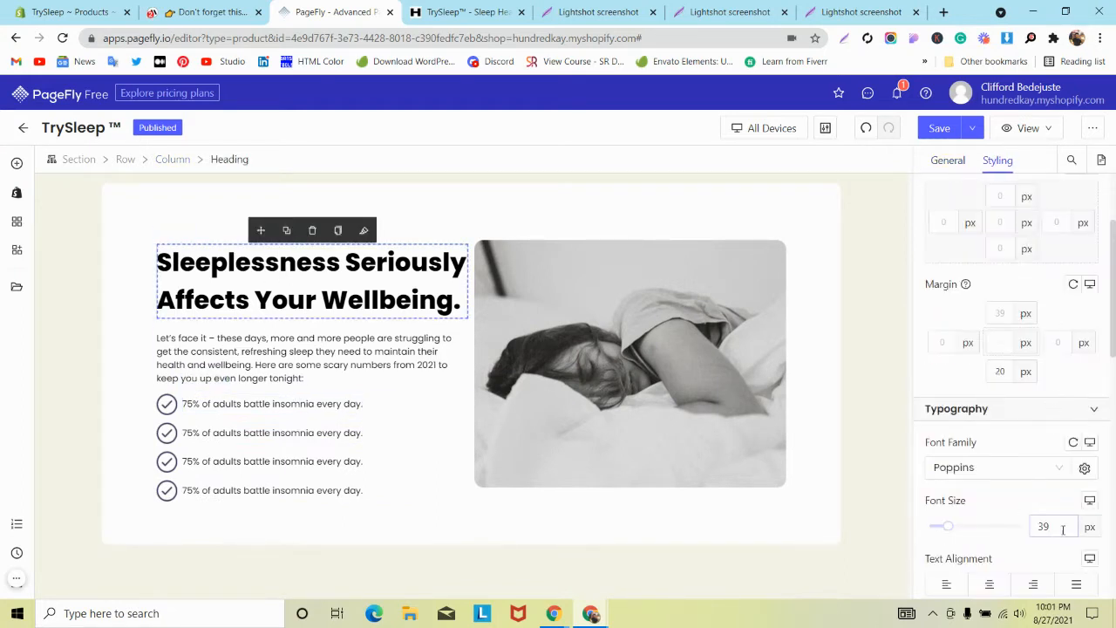
{"action": "key", "text": "Up"}
{"action": "key", "text": "Up"}
{"action": "key", "text": "Up"}
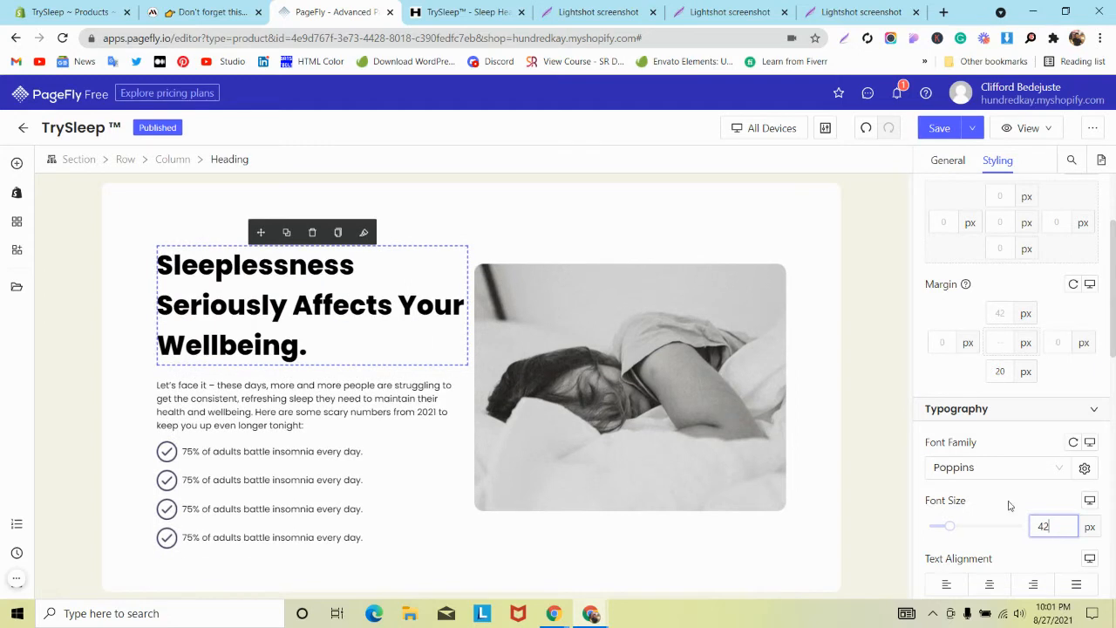
Step: Set the white Sleeplessness row's left and right padding to 70 px each
{"action": "left_click", "coordinate": [829, 341]}
{"action": "key", "text": "Down"}
{"action": "key", "text": "Down"}
{"action": "key", "text": "Down"}
{"action": "key", "text": "Down"}
{"action": "key", "text": "Down"}
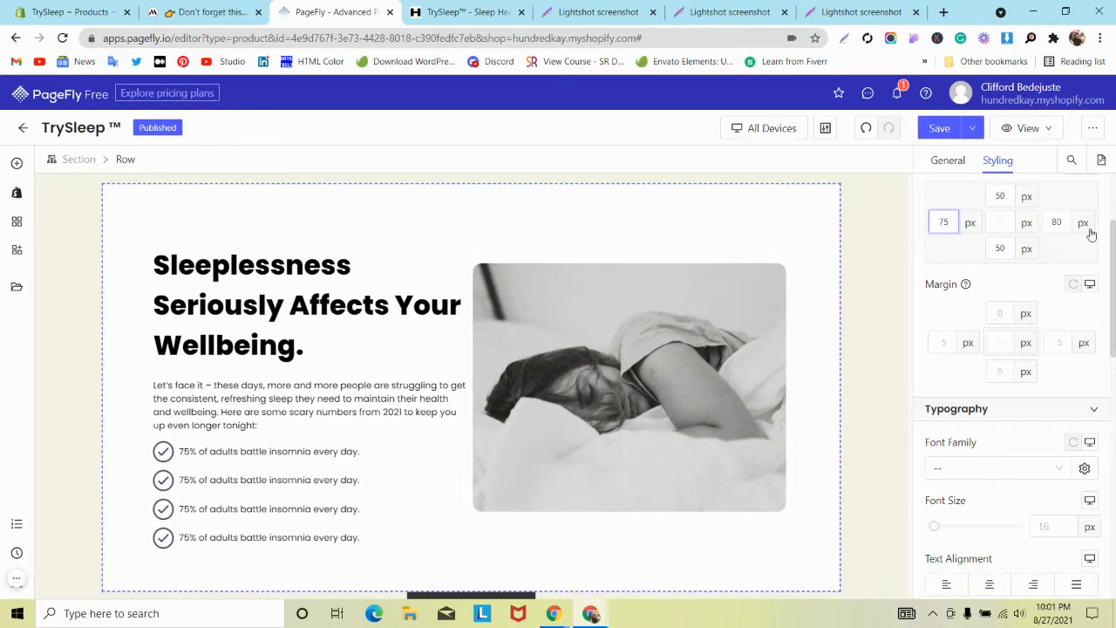
{"action": "key", "text": "Down"}
{"action": "key", "text": "Down"}
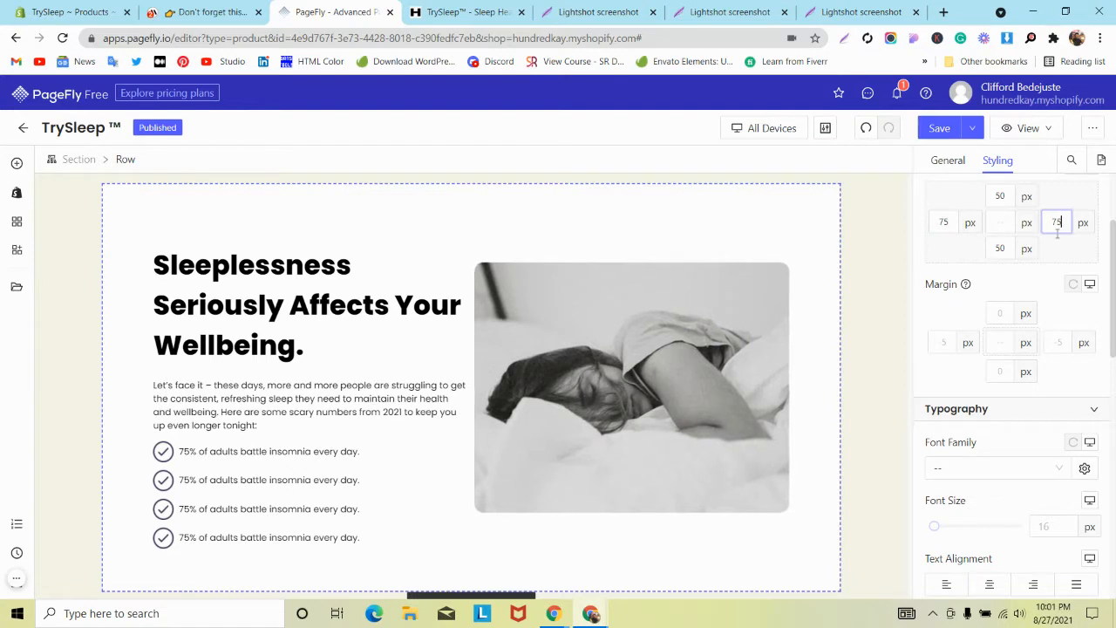
{"action": "key", "text": "Down"}
{"action": "key", "text": "Down"}
{"action": "key", "text": "Down"}
{"action": "key", "text": "Down"}
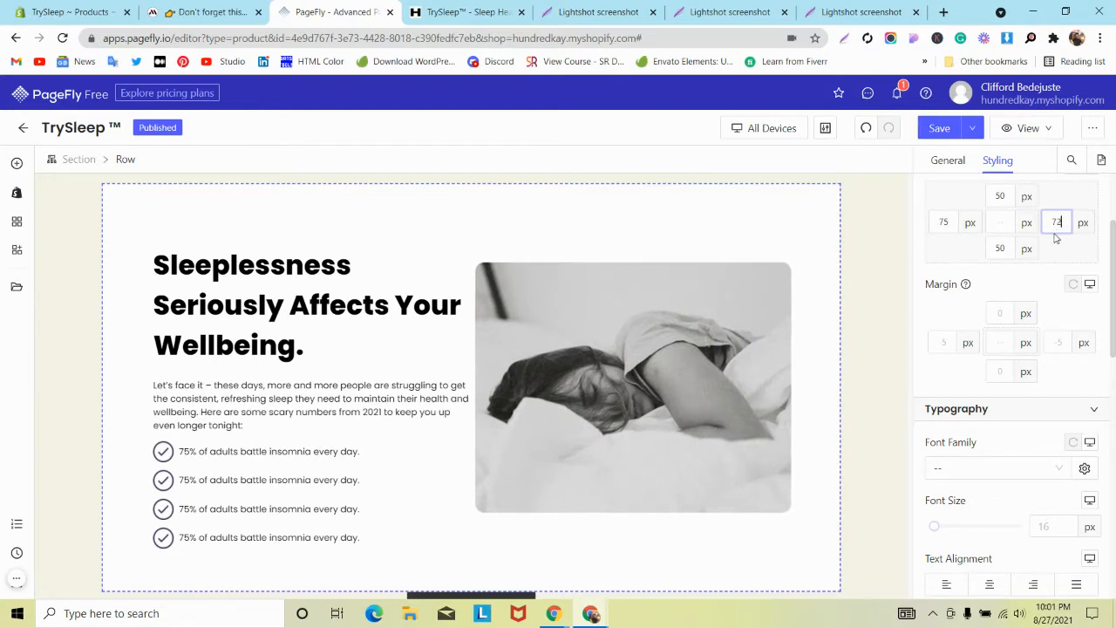
{"action": "left_click", "coordinate": [949, 223]}
{"action": "key", "text": "Down"}
{"action": "key", "text": "Down"}
{"action": "key", "text": "Down"}
{"action": "key", "text": "Down"}
{"action": "key", "text": "Down"}
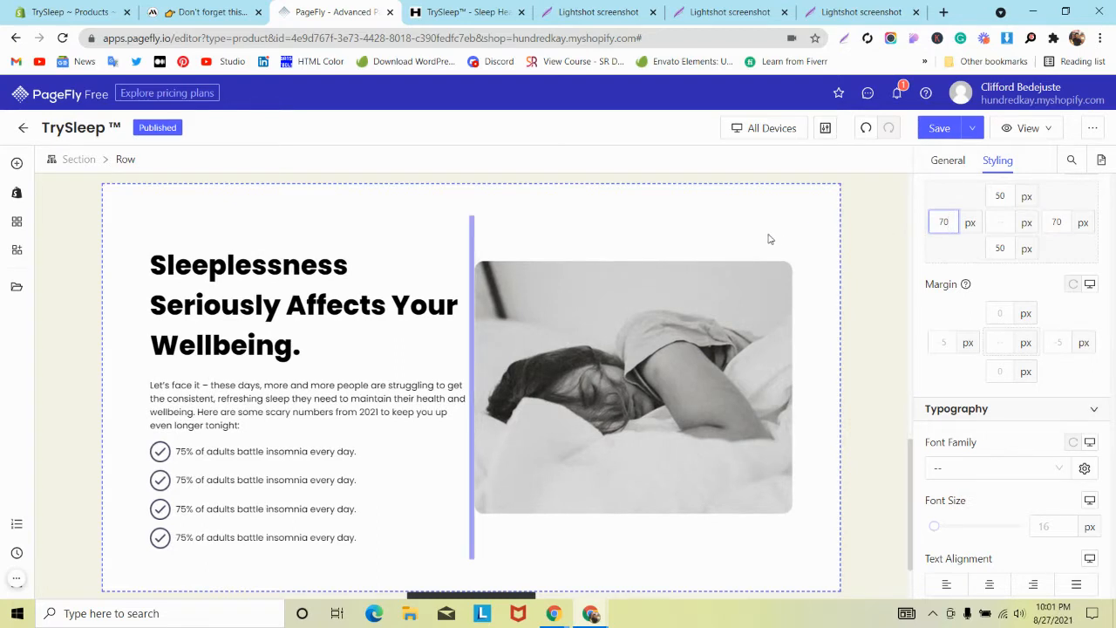
Step: Reduce the Sleeplessness heading's font size to 39 px
{"action": "left_click", "coordinate": [371, 305]}
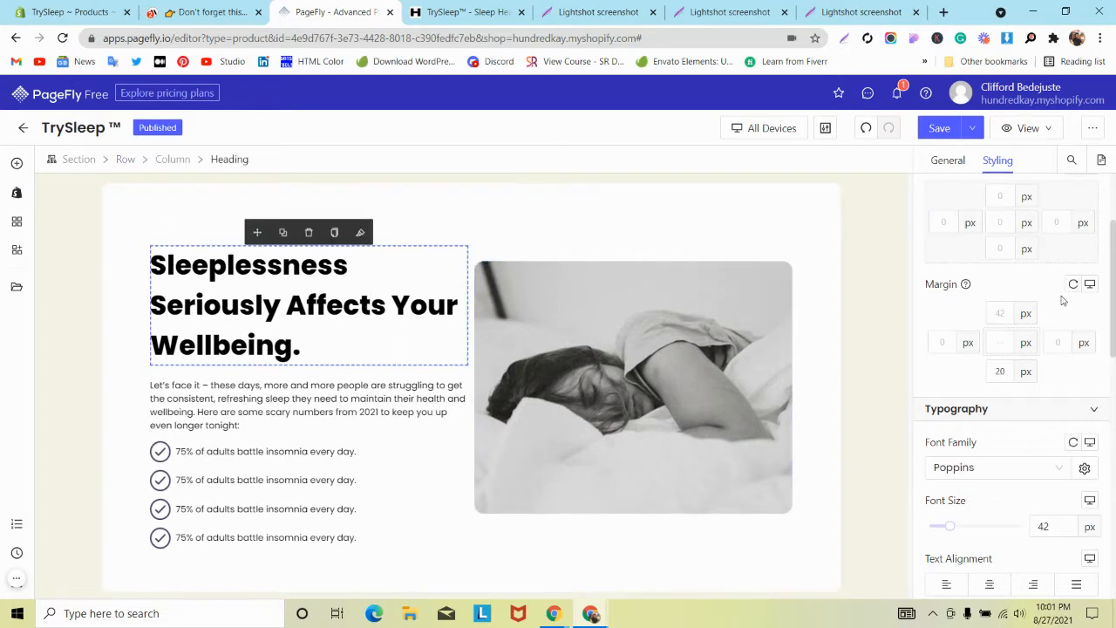
{"action": "key", "text": "Down"}
{"action": "key", "text": "Down"}
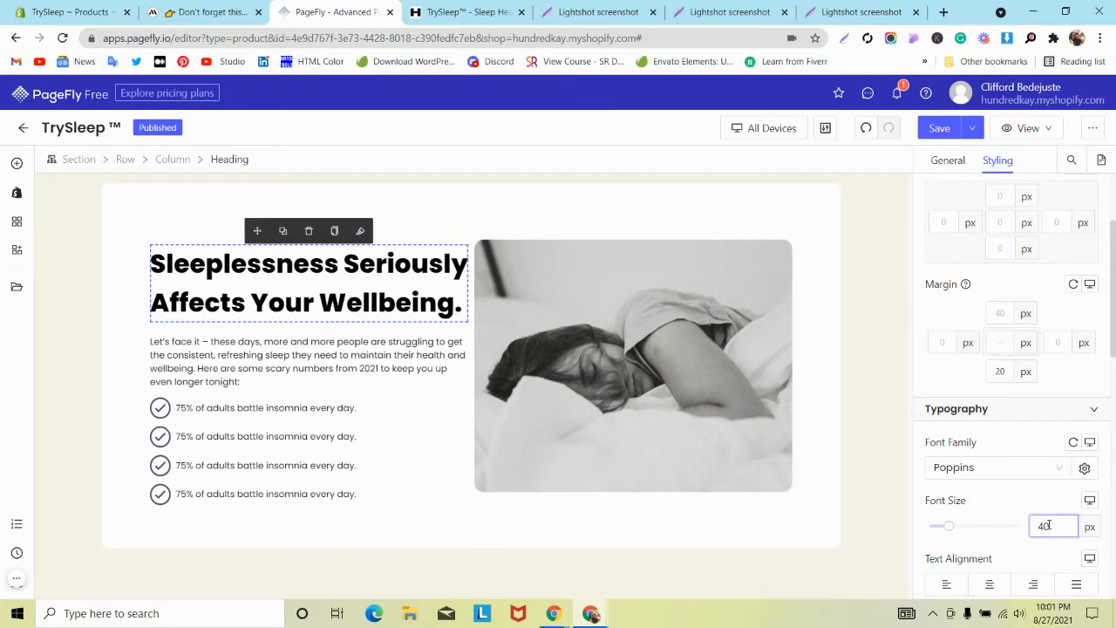
{"action": "key", "text": "Down"}
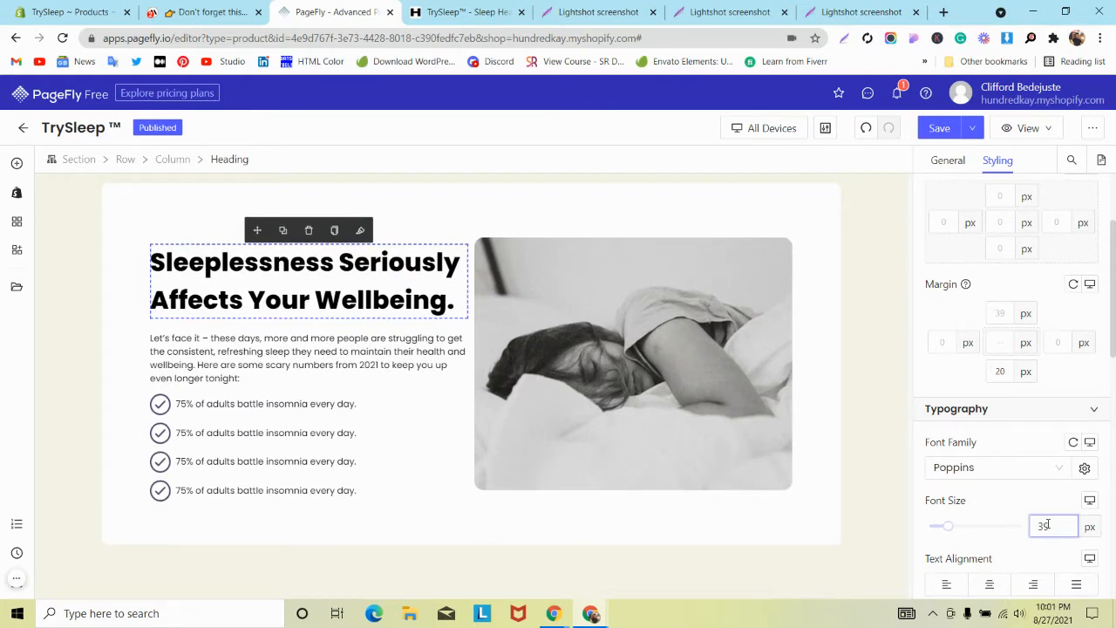
Step: Set the white Sleeplessness row's column spacing to 5 px
{"action": "left_click", "coordinate": [562, 365]}
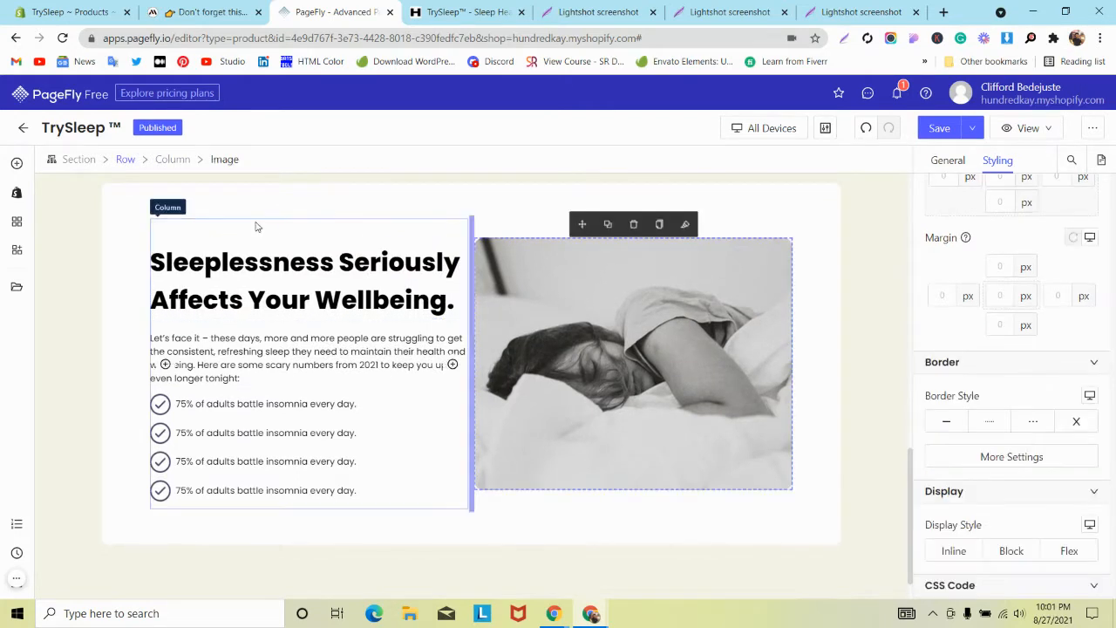
{"action": "left_click", "coordinate": [261, 207]}
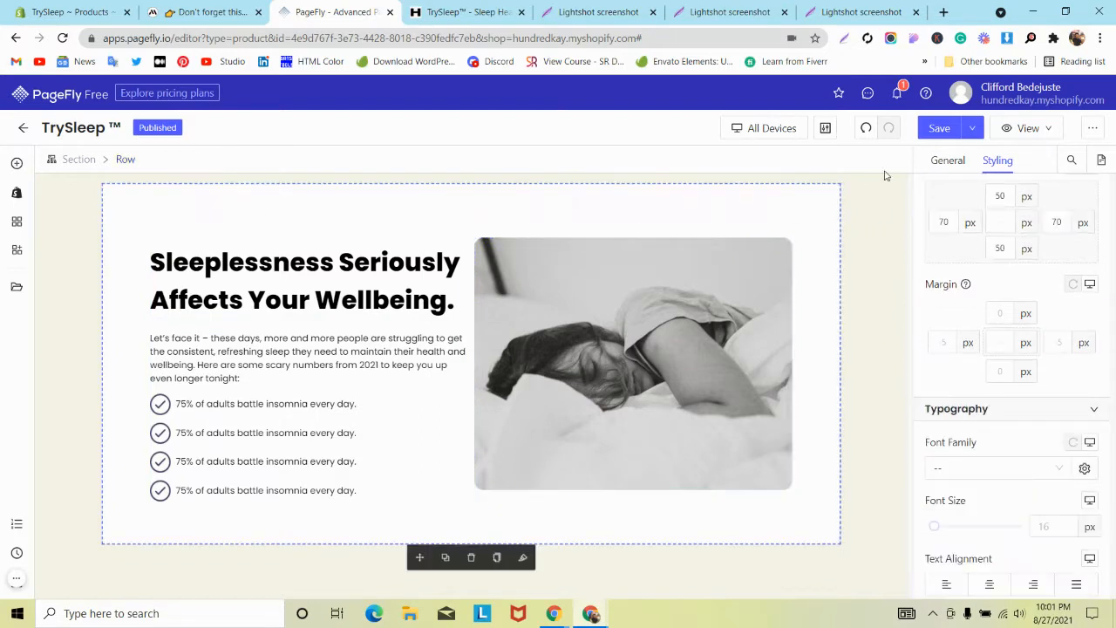
{"action": "left_click", "coordinate": [947, 160]}
{"action": "scroll", "coordinate": [1047, 340], "scroll_direction": "down", "scroll_amount": 2}
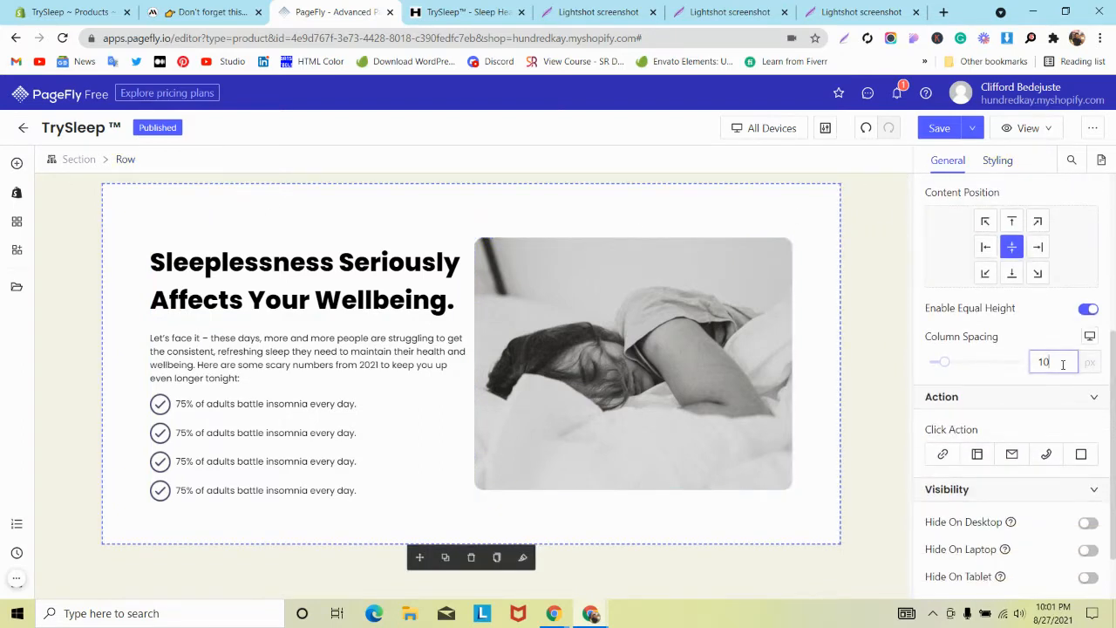
{"action": "key", "text": "BackSpace"}
{"action": "key", "text": "BackSpace"}
{"action": "type", "text": "5"}
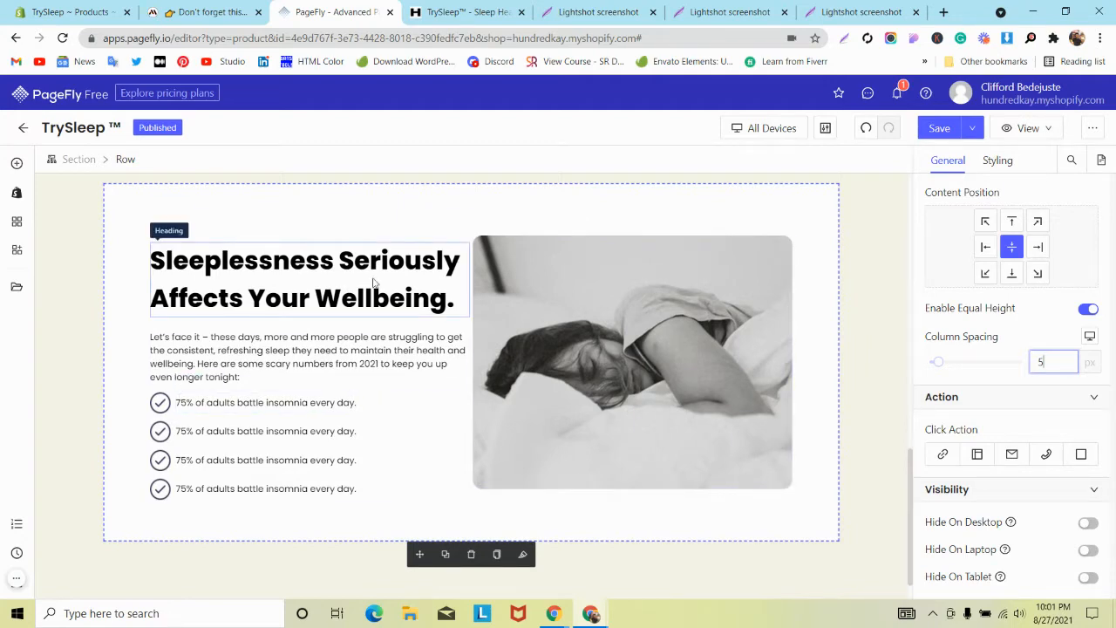
Step: Replace the second checklist row's text with the reference page's "9 million Americans use prescription drugs to assist with sleep."
{"action": "key", "text": "ctrl+shift+Tab"}
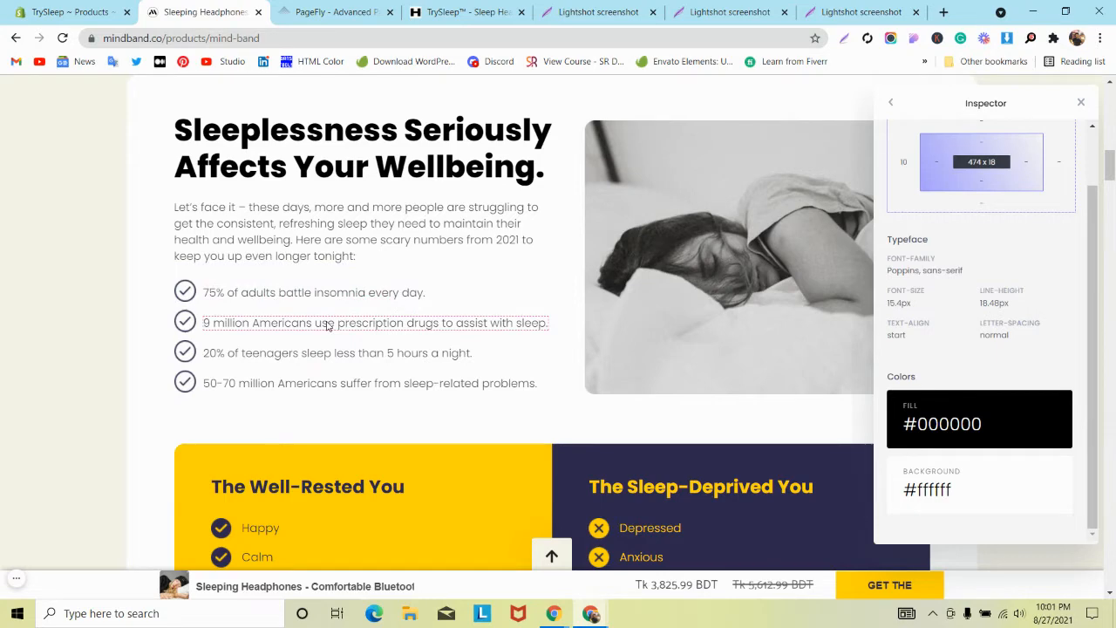
{"action": "triple_click", "coordinate": [322, 325]}
{"action": "key", "text": "ctrl+c"}
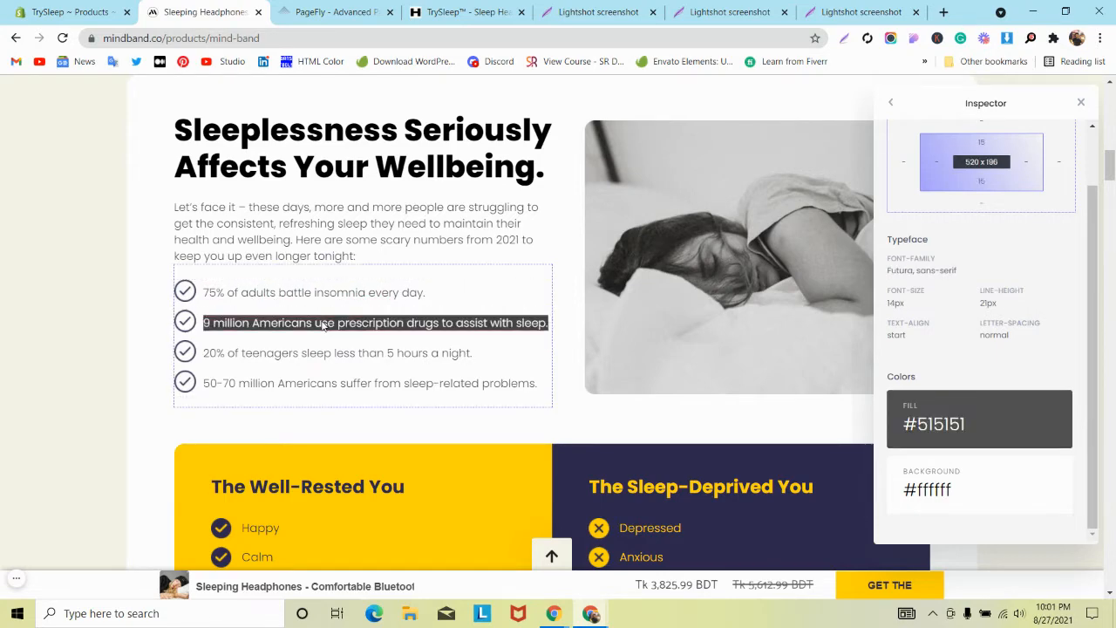
{"action": "left_click", "coordinate": [434, 8]}
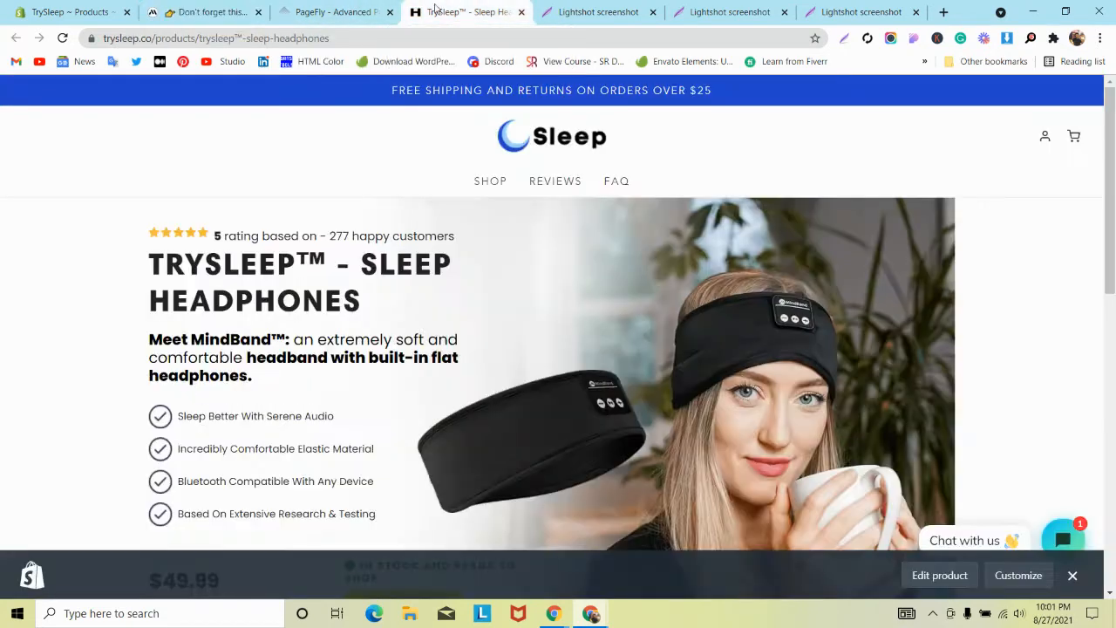
{"action": "left_click", "coordinate": [329, 18]}
{"action": "left_click", "coordinate": [262, 431]}
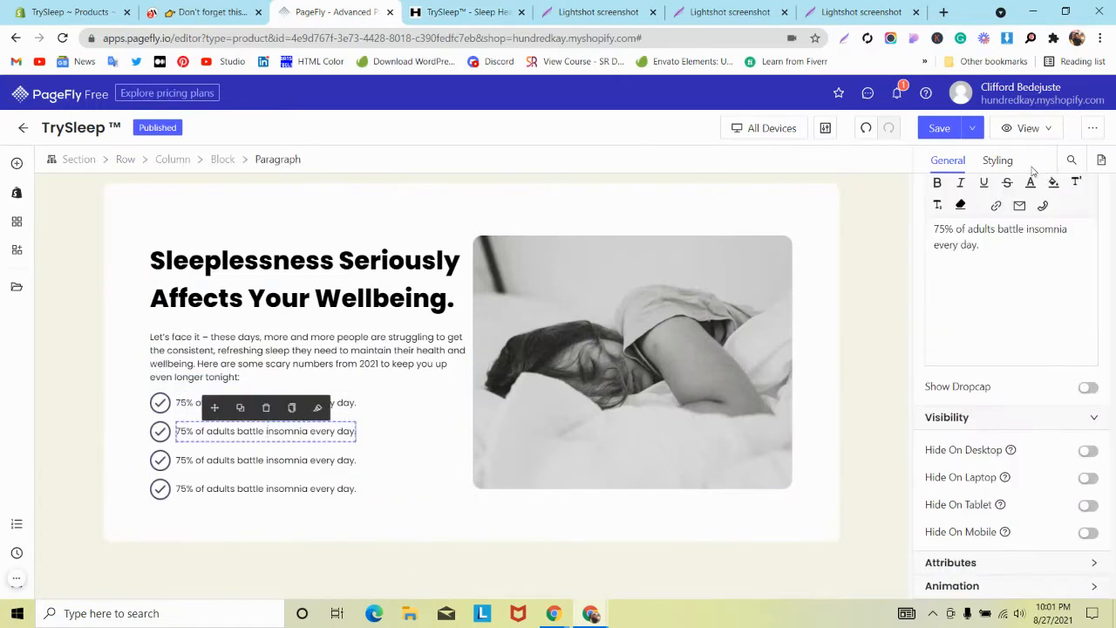
{"action": "triple_click", "coordinate": [948, 264]}
{"action": "key", "text": "ctrl+v"}
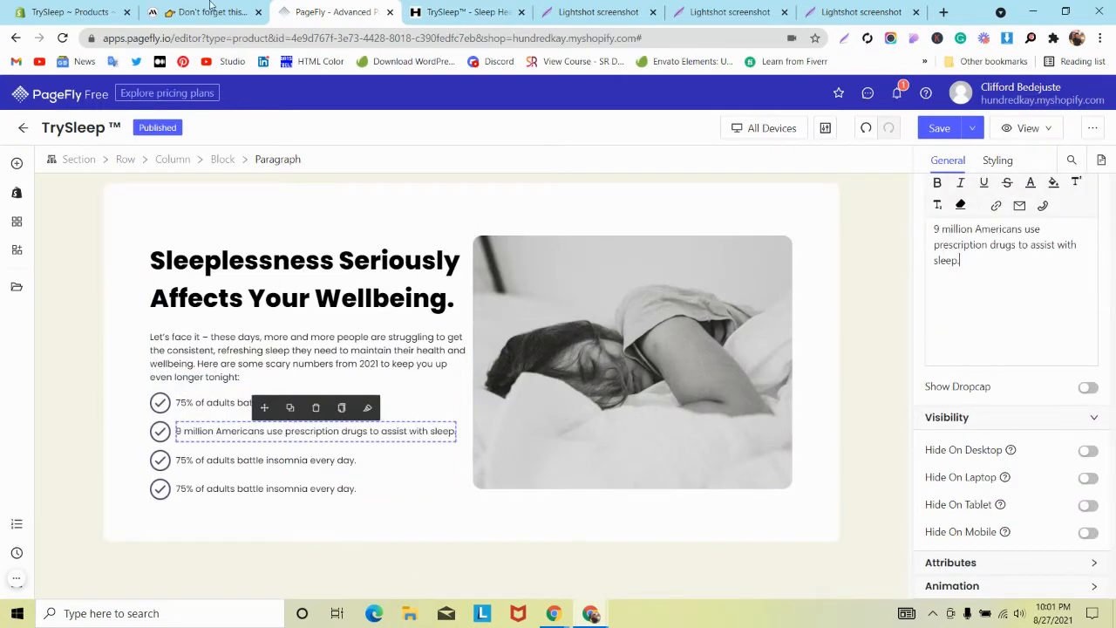
Step: Replace the third checklist row's text with the reference page's "20% of teenagers sleep less than 5 hours a night."
{"action": "left_click", "coordinate": [200, 12]}
{"action": "triple_click", "coordinate": [279, 352]}
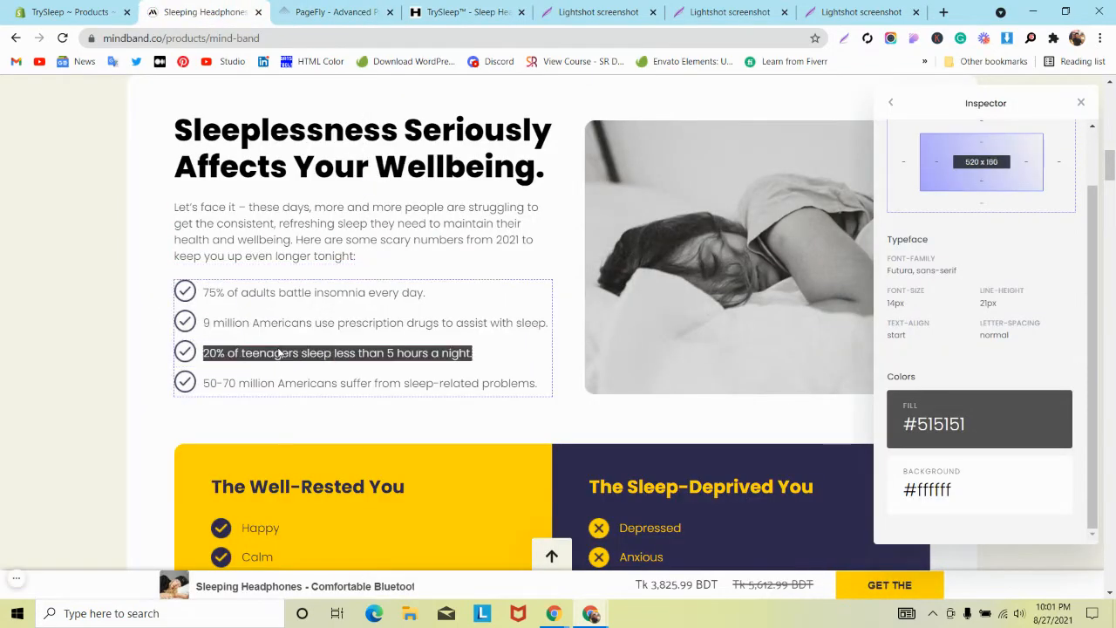
{"action": "left_click", "coordinate": [297, 8]}
{"action": "left_click", "coordinate": [225, 461]}
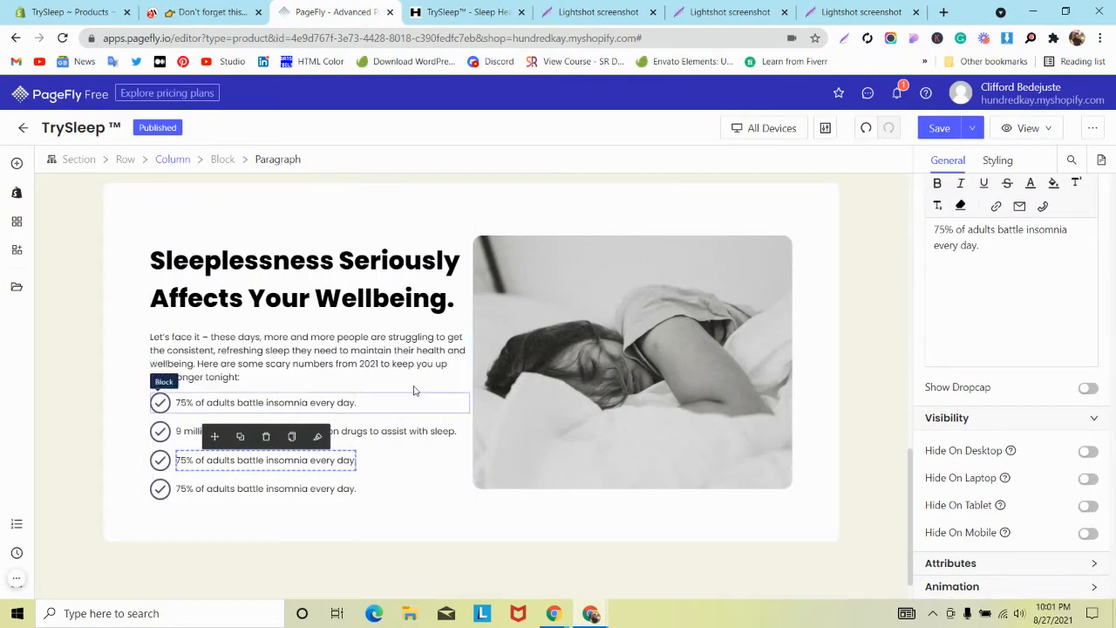
{"action": "triple_click", "coordinate": [988, 245]}
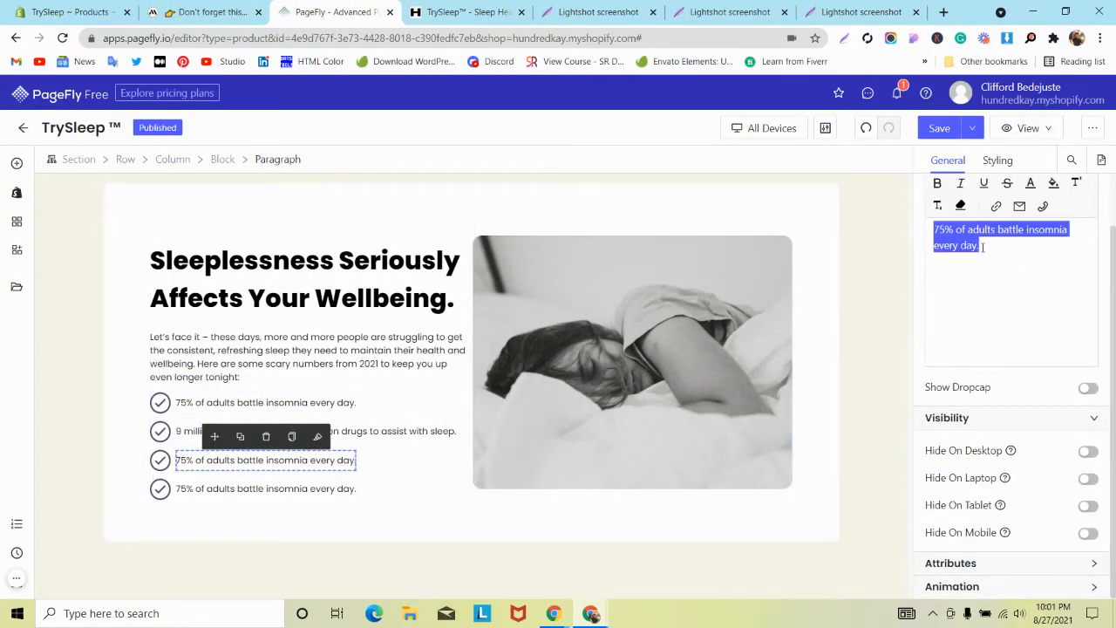
{"action": "type", "text": "20% of teenagers sleep less than 5 hours a night."}
Step: Replace the fourth checklist row's text with the reference page's "50-70 million Americans suffer from sleep-related problems."
{"action": "left_click", "coordinate": [201, 11]}
{"action": "scroll", "coordinate": [295, 315], "scroll_direction": "down", "scroll_amount": 1}
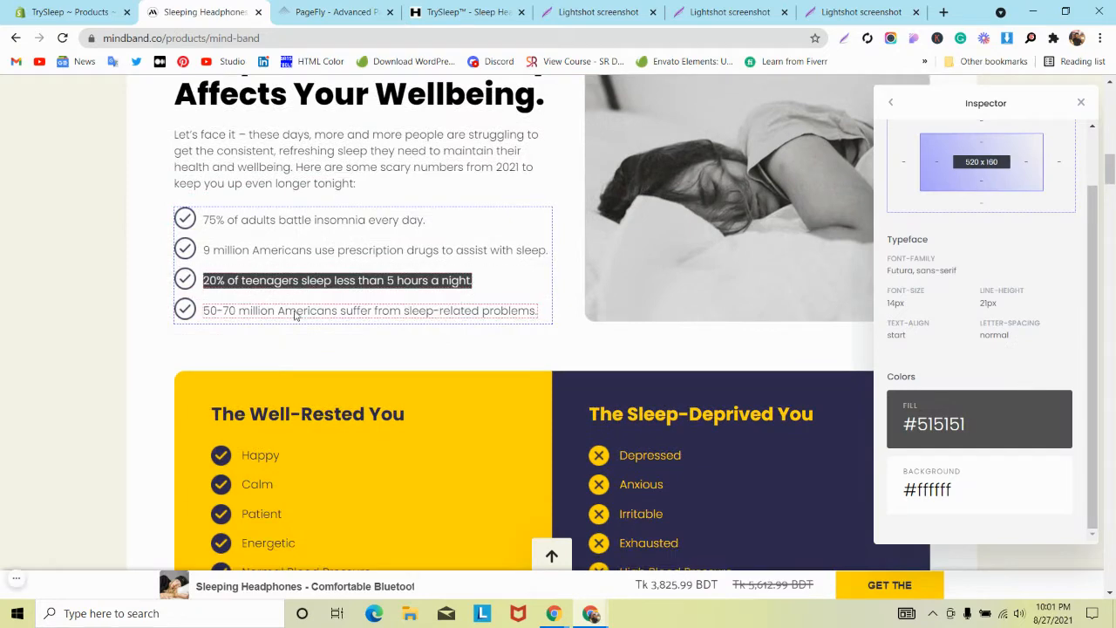
{"action": "triple_click", "coordinate": [295, 315]}
{"action": "key", "text": "ctrl+c"}
{"action": "left_click", "coordinate": [331, 11]}
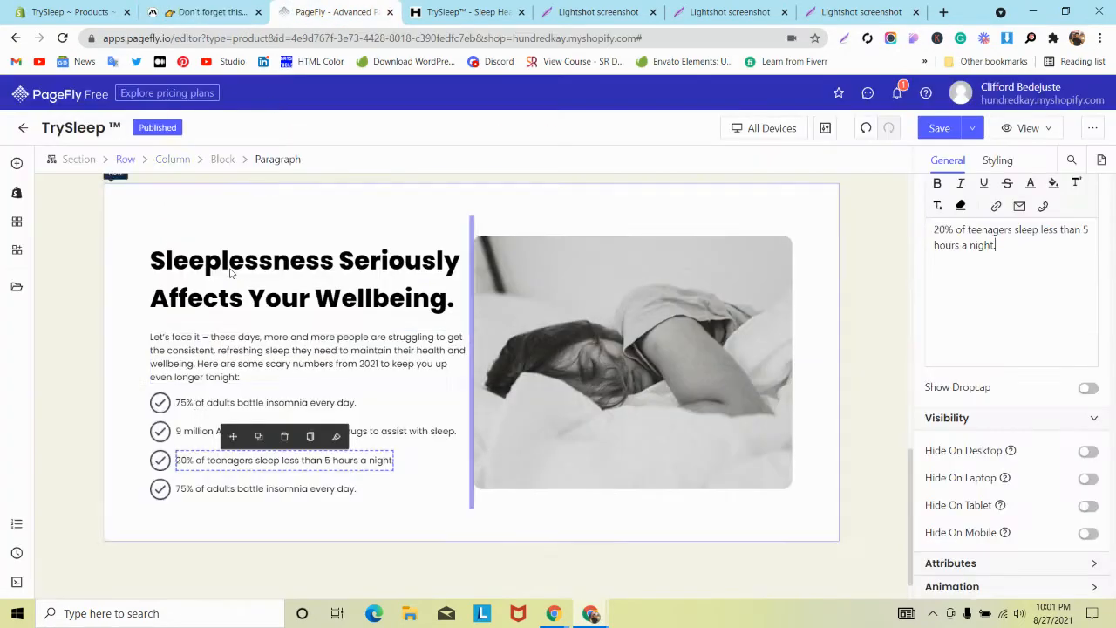
{"action": "left_click", "coordinate": [214, 489]}
{"action": "key", "text": "ctrl+a"}
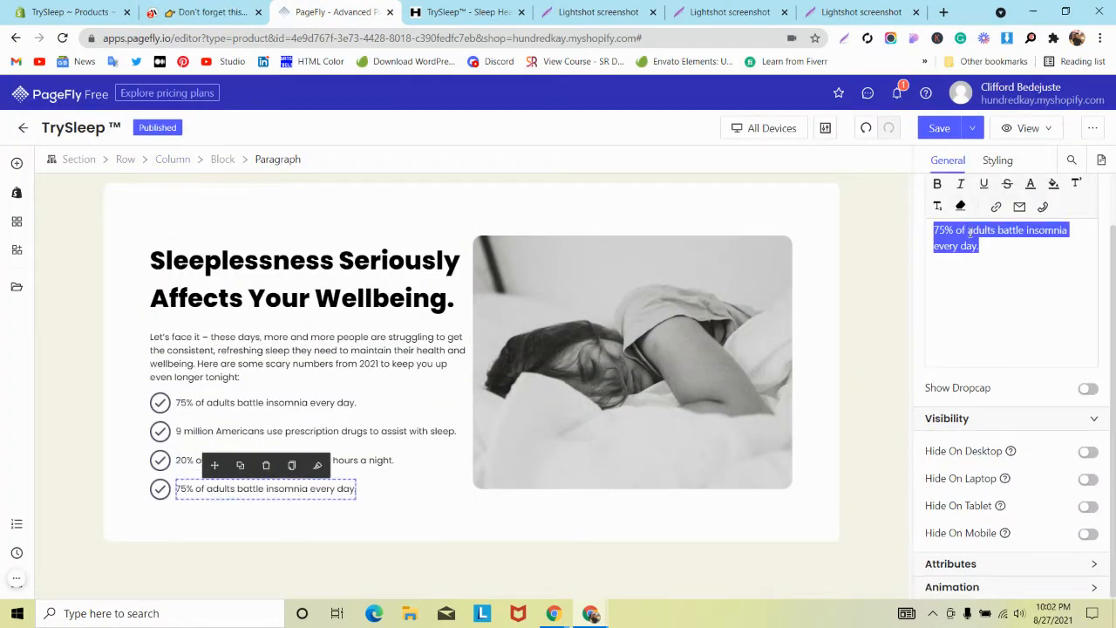
{"action": "key", "text": "ctrl+v"}
Step: Compare with the mindband.co reference page and examine its "The Well-Rested You" and "The Sleep-Deprived You" block below the checklist
{"action": "left_click", "coordinate": [248, 9]}
{"action": "left_click", "coordinate": [332, 12]}
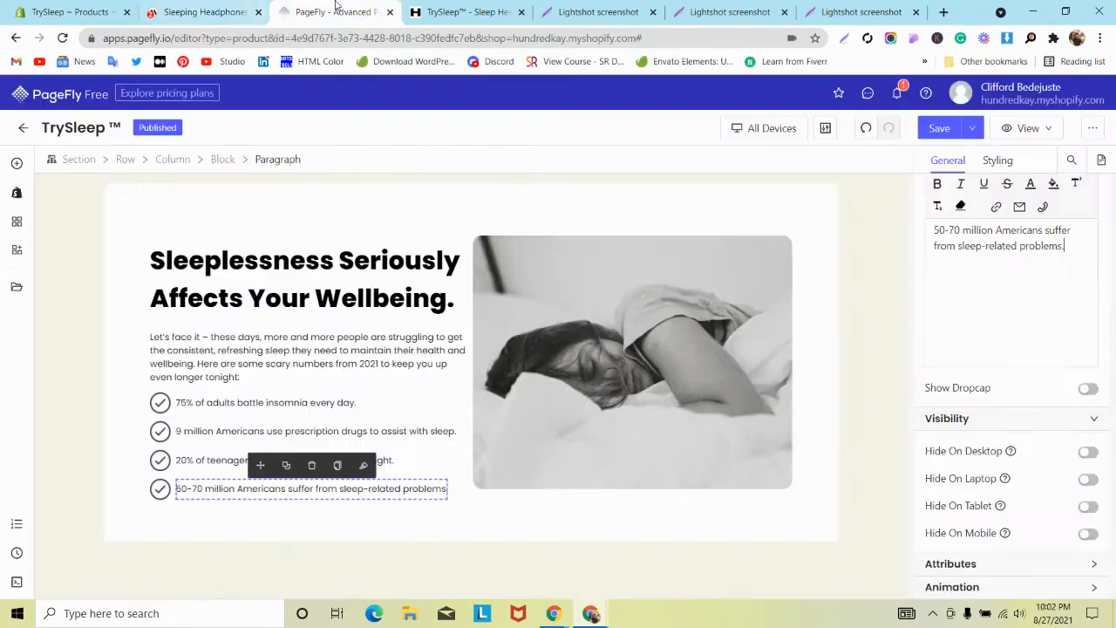
{"action": "left_click", "coordinate": [209, 12]}
{"action": "scroll", "coordinate": [327, 270], "scroll_direction": "down", "scroll_amount": 1}
{"action": "scroll", "coordinate": [327, 270], "scroll_direction": "down", "scroll_amount": 2}
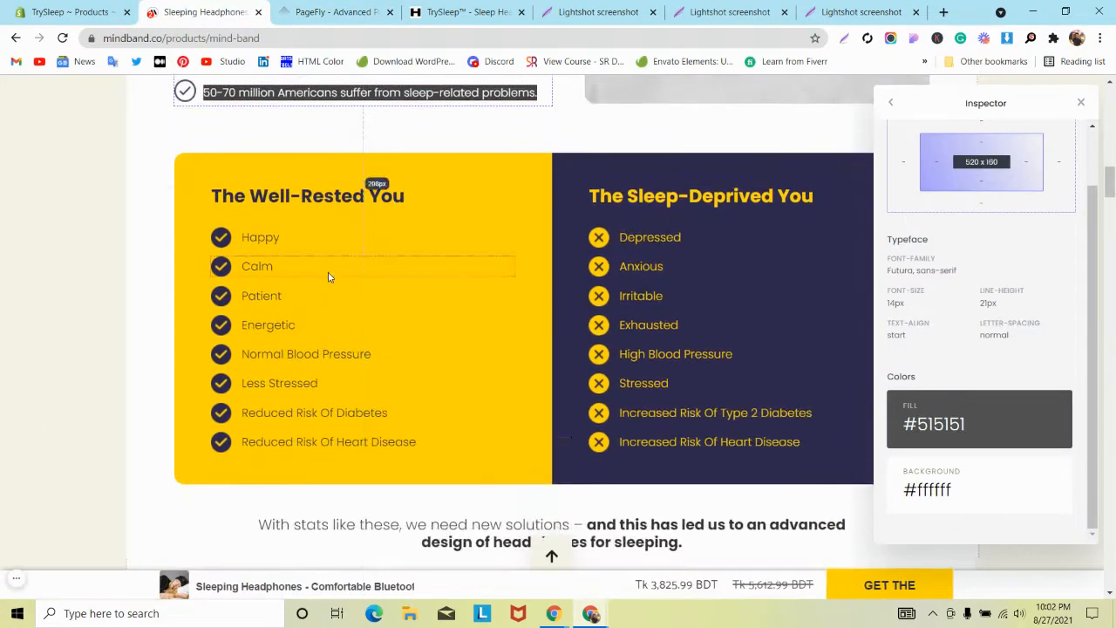
{"action": "scroll", "coordinate": [329, 274], "scroll_direction": "up", "scroll_amount": 3}
{"action": "left_click", "coordinate": [337, 8]}
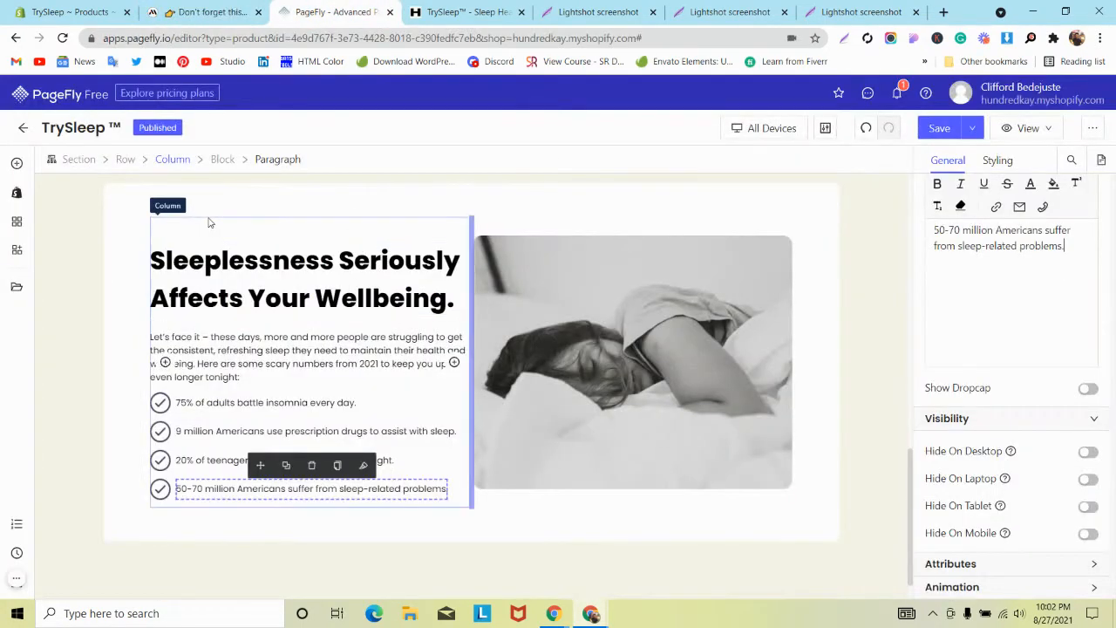
Step: Select the white Sleeplessness row, switch the editor to Laptop view and compare its layout with the reference page
{"action": "left_click", "coordinate": [112, 241]}
{"action": "left_click", "coordinate": [767, 128]}
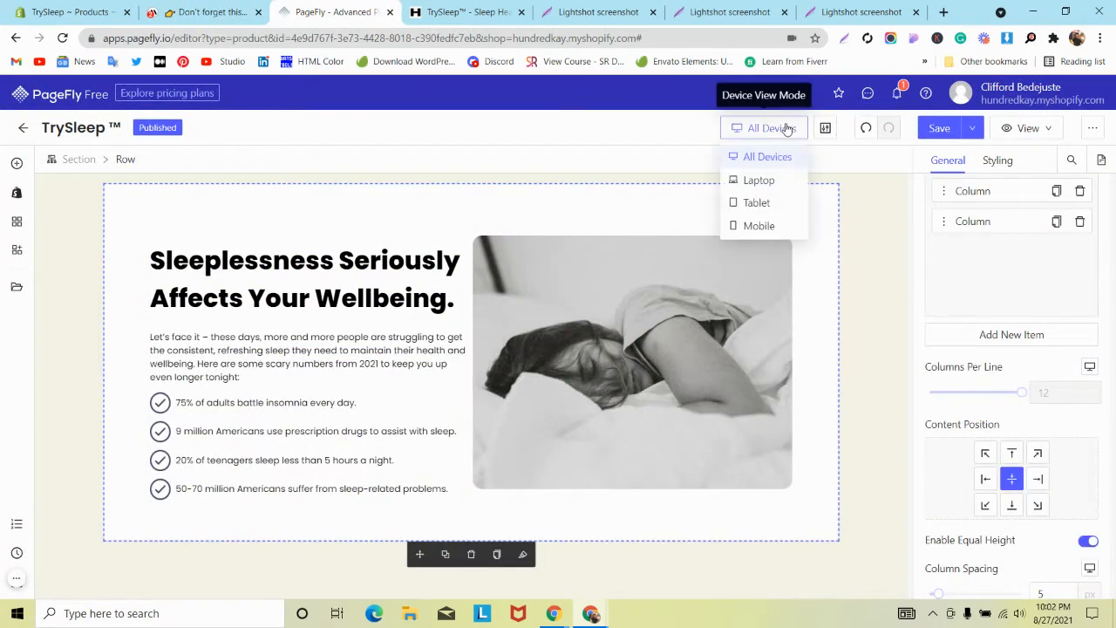
{"action": "left_click", "coordinate": [747, 180]}
{"action": "scroll", "coordinate": [425, 266], "scroll_direction": "down", "scroll_amount": 3}
{"action": "scroll", "coordinate": [425, 274], "scroll_direction": "down", "scroll_amount": 6}
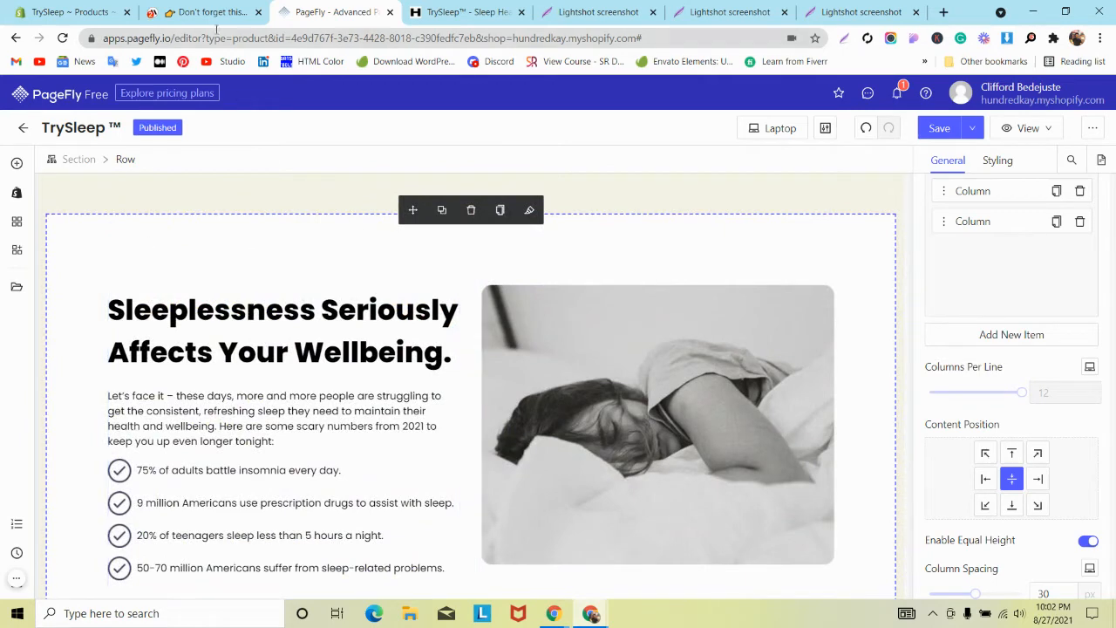
{"action": "left_click", "coordinate": [209, 14]}
{"action": "left_click", "coordinate": [324, 14]}
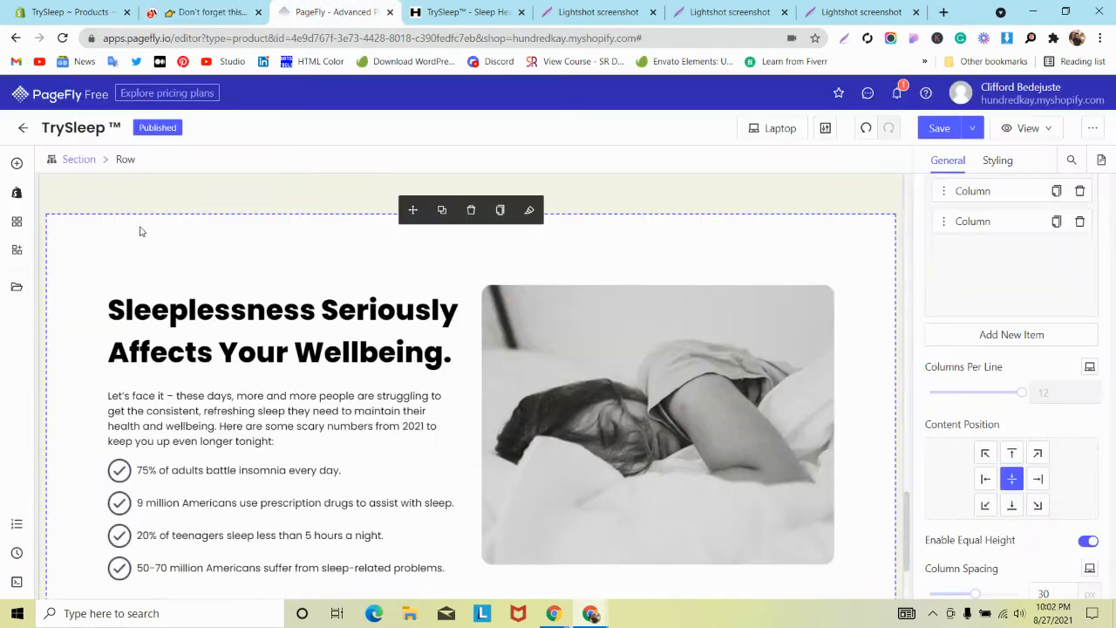
{"action": "scroll", "coordinate": [139, 232], "scroll_direction": "down", "scroll_amount": 1}
{"action": "scroll", "coordinate": [137, 235], "scroll_direction": "up", "scroll_amount": 1}
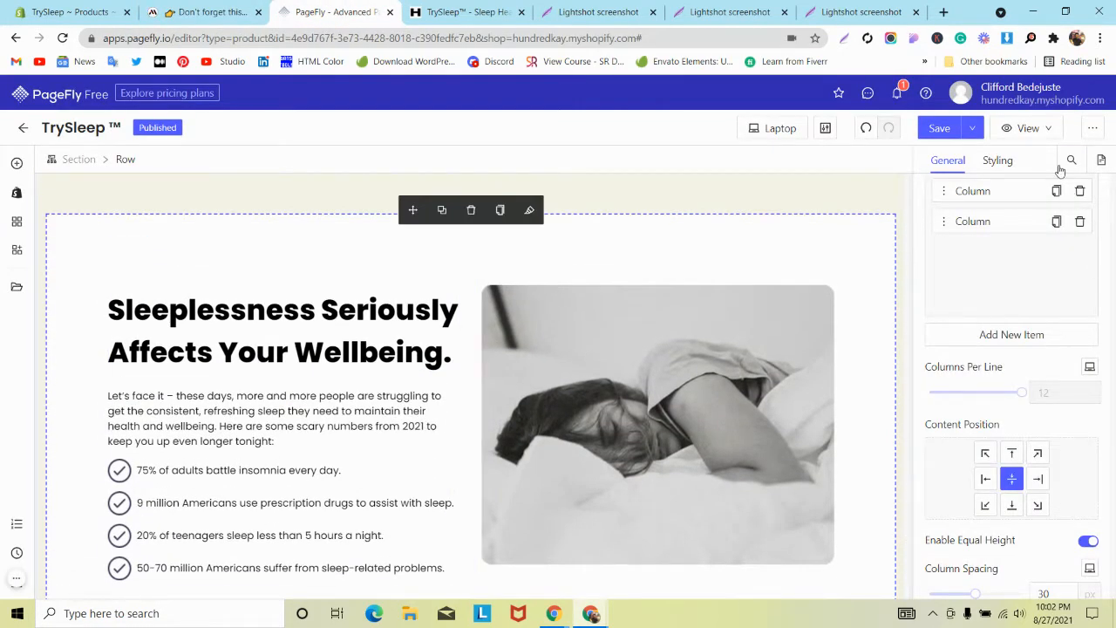
Step: Set the Sleeplessness row's Laptop padding to 30 px top and bottom and 50 px left and right
{"action": "left_click", "coordinate": [996, 160]}
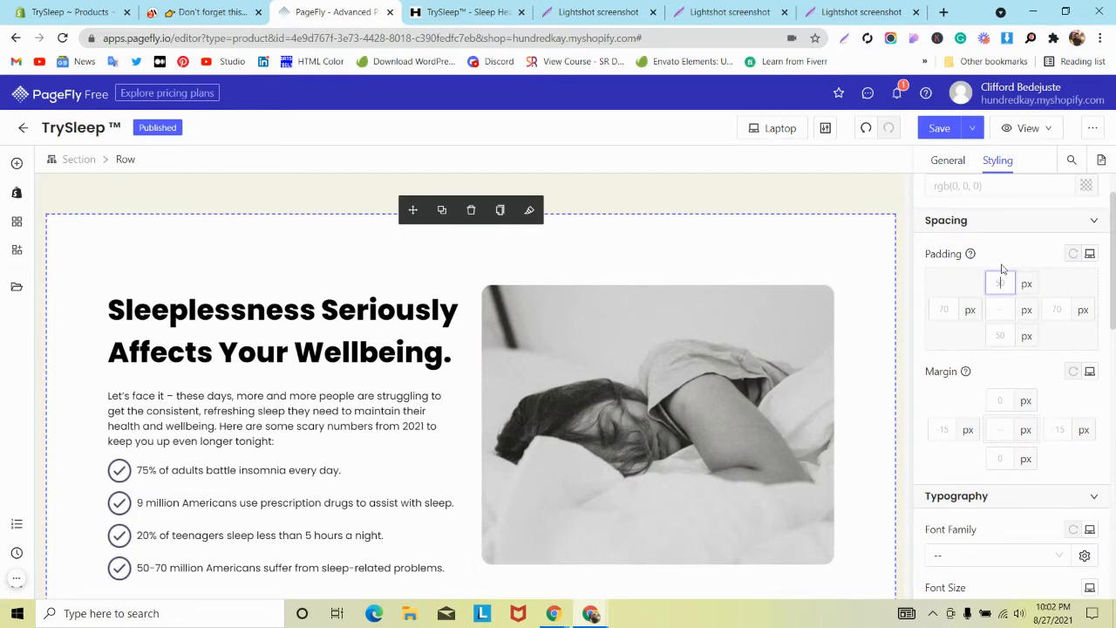
{"action": "type", "text": "30"}
{"action": "left_click", "coordinate": [1000, 335]}
{"action": "type", "text": "30"}
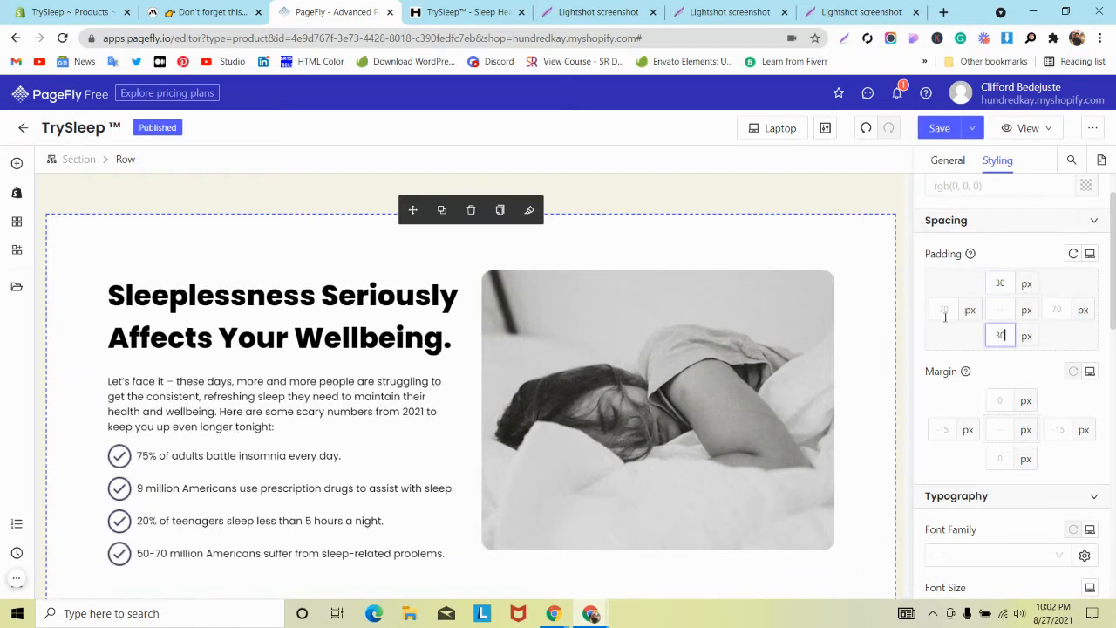
{"action": "type", "text": "50"}
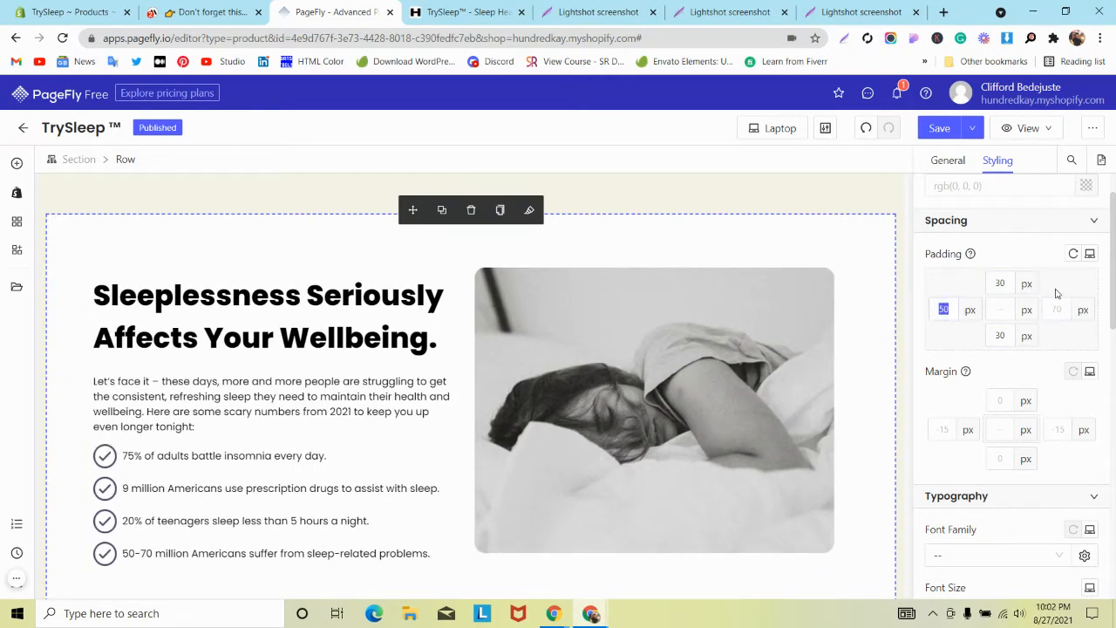
{"action": "type", "text": "50"}
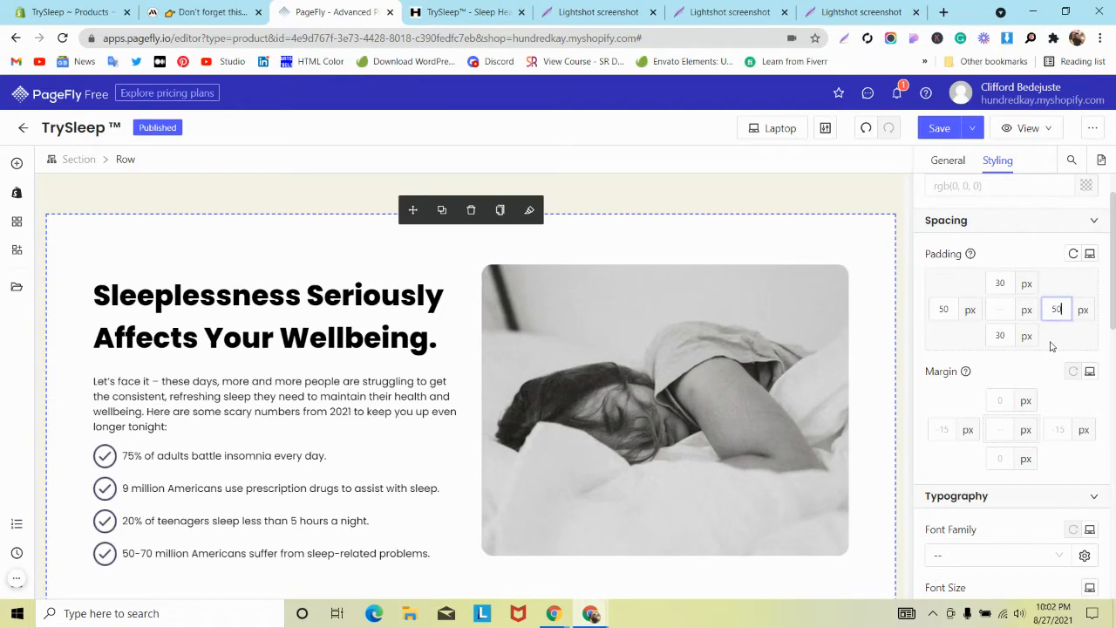
{"action": "scroll", "coordinate": [366, 349], "scroll_direction": "down", "scroll_amount": 2}
{"action": "scroll", "coordinate": [365, 349], "scroll_direction": "up", "scroll_amount": 2}
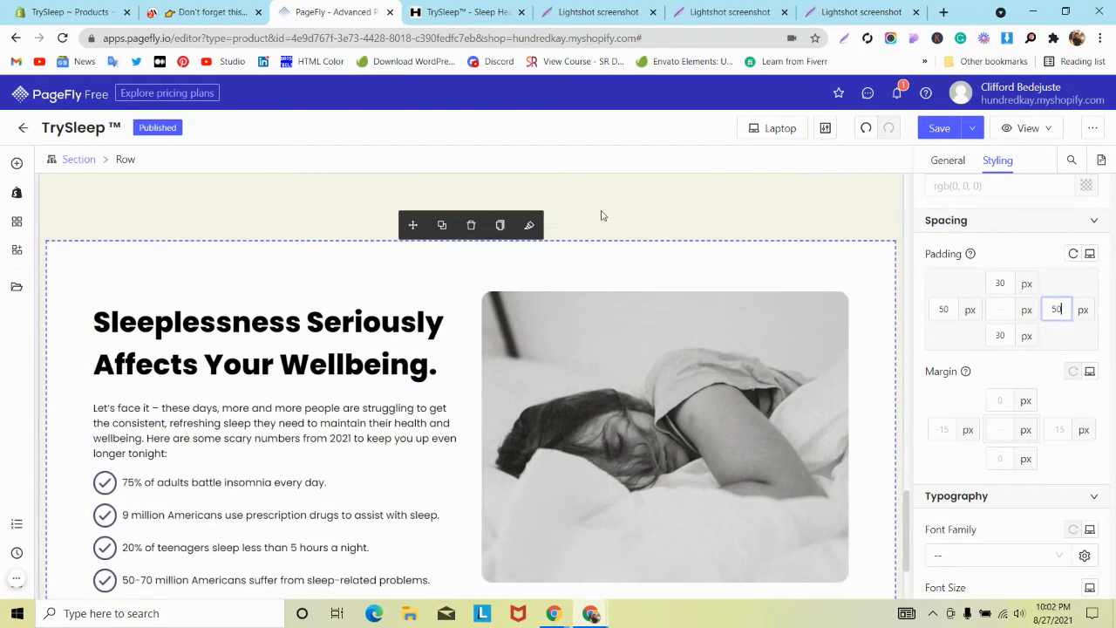
Step: Switch the editor to Tablet view and set the Sleeplessness row's padding to 0 px on all sides
{"action": "left_click", "coordinate": [750, 133]}
{"action": "left_click", "coordinate": [768, 203]}
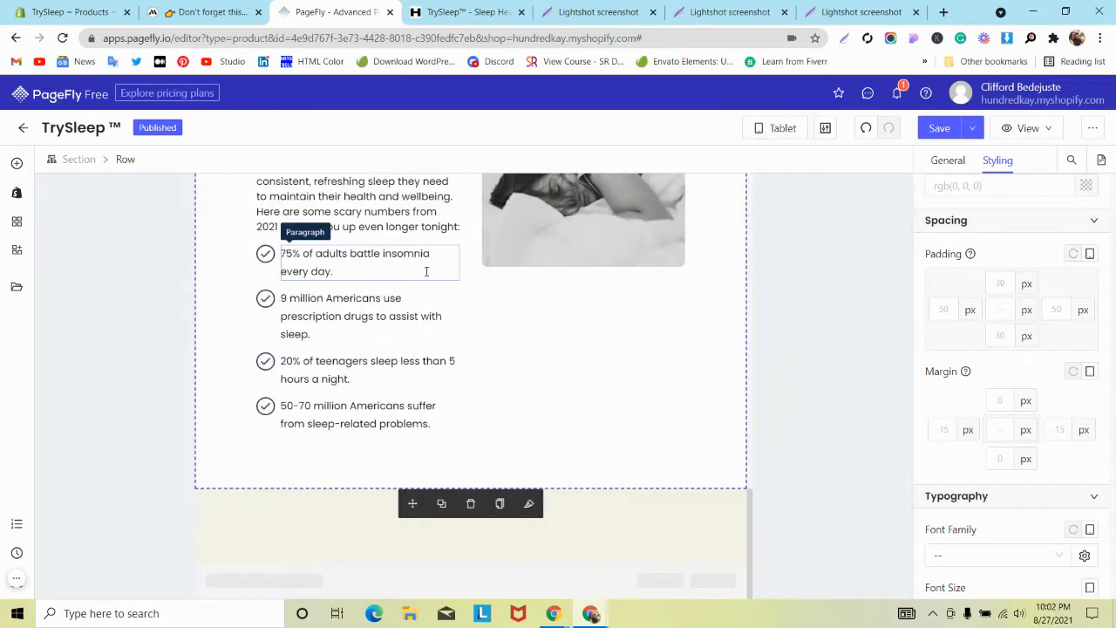
{"action": "left_click", "coordinate": [1002, 309]}
{"action": "type", "text": "0"}
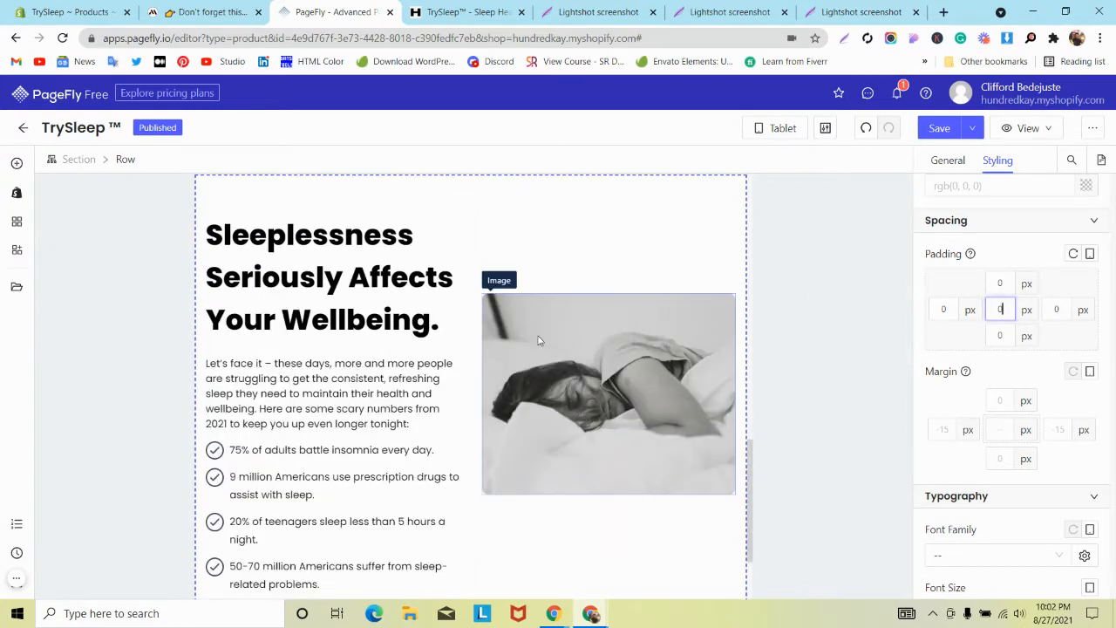
Step: Set the Sleeplessness heading's Tablet font size to 25 px
{"action": "left_click", "coordinate": [384, 288]}
{"action": "scroll", "coordinate": [1059, 349], "scroll_direction": "down", "scroll_amount": 4}
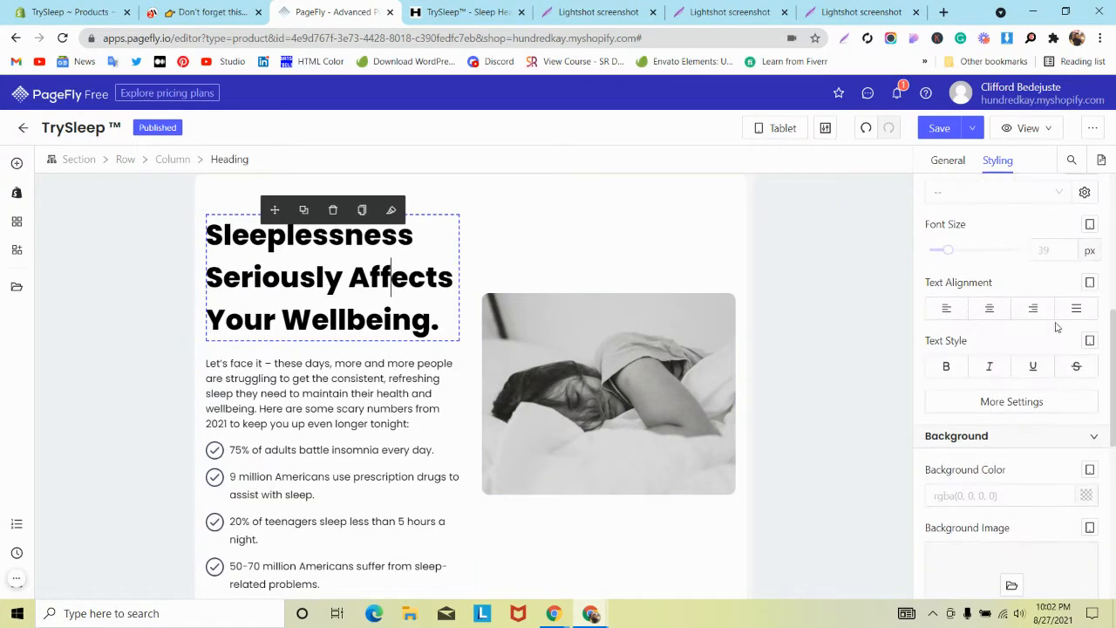
{"action": "type", "text": "25"}
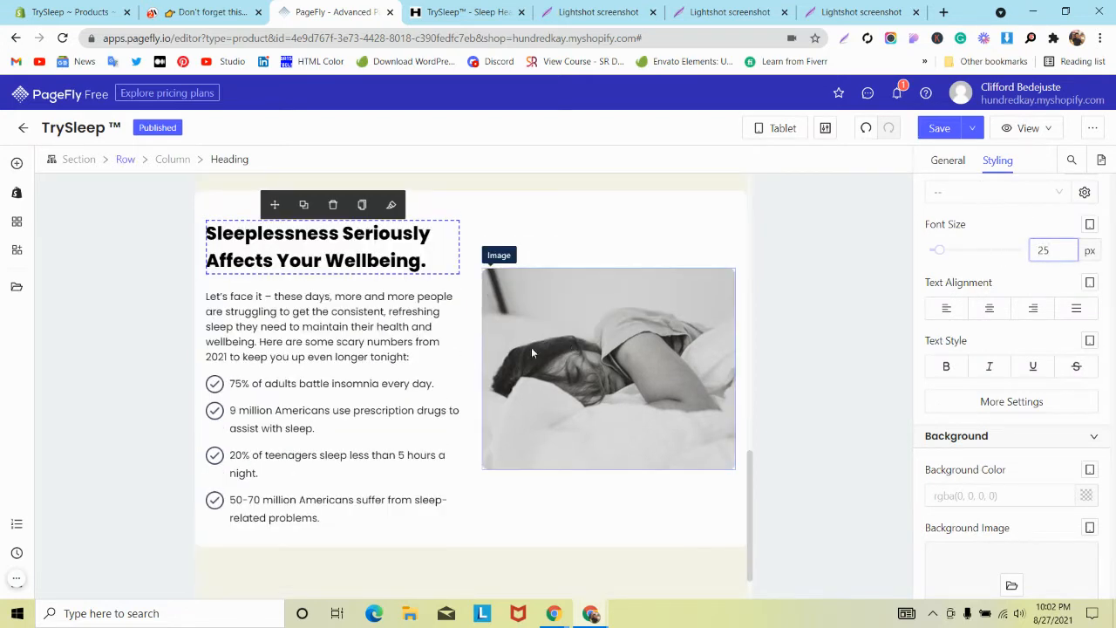
Step: Set the first checklist row's Tablet font size to 13 px
{"action": "left_click", "coordinate": [262, 384]}
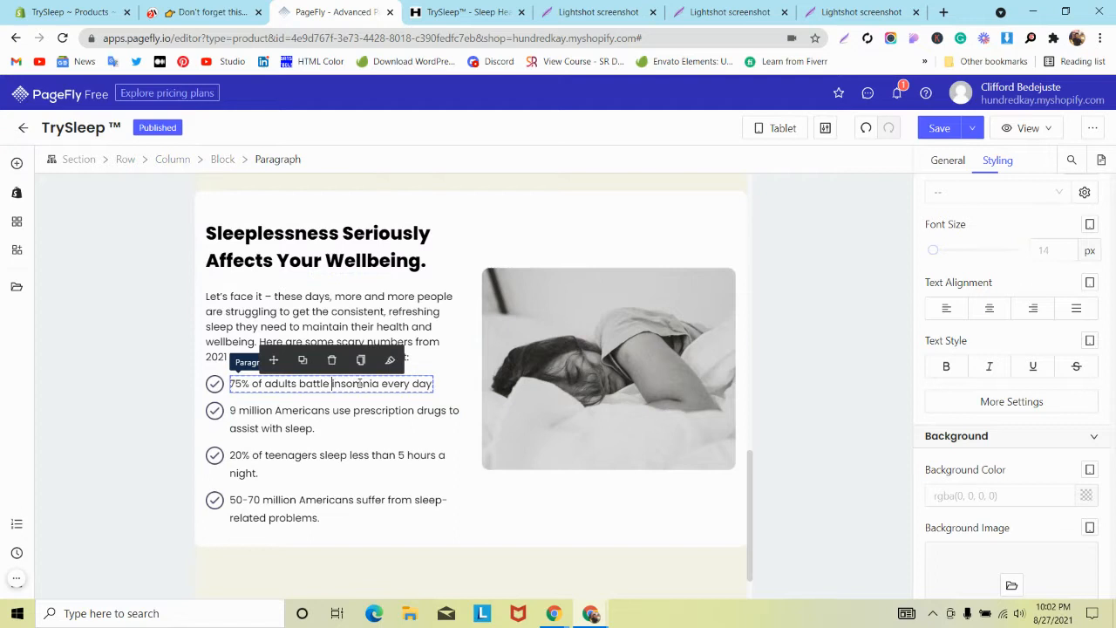
{"action": "left_click", "coordinate": [1045, 246]}
{"action": "type", "text": "12"}
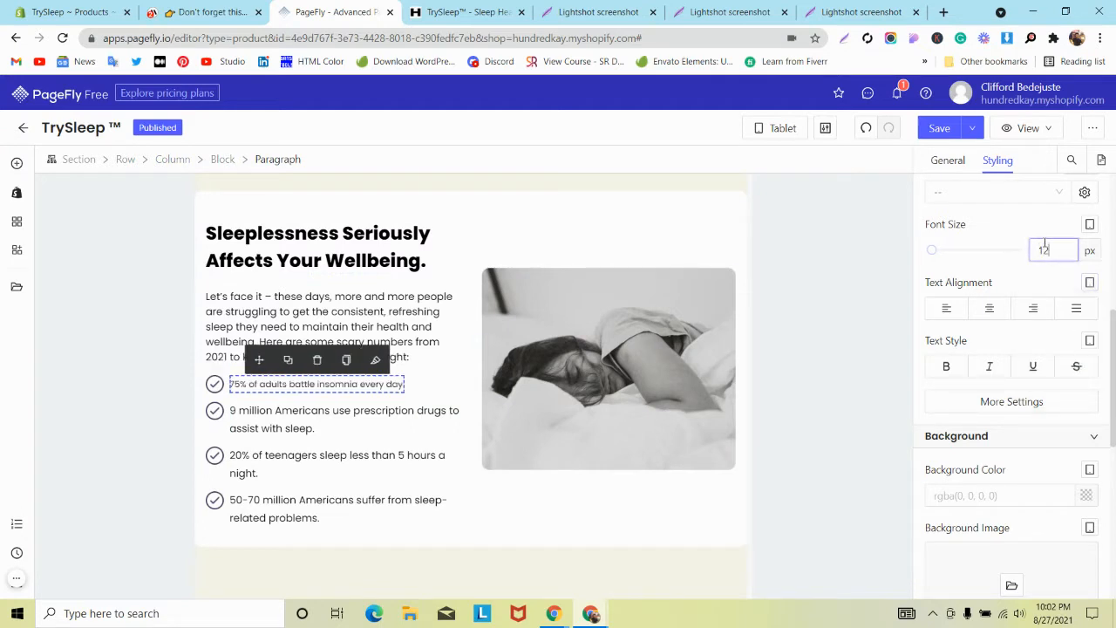
Step: Copy the first checklist paragraph's styles and paste them onto the second, third and fourth checklist paragraphs
{"action": "left_click", "coordinate": [346, 360]}
{"action": "left_click", "coordinate": [375, 411]}
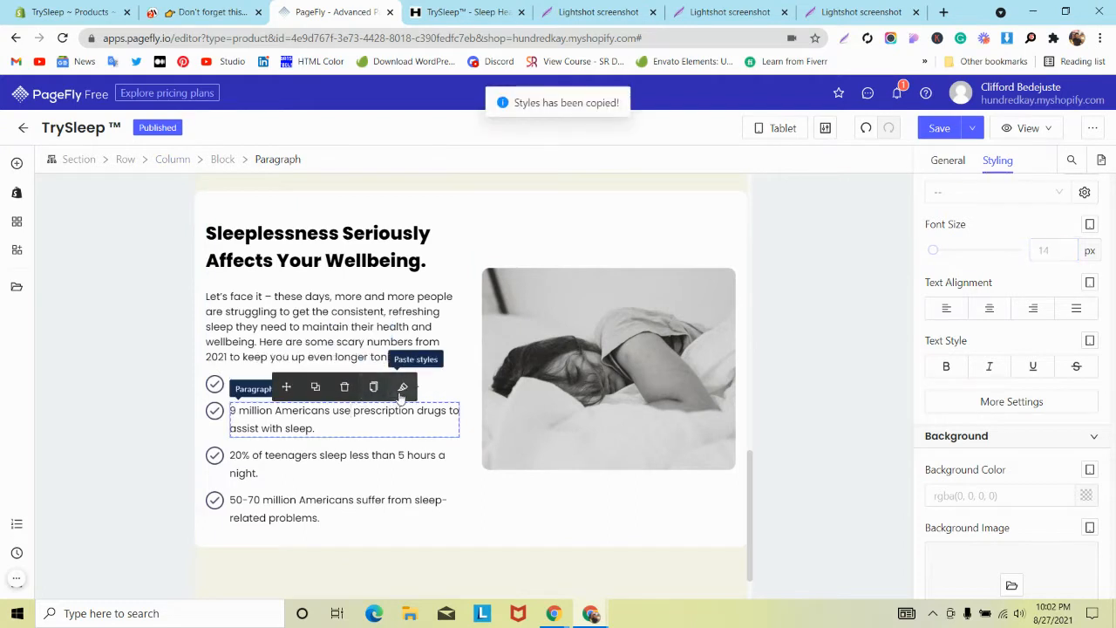
{"action": "left_click", "coordinate": [400, 393]}
{"action": "left_click", "coordinate": [369, 454]}
{"action": "left_click", "coordinate": [401, 431]}
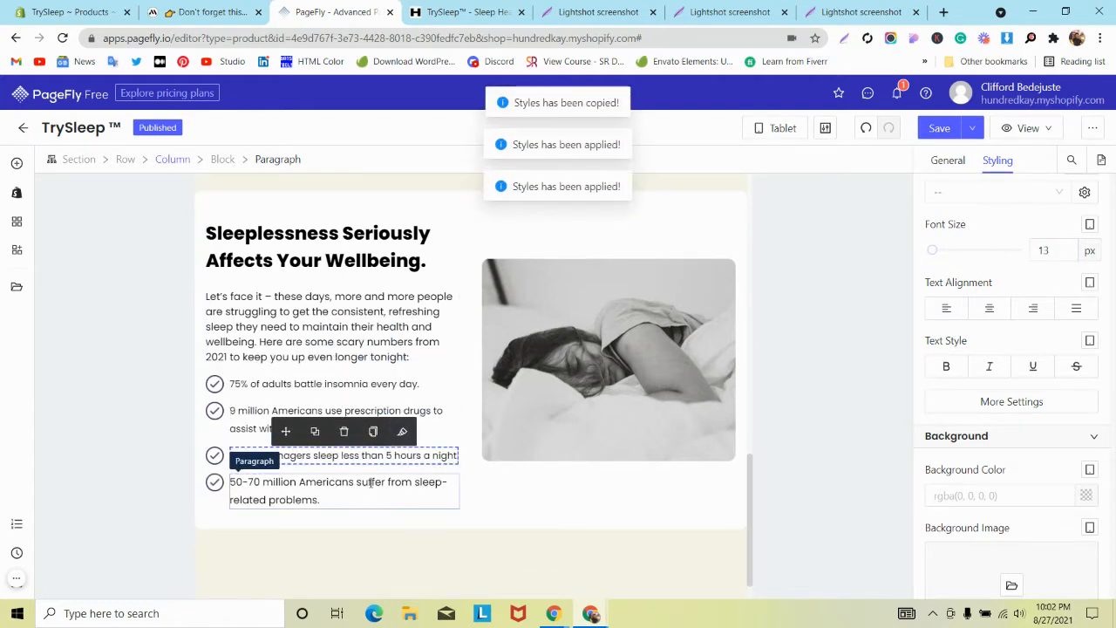
{"action": "left_click", "coordinate": [371, 482]}
{"action": "left_click", "coordinate": [403, 459]}
Step: Set the Tablet padding of the beige section around the Sleeplessness row to 20 px on all sides
{"action": "scroll", "coordinate": [364, 377], "scroll_direction": "up", "scroll_amount": 1}
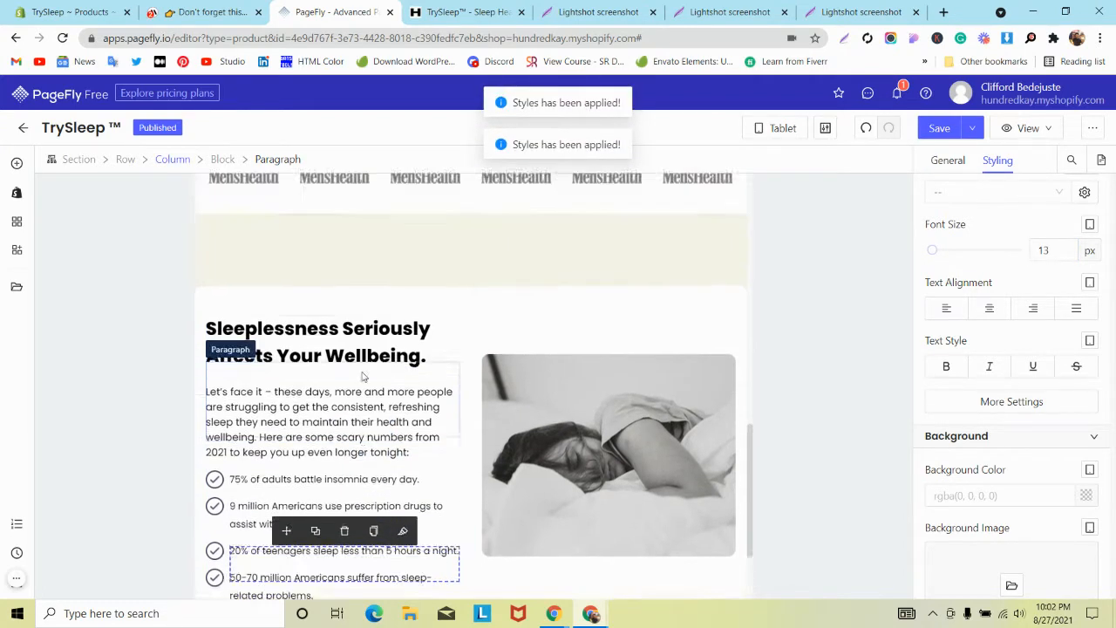
{"action": "scroll", "coordinate": [367, 349], "scroll_direction": "up", "scroll_amount": 2}
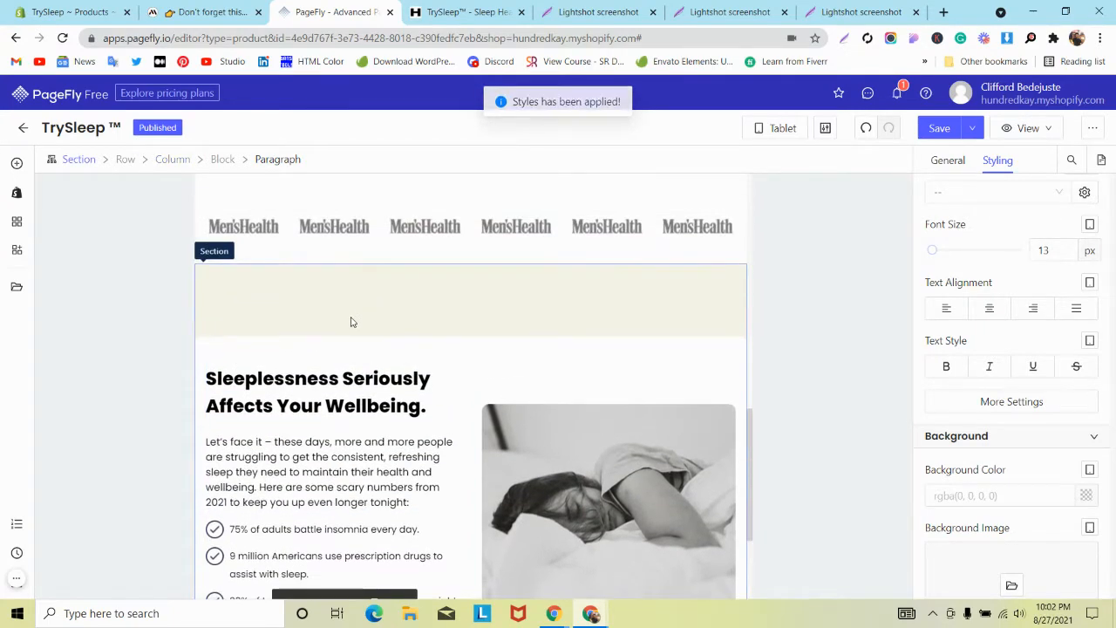
{"action": "left_click", "coordinate": [351, 322]}
{"action": "scroll", "coordinate": [1016, 271], "scroll_direction": "up", "scroll_amount": 4}
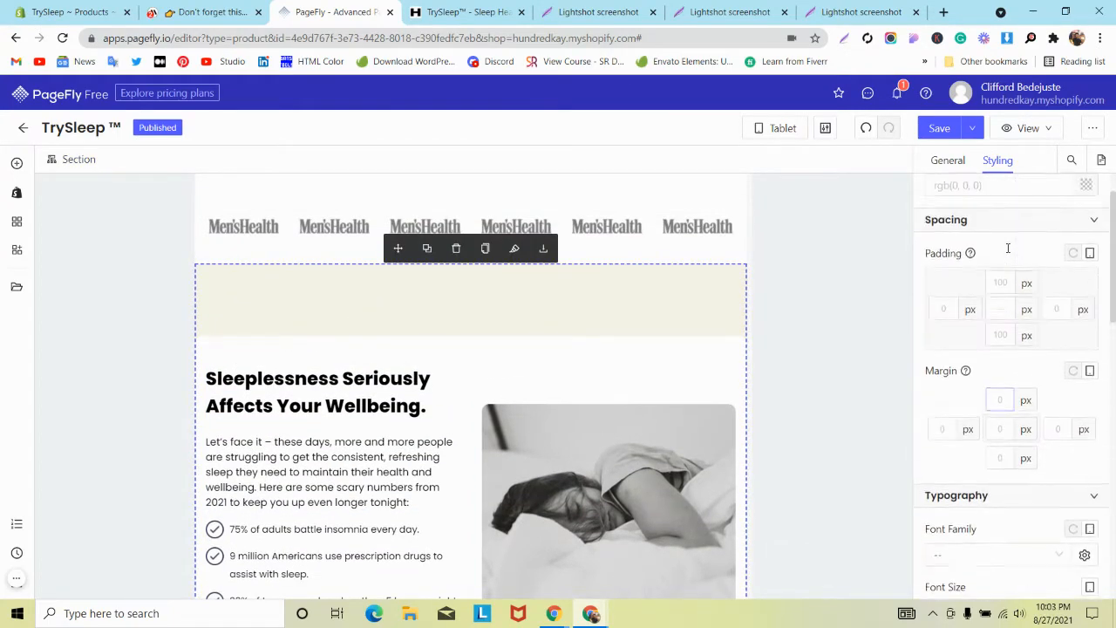
{"action": "left_click", "coordinate": [995, 309]}
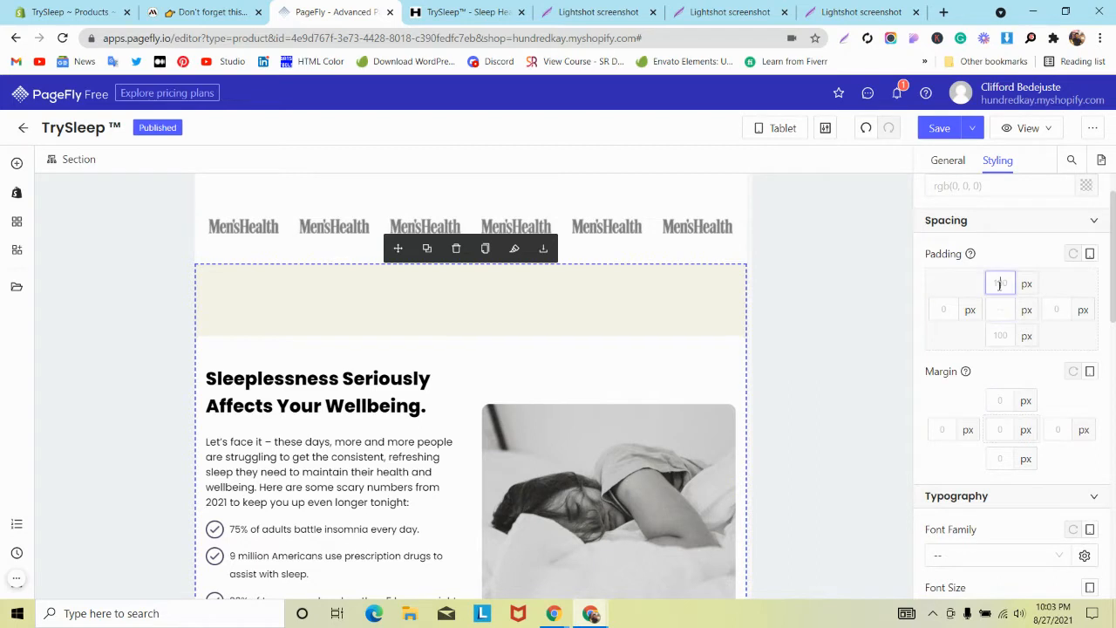
{"action": "type", "text": "20"}
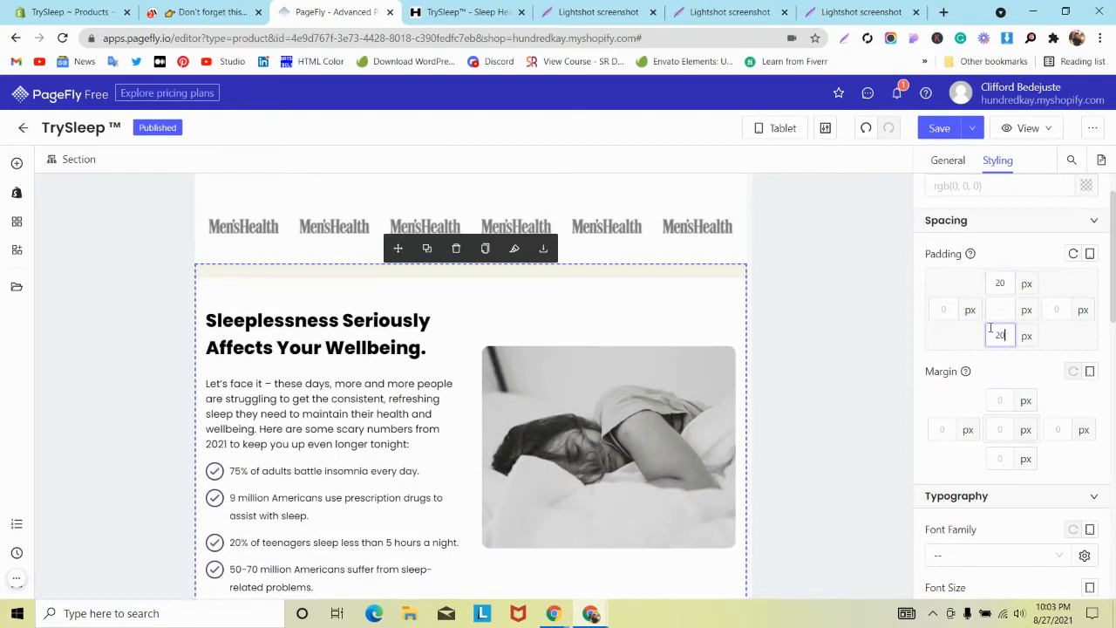
{"action": "type", "text": "20"}
{"action": "left_click", "coordinate": [1056, 310]}
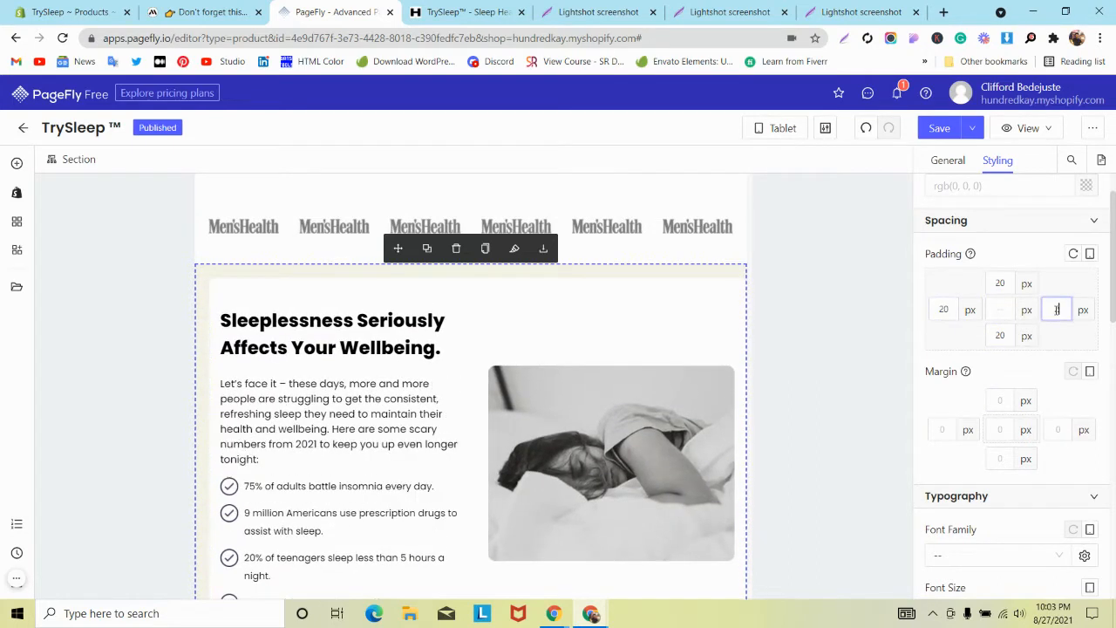
{"action": "type", "text": "20"}
{"action": "scroll", "coordinate": [564, 380], "scroll_direction": "down", "scroll_amount": 1}
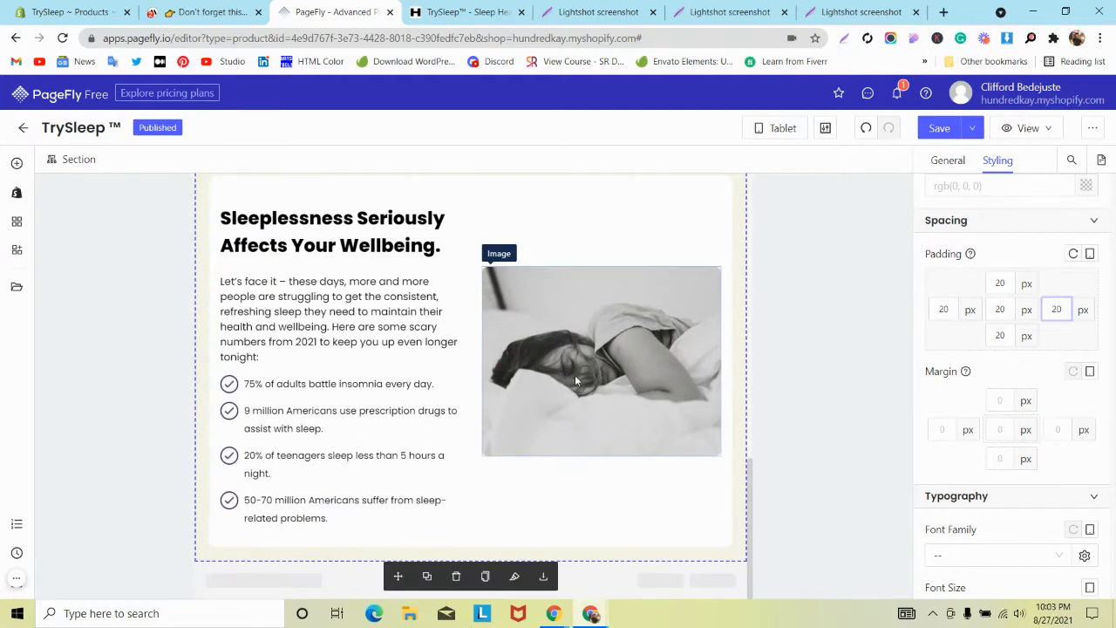
Step: Set the white Sleeplessness row's Tablet padding to 10 px on all sides
{"action": "scroll", "coordinate": [577, 377], "scroll_direction": "up", "scroll_amount": 1}
{"action": "left_click", "coordinate": [725, 302]}
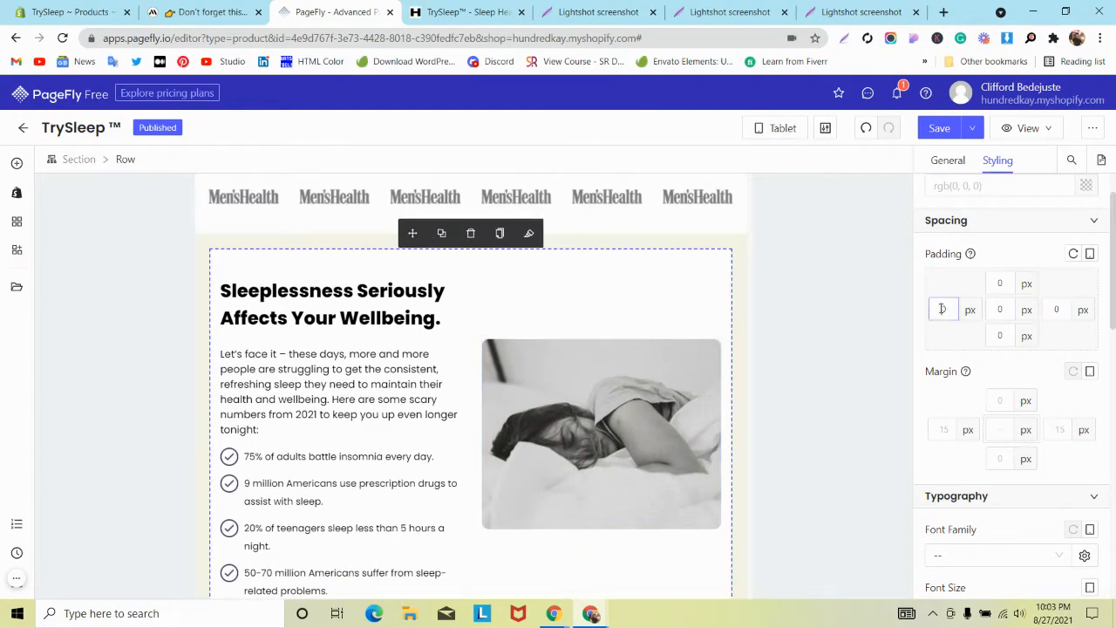
{"action": "type", "text": "1010"}
{"action": "left_click", "coordinate": [996, 317]}
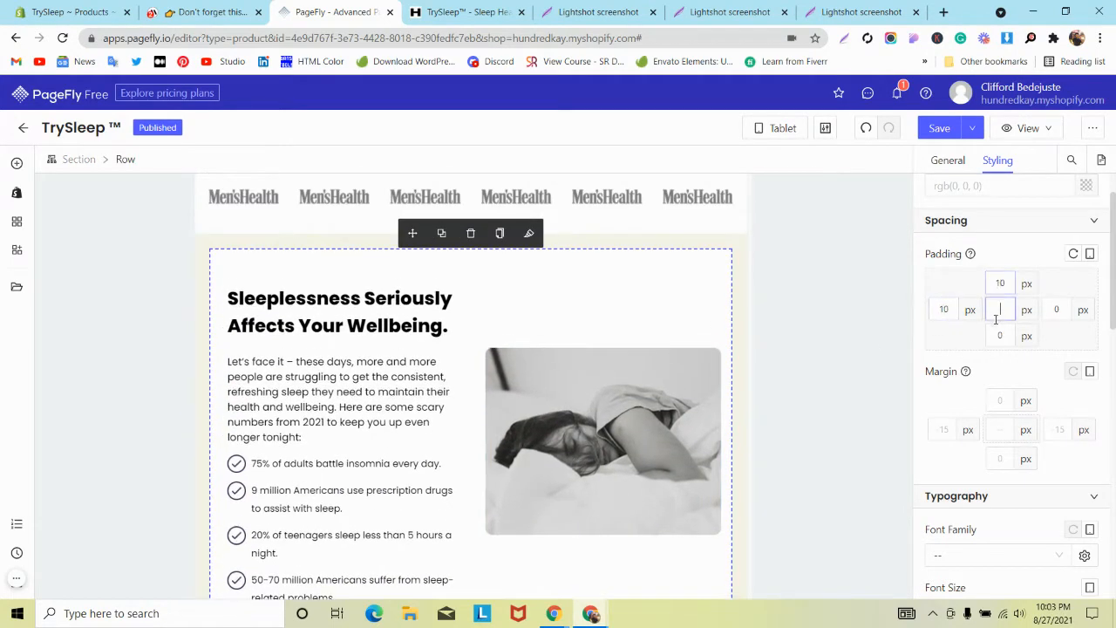
{"action": "left_click", "coordinate": [1056, 310]}
{"action": "type", "text": "10"}
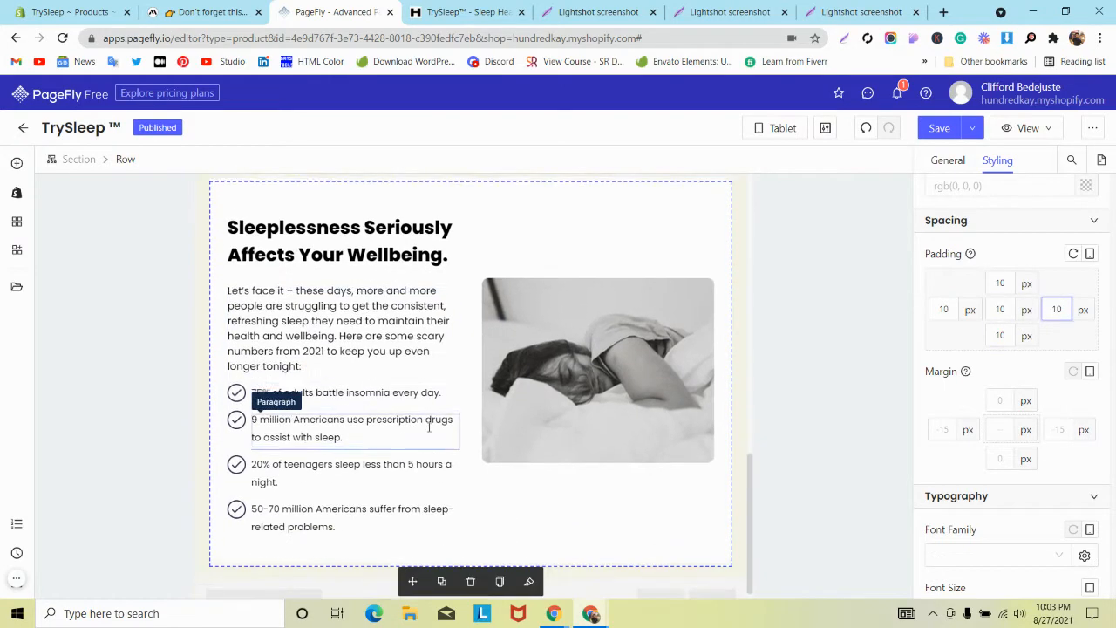
Step: Select the beige section around the Sleeplessness row and check its Tablet layout and spacing
{"action": "left_click", "coordinate": [197, 352]}
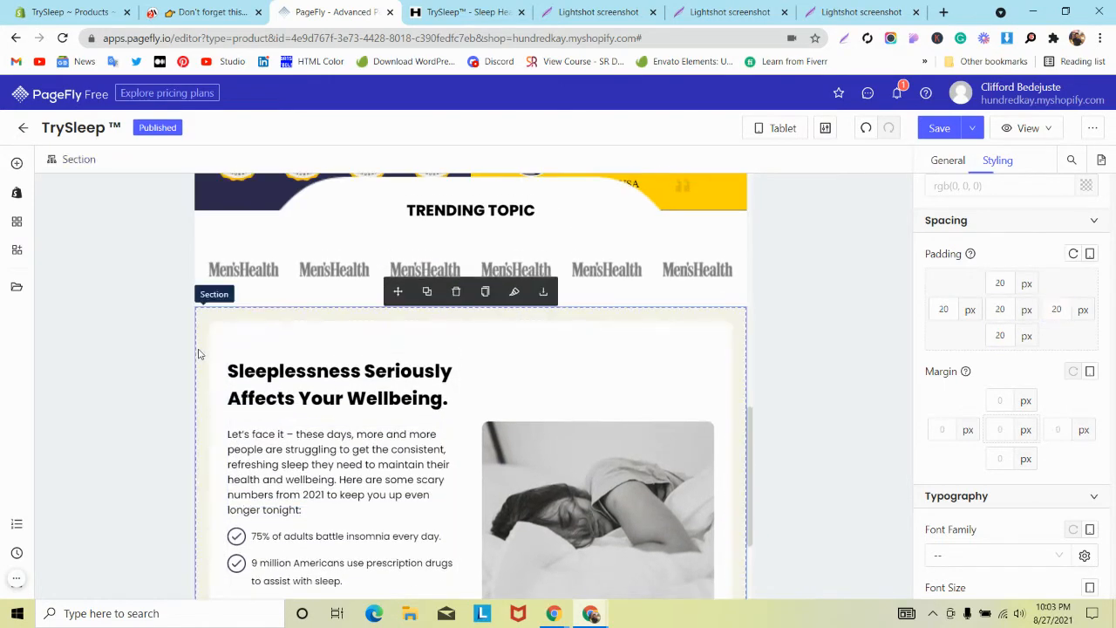
{"action": "scroll", "coordinate": [200, 361], "scroll_direction": "down", "scroll_amount": 2}
{"action": "scroll", "coordinate": [201, 363], "scroll_direction": "up", "scroll_amount": 1}
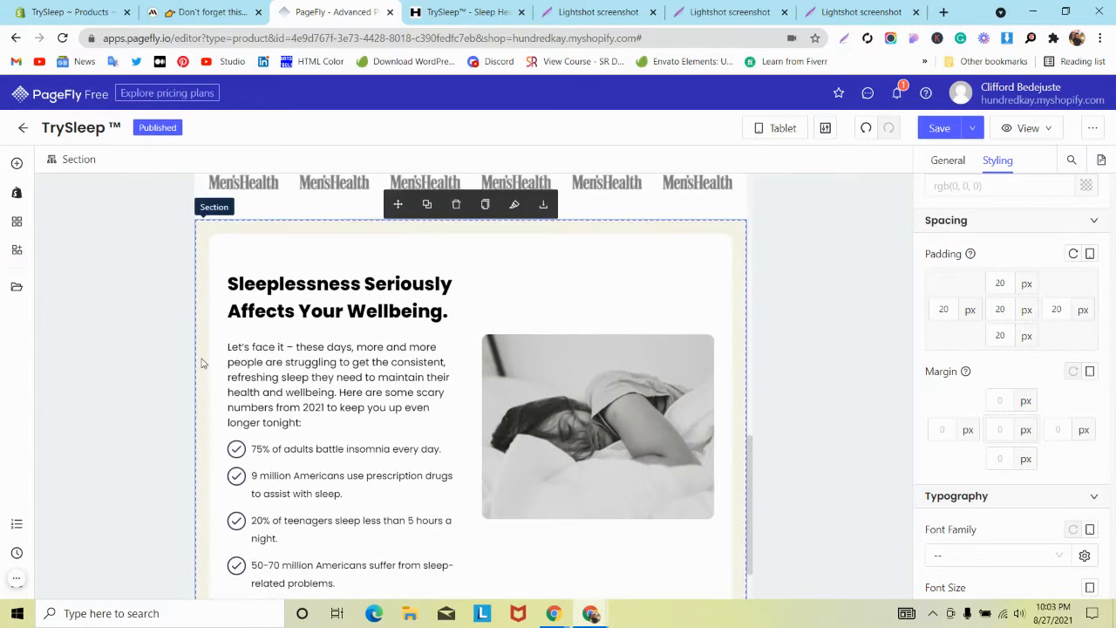
Step: Set the white Sleeplessness row's Tablet column spacing to 10 px
{"action": "left_click", "coordinate": [378, 305]}
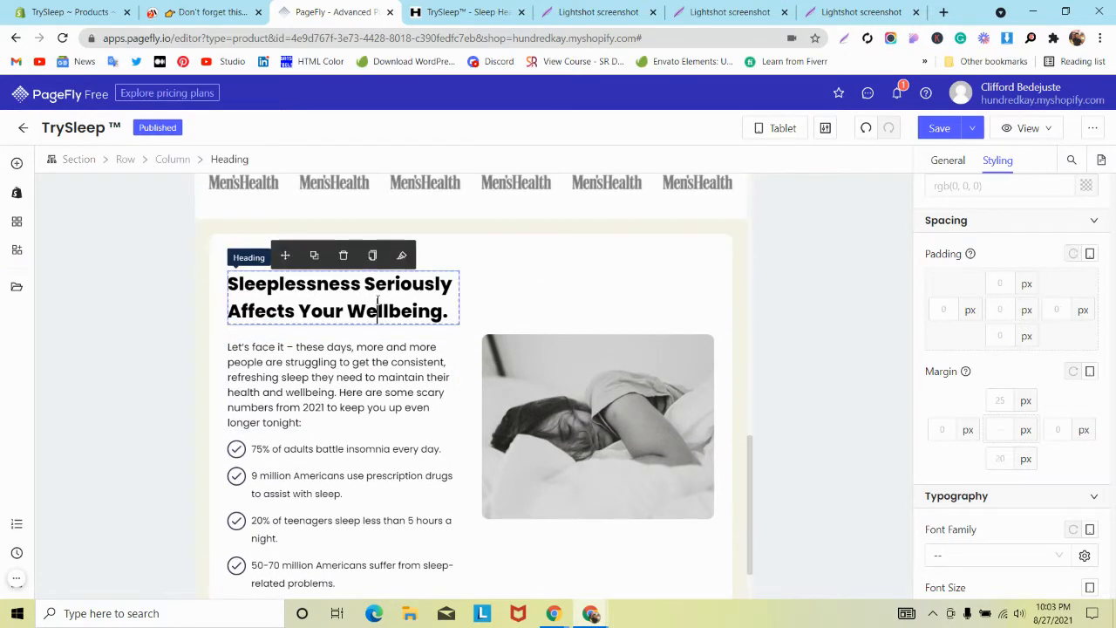
{"action": "left_click", "coordinate": [469, 344]}
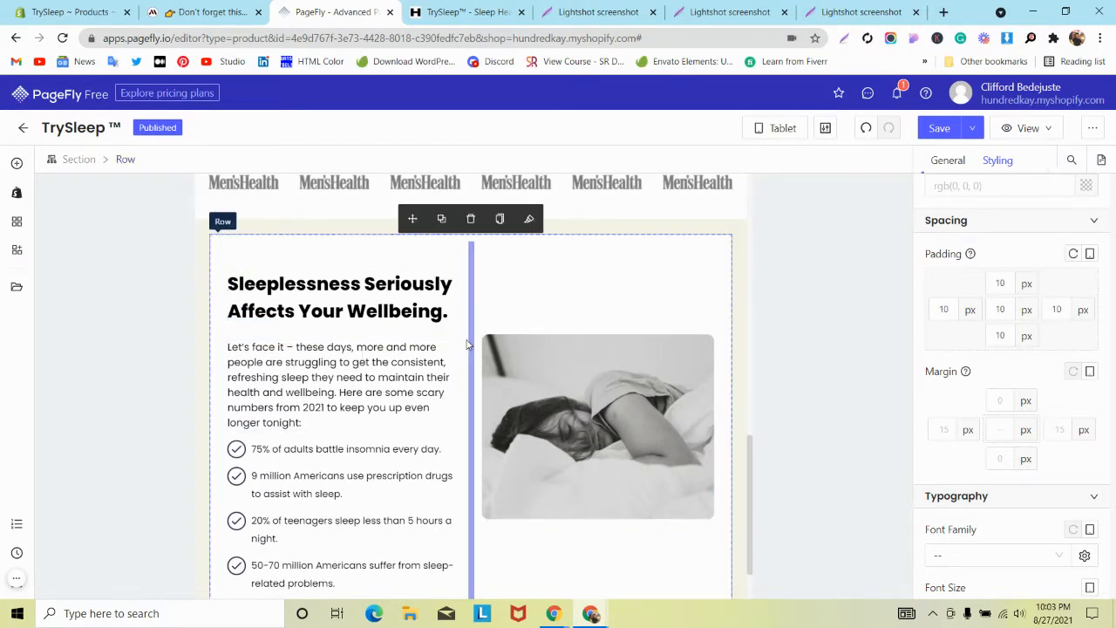
{"action": "left_click", "coordinate": [948, 160]}
{"action": "scroll", "coordinate": [1061, 377], "scroll_direction": "down", "scroll_amount": 3}
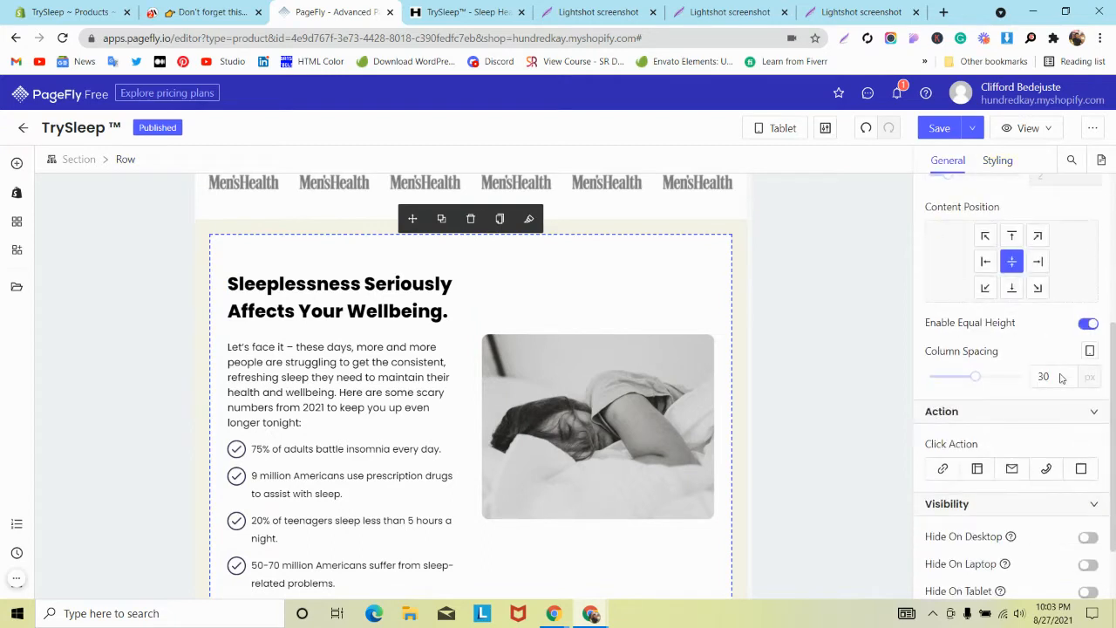
{"action": "key", "text": "Down"}
{"action": "key", "text": "Down"}
{"action": "key", "text": "Down"}
{"action": "key", "text": "Down"}
{"action": "key", "text": "Down"}
{"action": "key", "text": "Down"}
{"action": "key", "text": "Down"}
{"action": "key", "text": "Down"}
{"action": "key", "text": "Down"}
{"action": "key", "text": "Down"}
{"action": "key", "text": "Down"}
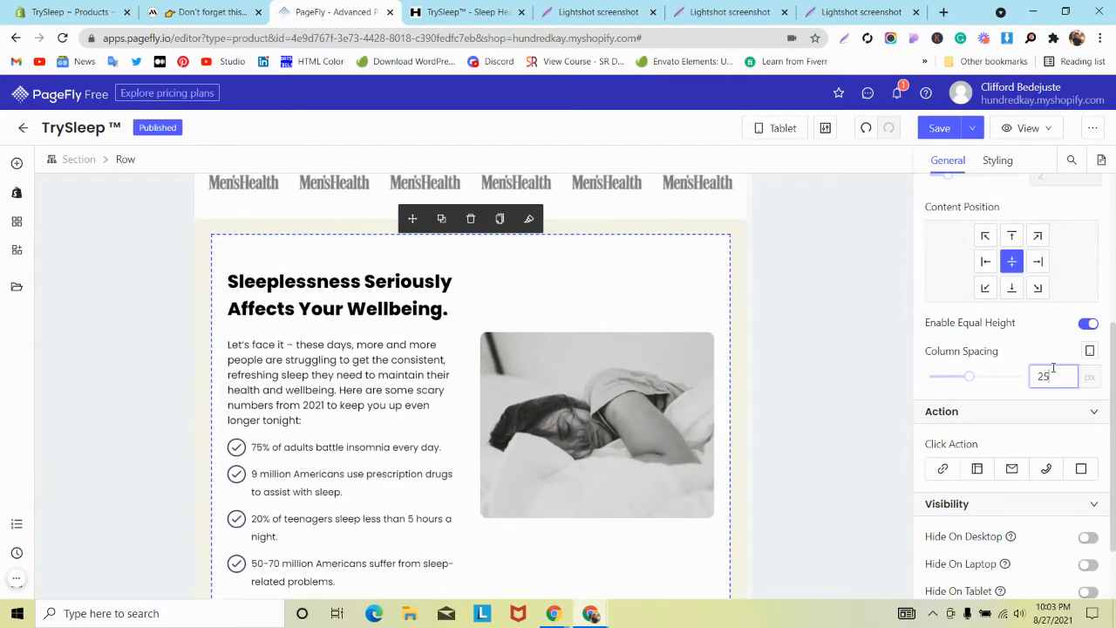
{"action": "key", "text": "Down"}
{"action": "key", "text": "Down"}
{"action": "key", "text": "Down"}
{"action": "key", "text": "Down"}
{"action": "key", "text": "Down"}
{"action": "key", "text": "Down"}
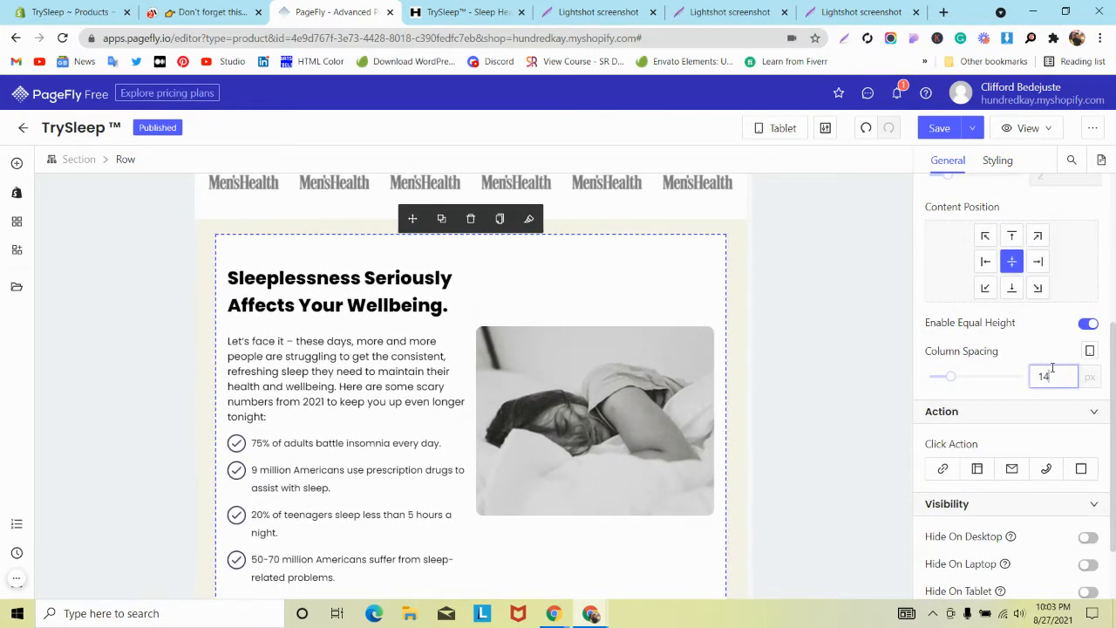
{"action": "key", "text": "Down"}
{"action": "key", "text": "Down"}
{"action": "key", "text": "Down"}
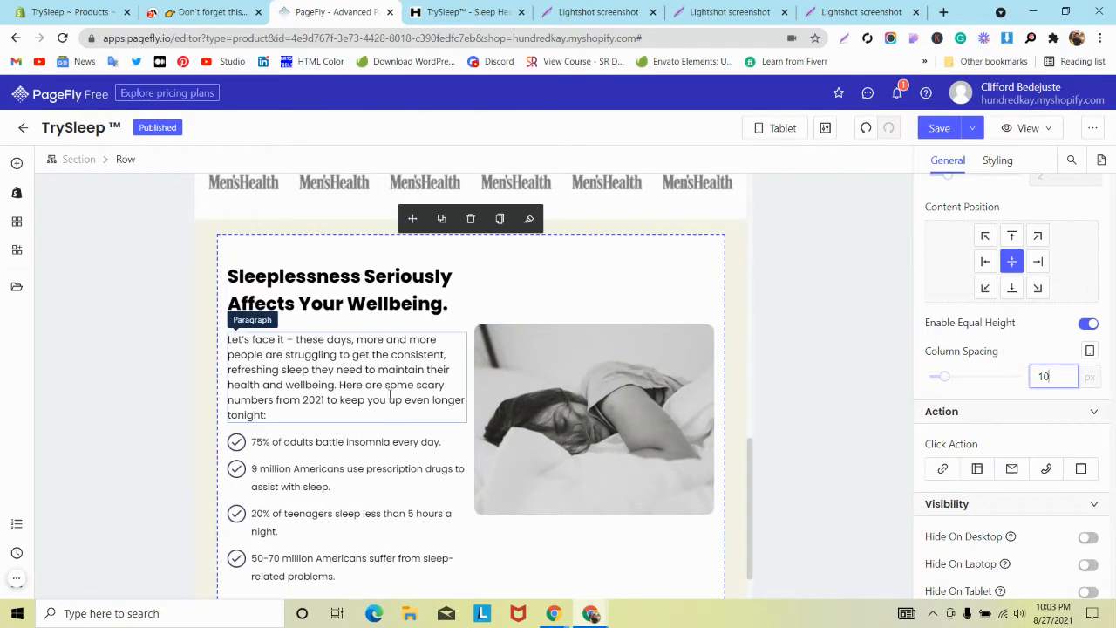
Step: Set the Tablet font size of the "Sleeplessness Seriously Affects Your Wellbeing." heading to 26 px
{"action": "left_click", "coordinate": [363, 303]}
{"action": "left_click", "coordinate": [1014, 158]}
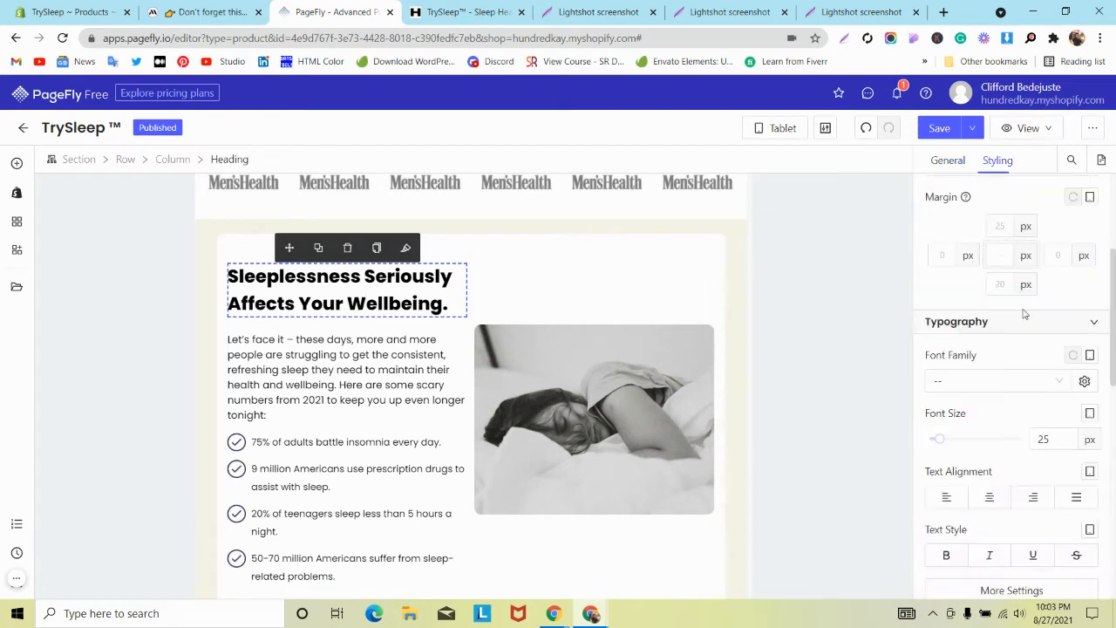
{"action": "scroll", "coordinate": [1047, 305], "scroll_direction": "down", "scroll_amount": 2}
{"action": "left_click", "coordinate": [1073, 289]}
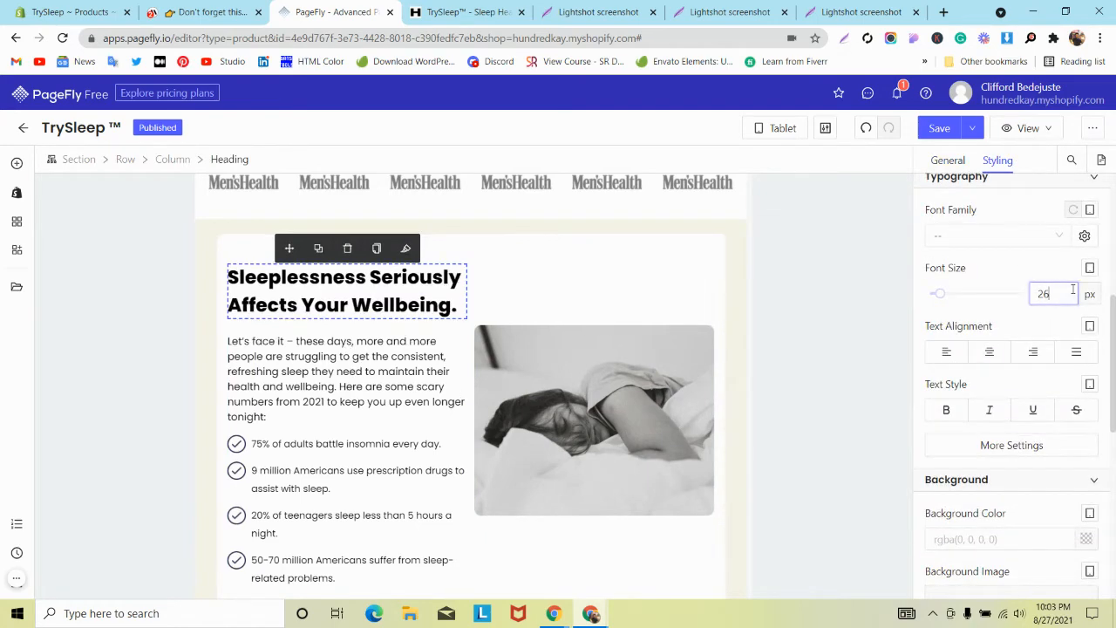
{"action": "scroll", "coordinate": [366, 460], "scroll_direction": "down", "scroll_amount": 1}
{"action": "scroll", "coordinate": [361, 459], "scroll_direction": "up", "scroll_amount": 1}
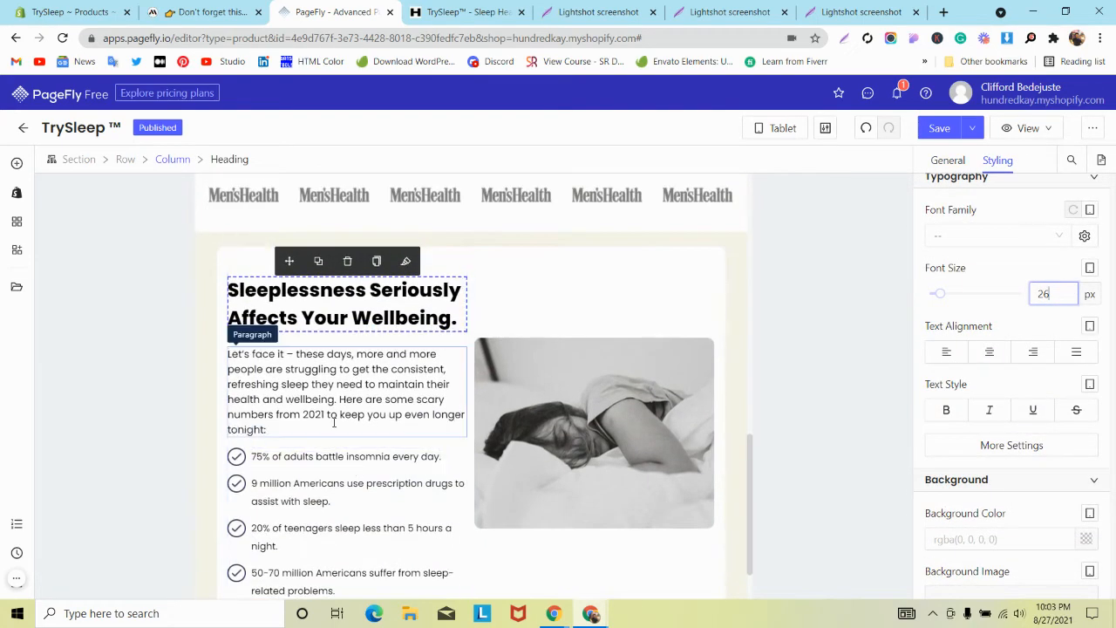
Step: Set the Tablet font size of the intro paragraph below the Sleeplessness heading to 13 px
{"action": "left_click", "coordinate": [338, 403]}
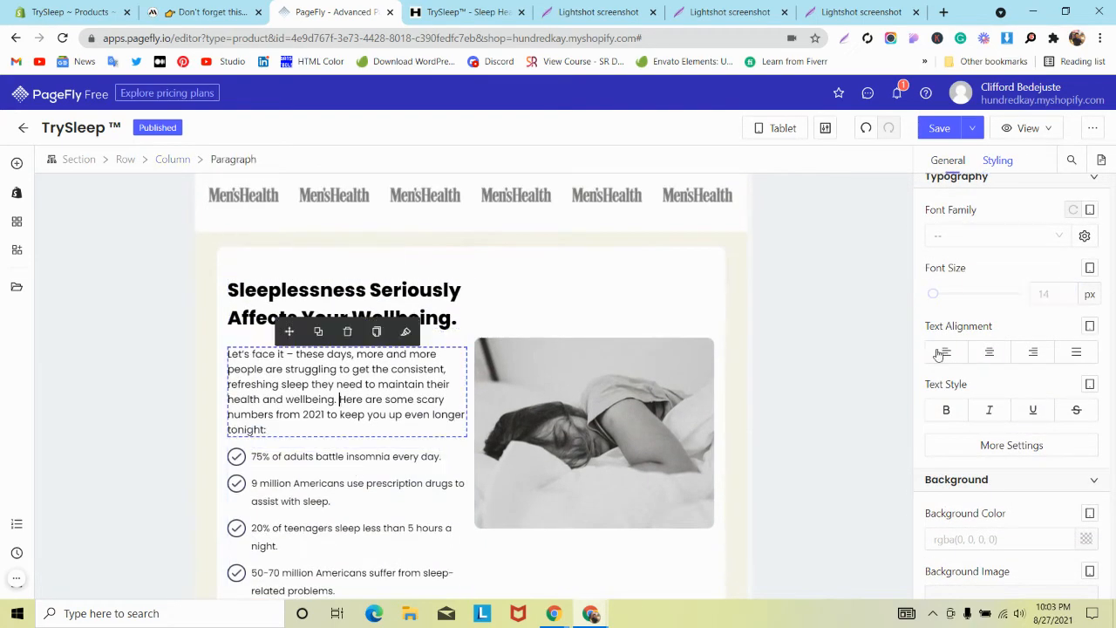
{"action": "left_click", "coordinate": [1066, 288]}
{"action": "type", "text": "13"}
{"action": "scroll", "coordinate": [426, 406], "scroll_direction": "down", "scroll_amount": 1}
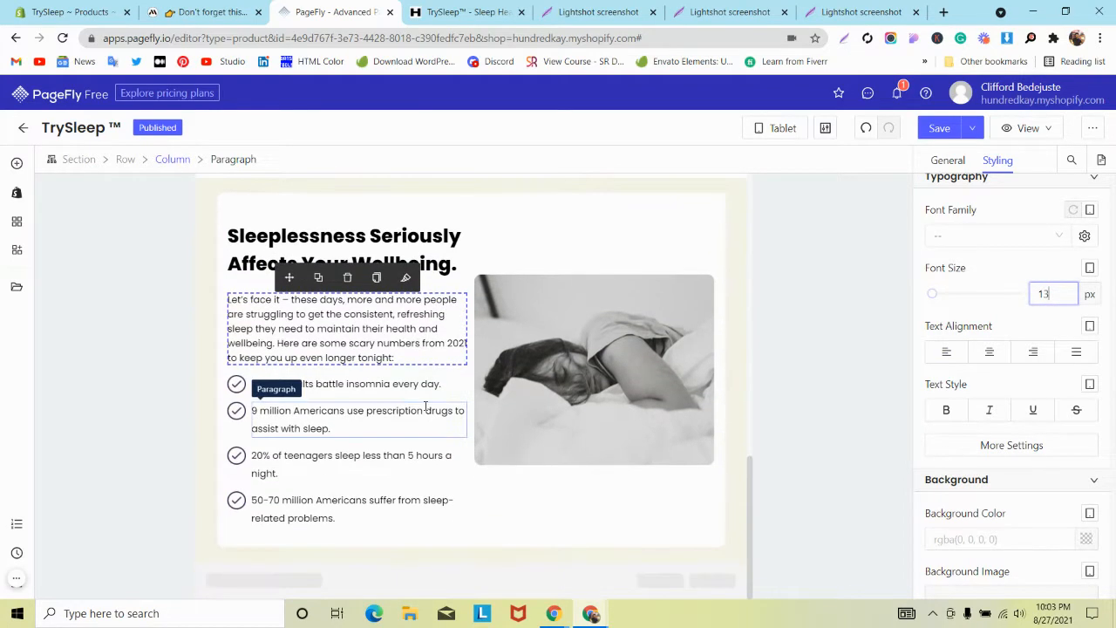
Step: Switch the editor to Mobile view, and display the mindband.co product page in the developer tools' mobile device emulation
{"action": "scroll", "coordinate": [426, 405], "scroll_direction": "up", "scroll_amount": 3}
{"action": "left_click", "coordinate": [766, 129]}
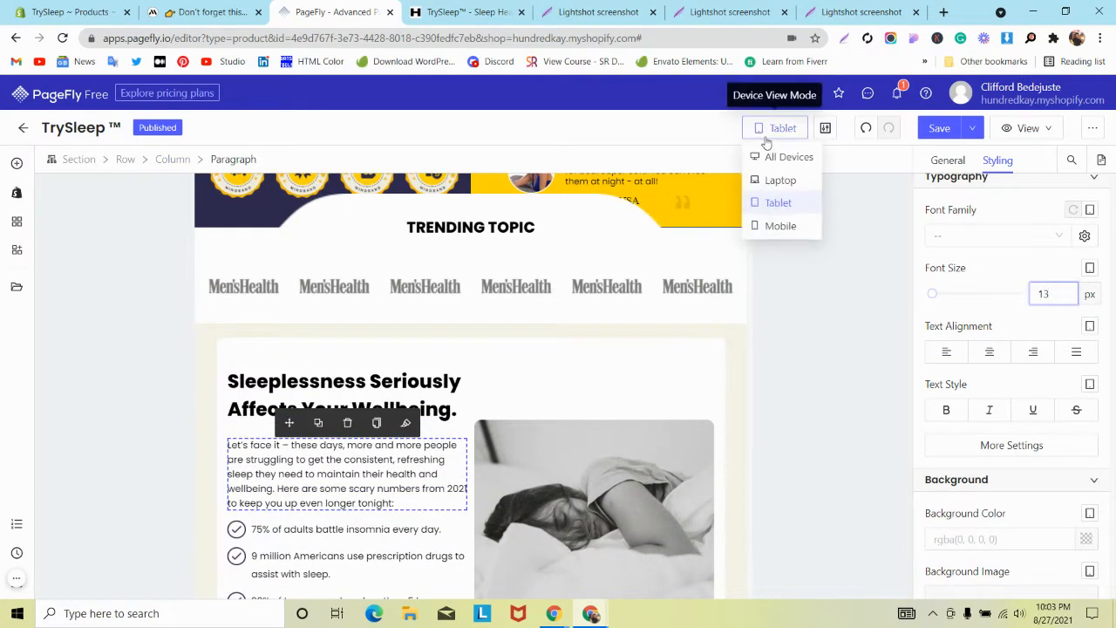
{"action": "left_click", "coordinate": [767, 227]}
{"action": "left_click", "coordinate": [209, 12]}
{"action": "right_click", "coordinate": [348, 225]}
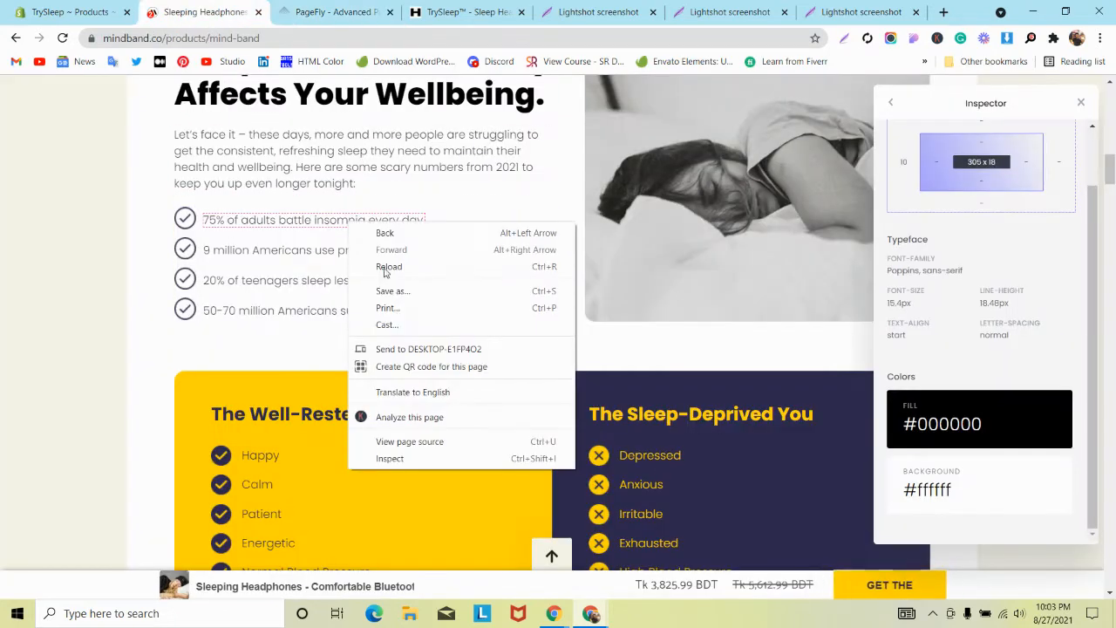
{"action": "left_click", "coordinate": [434, 459]}
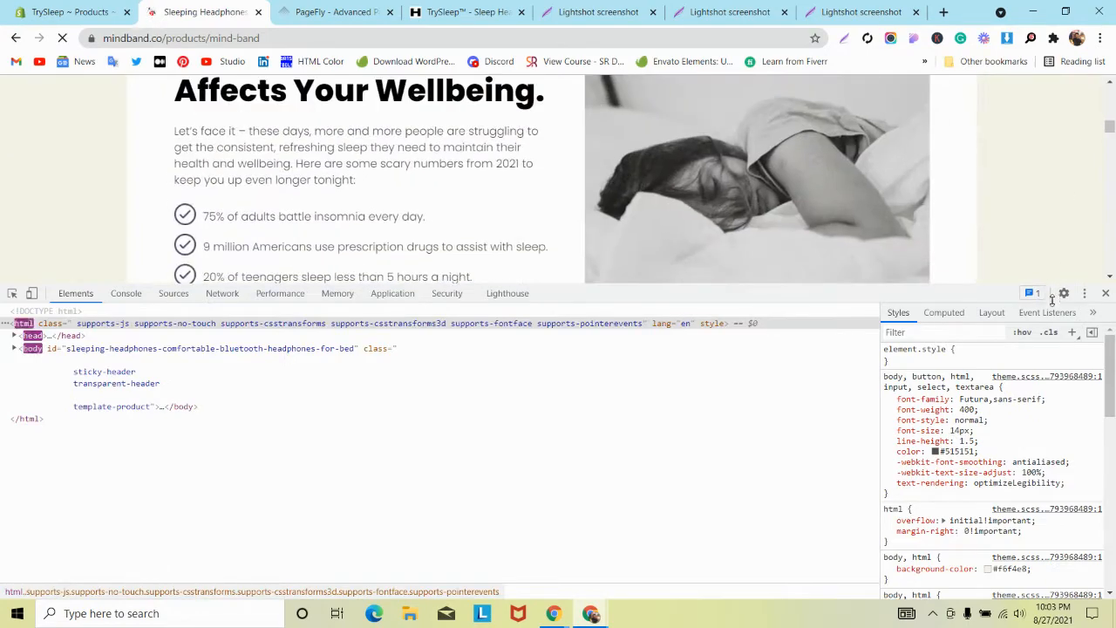
{"action": "left_click", "coordinate": [1084, 293]}
{"action": "left_click", "coordinate": [1098, 317]}
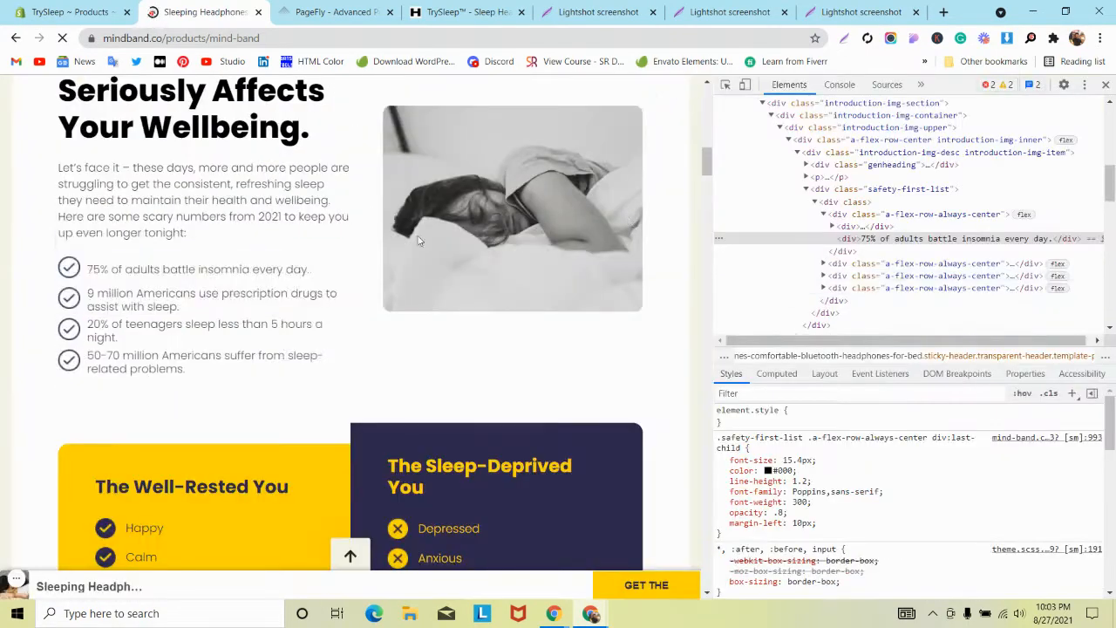
{"action": "left_click", "coordinate": [745, 84]}
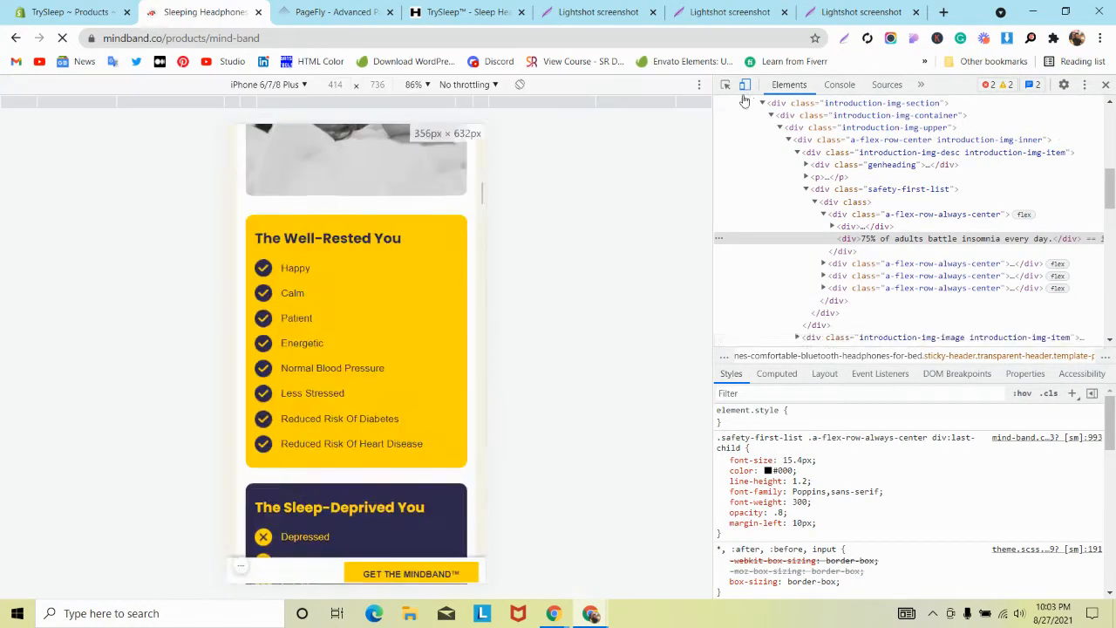
Step: Examine the mobile layout of the Sleeplessness section on mindband.co, including its checklist and image order
{"action": "scroll", "coordinate": [356, 349], "scroll_direction": "up", "scroll_amount": 6}
{"action": "scroll", "coordinate": [293, 219], "scroll_direction": "down", "scroll_amount": 3}
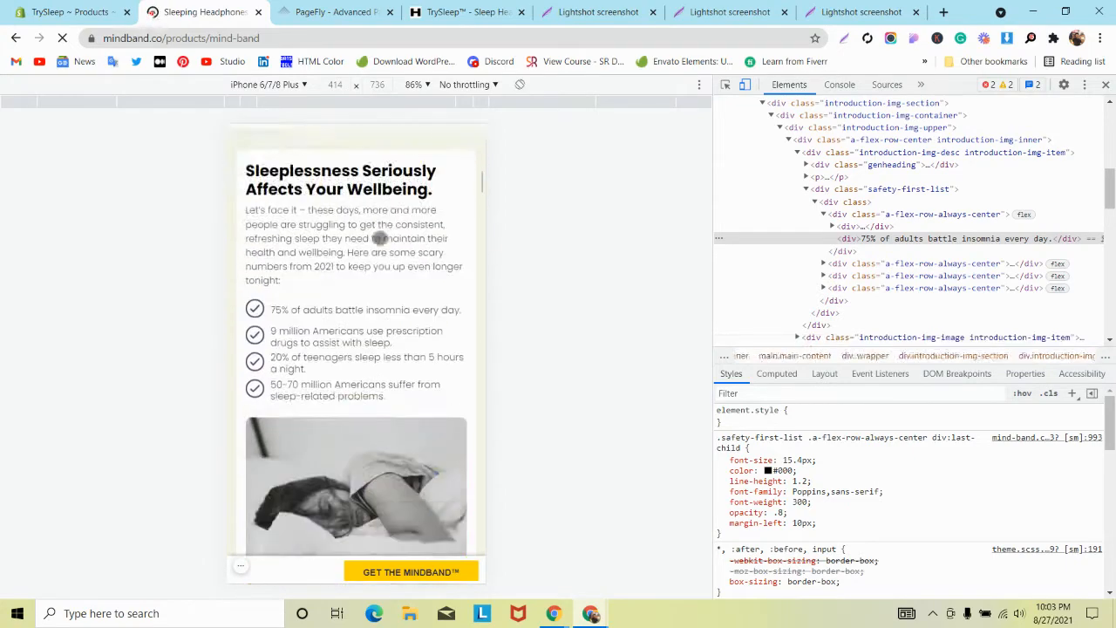
{"action": "scroll", "coordinate": [293, 219], "scroll_direction": "down", "scroll_amount": 2}
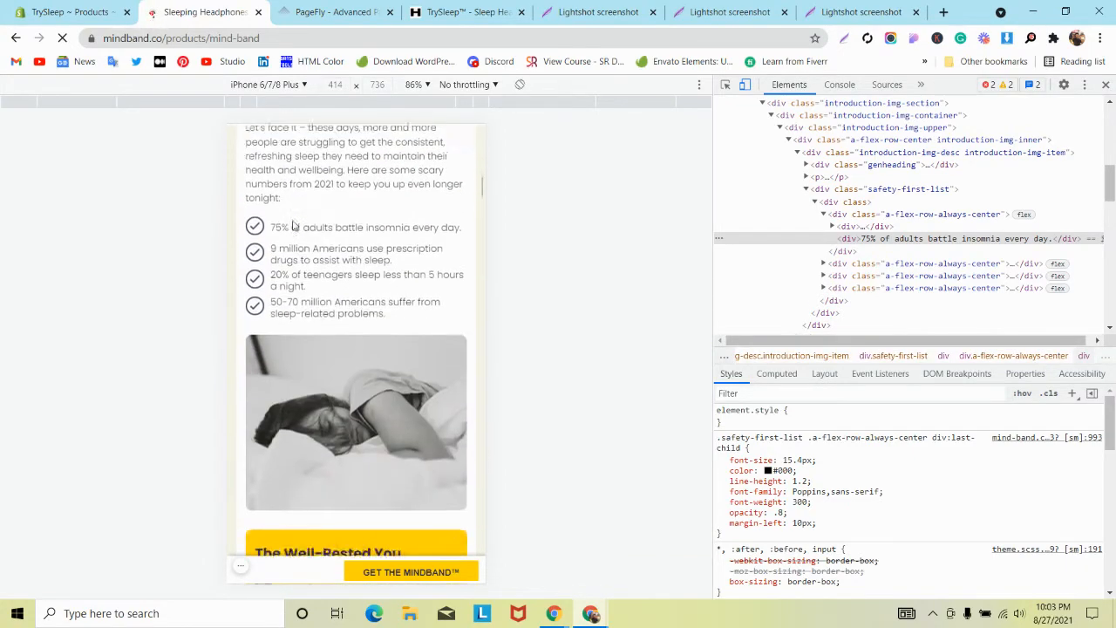
{"action": "scroll", "coordinate": [295, 235], "scroll_direction": "down", "scroll_amount": 2}
{"action": "scroll", "coordinate": [297, 256], "scroll_direction": "up", "scroll_amount": 2}
{"action": "scroll", "coordinate": [297, 257], "scroll_direction": "up", "scroll_amount": 2}
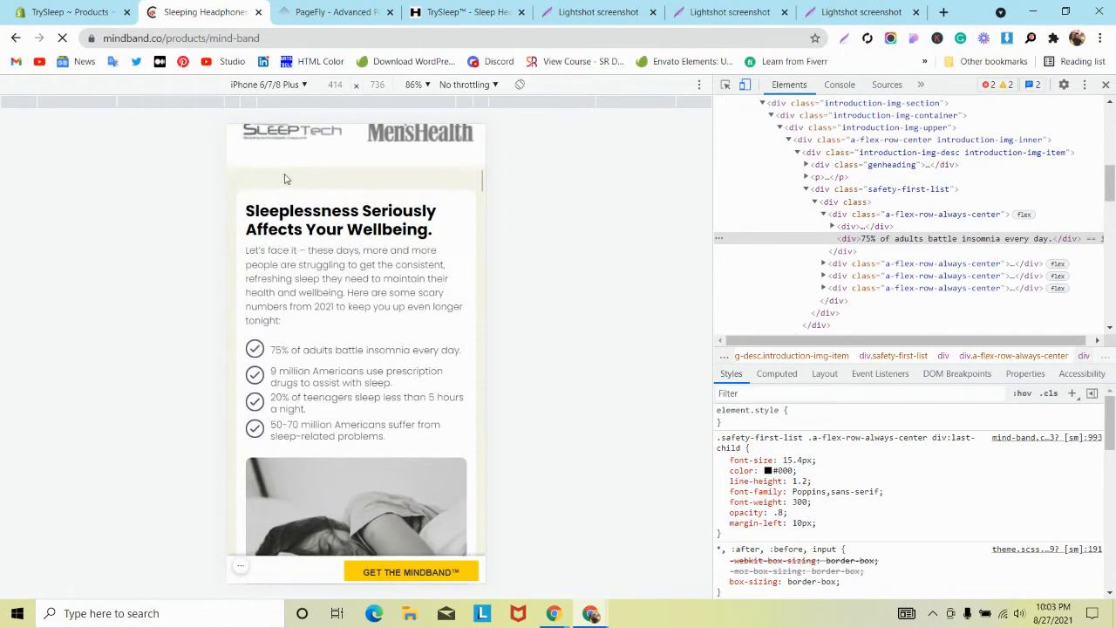
Step: Return to the PageFly editor and set the beige Sleeplessness section's Mobile top and bottom padding to 10 px
{"action": "left_click", "coordinate": [335, 11]}
{"action": "scroll", "coordinate": [511, 270], "scroll_direction": "down", "scroll_amount": 5}
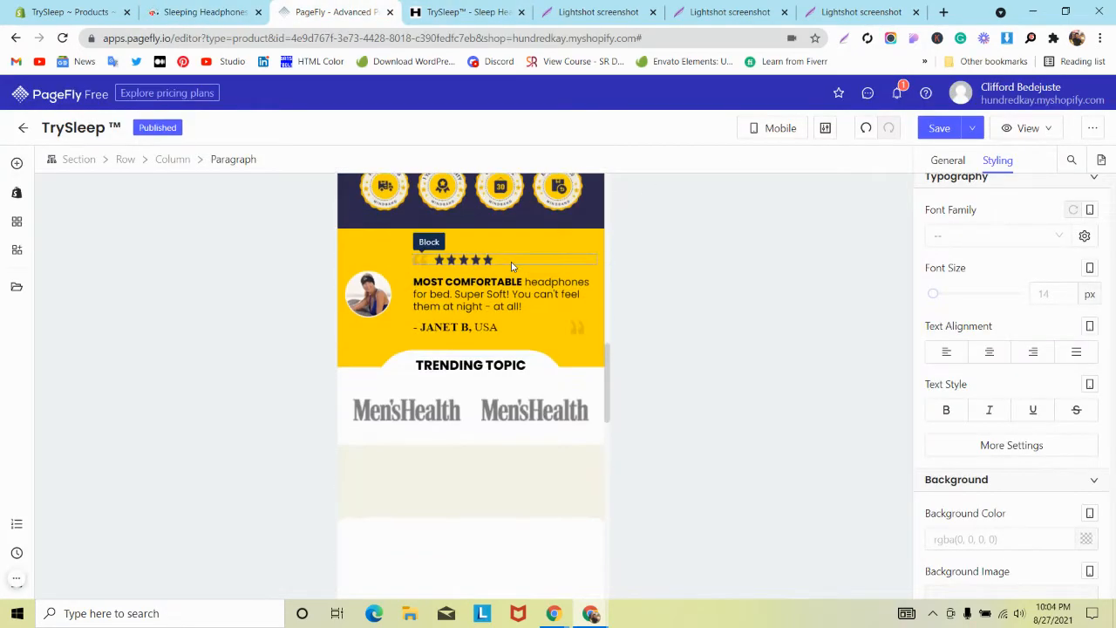
{"action": "left_click", "coordinate": [512, 266]}
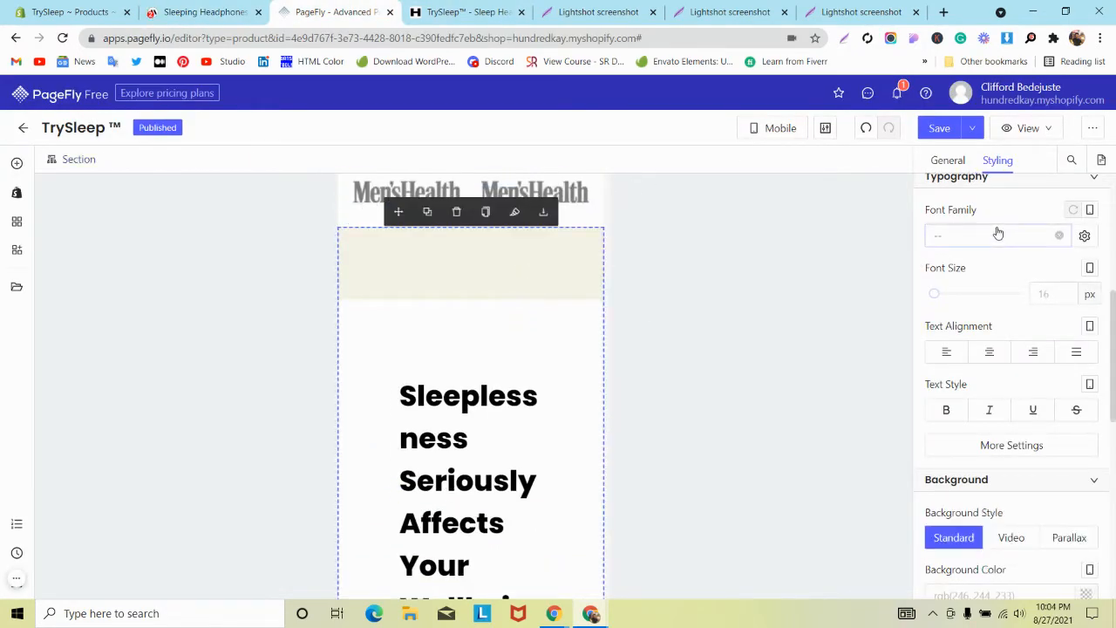
{"action": "scroll", "coordinate": [998, 234], "scroll_direction": "up", "scroll_amount": 4}
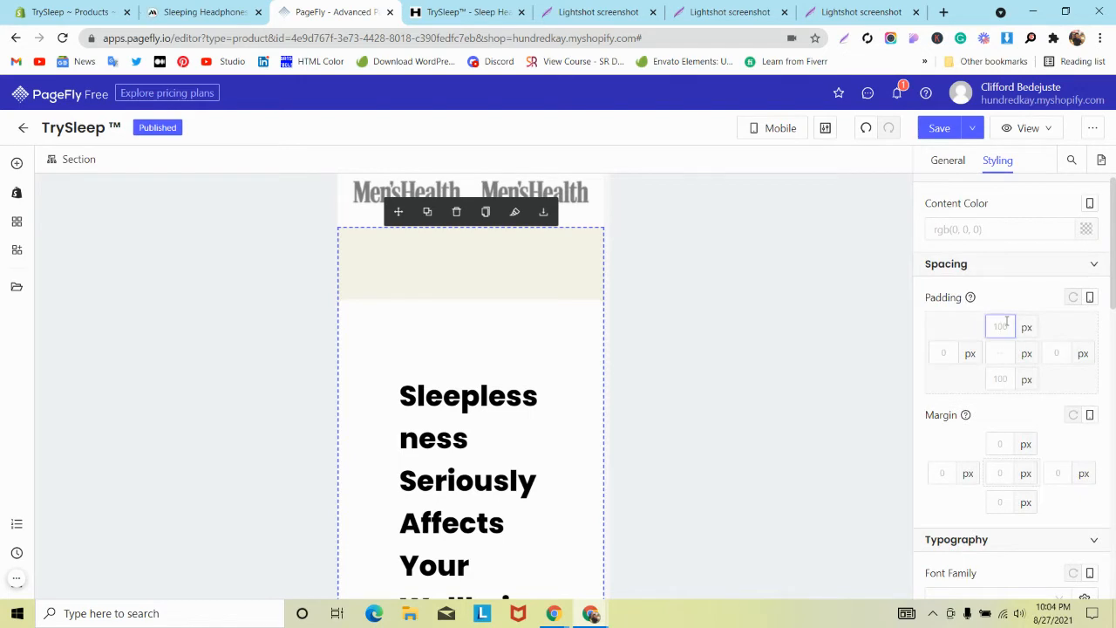
{"action": "left_click", "coordinate": [1006, 323]}
{"action": "type", "text": "10"}
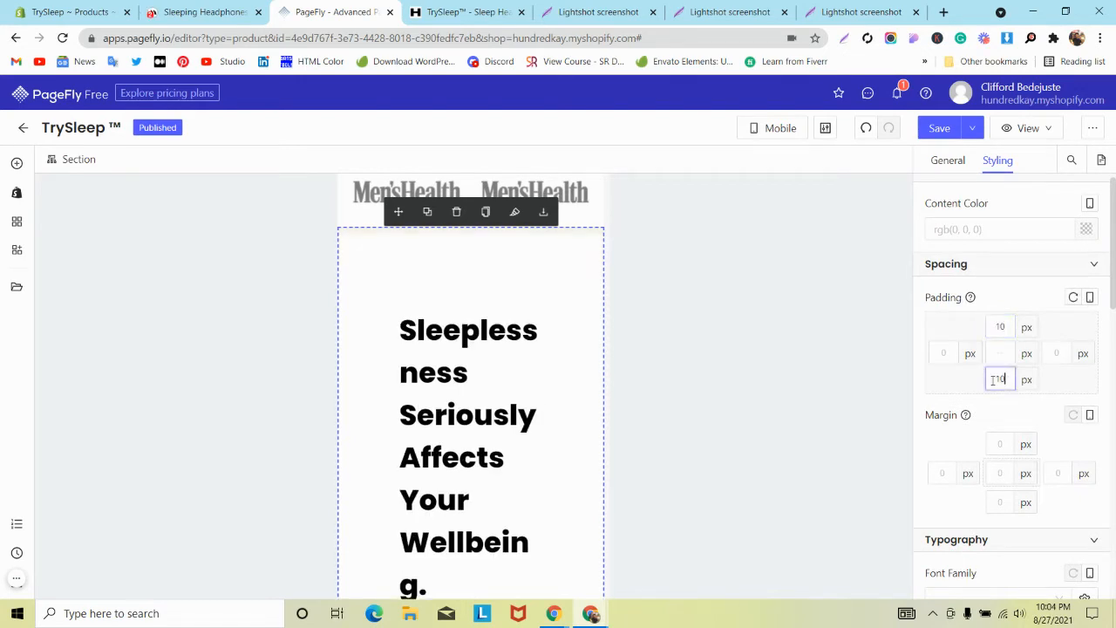
Step: Set the white Sleeplessness row's Mobile padding to 0 px on all sides
{"action": "left_click", "coordinate": [590, 331]}
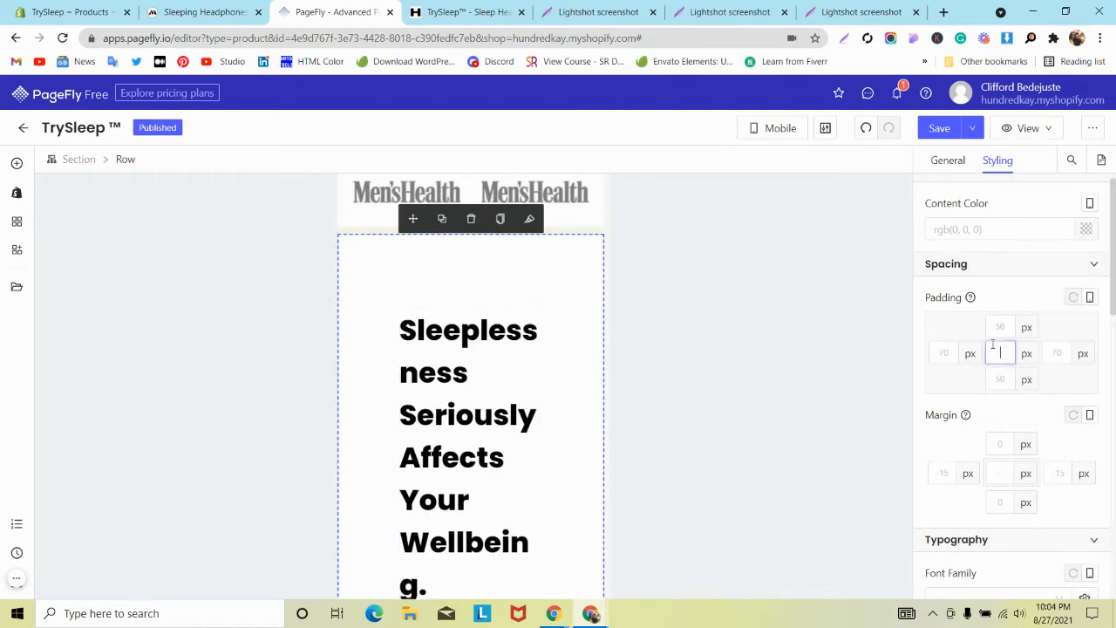
{"action": "type", "text": "0"}
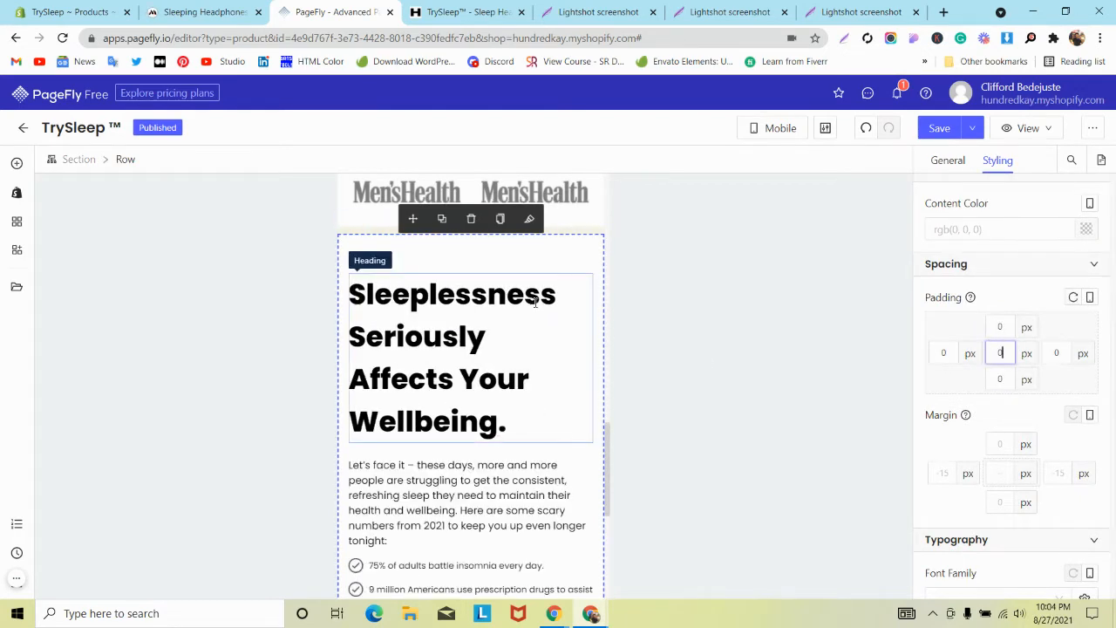
Step: Set the beige Sleeplessness section's Mobile padding to 10 px on the left and 20 px on top
{"action": "left_click", "coordinate": [600, 234]}
{"action": "type", "text": "10"}
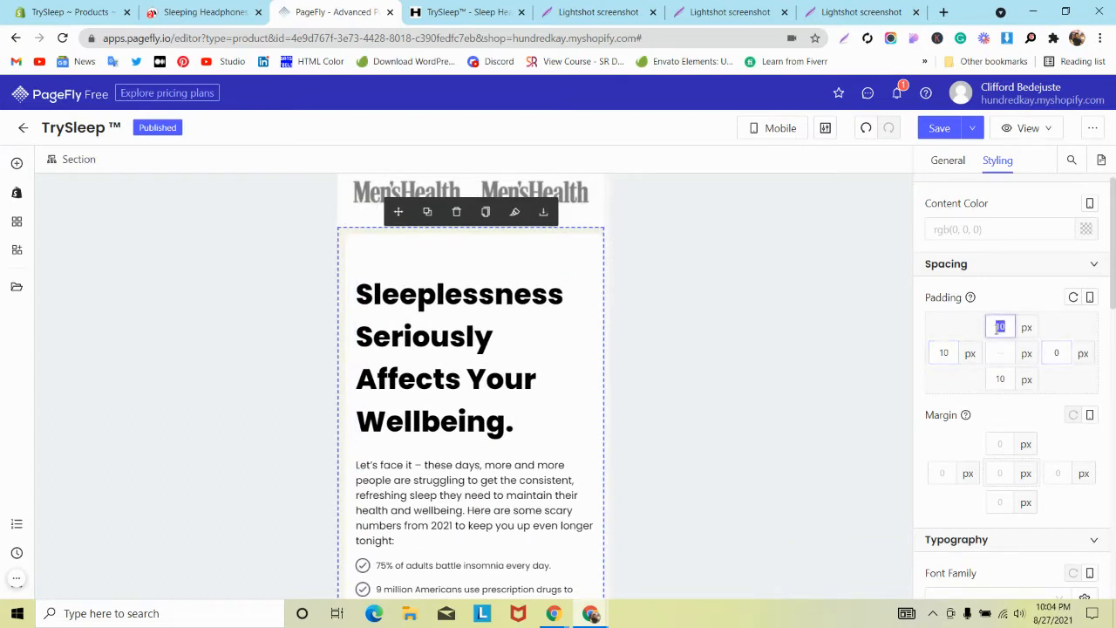
{"action": "type", "text": "20"}
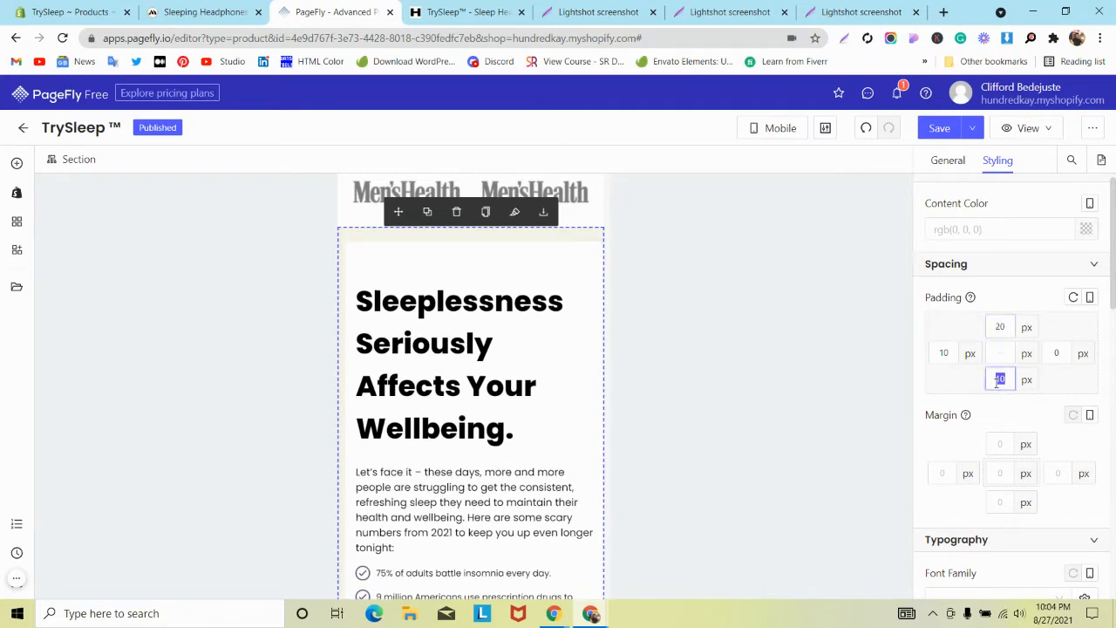
Step: Select the Sleeplessness heading in PageFly, and inspect the matching mindband.co heading's mobile font size and margins
{"action": "left_click", "coordinate": [410, 341]}
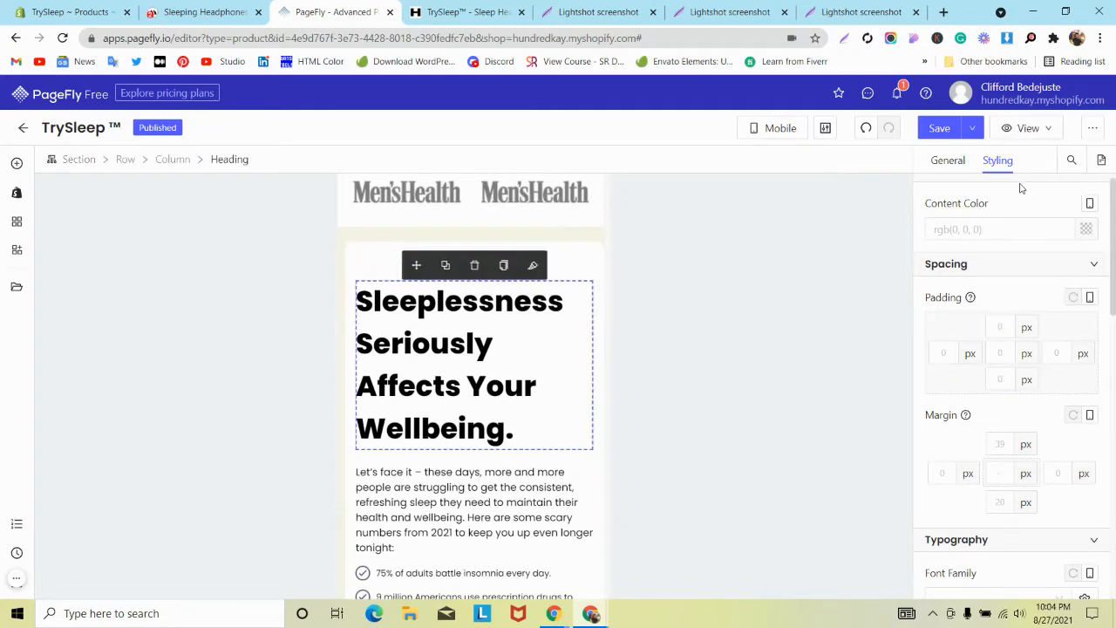
{"action": "left_click", "coordinate": [200, 11]}
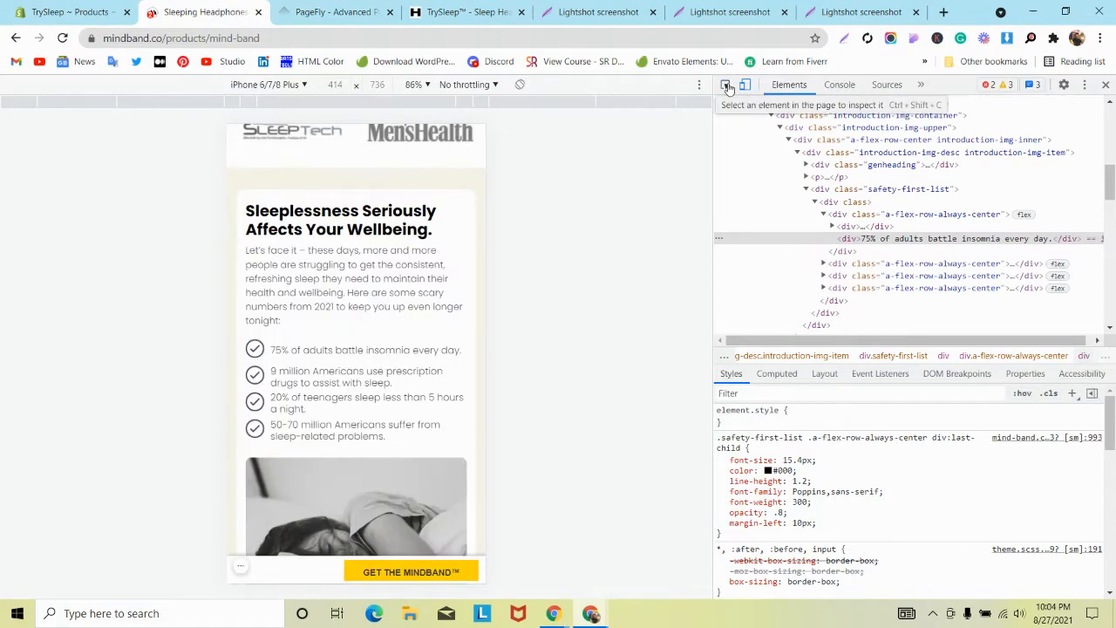
{"action": "left_click", "coordinate": [725, 85]}
{"action": "left_click", "coordinate": [361, 218]}
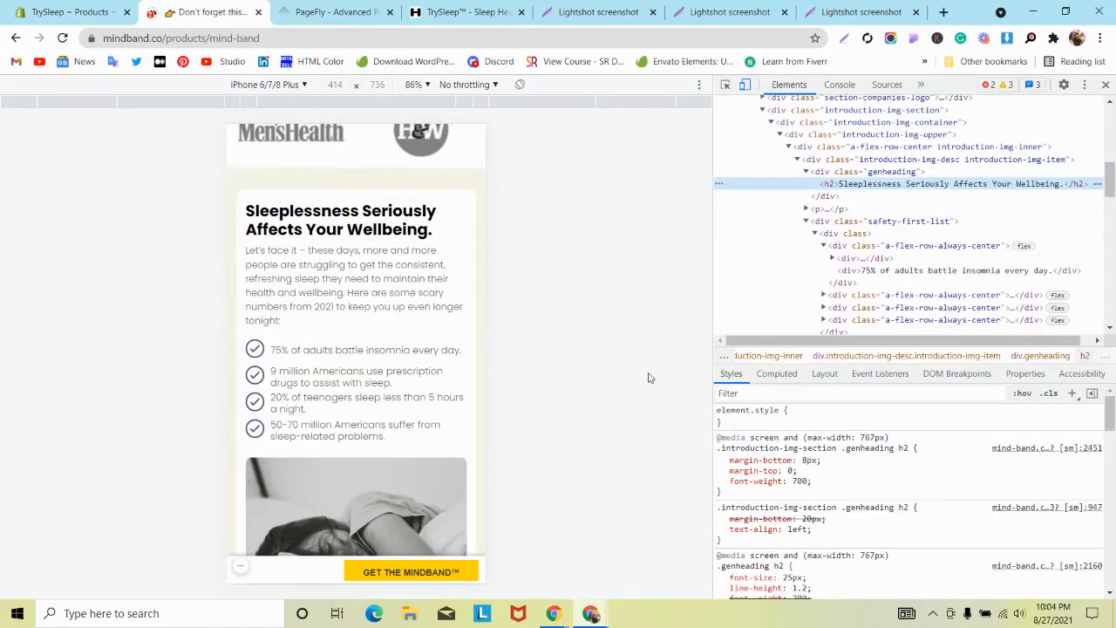
{"action": "left_click", "coordinate": [725, 84]}
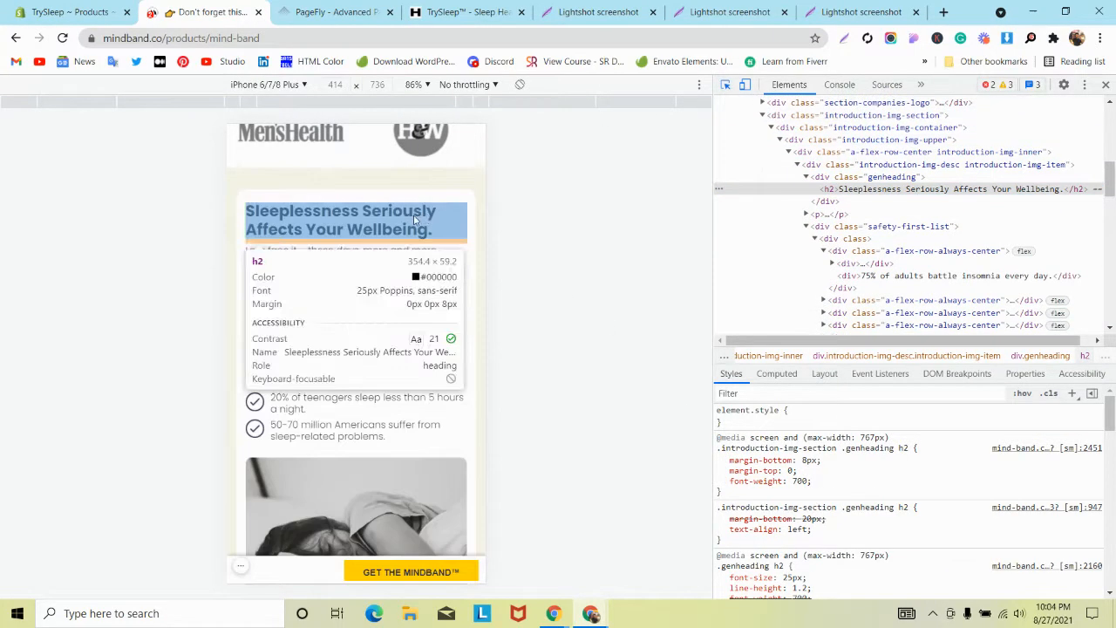
{"action": "left_click", "coordinate": [414, 213]}
{"action": "scroll", "coordinate": [861, 458], "scroll_direction": "down", "scroll_amount": 2}
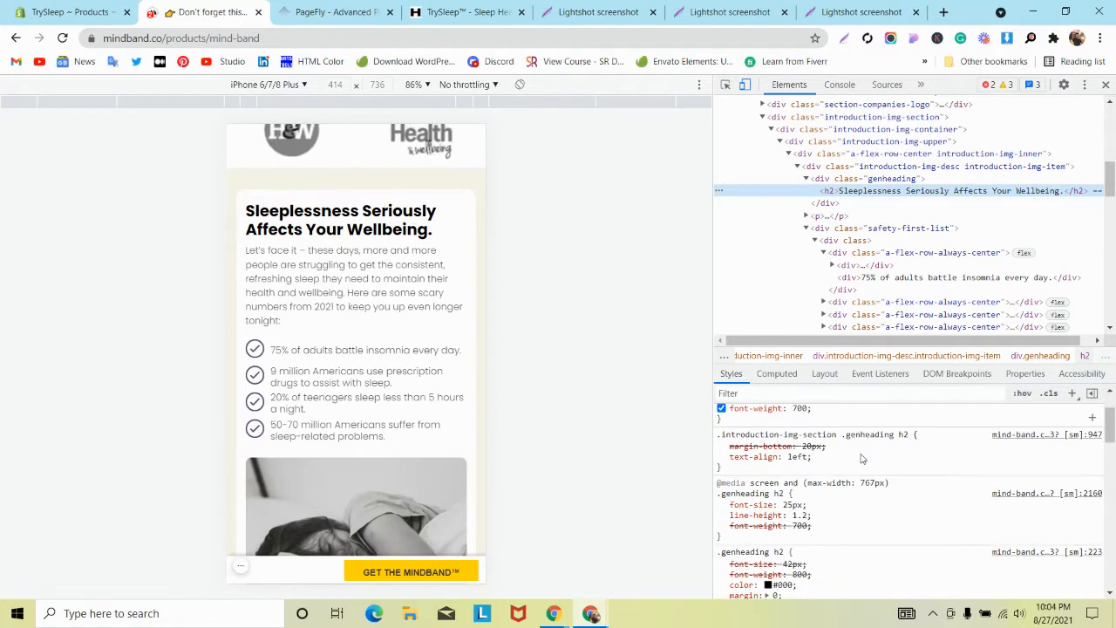
Step: Back in PageFly, set the Sleeplessness heading's Mobile font size to 25 px
{"action": "left_click", "coordinate": [391, 12]}
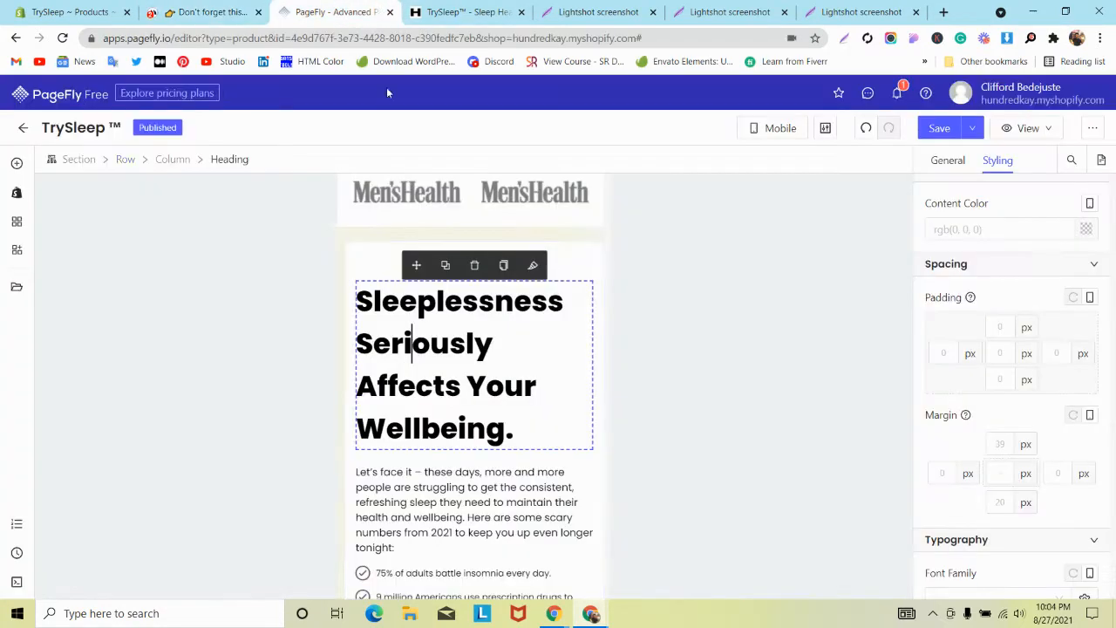
{"action": "scroll", "coordinate": [1003, 401], "scroll_direction": "down", "scroll_amount": 3}
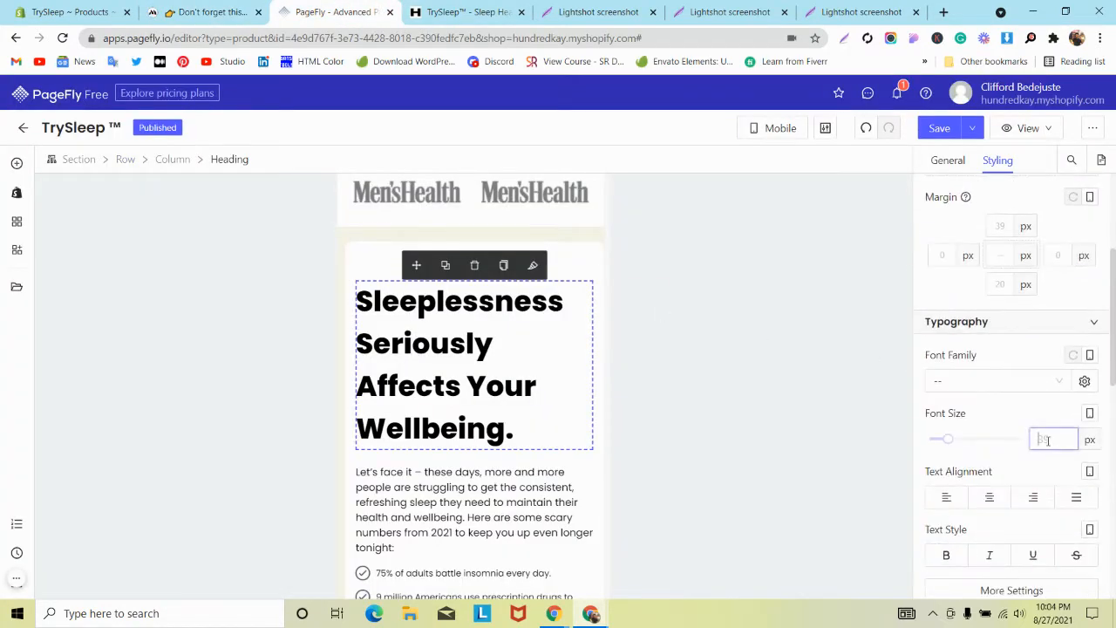
{"action": "left_click", "coordinate": [1048, 440]}
{"action": "type", "text": "25"}
{"action": "scroll", "coordinate": [388, 305], "scroll_direction": "down", "scroll_amount": 3}
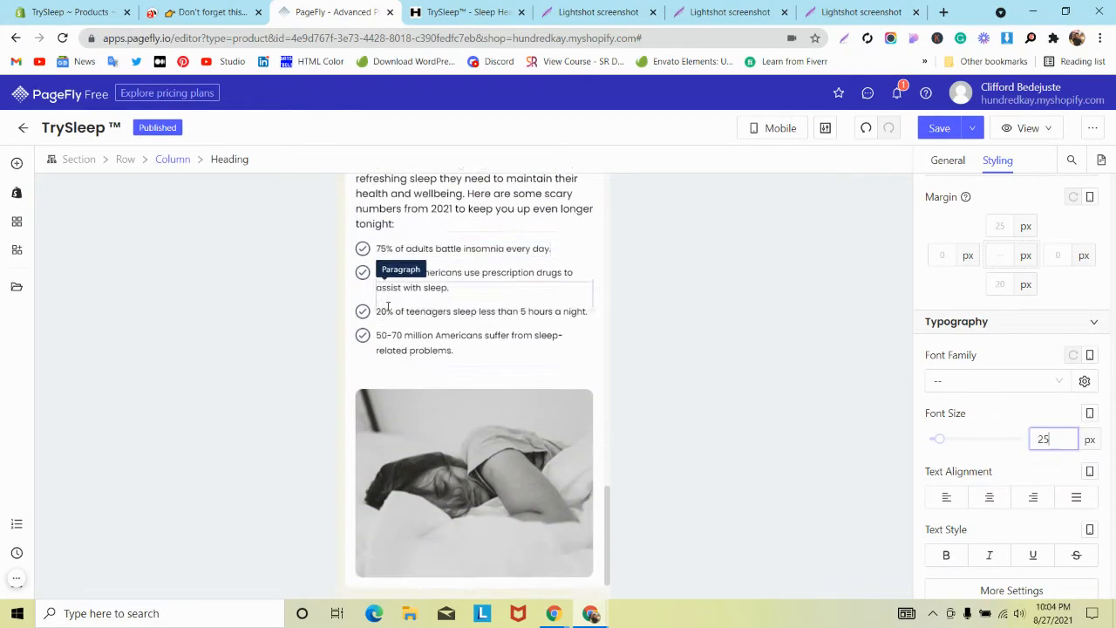
Step: Try different Mobile column spacings on the Sleeplessness row and return the value to 30 px
{"action": "scroll", "coordinate": [388, 305], "scroll_direction": "up", "scroll_amount": 2}
{"action": "scroll", "coordinate": [388, 323], "scroll_direction": "down", "scroll_amount": 3}
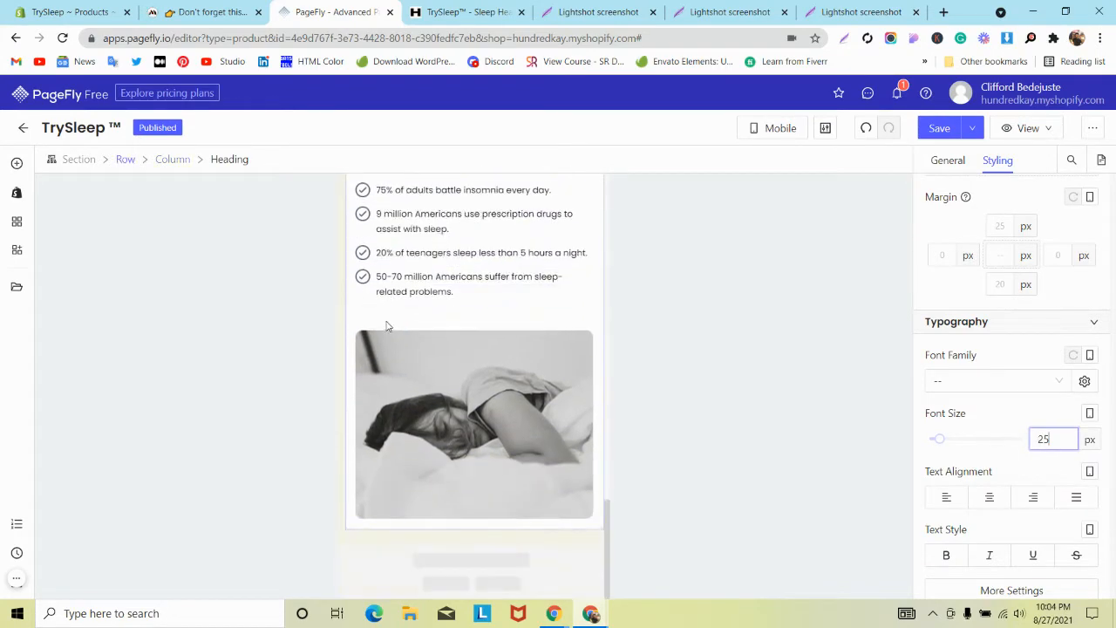
{"action": "left_click", "coordinate": [382, 324]}
{"action": "left_click", "coordinate": [948, 160]}
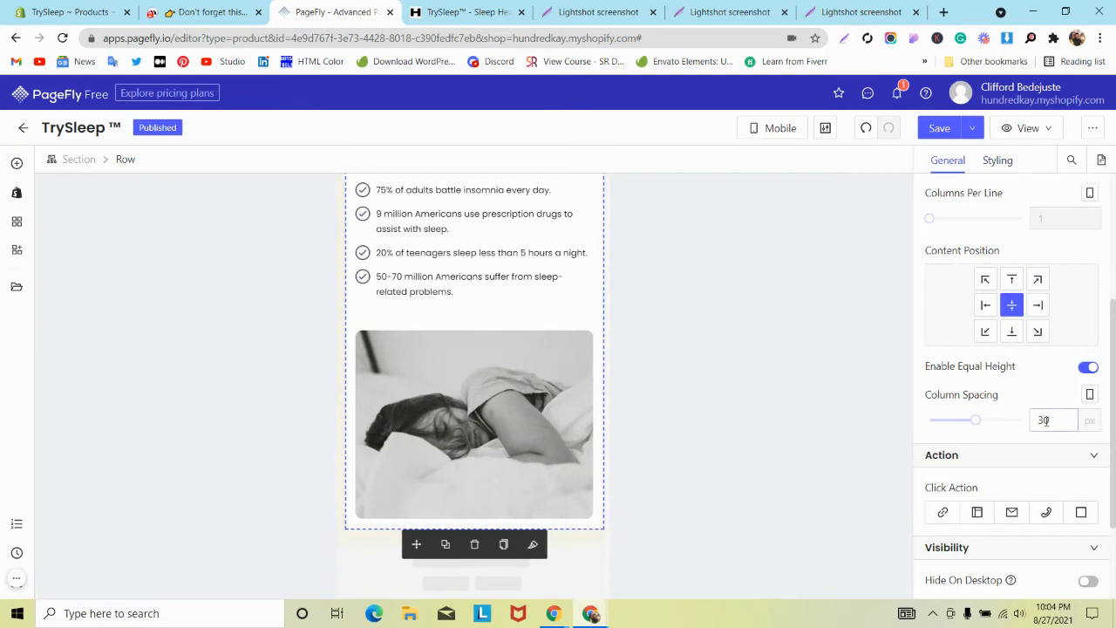
{"action": "key", "text": "BackSpace"}
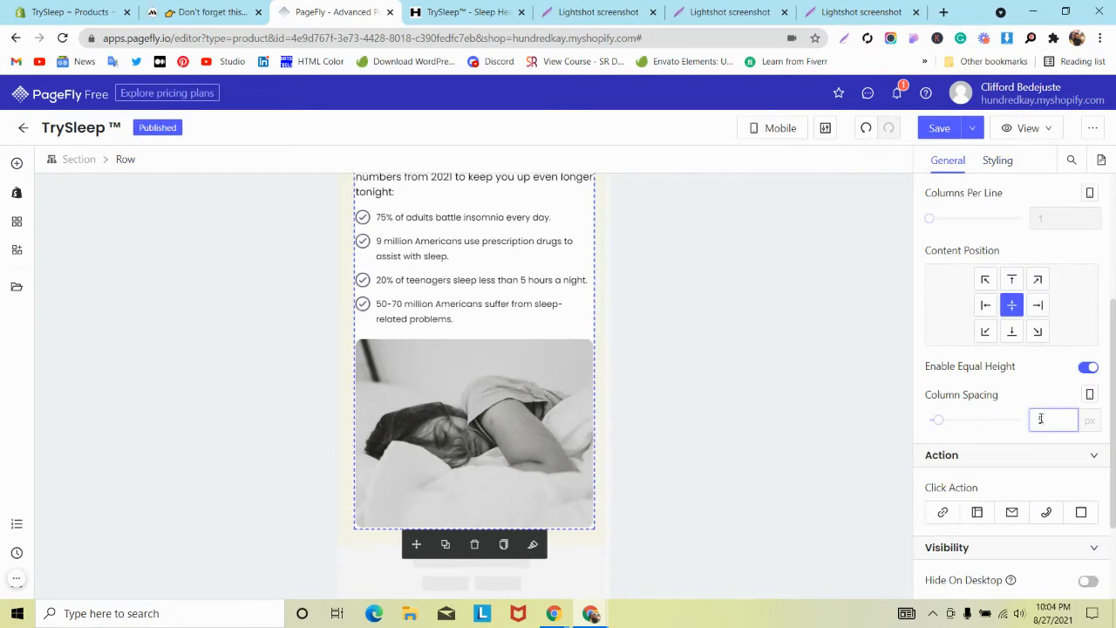
{"action": "type", "text": "530"}
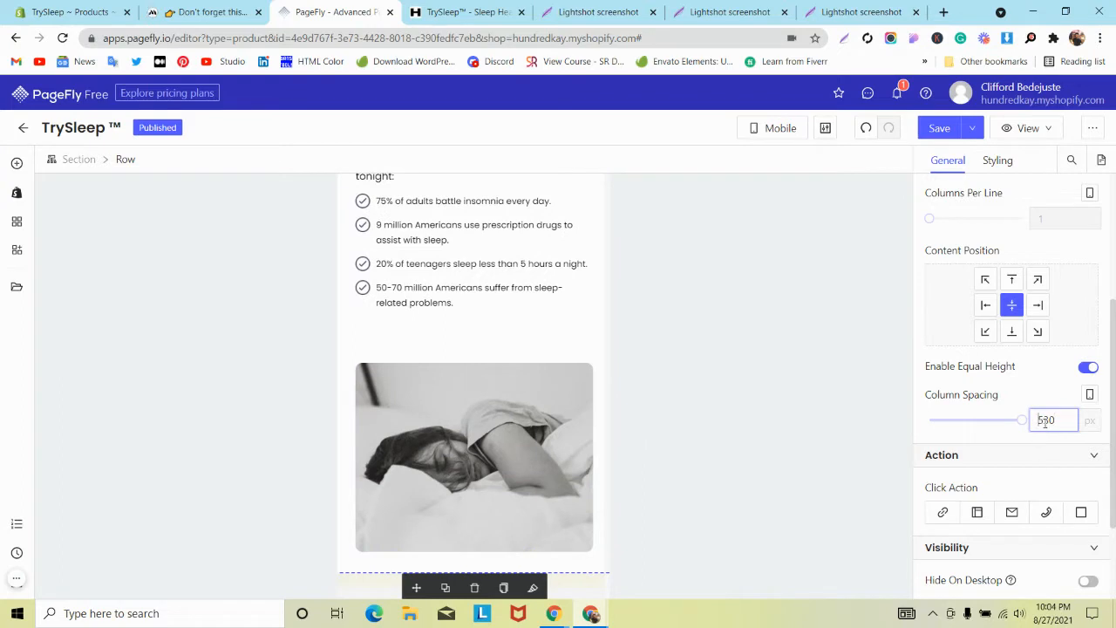
{"action": "key", "text": "BackSpace"}
{"action": "scroll", "coordinate": [513, 307], "scroll_direction": "up", "scroll_amount": 3}
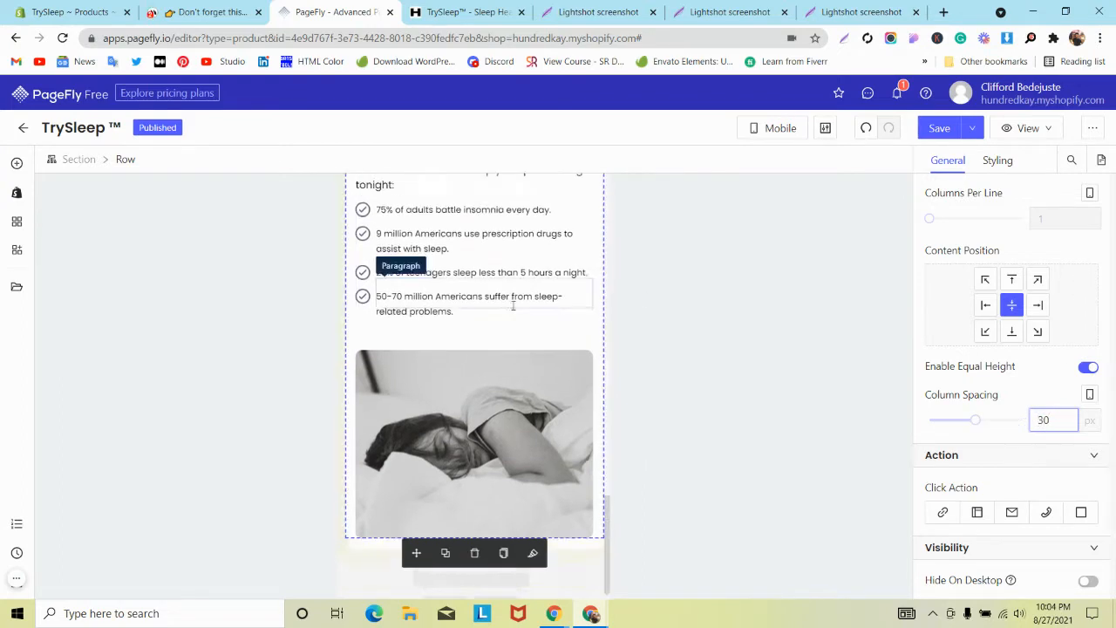
{"action": "scroll", "coordinate": [513, 307], "scroll_direction": "down", "scroll_amount": 1}
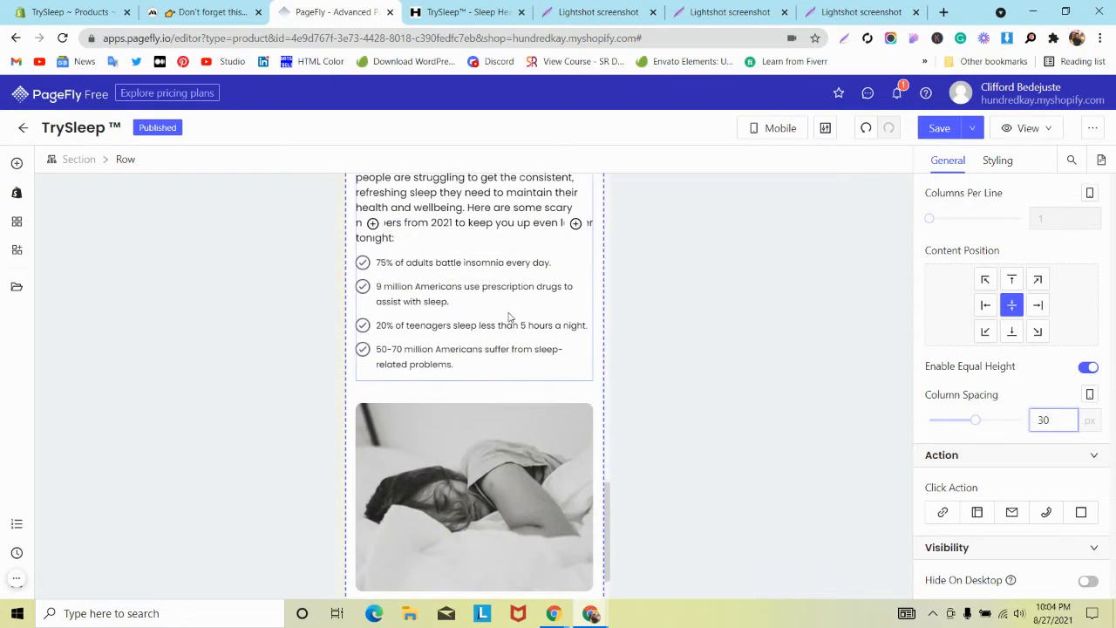
{"action": "scroll", "coordinate": [509, 317], "scroll_direction": "up", "scroll_amount": 2}
{"action": "scroll", "coordinate": [509, 318], "scroll_direction": "down", "scroll_amount": 3}
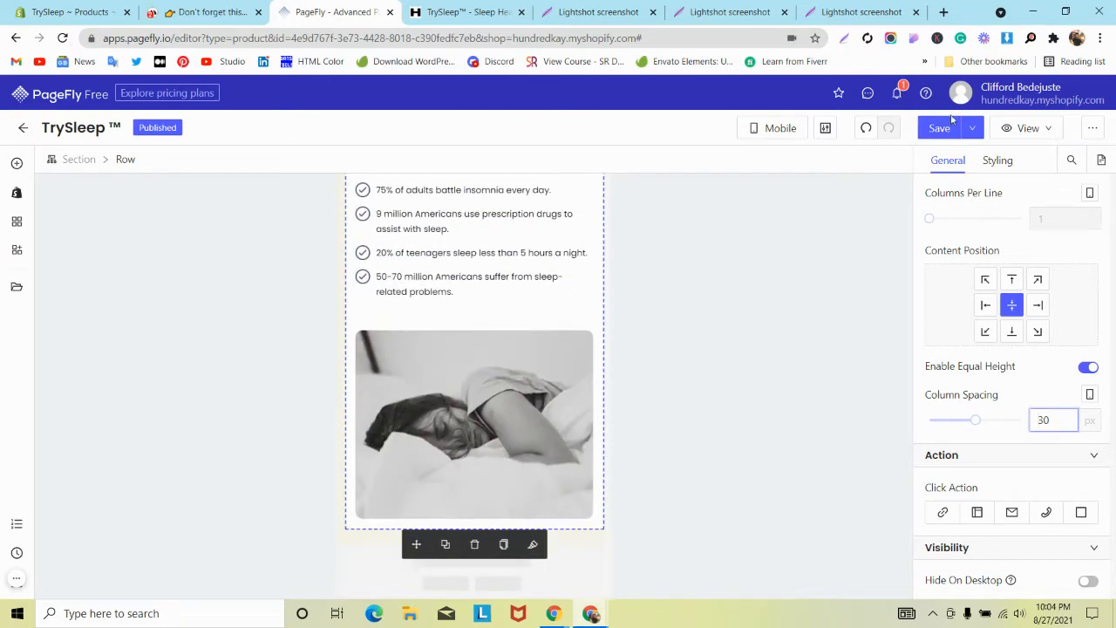
Step: Save the page and review the desktop layout of mindband.co's Well-Rested and Sleep-Deprived comparison block
{"action": "left_click", "coordinate": [947, 126]}
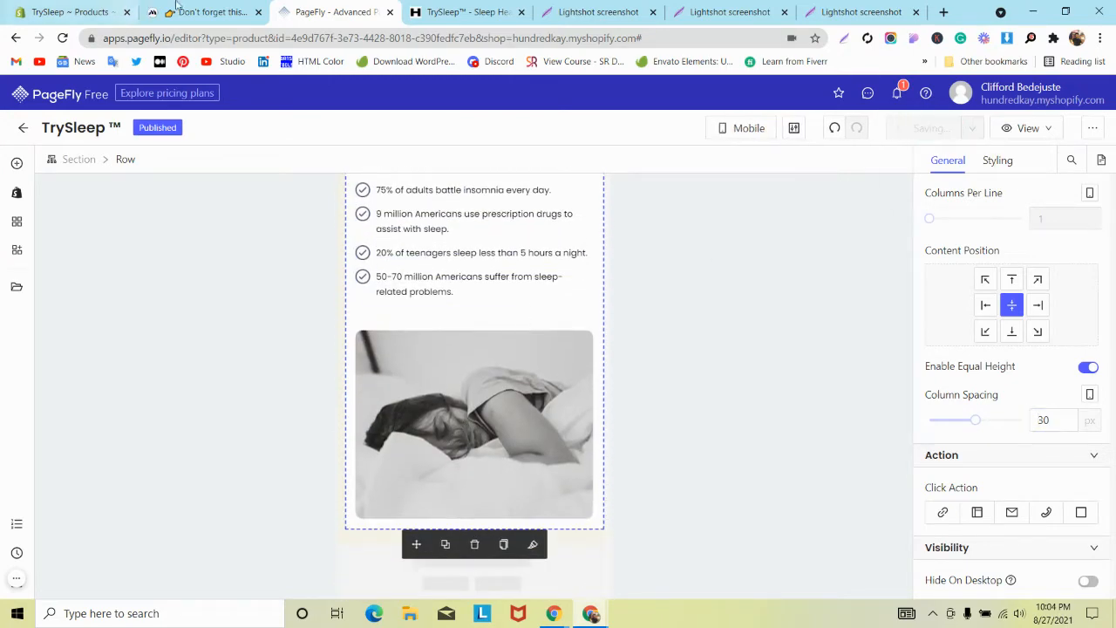
{"action": "left_click", "coordinate": [177, 7]}
{"action": "scroll", "coordinate": [316, 241], "scroll_direction": "down", "scroll_amount": 10}
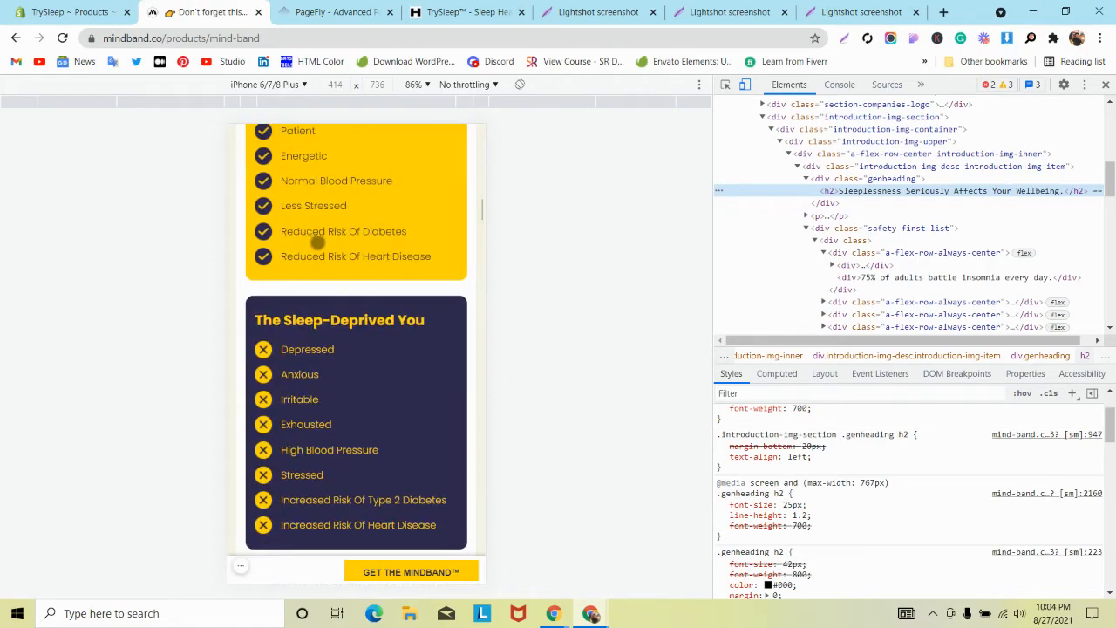
{"action": "left_click", "coordinate": [1106, 87]}
{"action": "scroll", "coordinate": [325, 286], "scroll_direction": "down", "scroll_amount": 5}
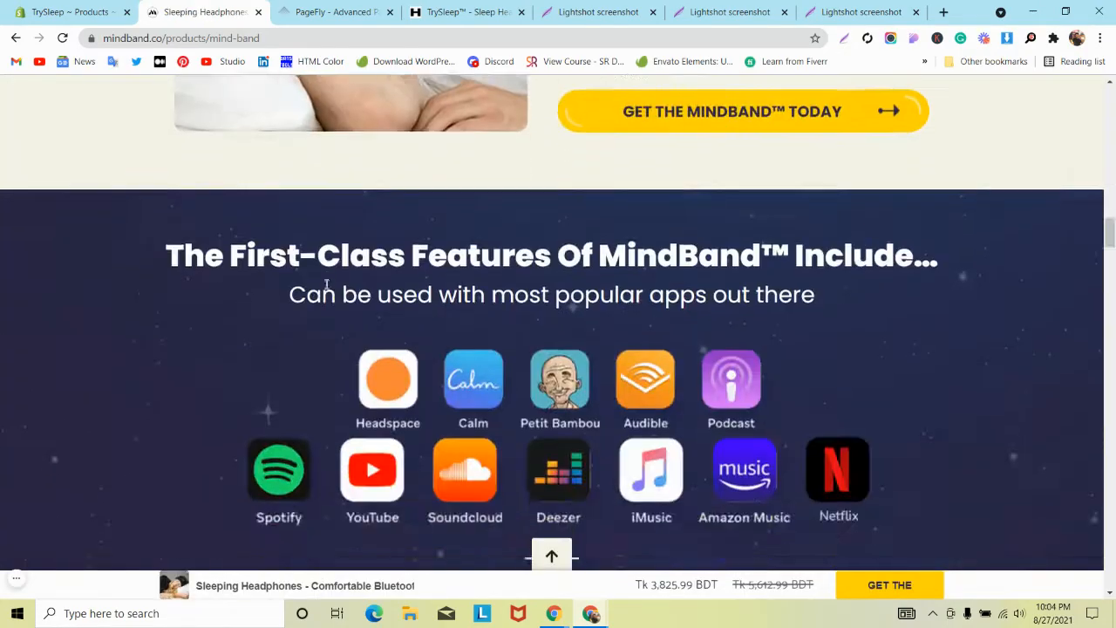
{"action": "scroll", "coordinate": [326, 287], "scroll_direction": "up", "scroll_amount": 13}
{"action": "scroll", "coordinate": [330, 291], "scroll_direction": "down", "scroll_amount": 3}
{"action": "scroll", "coordinate": [323, 287], "scroll_direction": "up", "scroll_amount": 1}
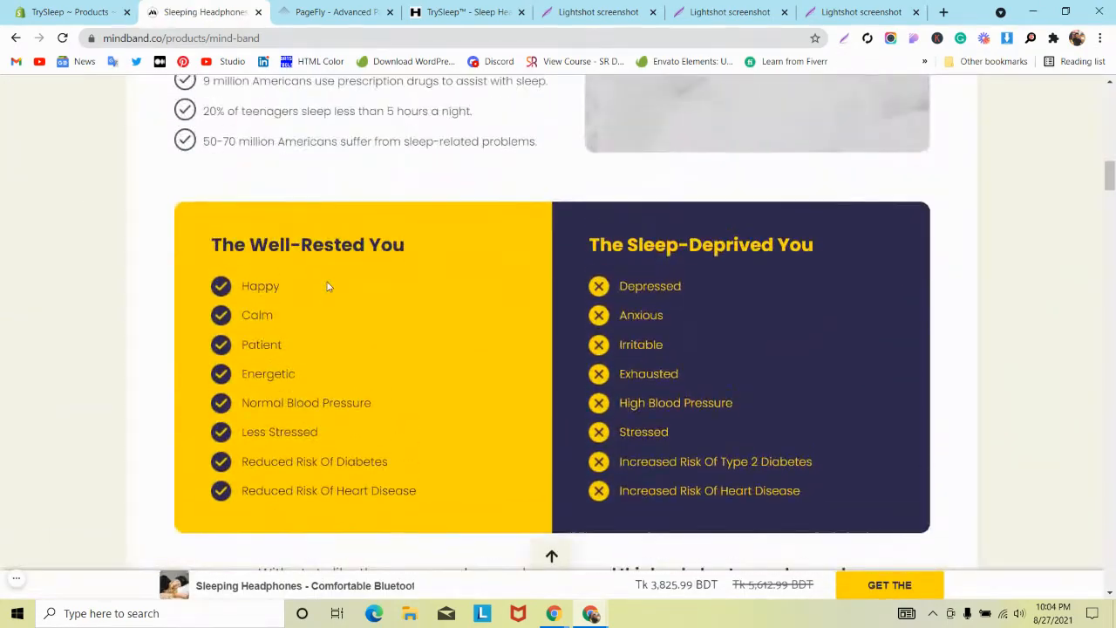
{"action": "scroll", "coordinate": [327, 286], "scroll_direction": "down", "scroll_amount": 2}
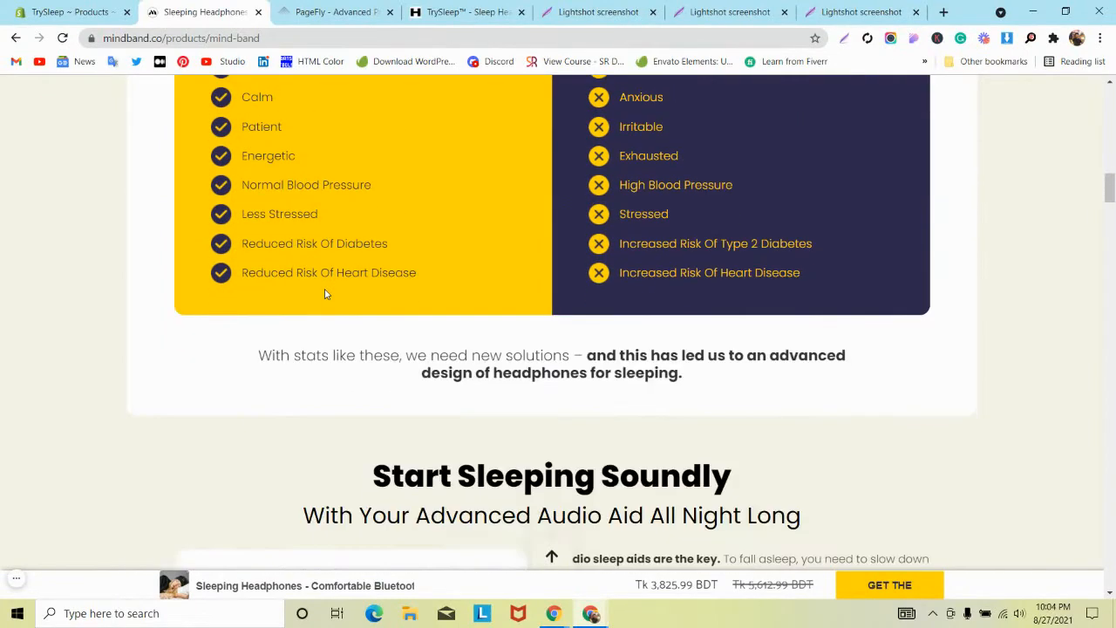
{"action": "scroll", "coordinate": [324, 294], "scroll_direction": "up", "scroll_amount": 2}
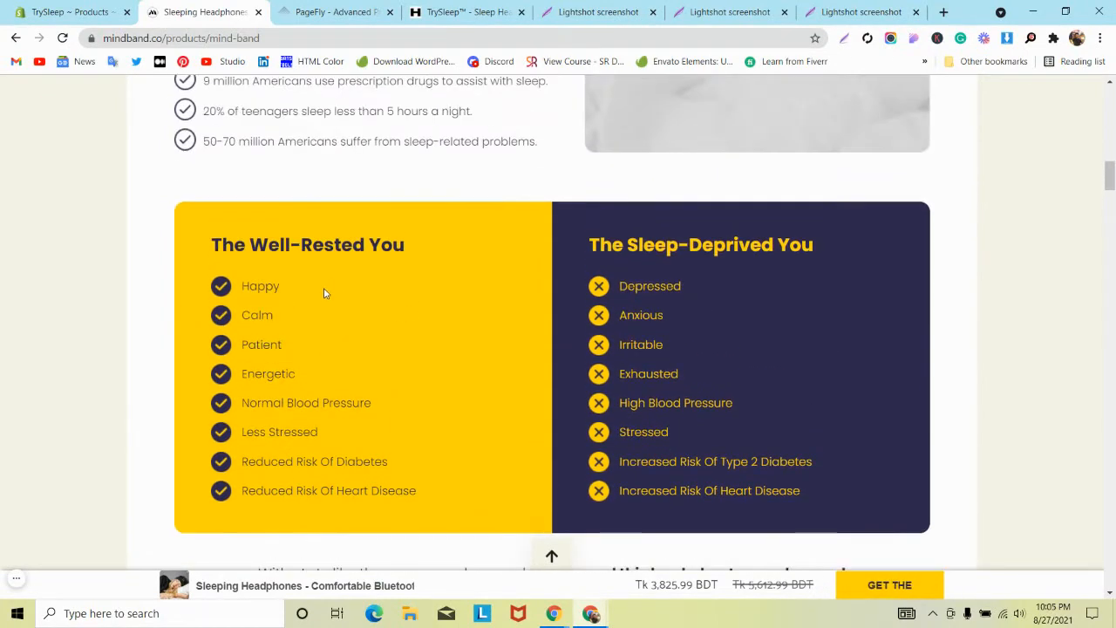
{"action": "scroll", "coordinate": [324, 293], "scroll_direction": "down", "scroll_amount": 1}
{"action": "scroll", "coordinate": [320, 304], "scroll_direction": "down", "scroll_amount": 1}
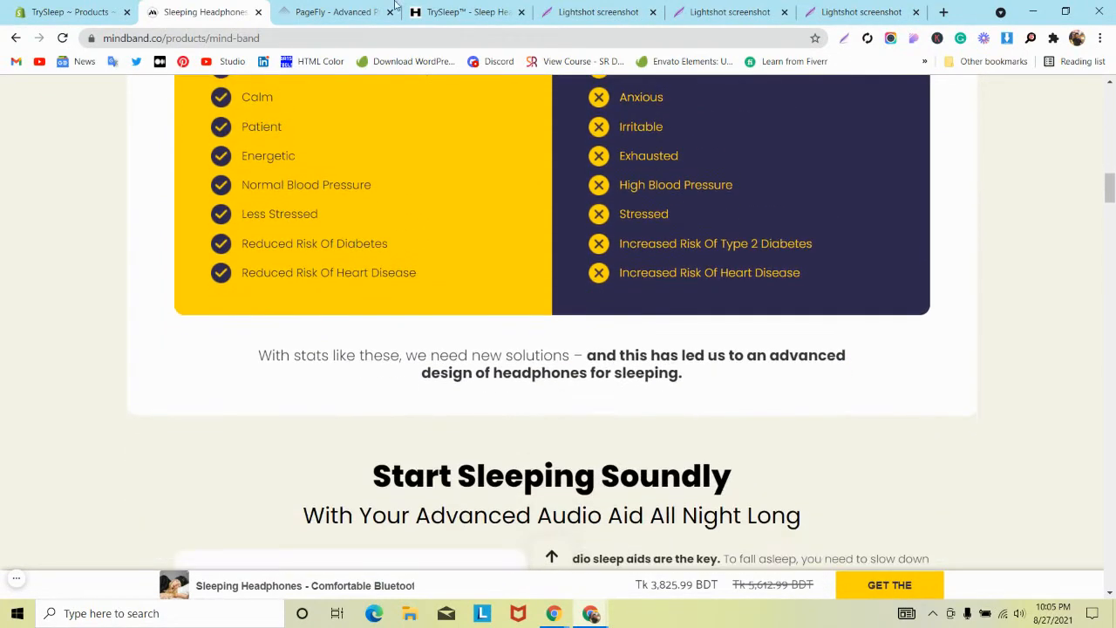
Step: Return to PageFly, switch the editor to the All Devices view and close the three Lightshot screenshot pages
{"action": "key", "text": "ctrl+Tab"}
{"action": "left_click", "coordinate": [768, 127]}
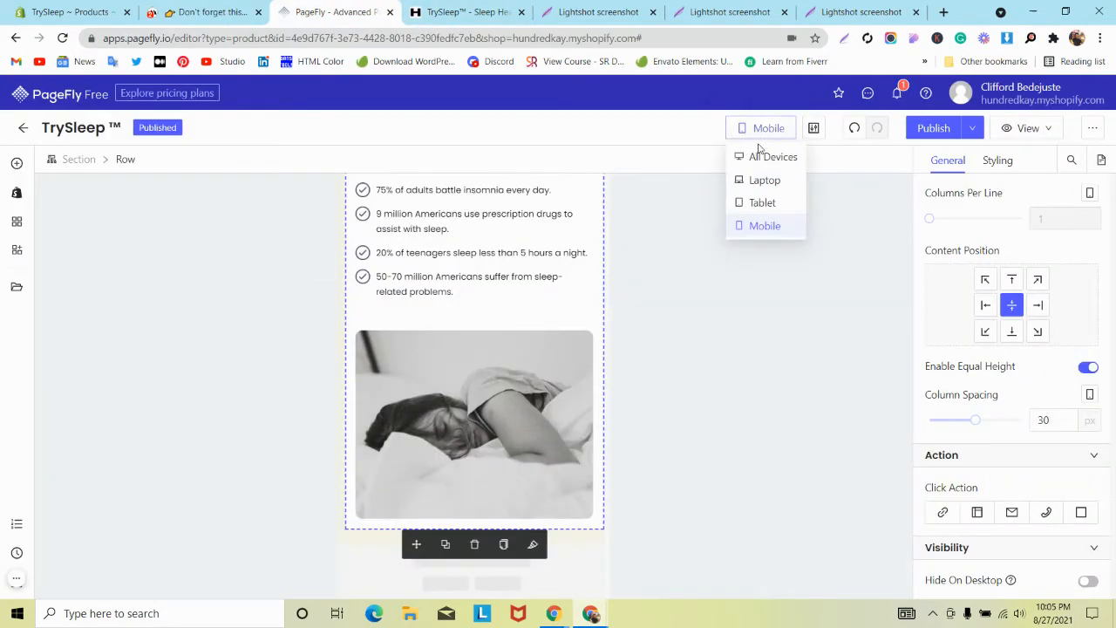
{"action": "left_click", "coordinate": [750, 154]}
{"action": "left_click", "coordinate": [652, 12]}
{"action": "left_click", "coordinate": [652, 12]}
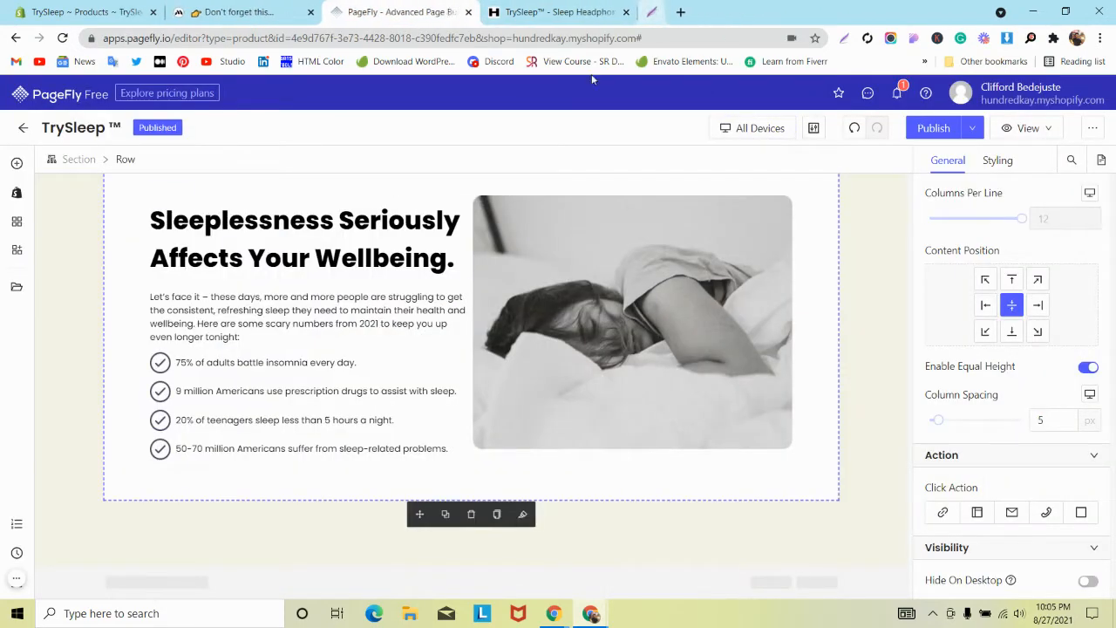
{"action": "left_click", "coordinate": [652, 13]}
{"action": "scroll", "coordinate": [163, 343], "scroll_direction": "up", "scroll_amount": 2}
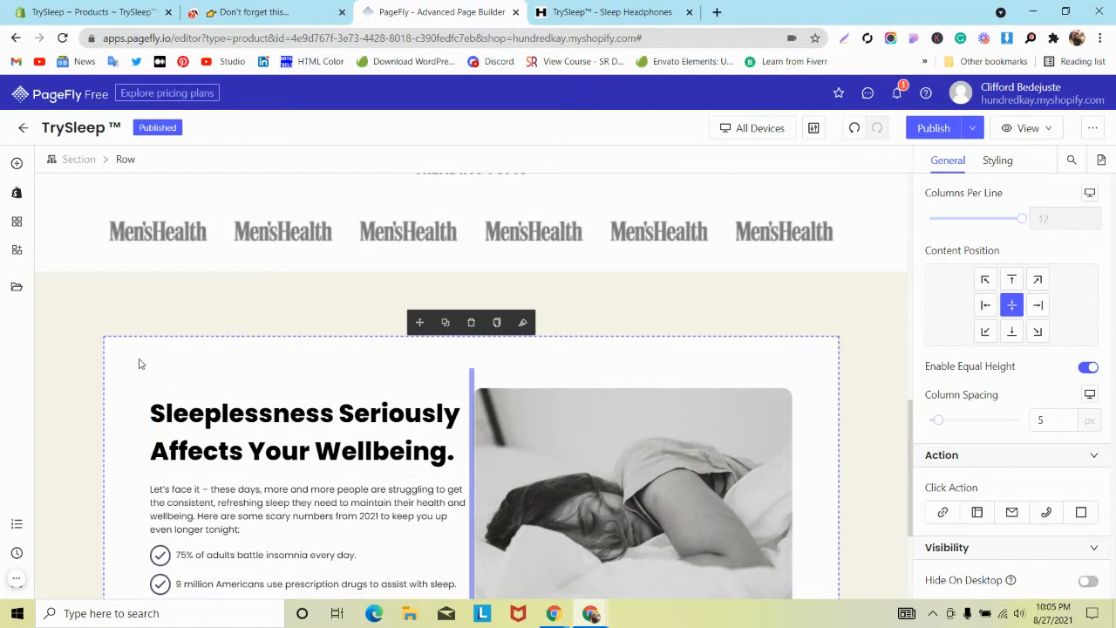
{"action": "scroll", "coordinate": [143, 365], "scroll_direction": "down", "scroll_amount": 2}
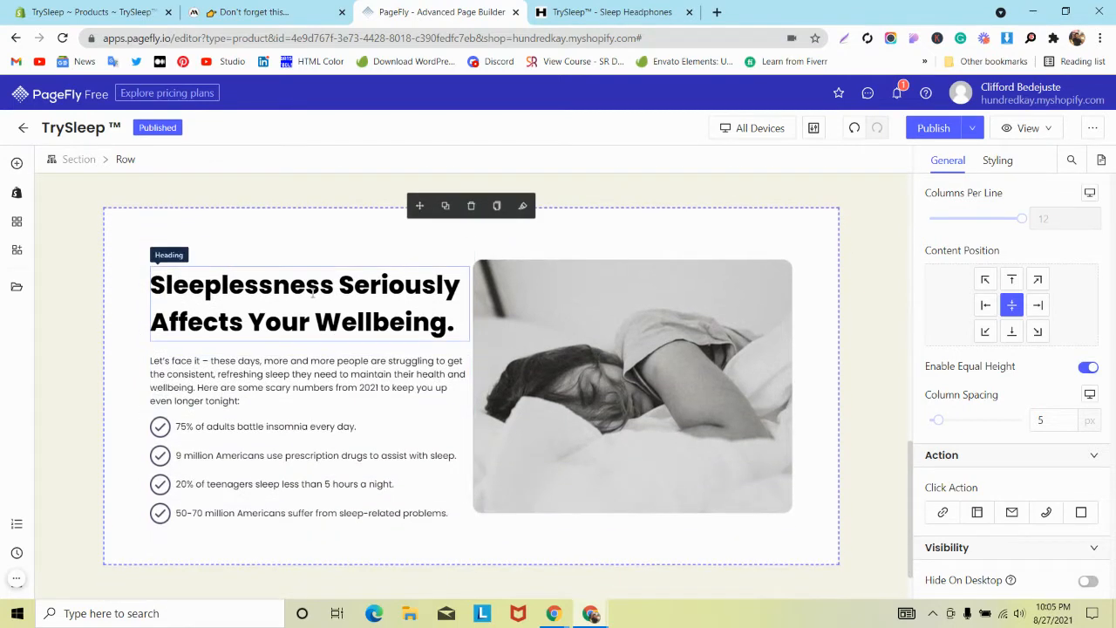
Step: Insert a two-column 1/2 + 1/2 layout row directly below the white Sleeplessness row
{"action": "left_click", "coordinate": [17, 163]}
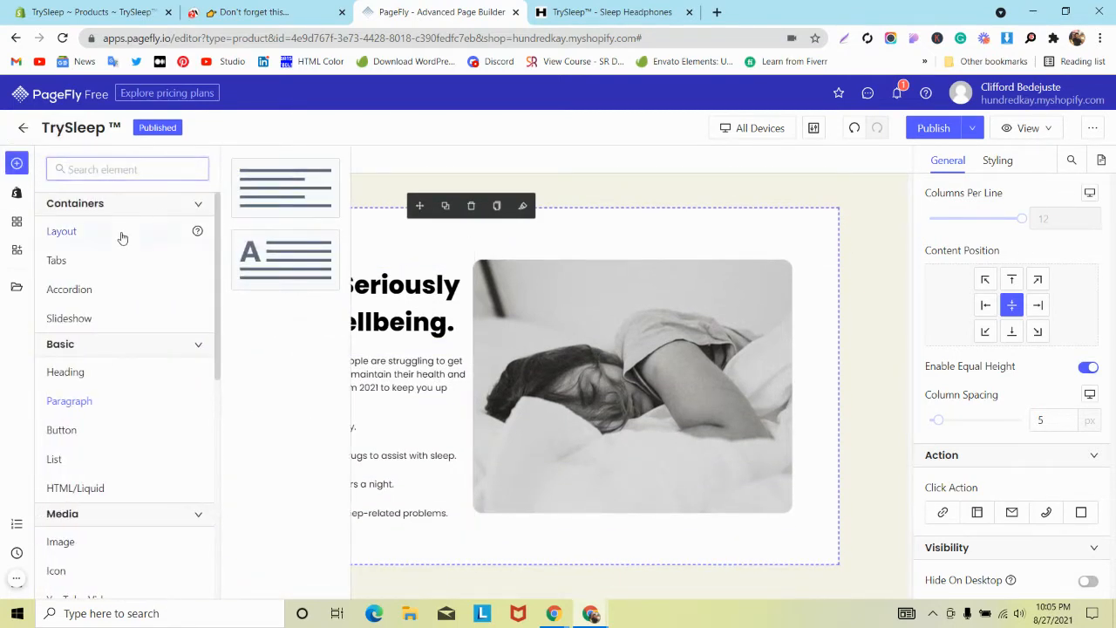
{"action": "mouse_move", "coordinate": [122, 238]}
{"action": "left_click_drag", "start_coordinate": [279, 266], "coordinate": [324, 576]}
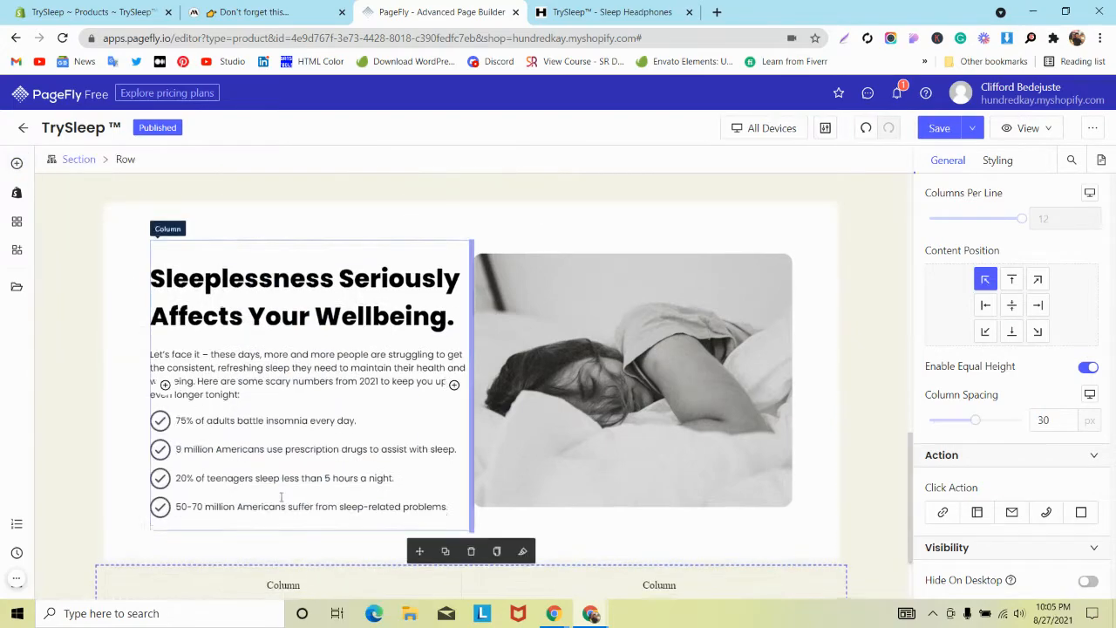
{"action": "scroll", "coordinate": [282, 498], "scroll_direction": "down", "scroll_amount": 1}
Step: Check mindband.co's comparison block and set the new two-column row's column spacing to 0 px
{"action": "left_click", "coordinate": [240, 12]}
{"action": "scroll", "coordinate": [277, 223], "scroll_direction": "down", "scroll_amount": 1}
{"action": "scroll", "coordinate": [280, 230], "scroll_direction": "up", "scroll_amount": 5}
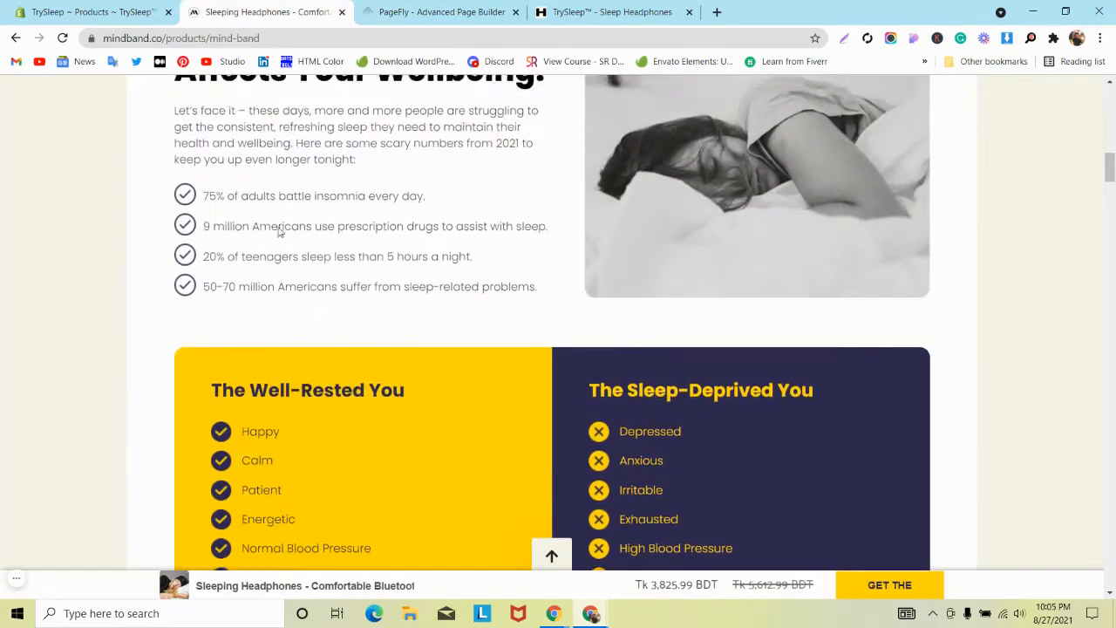
{"action": "scroll", "coordinate": [279, 231], "scroll_direction": "down", "scroll_amount": 3}
{"action": "left_click", "coordinate": [436, 10]}
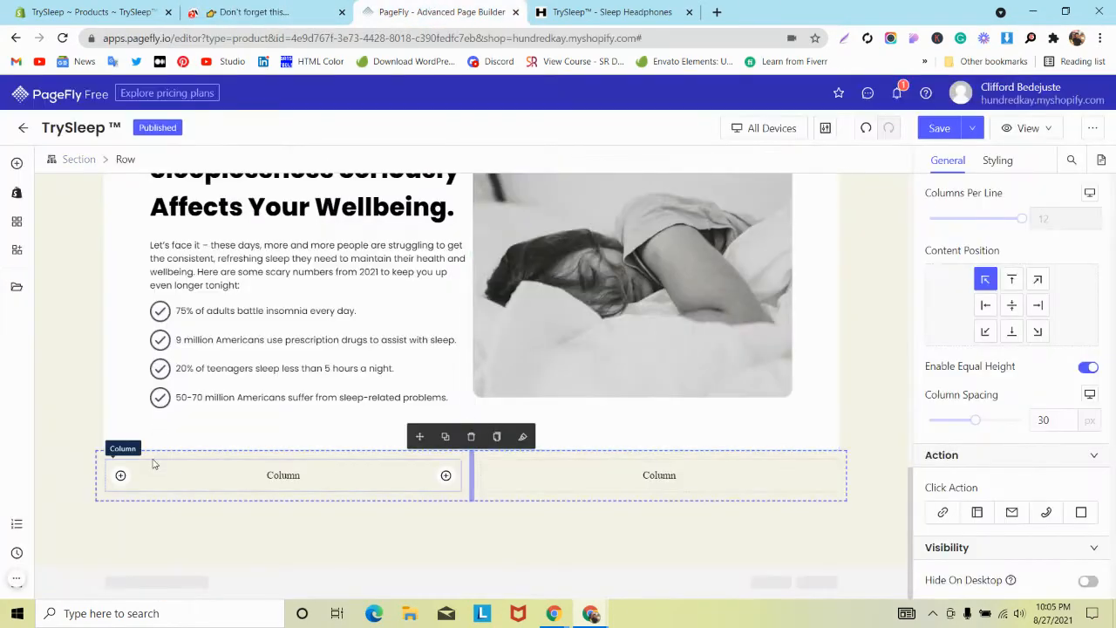
{"action": "scroll", "coordinate": [1044, 312], "scroll_direction": "down", "scroll_amount": 3}
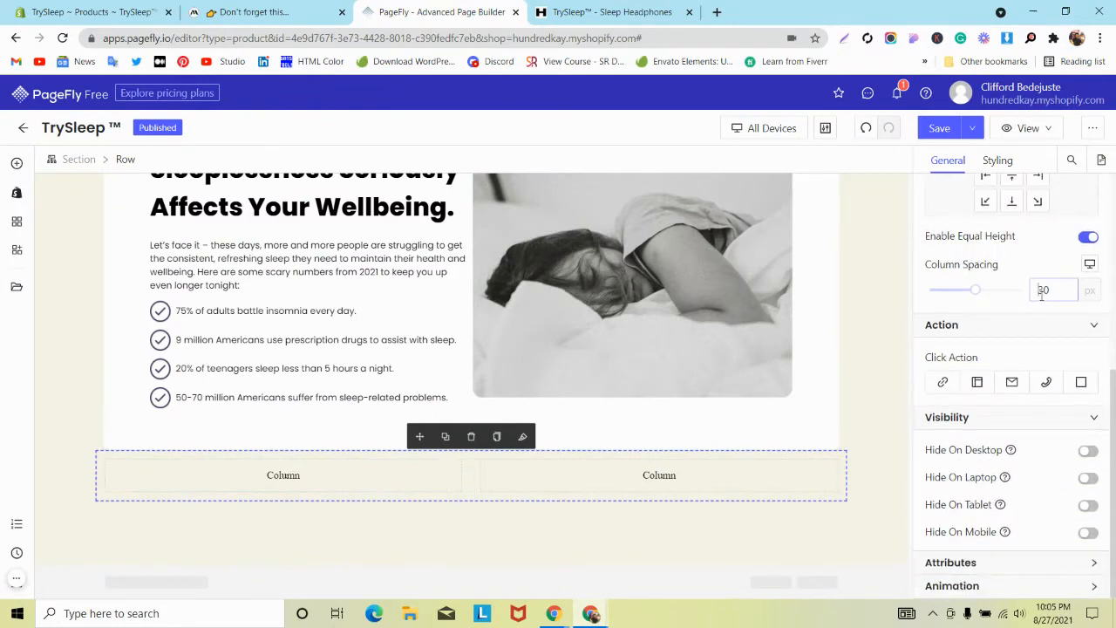
{"action": "type", "text": "0"}
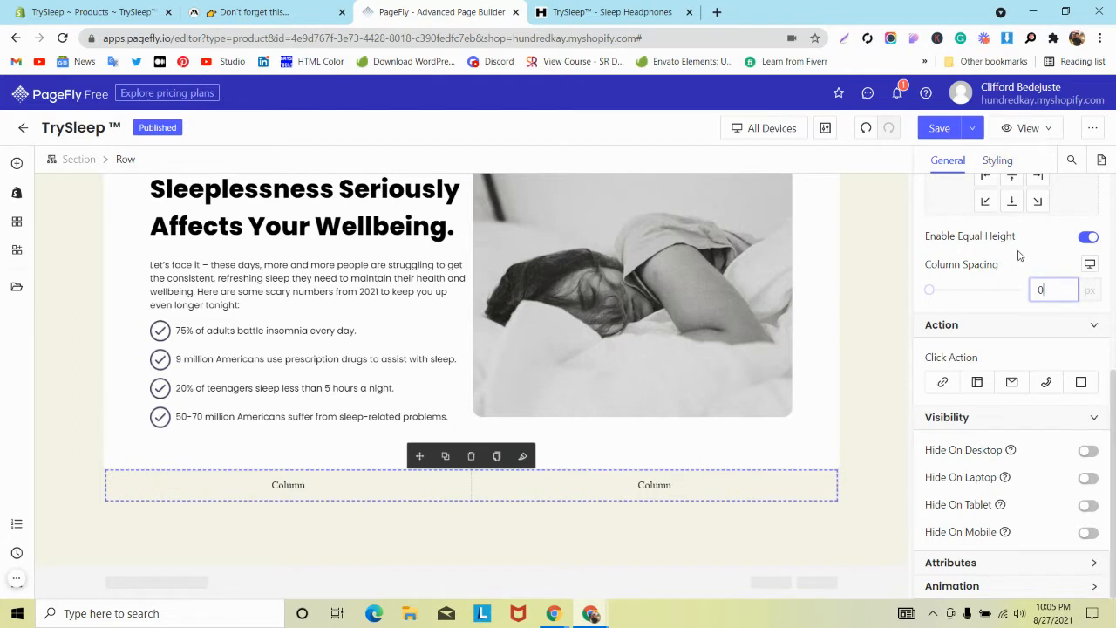
Step: Give the new two-column row a top margin of 50 px
{"action": "scroll", "coordinate": [1012, 257], "scroll_direction": "up", "scroll_amount": 5}
{"action": "left_click", "coordinate": [999, 162]}
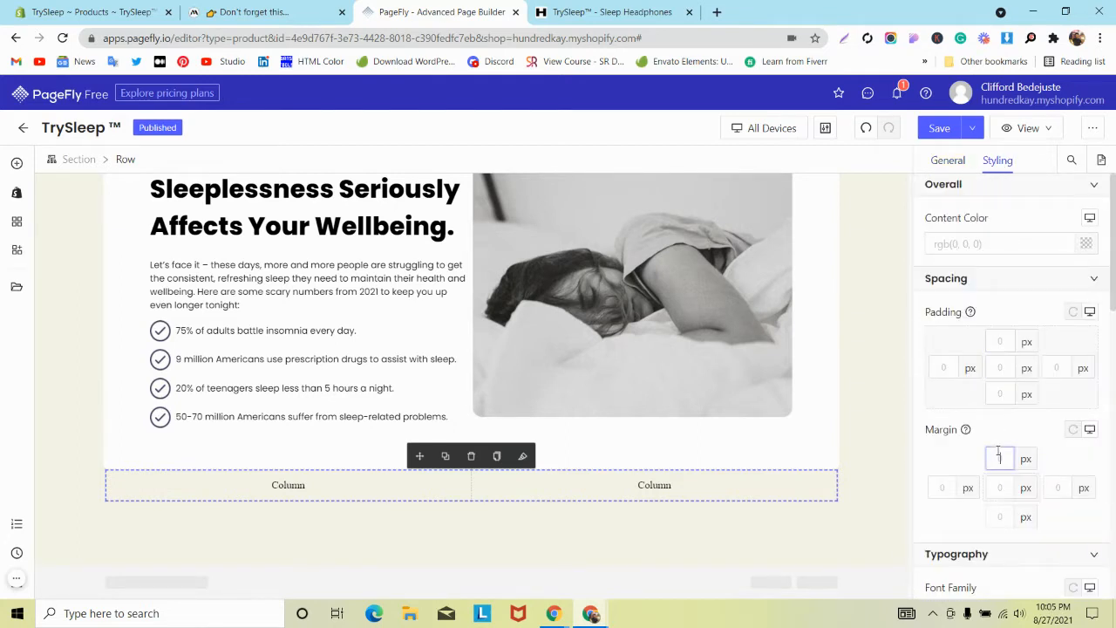
{"action": "type", "text": "50"}
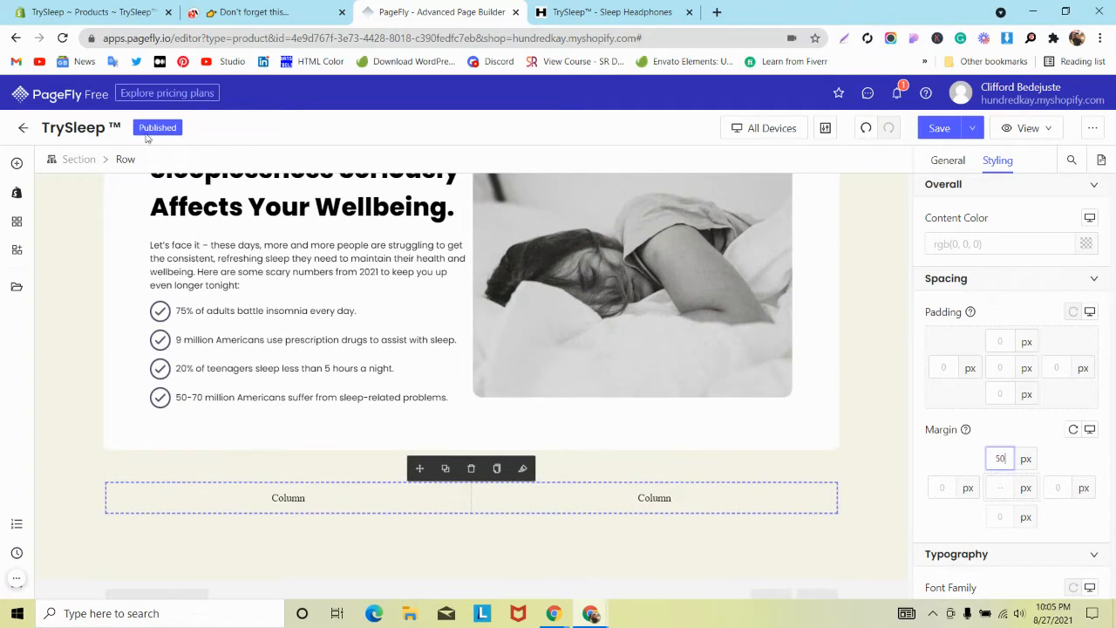
Step: Select the new row's left column, then inspect mindband.co's Well-Rested box with the developer tools docked below the page
{"action": "left_click", "coordinate": [259, 499]}
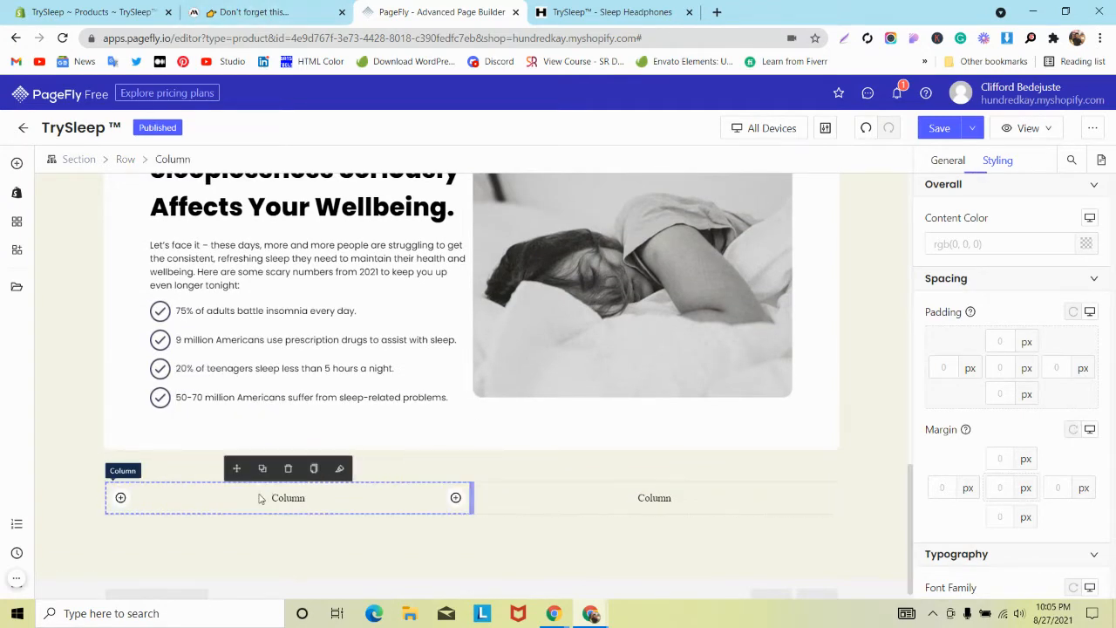
{"action": "left_click", "coordinate": [205, 10]}
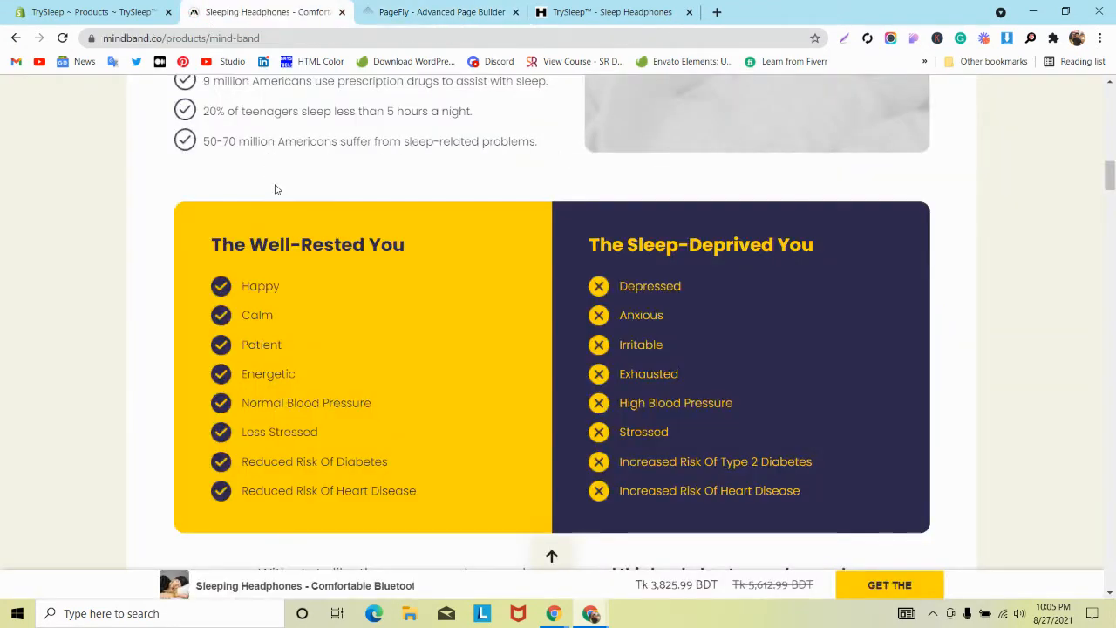
{"action": "right_click", "coordinate": [366, 228]}
{"action": "left_click", "coordinate": [411, 463]}
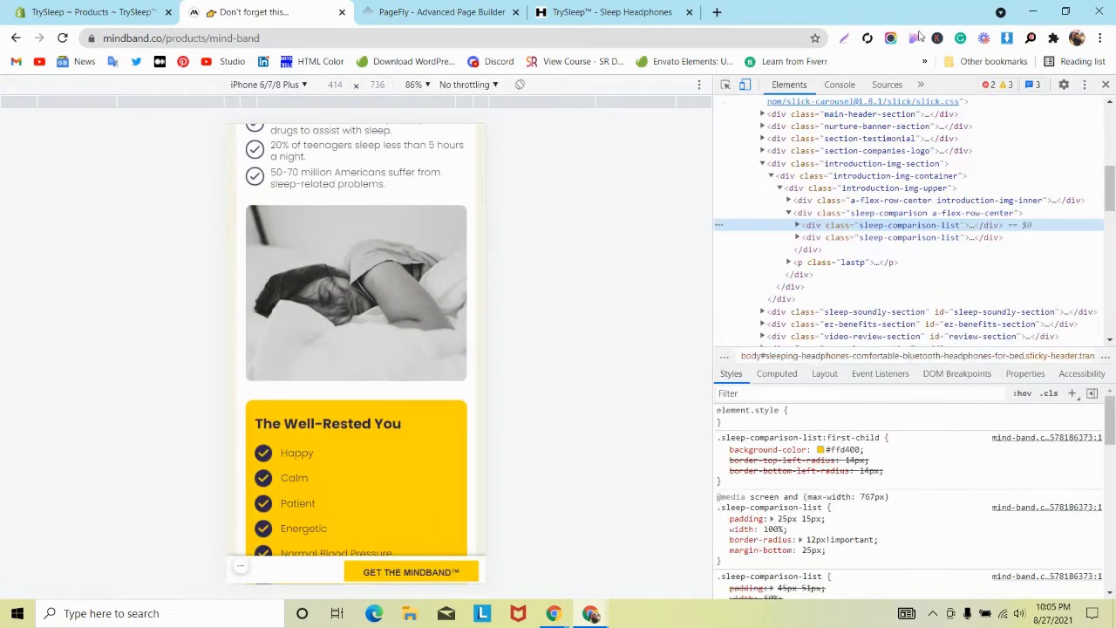
{"action": "left_click", "coordinate": [1084, 85]}
{"action": "left_click", "coordinate": [1077, 110]}
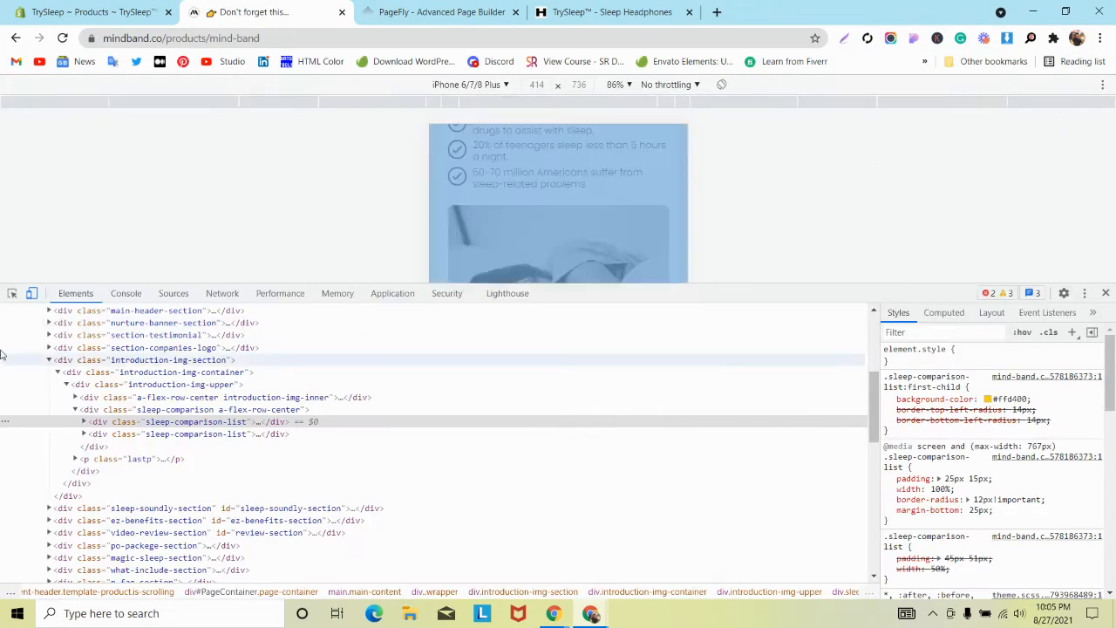
Step: Turn off mobile emulation on mindband.co, inspect the yellow Well-Rested box and select its background color's hex code
{"action": "left_click", "coordinate": [31, 293]}
{"action": "left_click", "coordinate": [12, 293]}
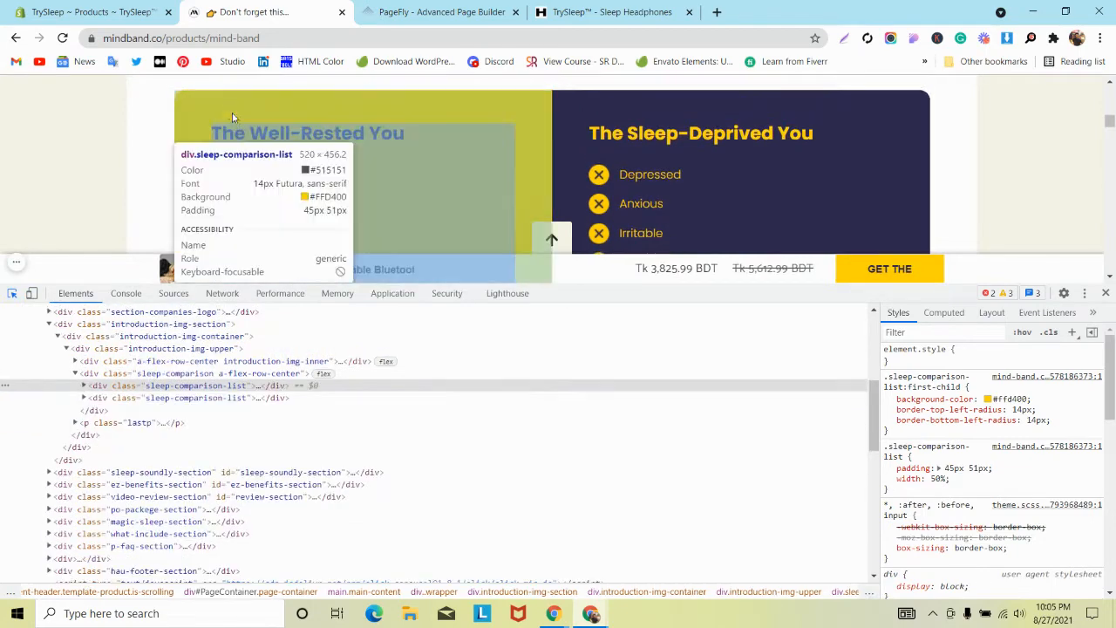
{"action": "left_click", "coordinate": [229, 114]}
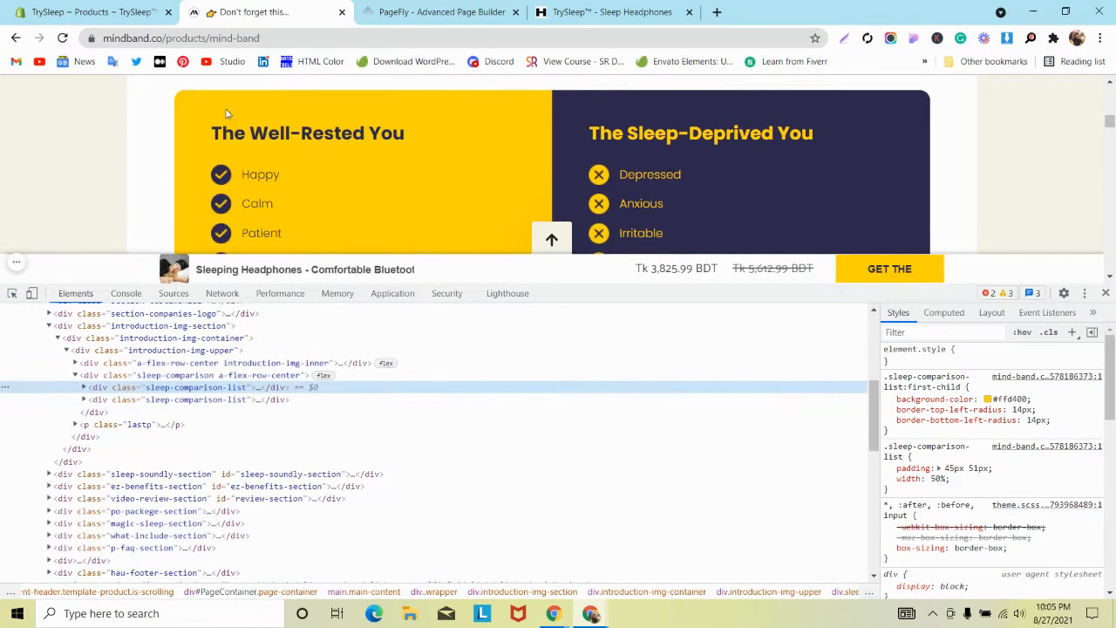
{"action": "left_click", "coordinate": [989, 400]}
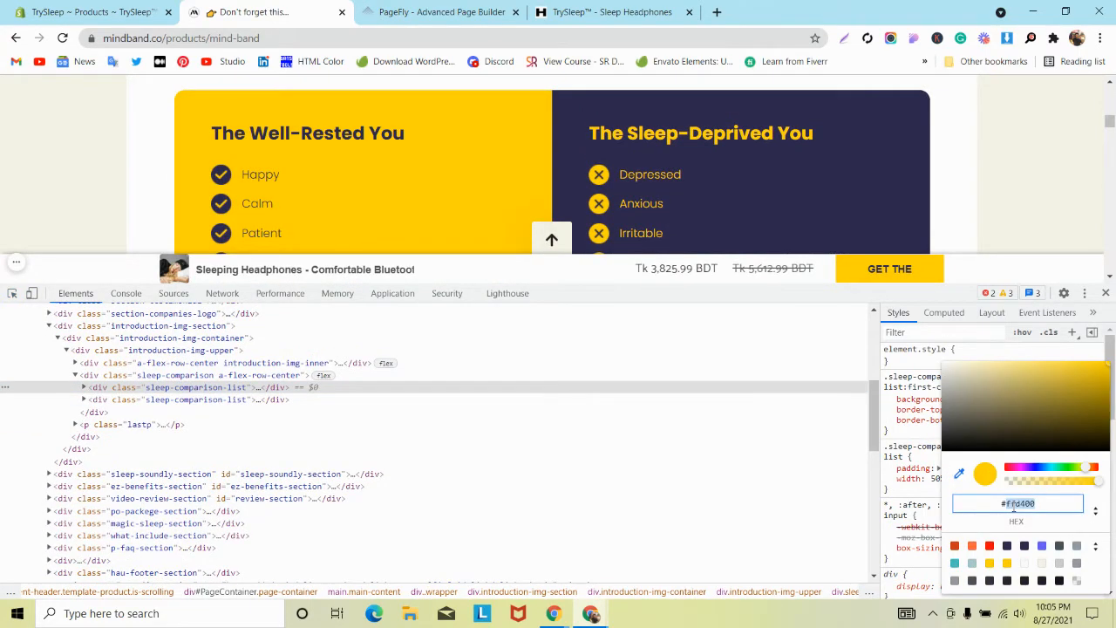
Step: Switch to the PageFly editor and insert a one-column row inside the left column of the new two-column row
{"action": "left_click", "coordinate": [445, 8]}
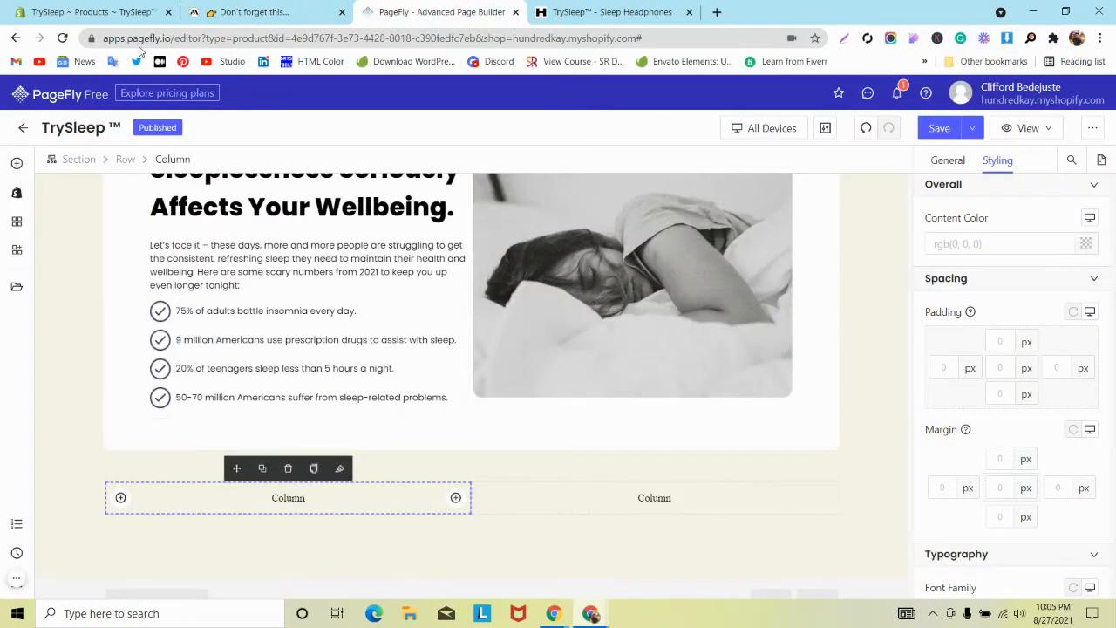
{"action": "left_click", "coordinate": [15, 164]}
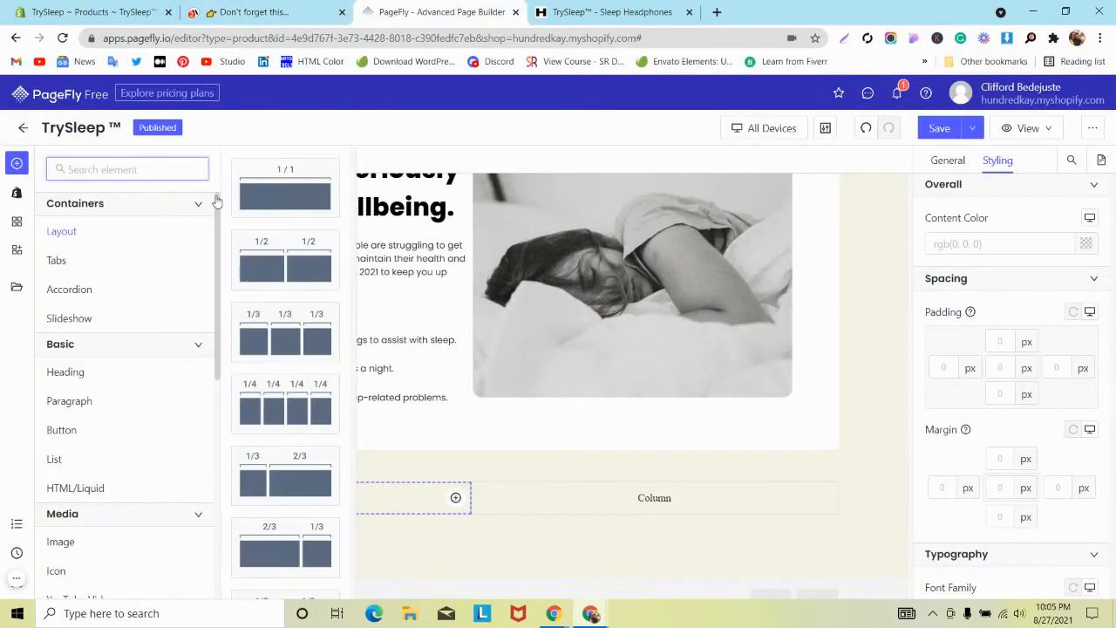
{"action": "left_click", "coordinate": [259, 7]}
{"action": "scroll", "coordinate": [292, 113], "scroll_direction": "down", "scroll_amount": 5}
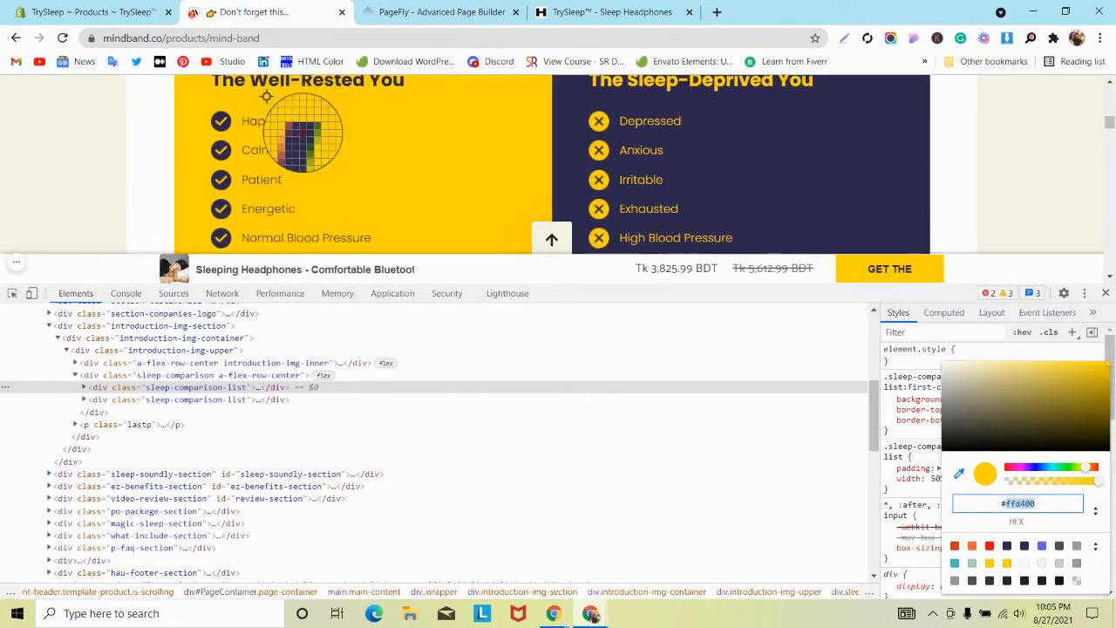
{"action": "left_click", "coordinate": [428, 7]}
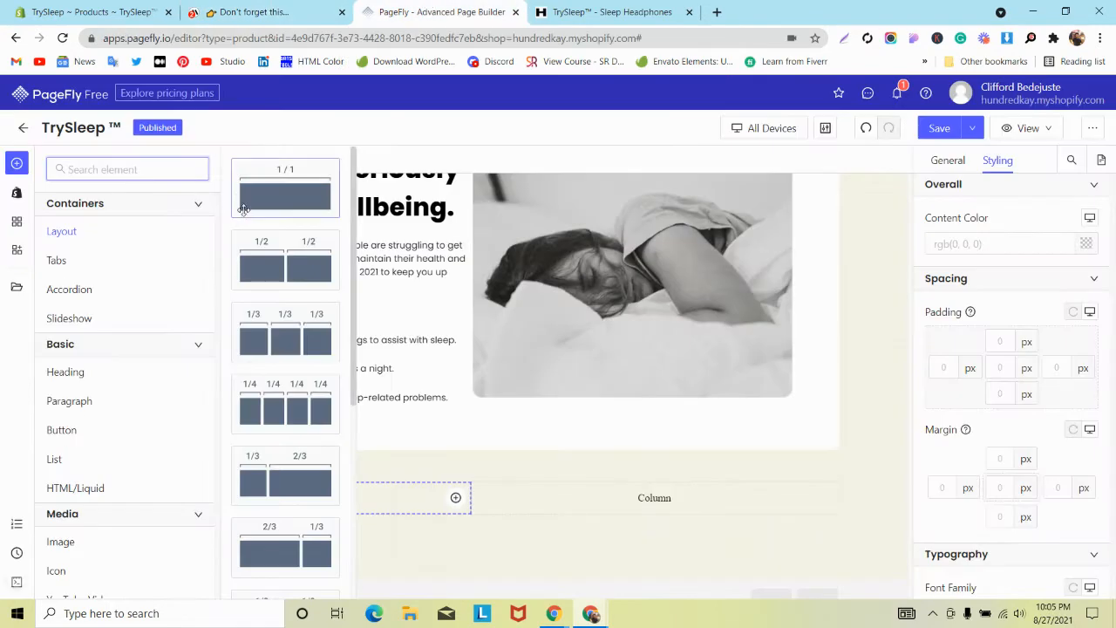
{"action": "left_click_drag", "start_coordinate": [285, 192], "coordinate": [282, 482]}
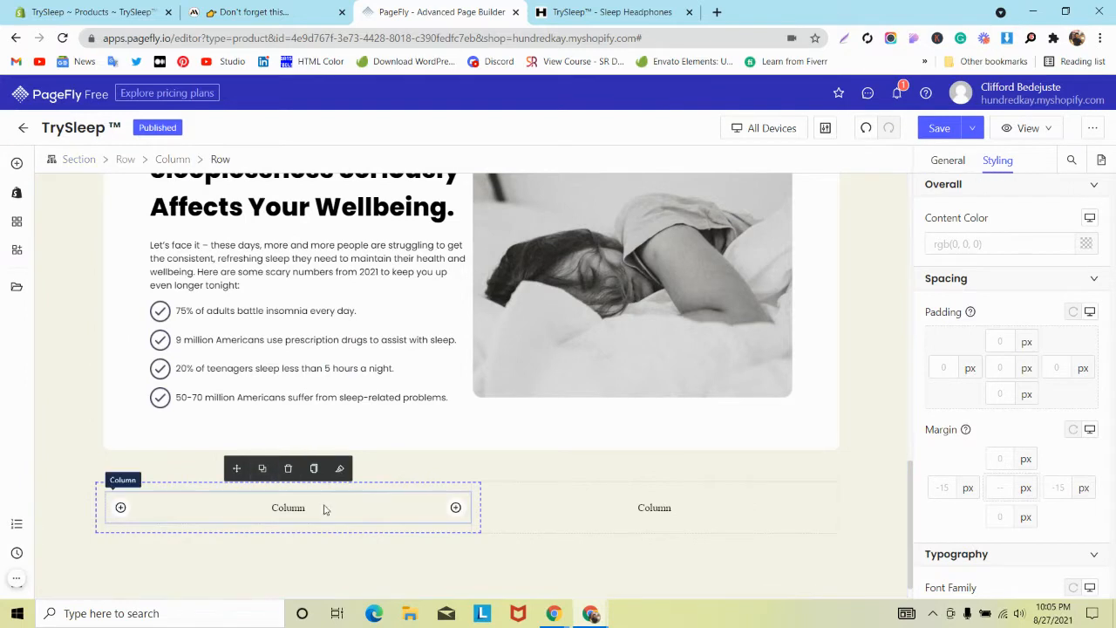
Step: Set the column spacing of the left column's nested row to 0 px
{"action": "scroll", "coordinate": [1054, 427], "scroll_direction": "down", "scroll_amount": 3}
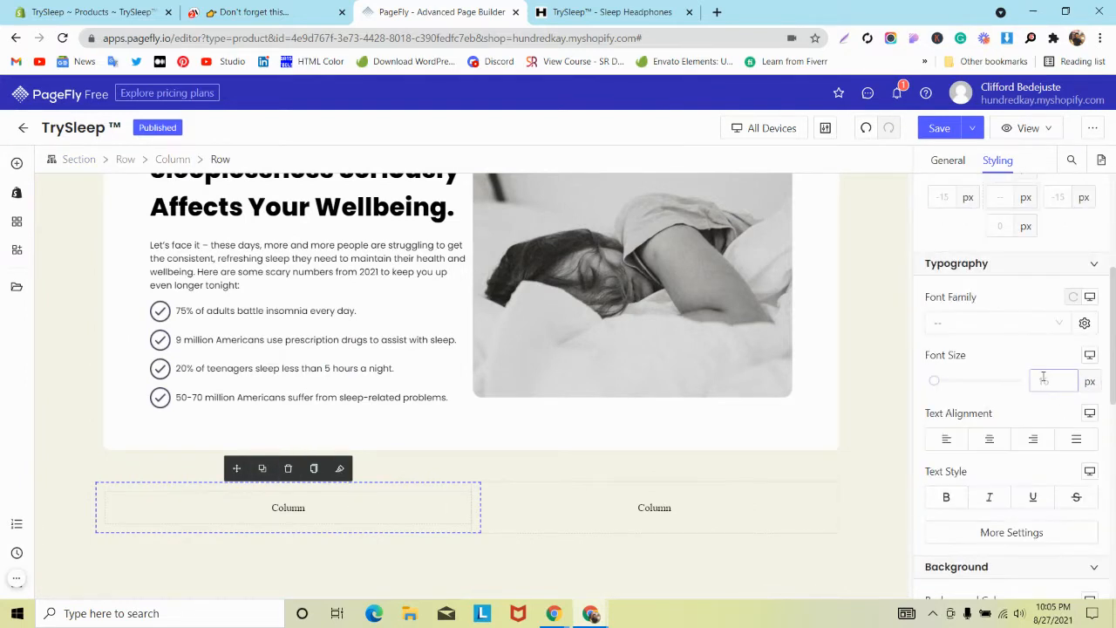
{"action": "scroll", "coordinate": [1043, 377], "scroll_direction": "down", "scroll_amount": 7}
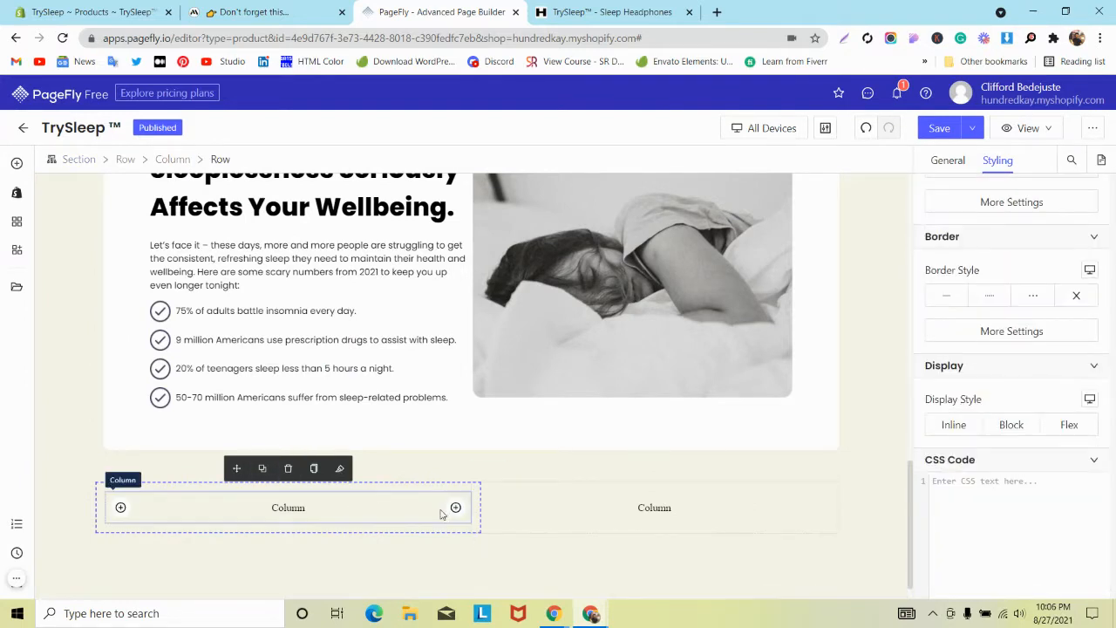
{"action": "left_click", "coordinate": [948, 160]}
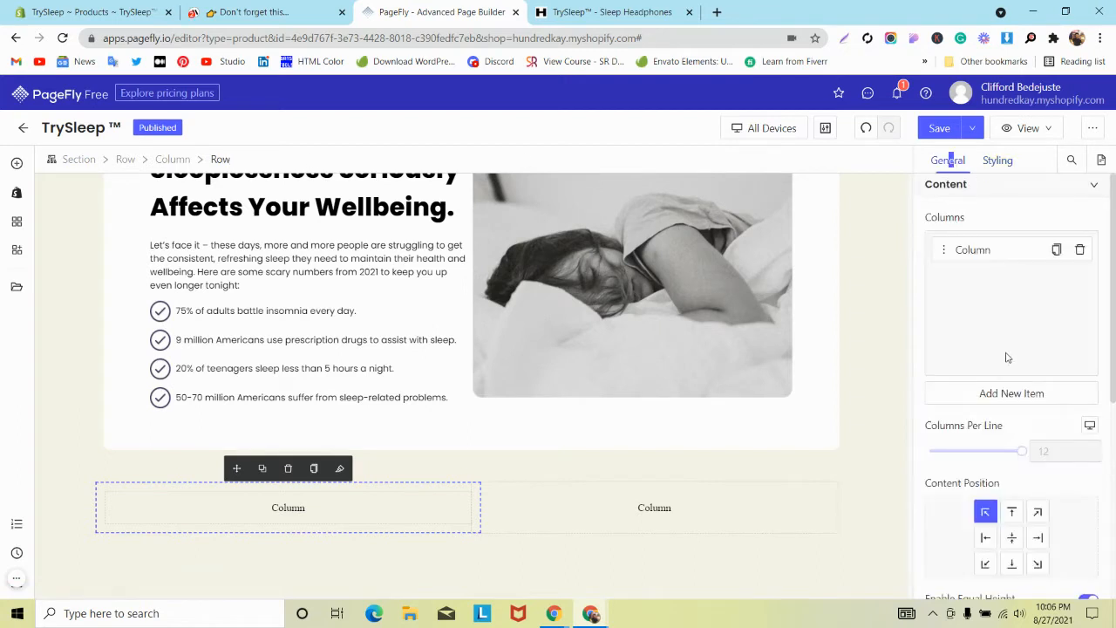
{"action": "scroll", "coordinate": [1007, 357], "scroll_direction": "down", "scroll_amount": 4}
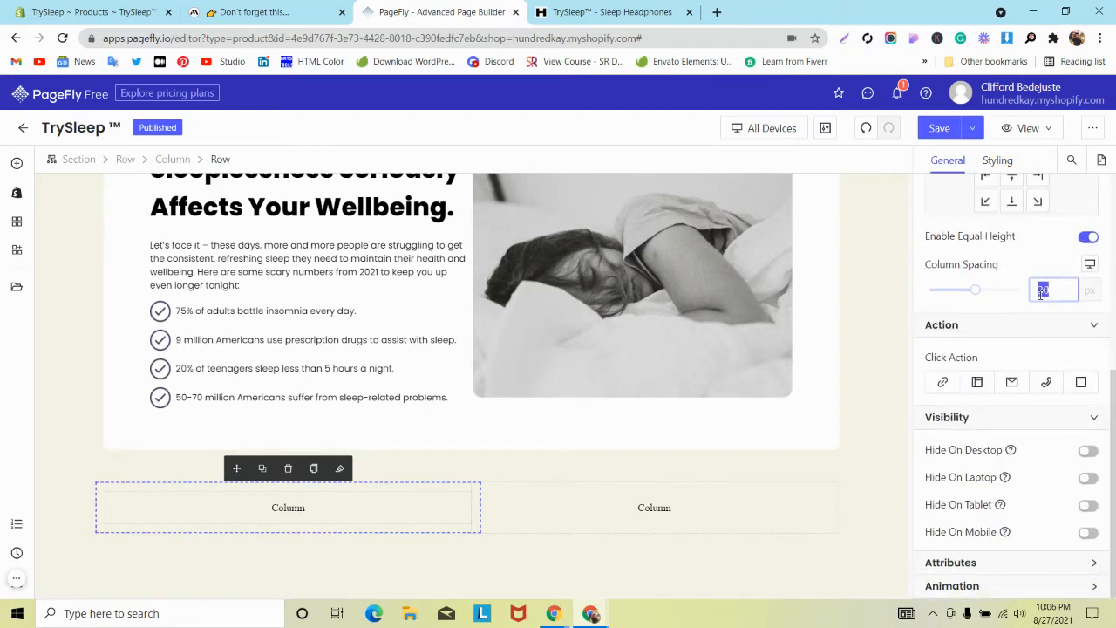
{"action": "type", "text": "0"}
Step: Give the left column's nested row a background color of hex ffd400
{"action": "left_click", "coordinate": [998, 160]}
{"action": "scroll", "coordinate": [1035, 406], "scroll_direction": "up", "scroll_amount": 3}
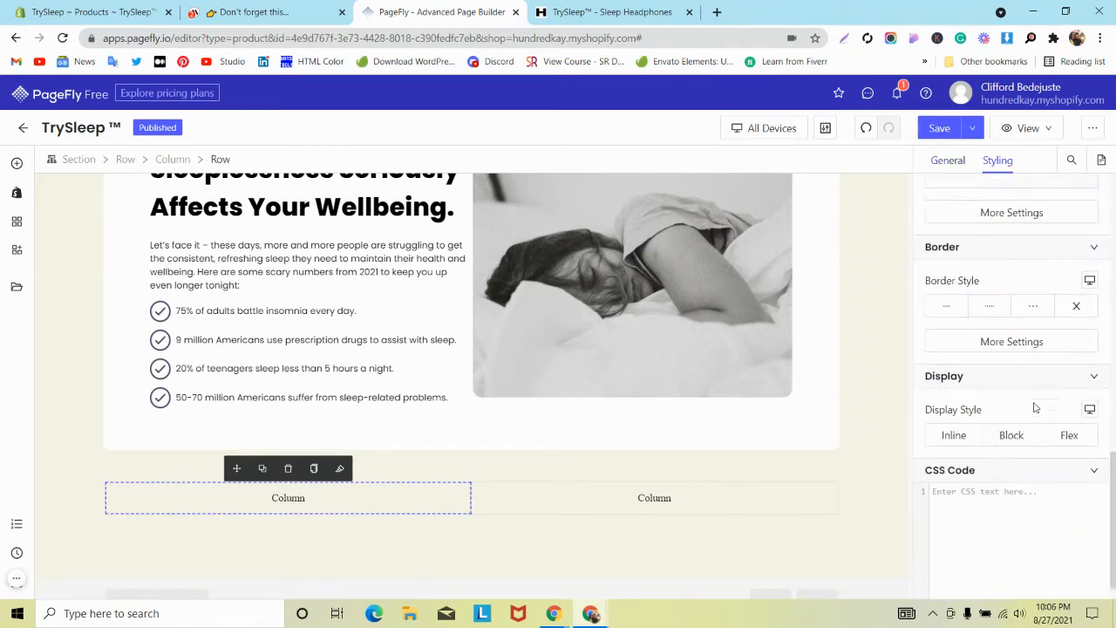
{"action": "left_click", "coordinate": [1086, 317]}
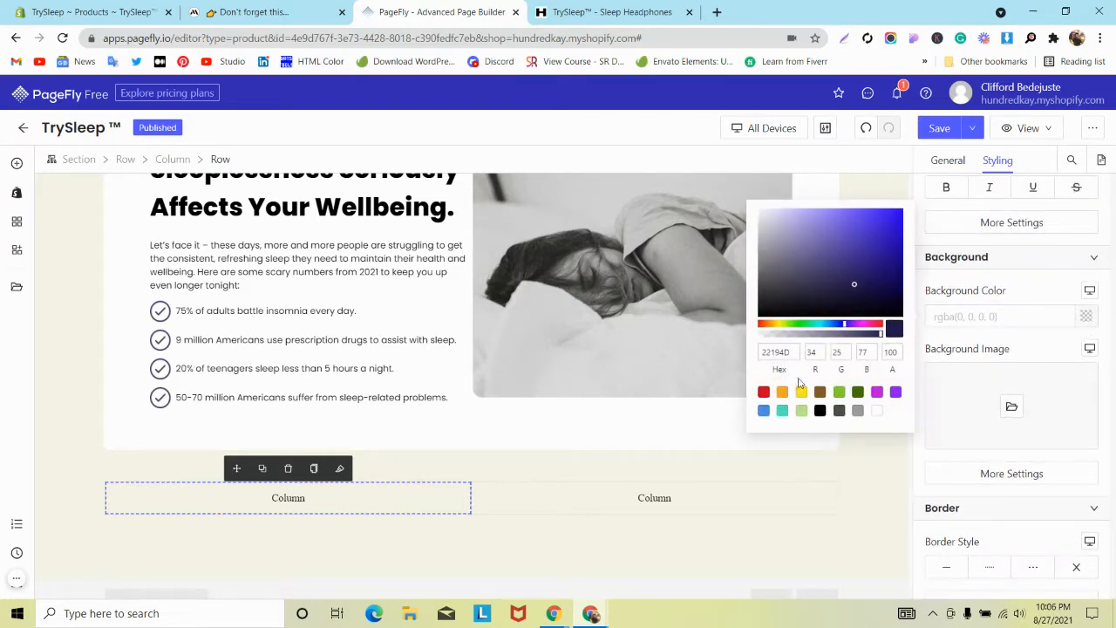
{"action": "type", "text": "ffd400"}
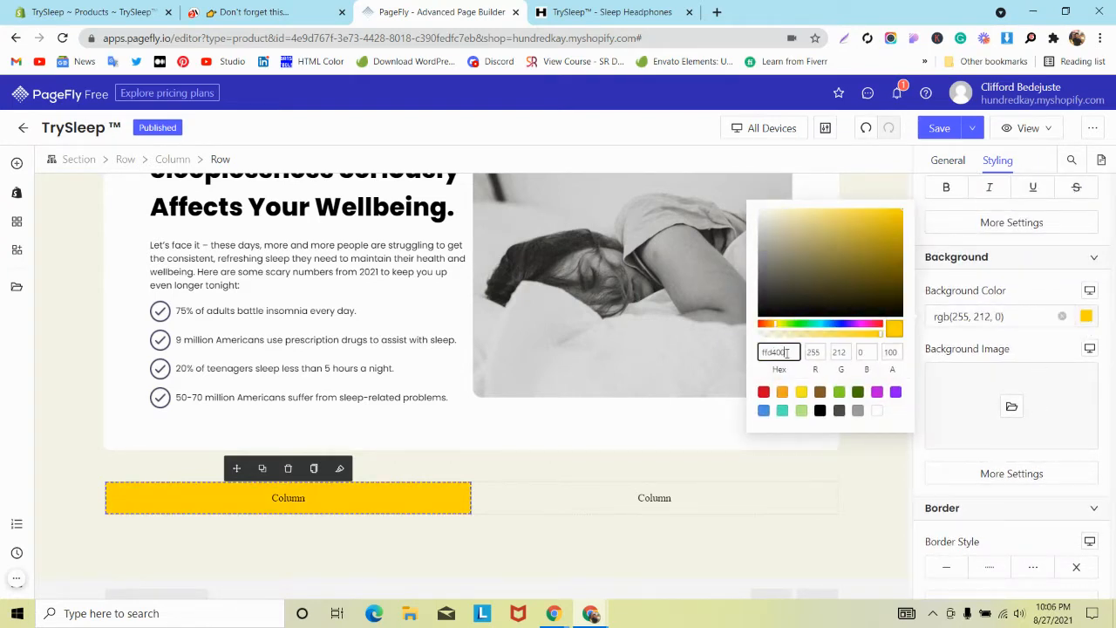
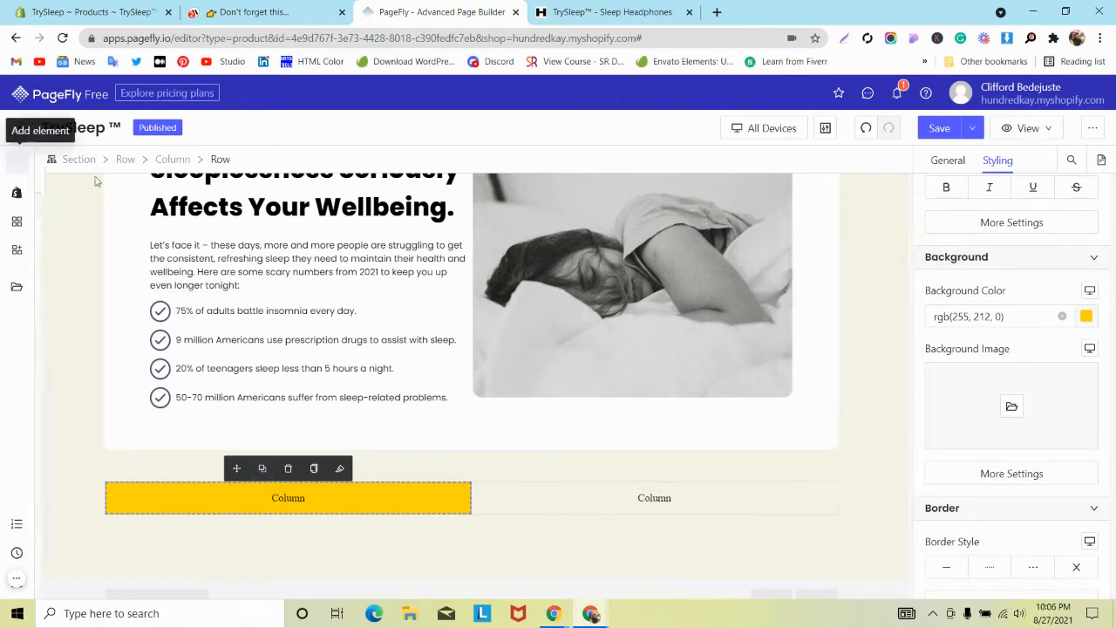
Step: Insert a one-column row inside the right column and set its column spacing to 0 px
{"action": "left_click", "coordinate": [17, 163]}
{"action": "left_click_drag", "start_coordinate": [302, 185], "coordinate": [574, 489]}
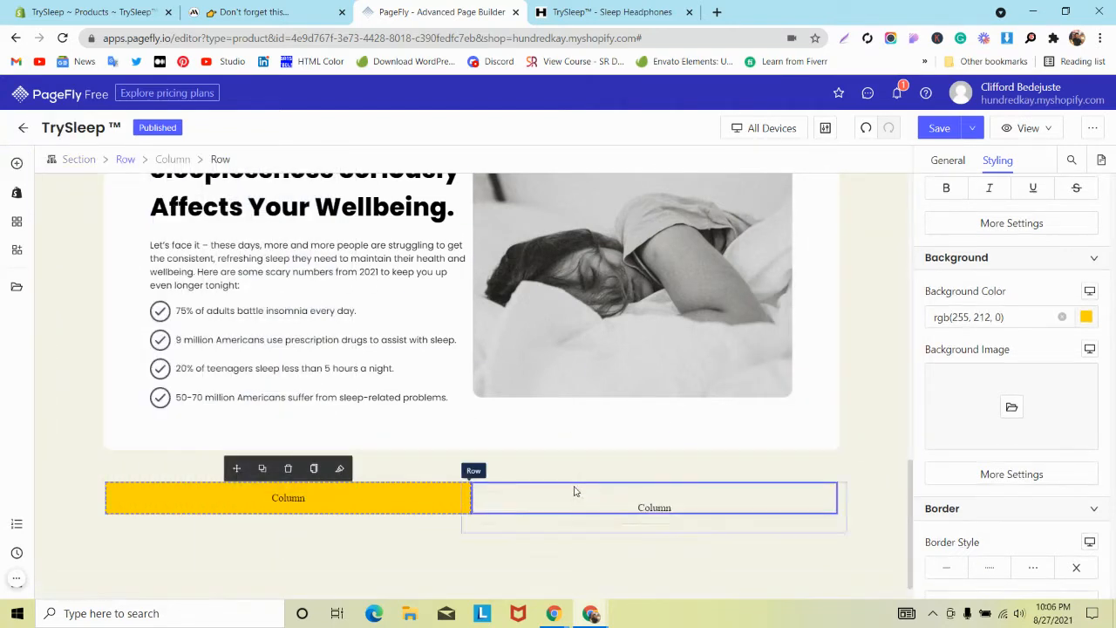
{"action": "left_click", "coordinate": [948, 161]}
{"action": "scroll", "coordinate": [1046, 418], "scroll_direction": "down", "scroll_amount": 3}
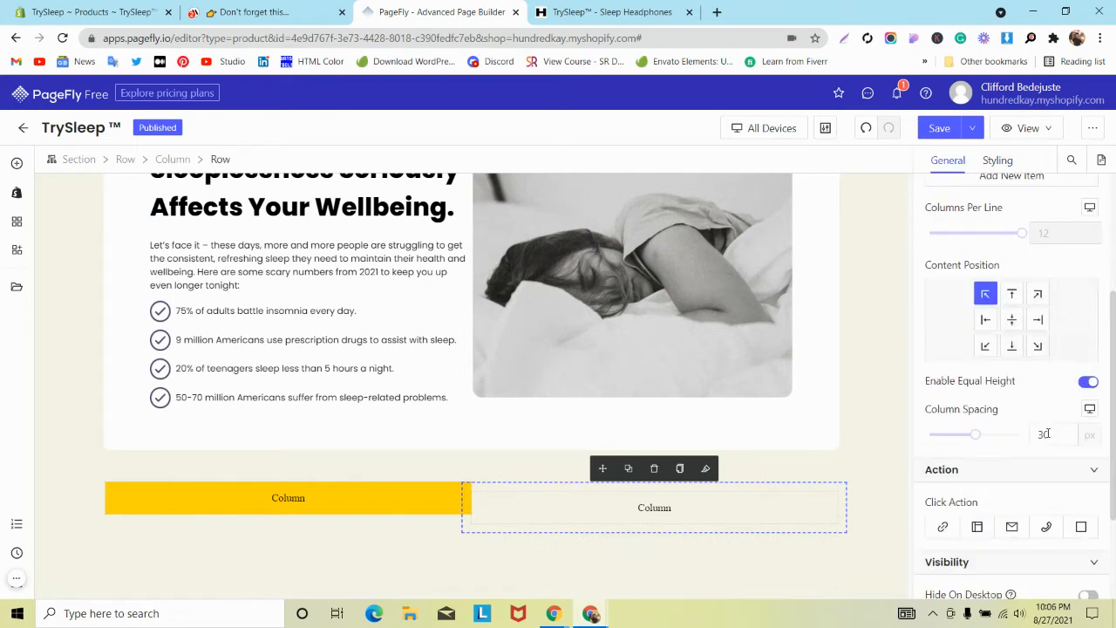
Step: Inspect mindband.co's Sleep-Deprived box and select its background color's hex code to copy it
{"action": "left_click", "coordinate": [262, 12]}
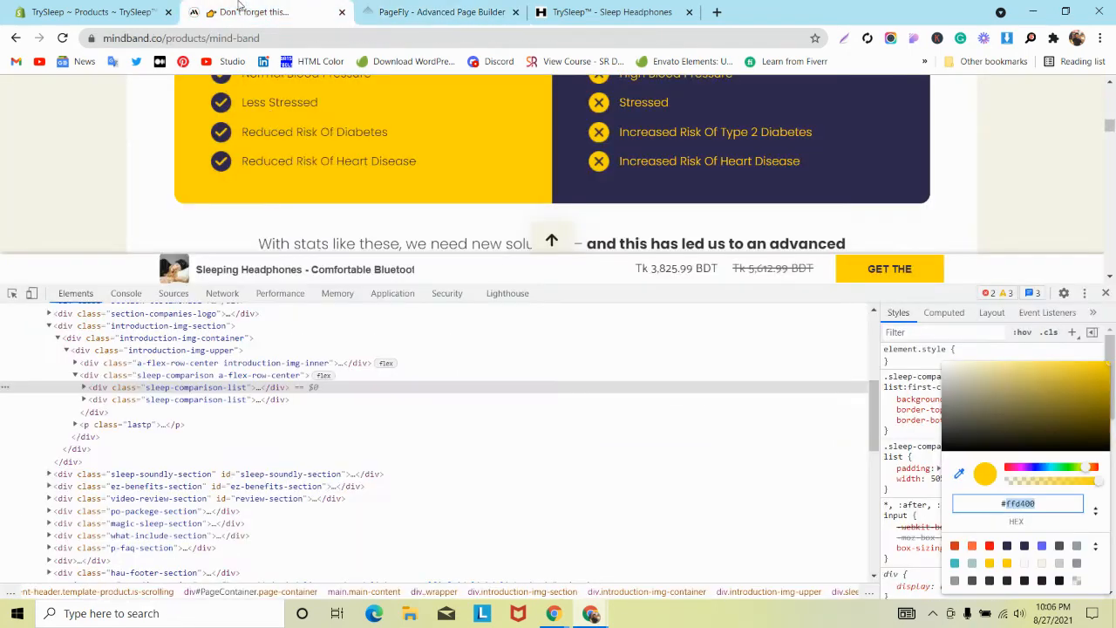
{"action": "left_click", "coordinate": [12, 293]}
{"action": "left_click", "coordinate": [682, 125]}
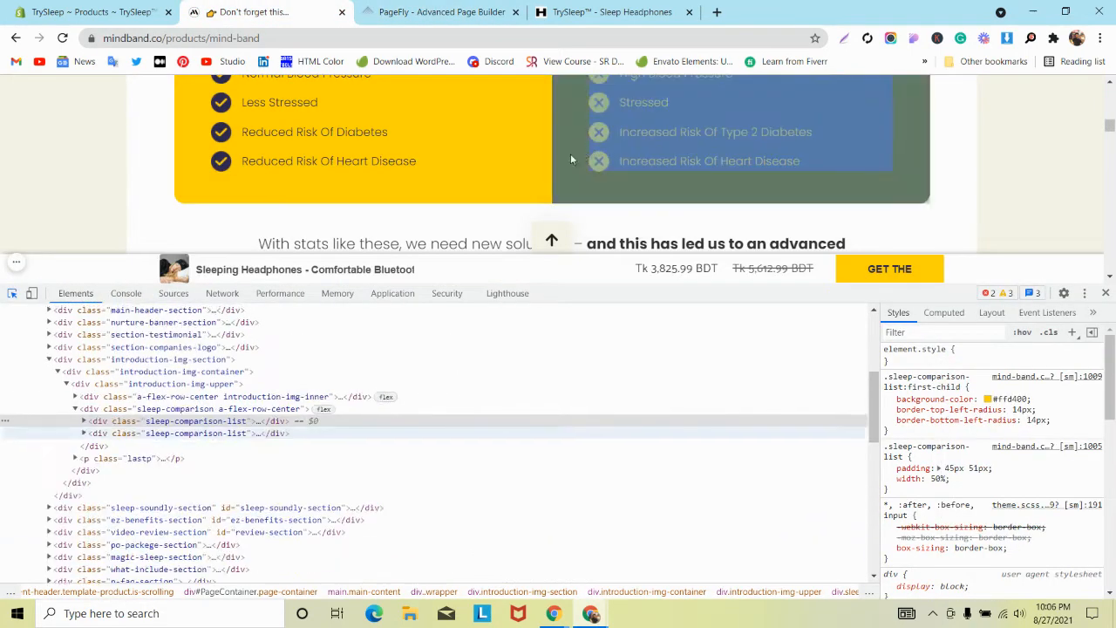
{"action": "left_click", "coordinate": [989, 399]}
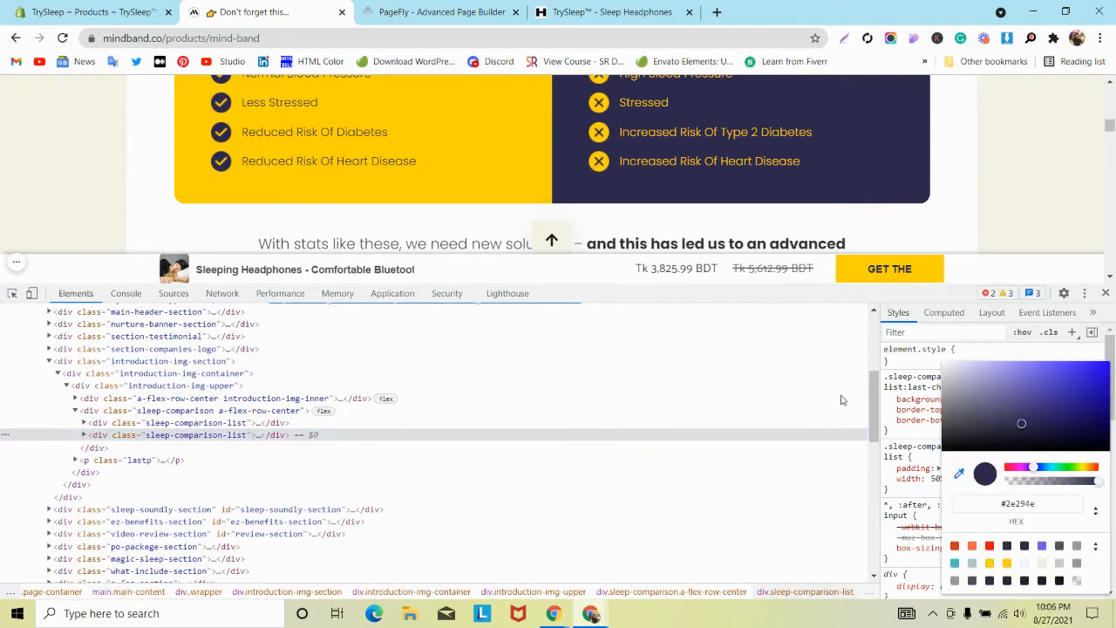
{"action": "double_click", "coordinate": [1010, 503]}
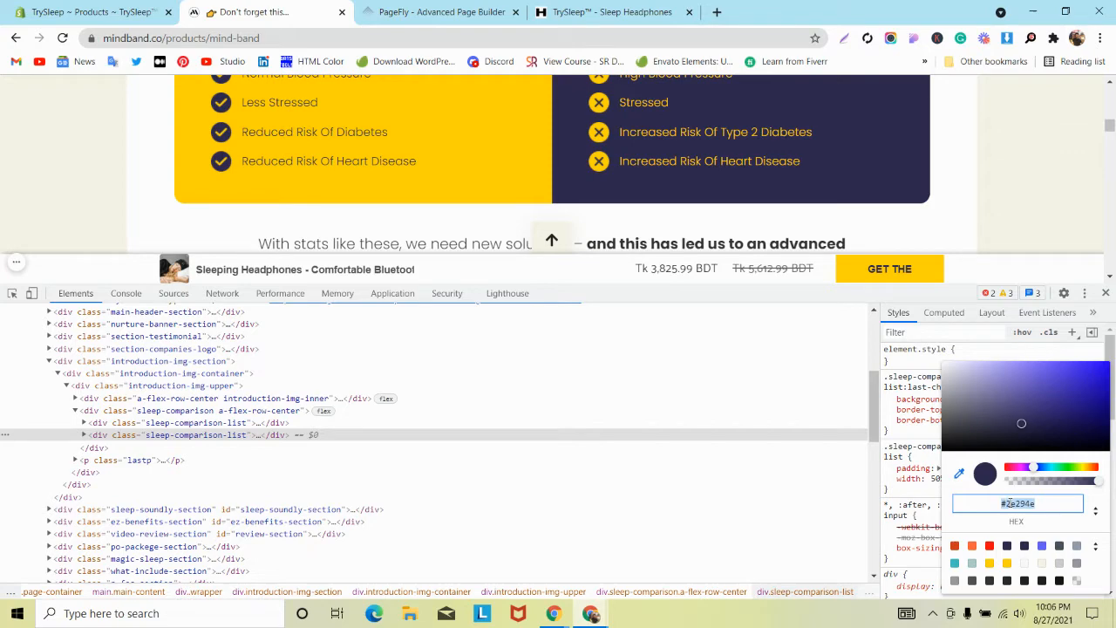
Step: Give the column in PageFly's right nested row a background color of #2e294e and save the page
{"action": "key", "text": "ctrl+Tab"}
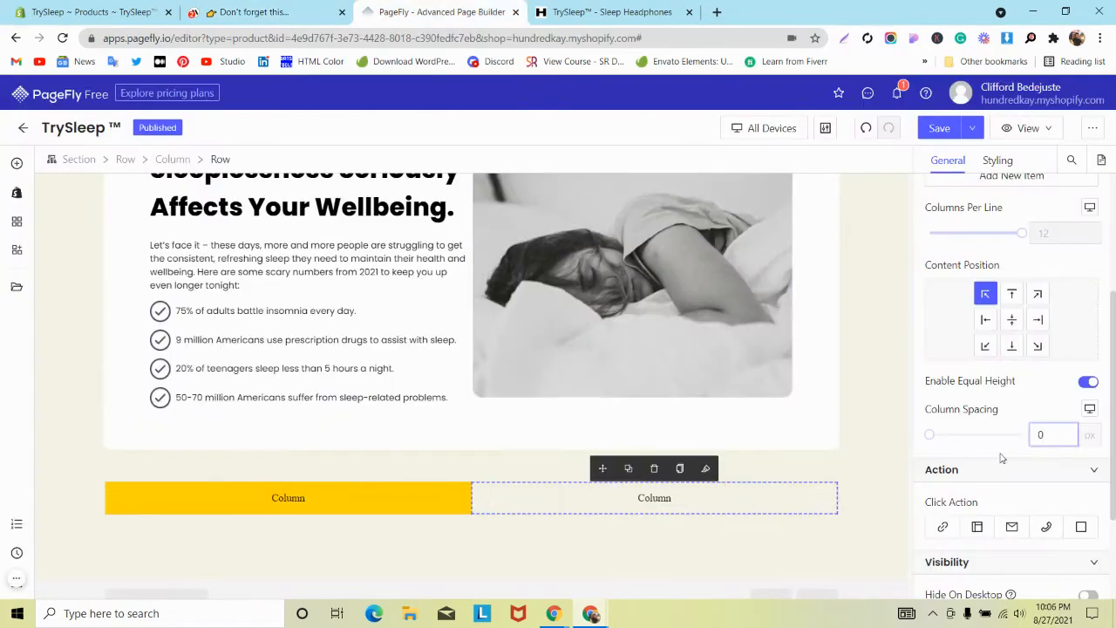
{"action": "left_click", "coordinate": [790, 502]}
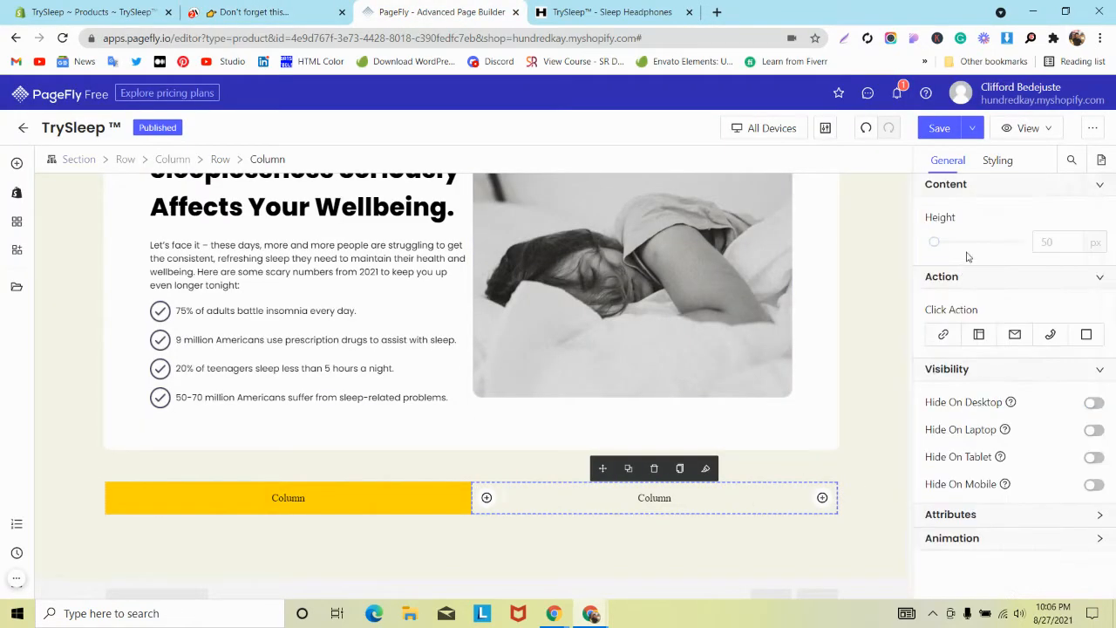
{"action": "left_click", "coordinate": [995, 162]}
{"action": "scroll", "coordinate": [1029, 414], "scroll_direction": "down", "scroll_amount": 5}
{"action": "scroll", "coordinate": [1029, 414], "scroll_direction": "up", "scroll_amount": 4}
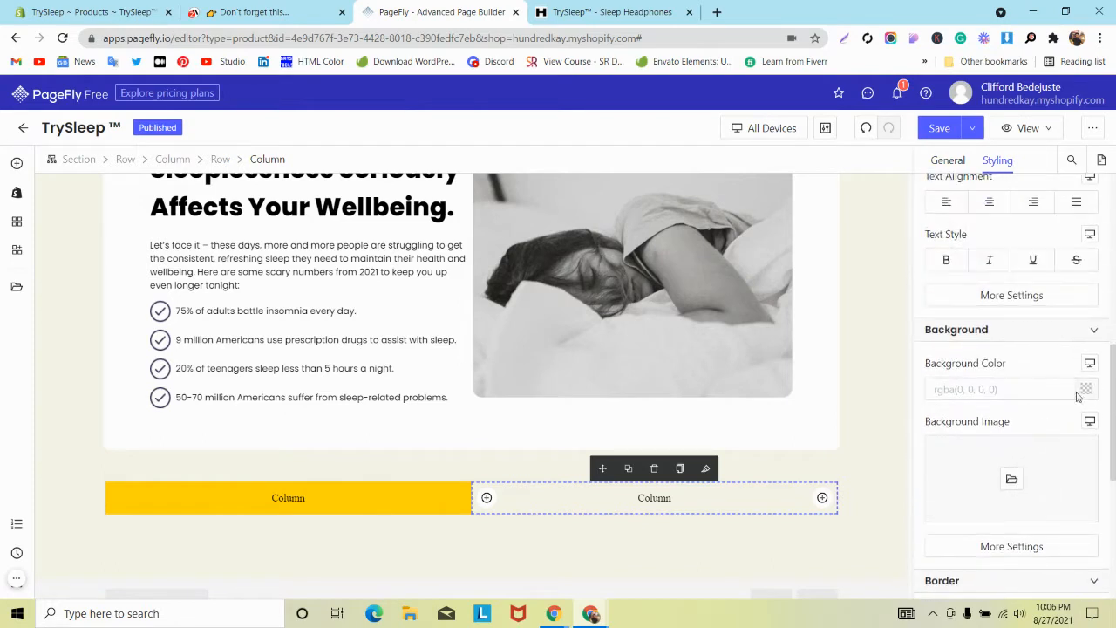
{"action": "left_click", "coordinate": [1086, 389]}
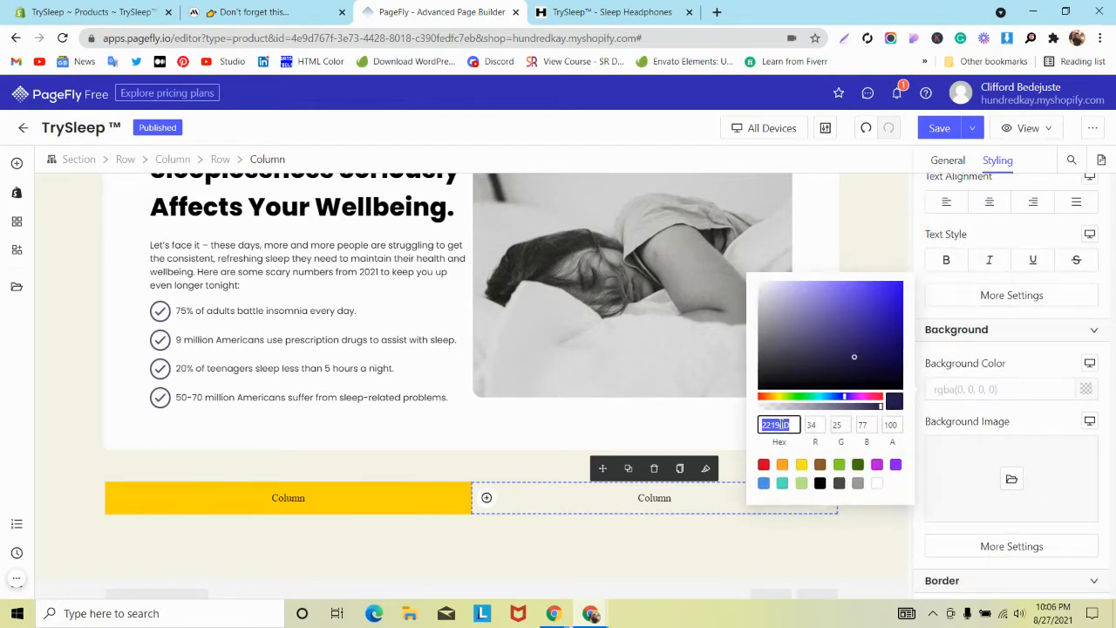
{"action": "type", "text": "#2e294e"}
{"action": "left_click", "coordinate": [80, 479]}
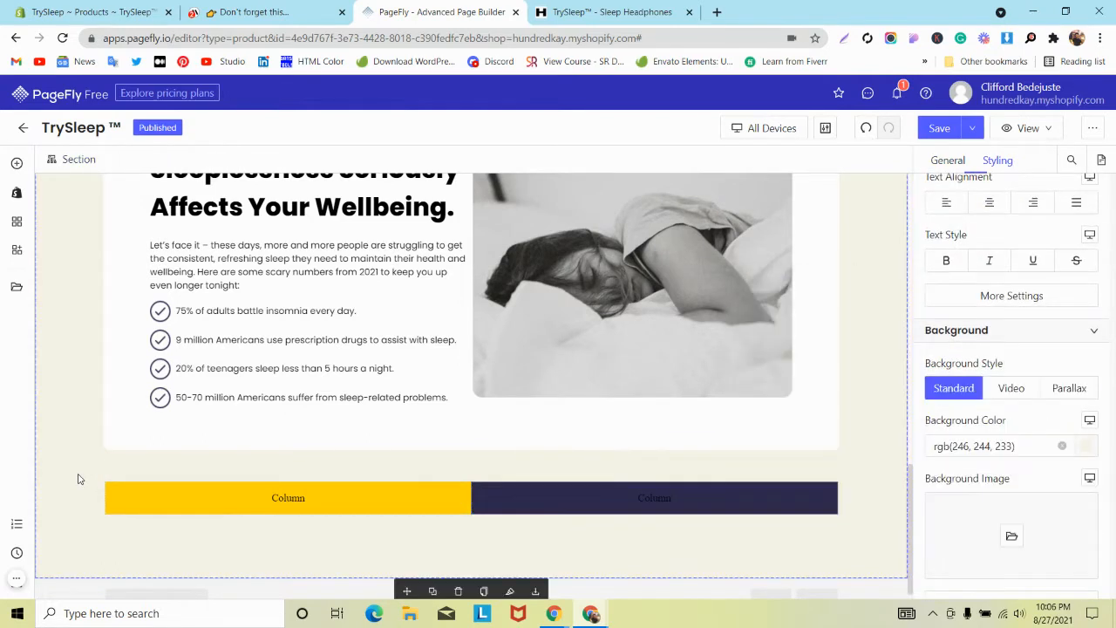
{"action": "left_click", "coordinate": [937, 130]}
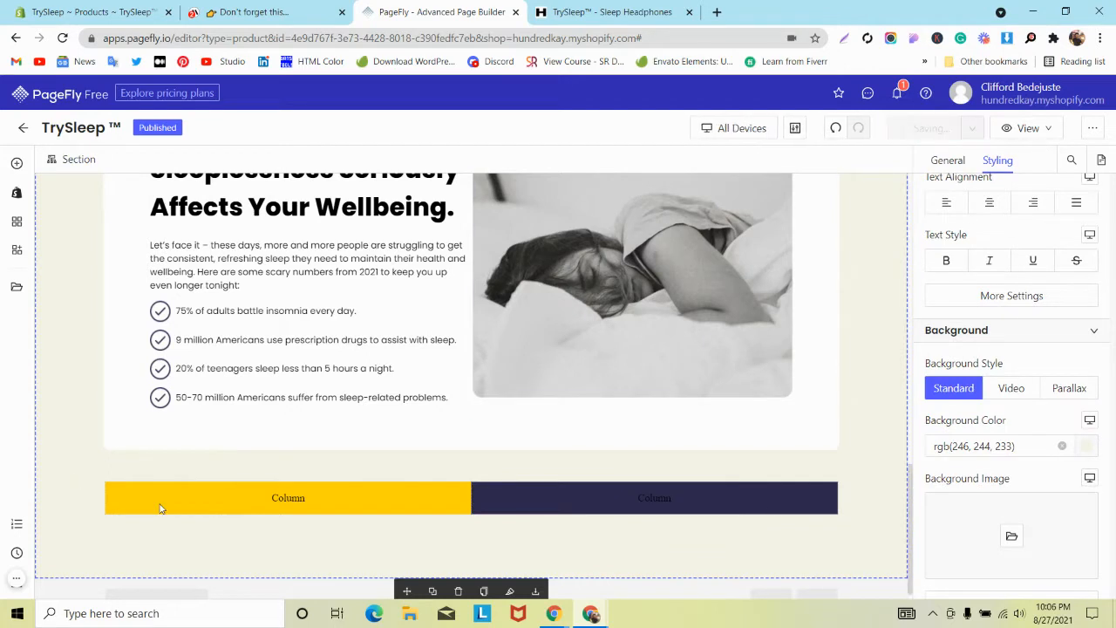
{"action": "left_click", "coordinate": [17, 580]}
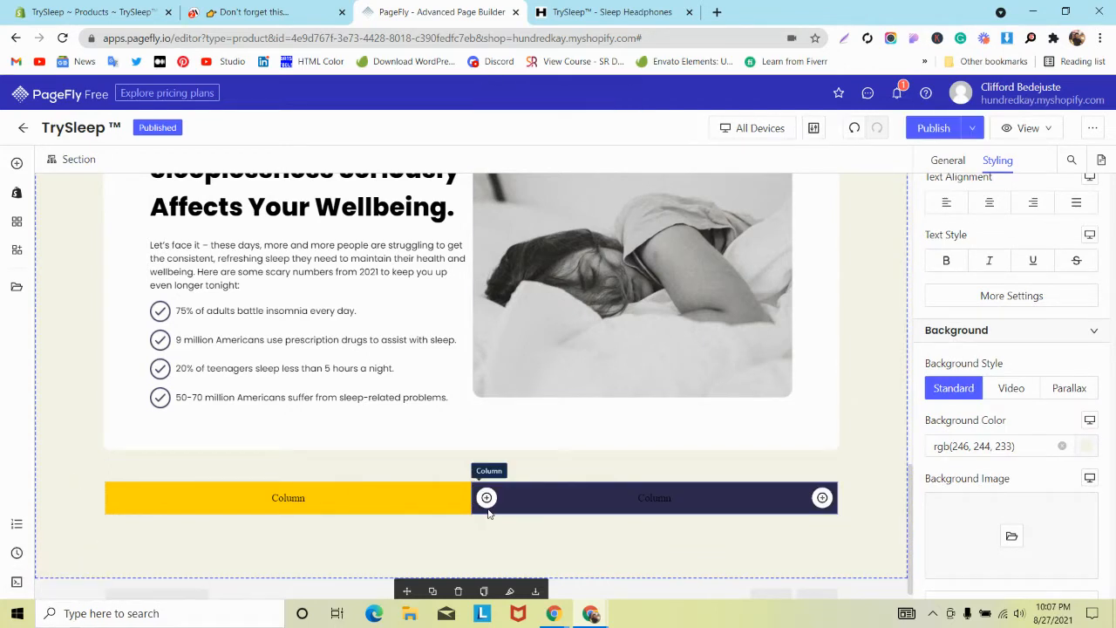
{"action": "left_click", "coordinate": [617, 7]}
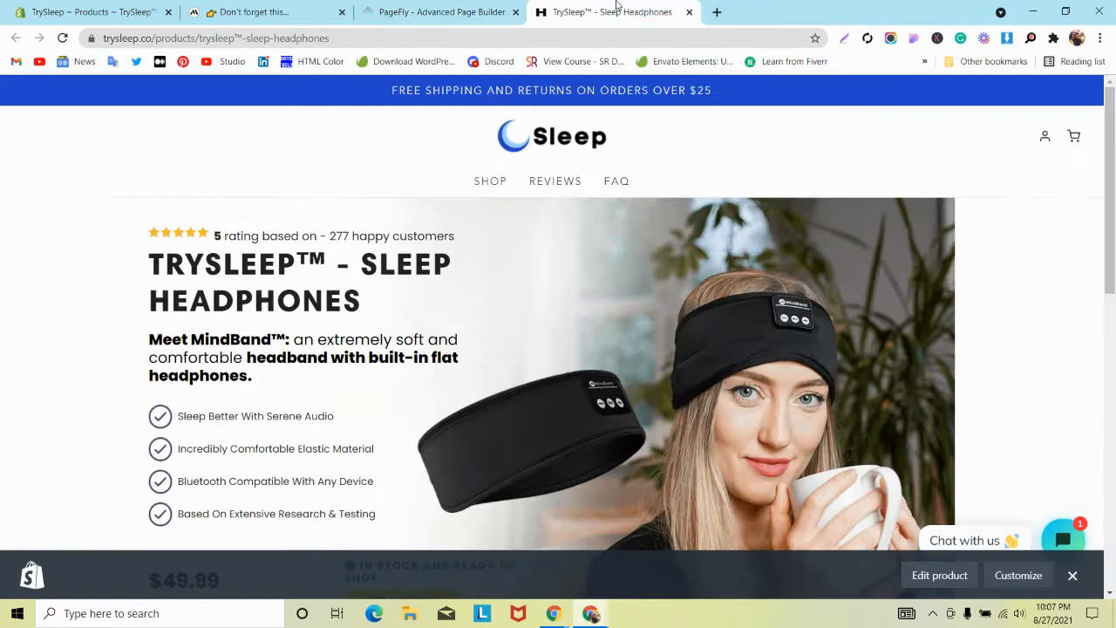
{"action": "left_click", "coordinate": [345, 6]}
{"action": "left_click", "coordinate": [613, 9]}
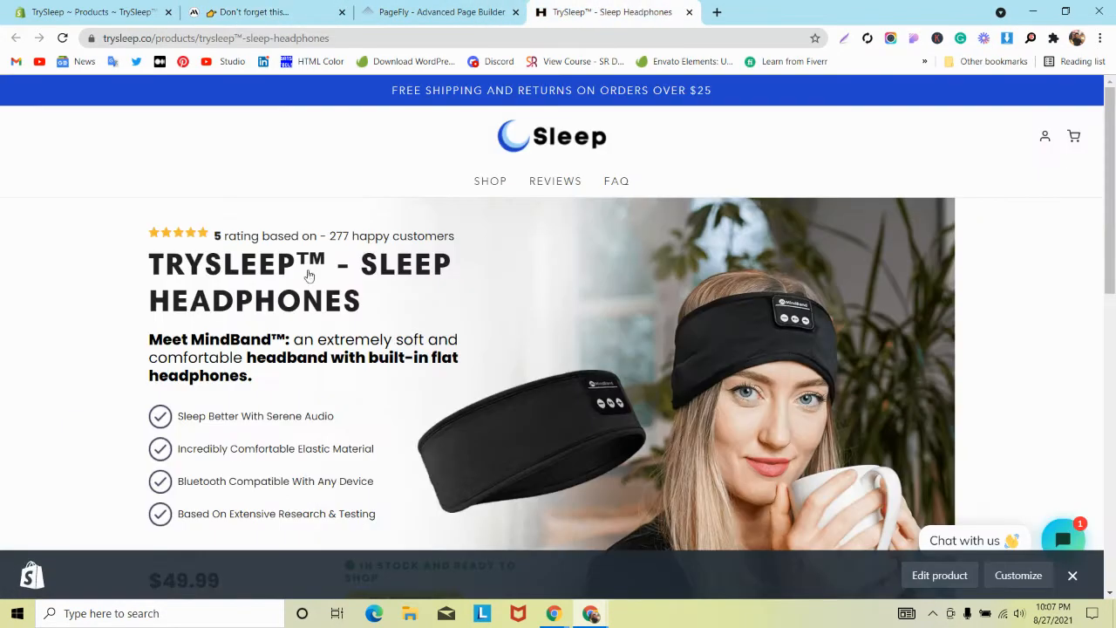
{"action": "left_click", "coordinate": [482, 7]}
{"action": "left_click", "coordinate": [610, 11]}
{"action": "left_click", "coordinate": [427, 11]}
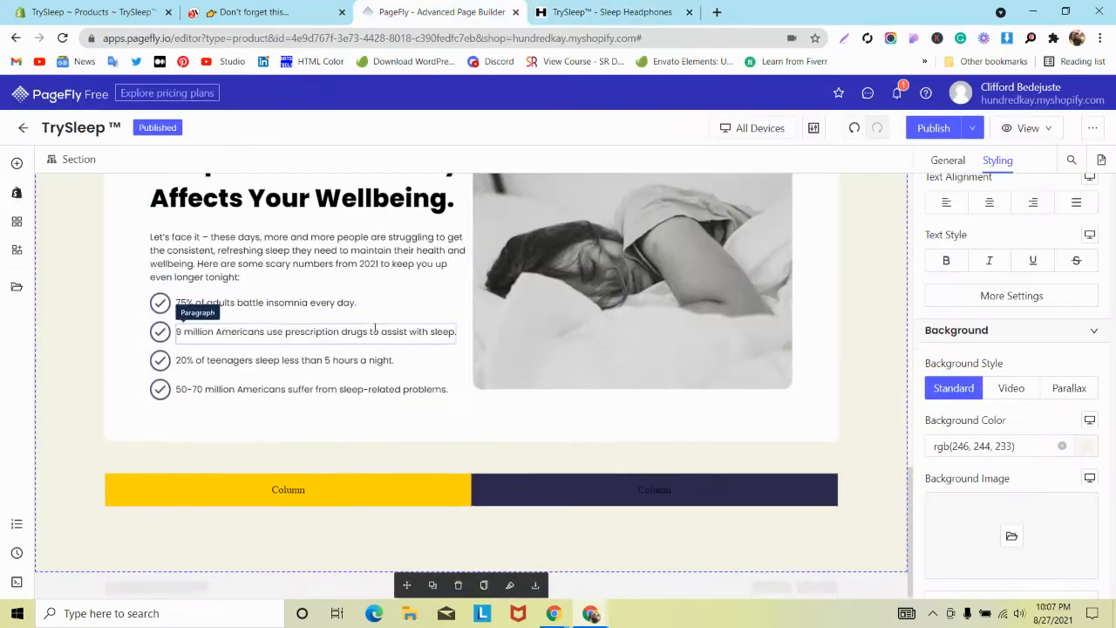
Step: Close the developer tools on mindband.co and select the comparison block's heading "The Well-Rested You"
{"action": "left_click", "coordinate": [253, 12]}
{"action": "scroll", "coordinate": [312, 197], "scroll_direction": "up", "scroll_amount": 2}
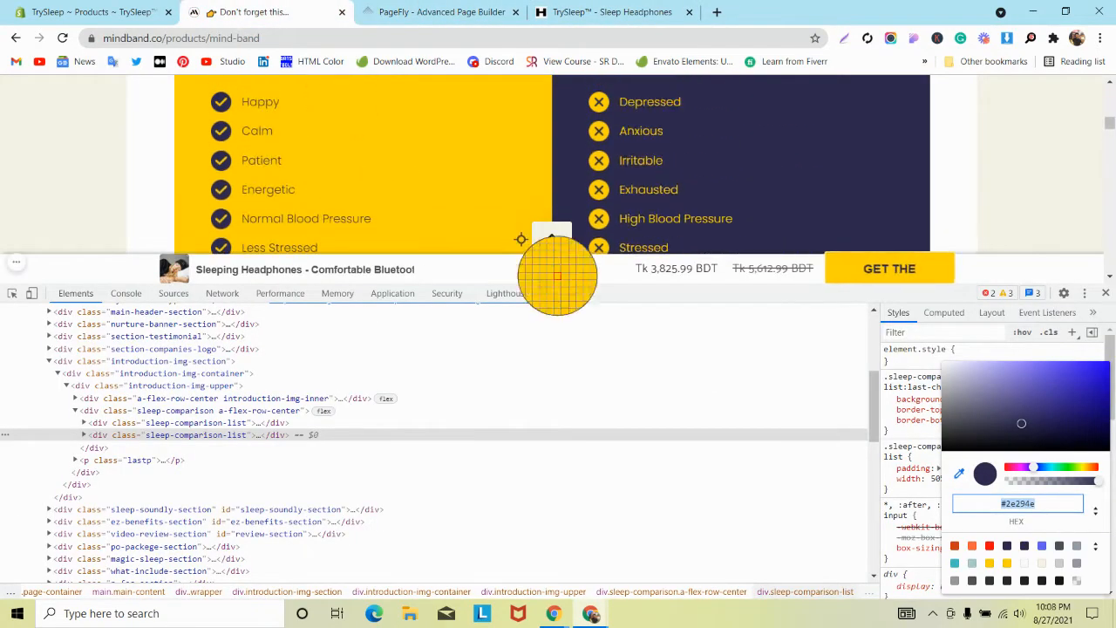
{"action": "left_click", "coordinate": [1105, 293]}
{"action": "left_click", "coordinate": [1106, 293]}
{"action": "scroll", "coordinate": [360, 252], "scroll_direction": "up", "scroll_amount": 2}
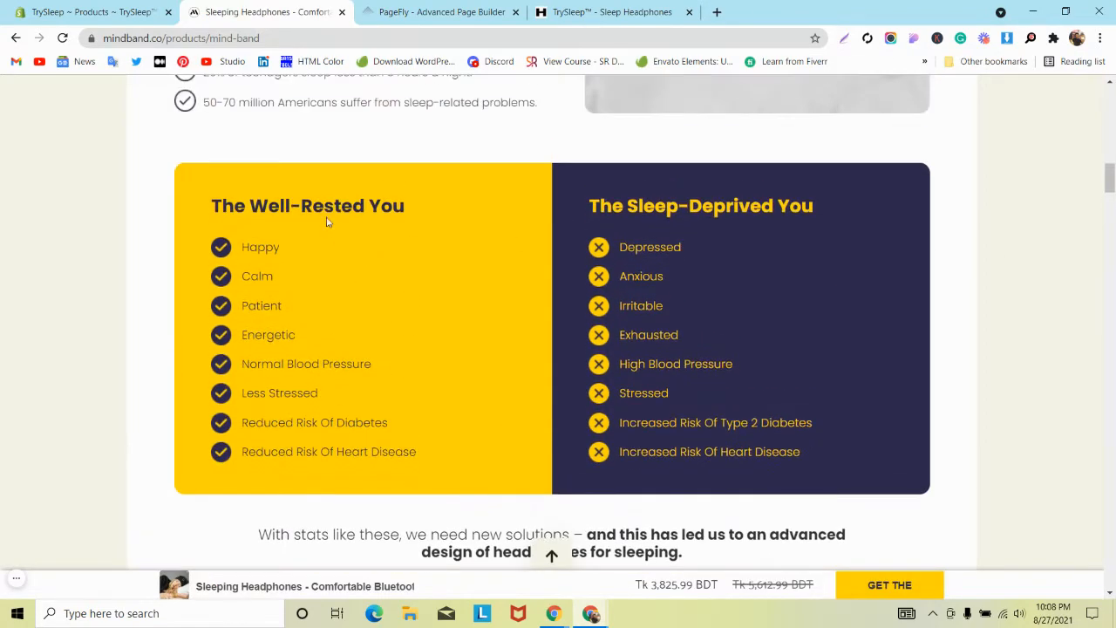
{"action": "triple_click", "coordinate": [324, 208]}
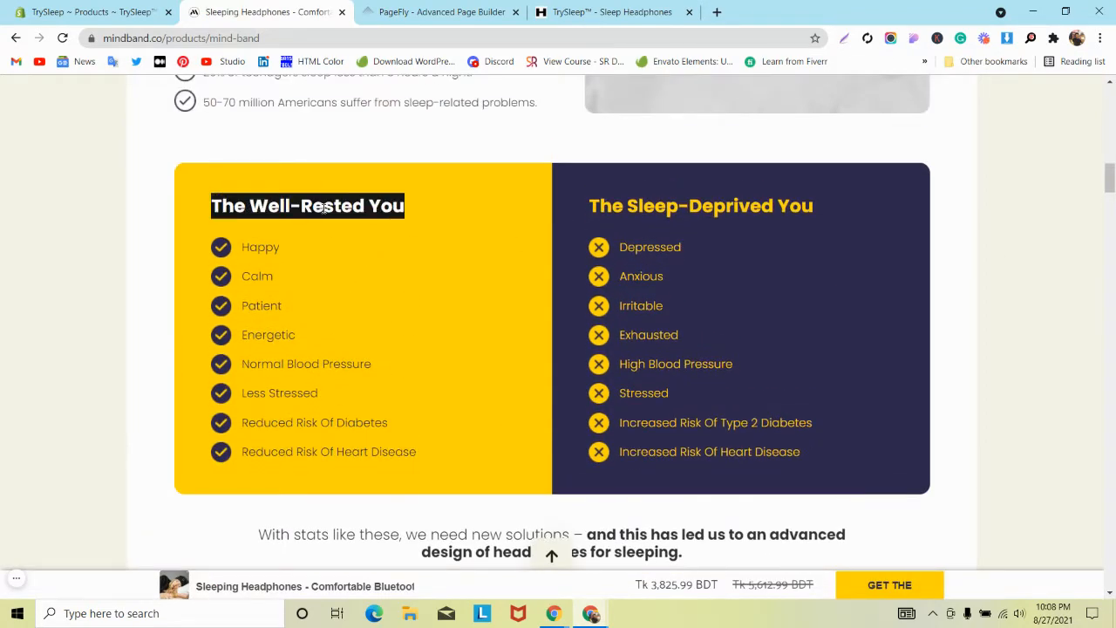
Step: Inspect the "The Well-Rested You" heading, copy its .sleep-comparison h5 declarations from font-size to margin, and return to the PageFly editor
{"action": "right_click", "coordinate": [324, 207]}
{"action": "left_click", "coordinate": [357, 314]}
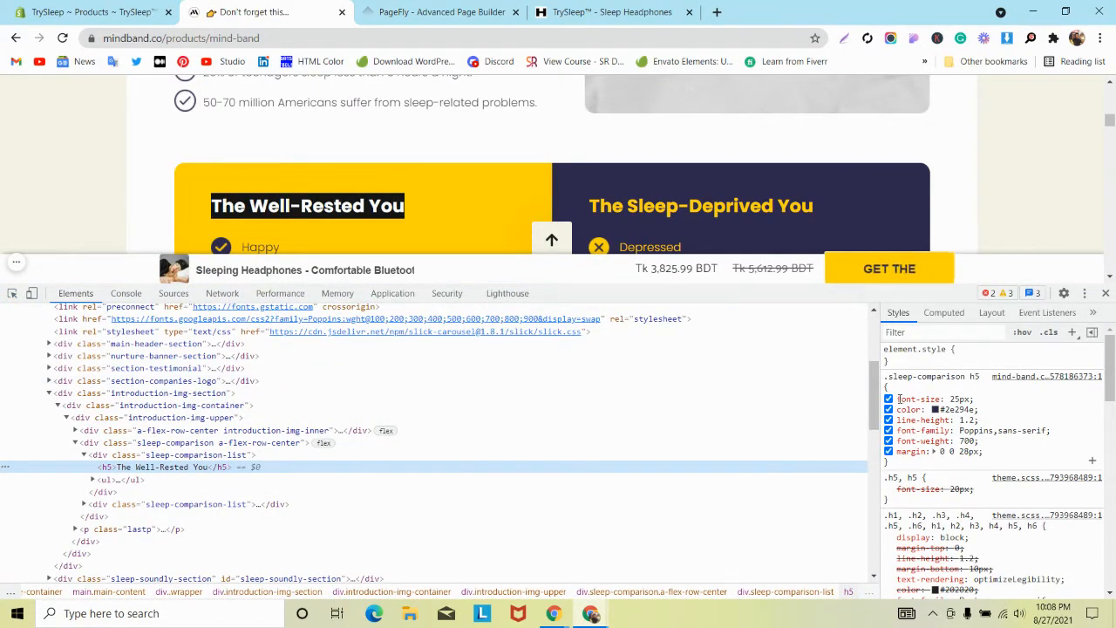
{"action": "left_click_drag", "start_coordinate": [896, 398], "coordinate": [985, 451]}
{"action": "key", "text": "super+c"}
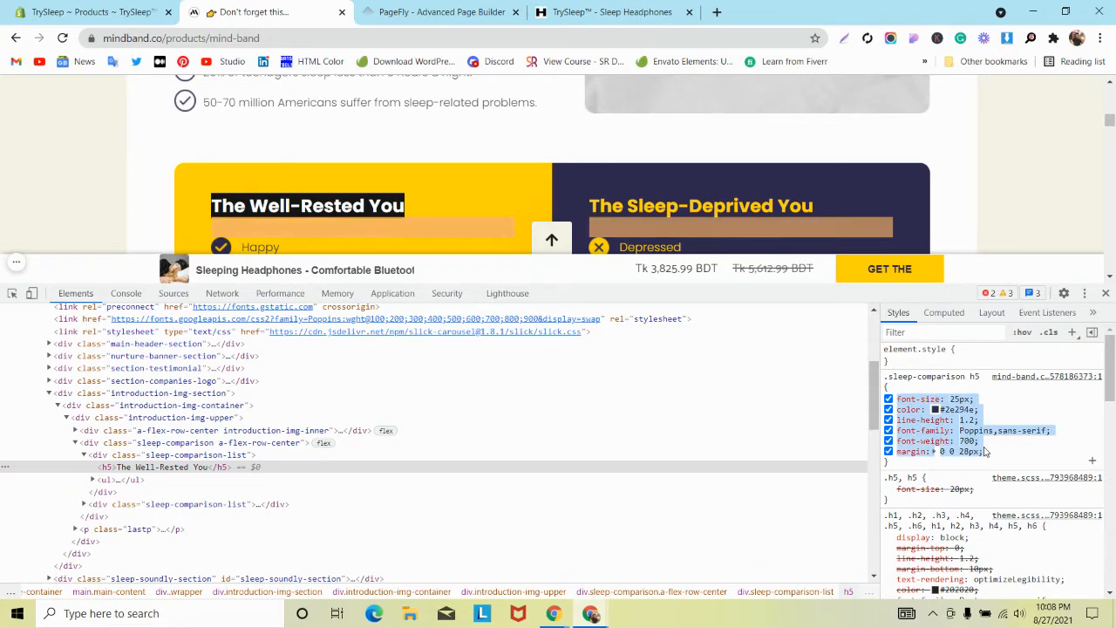
{"action": "left_click", "coordinate": [428, 12]}
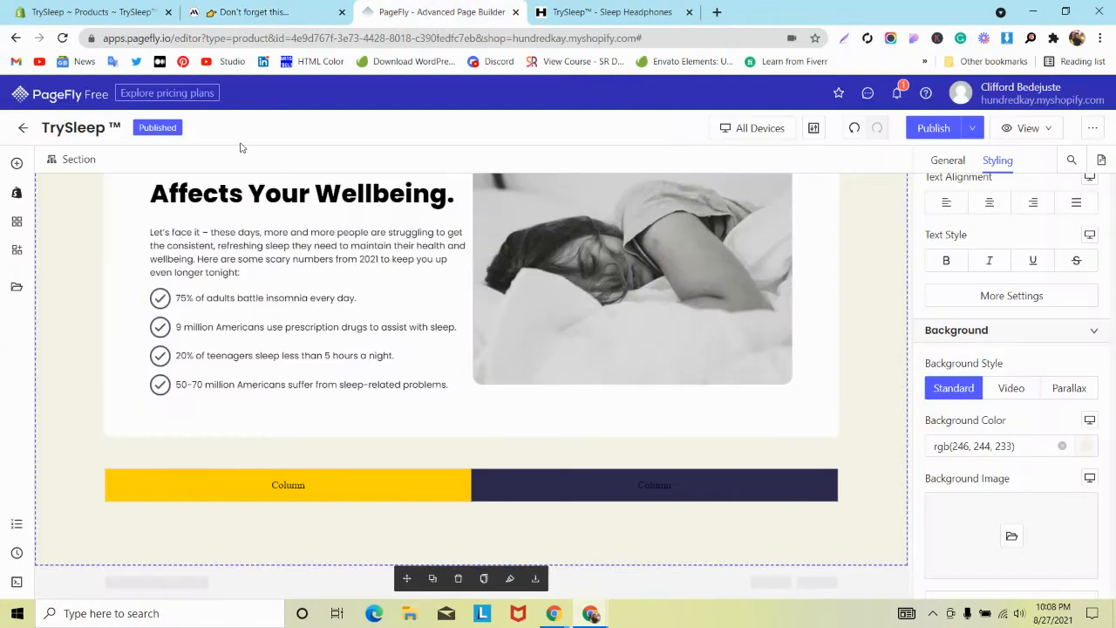
Step: Insert a new heading element into the yellow column of the comparison block
{"action": "left_click", "coordinate": [17, 164]}
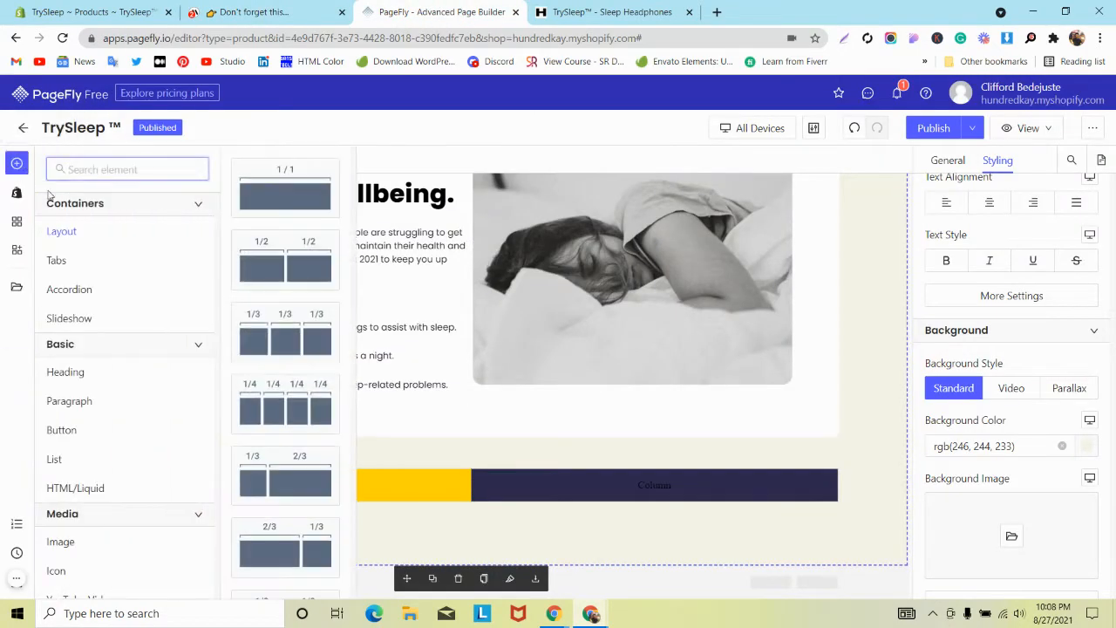
{"action": "type", "text": "h"}
{"action": "mouse_move", "coordinate": [69, 288]}
{"action": "left_click_drag", "start_coordinate": [287, 187], "coordinate": [255, 480]}
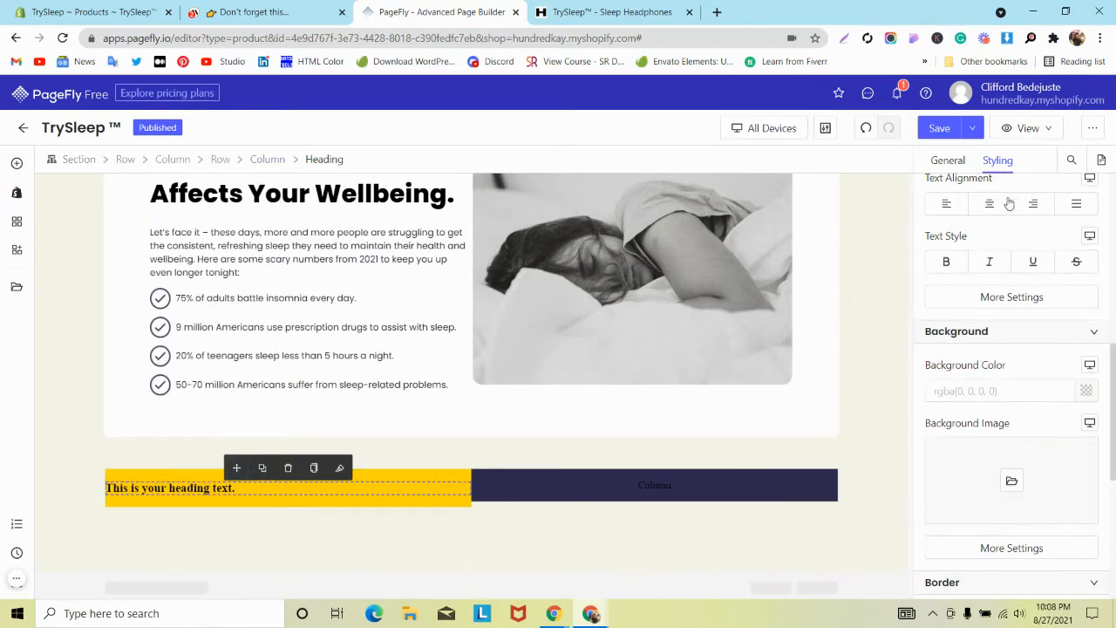
Step: Set the new heading's HTML tag to H5
{"action": "scroll", "coordinate": [1007, 411], "scroll_direction": "down", "scroll_amount": 5}
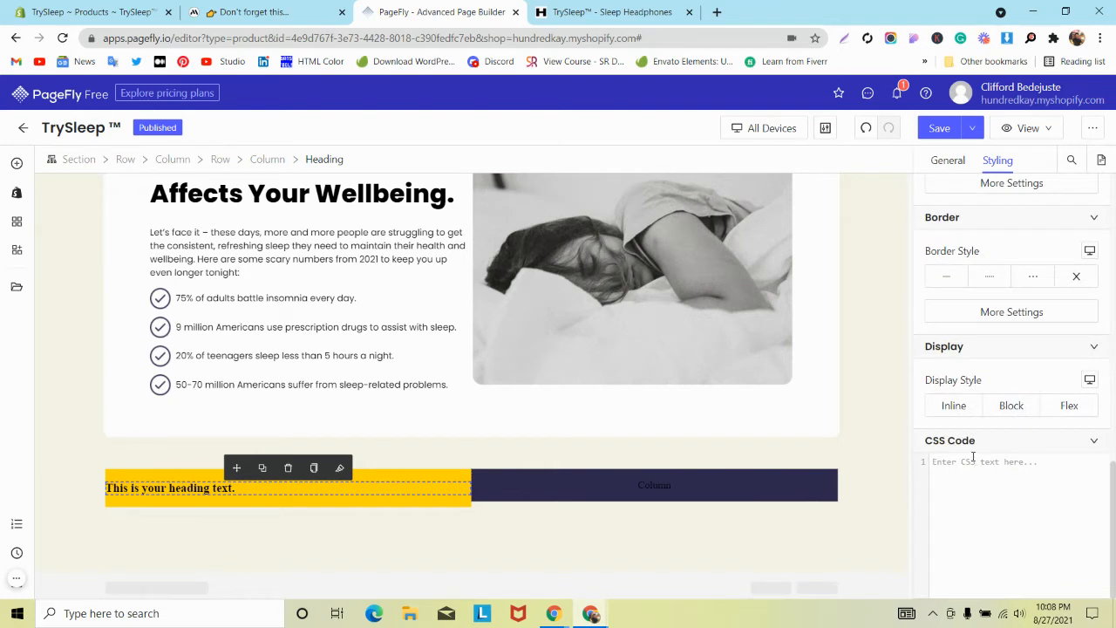
{"action": "scroll", "coordinate": [968, 393], "scroll_direction": "up", "scroll_amount": 1}
{"action": "left_click", "coordinate": [942, 161]}
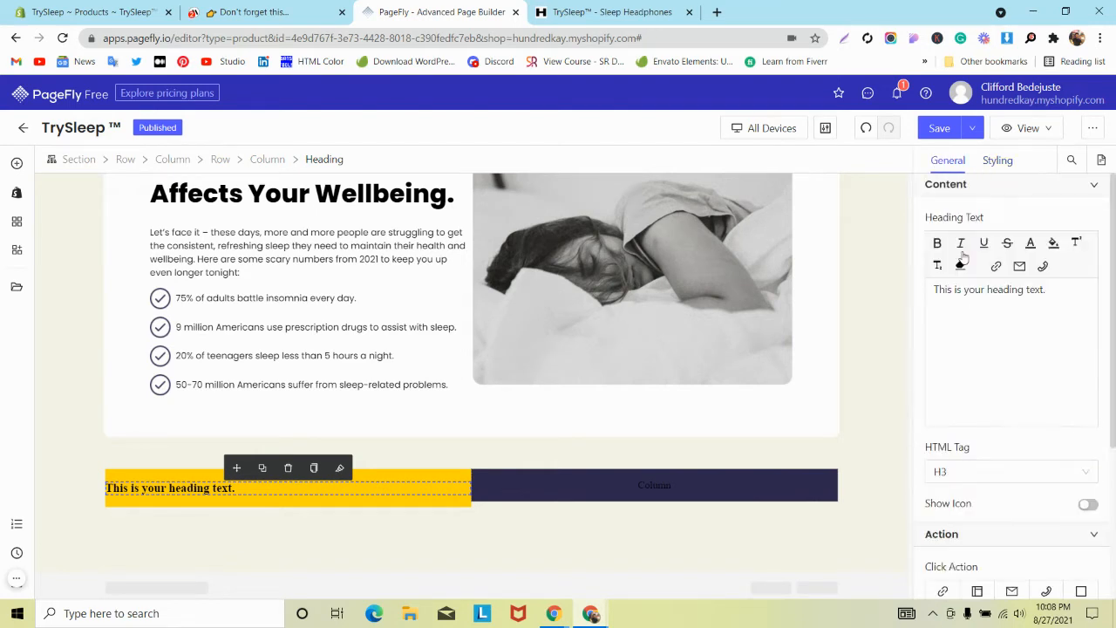
{"action": "scroll", "coordinate": [963, 261], "scroll_direction": "down", "scroll_amount": 2}
{"action": "left_click", "coordinate": [965, 334]}
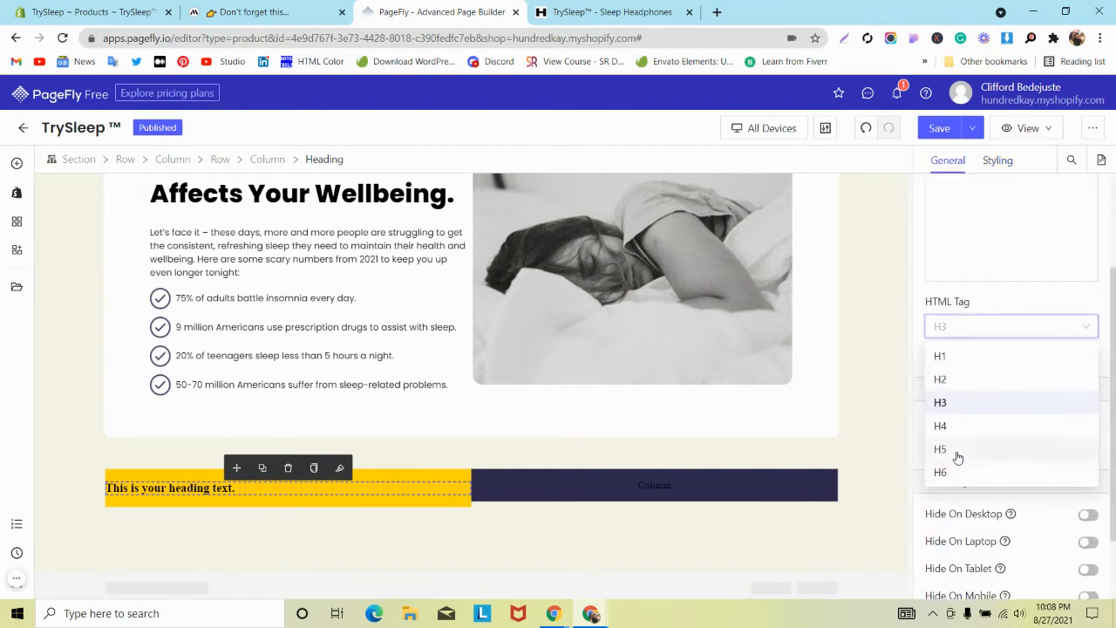
{"action": "left_click", "coordinate": [958, 450]}
Step: Paste the copied CSS into the heading (25px, #2e294e, line-height 1.2, Poppins, weight 700, margin 0 0 28px) and center its text
{"action": "left_click", "coordinate": [997, 160]}
{"action": "scroll", "coordinate": [1003, 392], "scroll_direction": "down", "scroll_amount": 1}
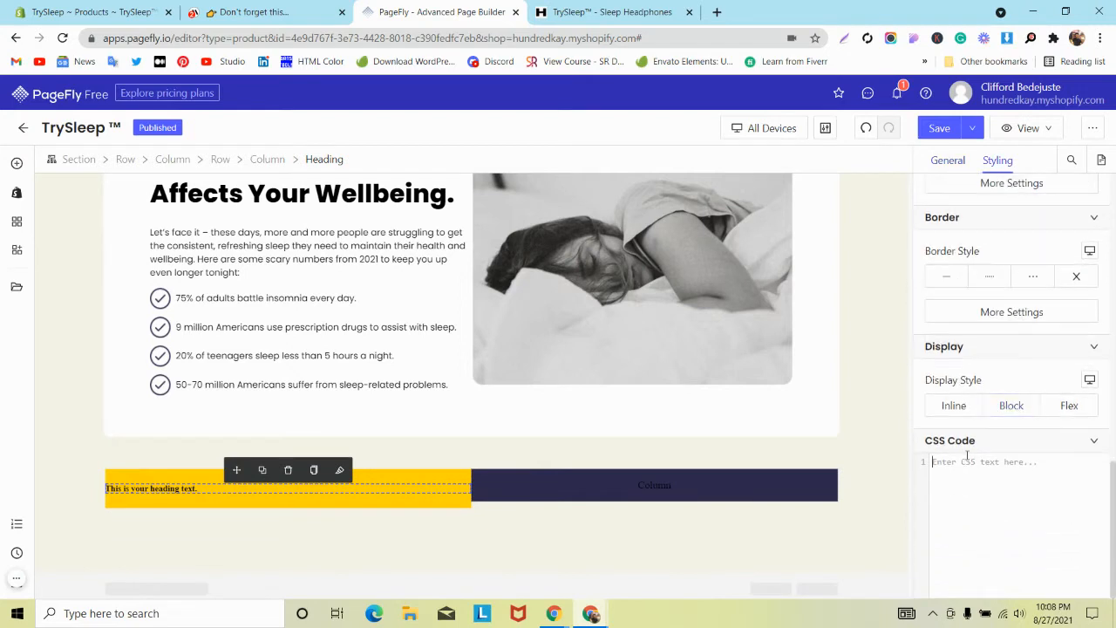
{"action": "left_click", "coordinate": [971, 458]}
{"action": "key", "text": "super+v"}
{"action": "left_click", "coordinate": [974, 236]}
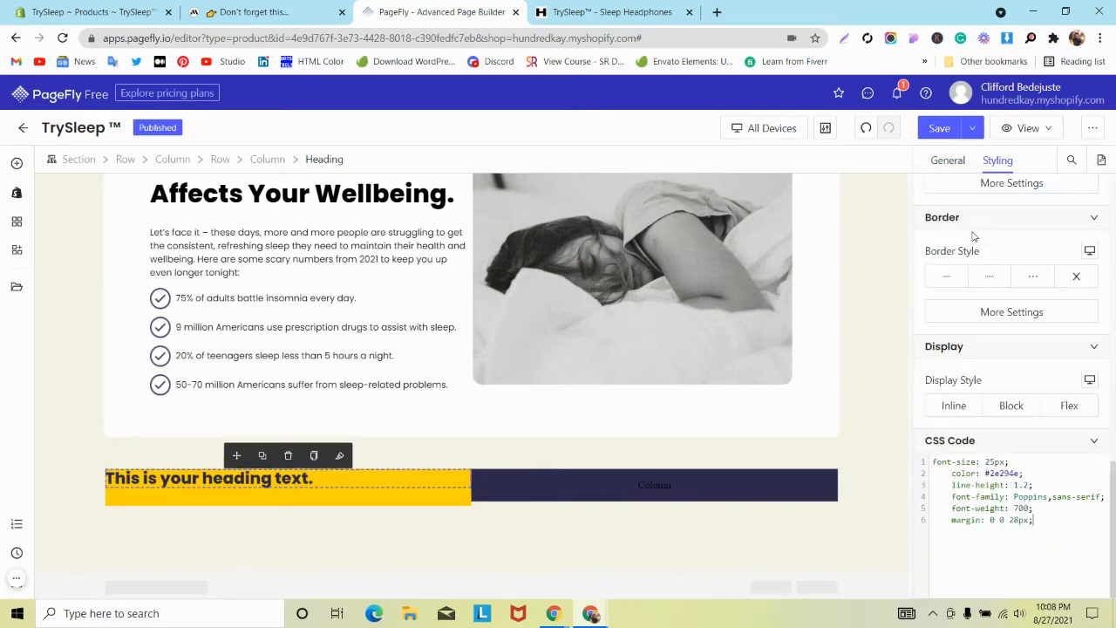
{"action": "scroll", "coordinate": [1003, 349], "scroll_direction": "up", "scroll_amount": 5}
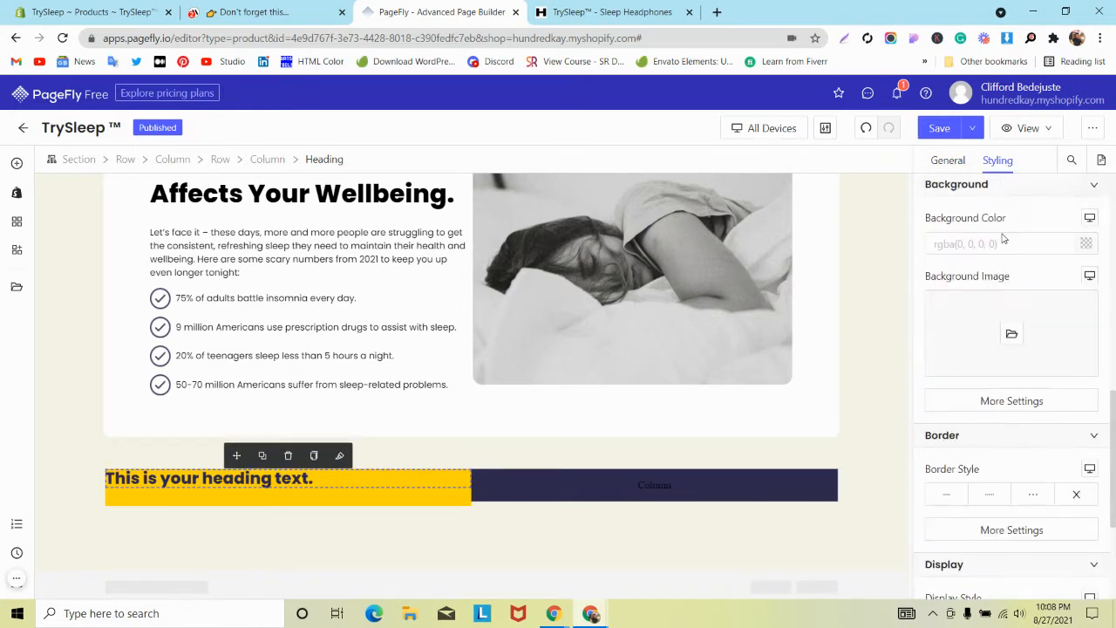
{"action": "left_click", "coordinate": [992, 493]}
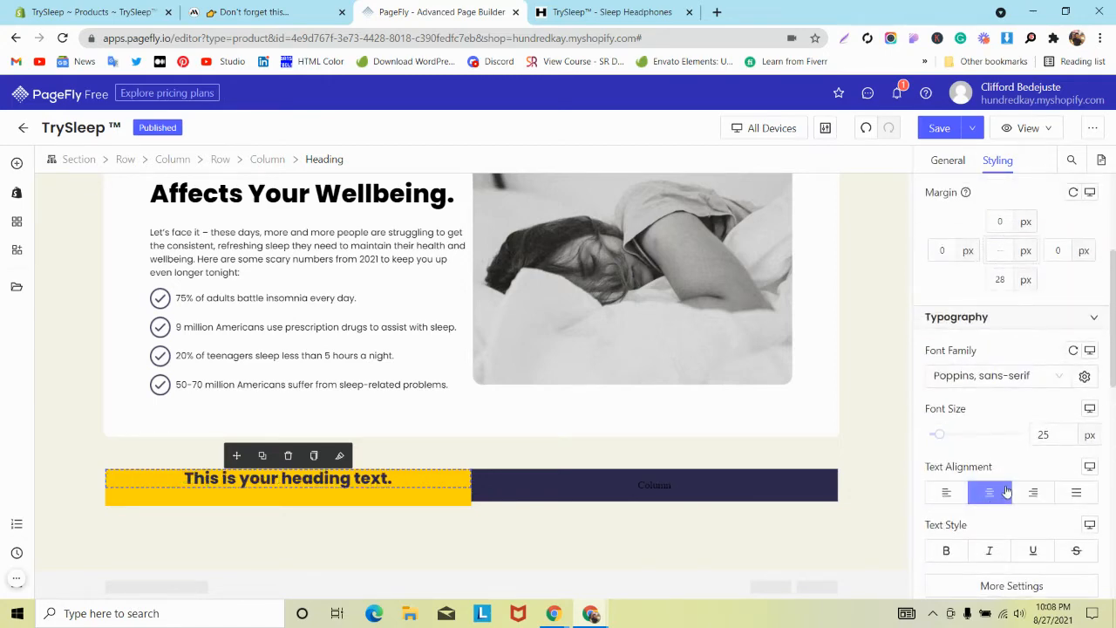
Step: Inspect the yellow Well-Rested box on mindband.co for its padding and return to the PageFly editor
{"action": "left_click", "coordinate": [296, 7]}
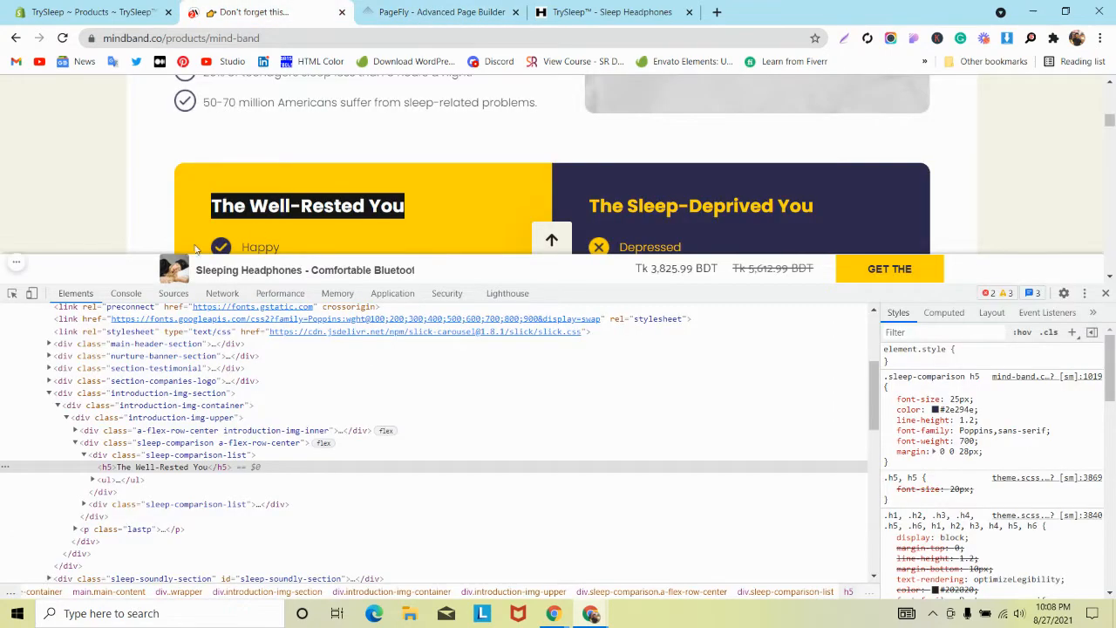
{"action": "left_click", "coordinate": [12, 294]}
{"action": "left_click", "coordinate": [190, 188]}
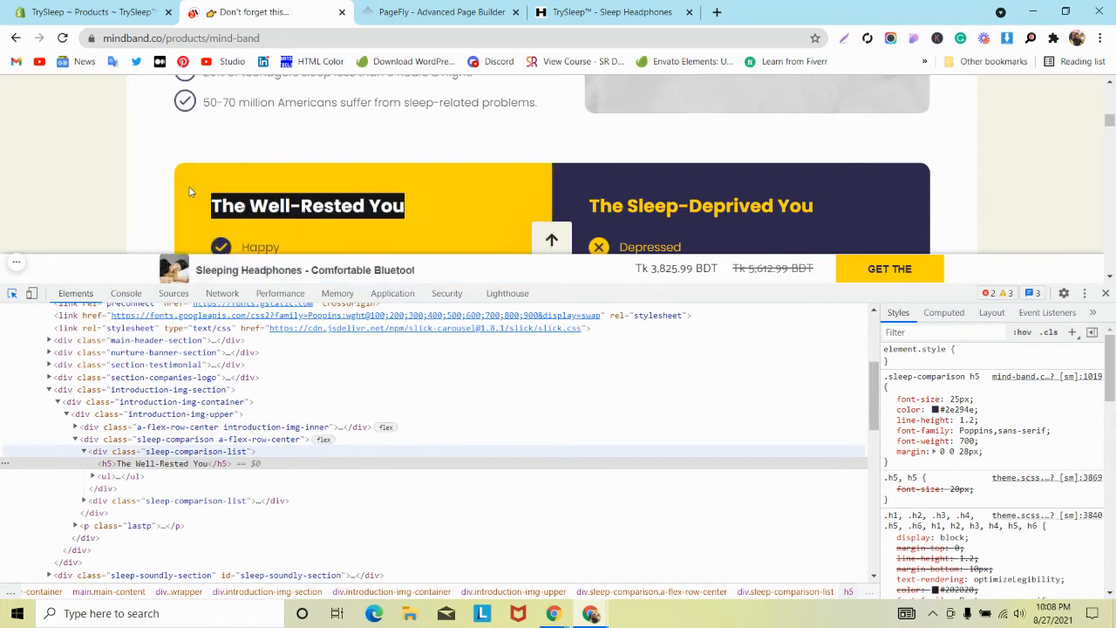
{"action": "left_click", "coordinate": [12, 294]}
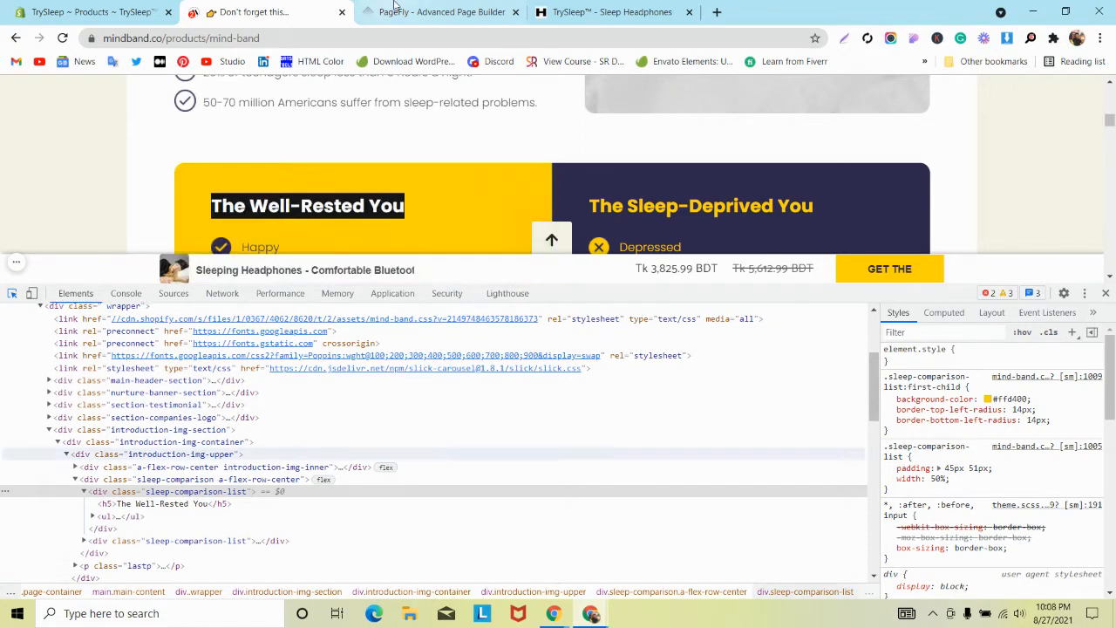
{"action": "left_click", "coordinate": [442, 12]}
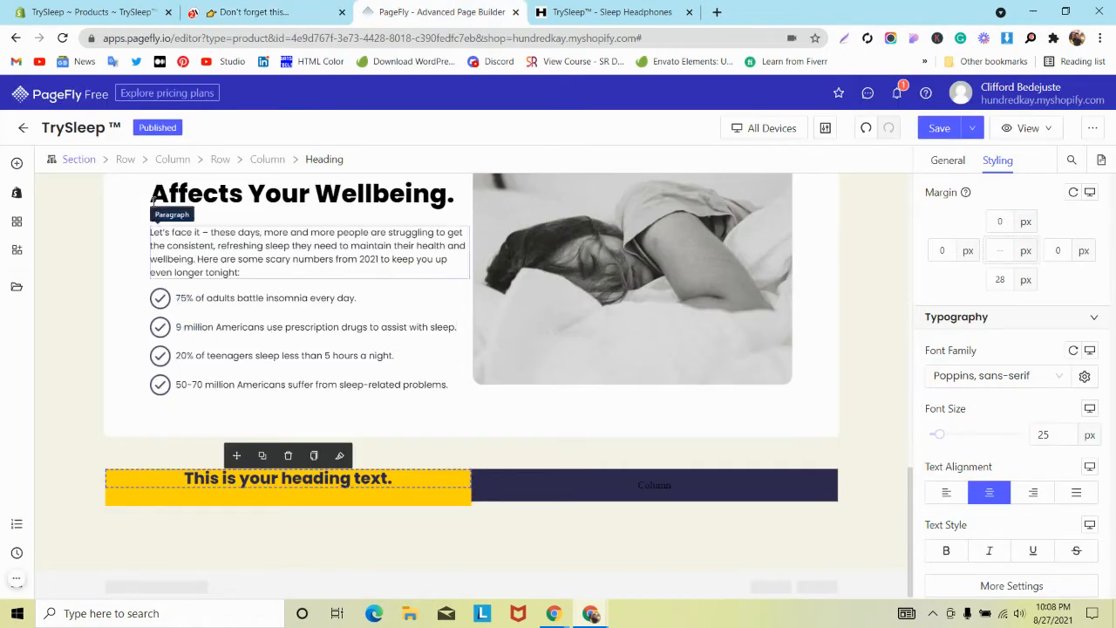
Step: Try a top padding of 45 px on the outer row that holds both comparison columns
{"action": "left_click", "coordinate": [125, 159]}
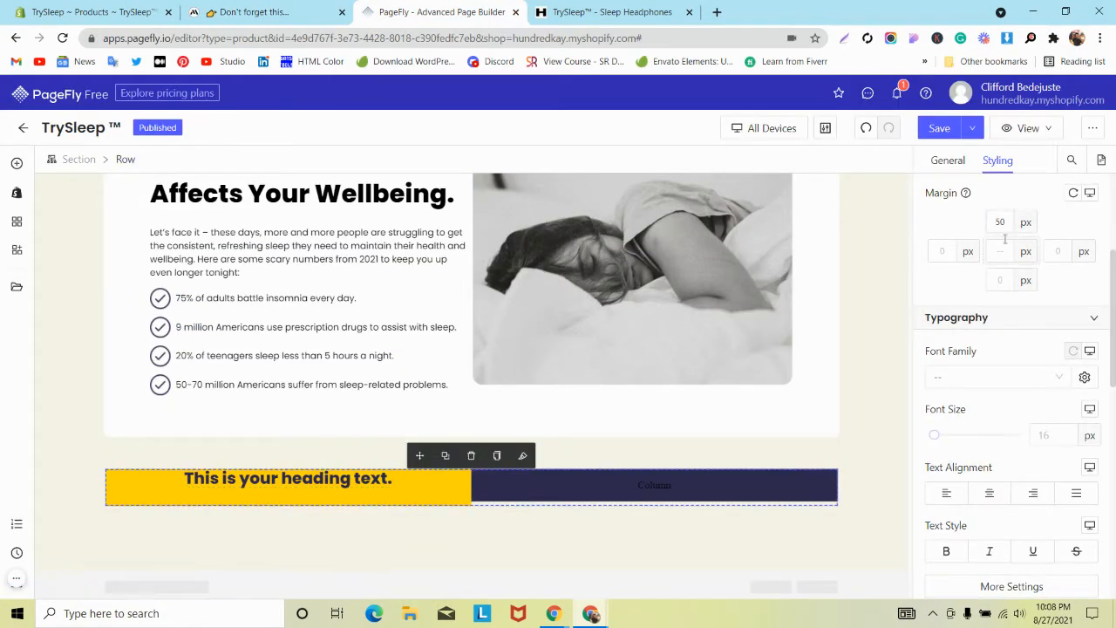
{"action": "scroll", "coordinate": [1005, 240], "scroll_direction": "up", "scroll_amount": 3}
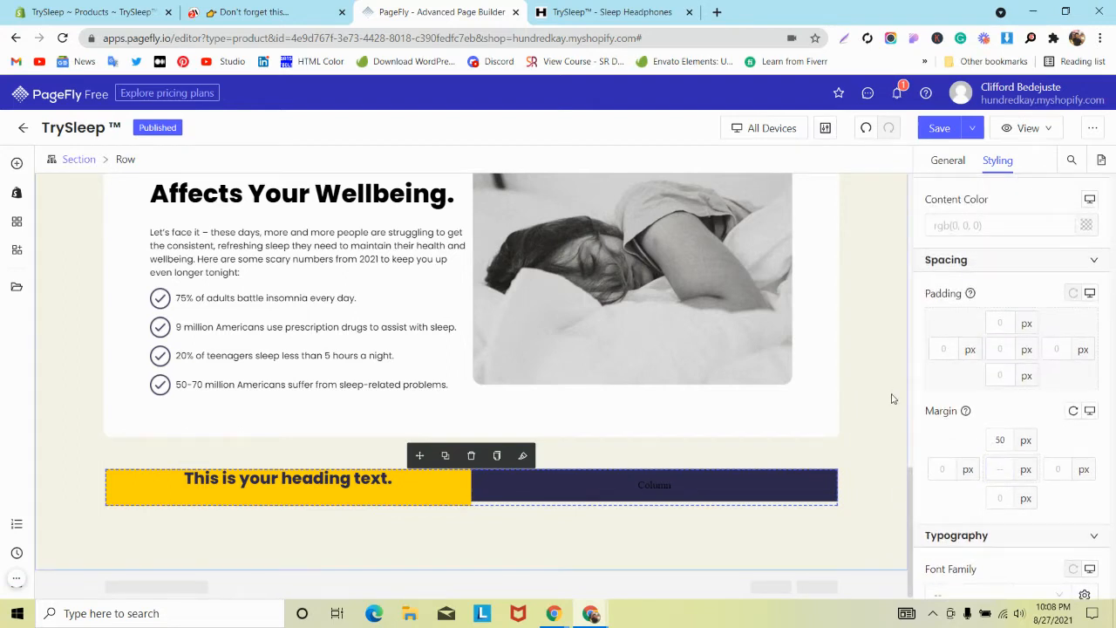
{"action": "type", "text": "40"}
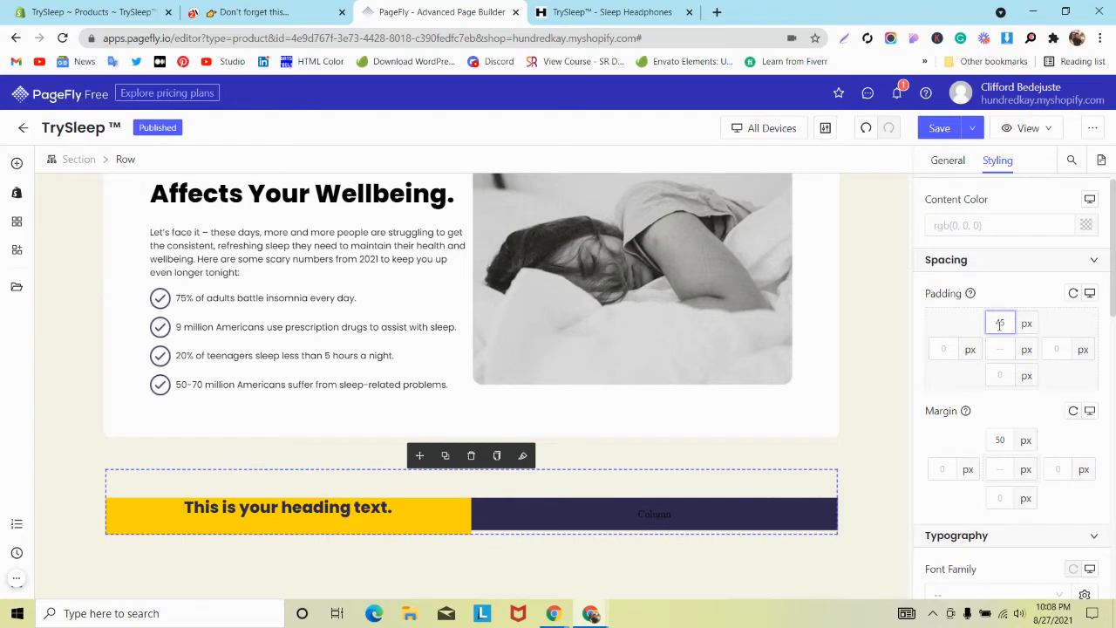
{"action": "key", "text": "BackSpace"}
{"action": "key", "text": "BackSpace"}
Step: Set the top padding of the yellow nested row around the heading to 45 px
{"action": "left_click", "coordinate": [163, 489]}
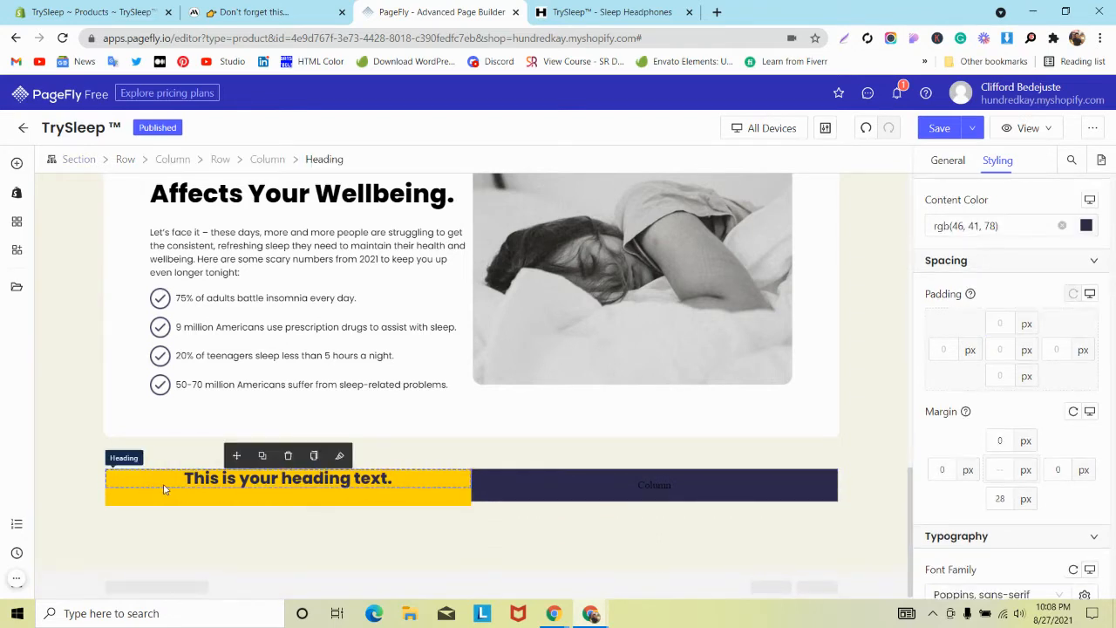
{"action": "left_click", "coordinate": [219, 158]}
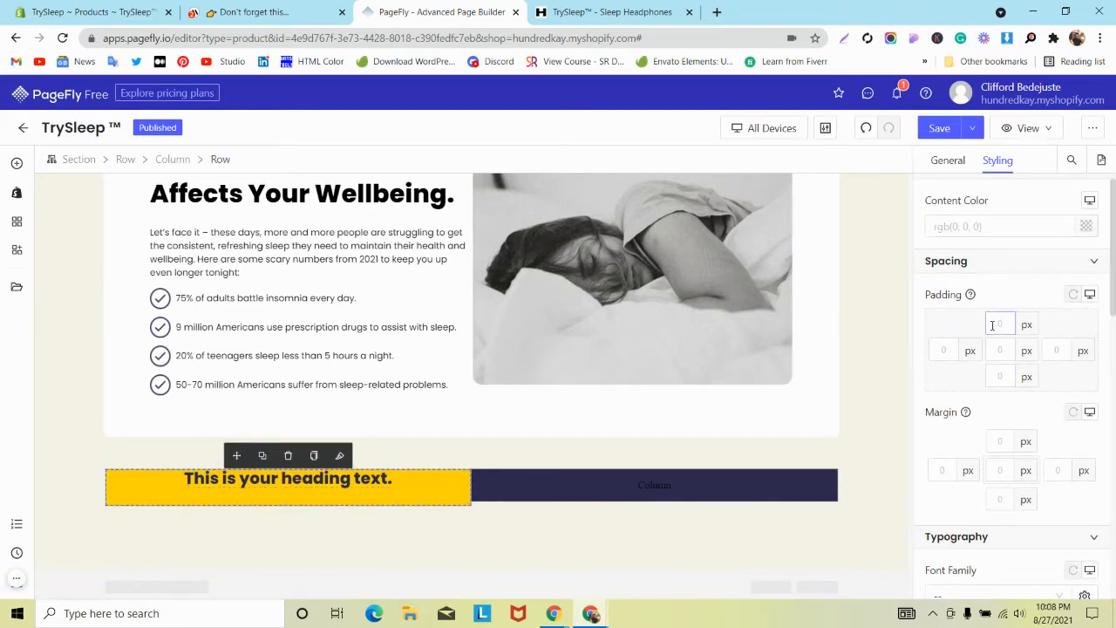
{"action": "type", "text": "30"}
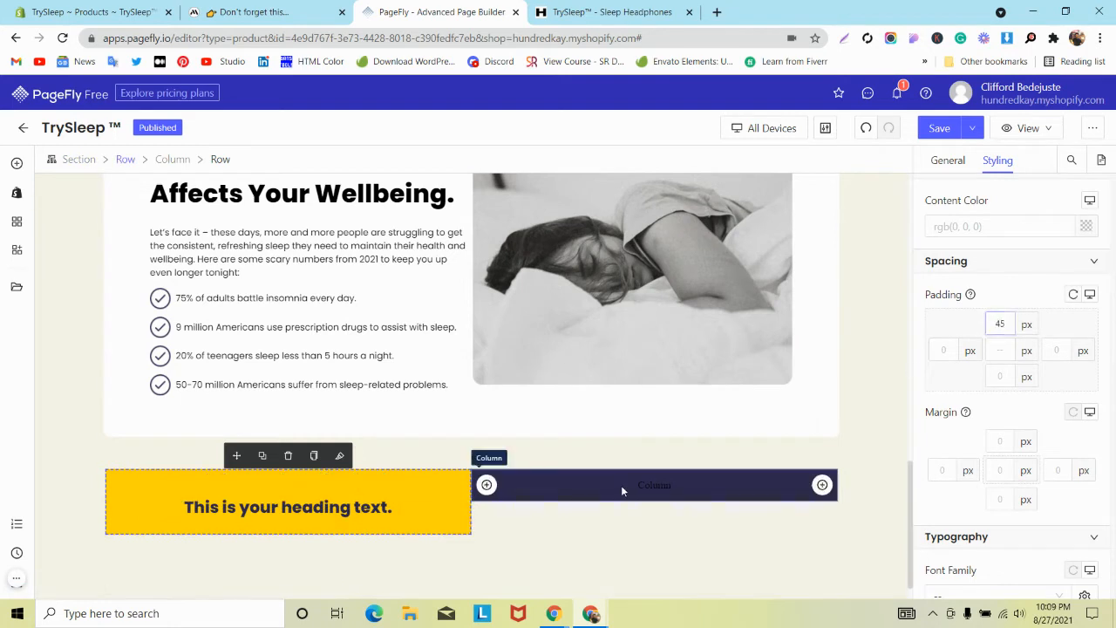
Step: Try a top padding of 45 px on the nested row around the navy column
{"action": "left_click", "coordinate": [621, 485]}
{"action": "left_click", "coordinate": [219, 159]}
{"action": "left_click", "coordinate": [1000, 324]}
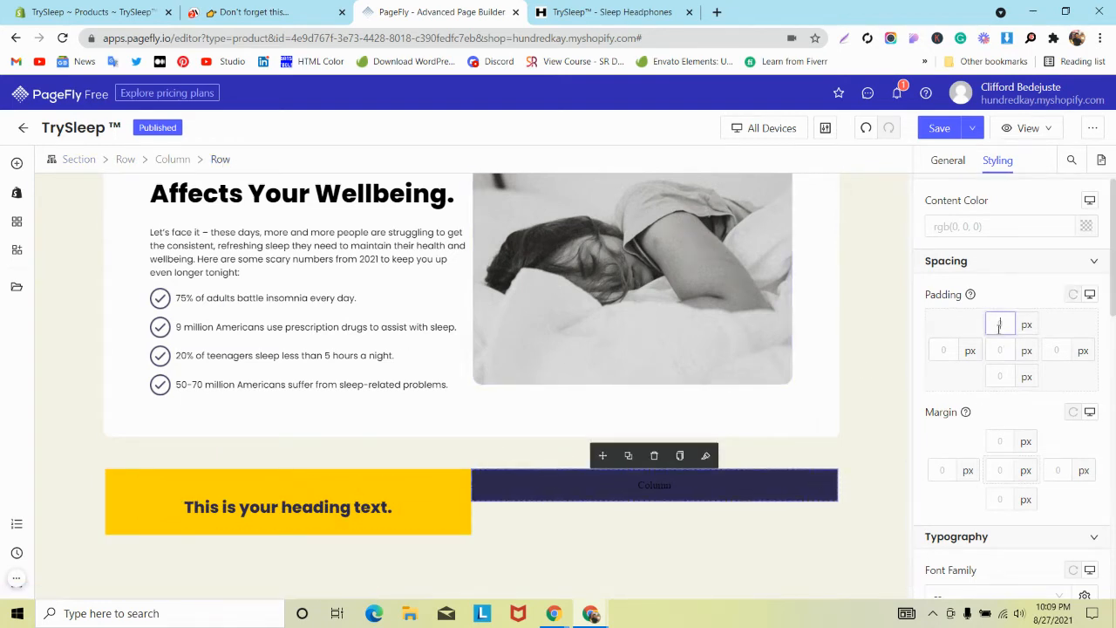
{"action": "type", "text": "45"}
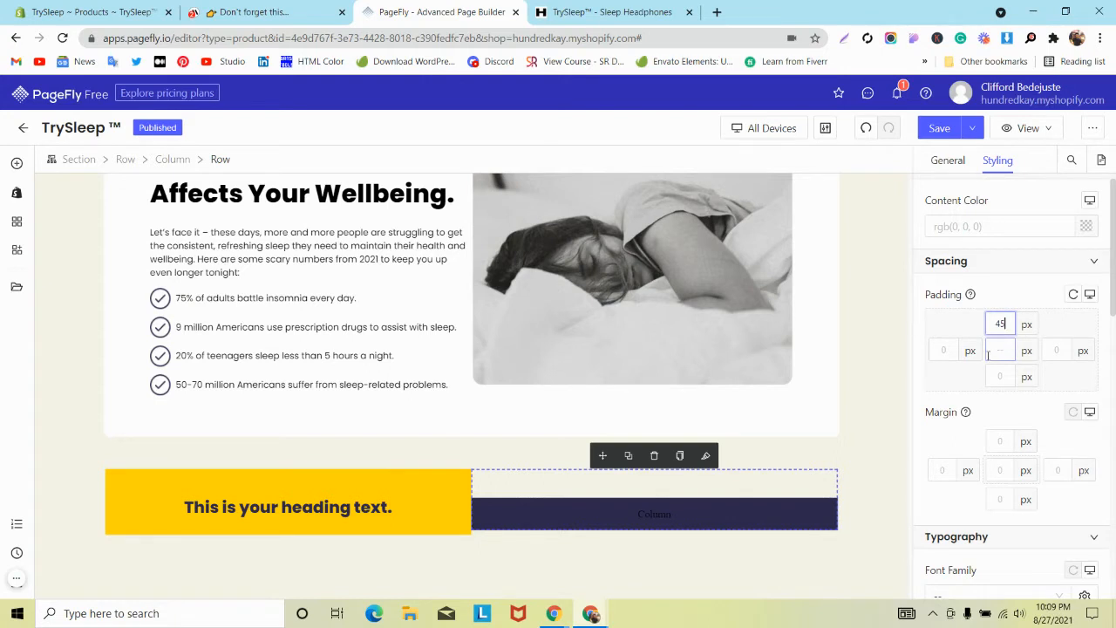
{"action": "key", "text": "BackSpace"}
{"action": "key", "text": "BackSpace"}
Step: Reselect the navy column's nested row and set its top padding to 45 px
{"action": "left_click", "coordinate": [742, 481]}
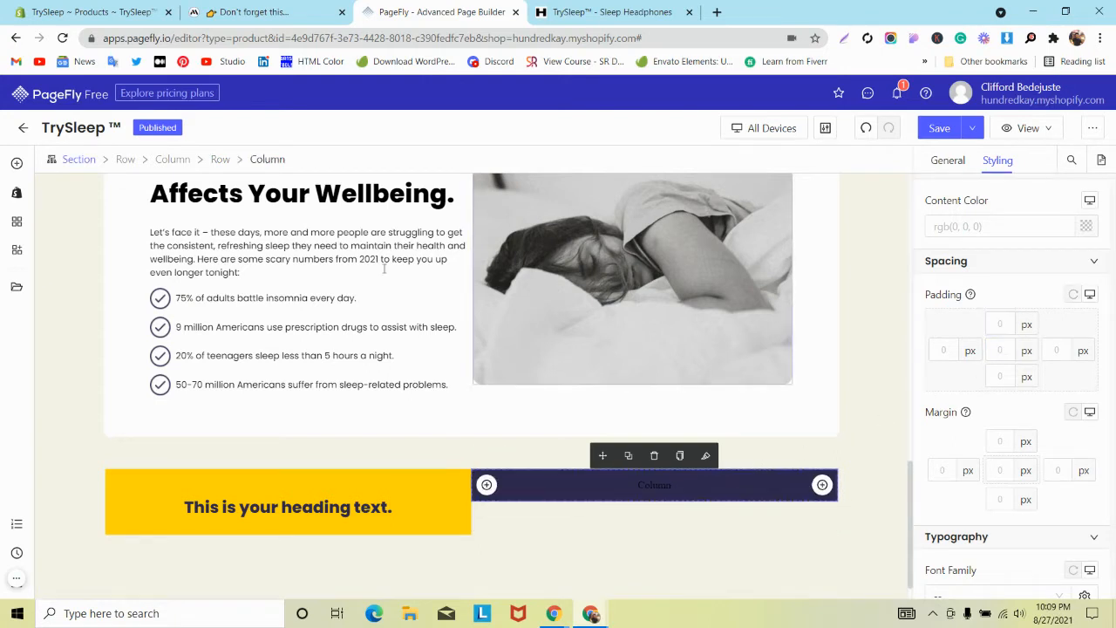
{"action": "left_click", "coordinate": [218, 160]}
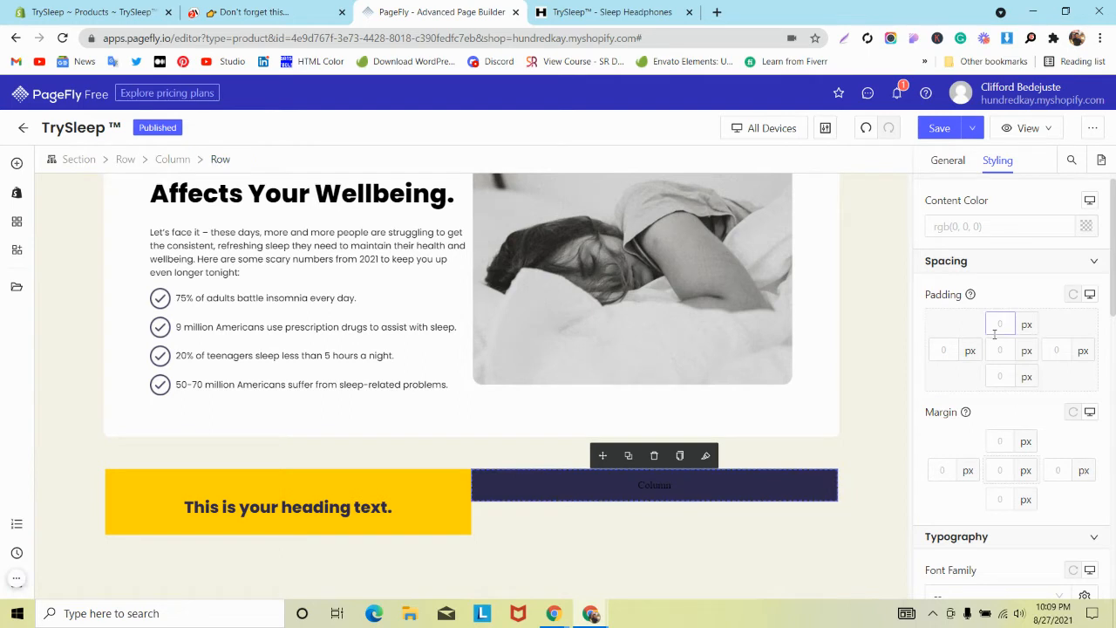
{"action": "type", "text": "45"}
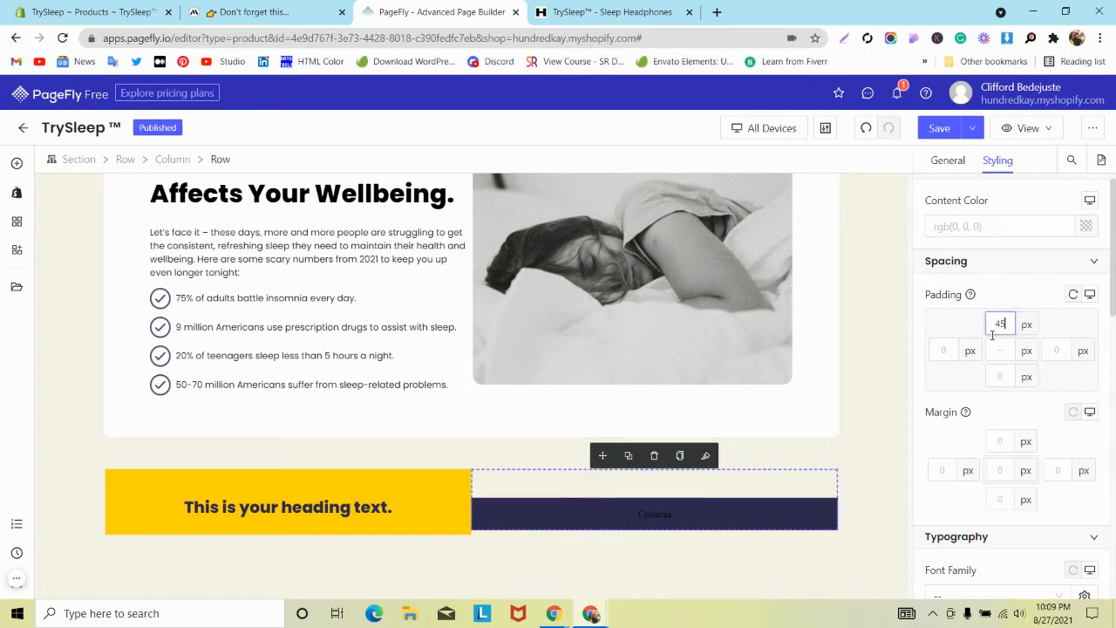
Step: Give the nested row around the navy column a background color of #2e294e
{"action": "left_click", "coordinate": [781, 504]}
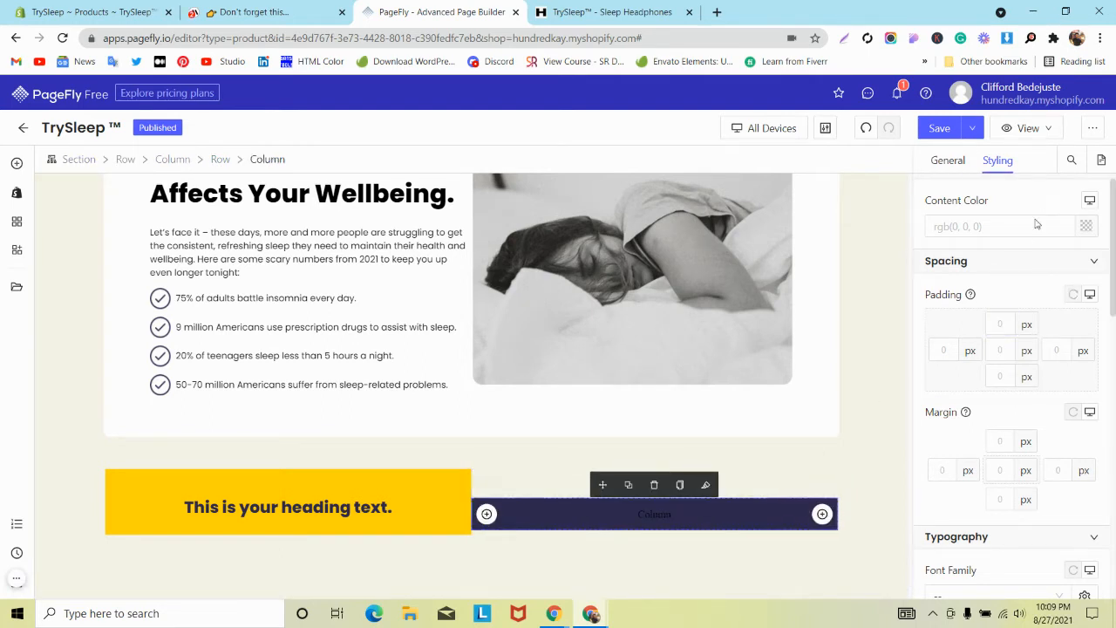
{"action": "scroll", "coordinate": [1011, 392], "scroll_direction": "down", "scroll_amount": 5}
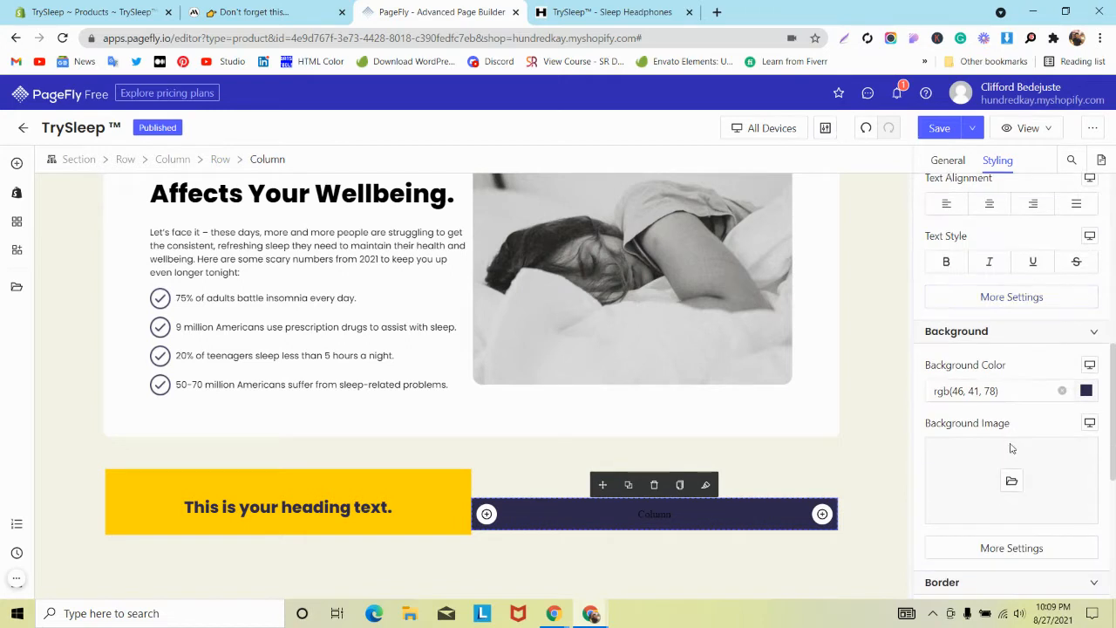
{"action": "left_click", "coordinate": [542, 486]}
{"action": "left_click", "coordinate": [1087, 392]}
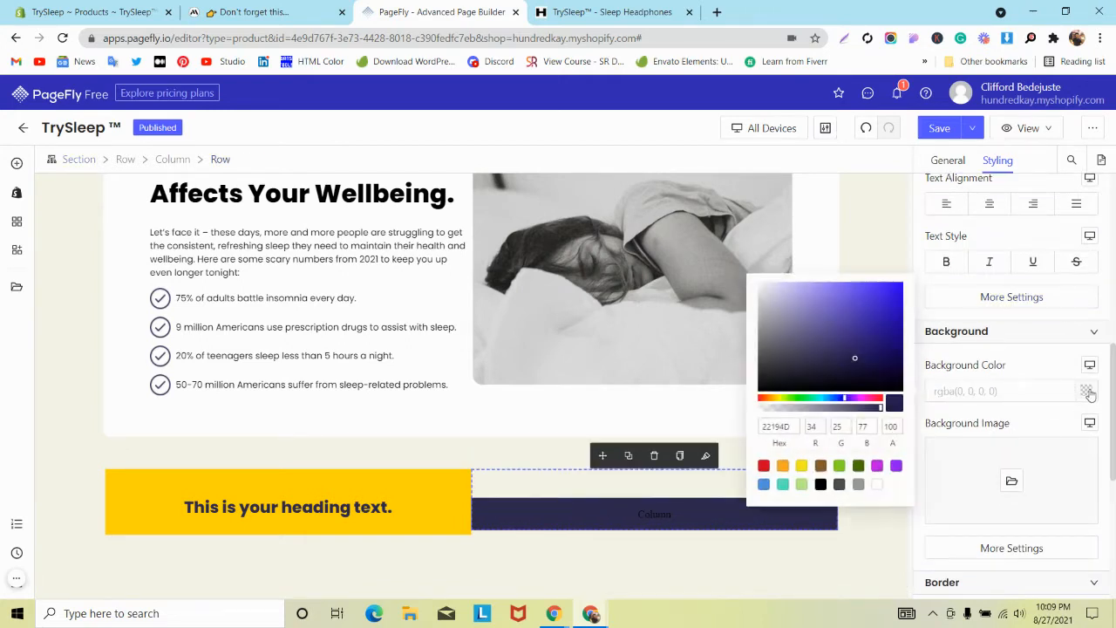
{"action": "key", "text": "super+v"}
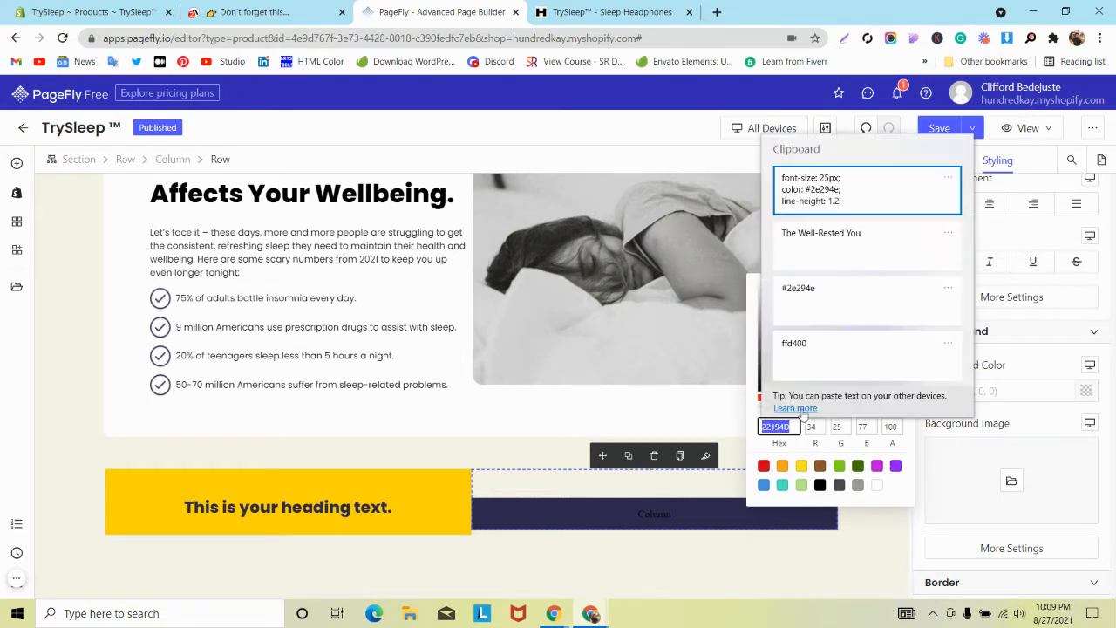
{"action": "left_click", "coordinate": [863, 304]}
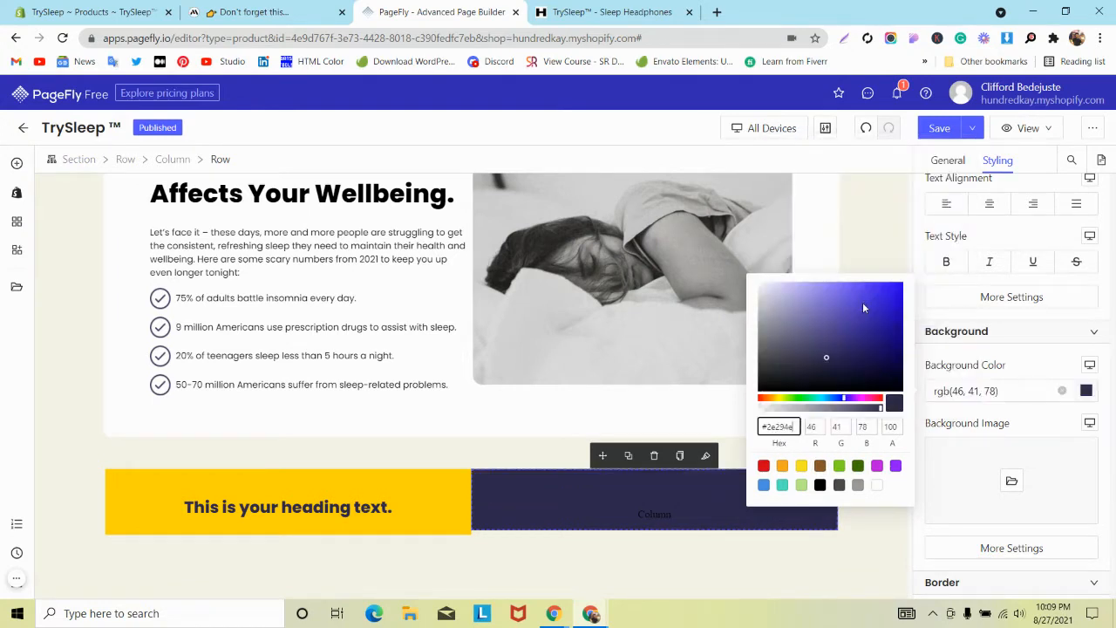
Step: Clear the background color of the column inside the navy row and compare the padding of both nested rows
{"action": "left_click", "coordinate": [542, 527]}
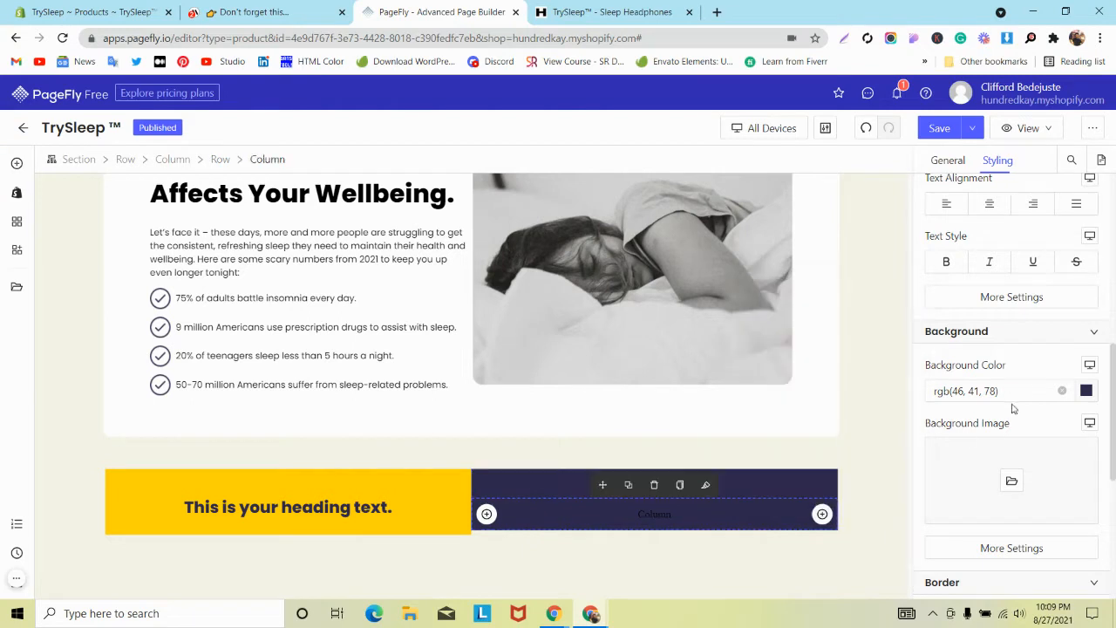
{"action": "left_click", "coordinate": [1062, 392]}
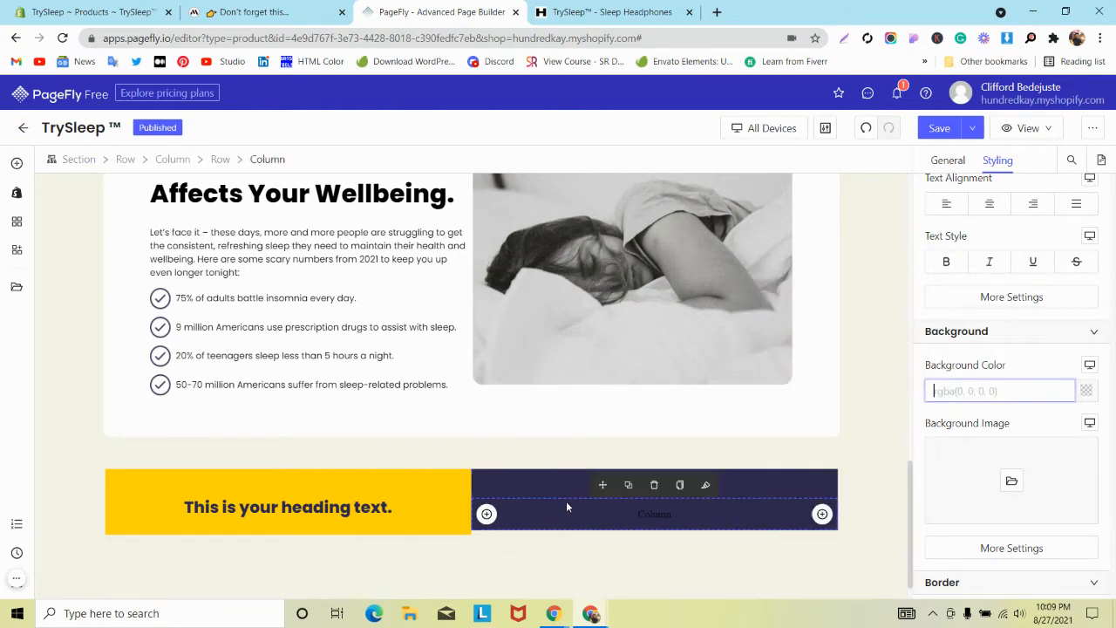
{"action": "left_click", "coordinate": [545, 481]}
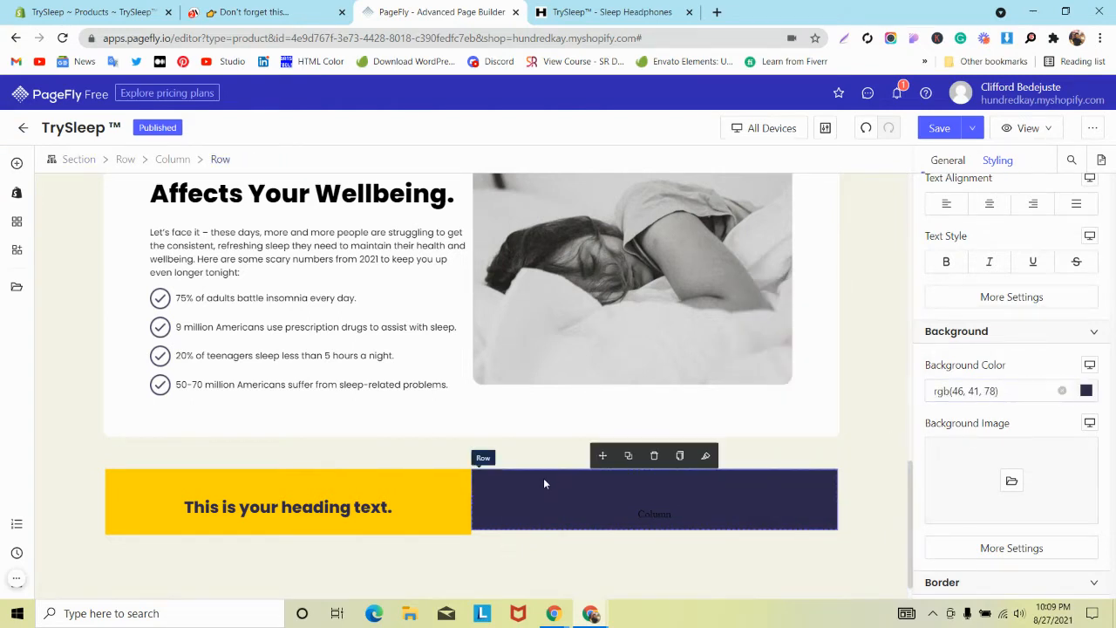
{"action": "left_click", "coordinate": [433, 483]}
{"action": "scroll", "coordinate": [1114, 272], "scroll_direction": "up", "scroll_amount": 5}
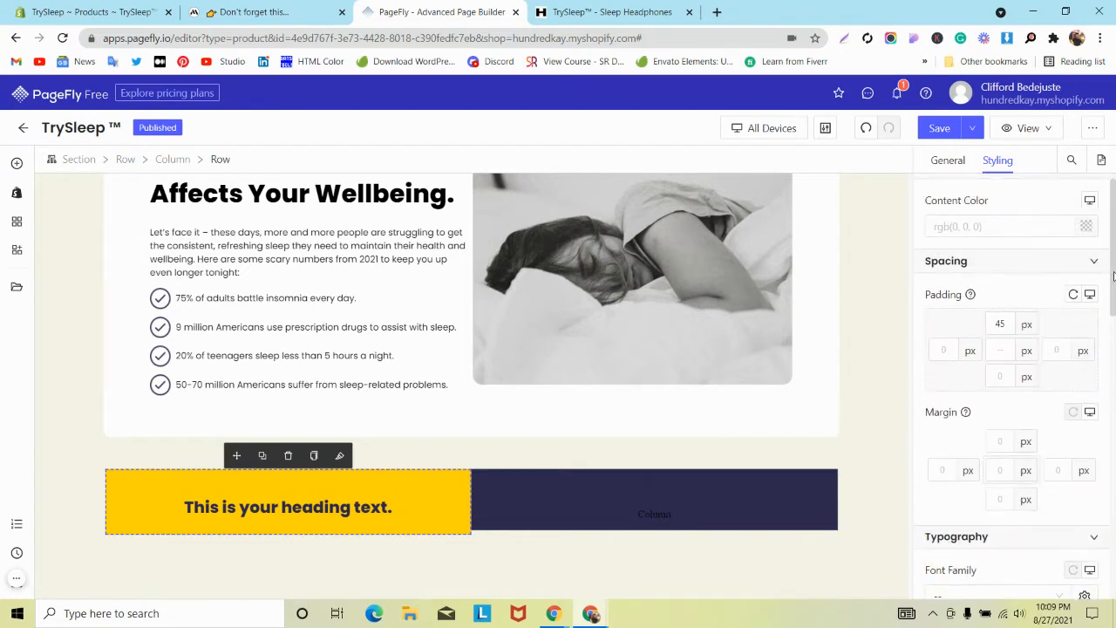
{"action": "left_click", "coordinate": [492, 476]}
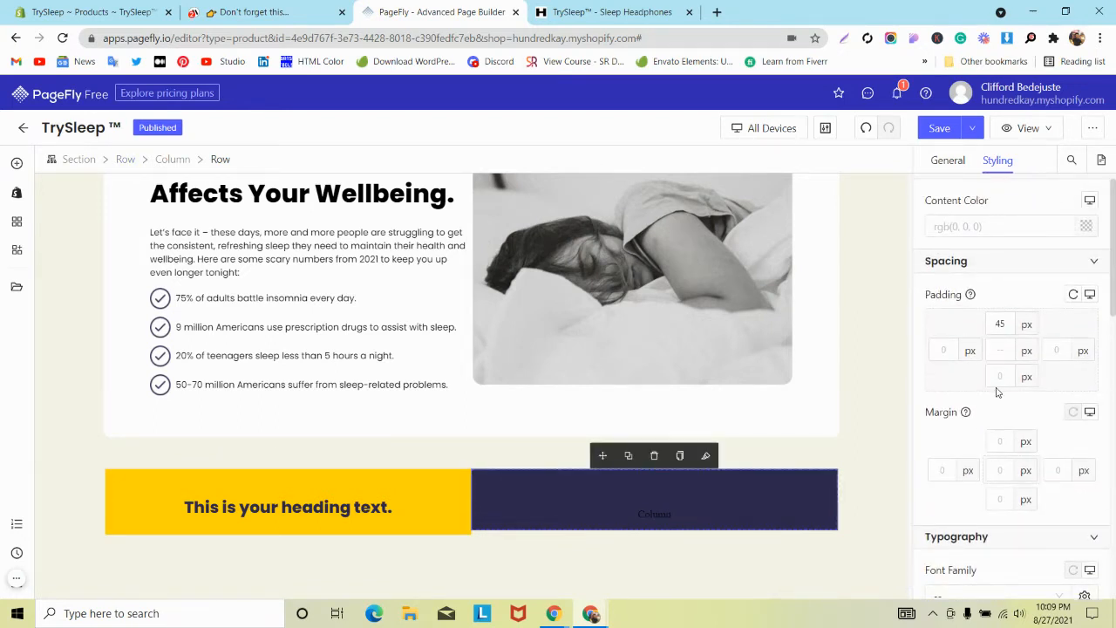
{"action": "scroll", "coordinate": [419, 510], "scroll_direction": "down", "scroll_amount": 1}
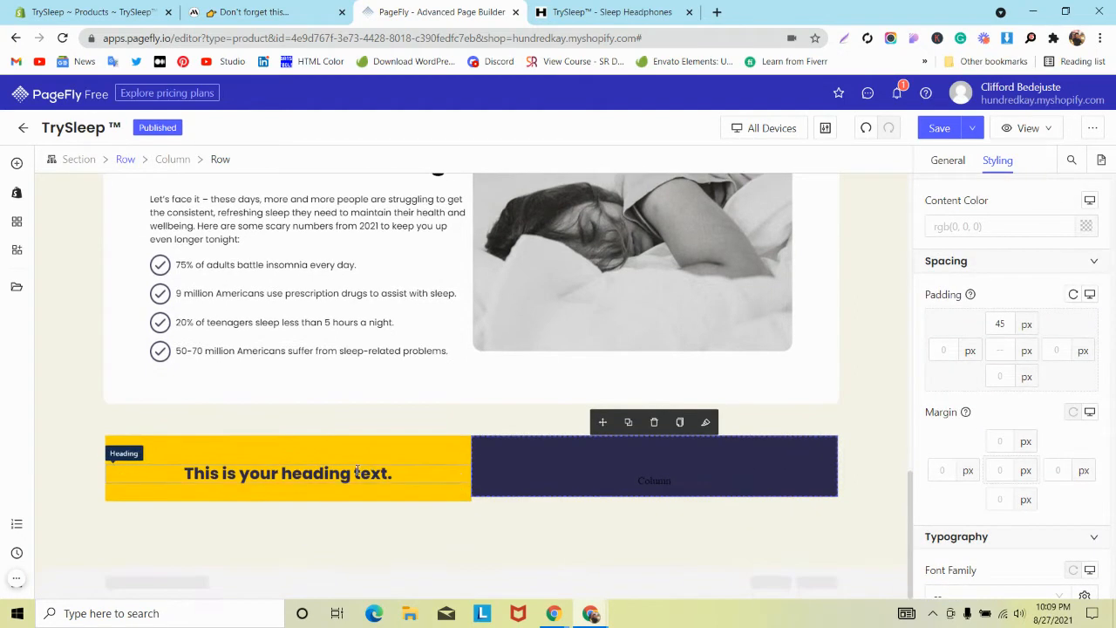
Step: Duplicate the heading in the yellow column and move the copy into the navy column
{"action": "left_click", "coordinate": [356, 471]}
{"action": "left_click", "coordinate": [263, 453]}
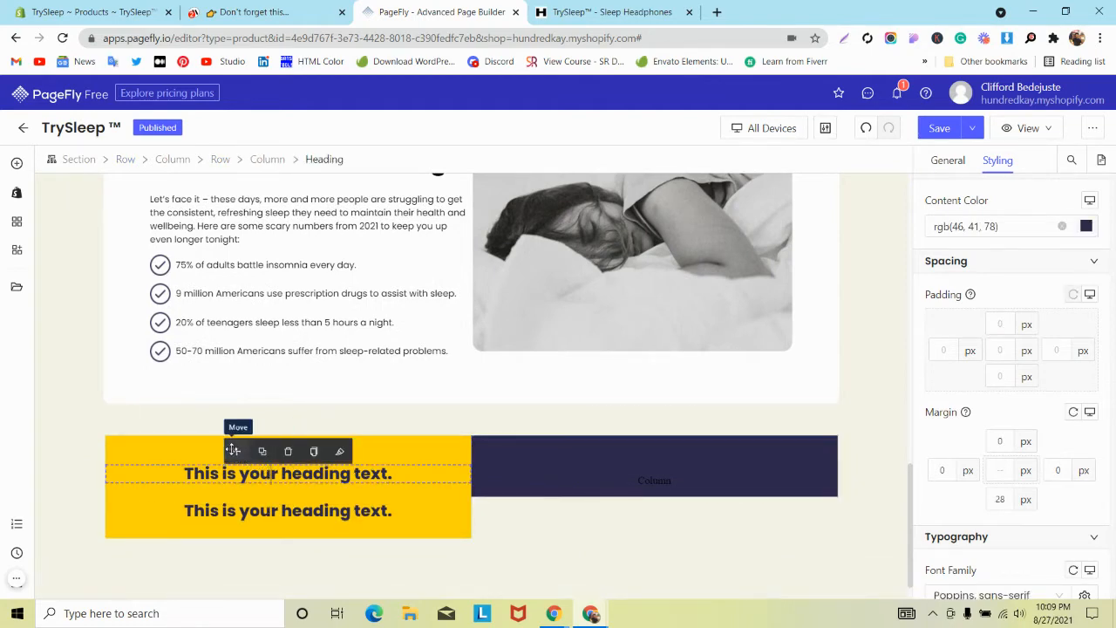
{"action": "left_click_drag", "start_coordinate": [563, 477], "coordinate": [553, 471]}
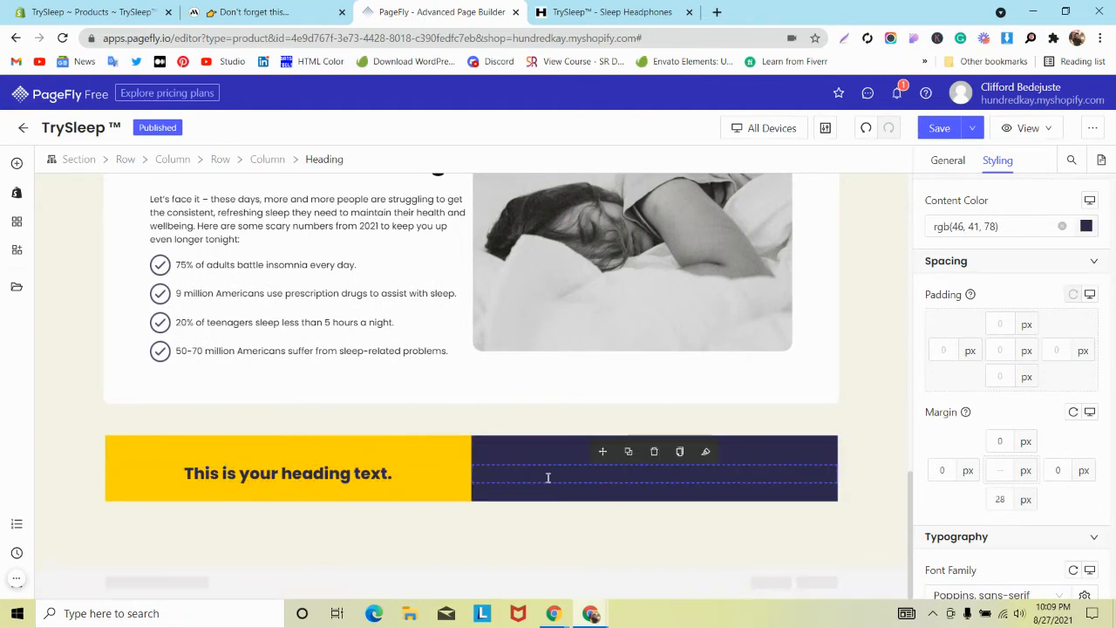
Step: Look up the Sleep-Deprived heading's color on mindband.co and set the navy column heading's content color to #ffd400
{"action": "left_click", "coordinate": [262, 12]}
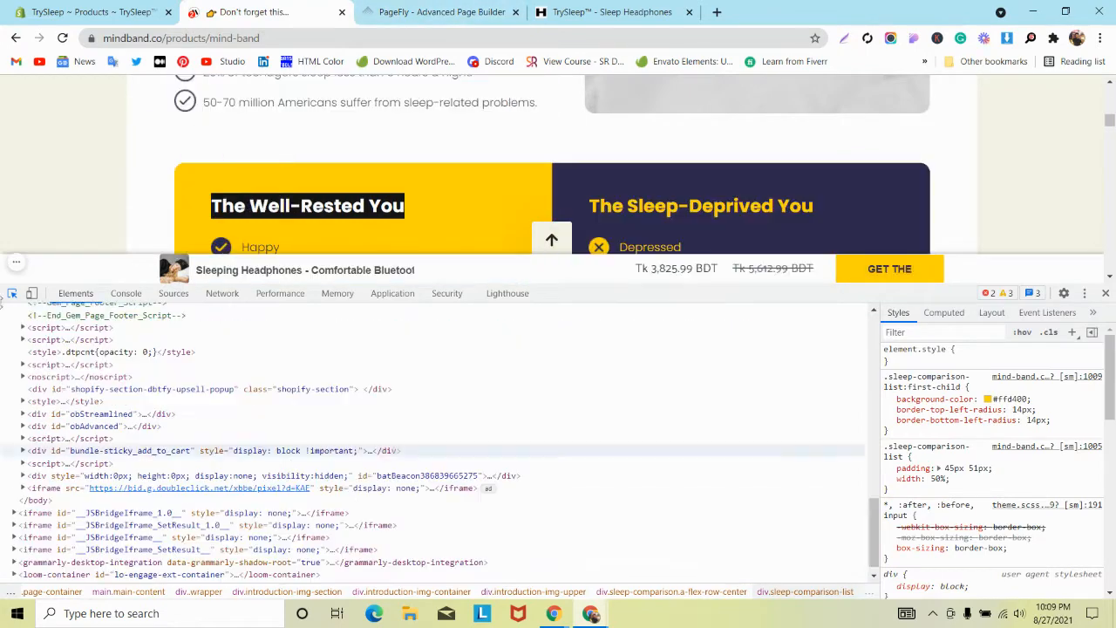
{"action": "left_click", "coordinate": [636, 205]}
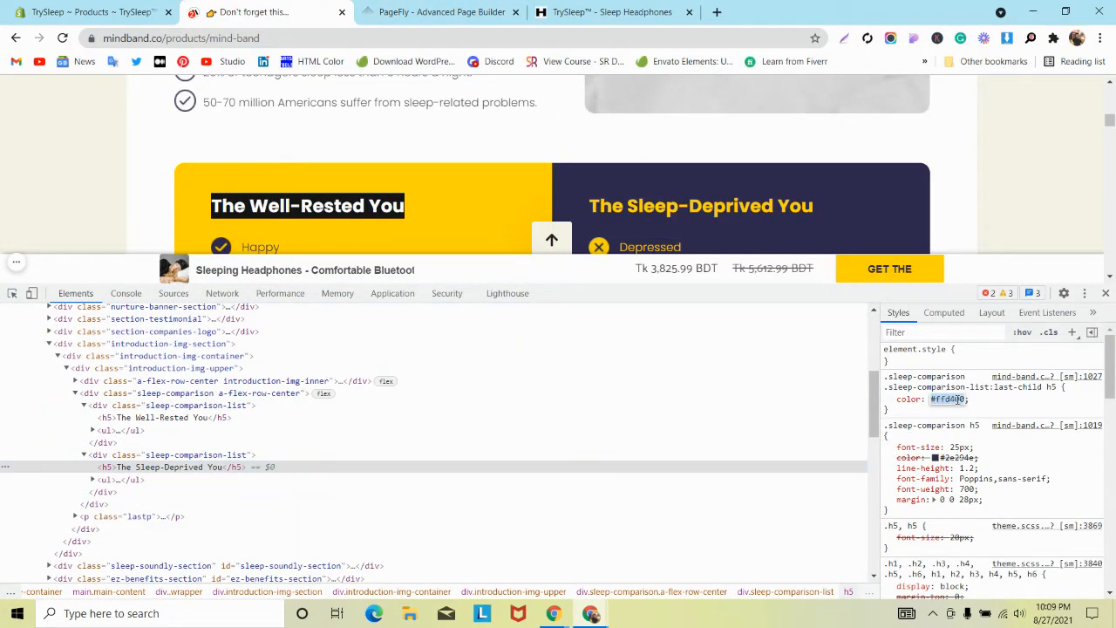
{"action": "left_click", "coordinate": [452, 9]}
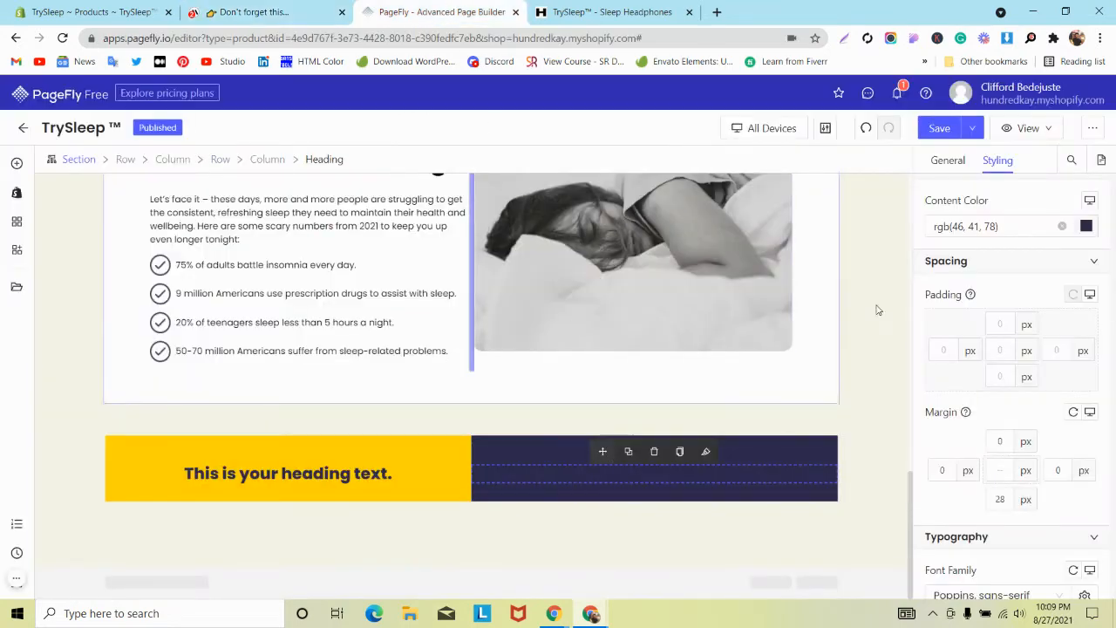
{"action": "scroll", "coordinate": [1070, 272], "scroll_direction": "up", "scroll_amount": 1}
{"action": "left_click", "coordinate": [1086, 245]}
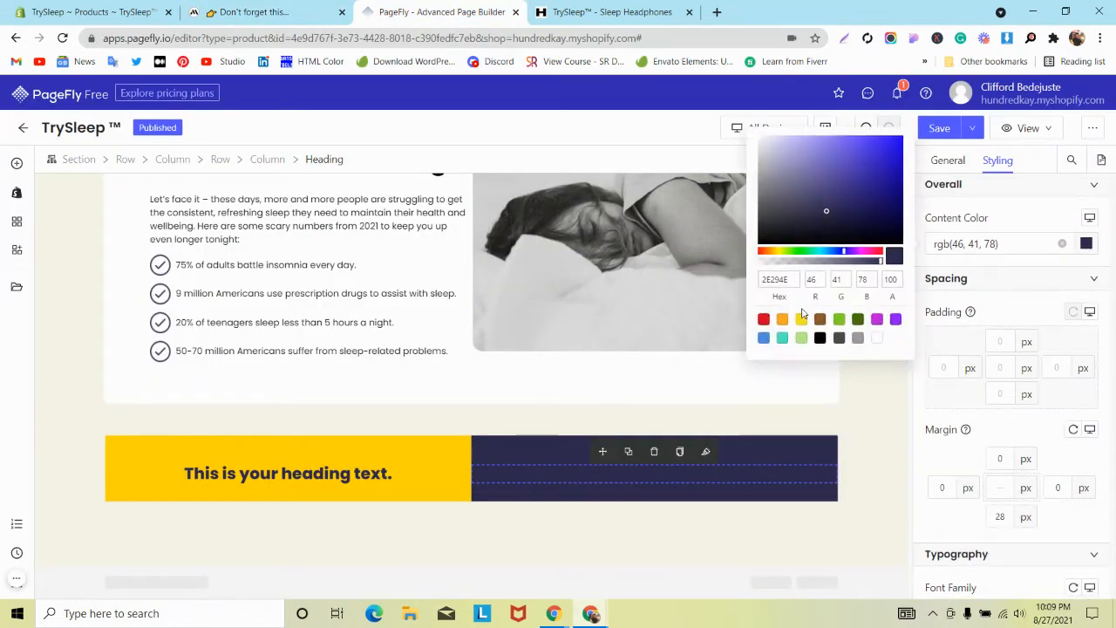
{"action": "type", "text": "#ffd400"}
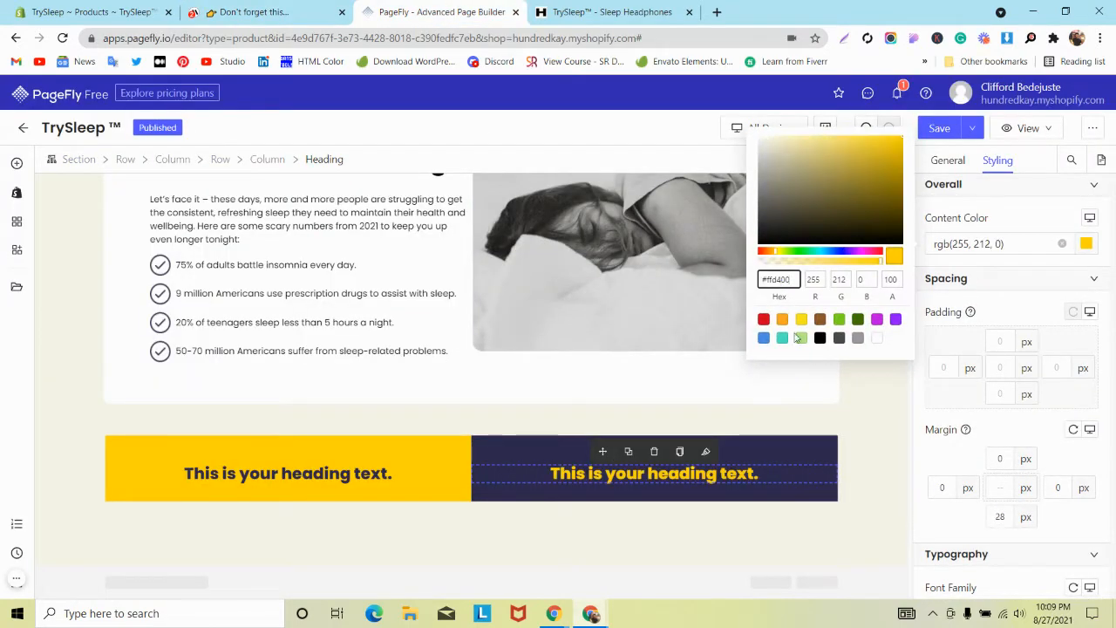
Step: Try a border radius of 10 px on all corners of the yellow nested row and undo it
{"action": "left_click", "coordinate": [137, 446]}
{"action": "left_click", "coordinate": [305, 7]}
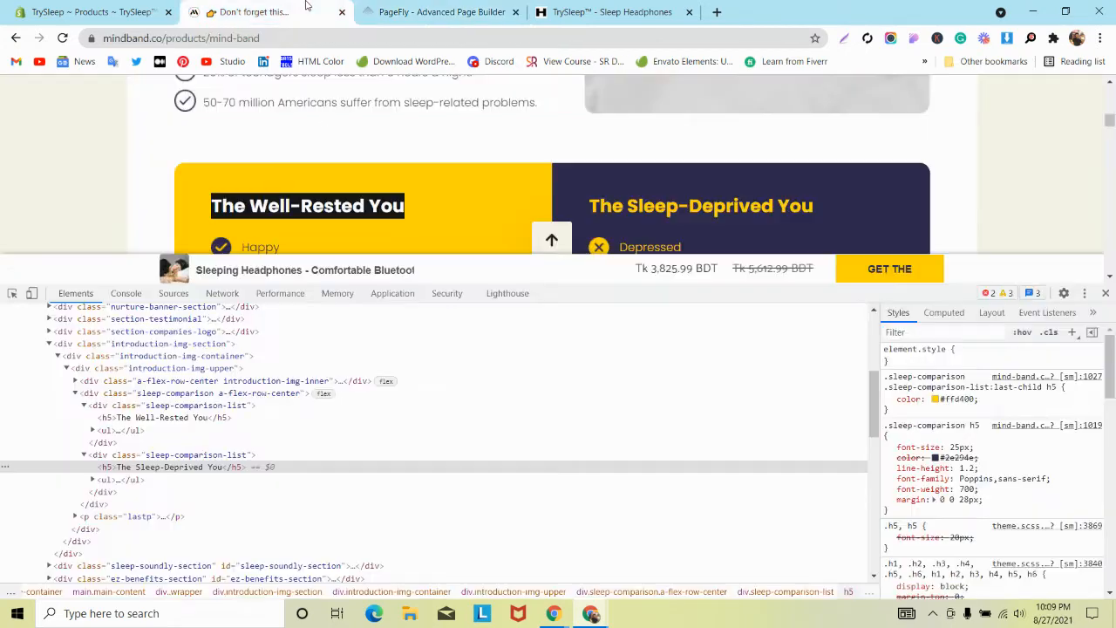
{"action": "left_click", "coordinate": [440, 11]}
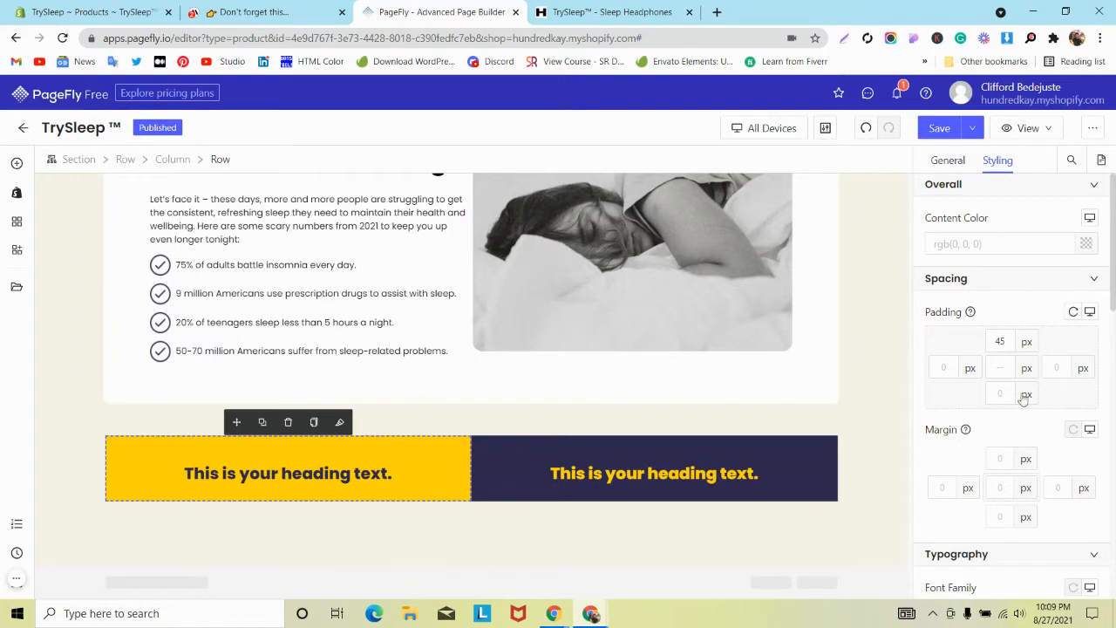
{"action": "scroll", "coordinate": [1027, 401], "scroll_direction": "down", "scroll_amount": 2}
{"action": "scroll", "coordinate": [1029, 408], "scroll_direction": "down", "scroll_amount": 3}
{"action": "left_click", "coordinate": [1003, 459]}
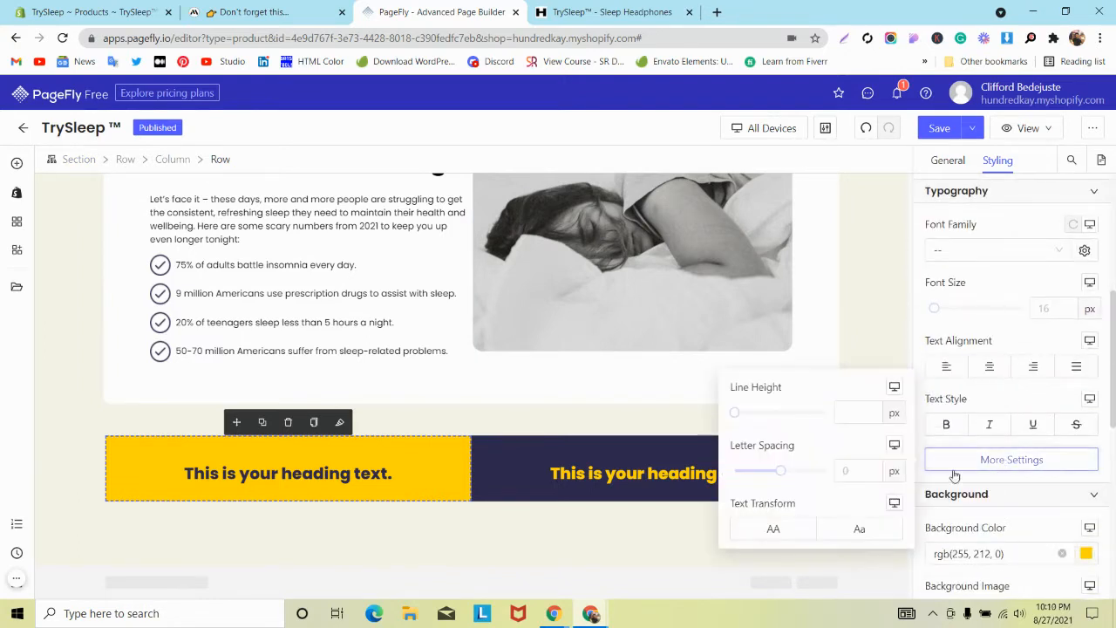
{"action": "scroll", "coordinate": [959, 480], "scroll_direction": "down", "scroll_amount": 5}
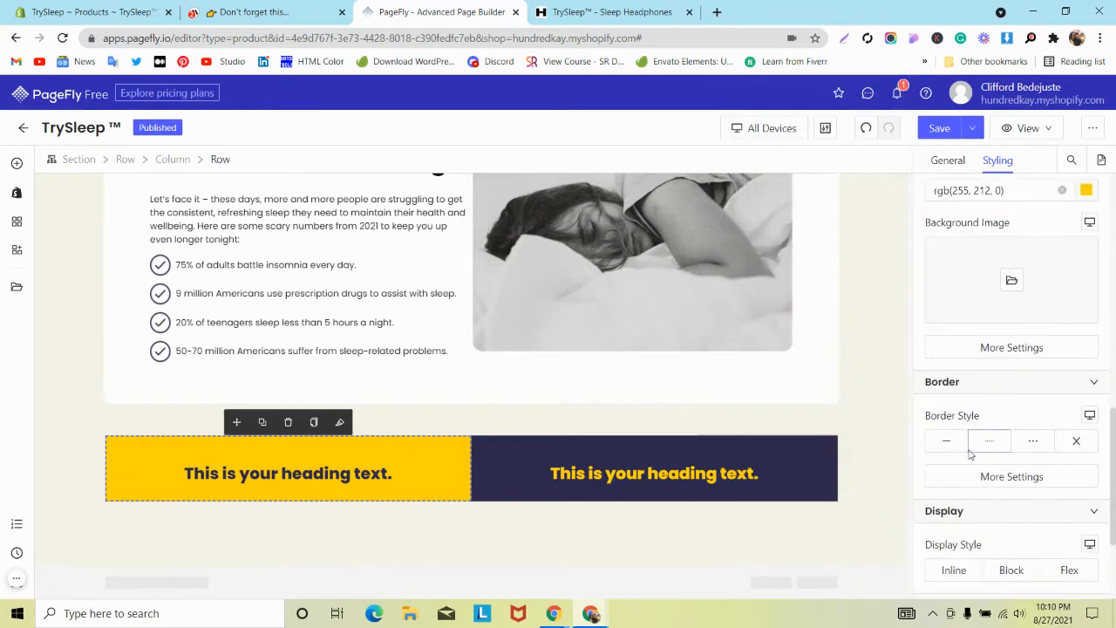
{"action": "left_click", "coordinate": [981, 478]}
{"action": "left_click", "coordinate": [820, 482]}
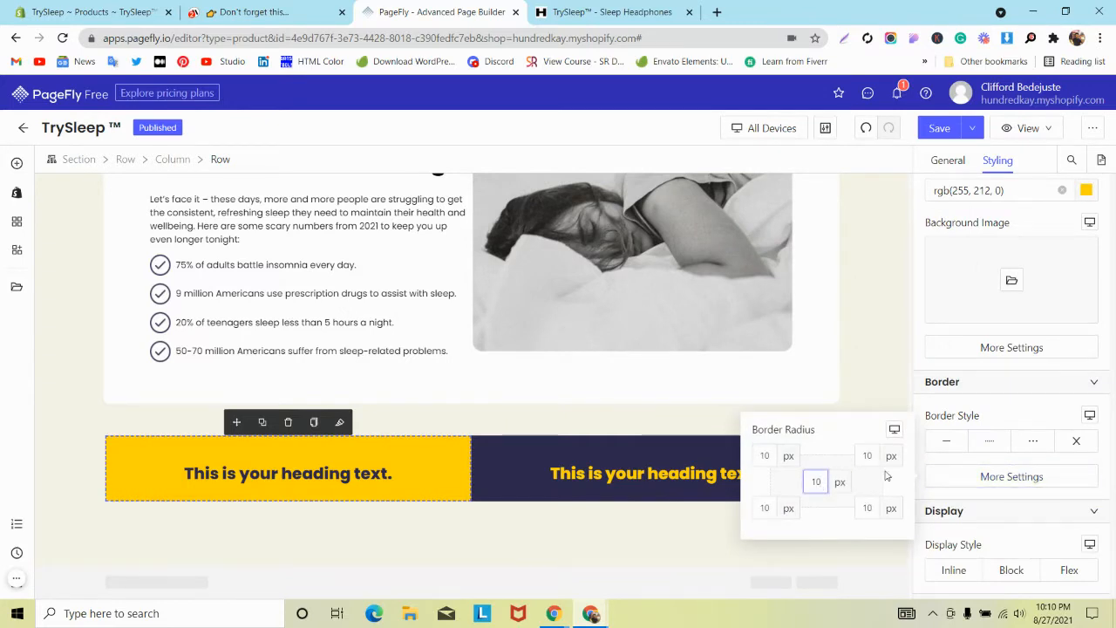
{"action": "left_click", "coordinate": [88, 417]}
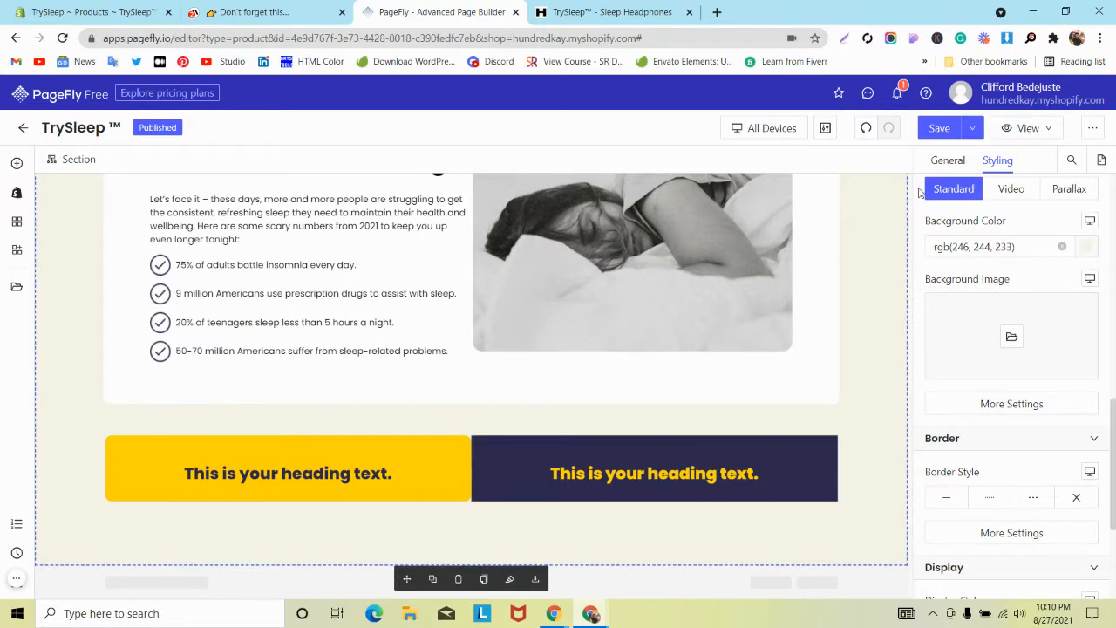
{"action": "left_click", "coordinate": [868, 129]}
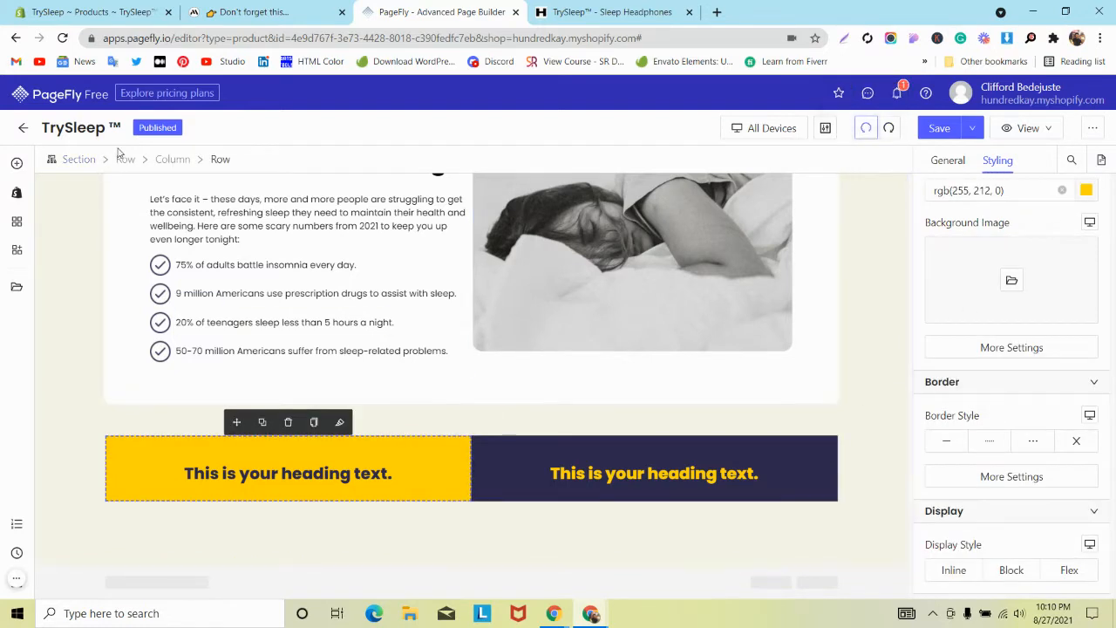
Step: Select the outer row containing both comparison columns and set its border radius to 10 px on all corners
{"action": "left_click", "coordinate": [126, 471]}
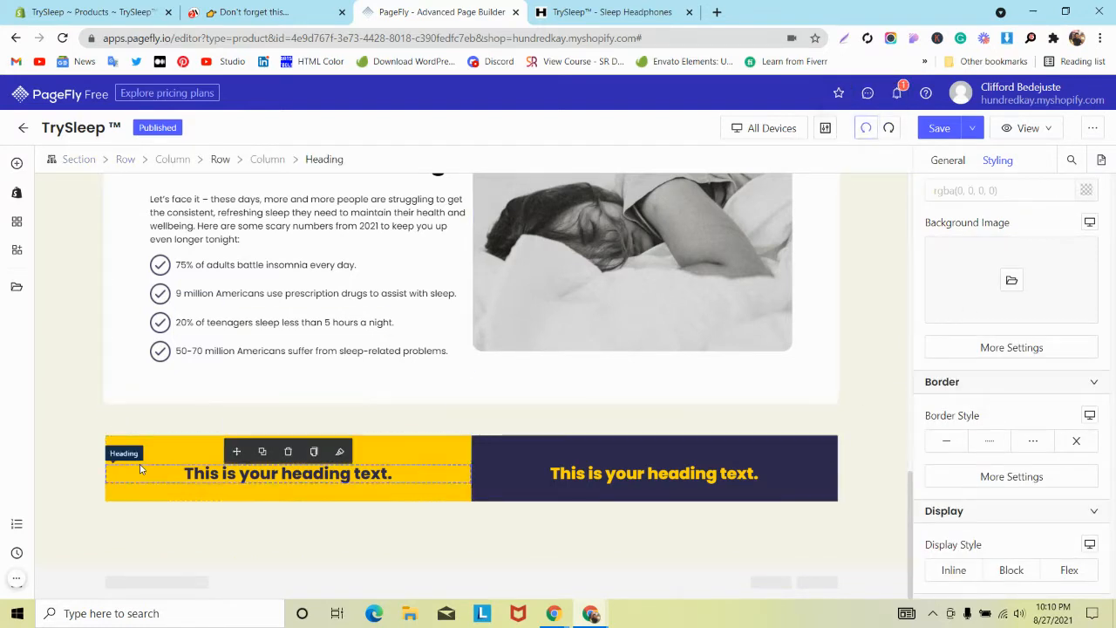
{"action": "left_click", "coordinate": [127, 161]}
{"action": "scroll", "coordinate": [1047, 404], "scroll_direction": "down", "scroll_amount": 2}
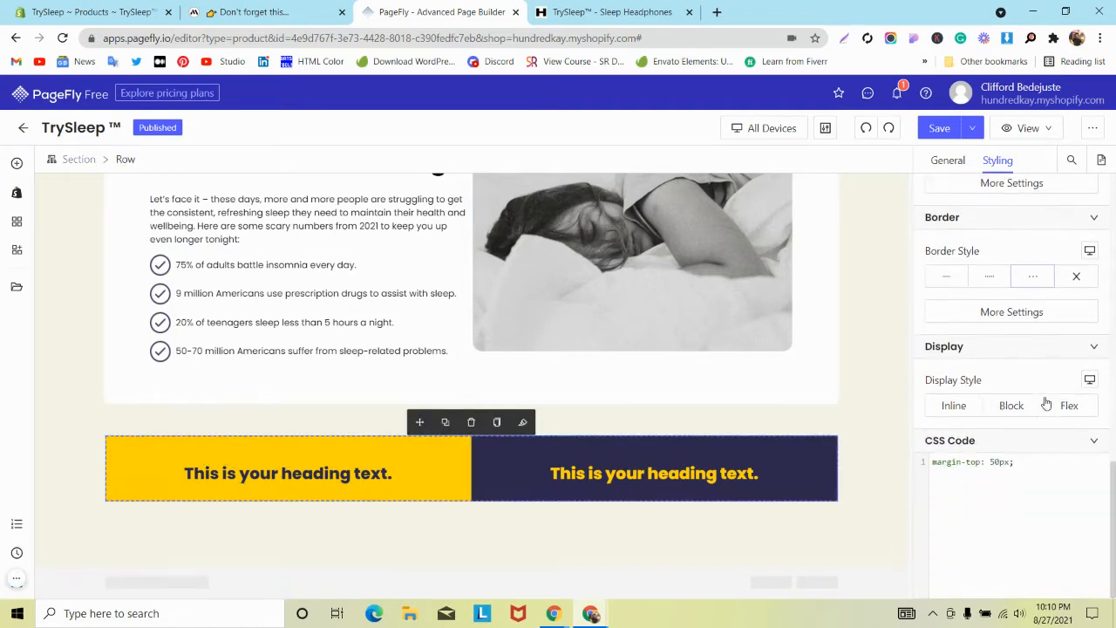
{"action": "left_click", "coordinate": [1001, 313]}
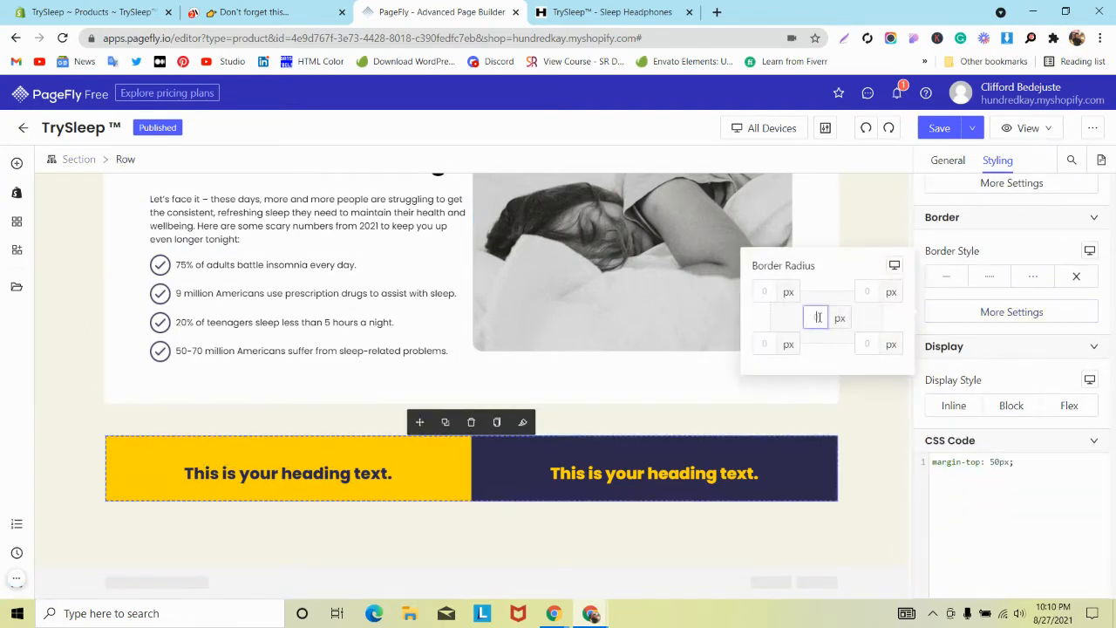
{"action": "left_click", "coordinate": [59, 474]}
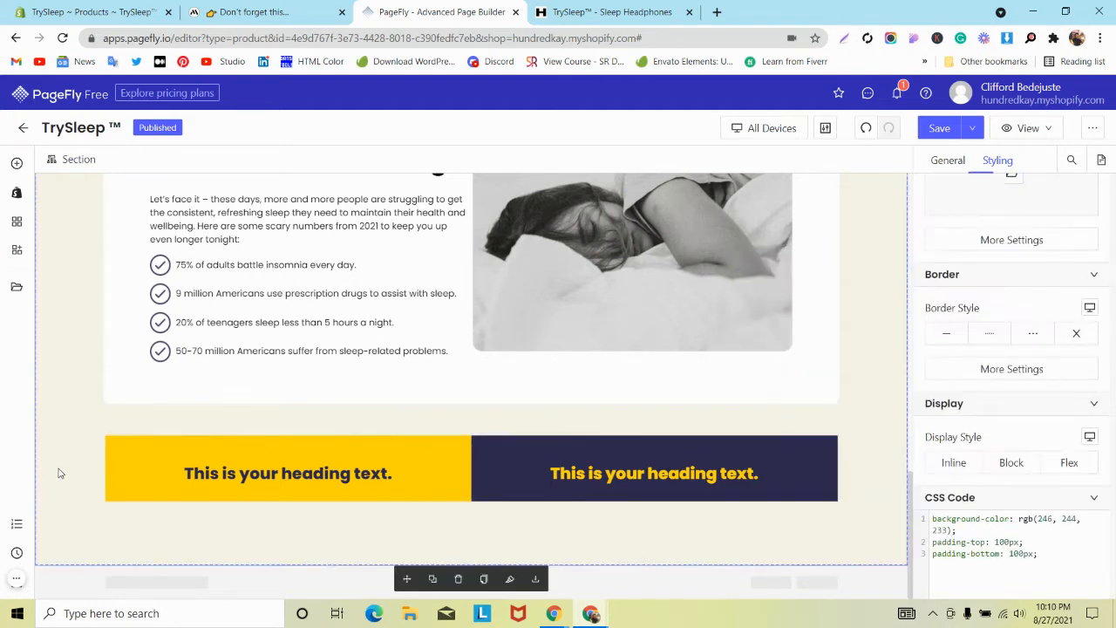
Step: Check the yellow nested row's CSS and the outer comparison row's border radius settings
{"action": "left_click", "coordinate": [125, 445]}
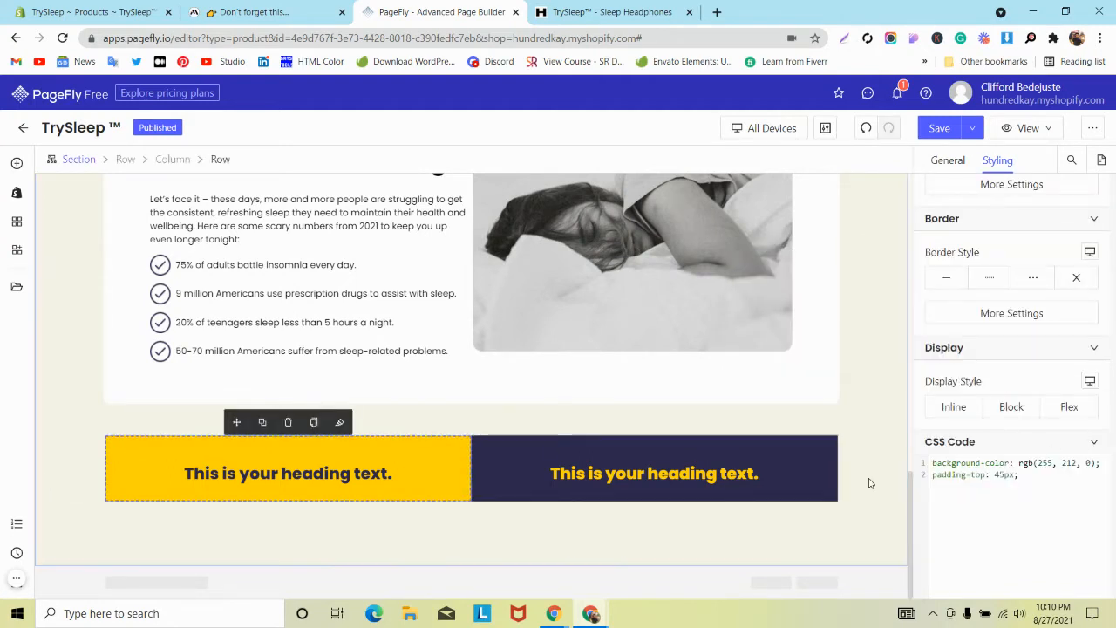
{"action": "left_click", "coordinate": [125, 160]}
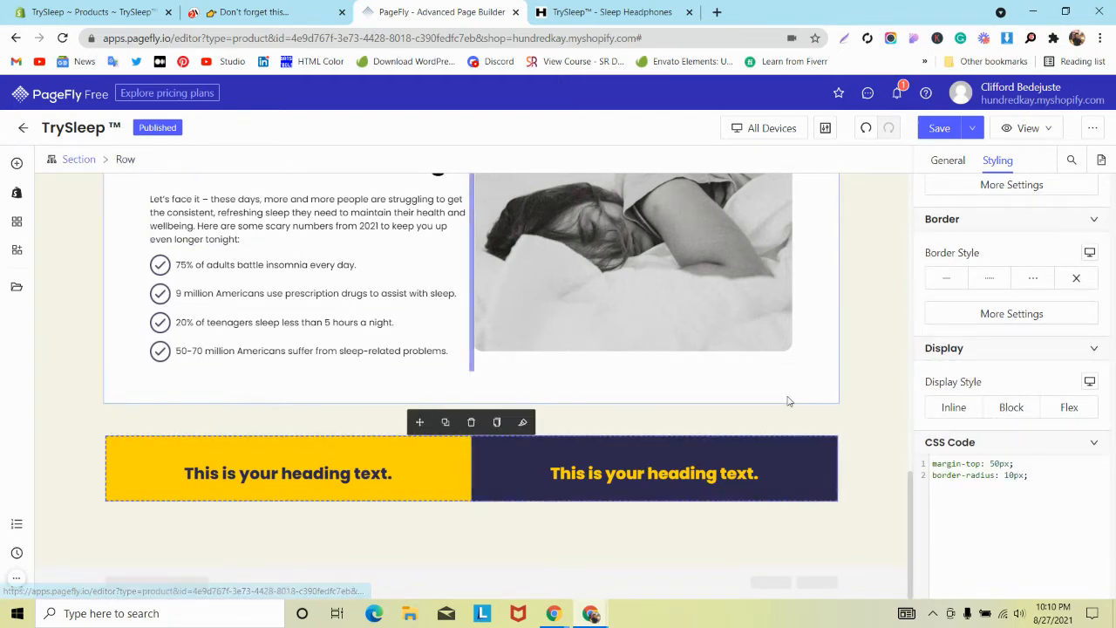
{"action": "left_click", "coordinate": [987, 312]}
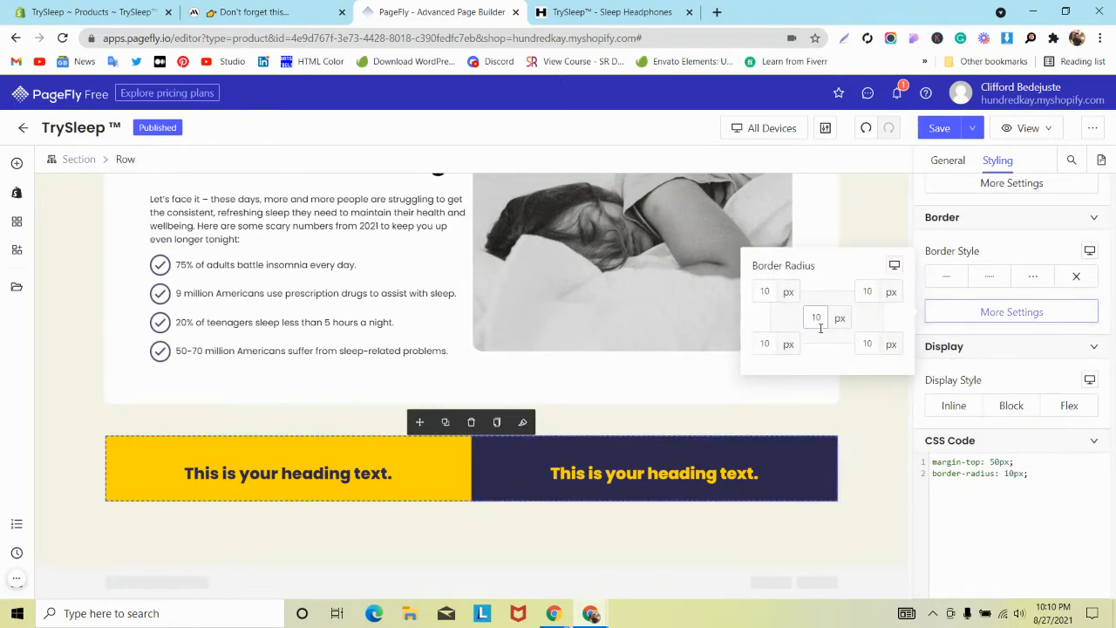
{"action": "left_click", "coordinate": [861, 428]}
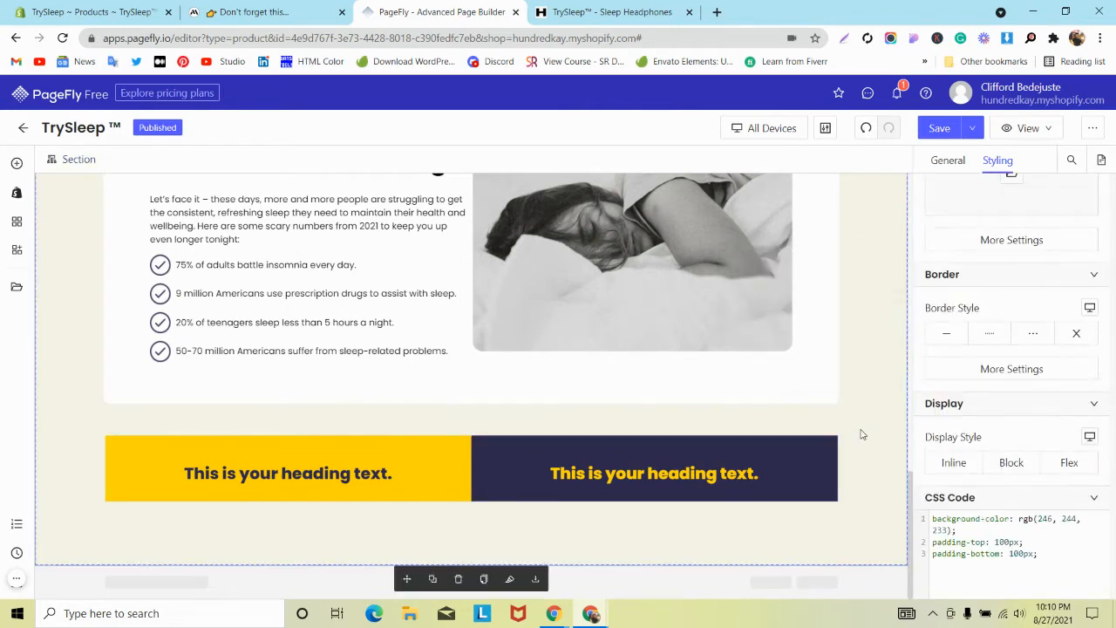
Step: Set the navy nested row's top-right and bottom-right border radius to 10 px
{"action": "left_click", "coordinate": [828, 439]}
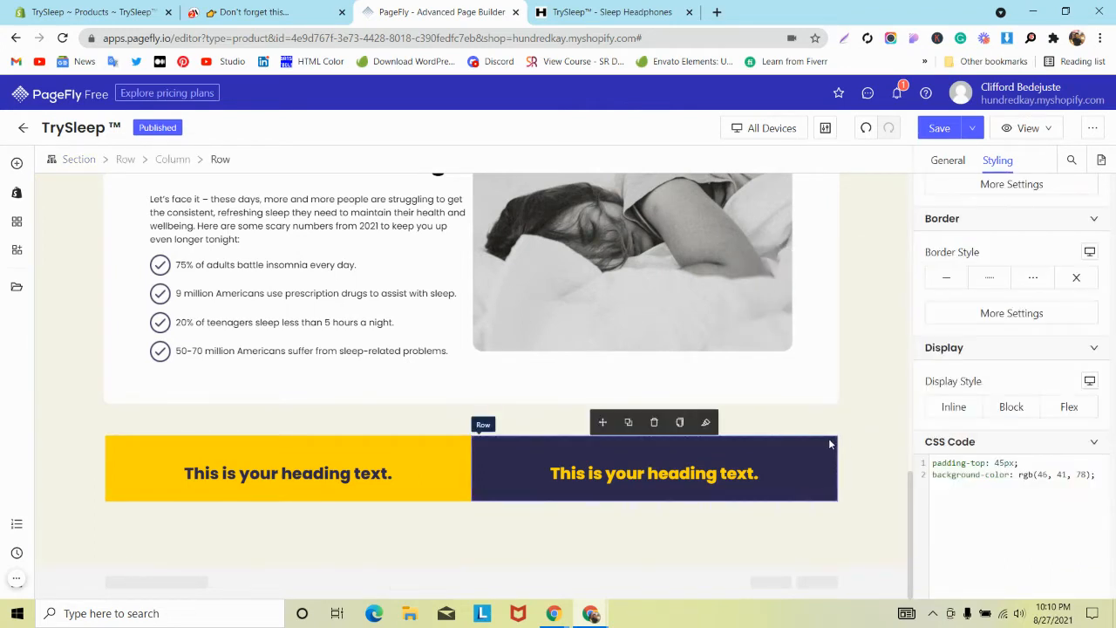
{"action": "left_click", "coordinate": [1016, 317]}
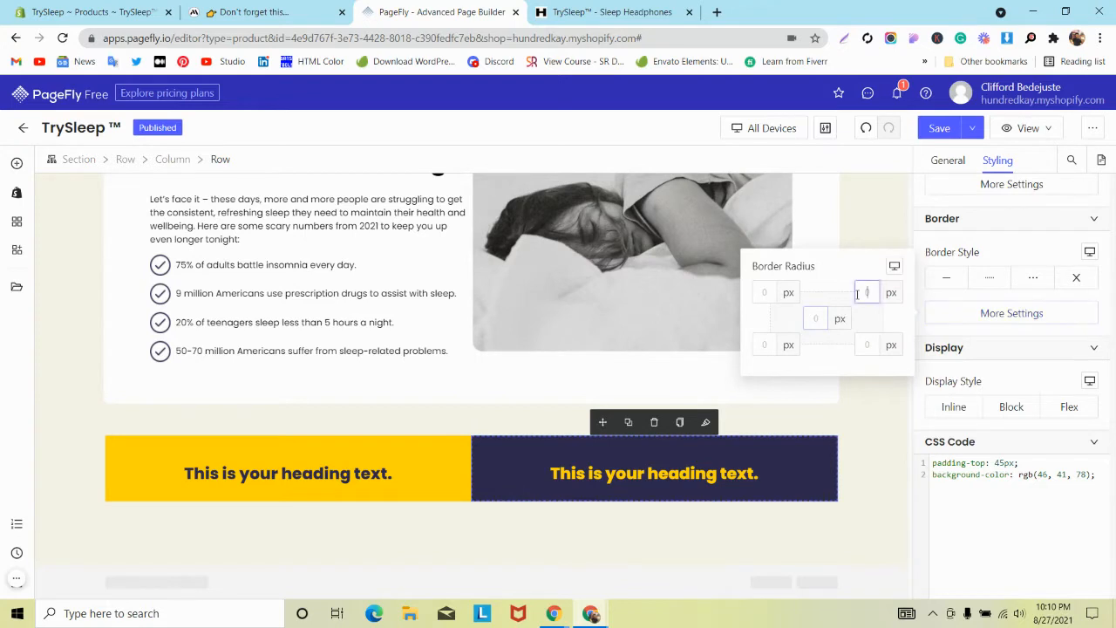
{"action": "type", "text": "10"}
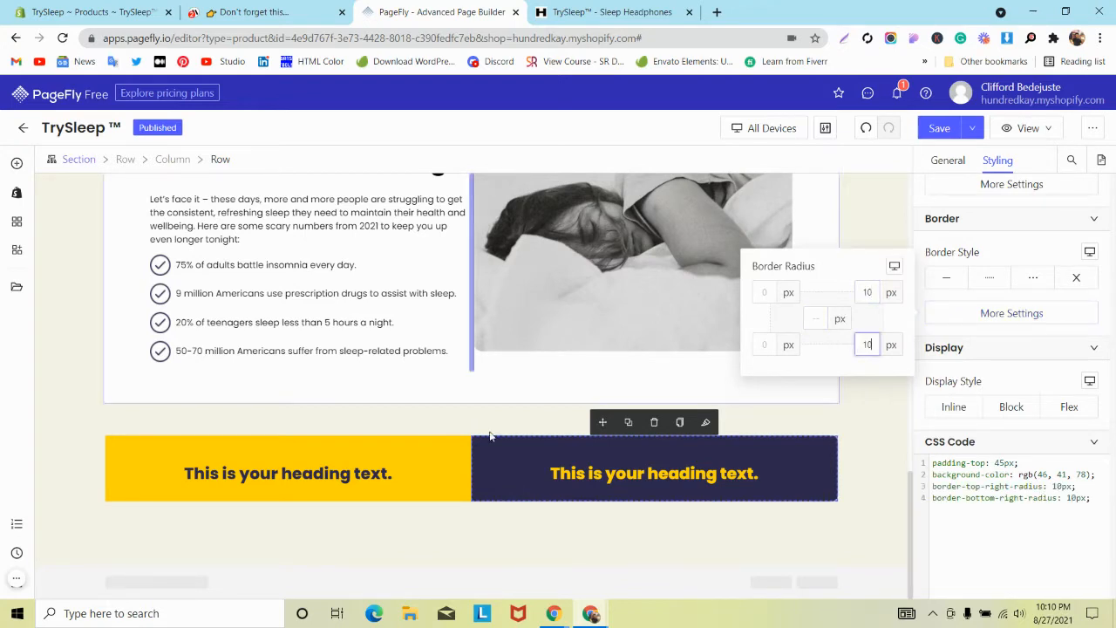
Step: Set the yellow nested row's top-left and bottom-left border radius to 10 px
{"action": "left_click", "coordinate": [159, 445]}
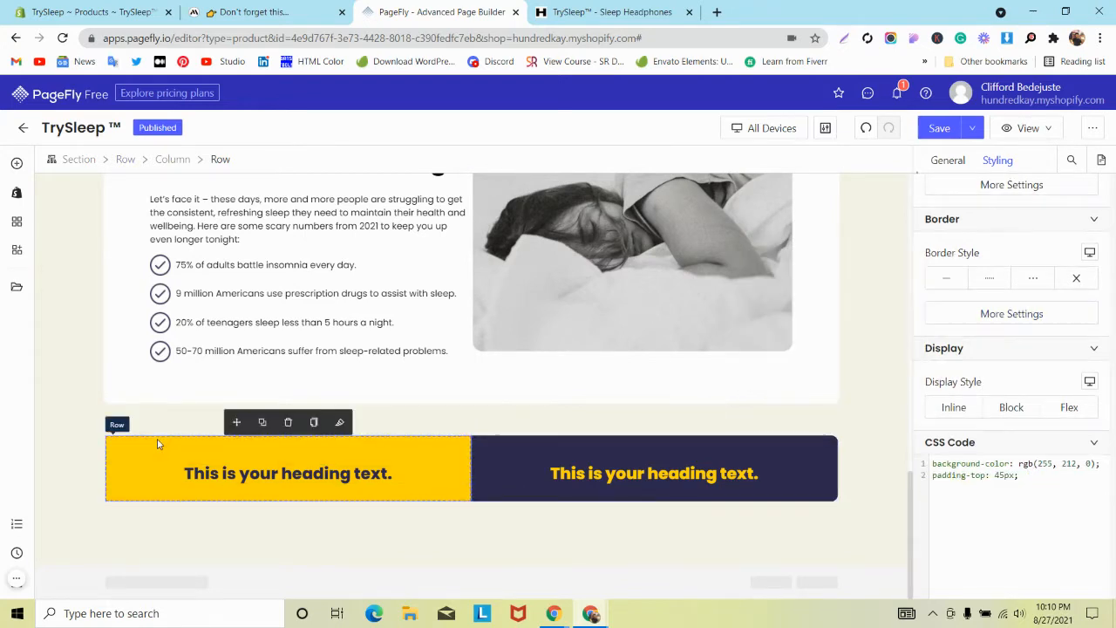
{"action": "left_click", "coordinate": [995, 316]}
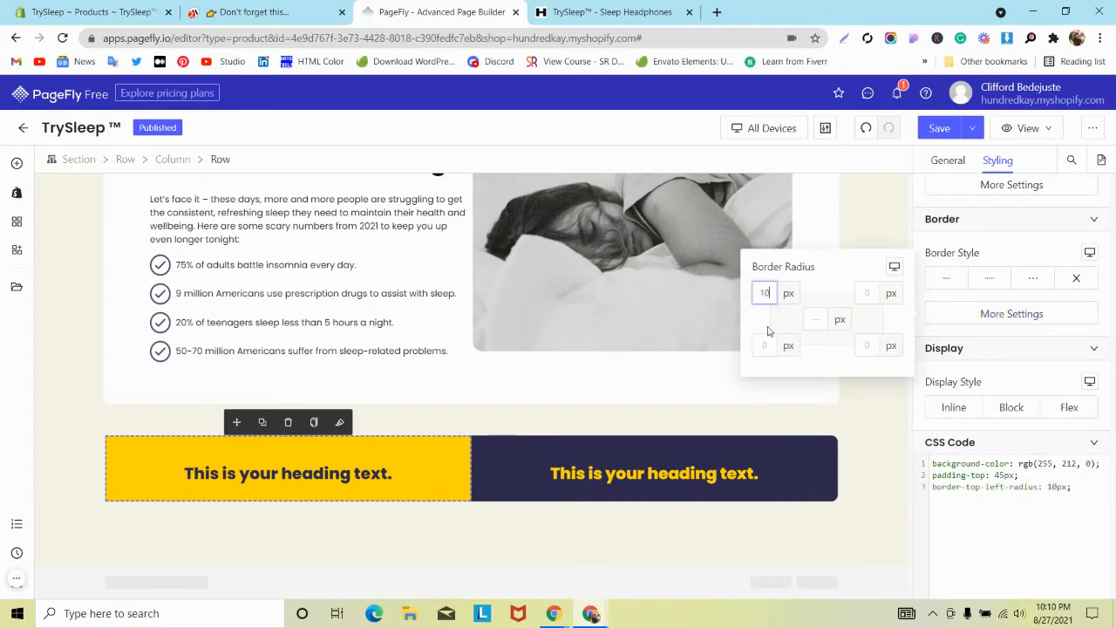
{"action": "left_click", "coordinate": [45, 498]}
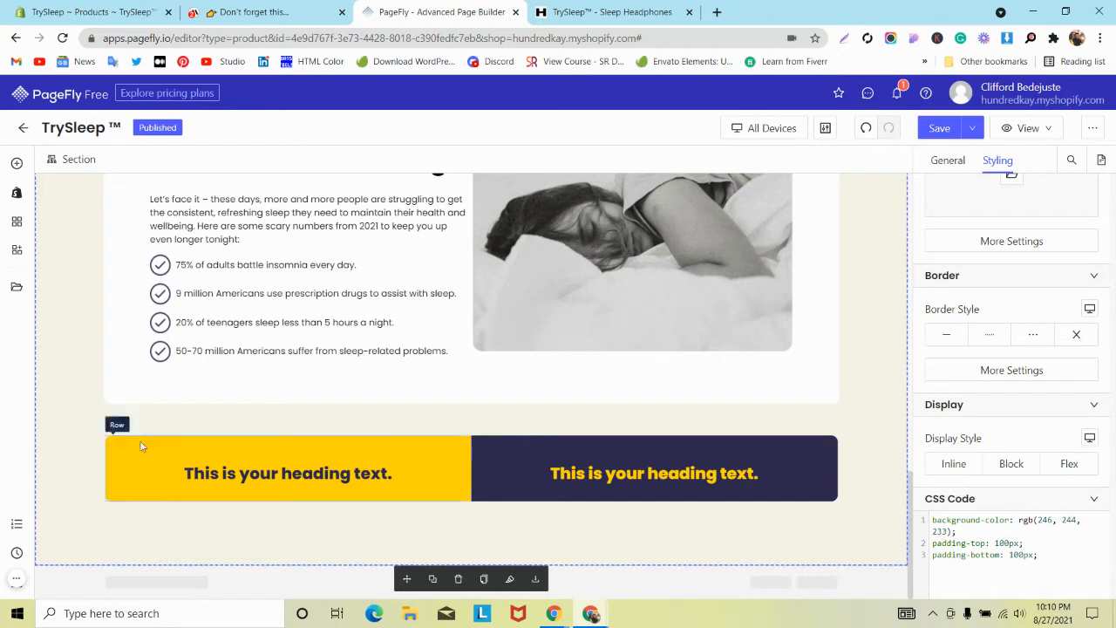
Step: Review the outer comparison row's border radius and examine the comparison block on the mindband.co page
{"action": "left_click", "coordinate": [151, 461]}
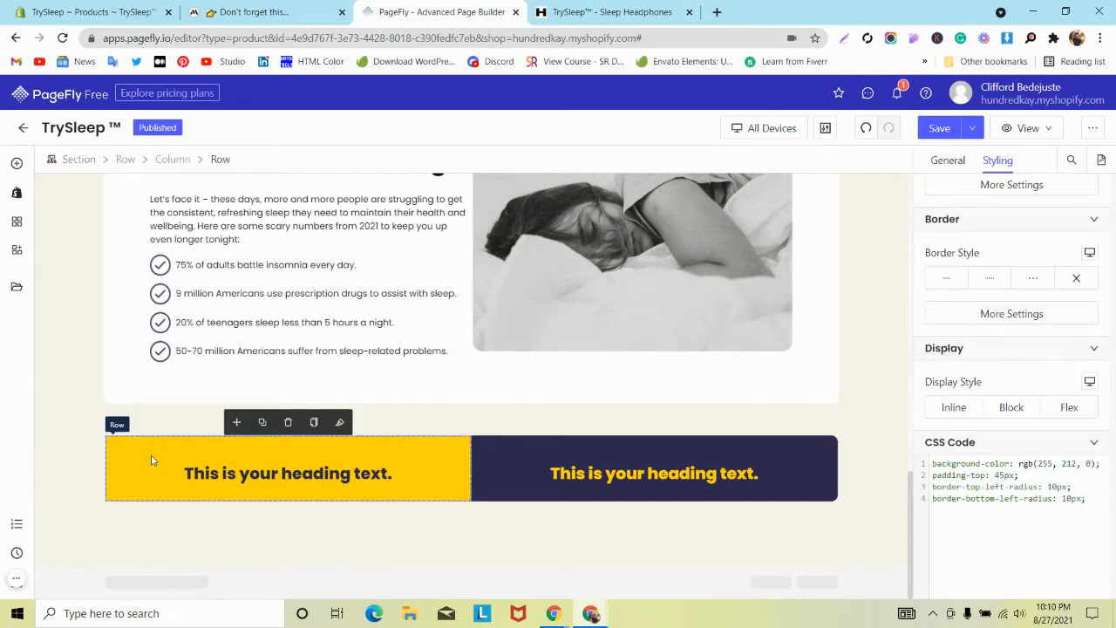
{"action": "left_click", "coordinate": [125, 159]}
{"action": "left_click", "coordinate": [1010, 315]}
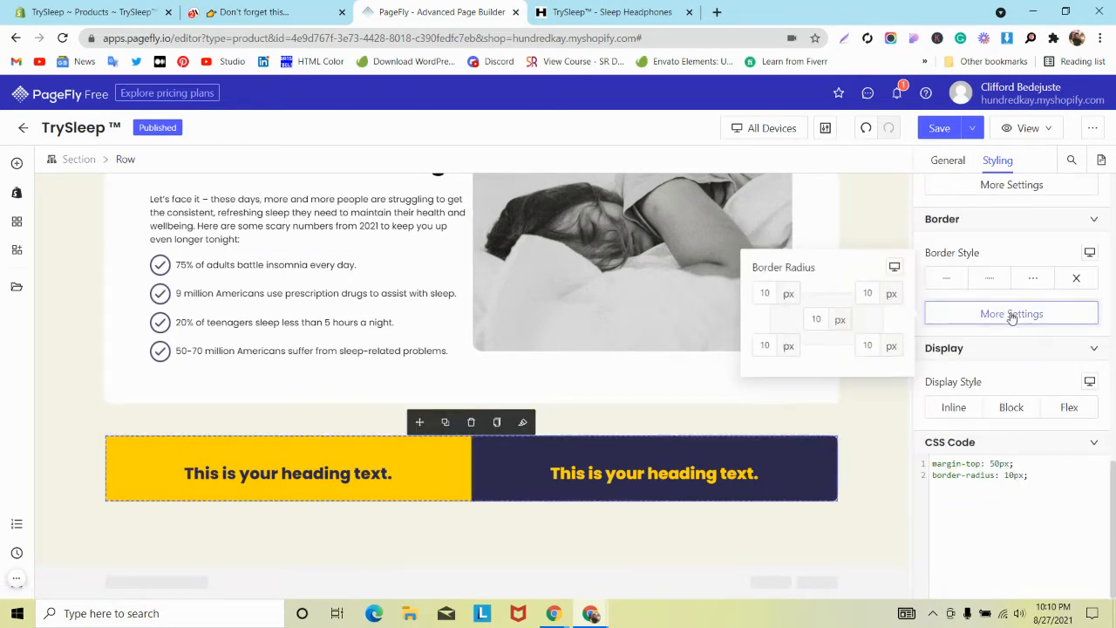
{"action": "left_click", "coordinate": [1012, 315]}
{"action": "left_click", "coordinate": [262, 12]}
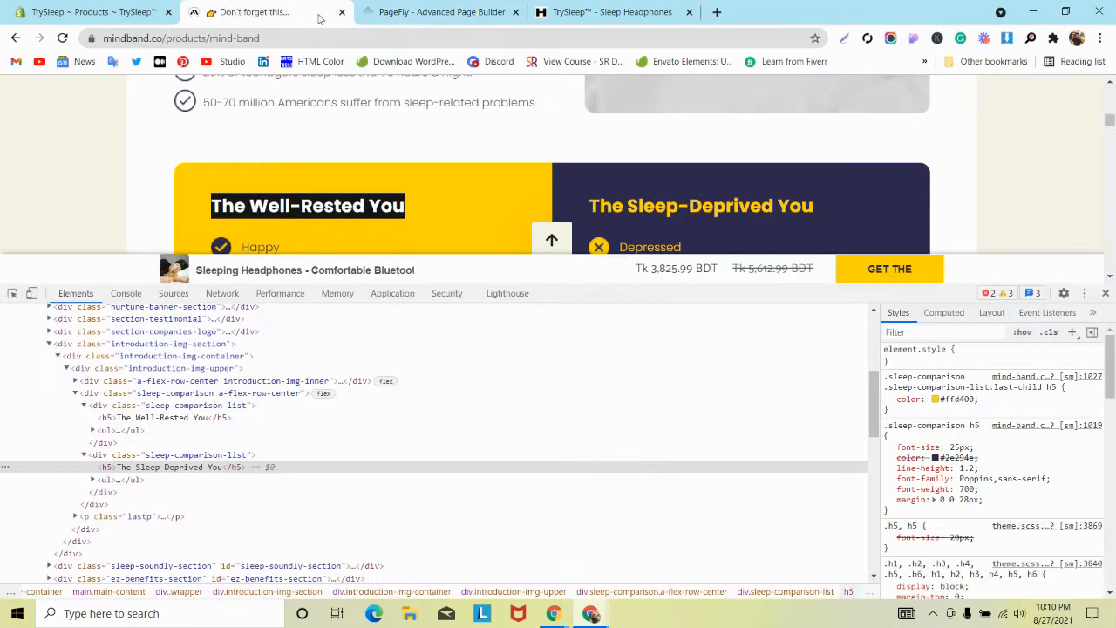
{"action": "scroll", "coordinate": [261, 199], "scroll_direction": "down", "scroll_amount": 3}
{"action": "scroll", "coordinate": [275, 133], "scroll_direction": "up", "scroll_amount": 3}
{"action": "left_click", "coordinate": [442, 12]}
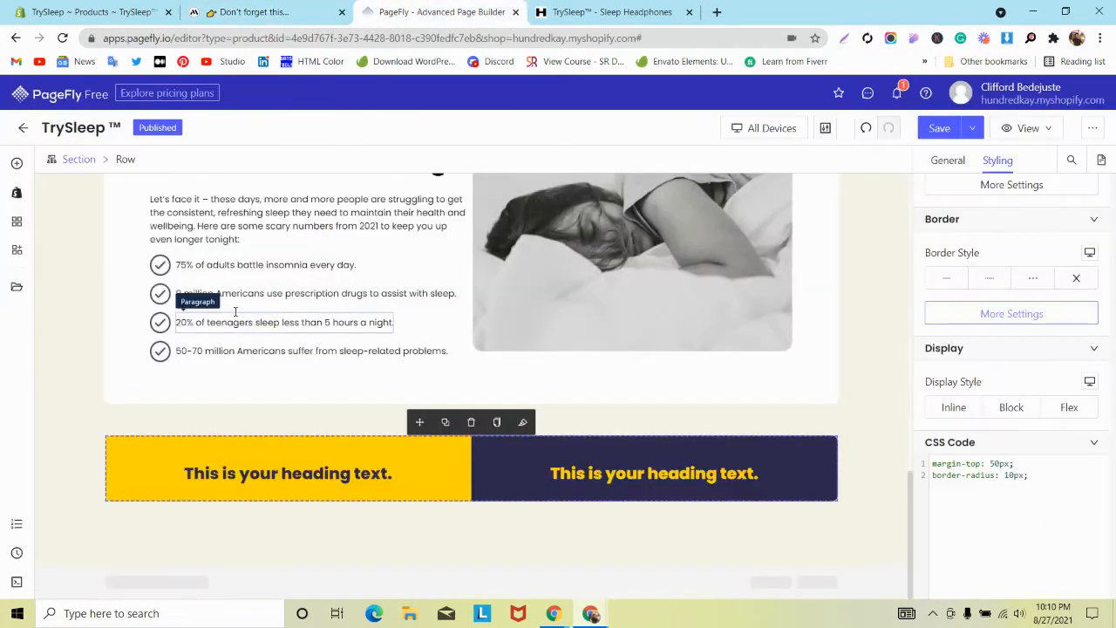
Step: Duplicate the "75% of adults battle insomnia every day." checkmark block and move one copy below the yellow column's heading
{"action": "left_click", "coordinate": [385, 267]}
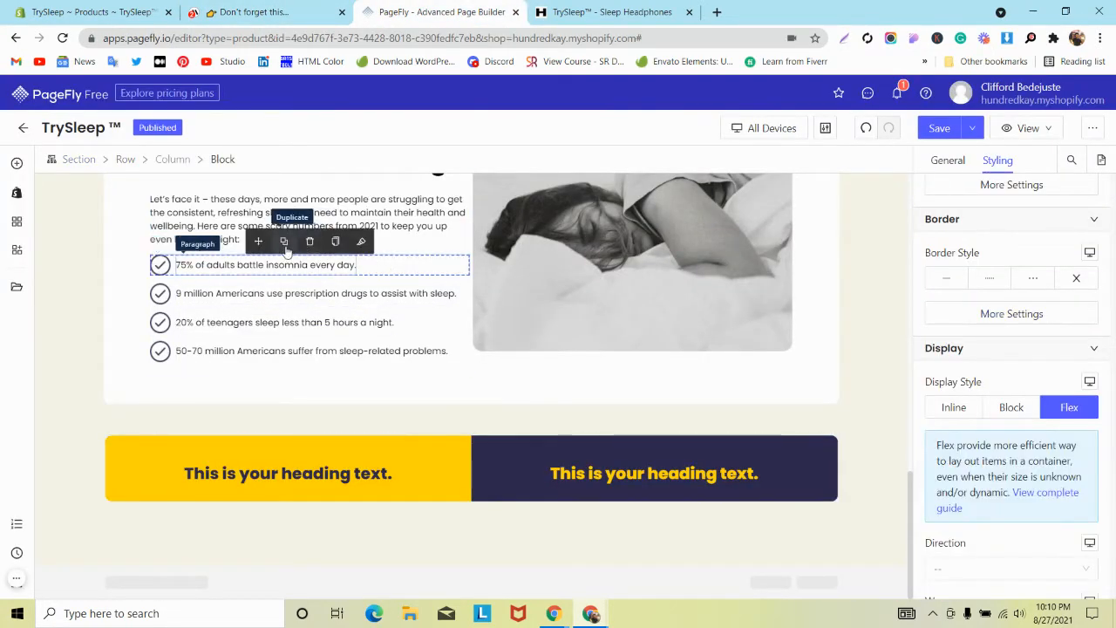
{"action": "left_click", "coordinate": [284, 240]}
{"action": "left_click_drag", "start_coordinate": [258, 227], "coordinate": [226, 497]}
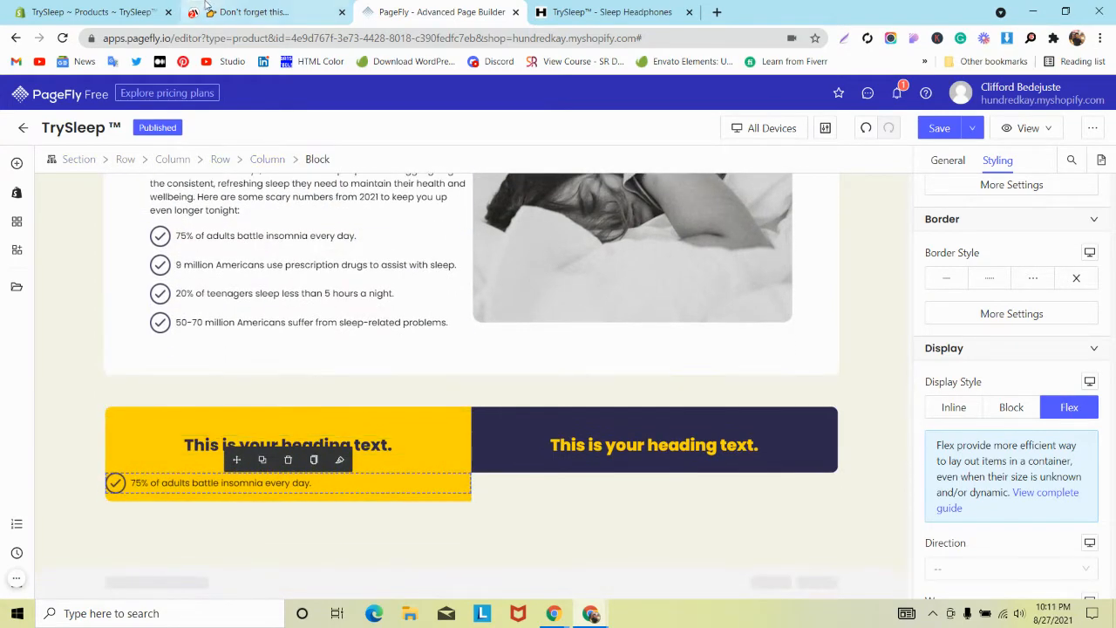
Step: Examine the Well-Rested list on the mindband.co page and return to the PageFly editor
{"action": "left_click", "coordinate": [253, 12]}
{"action": "scroll", "coordinate": [240, 157], "scroll_direction": "down", "scroll_amount": 2}
{"action": "left_click", "coordinate": [410, 11]}
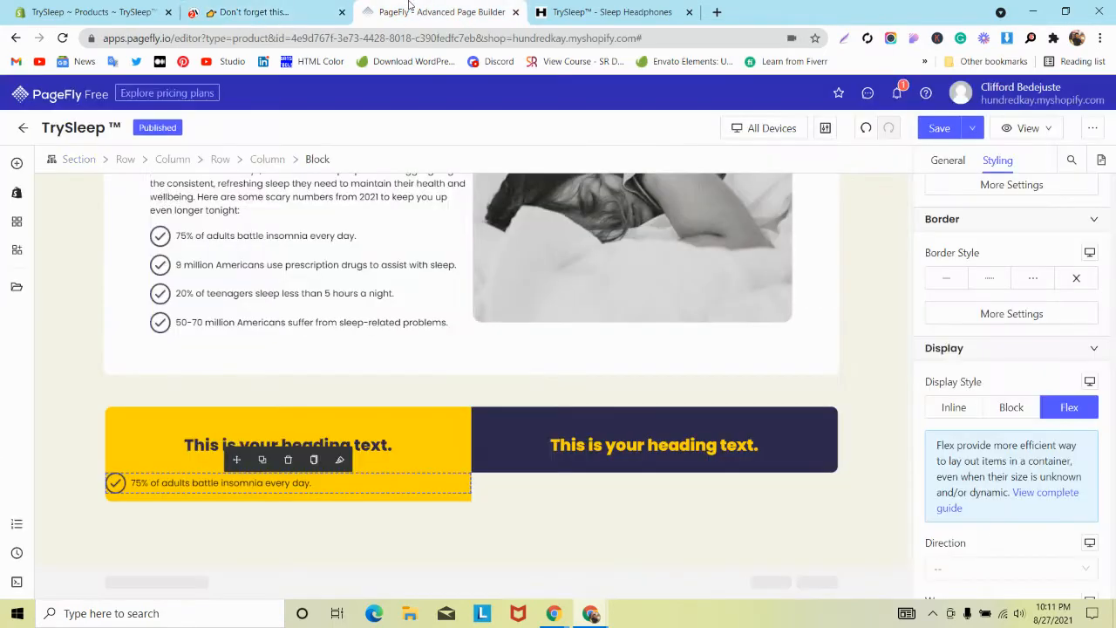
Step: Left-align the heading in the yellow comparison column
{"action": "left_click", "coordinate": [192, 445]}
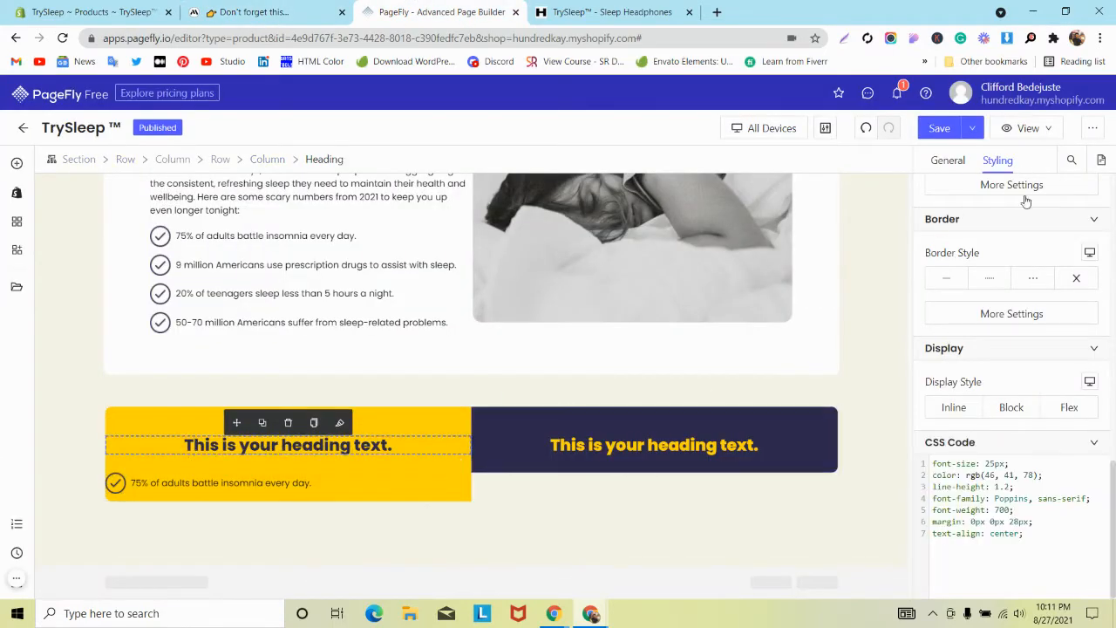
{"action": "scroll", "coordinate": [1003, 261], "scroll_direction": "up", "scroll_amount": 5}
{"action": "scroll", "coordinate": [1016, 285], "scroll_direction": "up", "scroll_amount": 3}
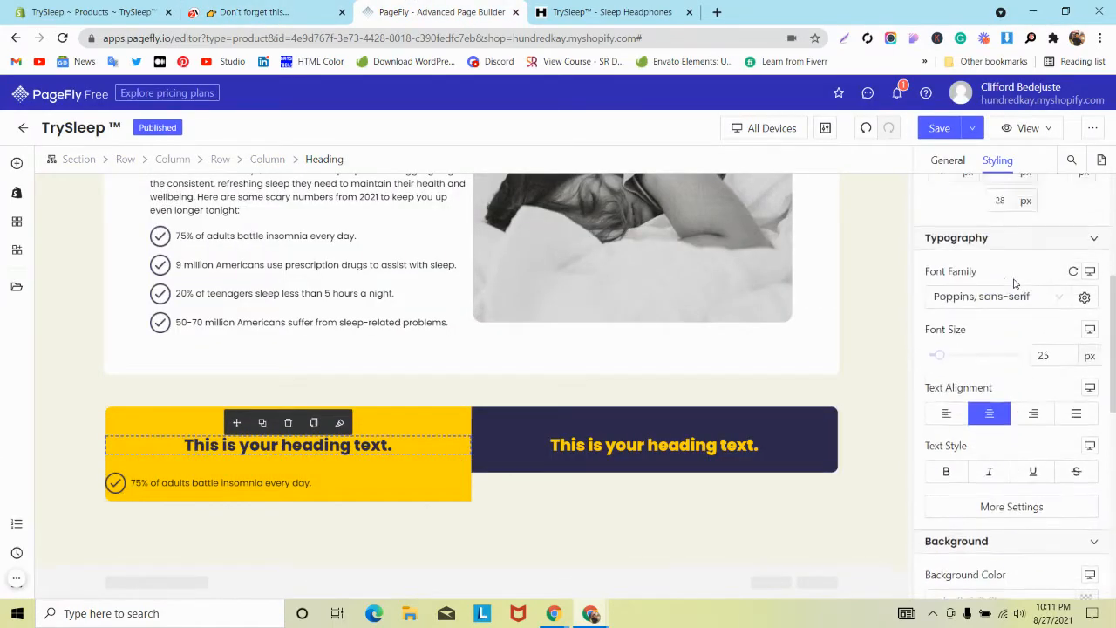
{"action": "left_click", "coordinate": [946, 419]}
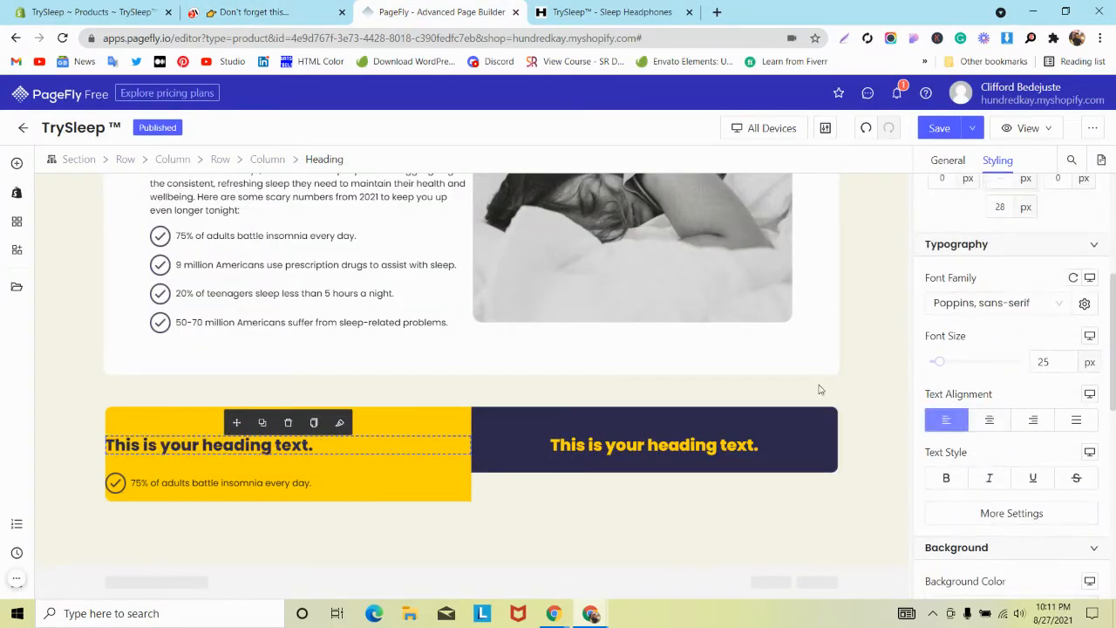
Step: Open the left padding of the yellow block's inner column and switch to the mindband.co page to examine its comparison list
{"action": "left_click", "coordinate": [267, 160]}
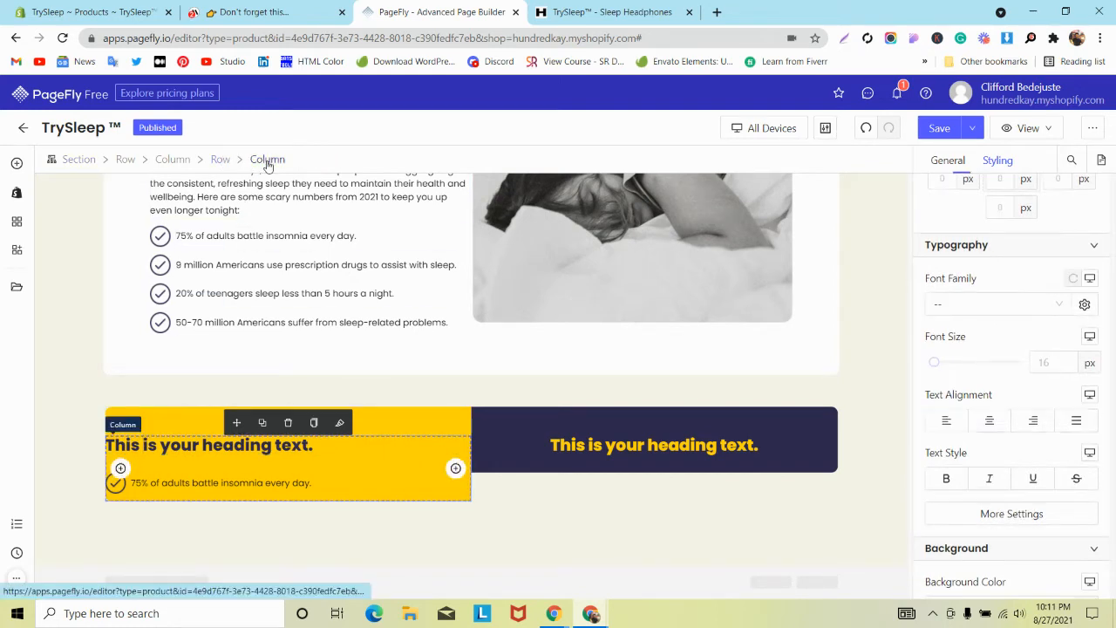
{"action": "scroll", "coordinate": [1022, 297], "scroll_direction": "up", "scroll_amount": 3}
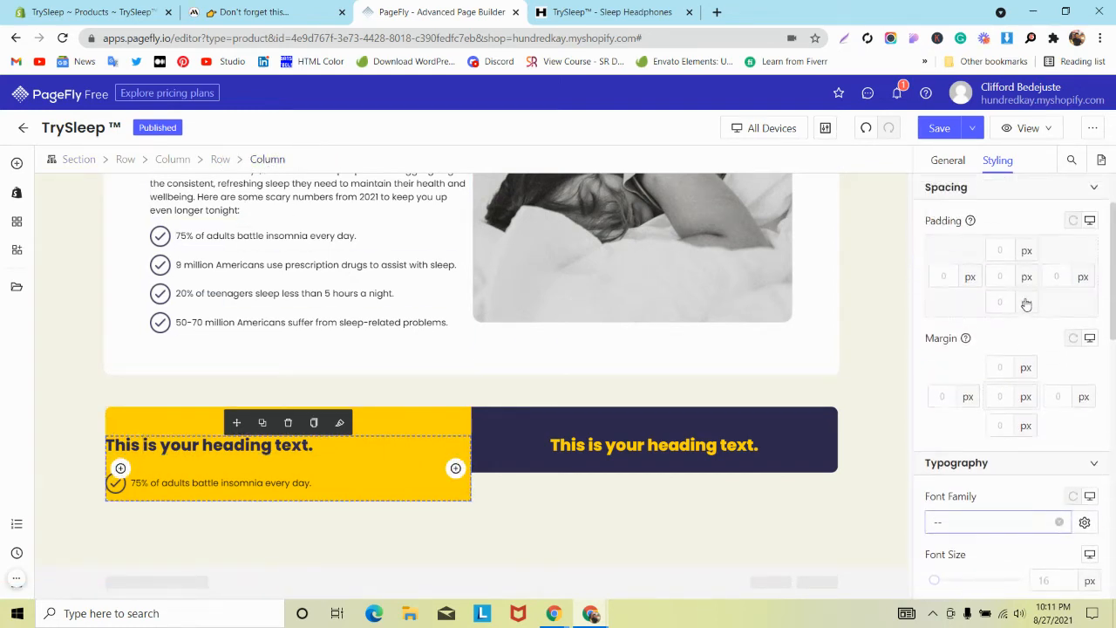
{"action": "scroll", "coordinate": [1027, 303], "scroll_direction": "up", "scroll_amount": 2}
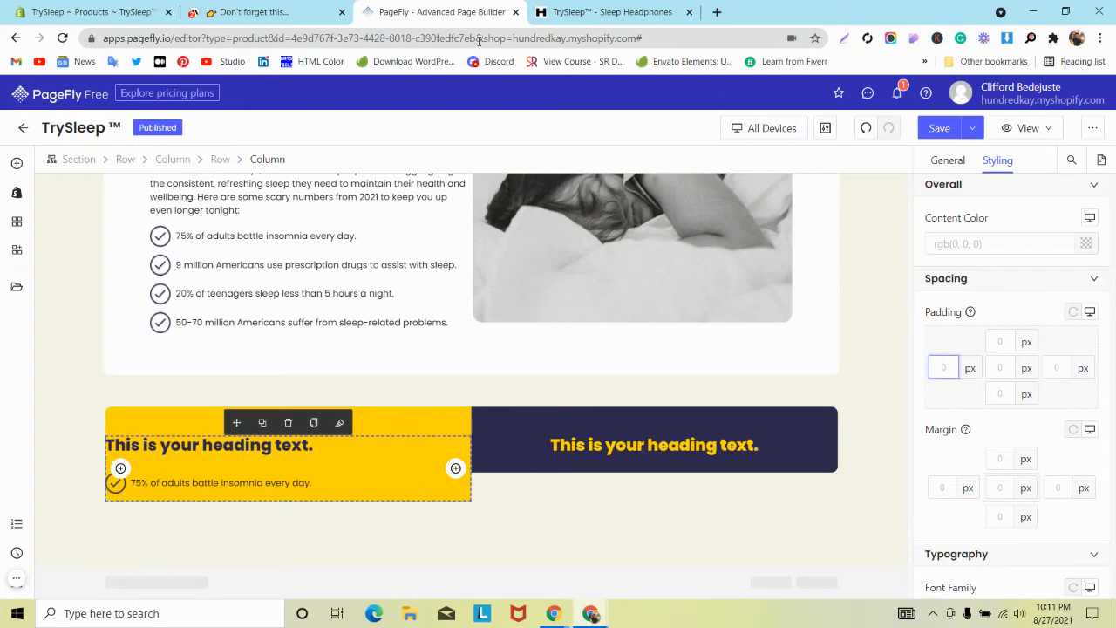
{"action": "left_click", "coordinate": [307, 11]}
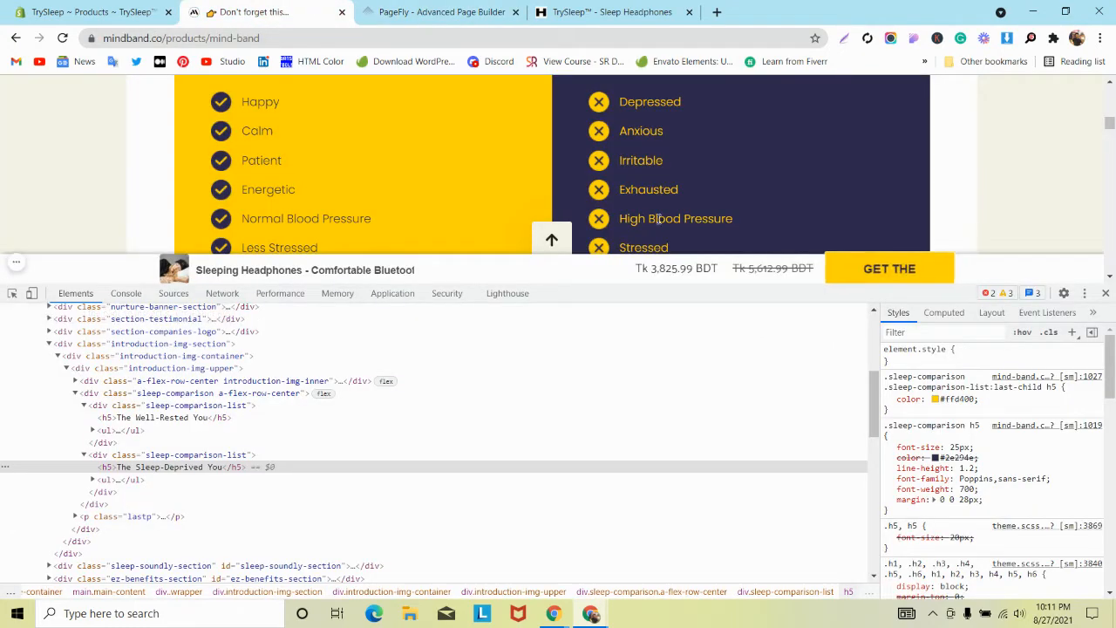
Step: Measure the left spacing of the reference page's yellow card, and set the yellow column's left padding to 60 px in the page editor
{"action": "left_click", "coordinate": [844, 40]}
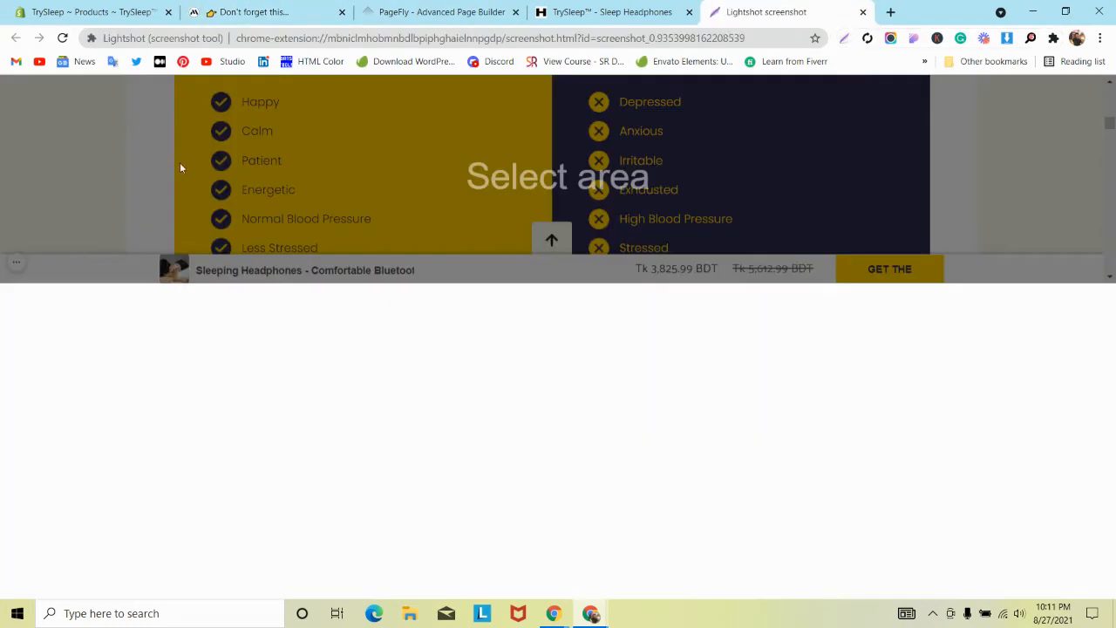
{"action": "left_click_drag", "start_coordinate": [176, 163], "coordinate": [212, 232]}
{"action": "left_click", "coordinate": [440, 11]}
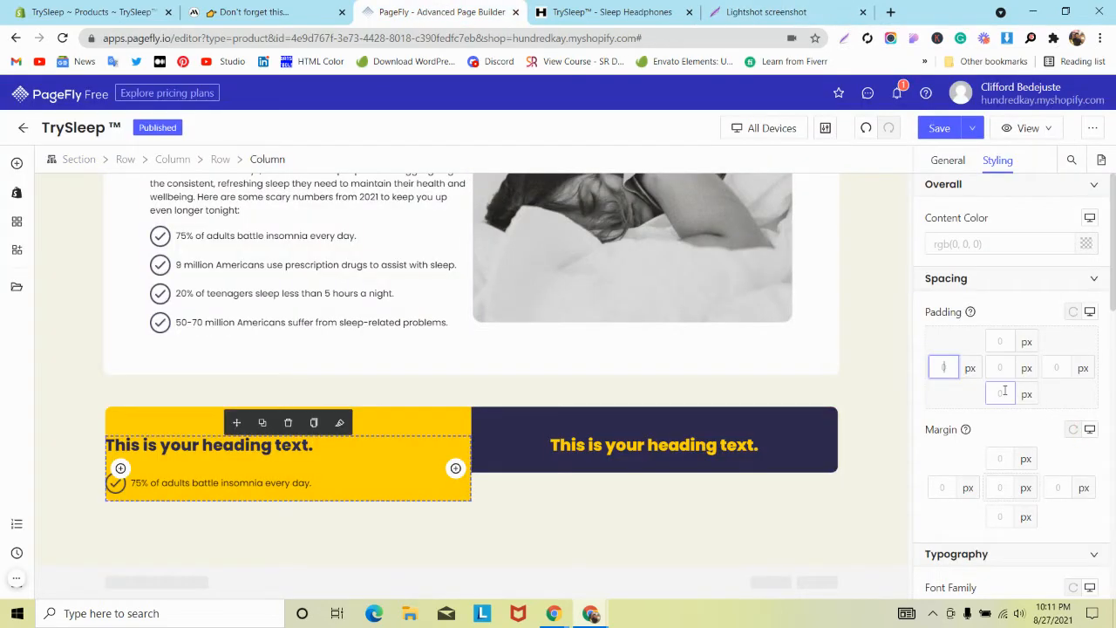
{"action": "type", "text": "60"}
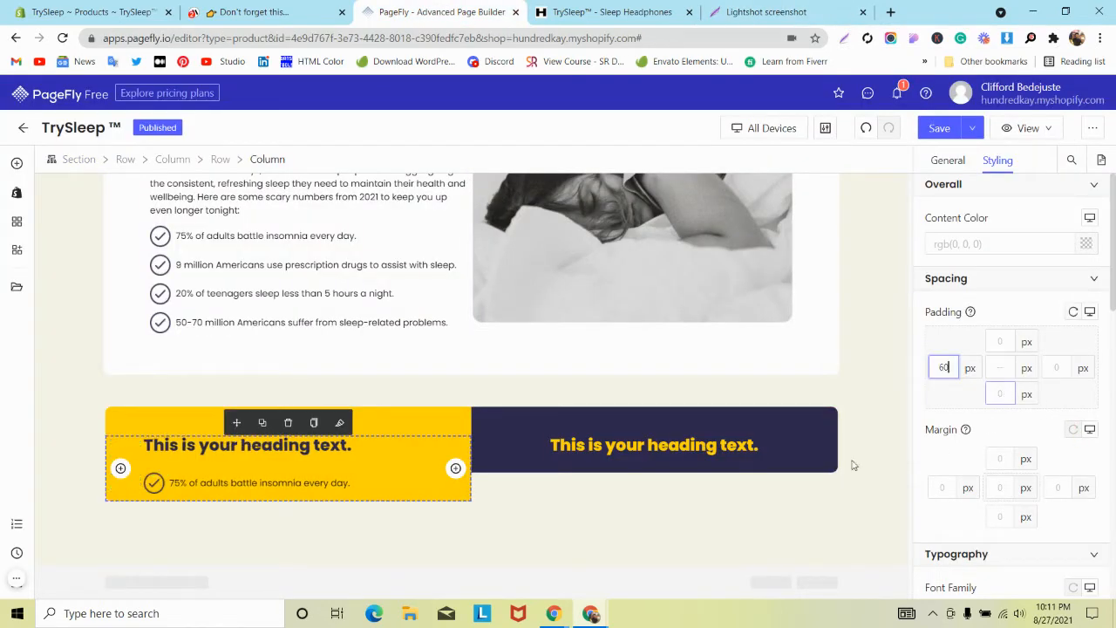
Step: Duplicate the outlined-tick list item in the yellow column twice and compare the list with the reference page's comparison card
{"action": "left_click", "coordinate": [381, 484]}
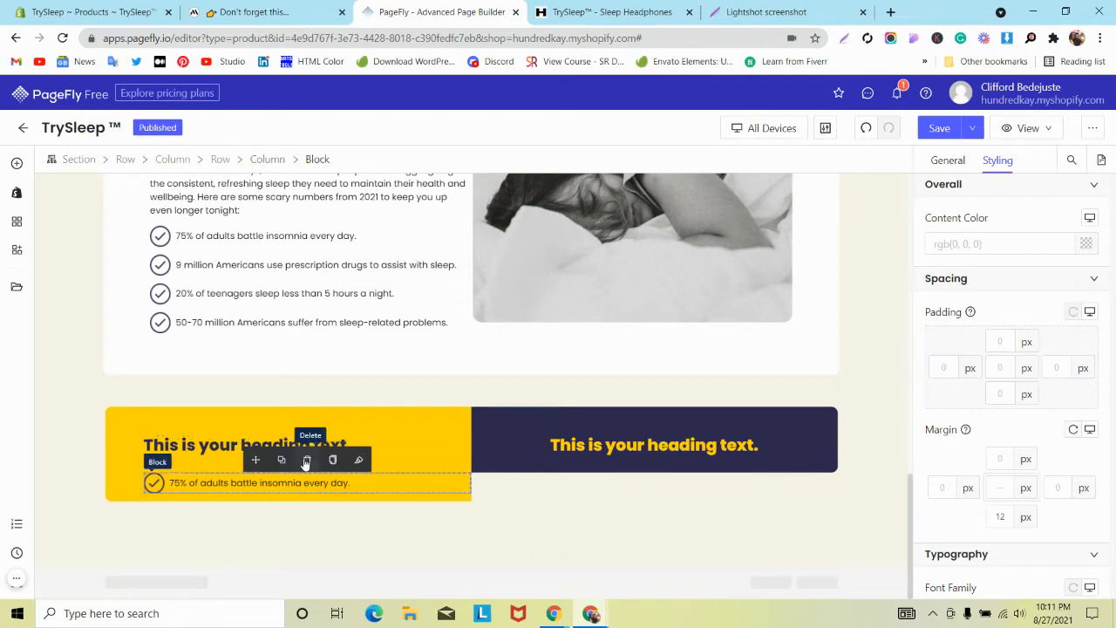
{"action": "left_click", "coordinate": [281, 459]}
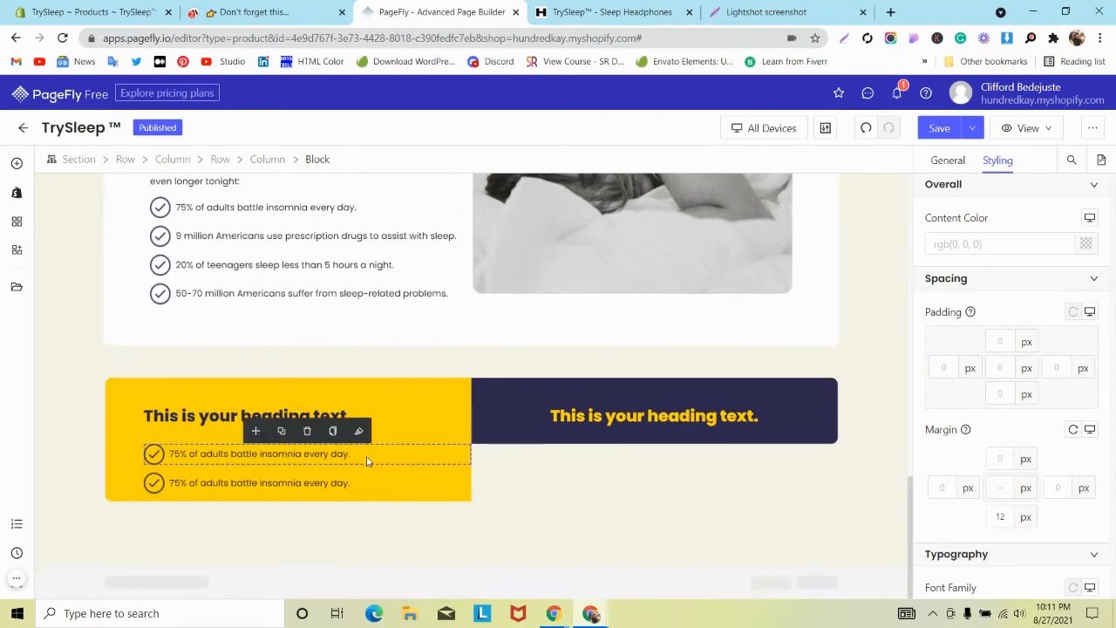
{"action": "left_click", "coordinate": [280, 430]}
{"action": "left_click", "coordinate": [259, 12]}
{"action": "scroll", "coordinate": [285, 178], "scroll_direction": "up", "scroll_amount": 1}
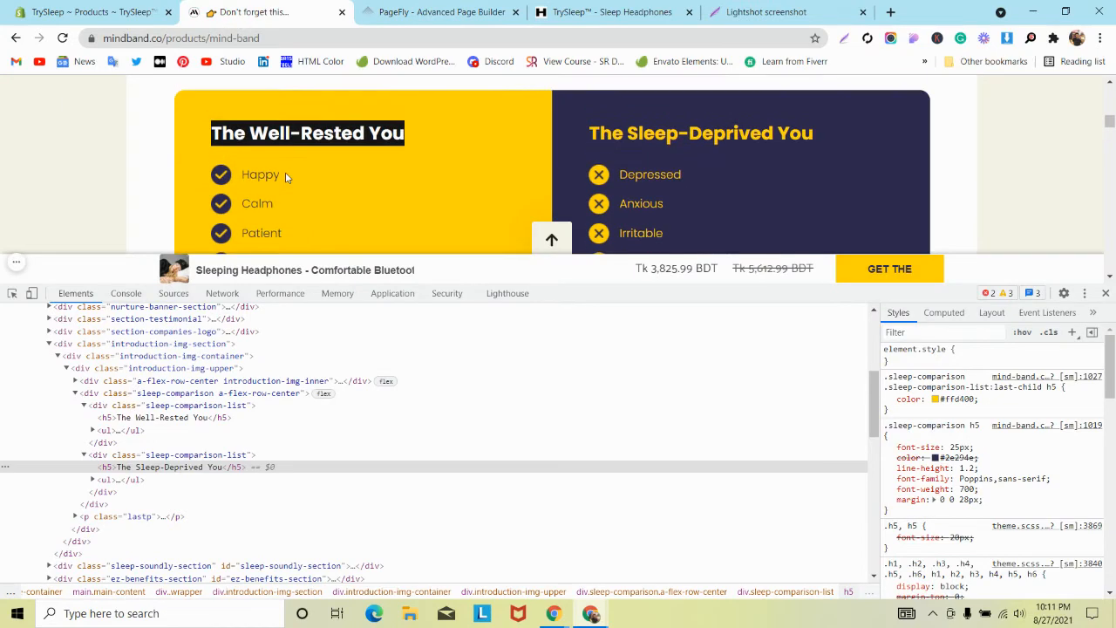
{"action": "left_click", "coordinate": [432, 11]}
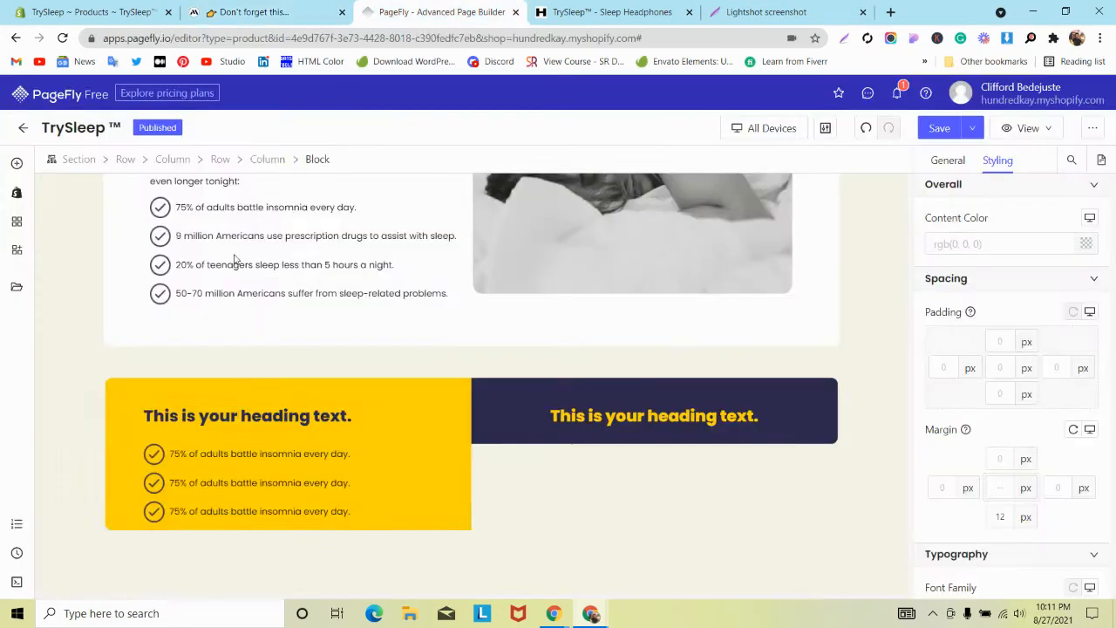
Step: Replace the tick icon of the first list item in the yellow column with the uploaded image rsz_tick3
{"action": "left_click", "coordinate": [154, 453]}
{"action": "left_click", "coordinate": [948, 159]}
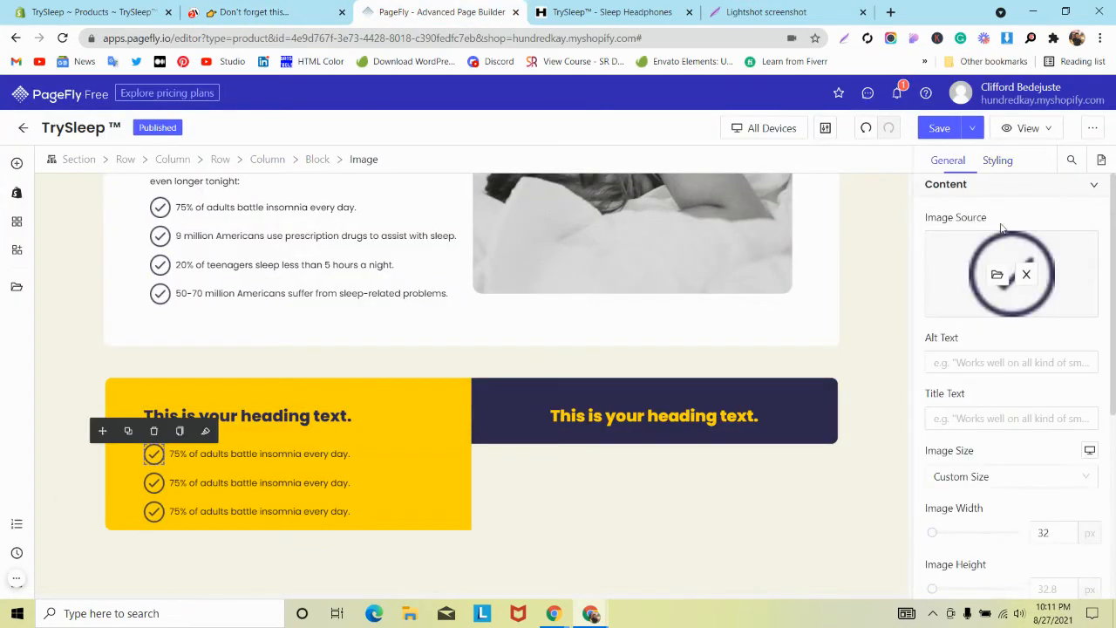
{"action": "left_click", "coordinate": [1003, 270]}
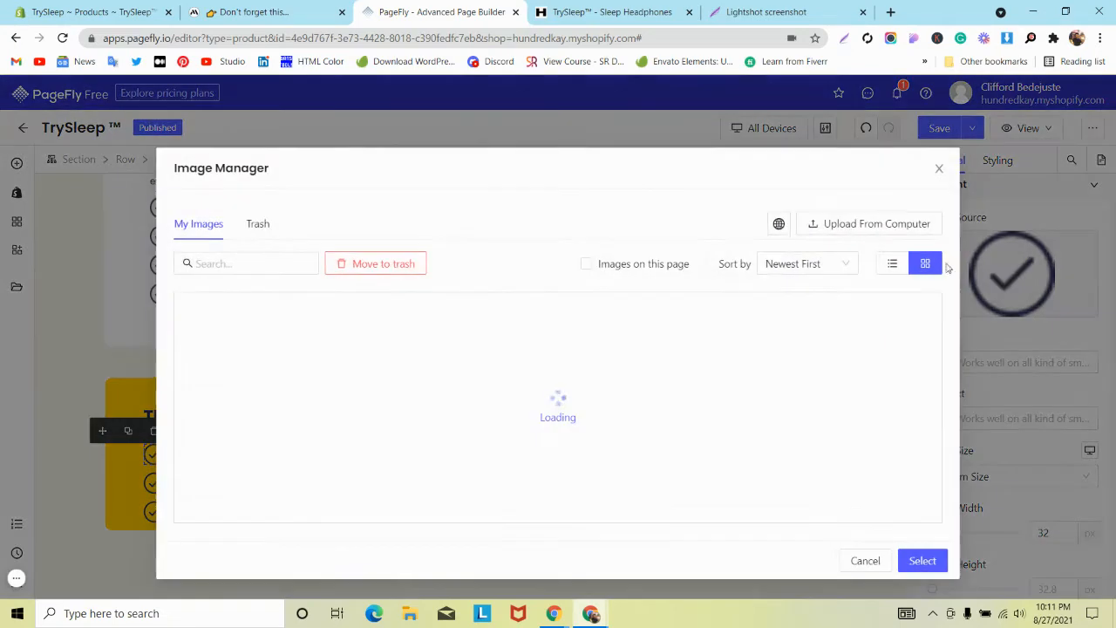
{"action": "left_click", "coordinate": [837, 219]}
{"action": "scroll", "coordinate": [332, 175], "scroll_direction": "down", "scroll_amount": 5}
{"action": "left_click", "coordinate": [250, 139]}
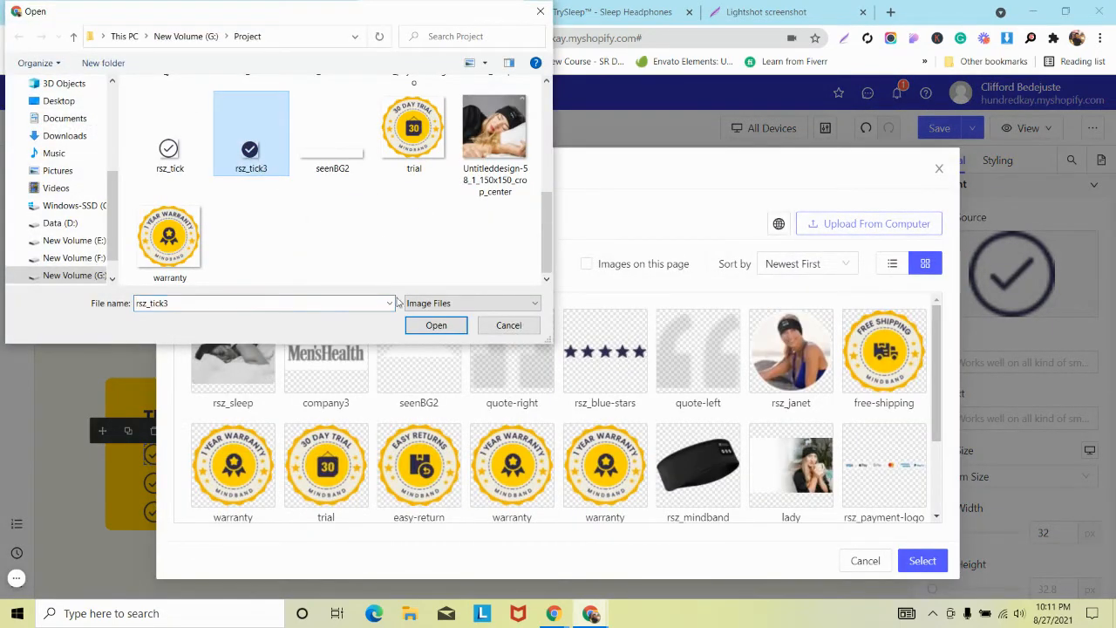
{"action": "left_click", "coordinate": [436, 324]}
{"action": "scroll", "coordinate": [563, 424], "scroll_direction": "down", "scroll_amount": 2}
{"action": "scroll", "coordinate": [564, 424], "scroll_direction": "up", "scroll_amount": 2}
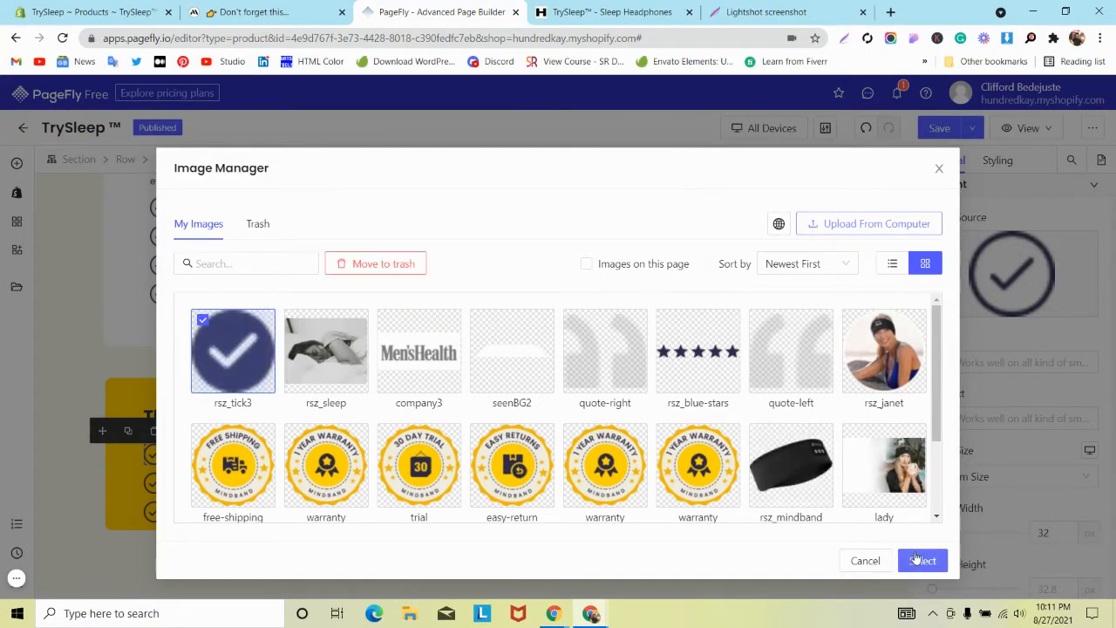
{"action": "left_click", "coordinate": [923, 561]}
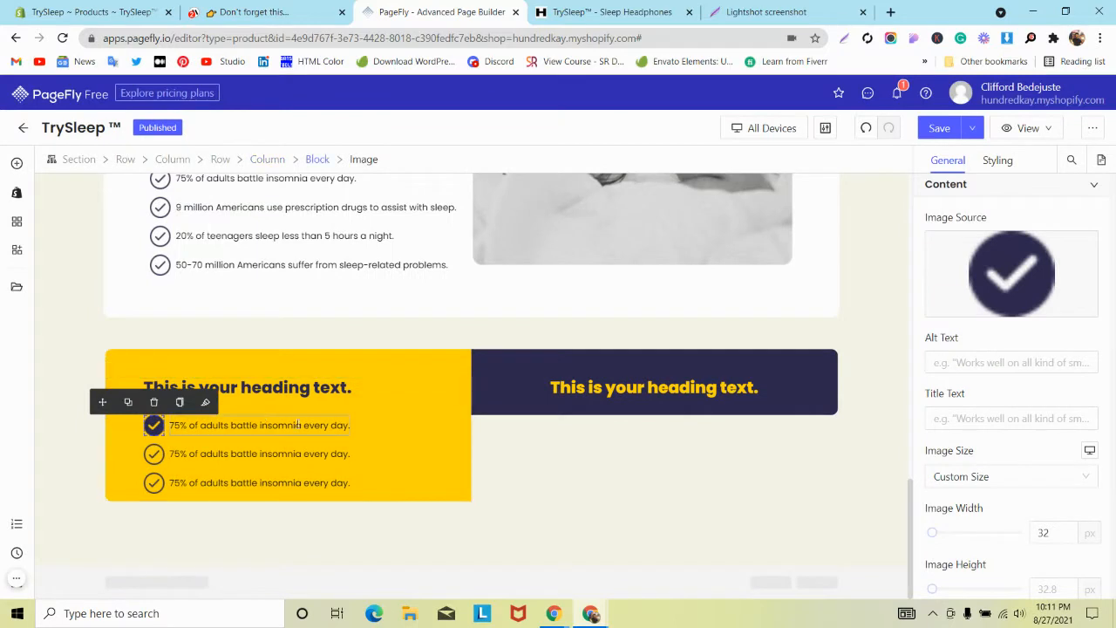
{"action": "left_click", "coordinate": [365, 460]}
{"action": "left_click", "coordinate": [281, 430]}
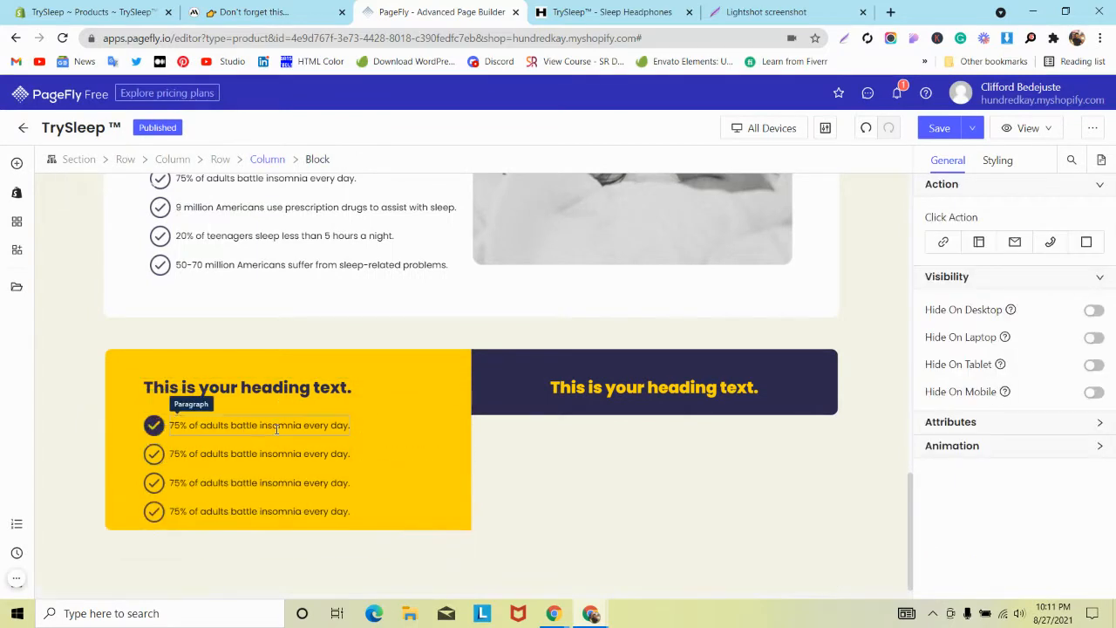
{"action": "left_click", "coordinate": [307, 431]}
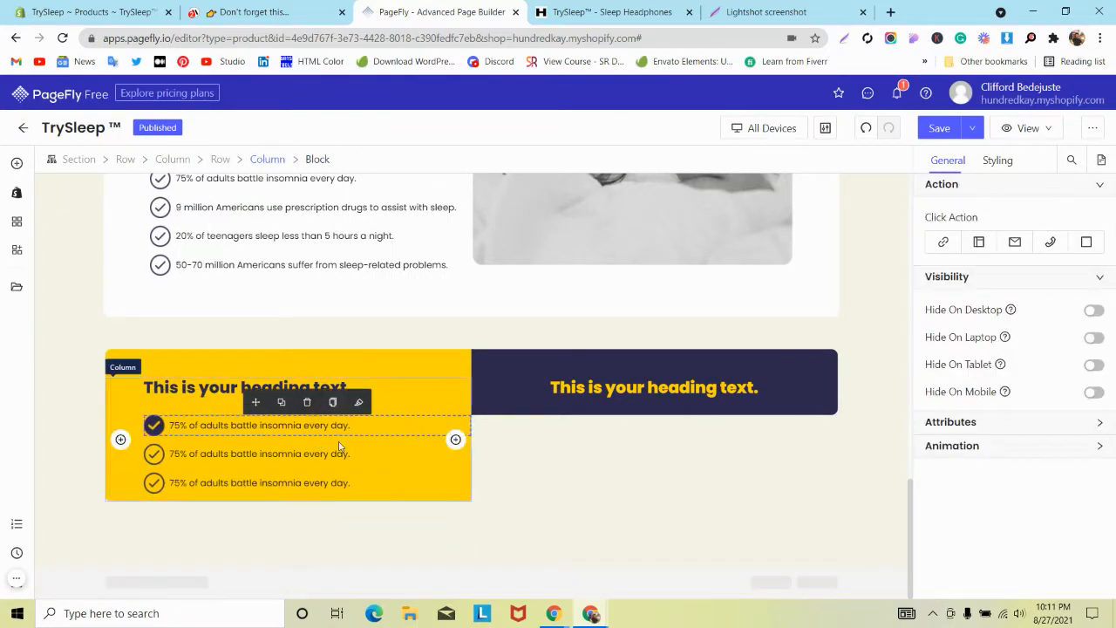
Step: Delete the two list items in the yellow column that still have the outlined tick icon
{"action": "left_click", "coordinate": [366, 458]}
{"action": "left_click", "coordinate": [307, 431]}
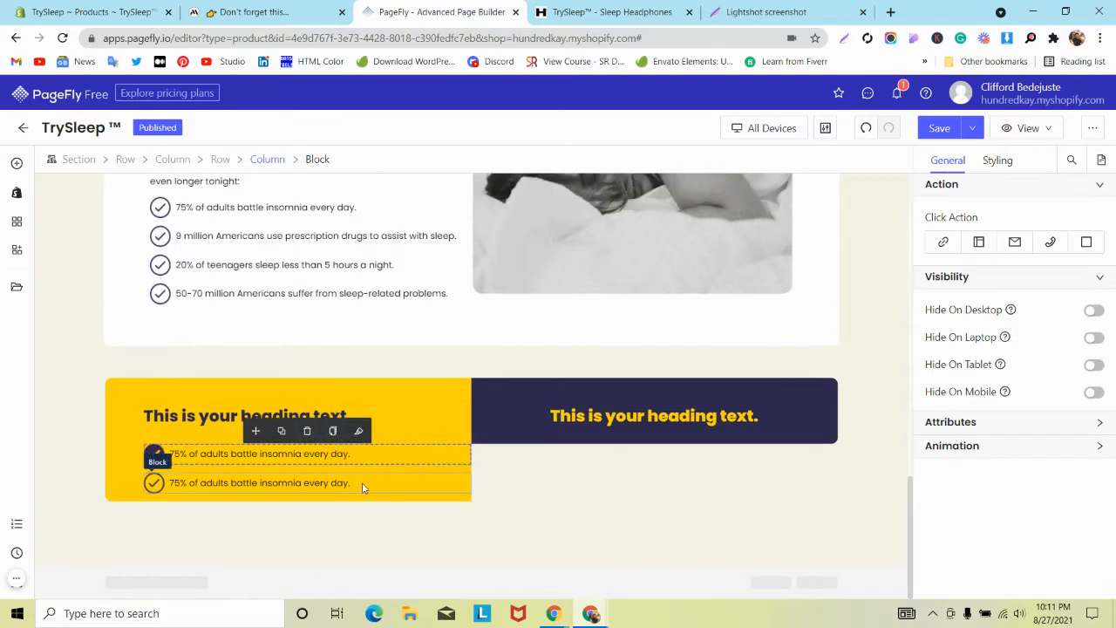
{"action": "left_click", "coordinate": [362, 482]}
{"action": "left_click", "coordinate": [307, 459]}
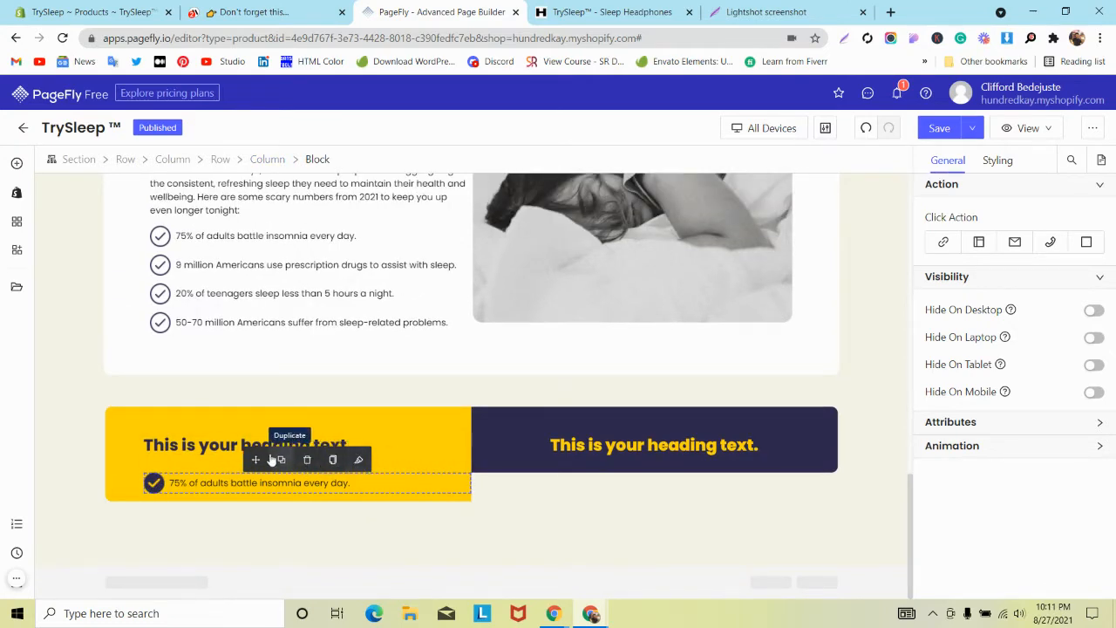
Step: Duplicate the solid-tick list item in the yellow column three times
{"action": "left_click", "coordinate": [281, 460]}
{"action": "left_click", "coordinate": [361, 480]}
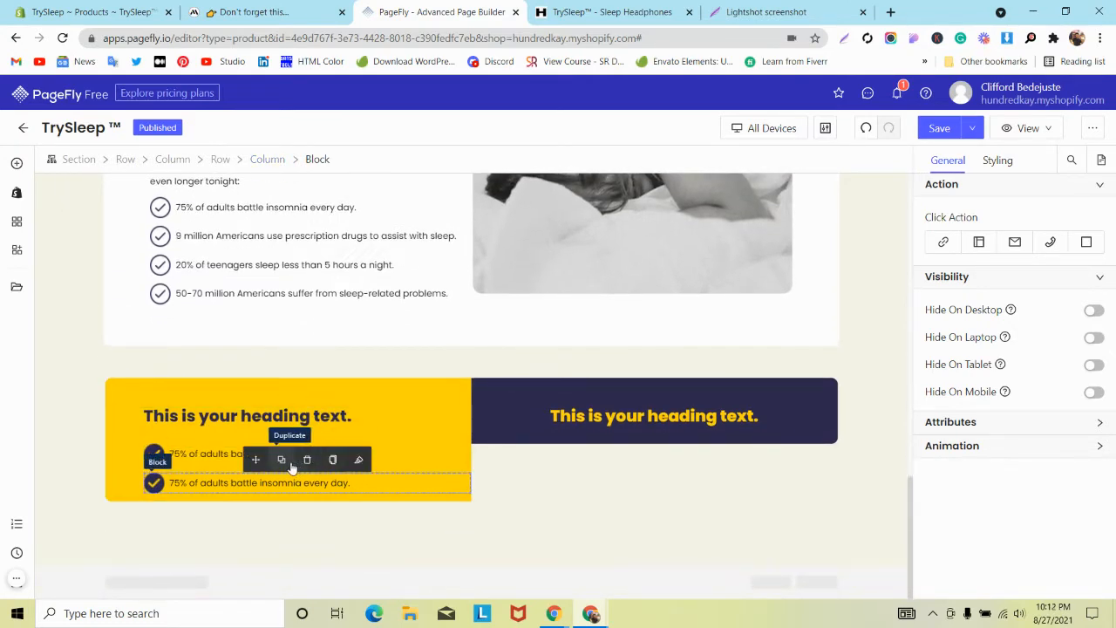
{"action": "left_click", "coordinate": [291, 460]}
{"action": "left_click", "coordinate": [362, 482]}
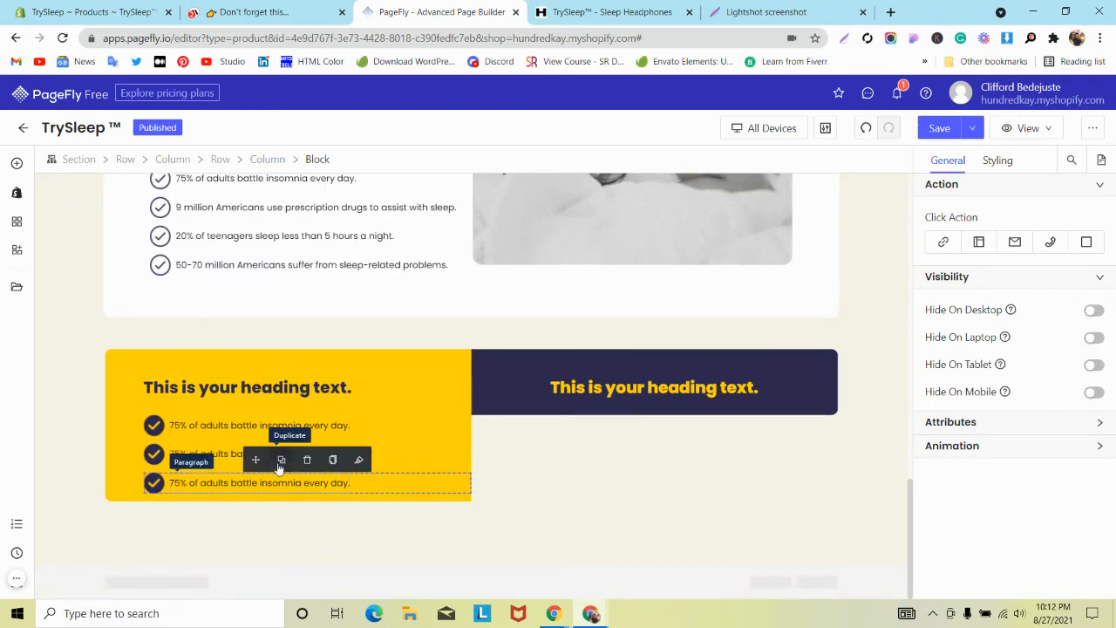
{"action": "left_click", "coordinate": [280, 460]}
Step: Close the developer tools on the reference product page and check how many items its comparison list has
{"action": "left_click", "coordinate": [274, 7]}
{"action": "scroll", "coordinate": [296, 178], "scroll_direction": "down", "scroll_amount": 1}
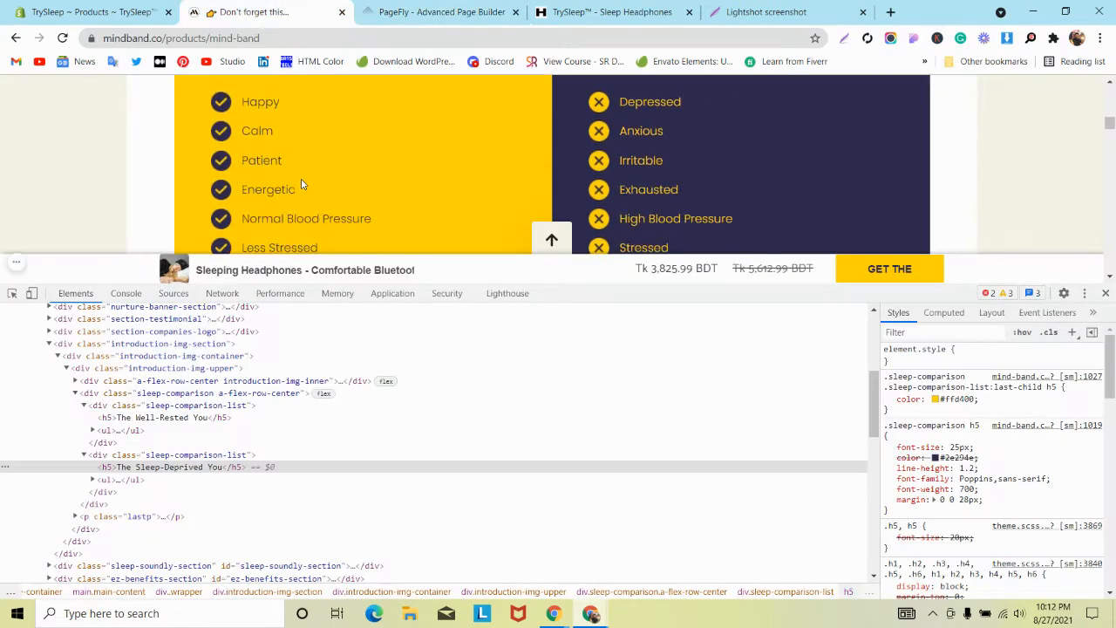
{"action": "scroll", "coordinate": [280, 156], "scroll_direction": "down", "scroll_amount": 1}
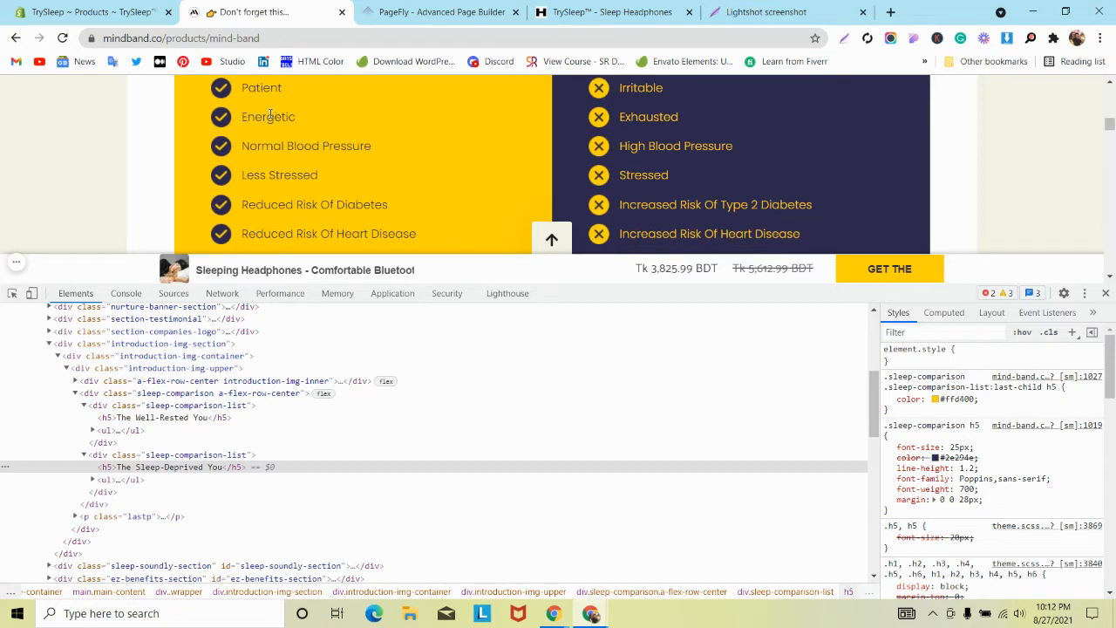
{"action": "scroll", "coordinate": [270, 116], "scroll_direction": "up", "scroll_amount": 2}
{"action": "left_click", "coordinate": [1106, 293]}
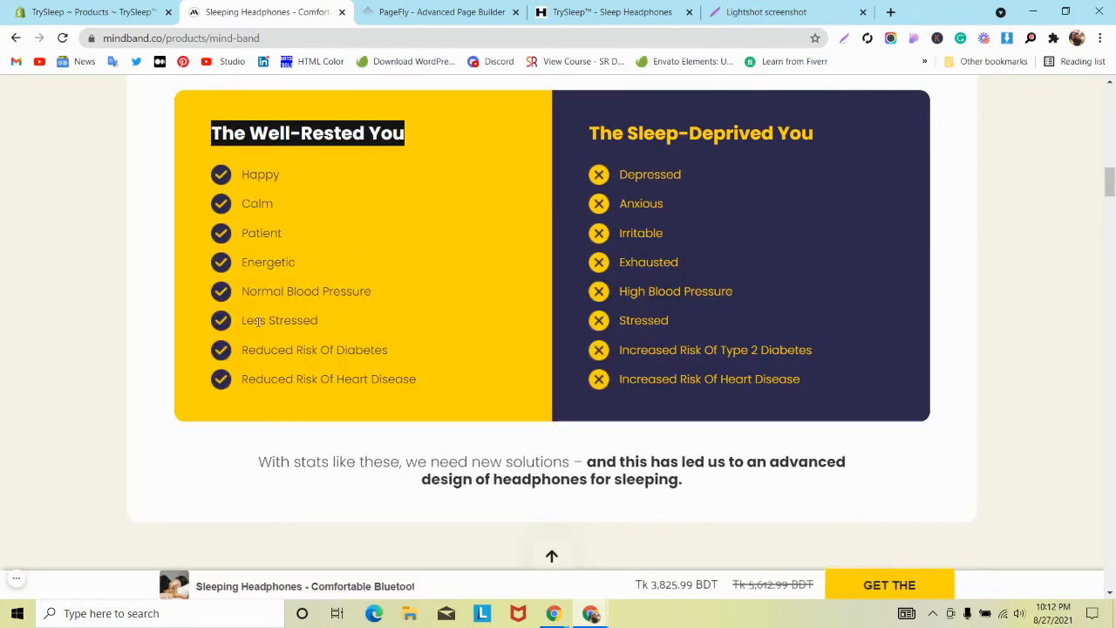
{"action": "key", "text": "ctrl+Tab"}
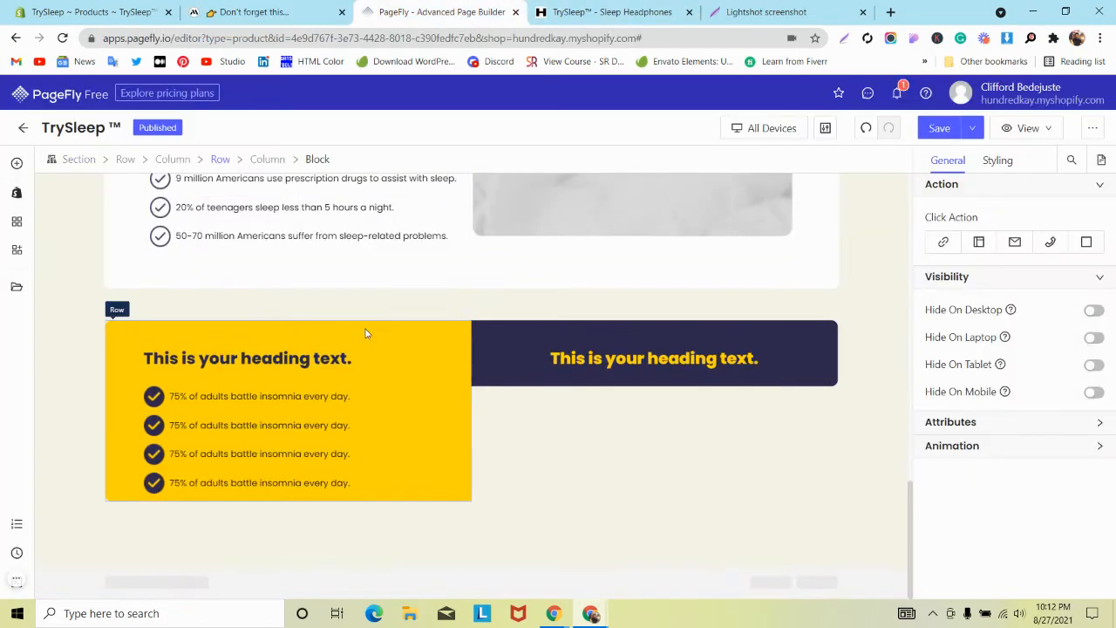
Step: Add four more copies of the solid-tick list item to the yellow column to match the reference list
{"action": "left_click", "coordinate": [371, 404]}
{"action": "left_click", "coordinate": [284, 375]}
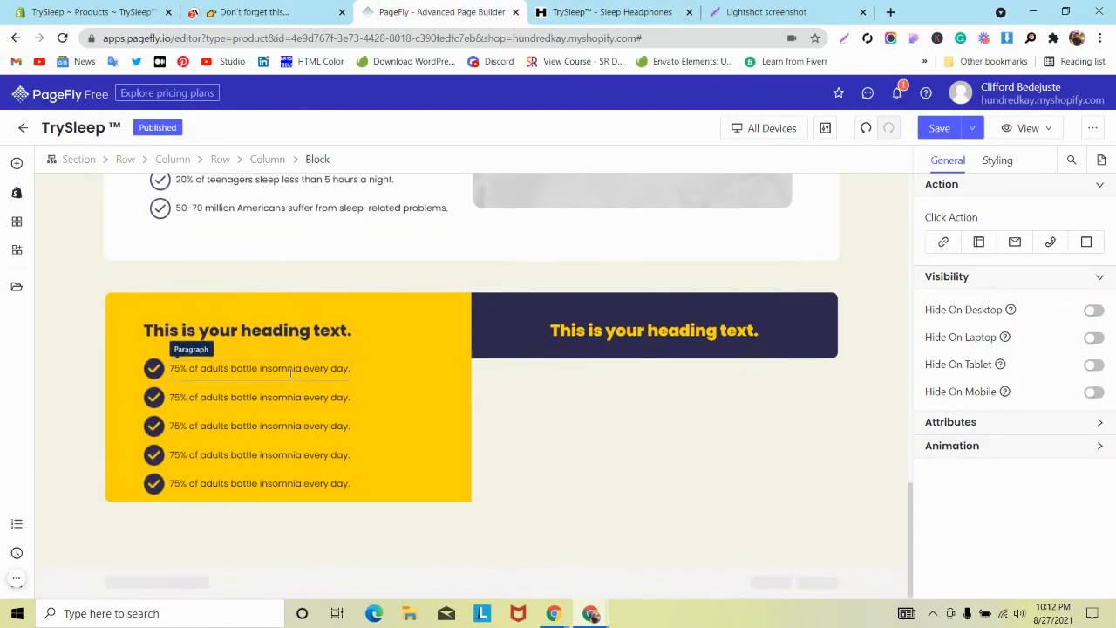
{"action": "left_click", "coordinate": [374, 373]}
{"action": "left_click", "coordinate": [285, 342]}
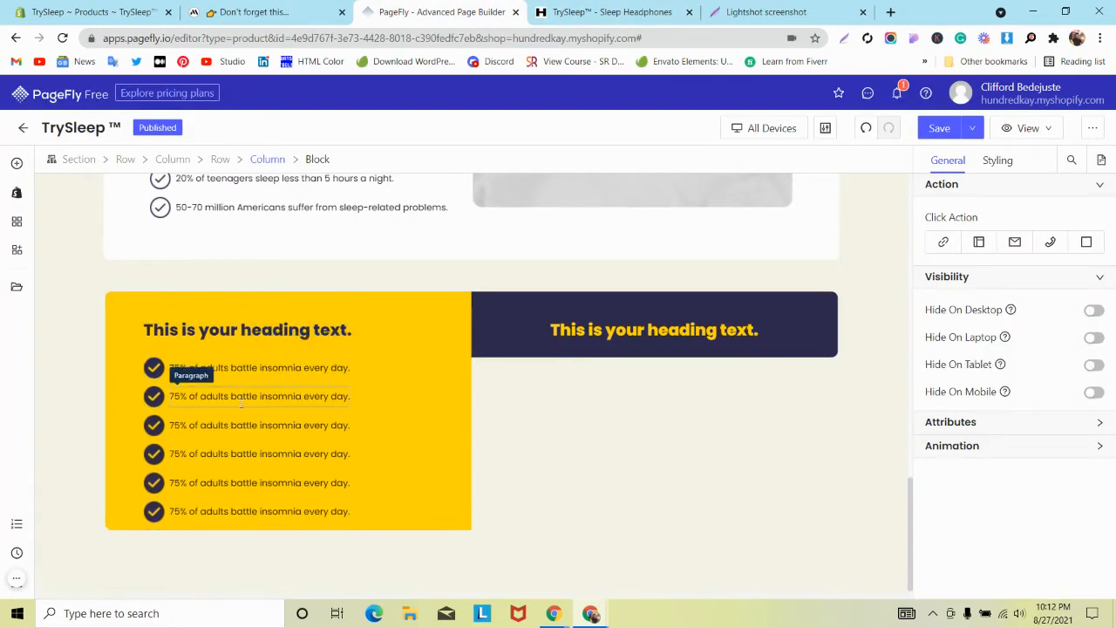
{"action": "left_click", "coordinate": [368, 367]}
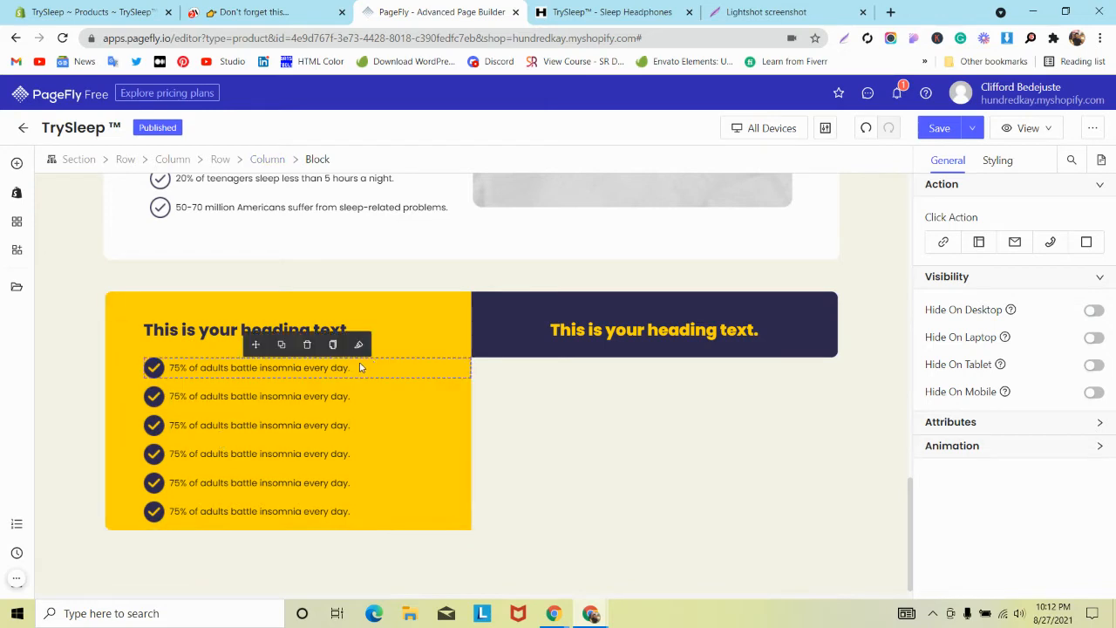
{"action": "left_click", "coordinate": [286, 341]}
{"action": "scroll", "coordinate": [262, 367], "scroll_direction": "down", "scroll_amount": 1}
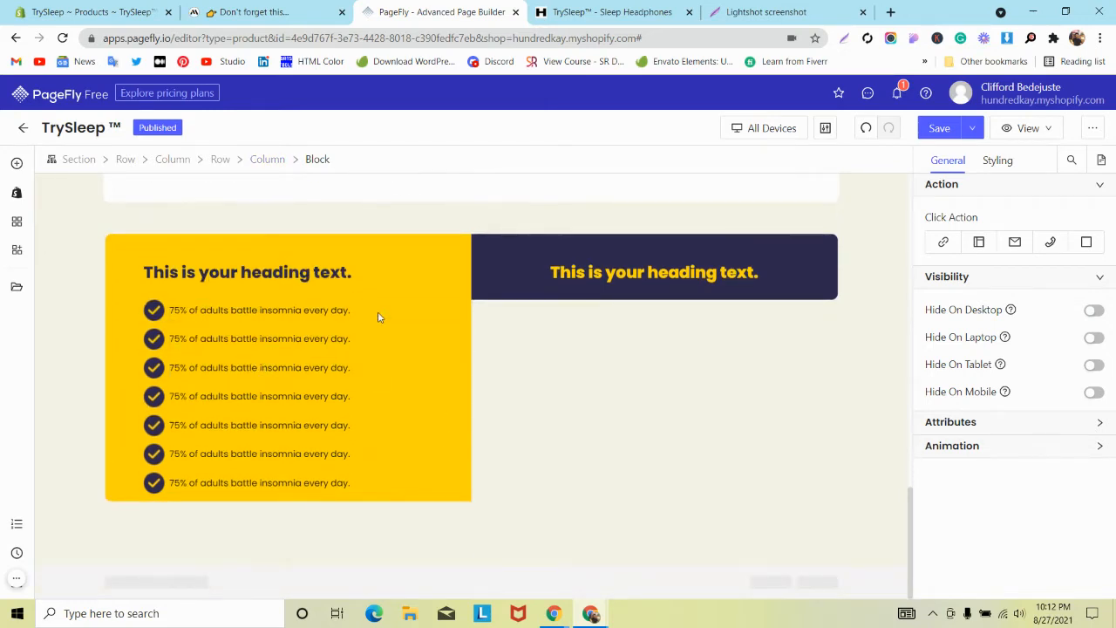
{"action": "left_click", "coordinate": [379, 314]}
{"action": "left_click", "coordinate": [281, 292]}
Step: Measure the space below the last list item in the reference page's yellow card with the screenshot tool
{"action": "left_click", "coordinate": [267, 9]}
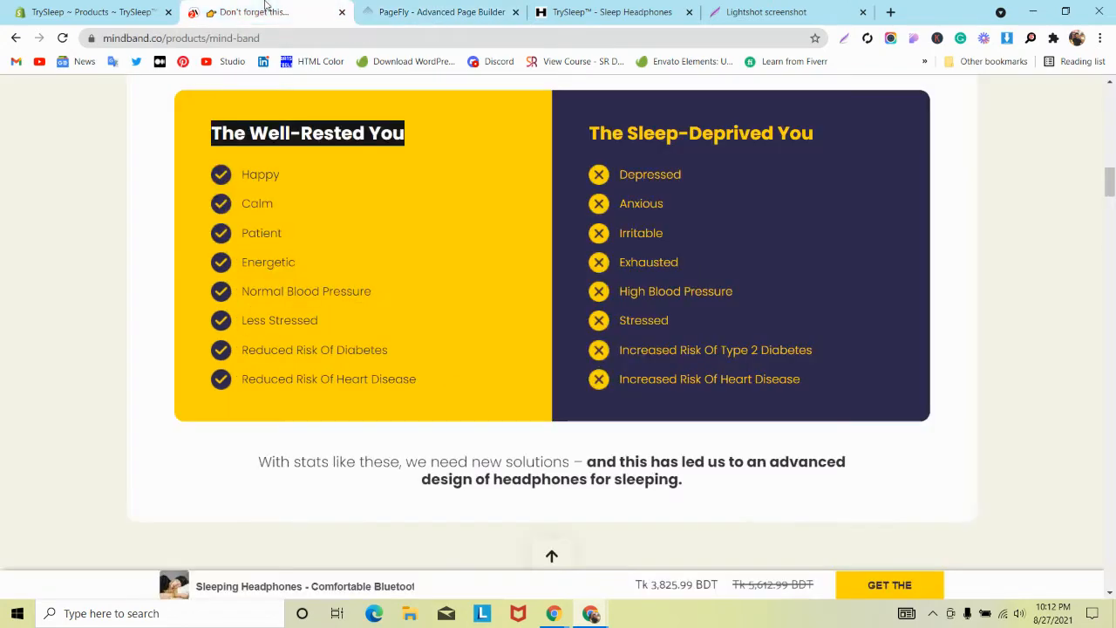
{"action": "scroll", "coordinate": [294, 232], "scroll_direction": "down", "scroll_amount": 1}
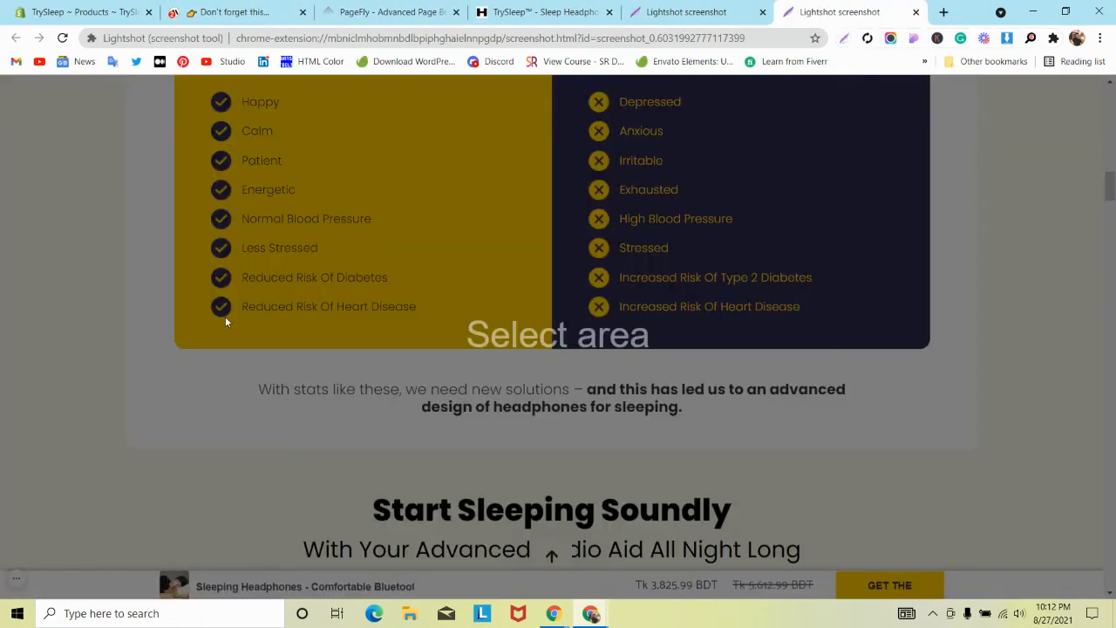
{"action": "left_click_drag", "start_coordinate": [225, 316], "coordinate": [406, 351]}
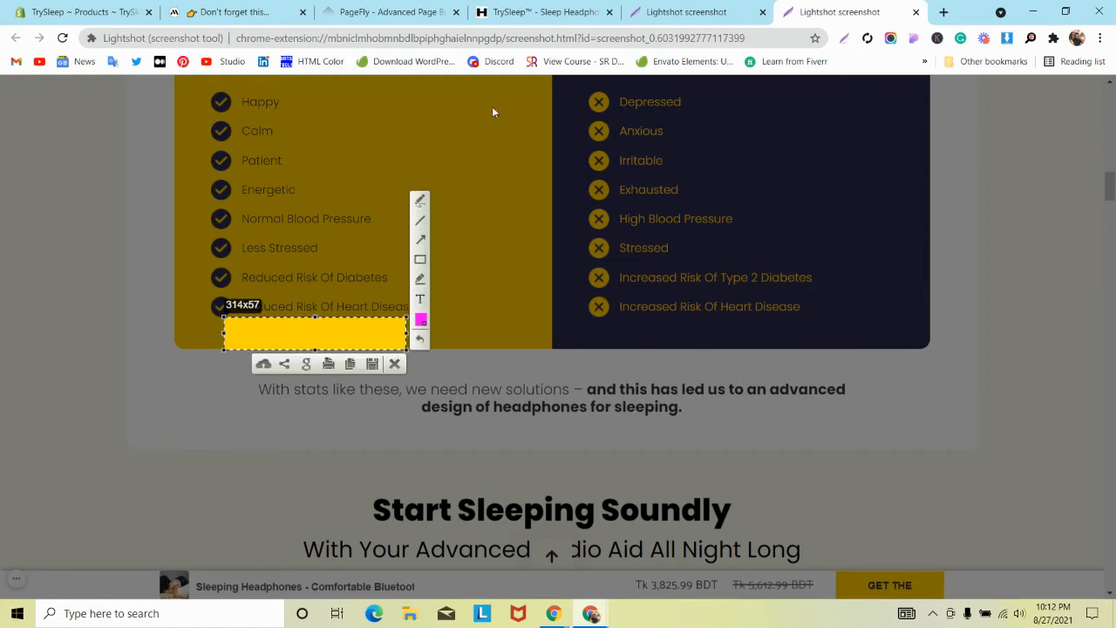
Step: Set the bottom padding of the yellow row to 45 px in the page editor
{"action": "left_click", "coordinate": [410, 11]}
{"action": "left_click", "coordinate": [137, 247]}
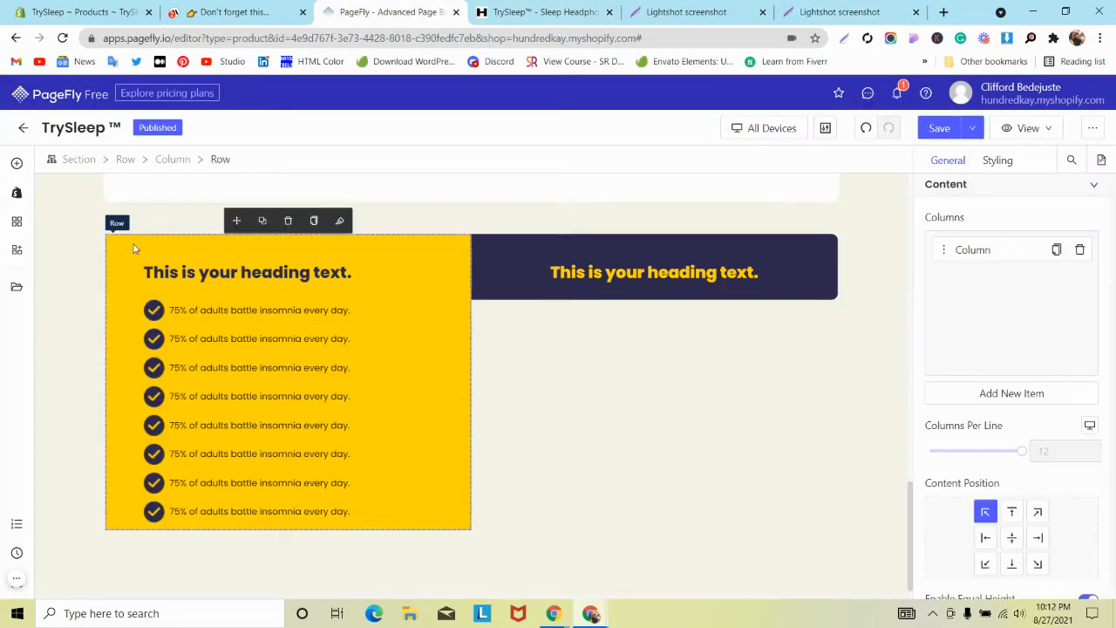
{"action": "left_click", "coordinate": [998, 160]}
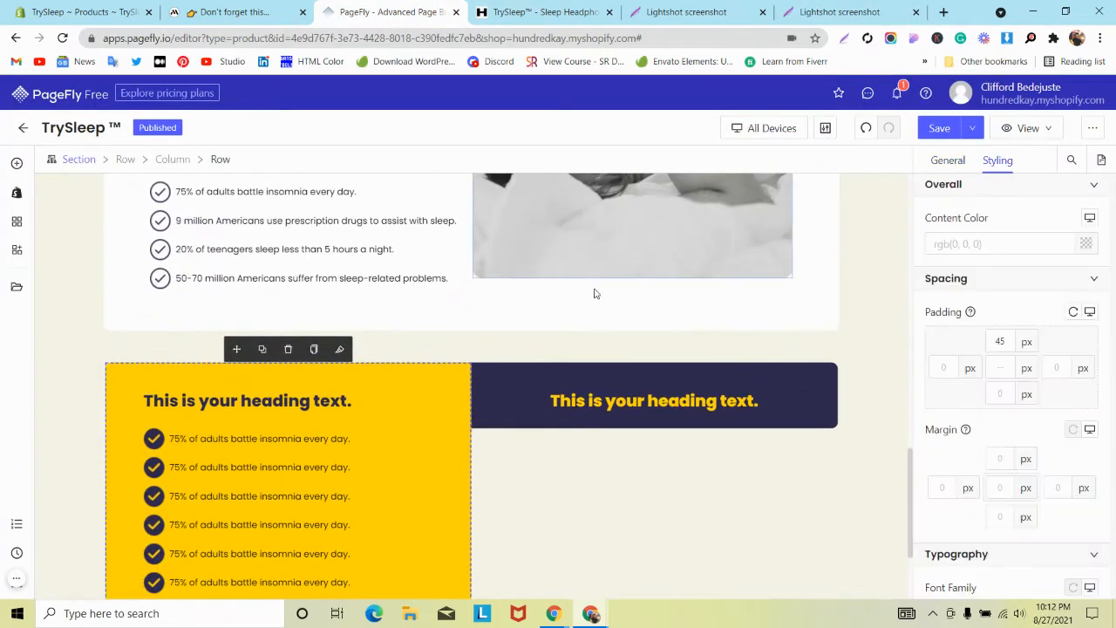
{"action": "type", "text": "4"}
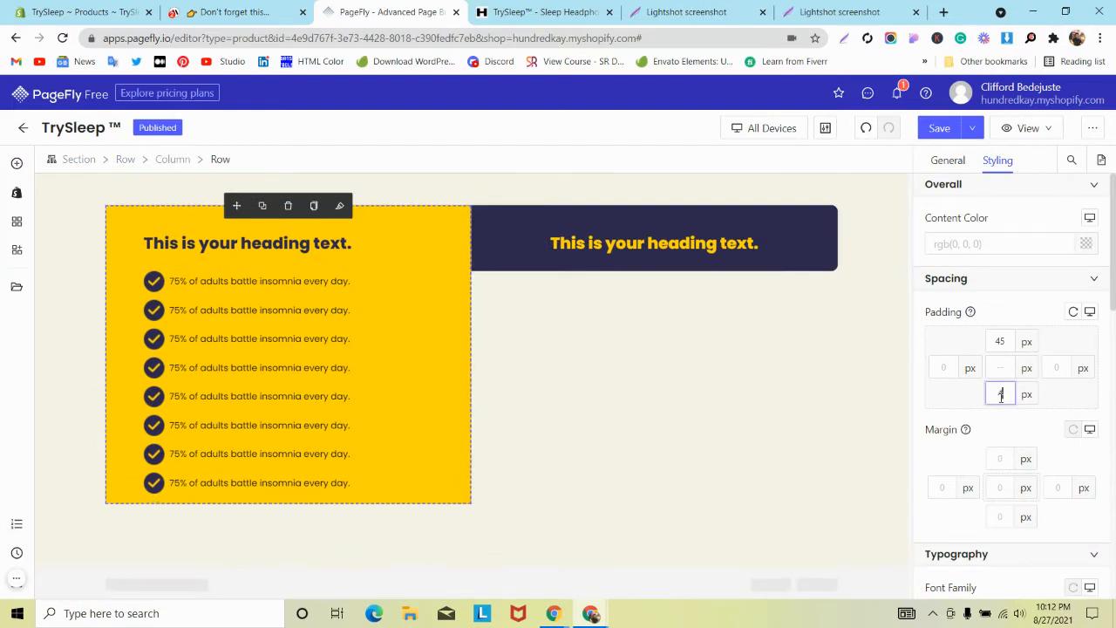
{"action": "type", "text": "5"}
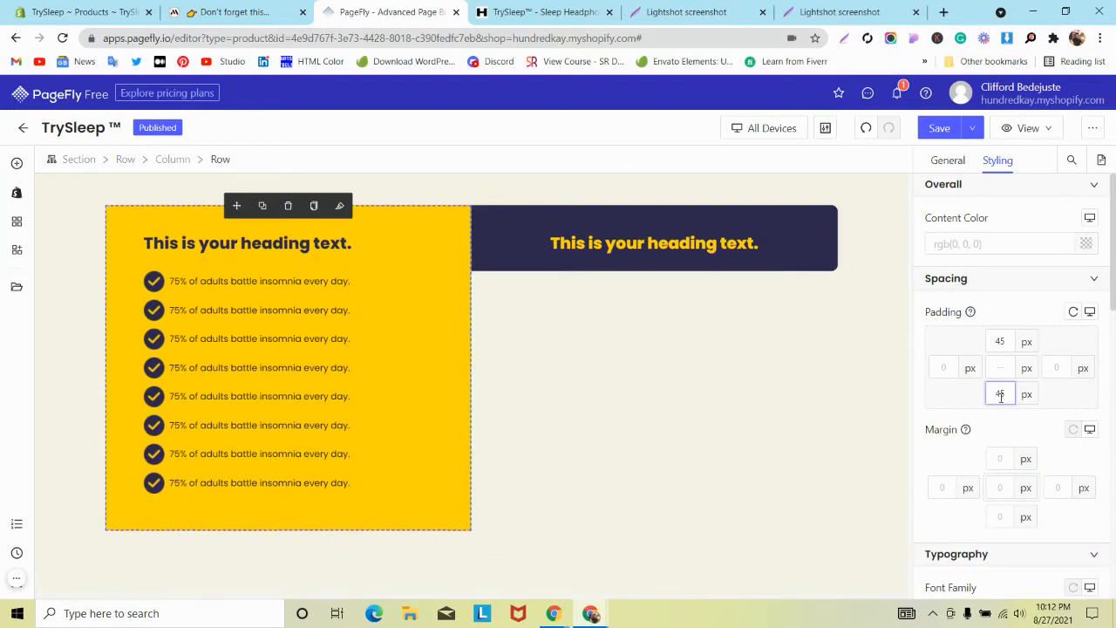
Step: Compare the yellow card with its counterpart on the reference page and return to the page editor
{"action": "left_click", "coordinate": [270, 14]}
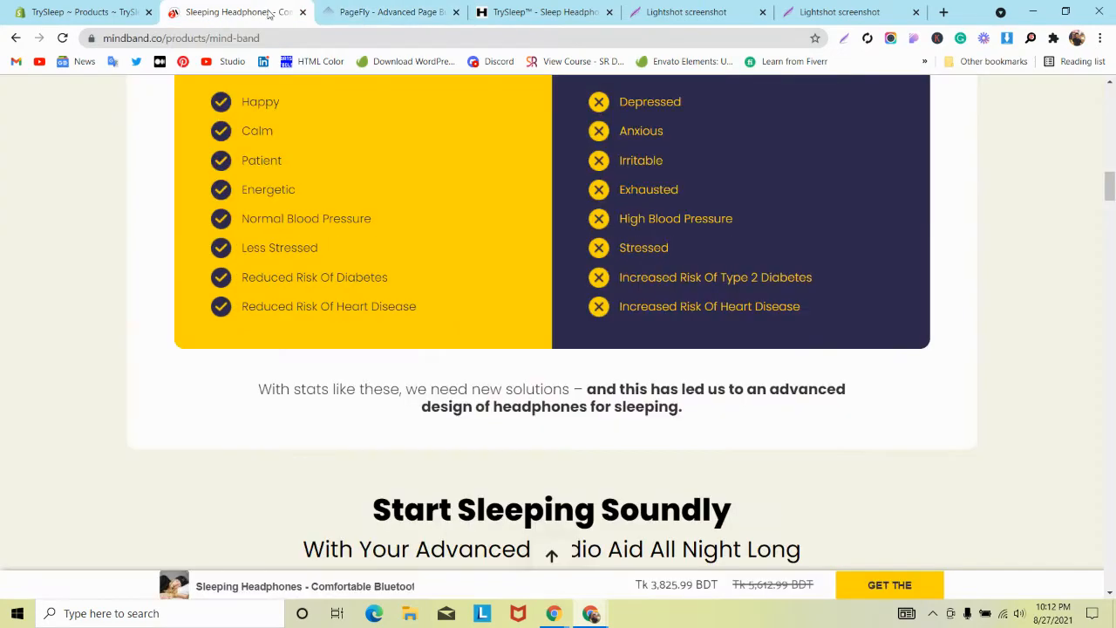
{"action": "scroll", "coordinate": [610, 139], "scroll_direction": "up", "scroll_amount": 1}
{"action": "left_click", "coordinate": [410, 12]}
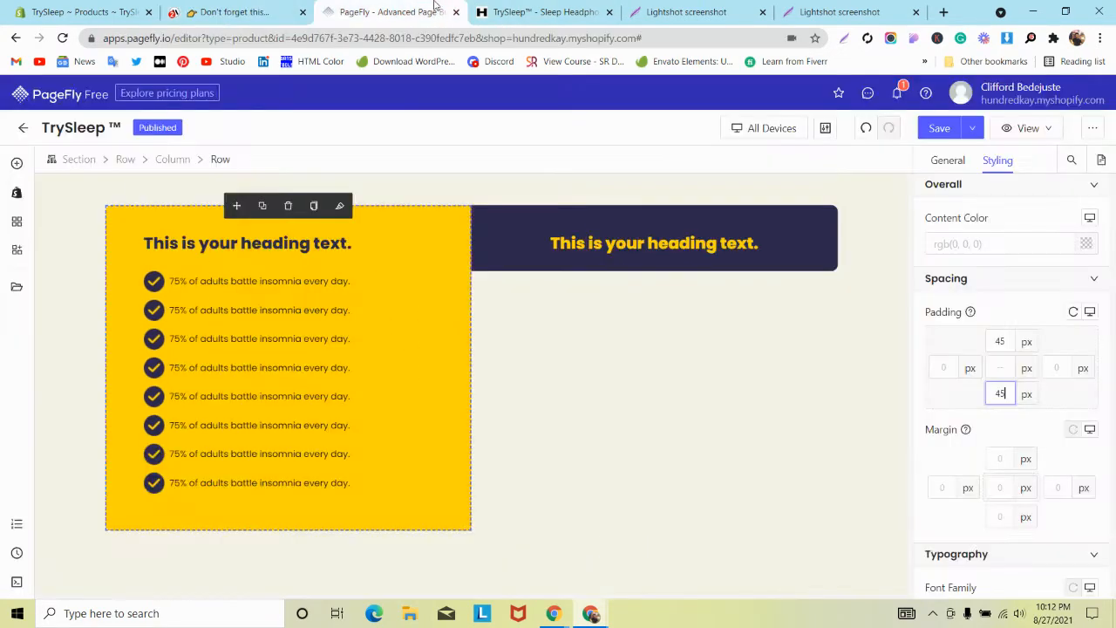
Step: Try to copy the yellow column's styling onto the dark column that holds the yellow heading
{"action": "left_click", "coordinate": [173, 160]}
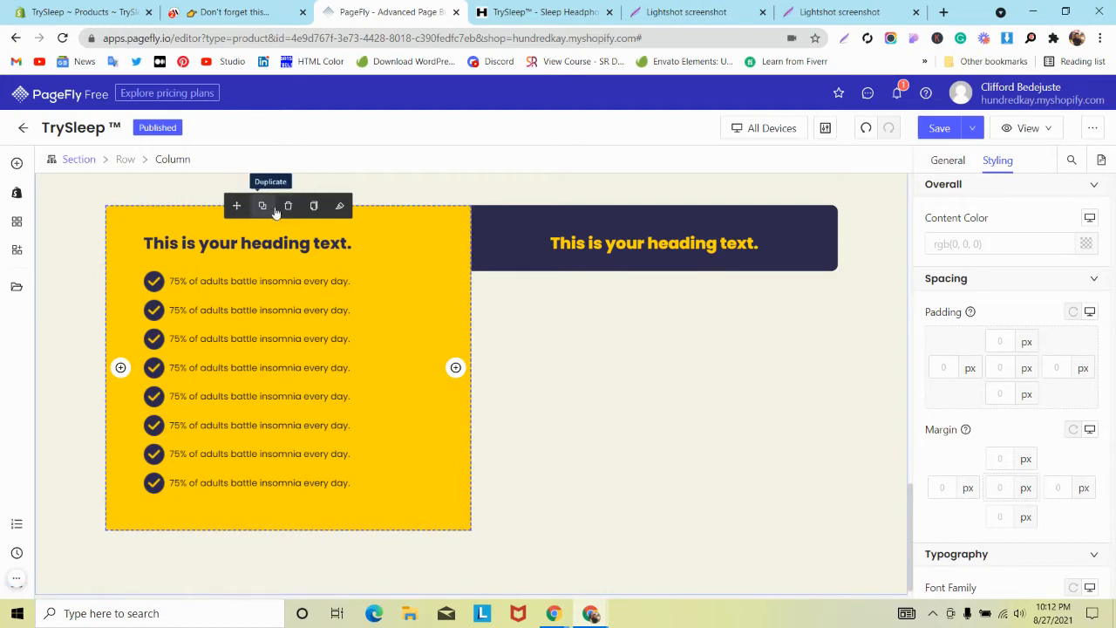
{"action": "left_click", "coordinate": [314, 206]}
{"action": "left_click", "coordinate": [513, 235]}
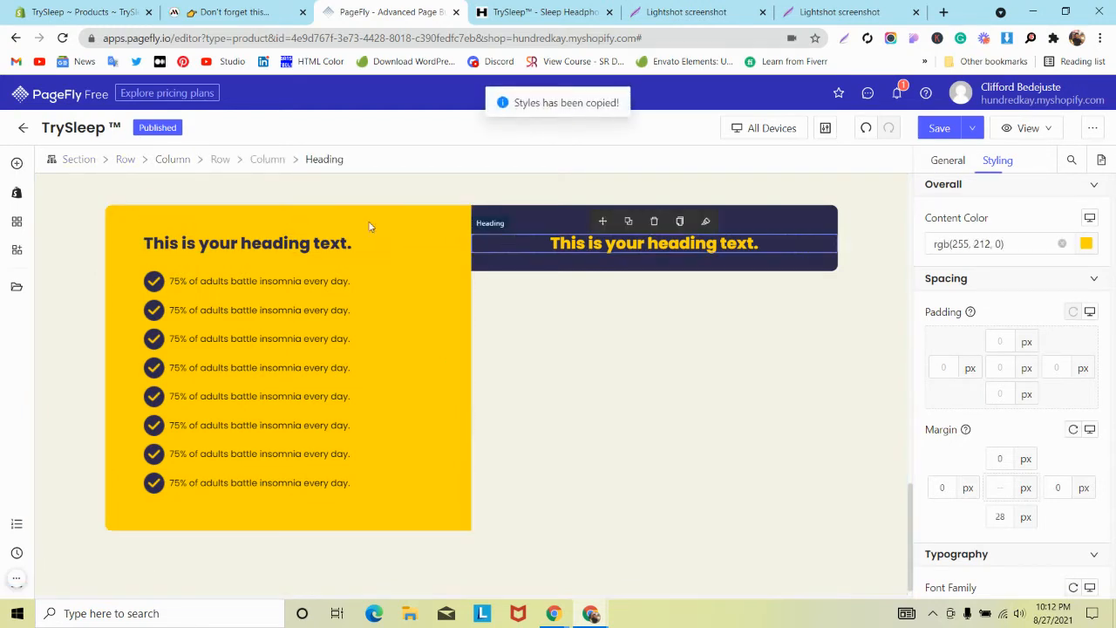
{"action": "left_click", "coordinate": [267, 164]}
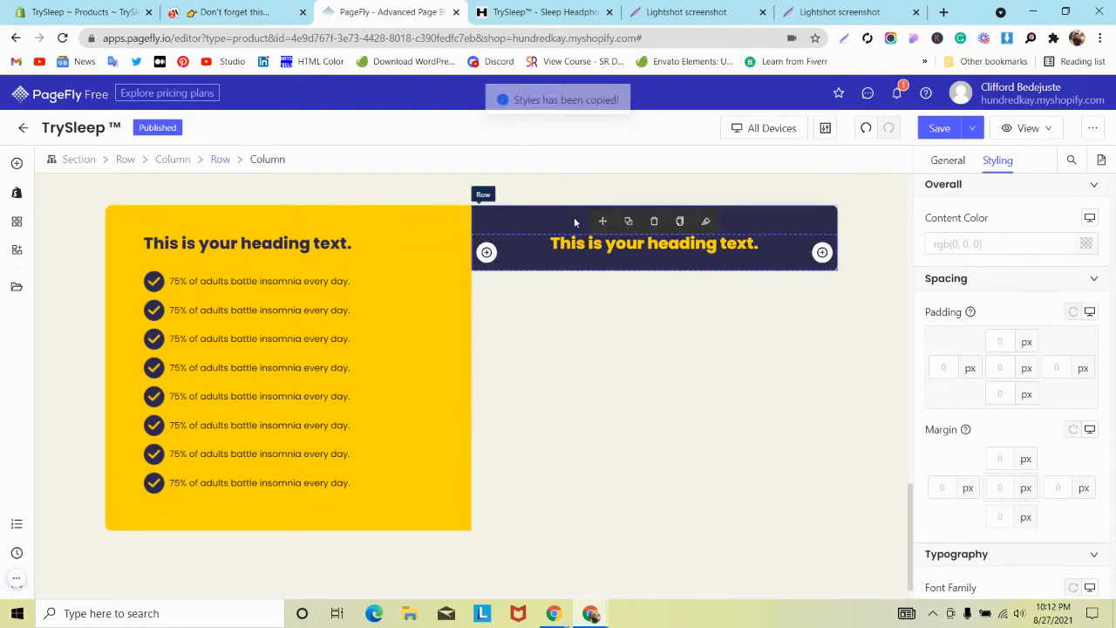
{"action": "left_click", "coordinate": [707, 222]}
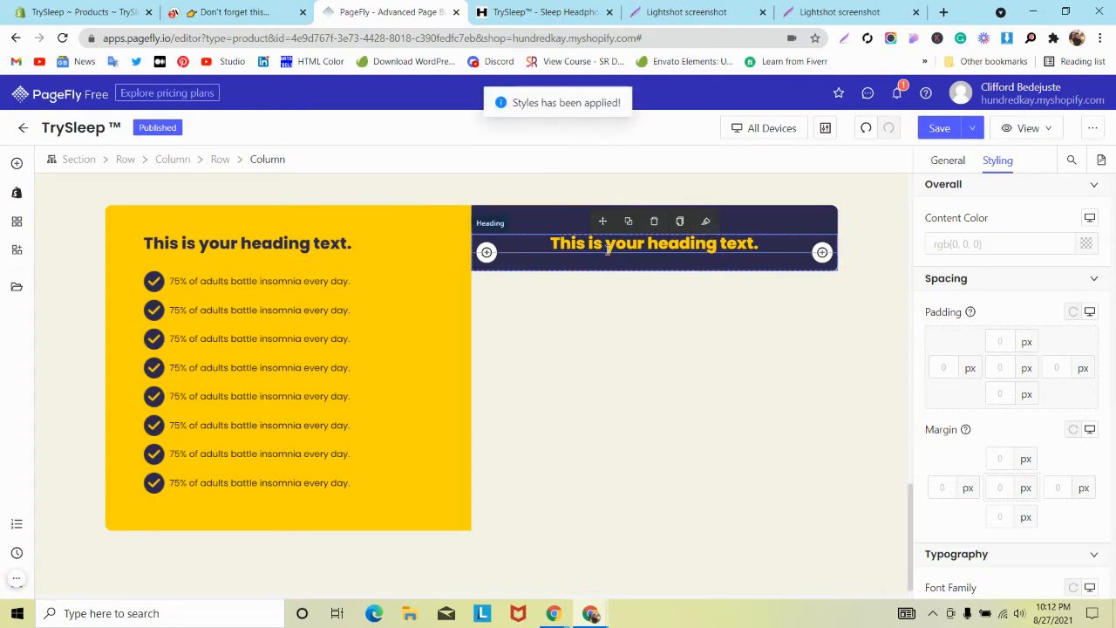
Step: Check the yellow card's inner column padding and set the dark card's inner column left padding to 60 px
{"action": "left_click", "coordinate": [411, 246]}
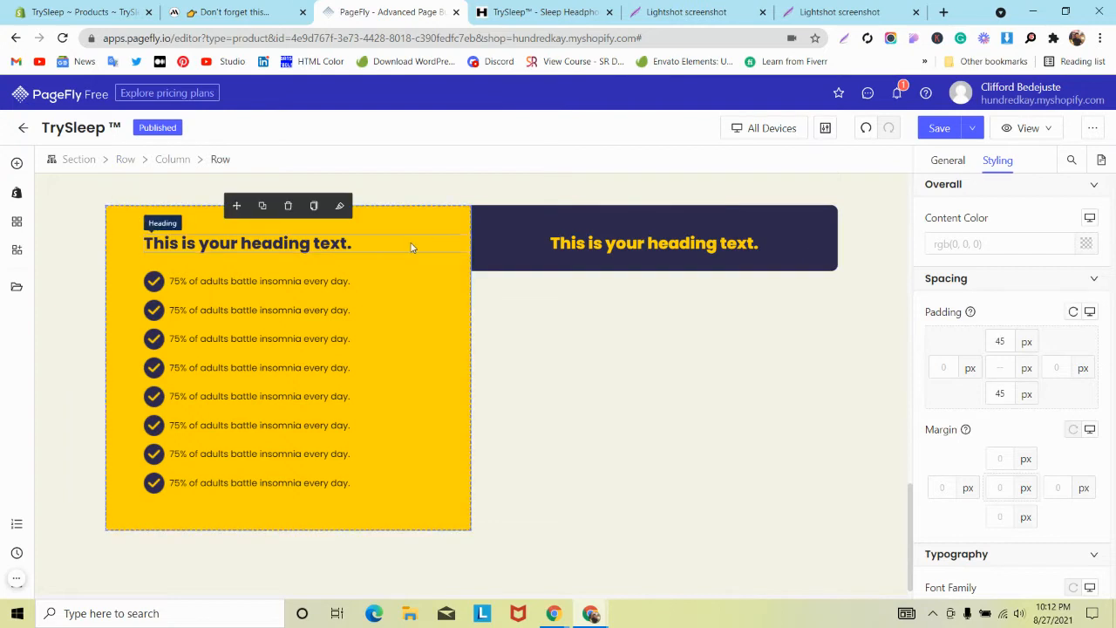
{"action": "left_click", "coordinate": [411, 246]}
{"action": "left_click", "coordinate": [268, 159]}
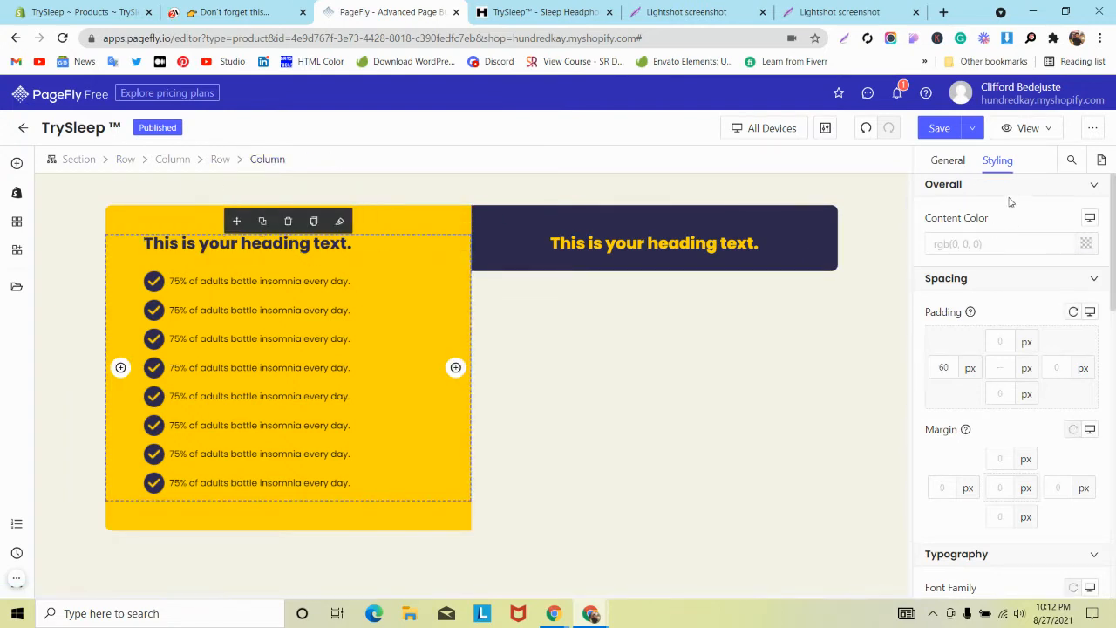
{"action": "left_click", "coordinate": [760, 240]}
{"action": "left_click", "coordinate": [758, 242]}
{"action": "left_click", "coordinate": [268, 159]}
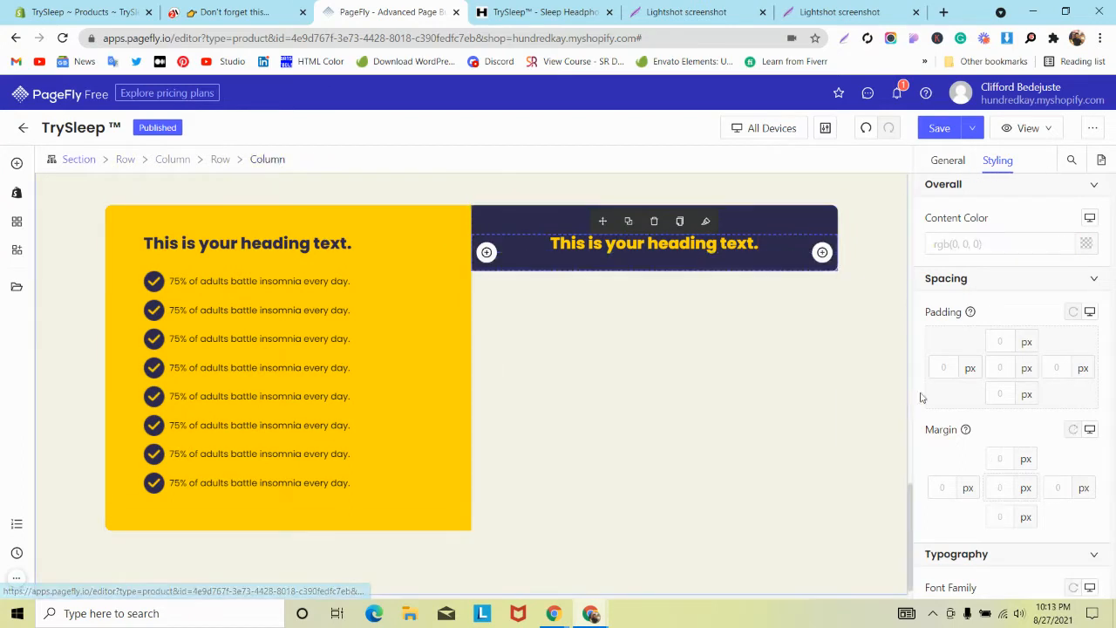
{"action": "type", "text": "60"}
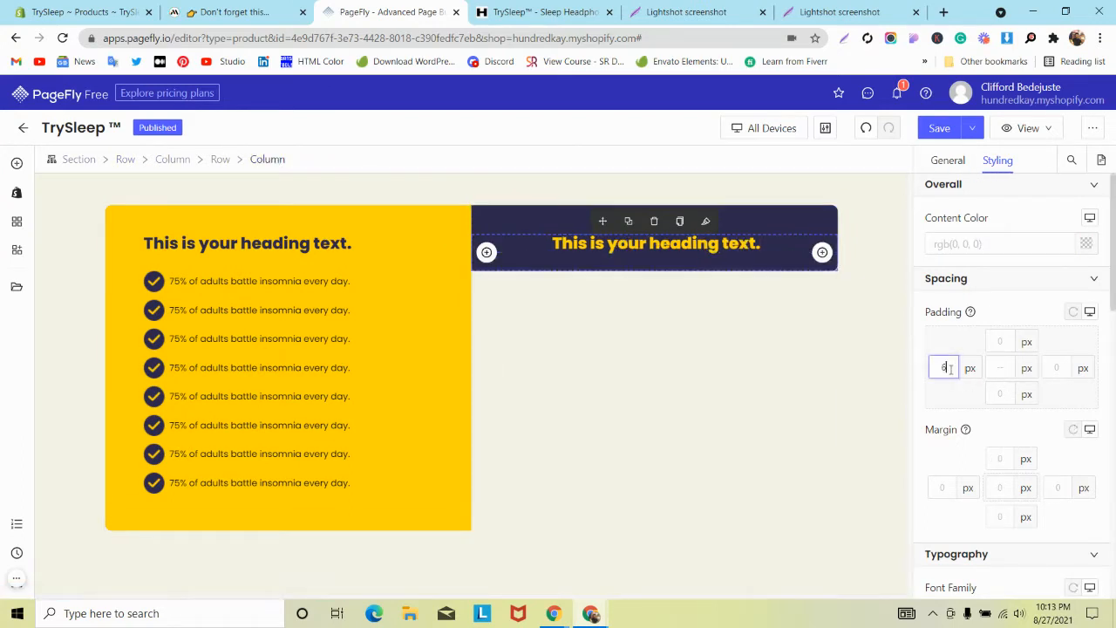
Step: Left-align the heading in the dark card and compare it with the reference page's sleep-deprived card
{"action": "left_click", "coordinate": [629, 247]}
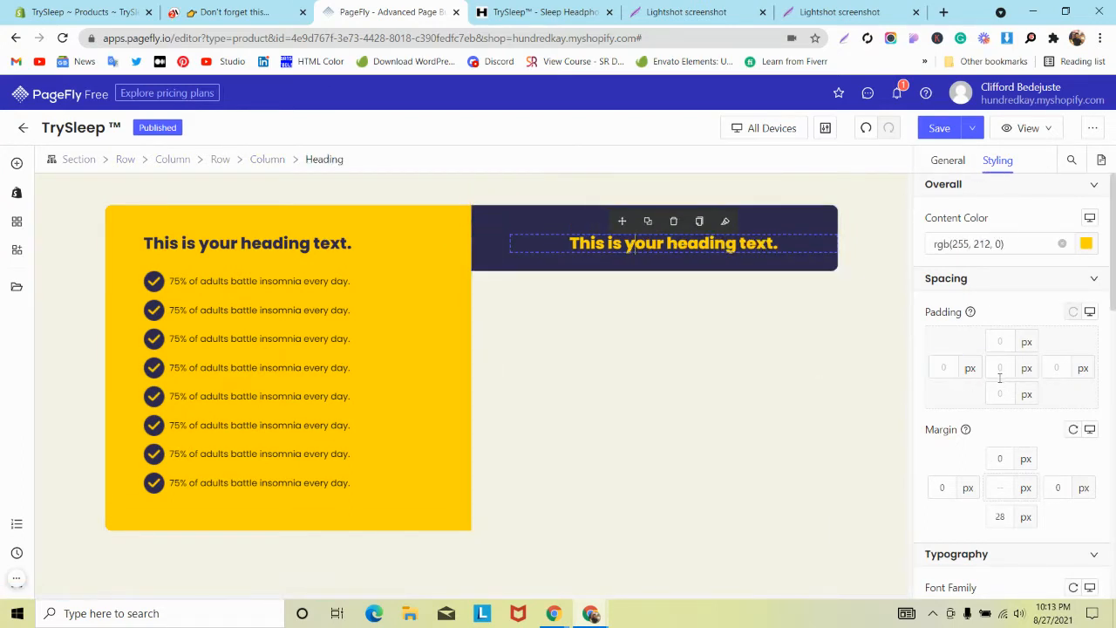
{"action": "scroll", "coordinate": [1004, 389], "scroll_direction": "down", "scroll_amount": 5}
{"action": "left_click", "coordinate": [946, 370]}
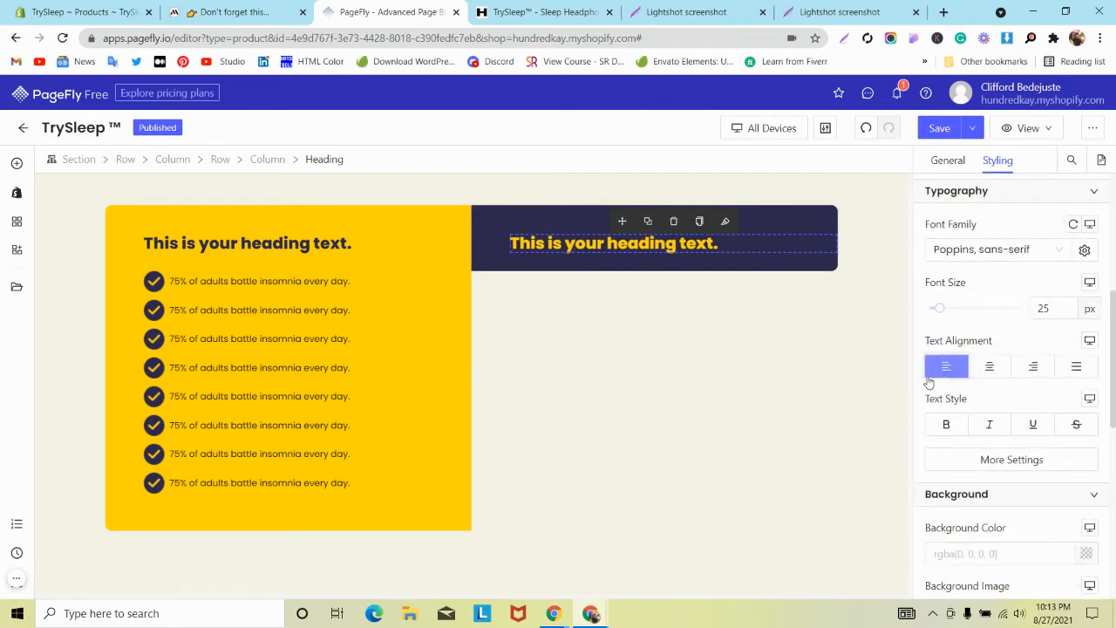
{"action": "left_click", "coordinate": [231, 12]}
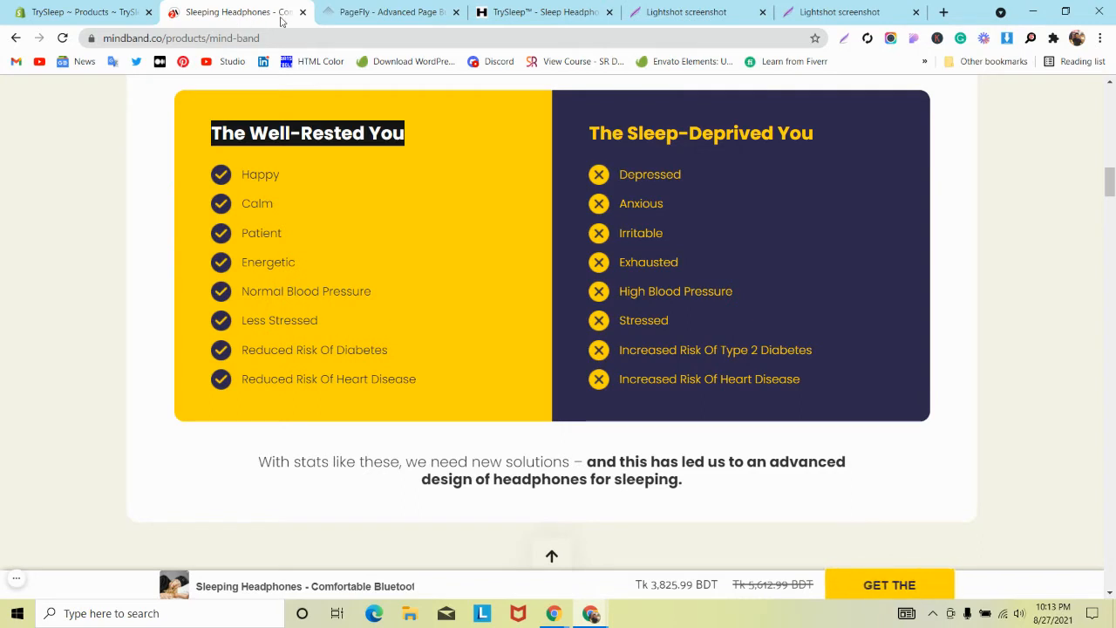
{"action": "left_click", "coordinate": [384, 13]}
Step: Duplicate the first tick list item in the yellow card and move the copy below the dark card's heading
{"action": "left_click", "coordinate": [406, 285]}
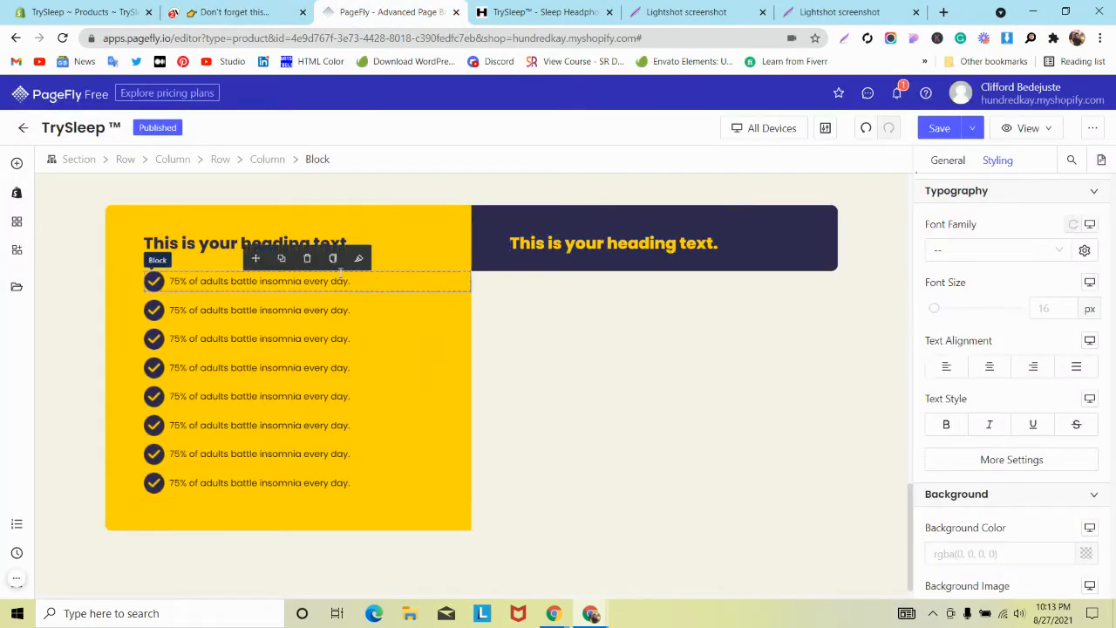
{"action": "left_click", "coordinate": [288, 263]}
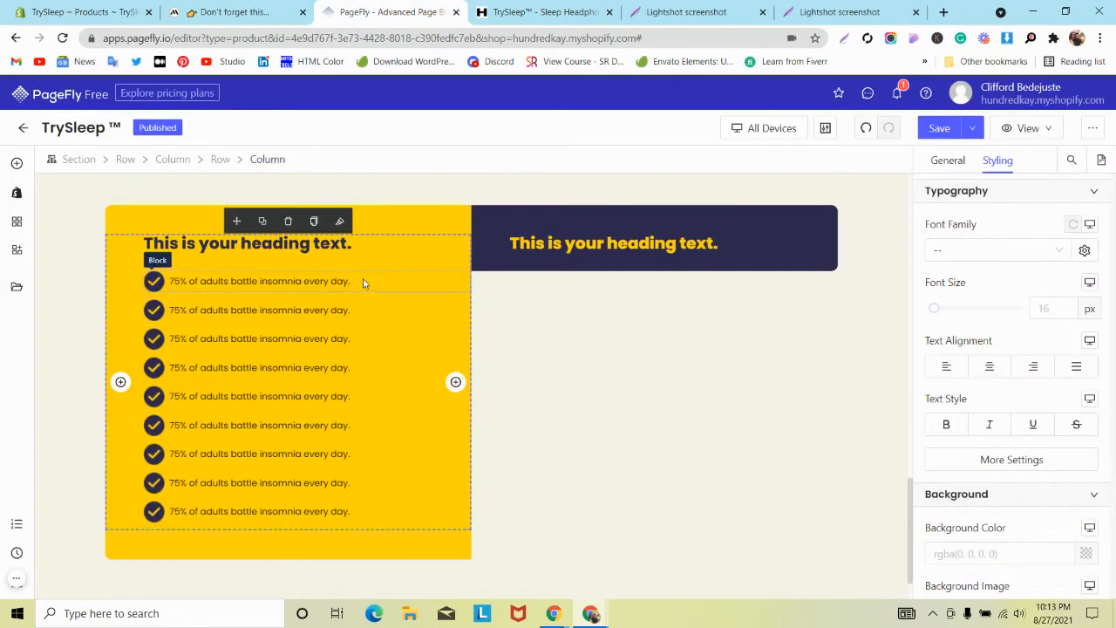
{"action": "left_click_drag", "start_coordinate": [495, 267], "coordinate": [555, 255]}
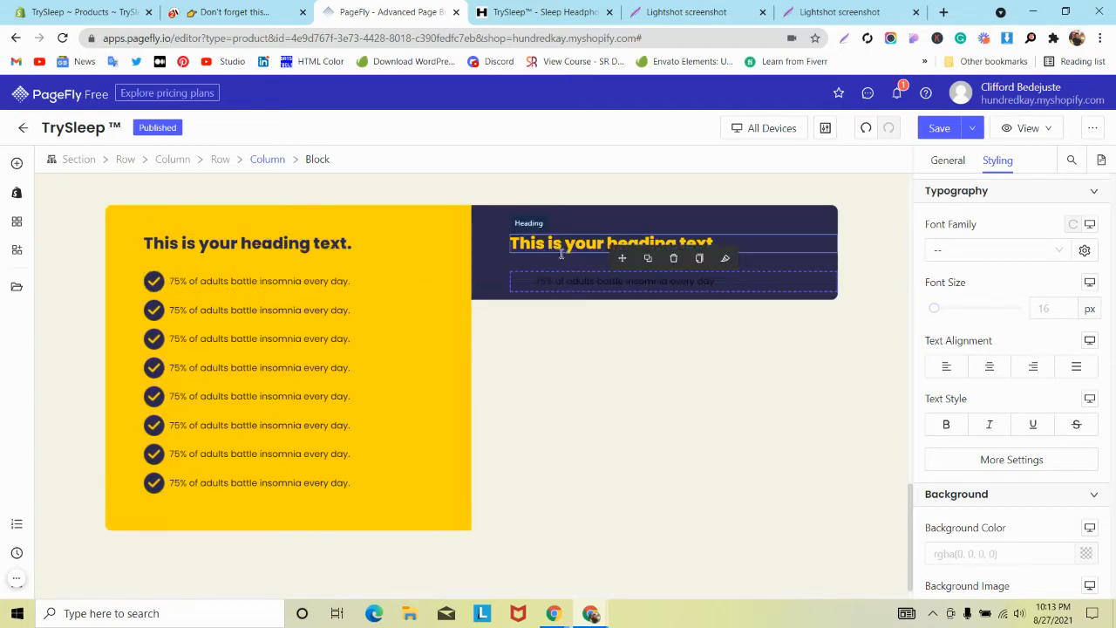
Step: Replace the icon of the dark card's list item with the rsz_cross image uploaded from the Project folder
{"action": "left_click", "coordinate": [518, 286]}
{"action": "left_click", "coordinate": [952, 162]}
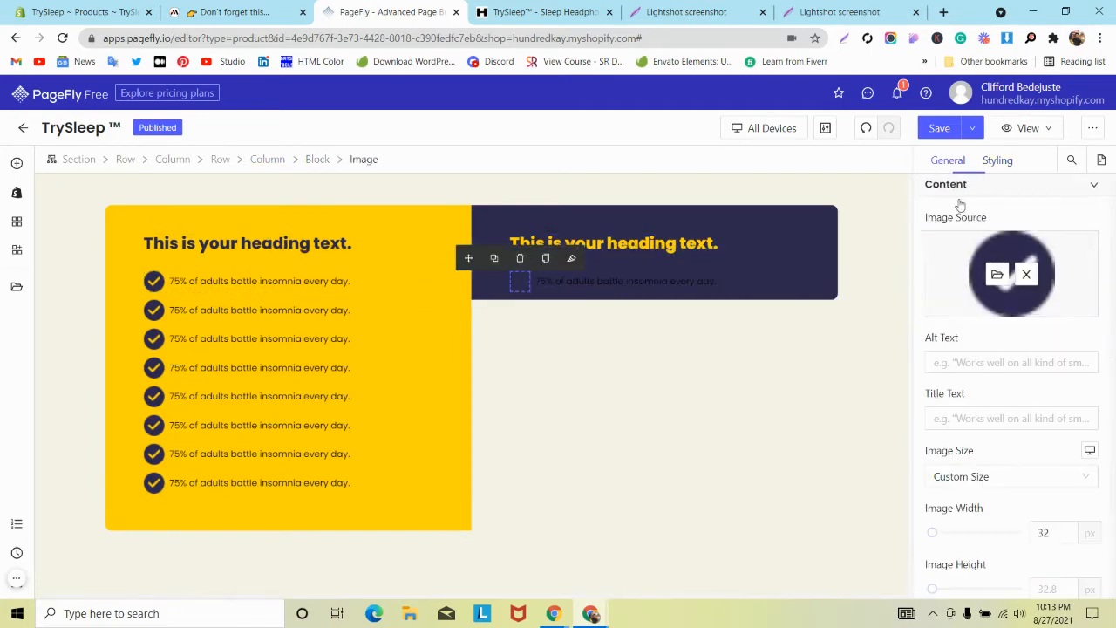
{"action": "left_click", "coordinate": [997, 271]}
{"action": "left_click", "coordinate": [857, 224]}
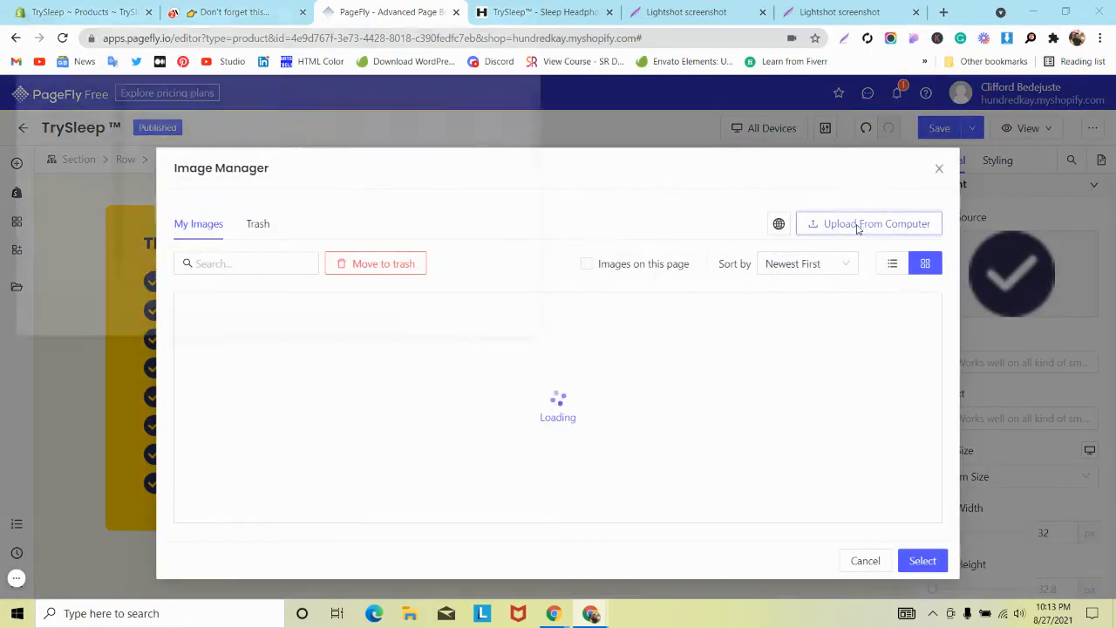
{"action": "scroll", "coordinate": [519, 183], "scroll_direction": "down", "scroll_amount": 3}
{"action": "scroll", "coordinate": [518, 183], "scroll_direction": "up", "scroll_amount": 3}
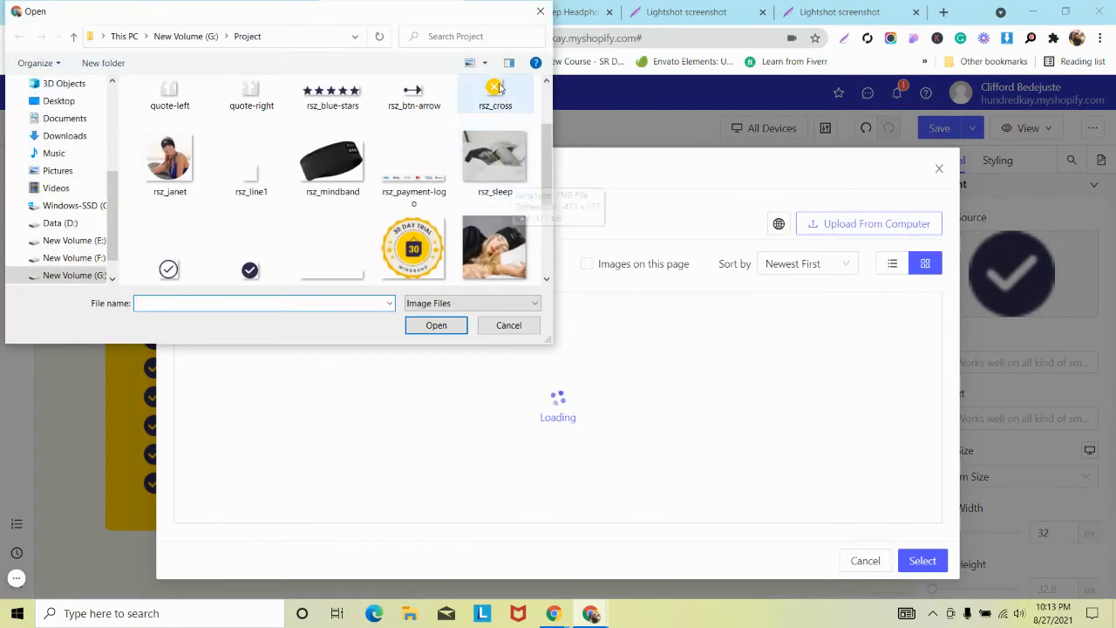
{"action": "left_click", "coordinate": [491, 99]}
{"action": "left_click", "coordinate": [436, 325]}
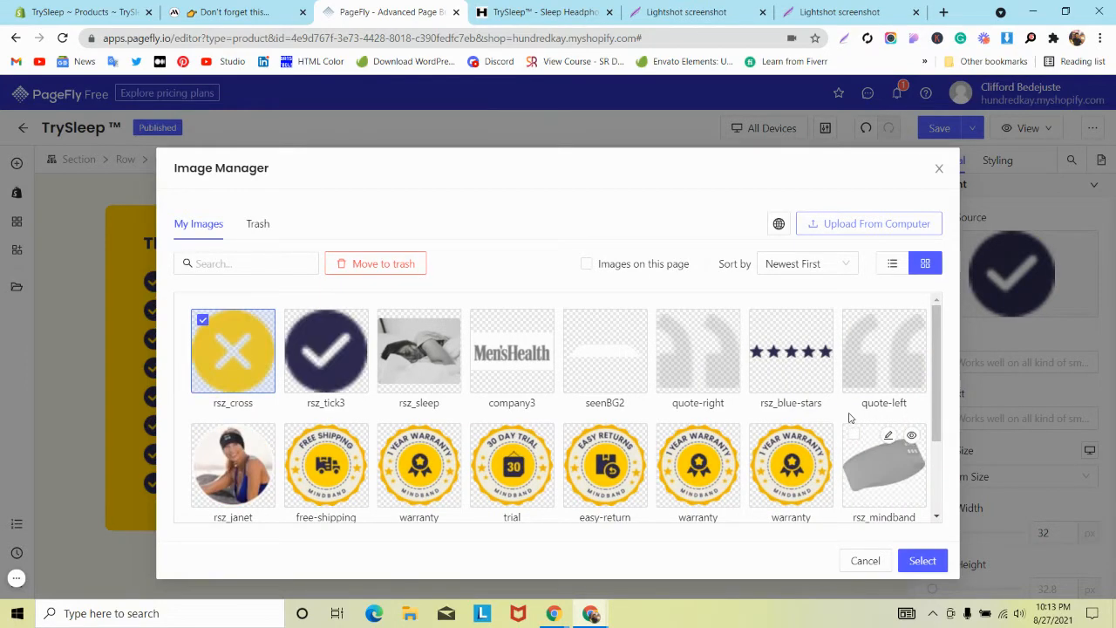
{"action": "left_click", "coordinate": [923, 561]}
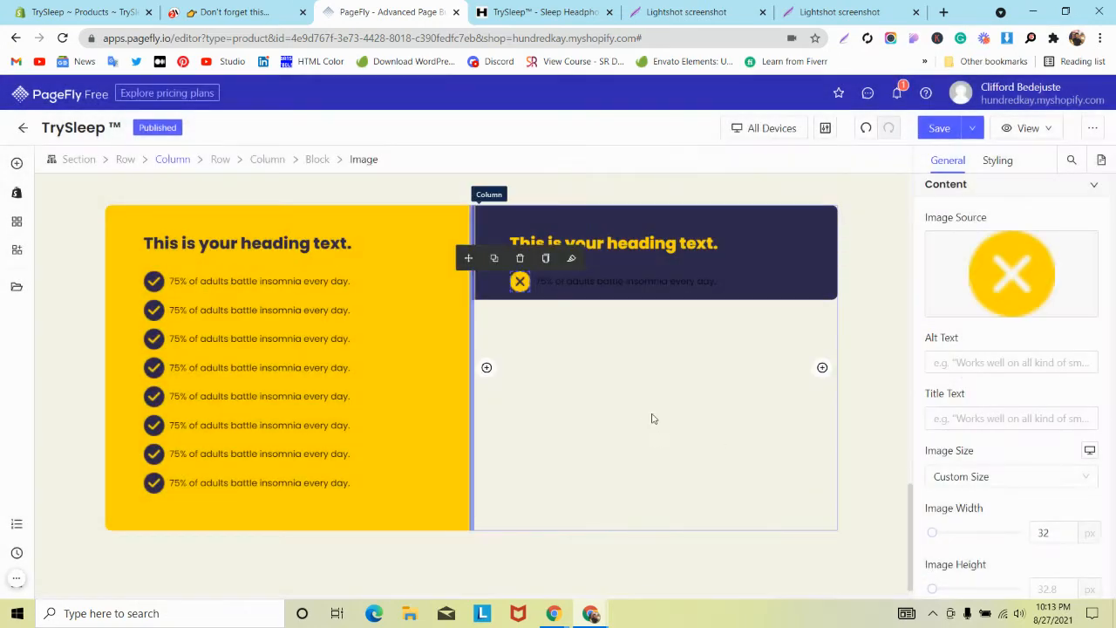
Step: Set the content color of the dark card's list item text to white
{"action": "left_click", "coordinate": [738, 285]}
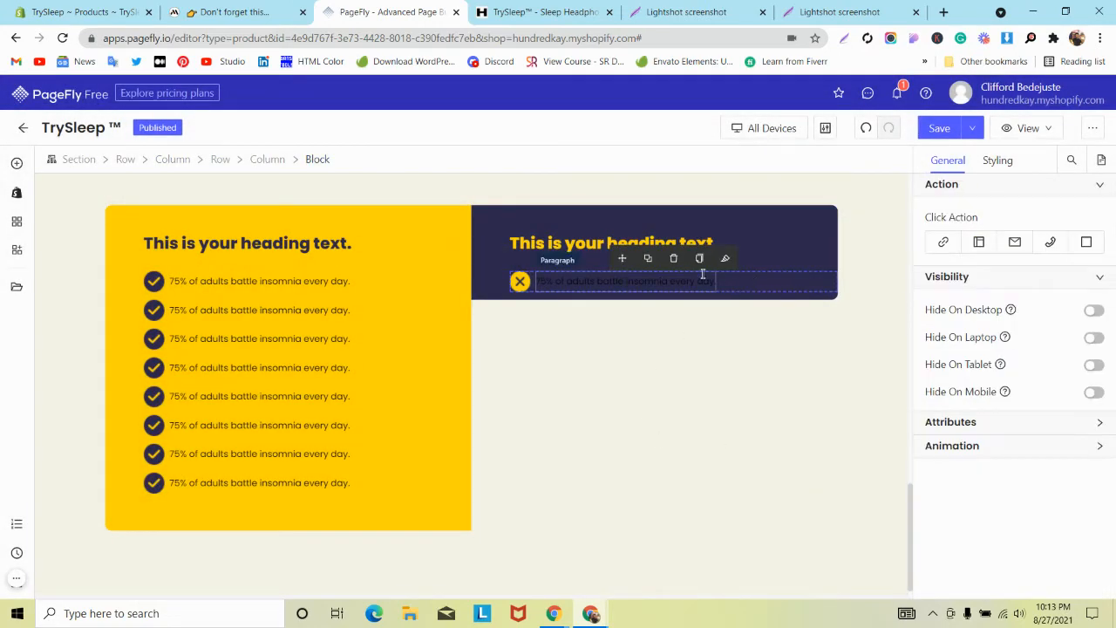
{"action": "left_click", "coordinate": [703, 274]}
{"action": "left_click", "coordinate": [998, 160]}
{"action": "scroll", "coordinate": [1066, 307], "scroll_direction": "up", "scroll_amount": 1}
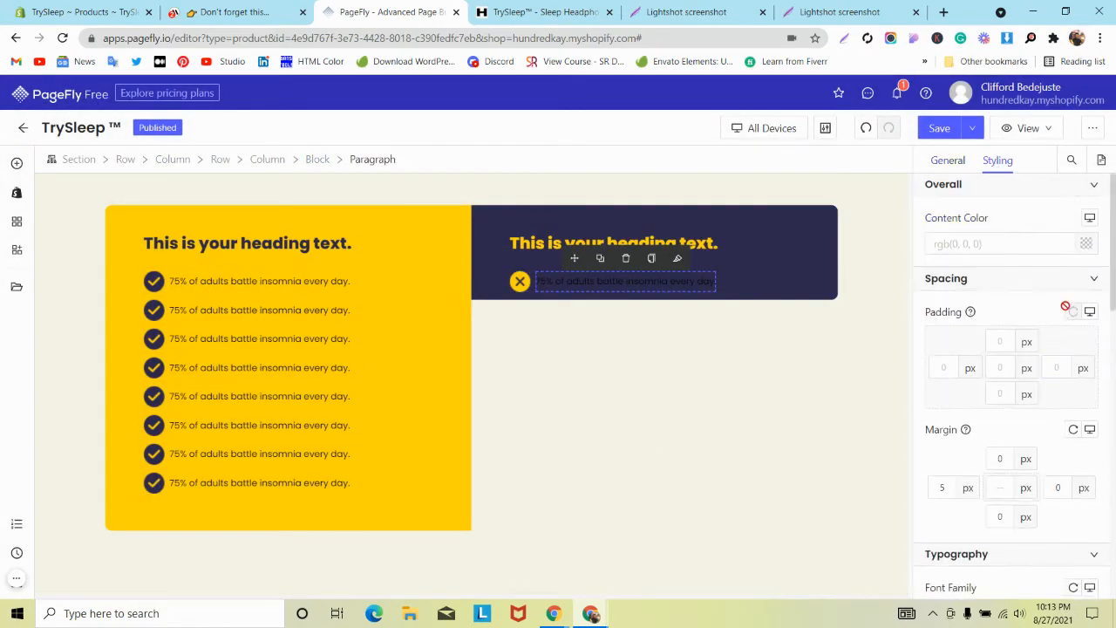
{"action": "left_click", "coordinate": [1085, 243]}
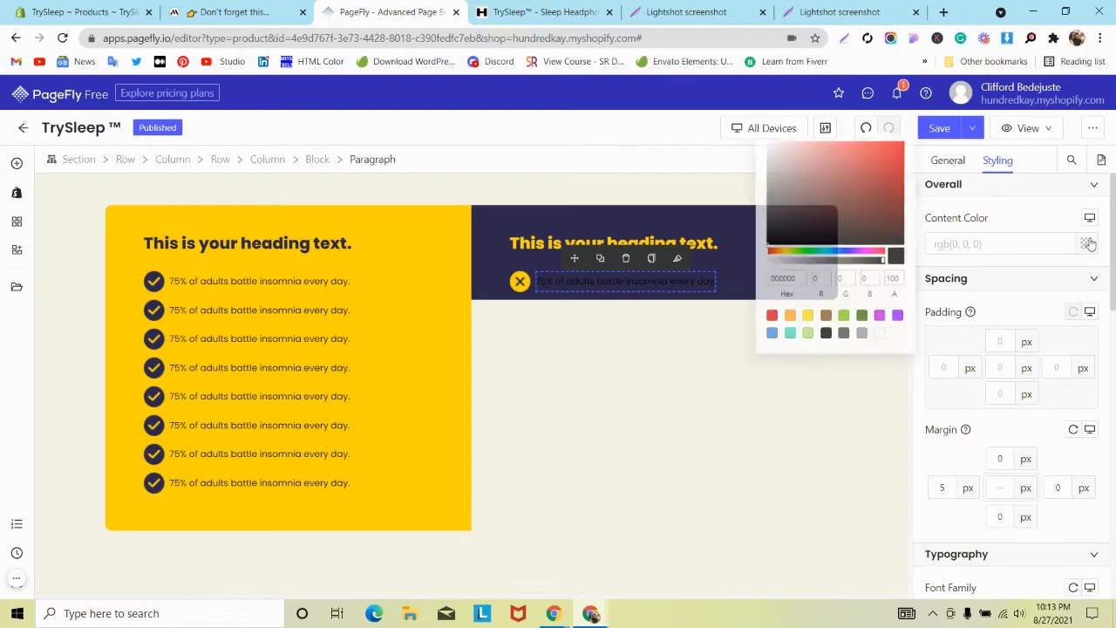
{"action": "left_click", "coordinate": [875, 340]}
Step: Check the list text color on the reference page and clear the white content color from the paragraph
{"action": "left_click", "coordinate": [228, 12]}
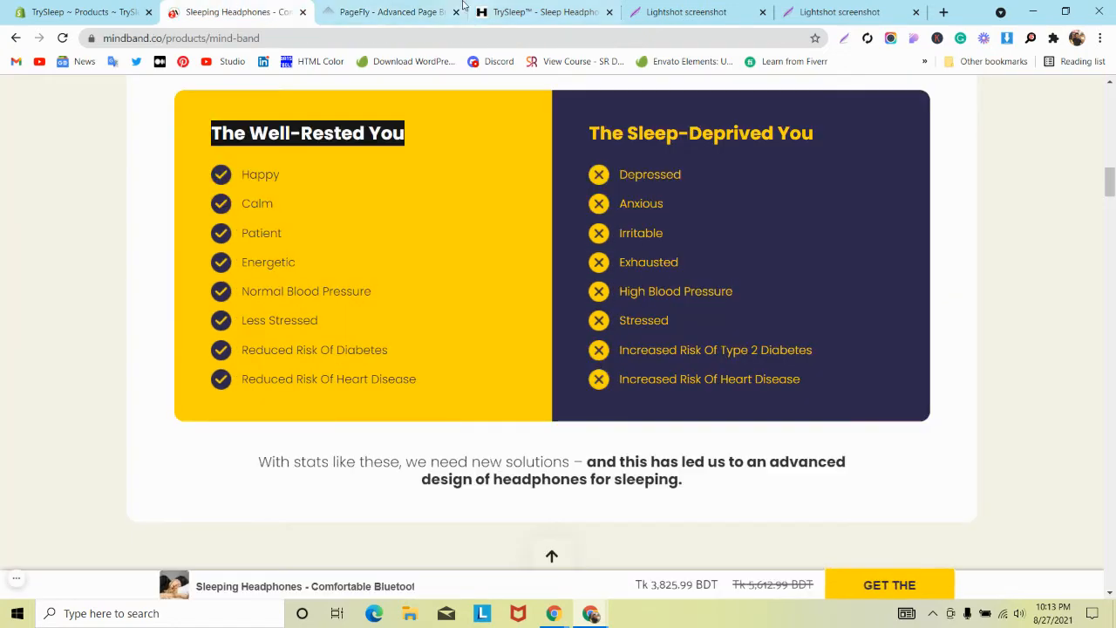
{"action": "left_click", "coordinate": [463, 5]}
{"action": "double_click", "coordinate": [1010, 247]}
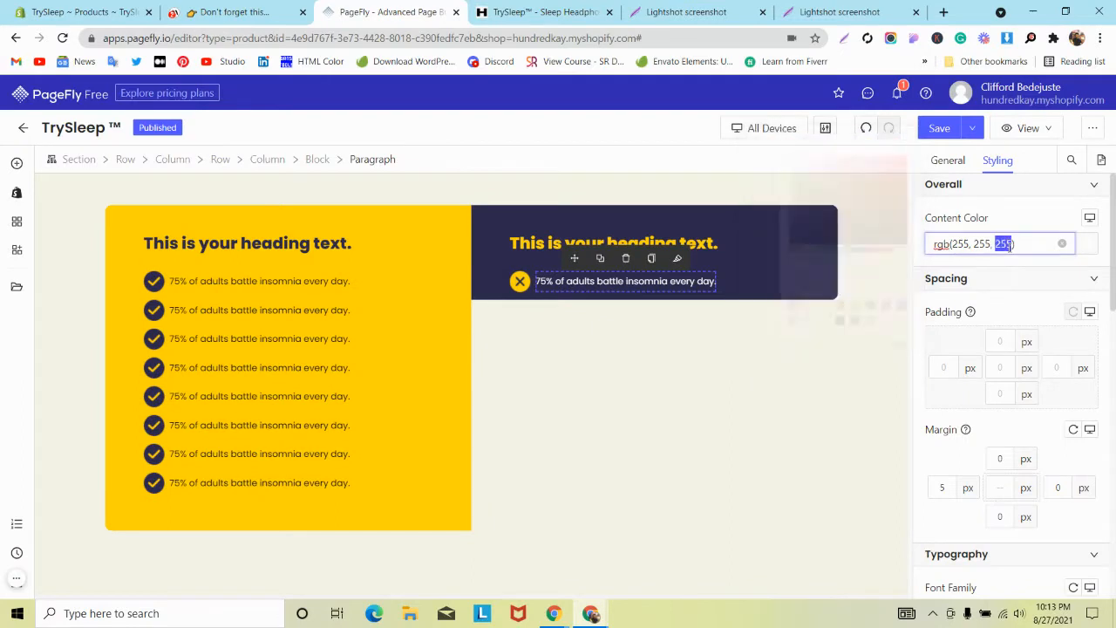
{"action": "double_click", "coordinate": [1010, 247]}
{"action": "left_click", "coordinate": [1031, 245]}
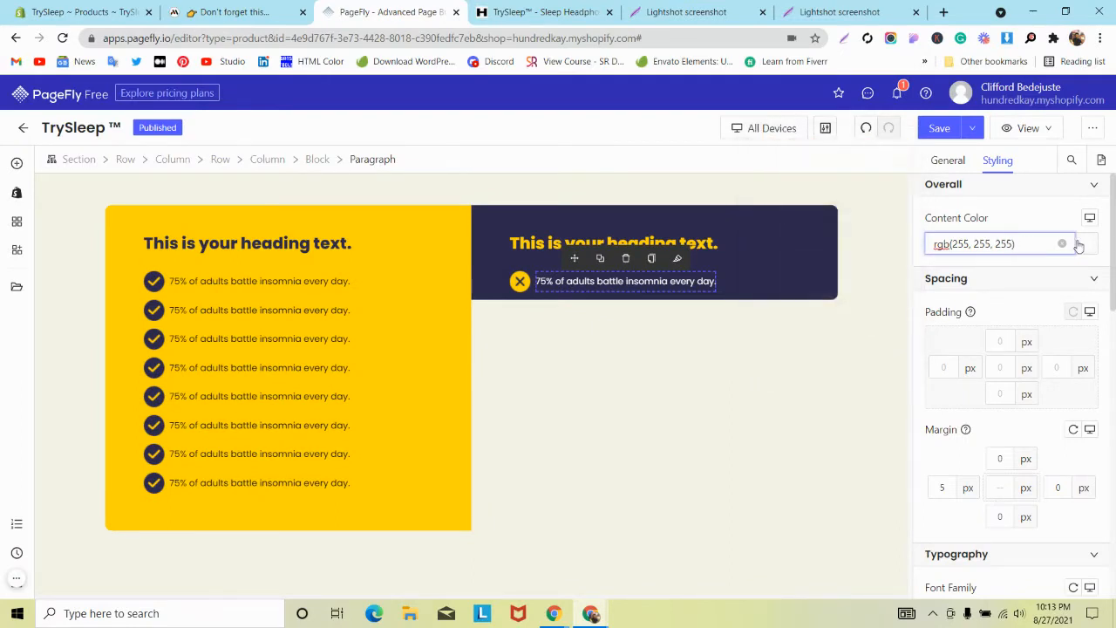
{"action": "left_click", "coordinate": [1063, 245]}
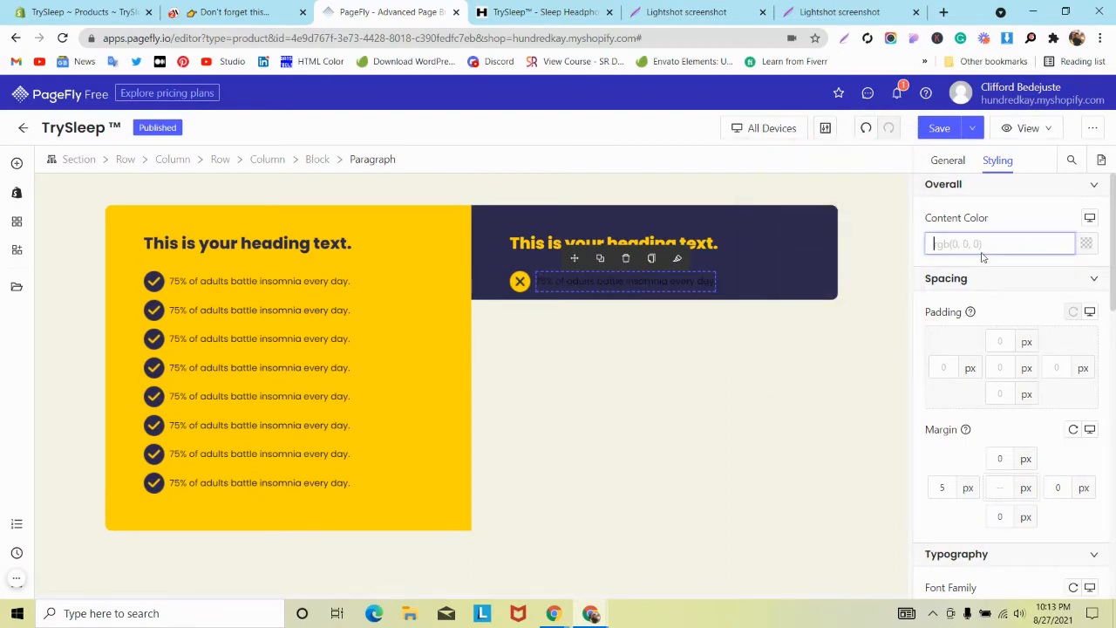
Step: Try to apply ffd400 as the content color of the dark card's list item text
{"action": "key", "text": "super"}
{"action": "left_click", "coordinate": [968, 243]}
{"action": "key", "text": "super+v"}
{"action": "scroll", "coordinate": [1003, 349], "scroll_direction": "down", "scroll_amount": 4}
{"action": "left_click", "coordinate": [969, 375]}
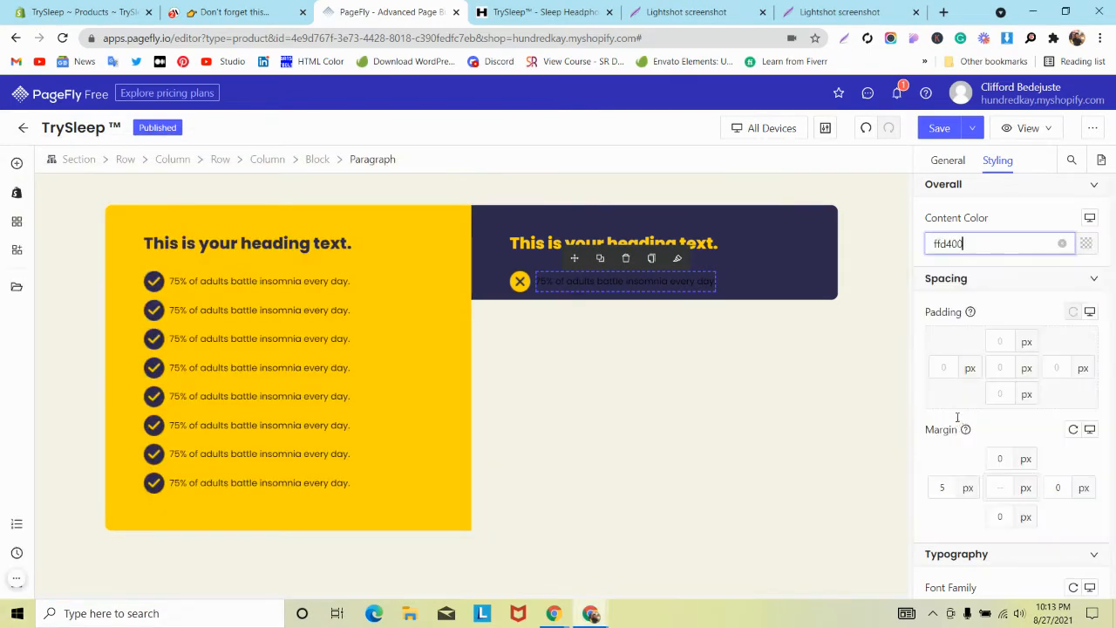
{"action": "left_click", "coordinate": [1056, 286]}
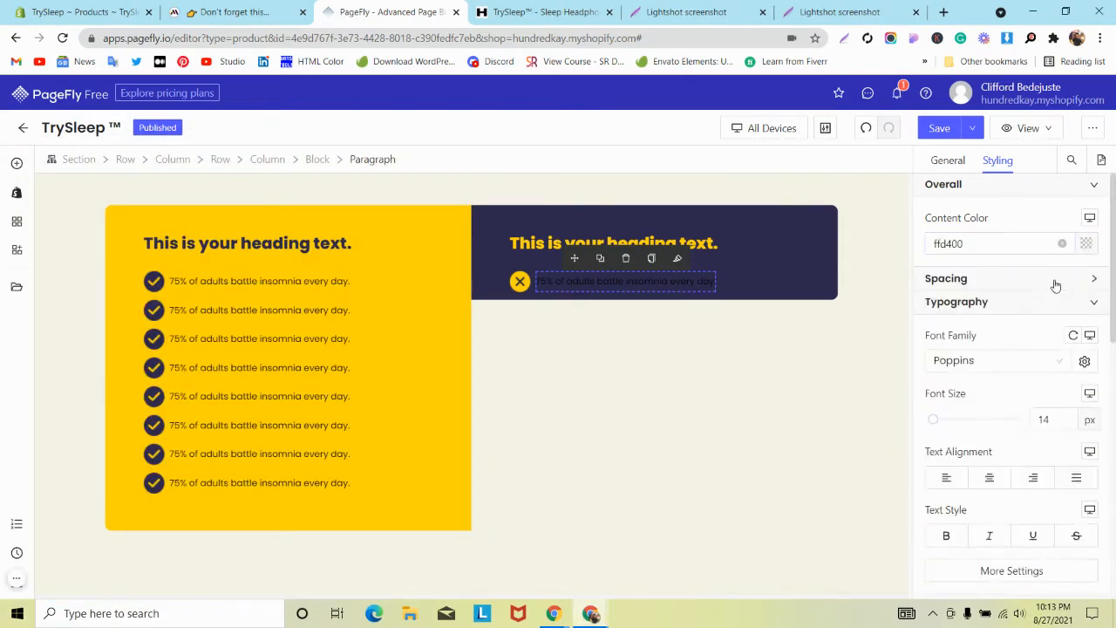
Step: Set the dark card's list item text to the yellow preset color F8E71C
{"action": "left_click", "coordinate": [1085, 247]}
{"action": "left_click", "coordinate": [801, 321]}
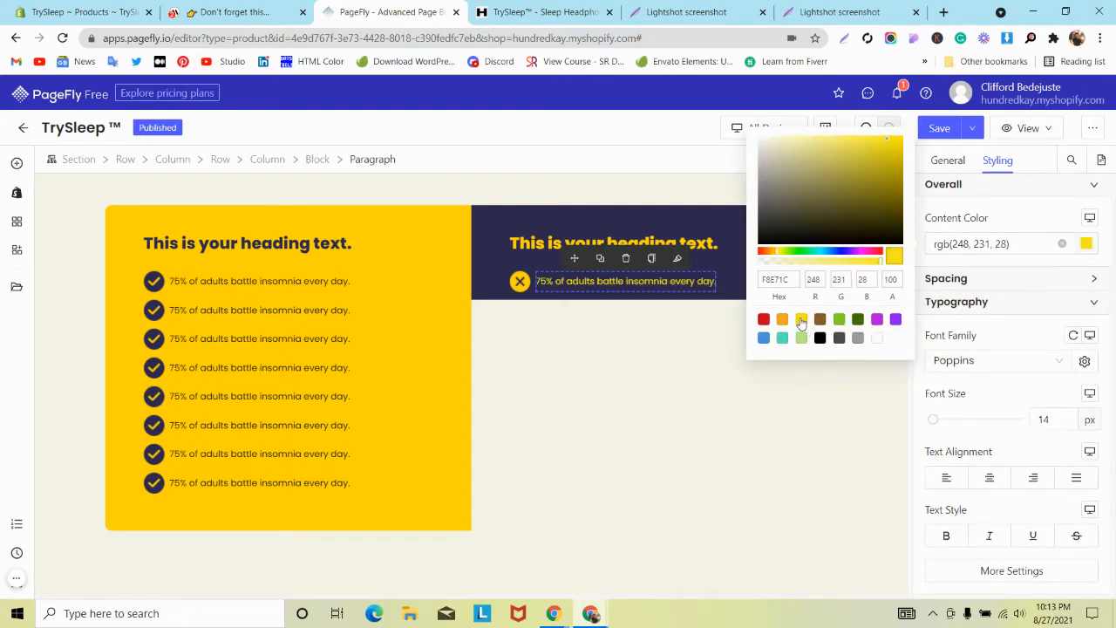
{"action": "left_click", "coordinate": [724, 268]}
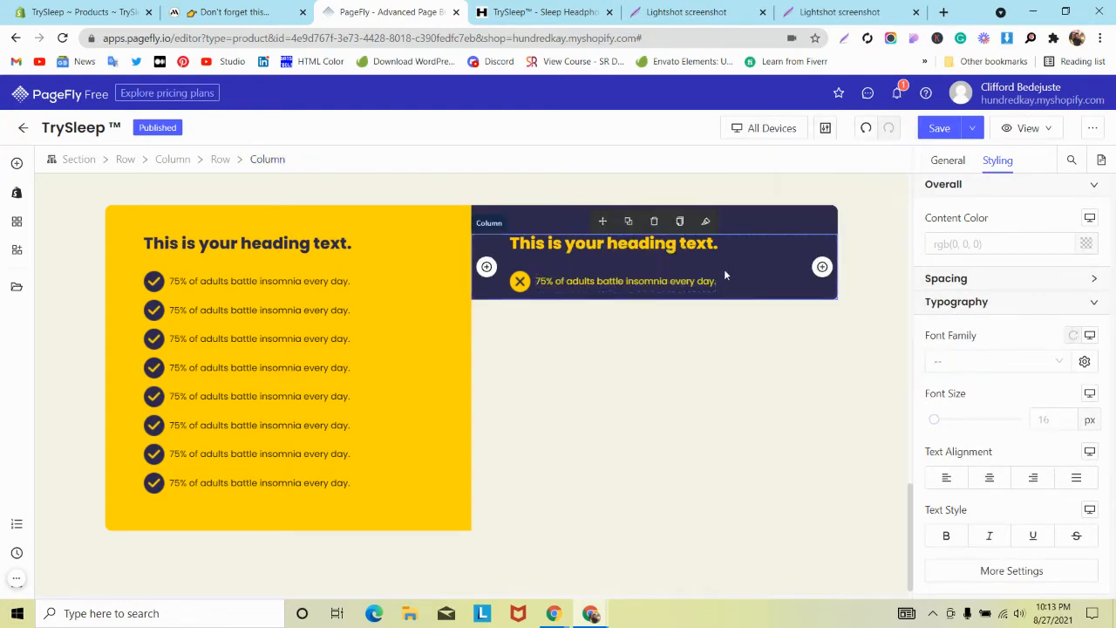
Step: Duplicate the dark card's list item eight times to build its list of cross-marked items
{"action": "left_click", "coordinate": [732, 284]}
{"action": "left_click", "coordinate": [648, 259]}
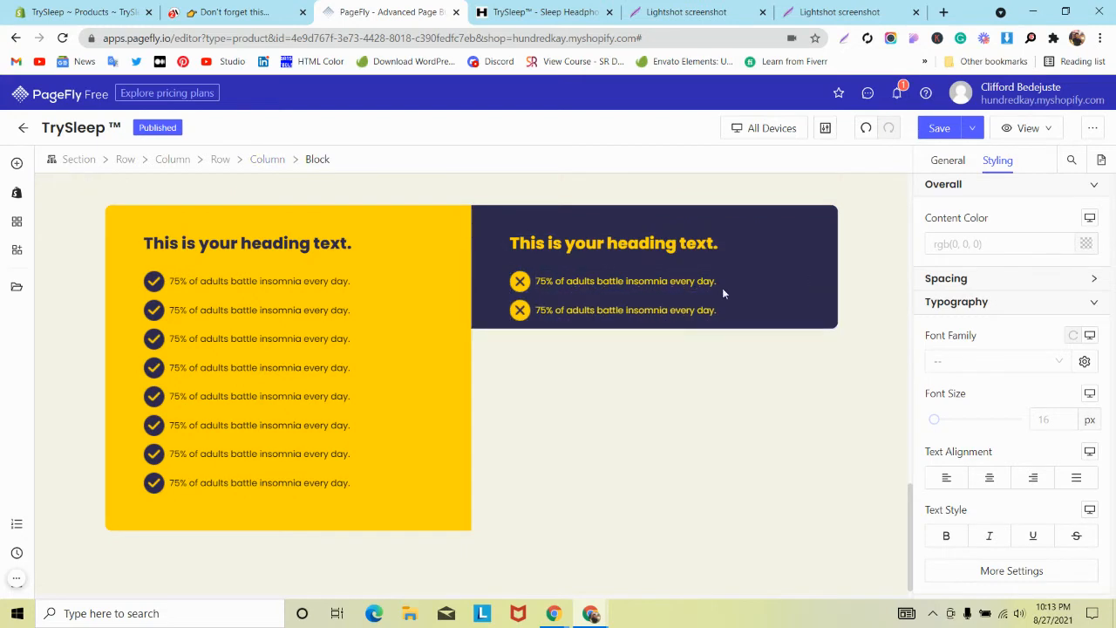
{"action": "left_click", "coordinate": [649, 260]}
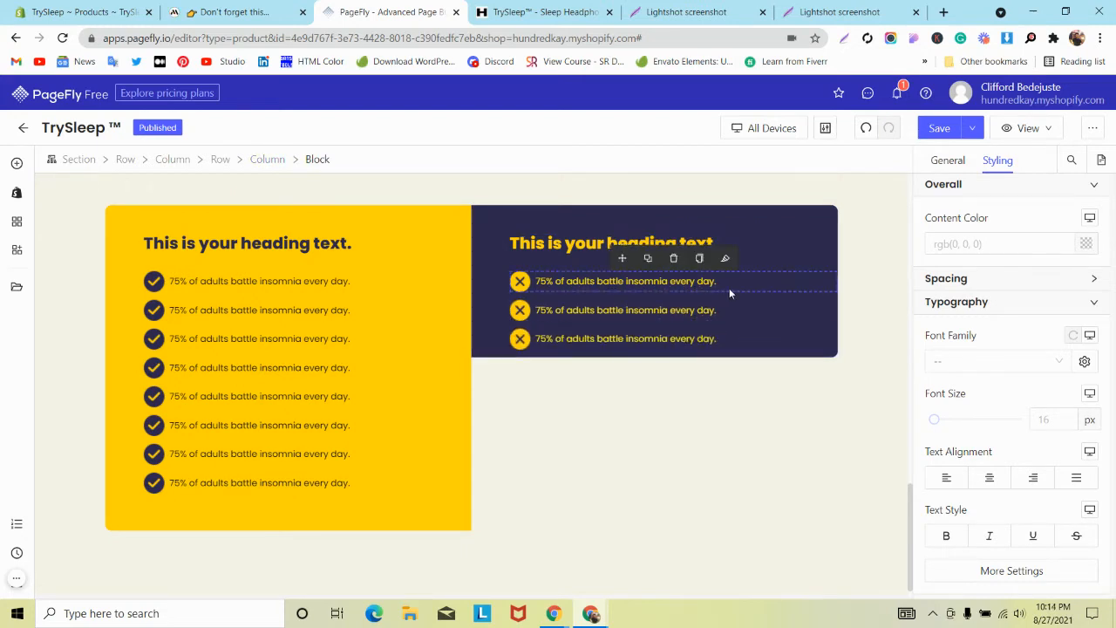
{"action": "left_click", "coordinate": [650, 260]}
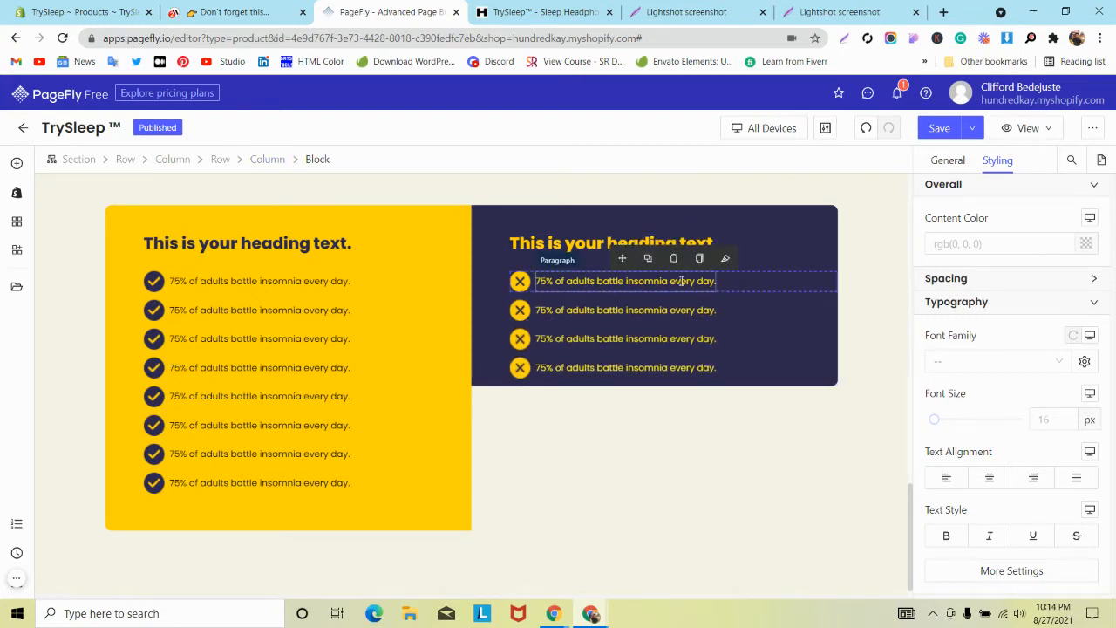
{"action": "left_click", "coordinate": [651, 259]}
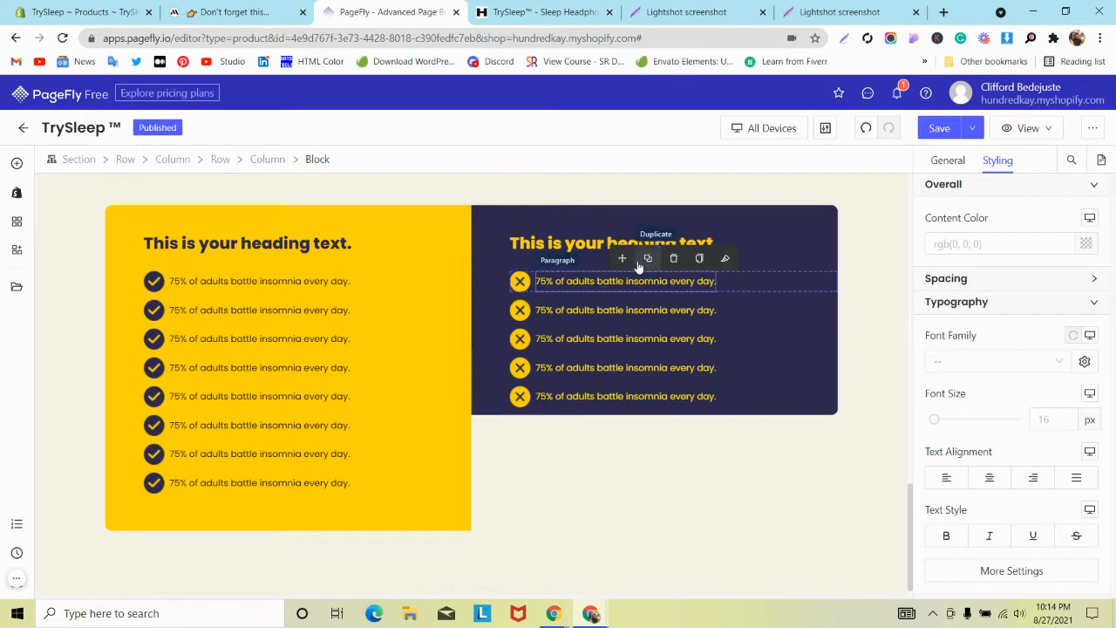
{"action": "left_click", "coordinate": [649, 259]}
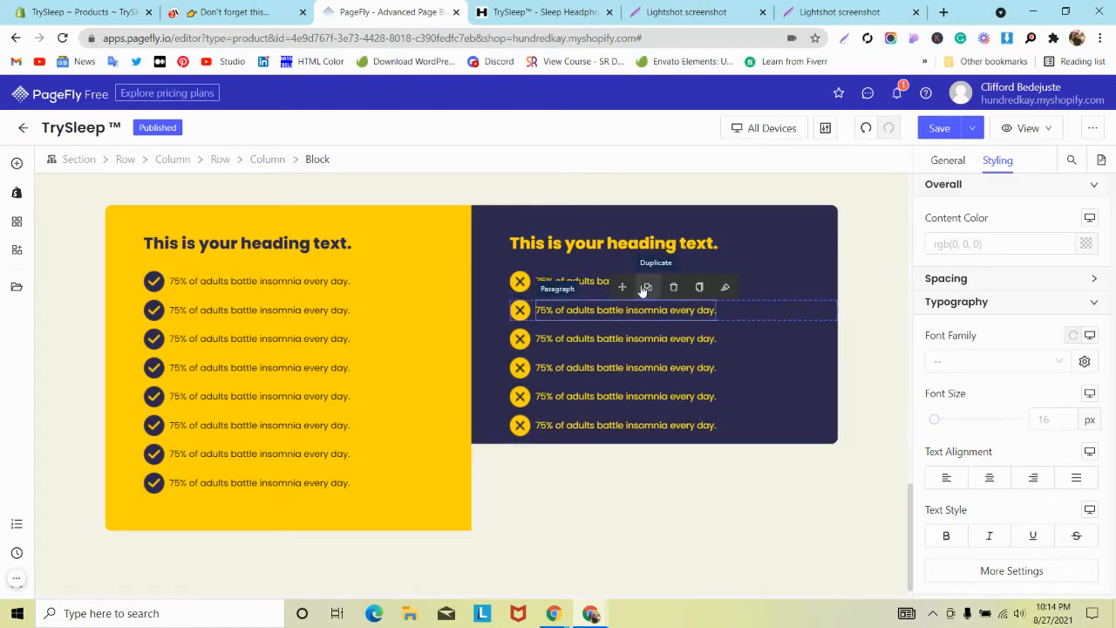
{"action": "left_click", "coordinate": [648, 285]}
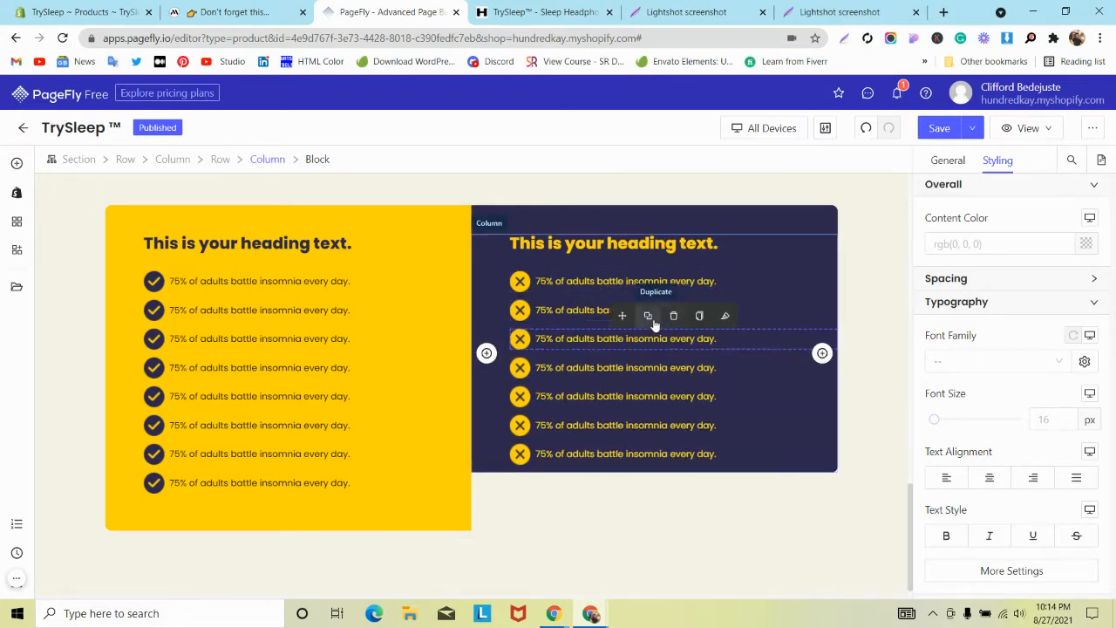
{"action": "left_click", "coordinate": [647, 316]}
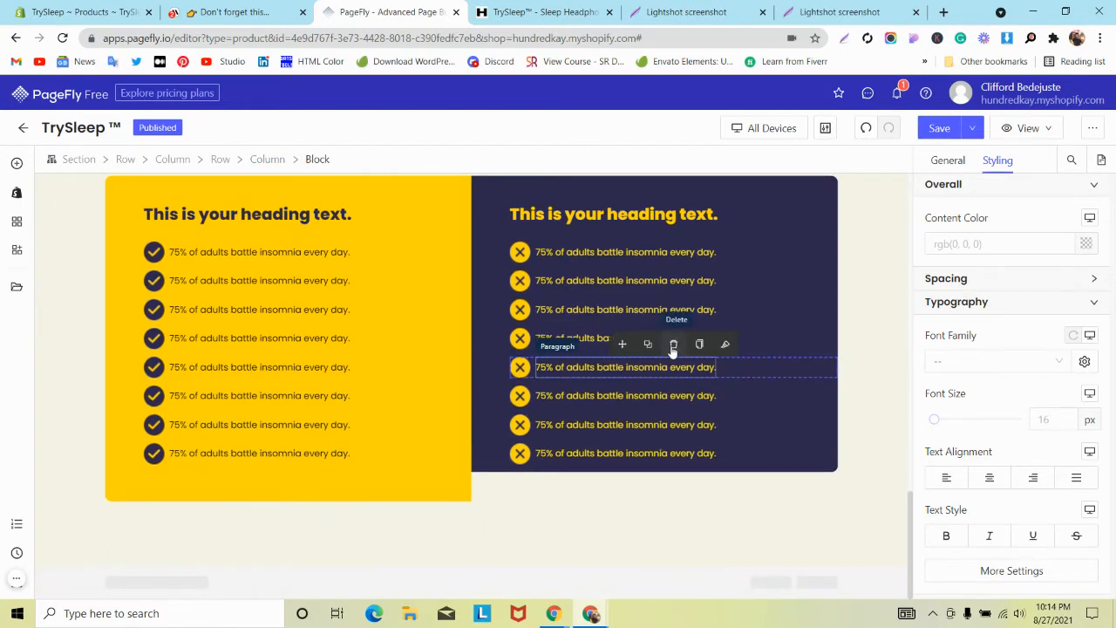
{"action": "left_click", "coordinate": [652, 345]}
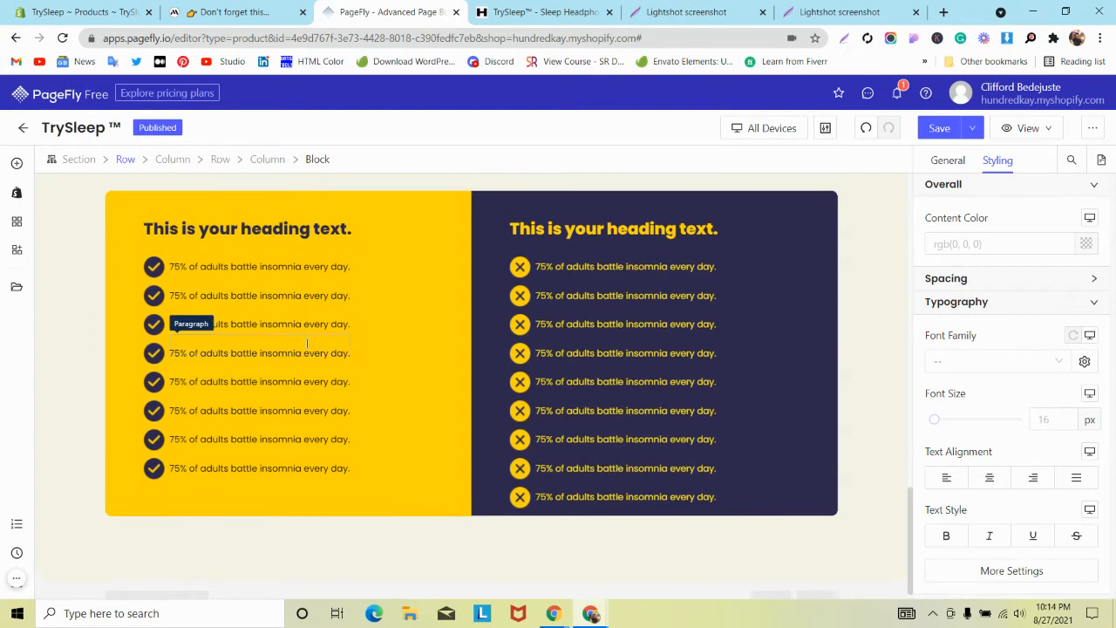
Step: Examine the styling settings of the yellow card's row and heading, and copy the row's styles
{"action": "left_click", "coordinate": [135, 257]}
{"action": "scroll", "coordinate": [135, 256], "scroll_direction": "down", "scroll_amount": 1}
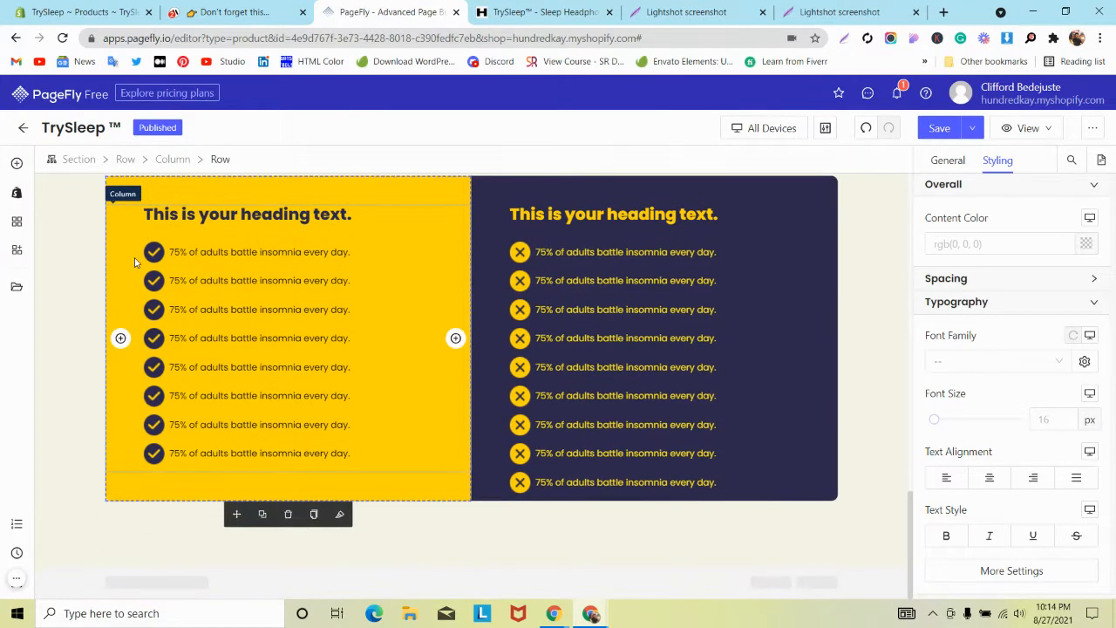
{"action": "left_click", "coordinate": [62, 303]}
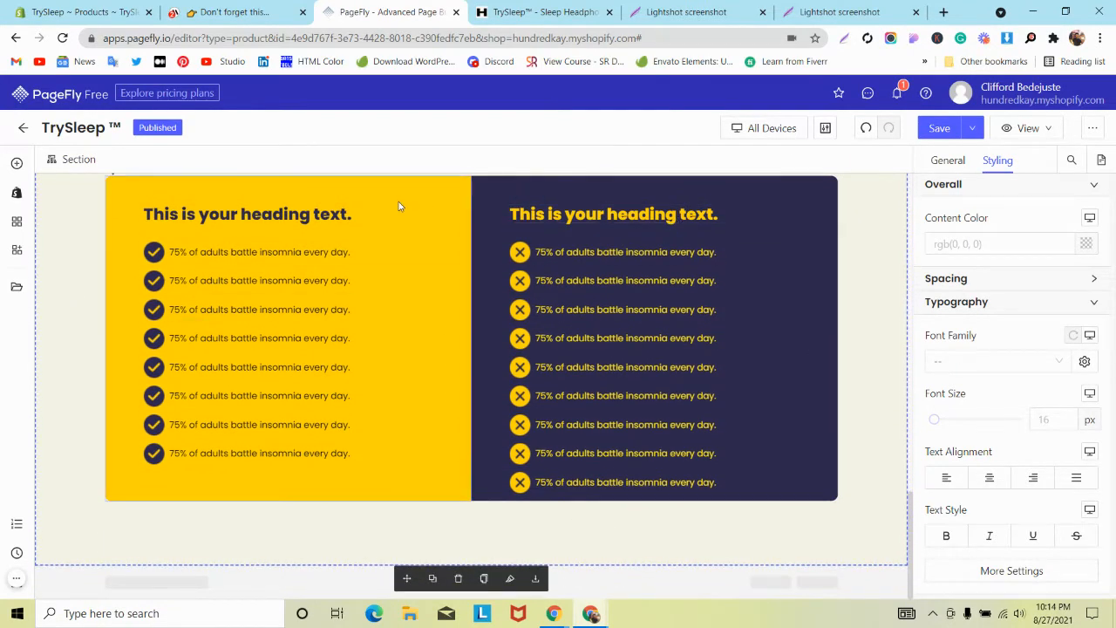
{"action": "left_click", "coordinate": [423, 193]}
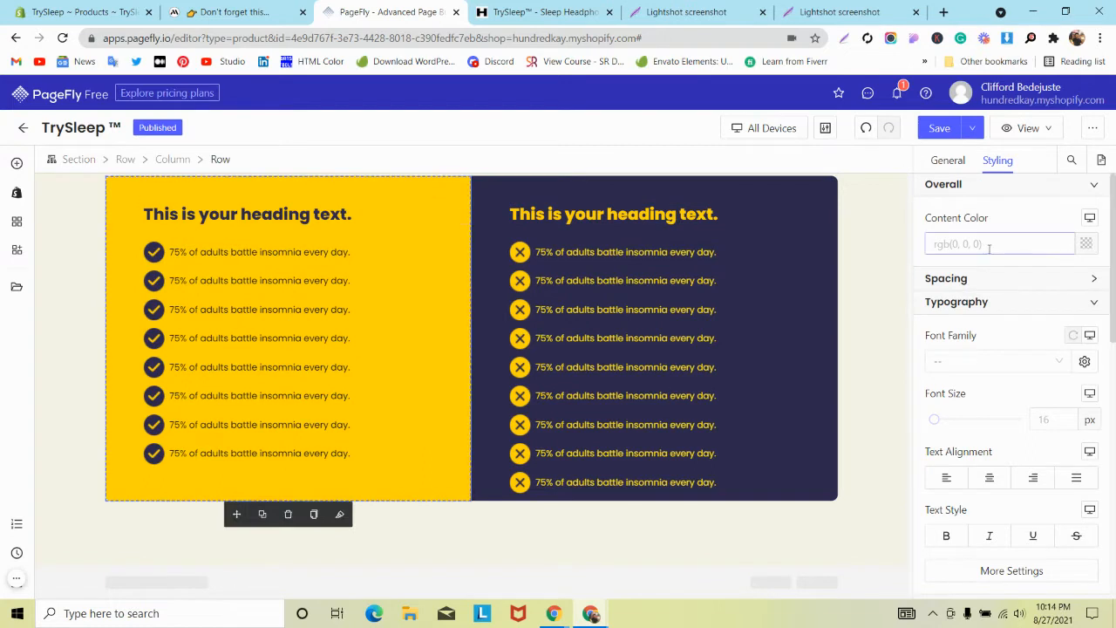
{"action": "scroll", "coordinate": [988, 249], "scroll_direction": "down", "scroll_amount": 3}
{"action": "scroll", "coordinate": [989, 248], "scroll_direction": "up", "scroll_amount": 3}
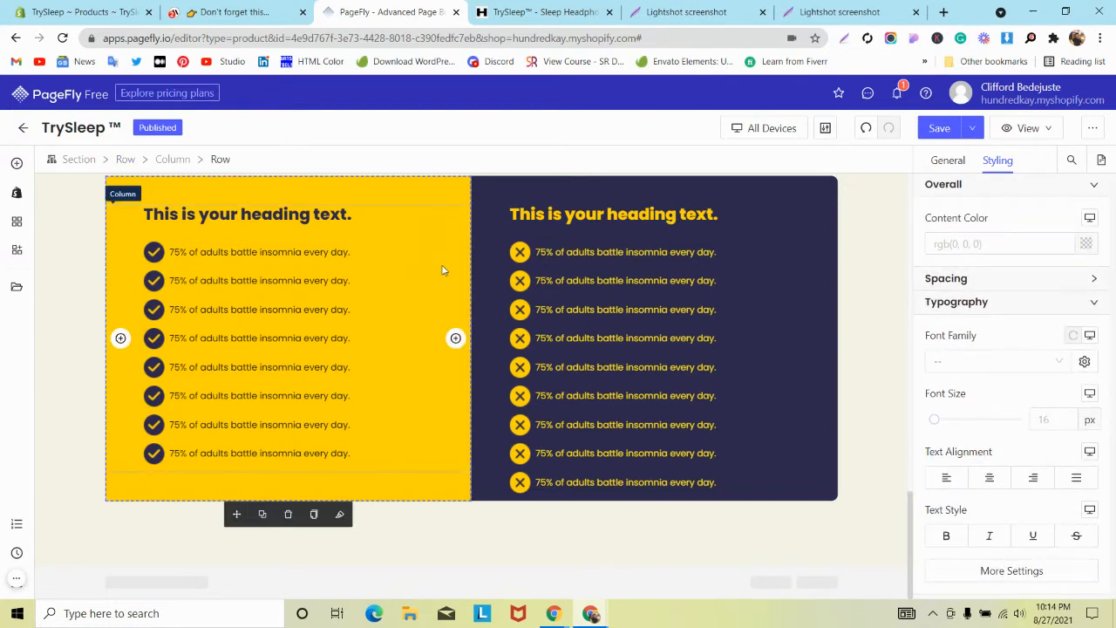
{"action": "left_click", "coordinate": [450, 215]}
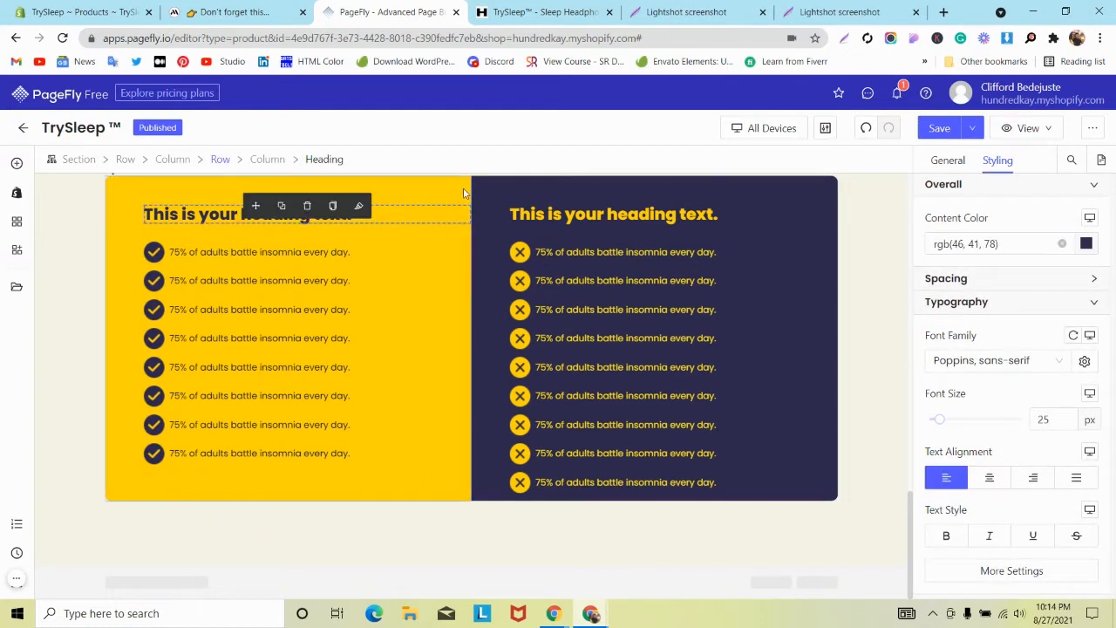
{"action": "left_click", "coordinate": [464, 193]}
{"action": "scroll", "coordinate": [951, 241], "scroll_direction": "down", "scroll_amount": 1}
{"action": "scroll", "coordinate": [950, 241], "scroll_direction": "up", "scroll_amount": 1}
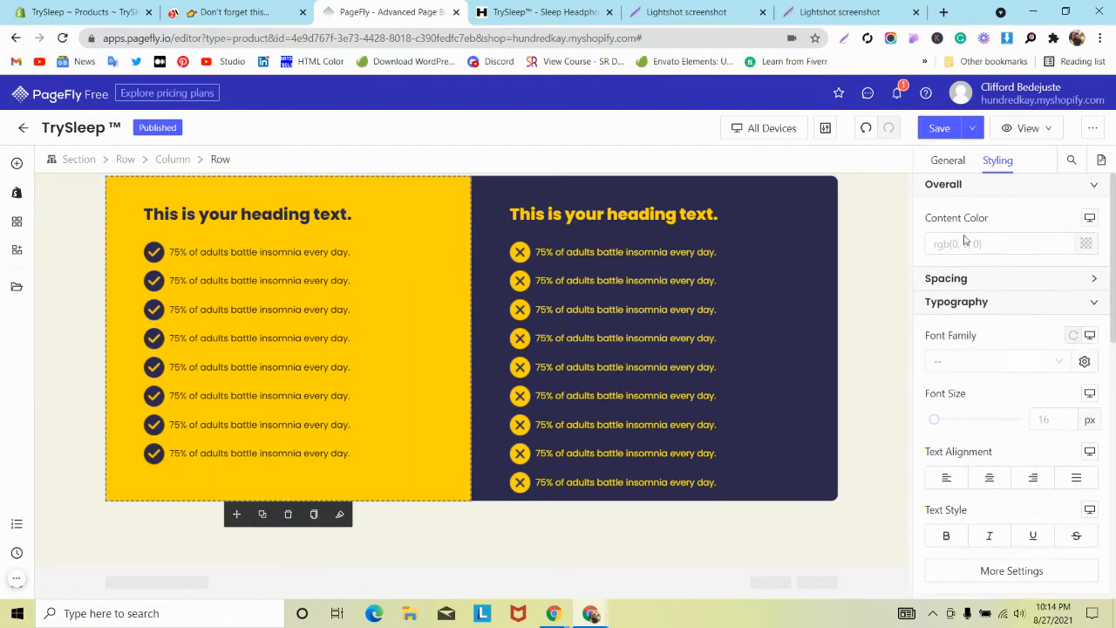
{"action": "scroll", "coordinate": [960, 244], "scroll_direction": "down", "scroll_amount": 4}
{"action": "left_click", "coordinate": [814, 248]}
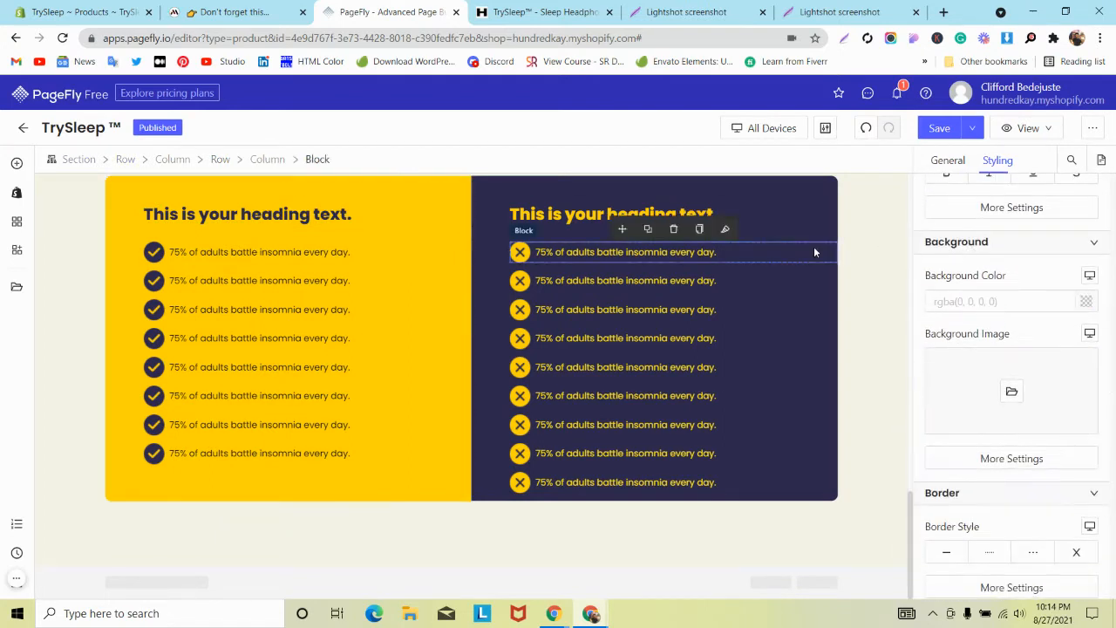
{"action": "left_click", "coordinate": [483, 217]}
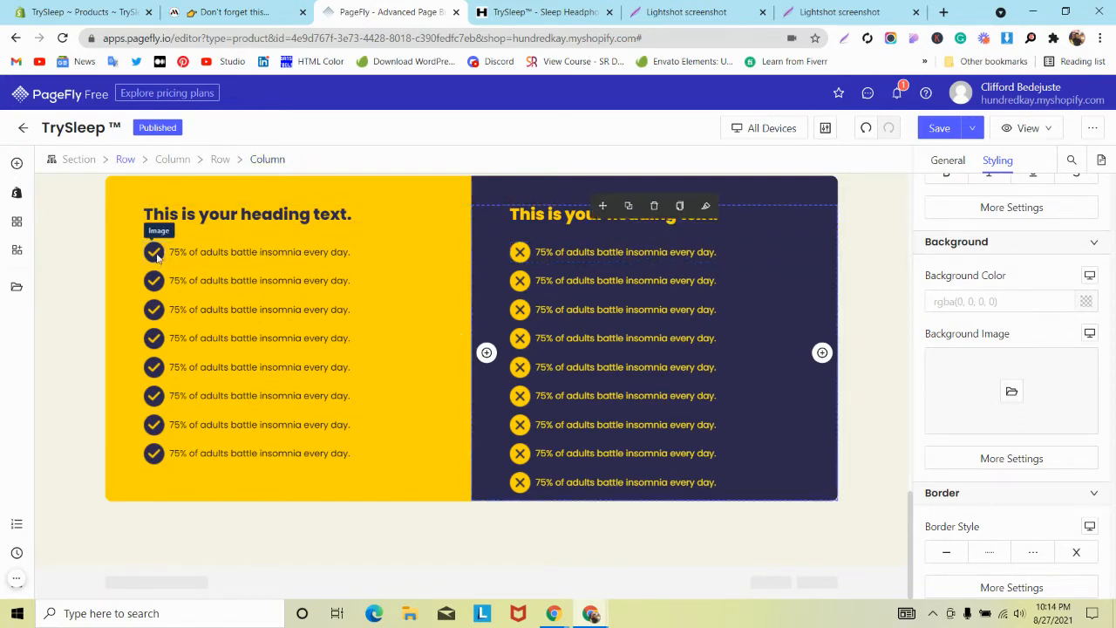
{"action": "left_click", "coordinate": [119, 259]}
{"action": "left_click", "coordinate": [189, 194]}
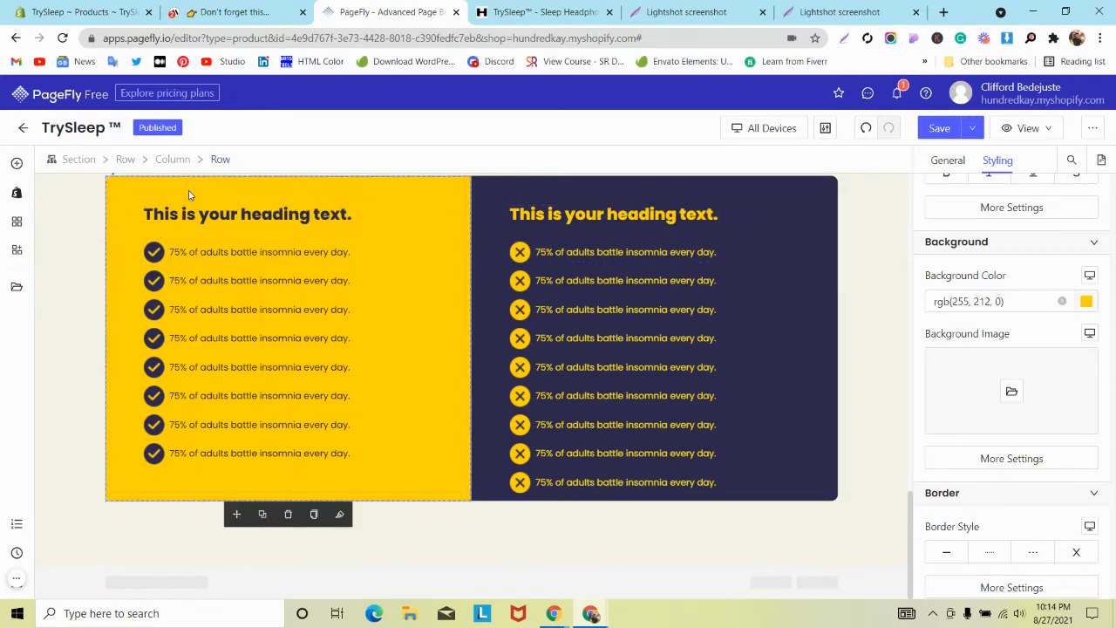
{"action": "left_click", "coordinate": [314, 513]}
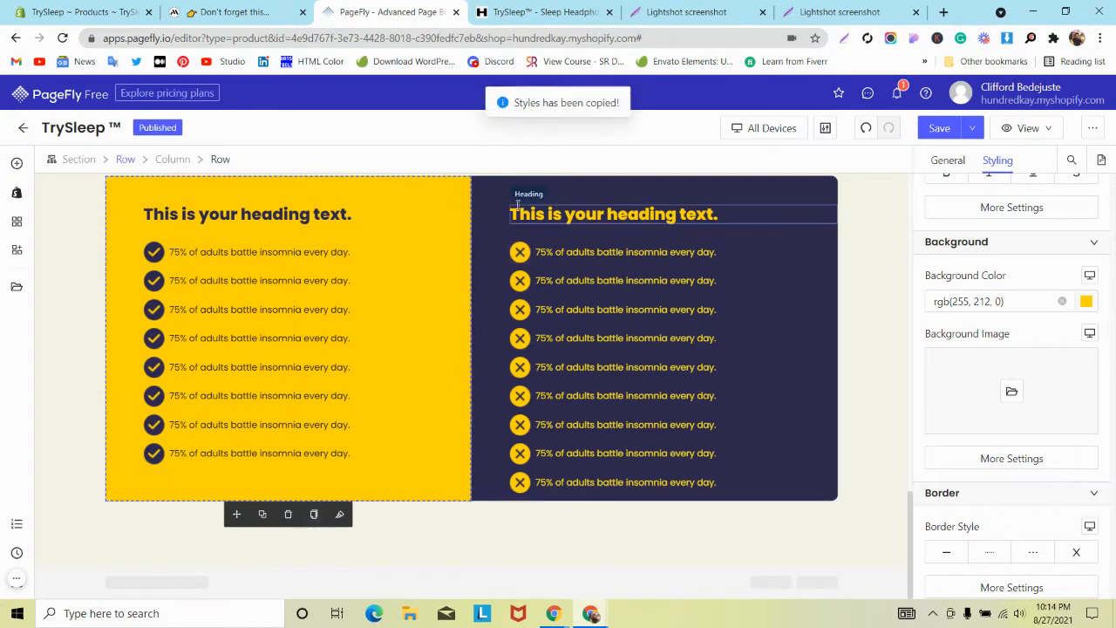
{"action": "scroll", "coordinate": [1031, 275], "scroll_direction": "up", "scroll_amount": 5}
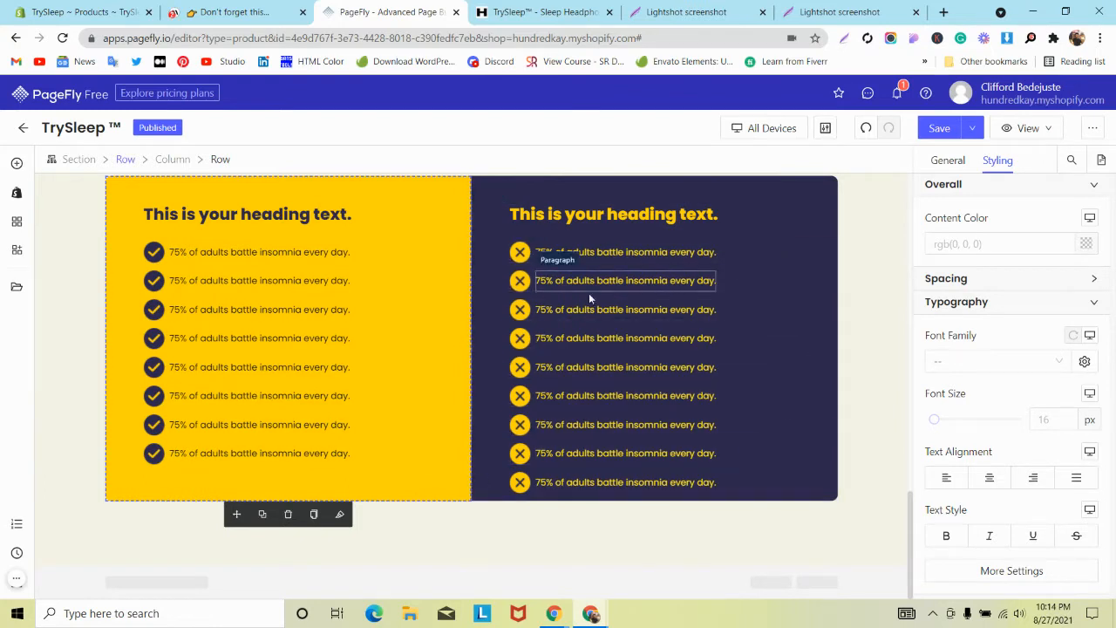
Step: Set the bottom padding of the dark card's row to 45 px
{"action": "left_click", "coordinate": [812, 254]}
{"action": "left_click", "coordinate": [219, 160]}
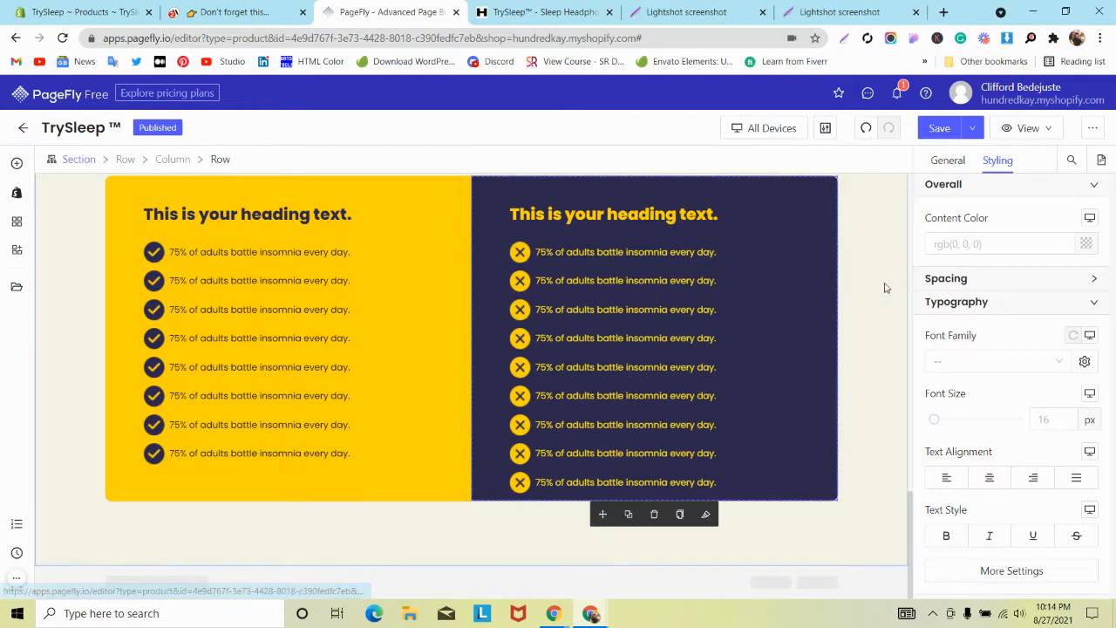
{"action": "left_click", "coordinate": [940, 162]}
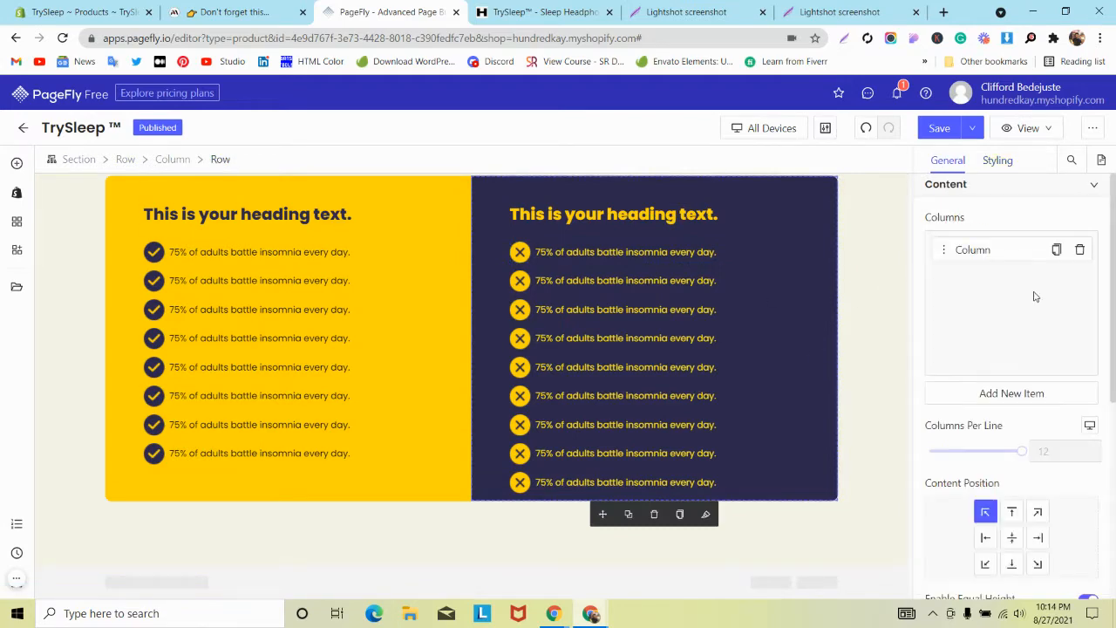
{"action": "left_click", "coordinate": [1000, 162]}
{"action": "scroll", "coordinate": [1053, 321], "scroll_direction": "down", "scroll_amount": 5}
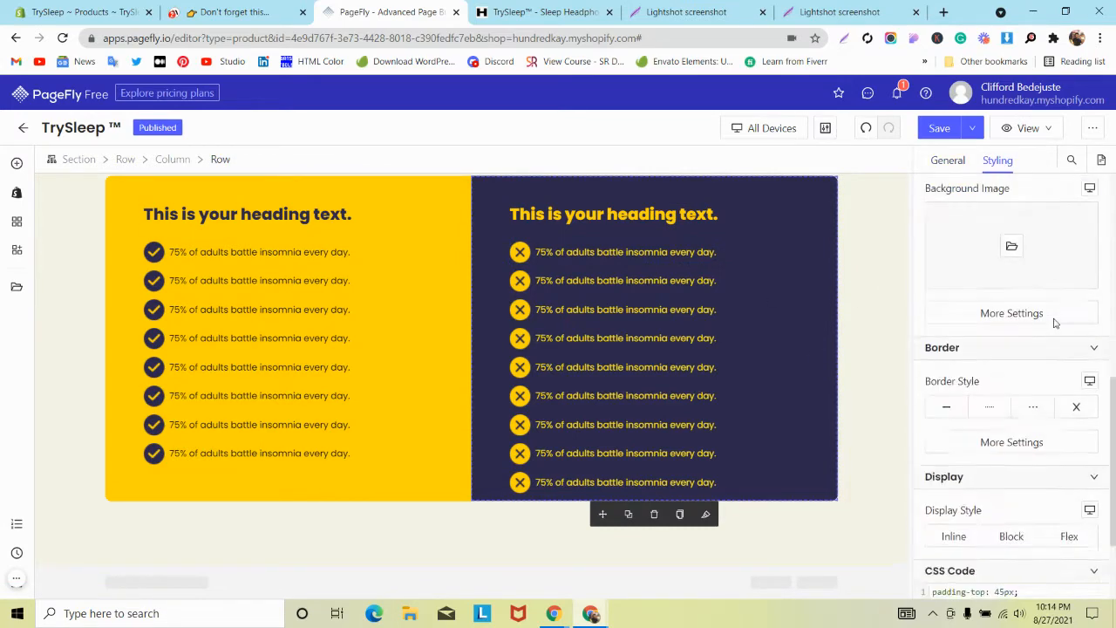
{"action": "scroll", "coordinate": [1053, 321], "scroll_direction": "up", "scroll_amount": 5}
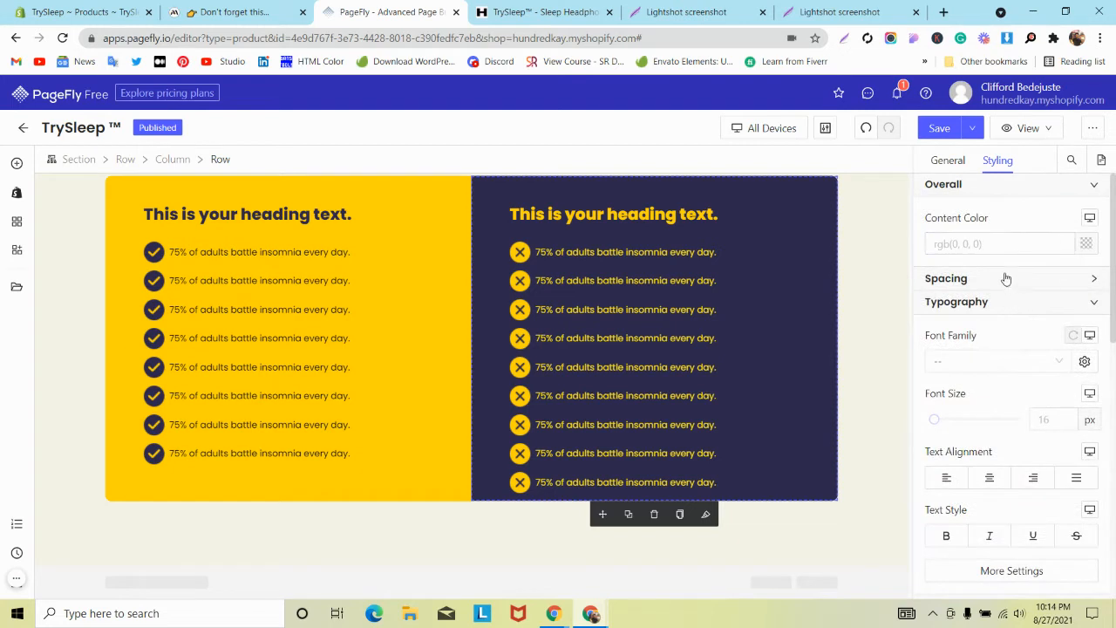
{"action": "left_click", "coordinate": [1005, 278]}
{"action": "type", "text": "45"}
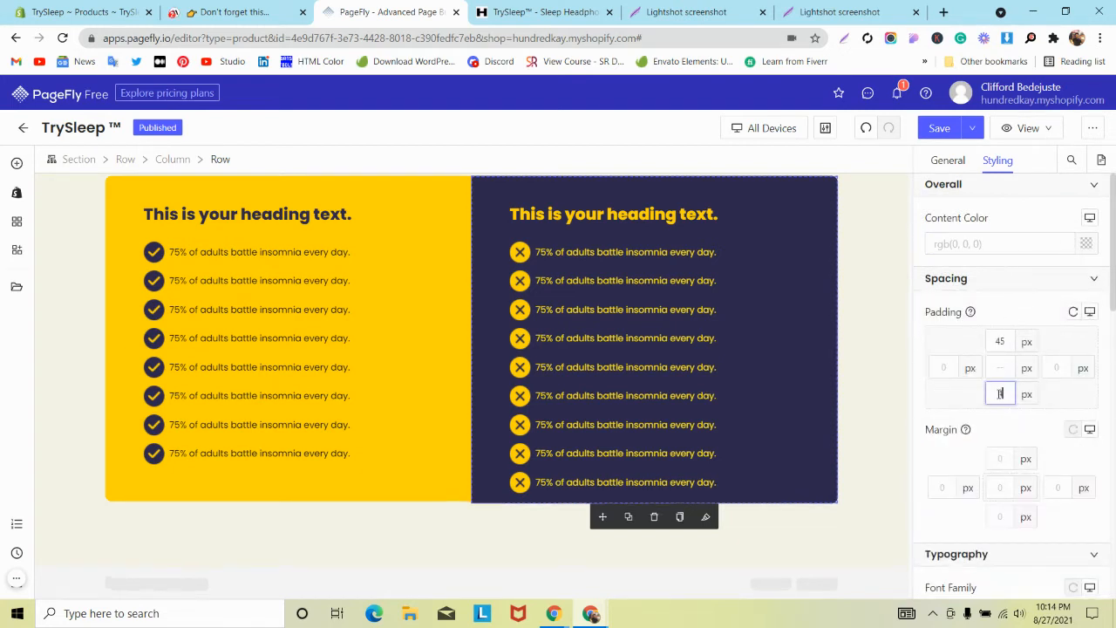
Step: Delete the surplus last list item from the dark card and save the page
{"action": "left_click", "coordinate": [735, 485]}
{"action": "left_click", "coordinate": [672, 459]}
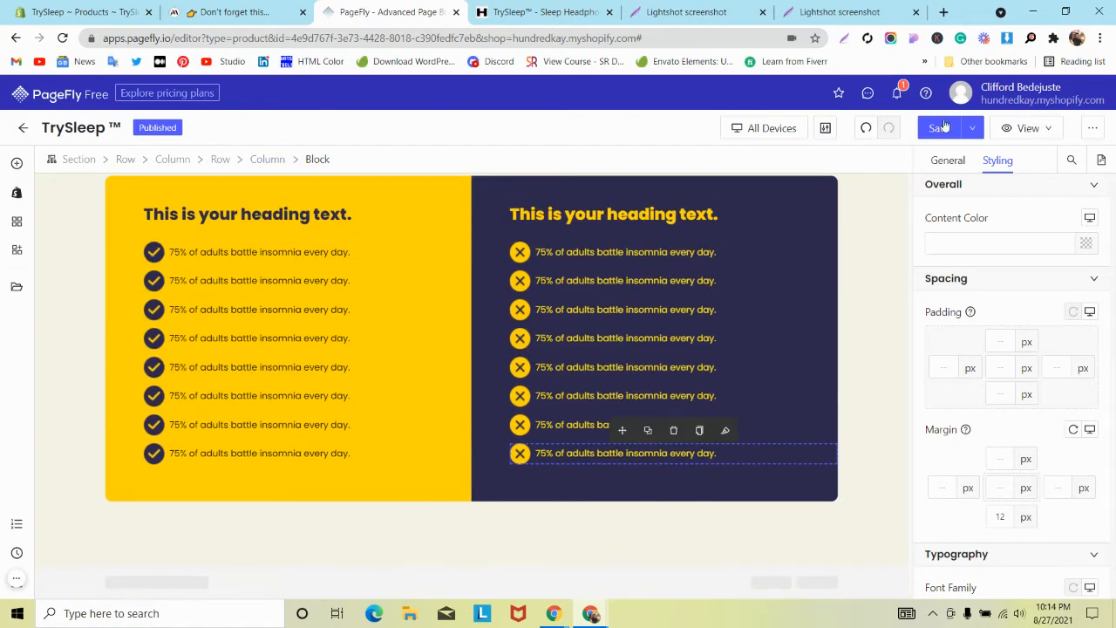
{"action": "left_click", "coordinate": [939, 127]}
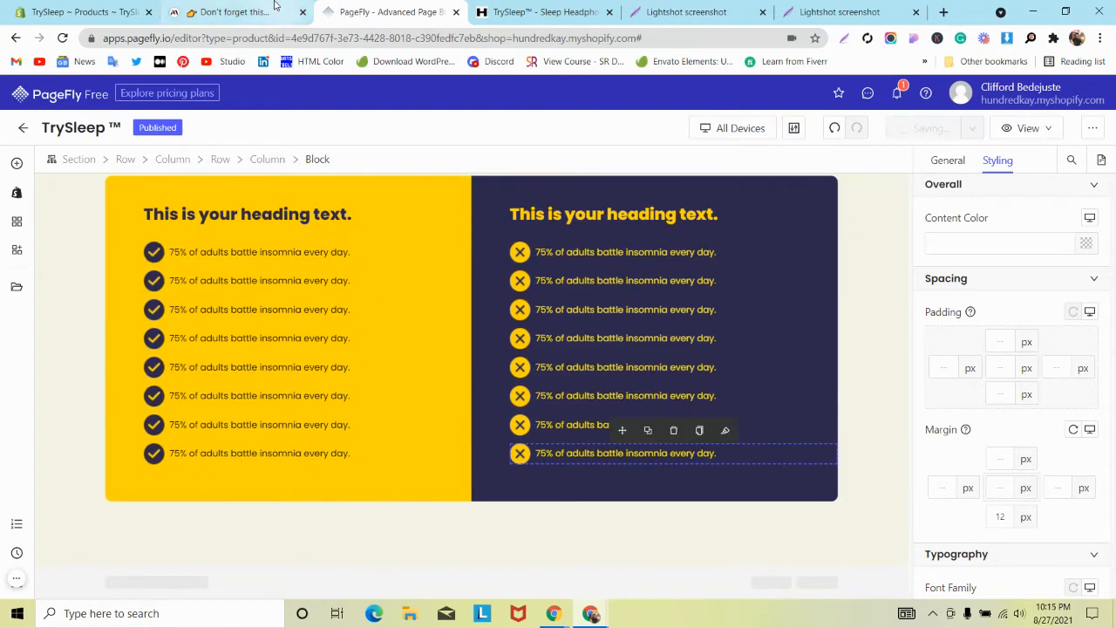
Step: Set the yellow card's heading to "The Well-Rested You", using the text copied from the reference page
{"action": "left_click", "coordinate": [235, 12]}
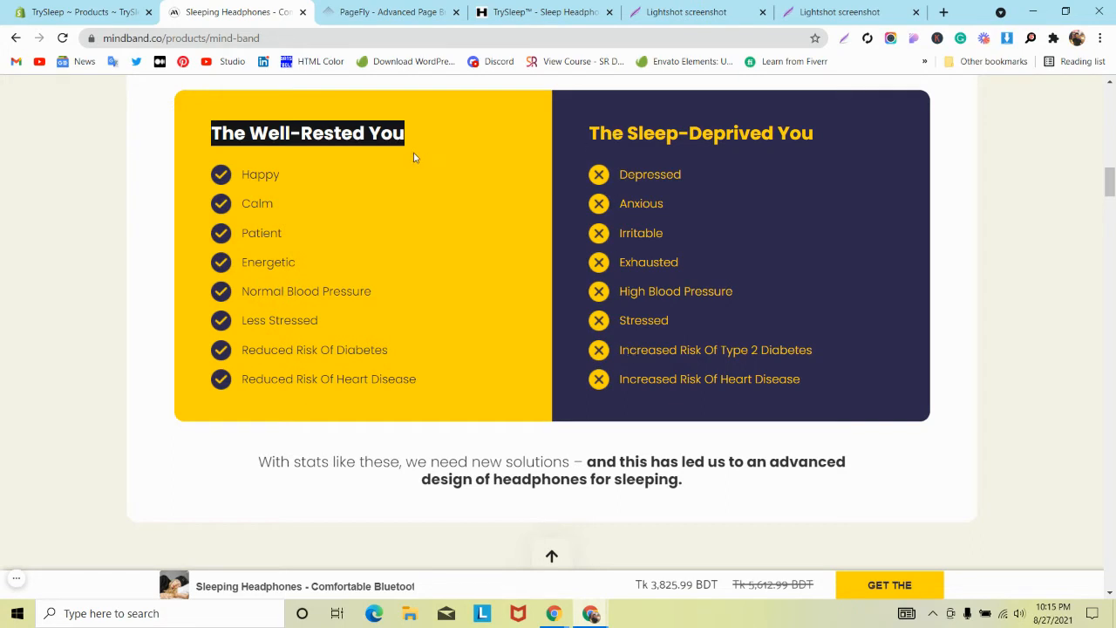
{"action": "left_click", "coordinate": [420, 7]}
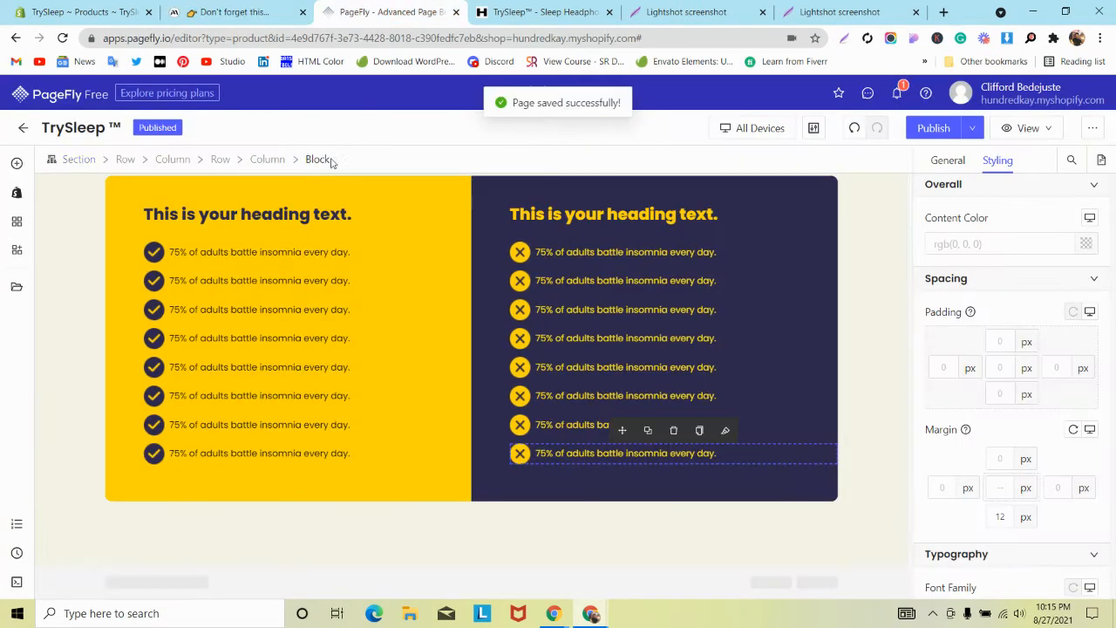
{"action": "triple_click", "coordinate": [287, 212]}
{"action": "key", "text": "ctrl+v"}
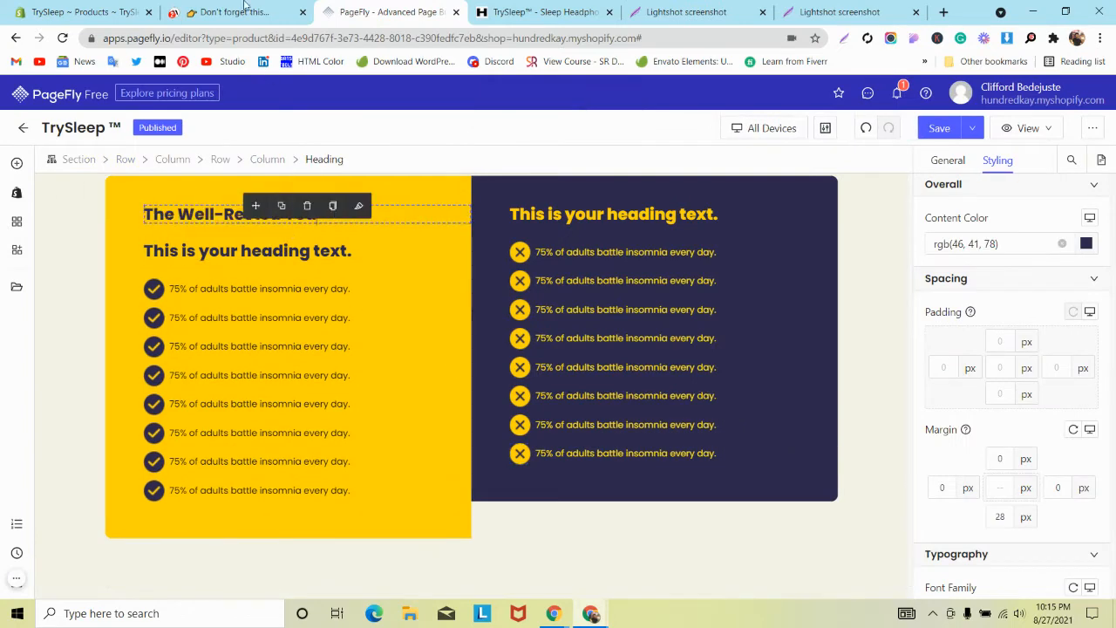
Step: Copy the heading "The Sleep-Deprived You" from the reference page and replace the dark card's heading text with it
{"action": "left_click", "coordinate": [236, 11]}
{"action": "triple_click", "coordinate": [637, 132]}
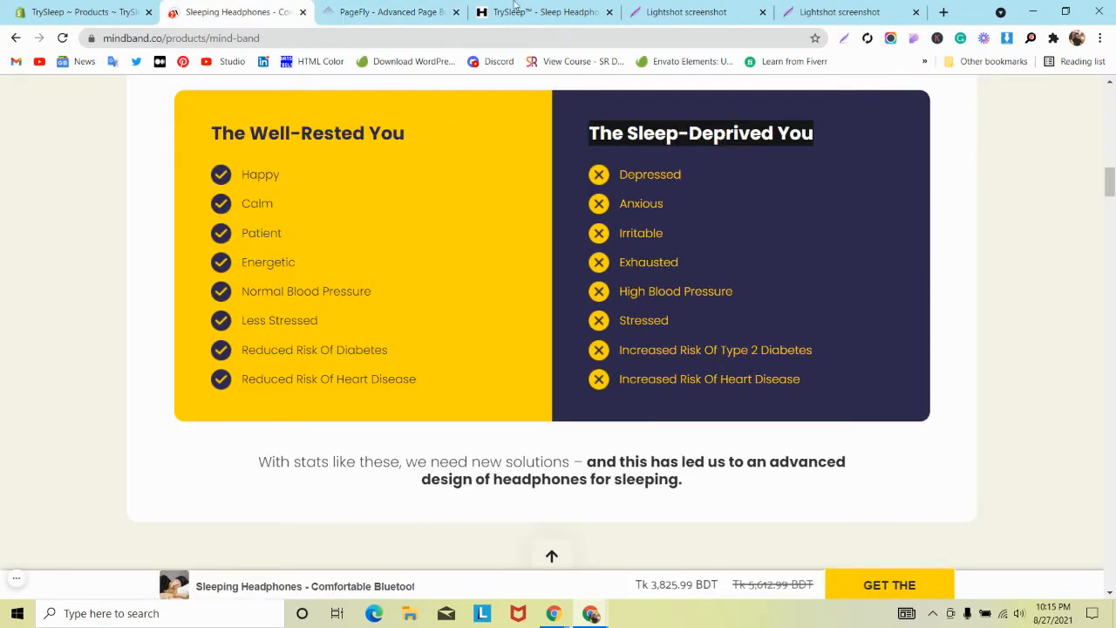
{"action": "left_click", "coordinate": [390, 11]}
{"action": "double_click", "coordinate": [614, 218]}
{"action": "triple_click", "coordinate": [614, 218]}
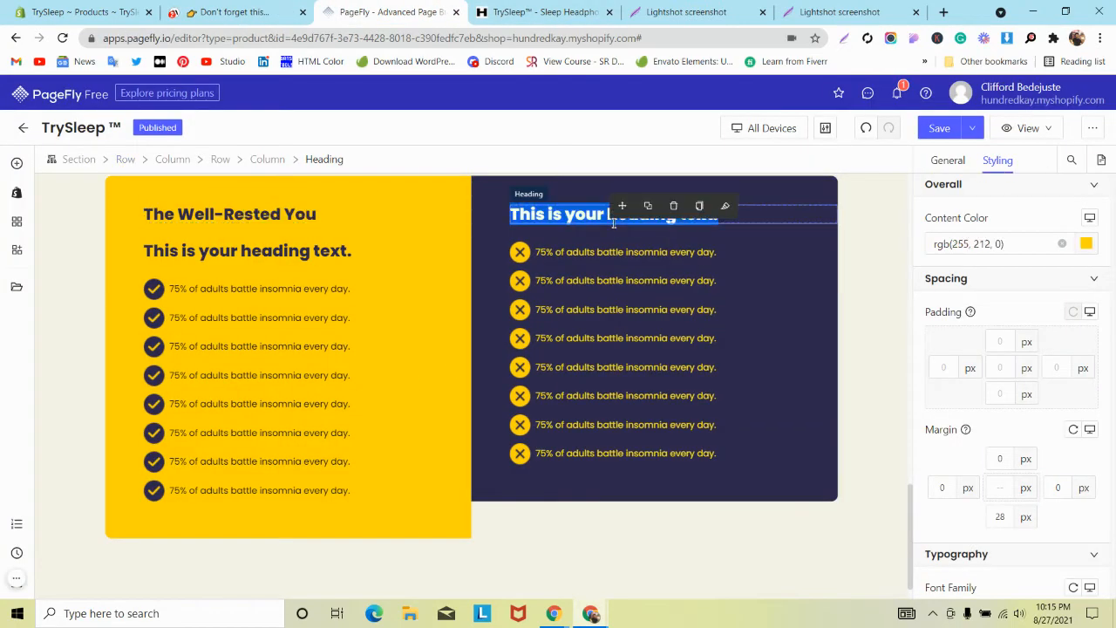
{"action": "key", "text": "ctrl+v"}
Step: Delete the leftover placeholder heading below "The Well-Rested You" in the yellow card and save the page
{"action": "left_click", "coordinate": [288, 250]}
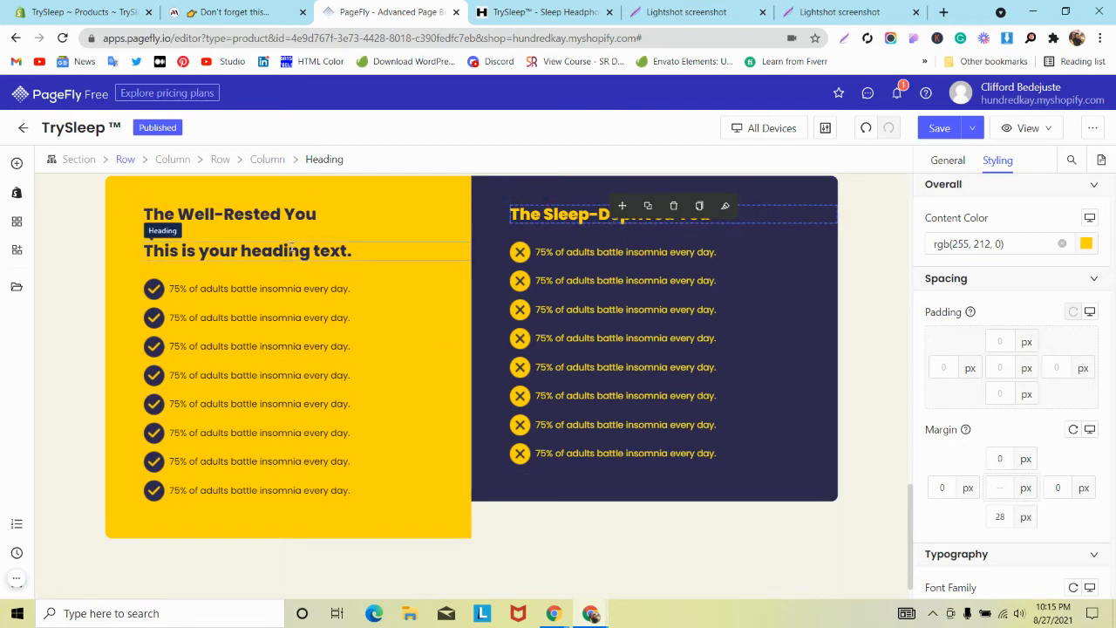
{"action": "left_click", "coordinate": [306, 229]}
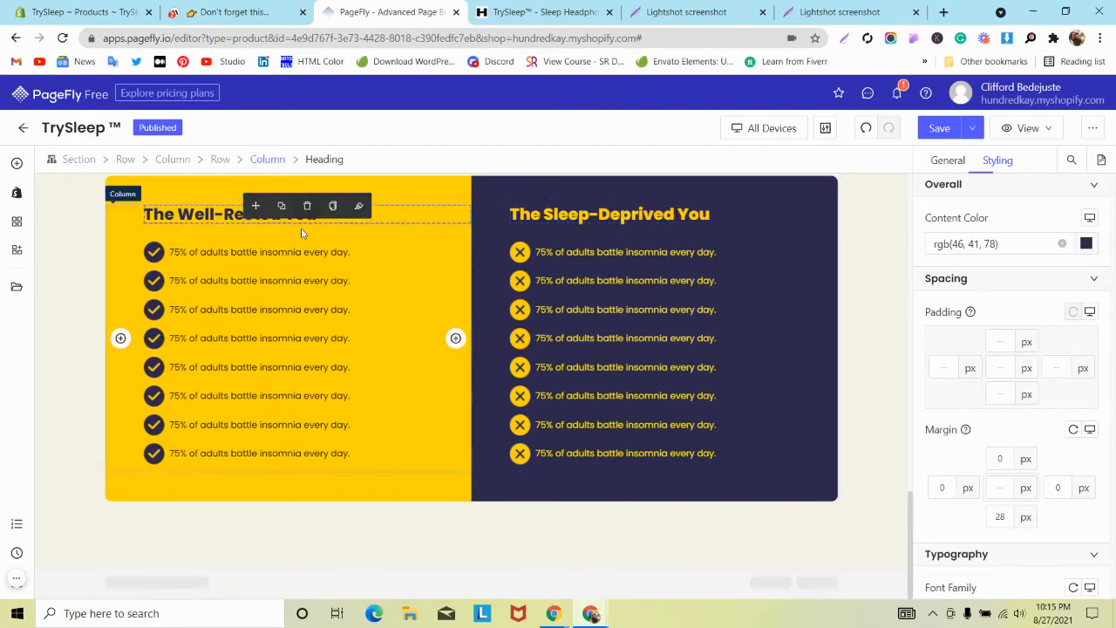
{"action": "left_click", "coordinate": [109, 246]}
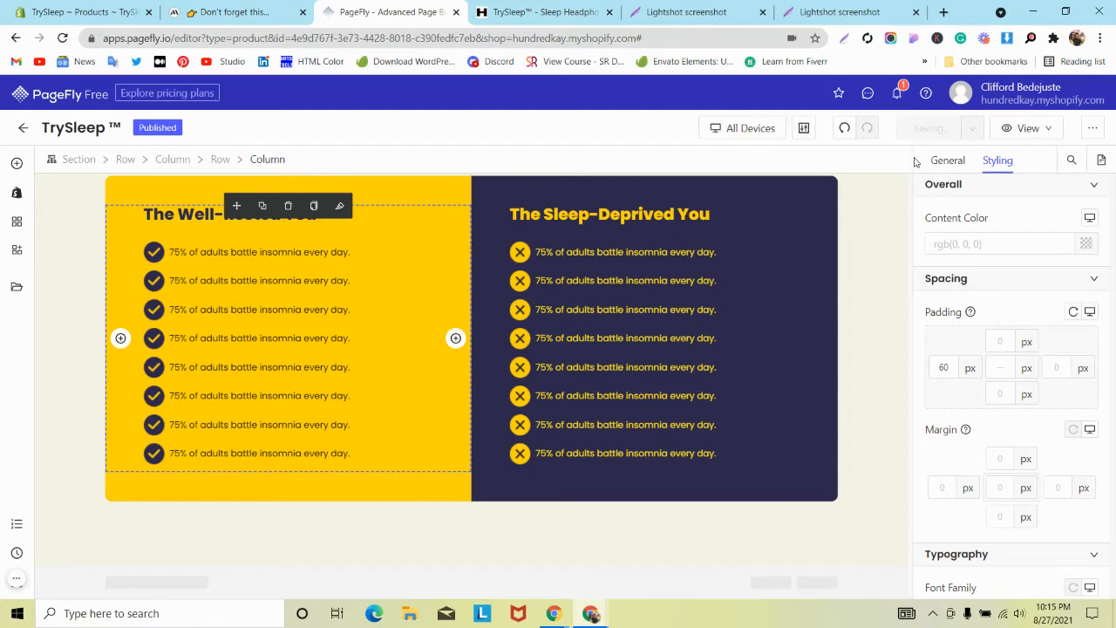
Step: Set the right margin of the yellow card's first check icon to 5 px and copy that icon's styles
{"action": "left_click", "coordinate": [235, 11]}
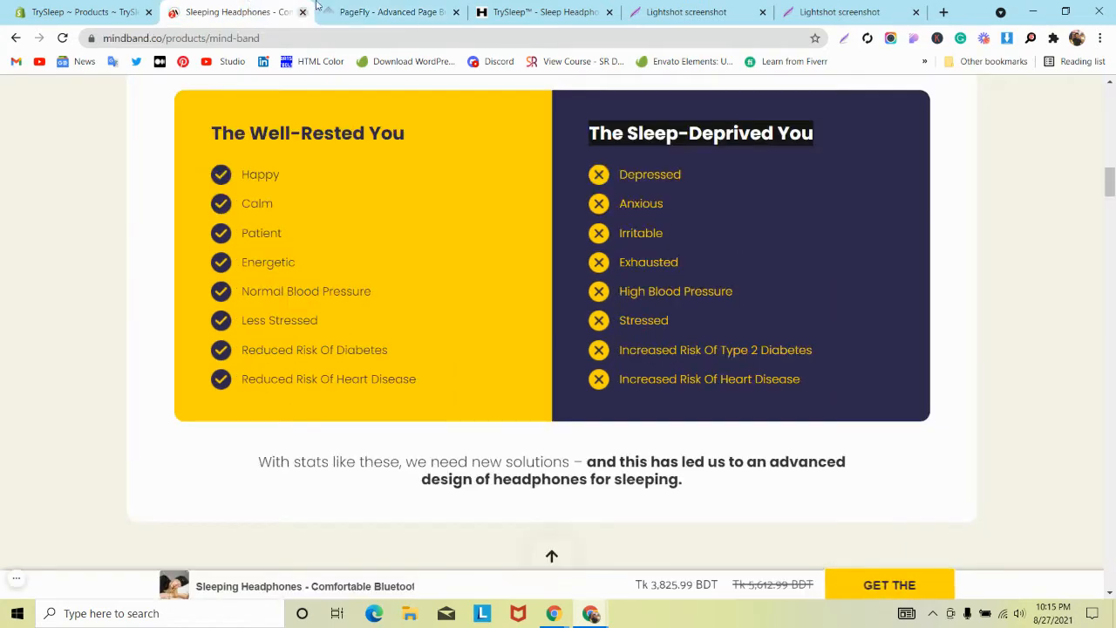
{"action": "left_click", "coordinate": [384, 11]}
{"action": "left_click", "coordinate": [146, 257]}
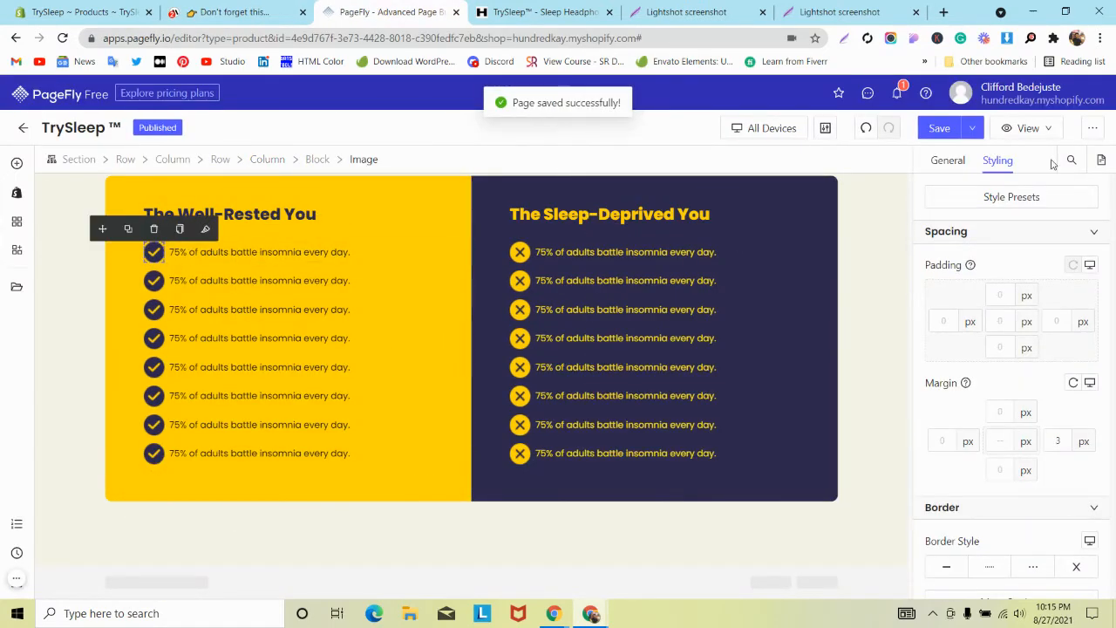
{"action": "left_click", "coordinate": [1056, 445]}
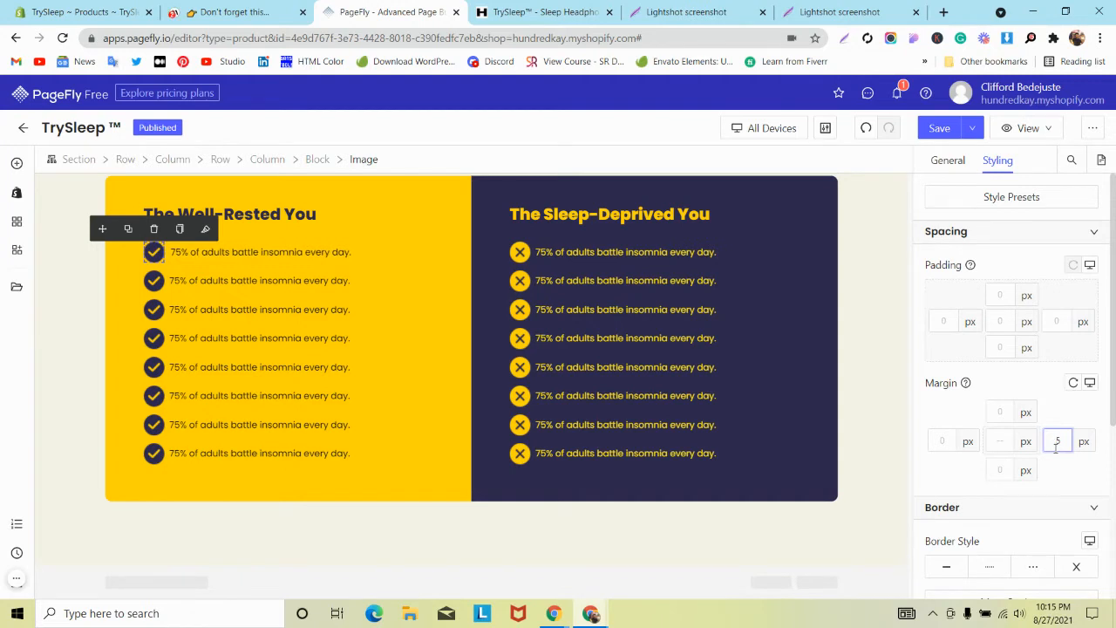
{"action": "left_click", "coordinate": [179, 229]}
Step: Apply the copied icon styles to the other seven check icons in the yellow card
{"action": "left_click", "coordinate": [154, 280]}
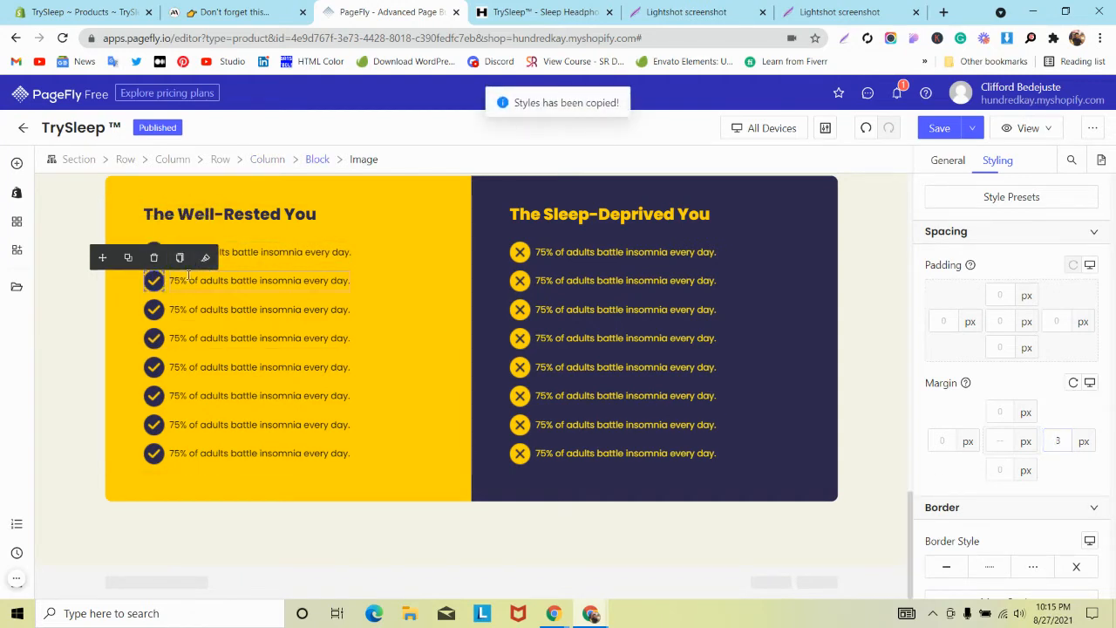
{"action": "left_click", "coordinate": [180, 257]}
{"action": "left_click", "coordinate": [161, 316]}
{"action": "left_click", "coordinate": [206, 286]}
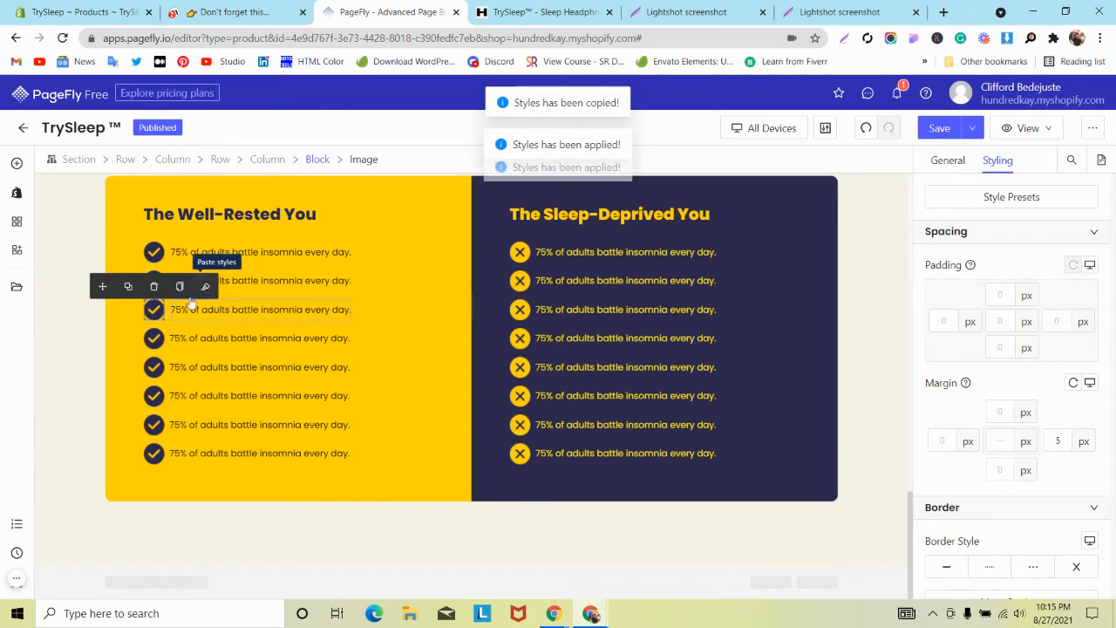
{"action": "left_click", "coordinate": [154, 338]}
{"action": "left_click", "coordinate": [206, 315]}
{"action": "left_click", "coordinate": [153, 366]}
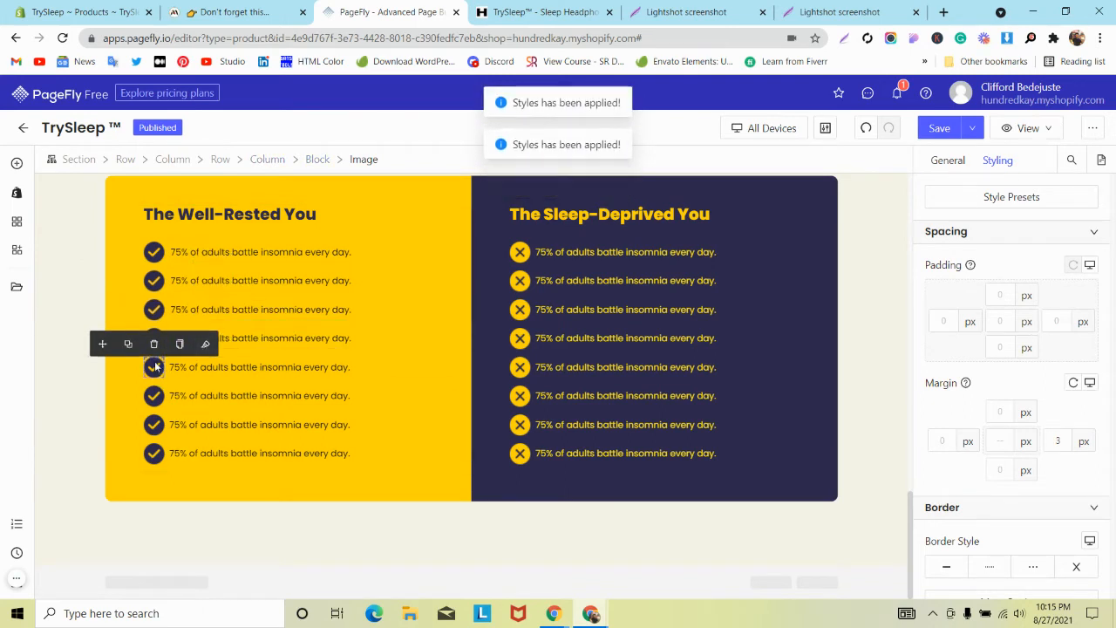
{"action": "left_click", "coordinate": [206, 344]}
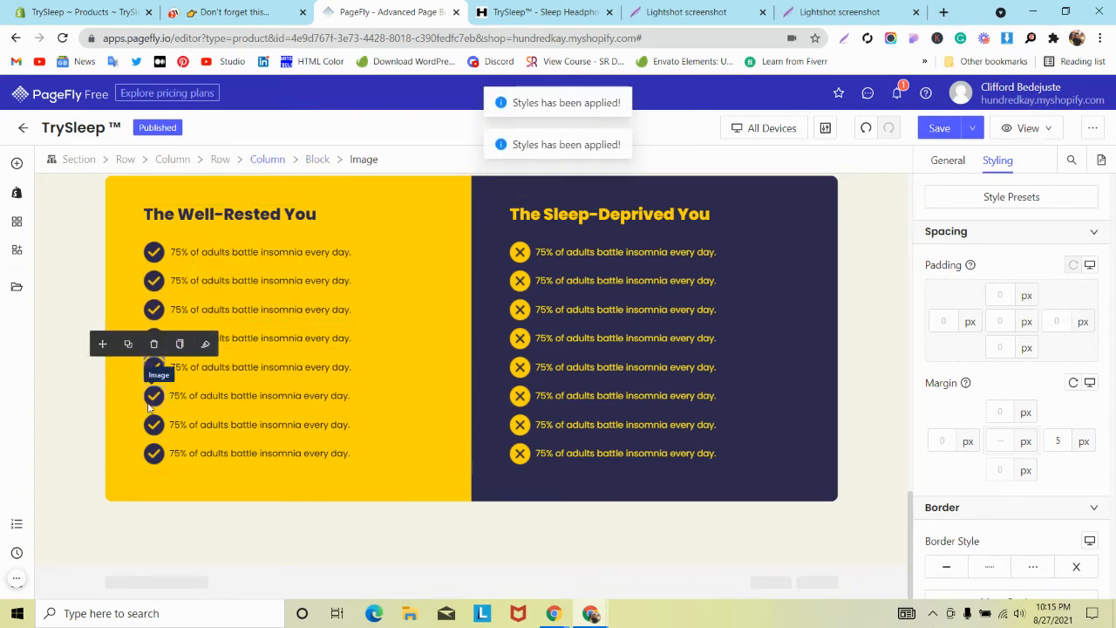
{"action": "left_click", "coordinate": [154, 395]}
{"action": "left_click", "coordinate": [206, 372]}
{"action": "left_click", "coordinate": [154, 424]}
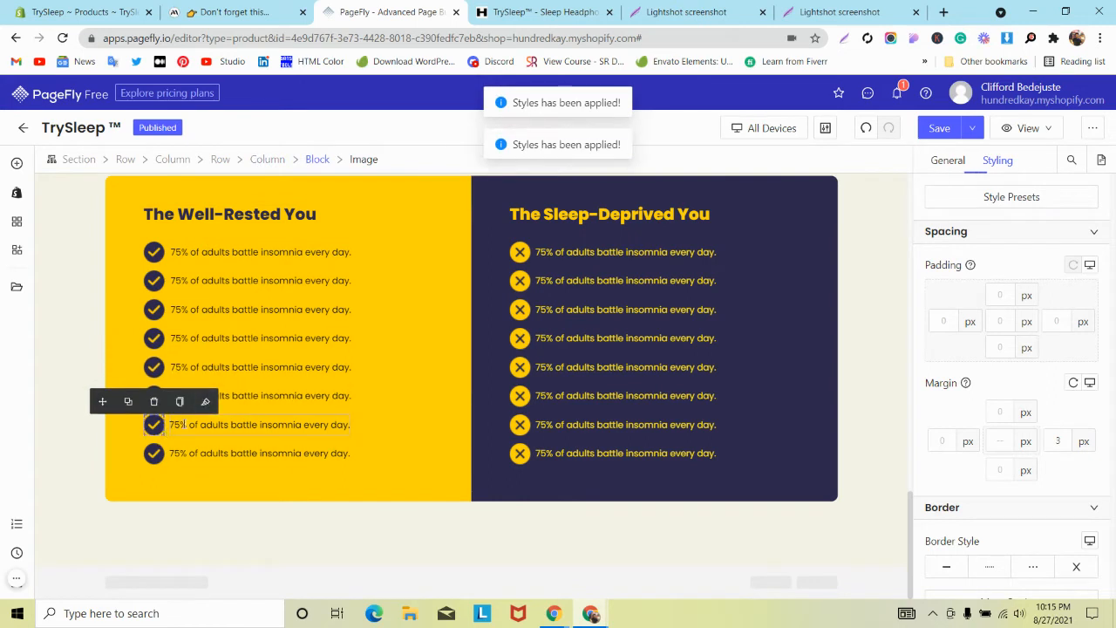
{"action": "left_click", "coordinate": [206, 401]}
{"action": "left_click", "coordinate": [153, 452]}
{"action": "left_click", "coordinate": [206, 430]}
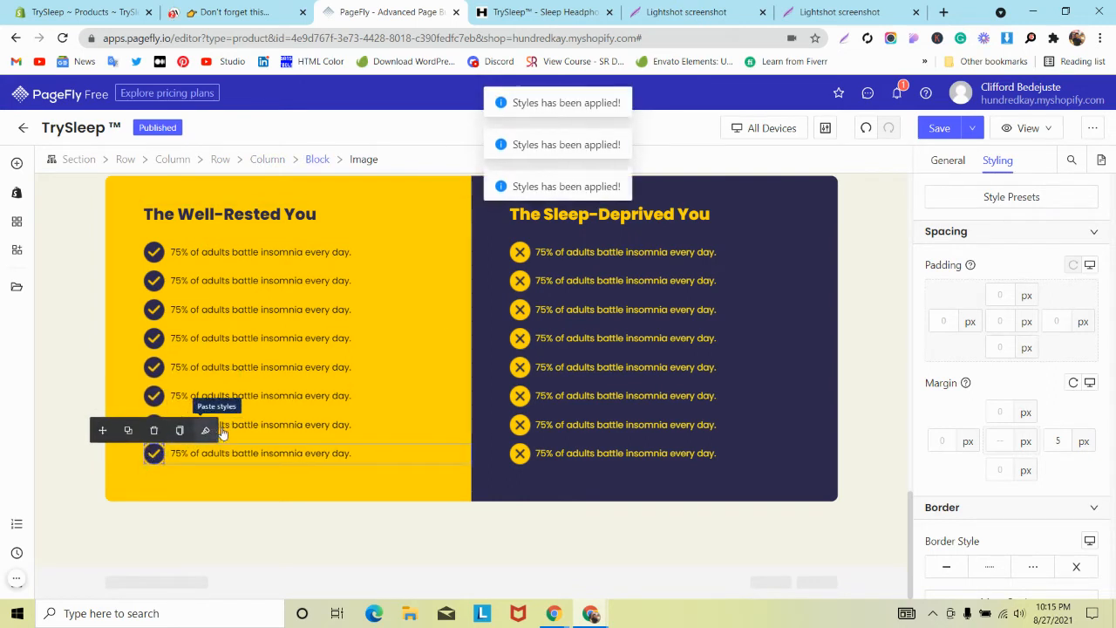
{"action": "left_click", "coordinate": [580, 259]}
{"action": "left_click", "coordinate": [571, 228]}
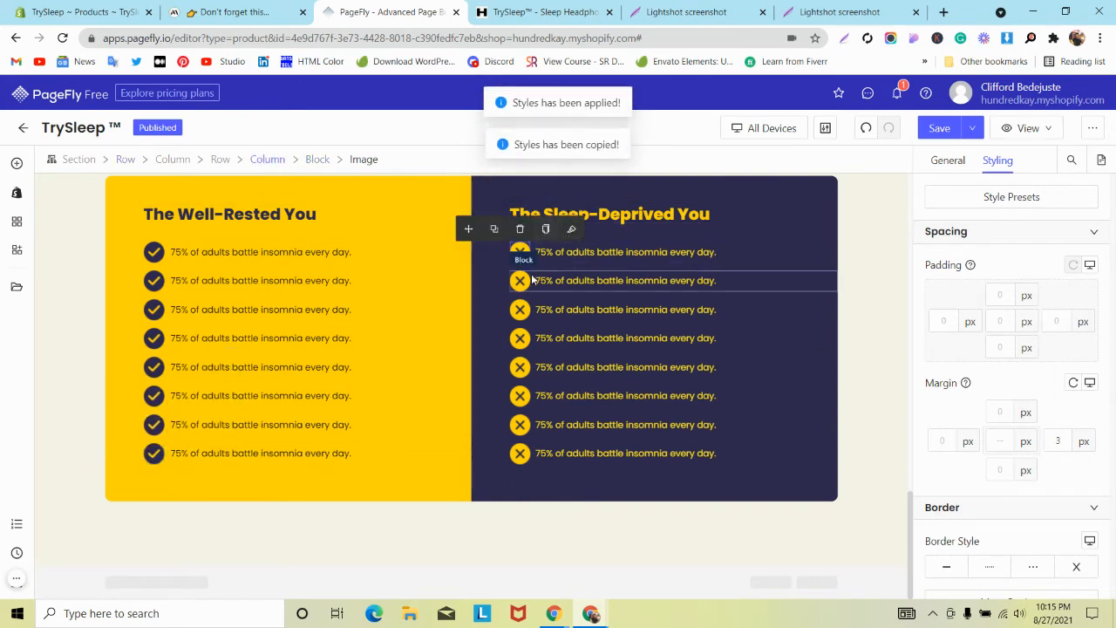
{"action": "left_click", "coordinate": [520, 280]}
{"action": "left_click", "coordinate": [546, 257]}
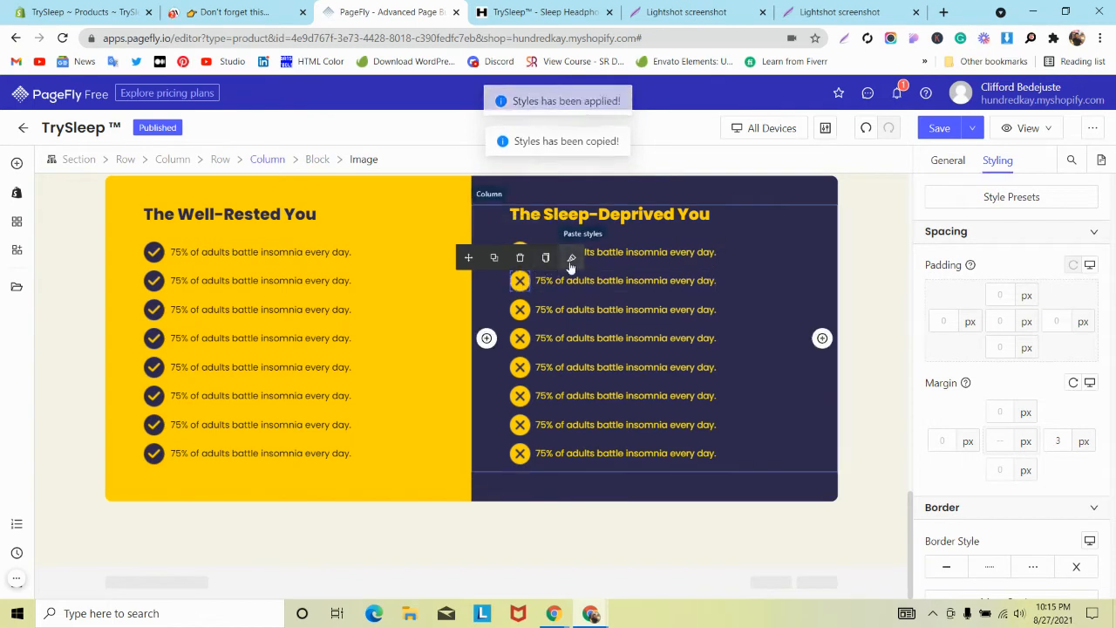
{"action": "left_click", "coordinate": [520, 257]}
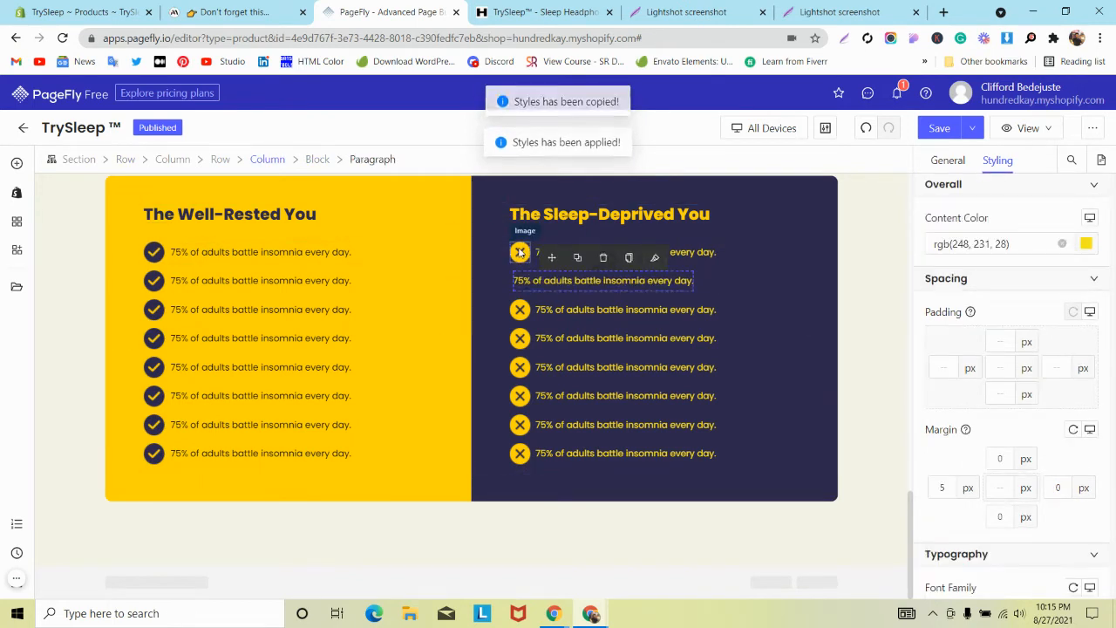
{"action": "left_click", "coordinate": [655, 257]}
{"action": "left_click", "coordinate": [866, 129]}
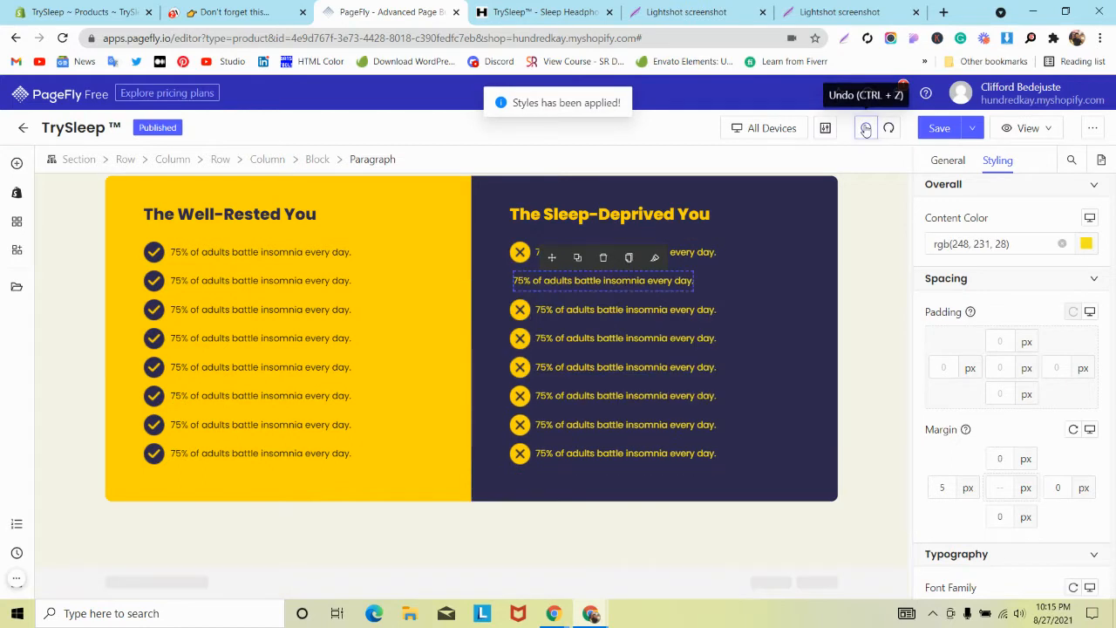
{"action": "left_click", "coordinate": [866, 128]}
Step: Set the right margin of the dark card's first cross icon to 5 px and copy that icon's styles
{"action": "left_click", "coordinate": [520, 252]}
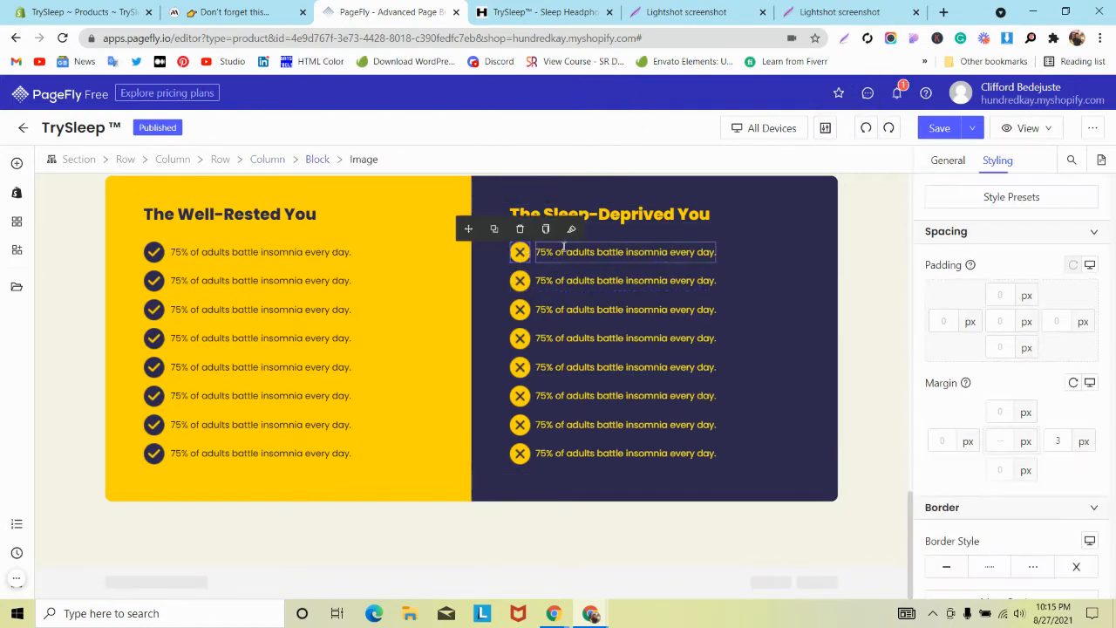
{"action": "left_click", "coordinate": [575, 232]}
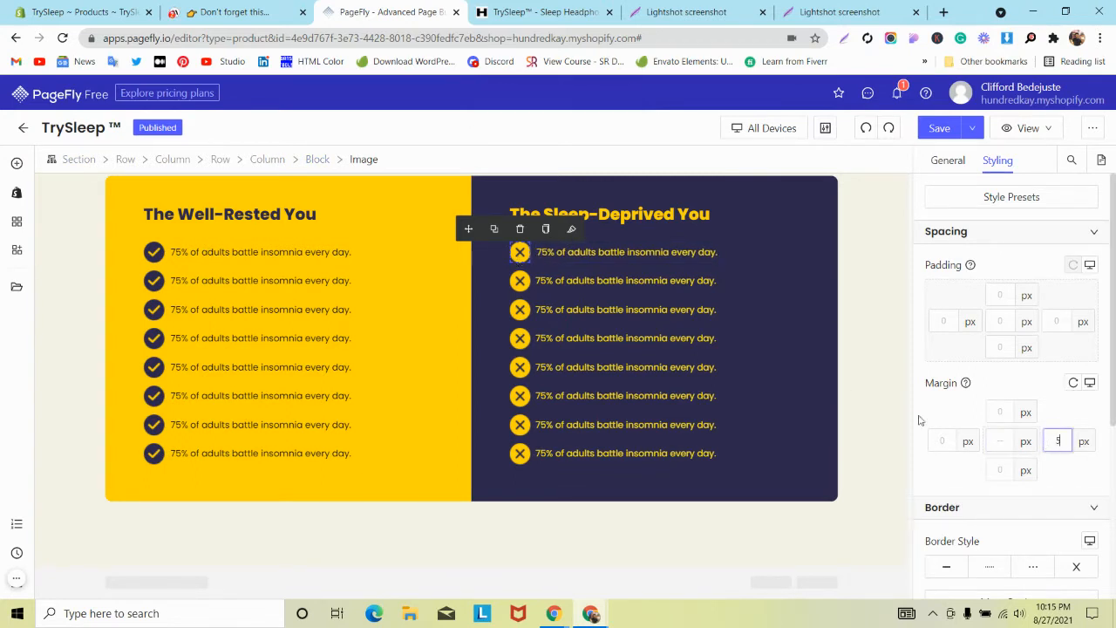
{"action": "left_click", "coordinate": [548, 229]}
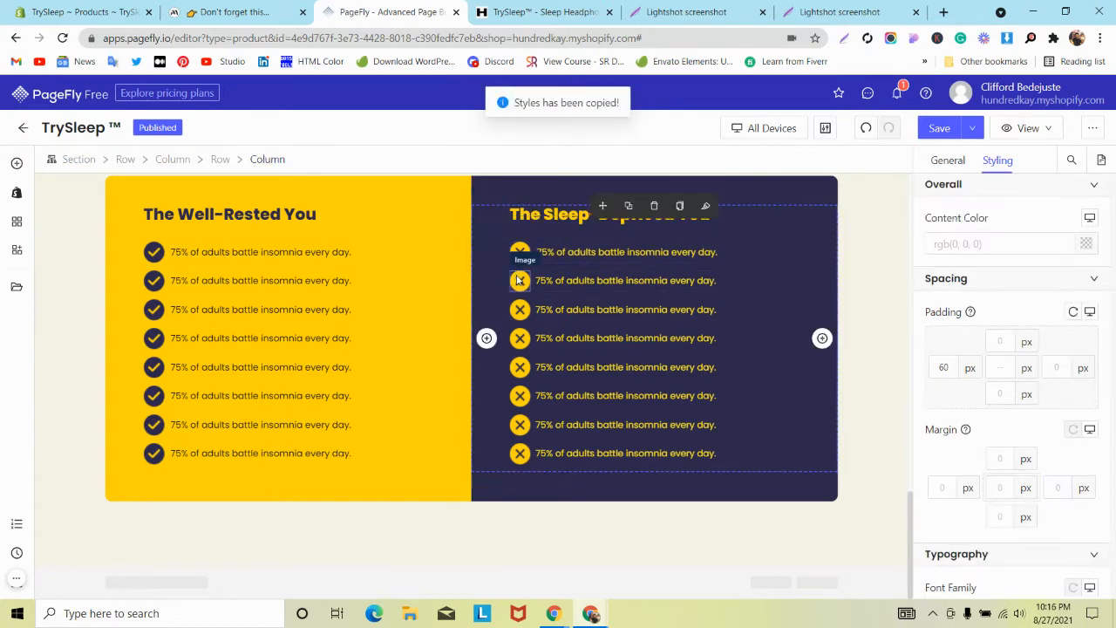
Step: Apply the copied icon styles to the other seven cross icons in the dark card
{"action": "left_click", "coordinate": [519, 280]}
{"action": "left_click", "coordinate": [571, 257]}
{"action": "left_click", "coordinate": [520, 309]}
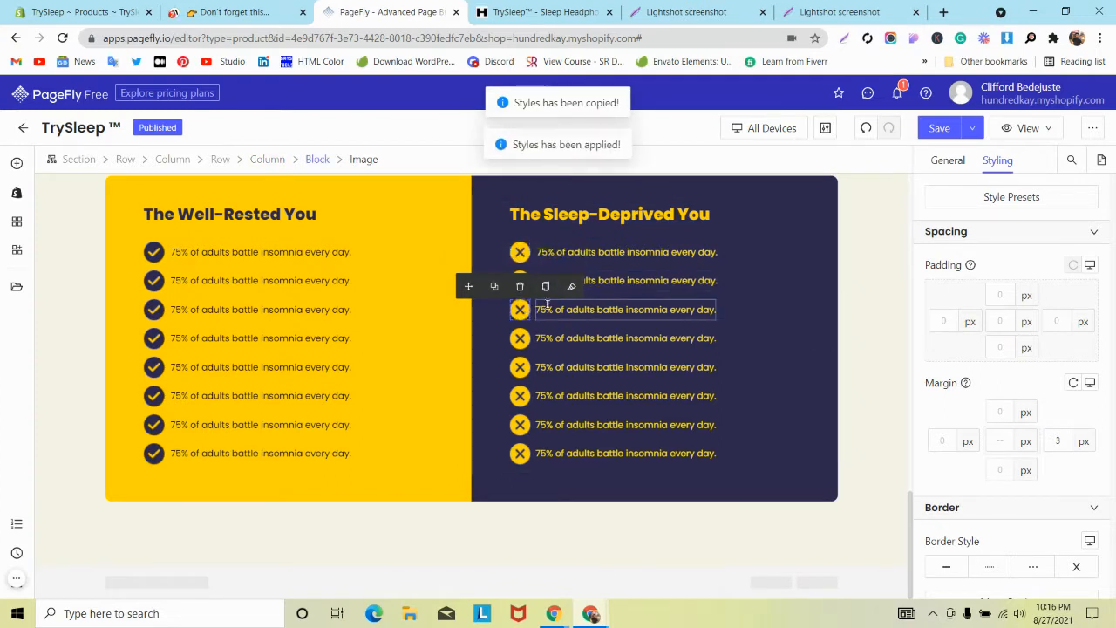
{"action": "left_click", "coordinate": [571, 286]}
{"action": "left_click", "coordinate": [520, 338]}
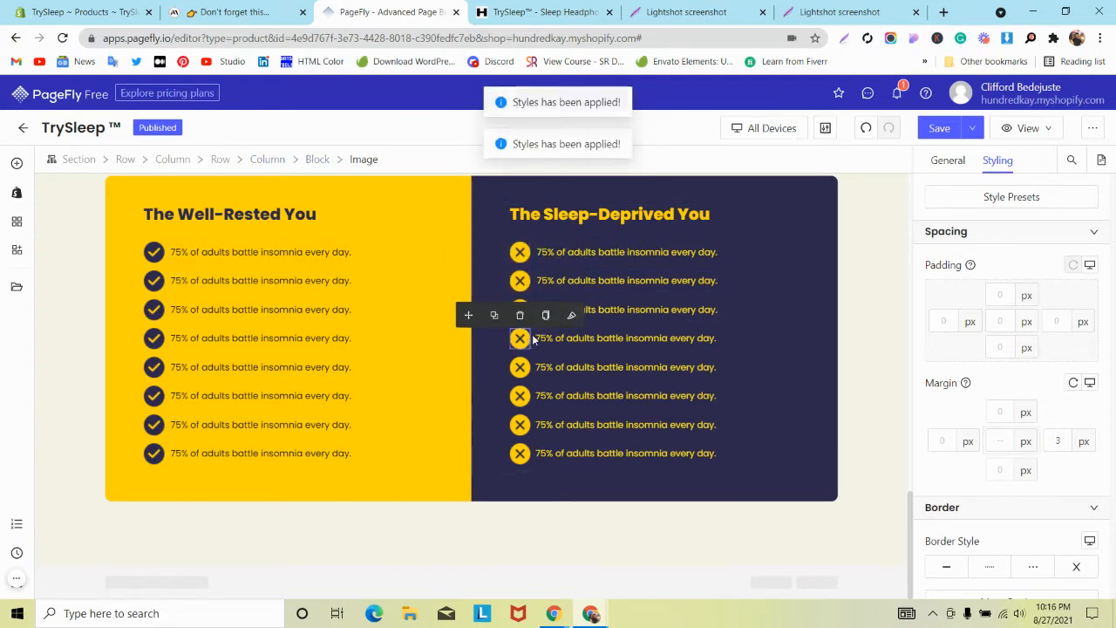
{"action": "left_click", "coordinate": [571, 315]}
{"action": "left_click", "coordinate": [519, 367]}
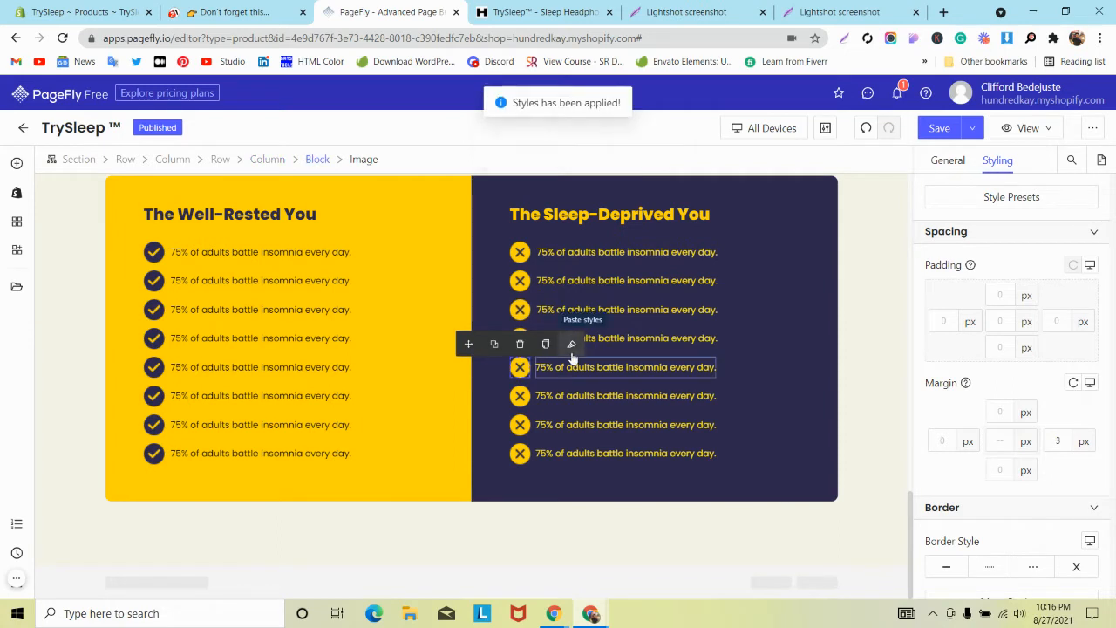
{"action": "left_click", "coordinate": [571, 345]}
{"action": "left_click", "coordinate": [520, 395]}
{"action": "left_click", "coordinate": [571, 373]}
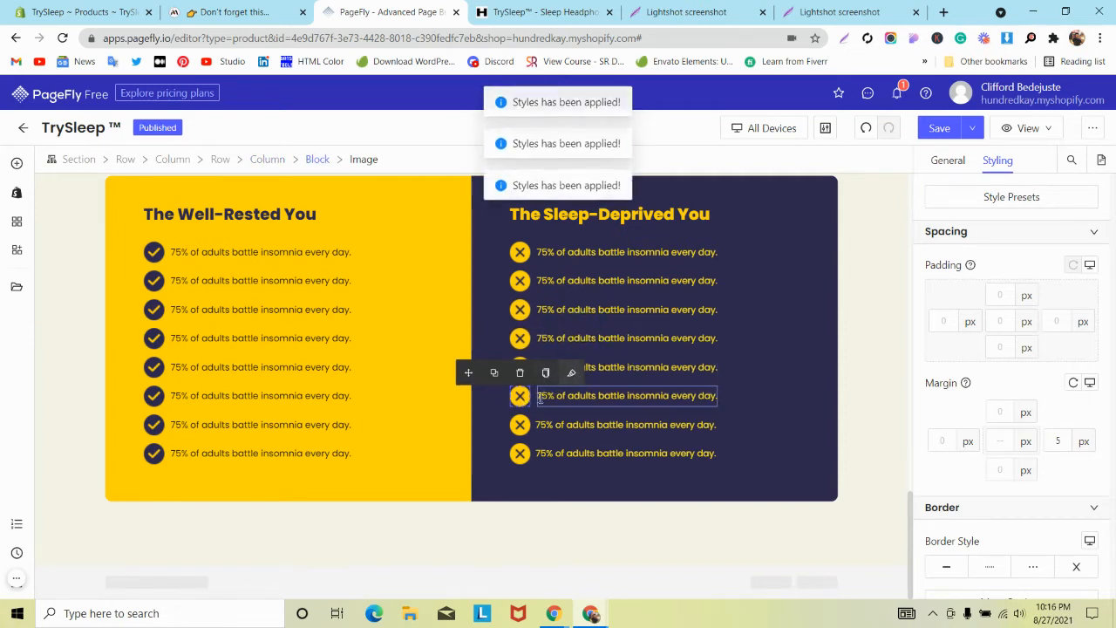
{"action": "left_click", "coordinate": [520, 424]}
{"action": "left_click", "coordinate": [571, 401]}
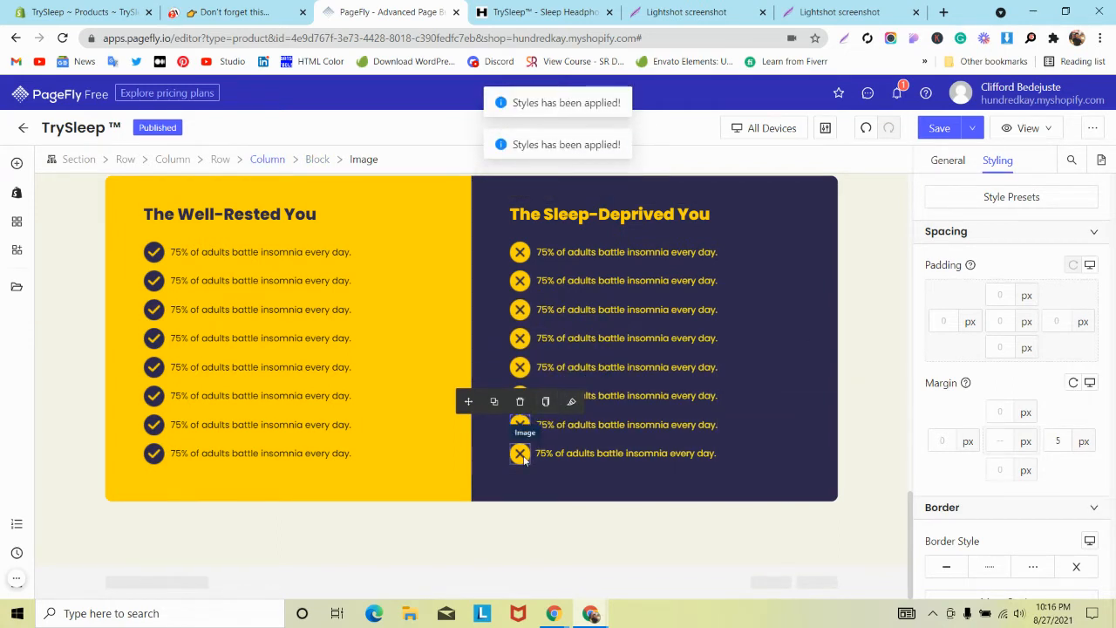
{"action": "left_click", "coordinate": [520, 452]}
{"action": "left_click", "coordinate": [572, 430]}
Step: Save and publish the page, and select the section that holds the comparison cards
{"action": "left_click", "coordinate": [971, 127]}
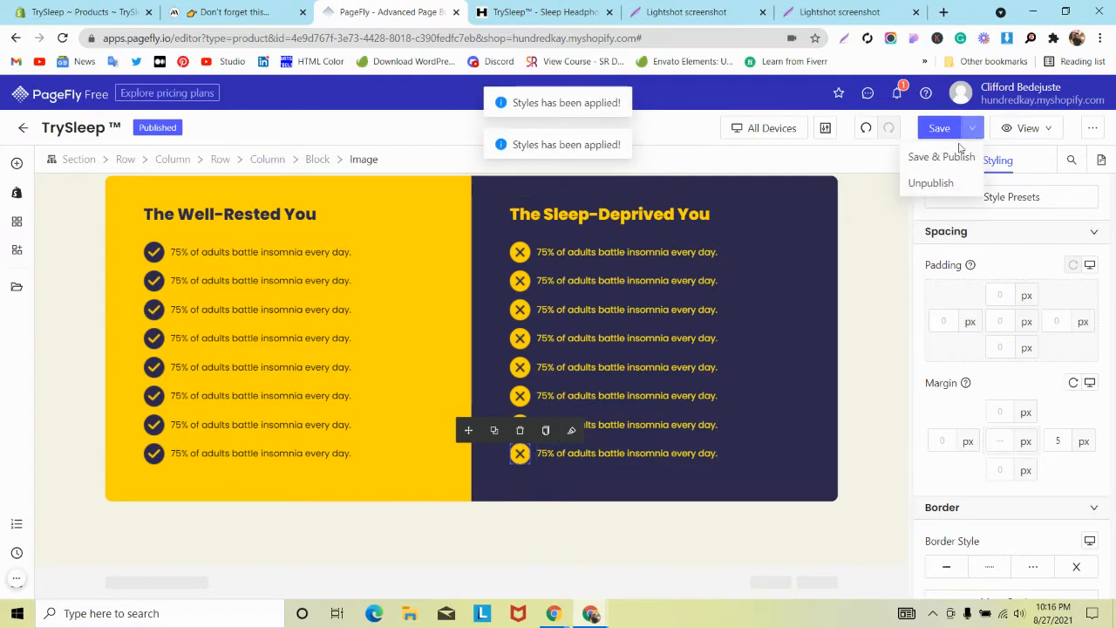
{"action": "left_click", "coordinate": [962, 153]}
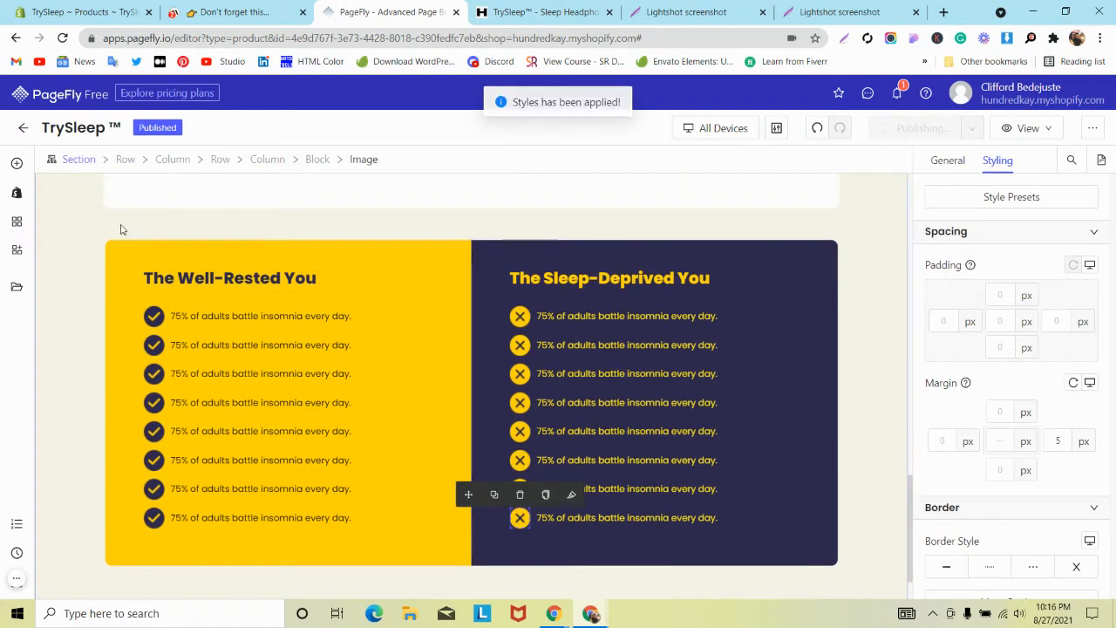
{"action": "left_click", "coordinate": [70, 278]}
Step: Compare how the two-column cards sit below the sleep statistics on the reference page and in the PageFly layout
{"action": "left_click", "coordinate": [234, 12]}
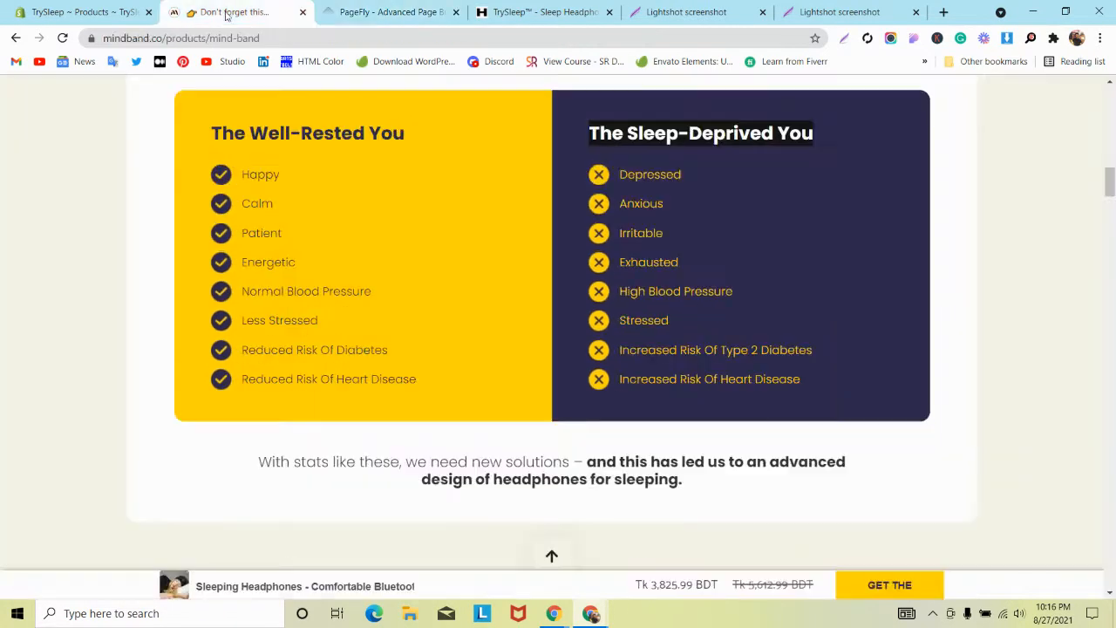
{"action": "scroll", "coordinate": [272, 188], "scroll_direction": "up", "scroll_amount": 3}
{"action": "scroll", "coordinate": [272, 187], "scroll_direction": "down", "scroll_amount": 4}
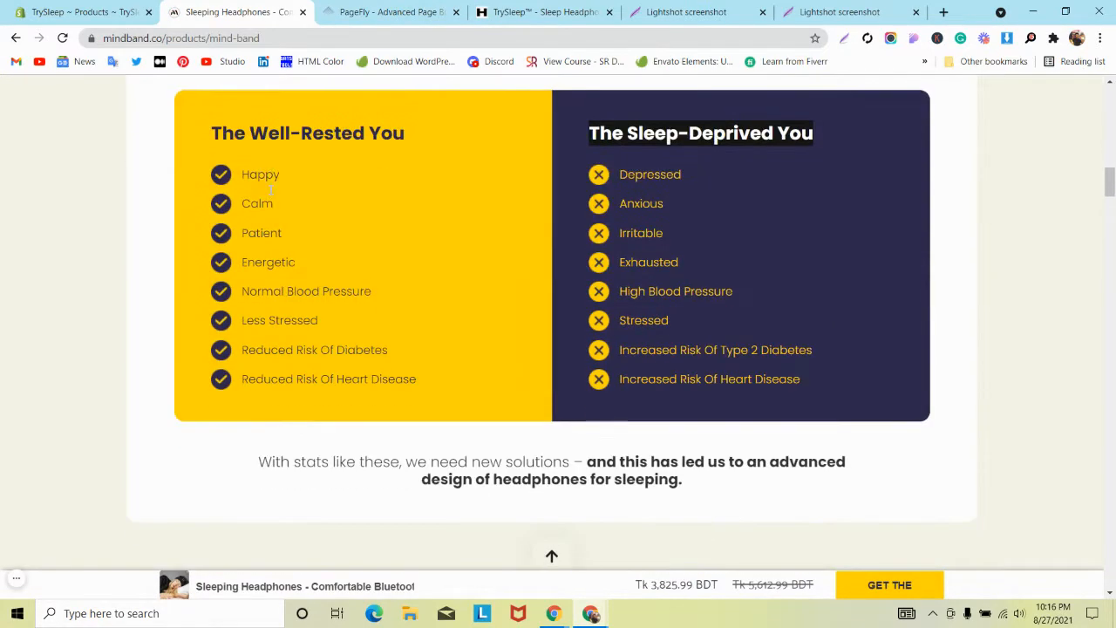
{"action": "scroll", "coordinate": [270, 193], "scroll_direction": "up", "scroll_amount": 3}
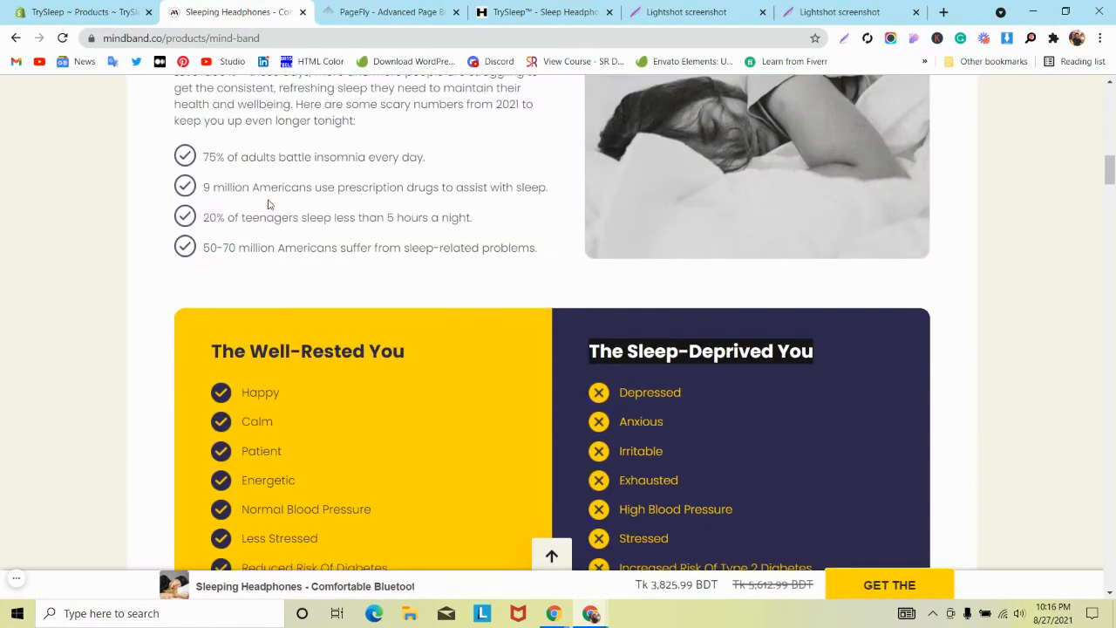
{"action": "scroll", "coordinate": [270, 199], "scroll_direction": "down", "scroll_amount": 2}
{"action": "scroll", "coordinate": [268, 202], "scroll_direction": "down", "scroll_amount": 1}
{"action": "left_click", "coordinate": [409, 13]}
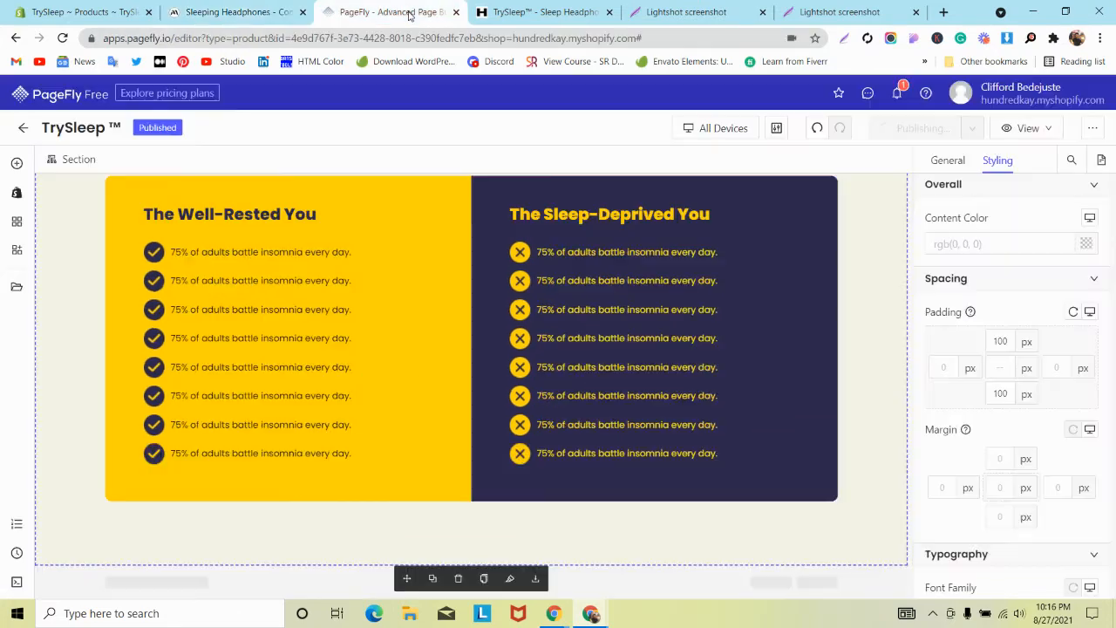
{"action": "scroll", "coordinate": [363, 184], "scroll_direction": "up", "scroll_amount": 3}
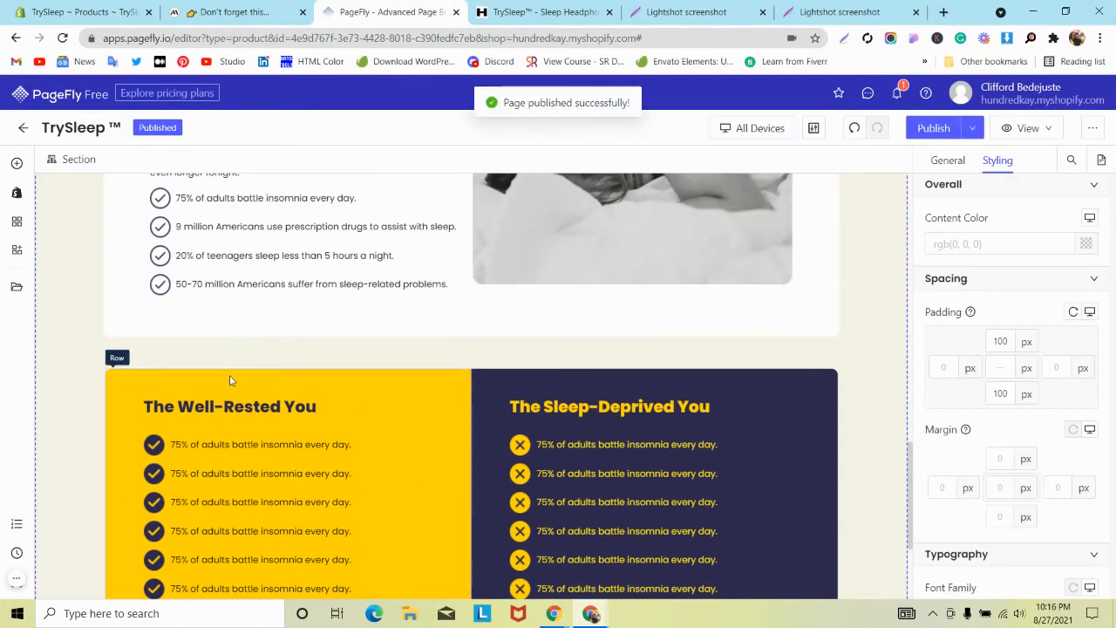
Step: Try to move the yellow card's row up into the white sleep statistics row, and undo the move
{"action": "left_click", "coordinate": [288, 373]}
{"action": "mouse_move", "coordinate": [235, 334]}
{"action": "left_mouse_down"}
{"action": "mouse_move", "coordinate": [232, 306]}
{"action": "mouse_move", "coordinate": [231, 324]}
{"action": "left_mouse_up"}
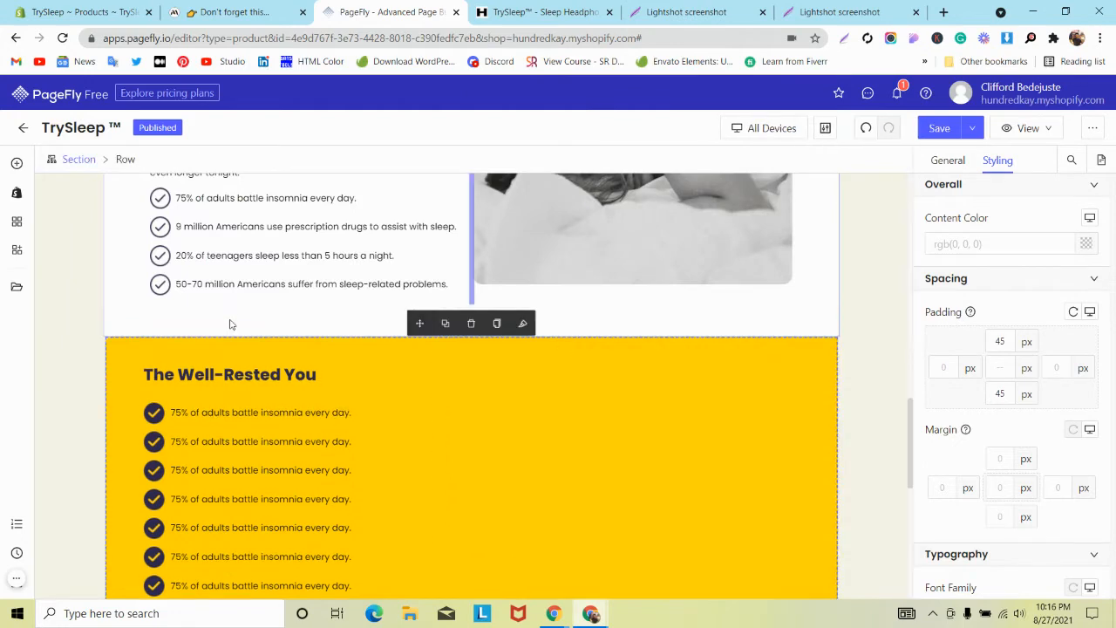
{"action": "scroll", "coordinate": [230, 325], "scroll_direction": "down", "scroll_amount": 3}
{"action": "scroll", "coordinate": [230, 321], "scroll_direction": "up", "scroll_amount": 4}
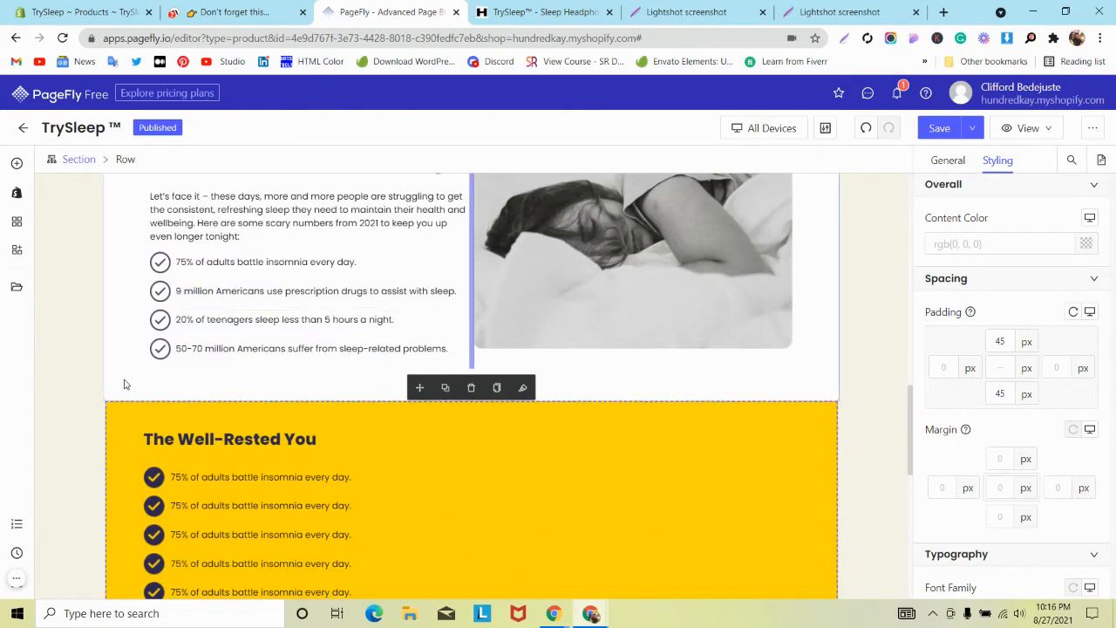
{"action": "left_click", "coordinate": [112, 405]}
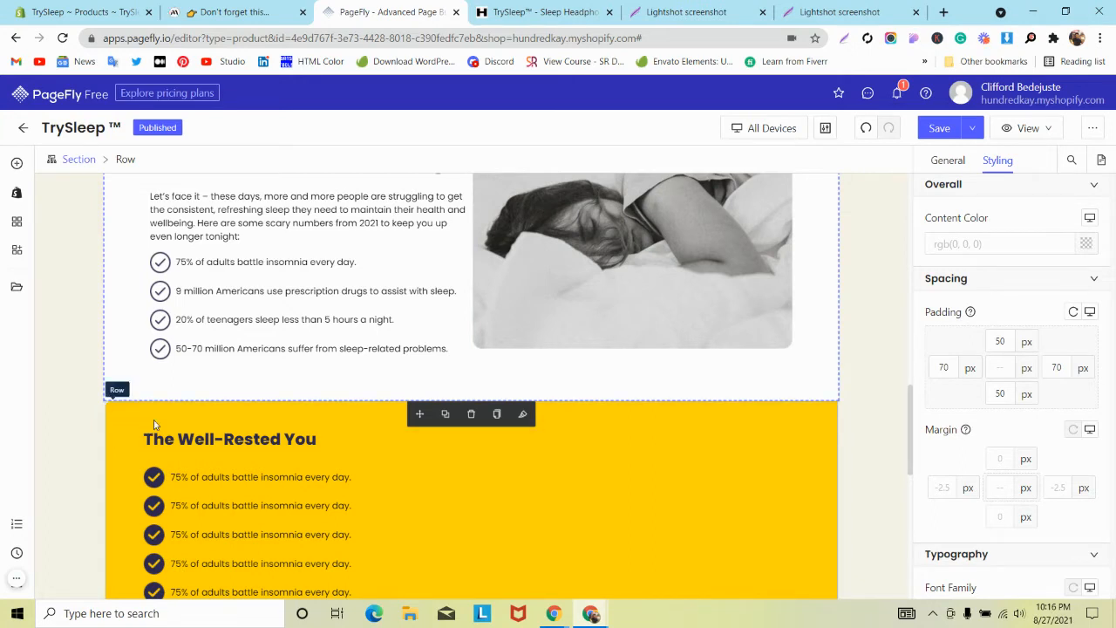
{"action": "left_click", "coordinate": [153, 423]}
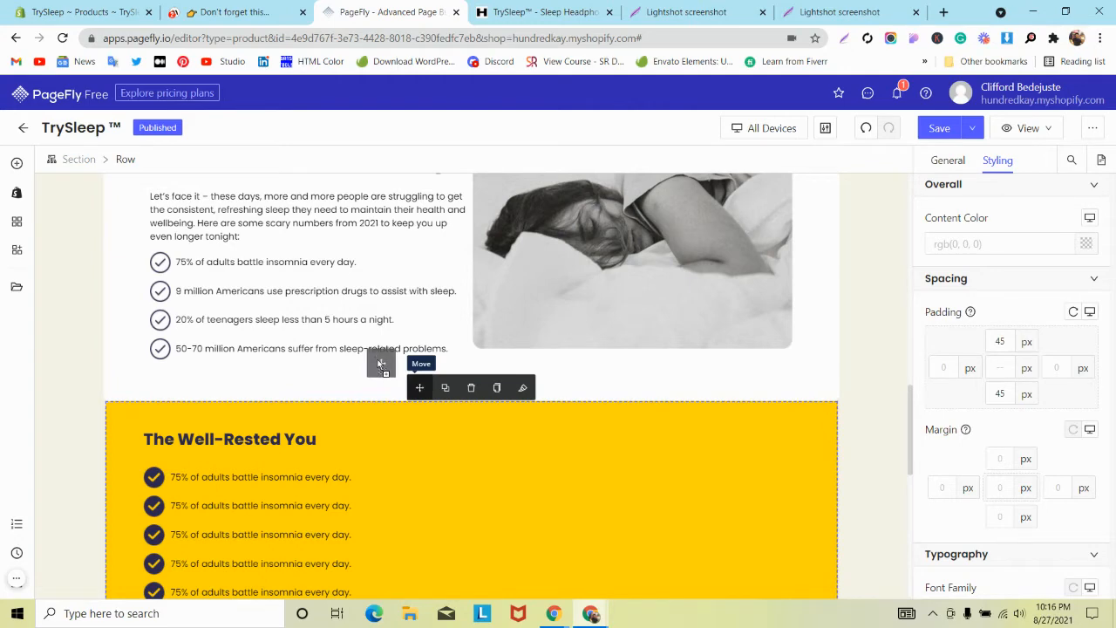
{"action": "scroll", "coordinate": [382, 406], "scroll_direction": "down", "scroll_amount": 1}
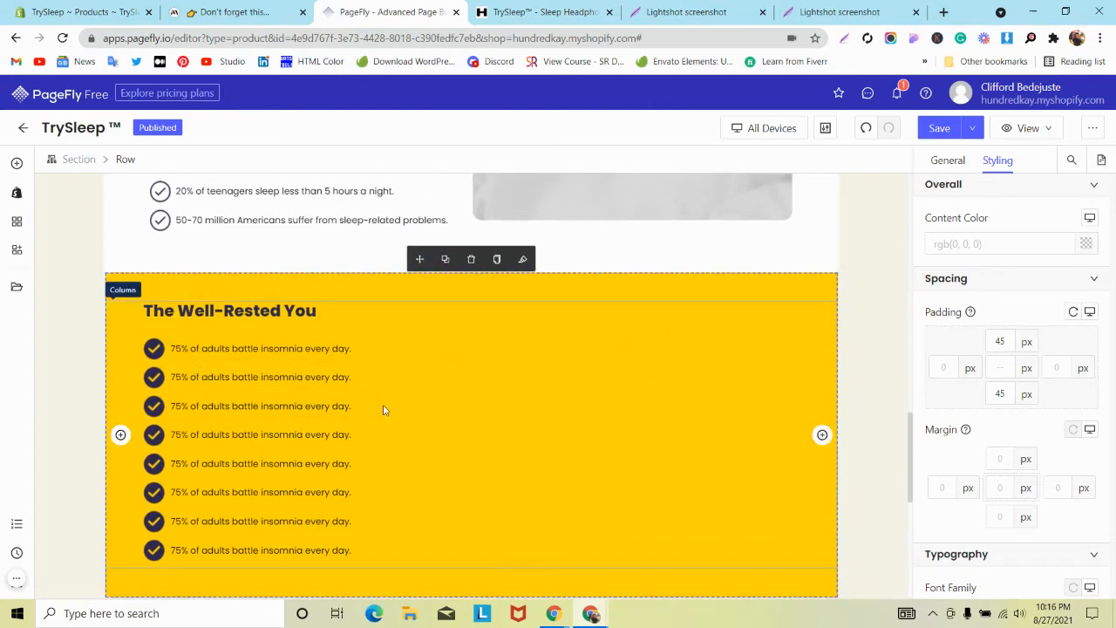
{"action": "left_click", "coordinate": [867, 130]}
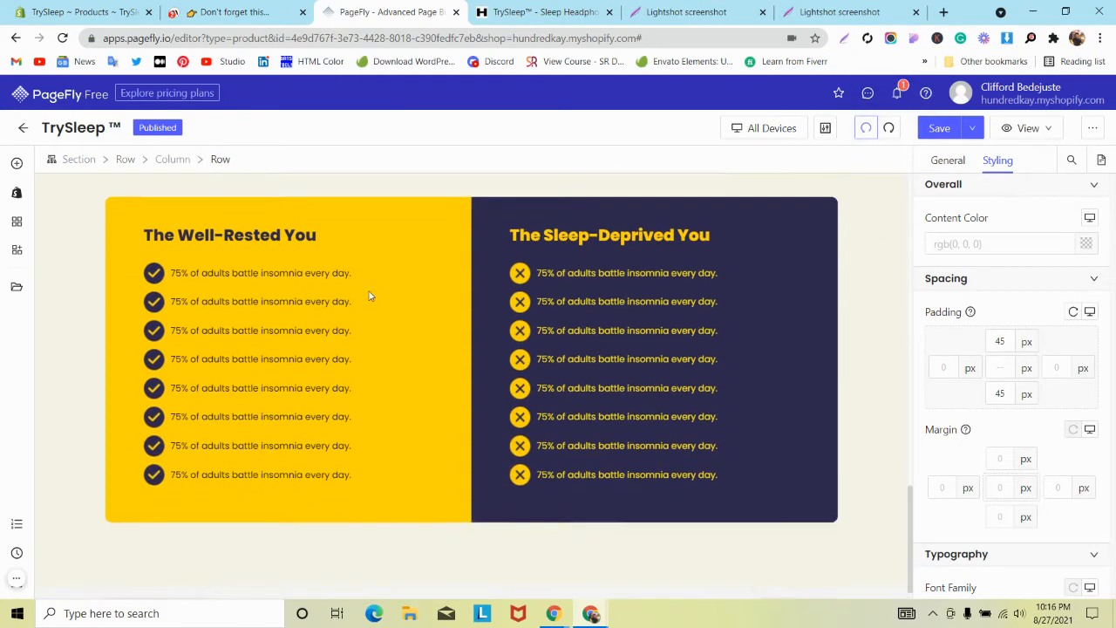
{"action": "scroll", "coordinate": [369, 294], "scroll_direction": "up", "scroll_amount": 2}
{"action": "scroll", "coordinate": [369, 294], "scroll_direction": "down", "scroll_amount": 2}
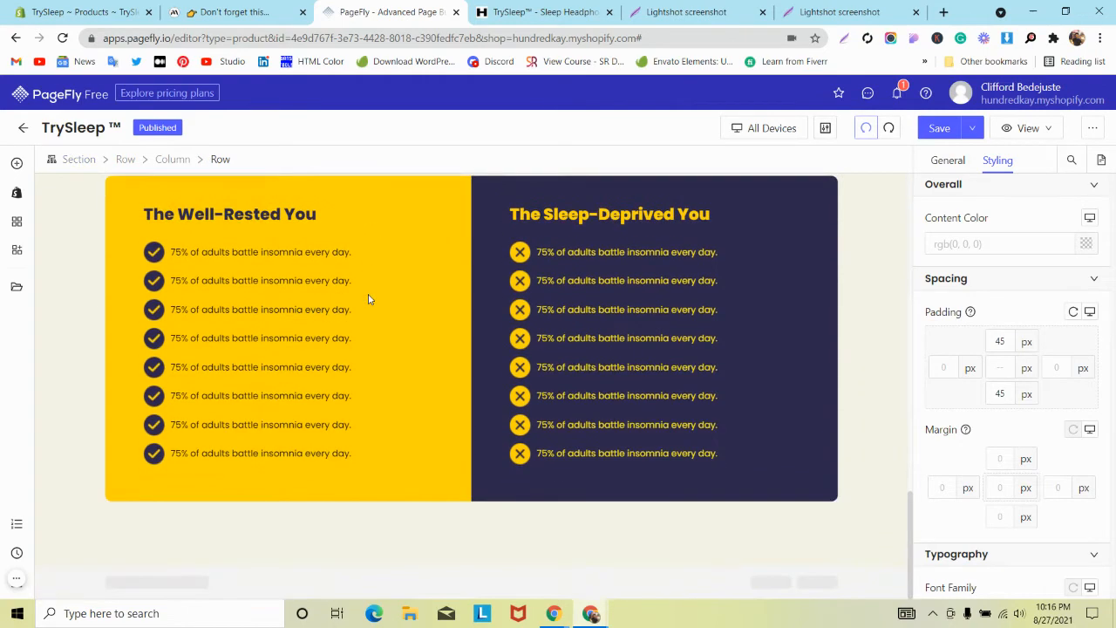
Step: On the reference page, inspect the closing sentence "With stats like these, we need new solutions" below the cards and copy its CSS declarations
{"action": "left_click", "coordinate": [253, 9]}
{"action": "scroll", "coordinate": [319, 190], "scroll_direction": "down", "scroll_amount": 2}
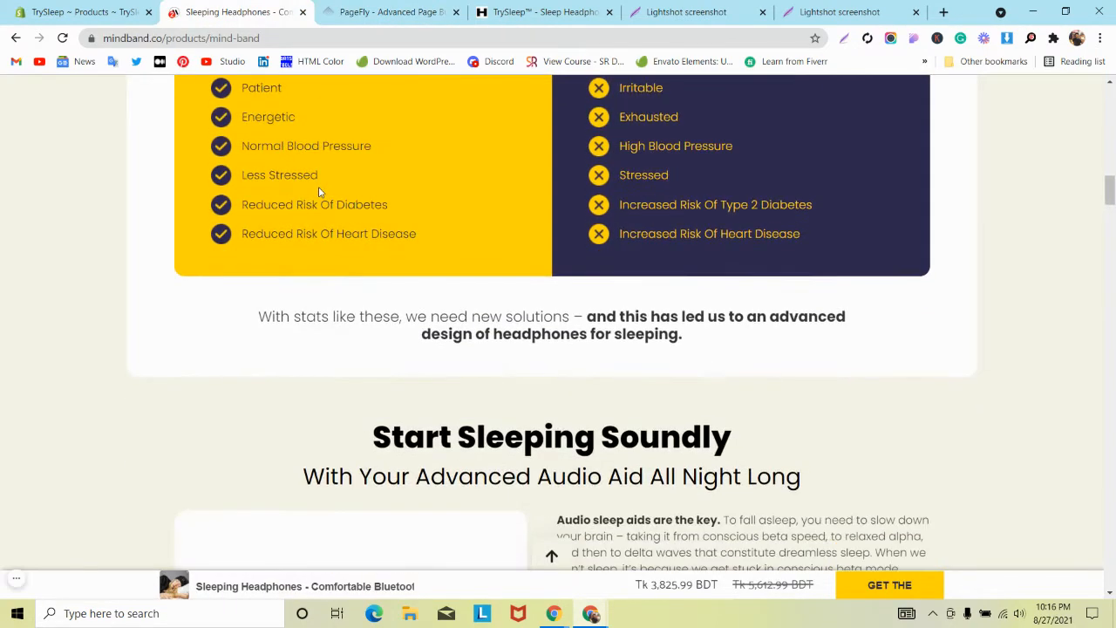
{"action": "triple_click", "coordinate": [411, 316]}
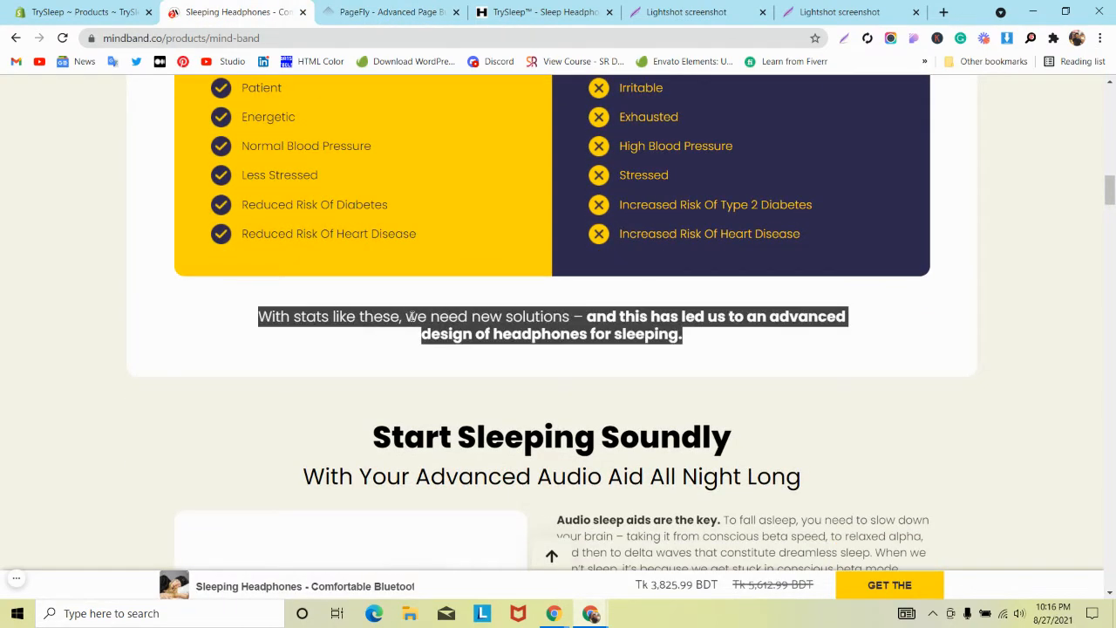
{"action": "right_click", "coordinate": [850, 362]}
{"action": "left_click", "coordinate": [806, 469]}
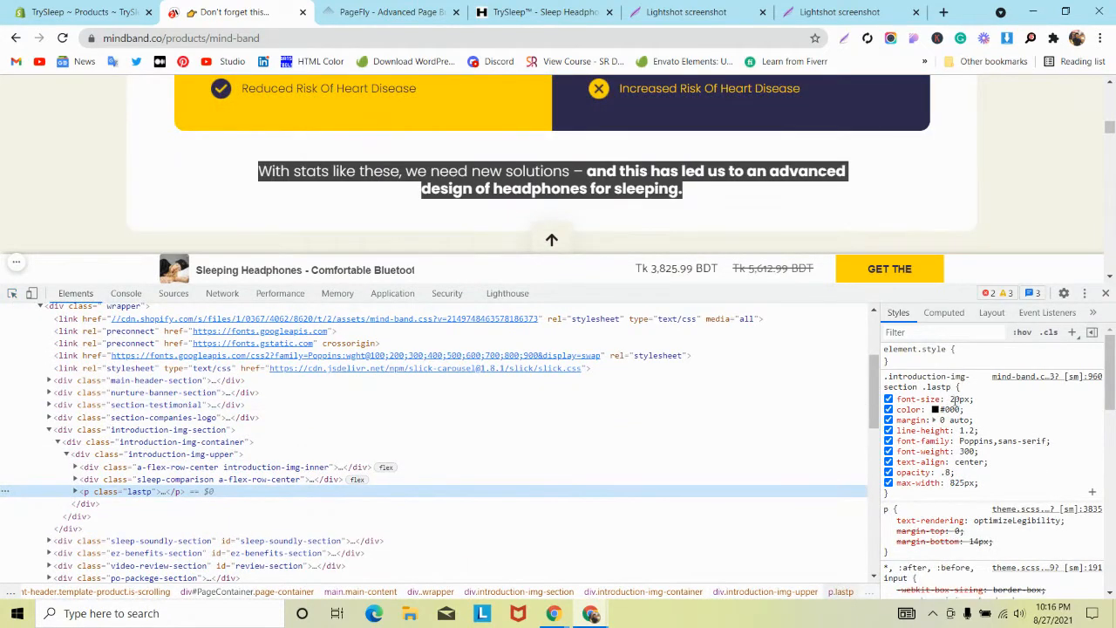
{"action": "left_click", "coordinate": [12, 293]}
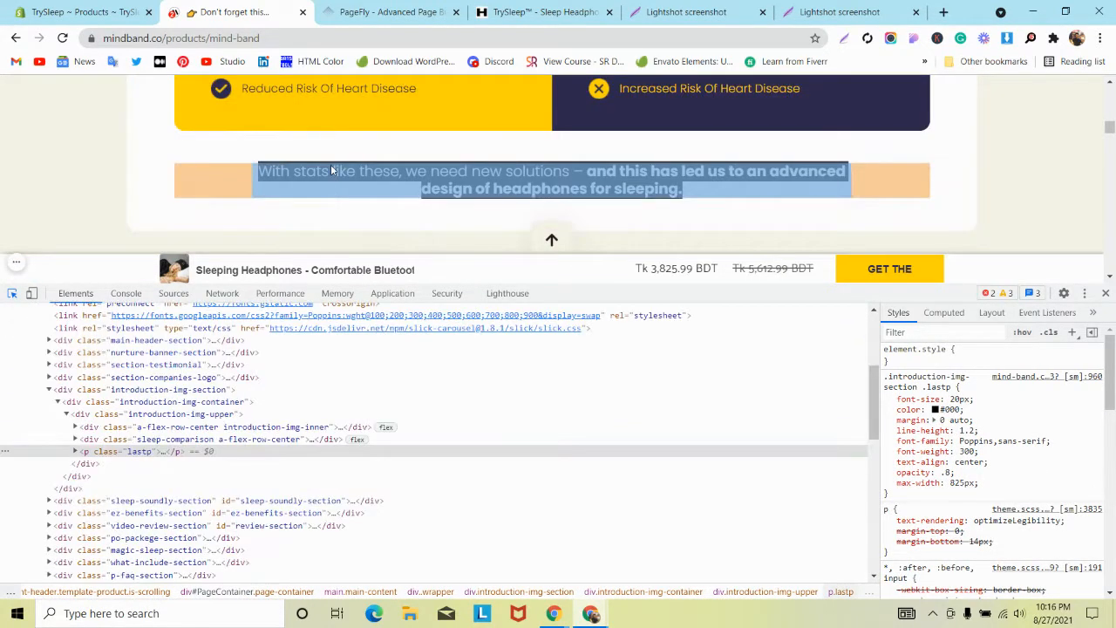
{"action": "left_click", "coordinate": [330, 165]}
{"action": "left_click_drag", "start_coordinate": [897, 399], "coordinate": [992, 484]}
{"action": "key", "text": "super+c"}
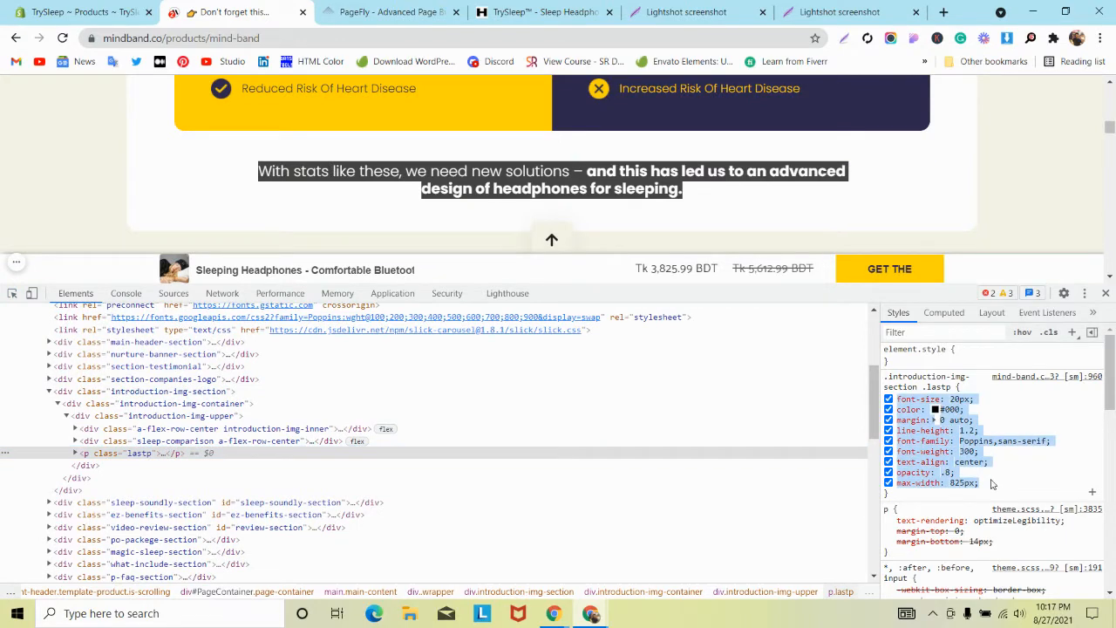
Step: In the PageFly editor, add a plain heading element in a new row directly below the two comparison cards
{"action": "left_click", "coordinate": [392, 12]}
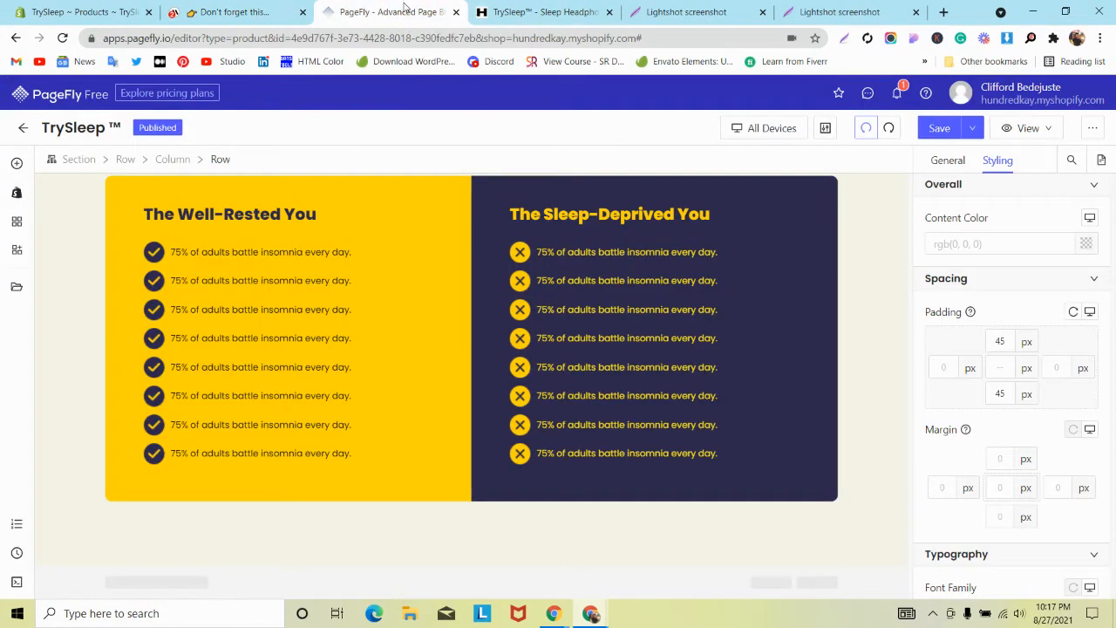
{"action": "left_click", "coordinate": [17, 164]}
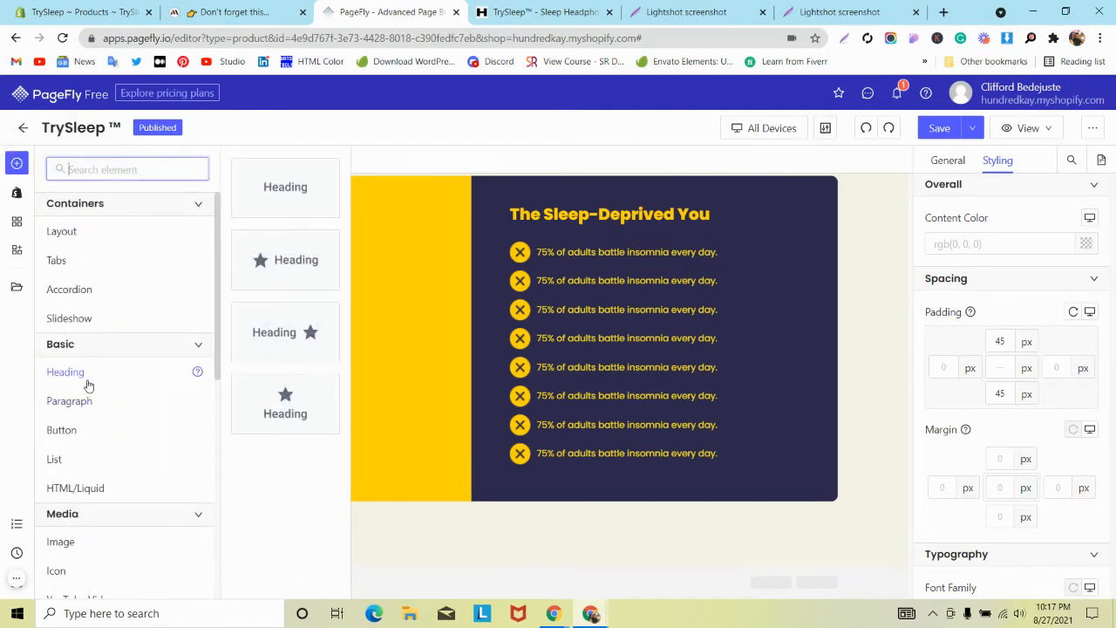
{"action": "left_click_drag", "start_coordinate": [285, 186], "coordinate": [466, 504]}
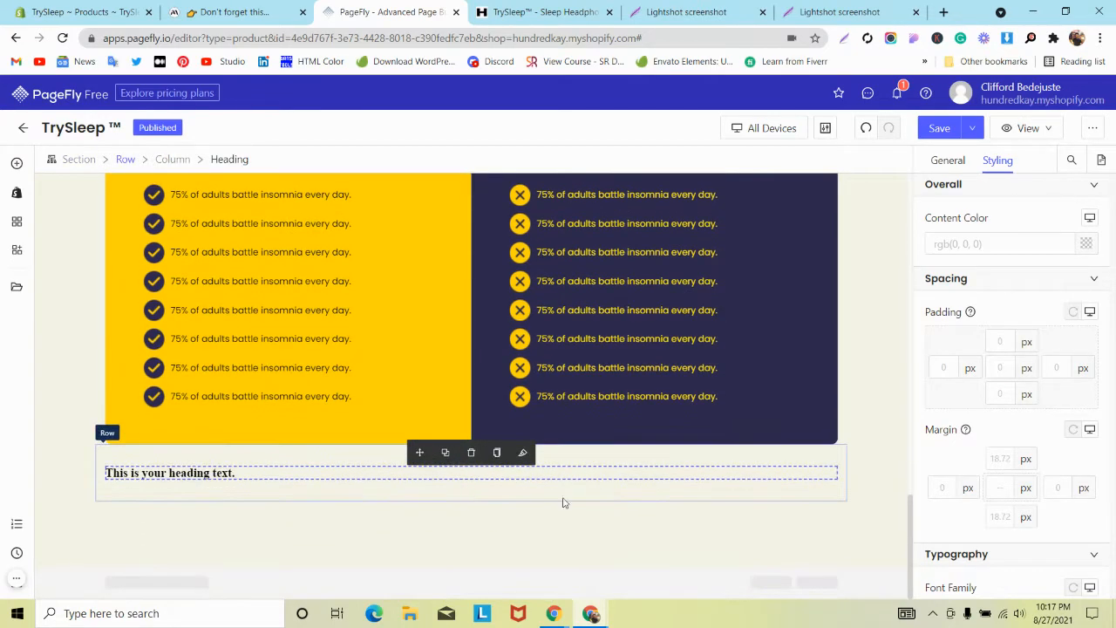
Step: Center the new heading and replace its CSS code with the copied declarations, including 20px Poppins, weight 300 and max-width 825px
{"action": "scroll", "coordinate": [1003, 349], "scroll_direction": "down", "scroll_amount": 4}
{"action": "left_click", "coordinate": [990, 367]}
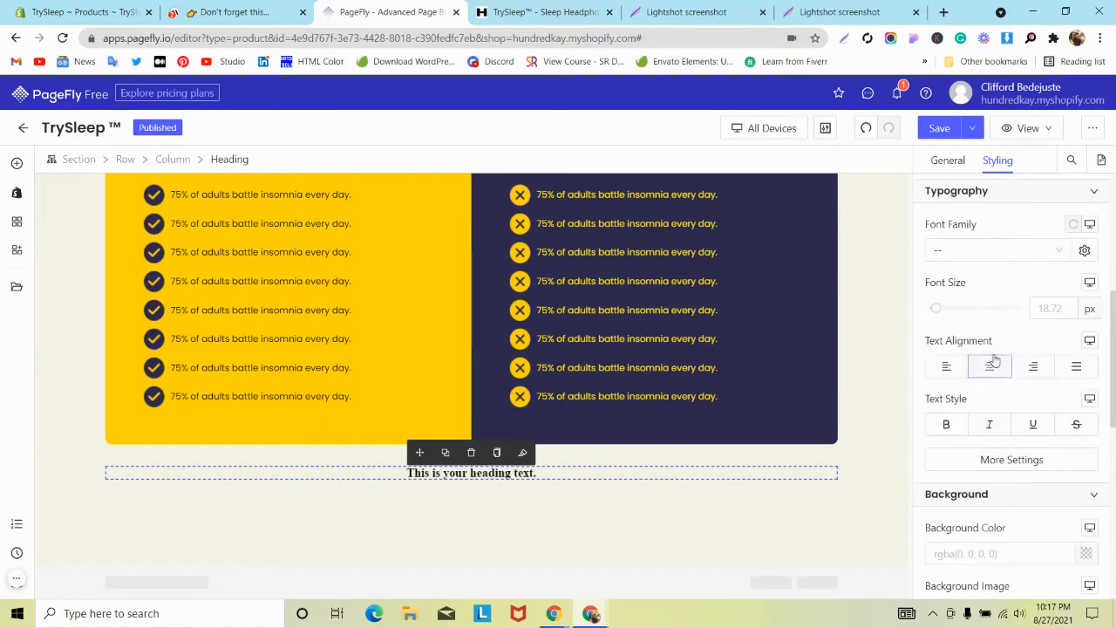
{"action": "scroll", "coordinate": [991, 398], "scroll_direction": "down", "scroll_amount": 5}
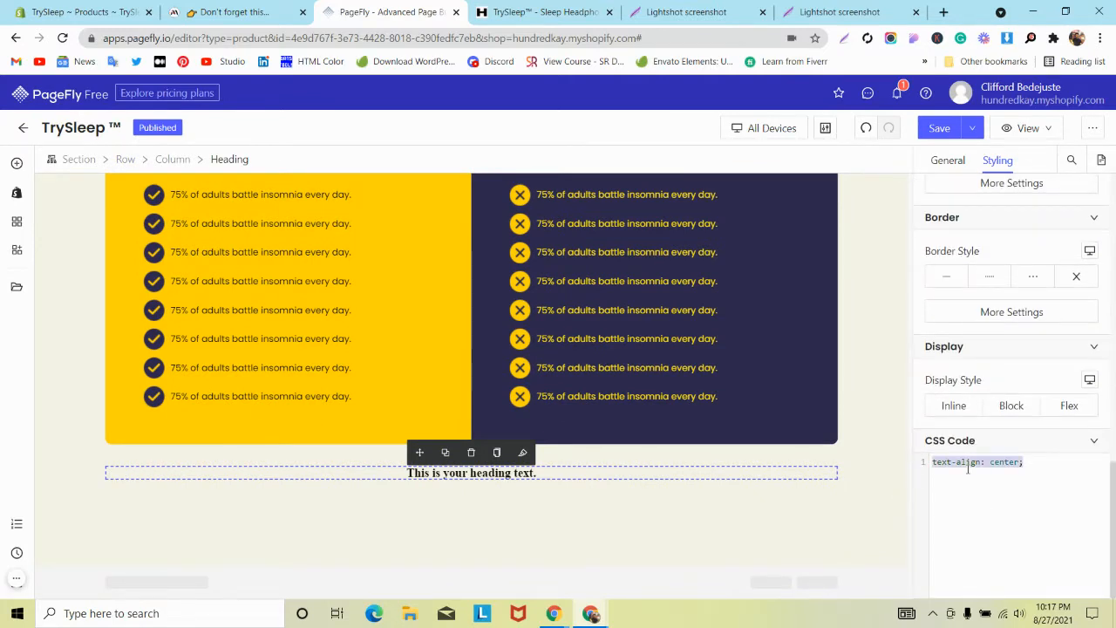
{"action": "key", "text": "super+v"}
{"action": "left_click", "coordinate": [994, 223]}
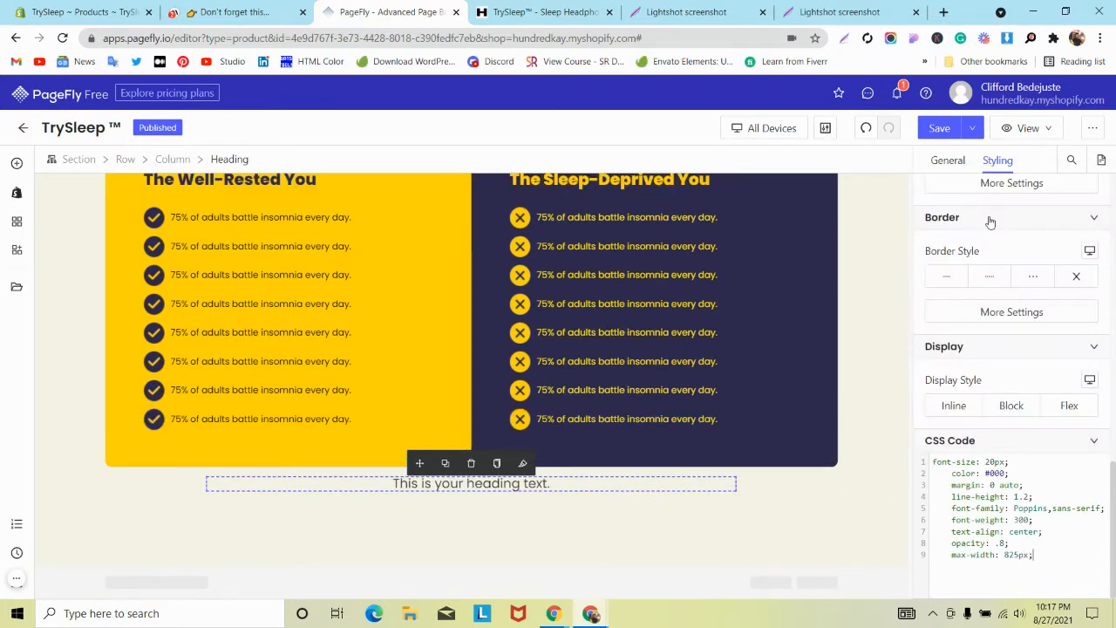
Step: Replace the heading's placeholder text with the sentence copied from below the reference page's comparison cards
{"action": "left_click", "coordinate": [249, 12]}
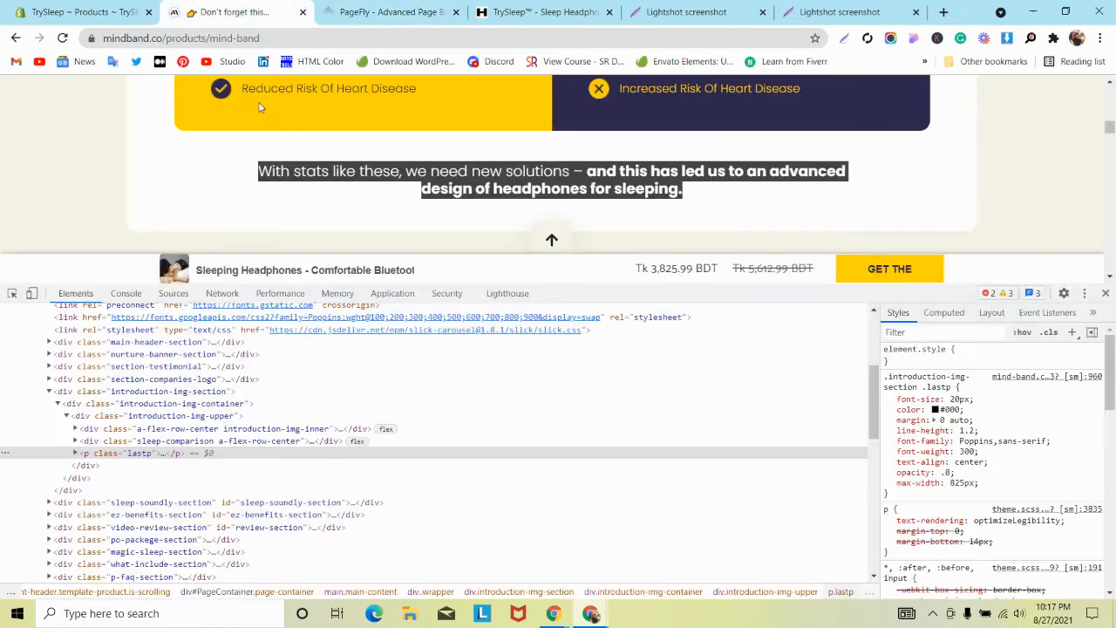
{"action": "triple_click", "coordinate": [401, 175]}
{"action": "key", "text": "ctrl+c"}
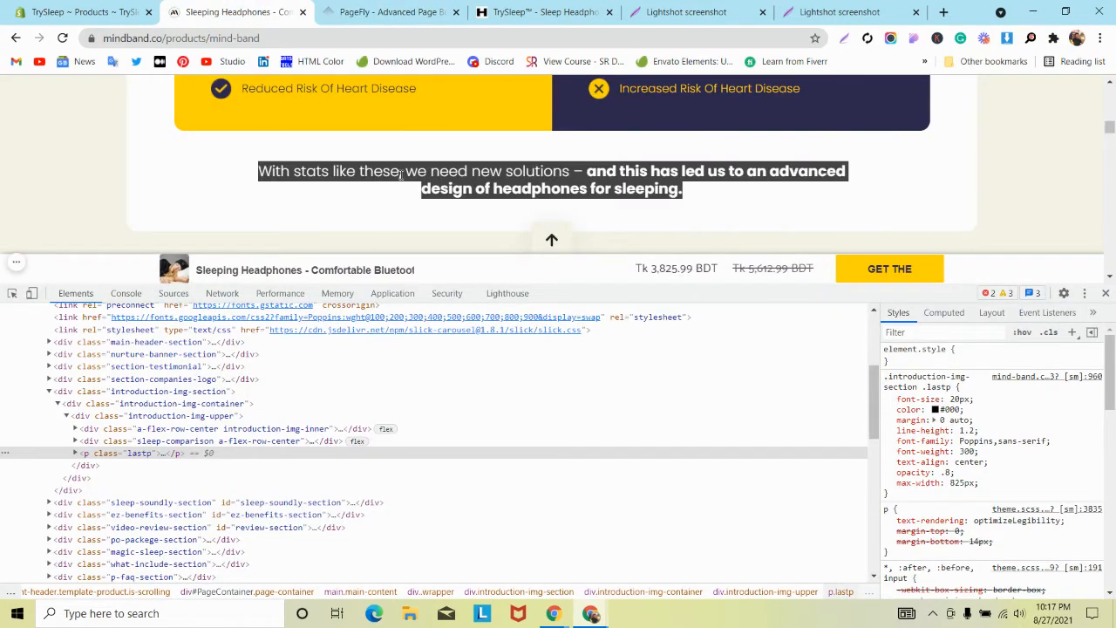
{"action": "key", "text": "ctrl+Tab"}
{"action": "key", "text": "ctrl+a"}
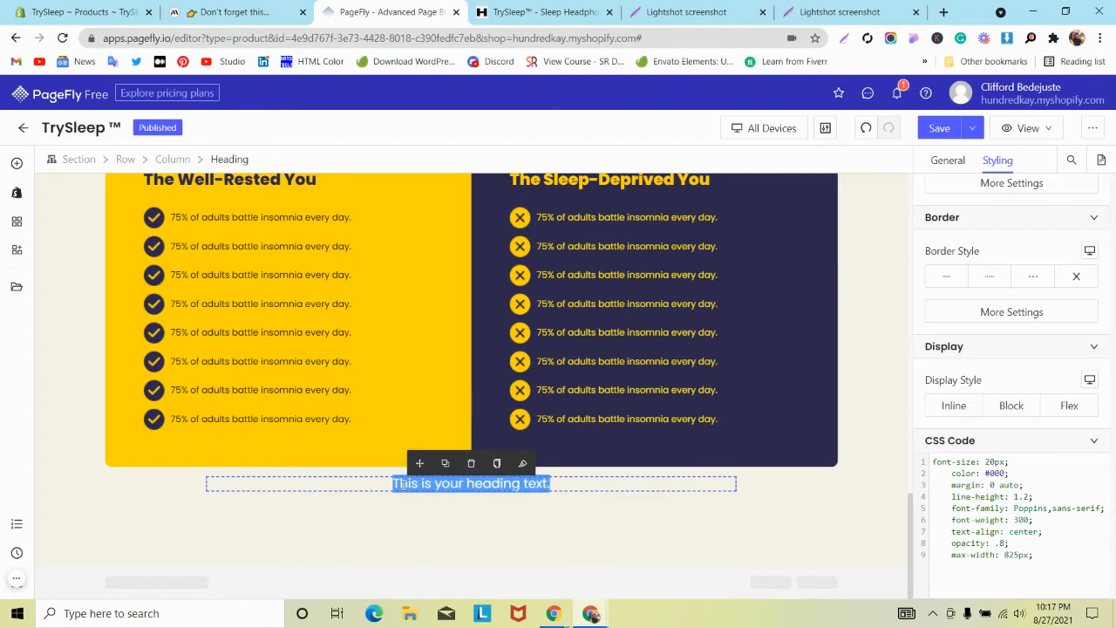
{"action": "key", "text": "ctrl+v"}
Step: Check the bold part of the reference sentence and find the same words in the heading's text content
{"action": "left_click", "coordinate": [242, 8]}
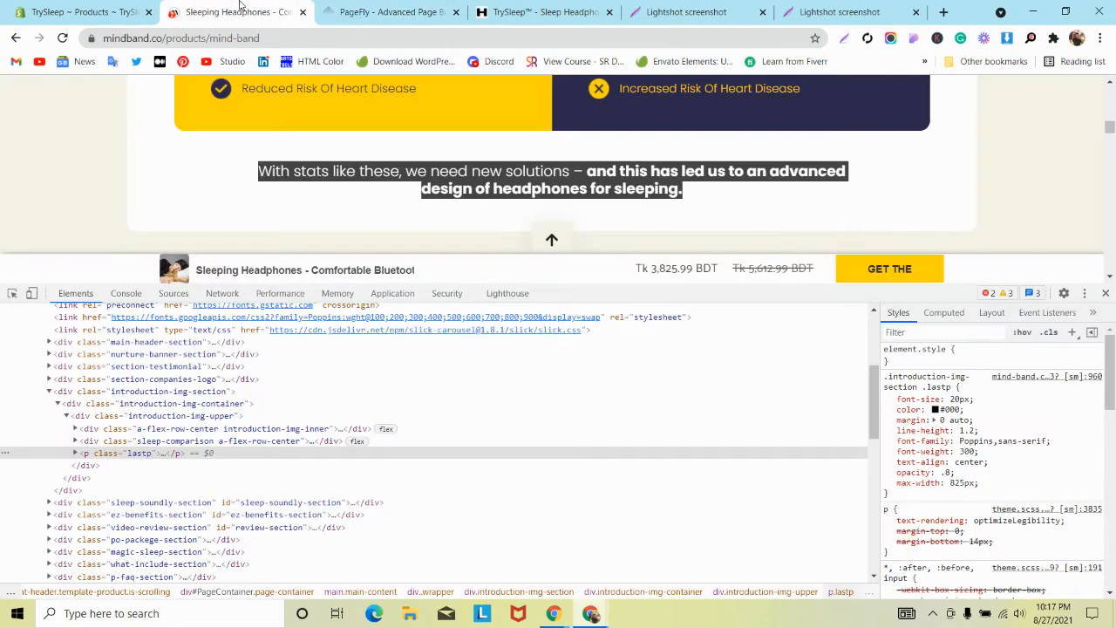
{"action": "left_click", "coordinate": [351, 9]}
{"action": "left_click", "coordinate": [948, 160]}
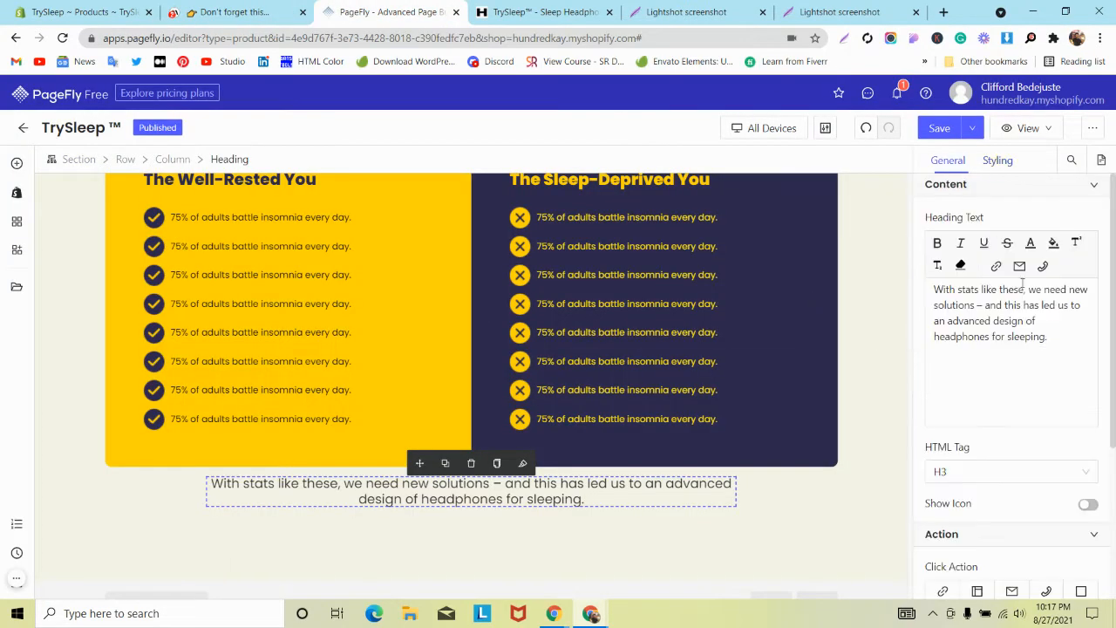
{"action": "left_click_drag", "start_coordinate": [978, 304], "coordinate": [1052, 332]}
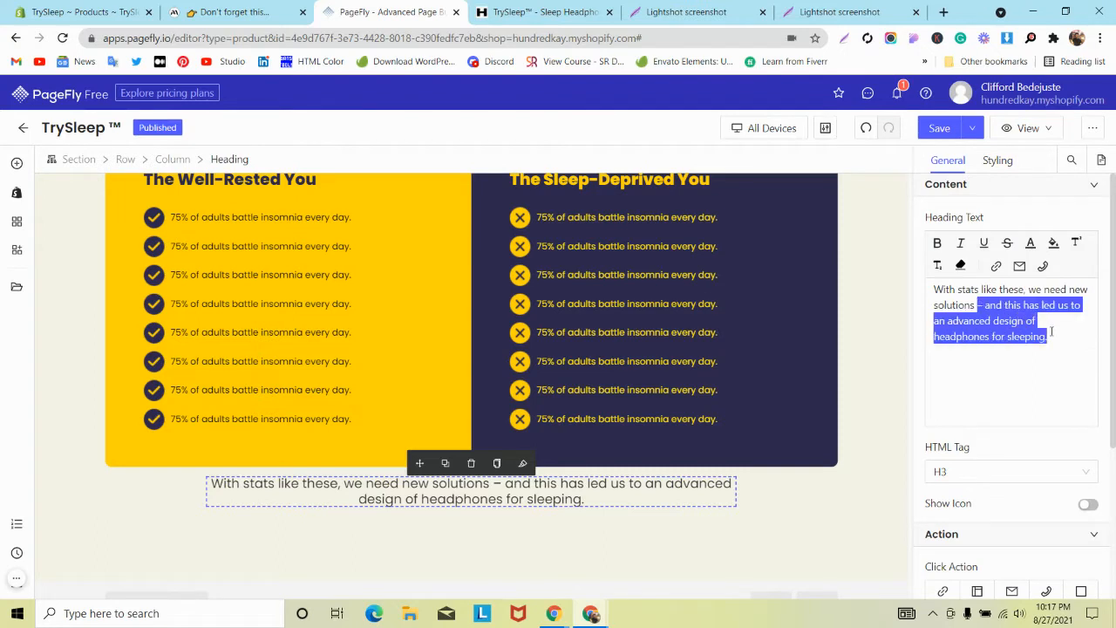
{"action": "left_click", "coordinate": [981, 307]}
{"action": "left_click_drag", "start_coordinate": [1016, 322], "coordinate": [1028, 319]}
Step: Delete the font-weight: 300 line from the closing sentence heading's CSS code
{"action": "left_click", "coordinate": [998, 159]}
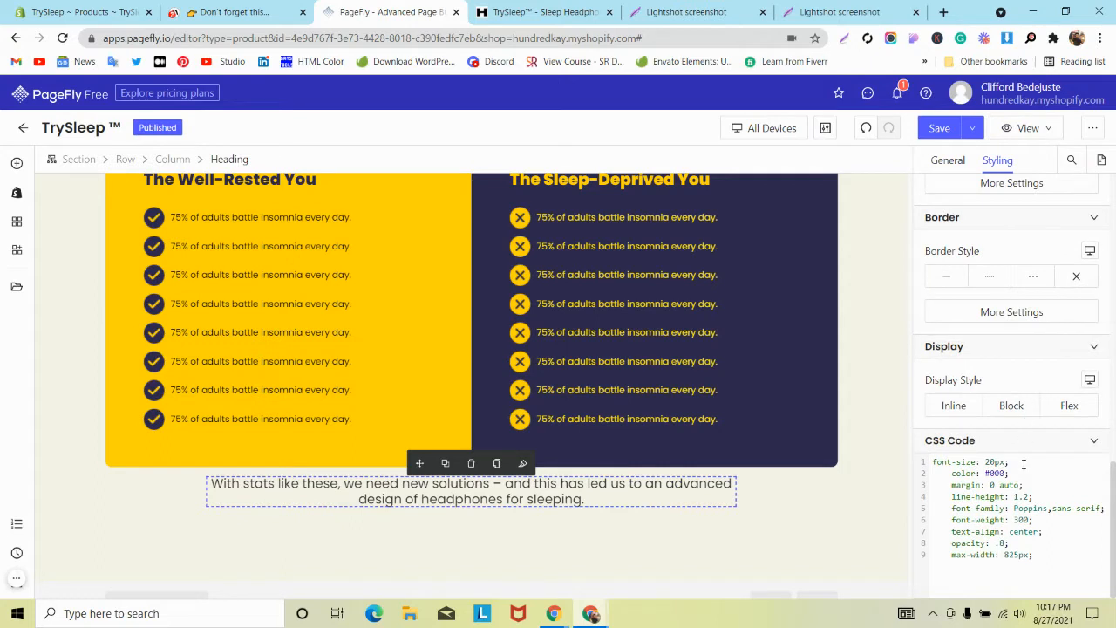
{"action": "triple_click", "coordinate": [1008, 520]}
{"action": "key", "text": "BackSpace"}
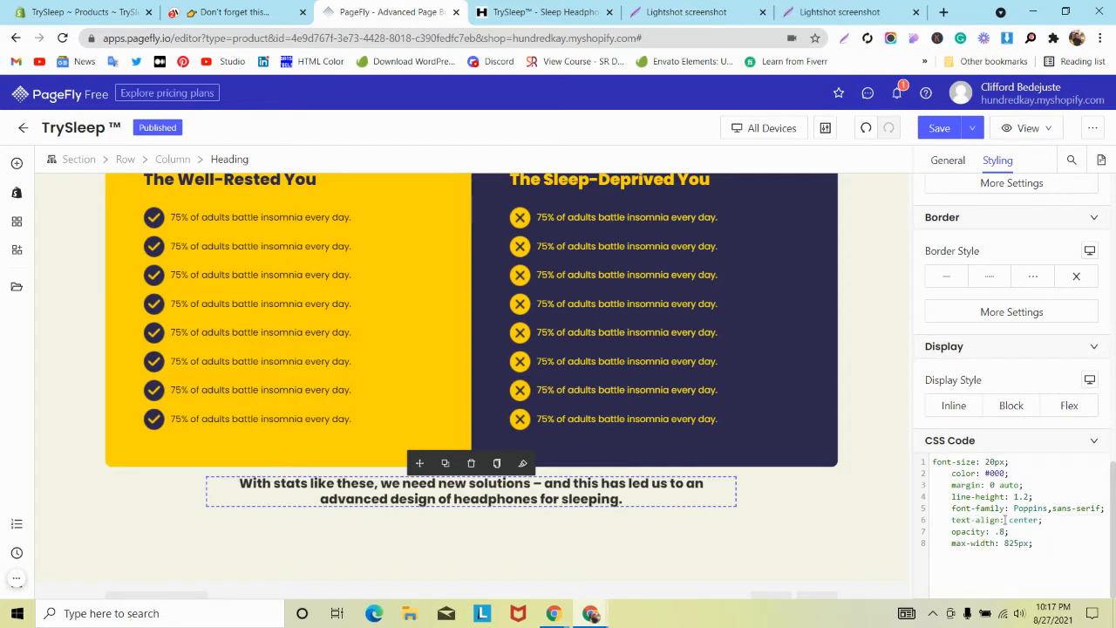
Step: Make the whole closing sentence bold in the heading's text content
{"action": "left_click", "coordinate": [948, 160]}
{"action": "scroll", "coordinate": [990, 336], "scroll_direction": "up", "scroll_amount": 3}
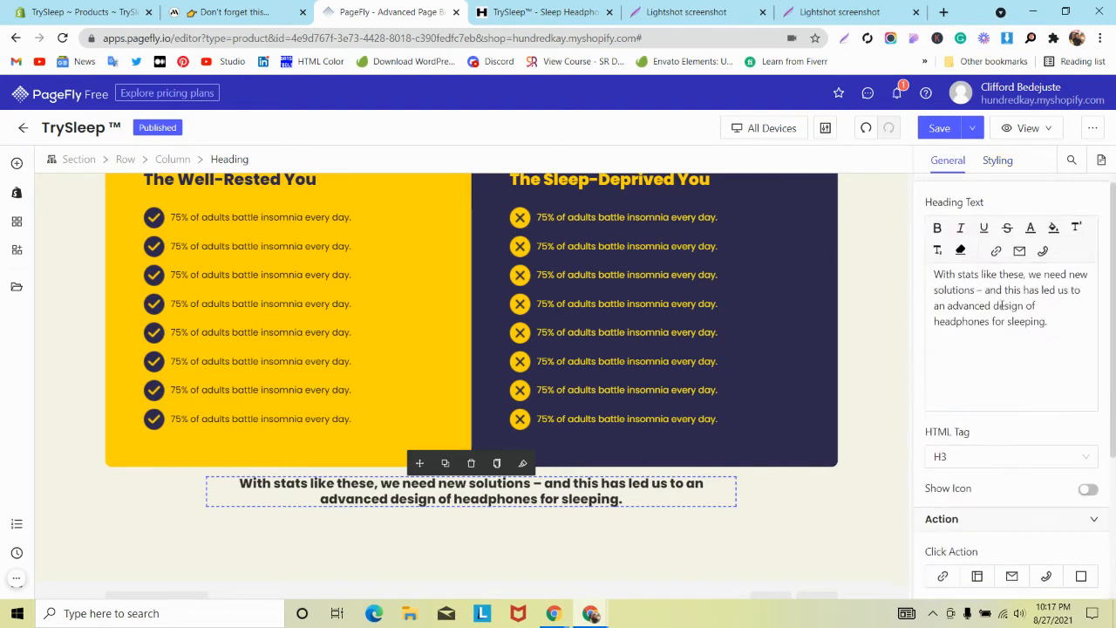
{"action": "triple_click", "coordinate": [990, 335]}
{"action": "left_click", "coordinate": [940, 243]}
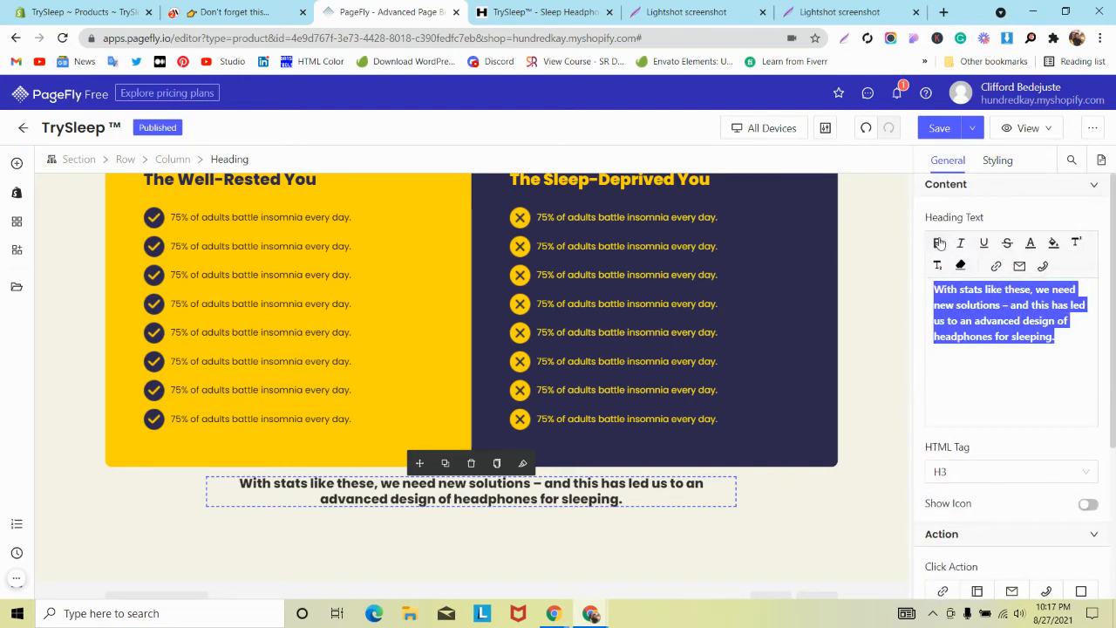
{"action": "left_click", "coordinate": [987, 356]}
Step: Delete the opacity: .8 line from the closing sentence heading's CSS code
{"action": "scroll", "coordinate": [987, 357], "scroll_direction": "down", "scroll_amount": 3}
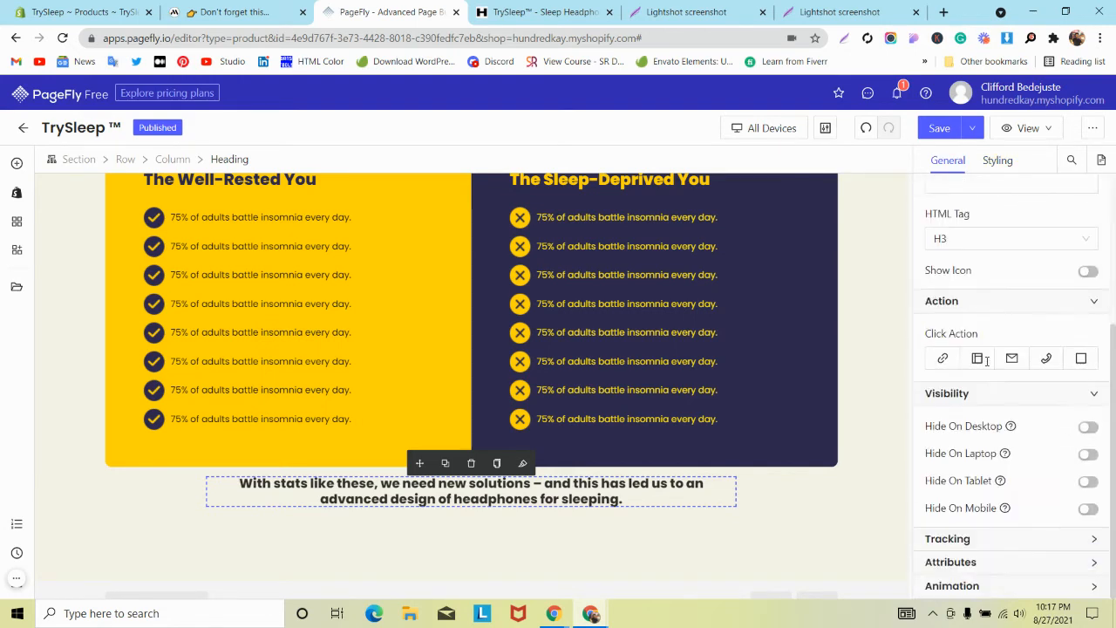
{"action": "scroll", "coordinate": [988, 360], "scroll_direction": "up", "scroll_amount": 3}
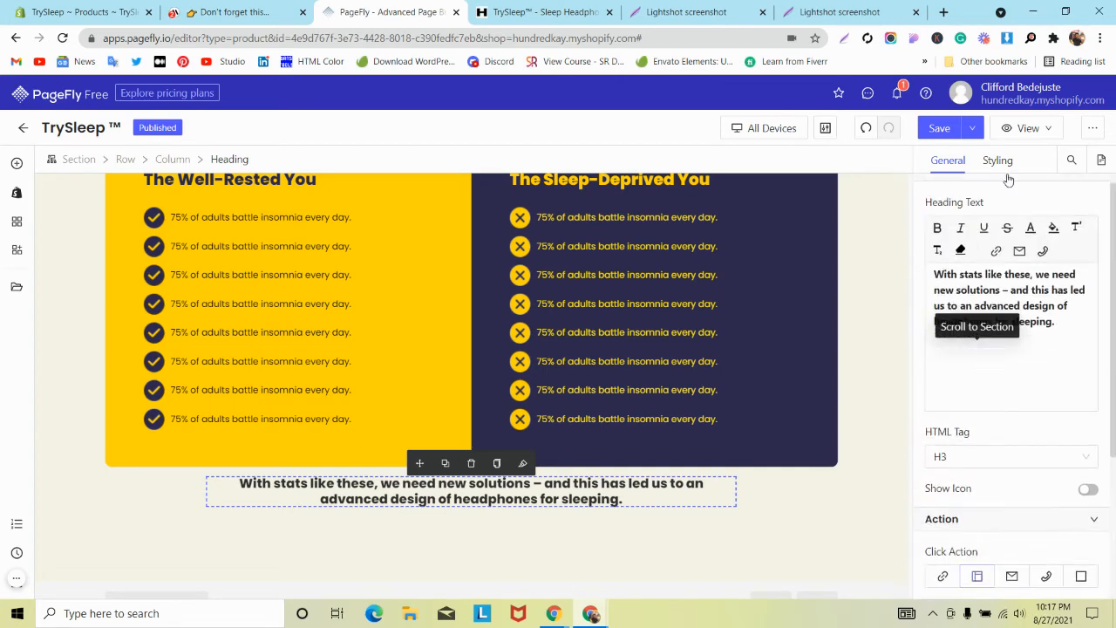
{"action": "left_click", "coordinate": [998, 160]}
{"action": "scroll", "coordinate": [1008, 375], "scroll_direction": "down", "scroll_amount": 8}
{"action": "scroll", "coordinate": [1008, 375], "scroll_direction": "down", "scroll_amount": 2}
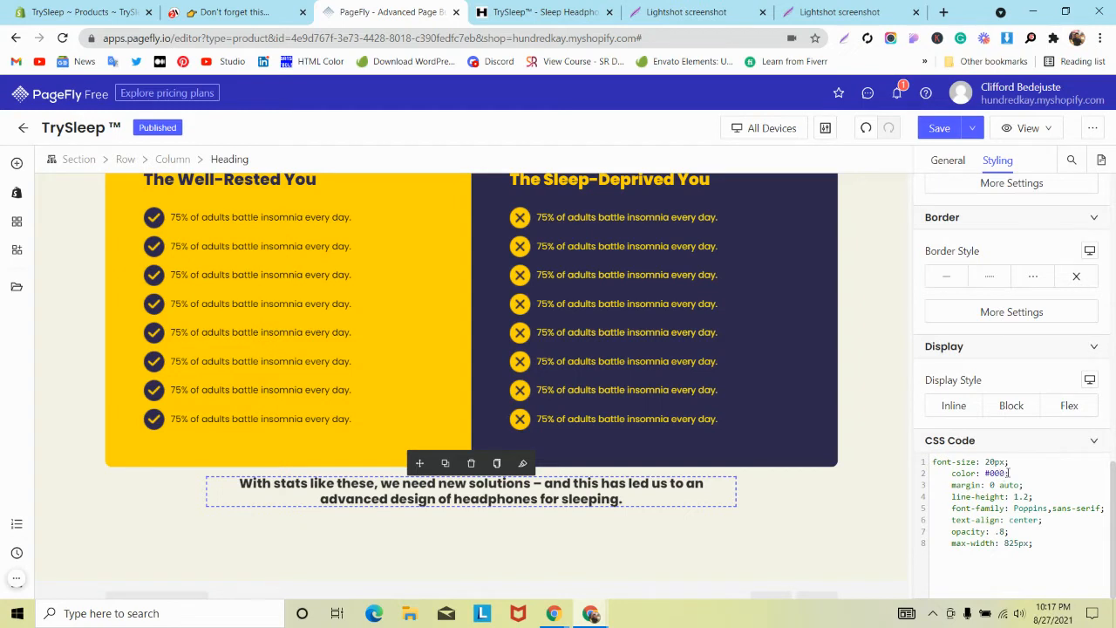
{"action": "left_click_drag", "start_coordinate": [1012, 531], "coordinate": [942, 525]}
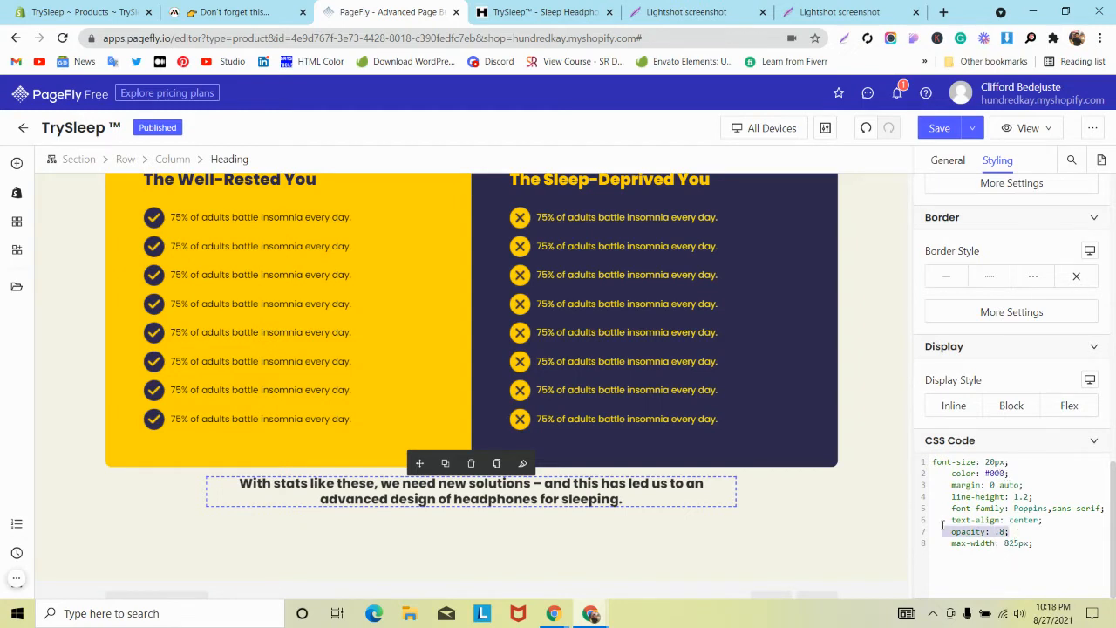
{"action": "key", "text": "BackSpace"}
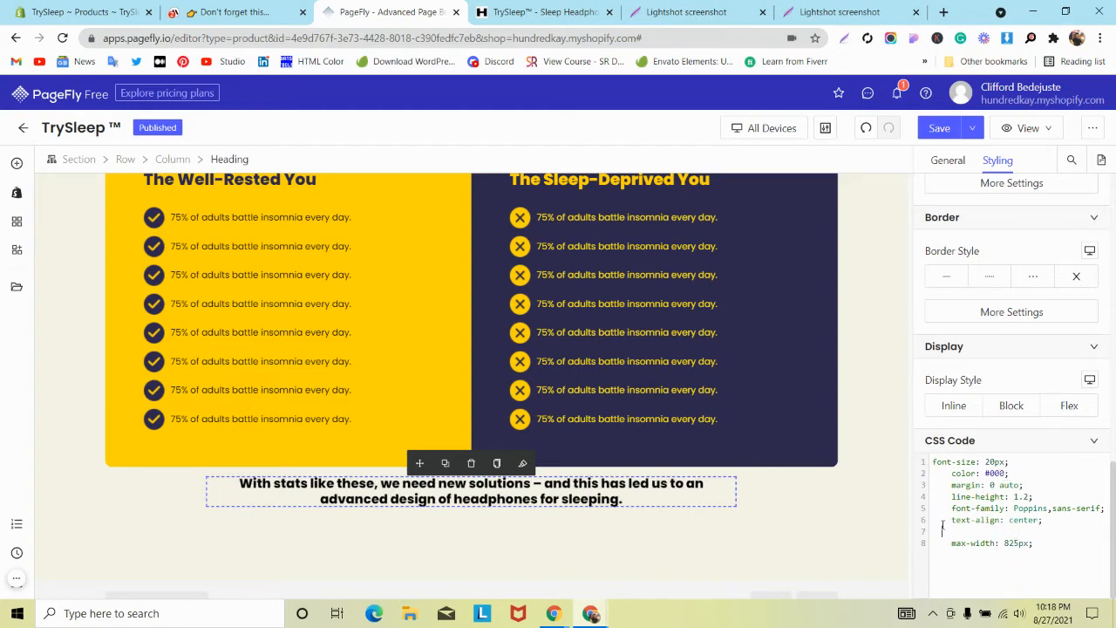
{"action": "key", "text": "BackSpace"}
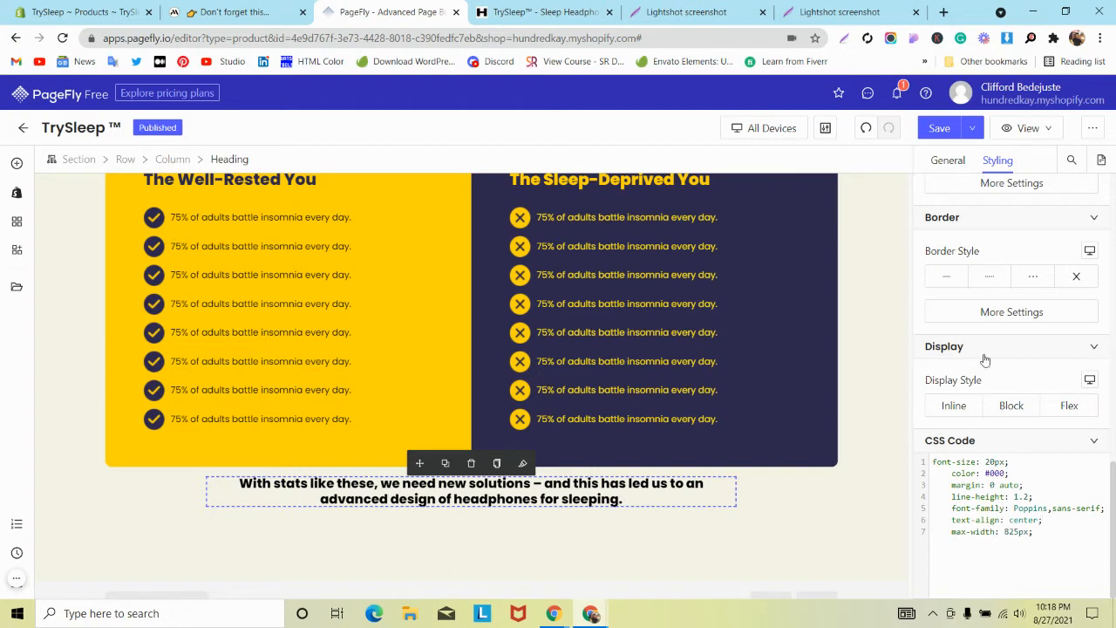
Step: Turn off the bold text style in the heading's typography so that its CSS uses font-weight 300
{"action": "scroll", "coordinate": [985, 359], "scroll_direction": "up", "scroll_amount": 5}
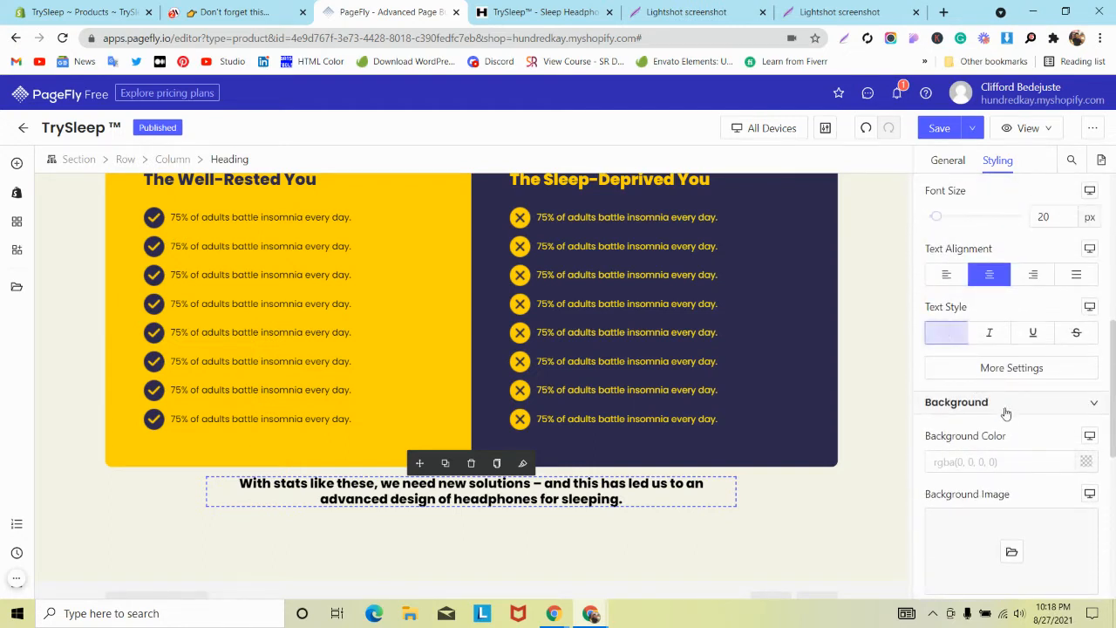
{"action": "scroll", "coordinate": [1007, 412], "scroll_direction": "down", "scroll_amount": 5}
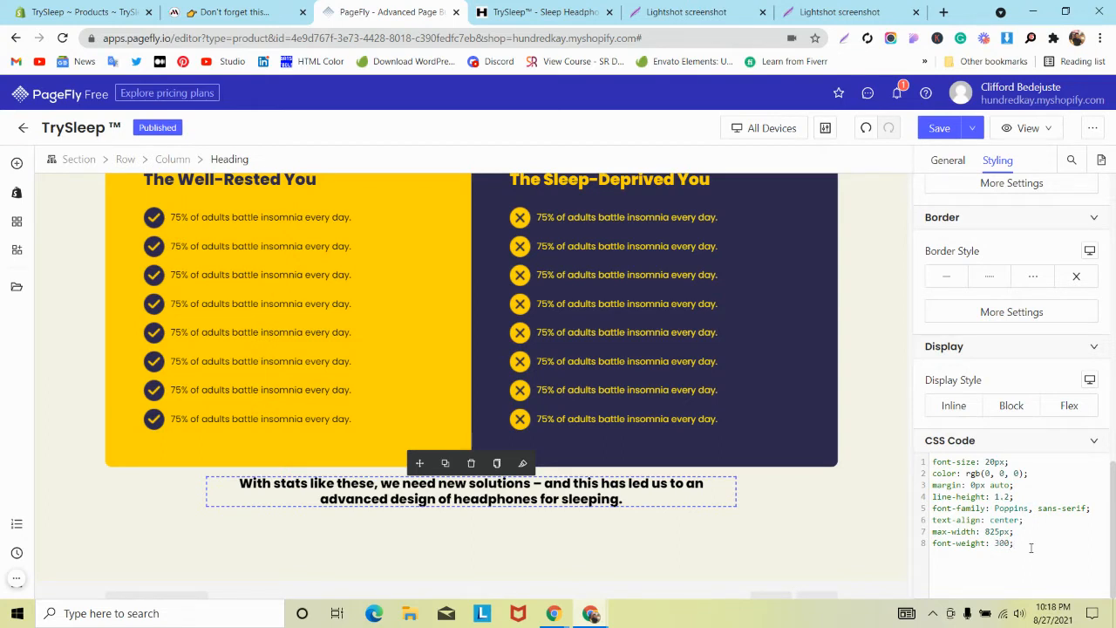
{"action": "left_click", "coordinate": [1031, 548]}
Step: Remove bold from the whole sentence and apply it only to "– and this has led us to an advanced design of headphones for sleeping."
{"action": "left_click", "coordinate": [948, 160]}
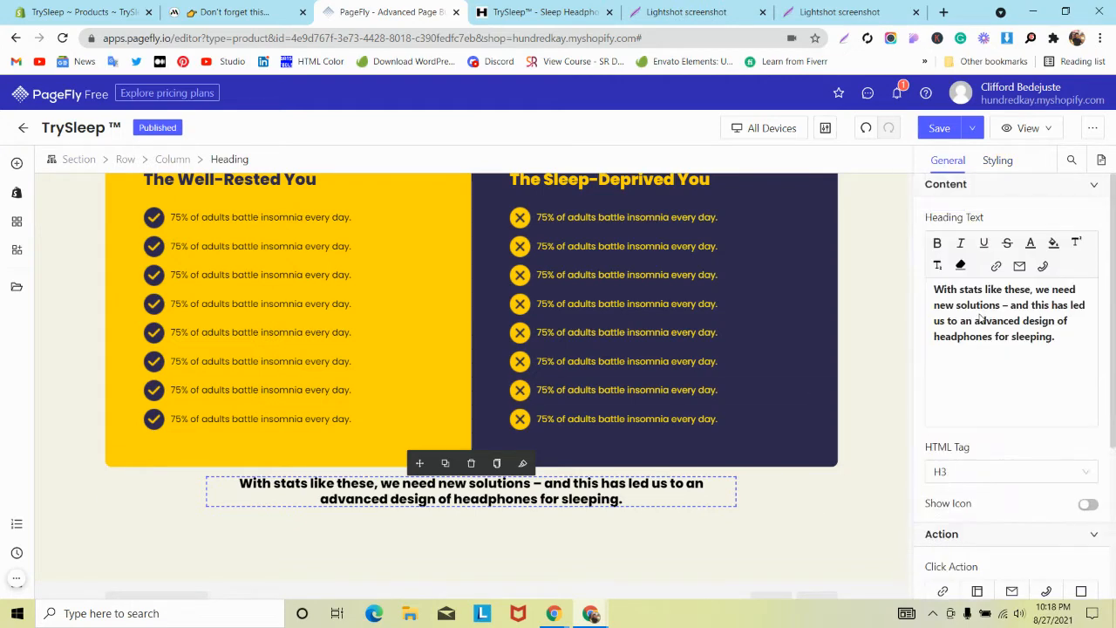
{"action": "triple_click", "coordinate": [964, 336]}
{"action": "left_click", "coordinate": [939, 246]}
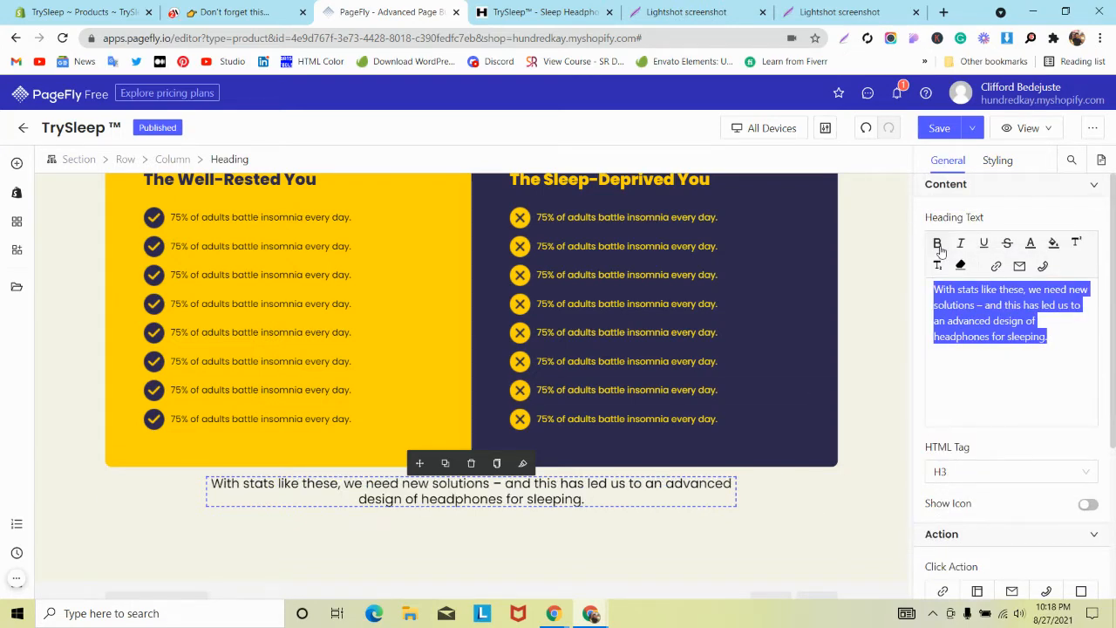
{"action": "left_click", "coordinate": [1003, 338]}
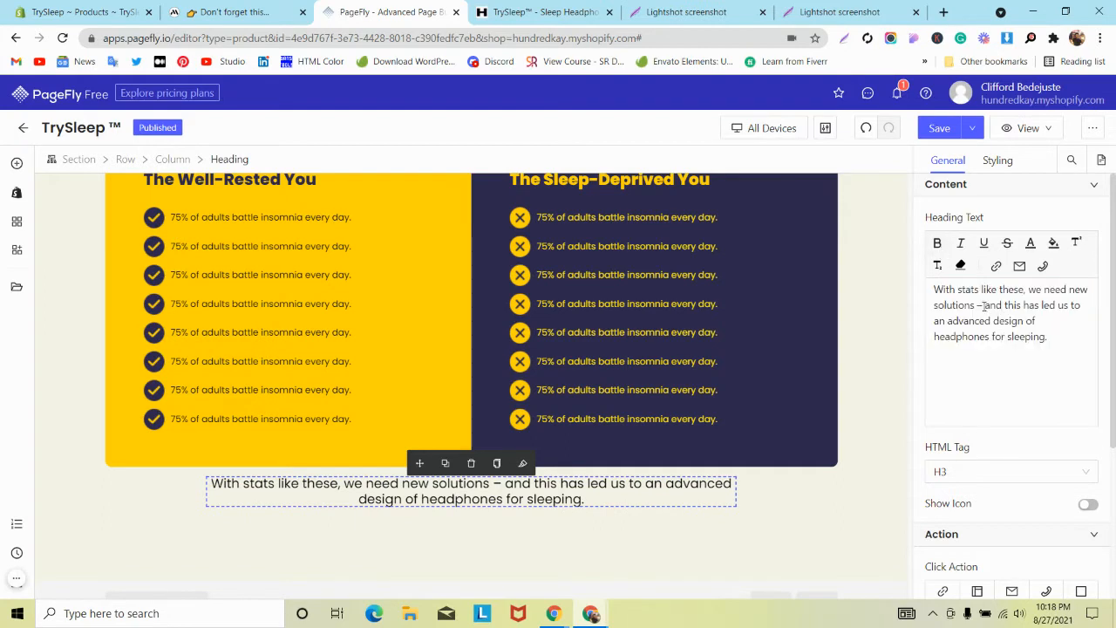
{"action": "left_click_drag", "start_coordinate": [997, 306], "coordinate": [1051, 336]}
{"action": "left_click", "coordinate": [940, 243]}
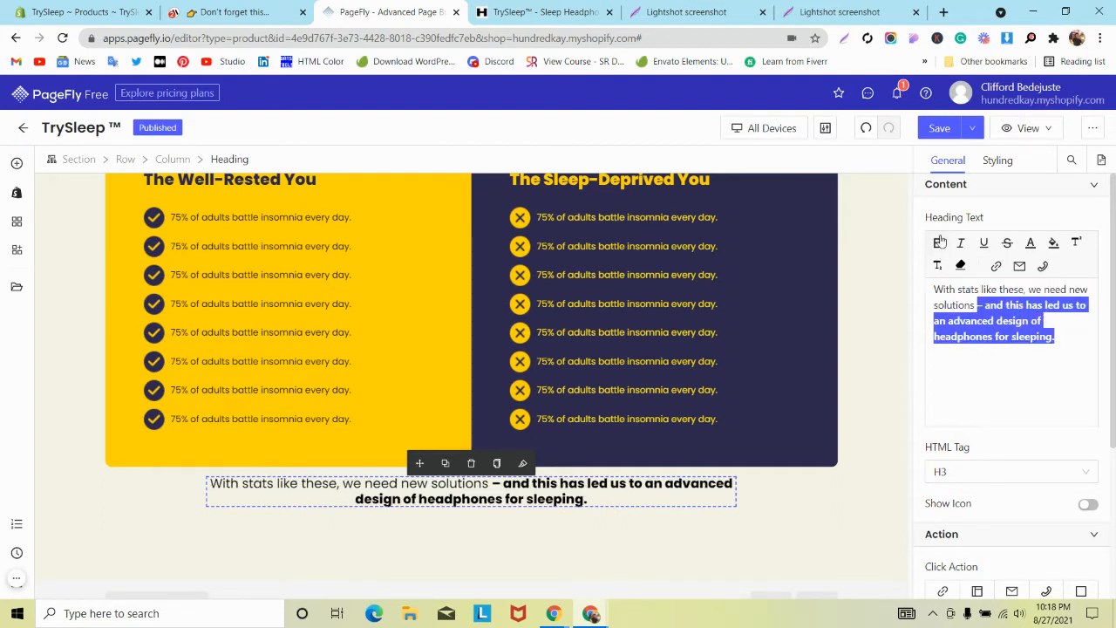
Step: On the reference page, capture a screenshot of the gap between the comparison cards and the closing sentence, then return to the editor
{"action": "left_click", "coordinate": [75, 476]}
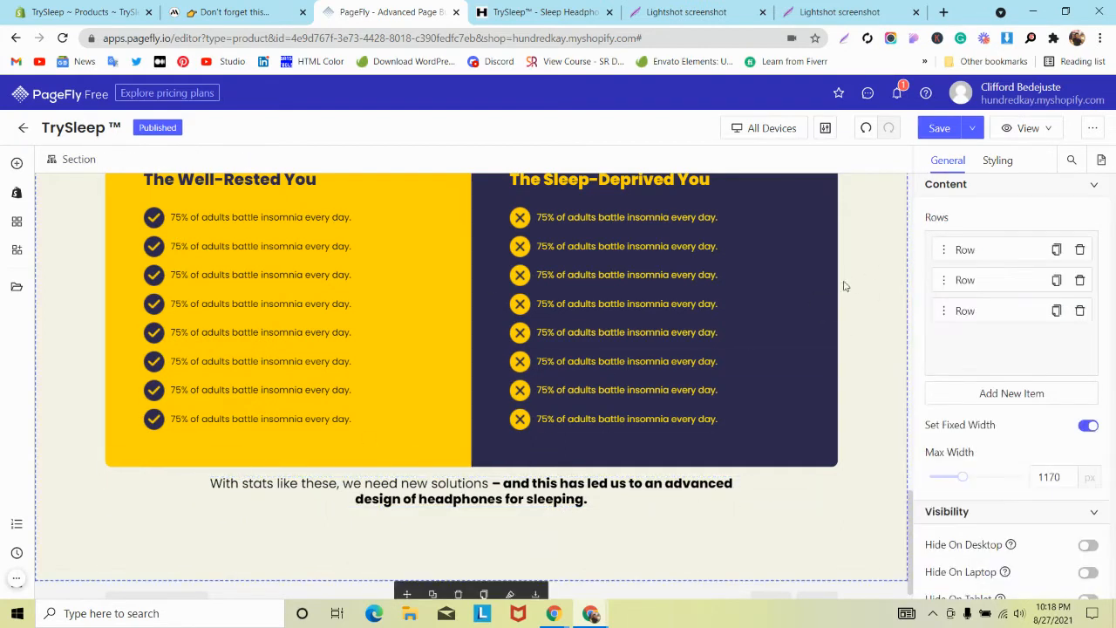
{"action": "left_click", "coordinate": [212, 12]}
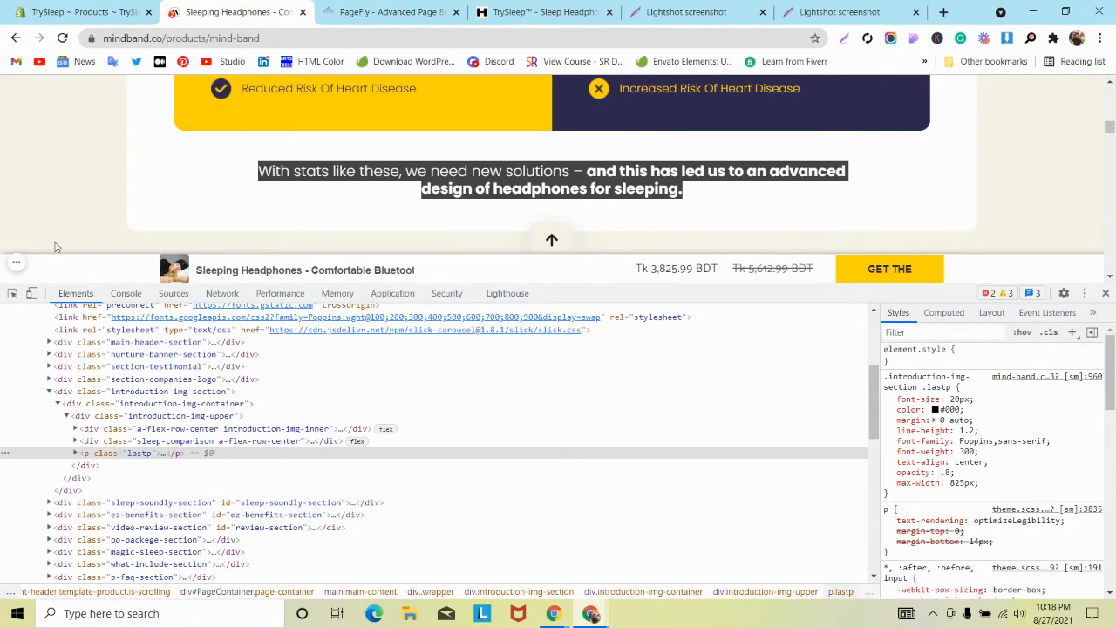
{"action": "scroll", "coordinate": [372, 180], "scroll_direction": "up", "scroll_amount": 1}
{"action": "scroll", "coordinate": [373, 180], "scroll_direction": "down", "scroll_amount": 1}
{"action": "left_click", "coordinate": [790, 114]}
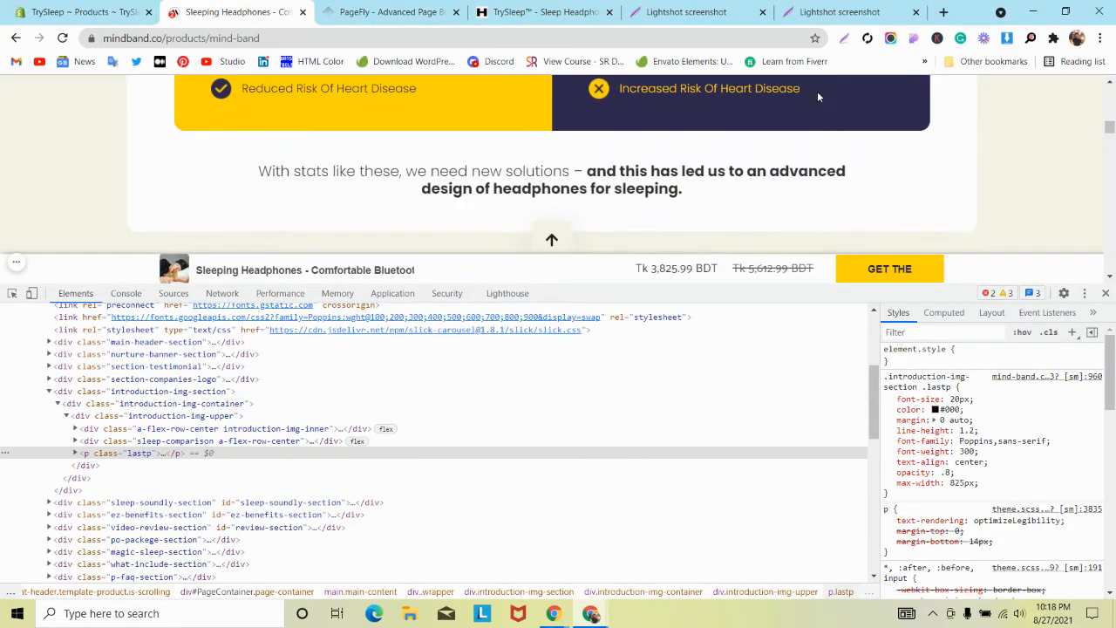
{"action": "left_click", "coordinate": [844, 40]}
{"action": "left_click_drag", "start_coordinate": [555, 131], "coordinate": [673, 164]}
{"action": "left_click", "coordinate": [336, 11]}
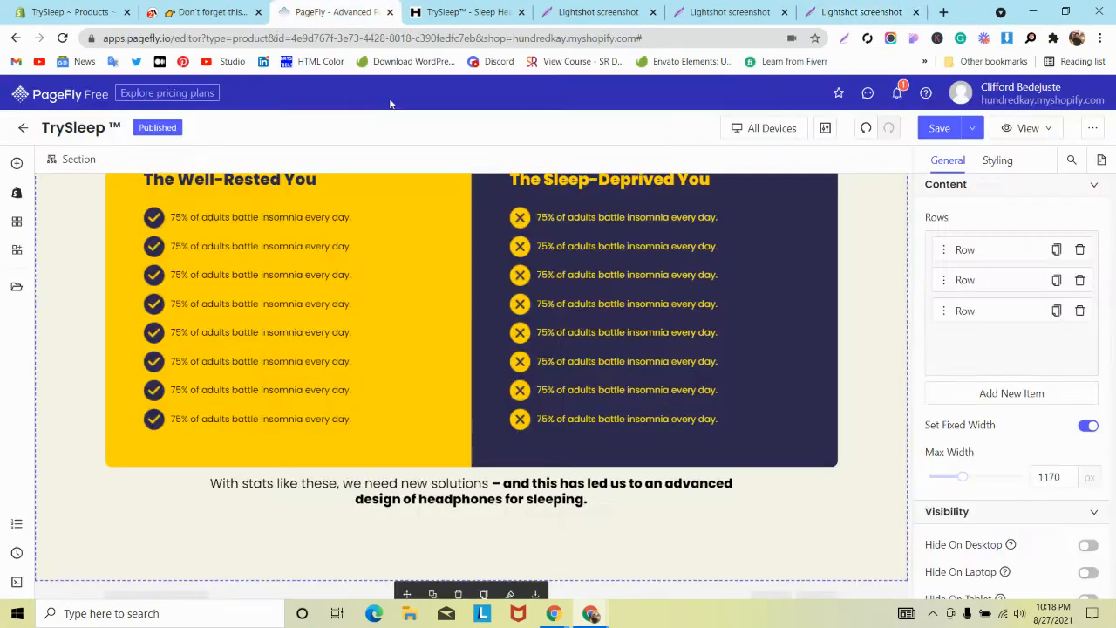
Step: Set the closing sentence heading's top padding to 20 px
{"action": "left_click", "coordinate": [397, 482]}
{"action": "left_click", "coordinate": [997, 160]}
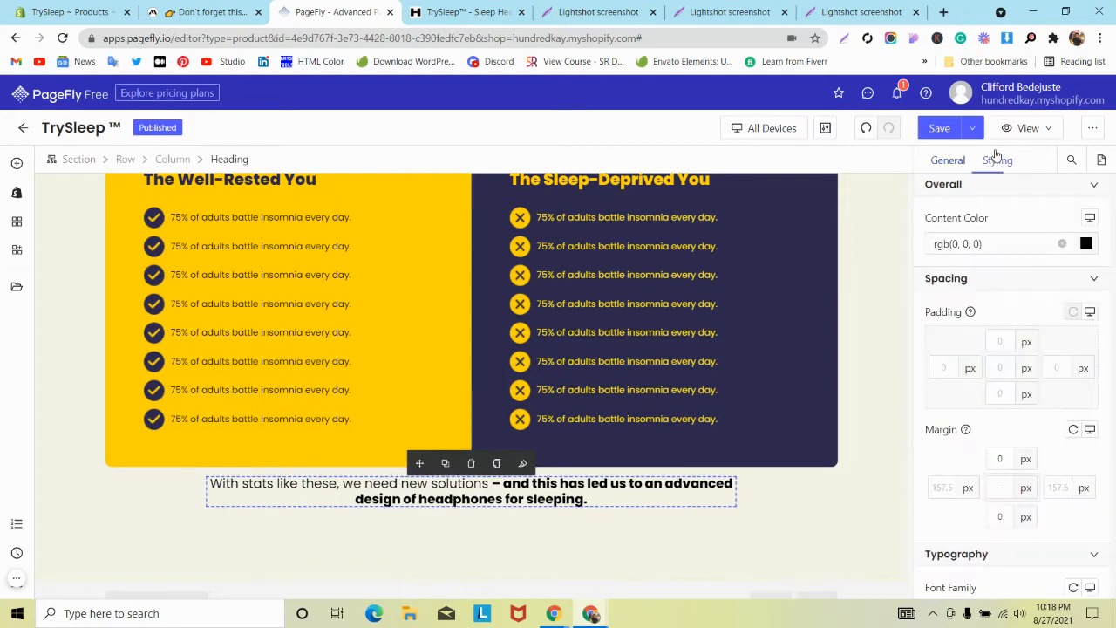
{"action": "scroll", "coordinate": [1037, 412], "scroll_direction": "down", "scroll_amount": 1}
{"action": "scroll", "coordinate": [1038, 411], "scroll_direction": "up", "scroll_amount": 1}
{"action": "left_click", "coordinate": [999, 344]}
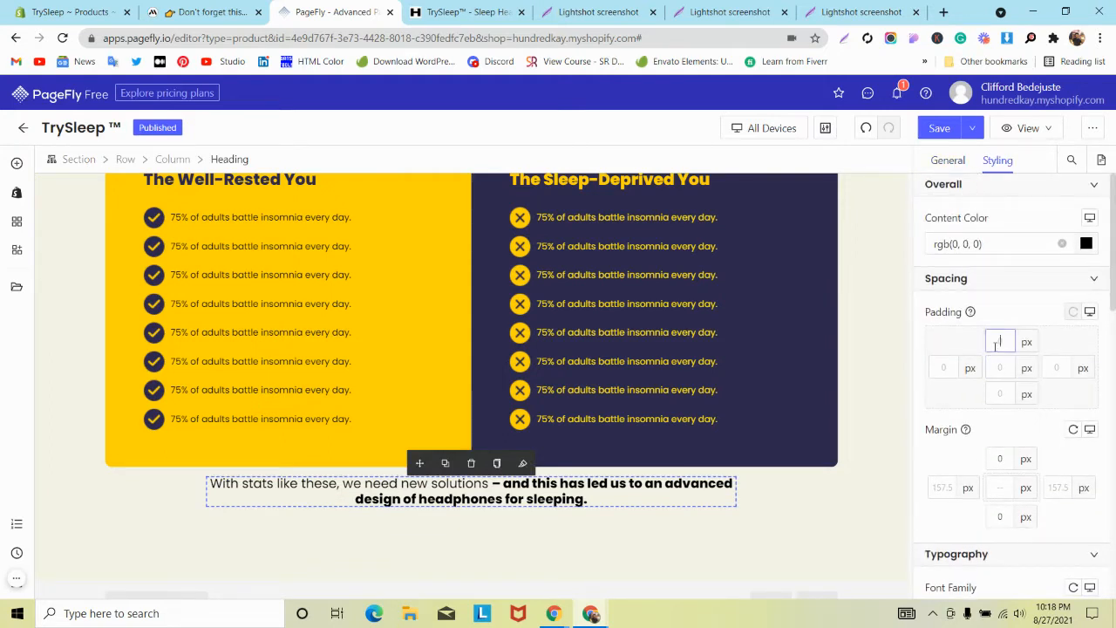
{"action": "type", "text": "50"}
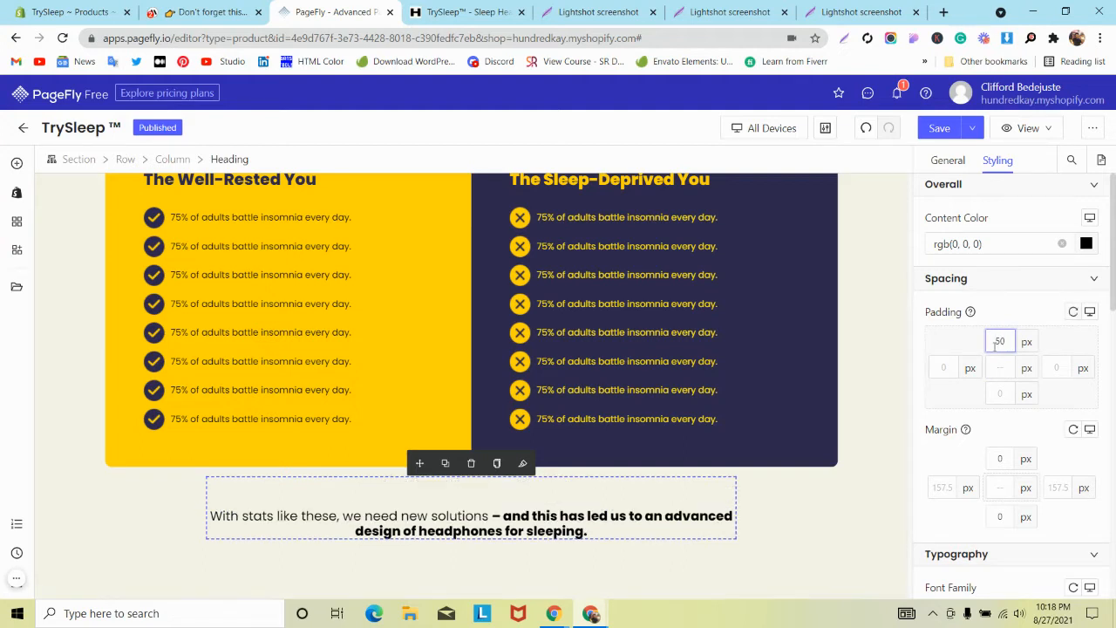
{"action": "key", "text": "BackSpace"}
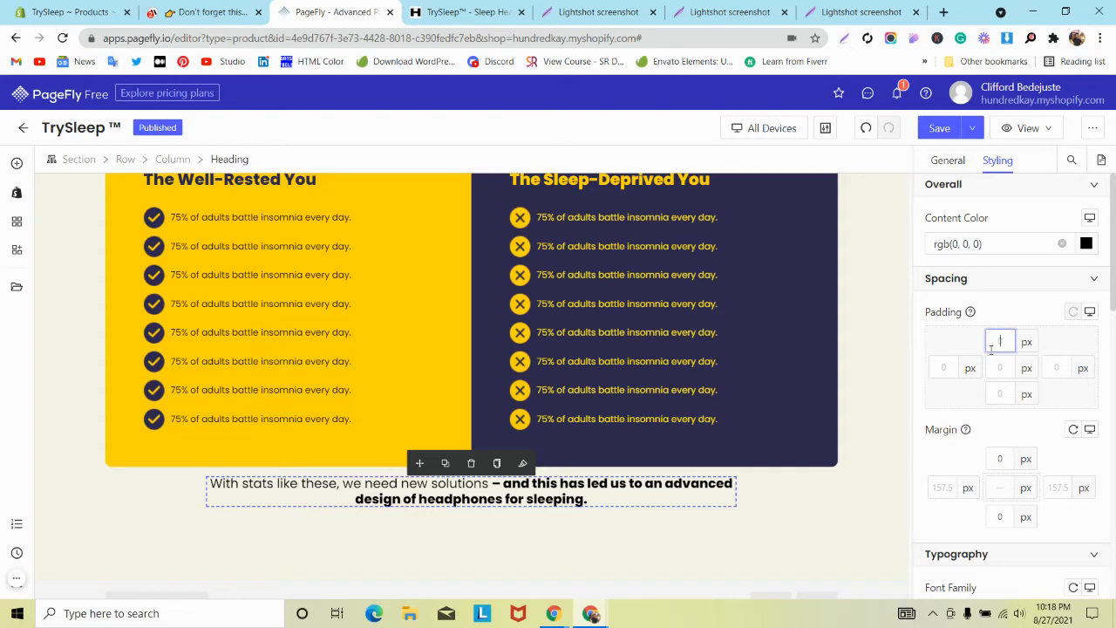
{"action": "type", "text": "20"}
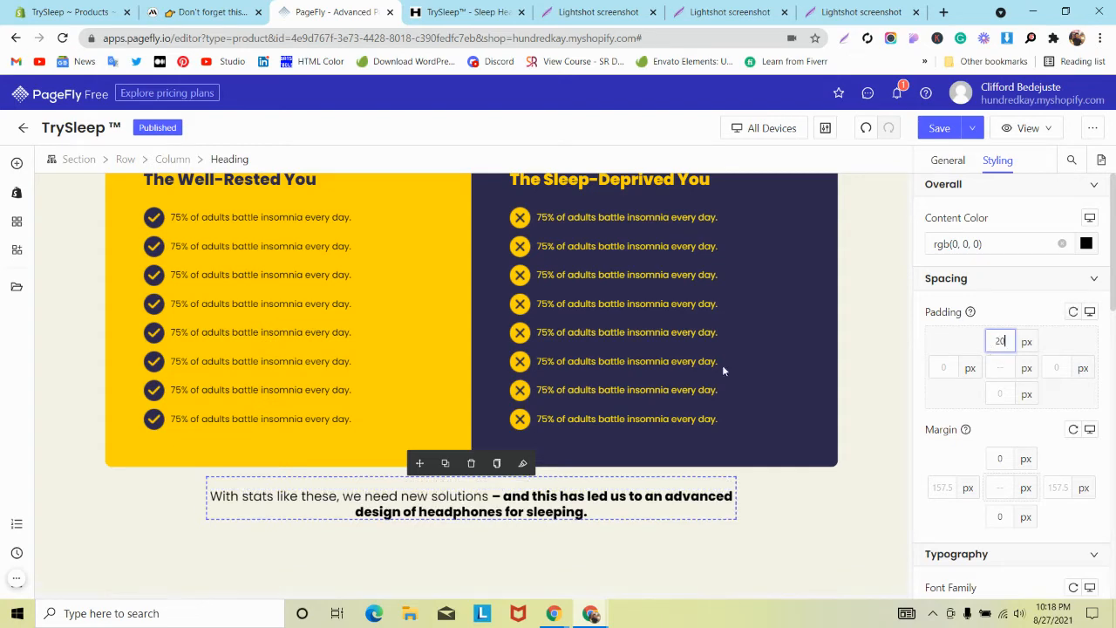
Step: Check the spacing below the reference page's closing sentence and set the comparison section's bottom padding to 50 px
{"action": "left_click", "coordinate": [67, 507]}
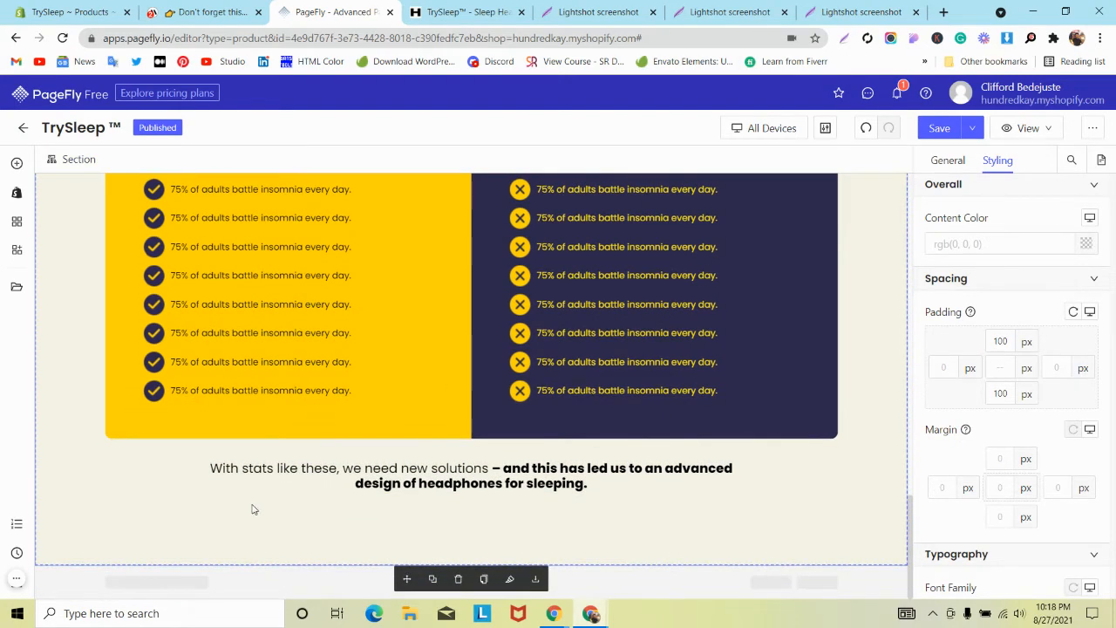
{"action": "left_click", "coordinate": [208, 11]}
{"action": "scroll", "coordinate": [276, 213], "scroll_direction": "down", "scroll_amount": 3}
{"action": "scroll", "coordinate": [277, 212], "scroll_direction": "up", "scroll_amount": 3}
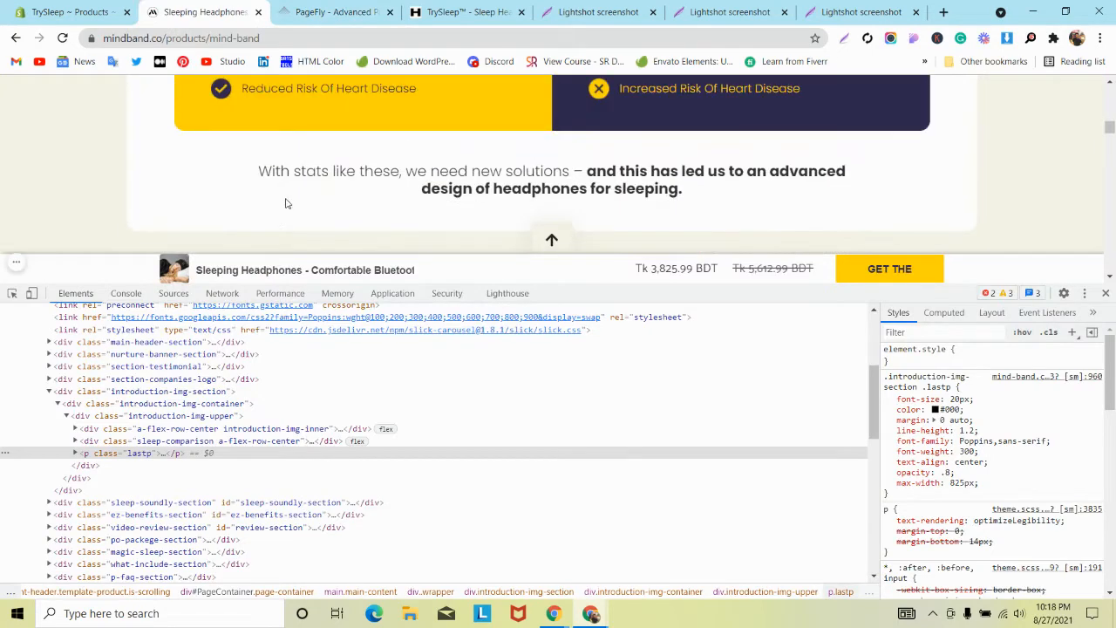
{"action": "scroll", "coordinate": [285, 203], "scroll_direction": "down", "scroll_amount": 3}
{"action": "left_click", "coordinate": [349, 12]}
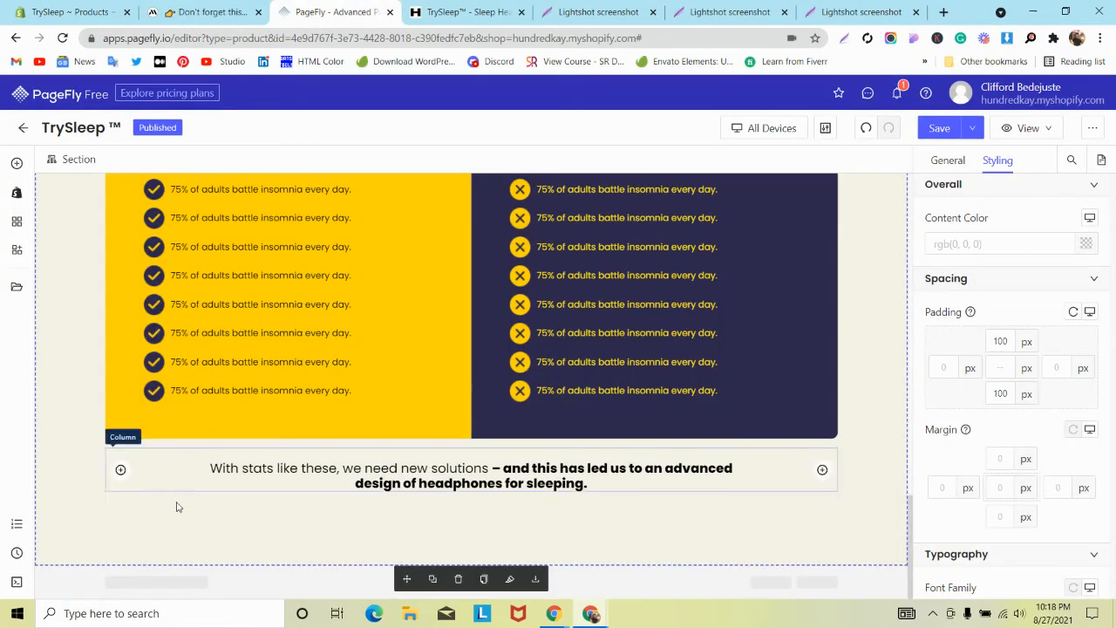
{"action": "left_click", "coordinate": [999, 395]}
{"action": "type", "text": "50"}
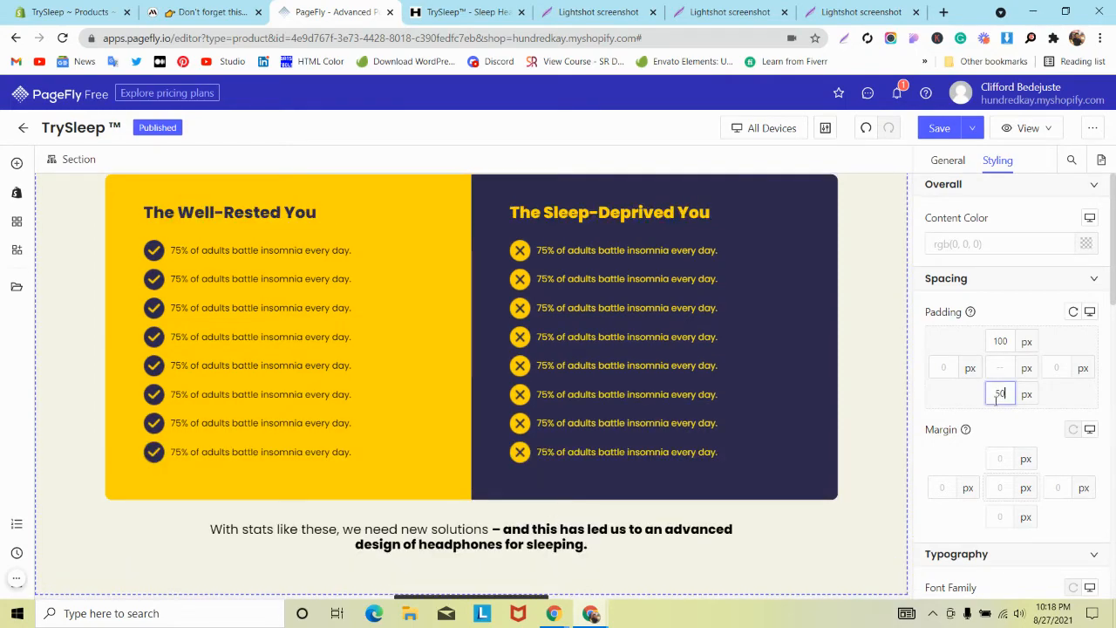
Step: Save and publish the page with the updated comparison section
{"action": "scroll", "coordinate": [478, 303], "scroll_direction": "up", "scroll_amount": 5}
{"action": "scroll", "coordinate": [478, 302], "scroll_direction": "up", "scroll_amount": 2}
{"action": "scroll", "coordinate": [478, 306], "scroll_direction": "down", "scroll_amount": 8}
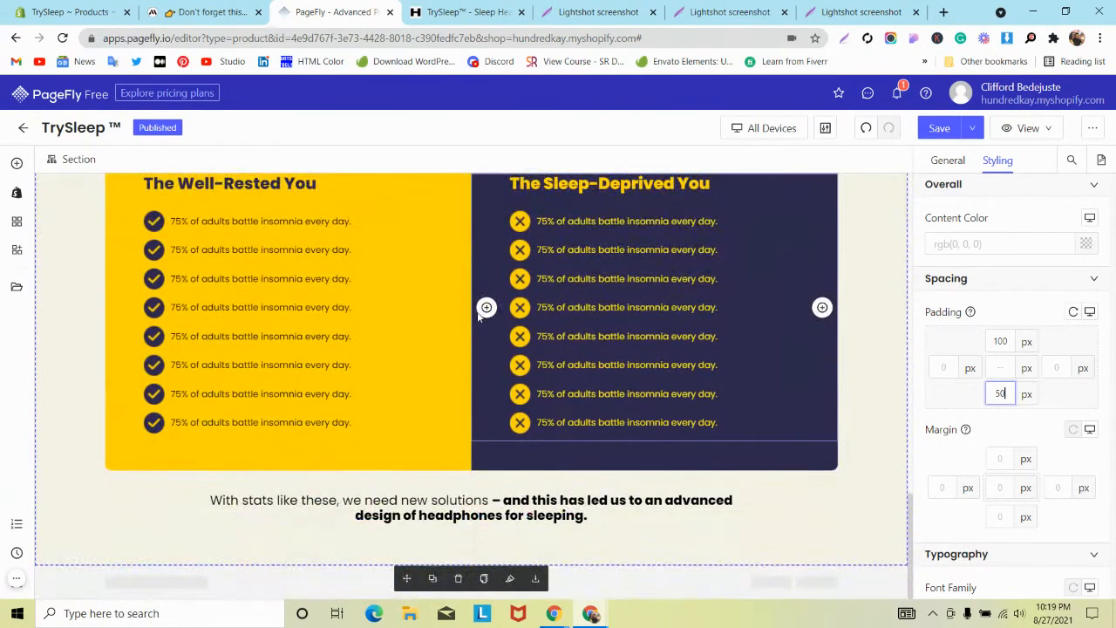
{"action": "left_click", "coordinate": [975, 128]}
{"action": "left_click", "coordinate": [951, 156]}
{"action": "scroll", "coordinate": [294, 345], "scroll_direction": "up", "scroll_amount": 3}
{"action": "scroll", "coordinate": [294, 348], "scroll_direction": "down", "scroll_amount": 2}
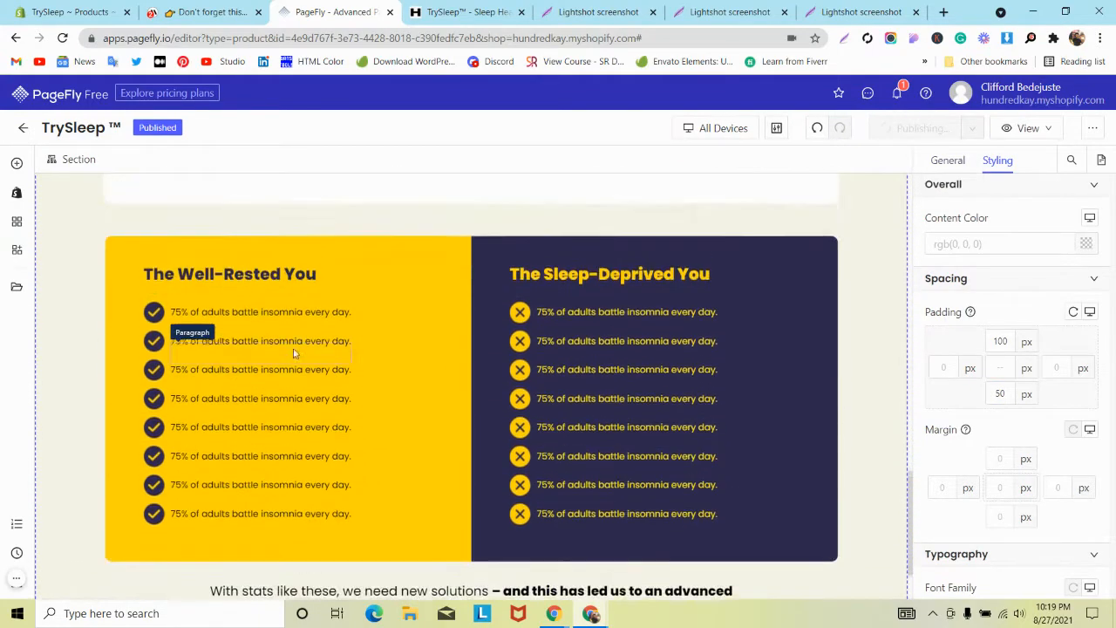
{"action": "scroll", "coordinate": [294, 347], "scroll_direction": "up", "scroll_amount": 5}
{"action": "scroll", "coordinate": [294, 348], "scroll_direction": "down", "scroll_amount": 5}
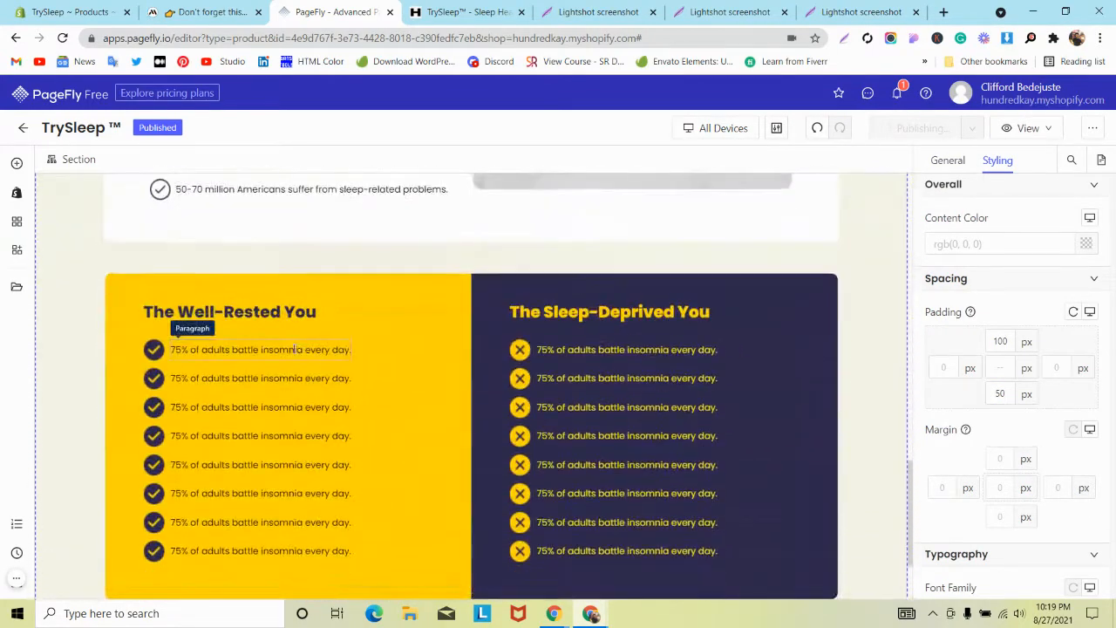
{"action": "scroll", "coordinate": [293, 353], "scroll_direction": "up", "scroll_amount": 2}
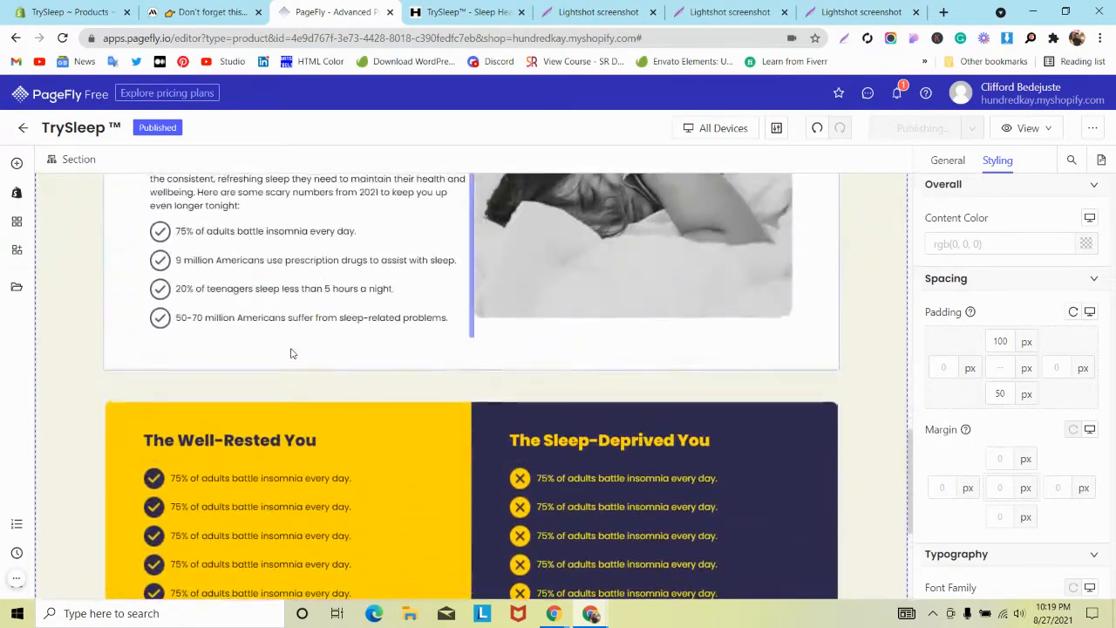
{"action": "left_click", "coordinate": [310, 416]}
{"action": "left_click", "coordinate": [296, 440]}
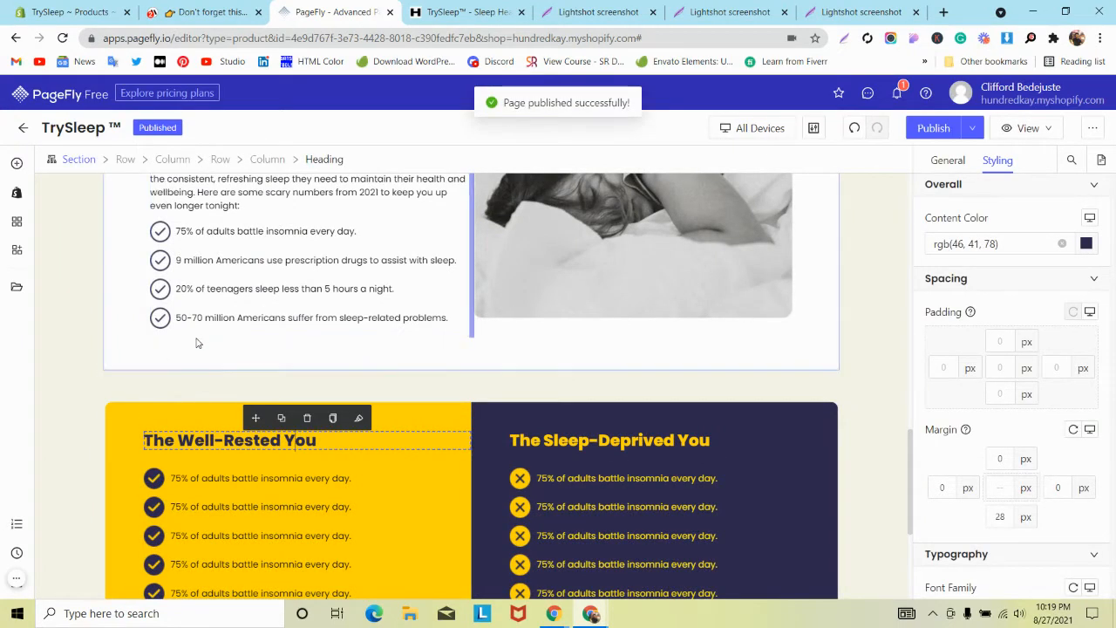
{"action": "left_click", "coordinate": [18, 170]}
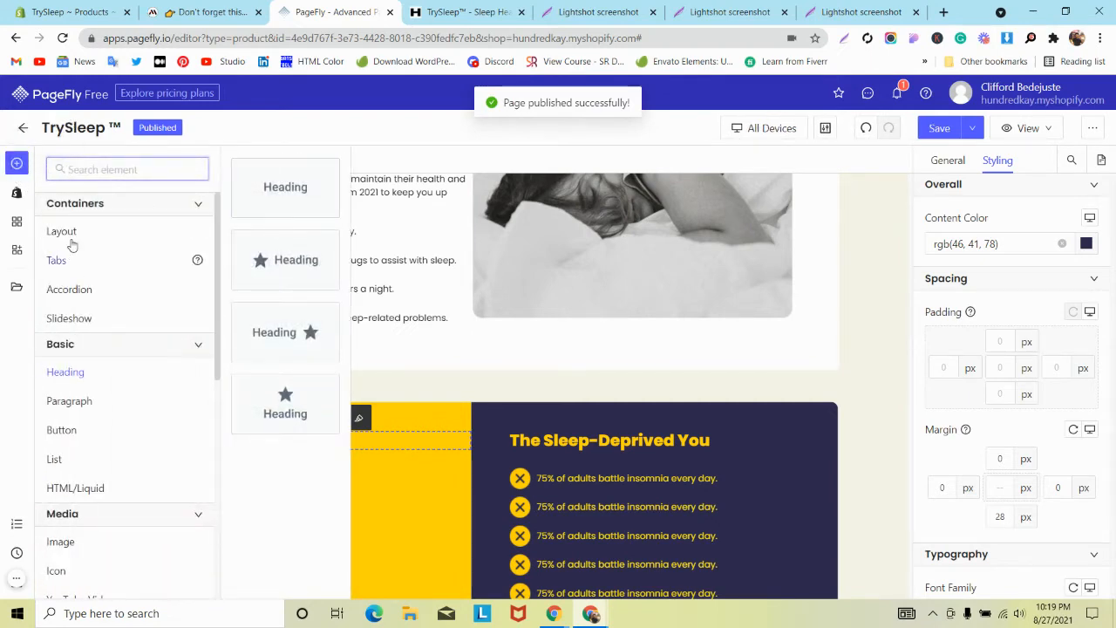
{"action": "mouse_move", "coordinate": [78, 236]}
{"action": "left_click_drag", "start_coordinate": [253, 191], "coordinate": [474, 332]}
Step: Review the sleeplessness block, comparison cards and closing sentence of the section in the editor
{"action": "scroll", "coordinate": [368, 230], "scroll_direction": "up", "scroll_amount": 3}
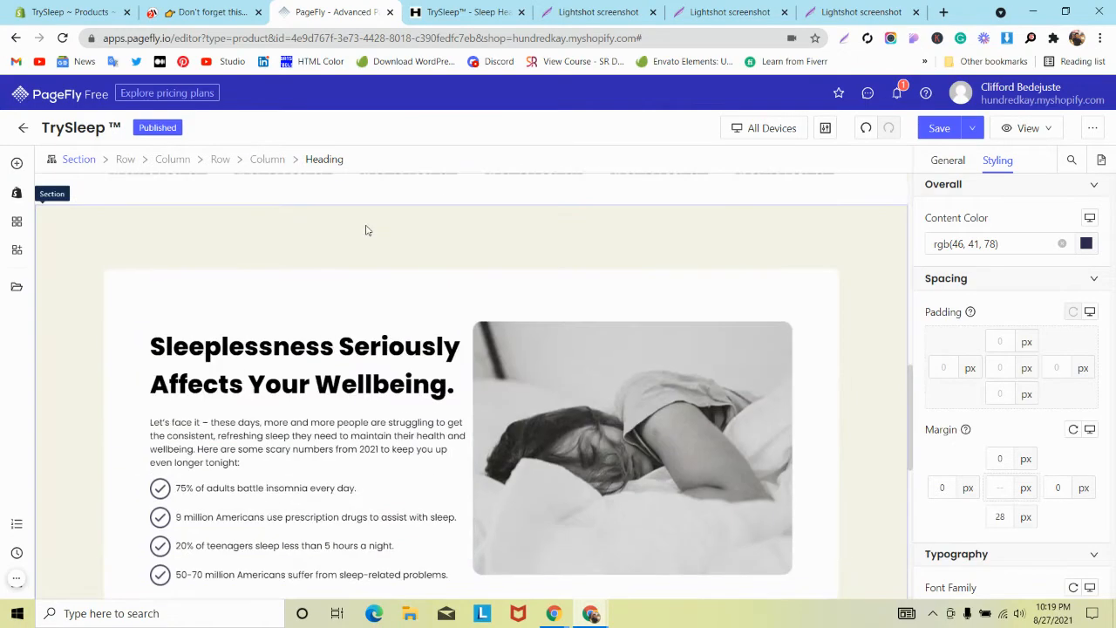
{"action": "scroll", "coordinate": [367, 231], "scroll_direction": "down", "scroll_amount": 5}
{"action": "scroll", "coordinate": [155, 288], "scroll_direction": "up", "scroll_amount": 4}
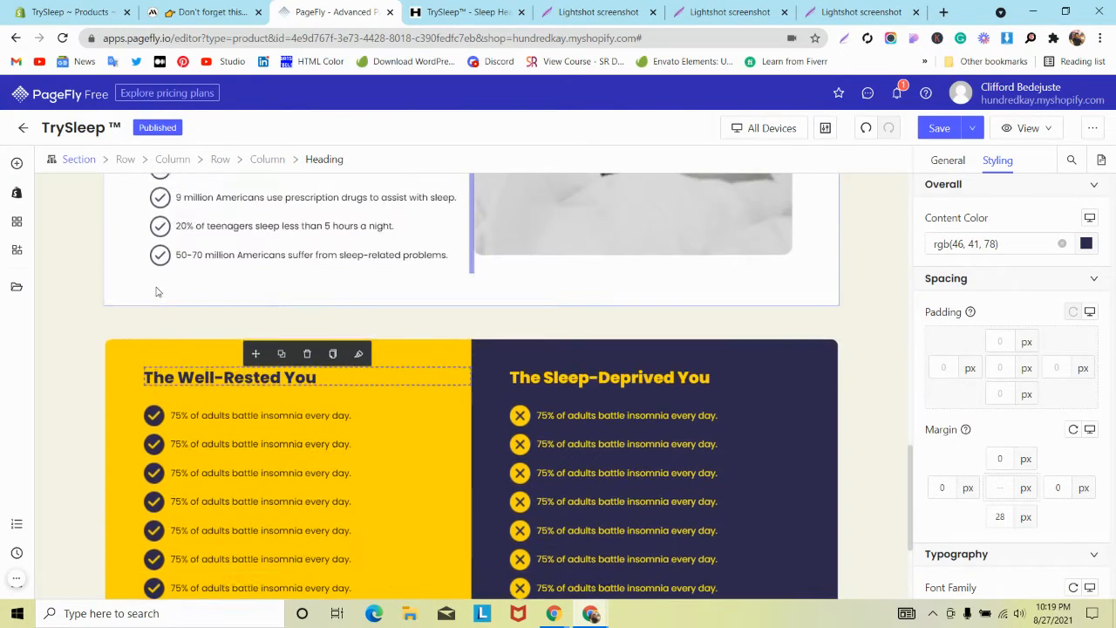
{"action": "scroll", "coordinate": [155, 288], "scroll_direction": "down", "scroll_amount": 5}
{"action": "scroll", "coordinate": [157, 292], "scroll_direction": "up", "scroll_amount": 6}
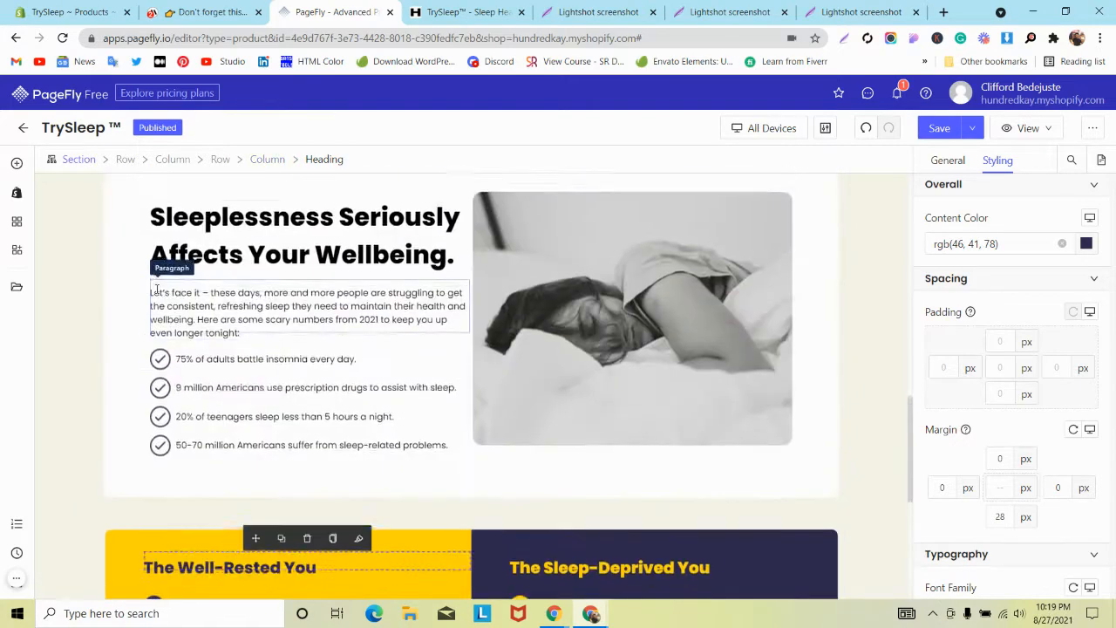
{"action": "scroll", "coordinate": [157, 294], "scroll_direction": "down", "scroll_amount": 5}
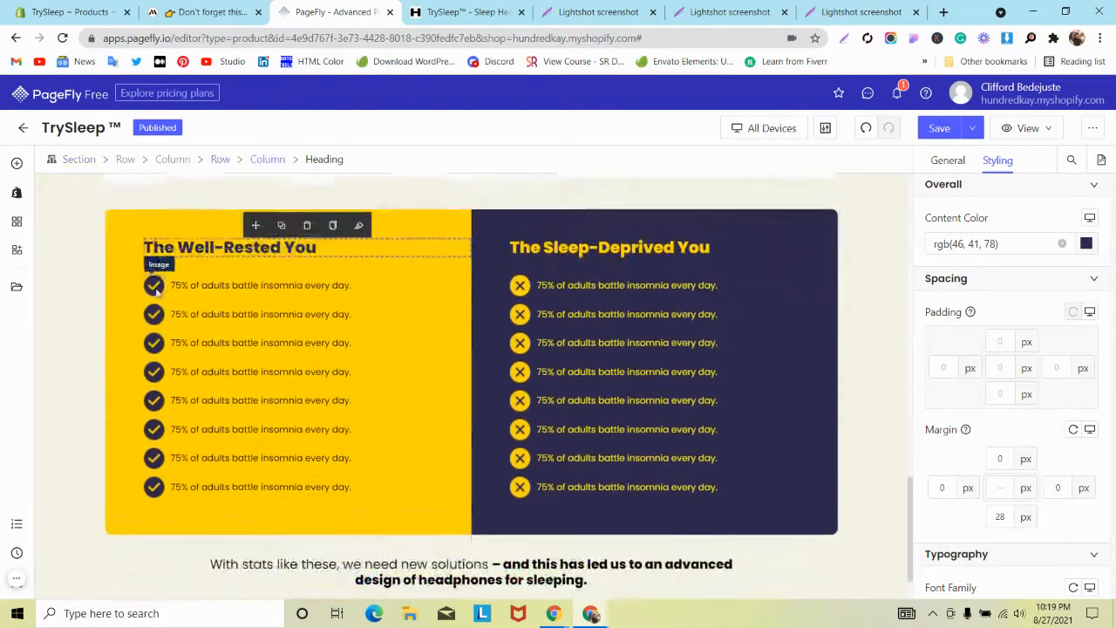
{"action": "left_click", "coordinate": [87, 261]}
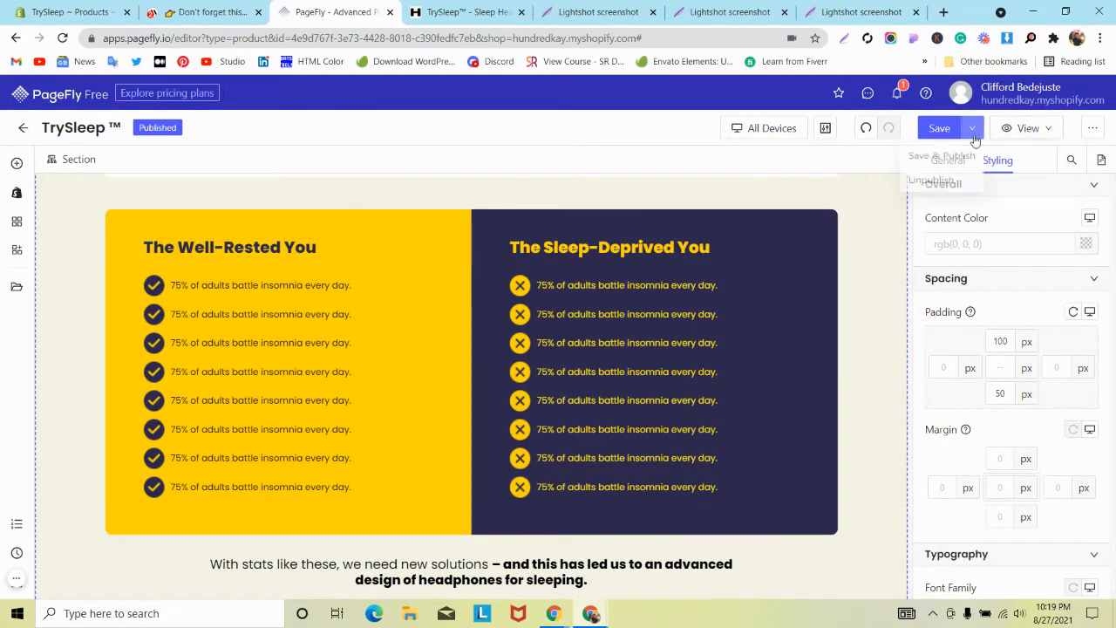
Step: Close the reference page's developer tools and compare the area around its closing sentence with the editor's section
{"action": "left_click", "coordinate": [205, 11]}
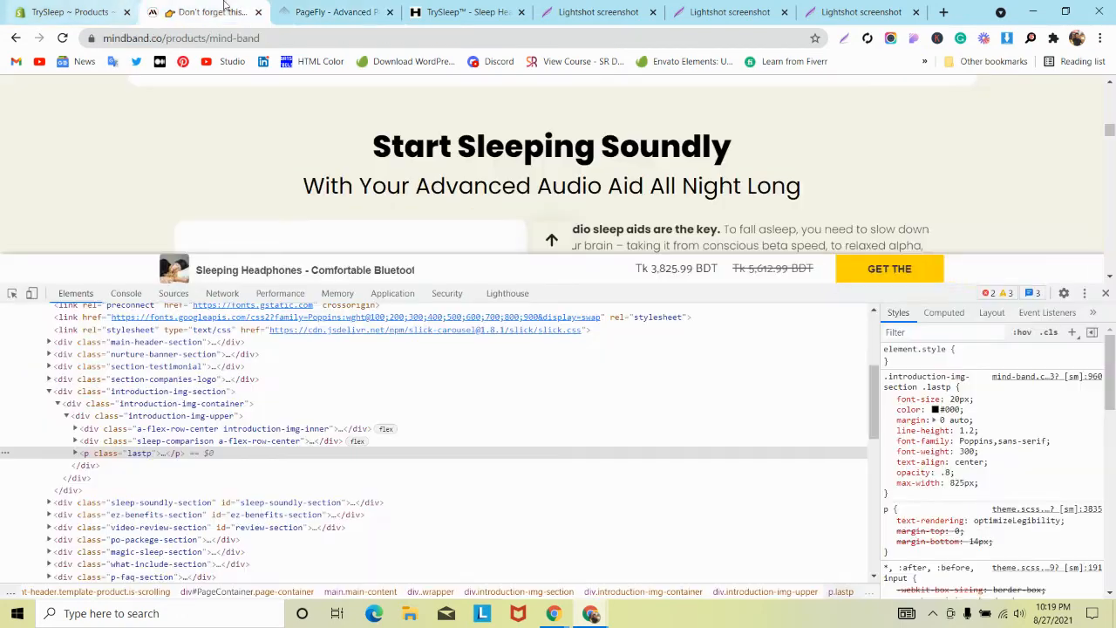
{"action": "left_click", "coordinate": [1106, 293]}
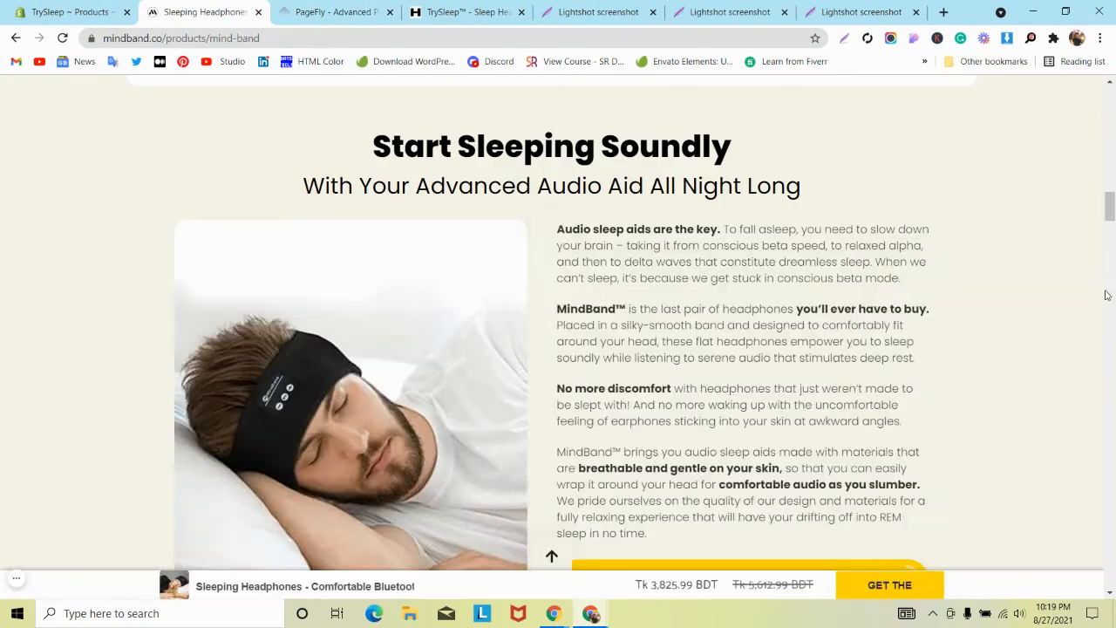
{"action": "scroll", "coordinate": [376, 356], "scroll_direction": "up", "scroll_amount": 5}
{"action": "scroll", "coordinate": [376, 355], "scroll_direction": "down", "scroll_amount": 2}
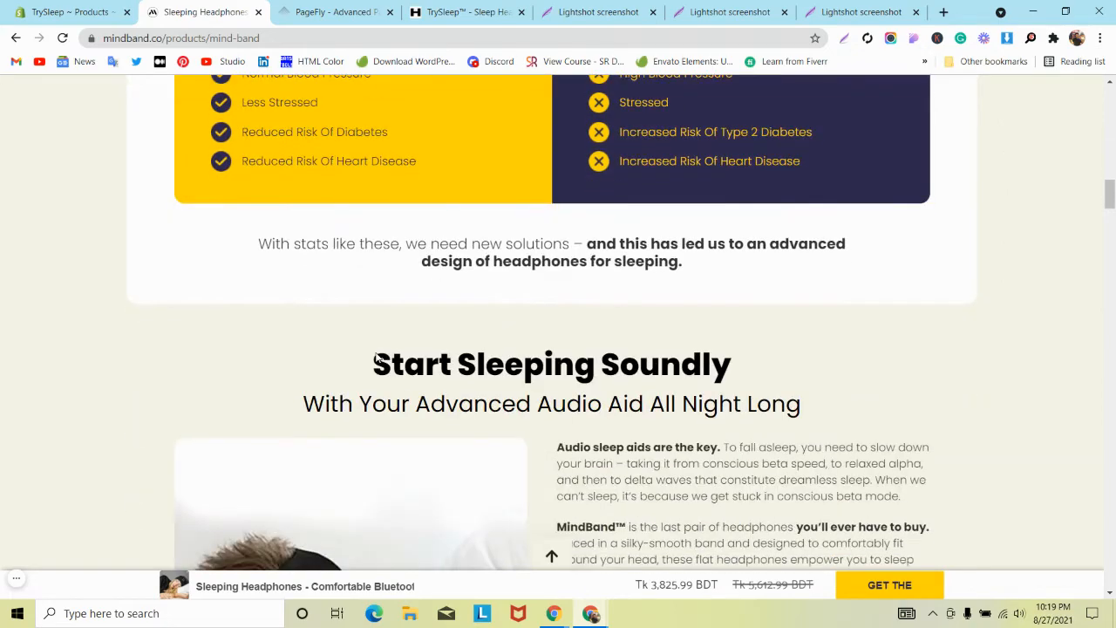
{"action": "left_click", "coordinate": [340, 9]}
{"action": "scroll", "coordinate": [650, 211], "scroll_direction": "down", "scroll_amount": 1}
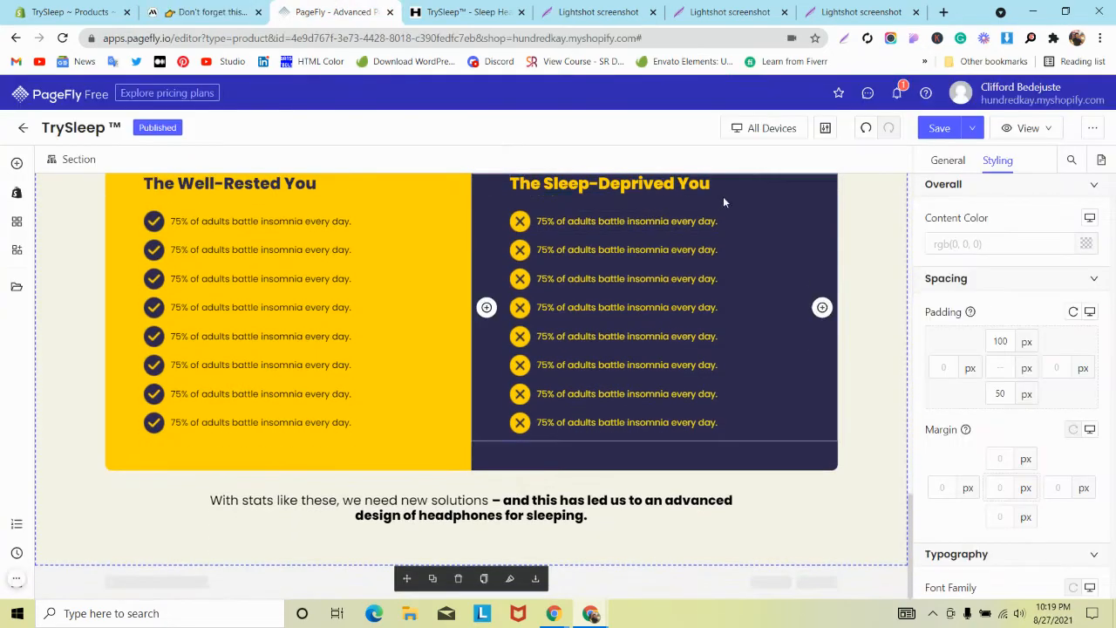
Step: Switch the editor to the Laptop view and examine the layout of the sleeplessness and comparison blocks
{"action": "left_click", "coordinate": [757, 129]}
{"action": "left_click", "coordinate": [755, 177]}
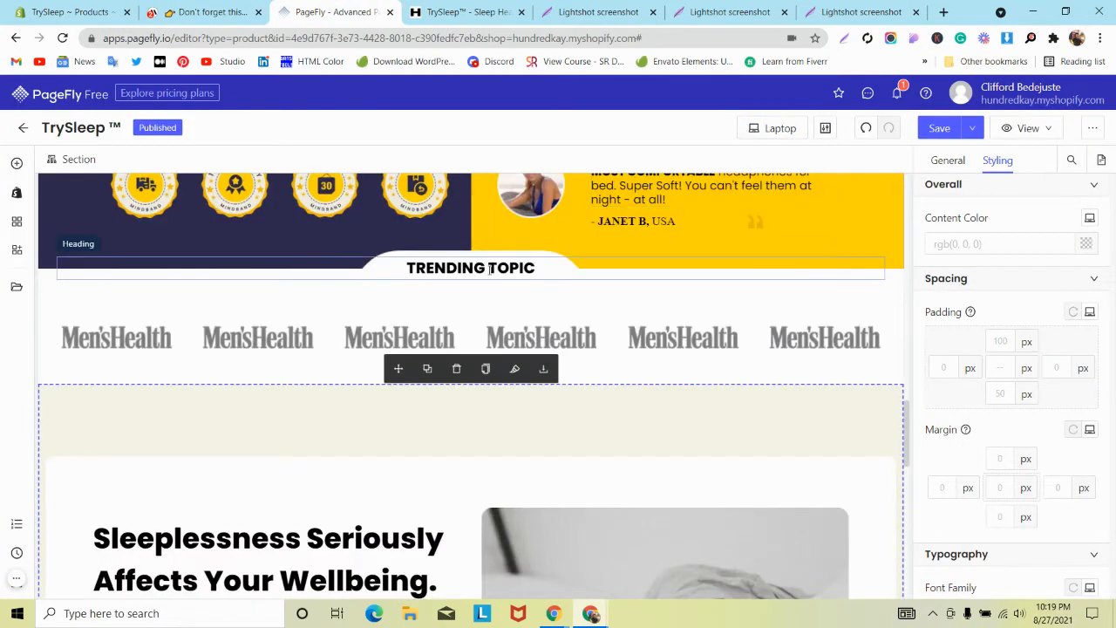
{"action": "scroll", "coordinate": [488, 277], "scroll_direction": "down", "scroll_amount": 3}
{"action": "scroll", "coordinate": [489, 277], "scroll_direction": "down", "scroll_amount": 6}
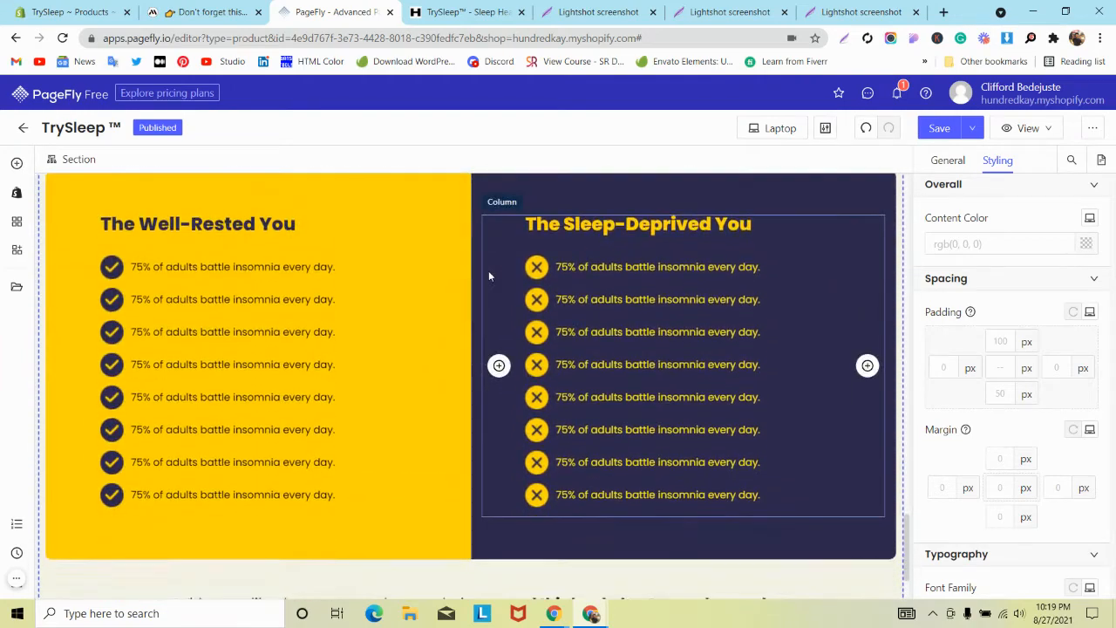
{"action": "scroll", "coordinate": [489, 276], "scroll_direction": "up", "scroll_amount": 1}
{"action": "scroll", "coordinate": [488, 276], "scroll_direction": "down", "scroll_amount": 1}
{"action": "scroll", "coordinate": [488, 277], "scroll_direction": "up", "scroll_amount": 3}
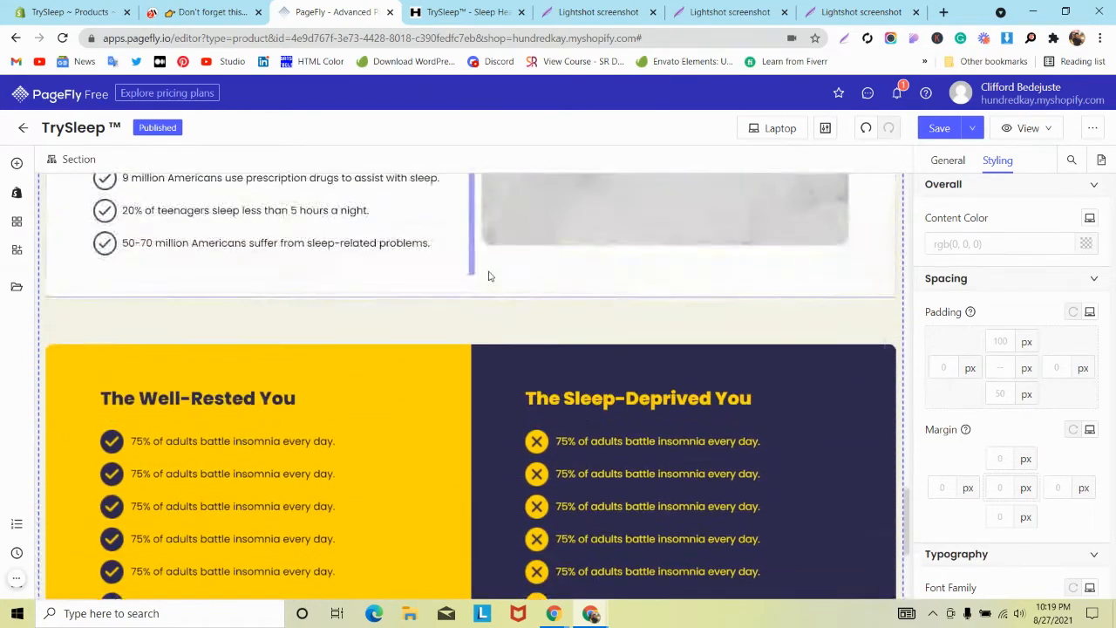
{"action": "scroll", "coordinate": [488, 276], "scroll_direction": "down", "scroll_amount": 2}
Step: In the Tablet view, set the padding of the "The Well-Rested You" column to 0 px on all sides
{"action": "left_click", "coordinate": [757, 129]}
{"action": "left_click", "coordinate": [755, 200]}
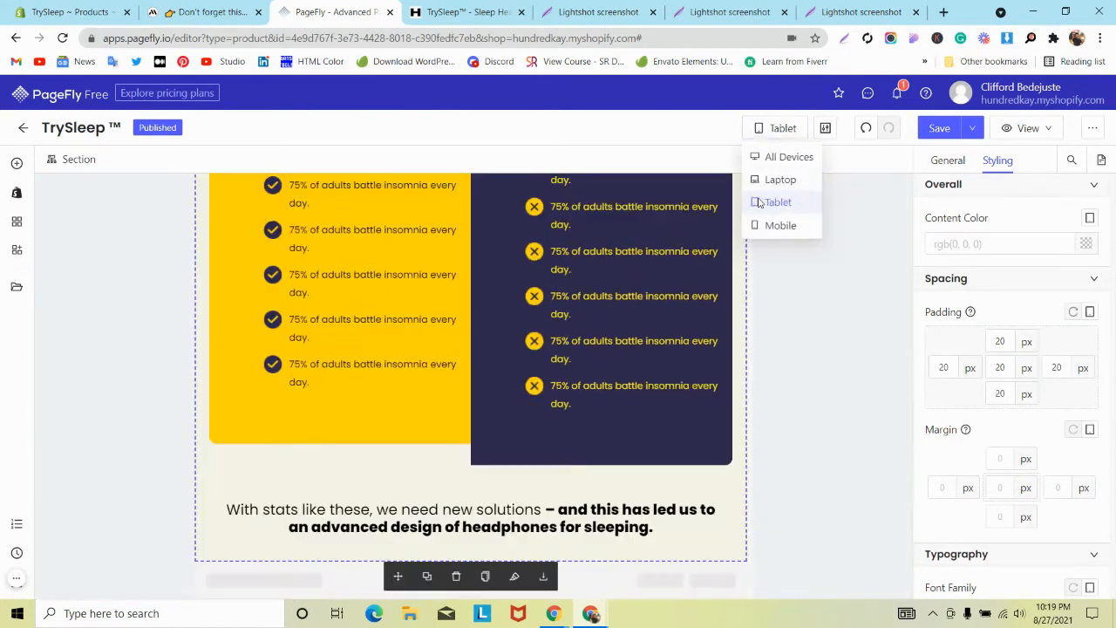
{"action": "scroll", "coordinate": [524, 264], "scroll_direction": "up", "scroll_amount": 3}
{"action": "scroll", "coordinate": [524, 264], "scroll_direction": "down", "scroll_amount": 1}
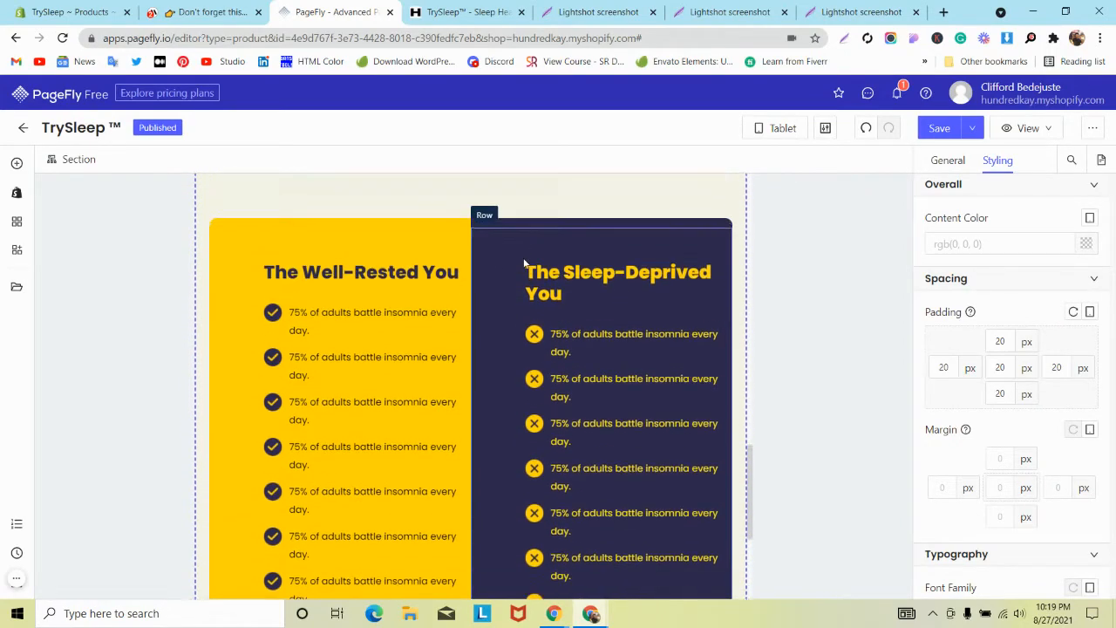
{"action": "left_click", "coordinate": [236, 257]}
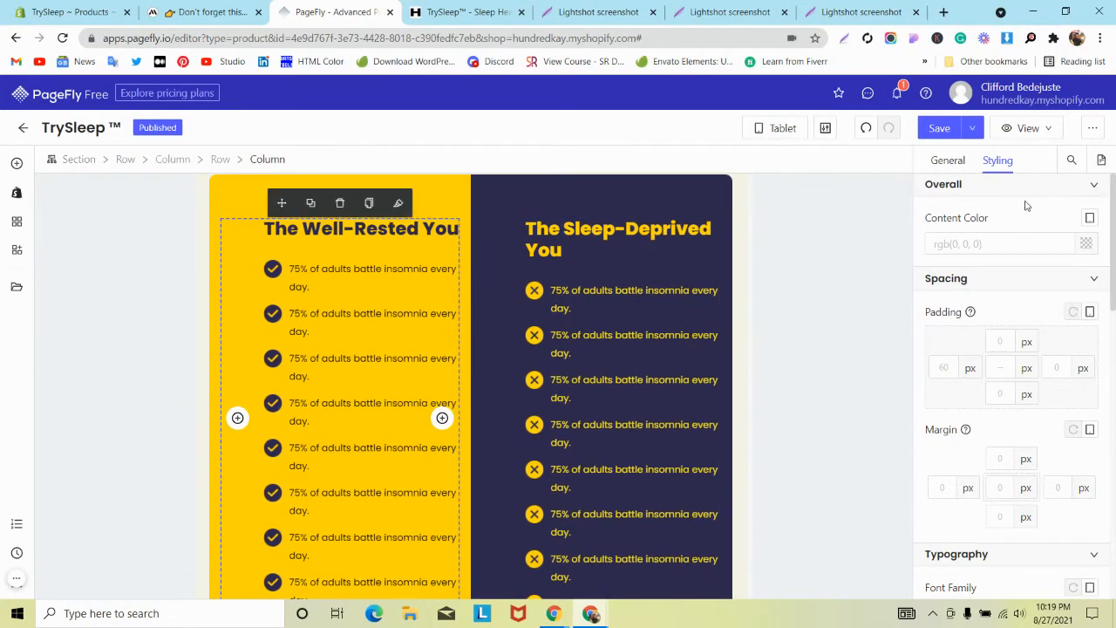
{"action": "type", "text": "0"}
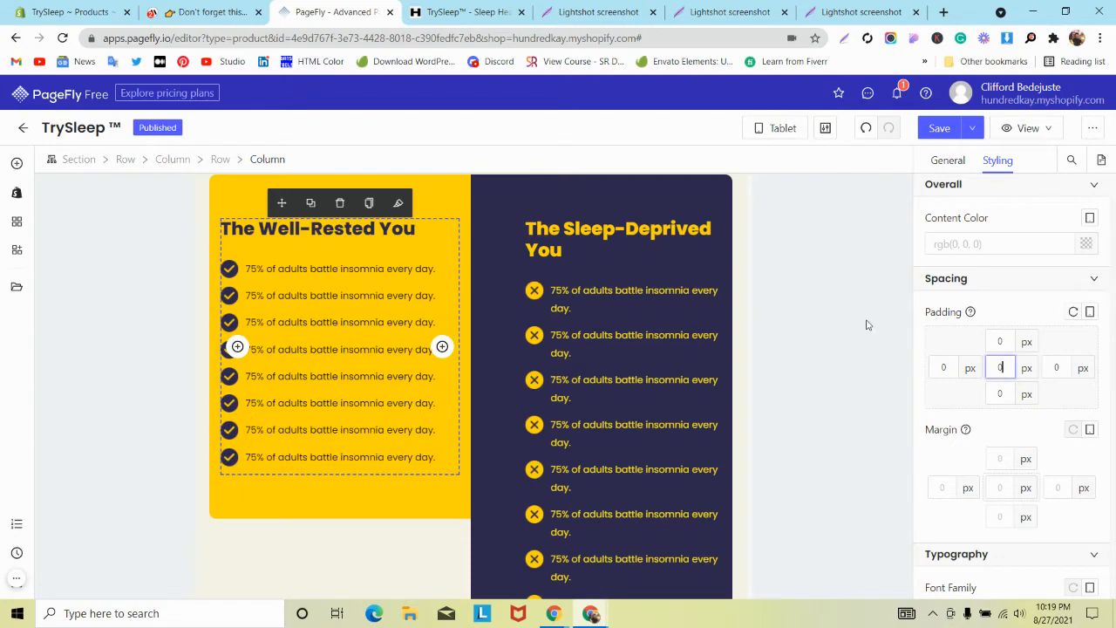
Step: Set the padding of "The Sleep-Deprived You" column to 0 px on all sides in the Tablet view
{"action": "left_click", "coordinate": [515, 241]}
{"action": "left_click", "coordinate": [1000, 367]}
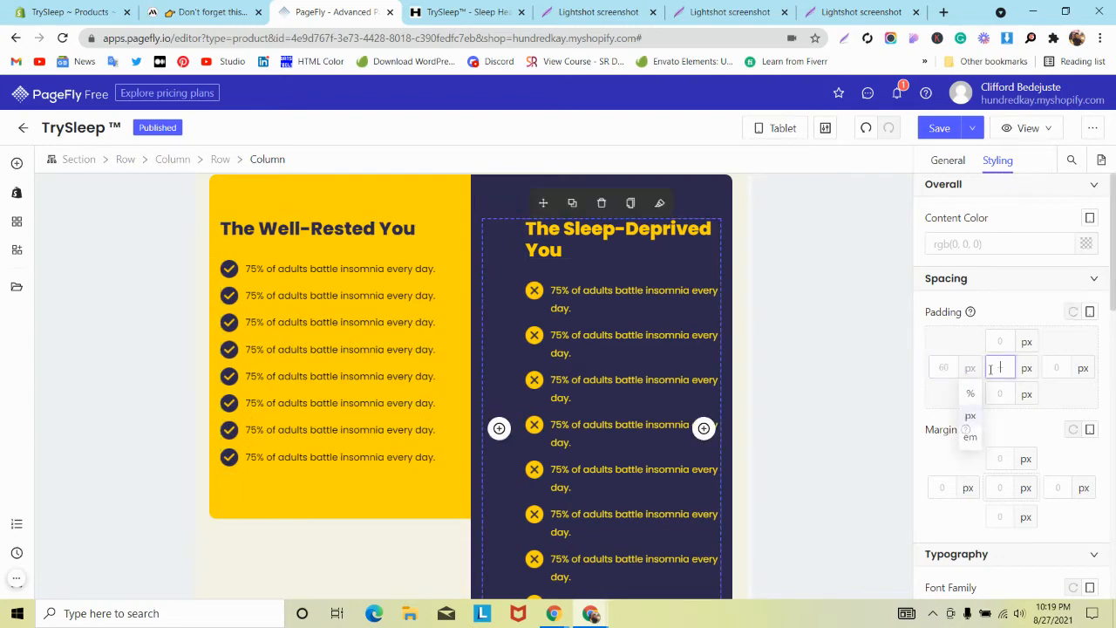
{"action": "type", "text": "0"}
{"action": "scroll", "coordinate": [547, 349], "scroll_direction": "down", "scroll_amount": 1}
{"action": "scroll", "coordinate": [561, 343], "scroll_direction": "up", "scroll_amount": 2}
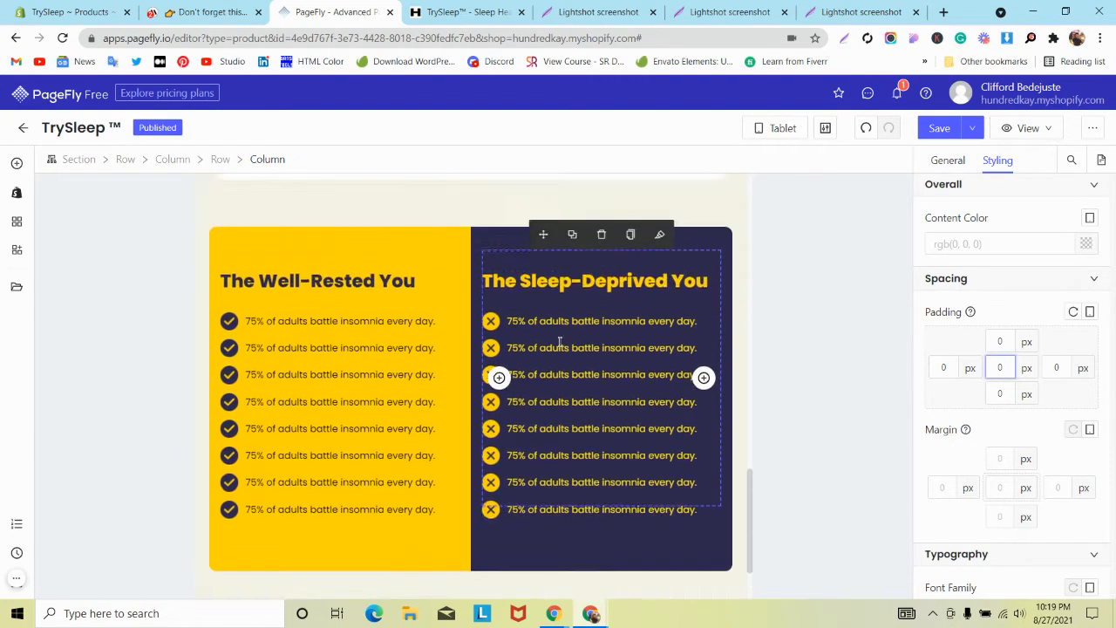
{"action": "scroll", "coordinate": [561, 343], "scroll_direction": "down", "scroll_amount": 1}
{"action": "scroll", "coordinate": [560, 345], "scroll_direction": "up", "scroll_amount": 1}
{"action": "scroll", "coordinate": [560, 345], "scroll_direction": "up", "scroll_amount": 2}
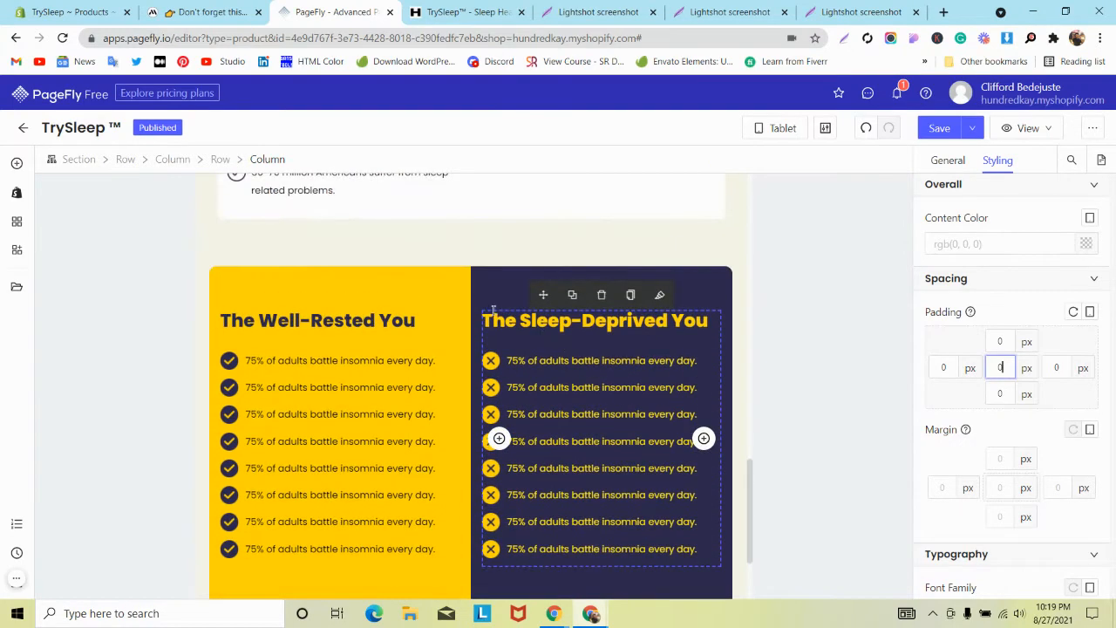
Step: Set the top margin of the outer row holding both comparison cards to 15 px
{"action": "left_click", "coordinate": [287, 271]}
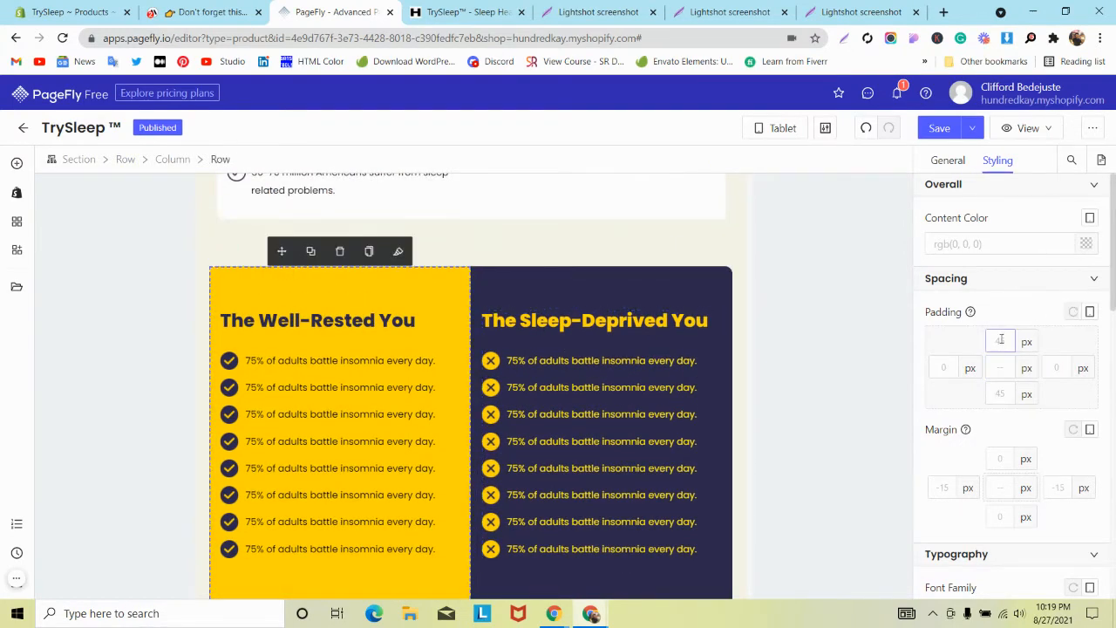
{"action": "left_click", "coordinate": [719, 261]}
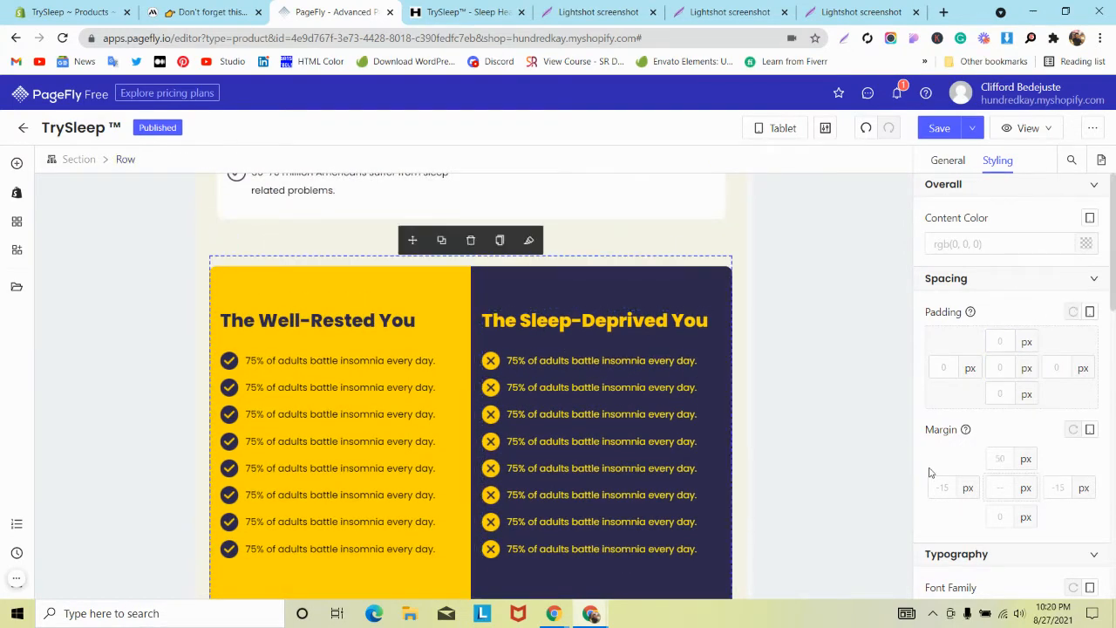
{"action": "type", "text": "15"}
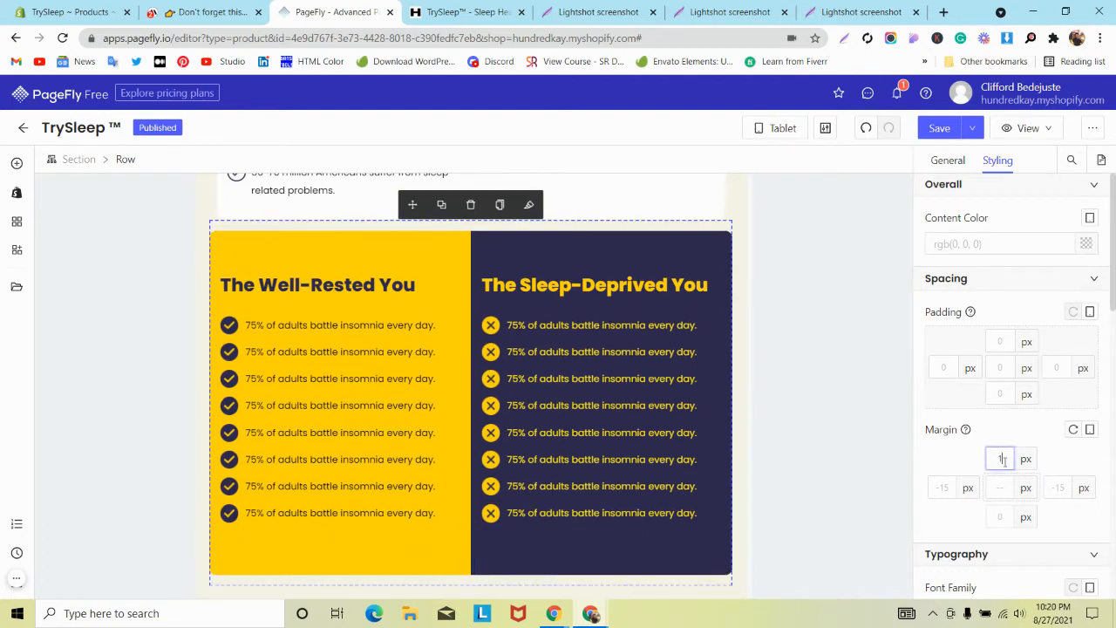
{"action": "left_click", "coordinate": [746, 328]}
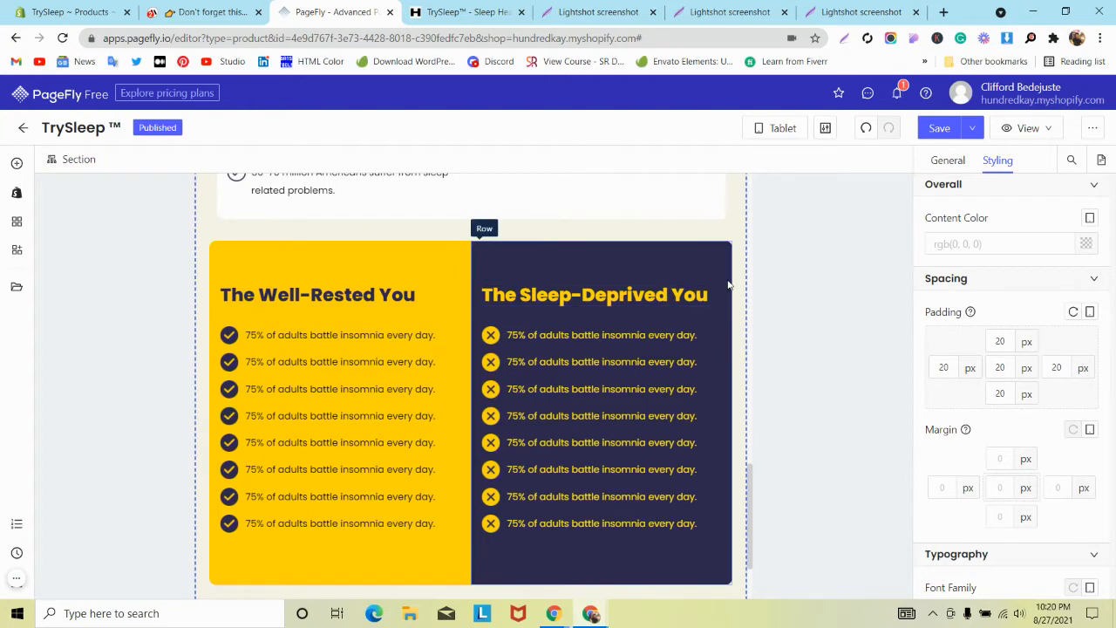
Step: Try a column spacing of 0 px on the outer row holding both comparison cards
{"action": "left_click", "coordinate": [555, 266]}
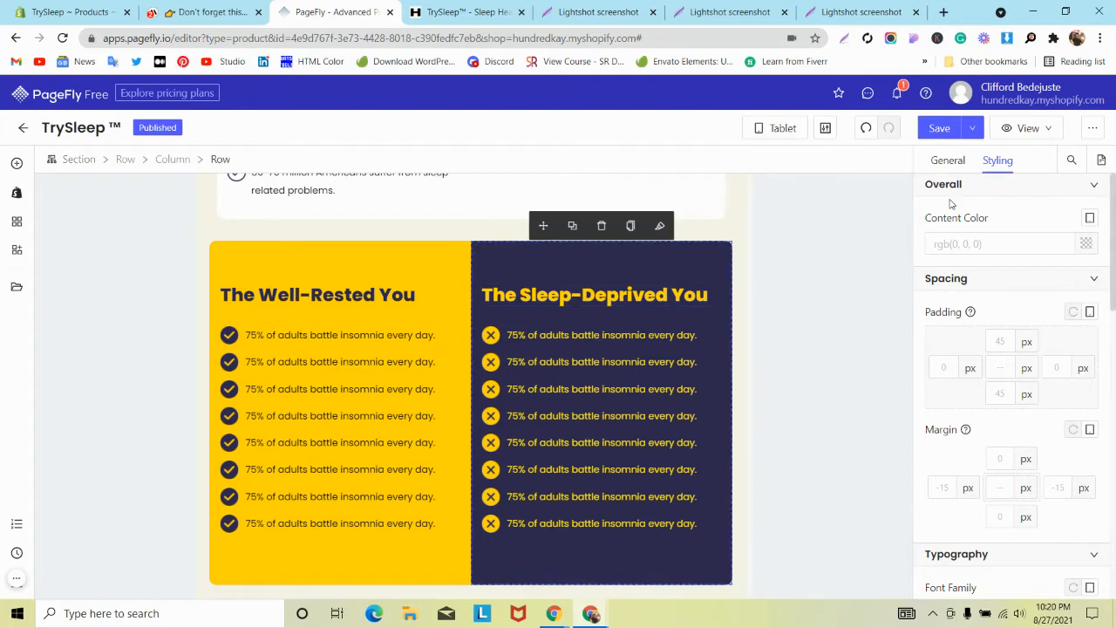
{"action": "left_click", "coordinate": [292, 241]}
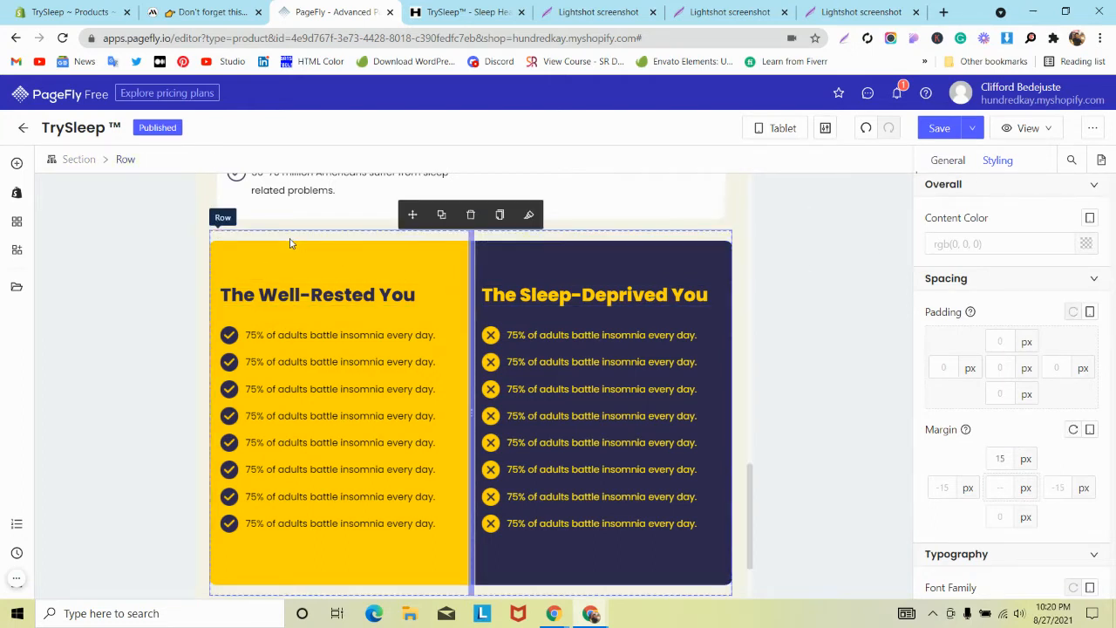
{"action": "left_click", "coordinate": [947, 160]}
{"action": "scroll", "coordinate": [1038, 332], "scroll_direction": "down", "scroll_amount": 4}
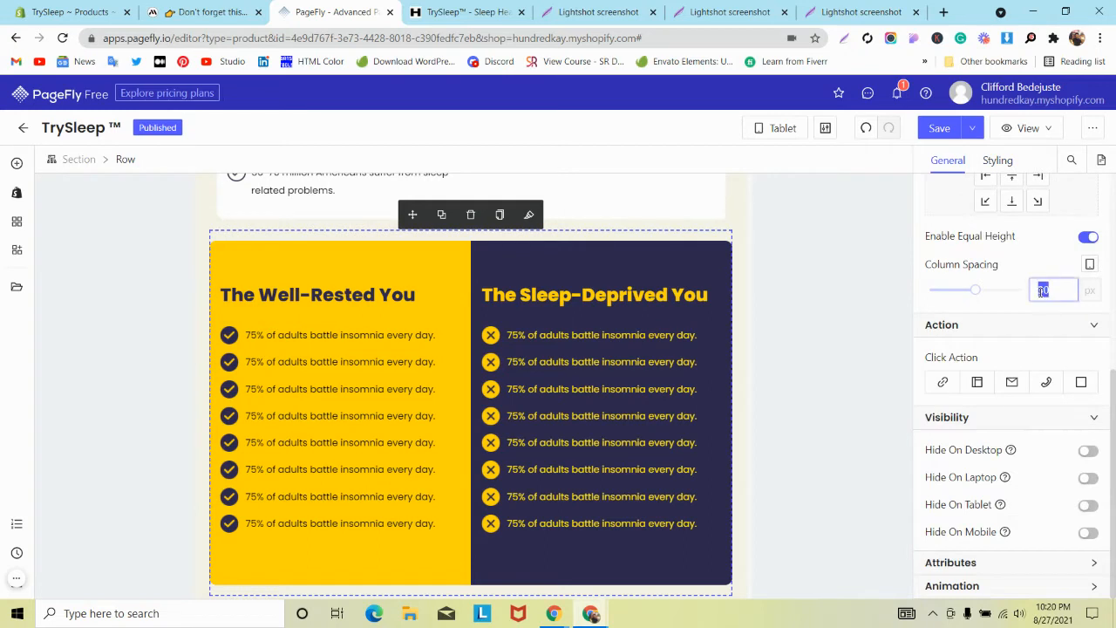
{"action": "type", "text": "0"}
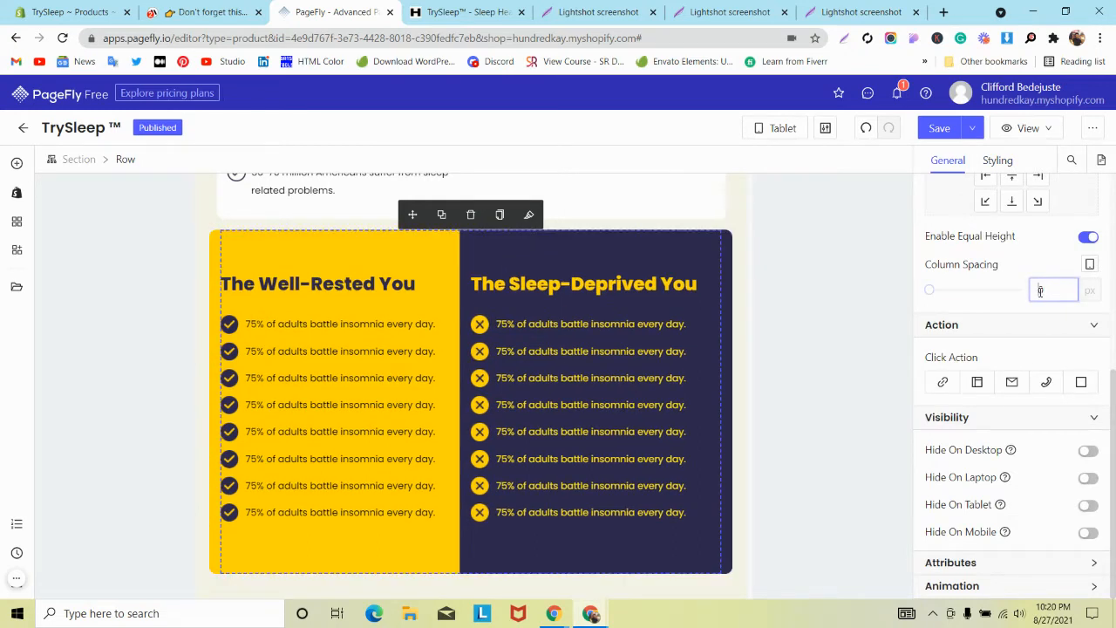
{"action": "type", "text": "1"}
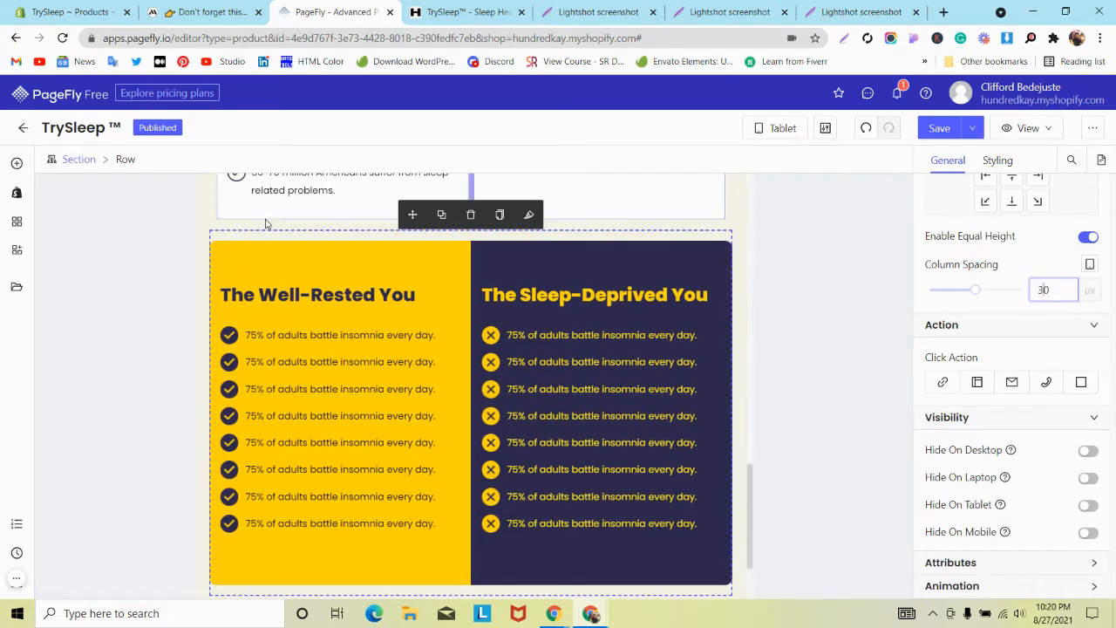
Step: Set the column spacing of the sleeplessness block's row above the comparison cards to 30 px
{"action": "double_click", "coordinate": [1042, 290]}
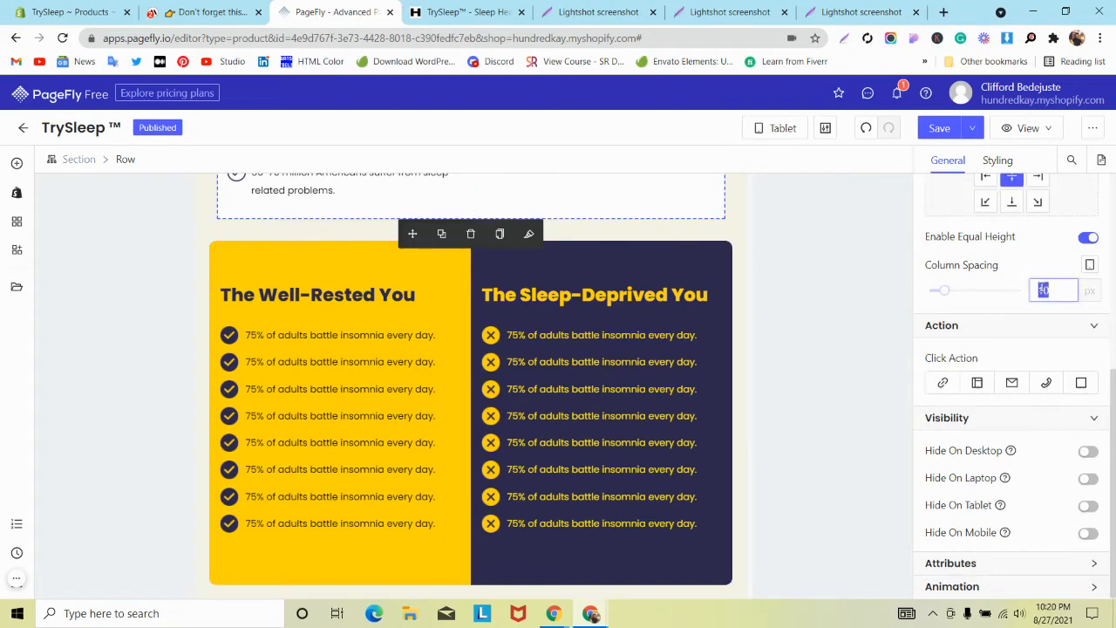
{"action": "type", "text": "30"}
{"action": "scroll", "coordinate": [633, 250], "scroll_direction": "up", "scroll_amount": 2}
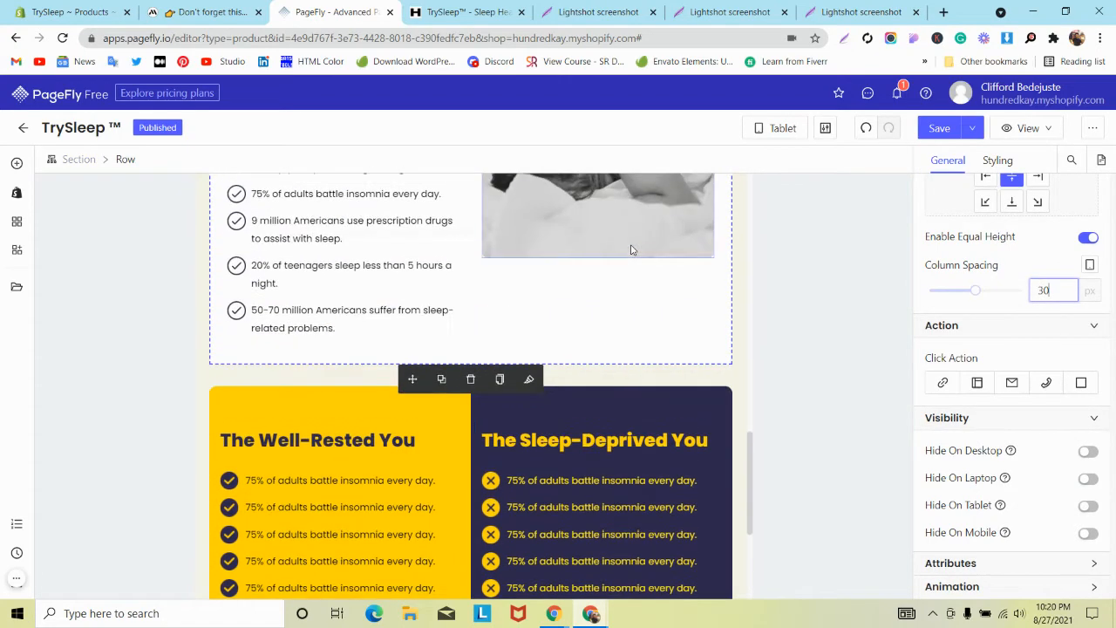
{"action": "scroll", "coordinate": [632, 252], "scroll_direction": "down", "scroll_amount": 2}
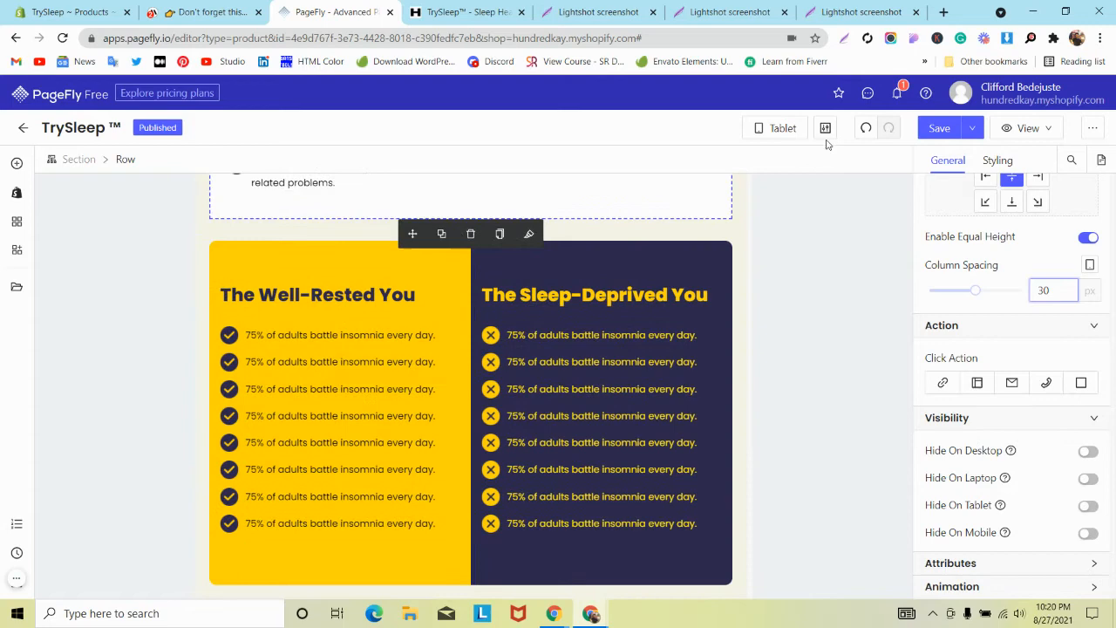
Step: Switch to the Mobile view and set the padding of "The Well-Rested You" column to 0 px on all sides
{"action": "left_click", "coordinate": [782, 131]}
{"action": "left_click", "coordinate": [777, 224]}
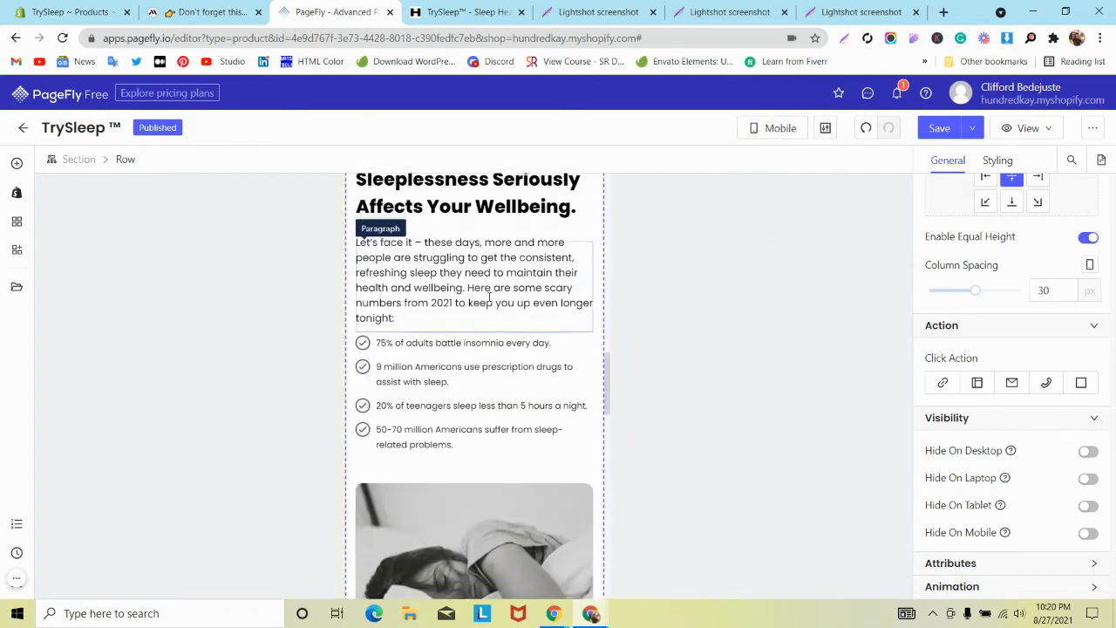
{"action": "scroll", "coordinate": [489, 297], "scroll_direction": "down", "scroll_amount": 5}
{"action": "scroll", "coordinate": [489, 296], "scroll_direction": "up", "scroll_amount": 2}
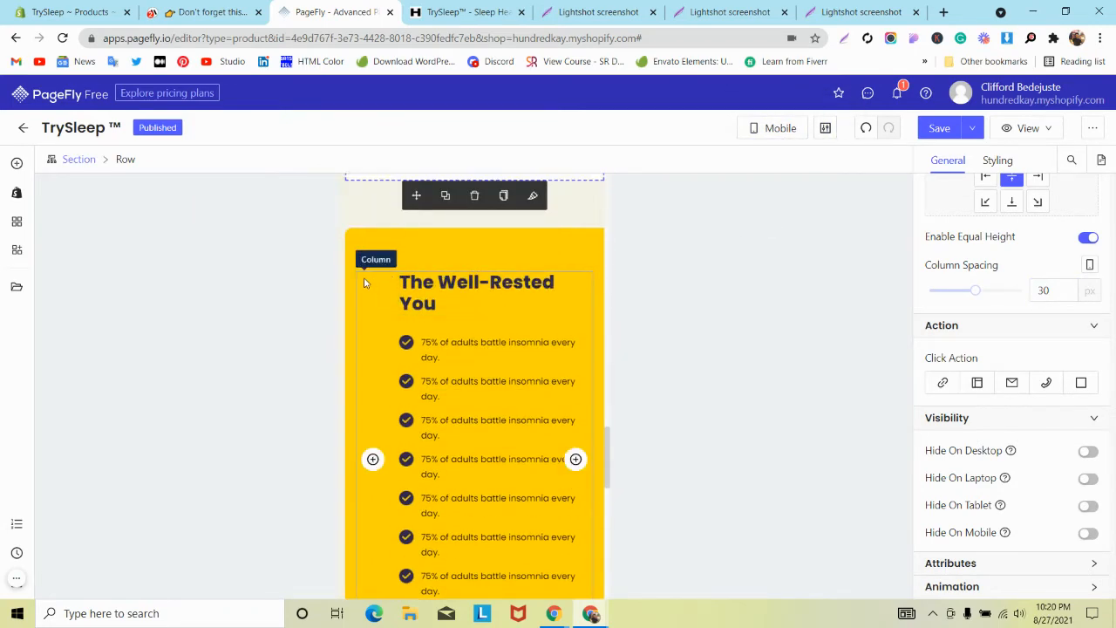
{"action": "left_click", "coordinate": [366, 283]}
{"action": "left_click", "coordinate": [1001, 171]}
{"action": "scroll", "coordinate": [1014, 288], "scroll_direction": "up", "scroll_amount": 4}
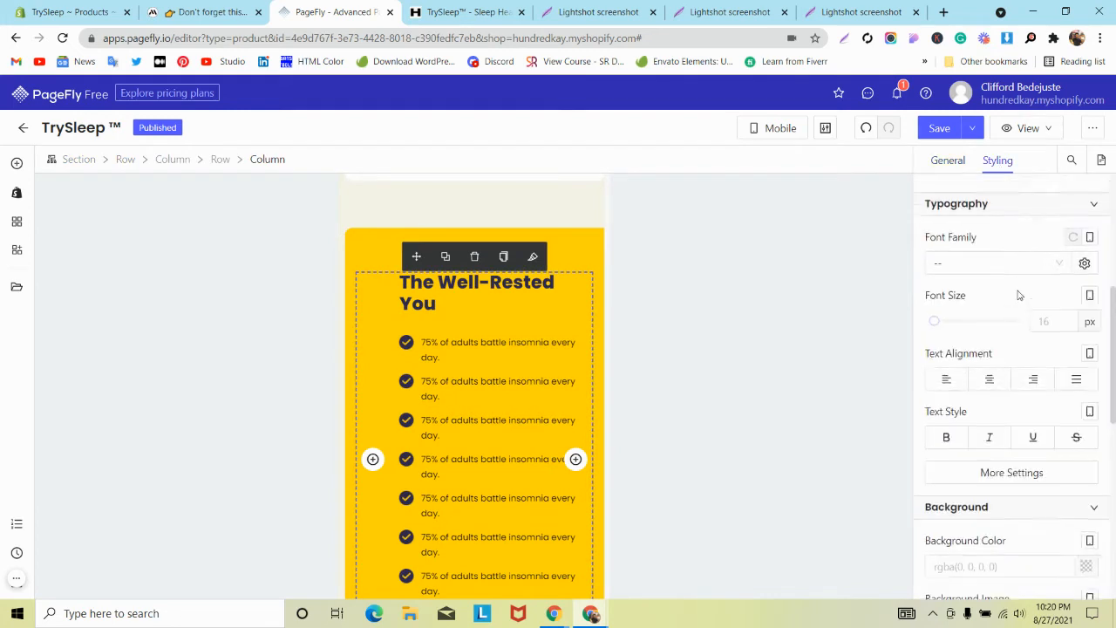
{"action": "left_click", "coordinate": [1002, 367]}
{"action": "type", "text": "0"}
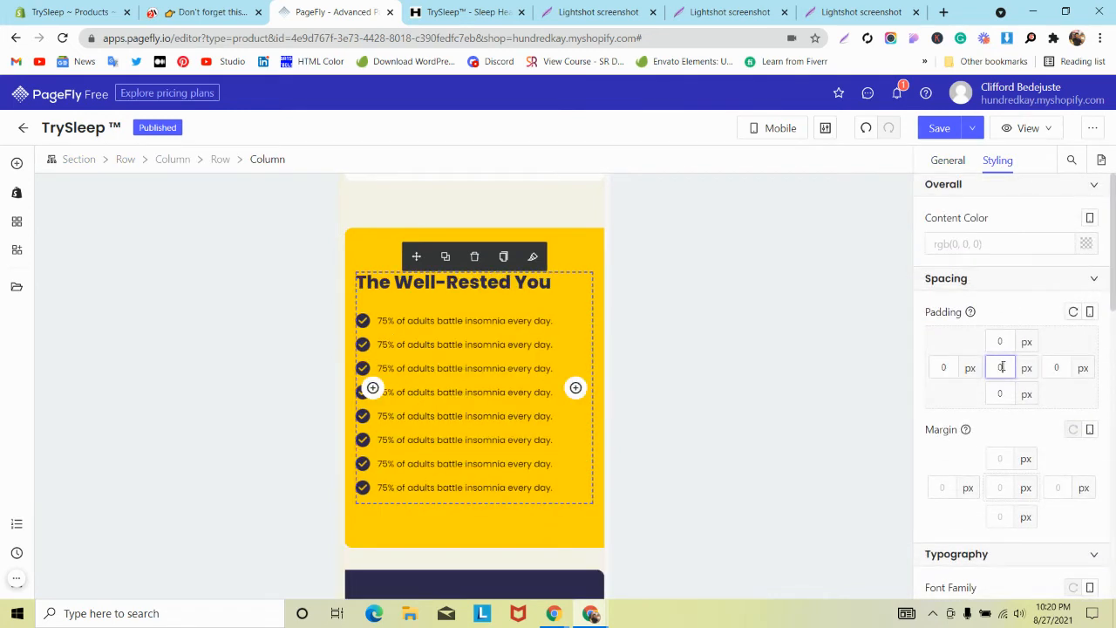
Step: Set the padding of "The Sleep-Deprived You" column to 0 px on all sides in the Mobile view
{"action": "left_click", "coordinate": [368, 252]}
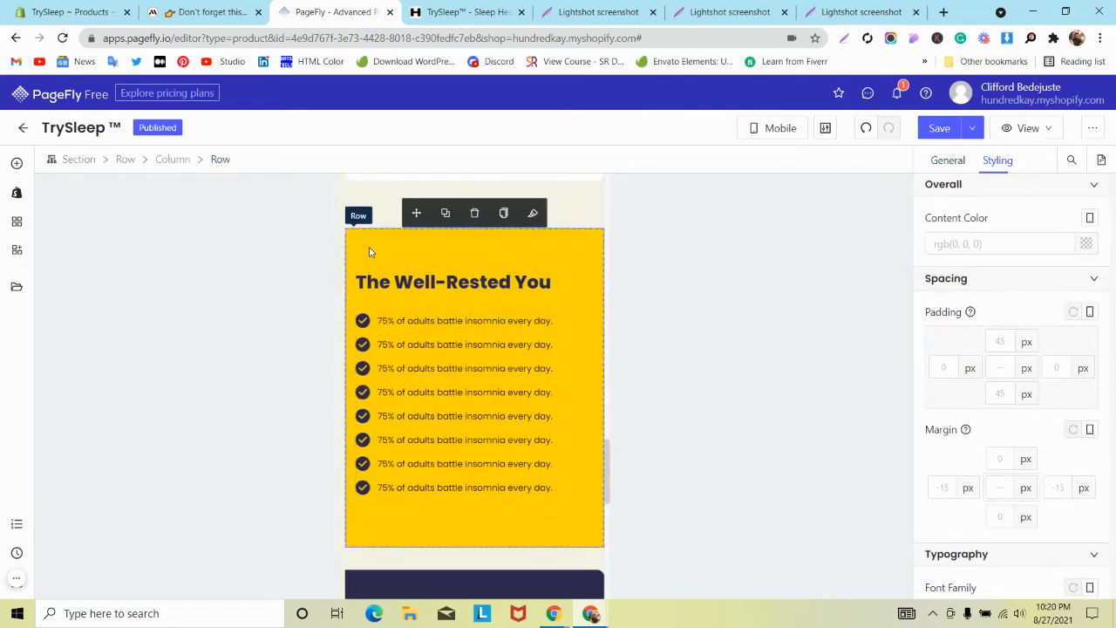
{"action": "scroll", "coordinate": [371, 397], "scroll_direction": "down", "scroll_amount": 3}
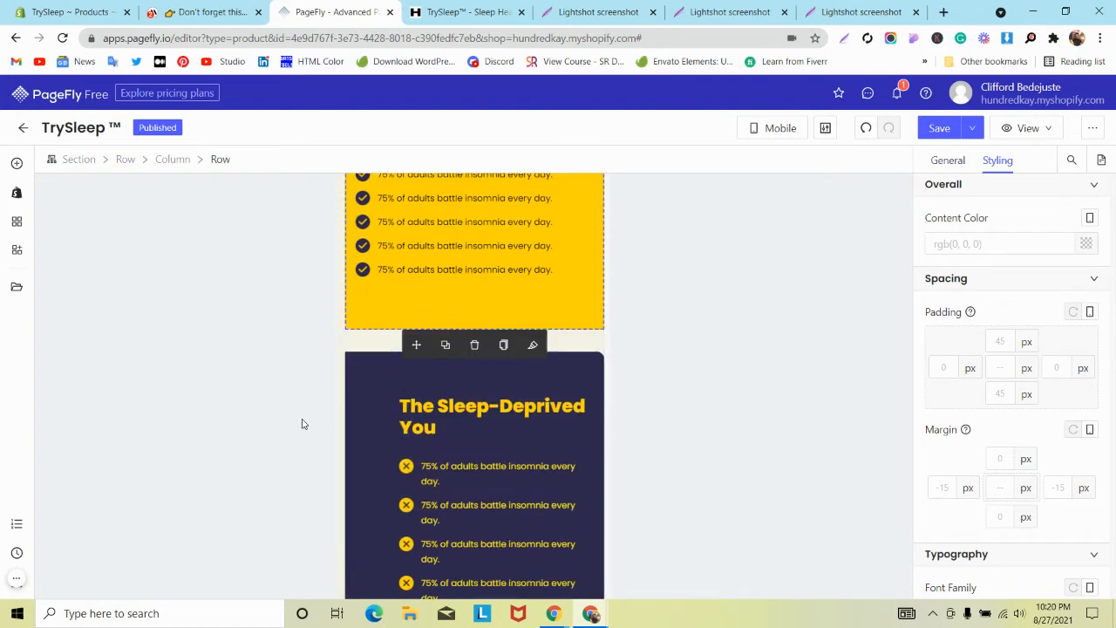
{"action": "left_click", "coordinate": [359, 364]}
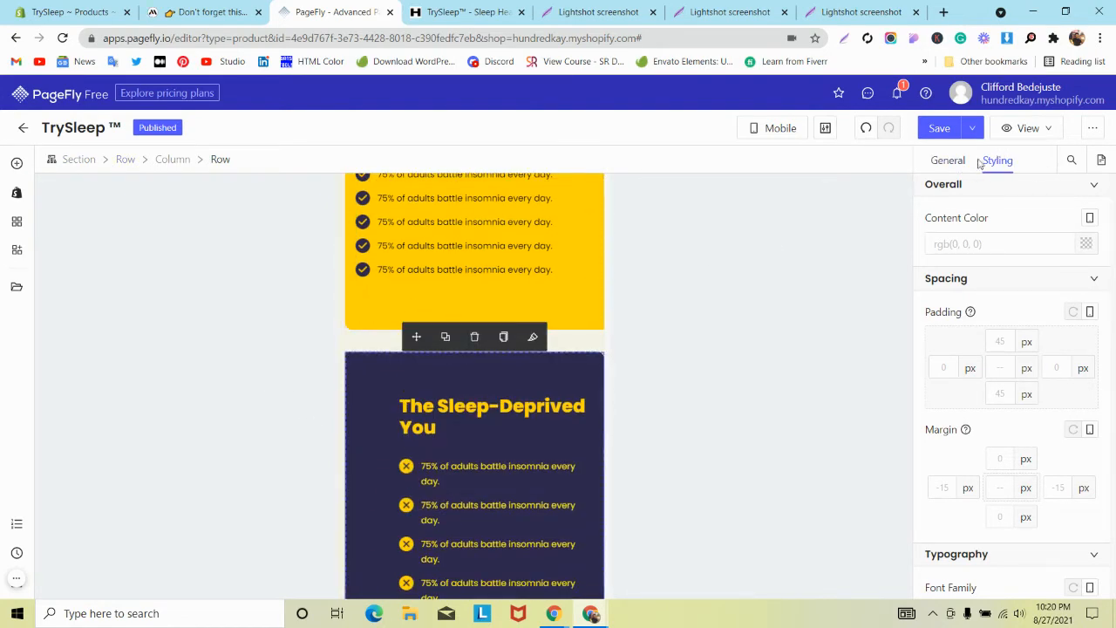
{"action": "left_click", "coordinate": [948, 163]}
{"action": "scroll", "coordinate": [999, 191], "scroll_direction": "down", "scroll_amount": 3}
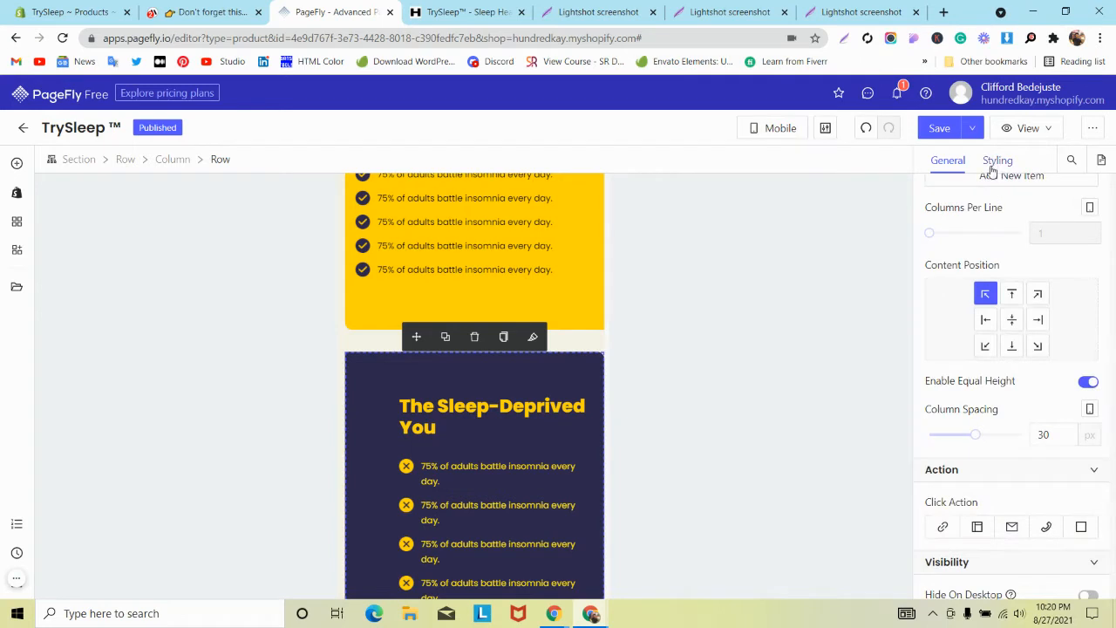
{"action": "left_click", "coordinate": [998, 160]}
{"action": "scroll", "coordinate": [1004, 279], "scroll_direction": "up", "scroll_amount": 2}
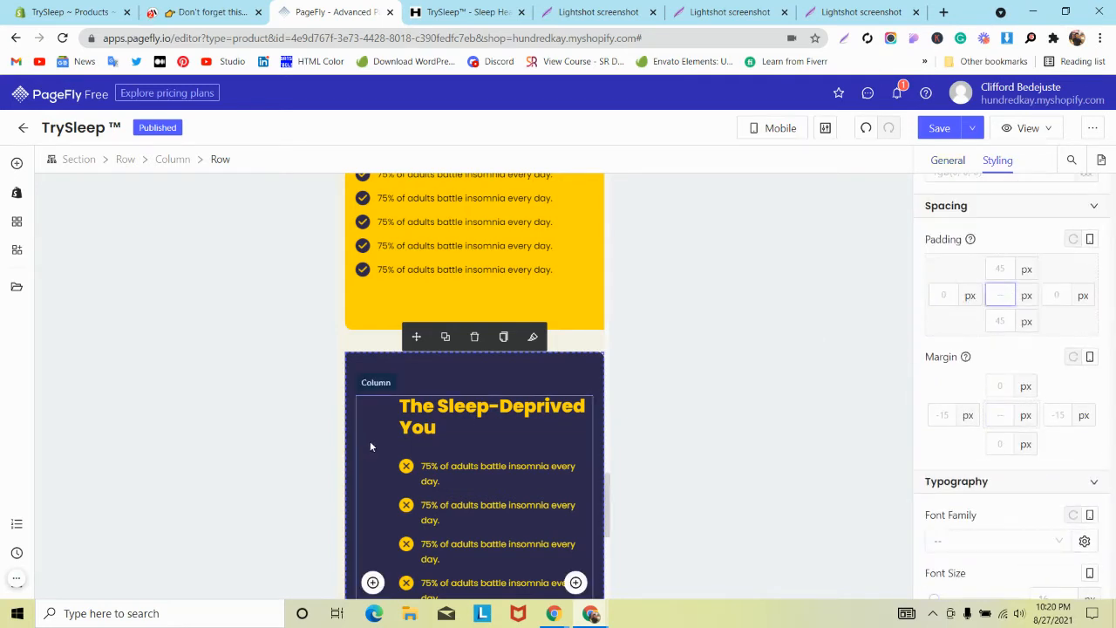
{"action": "type", "text": "0"}
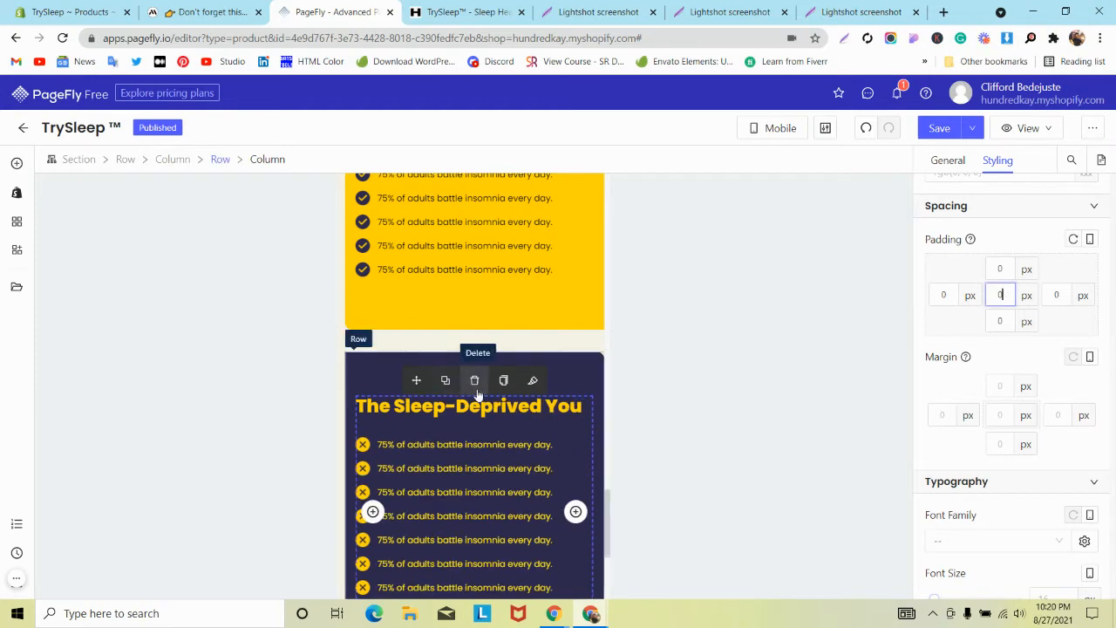
Step: Give the dark blue "The Sleep-Deprived You" row a border radius of 10 px on all corners
{"action": "left_click", "coordinate": [393, 352]}
{"action": "scroll", "coordinate": [1029, 292], "scroll_direction": "down", "scroll_amount": 2}
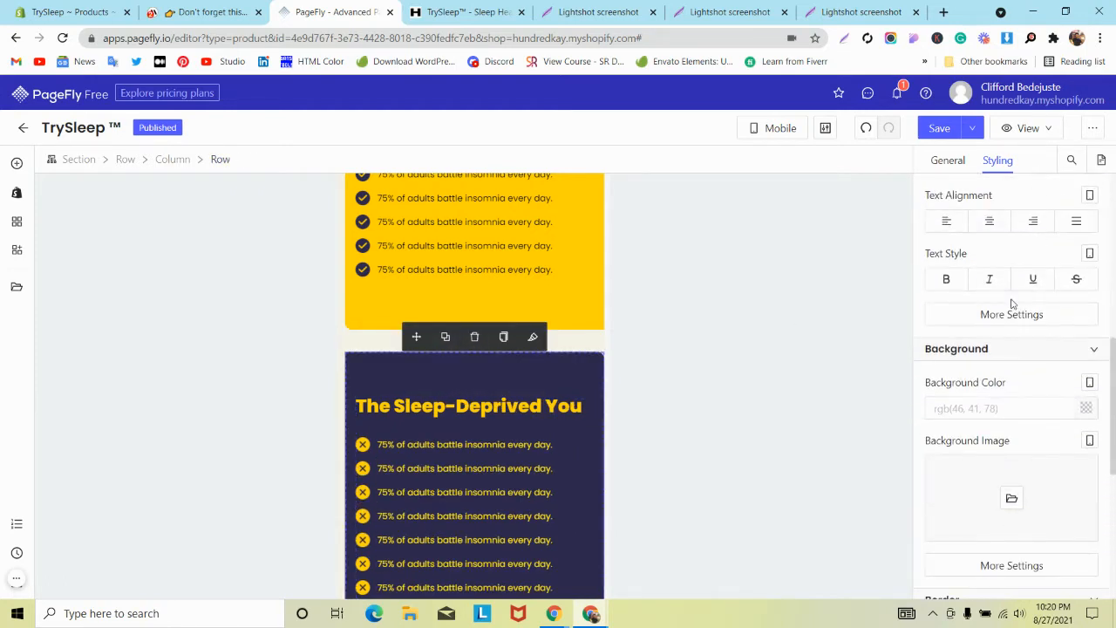
{"action": "left_click", "coordinate": [1003, 314]}
{"action": "scroll", "coordinate": [992, 407], "scroll_direction": "down", "scroll_amount": 3}
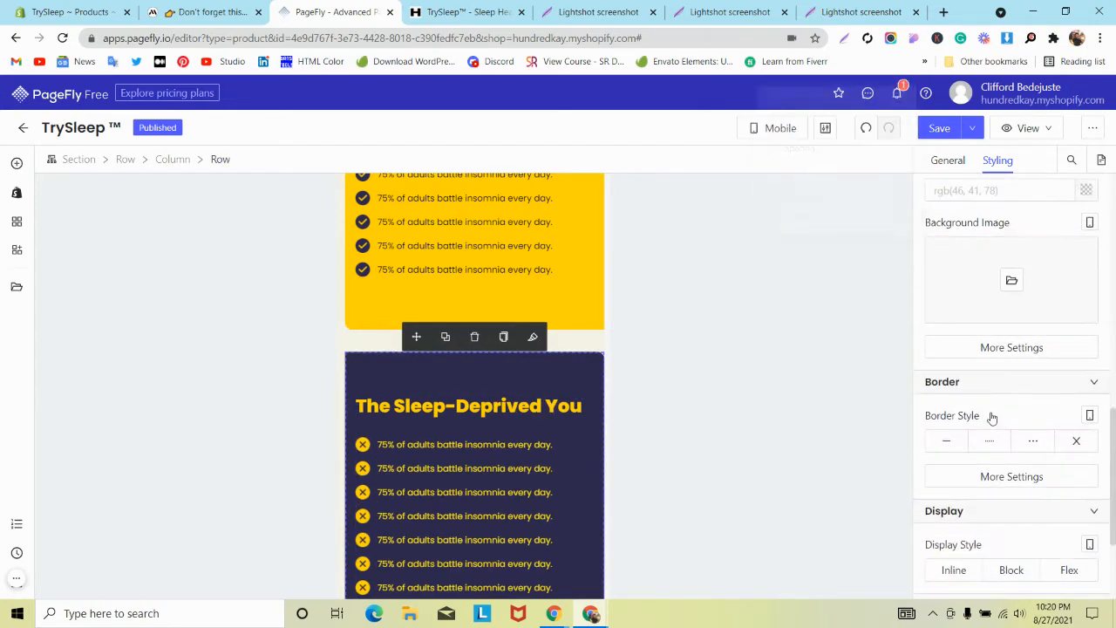
{"action": "left_click", "coordinate": [971, 348]}
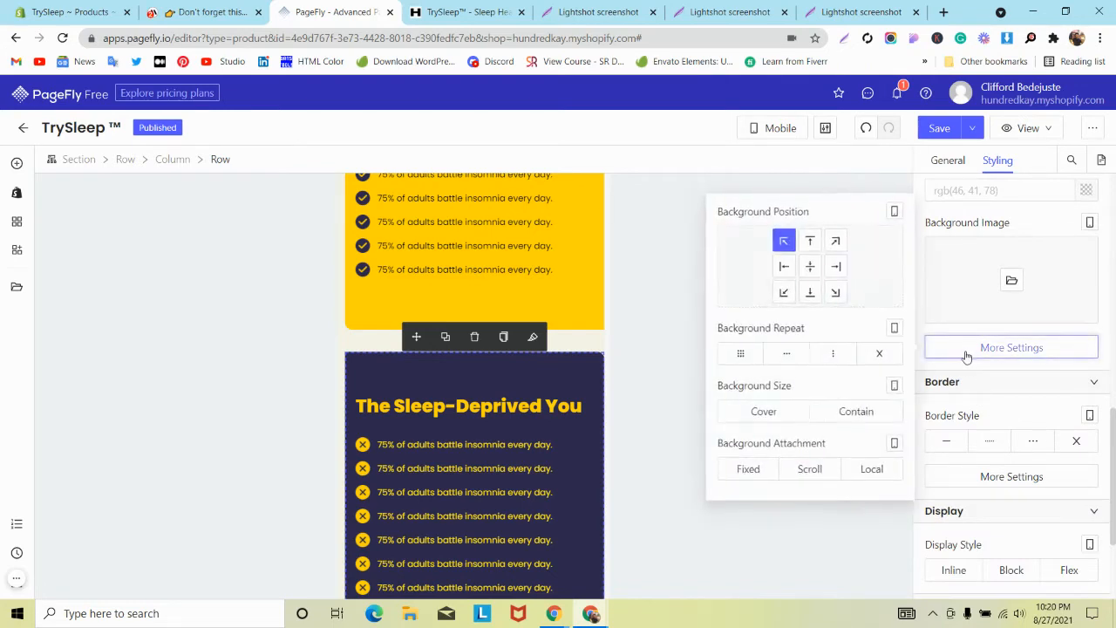
{"action": "left_click", "coordinate": [986, 476]}
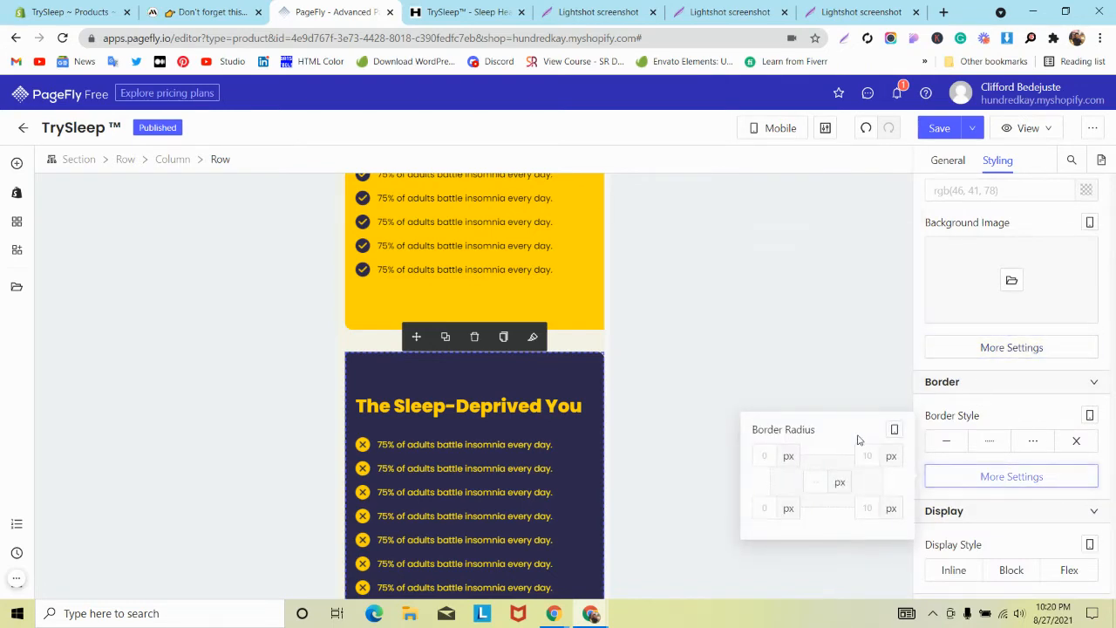
{"action": "left_click", "coordinate": [818, 475]}
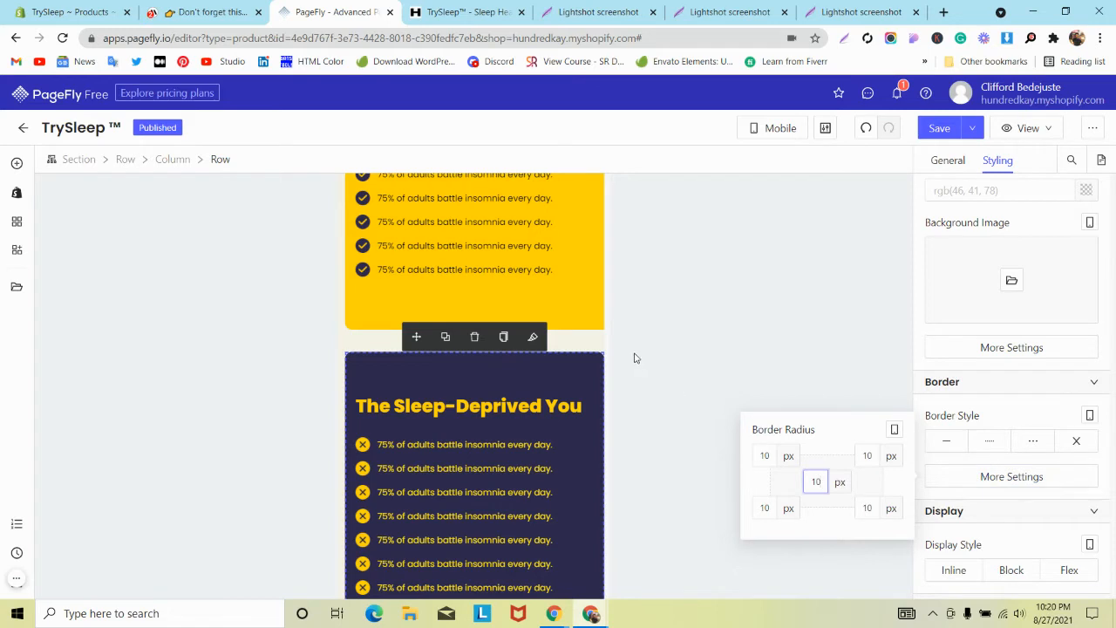
Step: Give the yellow "The Well-Rested You" row a border radius of 10 px on all corners
{"action": "left_click", "coordinate": [988, 445]}
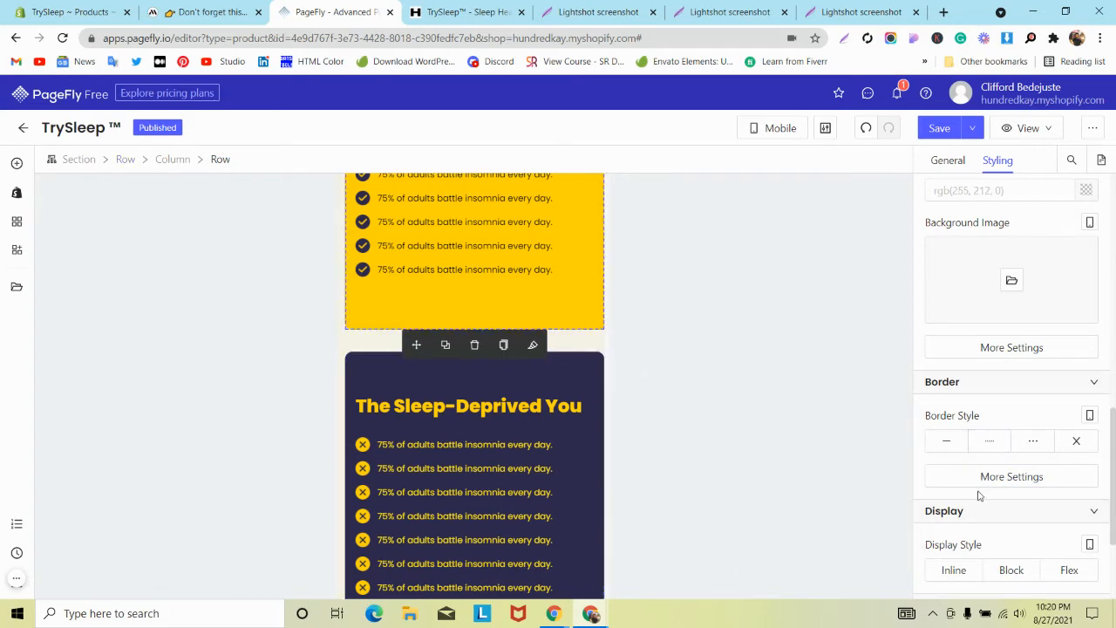
{"action": "left_click", "coordinate": [977, 481]}
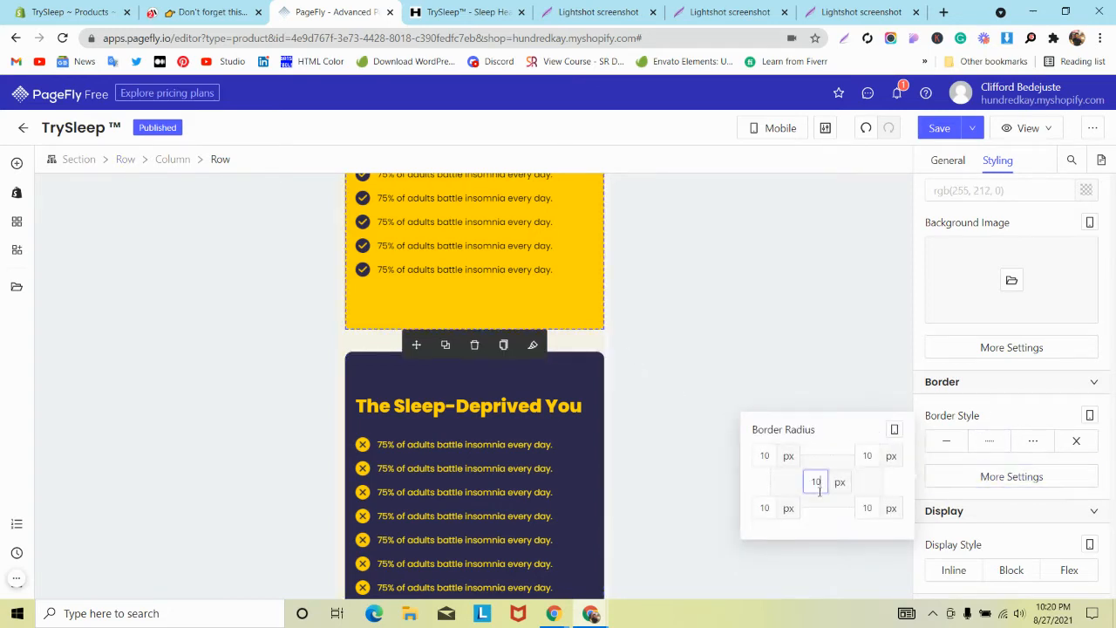
{"action": "scroll", "coordinate": [401, 383], "scroll_direction": "up", "scroll_amount": 5}
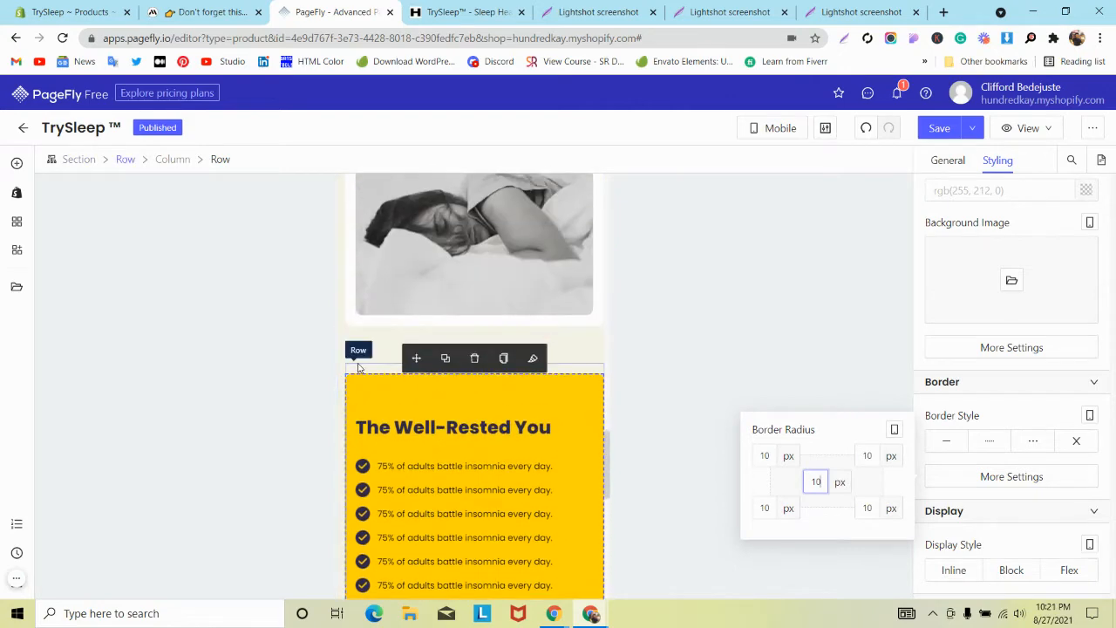
Step: Set the right padding of the section holding "Sleeplessness Seriously Affects Your Wellbeing." to 10 px in the Mobile view
{"action": "left_click", "coordinate": [358, 368]}
{"action": "scroll", "coordinate": [358, 367], "scroll_direction": "up", "scroll_amount": 3}
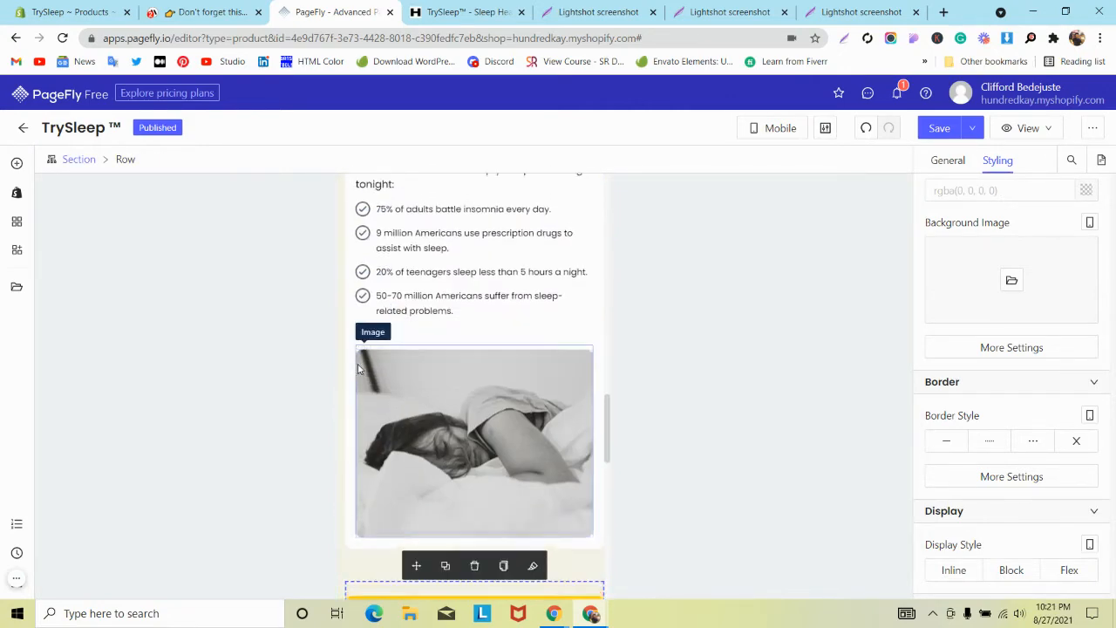
{"action": "scroll", "coordinate": [357, 367], "scroll_direction": "up", "scroll_amount": 4}
{"action": "left_click", "coordinate": [342, 296]}
{"action": "scroll", "coordinate": [1056, 214], "scroll_direction": "up", "scroll_amount": 1}
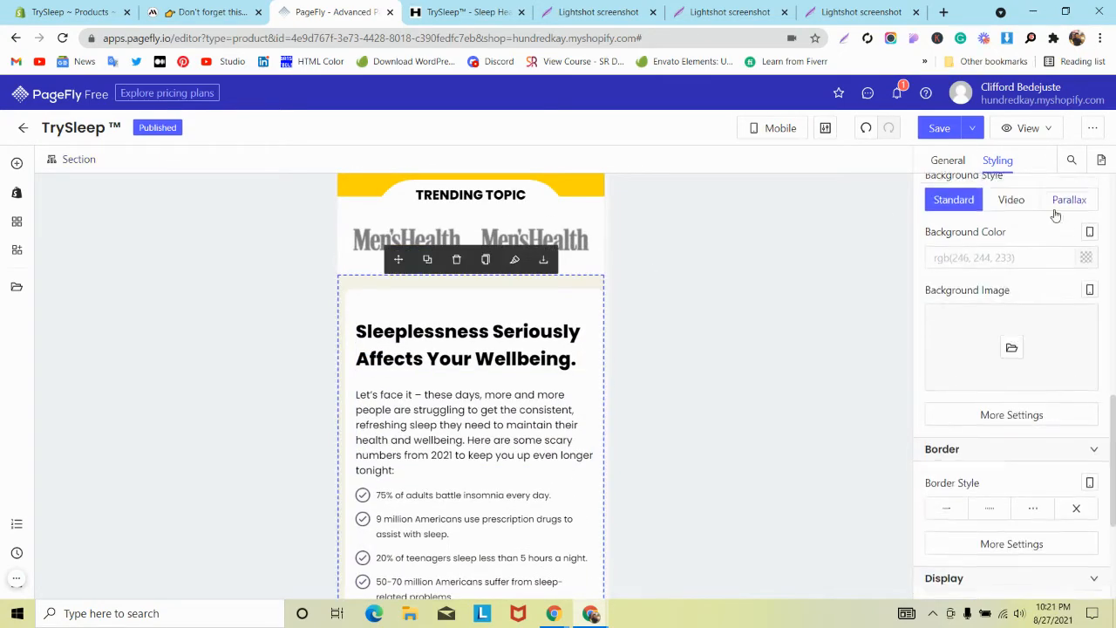
{"action": "scroll", "coordinate": [1055, 214], "scroll_direction": "up", "scroll_amount": 6}
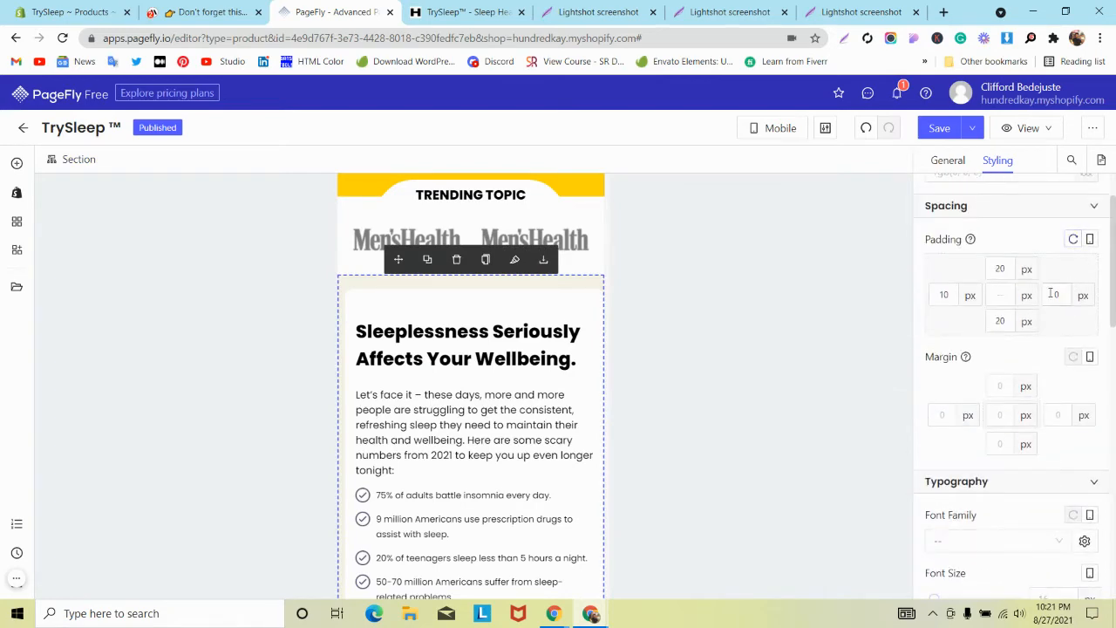
{"action": "type", "text": "10"}
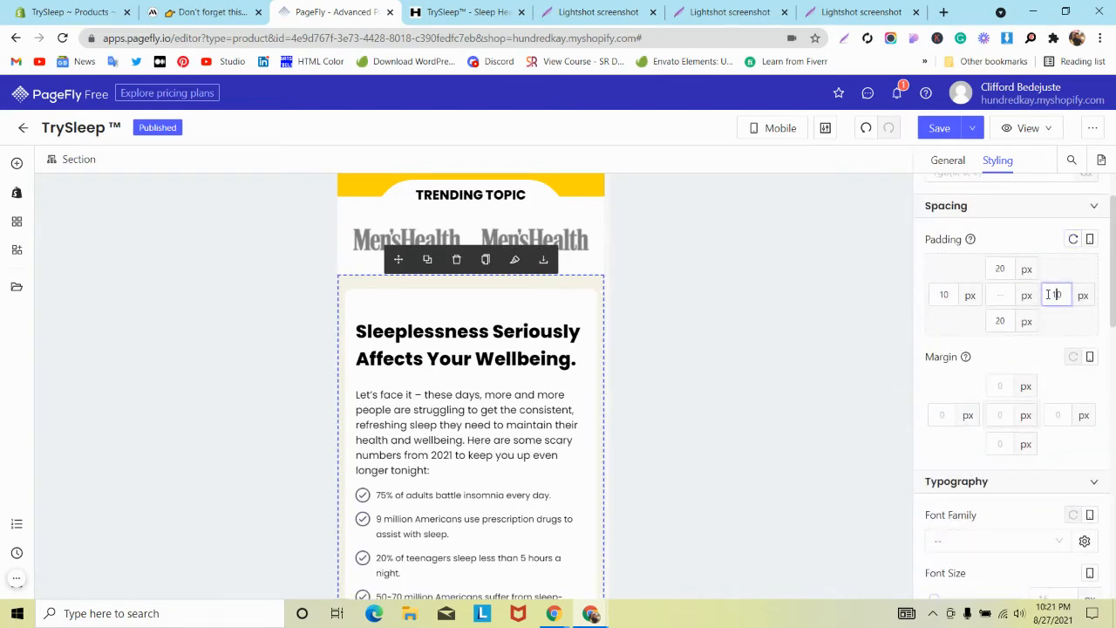
{"action": "scroll", "coordinate": [425, 372], "scroll_direction": "down", "scroll_amount": 10}
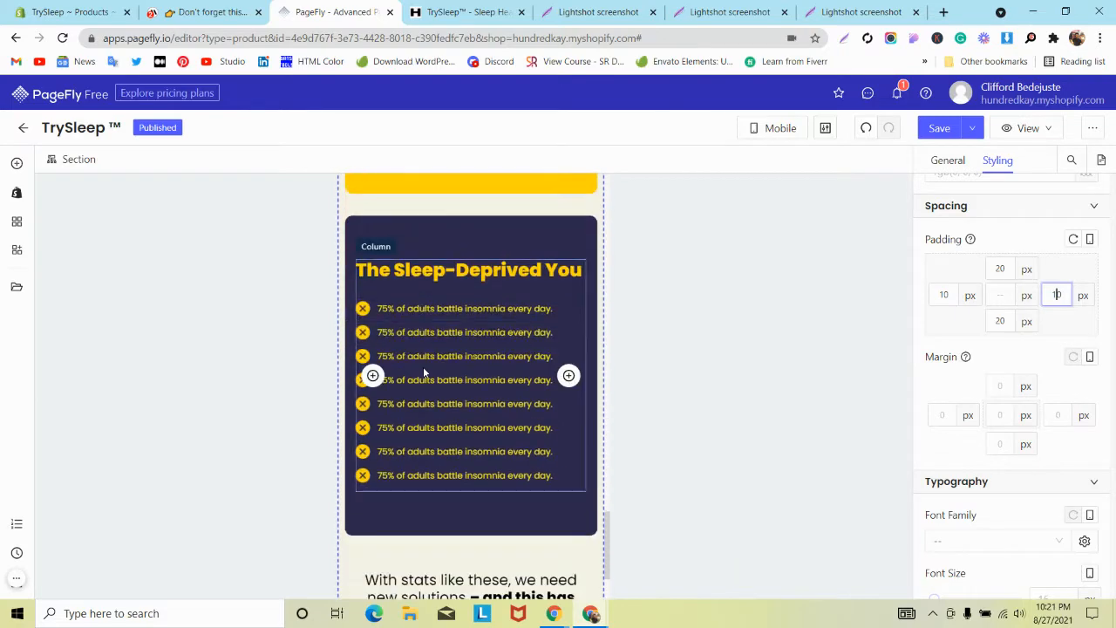
Step: Switch to the mindband.co reference page, open its developer tools docked to the right, and turn on mobile device emulation
{"action": "scroll", "coordinate": [424, 372], "scroll_direction": "down", "scroll_amount": 3}
{"action": "left_click", "coordinate": [197, 11]}
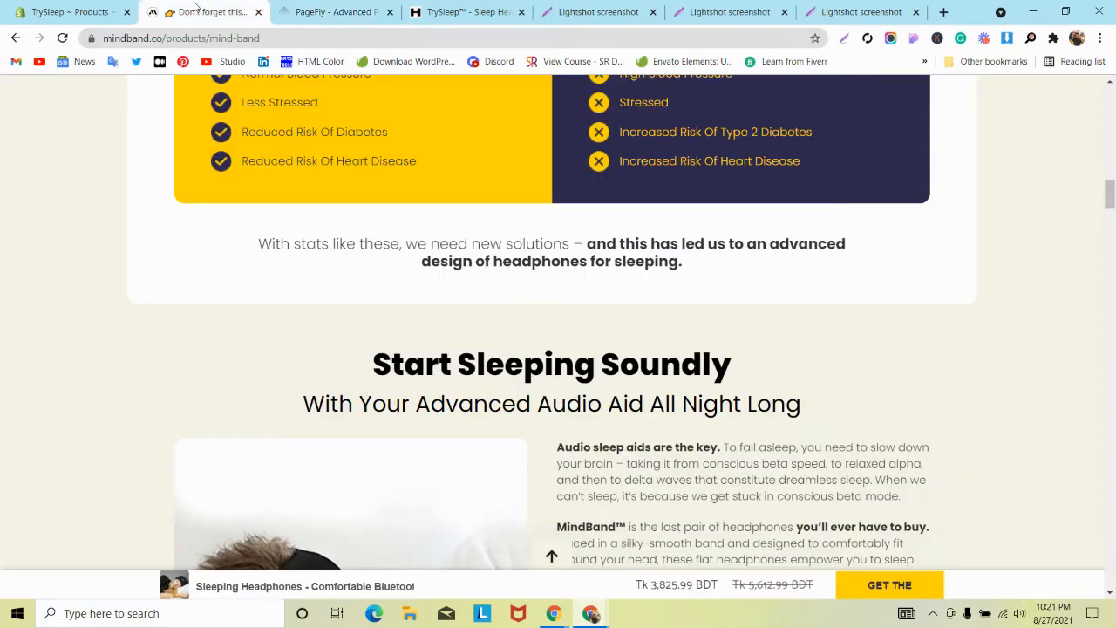
{"action": "right_click", "coordinate": [381, 227]}
{"action": "left_click", "coordinate": [410, 450]}
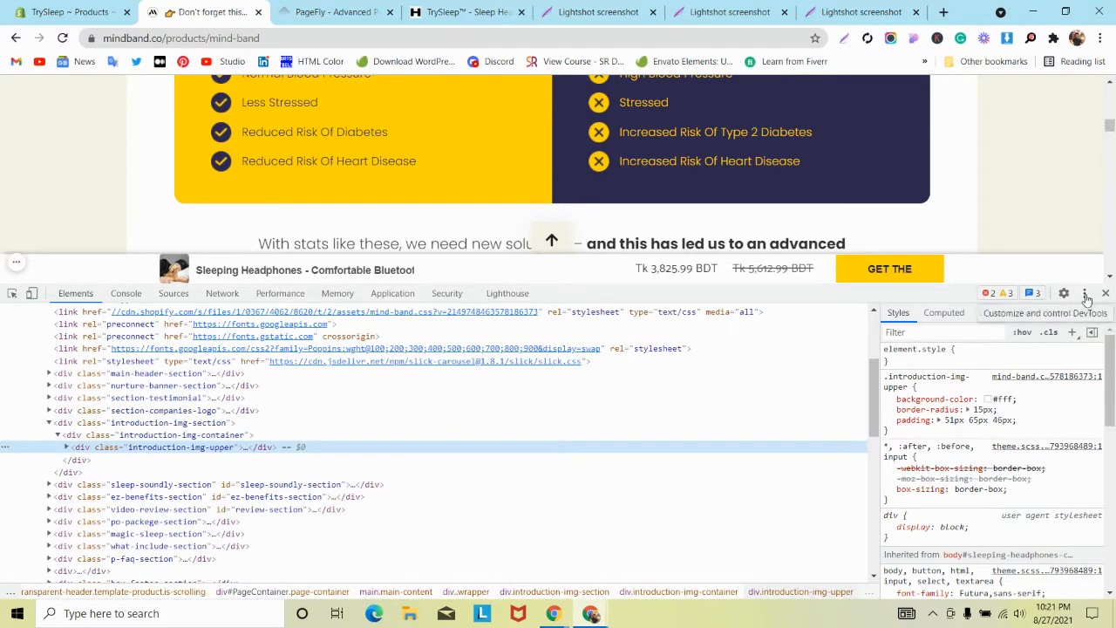
{"action": "left_click", "coordinate": [1084, 293]}
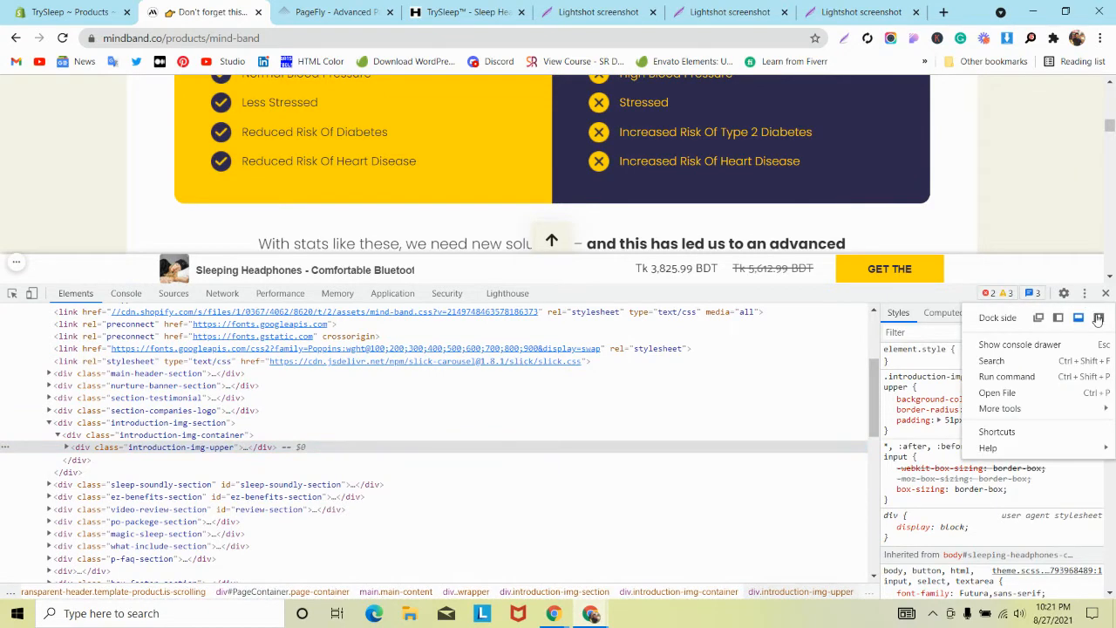
{"action": "left_click", "coordinate": [1098, 320]}
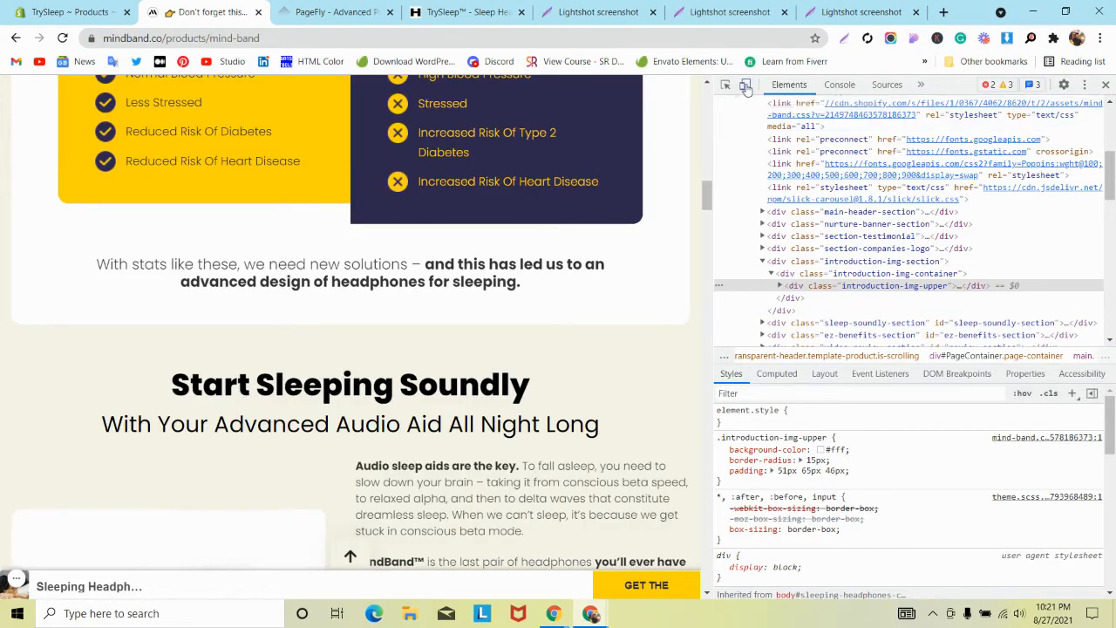
{"action": "left_click", "coordinate": [746, 85]}
Step: Examine the reference page's mobile layout of the "The Well-Rested You" and "The Sleep-Deprived You" cards
{"action": "scroll", "coordinate": [387, 311], "scroll_direction": "down", "scroll_amount": 3}
{"action": "scroll", "coordinate": [386, 312], "scroll_direction": "up", "scroll_amount": 15}
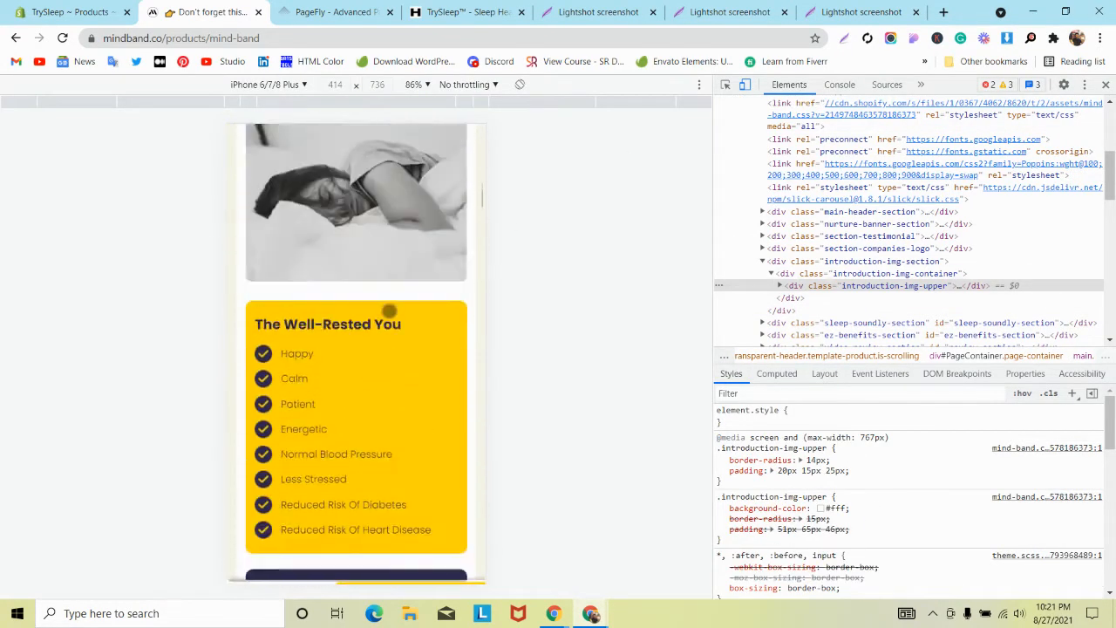
{"action": "scroll", "coordinate": [389, 312], "scroll_direction": "up", "scroll_amount": 3}
{"action": "scroll", "coordinate": [387, 311], "scroll_direction": "down", "scroll_amount": 6}
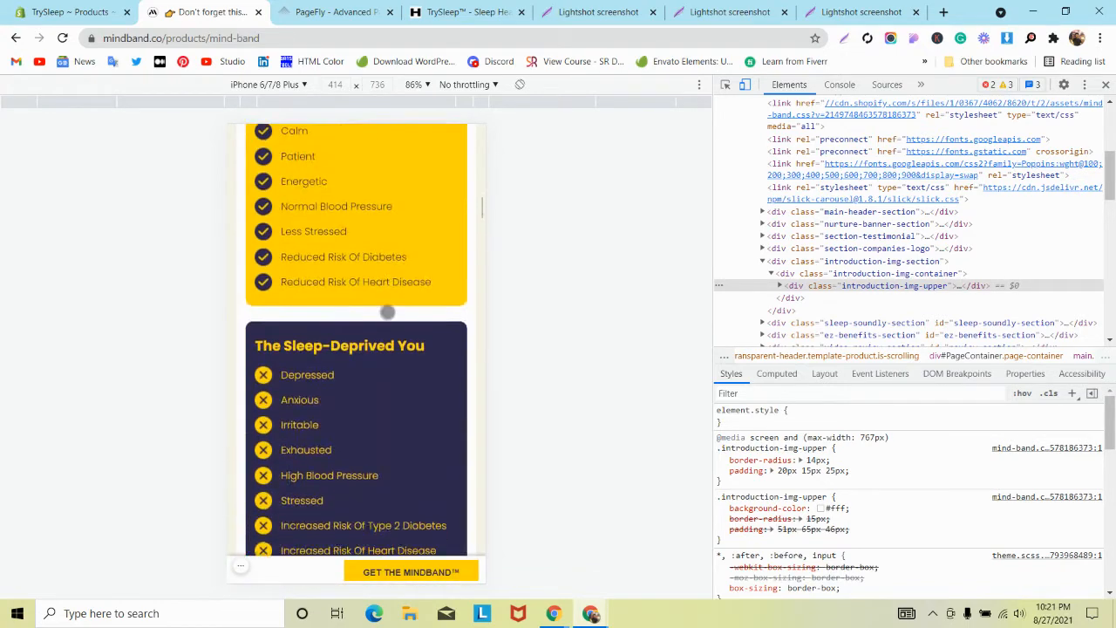
{"action": "scroll", "coordinate": [387, 311], "scroll_direction": "down", "scroll_amount": 3}
{"action": "scroll", "coordinate": [389, 309], "scroll_direction": "up", "scroll_amount": 2}
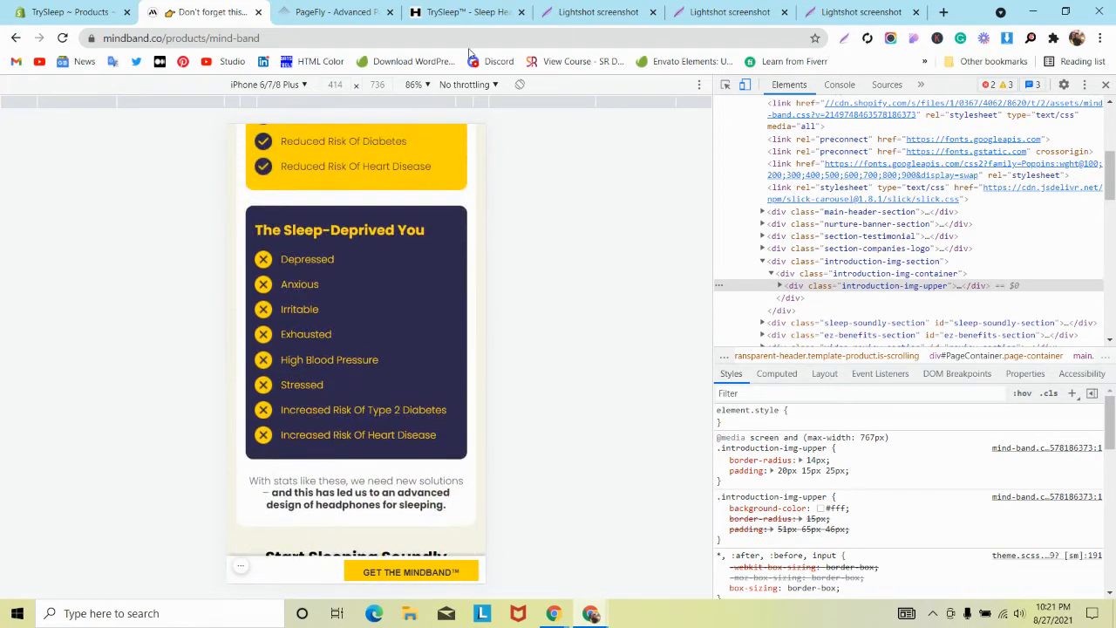
Step: Back in PageFly, set the top and bottom padding of the dark blue "The Sleep-Deprived You" row to 25 px
{"action": "left_click", "coordinate": [354, 8]}
{"action": "scroll", "coordinate": [454, 239], "scroll_direction": "up", "scroll_amount": 3}
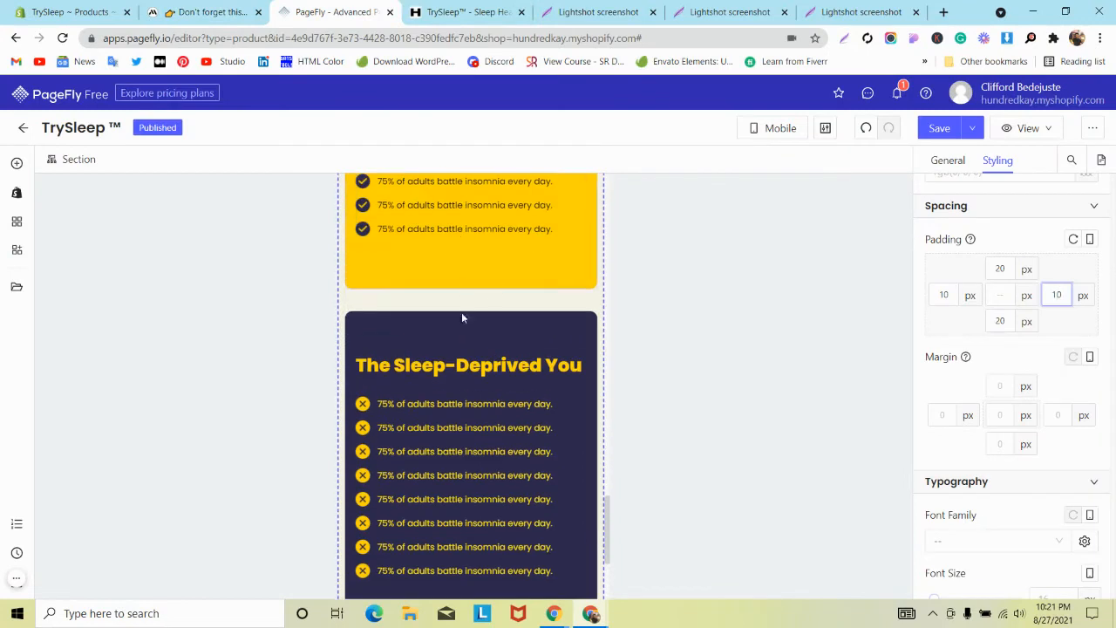
{"action": "left_click", "coordinate": [454, 334]}
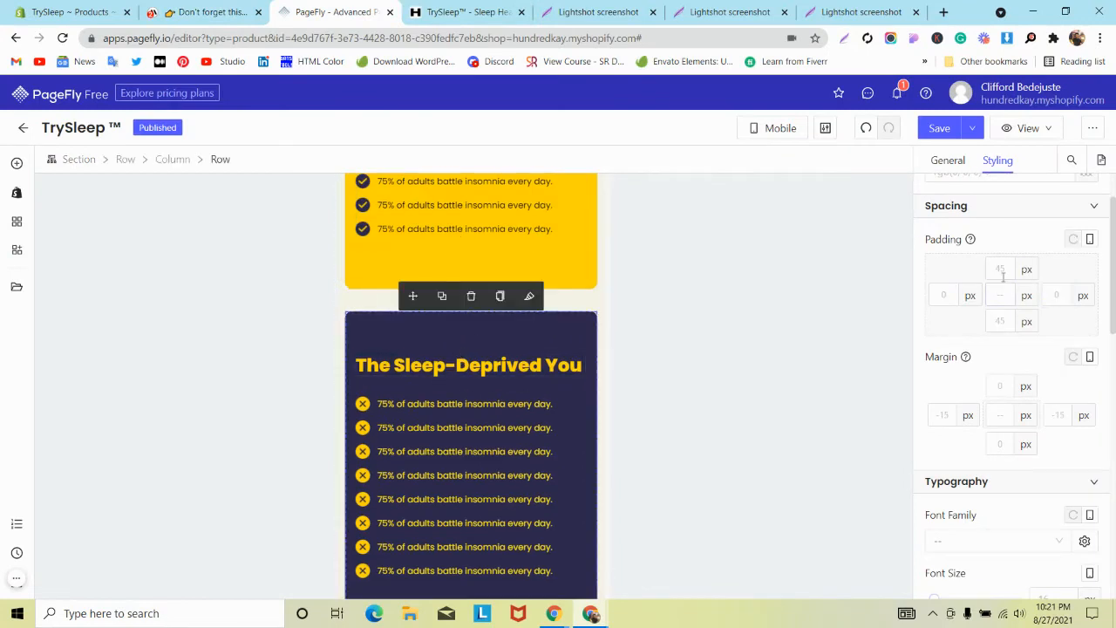
{"action": "type", "text": "25"}
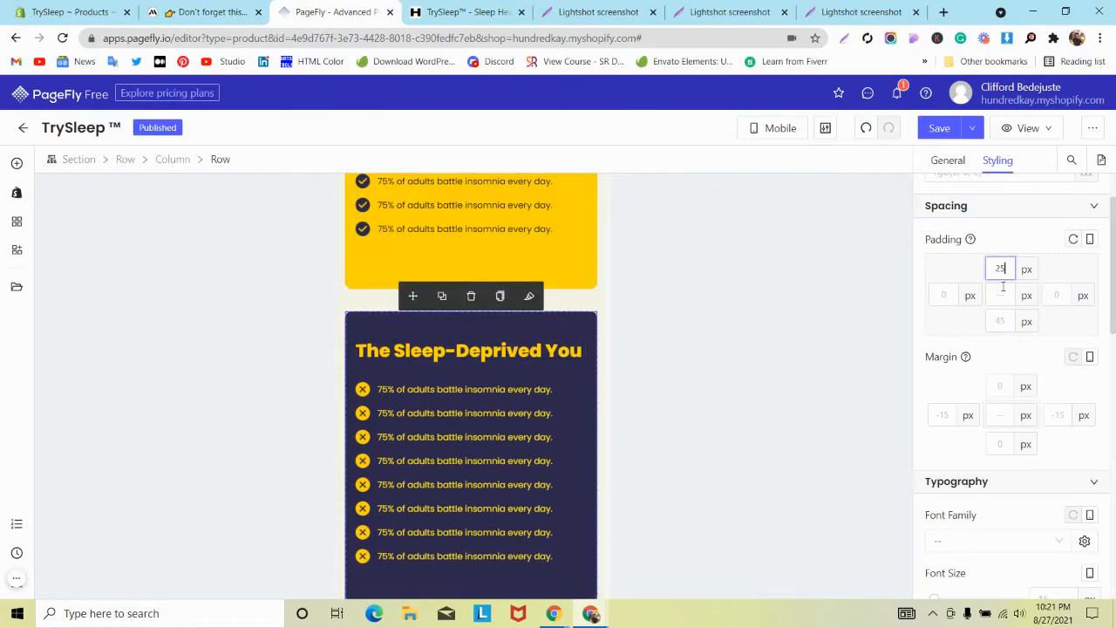
{"action": "type", "text": "25"}
Step: Set the top and bottom padding of the yellow "The Well-Rested You" row to 25 px
{"action": "scroll", "coordinate": [557, 301], "scroll_direction": "up", "scroll_amount": 5}
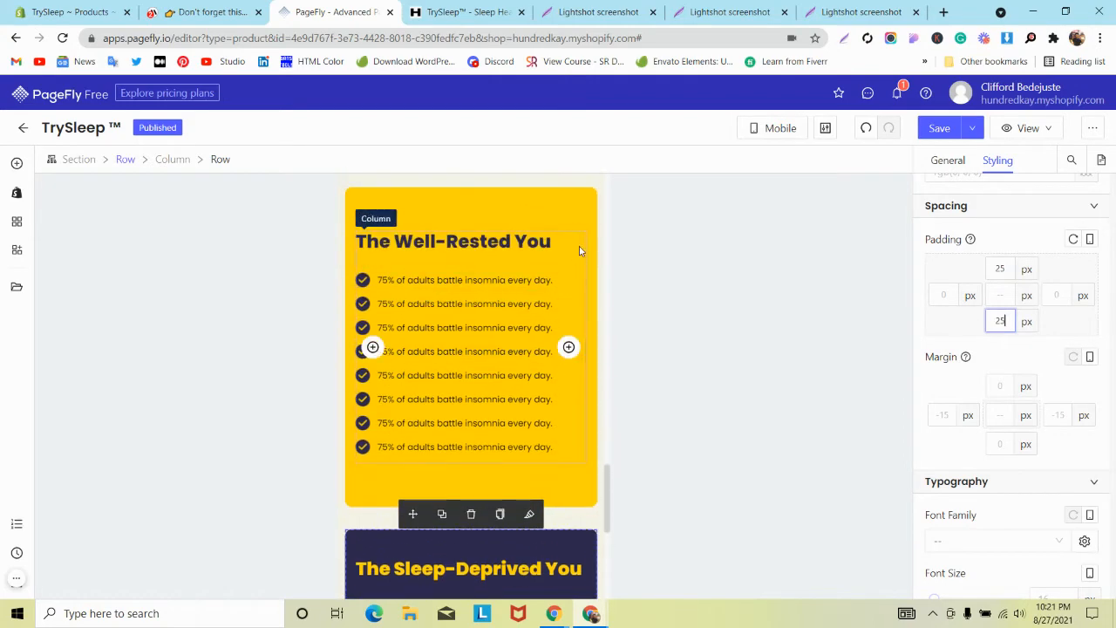
{"action": "left_click", "coordinate": [584, 201]}
{"action": "left_click", "coordinate": [1000, 269]}
{"action": "type", "text": "25"}
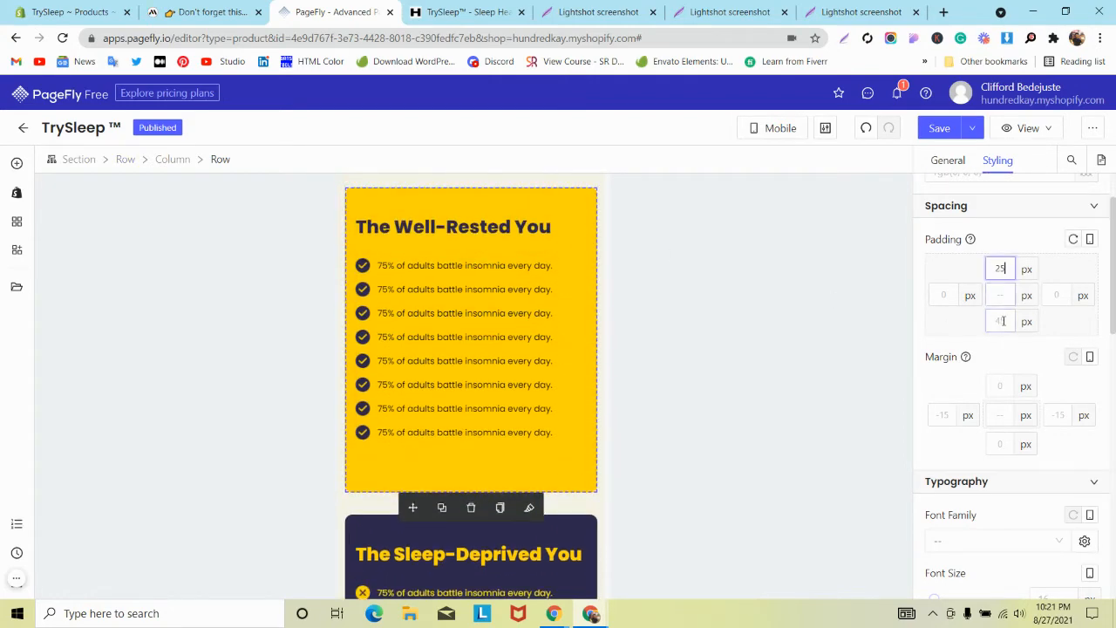
{"action": "left_click", "coordinate": [1003, 321]}
{"action": "type", "text": "25"}
Step: Set the left and right padding of the whole comparison section to 12 px in the Mobile view
{"action": "scroll", "coordinate": [464, 403], "scroll_direction": "down", "scroll_amount": 4}
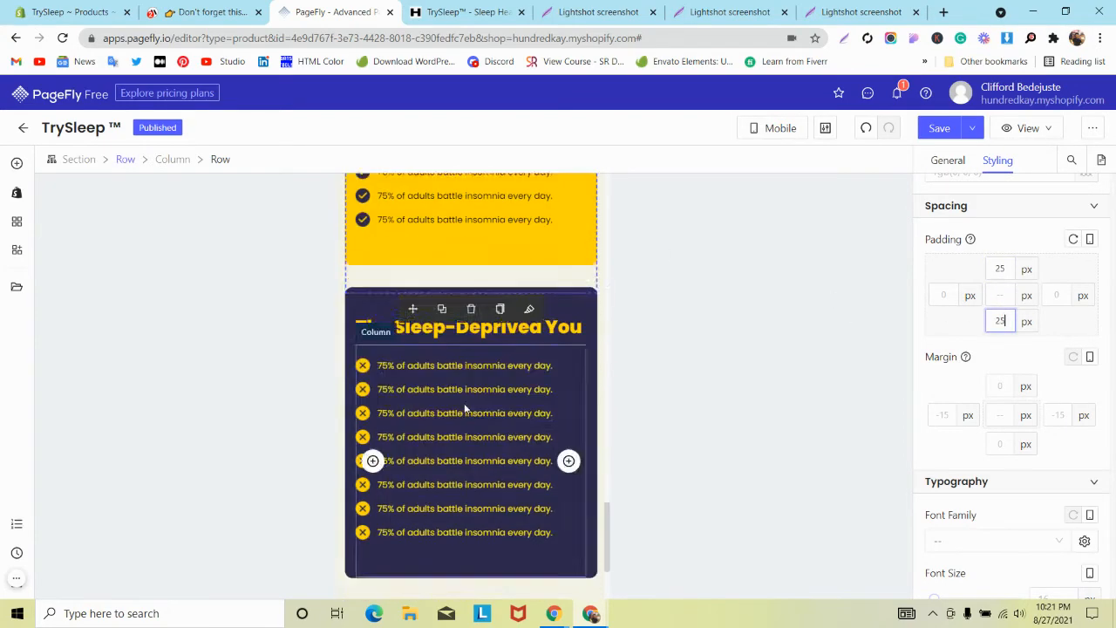
{"action": "scroll", "coordinate": [465, 403], "scroll_direction": "up", "scroll_amount": 8}
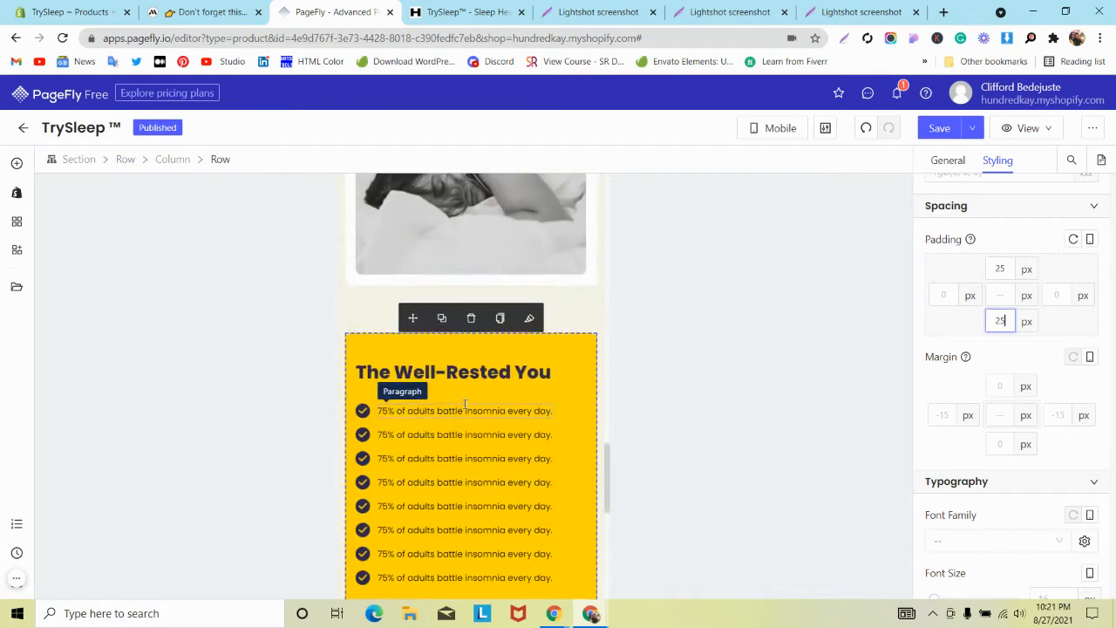
{"action": "scroll", "coordinate": [465, 403], "scroll_direction": "up", "scroll_amount": 3}
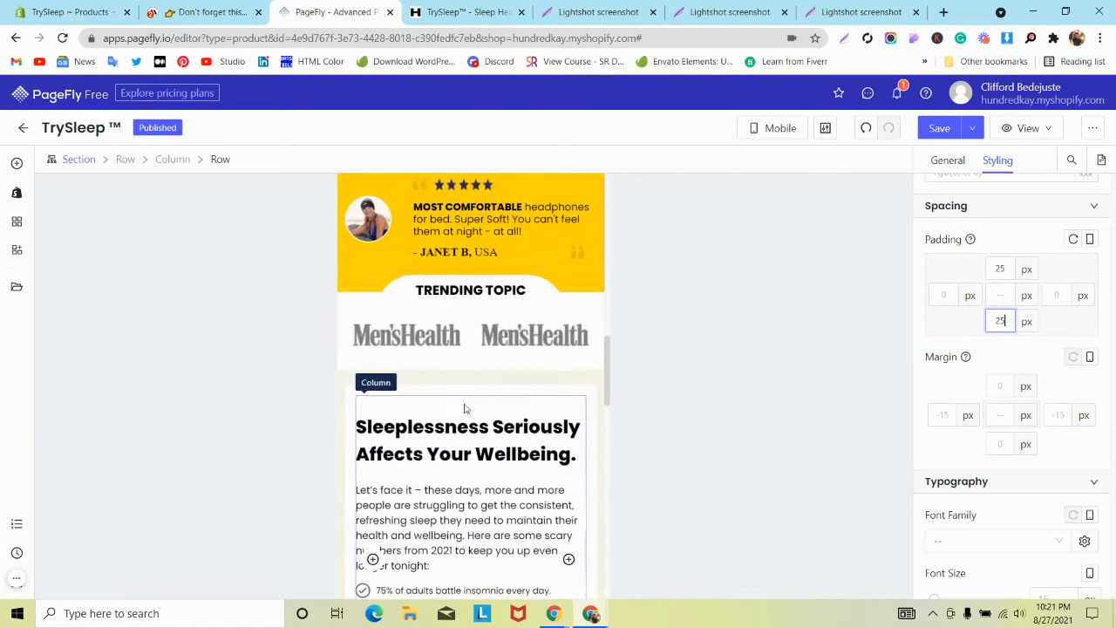
{"action": "left_click", "coordinate": [523, 378]}
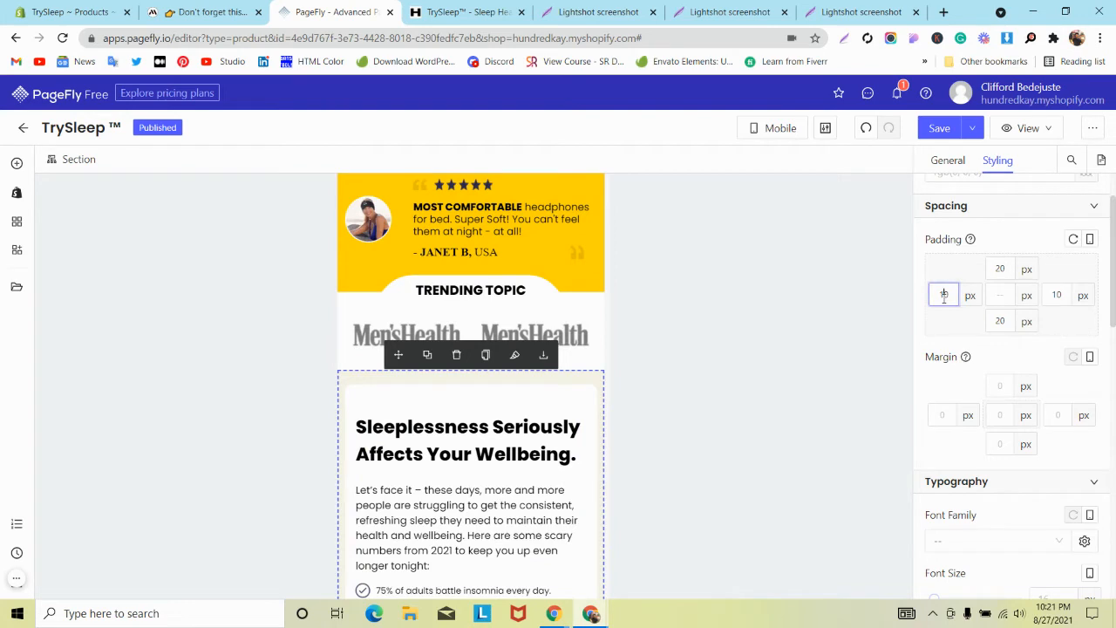
{"action": "key", "text": "Up"}
{"action": "key", "text": "Up"}
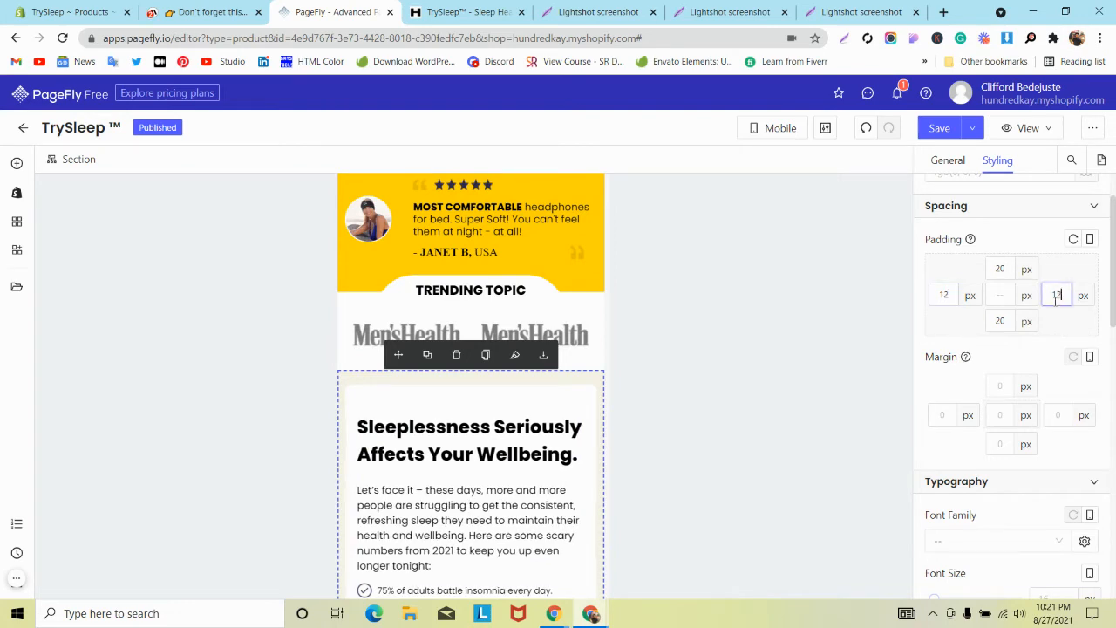
Step: Save and publish the TrySleep page, and look over the comparison cards in the Mobile view
{"action": "left_click", "coordinate": [973, 131]}
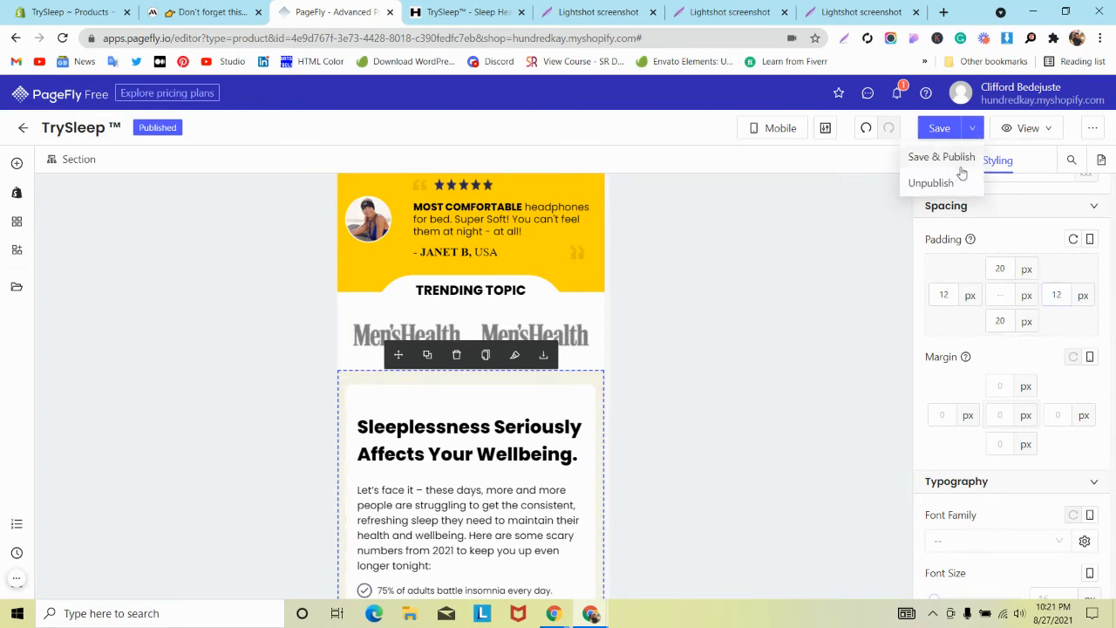
{"action": "left_click", "coordinate": [942, 158]}
{"action": "scroll", "coordinate": [436, 314], "scroll_direction": "down", "scroll_amount": 8}
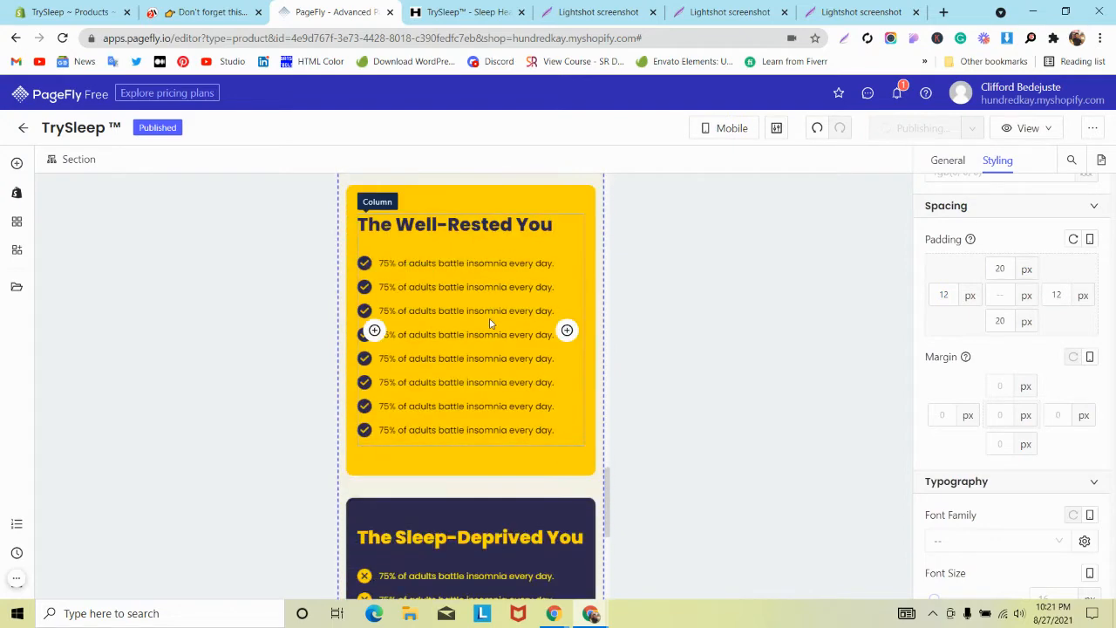
{"action": "scroll", "coordinate": [490, 323], "scroll_direction": "down", "scroll_amount": 4}
{"action": "scroll", "coordinate": [489, 324], "scroll_direction": "up", "scroll_amount": 2}
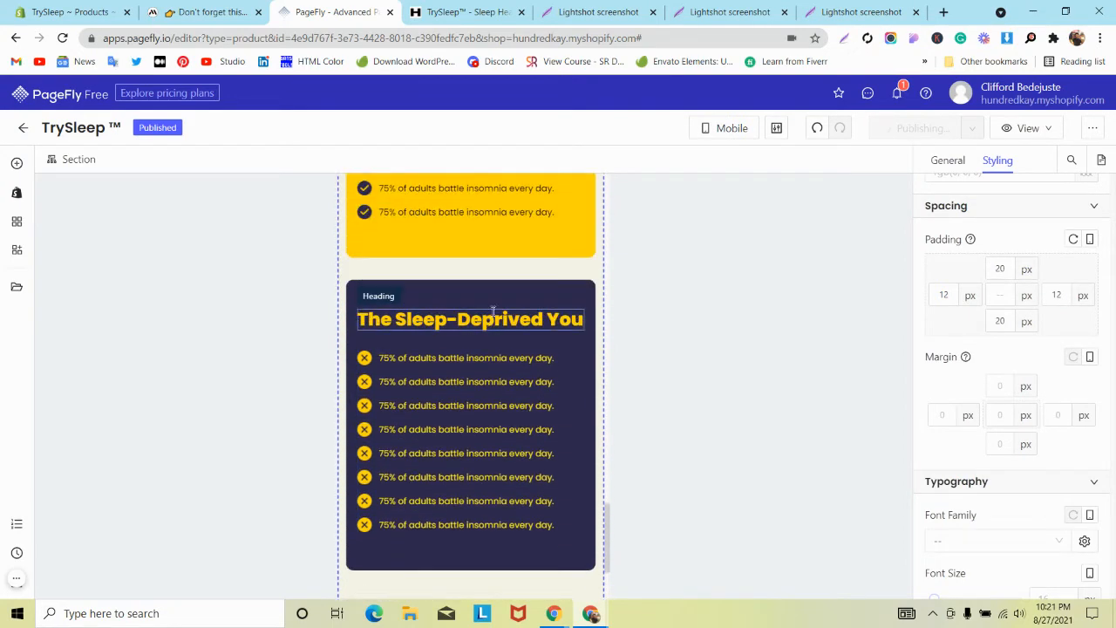
Step: Select the closing "With stats like these" heading and inspect the font size of the same paragraph on the reference page in mobile emulation
{"action": "left_click", "coordinate": [209, 12]}
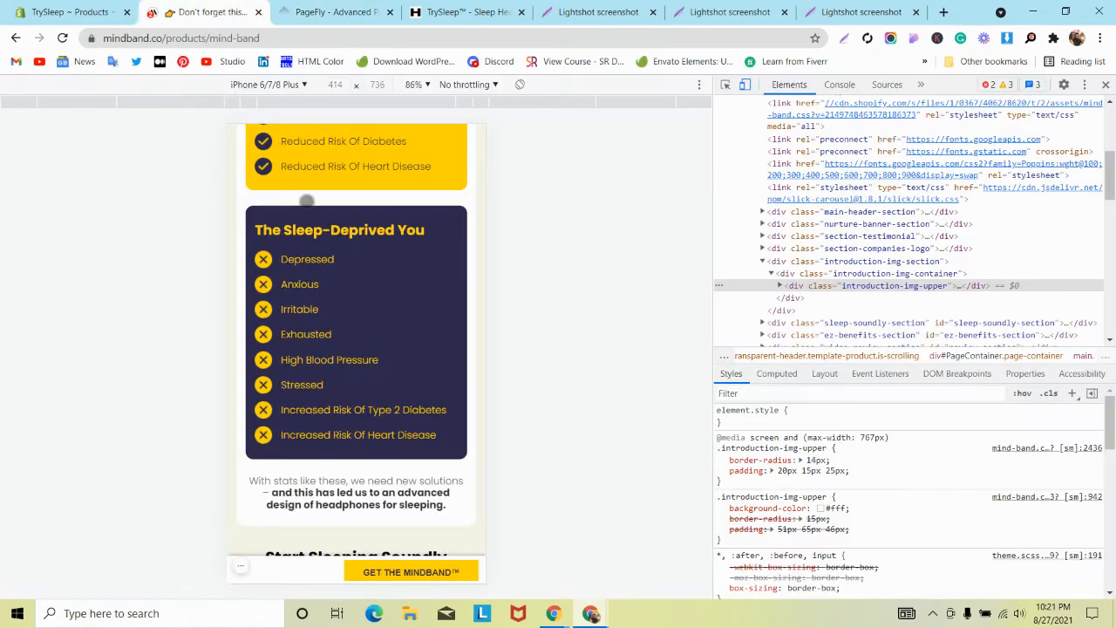
{"action": "left_click", "coordinate": [330, 11]}
{"action": "scroll", "coordinate": [450, 305], "scroll_direction": "down", "scroll_amount": 3}
{"action": "left_click", "coordinate": [482, 474]}
{"action": "left_click", "coordinate": [483, 475]}
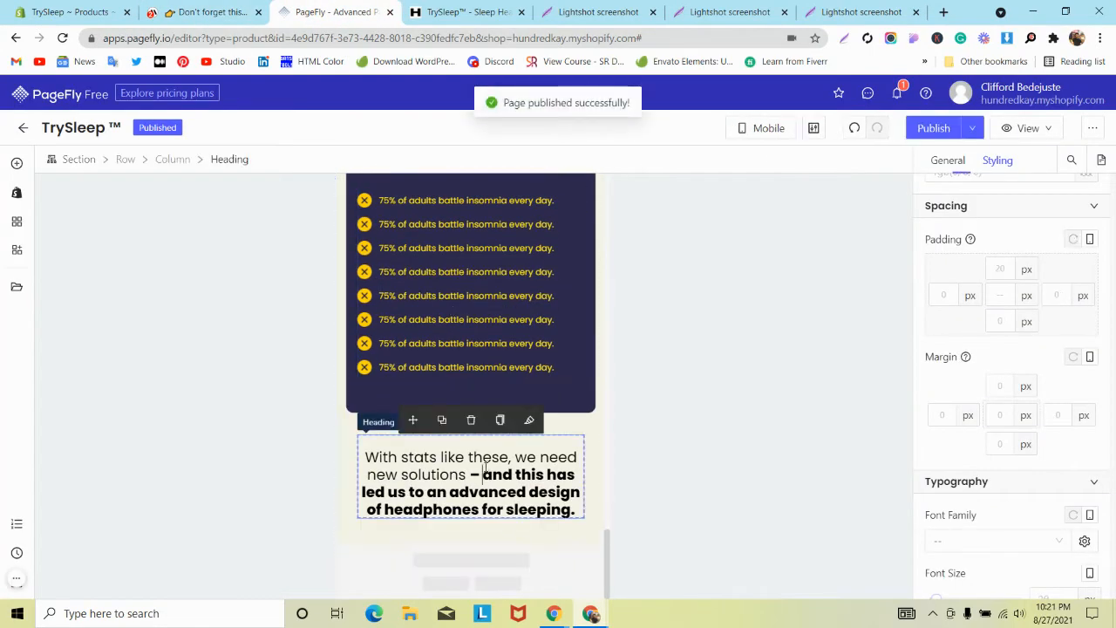
{"action": "left_click", "coordinate": [229, 12]}
{"action": "left_click", "coordinate": [725, 83]}
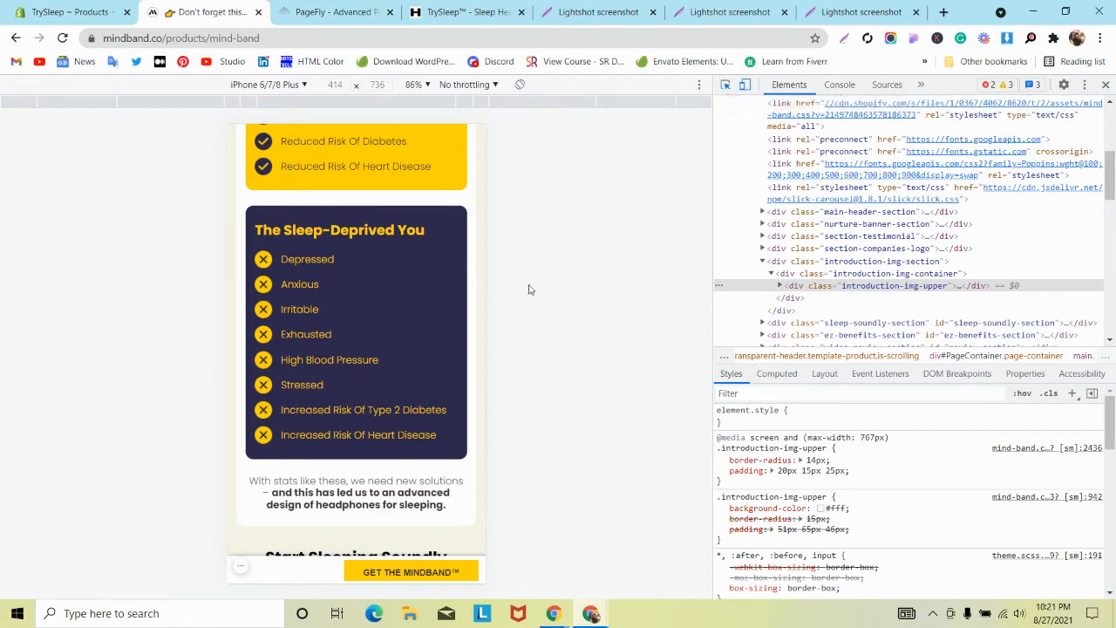
{"action": "left_click", "coordinate": [388, 493]}
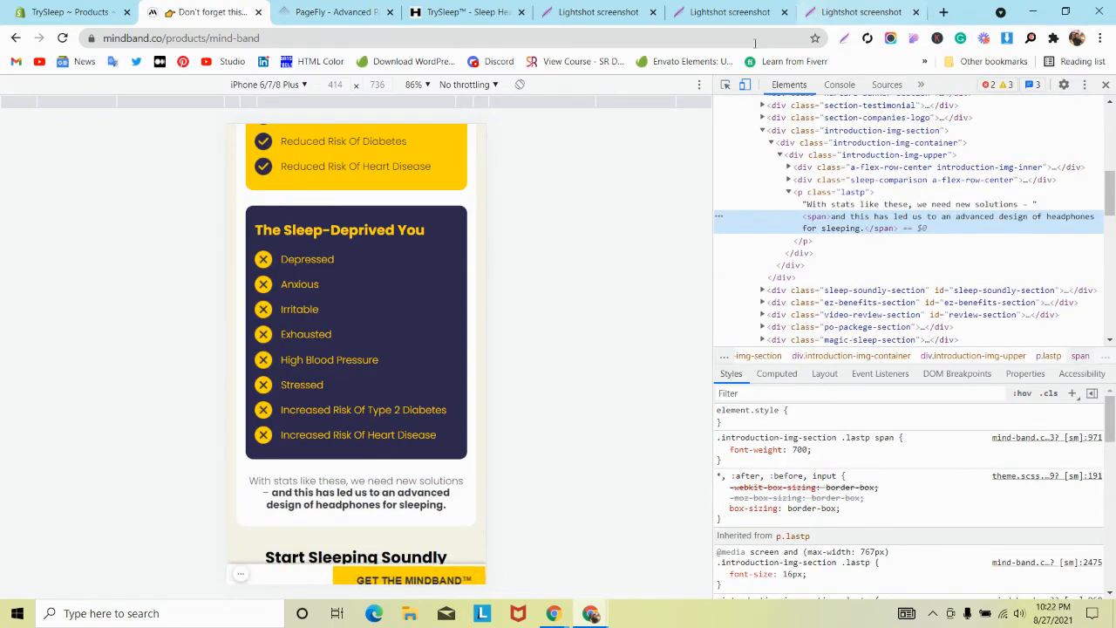
{"action": "key", "text": "ctrl+shift+c"}
{"action": "left_click", "coordinate": [400, 481]}
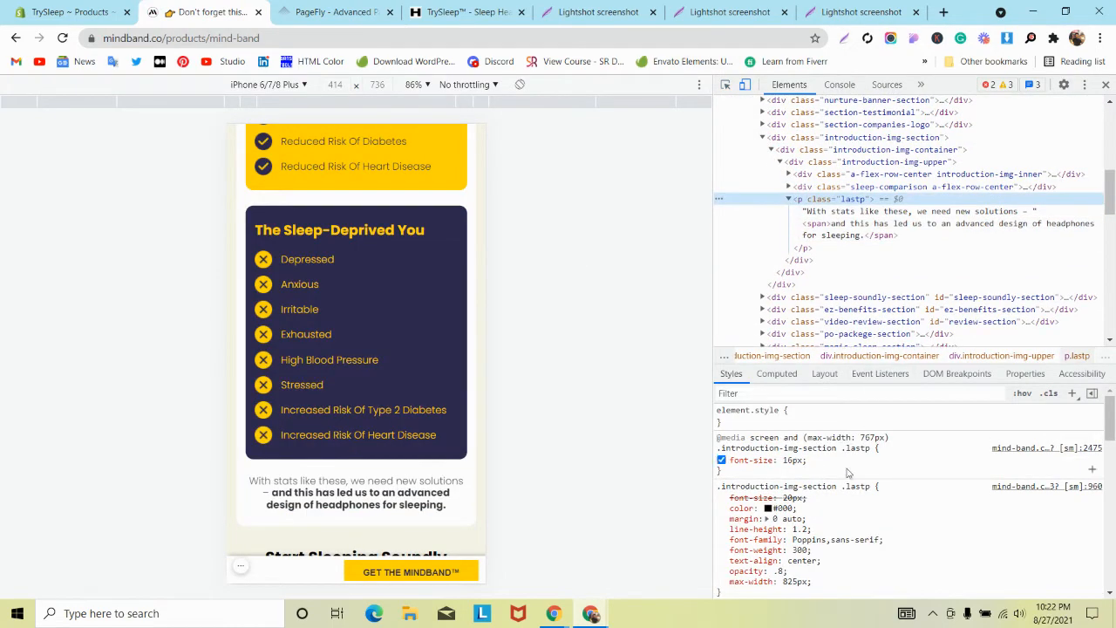
Step: Back in PageFly, set the font size of the "With stats like these" heading to 16 px
{"action": "left_click", "coordinate": [336, 12]}
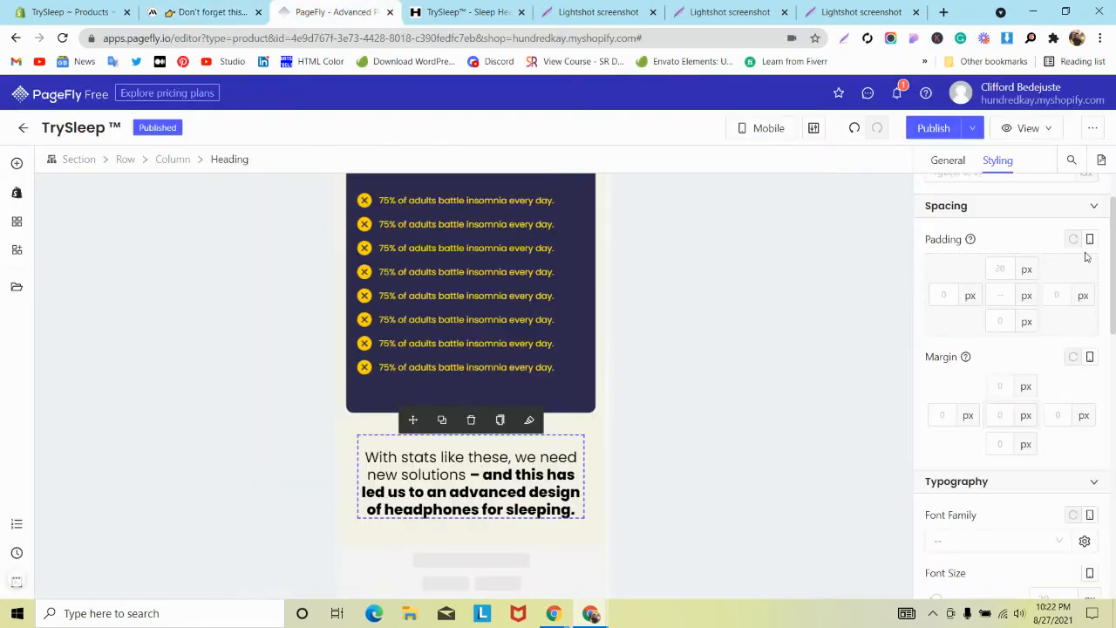
{"action": "scroll", "coordinate": [1071, 403], "scroll_direction": "down", "scroll_amount": 3}
{"action": "type", "text": "16"}
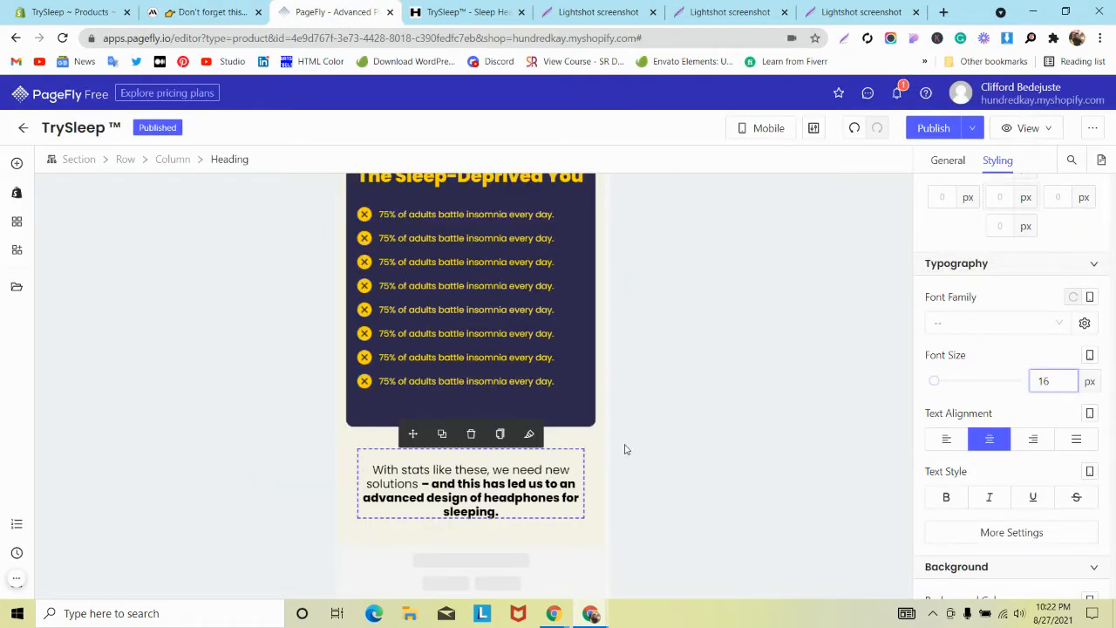
Step: Set the padding of the "With stats like these" heading to 0 px on all sides
{"action": "scroll", "coordinate": [1077, 270], "scroll_direction": "up", "scroll_amount": 3}
{"action": "left_click", "coordinate": [1001, 295]}
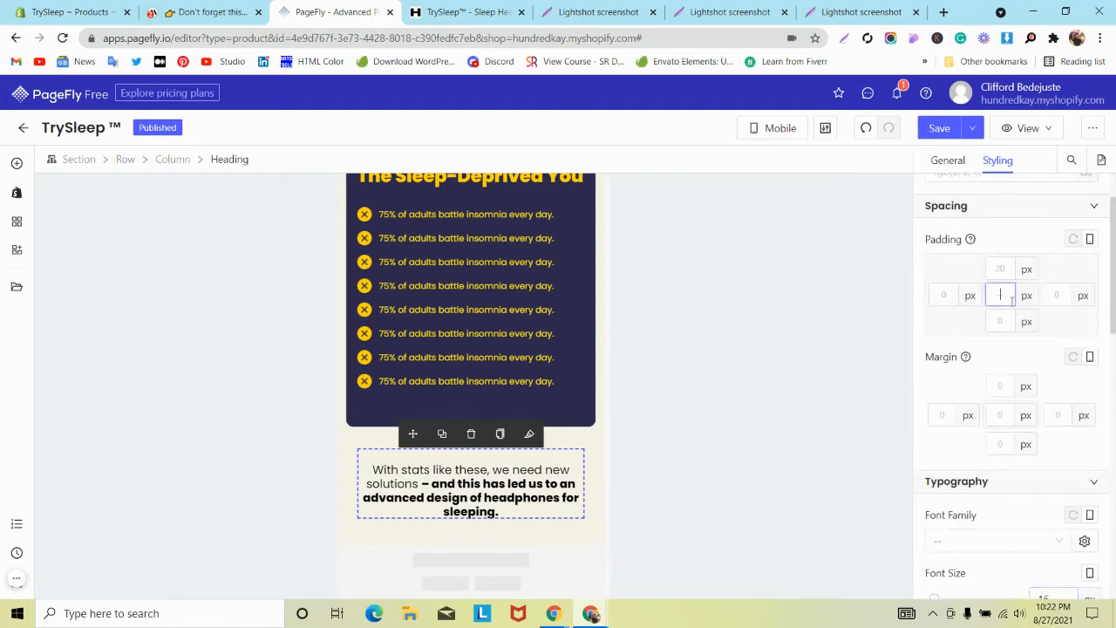
{"action": "type", "text": "0"}
{"action": "left_click", "coordinate": [345, 473]}
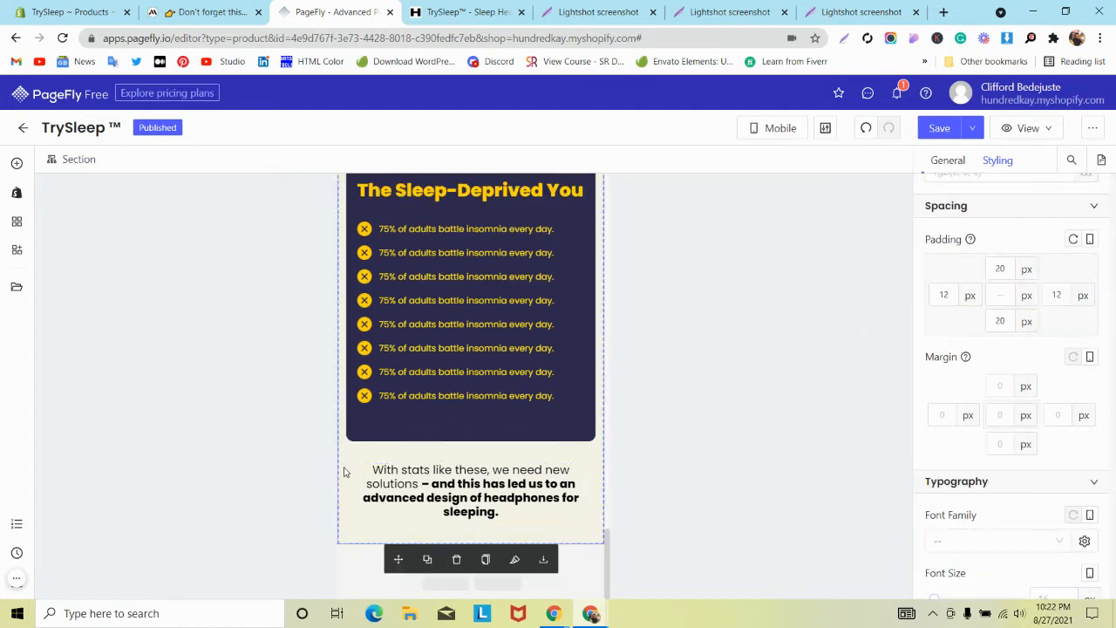
{"action": "left_click", "coordinate": [374, 475]}
{"action": "scroll", "coordinate": [1050, 508], "scroll_direction": "down", "scroll_amount": 1}
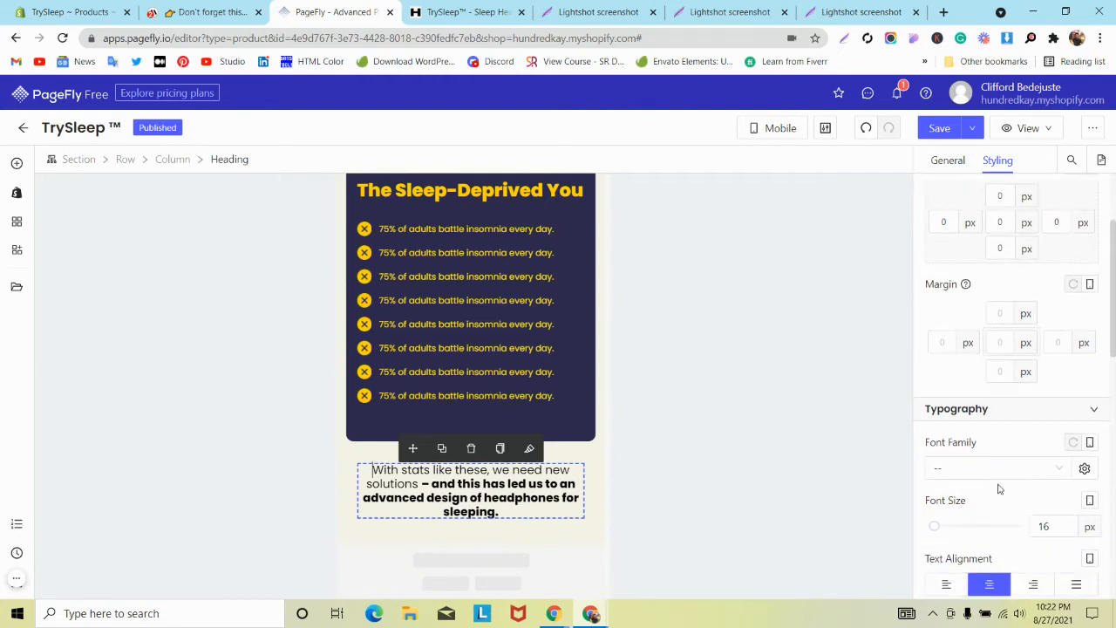
Step: Set the font family of the "With stats like these" heading to Poppins
{"action": "left_click", "coordinate": [989, 468]}
{"action": "left_click", "coordinate": [975, 518]}
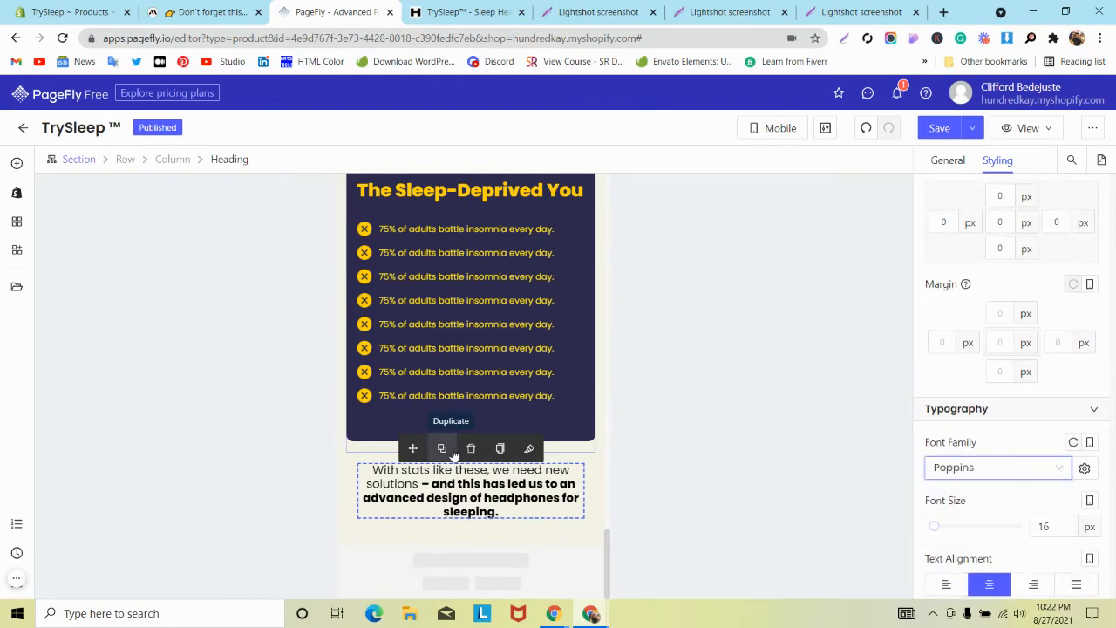
Step: Select the row holding the comparison cards, and measure the gap between the two cards on the reference page with a Lightshot selection
{"action": "scroll", "coordinate": [416, 526], "scroll_direction": "up", "scroll_amount": 5}
{"action": "scroll", "coordinate": [413, 523], "scroll_direction": "up", "scroll_amount": 1}
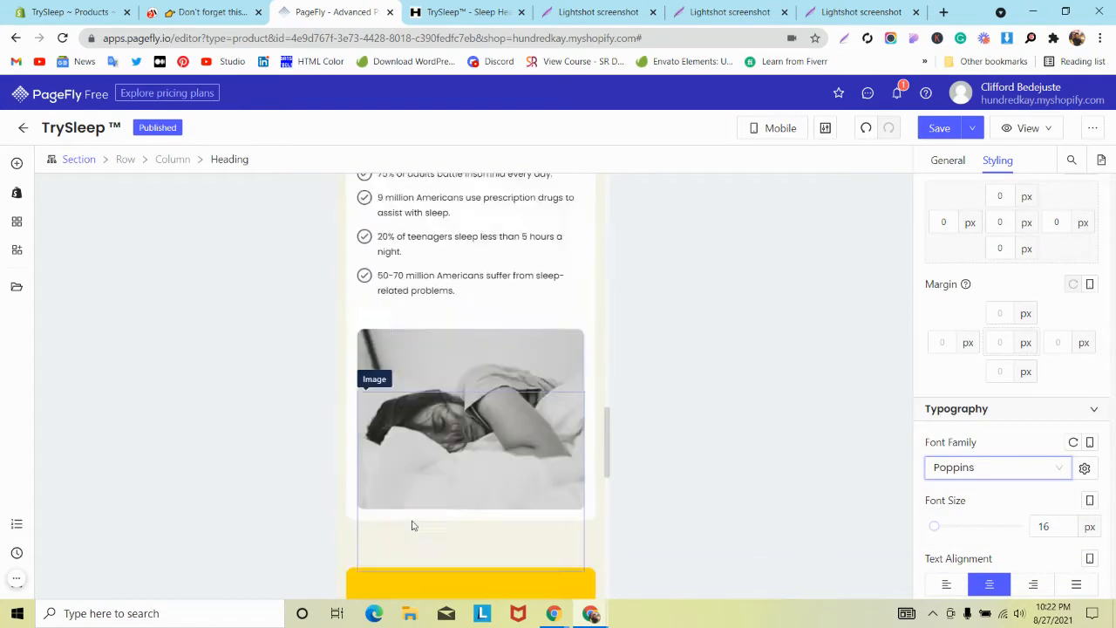
{"action": "scroll", "coordinate": [414, 523], "scroll_direction": "down", "scroll_amount": 3}
{"action": "left_click", "coordinate": [408, 352]}
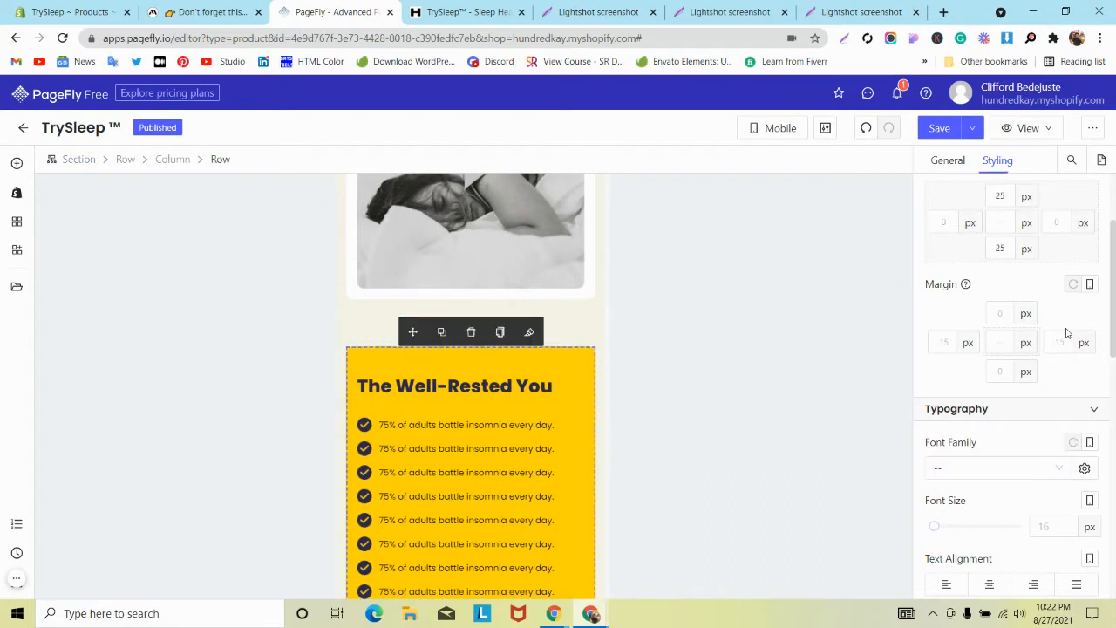
{"action": "left_click", "coordinate": [594, 341]}
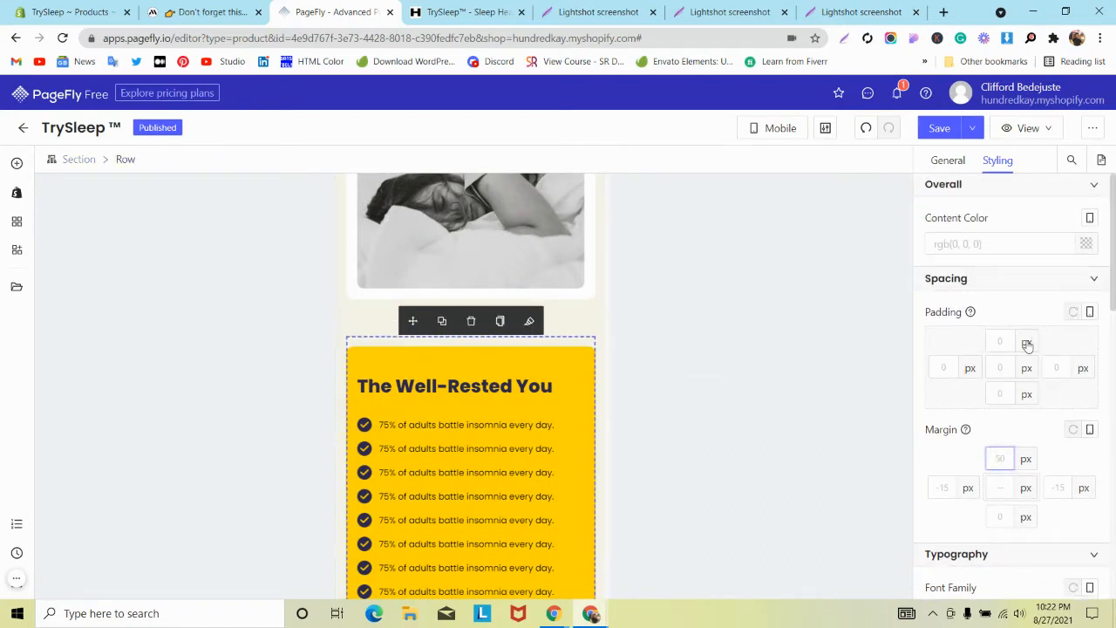
{"action": "left_click", "coordinate": [202, 9]}
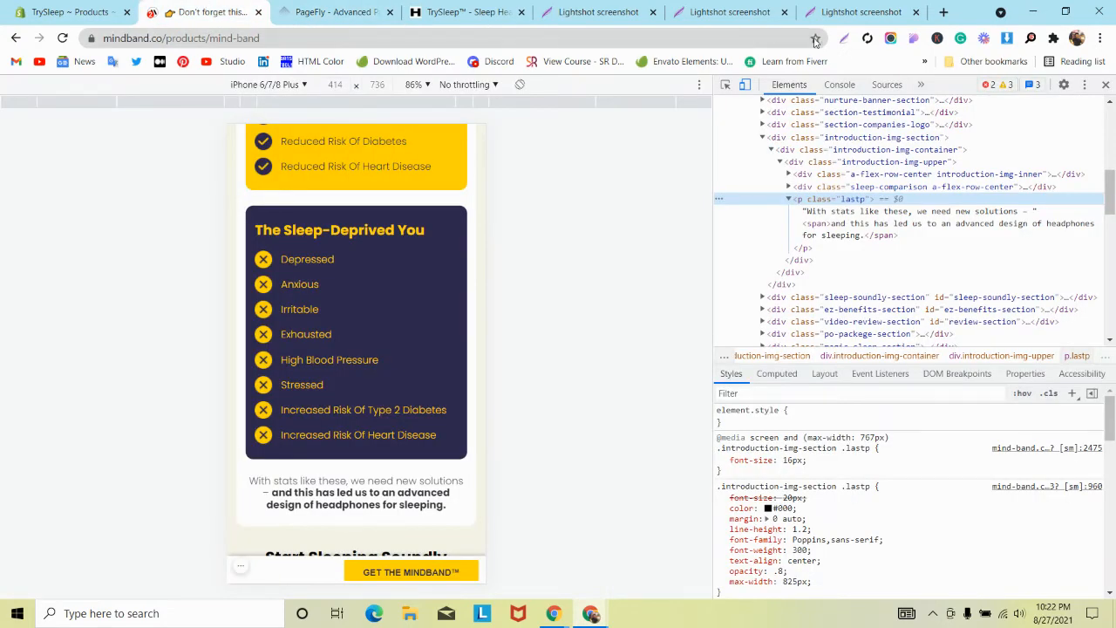
{"action": "left_click", "coordinate": [844, 38]}
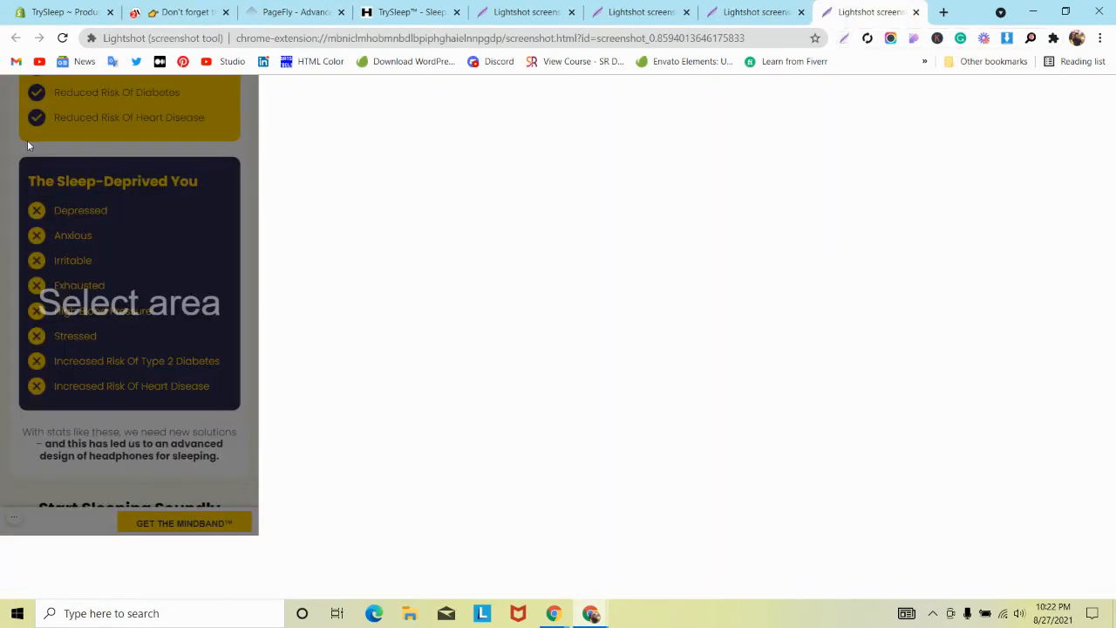
{"action": "left_click_drag", "start_coordinate": [27, 142], "coordinate": [247, 155]}
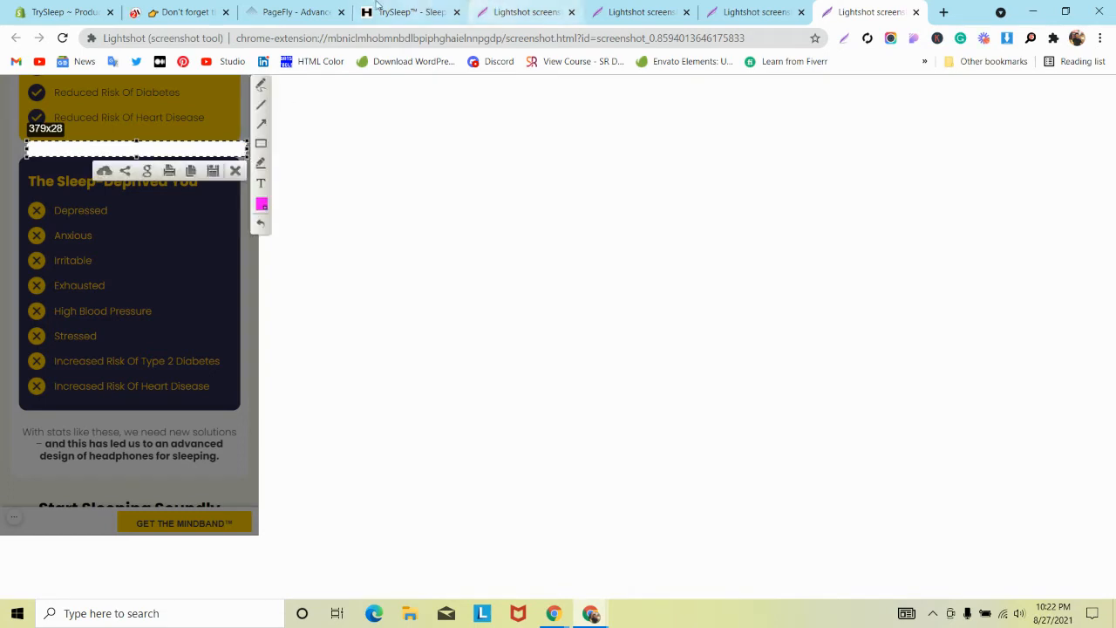
Step: Back in PageFly, try a 30 px top margin on the comparison row and a 0 px top padding on its inner row, restoring 25 px
{"action": "left_click", "coordinate": [297, 12]}
{"action": "type", "text": "30"}
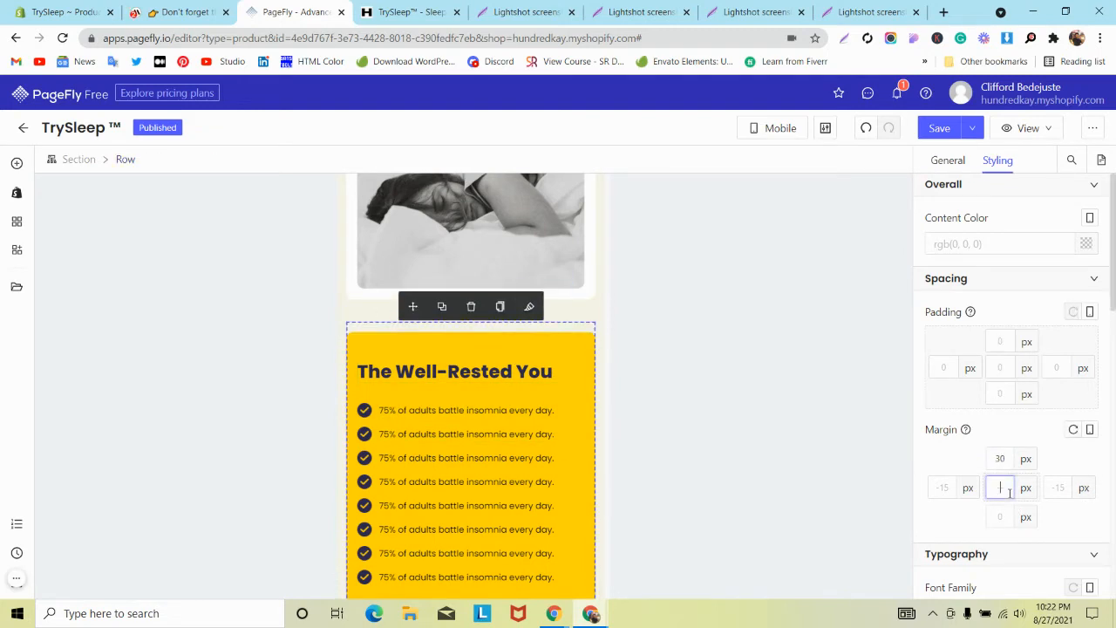
{"action": "left_click", "coordinate": [578, 344]}
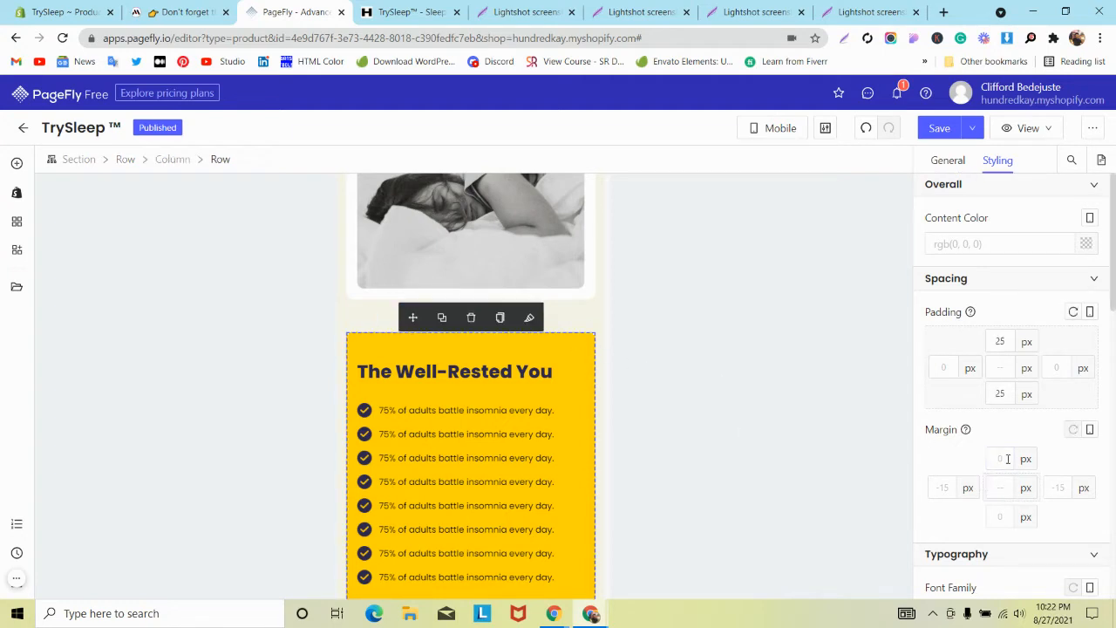
{"action": "type", "text": "0"}
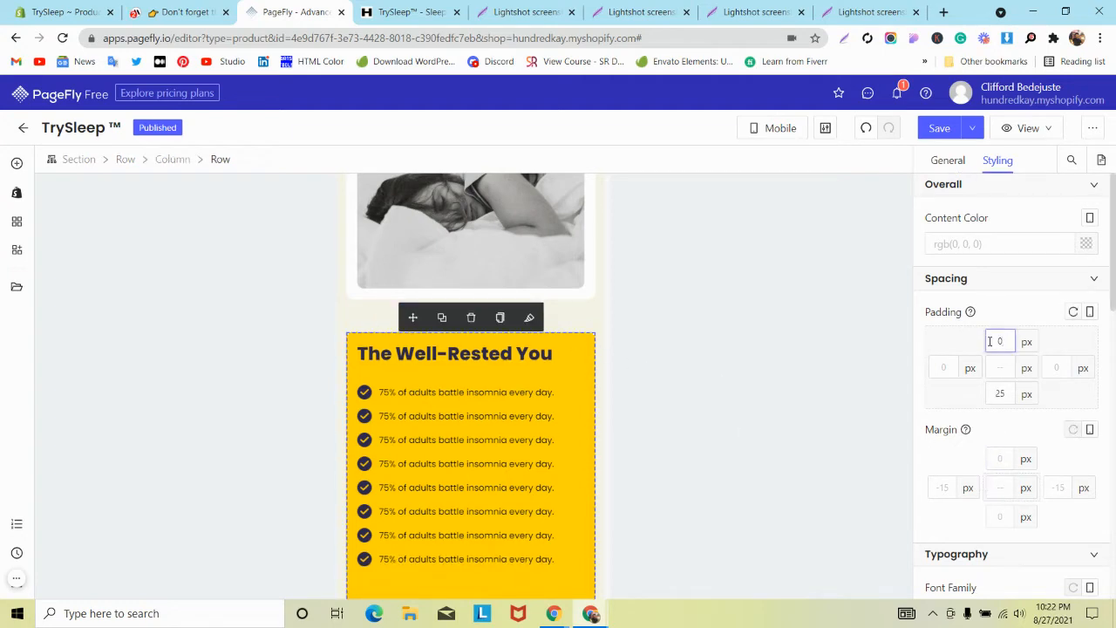
{"action": "type", "text": "25"}
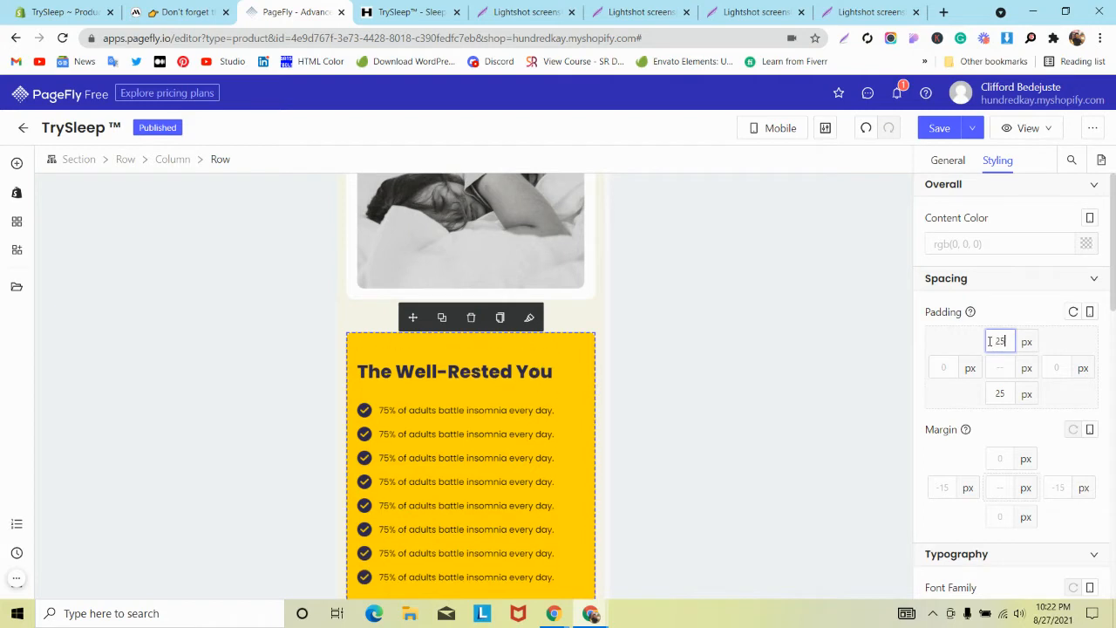
Step: Set the top margin of the outer row around the Well-Rested and Sleep-Deprived cards to 5 px
{"action": "left_click", "coordinate": [366, 328]}
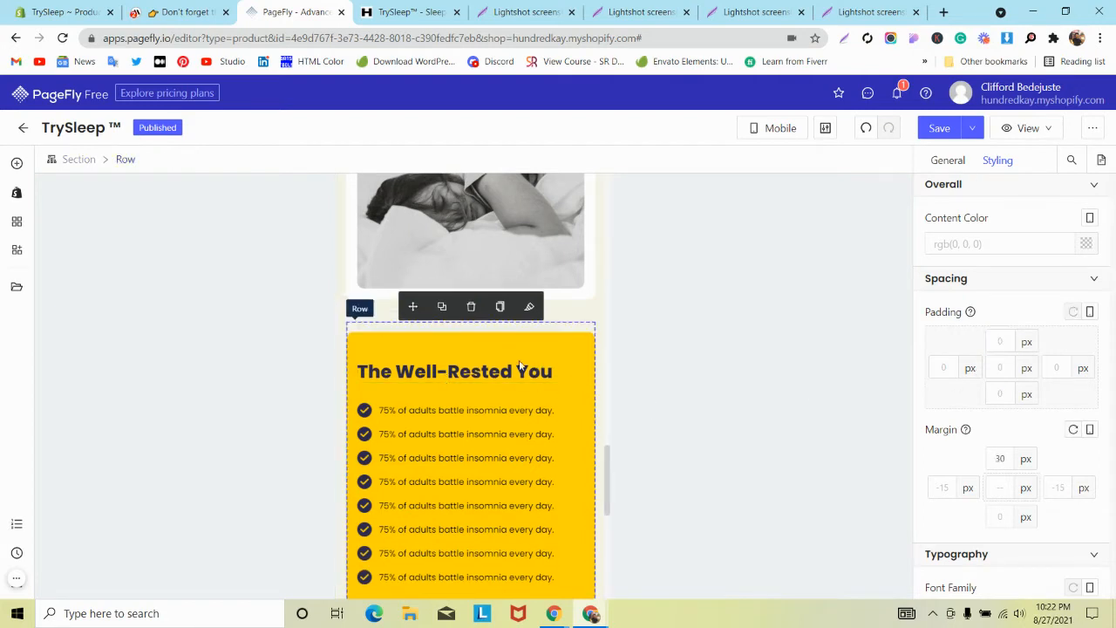
{"action": "type", "text": "5"}
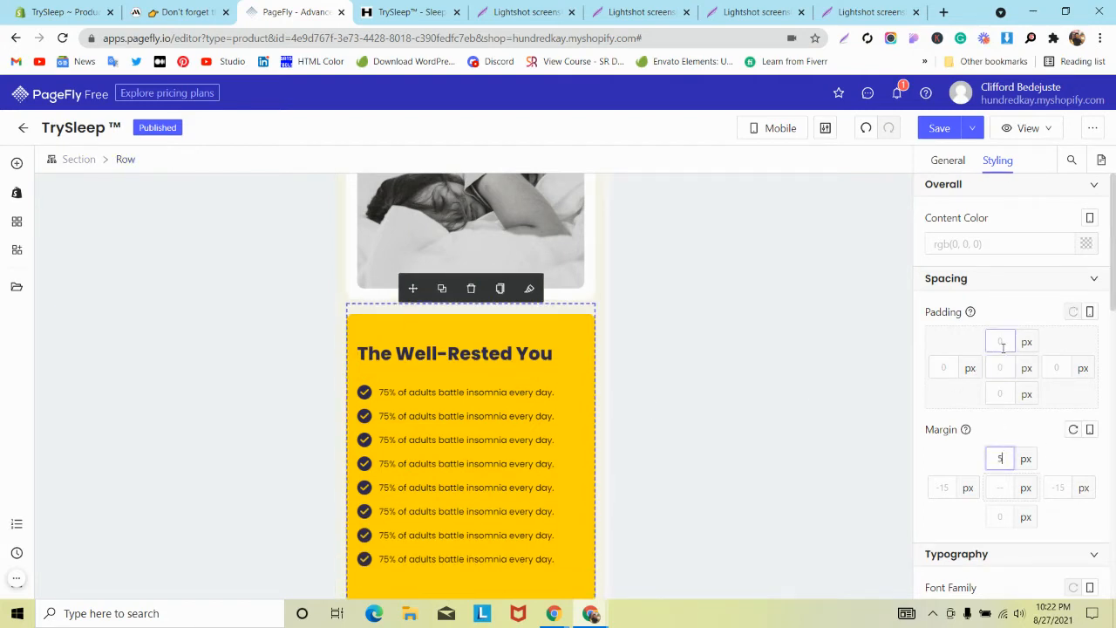
{"action": "left_click", "coordinate": [341, 319]}
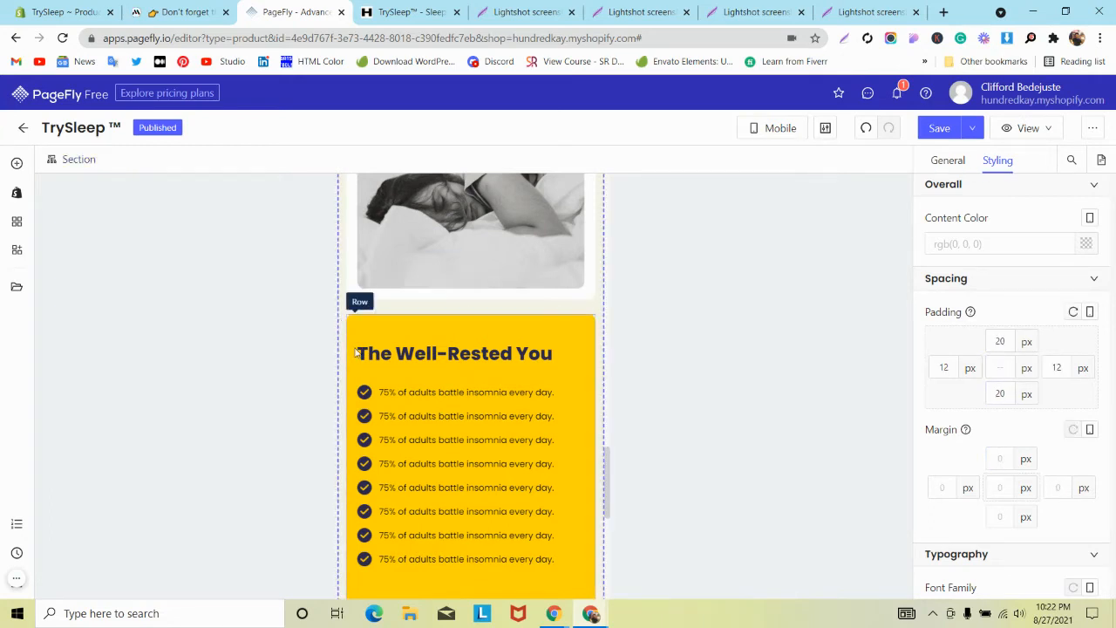
Step: Measure the gap between the sleeping-woman image card and the Well-Rested card with a Lightshot selection, and discard the screenshot
{"action": "left_click", "coordinate": [845, 40]}
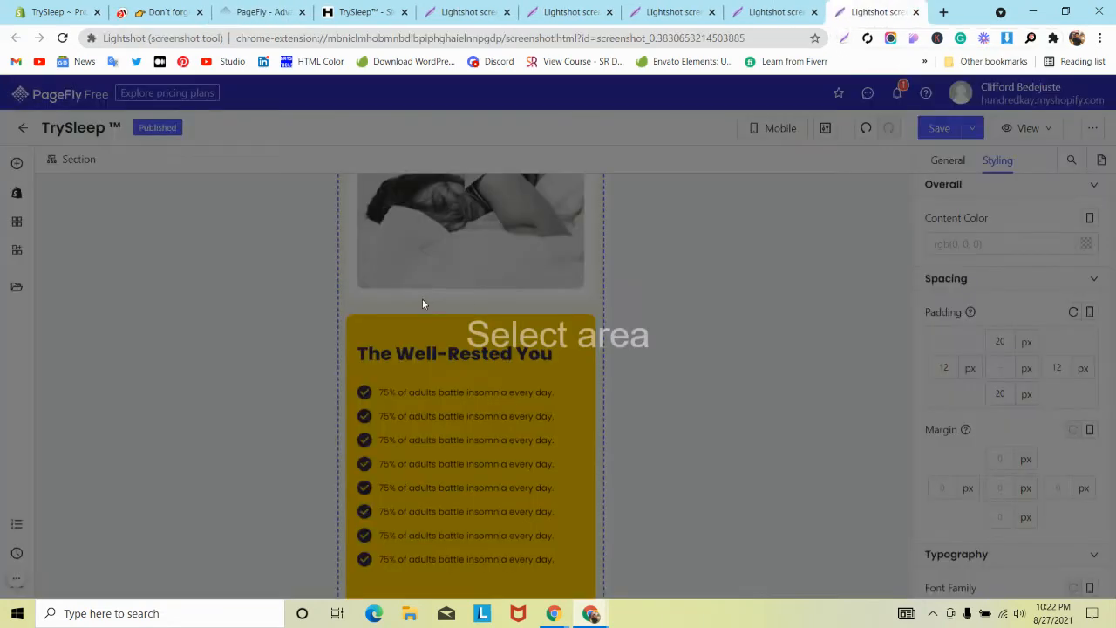
{"action": "left_click_drag", "start_coordinate": [421, 299], "coordinate": [514, 314]}
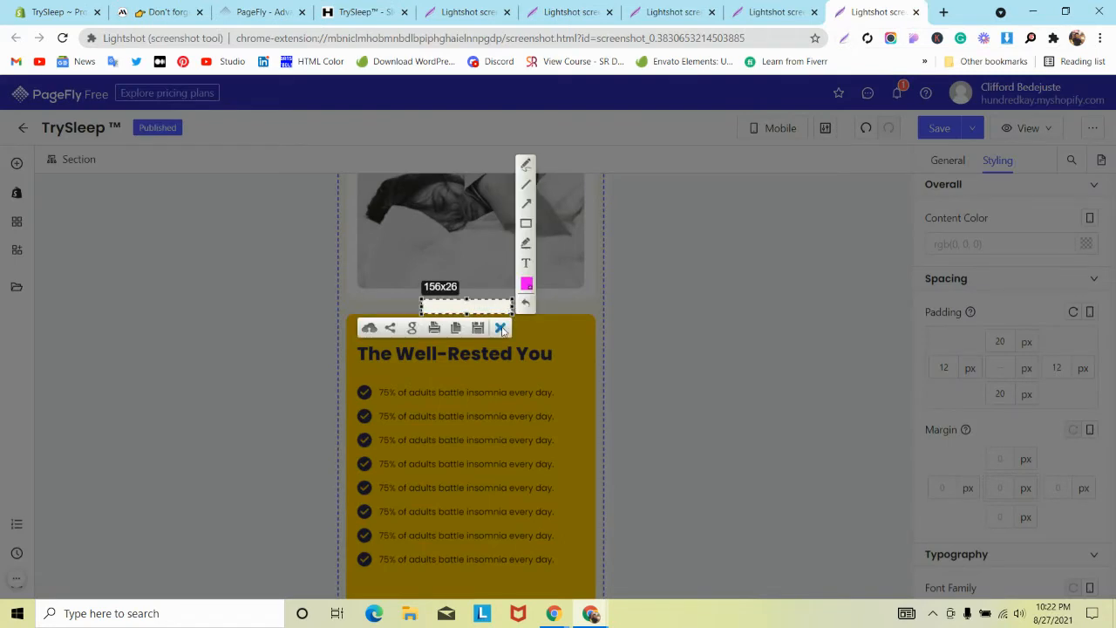
{"action": "key", "text": "Escape"}
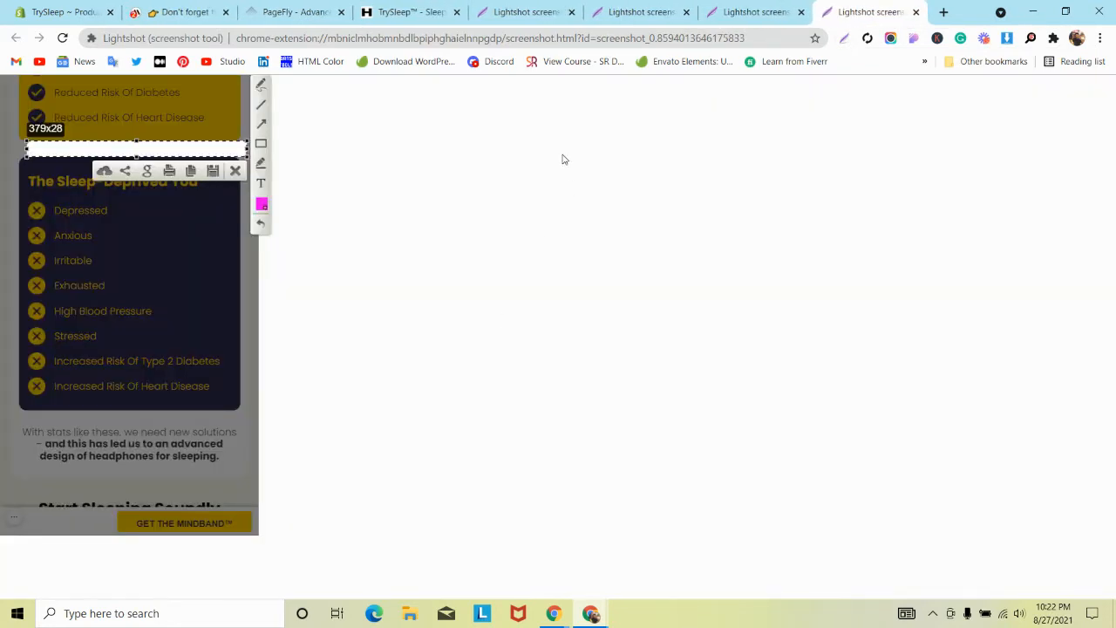
Step: Return to PageFly, check the mobile section, and save and publish the TrySleep page
{"action": "left_click", "coordinate": [321, 15]}
{"action": "scroll", "coordinate": [535, 327], "scroll_direction": "up", "scroll_amount": 10}
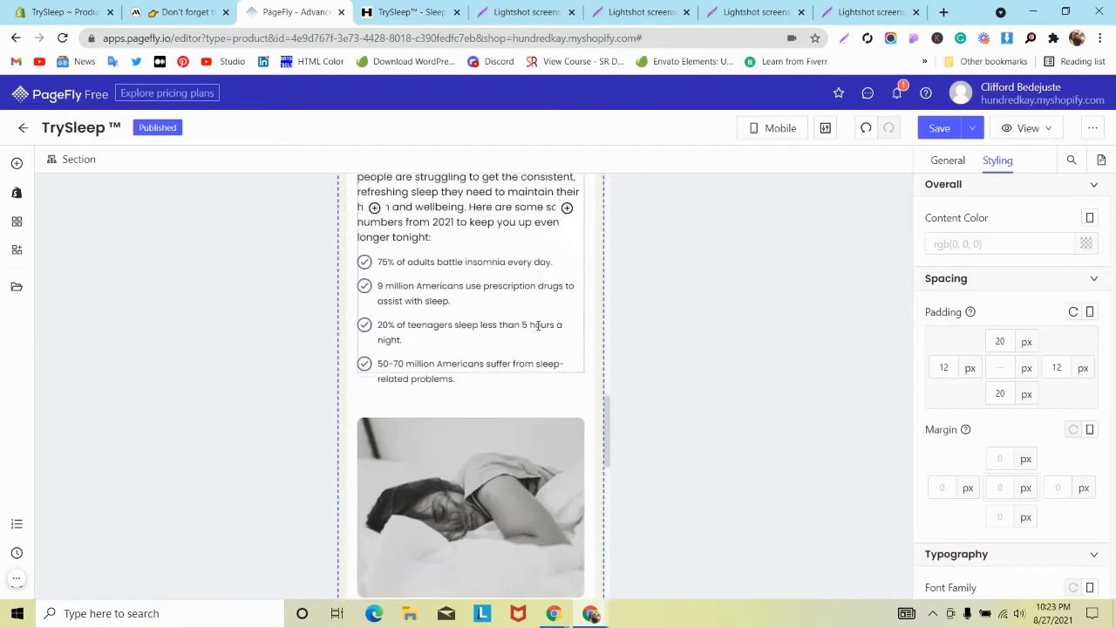
{"action": "scroll", "coordinate": [538, 332], "scroll_direction": "down", "scroll_amount": 8}
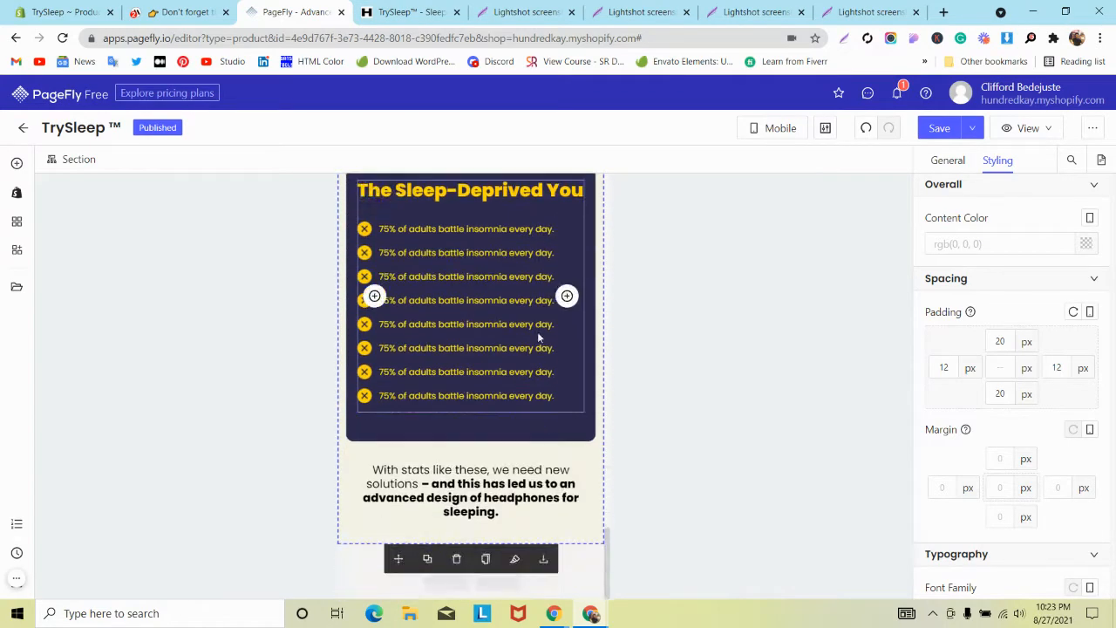
{"action": "left_click", "coordinate": [972, 131]}
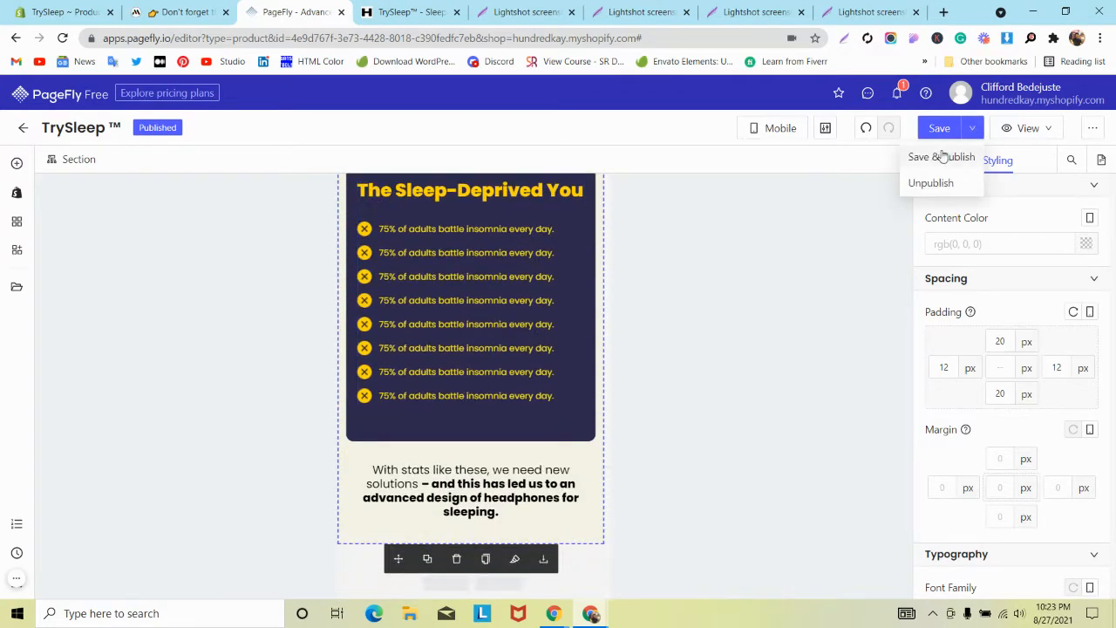
{"action": "left_click", "coordinate": [941, 156]}
Step: Look over the comparison cards in the Mobile view and switch the preview to All Devices
{"action": "scroll", "coordinate": [357, 323], "scroll_direction": "up", "scroll_amount": 3}
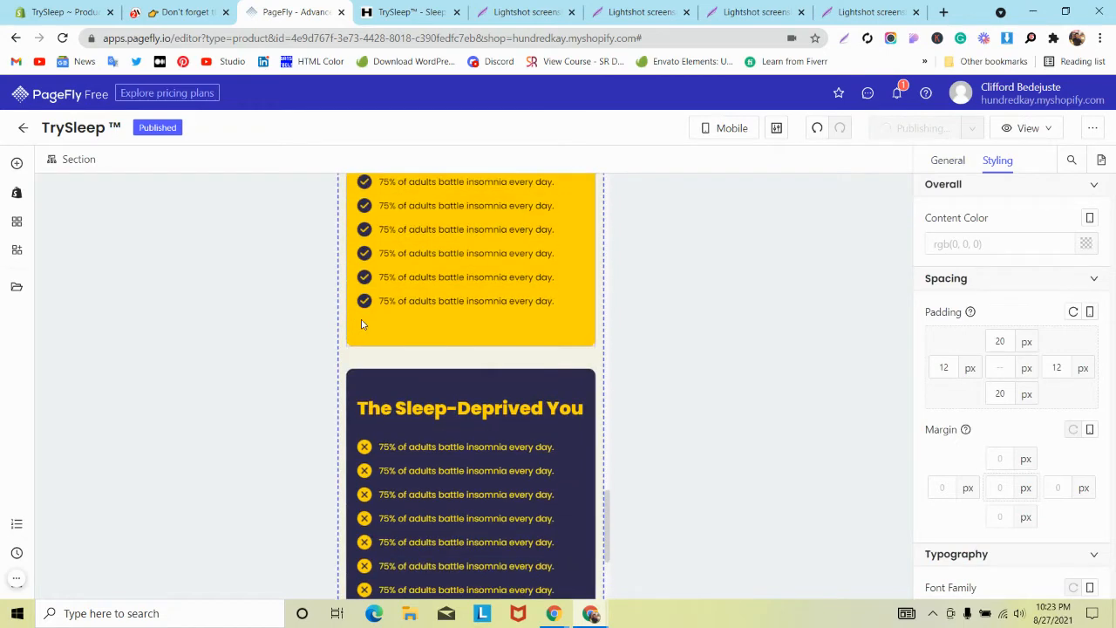
{"action": "scroll", "coordinate": [362, 324], "scroll_direction": "up", "scroll_amount": 4}
{"action": "left_click", "coordinate": [724, 131]}
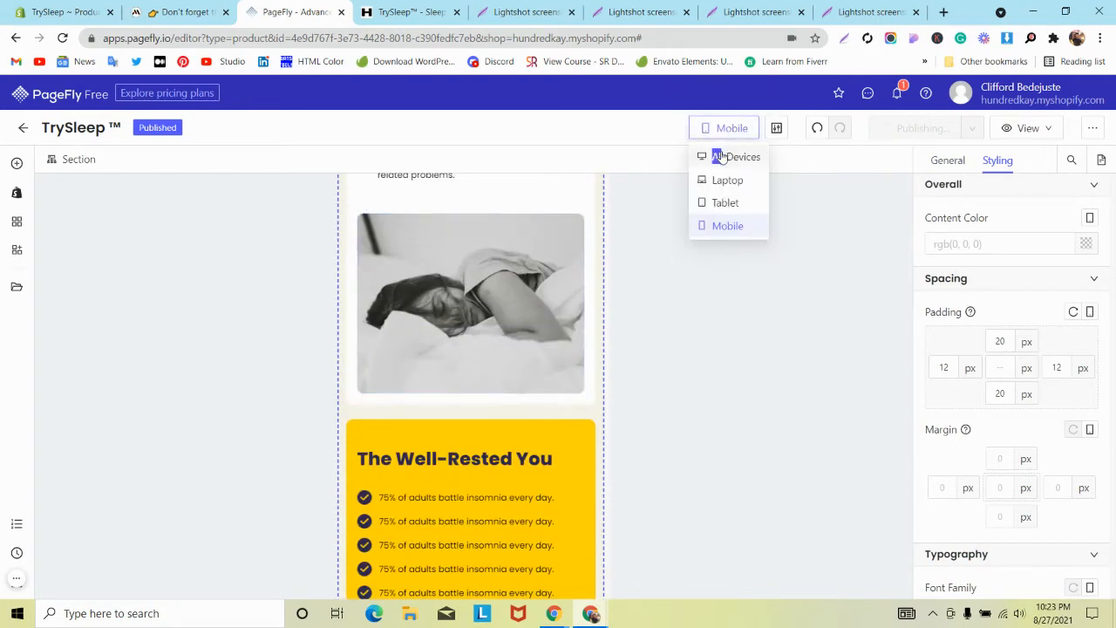
{"action": "left_click", "coordinate": [713, 156]}
Step: Close all the leftover Lightshot screenshot tabs in the browser
{"action": "left_click", "coordinate": [564, 18]}
{"action": "left_click", "coordinate": [570, 13]}
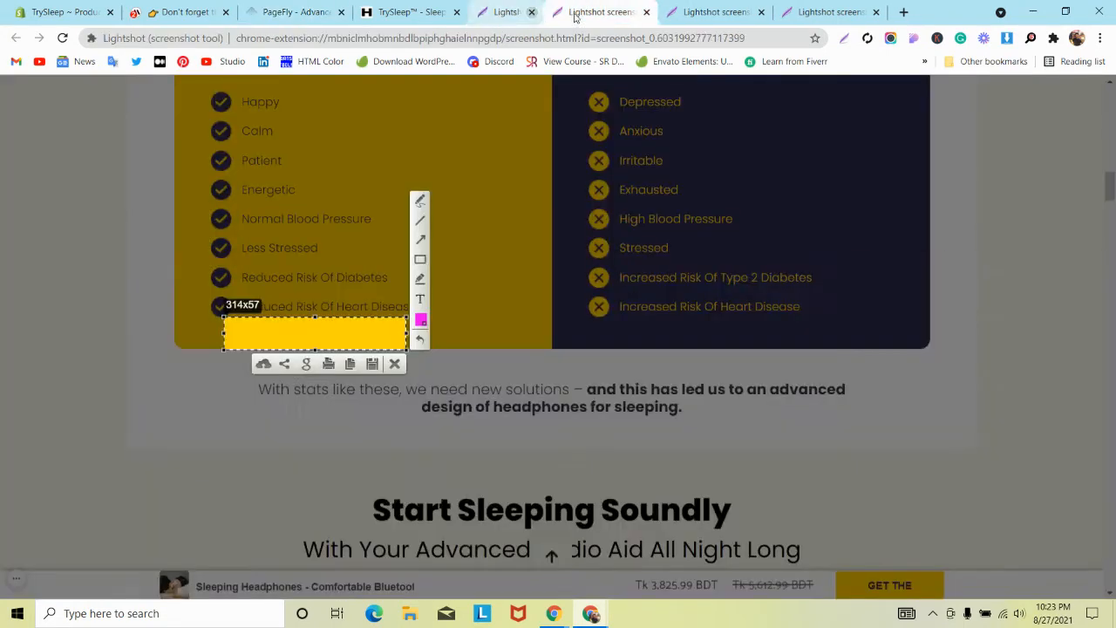
{"action": "left_click", "coordinate": [570, 13]}
{"action": "left_click", "coordinate": [571, 13]}
{"action": "left_click", "coordinate": [570, 14]}
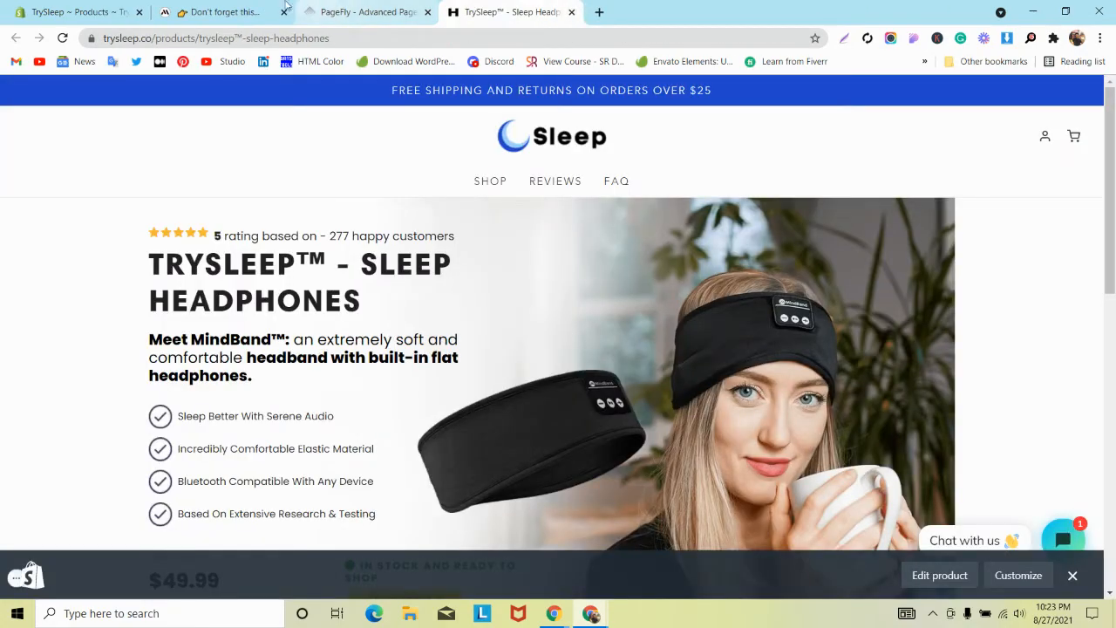
Step: Go to the reference page, close the developer tools and bring the desktop comparison section into view
{"action": "left_click", "coordinate": [244, 12]}
{"action": "left_click", "coordinate": [1106, 85]}
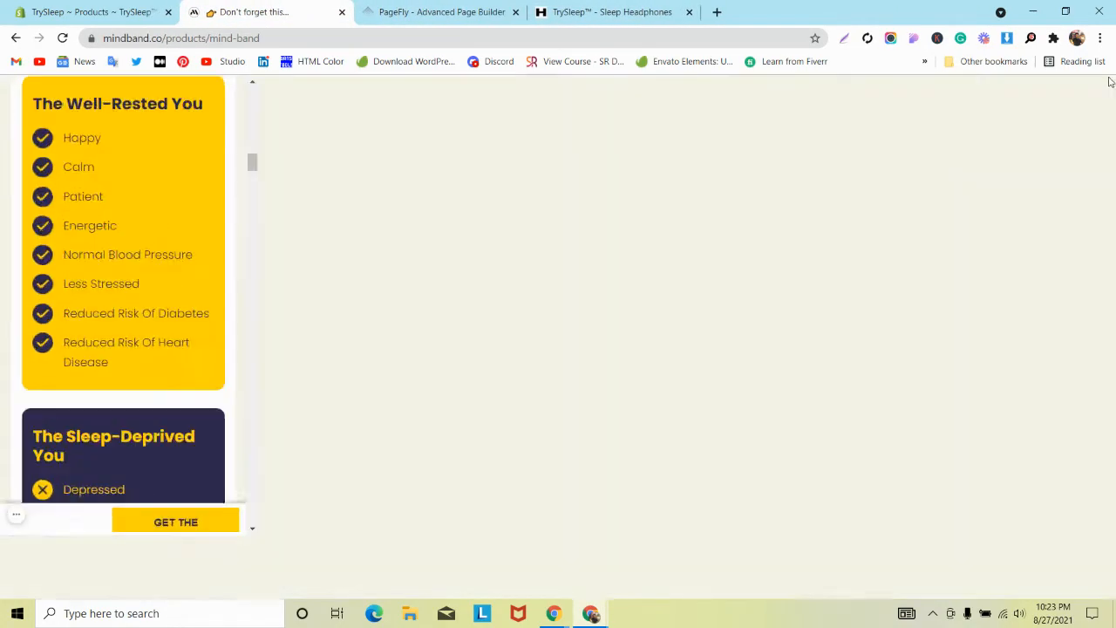
{"action": "scroll", "coordinate": [172, 303], "scroll_direction": "down", "scroll_amount": 3}
{"action": "scroll", "coordinate": [172, 303], "scroll_direction": "up", "scroll_amount": 6}
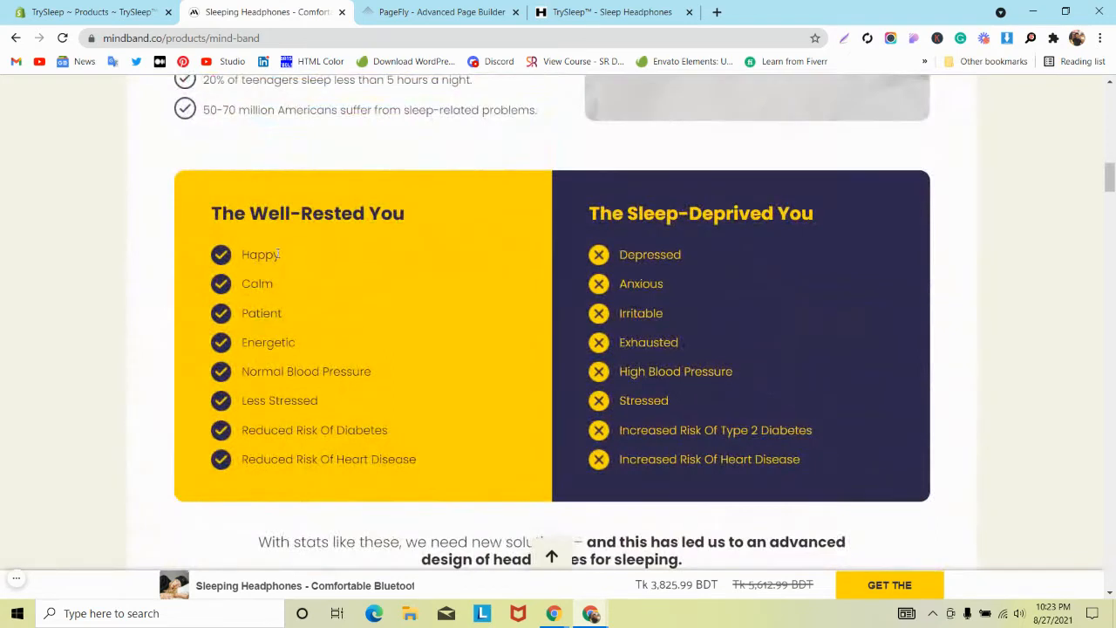
Step: Copy the Well-Rested list items from "Calm" through "Reduced Risk Of Heart Disease" one by one on the reference page
{"action": "double_click", "coordinate": [257, 284]}
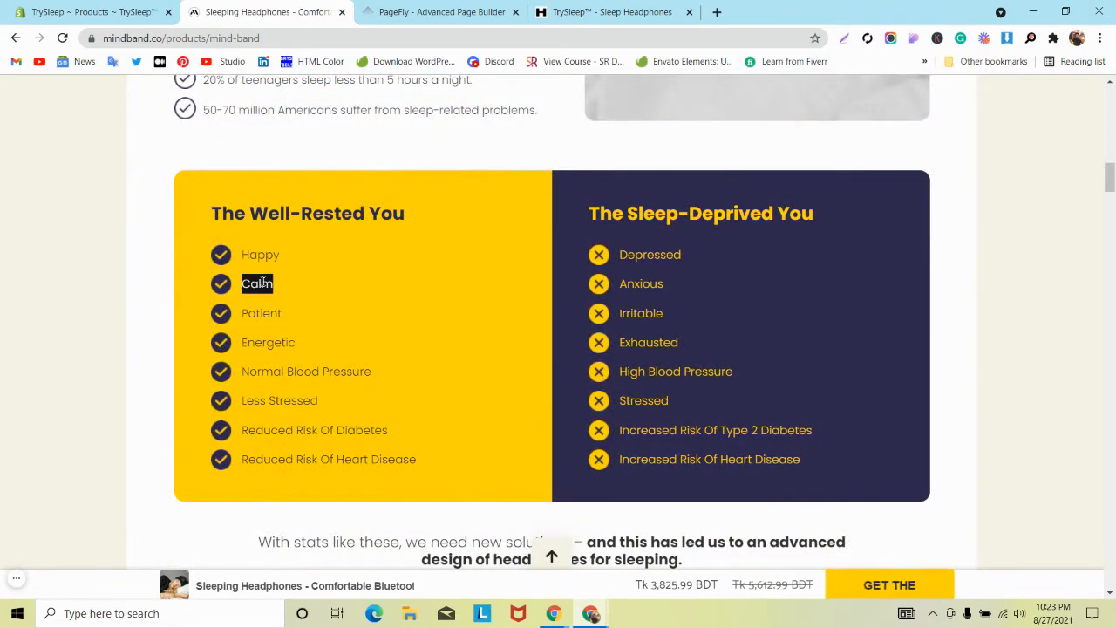
{"action": "double_click", "coordinate": [264, 314]}
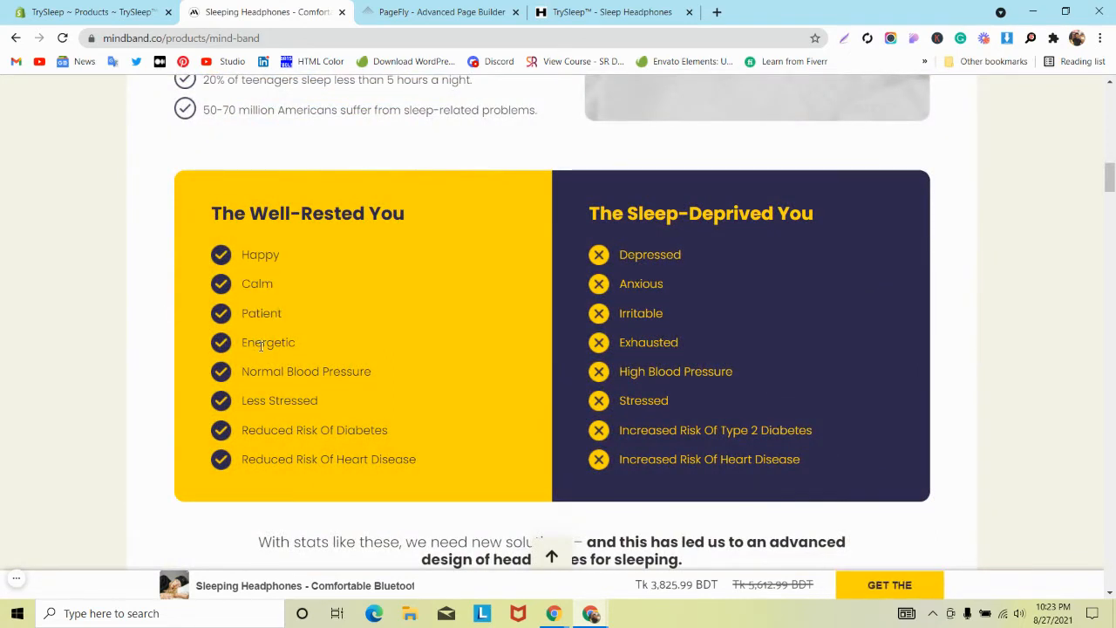
{"action": "double_click", "coordinate": [260, 344]}
{"action": "triple_click", "coordinate": [267, 370]}
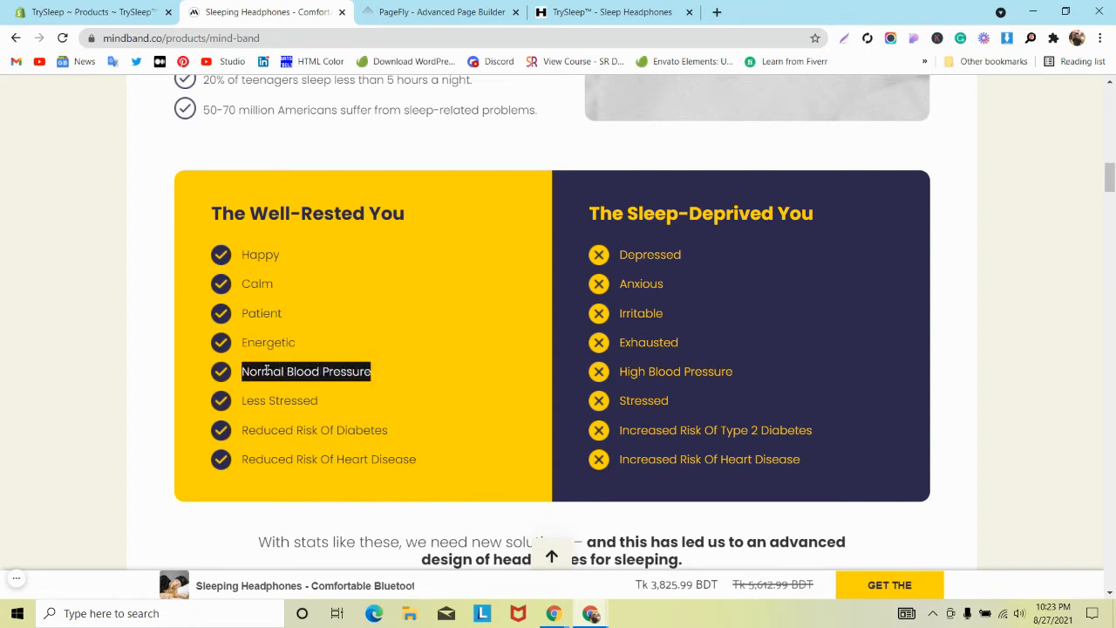
{"action": "triple_click", "coordinate": [281, 402]}
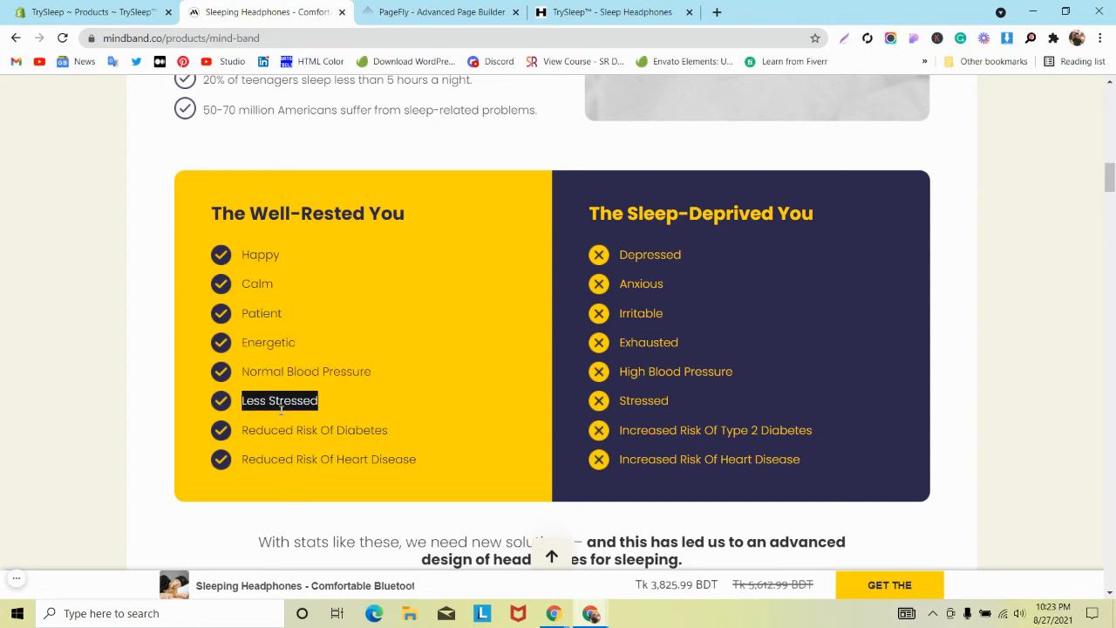
{"action": "triple_click", "coordinate": [283, 430]}
{"action": "double_click", "coordinate": [289, 459]}
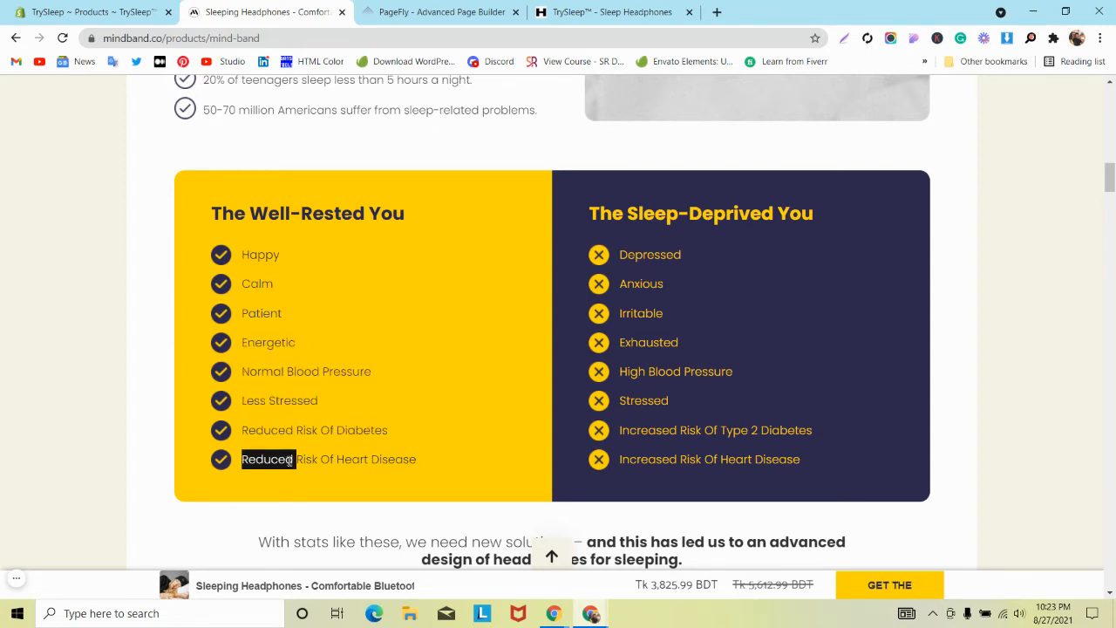
{"action": "triple_click", "coordinate": [289, 459]}
{"action": "key", "text": "super+c"}
Step: Switch to the PageFly editor and replace the last Well-Rested list item's text with the copied "Reduced Risk Of Heart Disease"
{"action": "left_click_drag", "start_coordinate": [340, 316], "coordinate": [542, 12]}
{"action": "left_click", "coordinate": [542, 12]}
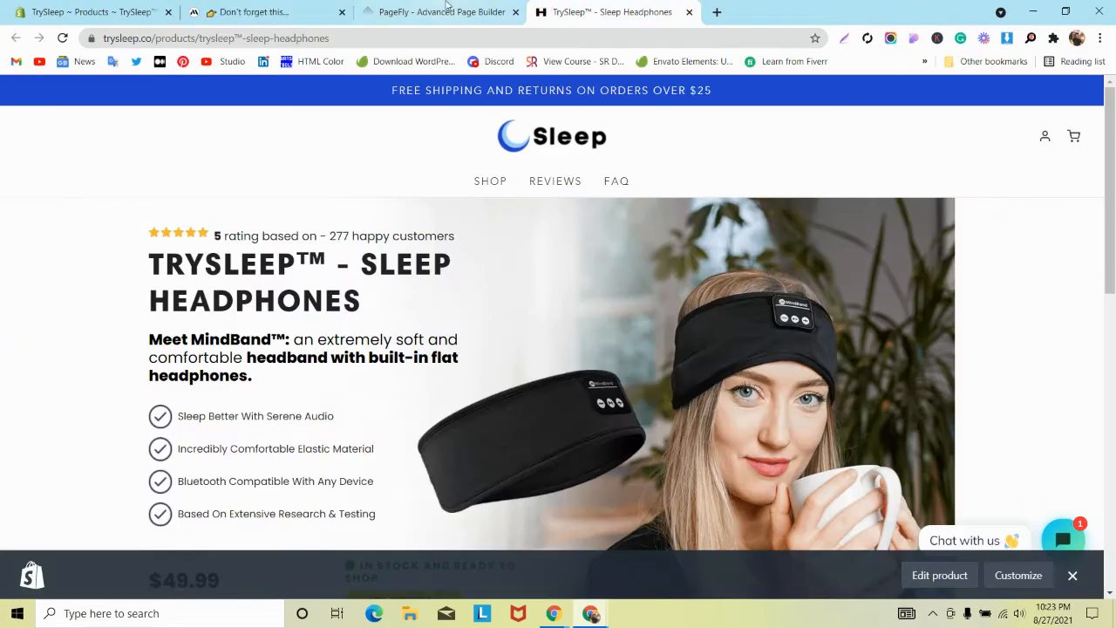
{"action": "left_click", "coordinate": [447, 11]}
{"action": "scroll", "coordinate": [287, 349], "scroll_direction": "down", "scroll_amount": 2}
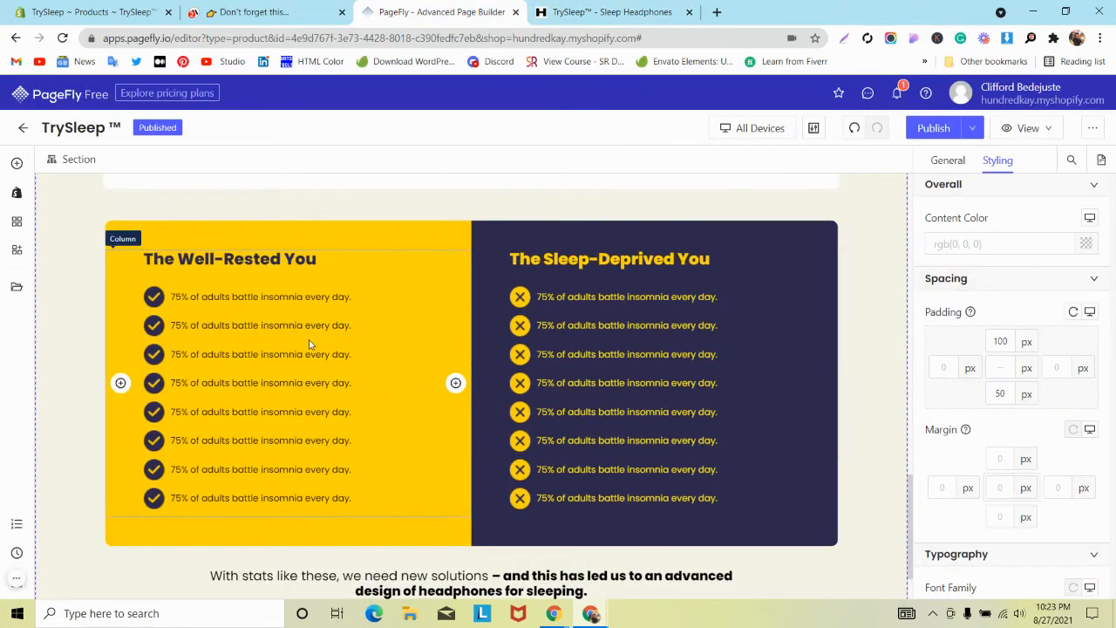
{"action": "left_click", "coordinate": [289, 496]}
{"action": "left_click", "coordinate": [948, 159]}
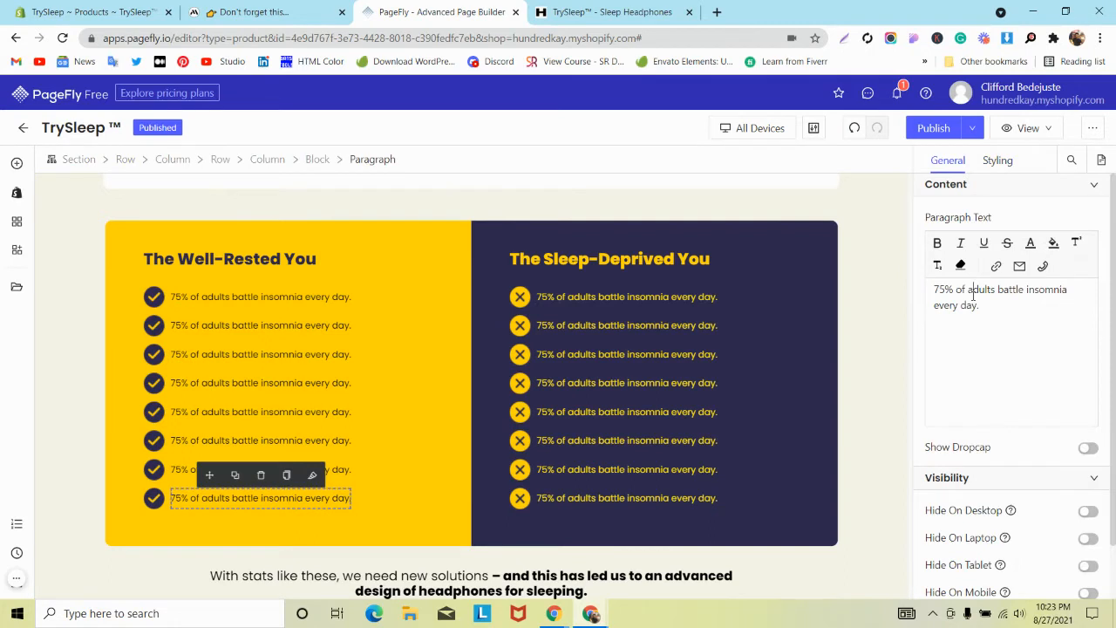
{"action": "triple_click", "coordinate": [973, 295]}
{"action": "key", "text": "super+v"}
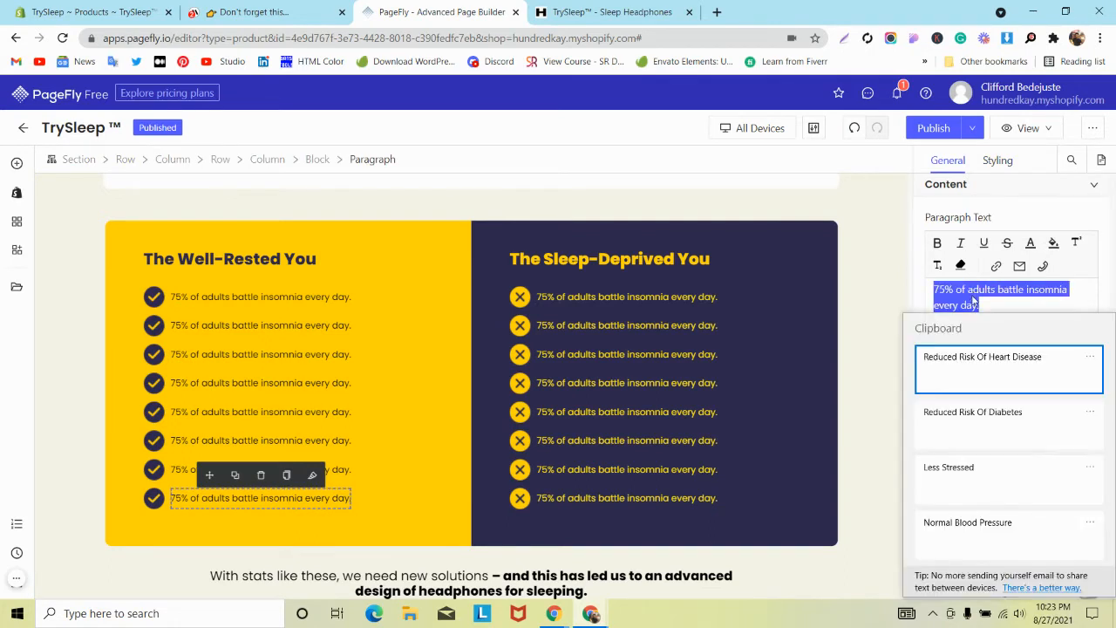
{"action": "left_click", "coordinate": [977, 357]}
Step: Replace the seventh Well-Rested list item's text with "Reduced Risk Of Diabetes" from the clipboard history
{"action": "left_click", "coordinate": [427, 476]}
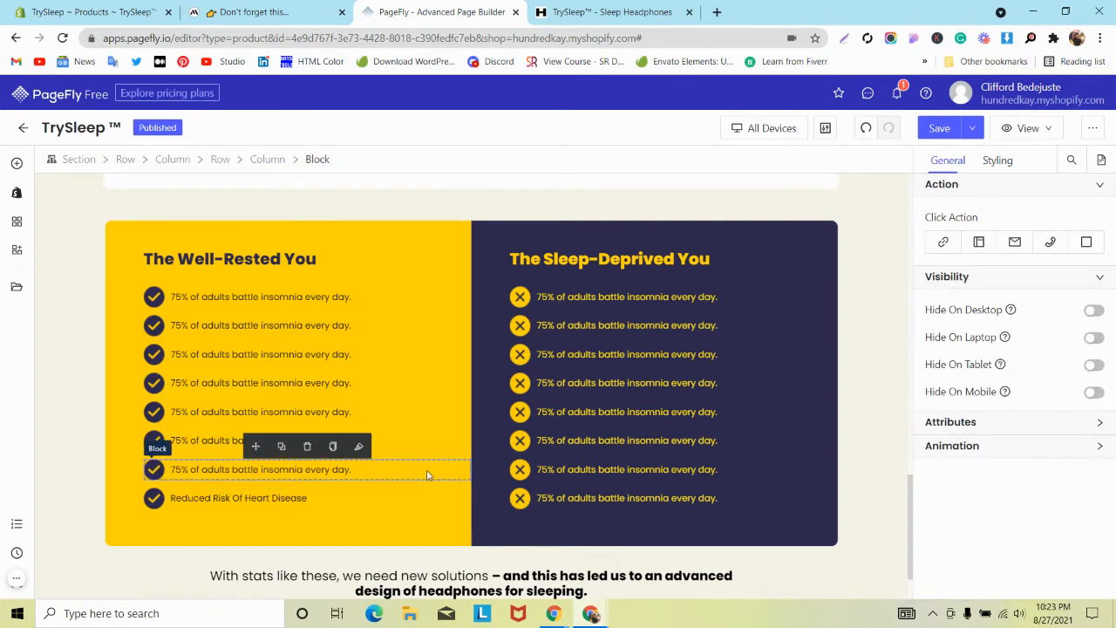
{"action": "left_click", "coordinate": [949, 187]}
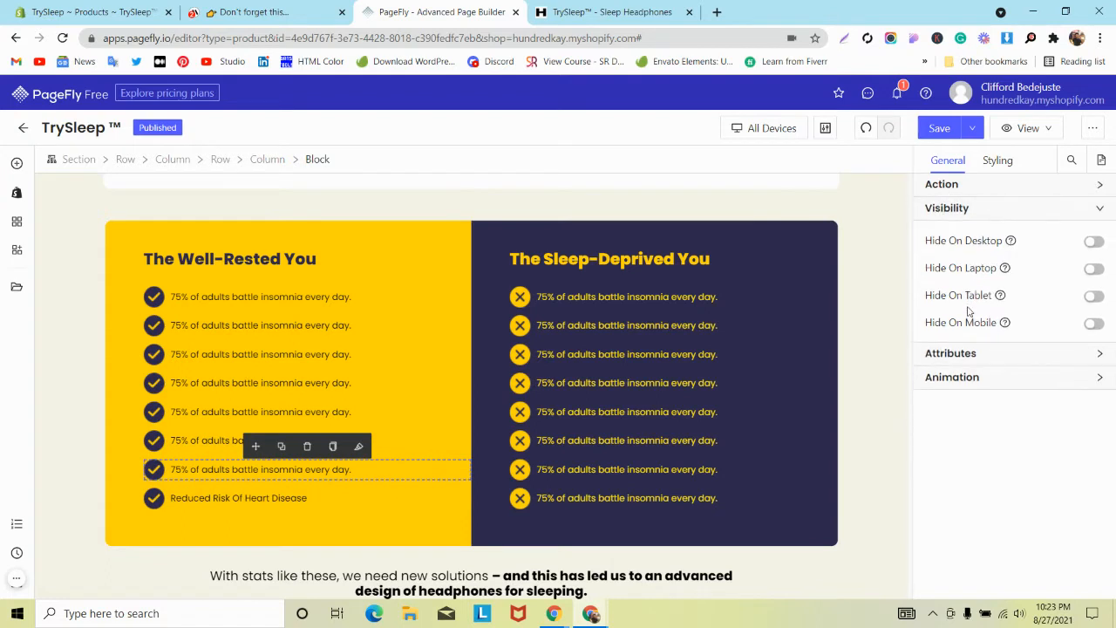
{"action": "left_click", "coordinate": [952, 185]}
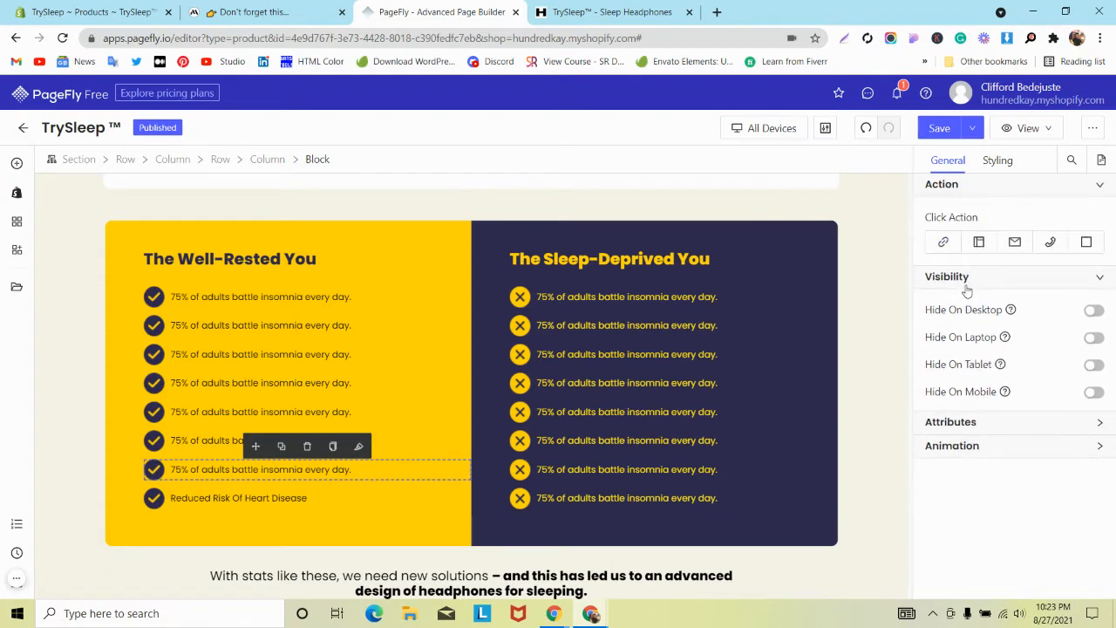
{"action": "left_click", "coordinate": [224, 469]}
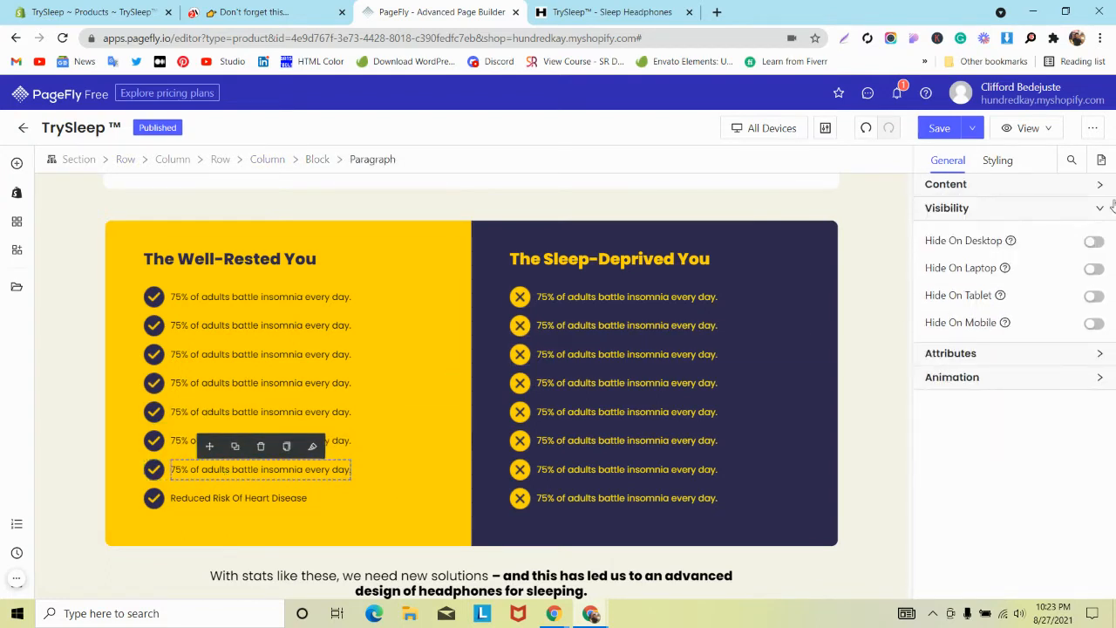
{"action": "left_click", "coordinate": [988, 193]}
{"action": "triple_click", "coordinate": [959, 298]}
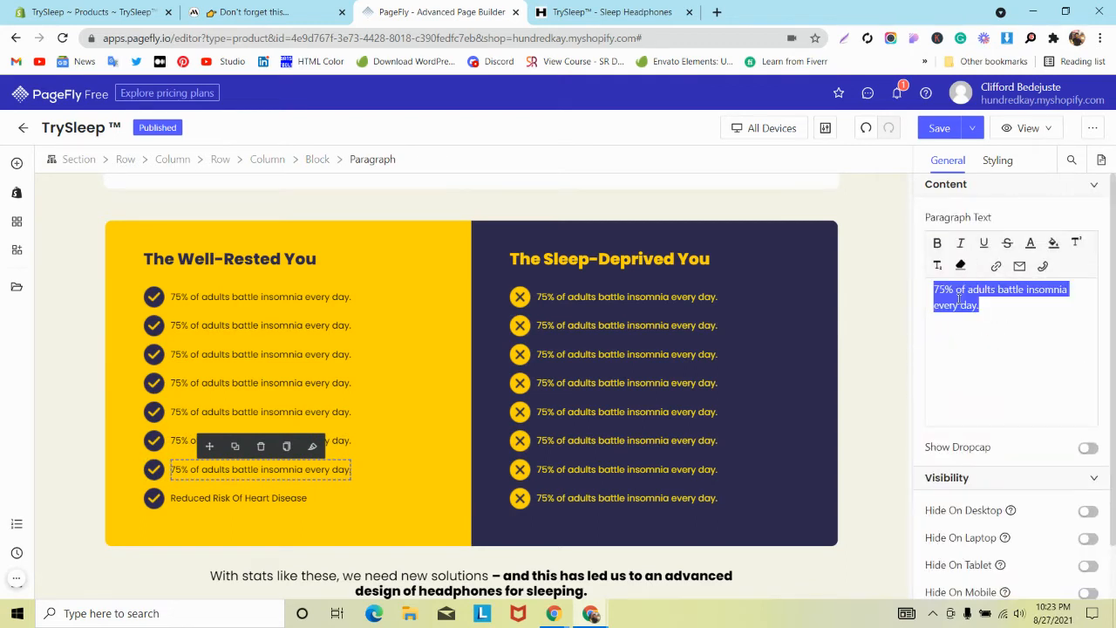
{"action": "key", "text": "super+v"}
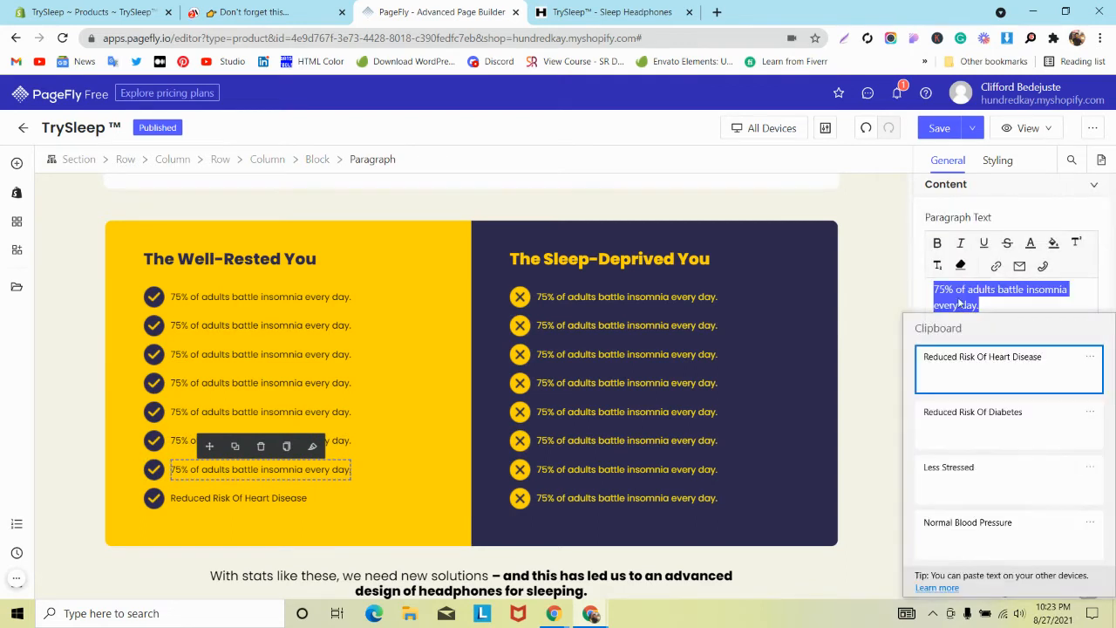
{"action": "left_click", "coordinate": [973, 412]}
Step: Replace the sixth Well-Rested item's text with "Less Stressed" and the fifth with "Normal Blood Pressure" from the clipboard history
{"action": "left_click", "coordinate": [342, 440]}
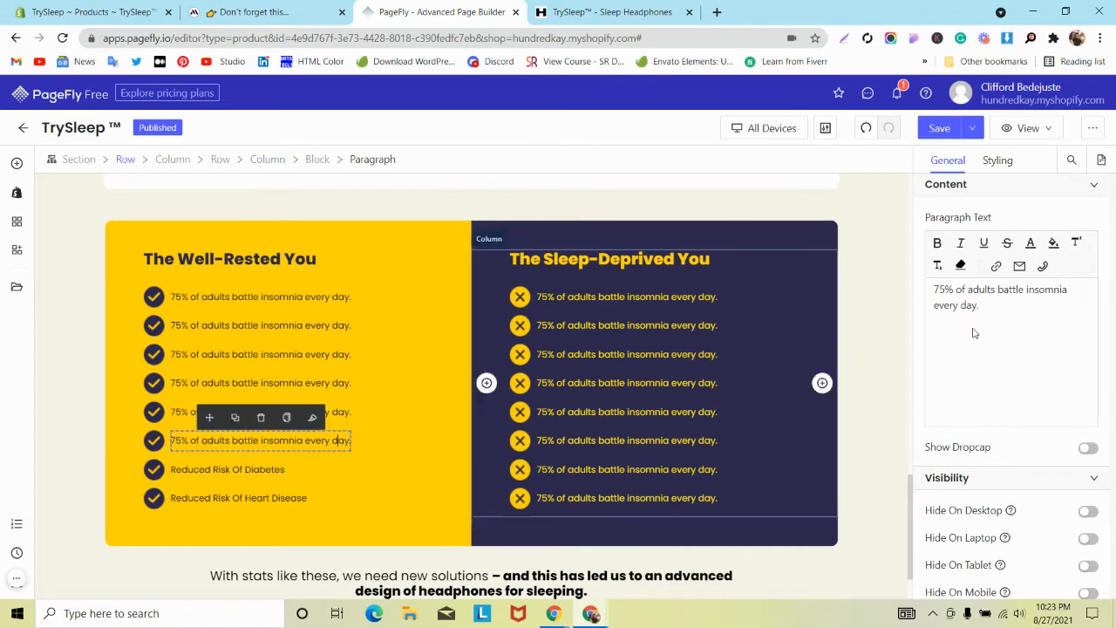
{"action": "triple_click", "coordinate": [968, 305]}
{"action": "key", "text": "super+v"}
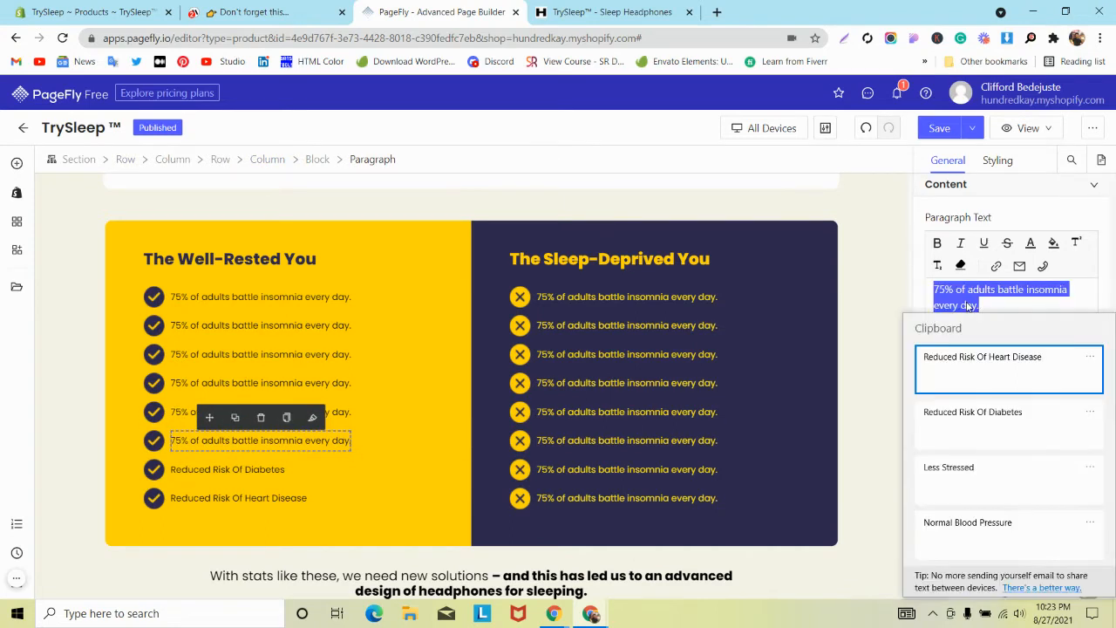
{"action": "left_click", "coordinate": [949, 467]}
{"action": "left_click", "coordinate": [340, 411]}
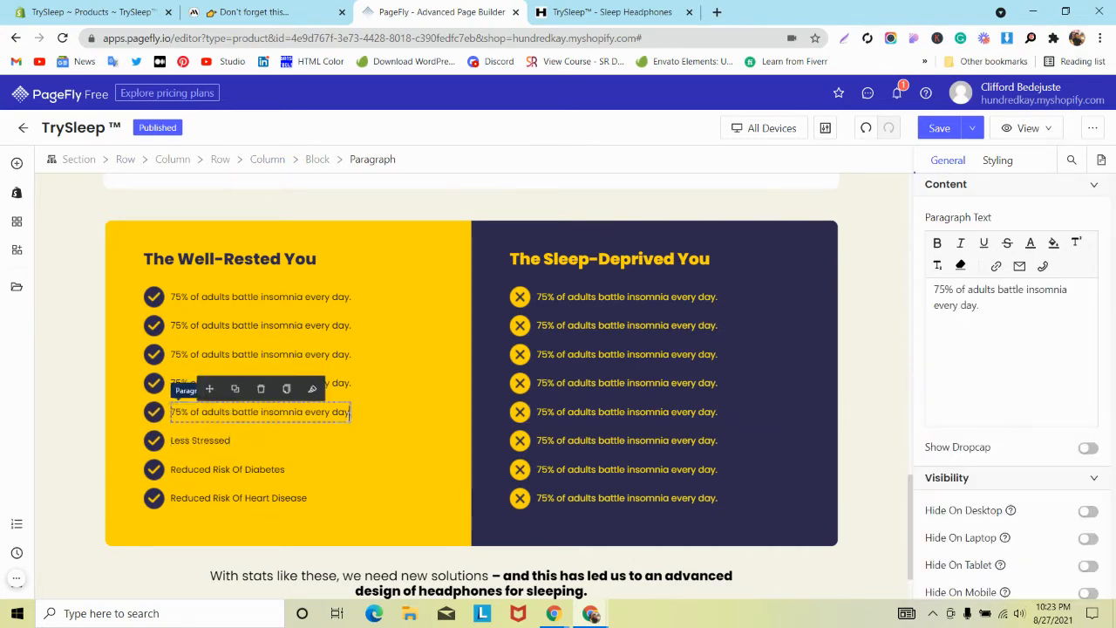
{"action": "triple_click", "coordinate": [992, 299]}
{"action": "key", "text": "super+v"}
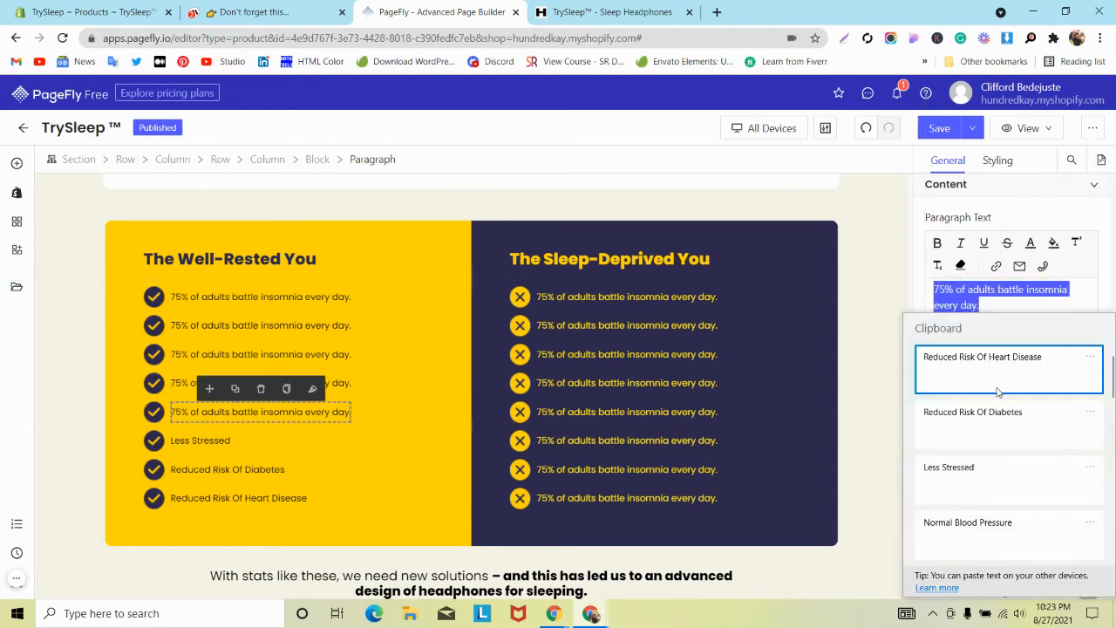
{"action": "scroll", "coordinate": [985, 419], "scroll_direction": "down", "scroll_amount": 2}
{"action": "left_click", "coordinate": [979, 446]}
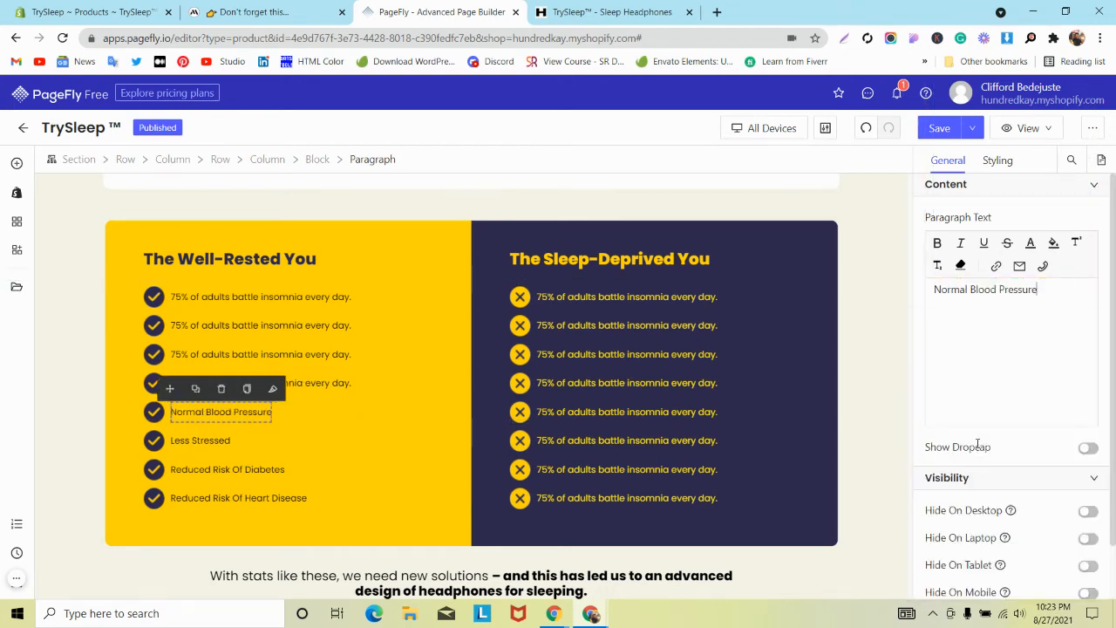
Step: Replace the fourth Well-Rested item's text with "Energetic" and the third with "Patient" from the clipboard history
{"action": "left_click", "coordinate": [329, 388]}
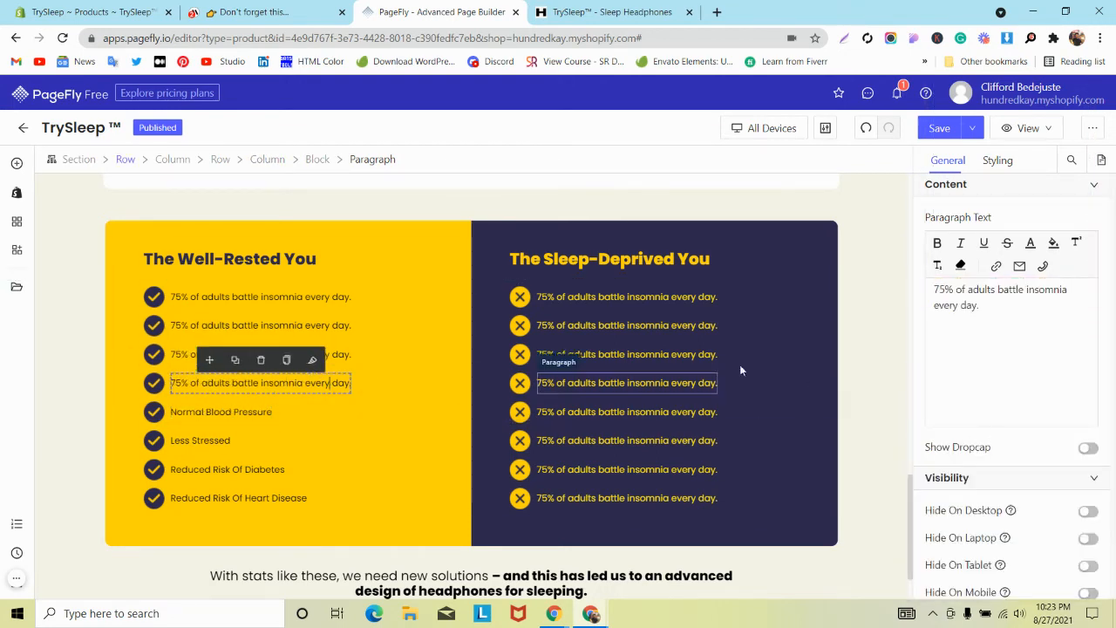
{"action": "triple_click", "coordinate": [964, 301]}
{"action": "key", "text": "super+v"}
{"action": "scroll", "coordinate": [1012, 425], "scroll_direction": "down", "scroll_amount": 3}
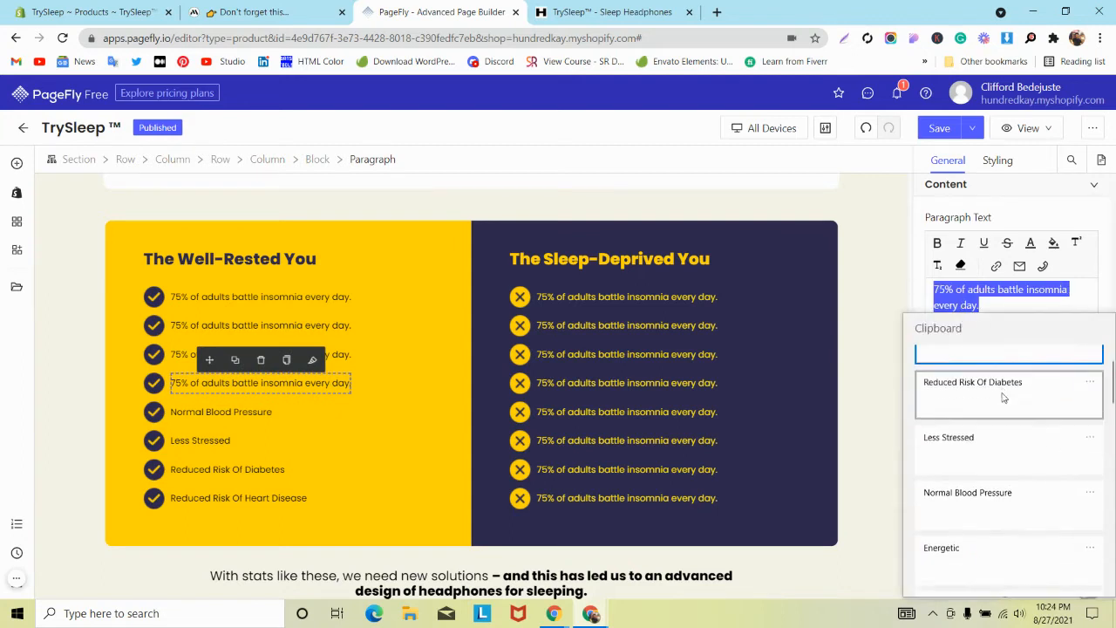
{"action": "left_click", "coordinate": [975, 465]}
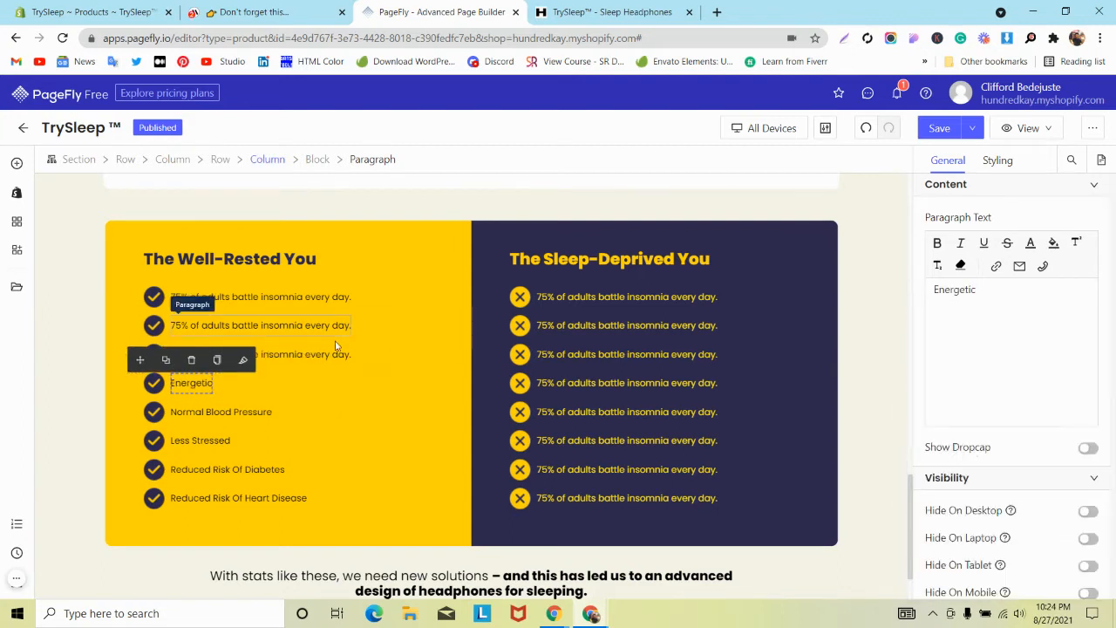
{"action": "left_click", "coordinate": [192, 354]}
{"action": "key", "text": "super+v"}
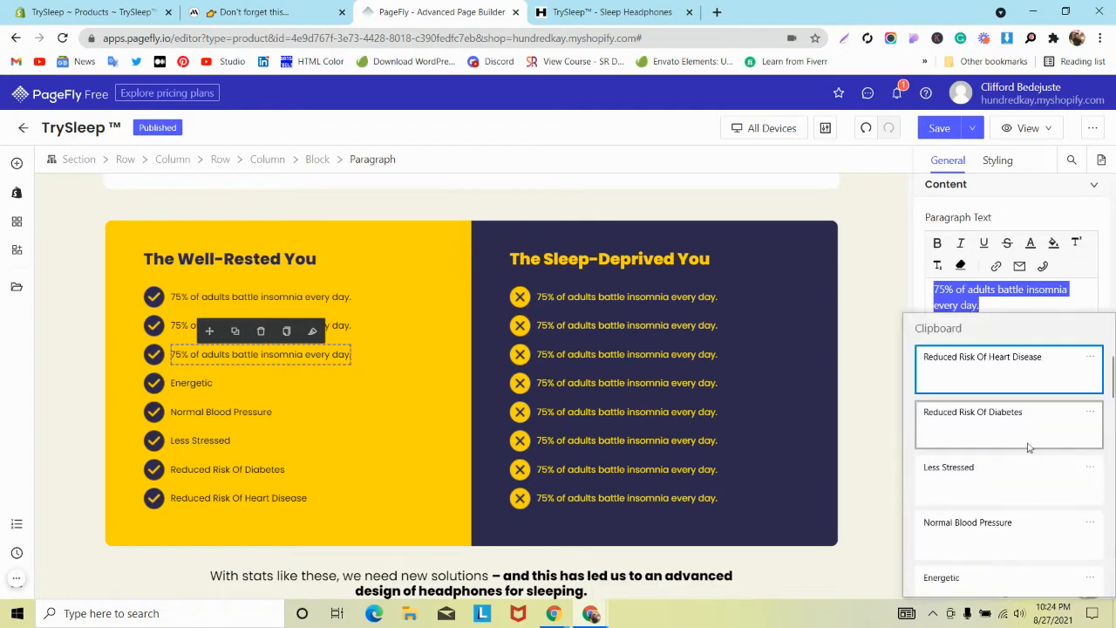
{"action": "scroll", "coordinate": [955, 436], "scroll_direction": "down", "scroll_amount": 5}
{"action": "left_click", "coordinate": [955, 440]}
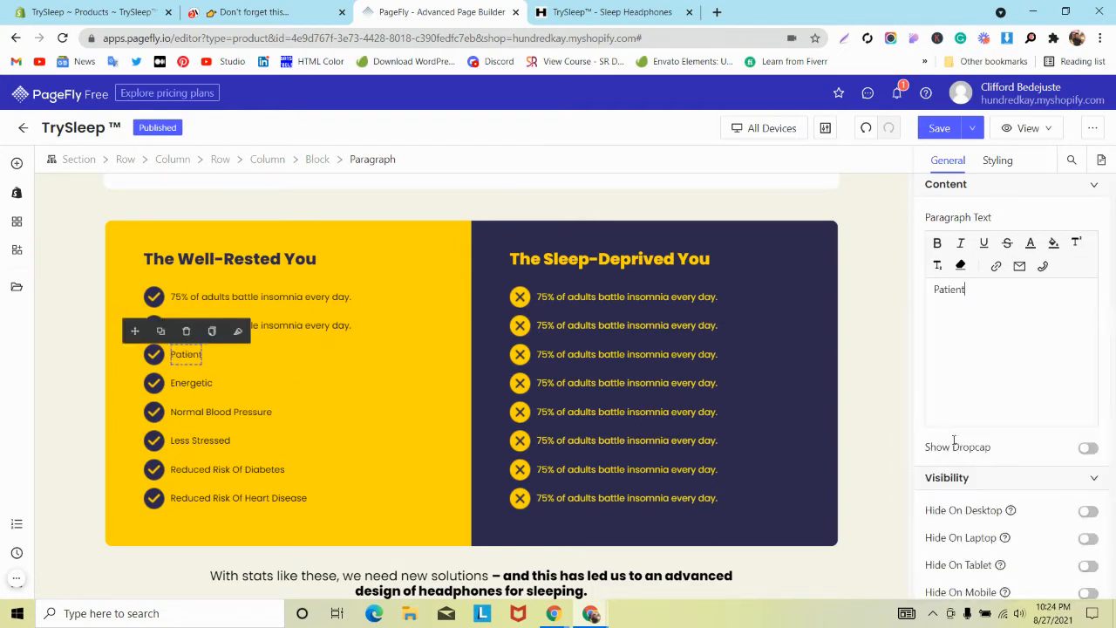
Step: Replace the second Well-Rested list item's text with "Calm" from the clipboard history
{"action": "left_click", "coordinate": [357, 328]}
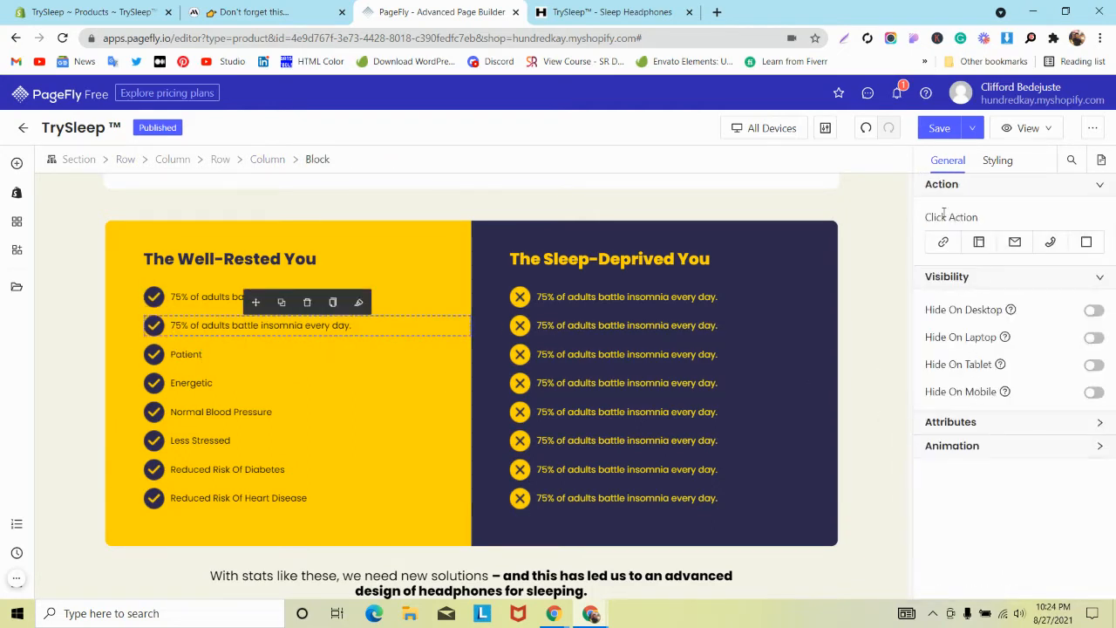
{"action": "left_click", "coordinate": [201, 327]}
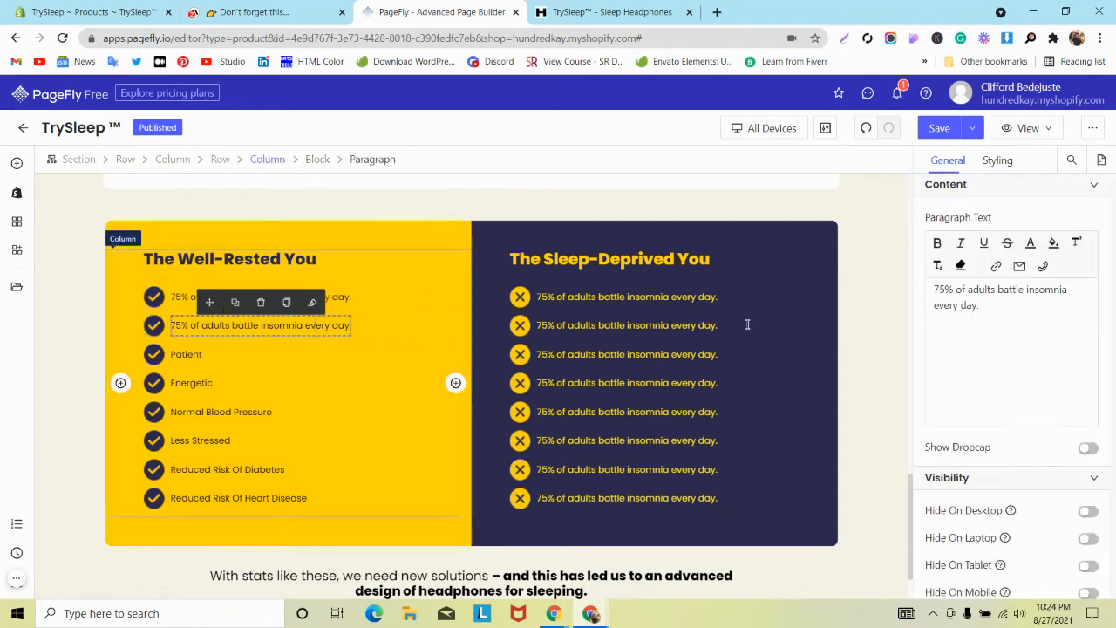
{"action": "triple_click", "coordinate": [968, 288]}
{"action": "key", "text": "super+v"}
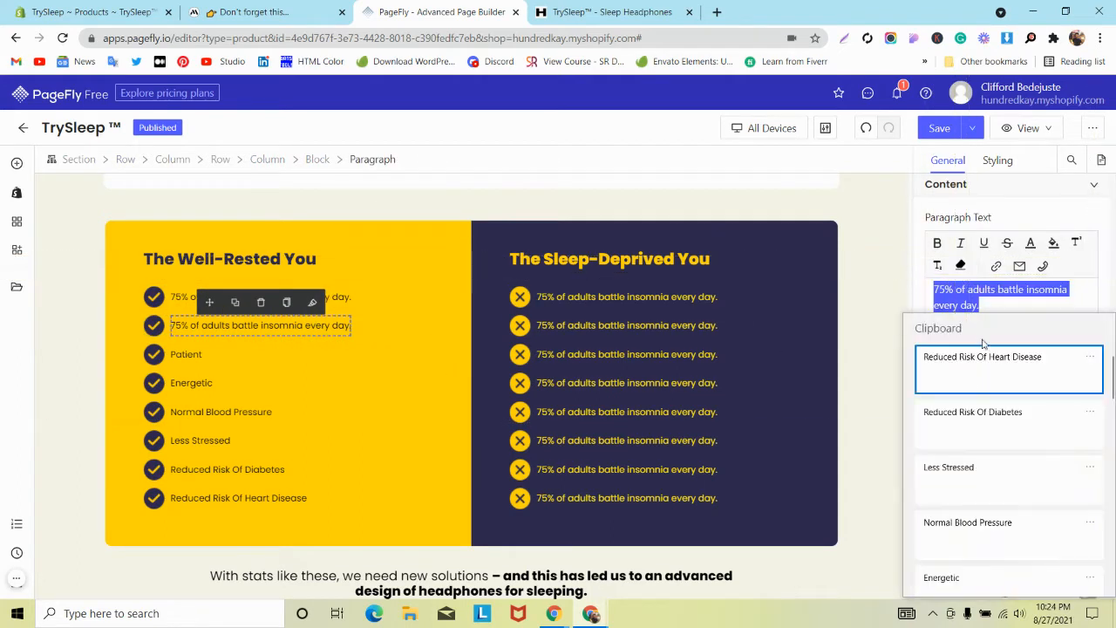
{"action": "scroll", "coordinate": [983, 357], "scroll_direction": "down", "scroll_amount": 3}
{"action": "scroll", "coordinate": [987, 437], "scroll_direction": "down", "scroll_amount": 2}
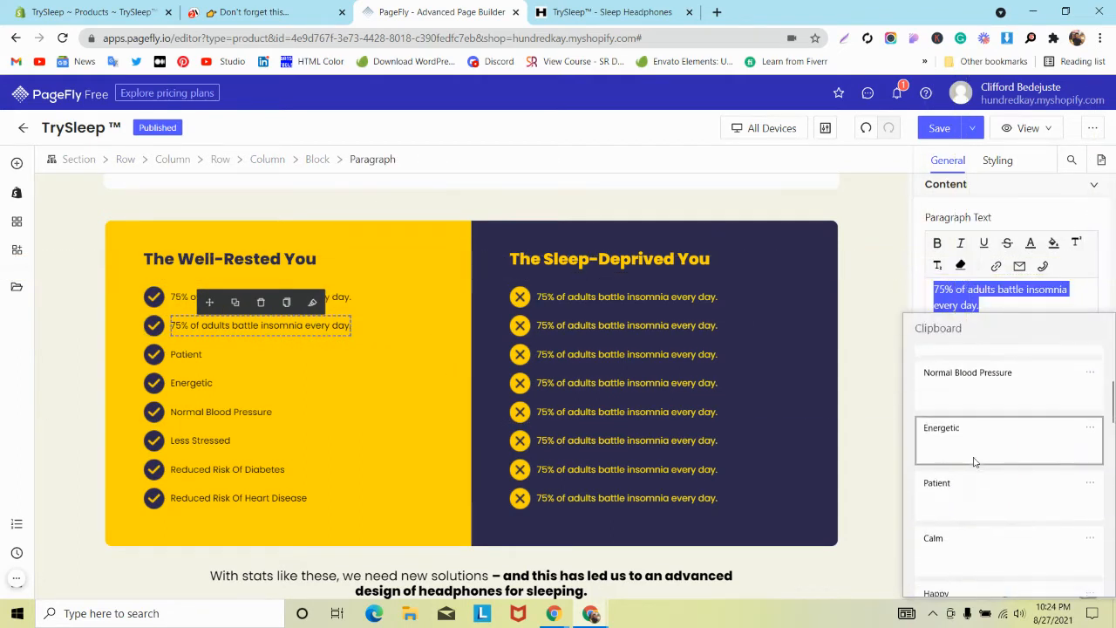
{"action": "left_click", "coordinate": [983, 493]}
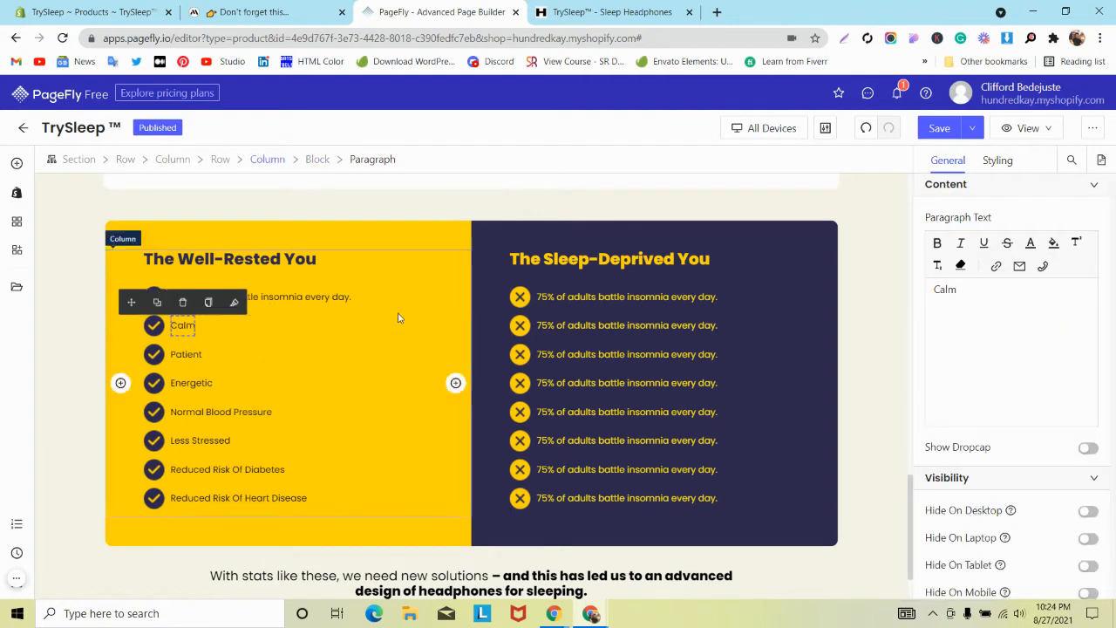
Step: Replace the first Well-Rested list item's text with "Happy" from the clipboard history
{"action": "left_click", "coordinate": [349, 297]}
{"action": "left_click", "coordinate": [349, 296]}
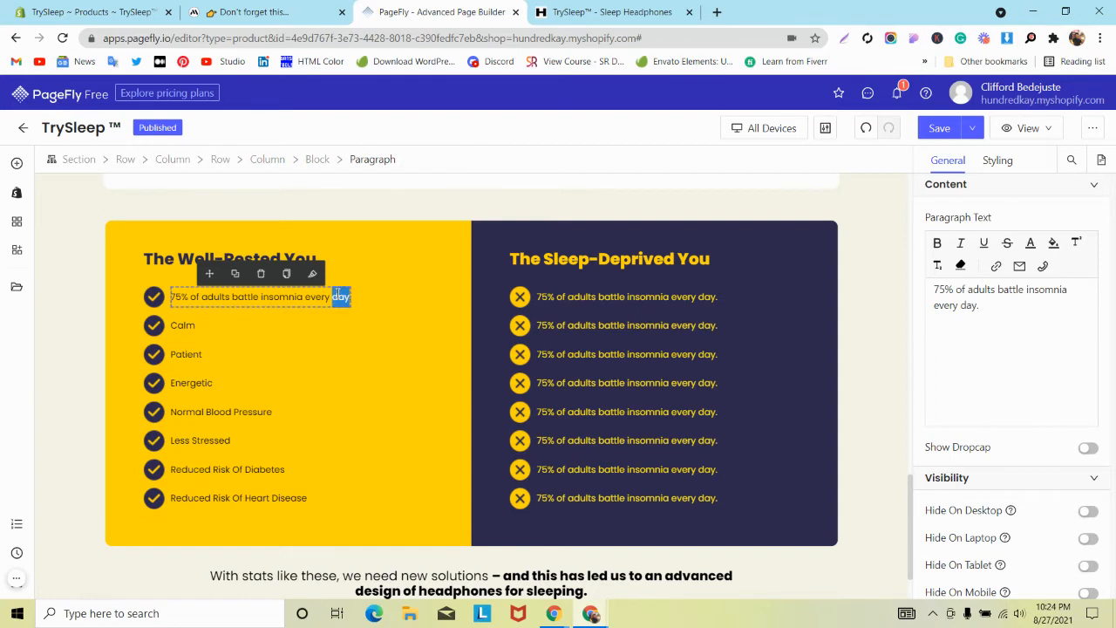
{"action": "triple_click", "coordinate": [338, 294]}
{"action": "left_click", "coordinate": [974, 311]}
{"action": "triple_click", "coordinate": [974, 312]}
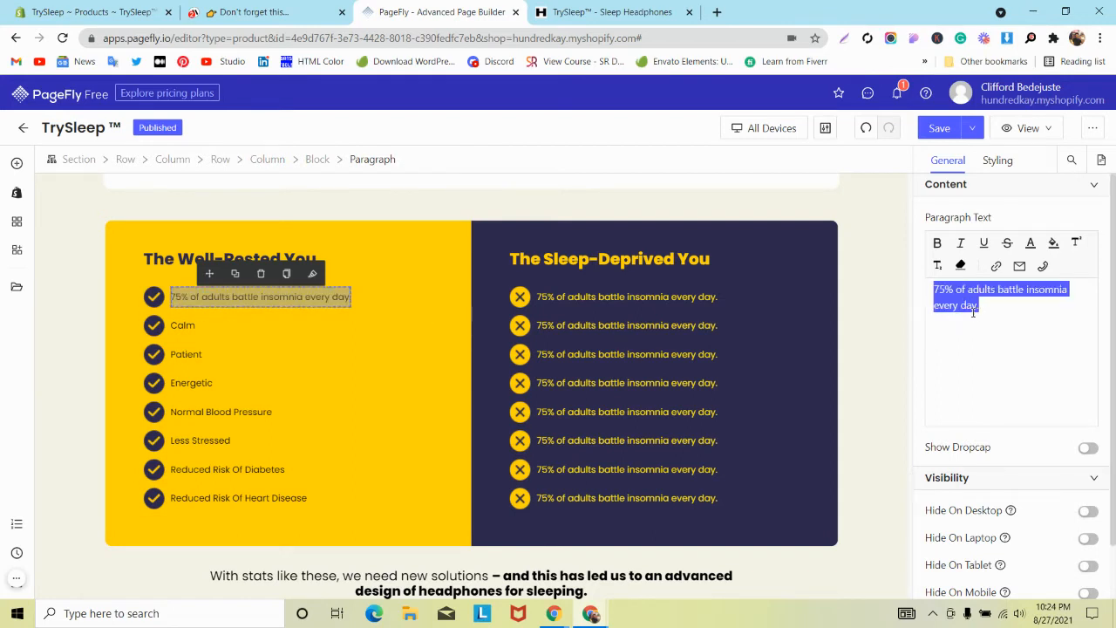
{"action": "key", "text": "super+v"}
{"action": "scroll", "coordinate": [977, 406], "scroll_direction": "down", "scroll_amount": 5}
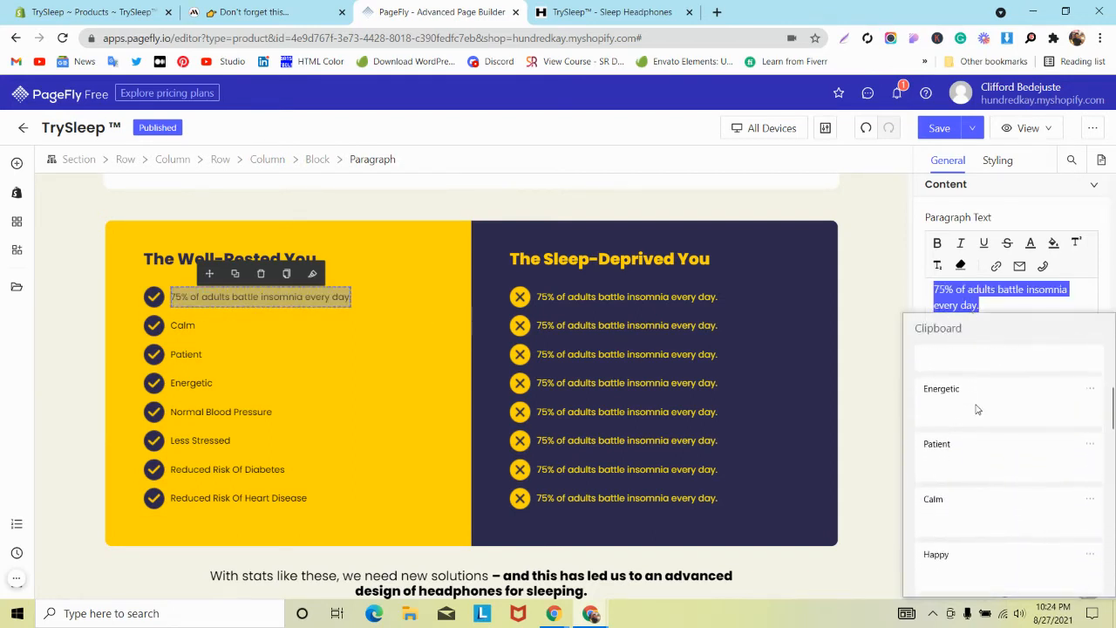
{"action": "left_click", "coordinate": [964, 502]}
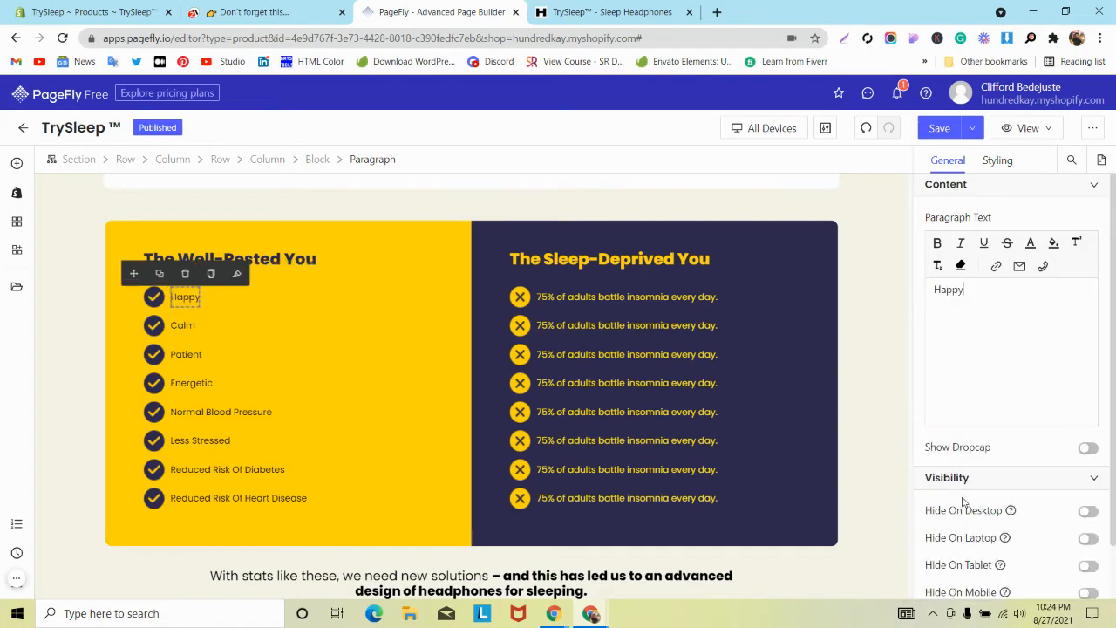
Step: On the mindband.co reference page, copy each Sleep-Deprived list text to the clipboard history, from "Depressed" to "Increased Risk Of Heart Disease"
{"action": "left_click", "coordinate": [280, 10]}
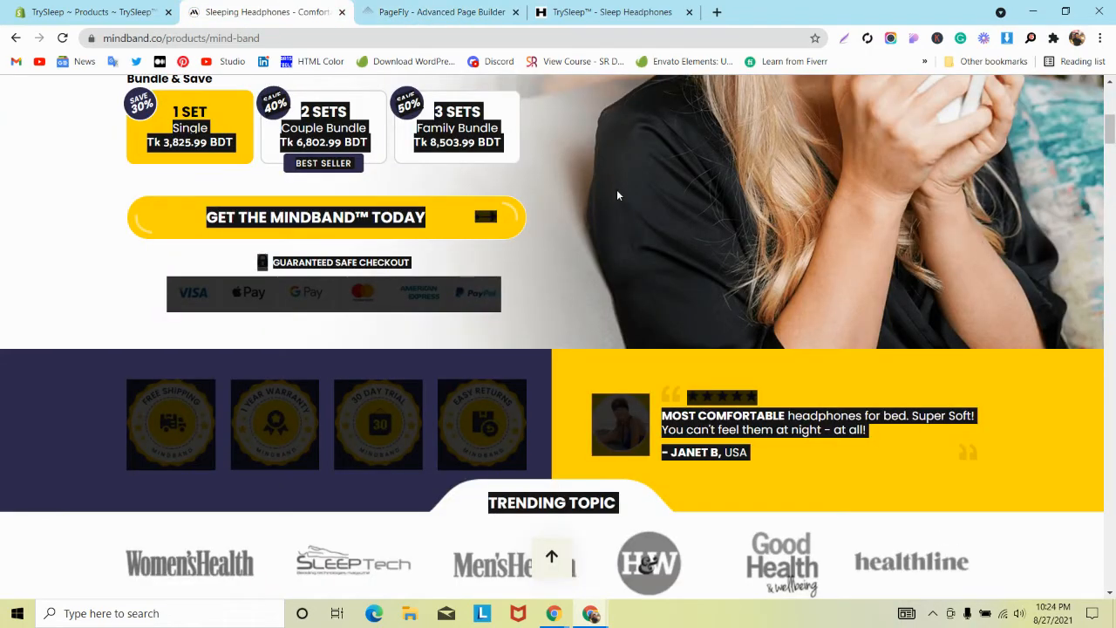
{"action": "scroll", "coordinate": [617, 194], "scroll_direction": "down", "scroll_amount": 3}
{"action": "scroll", "coordinate": [617, 199], "scroll_direction": "up", "scroll_amount": 7}
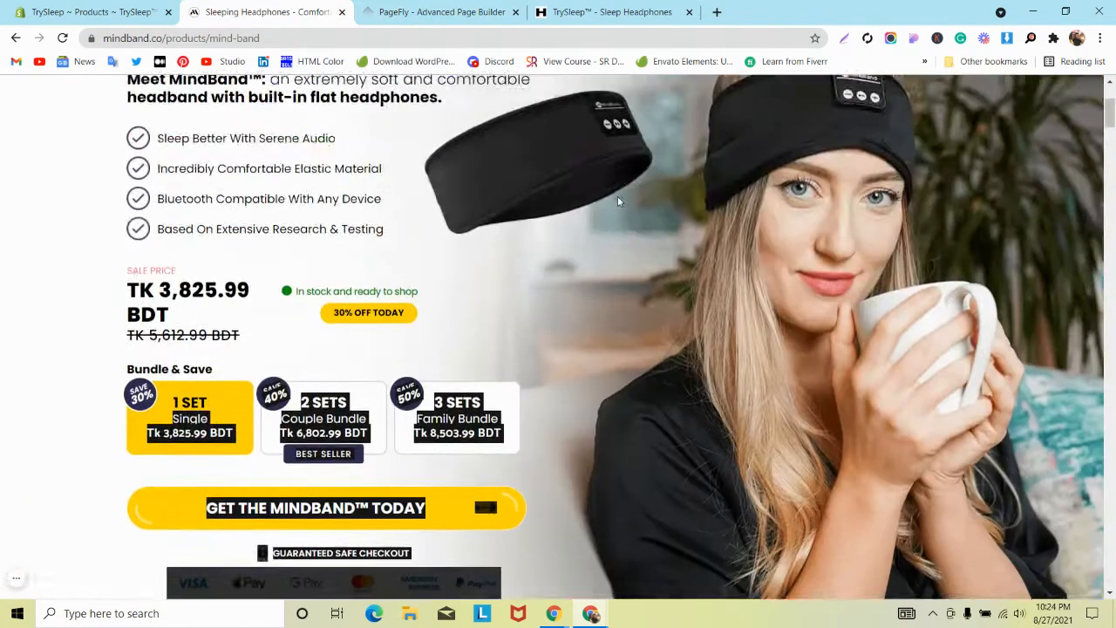
{"action": "scroll", "coordinate": [617, 202], "scroll_direction": "down", "scroll_amount": 10}
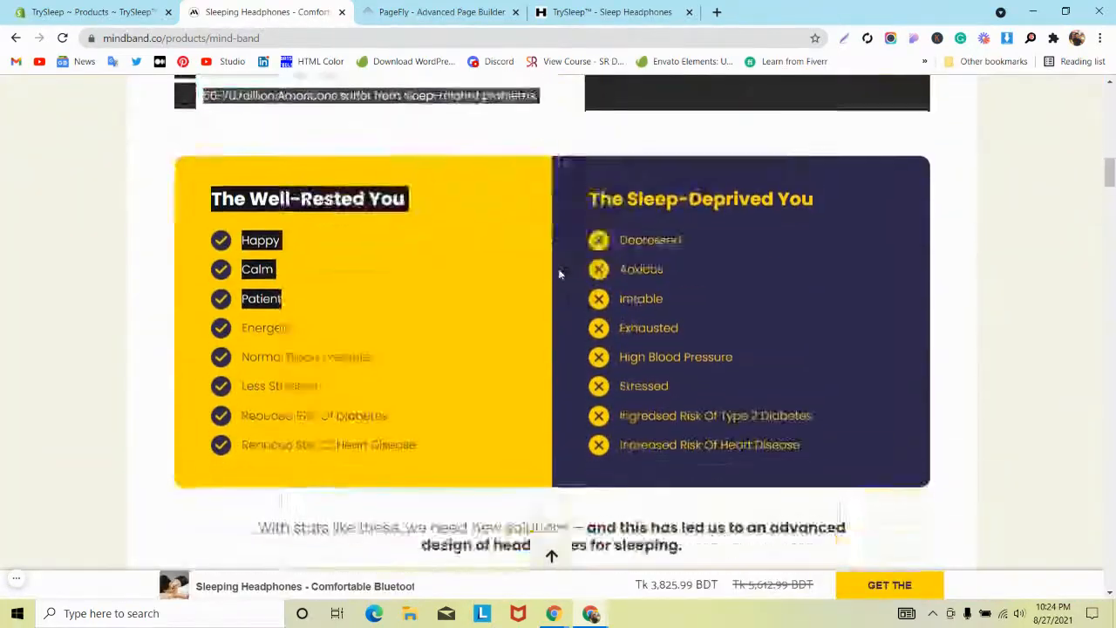
{"action": "double_click", "coordinate": [651, 239]}
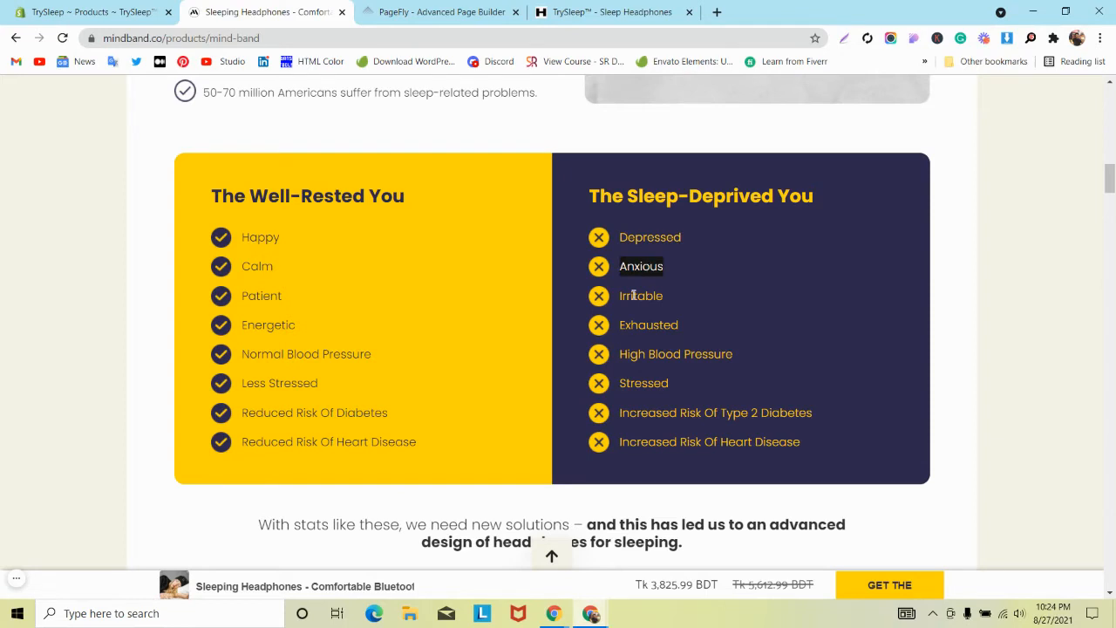
{"action": "double_click", "coordinate": [638, 325]}
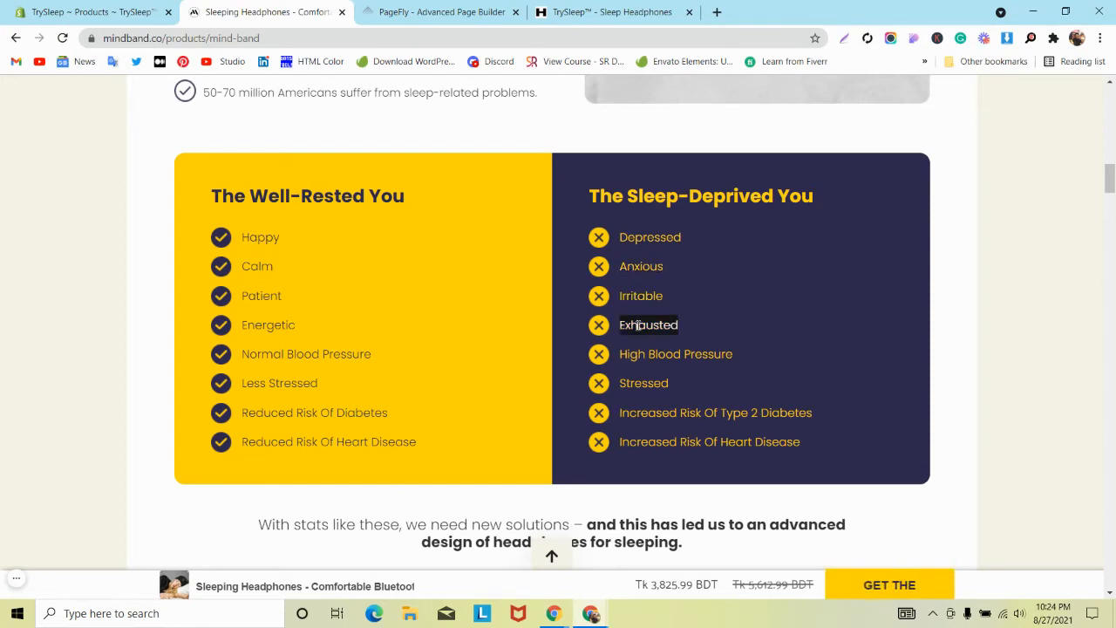
{"action": "left_click", "coordinate": [639, 346]}
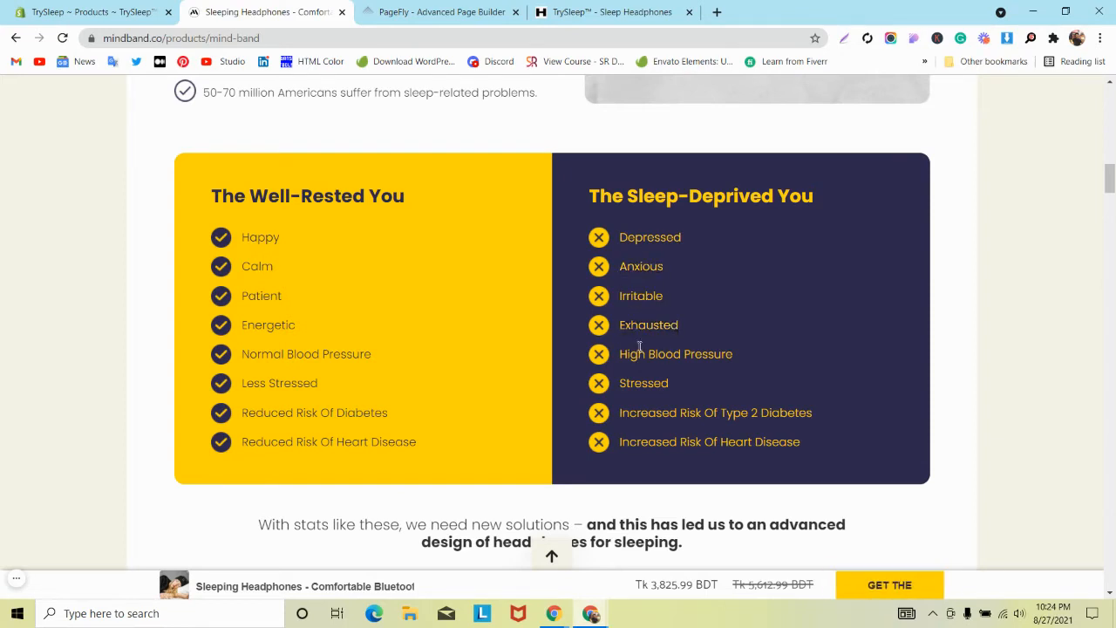
{"action": "left_click", "coordinate": [648, 389]}
{"action": "triple_click", "coordinate": [652, 415]}
{"action": "triple_click", "coordinate": [655, 444]}
{"action": "key", "text": "super+c"}
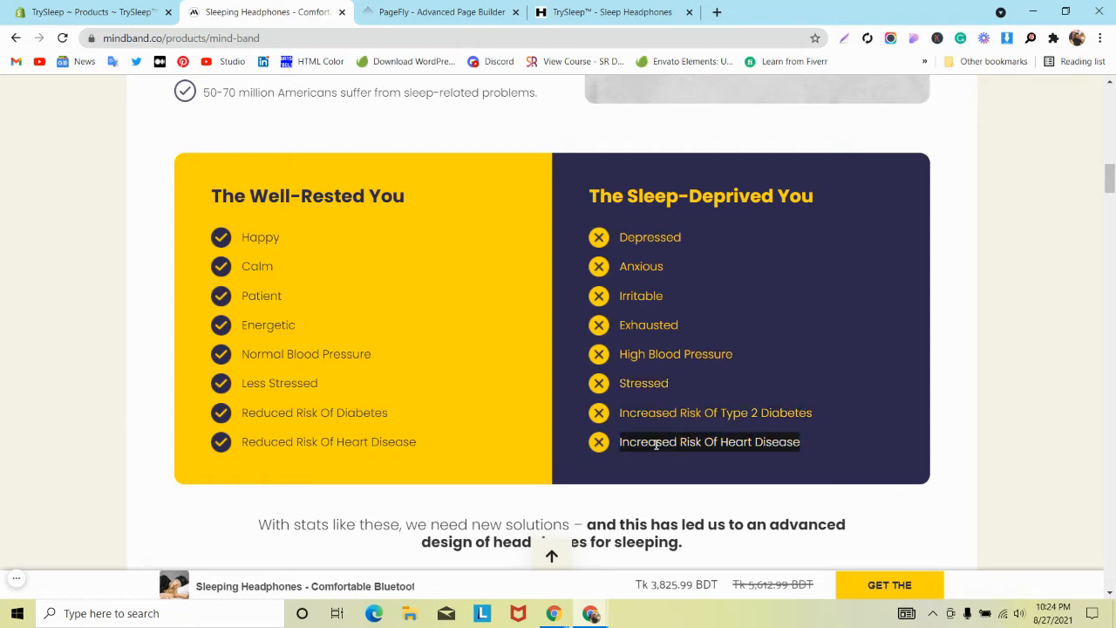
Step: Back in PageFly, replace the eighth Sleep-Deprived item's text with "Increased Risk Of Heart Disease" from the clipboard history
{"action": "left_click", "coordinate": [427, 11]}
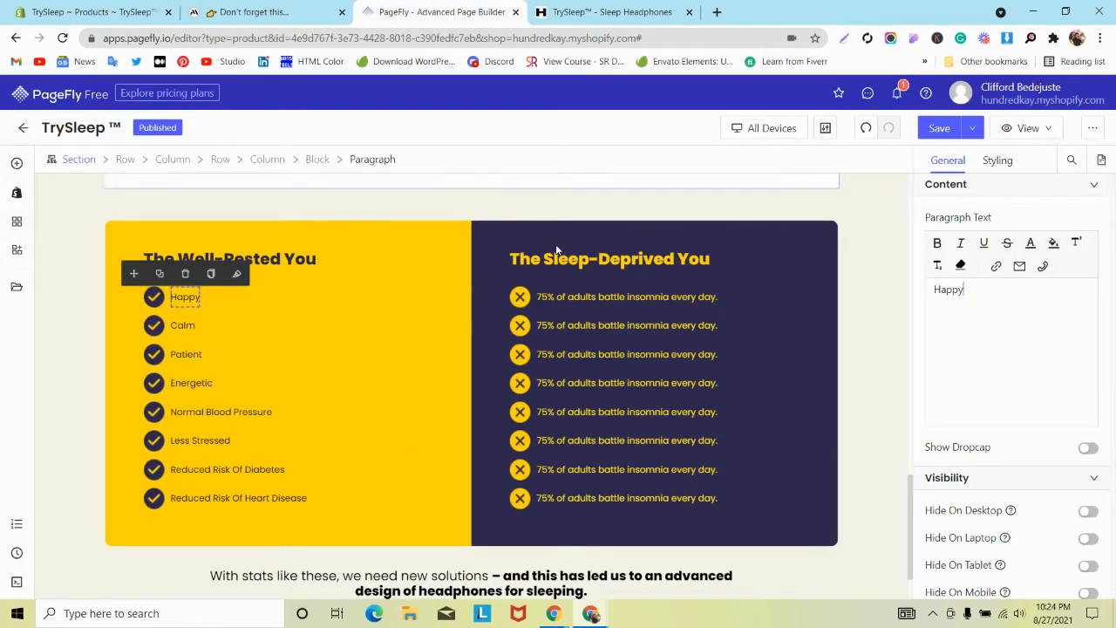
{"action": "left_click", "coordinate": [651, 498]}
{"action": "triple_click", "coordinate": [963, 305]}
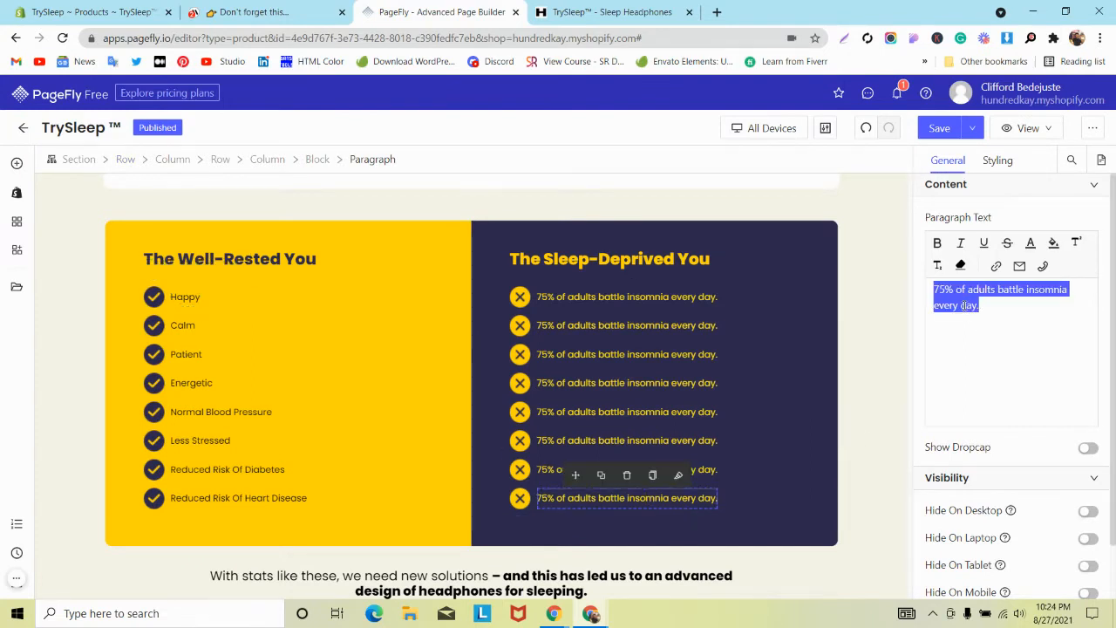
{"action": "key", "text": "super+v"}
{"action": "left_click", "coordinate": [967, 349]}
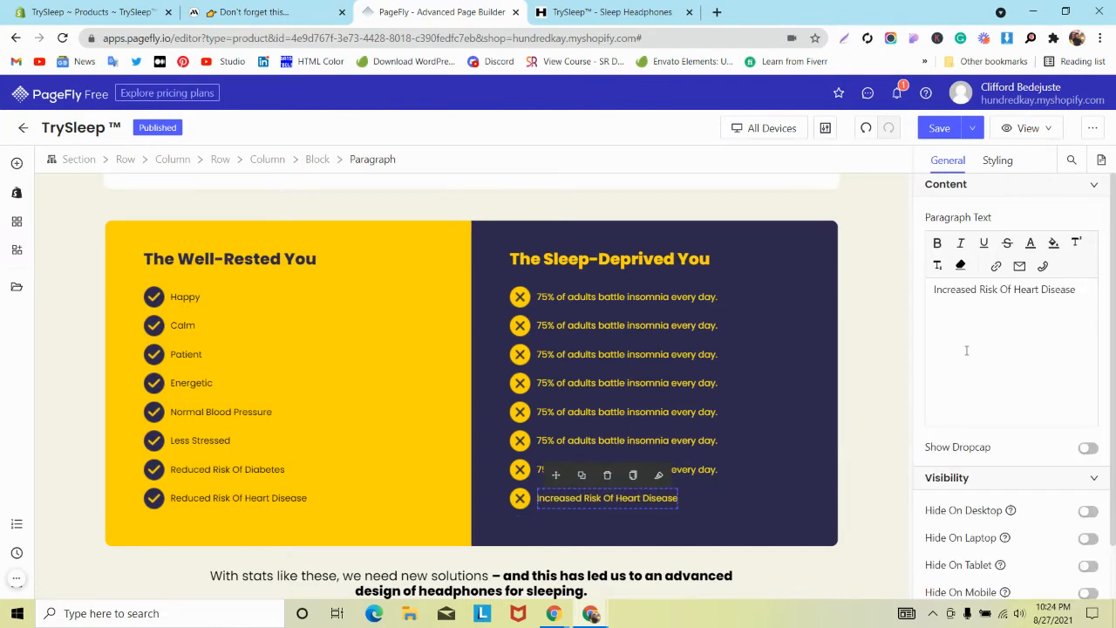
Step: Replace the seventh Sleep-Deprived item's text with "Increased Risk Of Type 2 Diabetes" and the sixth with "Stressed" from the clipboard history
{"action": "left_click", "coordinate": [701, 471]}
{"action": "triple_click", "coordinate": [961, 310]}
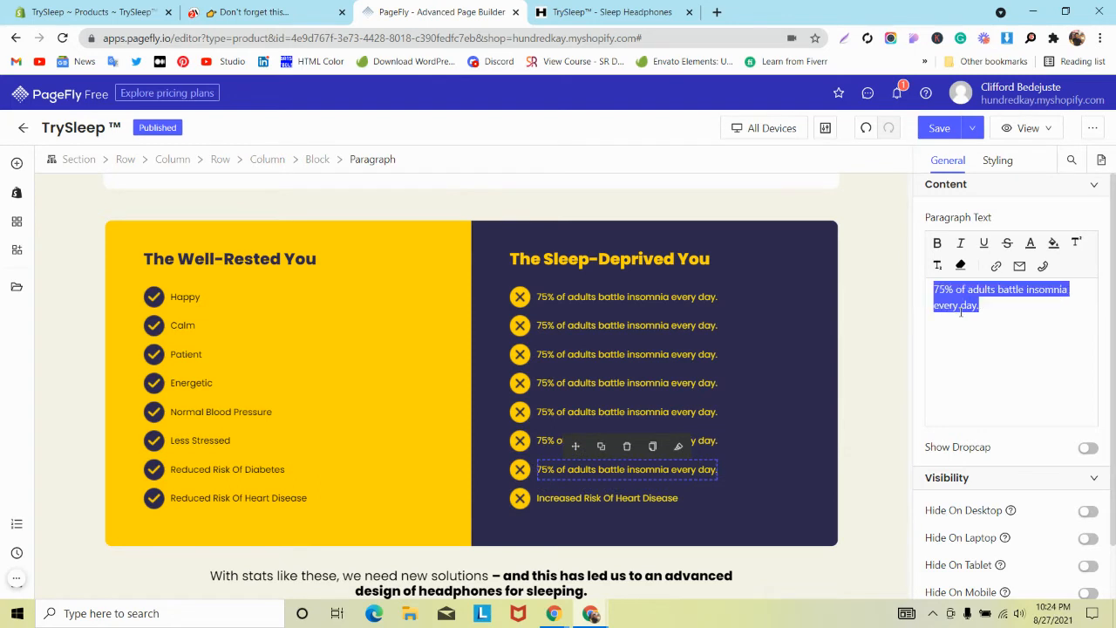
{"action": "key", "text": "super+v"}
{"action": "left_click", "coordinate": [957, 397]}
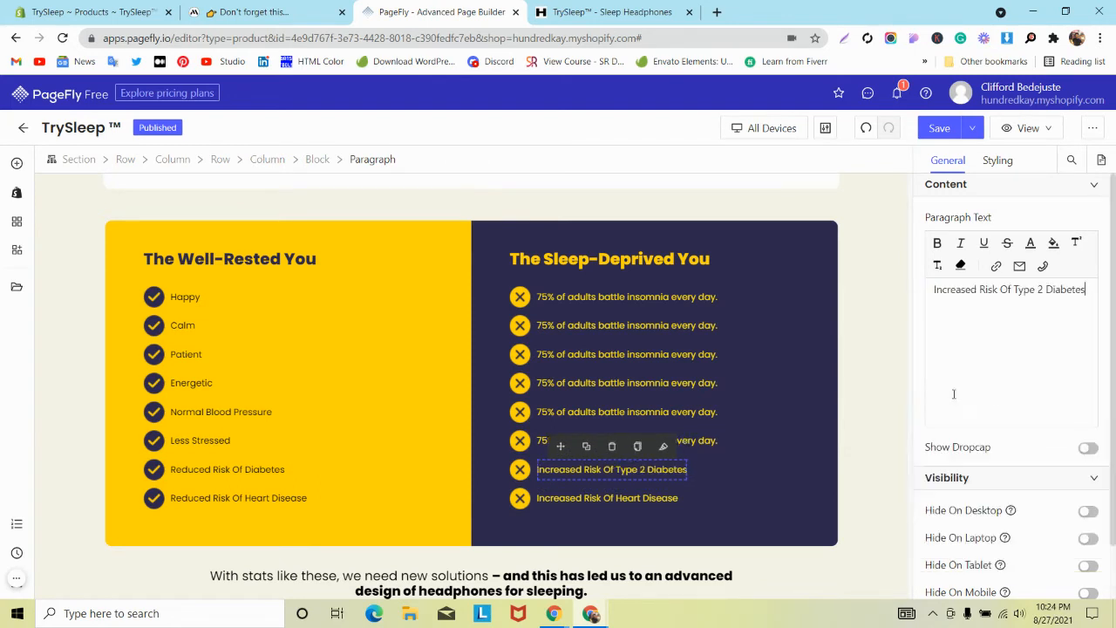
{"action": "left_click", "coordinate": [706, 441]}
{"action": "triple_click", "coordinate": [984, 322]}
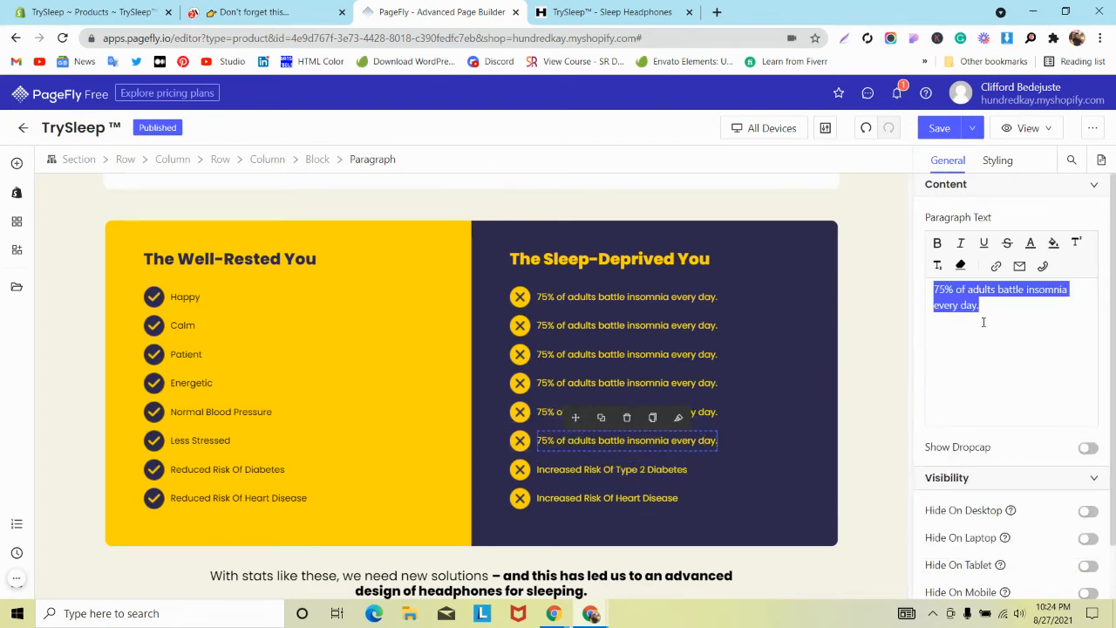
{"action": "key", "text": "super+v"}
{"action": "left_click", "coordinate": [959, 464]}
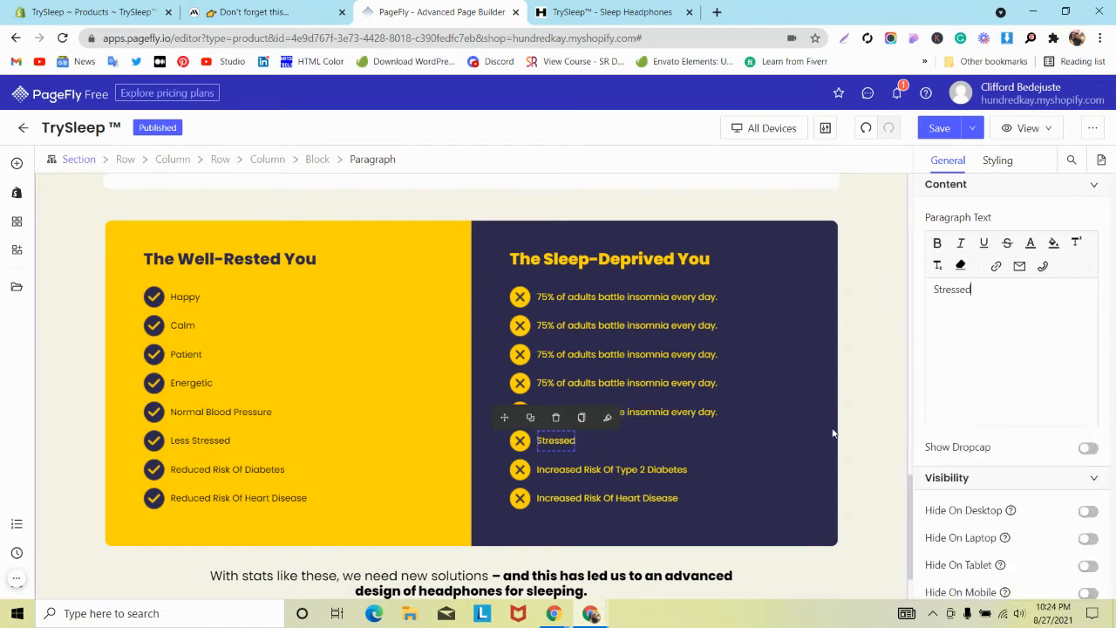
Step: Replace the fifth Sleep-Deprived list item's text with "High Blood Pressure" from the clipboard history
{"action": "left_click", "coordinate": [715, 411]}
{"action": "triple_click", "coordinate": [972, 305]}
{"action": "key", "text": "super+v"}
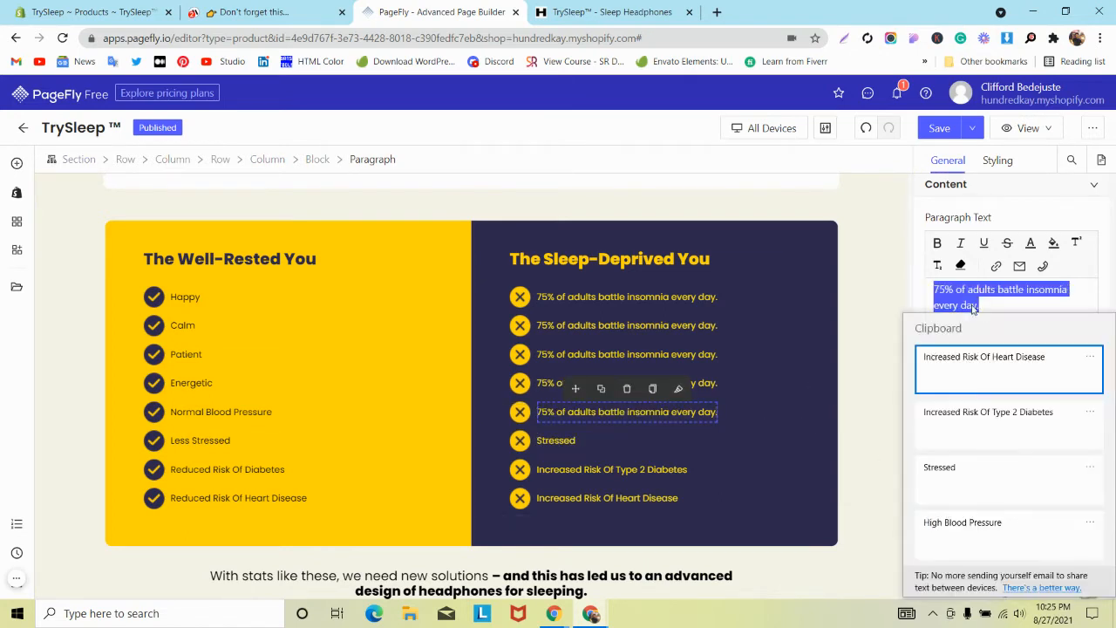
{"action": "scroll", "coordinate": [984, 392], "scroll_direction": "down", "scroll_amount": 3}
{"action": "left_click", "coordinate": [984, 448]}
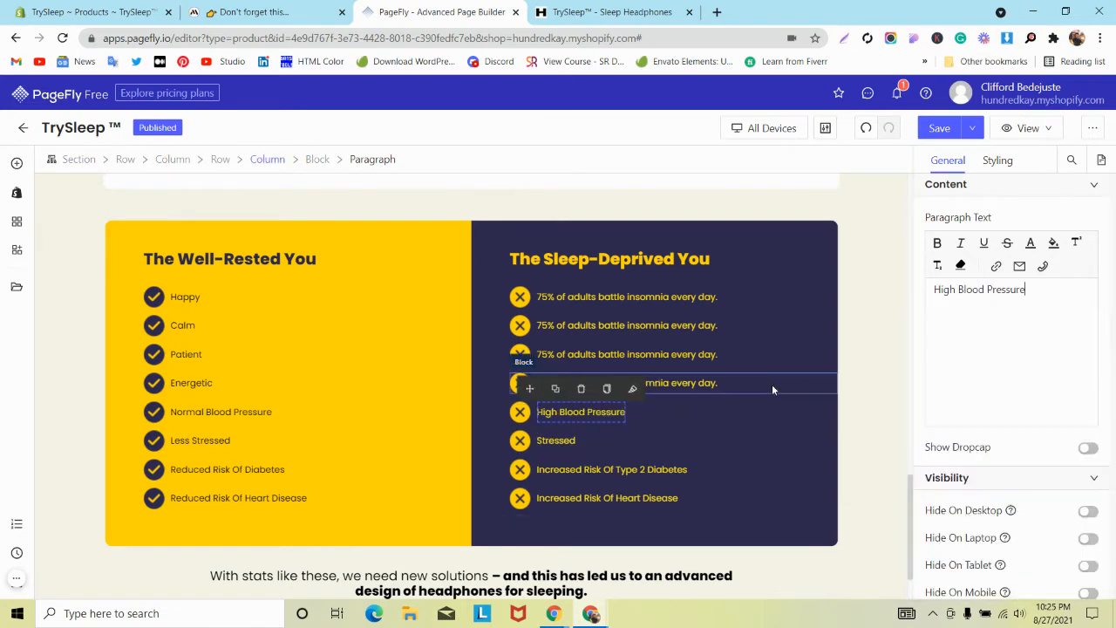
Step: Replace the fourth Sleep-Deprived list item's text with "Exhausted" from the clipboard history
{"action": "left_click", "coordinate": [708, 389]}
{"action": "triple_click", "coordinate": [990, 307]}
{"action": "key", "text": "super+v"}
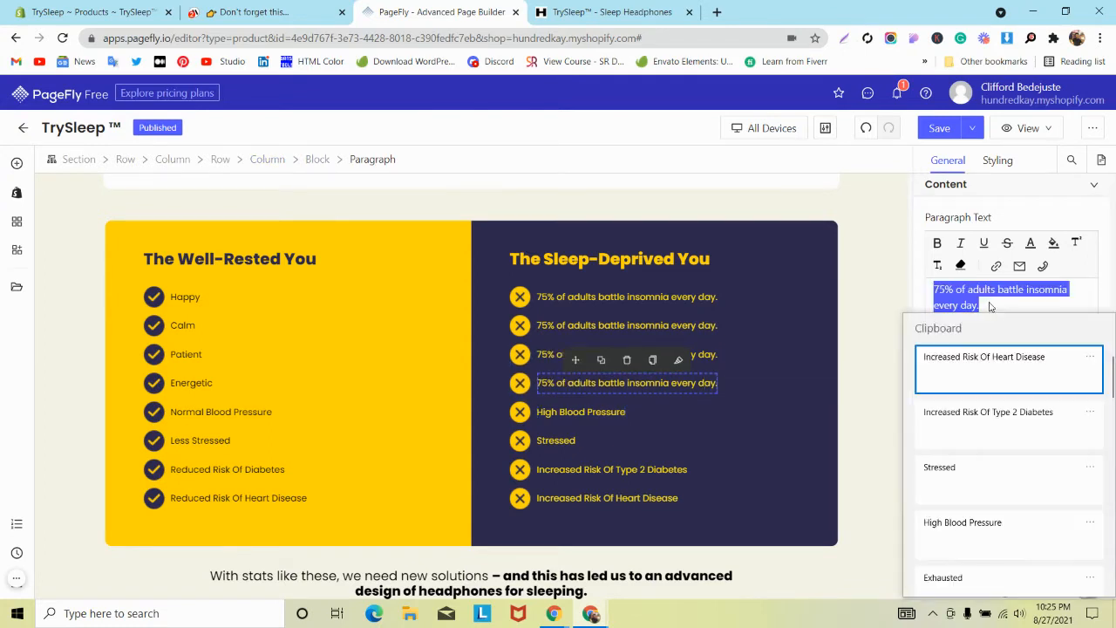
{"action": "scroll", "coordinate": [978, 430], "scroll_direction": "down", "scroll_amount": 3}
{"action": "left_click", "coordinate": [965, 464]}
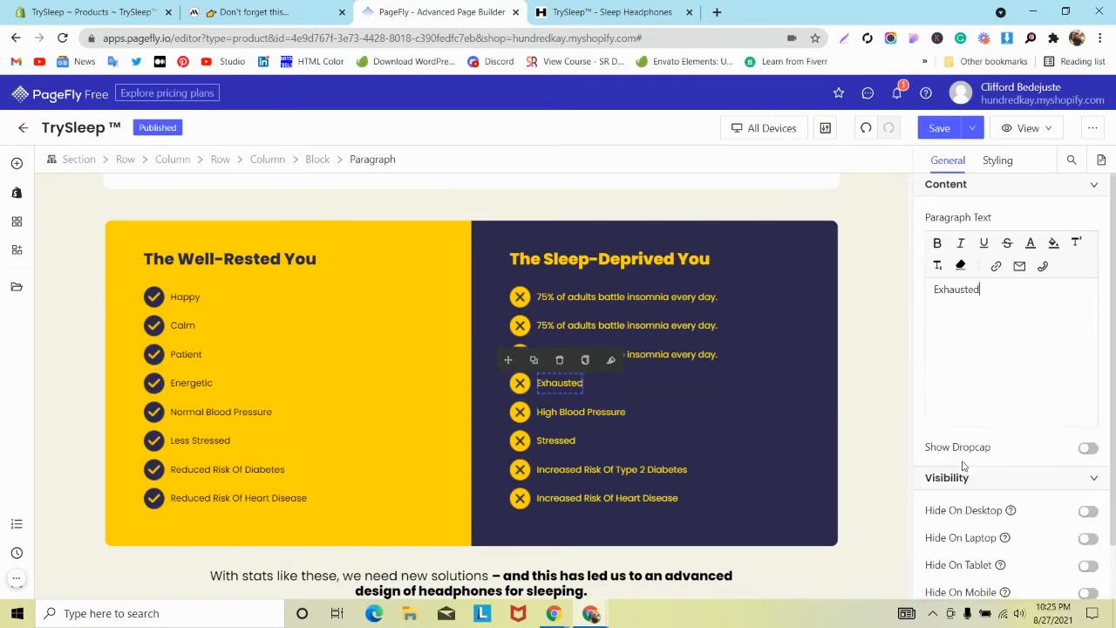
Step: Replace the third Sleep-Deprived list item's text with "Irritable" from the clipboard history
{"action": "left_click", "coordinate": [720, 352]}
{"action": "triple_click", "coordinate": [983, 304]}
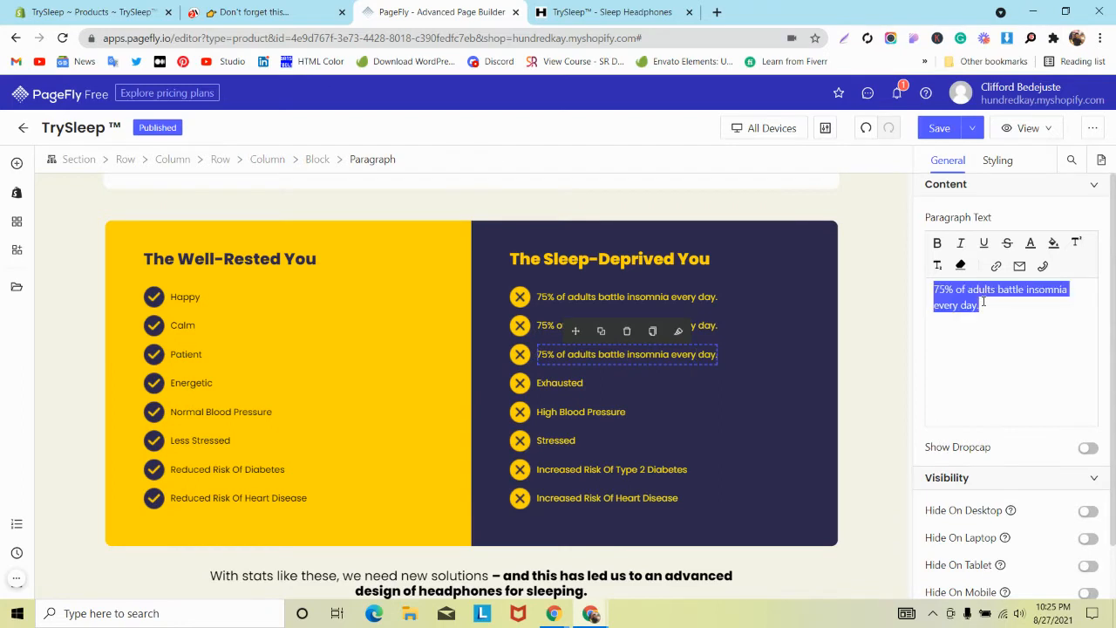
{"action": "key", "text": "super+v"}
{"action": "scroll", "coordinate": [985, 427], "scroll_direction": "down", "scroll_amount": 5}
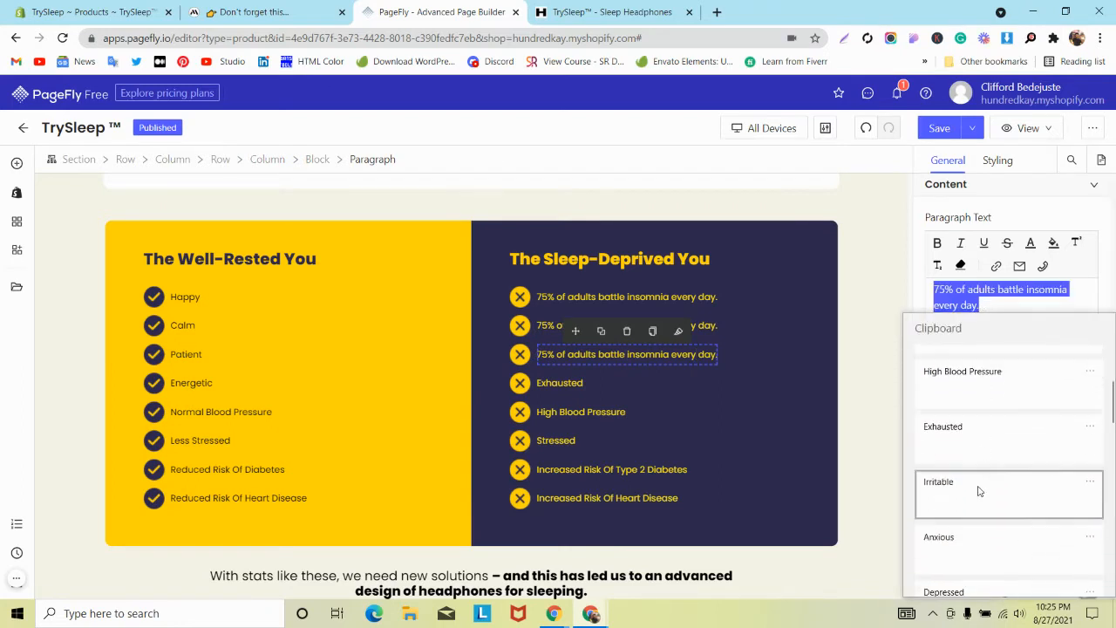
{"action": "left_click", "coordinate": [978, 488]}
Step: Replace the second Sleep-Deprived list item's text with "Anxious" from the clipboard history
{"action": "left_click", "coordinate": [723, 325]}
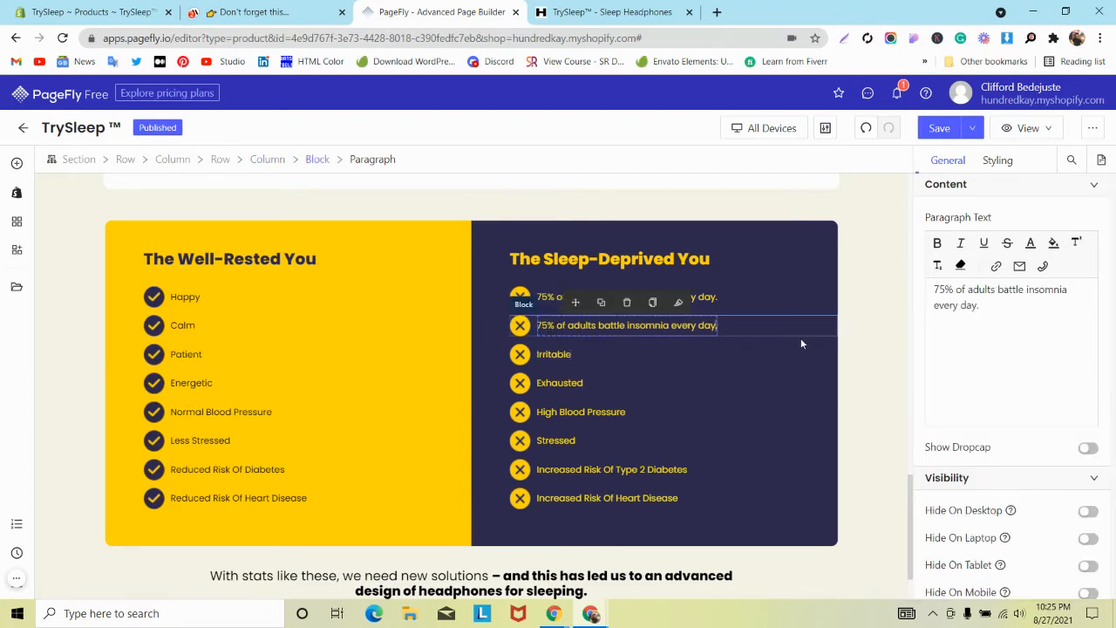
{"action": "triple_click", "coordinate": [948, 316]}
{"action": "key", "text": "super+v"}
{"action": "scroll", "coordinate": [968, 440], "scroll_direction": "down", "scroll_amount": 5}
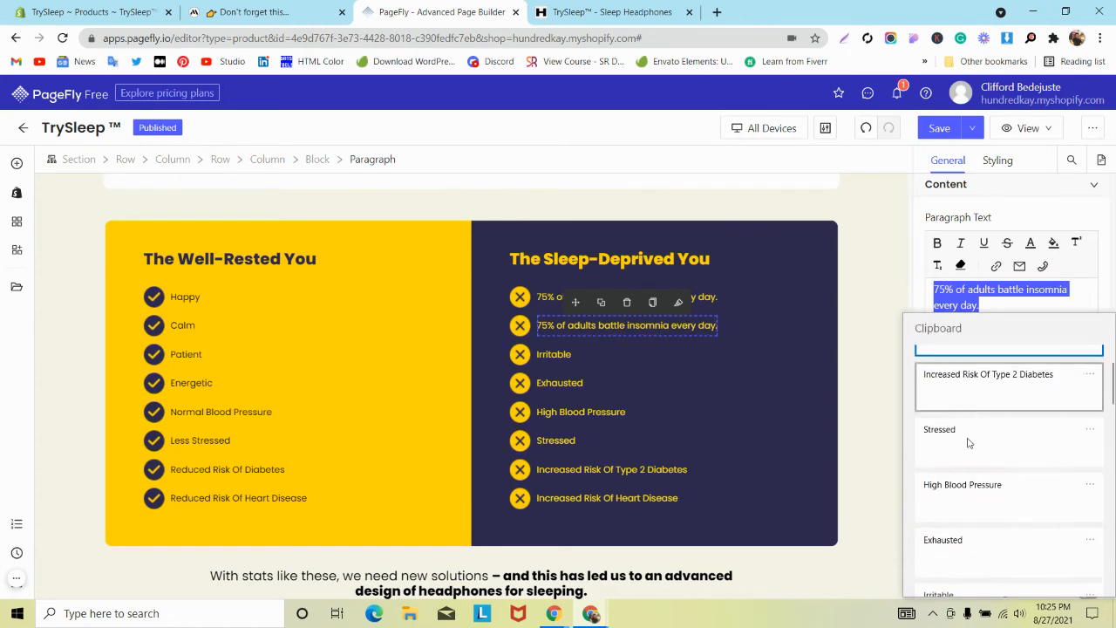
Step: Replace the second and first items under The Sleep-Deprived You with the copied texts "Anxious" and "Depressed"
{"action": "scroll", "coordinate": [968, 443], "scroll_direction": "down", "scroll_amount": 1}
{"action": "left_click", "coordinate": [962, 461]}
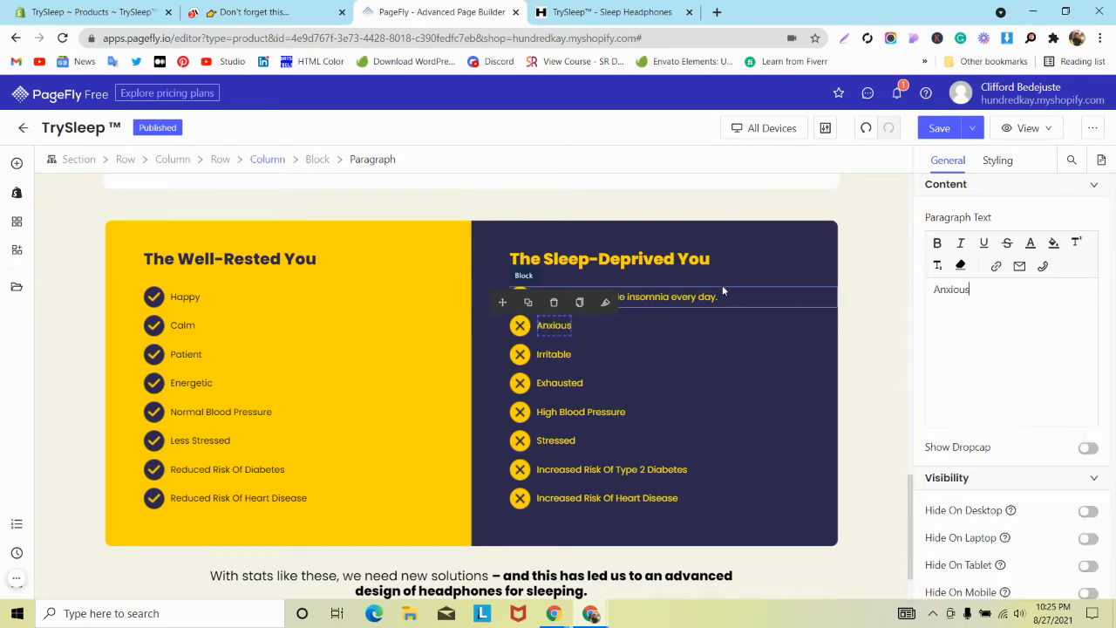
{"action": "left_click", "coordinate": [722, 288]}
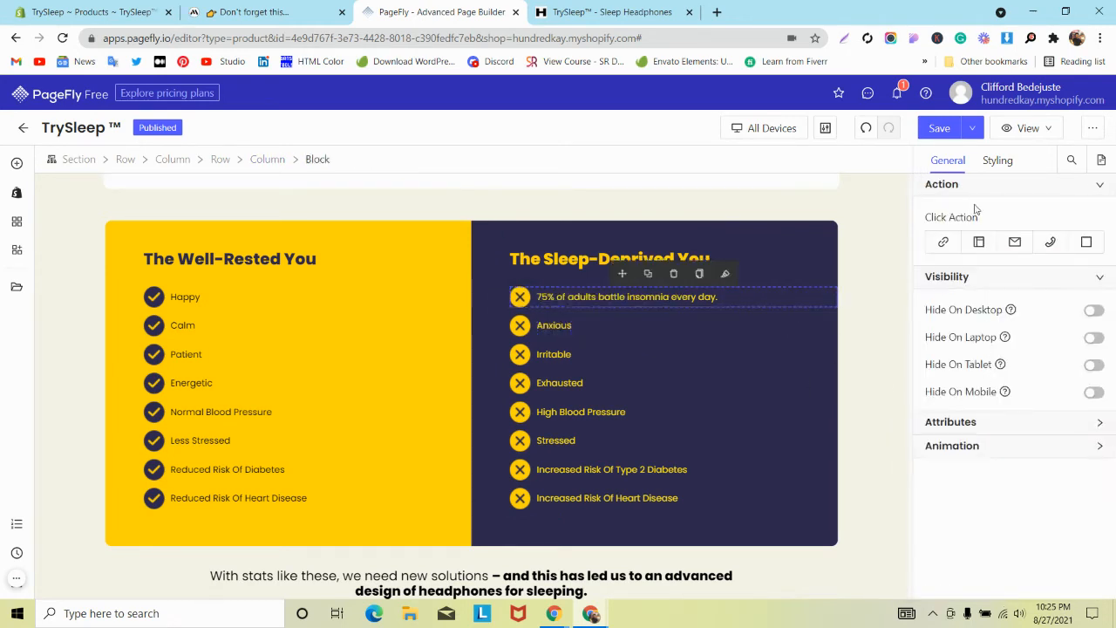
{"action": "left_click", "coordinate": [687, 296]}
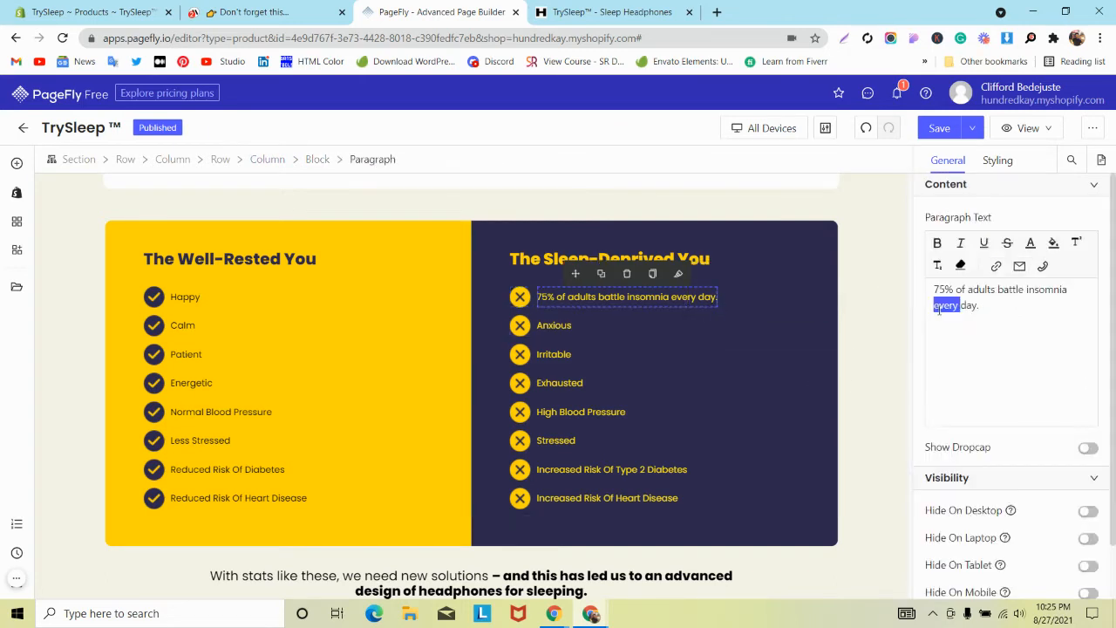
{"action": "key", "text": "ctrl+a"}
{"action": "key", "text": "super+v"}
{"action": "scroll", "coordinate": [1022, 432], "scroll_direction": "down", "scroll_amount": 5}
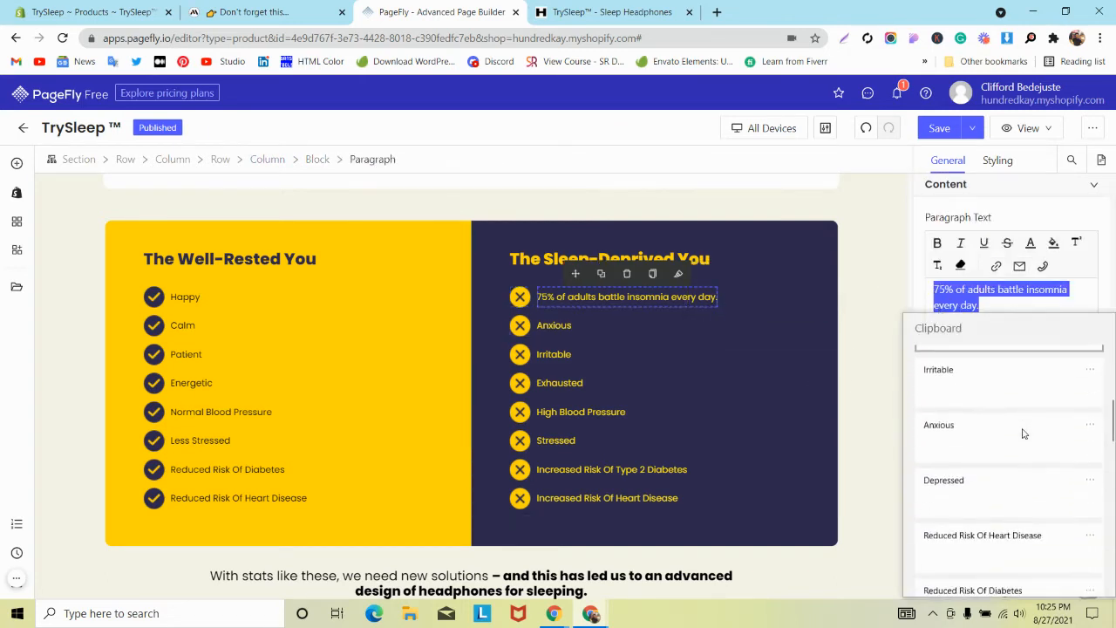
{"action": "scroll", "coordinate": [1012, 445], "scroll_direction": "down", "scroll_amount": 1}
{"action": "left_click", "coordinate": [1003, 455]}
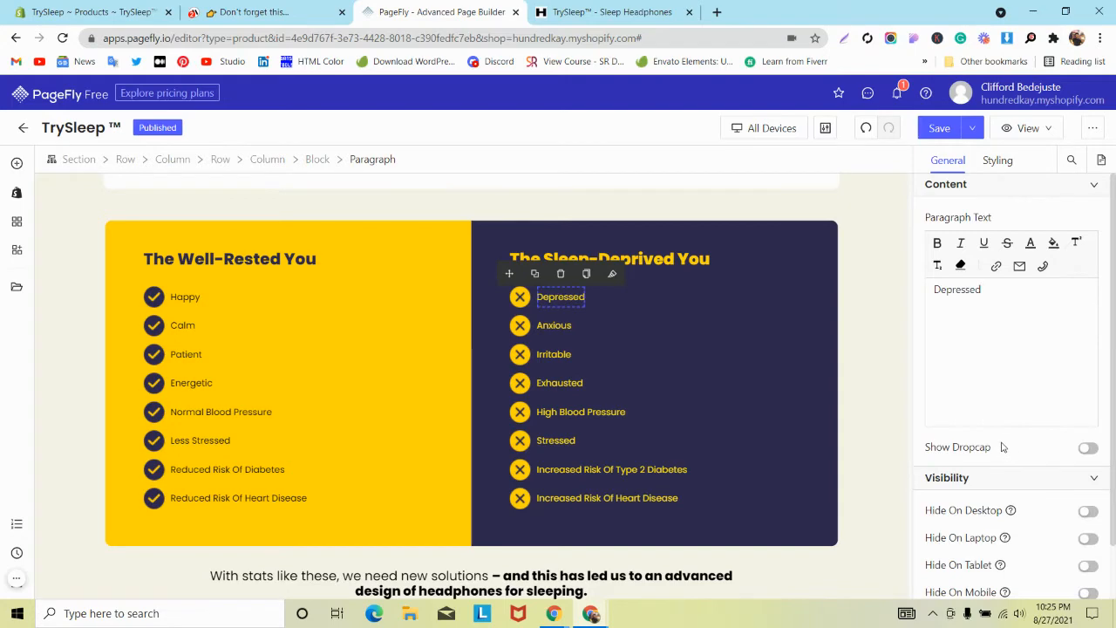
Step: Save and publish the edited TrySleep page
{"action": "left_click", "coordinate": [978, 129]}
{"action": "left_click", "coordinate": [966, 157]}
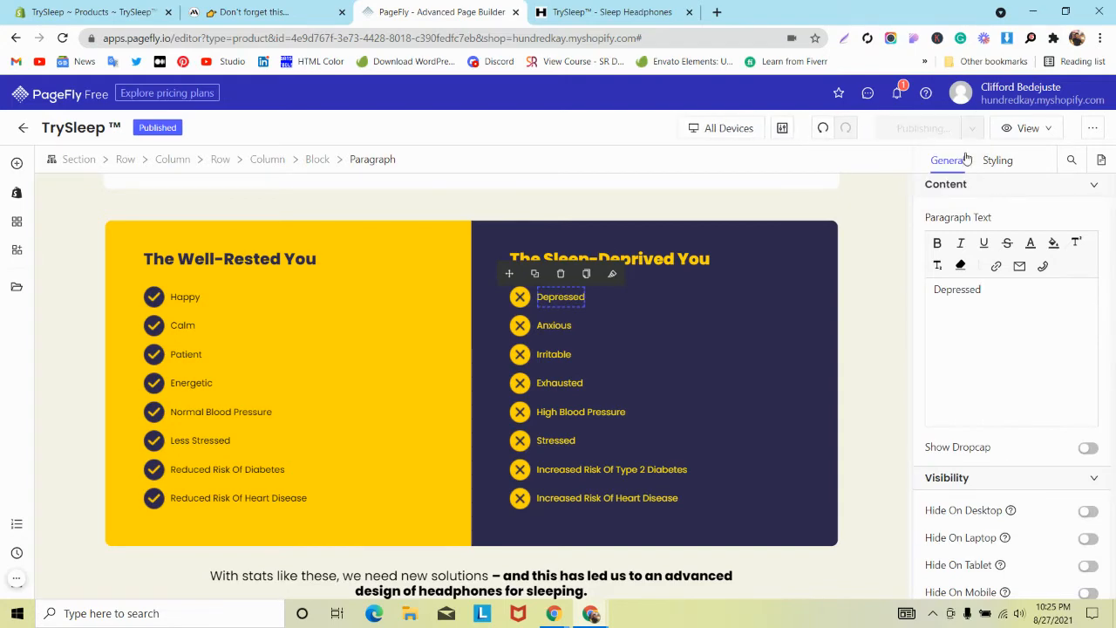
Step: Review the Sleeplessness section and the yellow and dark blue comparison panels in the page editor
{"action": "scroll", "coordinate": [387, 326], "scroll_direction": "down", "scroll_amount": 1}
{"action": "scroll", "coordinate": [398, 355], "scroll_direction": "up", "scroll_amount": 3}
{"action": "scroll", "coordinate": [393, 353], "scroll_direction": "up", "scroll_amount": 2}
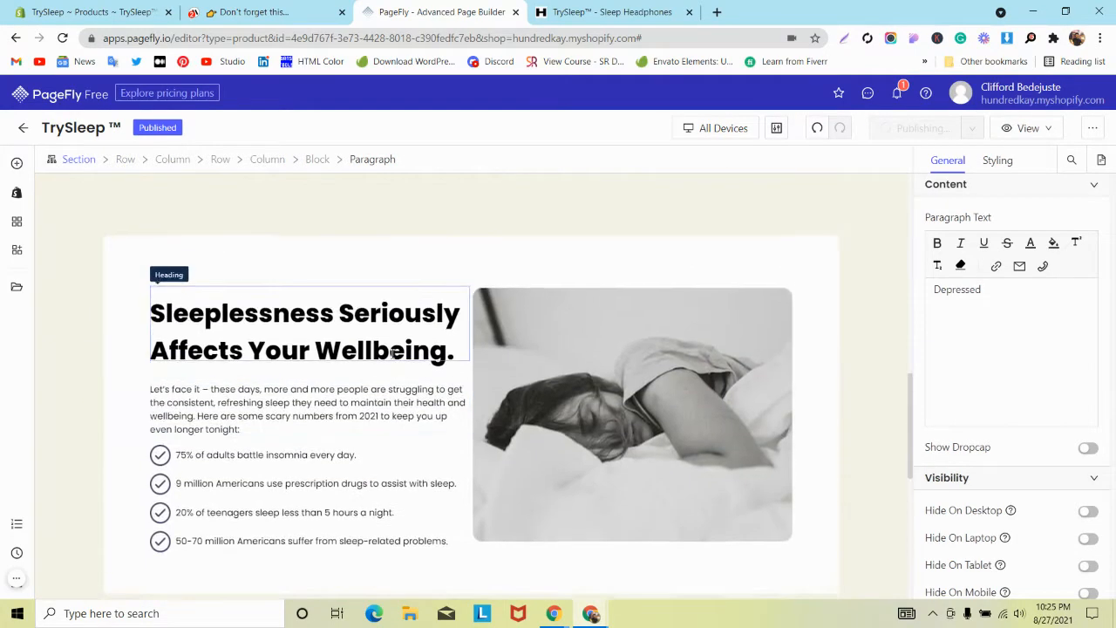
{"action": "scroll", "coordinate": [392, 356], "scroll_direction": "down", "scroll_amount": 4}
{"action": "scroll", "coordinate": [392, 357], "scroll_direction": "up", "scroll_amount": 2}
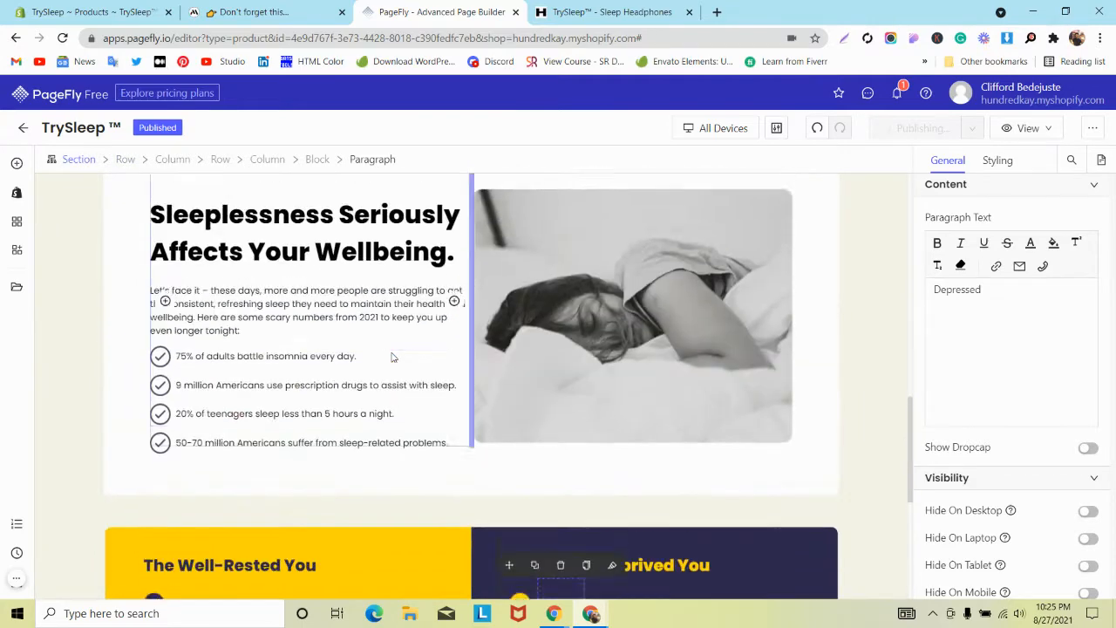
{"action": "scroll", "coordinate": [393, 357], "scroll_direction": "down", "scroll_amount": 4}
{"action": "scroll", "coordinate": [392, 357], "scroll_direction": "up", "scroll_amount": 2}
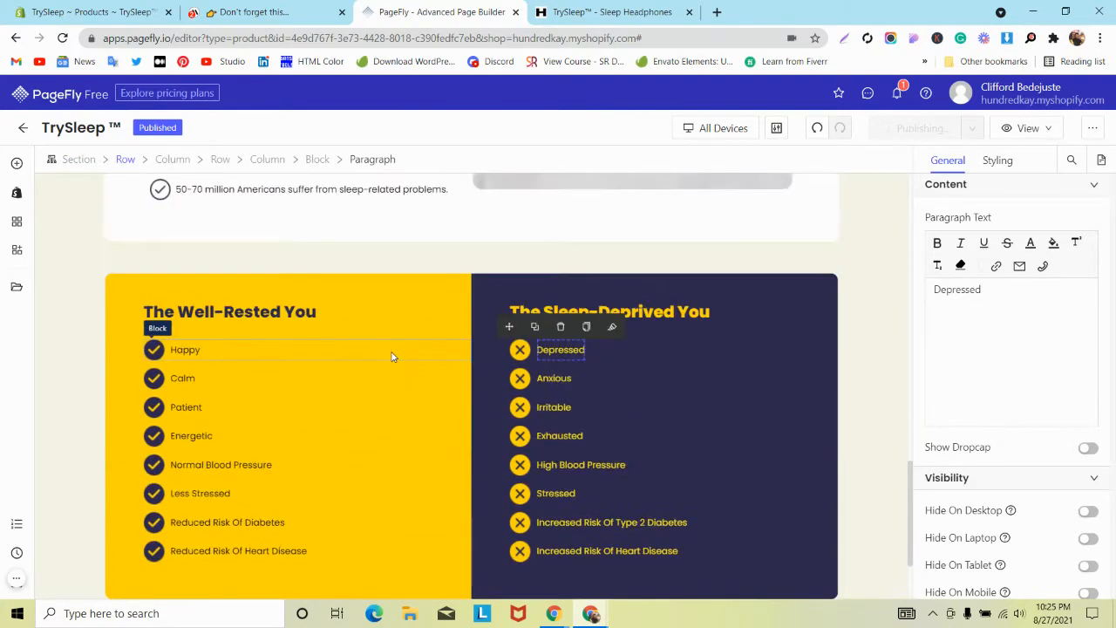
{"action": "scroll", "coordinate": [393, 358], "scroll_direction": "down", "scroll_amount": 1}
{"action": "scroll", "coordinate": [393, 358], "scroll_direction": "up", "scroll_amount": 2}
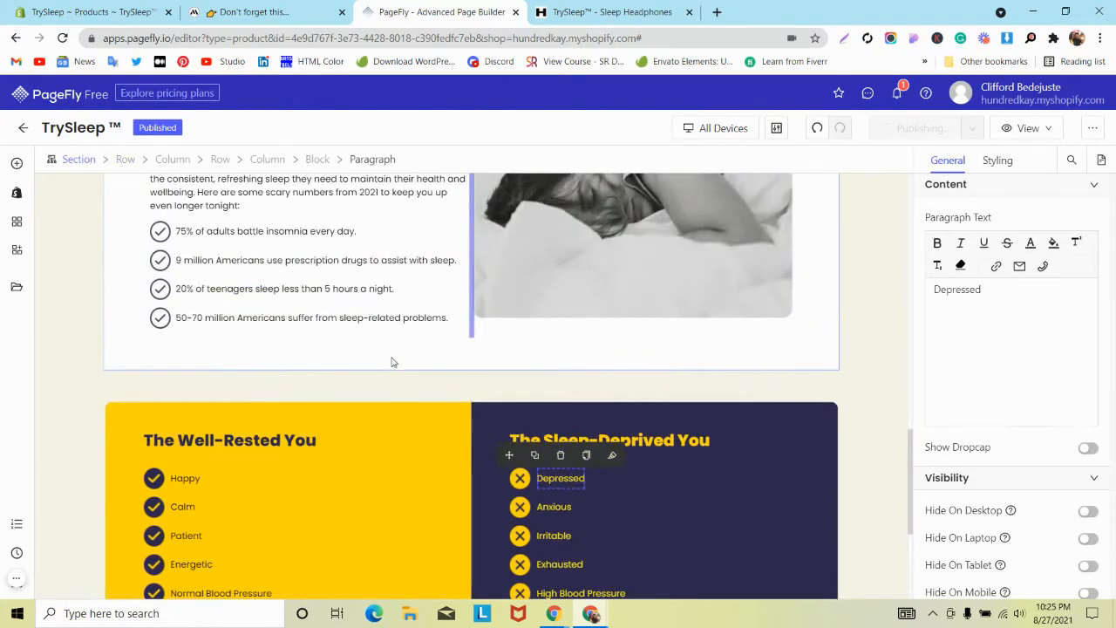
Step: Examine the layout around the Sleeplessness block and comparison panels on the mindband.co reference page
{"action": "left_click", "coordinate": [261, 12]}
{"action": "scroll", "coordinate": [390, 223], "scroll_direction": "up", "scroll_amount": 2}
{"action": "scroll", "coordinate": [390, 222], "scroll_direction": "down", "scroll_amount": 3}
{"action": "scroll", "coordinate": [390, 222], "scroll_direction": "up", "scroll_amount": 2}
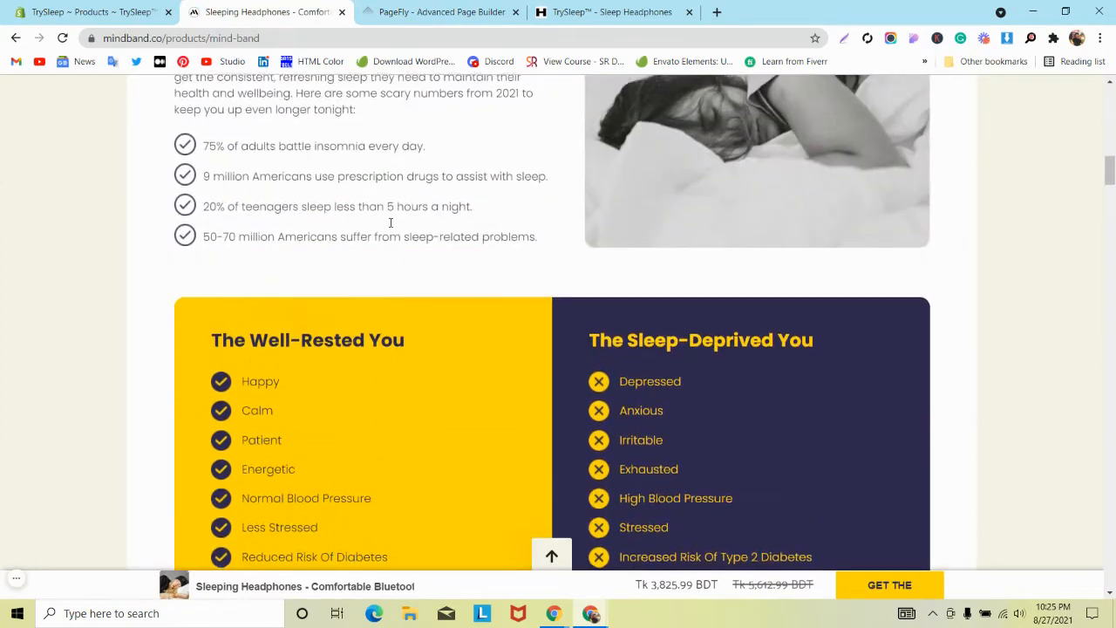
{"action": "scroll", "coordinate": [388, 225], "scroll_direction": "down", "scroll_amount": 2}
{"action": "scroll", "coordinate": [320, 221], "scroll_direction": "up", "scroll_amount": 2}
{"action": "scroll", "coordinate": [166, 245], "scroll_direction": "up", "scroll_amount": 4}
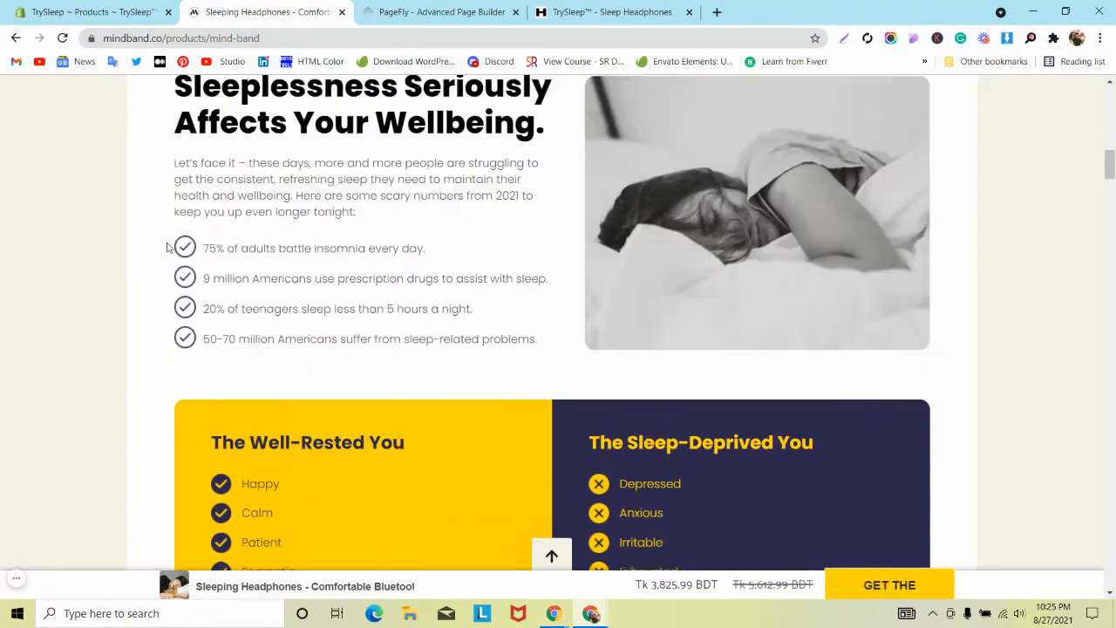
{"action": "scroll", "coordinate": [169, 249], "scroll_direction": "down", "scroll_amount": 7}
{"action": "scroll", "coordinate": [169, 252], "scroll_direction": "down", "scroll_amount": 1}
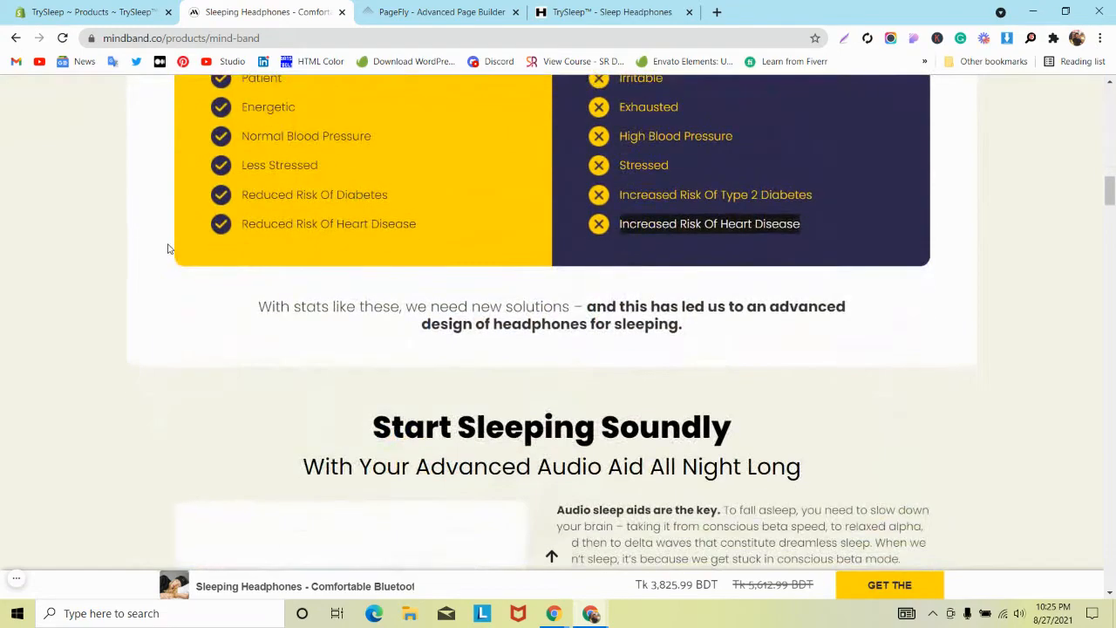
Step: Return to the PageFly editor and insert a one-column (1/1) layout between the Men's Health logos and the Sleeplessness section
{"action": "left_click", "coordinate": [436, 7]}
{"action": "scroll", "coordinate": [268, 329], "scroll_direction": "down", "scroll_amount": 3}
{"action": "scroll", "coordinate": [268, 329], "scroll_direction": "up", "scroll_amount": 3}
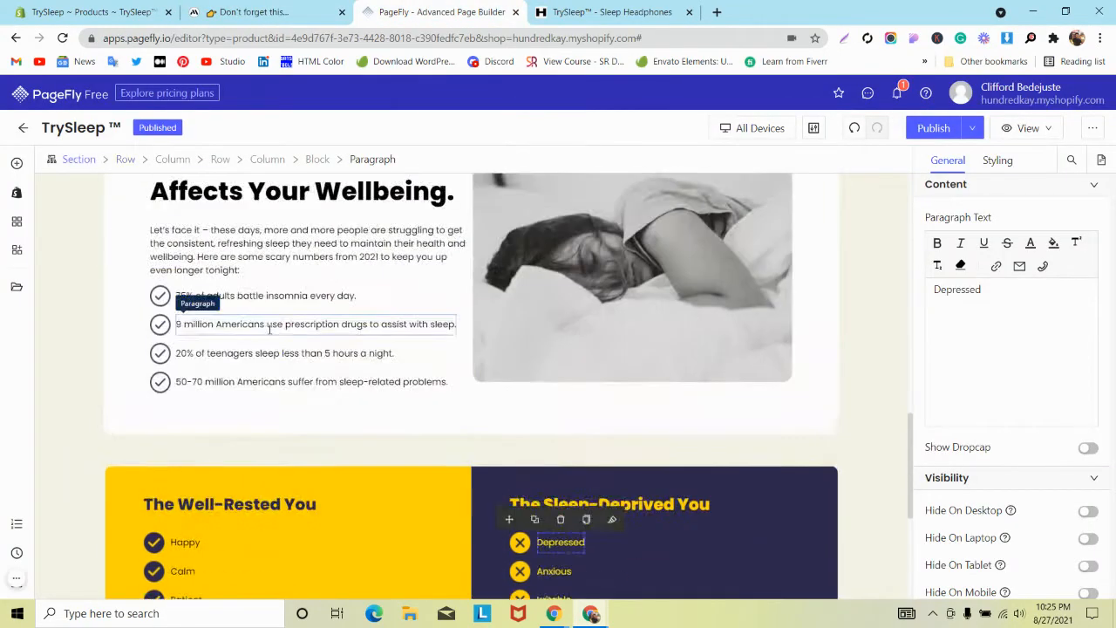
{"action": "scroll", "coordinate": [268, 329], "scroll_direction": "up", "scroll_amount": 4}
{"action": "scroll", "coordinate": [269, 331], "scroll_direction": "down", "scroll_amount": 2}
{"action": "scroll", "coordinate": [268, 333], "scroll_direction": "up", "scroll_amount": 2}
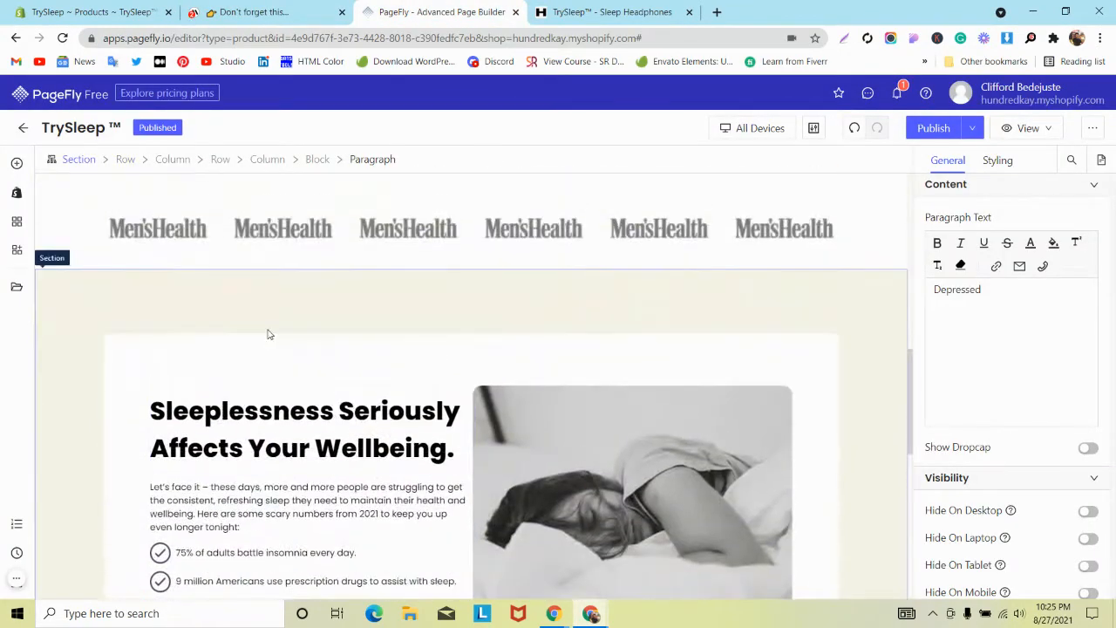
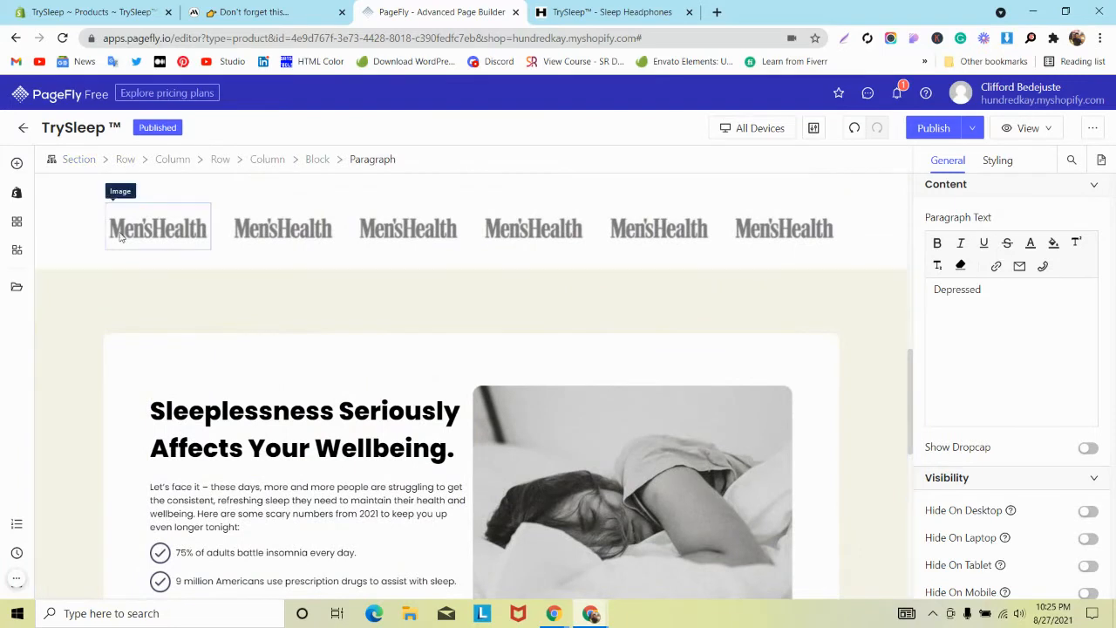
{"action": "left_click", "coordinate": [17, 163]}
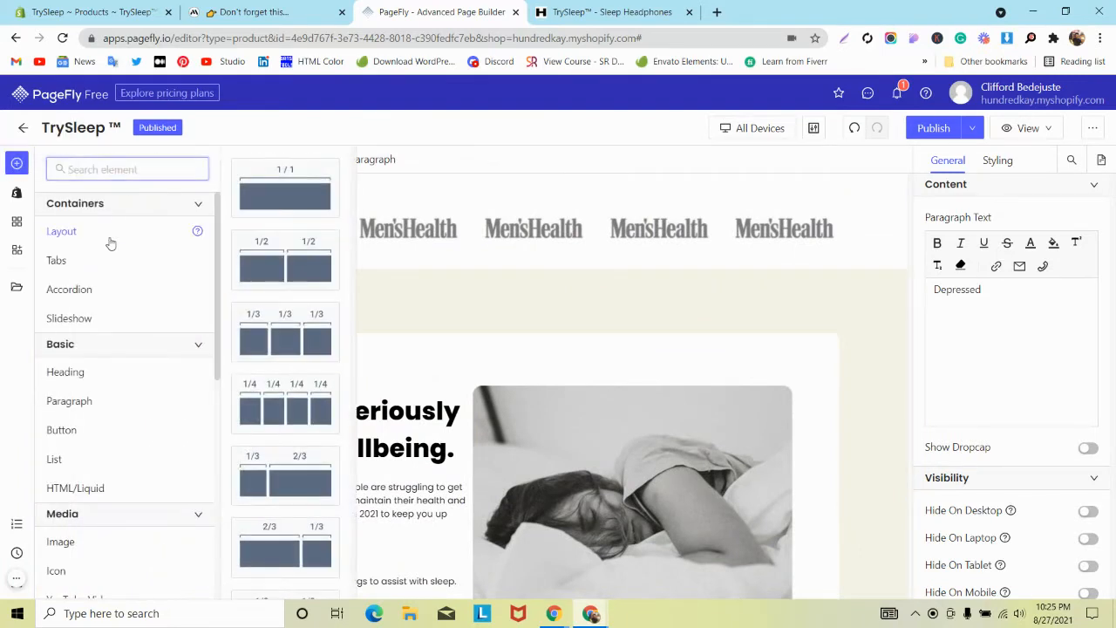
{"action": "left_click_drag", "start_coordinate": [252, 192], "coordinate": [259, 277]}
Step: Copy the Sleeplessness section's styles onto the new section and set its top padding to 50 px
{"action": "left_click", "coordinate": [145, 366]}
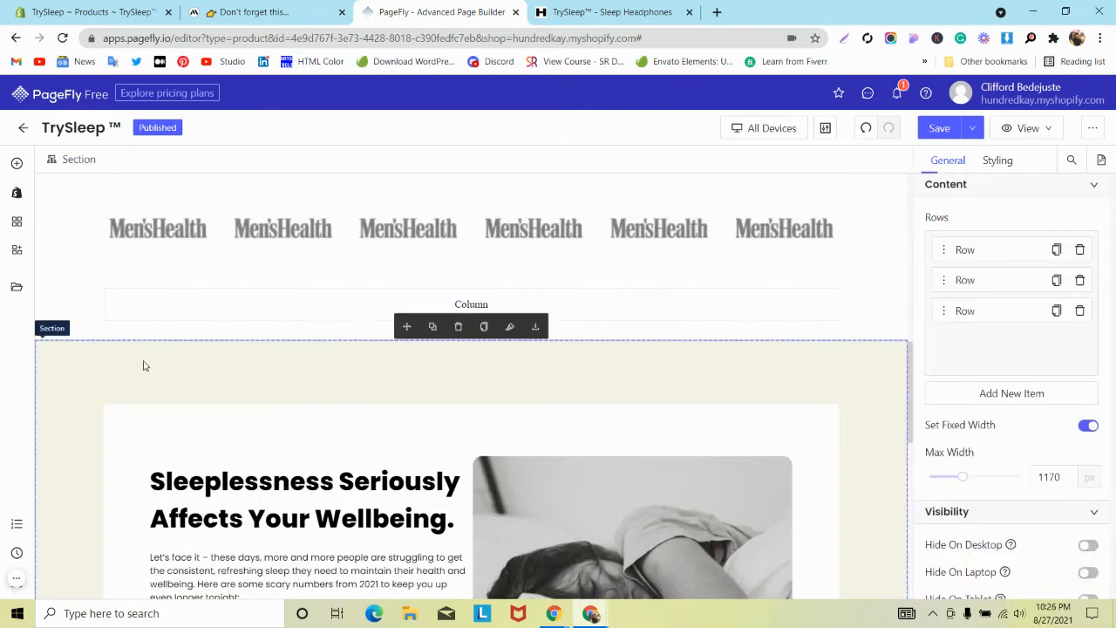
{"action": "left_click", "coordinate": [485, 330]}
{"action": "left_click", "coordinate": [78, 279]}
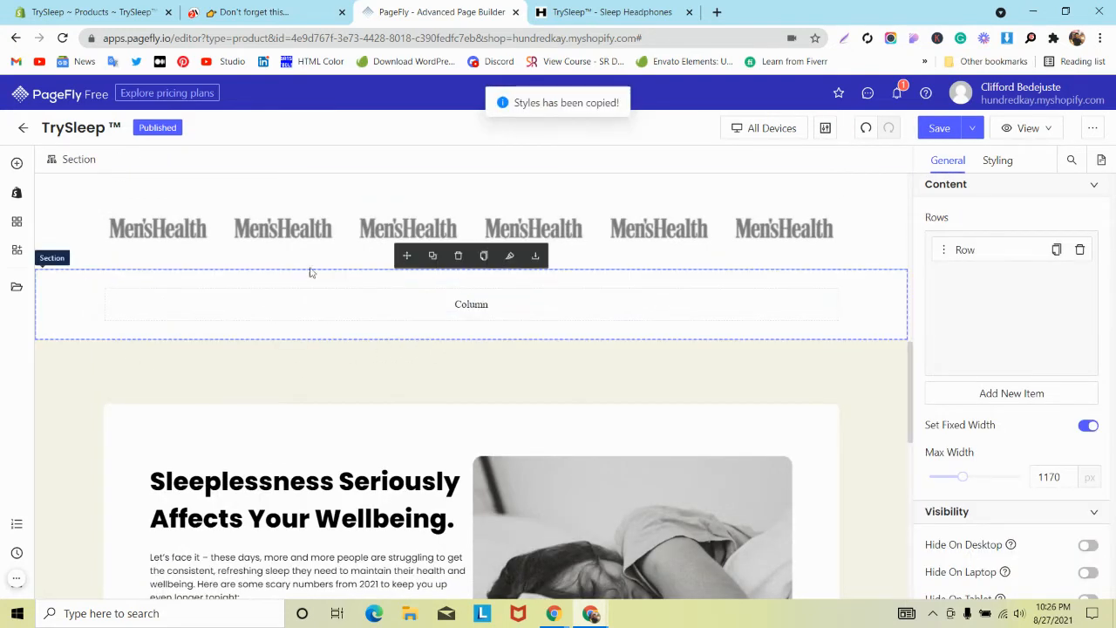
{"action": "left_click", "coordinate": [510, 255]}
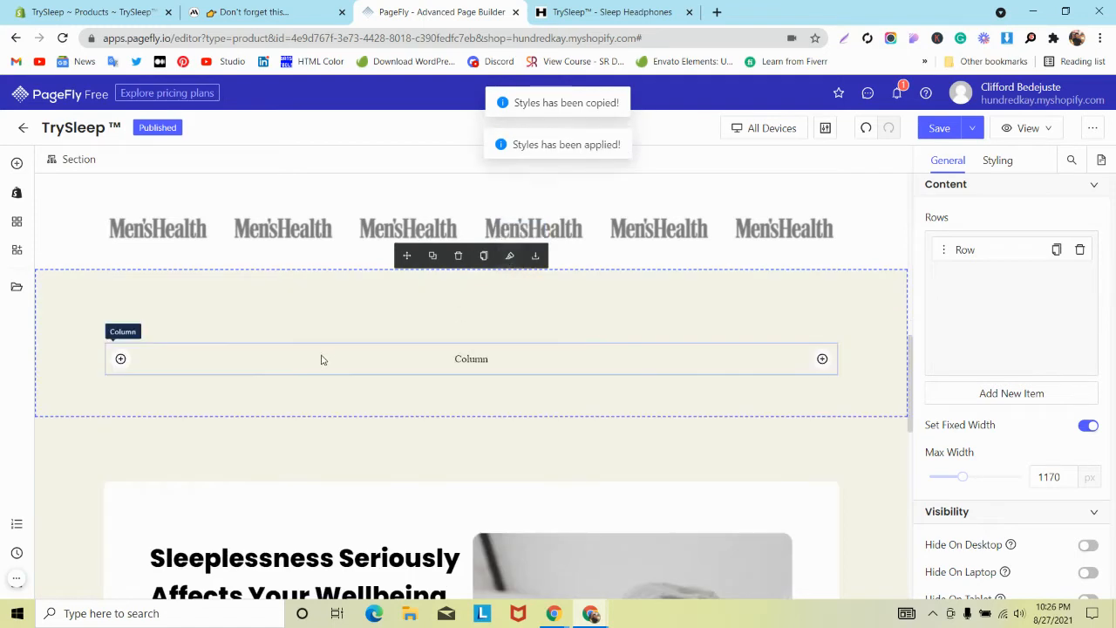
{"action": "left_click", "coordinate": [998, 160]}
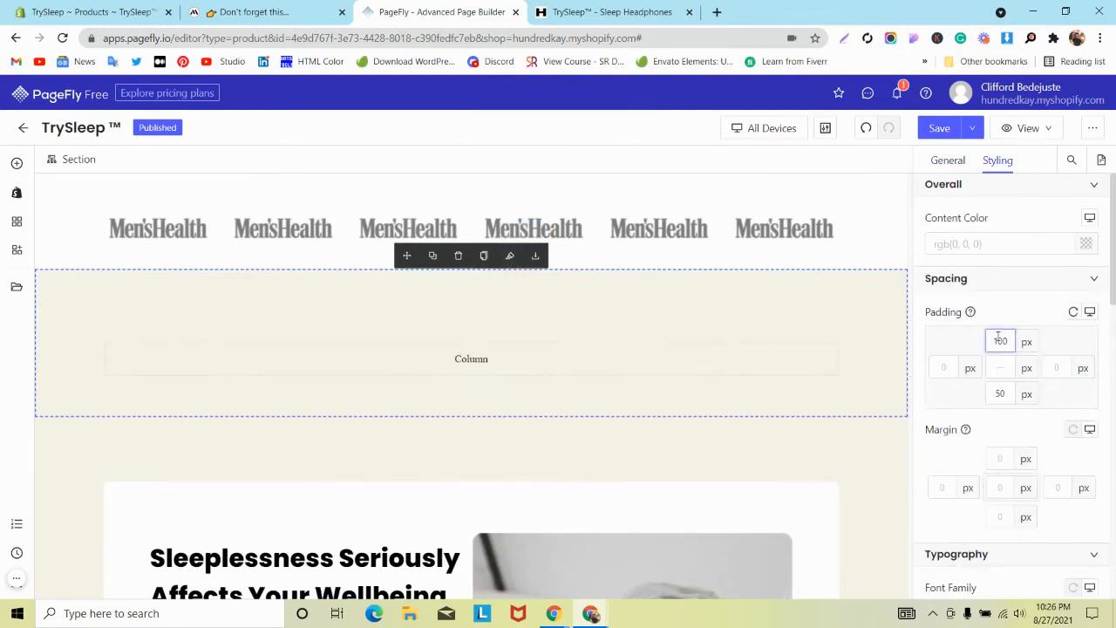
{"action": "type", "text": "50"}
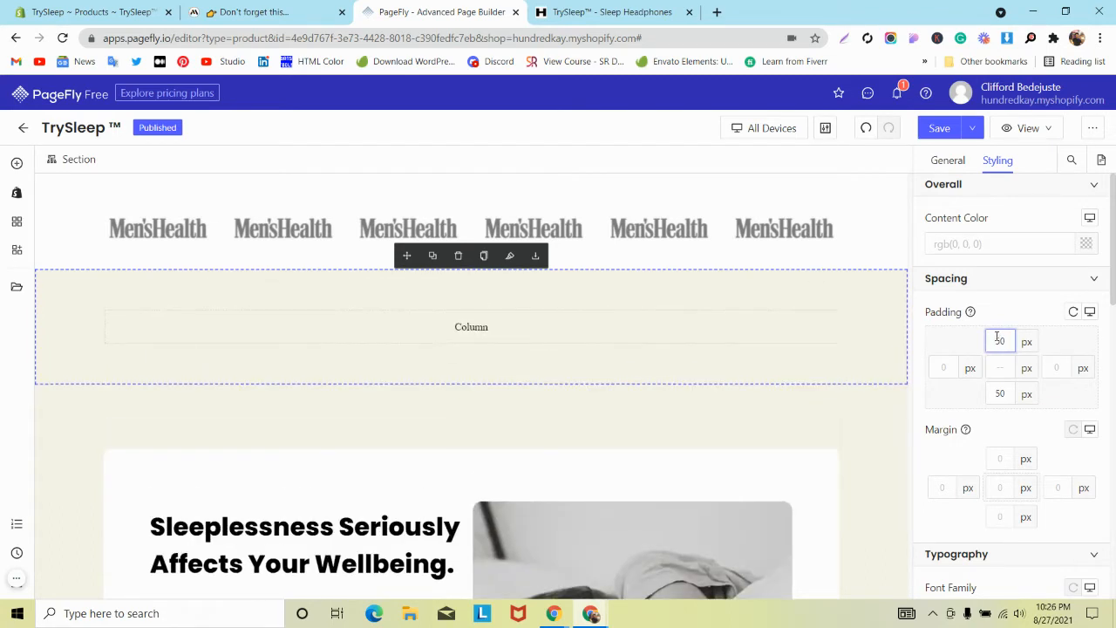
Step: Set the background colour of the new section's row to white, rgb(255, 255, 255)
{"action": "left_click", "coordinate": [347, 327]}
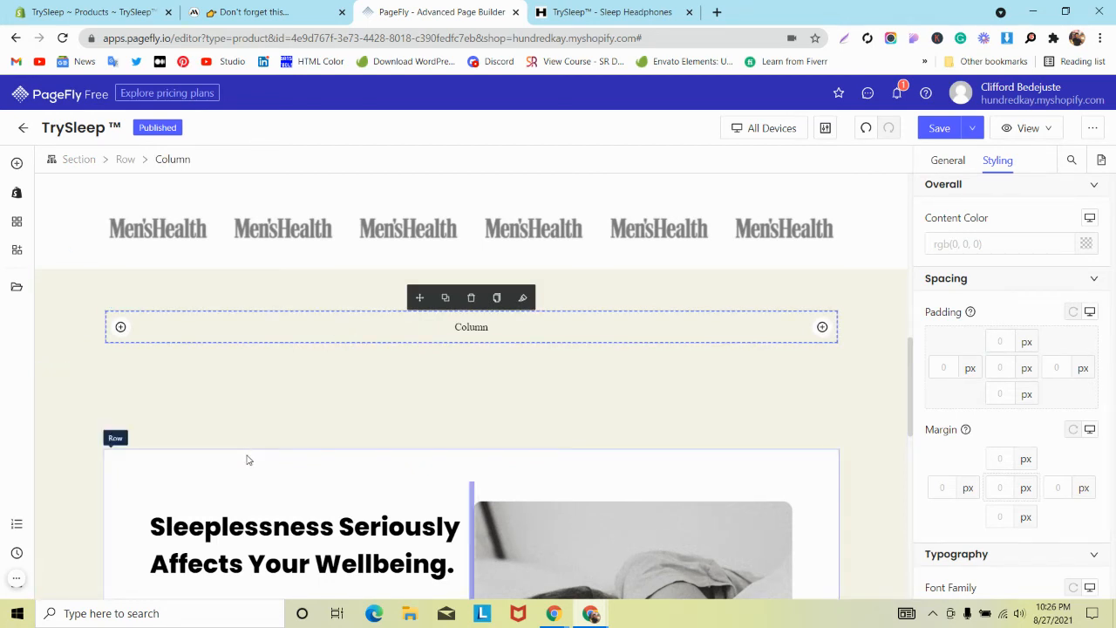
{"action": "left_click", "coordinate": [316, 447]}
{"action": "left_click", "coordinate": [392, 322]}
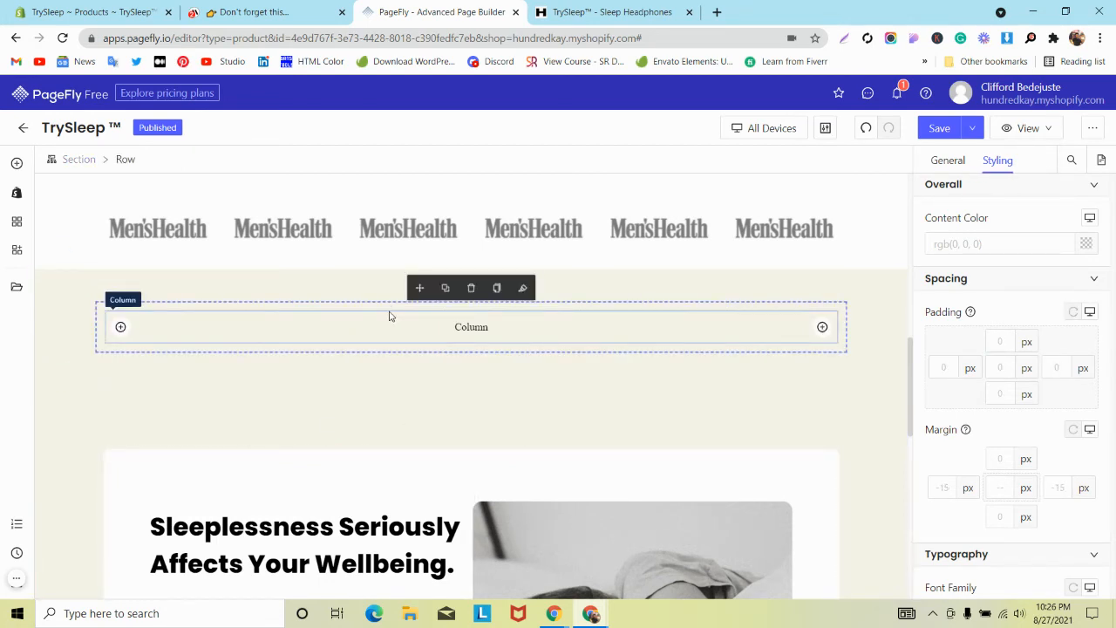
{"action": "scroll", "coordinate": [1088, 299], "scroll_direction": "down", "scroll_amount": 7}
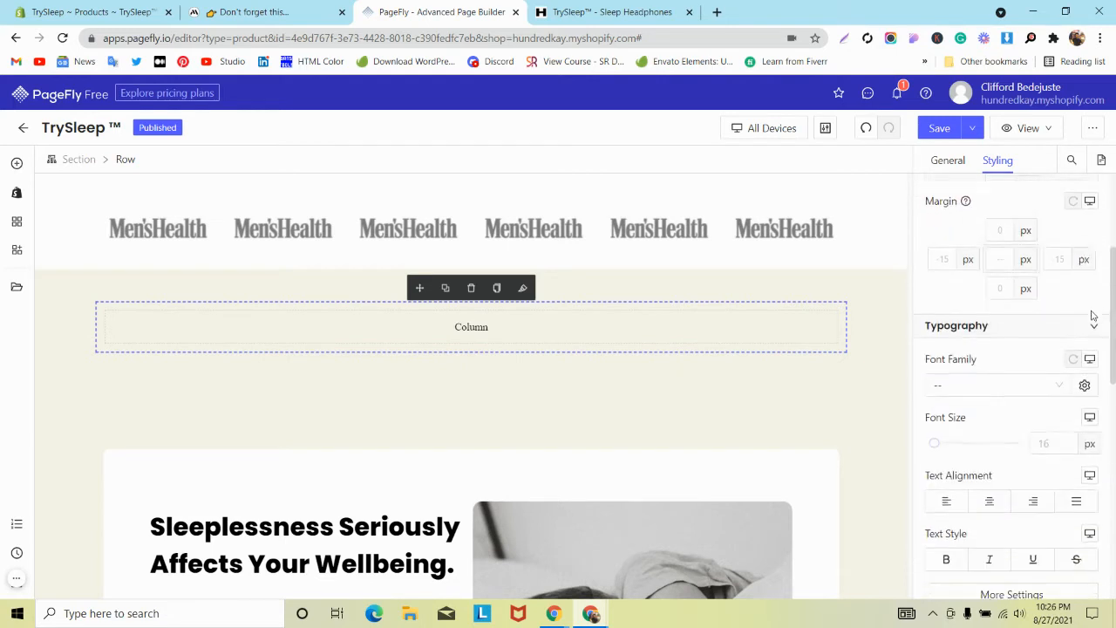
{"action": "left_click", "coordinate": [1086, 338]}
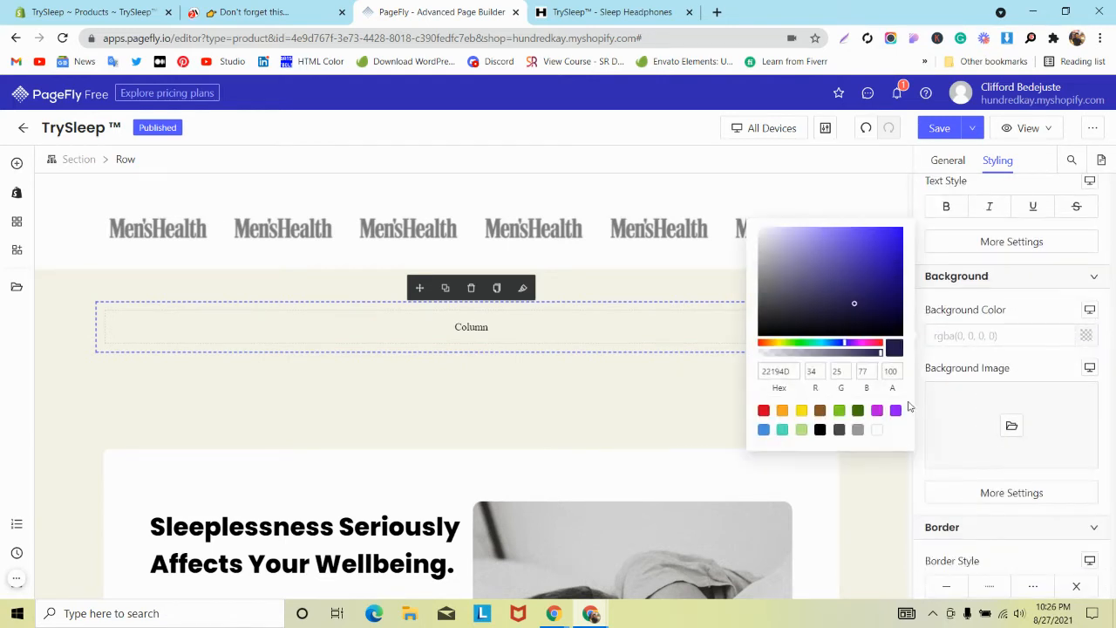
{"action": "left_click", "coordinate": [874, 430]}
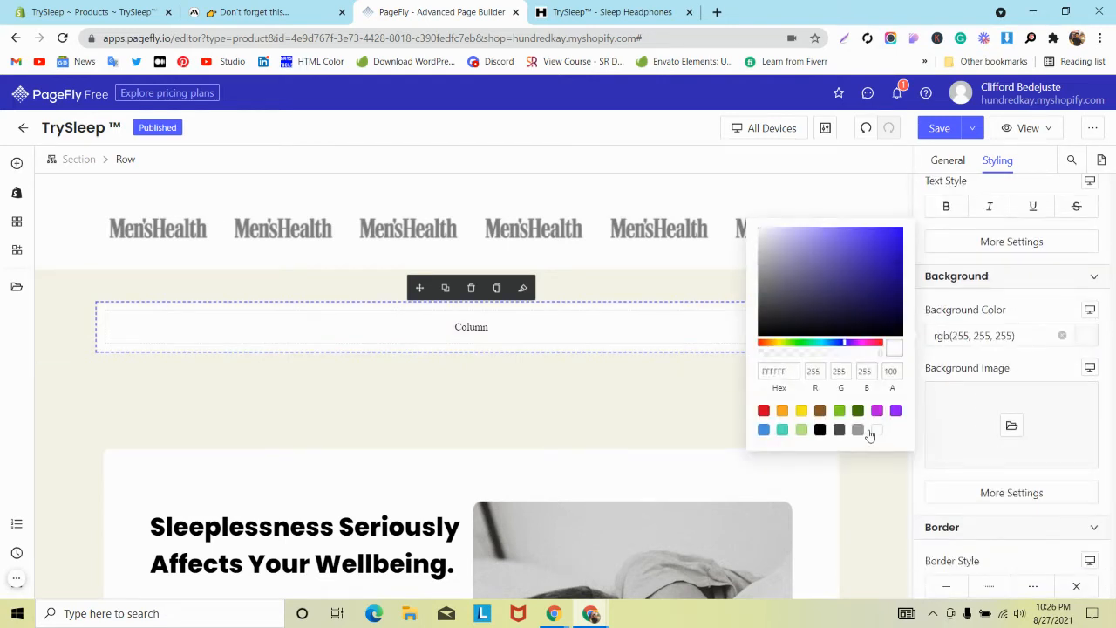
Step: Move the white Sleeplessness row with its text and image into the new section's empty column
{"action": "left_click", "coordinate": [375, 496]}
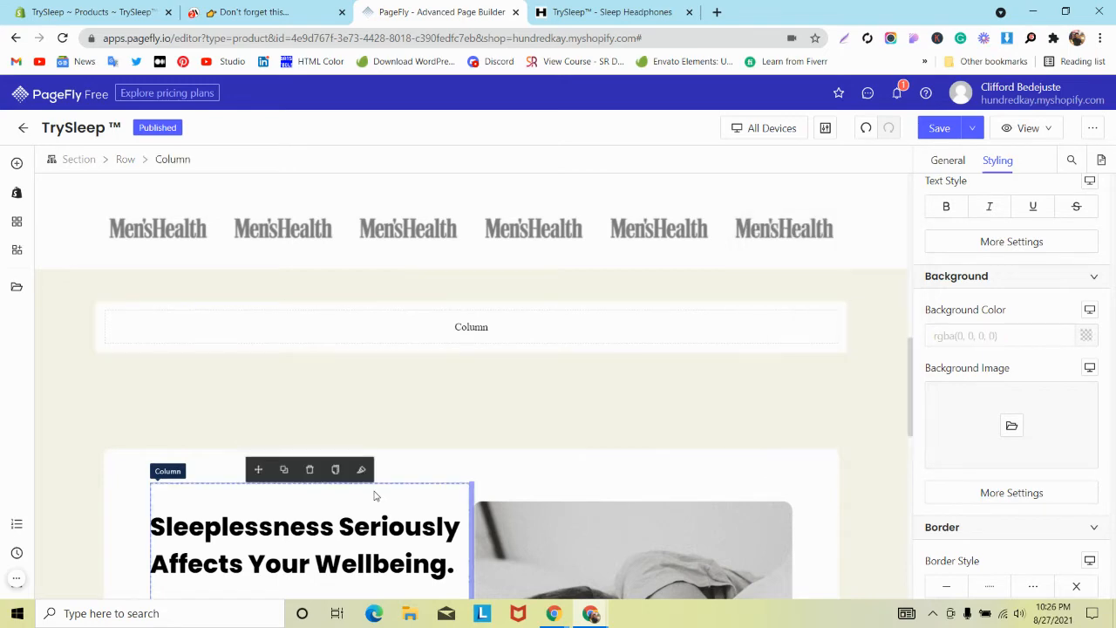
{"action": "left_click", "coordinate": [125, 160]}
{"action": "left_click_drag", "start_coordinate": [422, 409], "coordinate": [417, 319]}
Step: Try to move the yellow The Well-Rested You row beneath the Sleeplessness content in the new white container
{"action": "scroll", "coordinate": [412, 338], "scroll_direction": "down", "scroll_amount": 3}
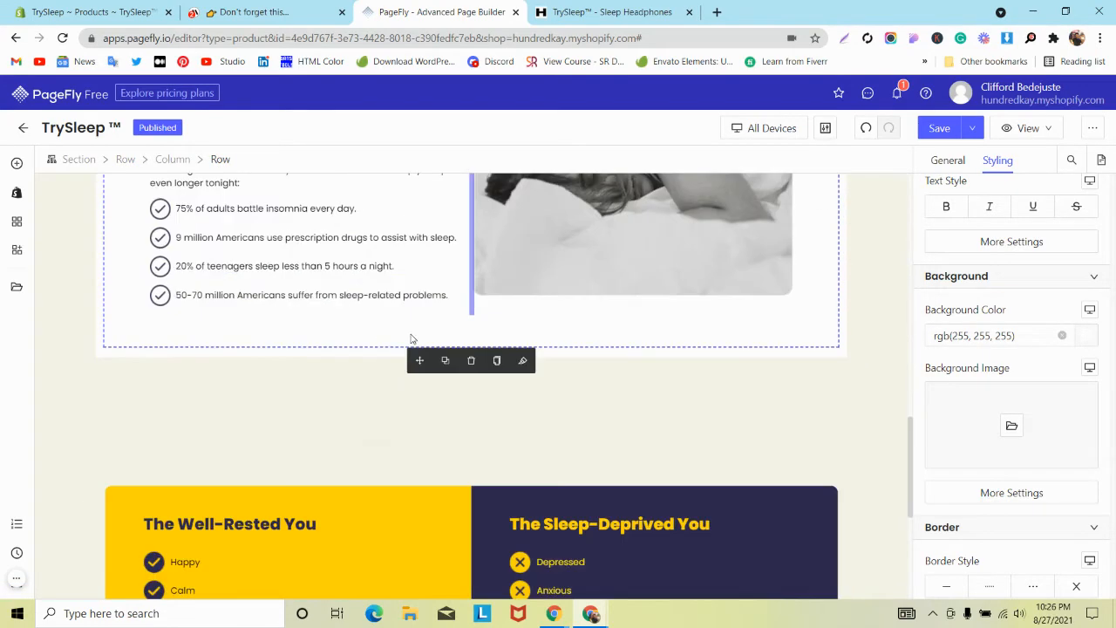
{"action": "left_click", "coordinate": [333, 494]}
{"action": "left_click_drag", "start_coordinate": [233, 471], "coordinate": [242, 368]}
{"action": "scroll", "coordinate": [241, 384], "scroll_direction": "up", "scroll_amount": 8}
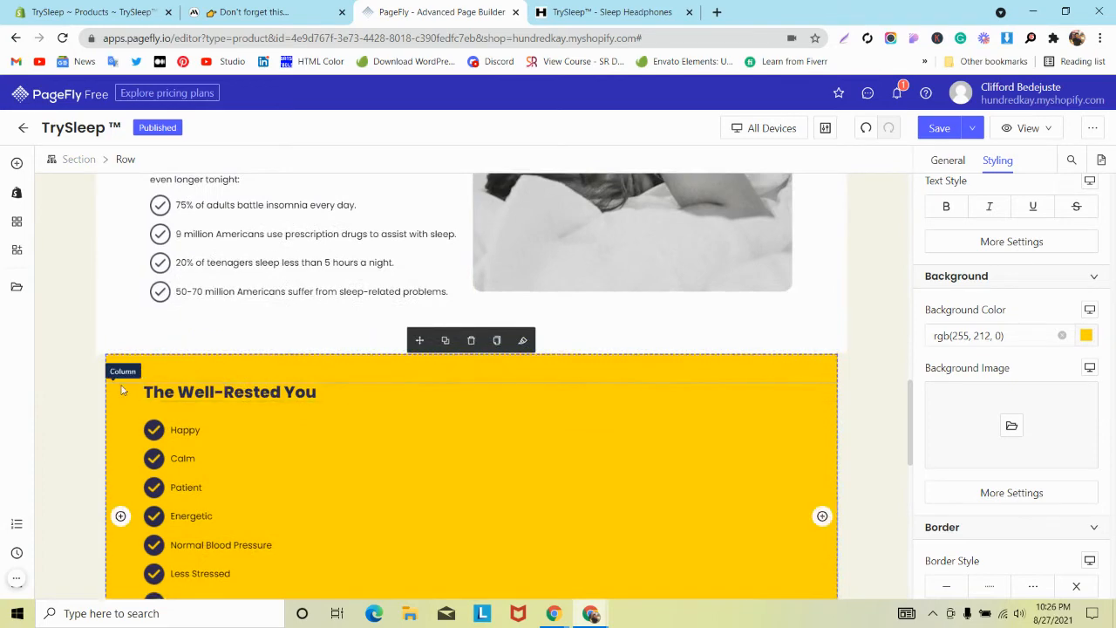
{"action": "left_click_drag", "start_coordinate": [420, 341], "coordinate": [387, 330]}
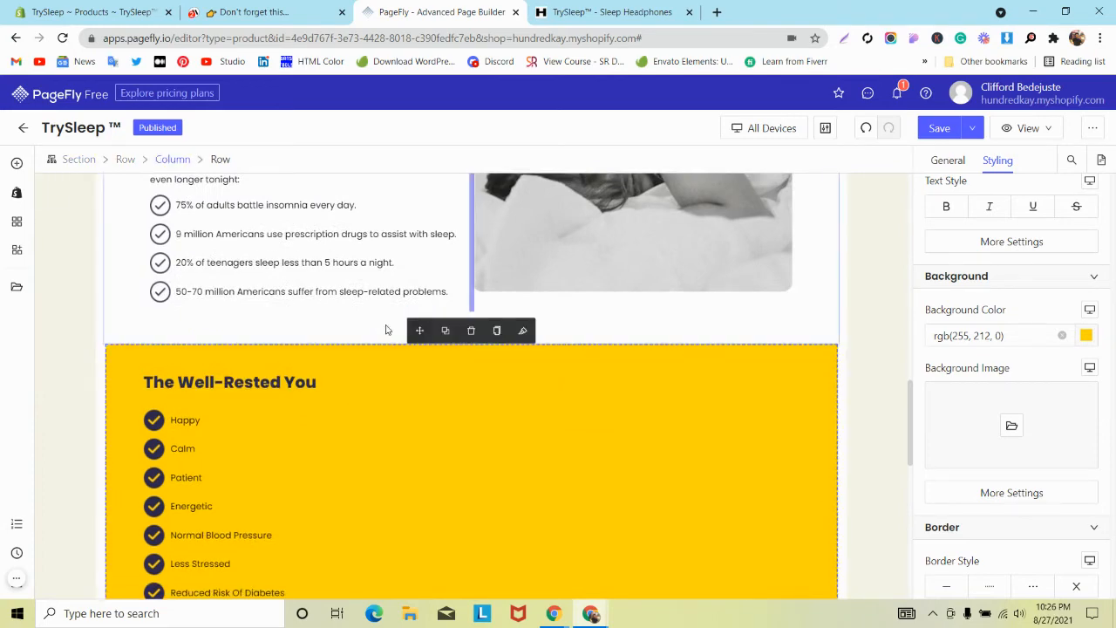
Step: Undo both moves of the yellow The Well-Rested You row
{"action": "scroll", "coordinate": [349, 345], "scroll_direction": "down", "scroll_amount": 3}
{"action": "scroll", "coordinate": [297, 375], "scroll_direction": "down", "scroll_amount": 2}
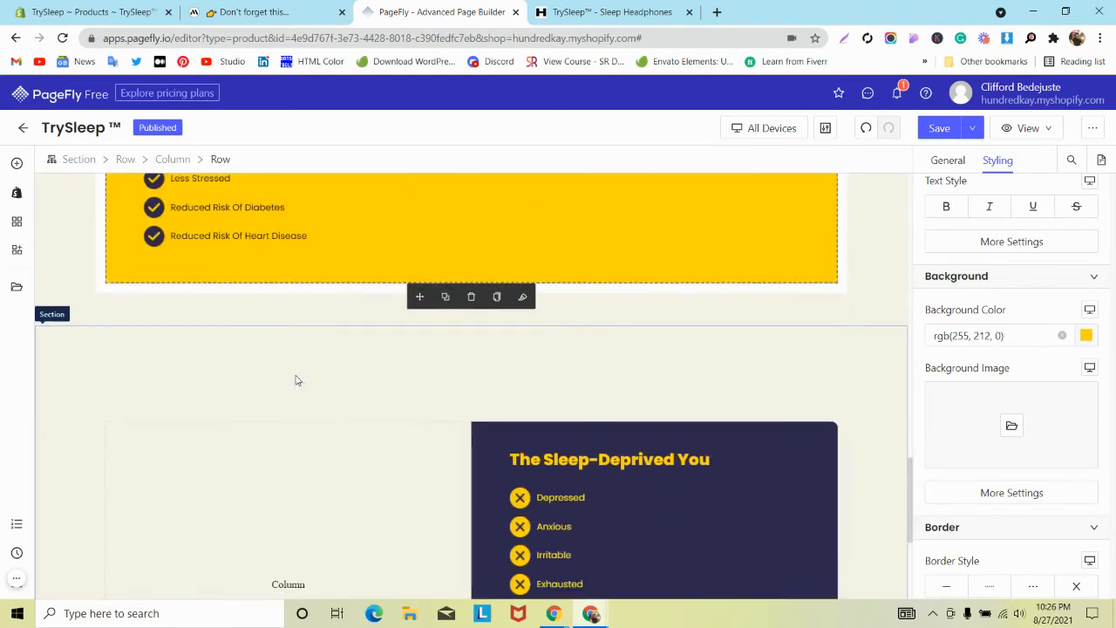
{"action": "scroll", "coordinate": [295, 380], "scroll_direction": "up", "scroll_amount": 3}
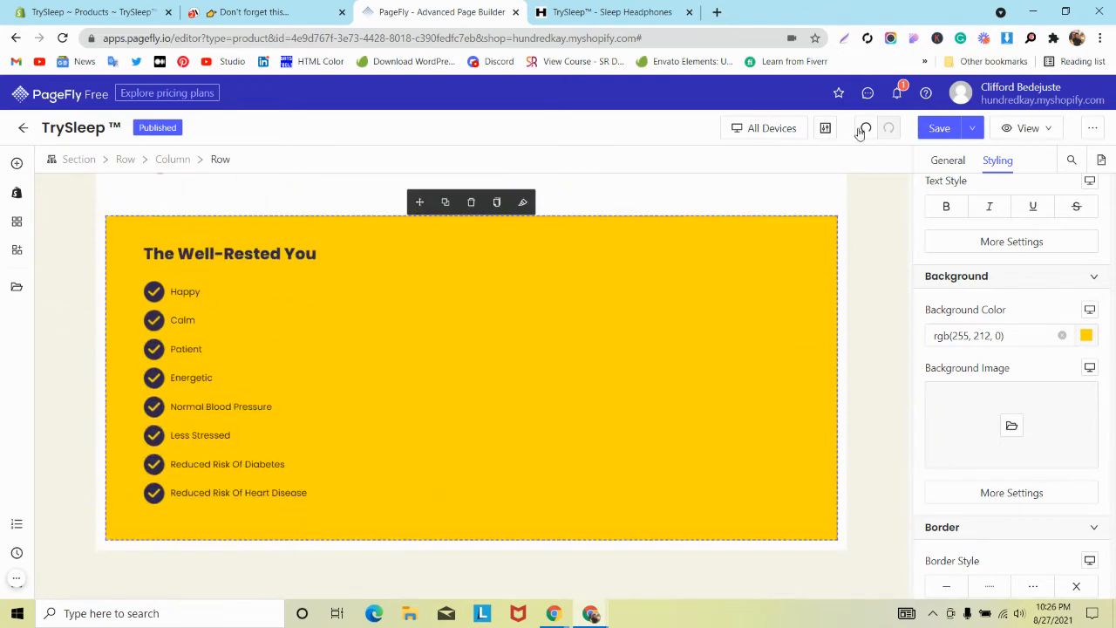
{"action": "left_click", "coordinate": [863, 129]}
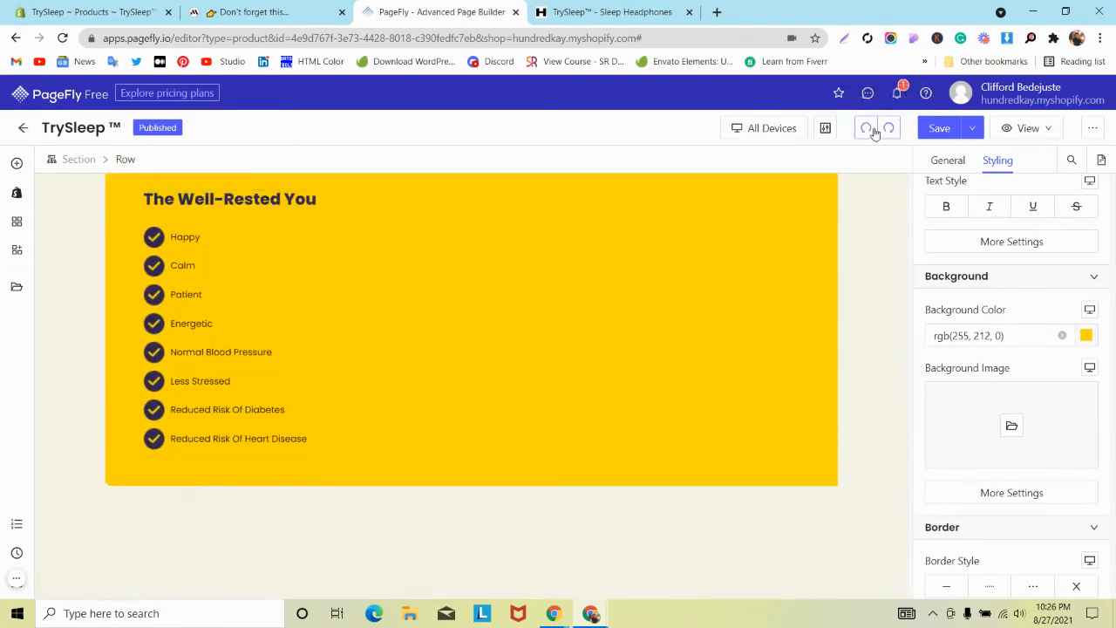
{"action": "left_click", "coordinate": [874, 131]}
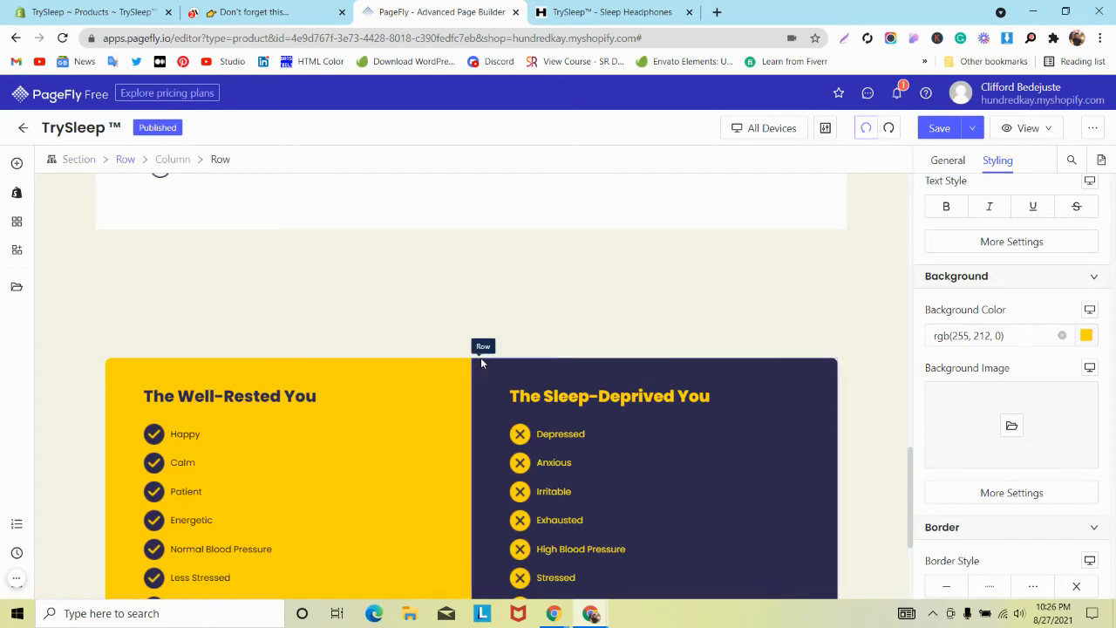
Step: Move the whole row holding The Well-Rested You and The Sleep-Deprived You panels into the white container beneath the Sleeplessness content
{"action": "left_click", "coordinate": [481, 357]}
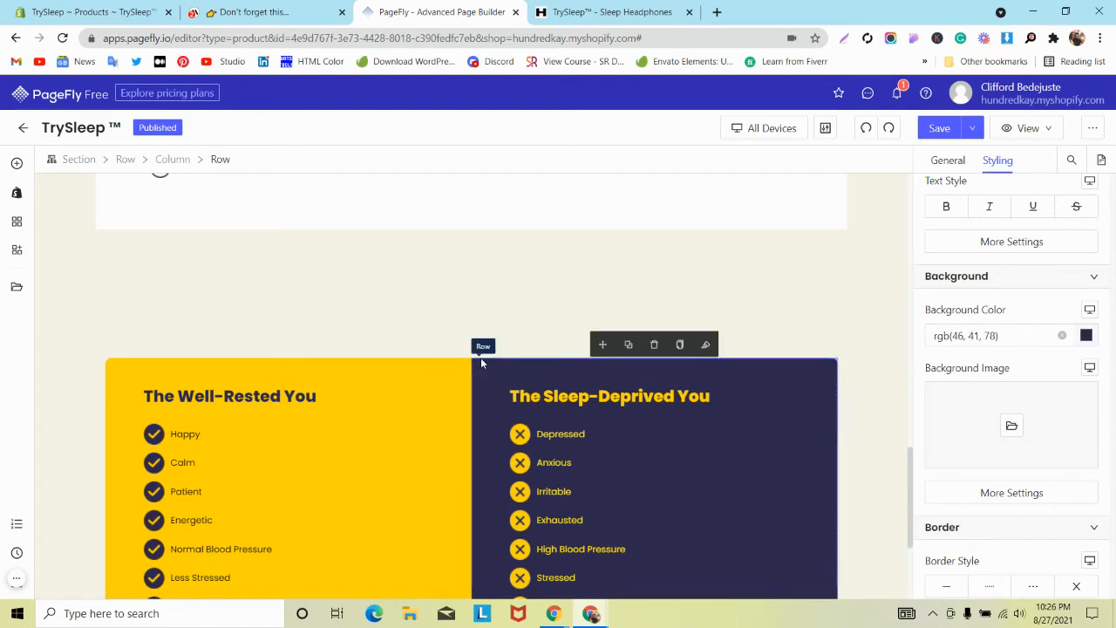
{"action": "left_click", "coordinate": [128, 162]}
{"action": "scroll", "coordinate": [377, 339], "scroll_direction": "up", "scroll_amount": 2}
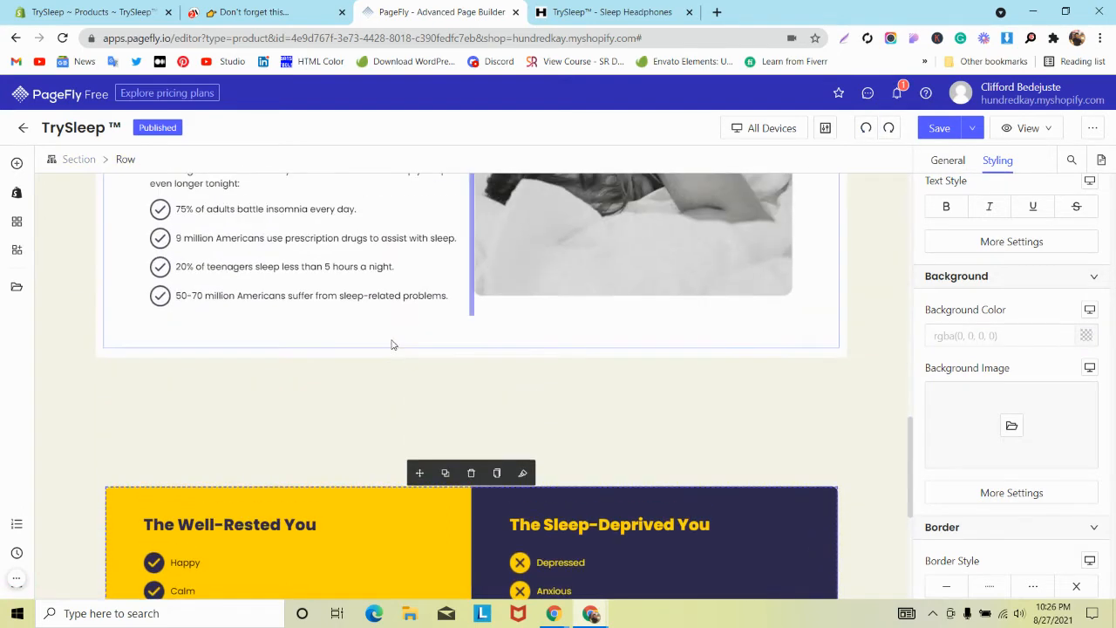
{"action": "left_click_drag", "start_coordinate": [419, 468], "coordinate": [464, 341]}
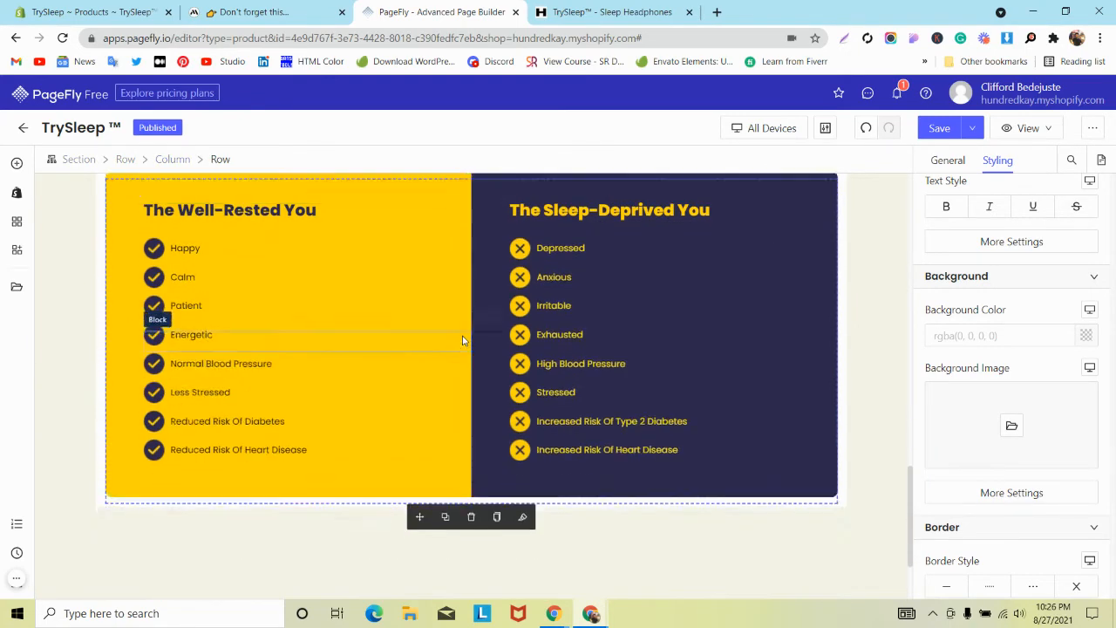
{"action": "scroll", "coordinate": [464, 341], "scroll_direction": "up", "scroll_amount": 2}
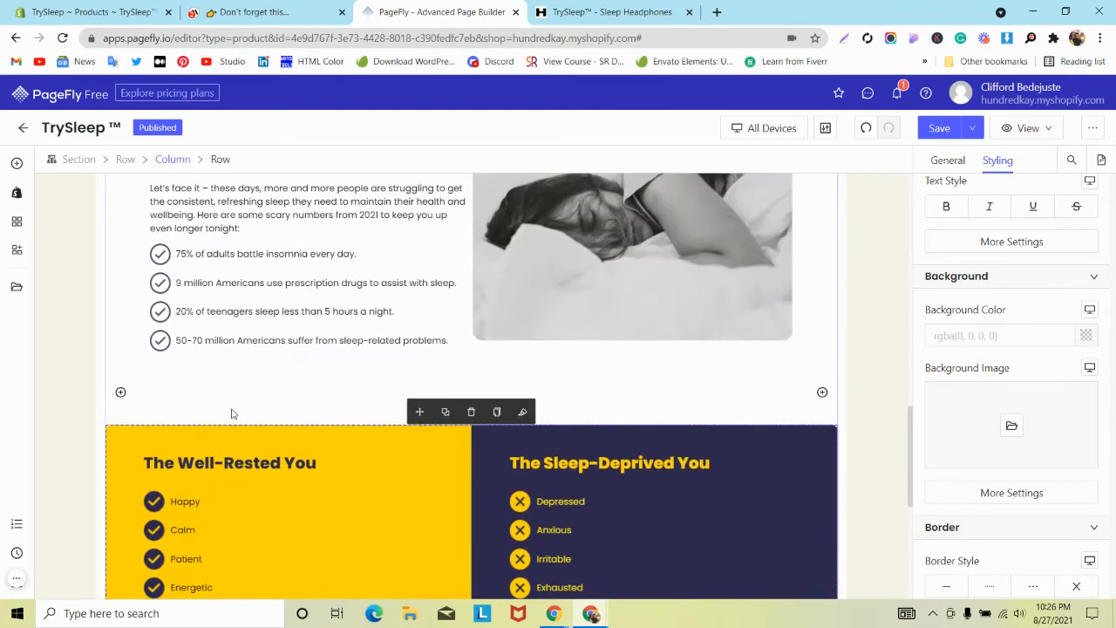
Step: Measure the gap above the comparison panels on the mindband.co page with a Lightshot capture and return to PageFly
{"action": "key", "text": "ctrl+shift+Tab"}
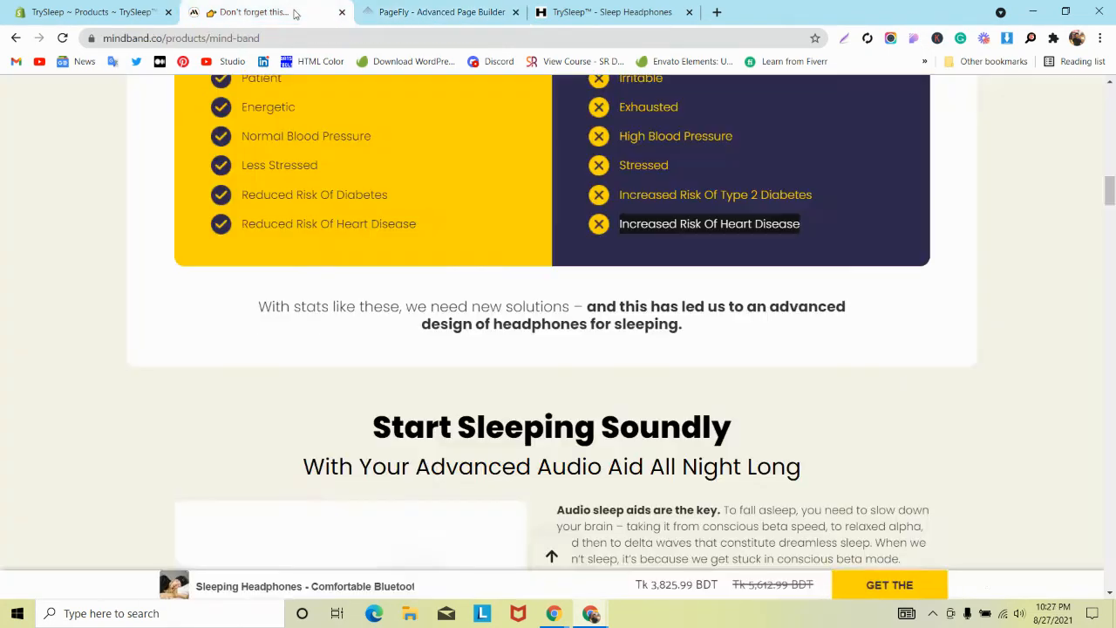
{"action": "scroll", "coordinate": [309, 267], "scroll_direction": "up", "scroll_amount": 3}
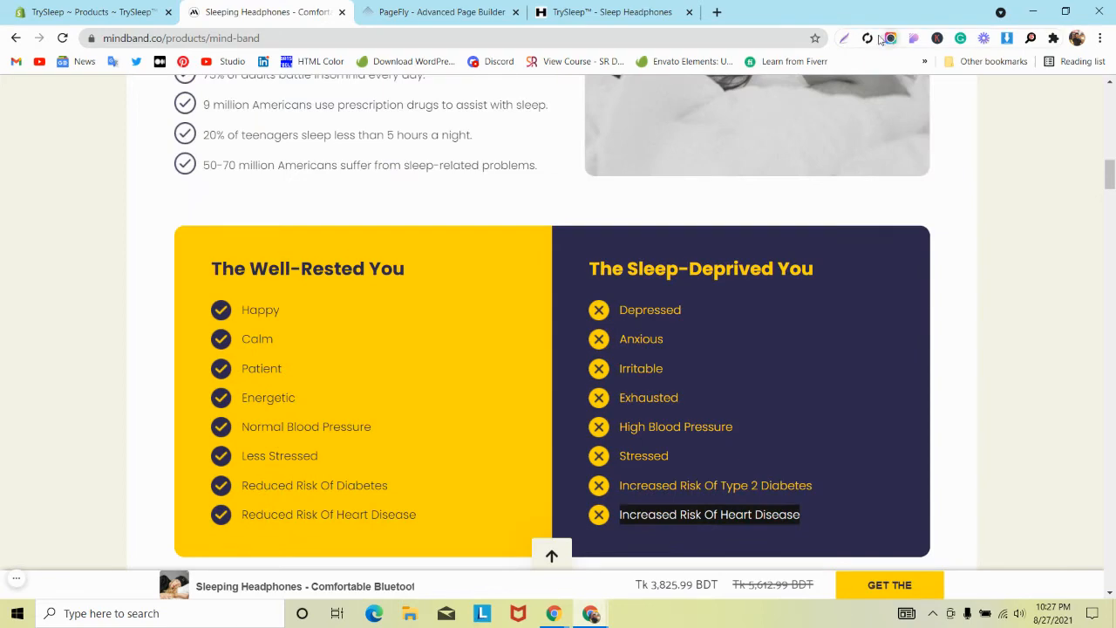
{"action": "left_click", "coordinate": [845, 38]}
{"action": "left_click_drag", "start_coordinate": [622, 174], "coordinate": [769, 227]}
{"action": "left_click", "coordinate": [440, 12]}
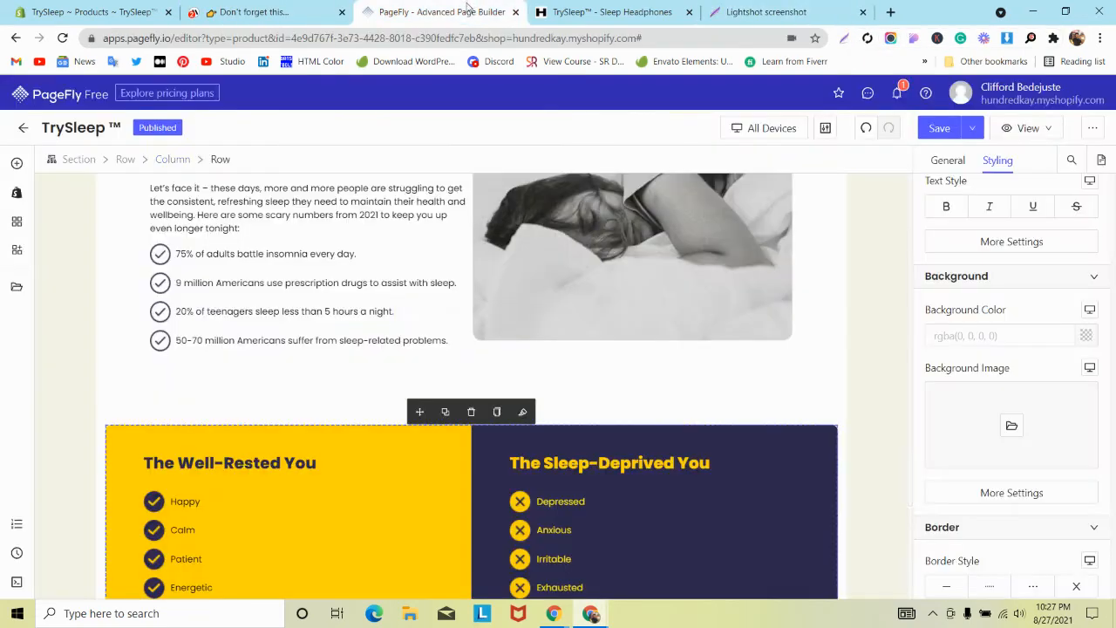
Step: Set the bottom padding of the Sleeplessness row to 0 px
{"action": "left_click", "coordinate": [237, 391]}
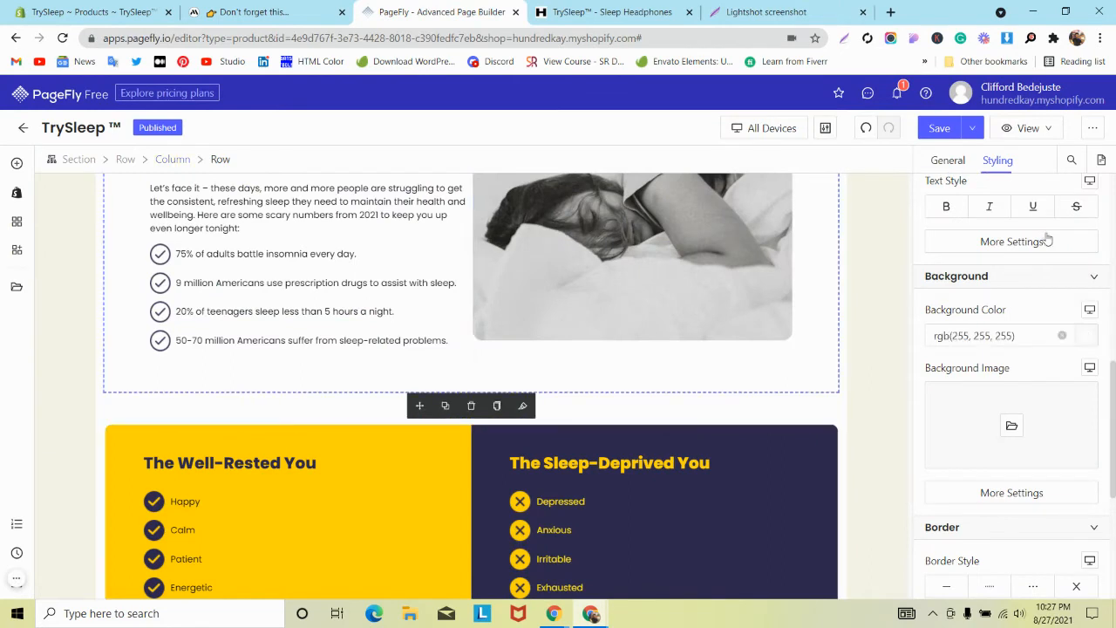
{"action": "scroll", "coordinate": [1002, 270], "scroll_direction": "down", "scroll_amount": 5}
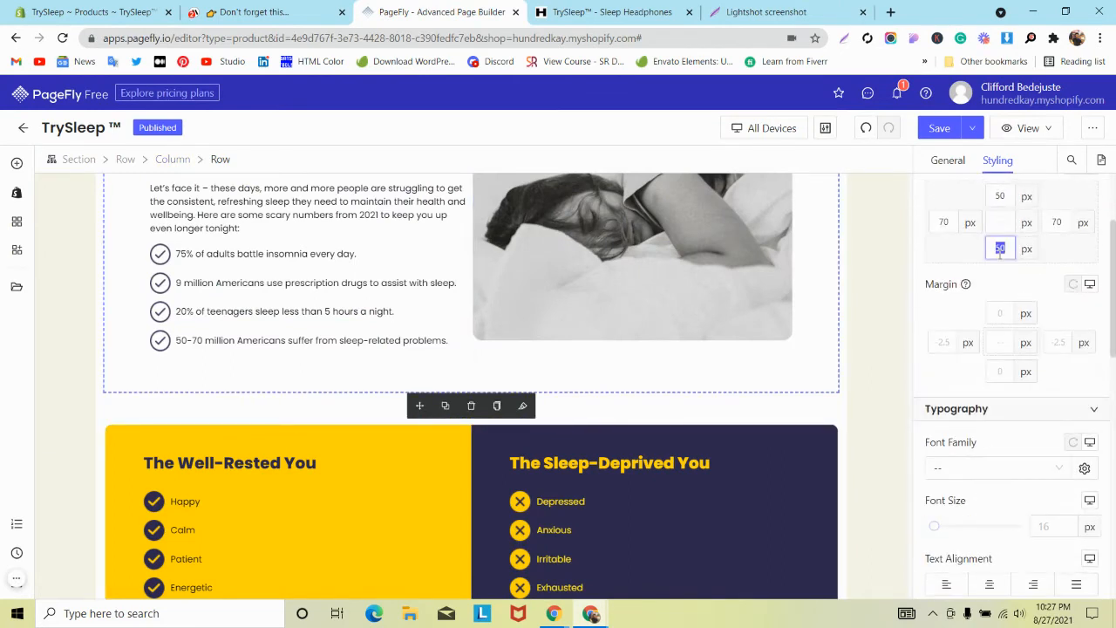
{"action": "type", "text": "0"}
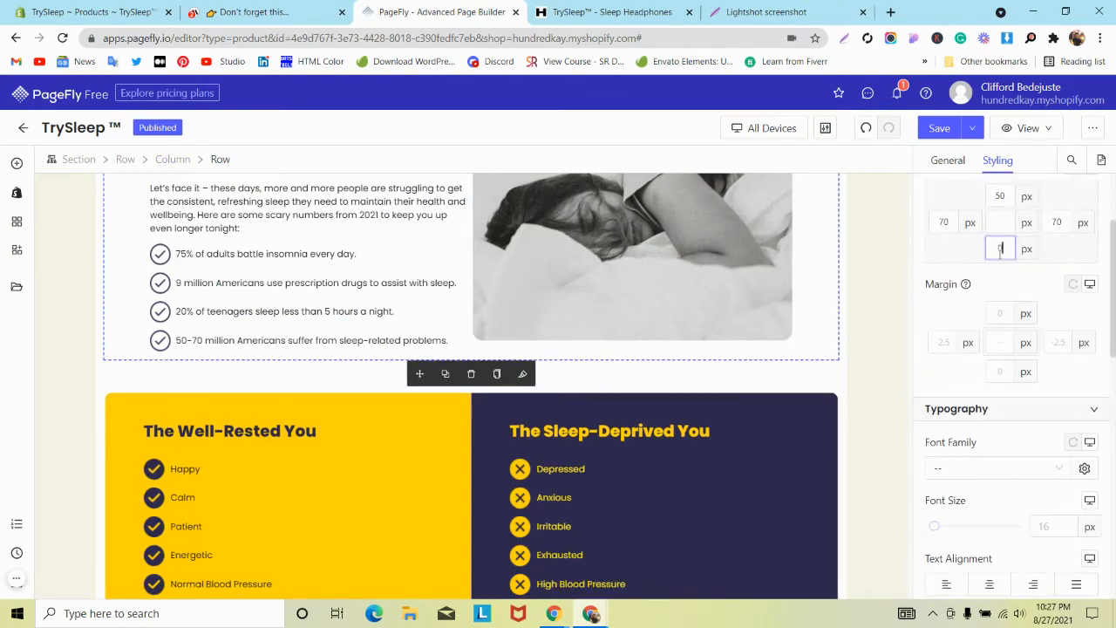
Step: Inspect the spacing settings of the comparison panels' row and its parent elements, and compare the layout with the mindband.co page
{"action": "left_click", "coordinate": [233, 398]}
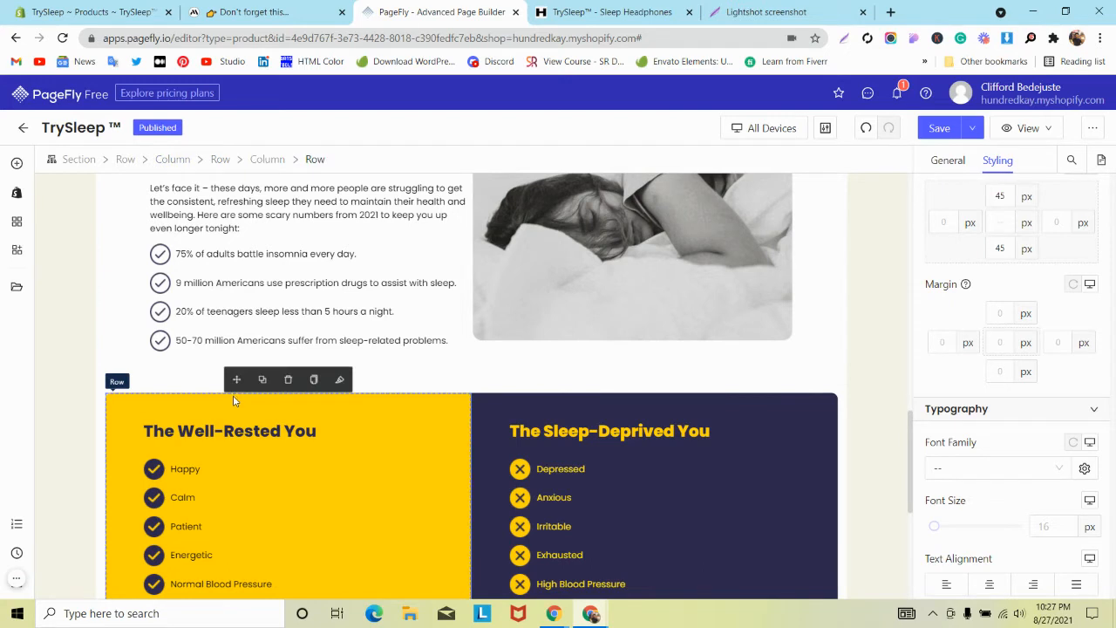
{"action": "left_click", "coordinate": [127, 162]}
{"action": "left_click", "coordinate": [177, 394]}
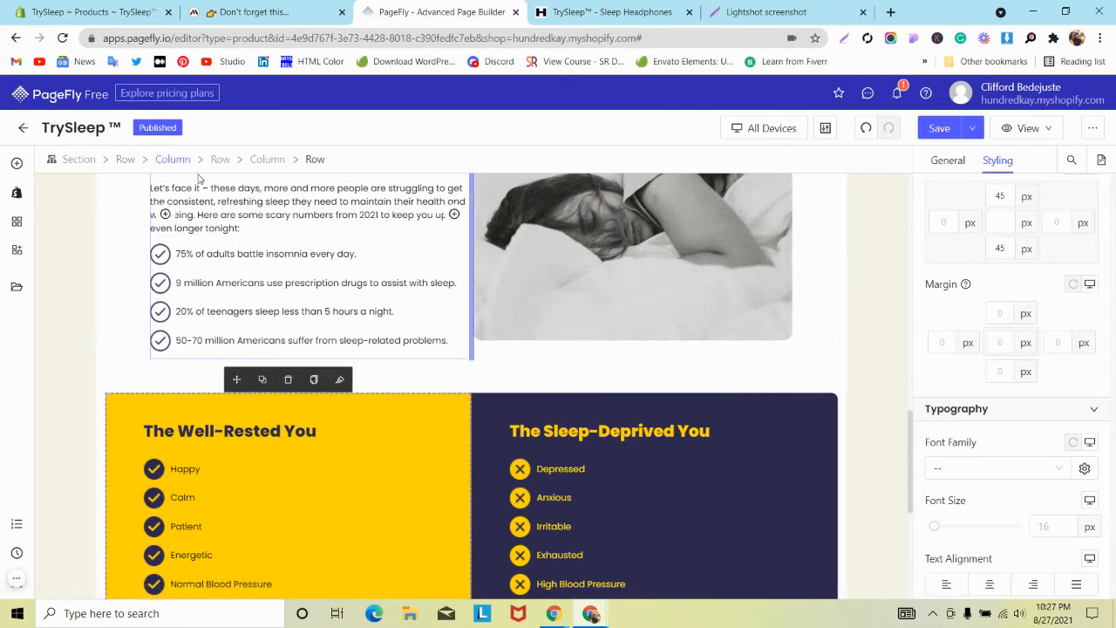
{"action": "left_click", "coordinate": [175, 161]}
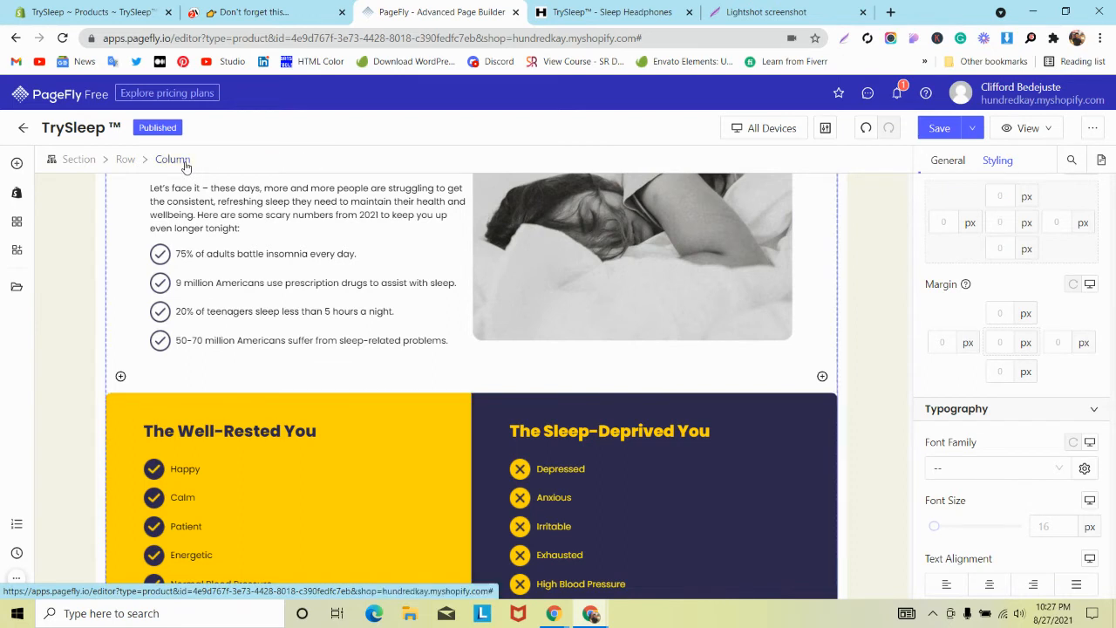
{"action": "left_click", "coordinate": [275, 409]}
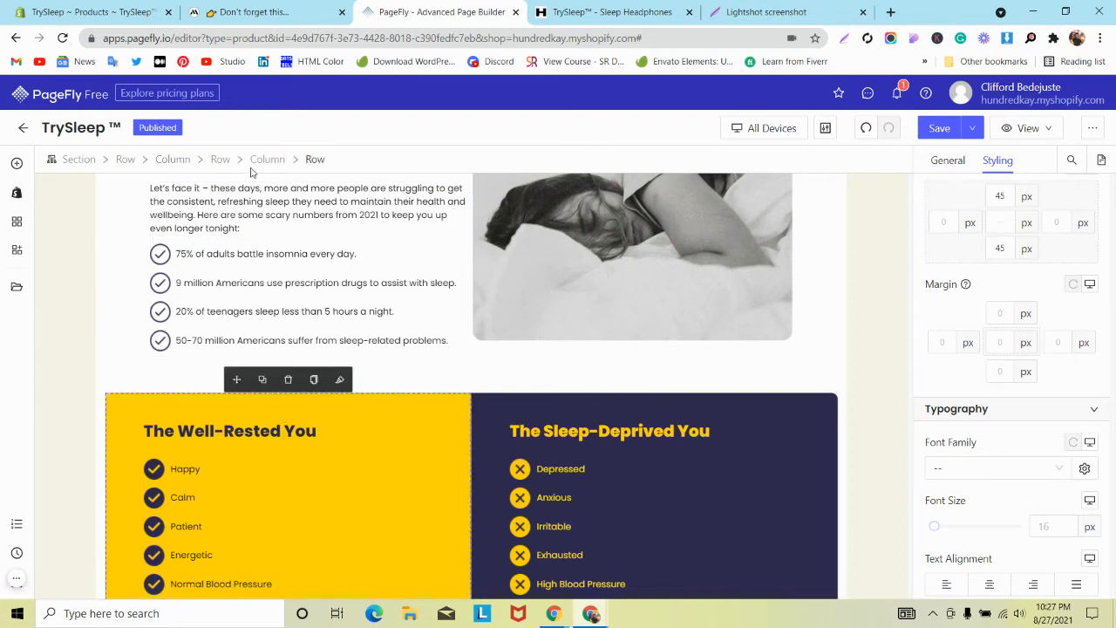
{"action": "left_click", "coordinate": [223, 162]}
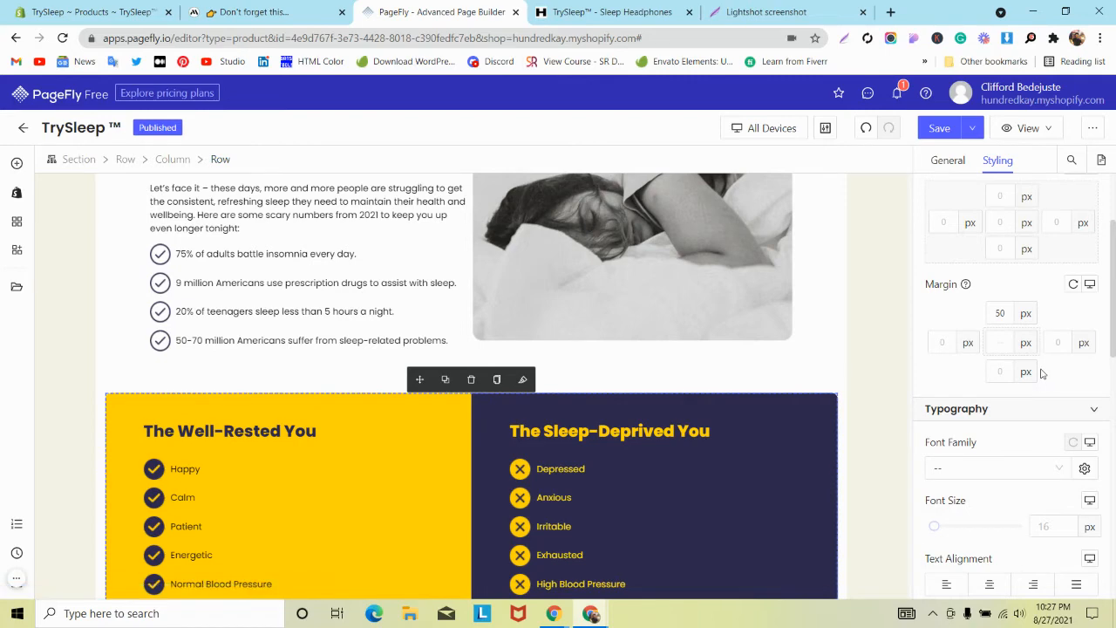
{"action": "left_click", "coordinate": [262, 11]}
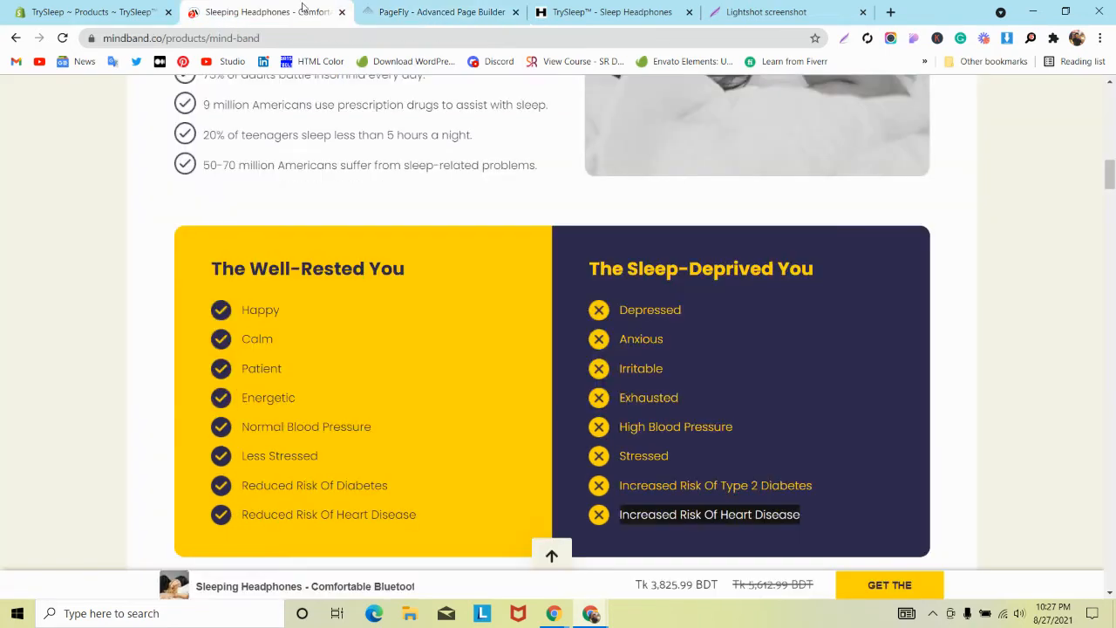
{"action": "left_click", "coordinate": [462, 17]}
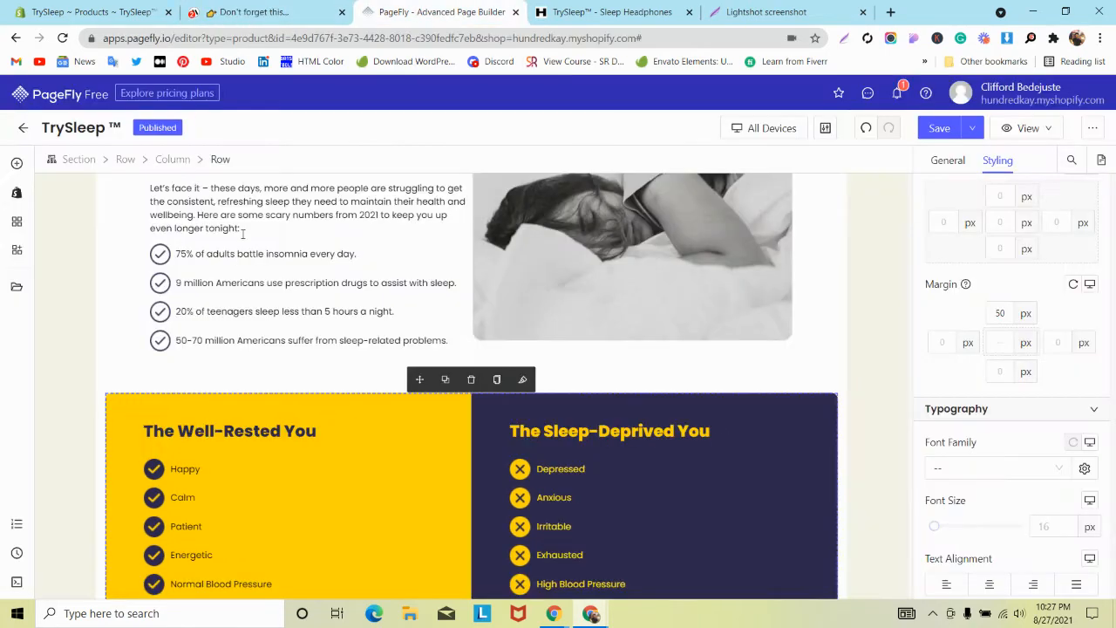
Step: Set the left and right padding of the comparison panels' row to 70 px each, matching the Sleeplessness row
{"action": "scroll", "coordinate": [147, 286], "scroll_direction": "up", "scroll_amount": 1}
{"action": "left_click", "coordinate": [140, 286]}
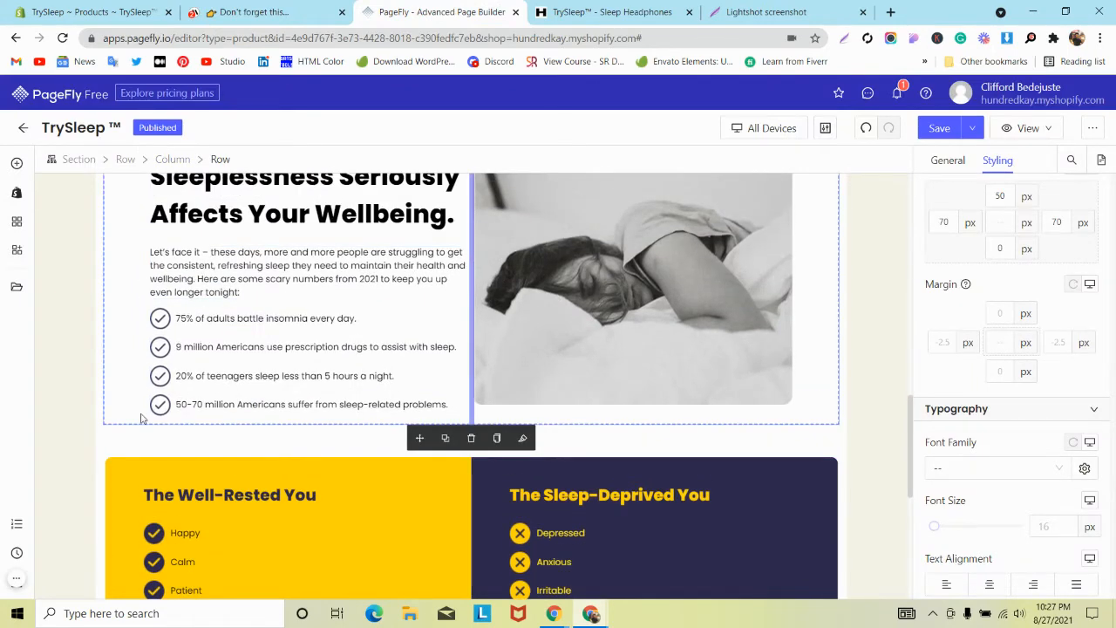
{"action": "left_click", "coordinate": [149, 464]}
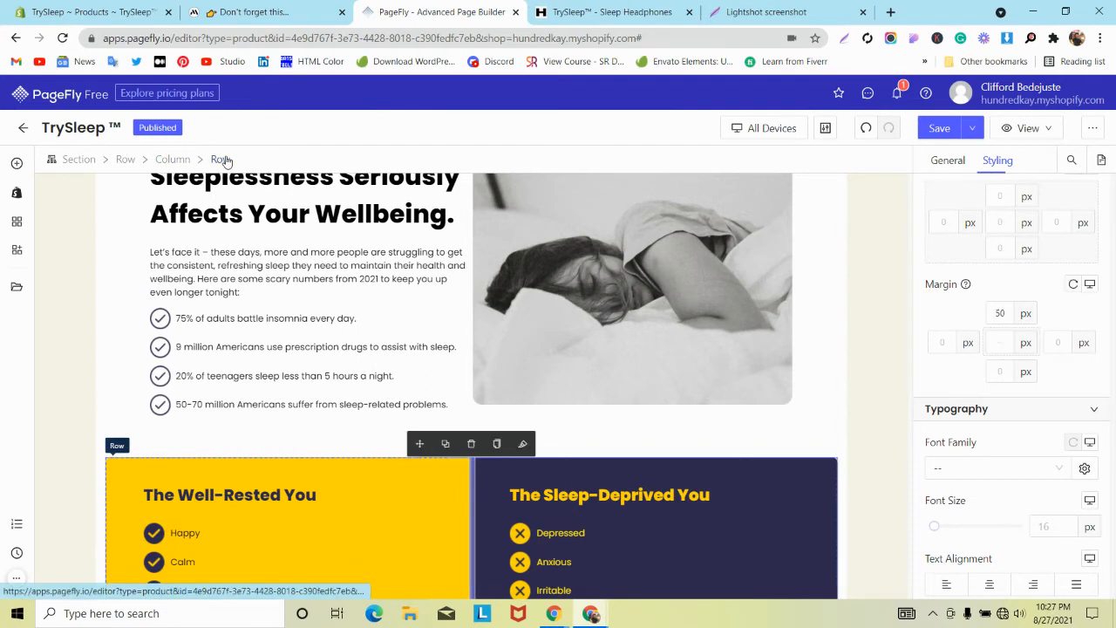
{"action": "left_click", "coordinate": [127, 268]}
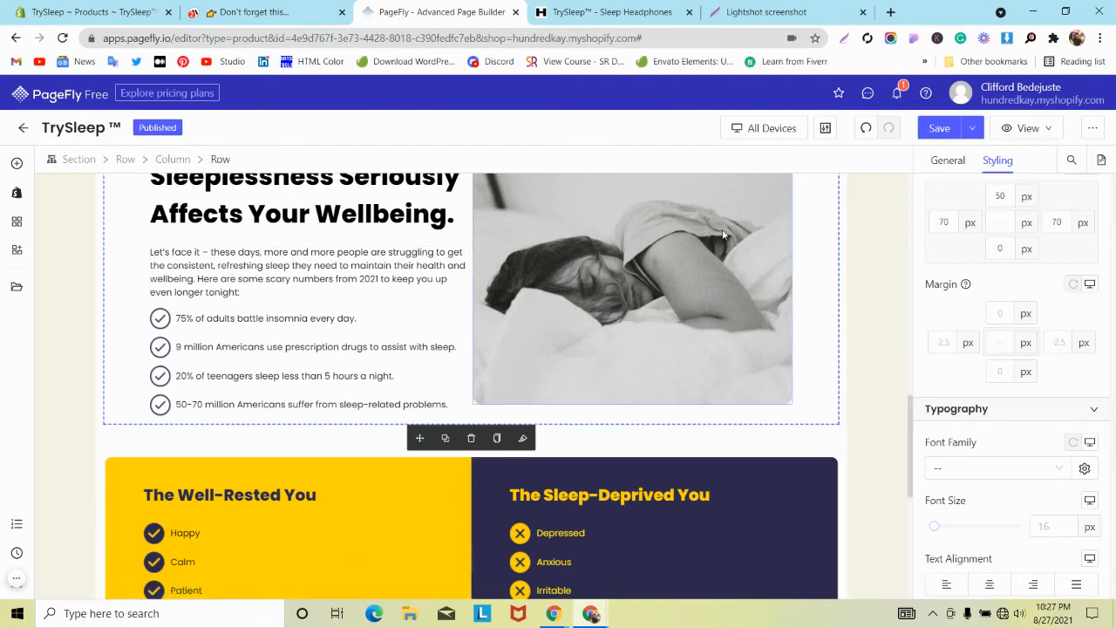
{"action": "left_click", "coordinate": [200, 476]}
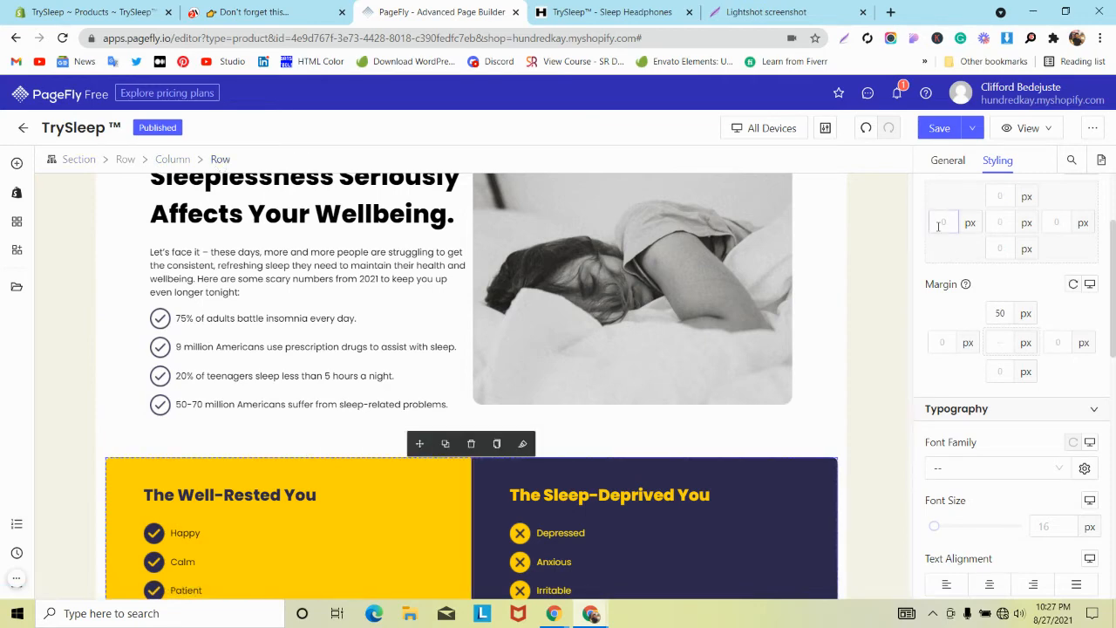
{"action": "type", "text": "70"}
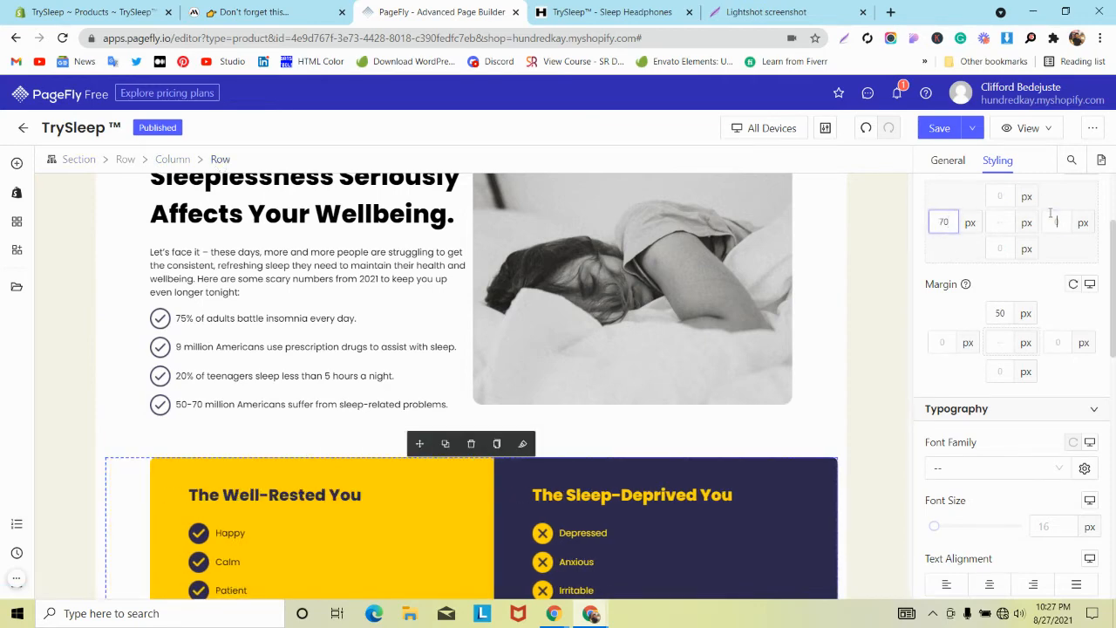
{"action": "type", "text": "70"}
{"action": "scroll", "coordinate": [514, 362], "scroll_direction": "down", "scroll_amount": 3}
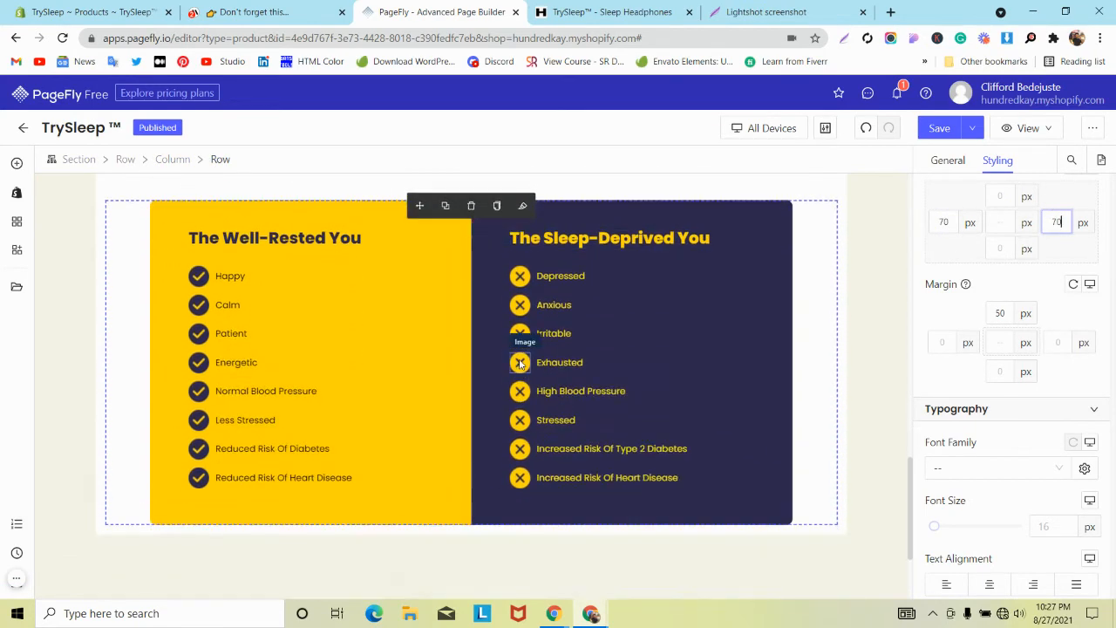
{"action": "scroll", "coordinate": [520, 363], "scroll_direction": "up", "scroll_amount": 2}
{"action": "scroll", "coordinate": [112, 457], "scroll_direction": "down", "scroll_amount": 3}
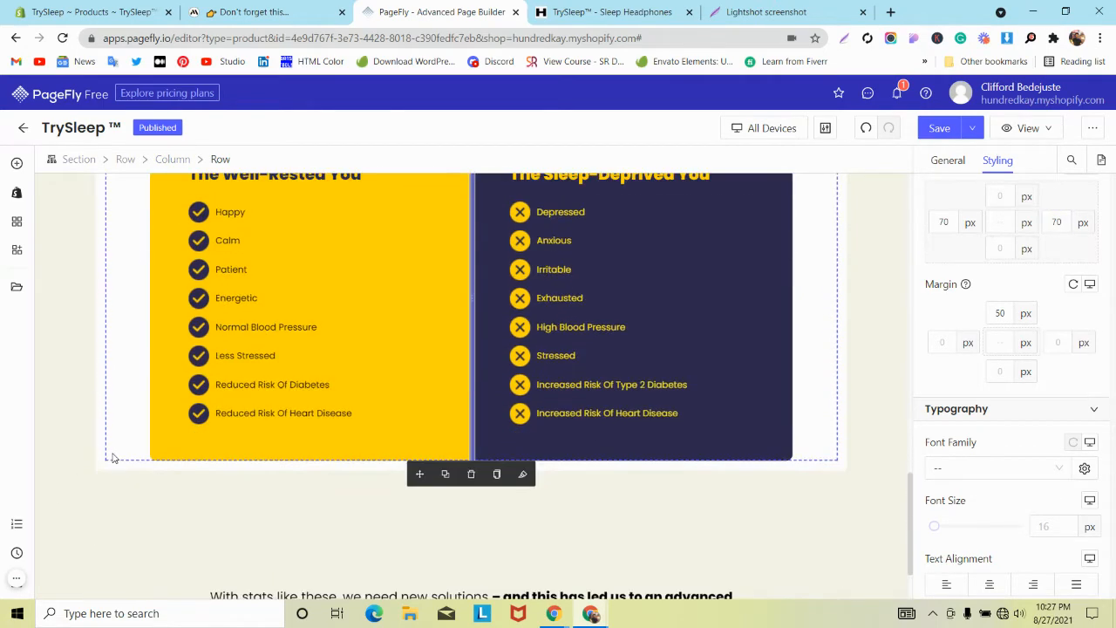
Step: Check the reference layout and try to move the "With stats like these" heading inside the white container, centred beneath both panels
{"action": "left_click", "coordinate": [262, 12]}
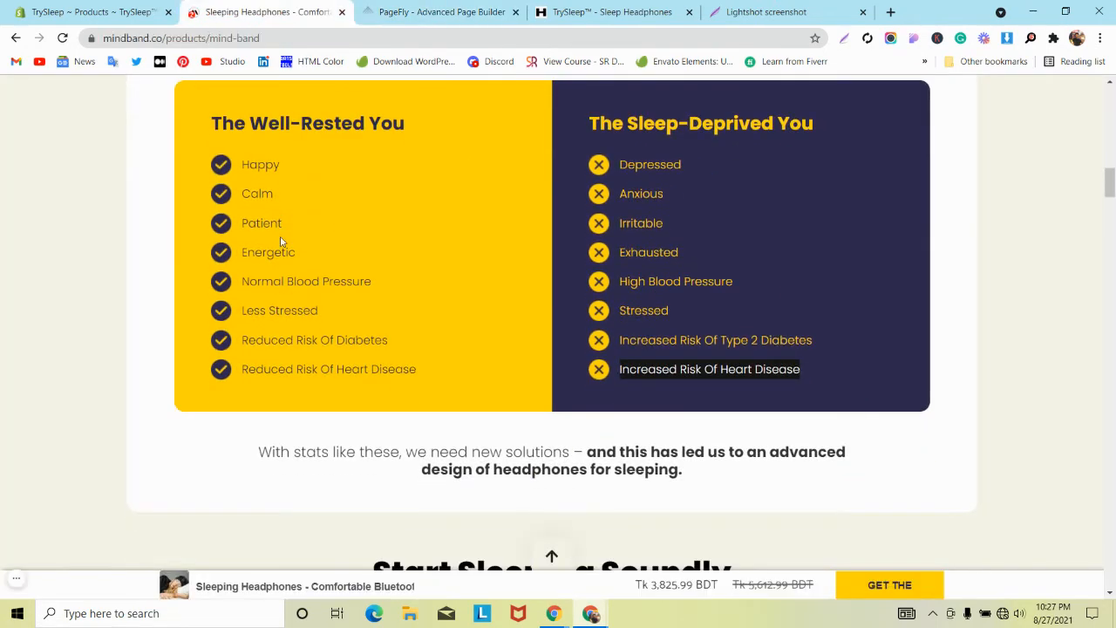
{"action": "left_click", "coordinate": [428, 11]}
{"action": "scroll", "coordinate": [261, 522], "scroll_direction": "down", "scroll_amount": 1}
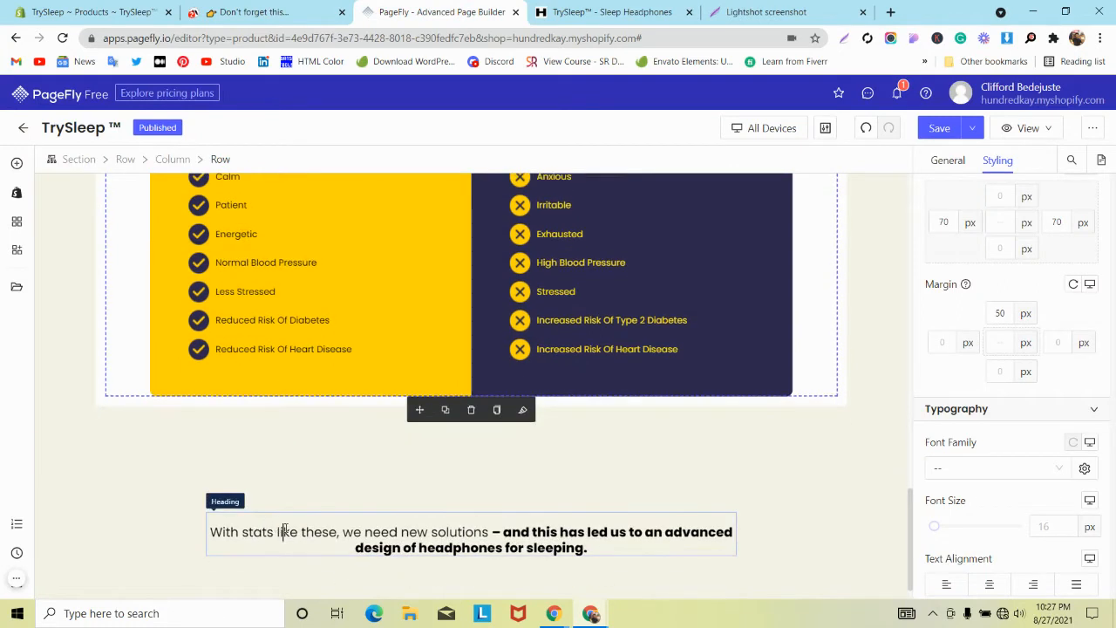
{"action": "left_click", "coordinate": [282, 530]}
{"action": "left_click_drag", "start_coordinate": [421, 495], "coordinate": [430, 400]}
{"action": "left_click_drag", "start_coordinate": [271, 394], "coordinate": [465, 454]}
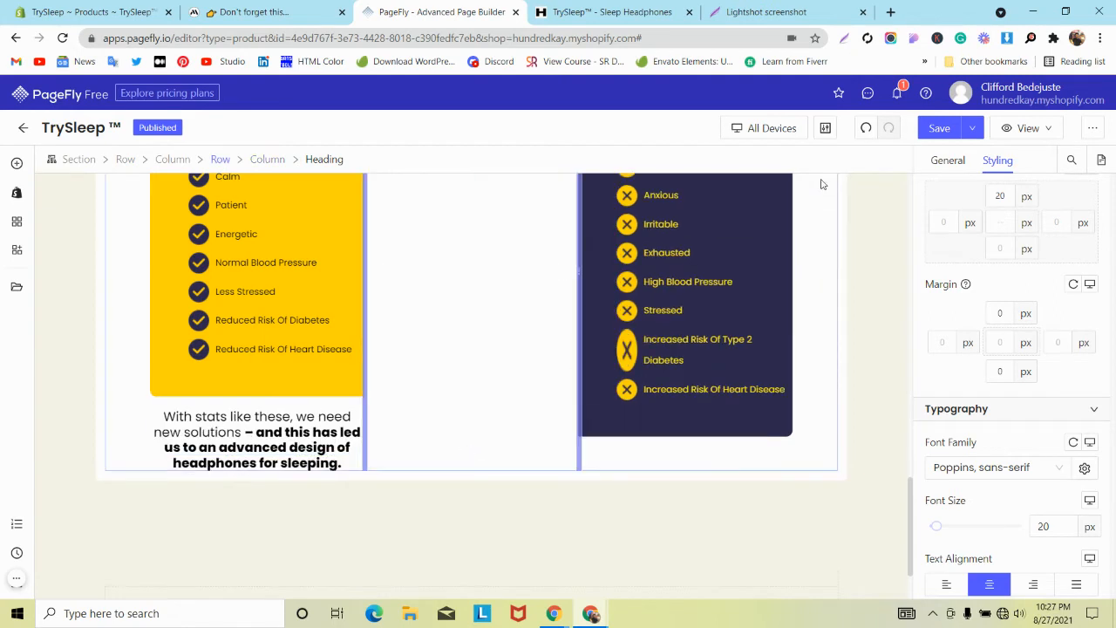
Step: Undo the heading's last move and try again to centre it beneath the two comparison panels
{"action": "left_click", "coordinate": [866, 127]}
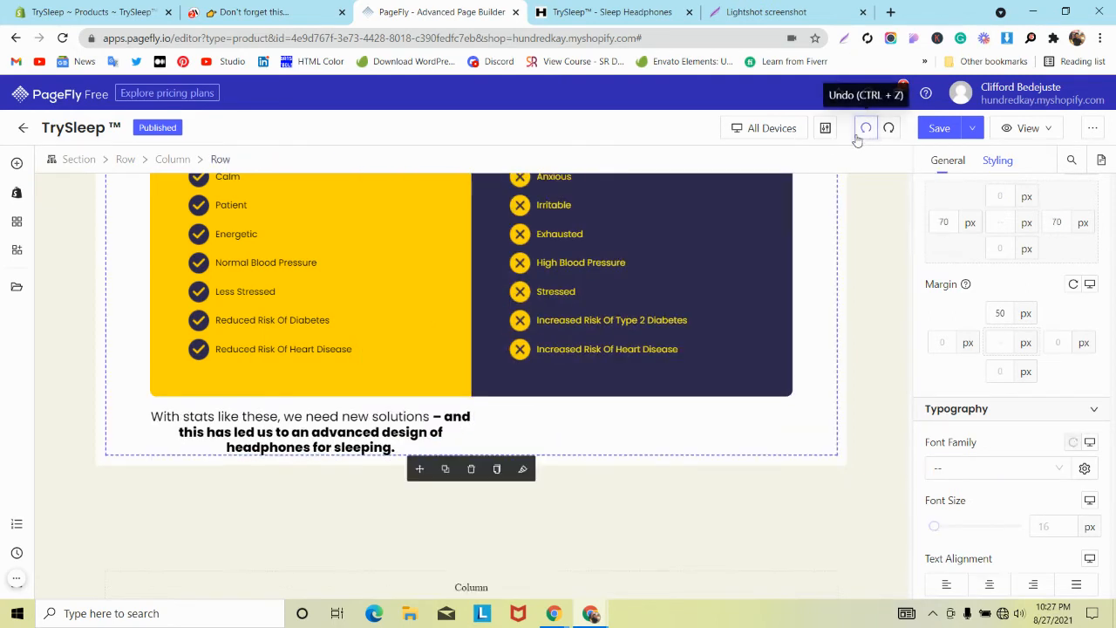
{"action": "left_click", "coordinate": [332, 417]}
{"action": "left_click_drag", "start_coordinate": [260, 384], "coordinate": [471, 460]}
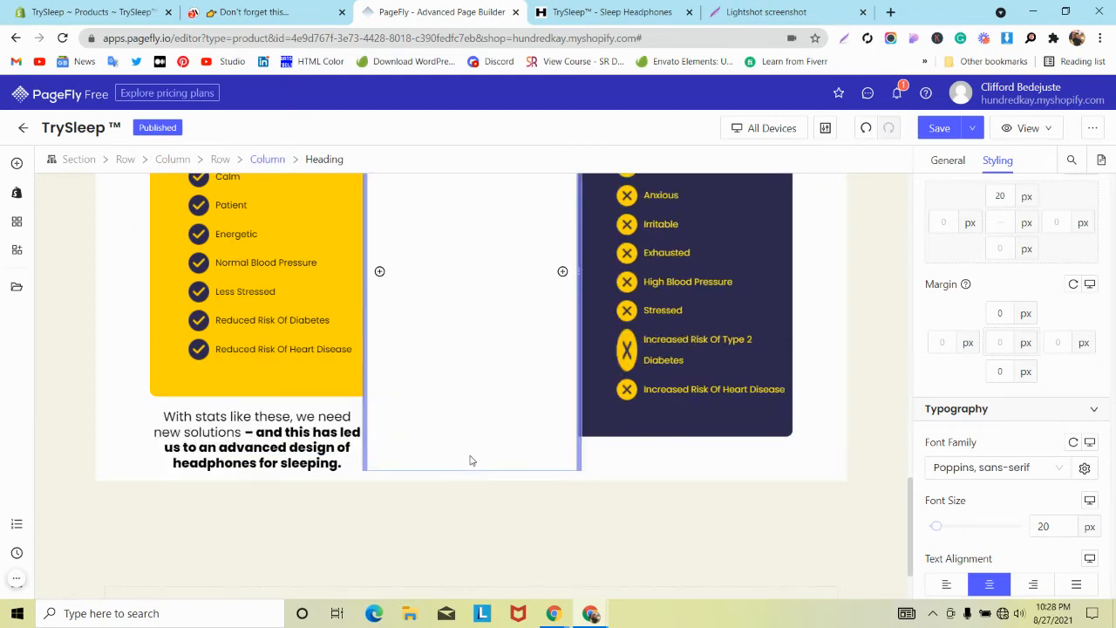
Step: Undo the remaining moves of the "With stats like these" heading back to its original section
{"action": "left_click", "coordinate": [866, 128]}
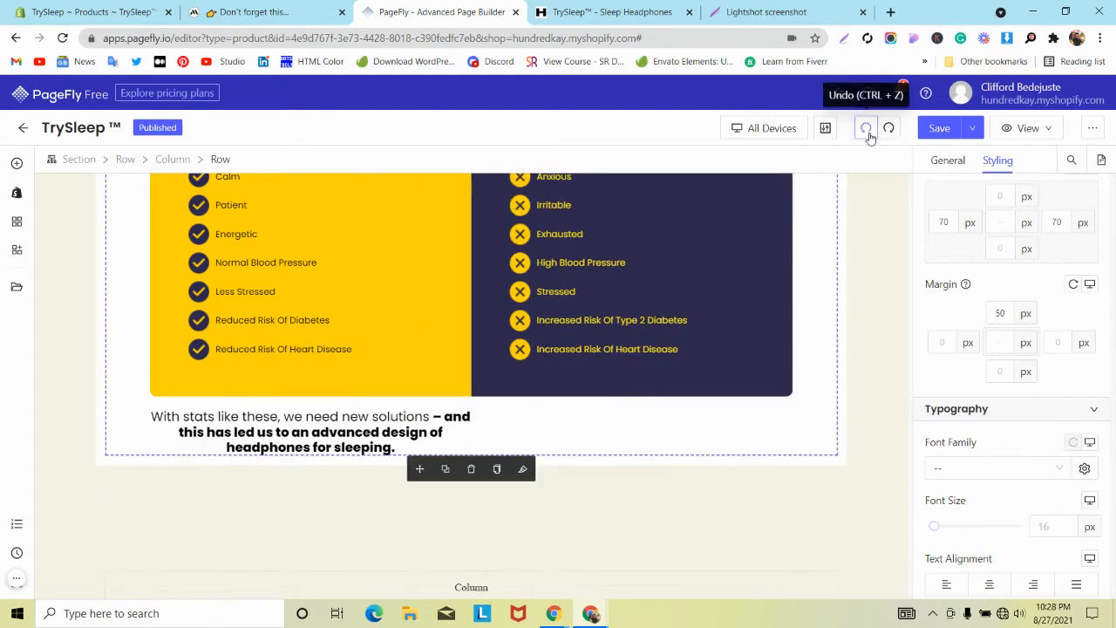
{"action": "scroll", "coordinate": [611, 314], "scroll_direction": "down", "scroll_amount": 1}
{"action": "left_click", "coordinate": [866, 128]}
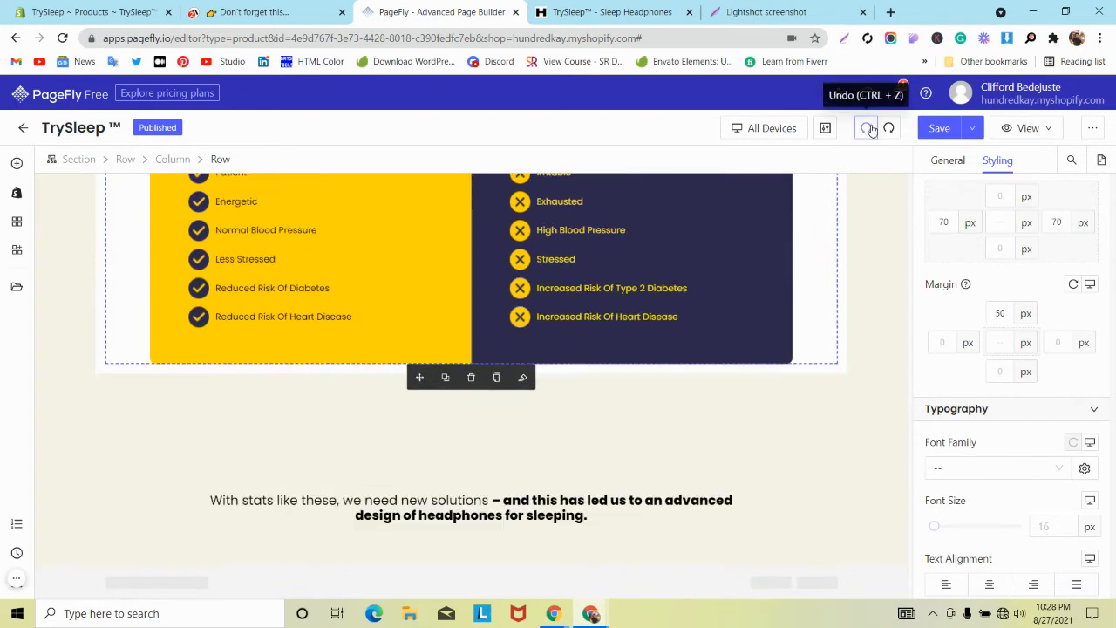
Step: Move the "With stats like these" heading into the beige section directly beneath the white container and delete the emptied section below
{"action": "left_click", "coordinate": [502, 521]}
{"action": "left_click_drag", "start_coordinate": [419, 467], "coordinate": [469, 370]}
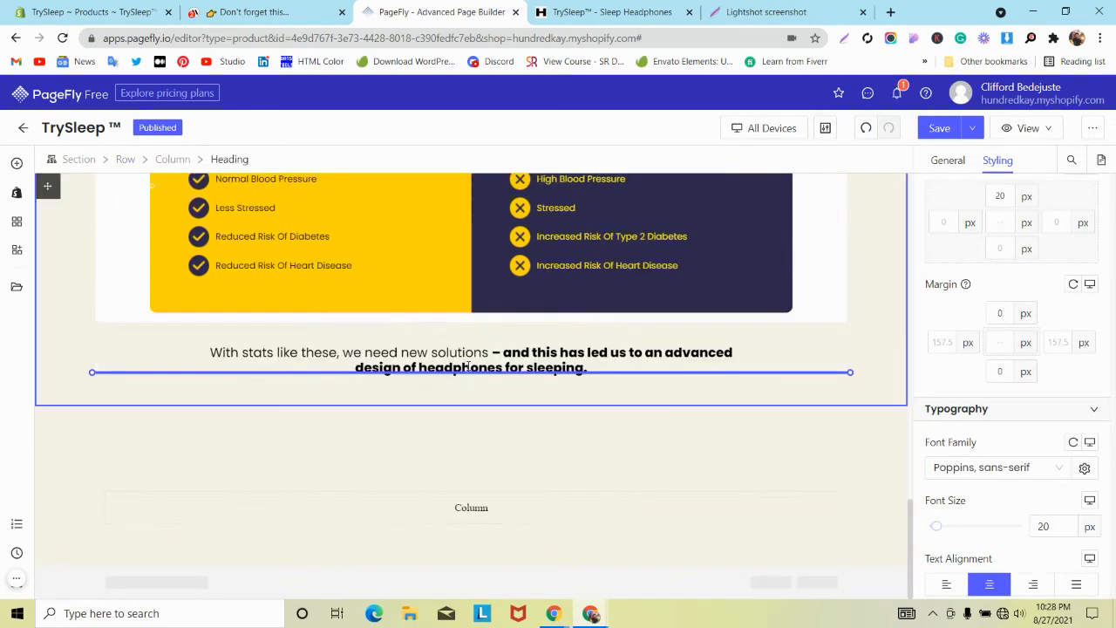
{"action": "left_click", "coordinate": [100, 483]}
{"action": "scroll", "coordinate": [196, 480], "scroll_direction": "up", "scroll_amount": 2}
{"action": "scroll", "coordinate": [198, 469], "scroll_direction": "up", "scroll_amount": 1}
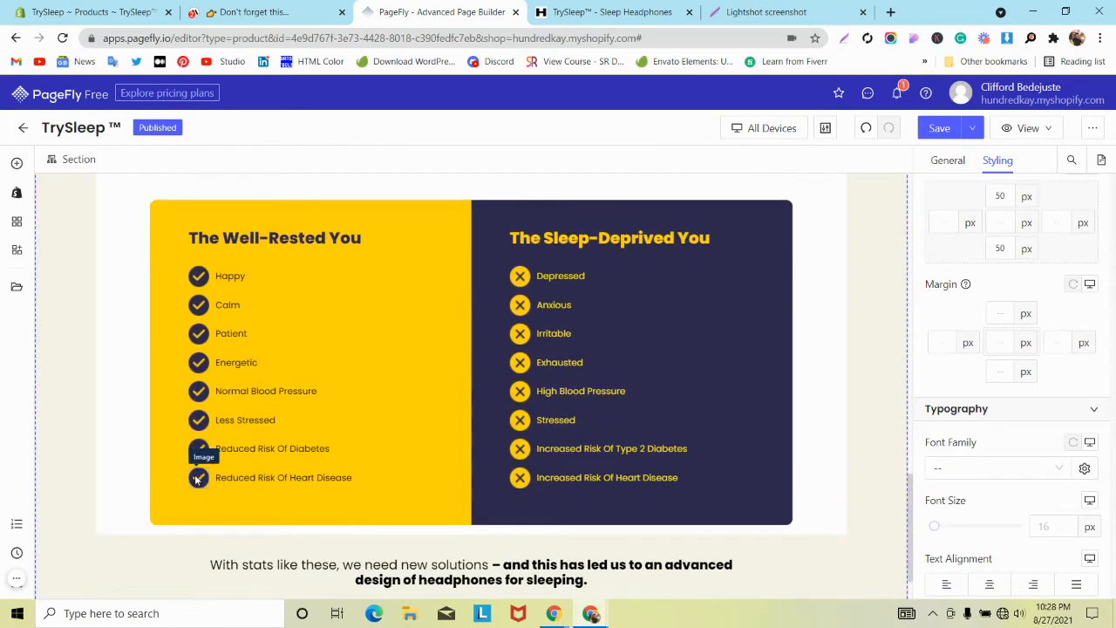
{"action": "scroll", "coordinate": [199, 456], "scroll_direction": "down", "scroll_amount": 1}
Step: Check the closing heading's placement on the reference page and move the "With stats like these" heading into a row beneath the white container
{"action": "left_click", "coordinate": [273, 14]}
{"action": "scroll", "coordinate": [281, 246], "scroll_direction": "down", "scroll_amount": 3}
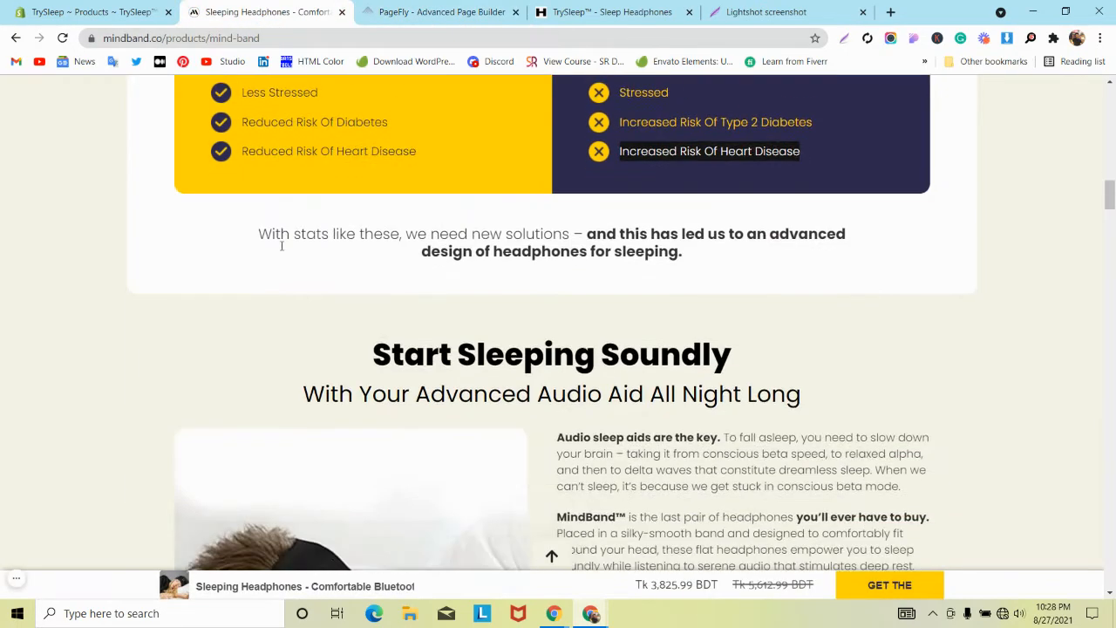
{"action": "left_click", "coordinate": [440, 12]}
{"action": "left_click", "coordinate": [485, 500]}
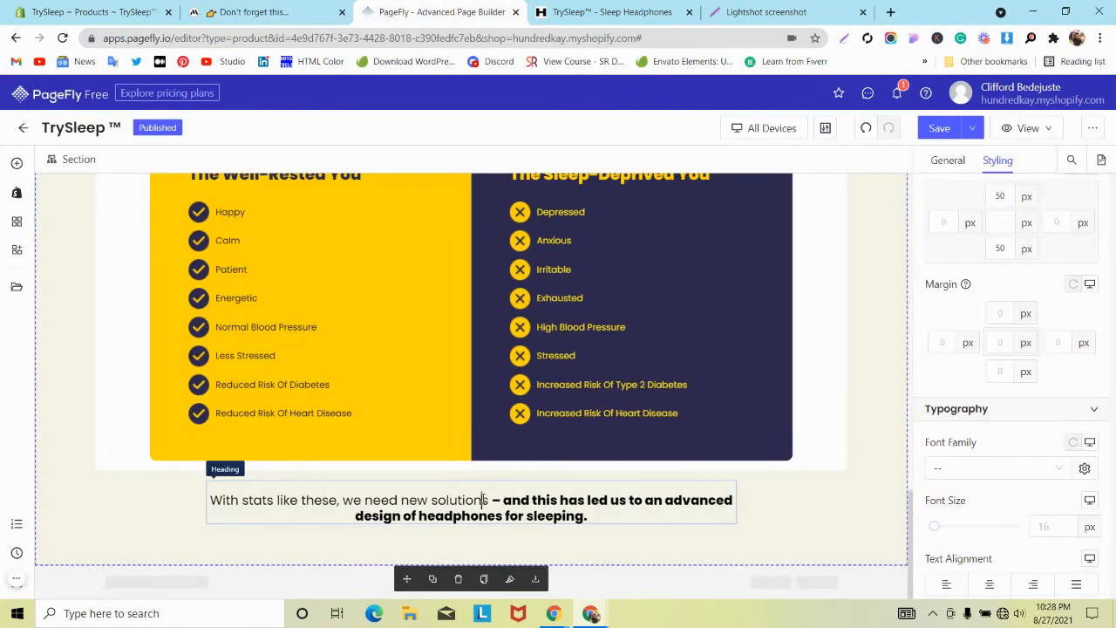
{"action": "left_click_drag", "start_coordinate": [418, 468], "coordinate": [601, 471]}
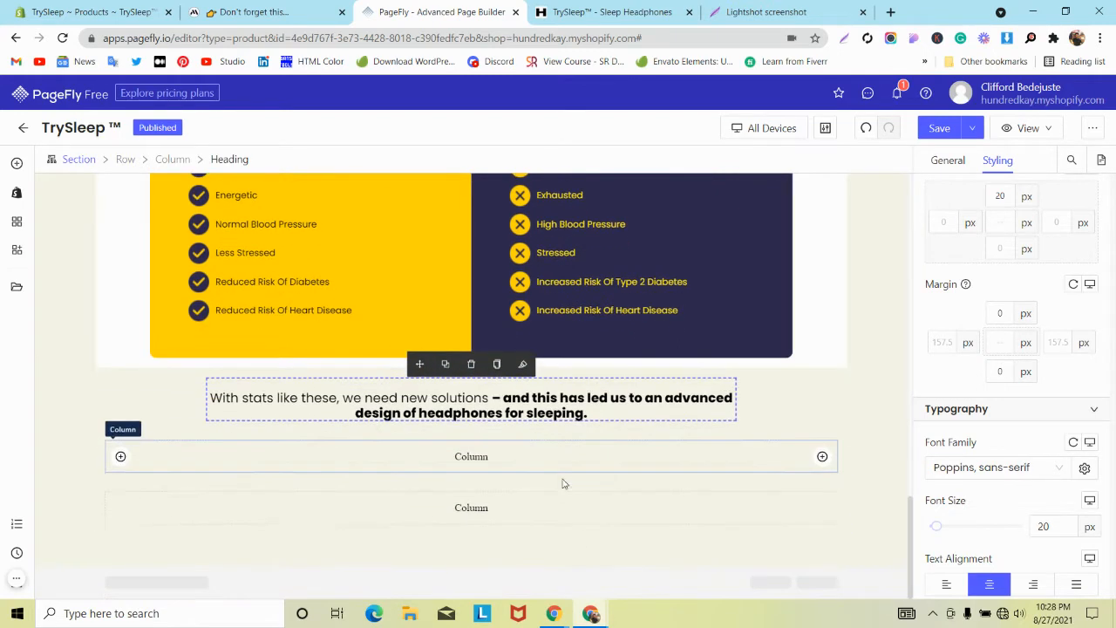
Step: Delete the empty columns and rows around the "With stats like these" heading in the beige section
{"action": "left_click", "coordinate": [492, 447]}
{"action": "left_click", "coordinate": [469, 431]}
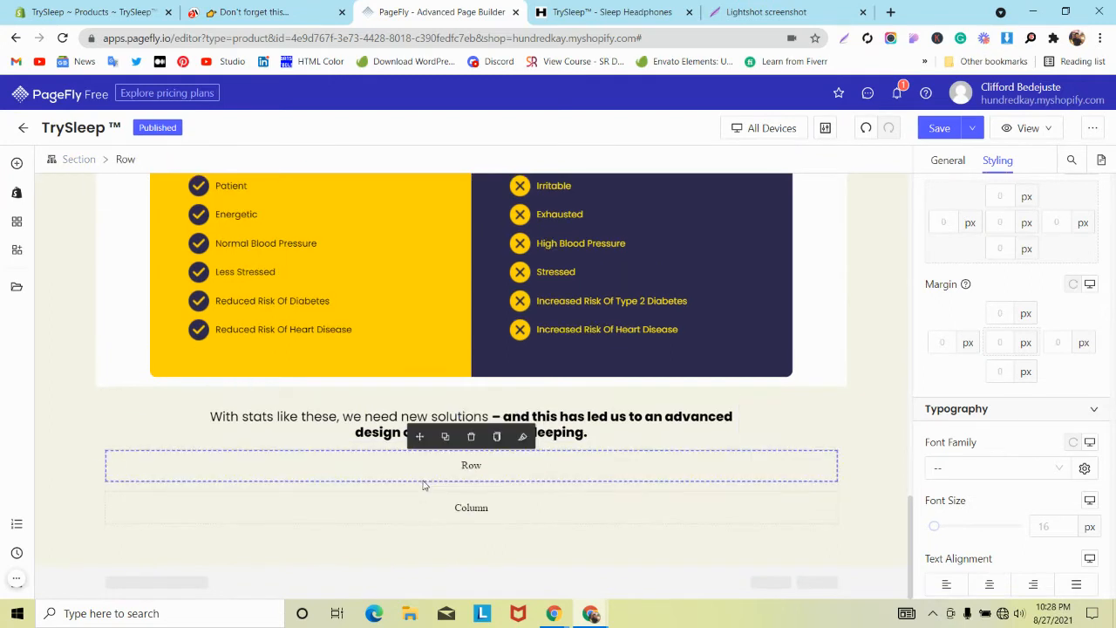
{"action": "left_click", "coordinate": [432, 491]}
{"action": "left_click", "coordinate": [467, 477]}
{"action": "left_click", "coordinate": [364, 484]}
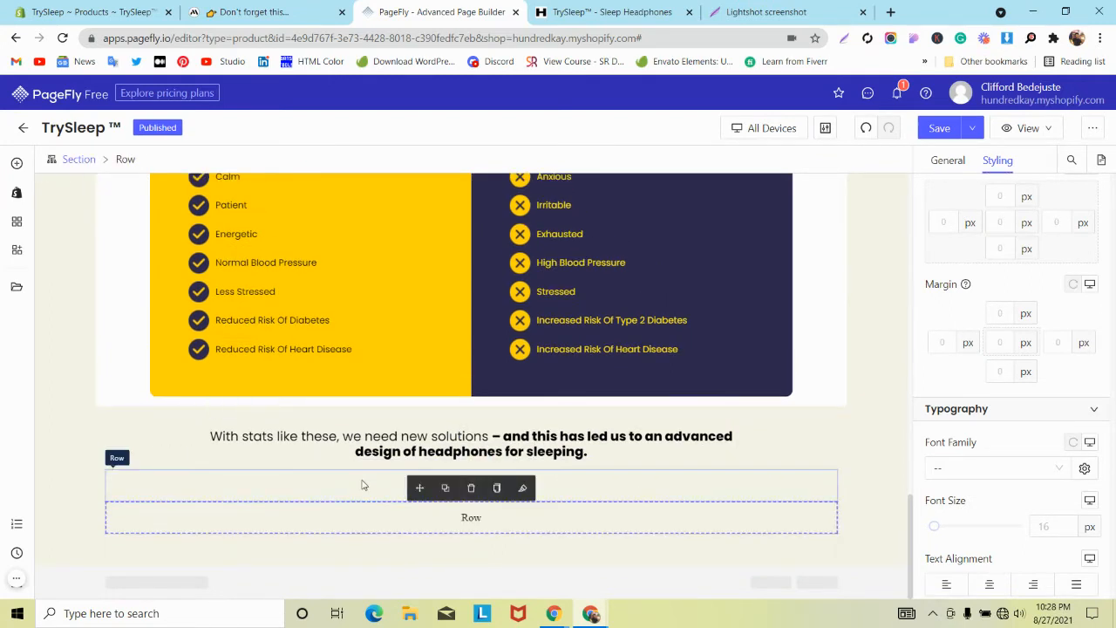
{"action": "left_click", "coordinate": [469, 459]}
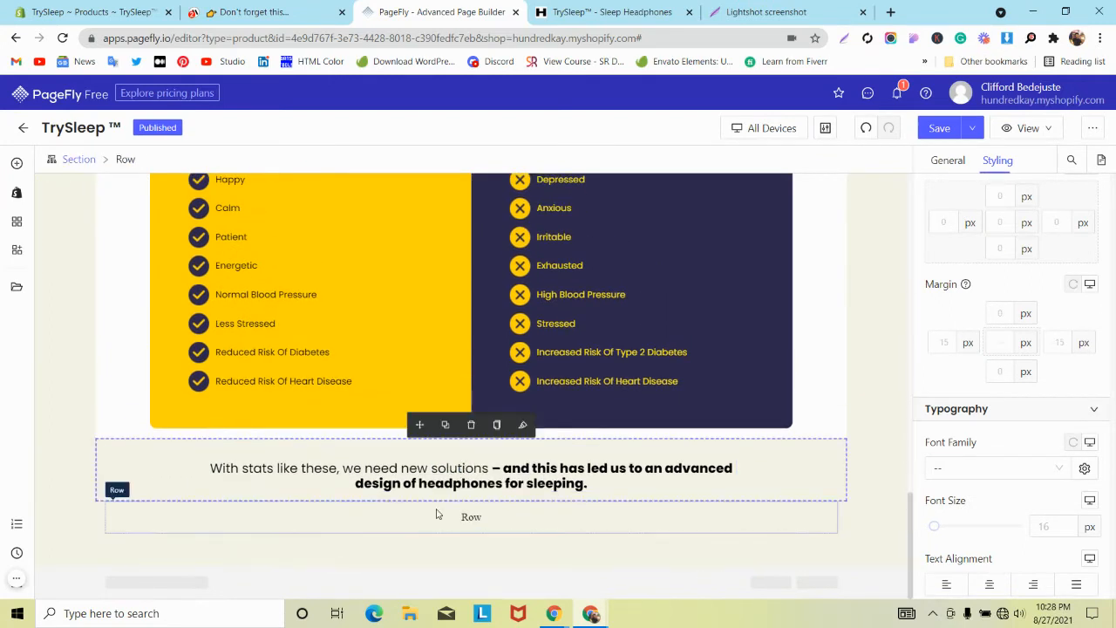
{"action": "left_click", "coordinate": [470, 490]}
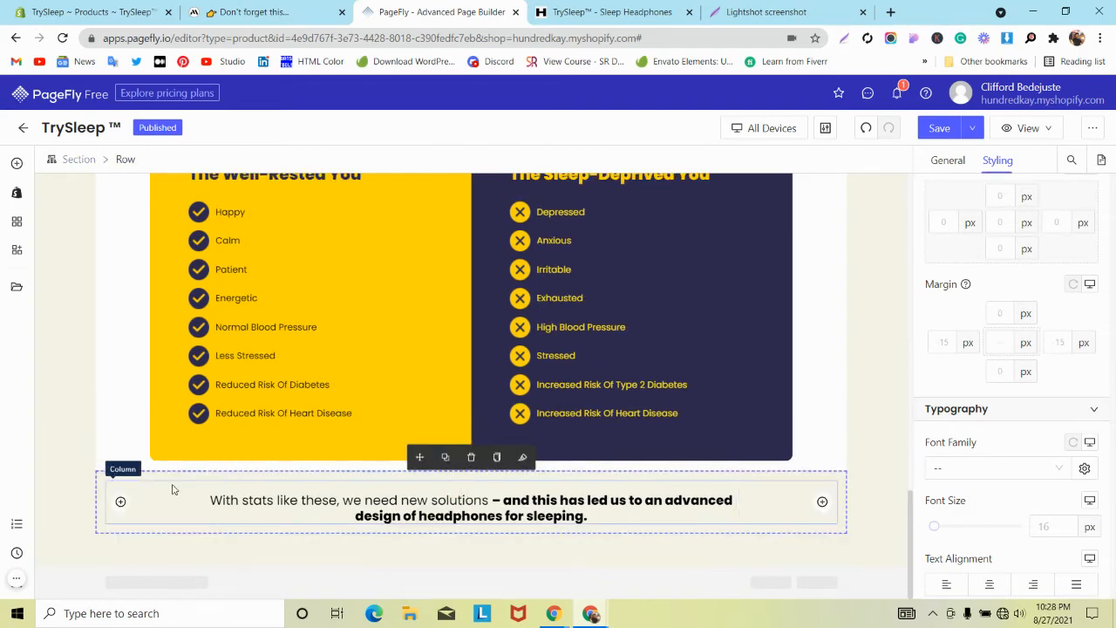
Step: Set the bottom padding of the outer white container row to 40 px
{"action": "left_click", "coordinate": [79, 491]}
{"action": "scroll", "coordinate": [79, 491], "scroll_direction": "up", "scroll_amount": 4}
{"action": "scroll", "coordinate": [79, 491], "scroll_direction": "up", "scroll_amount": 2}
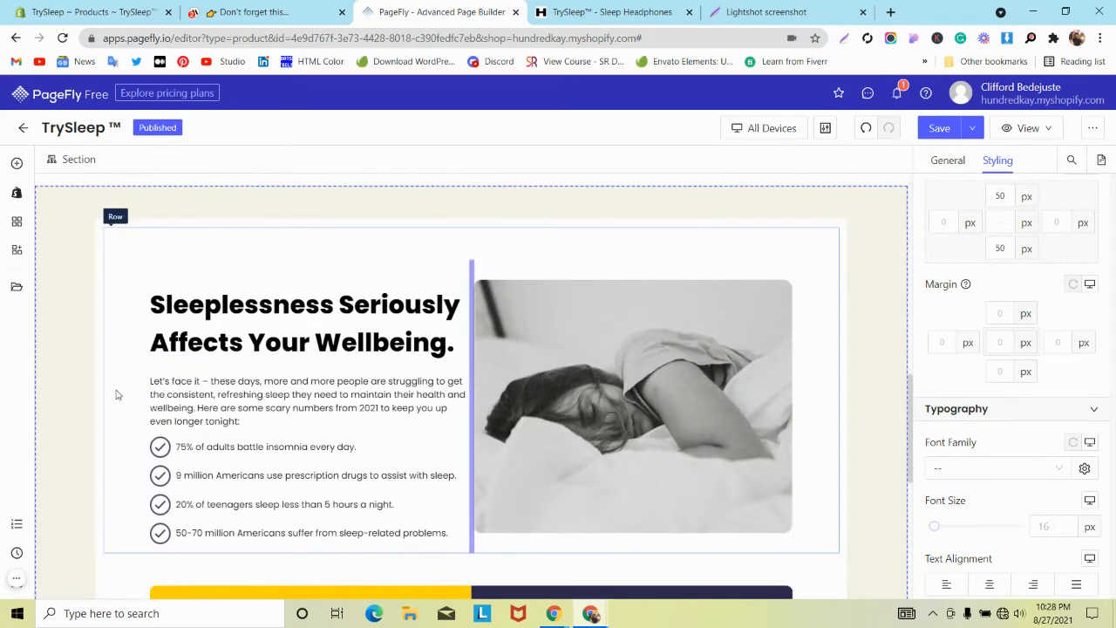
{"action": "left_click", "coordinate": [110, 246]}
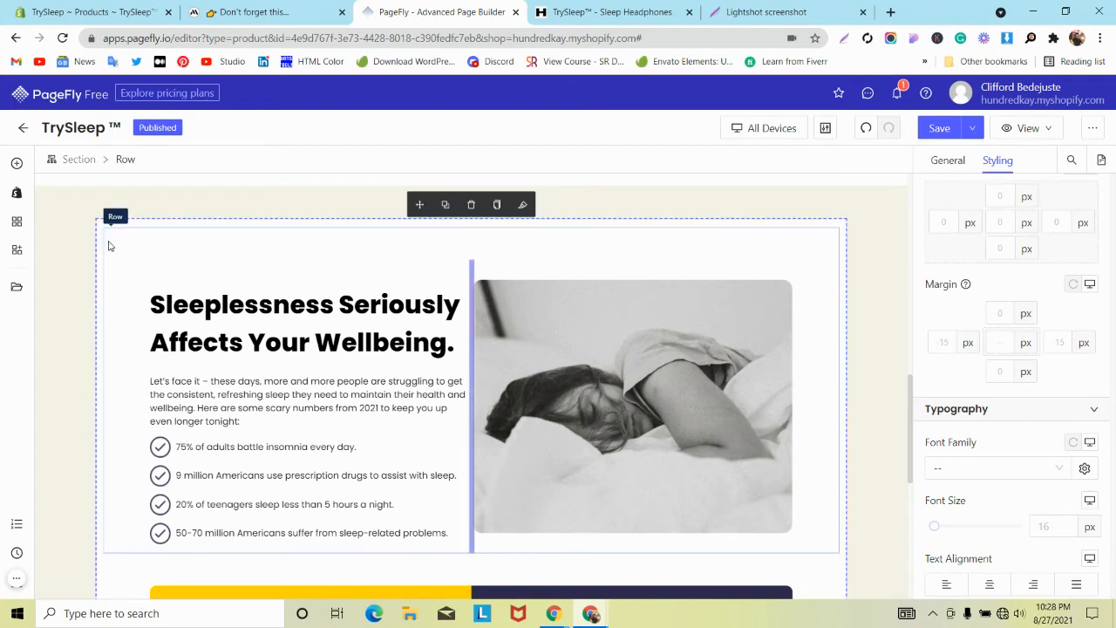
{"action": "scroll", "coordinate": [109, 258], "scroll_direction": "down", "scroll_amount": 2}
{"action": "scroll", "coordinate": [109, 257], "scroll_direction": "down", "scroll_amount": 3}
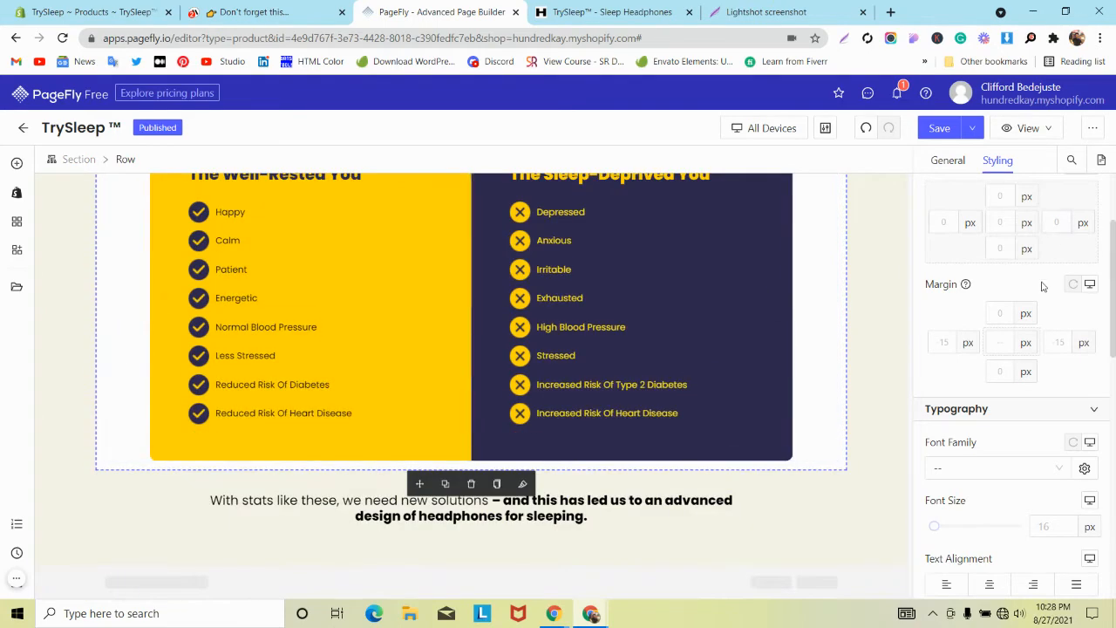
{"action": "scroll", "coordinate": [1042, 286], "scroll_direction": "down", "scroll_amount": 8}
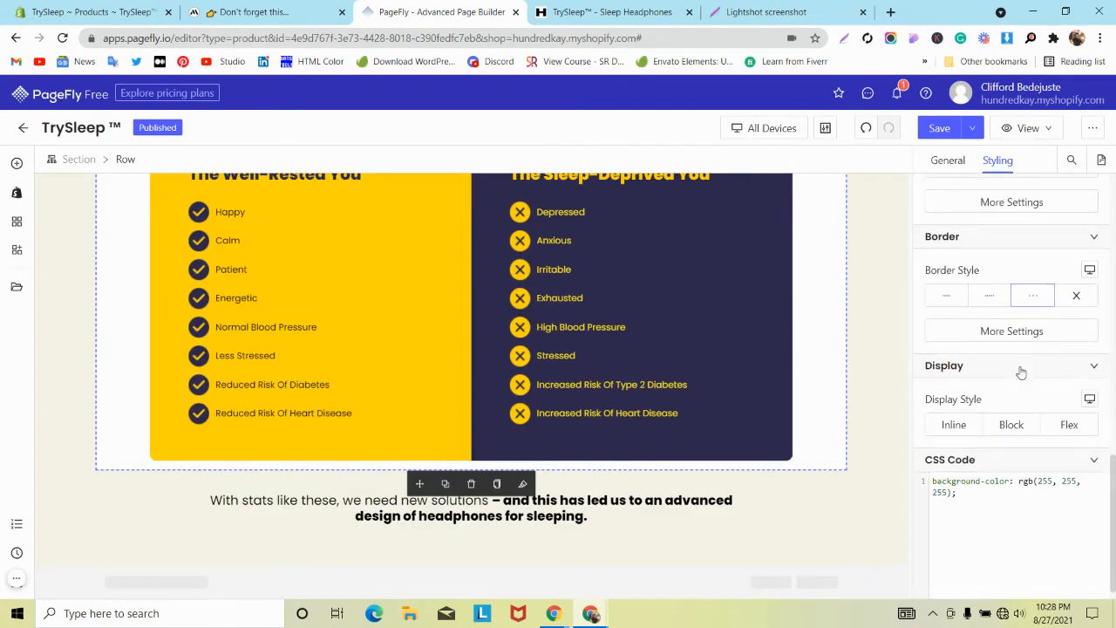
{"action": "left_click", "coordinate": [1003, 340]}
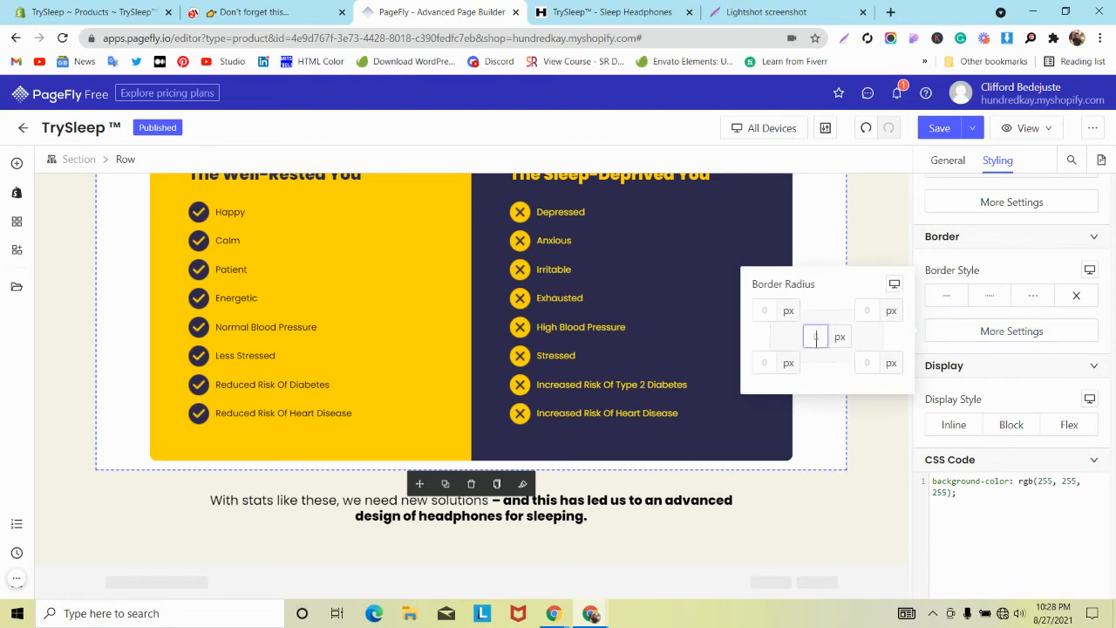
{"action": "scroll", "coordinate": [1038, 349], "scroll_direction": "up", "scroll_amount": 6}
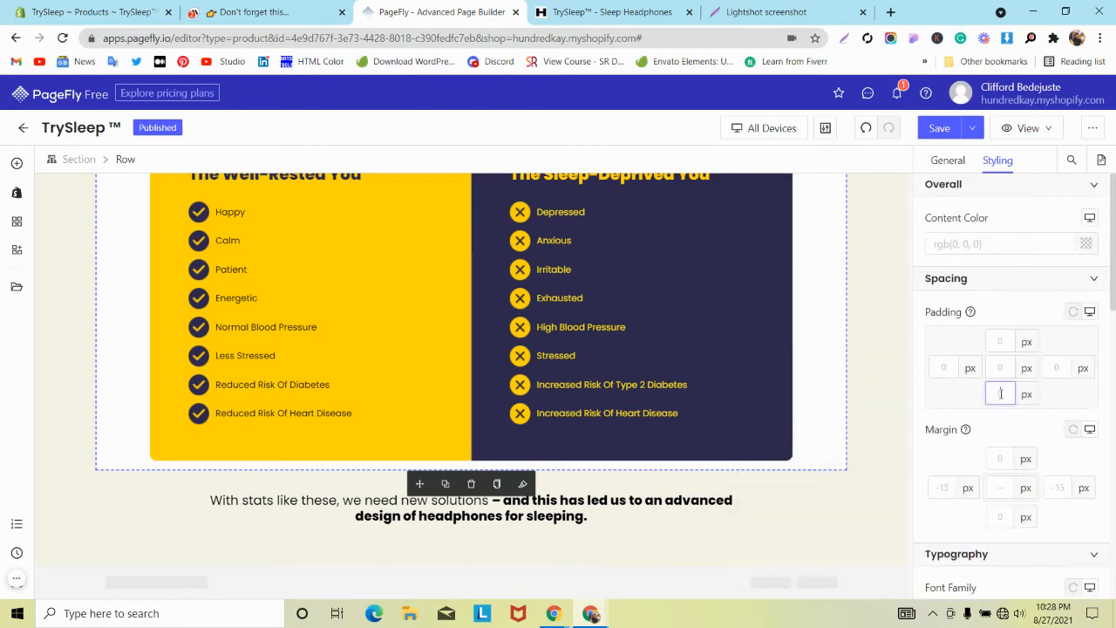
{"action": "type", "text": "4"}
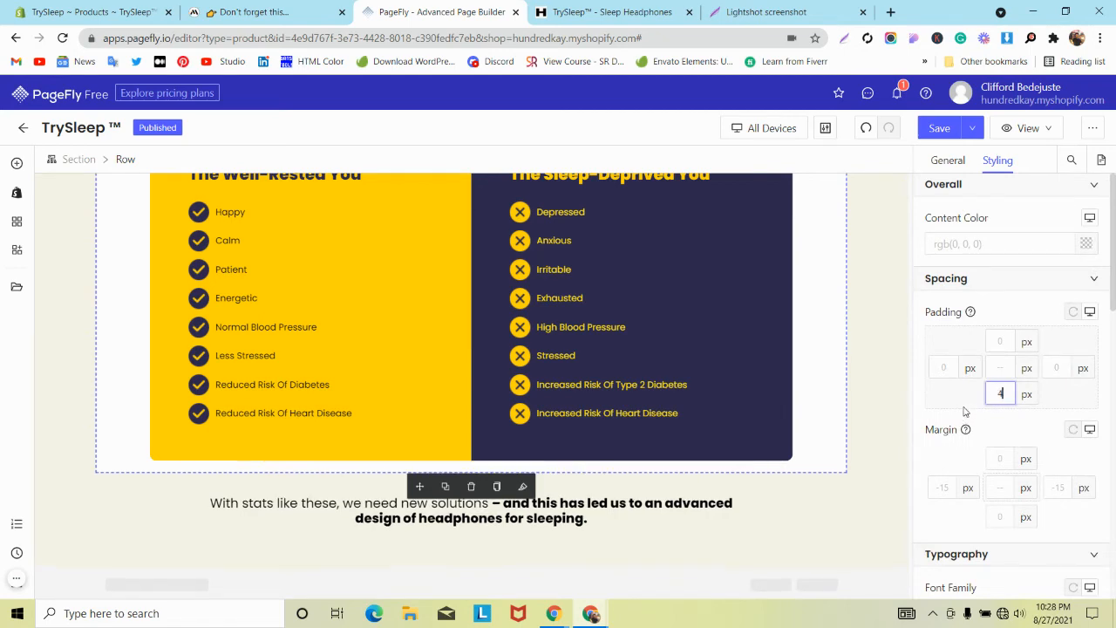
{"action": "type", "text": "0"}
Step: Set the inner Sleeplessness row's top padding to 0 and the outer white container row's top padding to 40 px
{"action": "scroll", "coordinate": [201, 410], "scroll_direction": "up", "scroll_amount": 6}
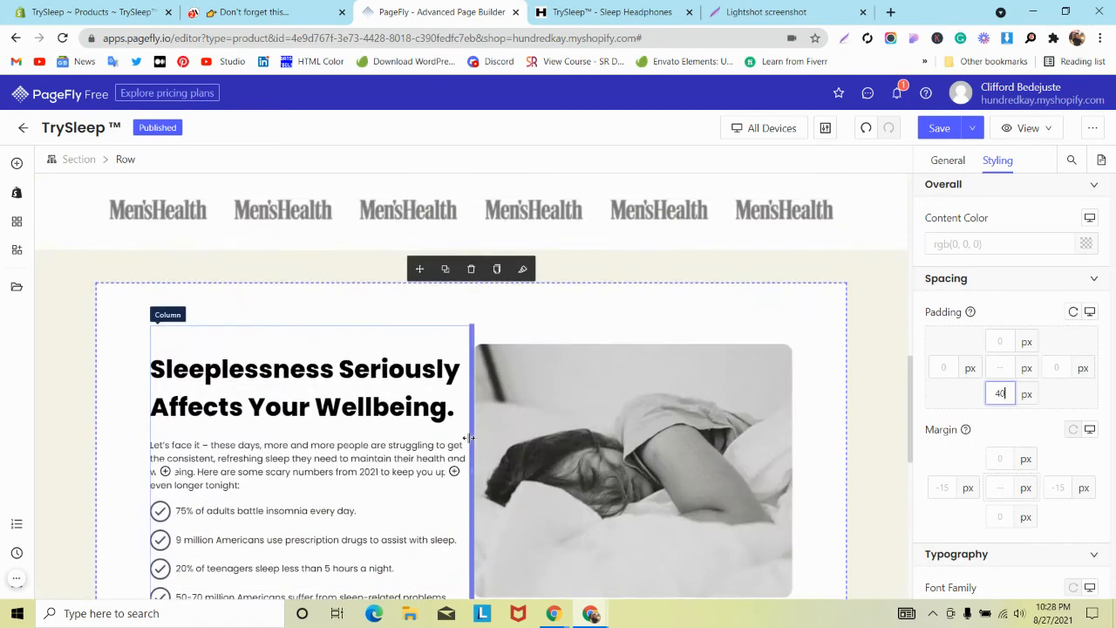
{"action": "left_click", "coordinate": [743, 322]}
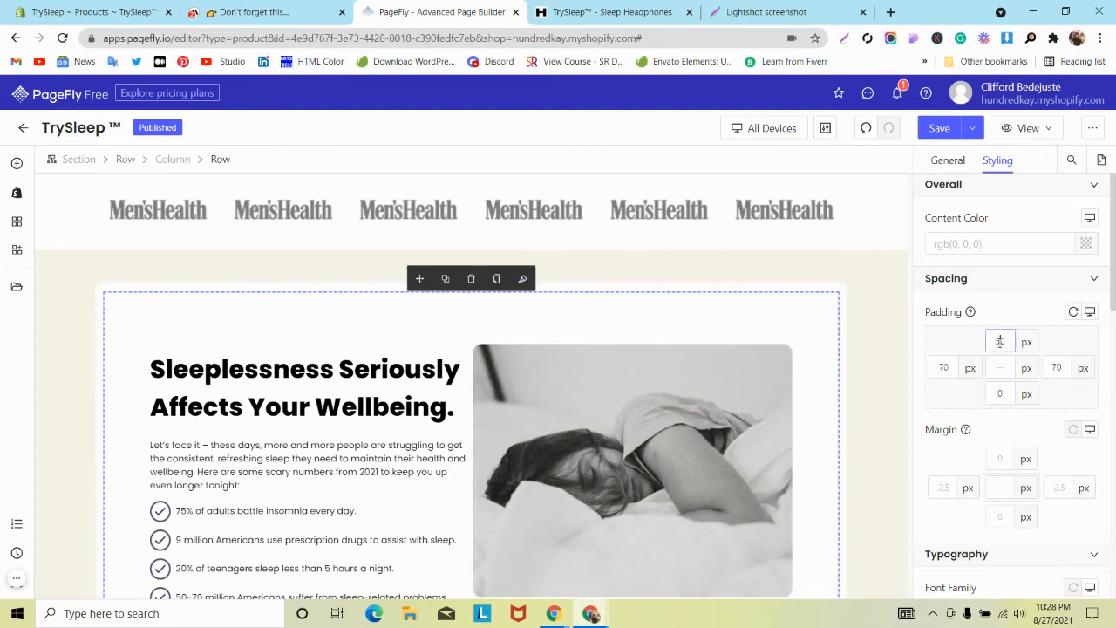
{"action": "type", "text": "0"}
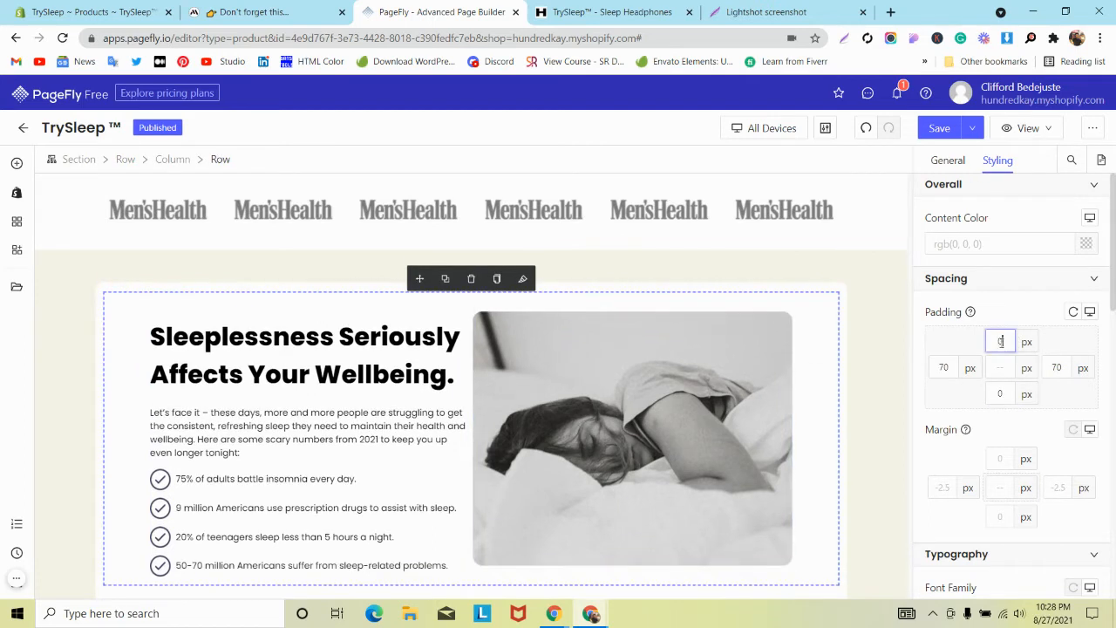
{"action": "left_click", "coordinate": [843, 293]}
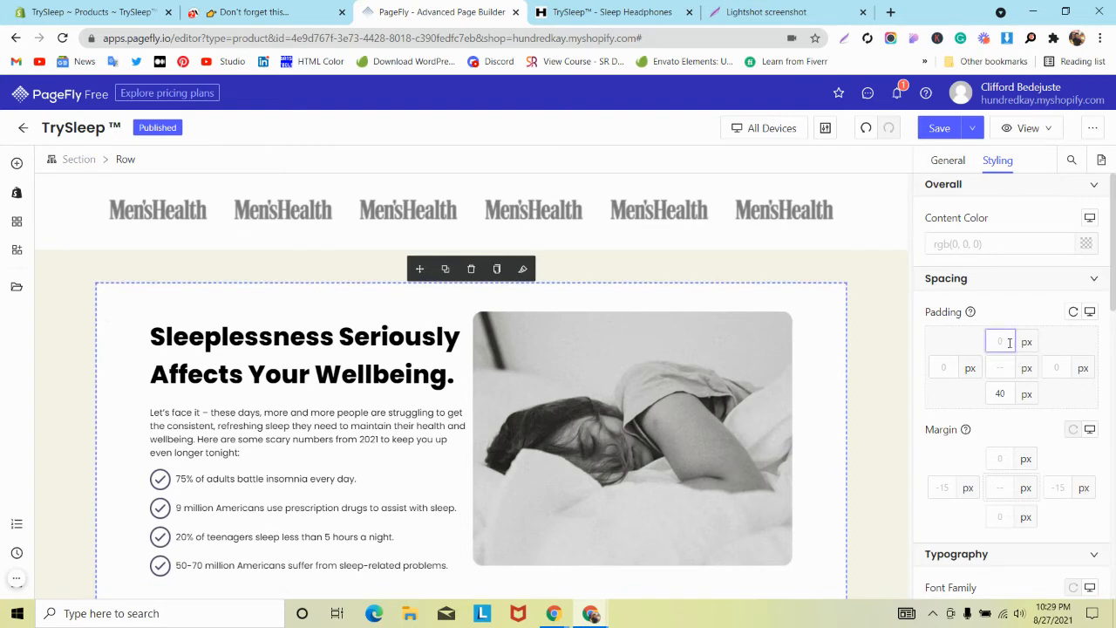
{"action": "type", "text": "40"}
{"action": "scroll", "coordinate": [349, 441], "scroll_direction": "down", "scroll_amount": 5}
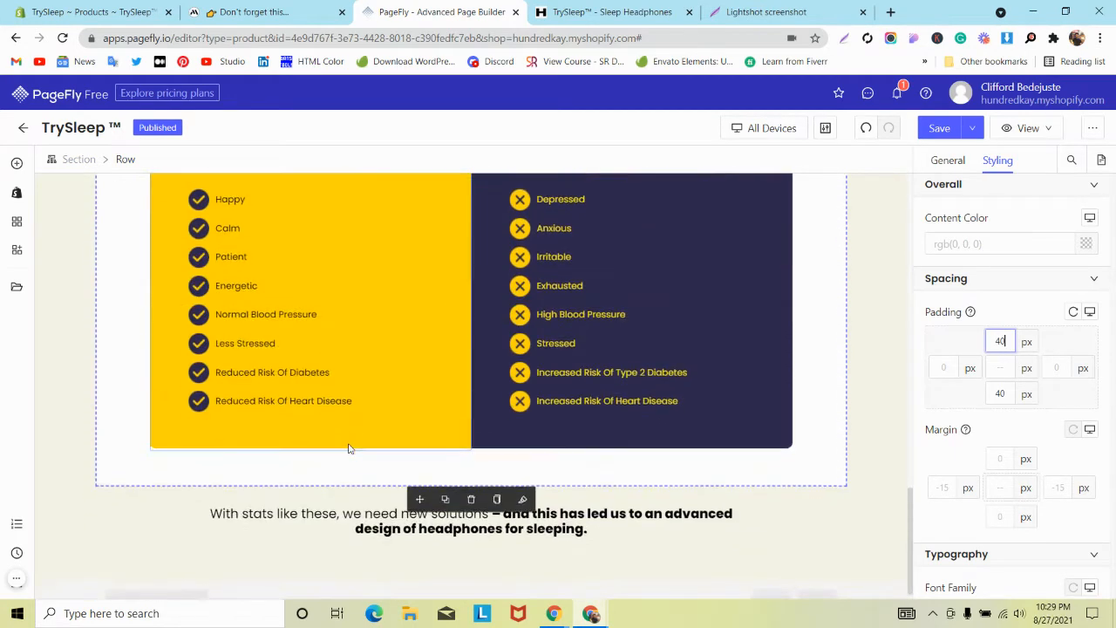
Step: Try to move the "With stats like these" heading inside the white container beneath the comparison panels, and undo the move
{"action": "left_click", "coordinate": [68, 489]}
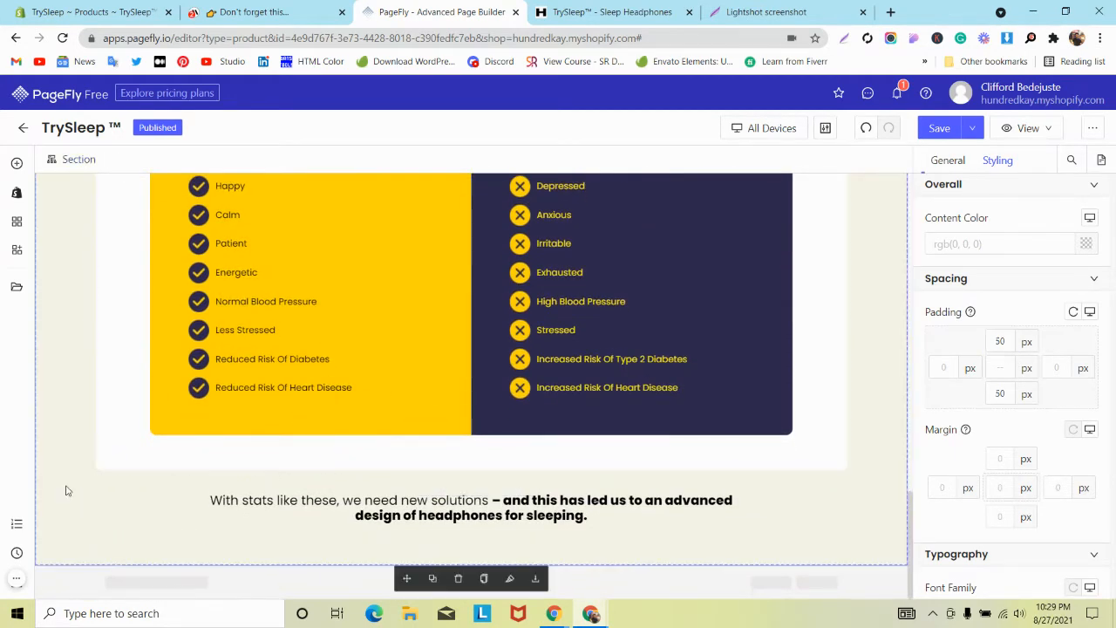
{"action": "left_click", "coordinate": [446, 514]}
{"action": "left_click_drag", "start_coordinate": [407, 458], "coordinate": [481, 444]}
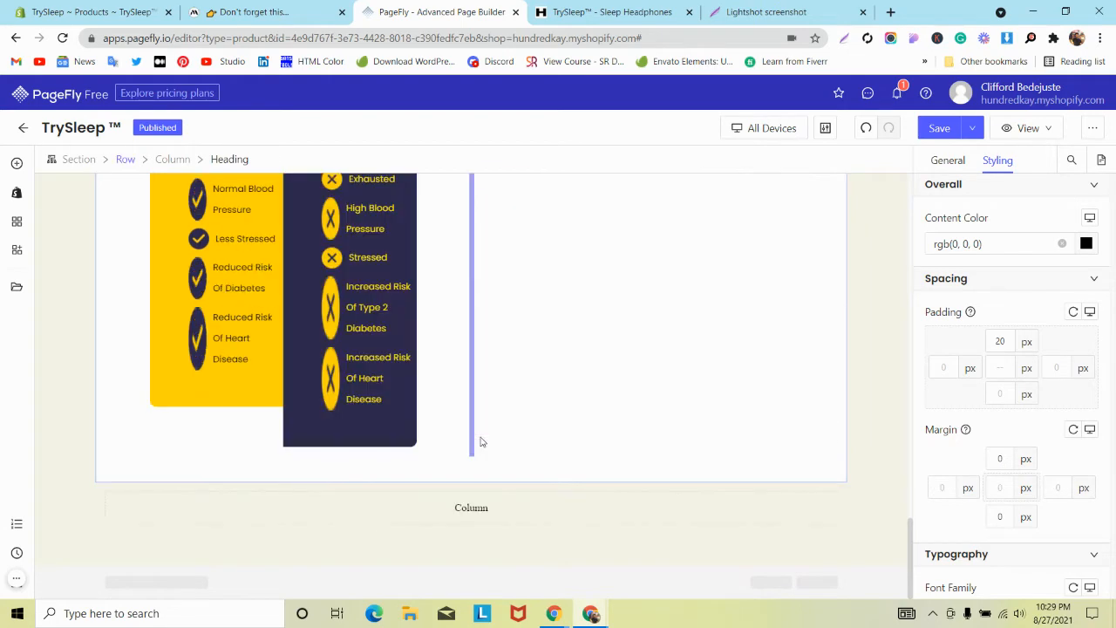
{"action": "left_click", "coordinate": [866, 128]}
{"action": "scroll", "coordinate": [427, 418], "scroll_direction": "up", "scroll_amount": 4}
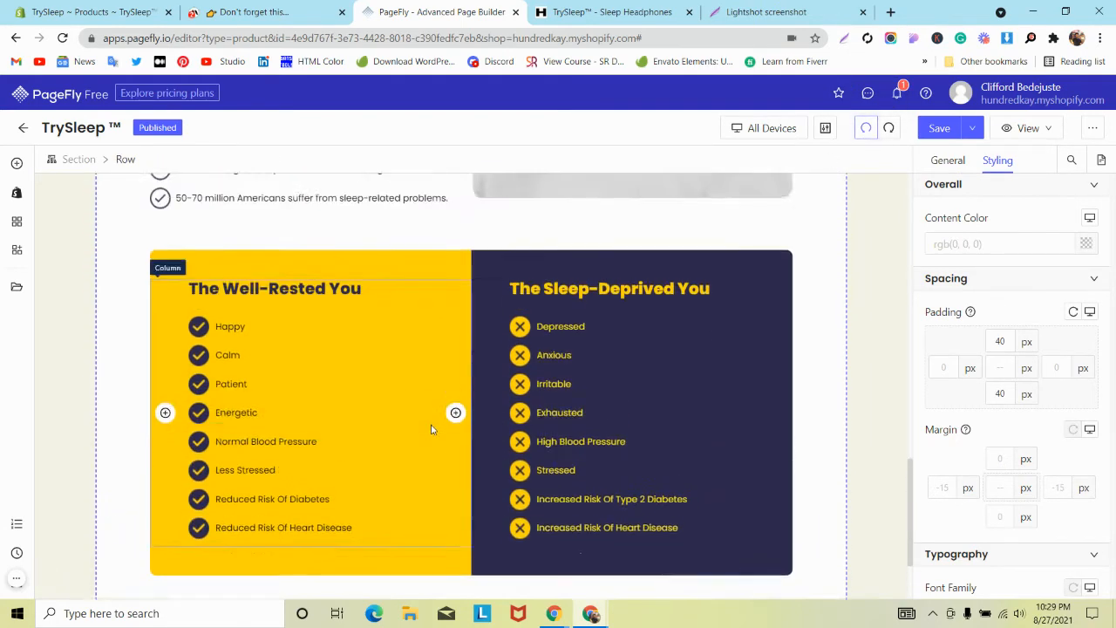
{"action": "scroll", "coordinate": [429, 448], "scroll_direction": "down", "scroll_amount": 4}
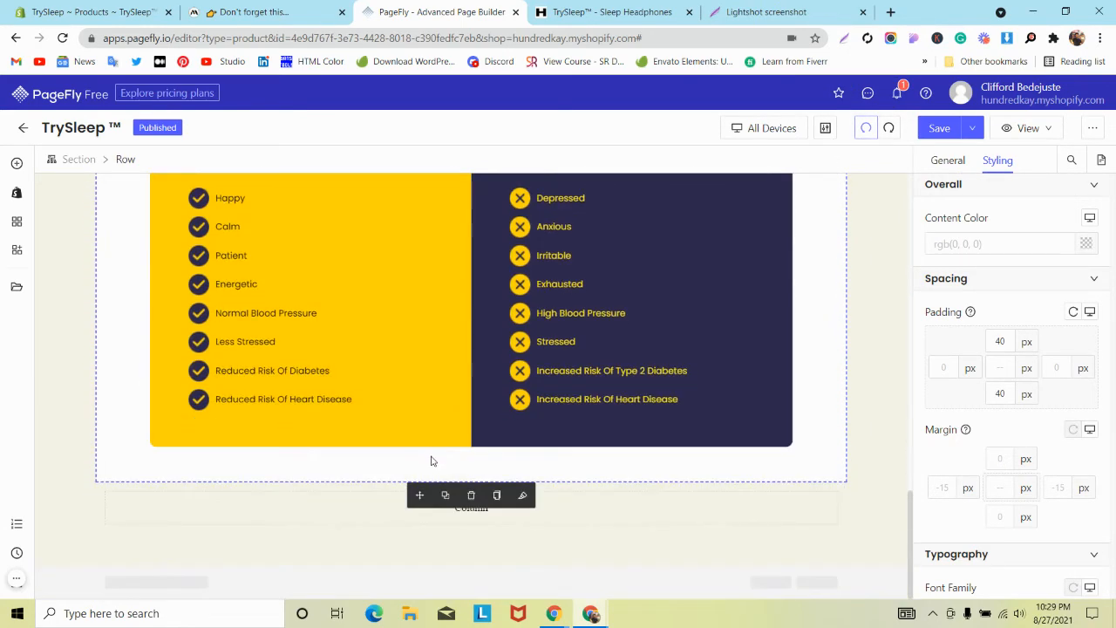
{"action": "left_click", "coordinate": [866, 128]}
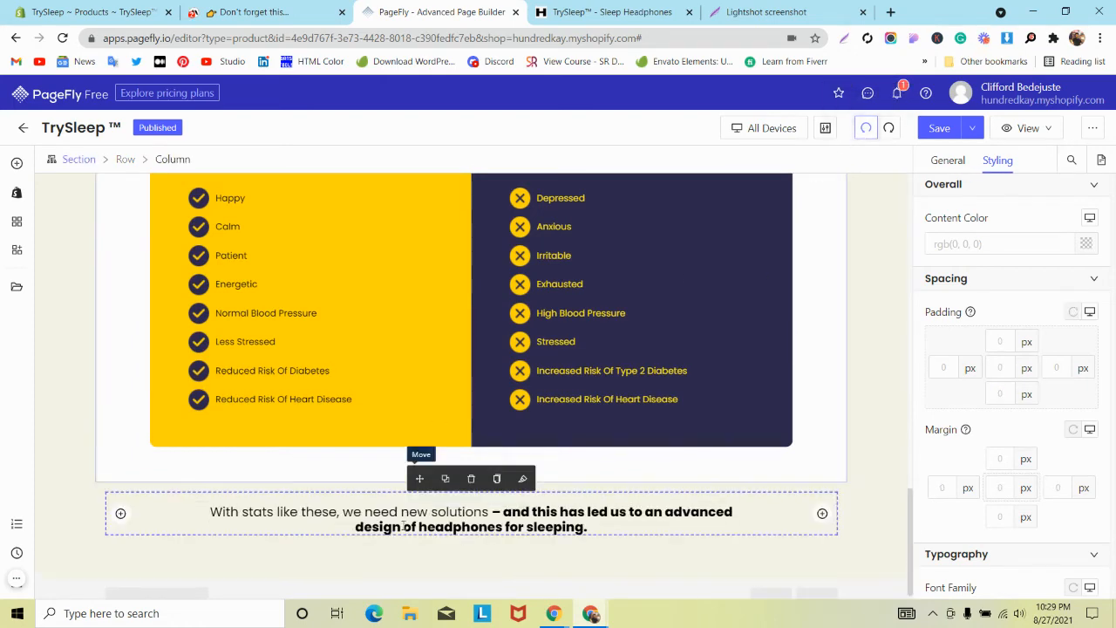
Step: Move the column holding the "With stats like these" heading into the white container, between the Sleeplessness content and the comparison panels
{"action": "left_click_drag", "start_coordinate": [420, 468], "coordinate": [479, 189]}
{"action": "left_click", "coordinate": [448, 315]}
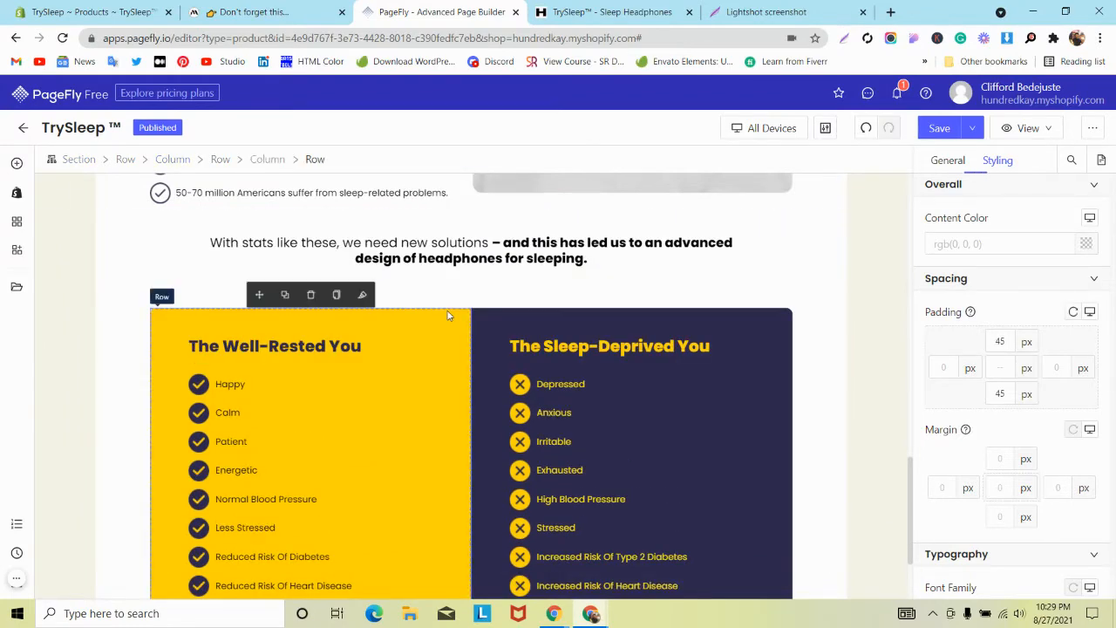
Step: Try to move the yellow Well-Rested panel's row above the heading, and undo the move
{"action": "left_click_drag", "start_coordinate": [279, 266], "coordinate": [288, 291]}
{"action": "scroll", "coordinate": [287, 307], "scroll_direction": "up", "scroll_amount": 2}
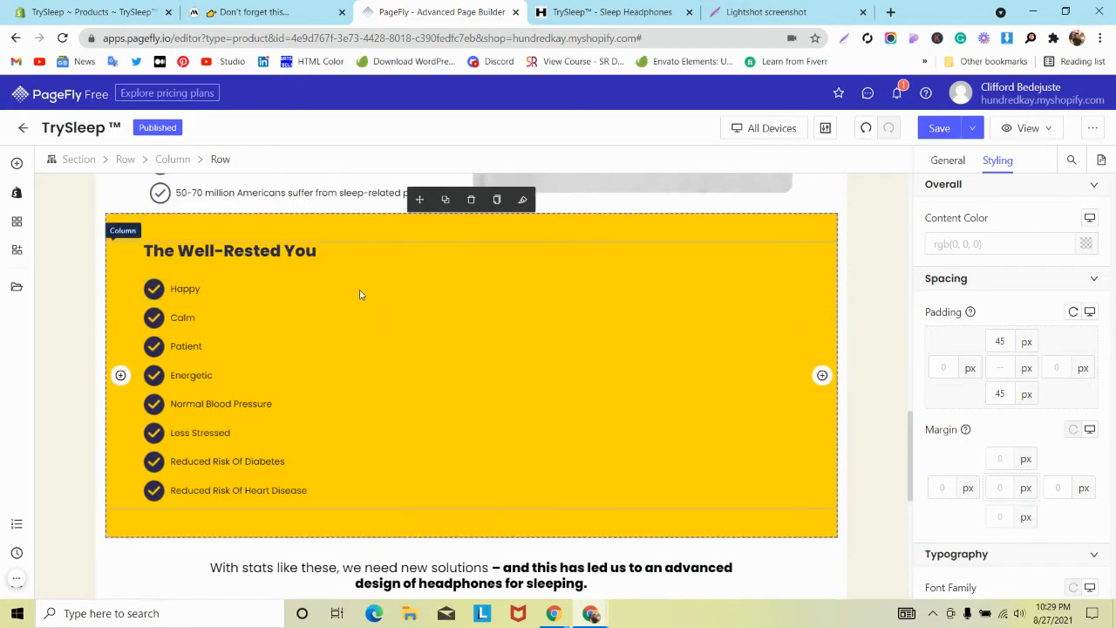
{"action": "left_click", "coordinate": [866, 128]}
{"action": "scroll", "coordinate": [215, 319], "scroll_direction": "down", "scroll_amount": 1}
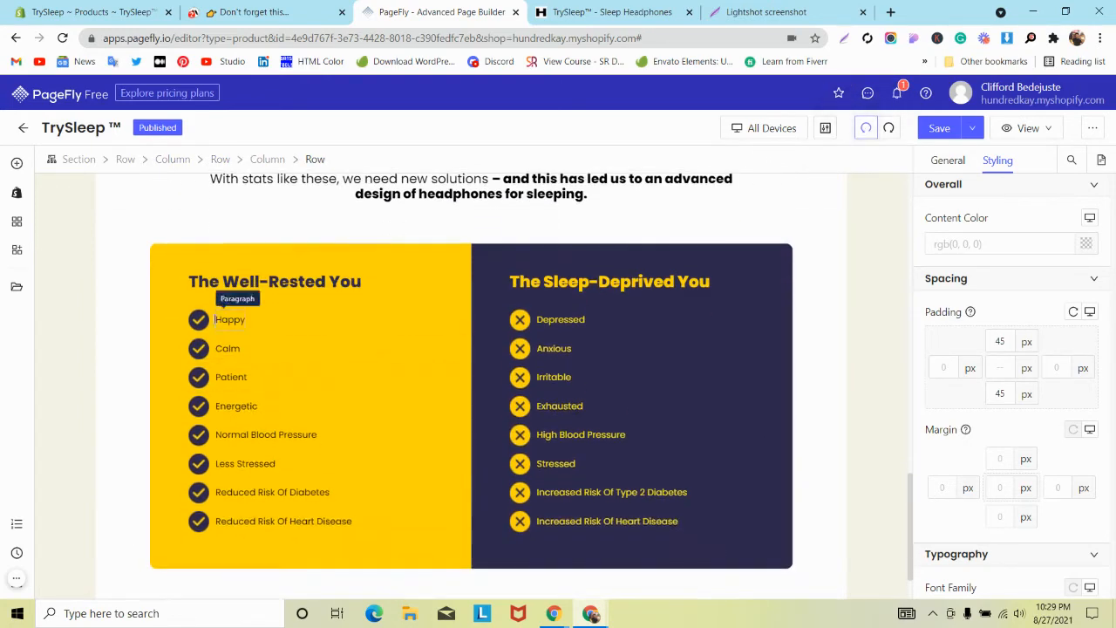
Step: Move the whole row holding both comparison panels above the "With stats like these" heading
{"action": "left_click", "coordinate": [173, 251]}
{"action": "scroll", "coordinate": [172, 253], "scroll_direction": "up", "scroll_amount": 4}
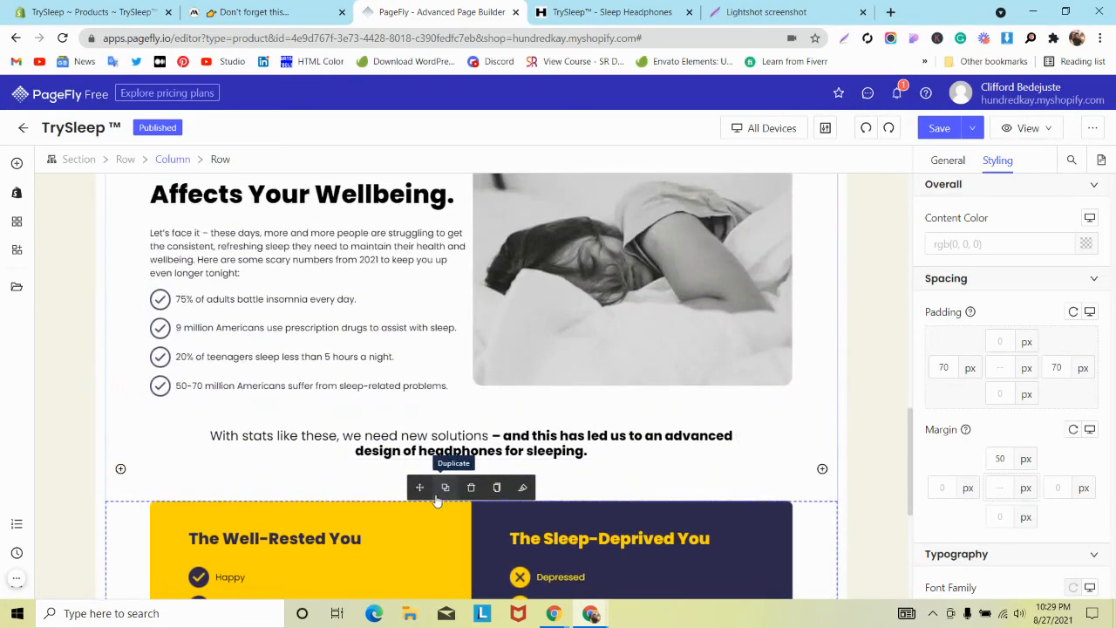
{"action": "left_click_drag", "start_coordinate": [420, 487], "coordinate": [437, 408]}
{"action": "scroll", "coordinate": [336, 456], "scroll_direction": "down", "scroll_amount": 5}
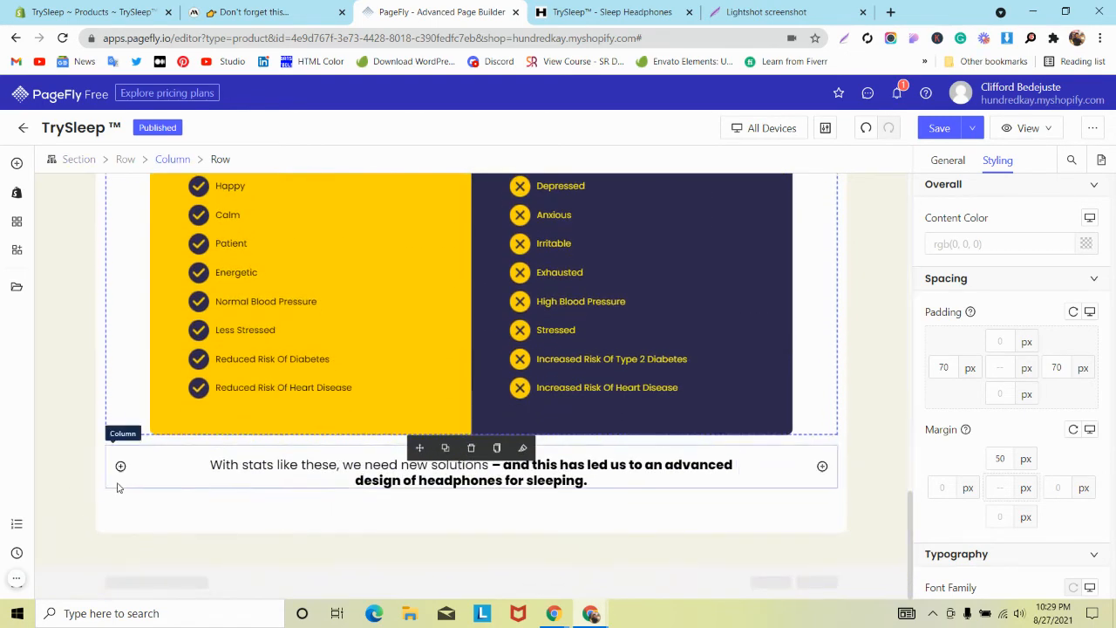
Step: Compare the white container with the mindband.co reference and set its row's top and bottom padding to 30 px
{"action": "left_click", "coordinate": [116, 487]}
{"action": "left_click", "coordinate": [123, 520]}
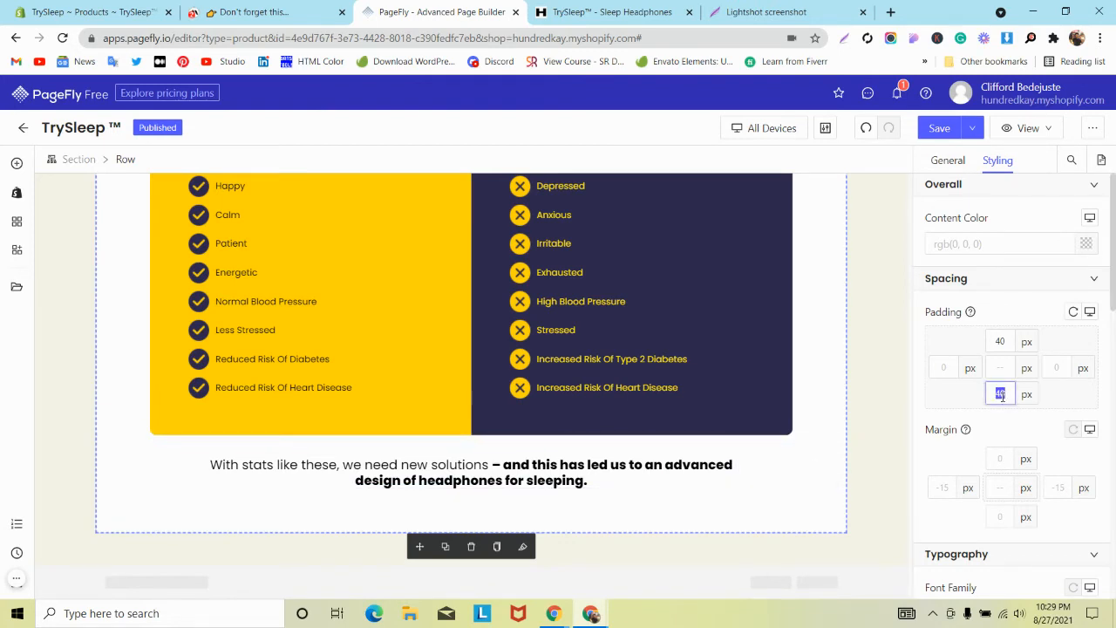
{"action": "left_click", "coordinate": [262, 12]}
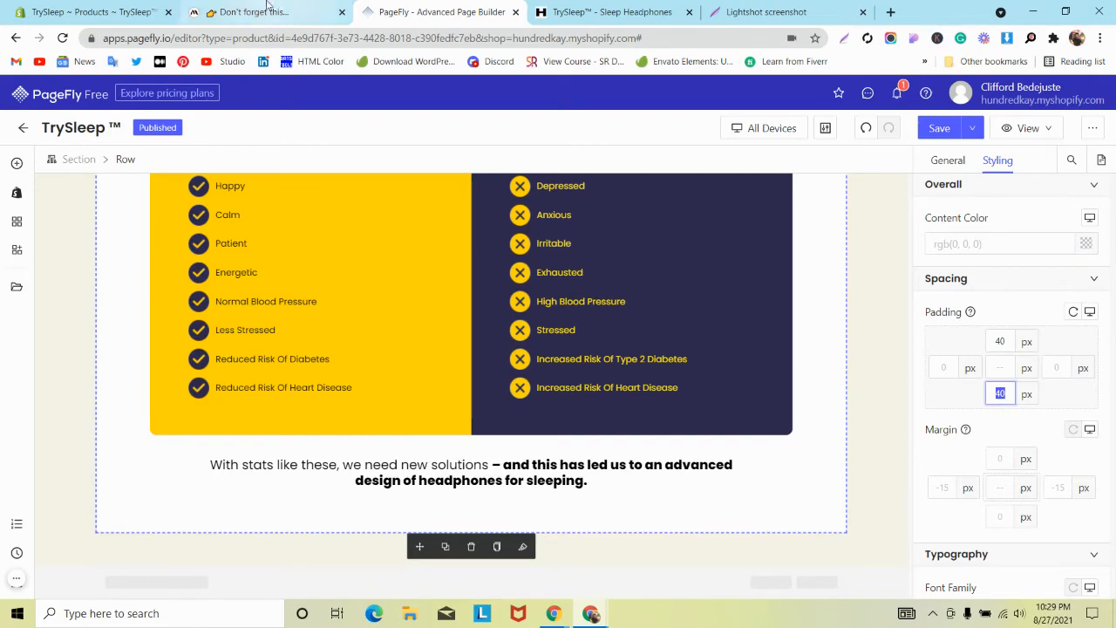
{"action": "scroll", "coordinate": [295, 263], "scroll_direction": "up", "scroll_amount": 5}
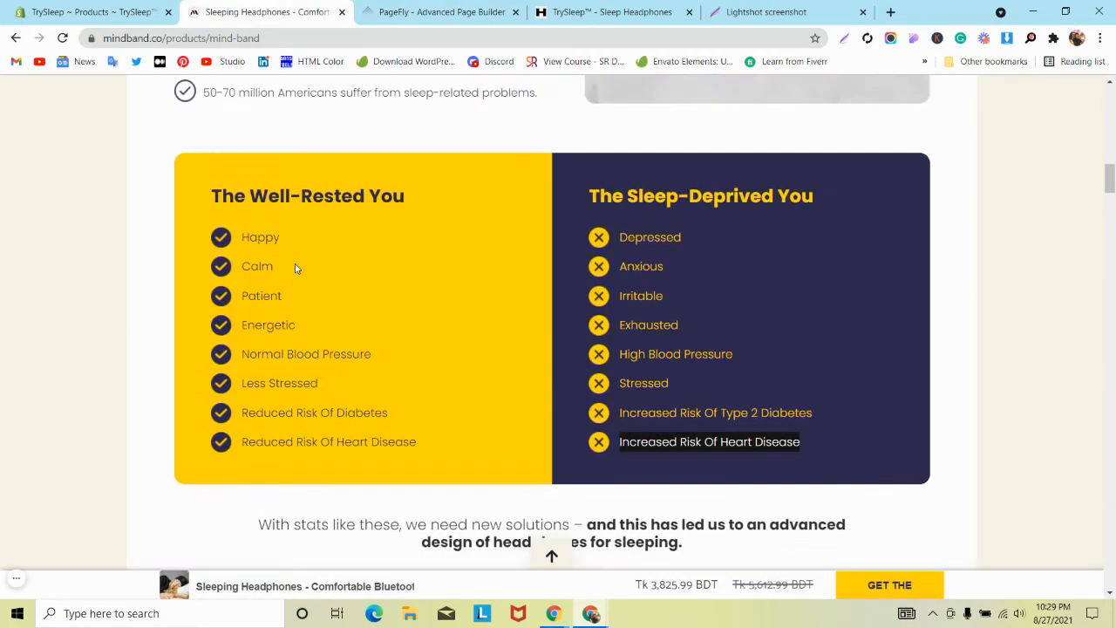
{"action": "scroll", "coordinate": [324, 224], "scroll_direction": "down", "scroll_amount": 1}
{"action": "scroll", "coordinate": [327, 228], "scroll_direction": "up", "scroll_amount": 7}
{"action": "scroll", "coordinate": [327, 227], "scroll_direction": "down", "scroll_amount": 4}
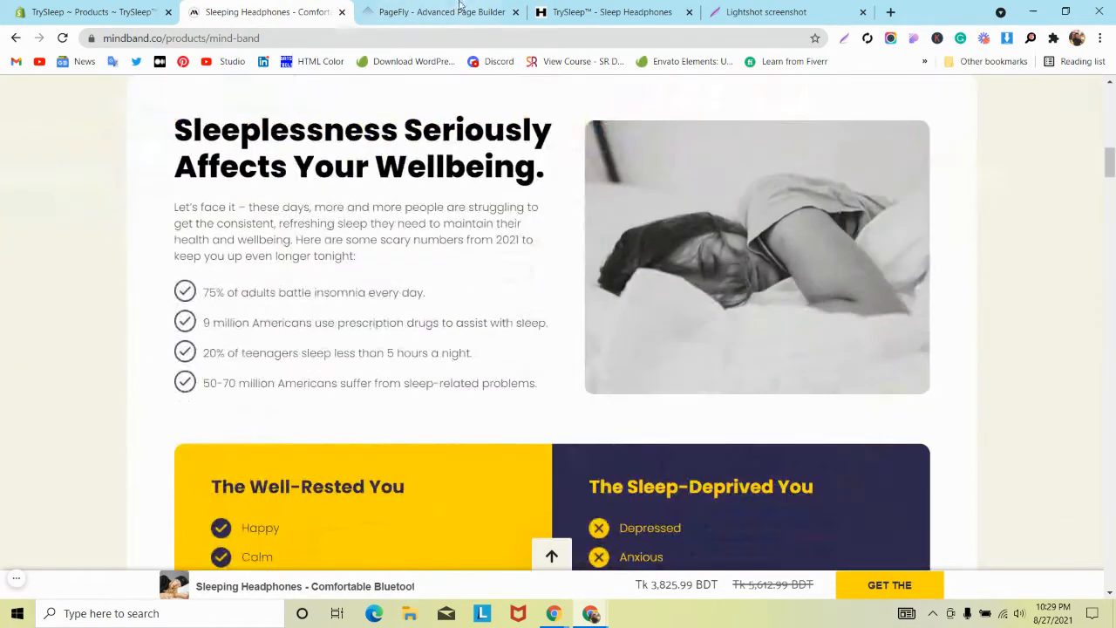
{"action": "key", "text": "ctrl+Tab"}
{"action": "scroll", "coordinate": [297, 279], "scroll_direction": "up", "scroll_amount": 6}
{"action": "scroll", "coordinate": [296, 289], "scroll_direction": "down", "scroll_amount": 6}
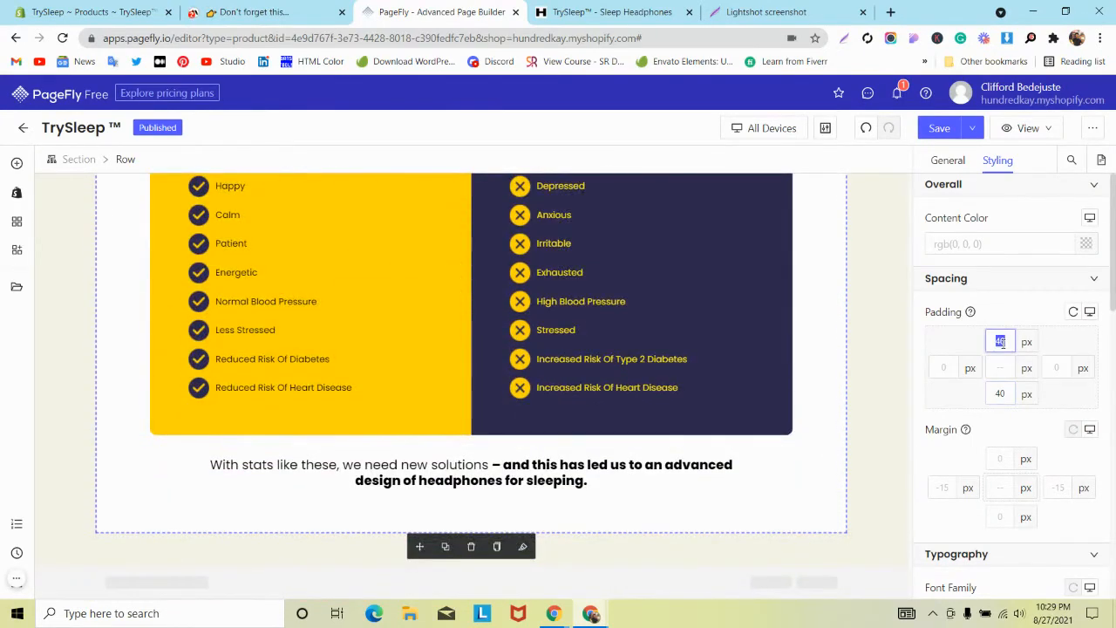
{"action": "type", "text": "30"}
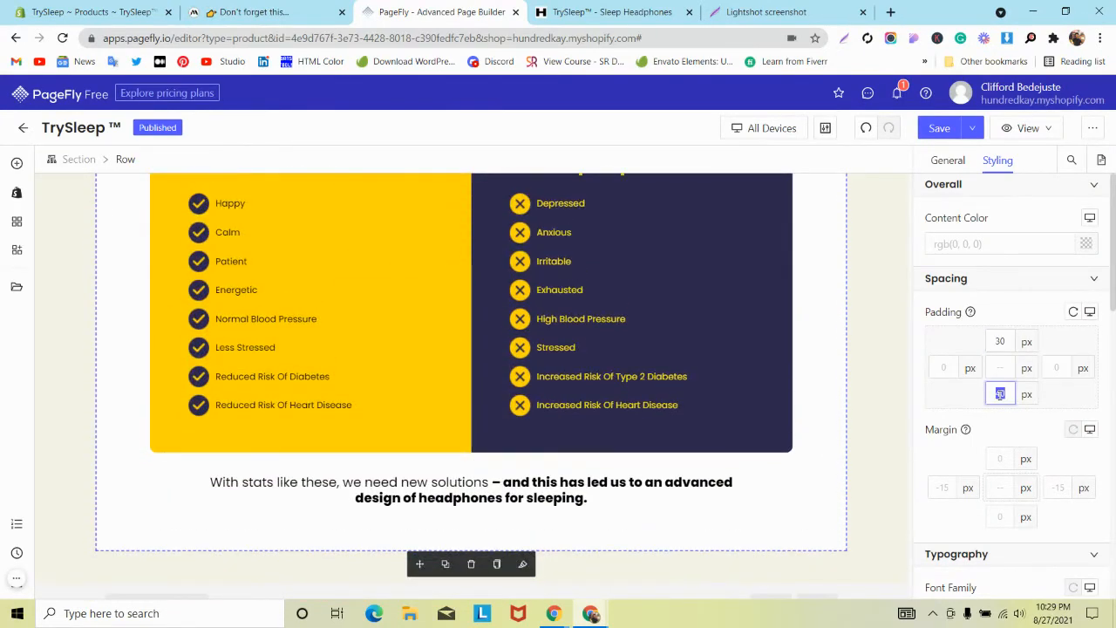
Step: Measure the gap beneath the "With stats like these" heading on the mindband.co page with Lightshot, and return to PageFly
{"action": "left_click", "coordinate": [225, 508]}
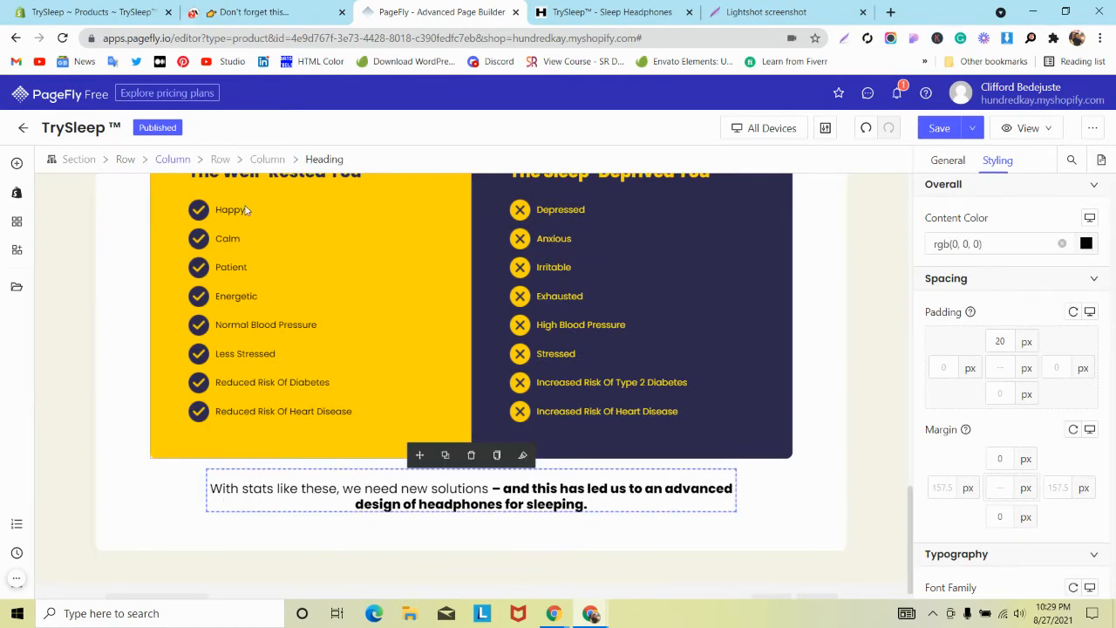
{"action": "left_click", "coordinate": [238, 13]}
{"action": "scroll", "coordinate": [375, 273], "scroll_direction": "down", "scroll_amount": 5}
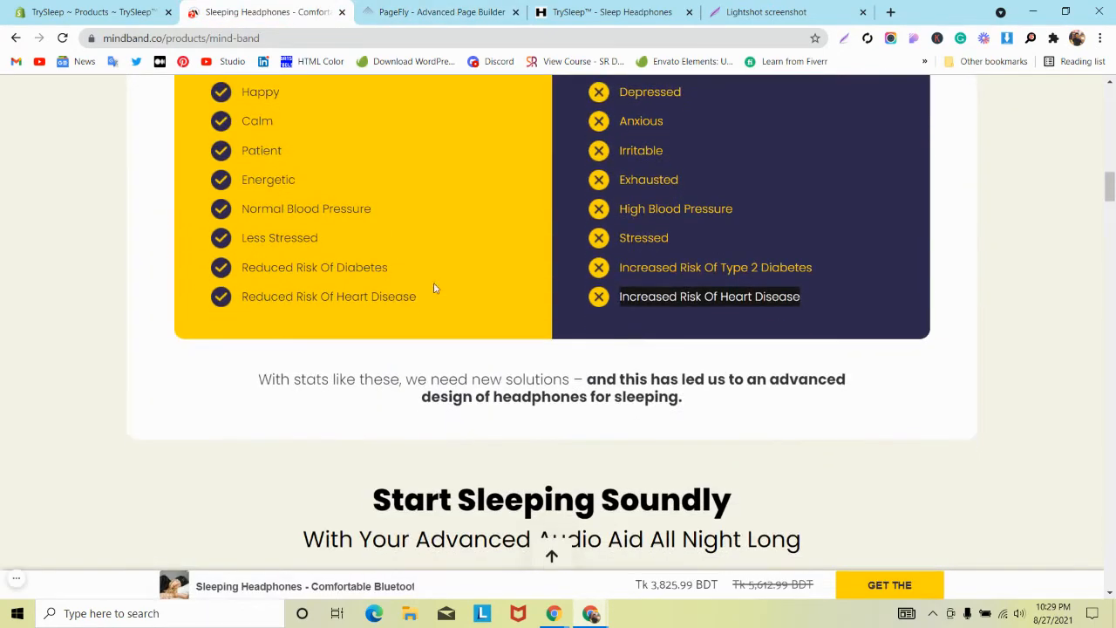
{"action": "left_click", "coordinate": [846, 38]}
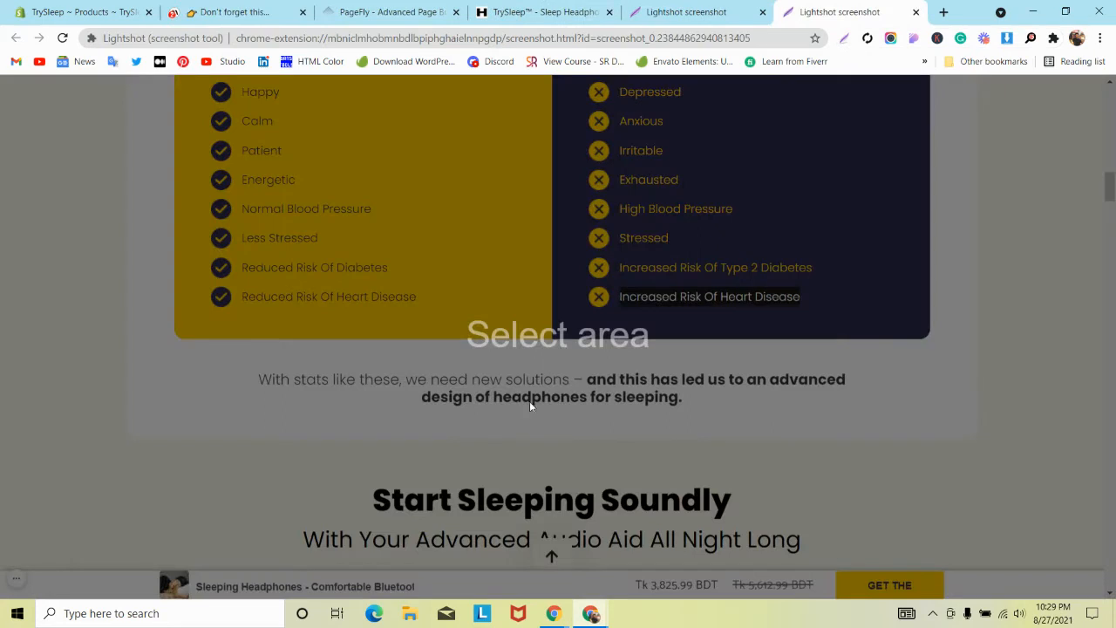
{"action": "left_click_drag", "start_coordinate": [530, 402], "coordinate": [618, 426]}
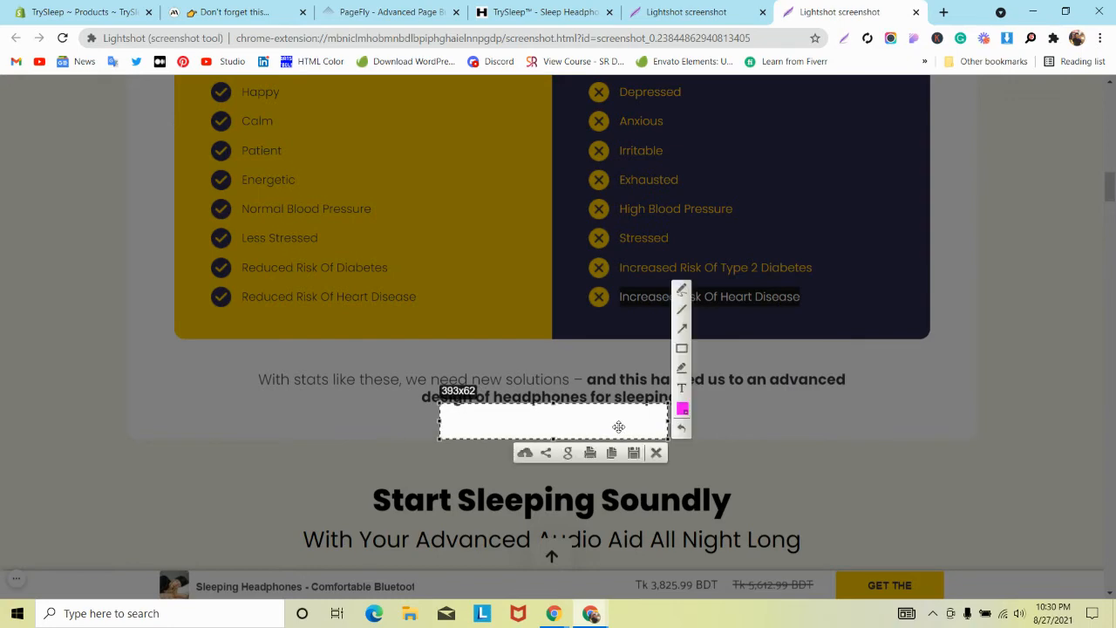
{"action": "left_click", "coordinate": [657, 452]}
{"action": "left_click", "coordinate": [441, 12]}
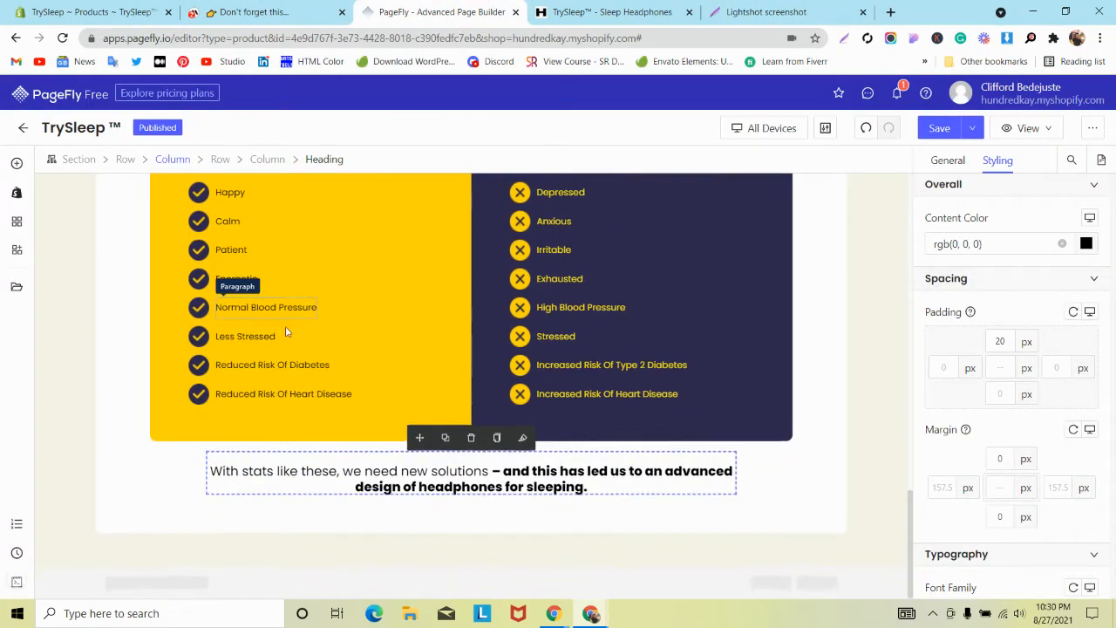
Step: Save and publish the TrySleep product page
{"action": "scroll", "coordinate": [228, 370], "scroll_direction": "up", "scroll_amount": 4}
{"action": "scroll", "coordinate": [228, 370], "scroll_direction": "up", "scroll_amount": 3}
{"action": "left_click", "coordinate": [972, 128]}
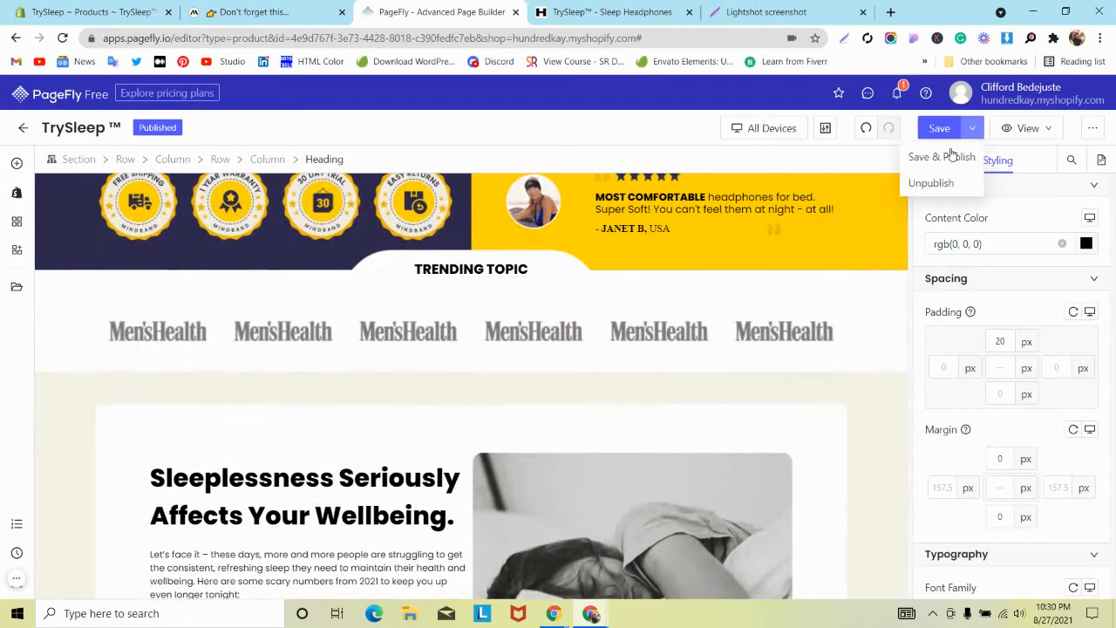
{"action": "scroll", "coordinate": [431, 352], "scroll_direction": "down", "scroll_amount": 6}
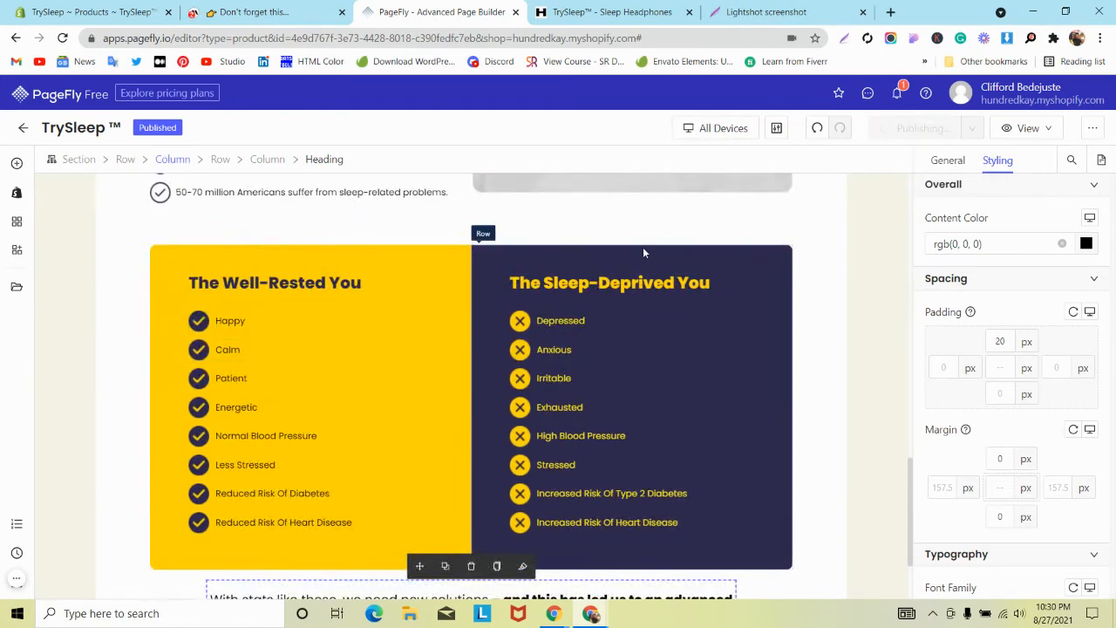
{"action": "scroll", "coordinate": [644, 251], "scroll_direction": "down", "scroll_amount": 1}
{"action": "scroll", "coordinate": [643, 253], "scroll_direction": "down", "scroll_amount": 1}
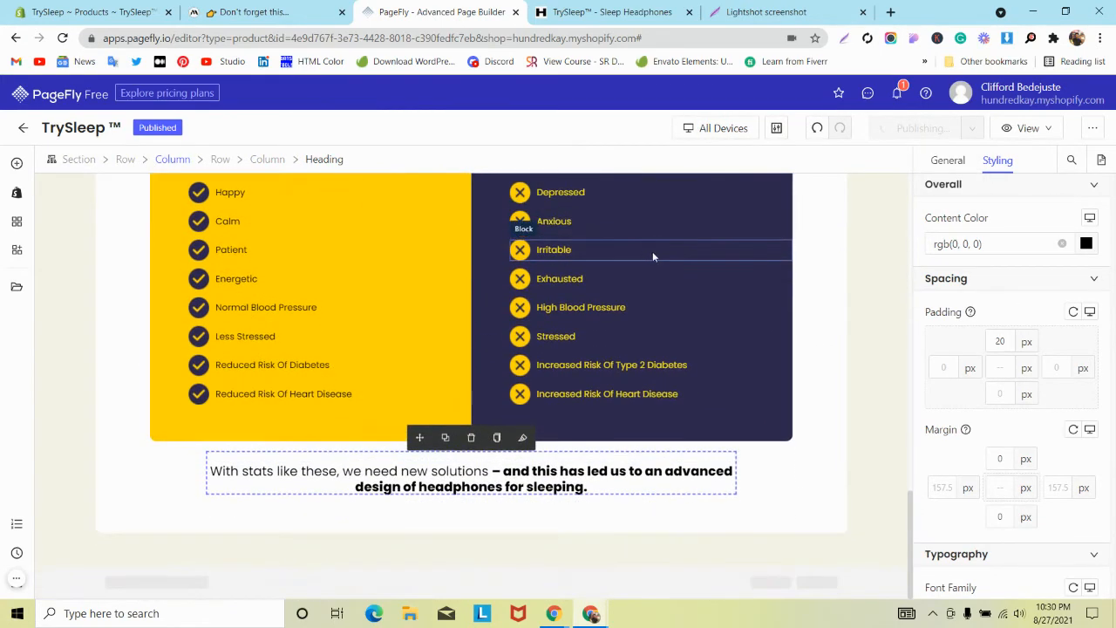
Step: Switch the editor to the Laptop view and check the comparison panels and closing heading
{"action": "left_click", "coordinate": [732, 131]}
{"action": "left_click", "coordinate": [711, 179]}
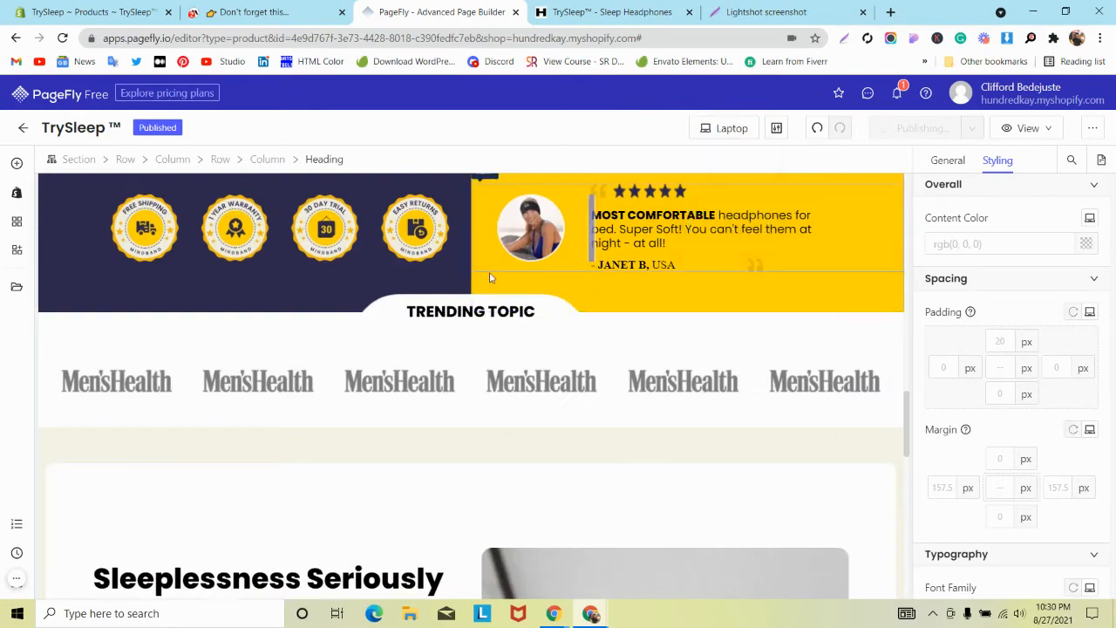
{"action": "scroll", "coordinate": [488, 279], "scroll_direction": "down", "scroll_amount": 6}
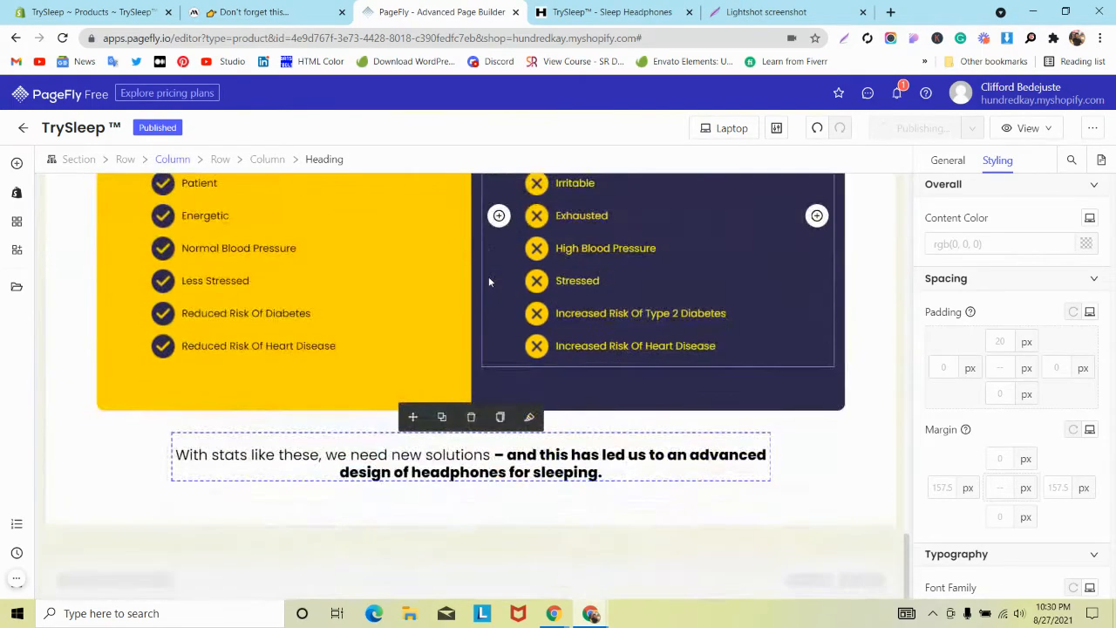
Step: Switch to the Tablet view and set the padding of the row holding both comparison panels to 0 px on all sides
{"action": "left_click", "coordinate": [757, 128]}
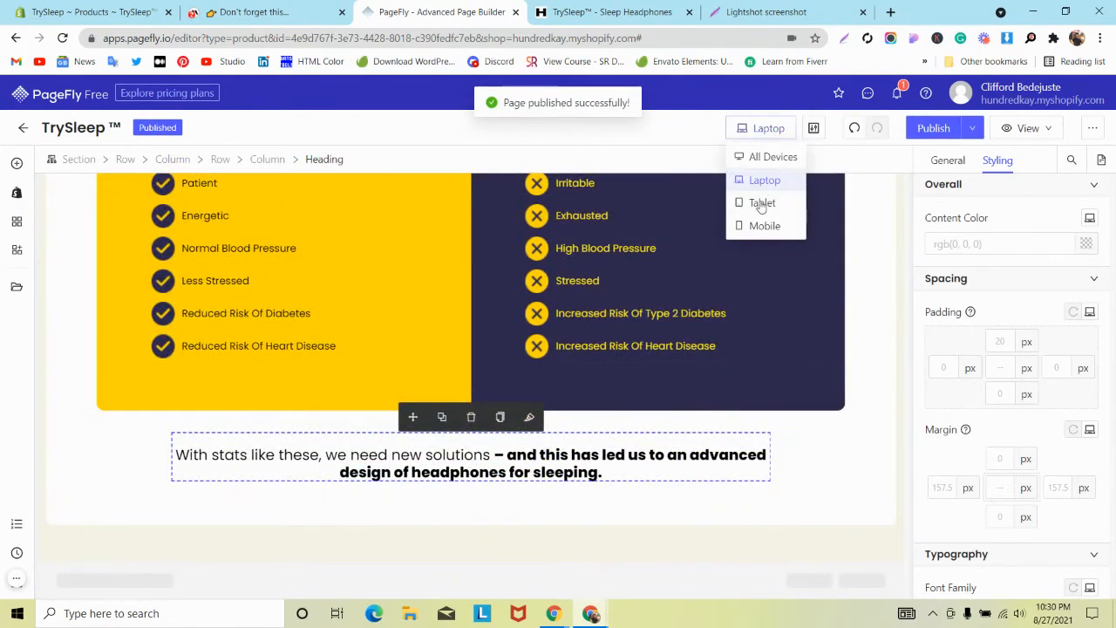
{"action": "left_click", "coordinate": [763, 199]}
{"action": "scroll", "coordinate": [352, 317], "scroll_direction": "up", "scroll_amount": 3}
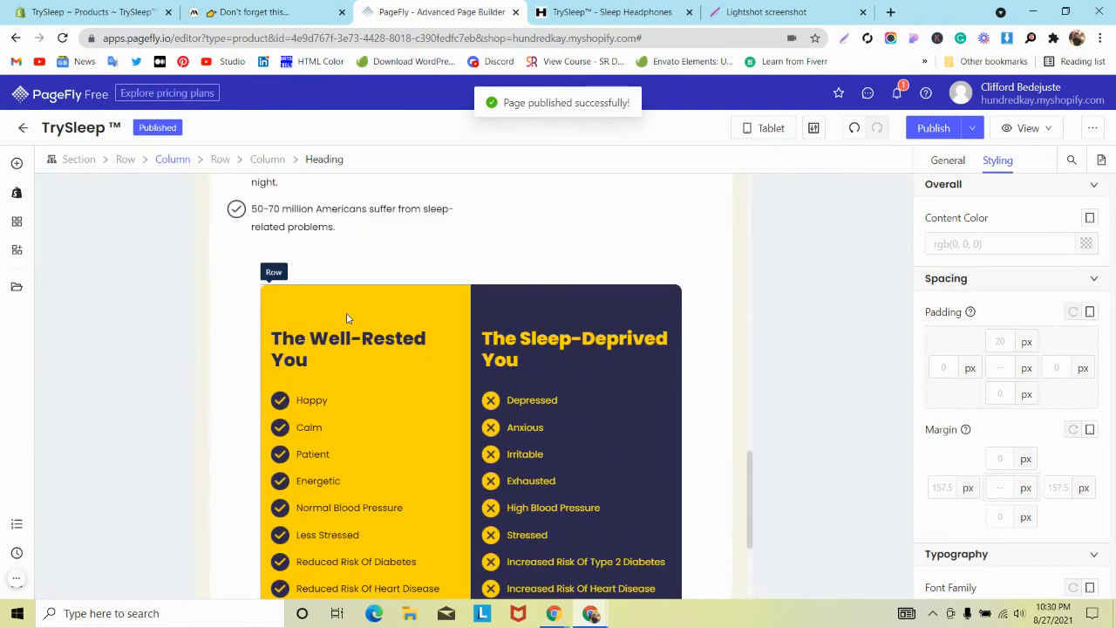
{"action": "left_click", "coordinate": [248, 324]}
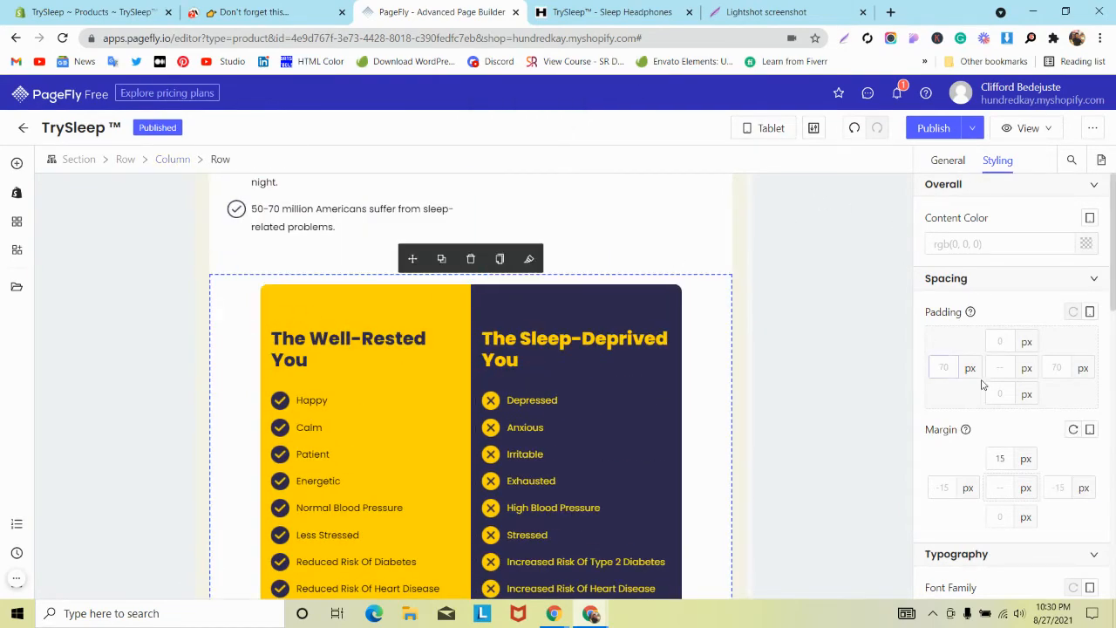
{"action": "type", "text": "0"}
{"action": "scroll", "coordinate": [676, 334], "scroll_direction": "down", "scroll_amount": 3}
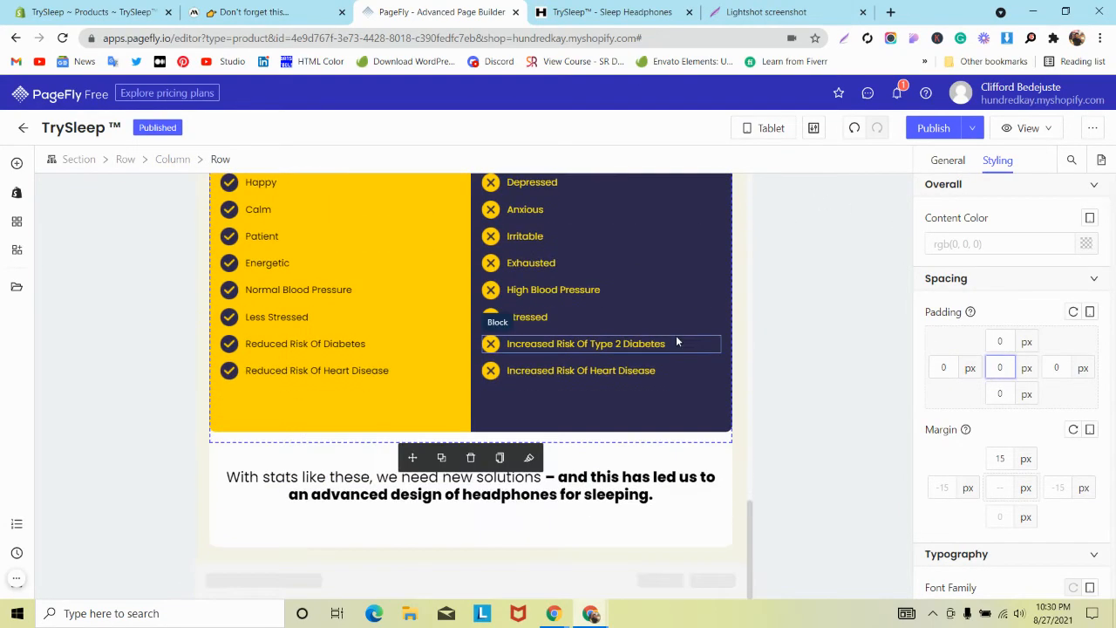
{"action": "scroll", "coordinate": [676, 335], "scroll_direction": "up", "scroll_amount": 3}
{"action": "scroll", "coordinate": [676, 337], "scroll_direction": "down", "scroll_amount": 3}
{"action": "scroll", "coordinate": [678, 337], "scroll_direction": "up", "scroll_amount": 3}
{"action": "scroll", "coordinate": [755, 256], "scroll_direction": "up", "scroll_amount": 5}
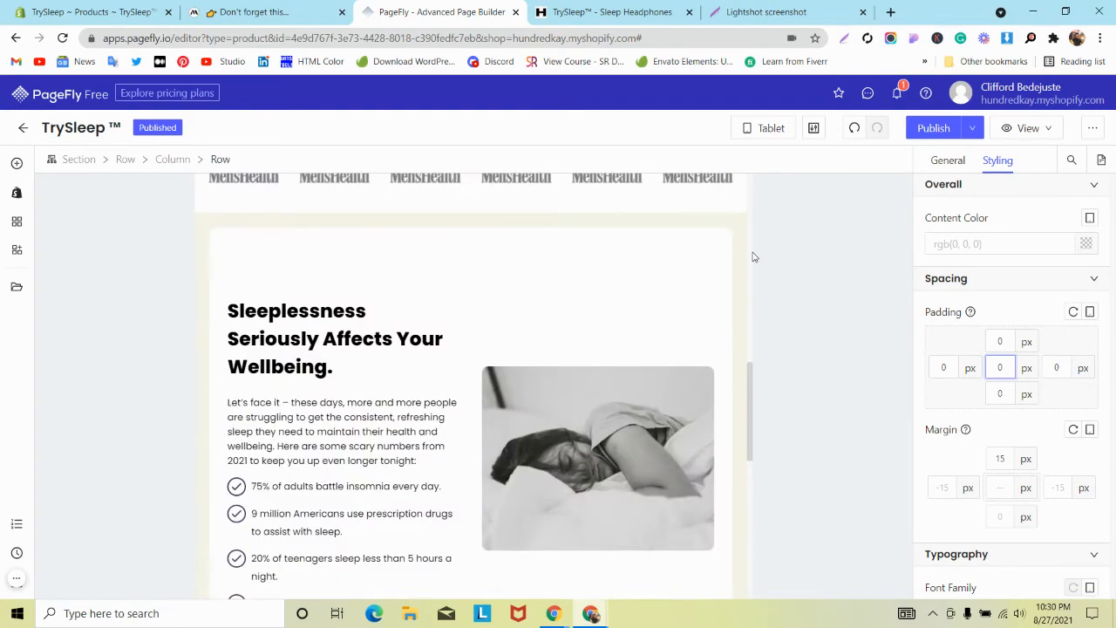
{"action": "scroll", "coordinate": [741, 236], "scroll_direction": "down", "scroll_amount": 4}
{"action": "scroll", "coordinate": [731, 213], "scroll_direction": "down", "scroll_amount": 2}
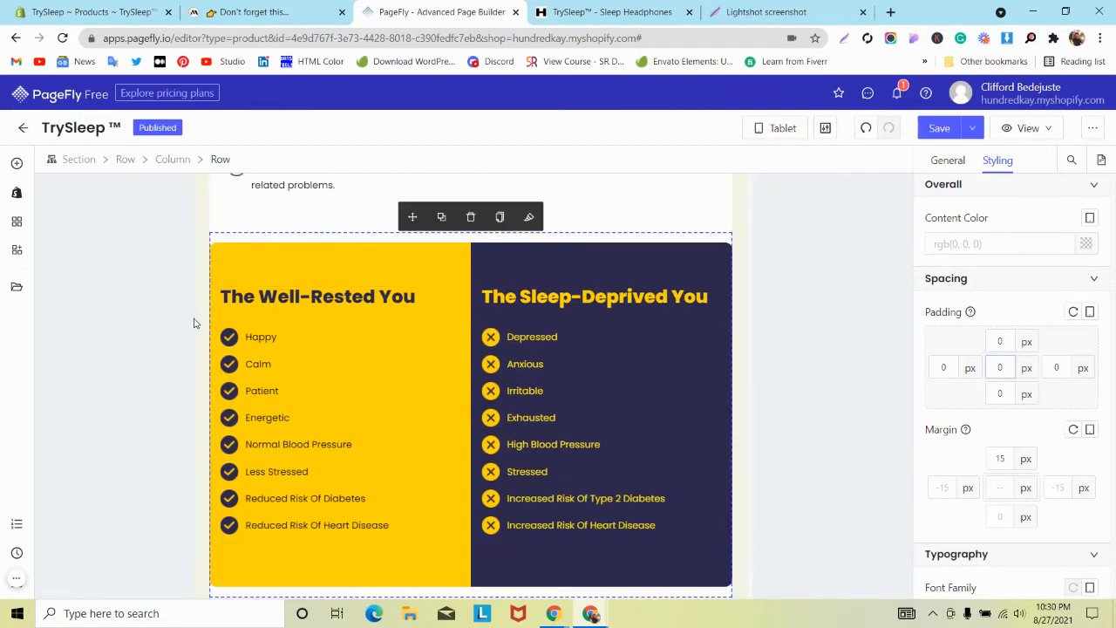
Step: Try a left padding of 200 px on the Well-Rested panel's column in the Tablet view, and clear it
{"action": "left_click", "coordinate": [326, 351]}
{"action": "scroll", "coordinate": [330, 356], "scroll_direction": "down", "scroll_amount": 1}
{"action": "scroll", "coordinate": [329, 356], "scroll_direction": "down", "scroll_amount": 2}
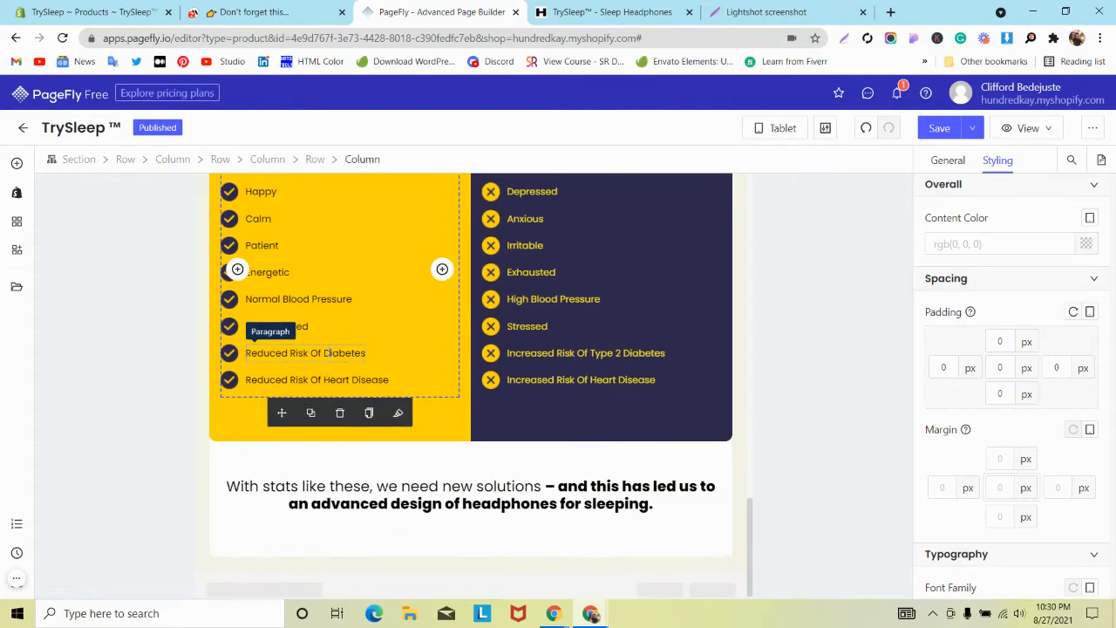
{"action": "scroll", "coordinate": [330, 356], "scroll_direction": "up", "scroll_amount": 2}
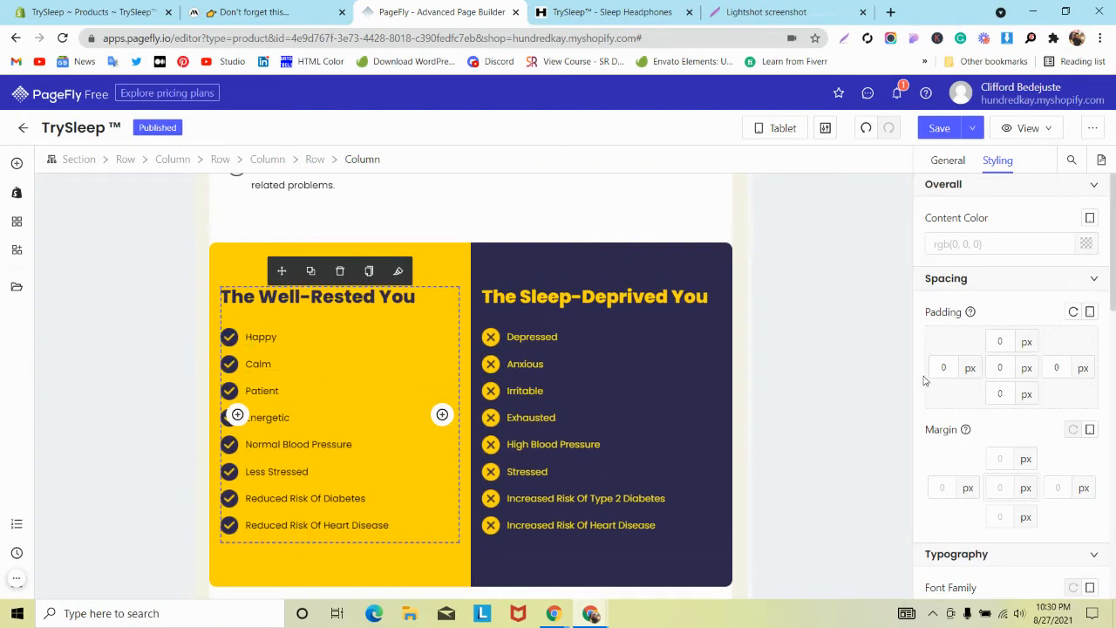
{"action": "type", "text": "200"}
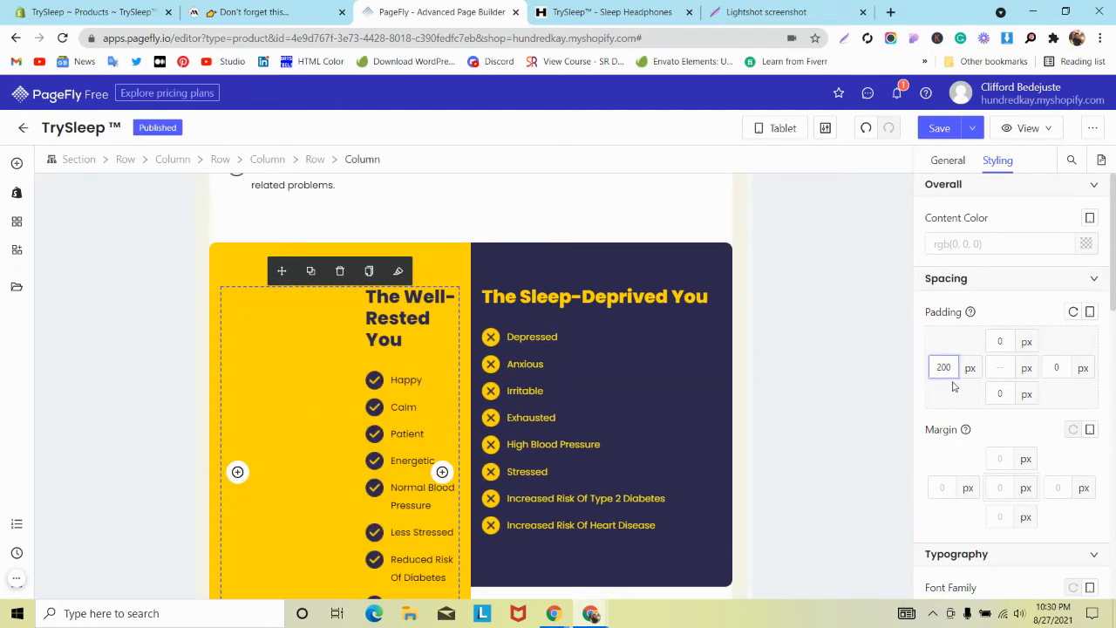
{"action": "key", "text": "BackSpace"}
{"action": "key", "text": "BackSpace"}
{"action": "key", "text": "BackSpace"}
{"action": "key", "text": "BackSpace"}
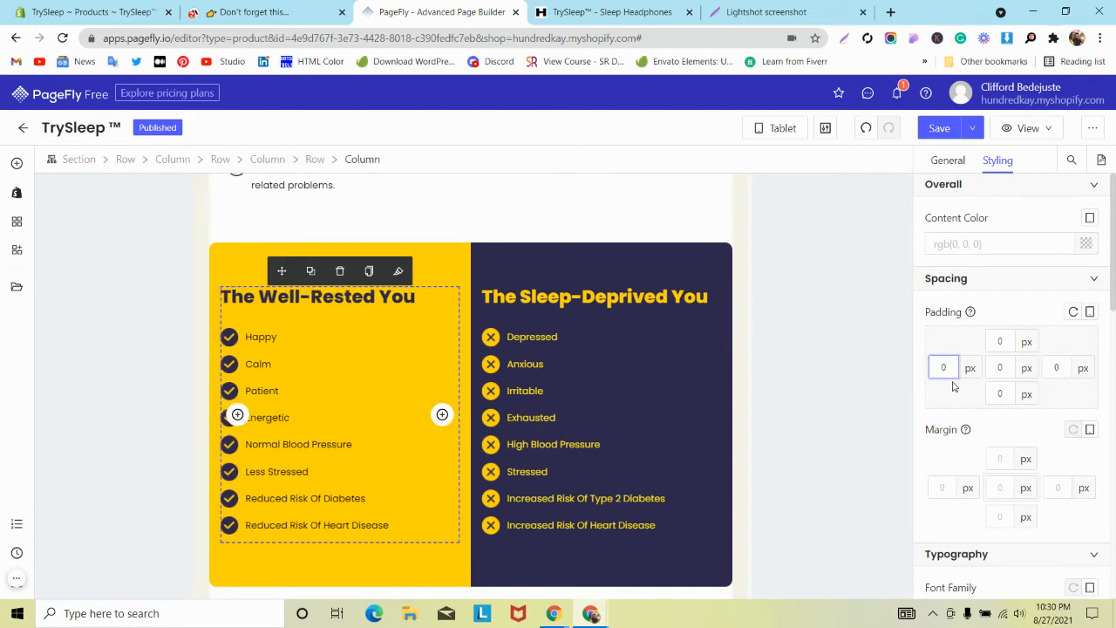
Step: Set the left and right padding of the row holding both comparison panels to 20 px in the Tablet view
{"action": "left_click", "coordinate": [730, 250]}
{"action": "type", "text": "20"}
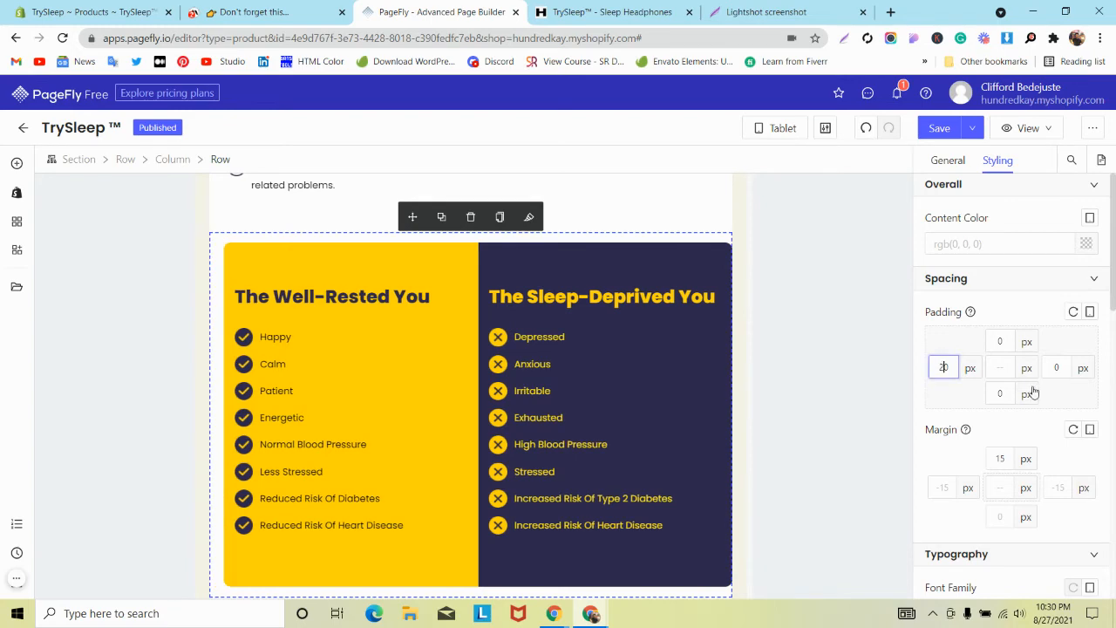
{"action": "left_click", "coordinate": [1048, 368]}
{"action": "type", "text": "20"}
{"action": "scroll", "coordinate": [665, 396], "scroll_direction": "down", "scroll_amount": 2}
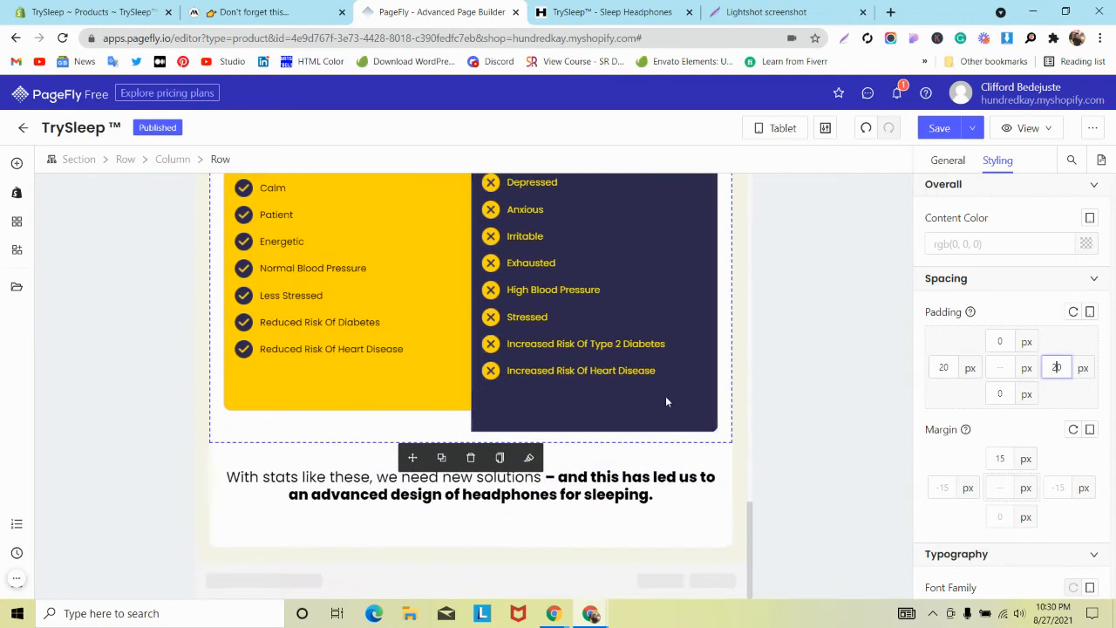
{"action": "scroll", "coordinate": [449, 312], "scroll_direction": "up", "scroll_amount": 3}
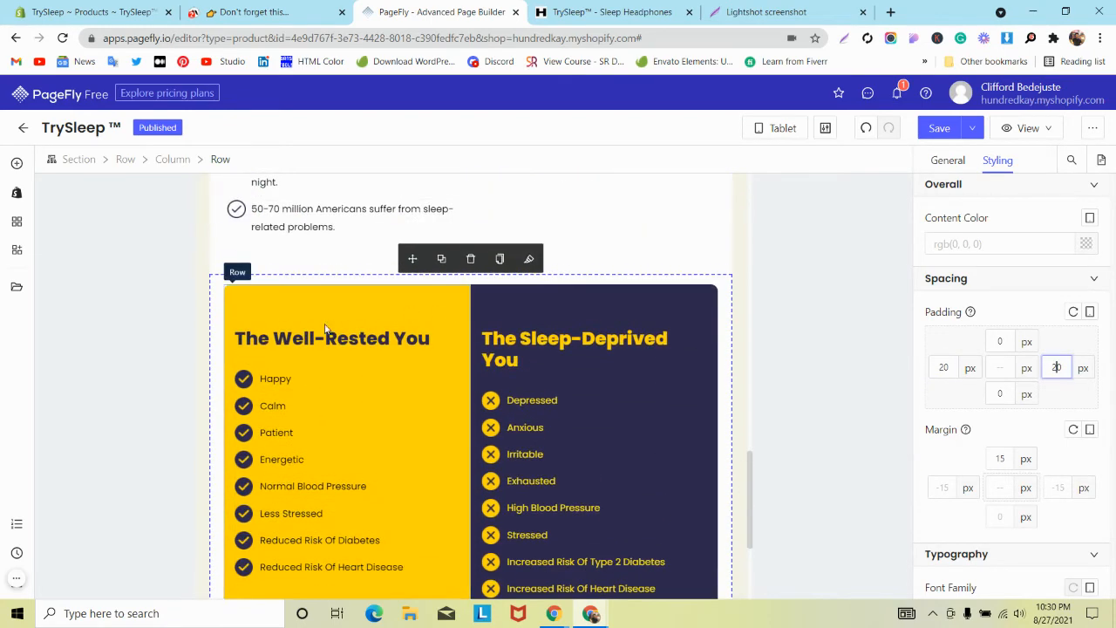
Step: Set the font size of the "The Sleep-Deprived You" heading to 20 px in the Tablet view
{"action": "left_click", "coordinate": [279, 325]}
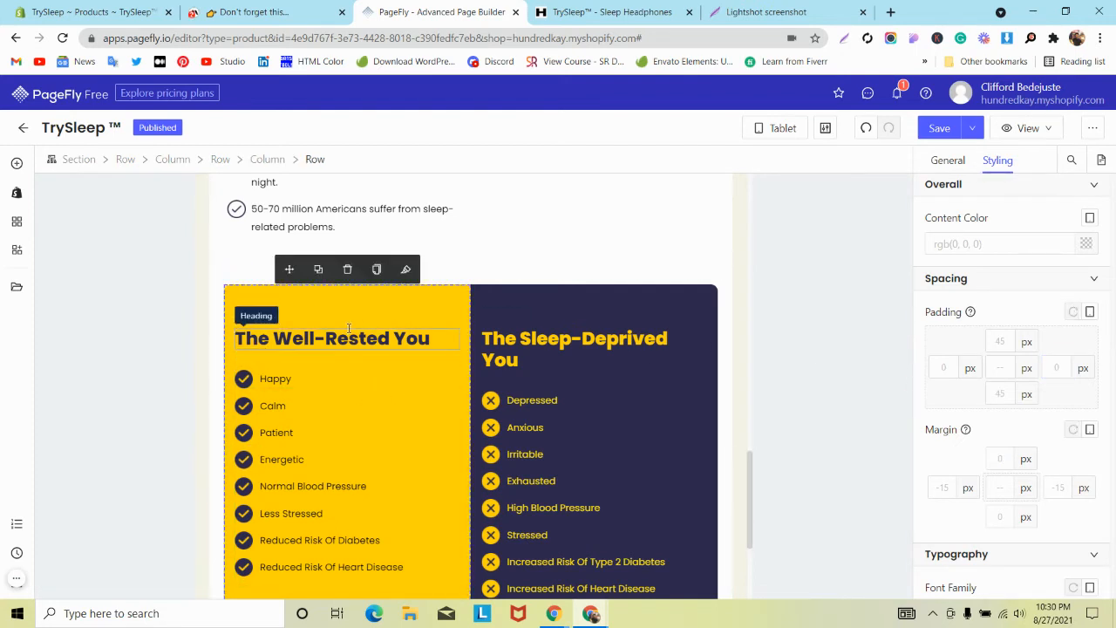
{"action": "scroll", "coordinate": [350, 335], "scroll_direction": "down", "scroll_amount": 2}
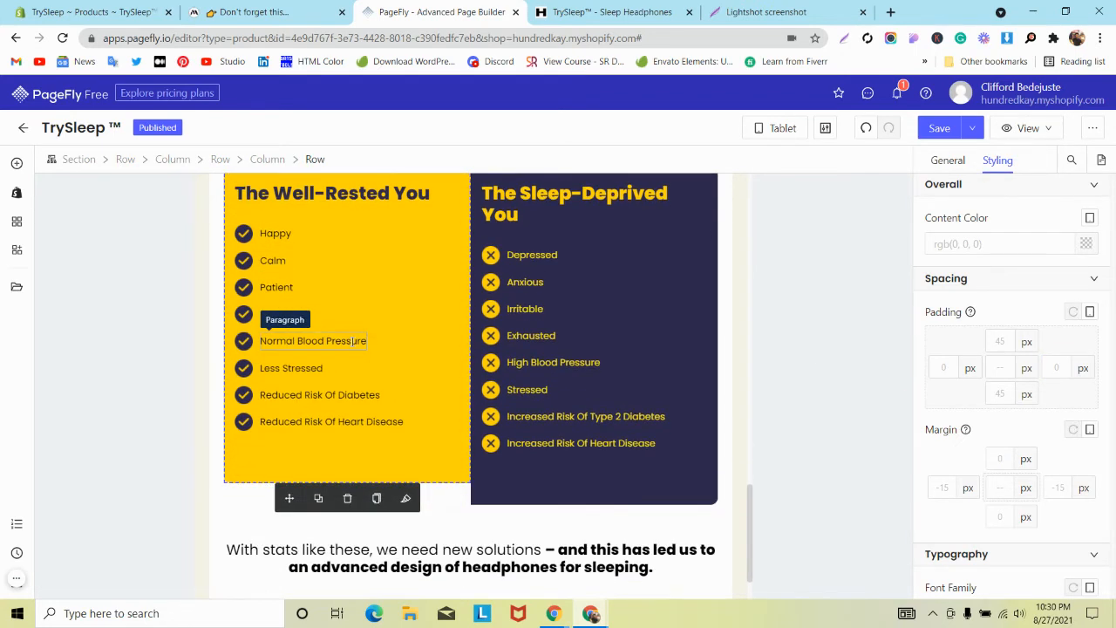
{"action": "scroll", "coordinate": [352, 341], "scroll_direction": "up", "scroll_amount": 1}
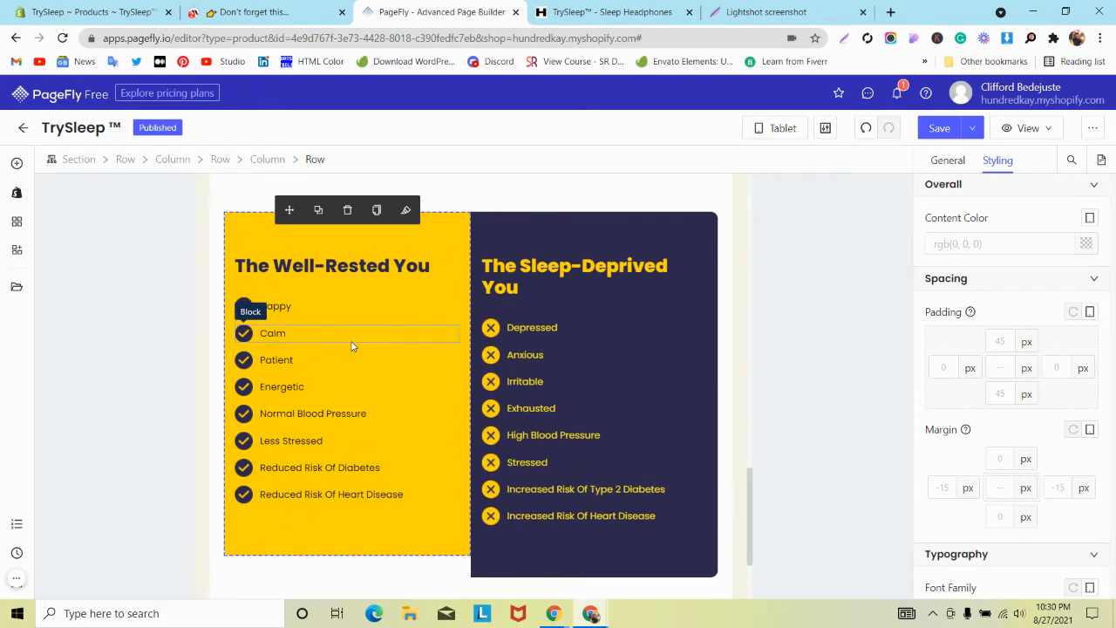
{"action": "left_click", "coordinate": [571, 266]}
{"action": "scroll", "coordinate": [1084, 397], "scroll_direction": "down", "scroll_amount": 3}
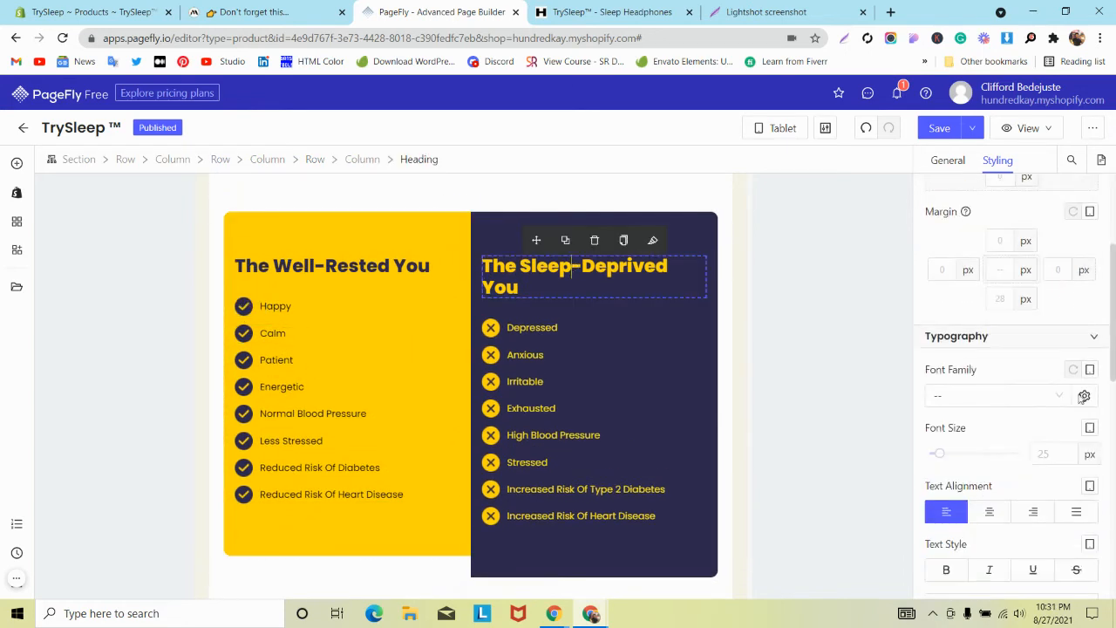
{"action": "left_click", "coordinate": [1054, 453]}
{"action": "type", "text": "20"}
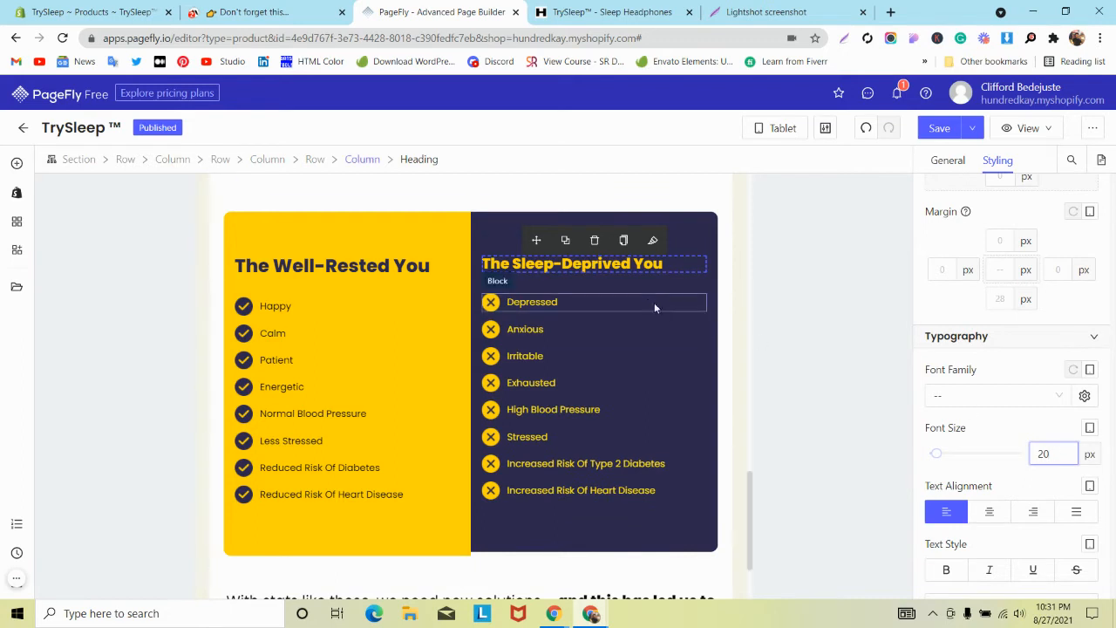
Step: Try applying the style copied from "The Sleep-Deprived You" heading to "The Well-Rested You" heading, and undo it
{"action": "left_click", "coordinate": [624, 241]}
{"action": "left_click", "coordinate": [354, 266]}
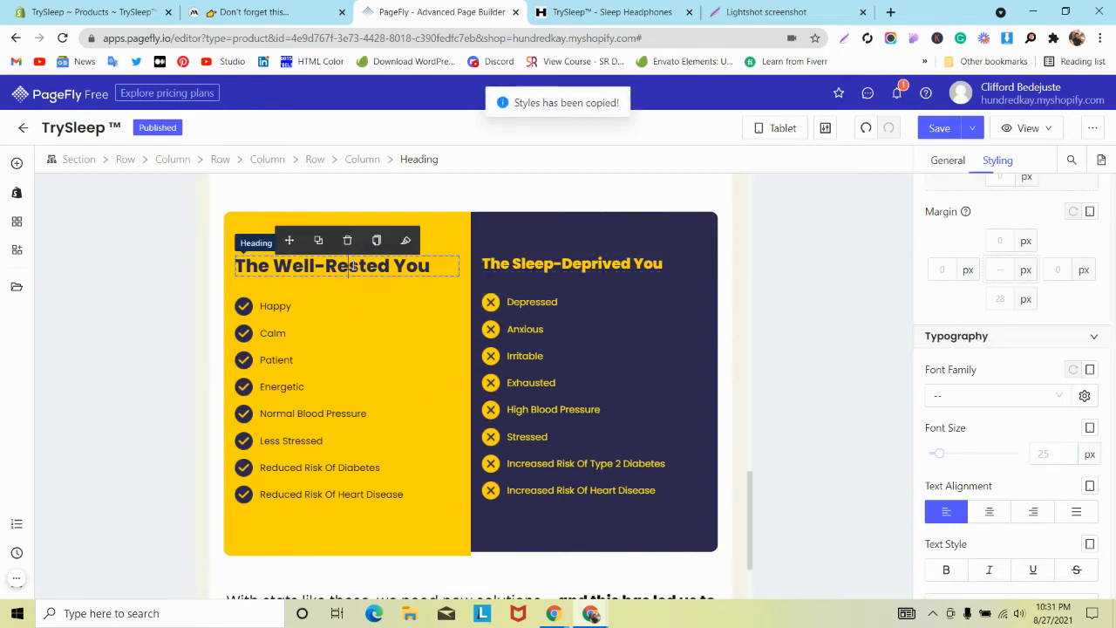
{"action": "left_click", "coordinate": [405, 241]}
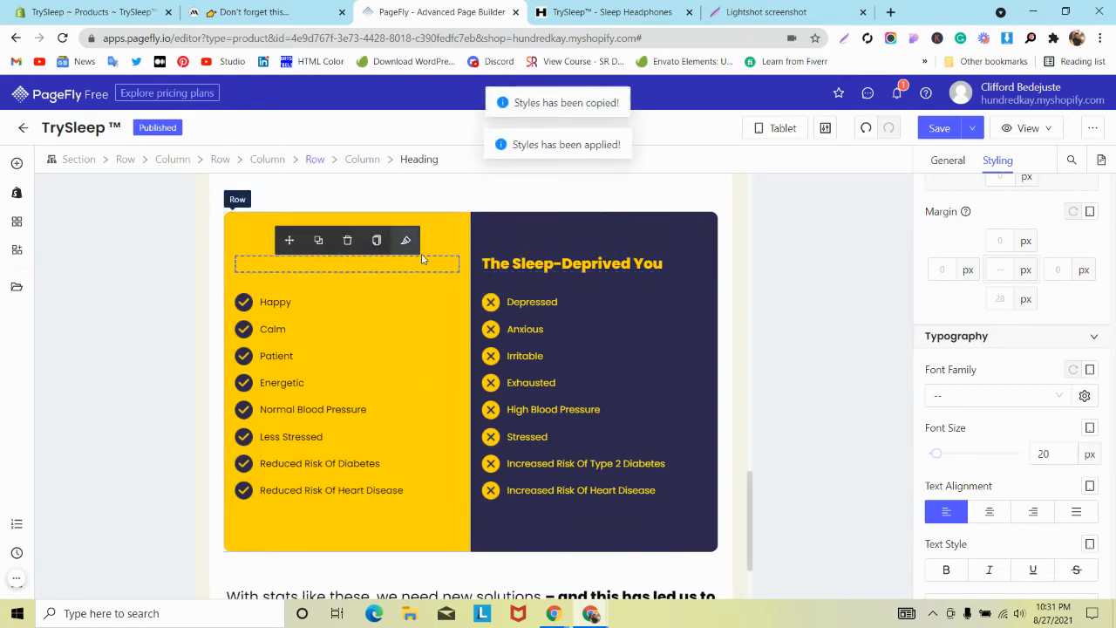
{"action": "left_click", "coordinate": [866, 128]}
Step: Set the font size of "The Well-Rested You" heading to 20 px in the Tablet view and check the headings on the mindband.co reference page
{"action": "type", "text": "28"}
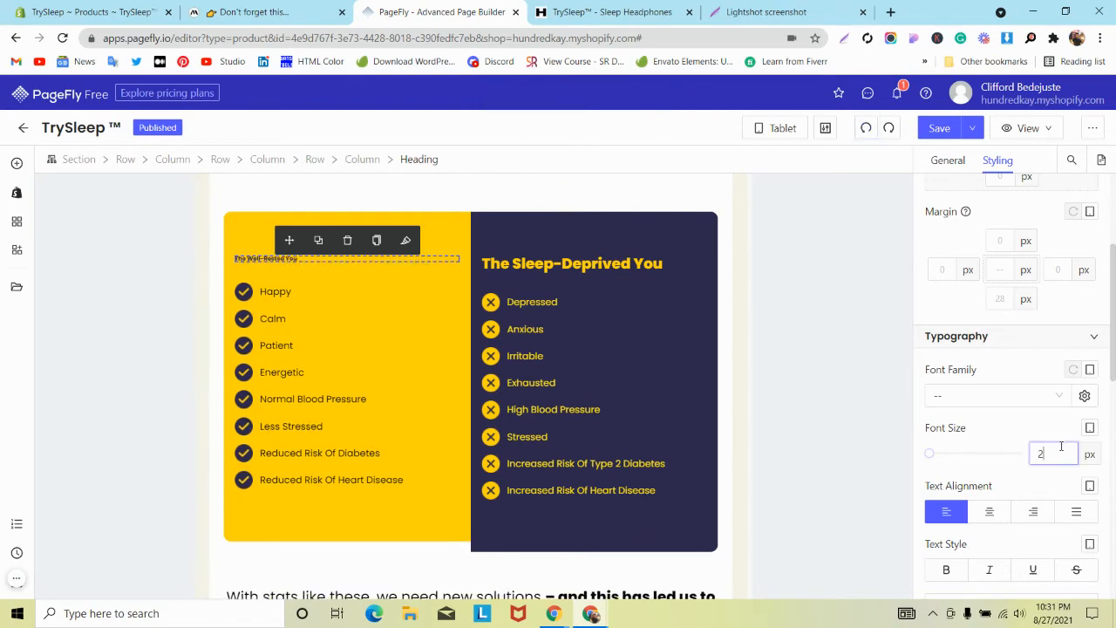
{"action": "left_click", "coordinate": [262, 13]}
{"action": "scroll", "coordinate": [629, 233], "scroll_direction": "up", "scroll_amount": 2}
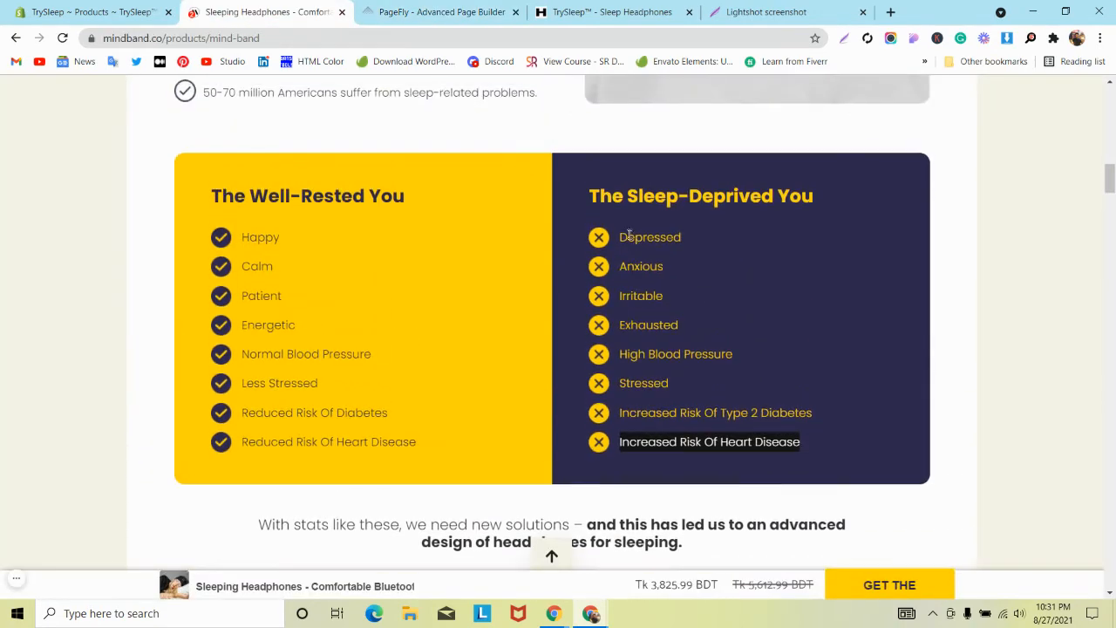
{"action": "triple_click", "coordinate": [667, 201]}
{"action": "left_click", "coordinate": [417, 10]}
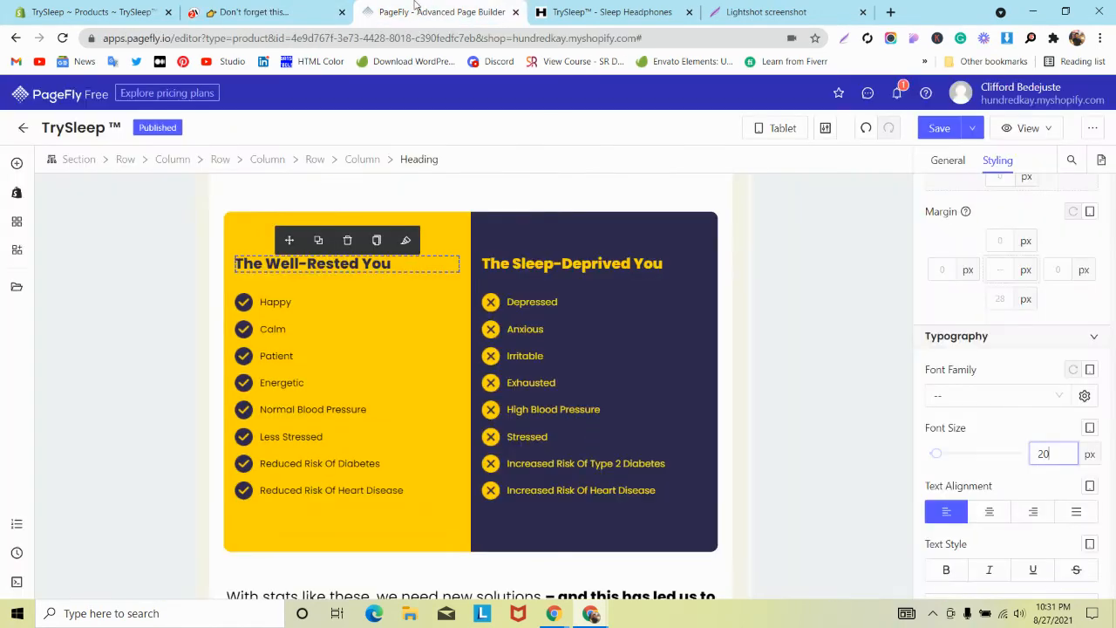
Step: Set the top and bottom padding of the outer row holding the Sleeplessness content and comparison panels to 0 px in the Tablet view
{"action": "scroll", "coordinate": [225, 209], "scroll_direction": "down", "scroll_amount": 2}
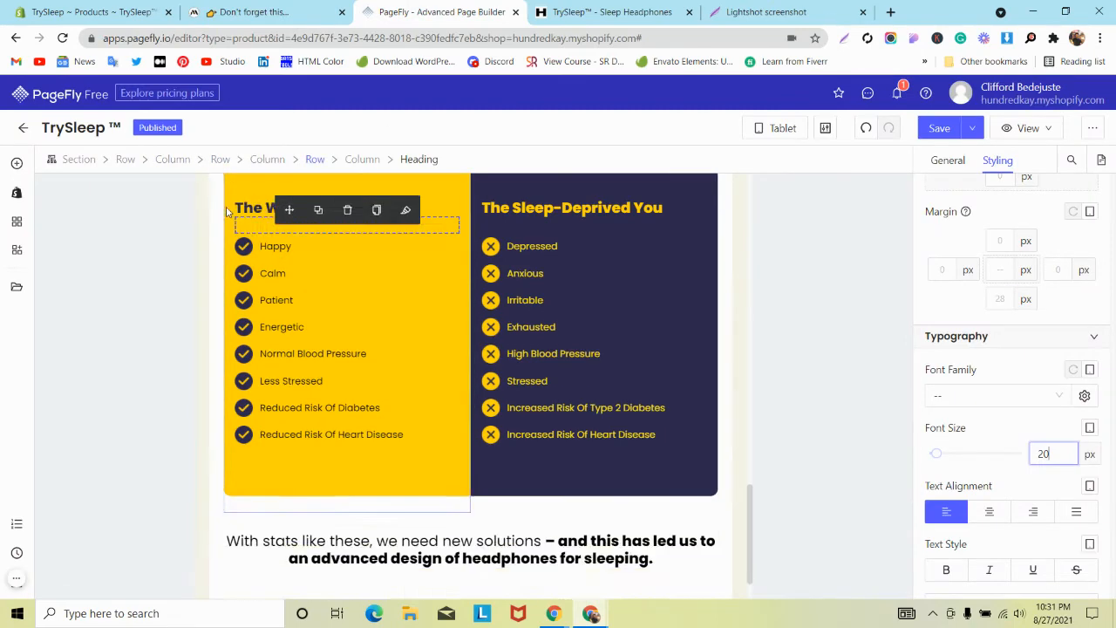
{"action": "scroll", "coordinate": [228, 214], "scroll_direction": "up", "scroll_amount": 3}
{"action": "scroll", "coordinate": [227, 218], "scroll_direction": "up", "scroll_amount": 5}
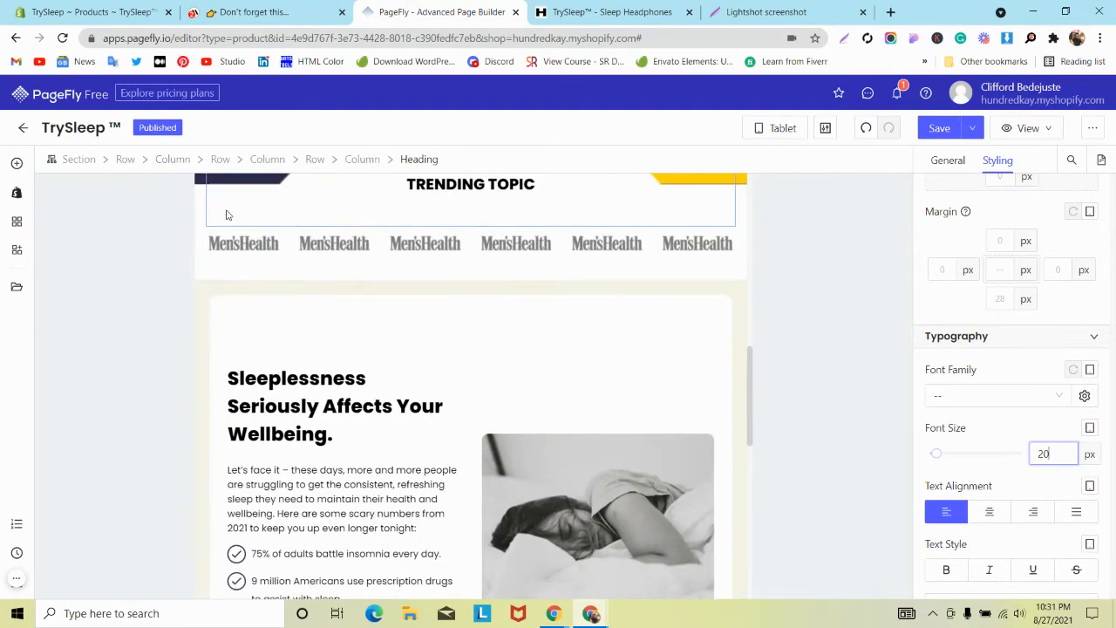
{"action": "scroll", "coordinate": [231, 262], "scroll_direction": "down", "scroll_amount": 2}
{"action": "scroll", "coordinate": [233, 290], "scroll_direction": "up", "scroll_amount": 3}
{"action": "left_click", "coordinate": [237, 305]}
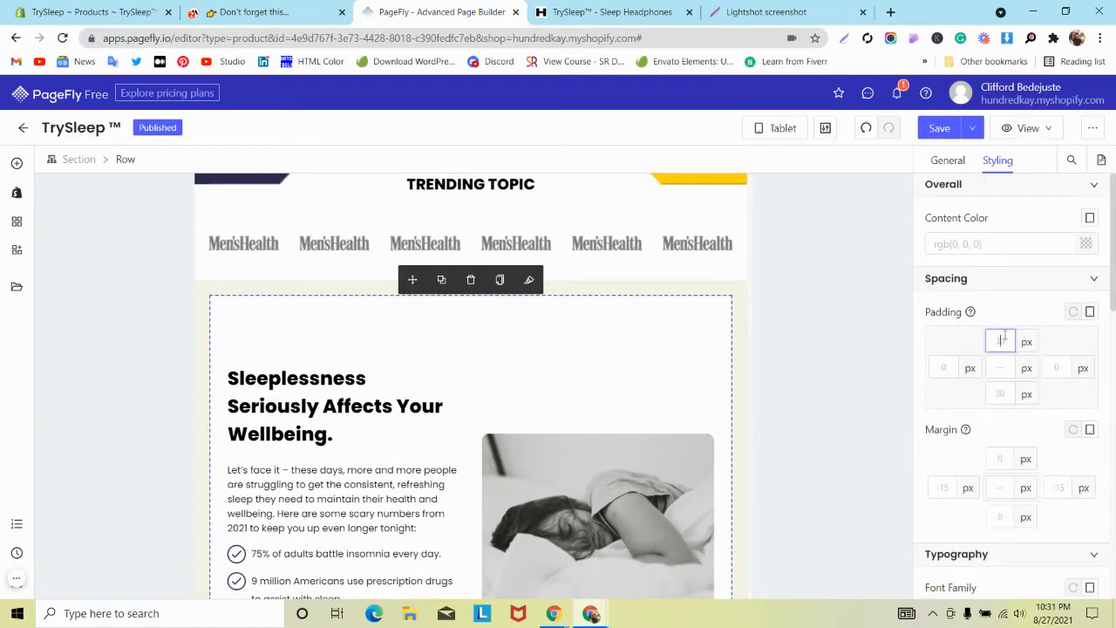
{"action": "type", "text": "1"}
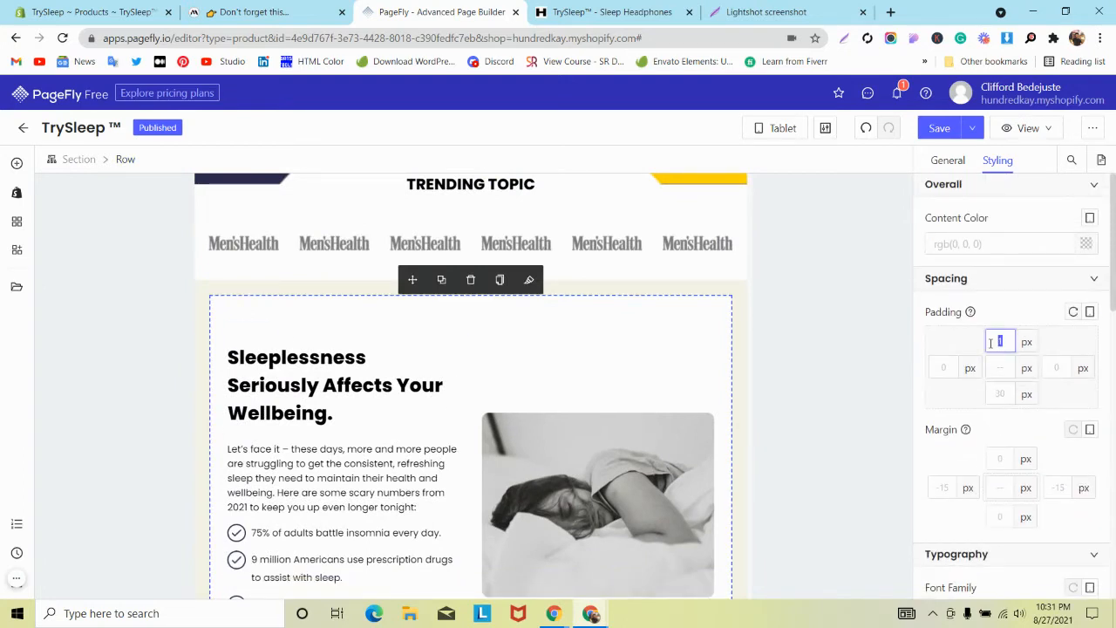
{"action": "type", "text": "0"}
{"action": "scroll", "coordinate": [477, 395], "scroll_direction": "down", "scroll_amount": 6}
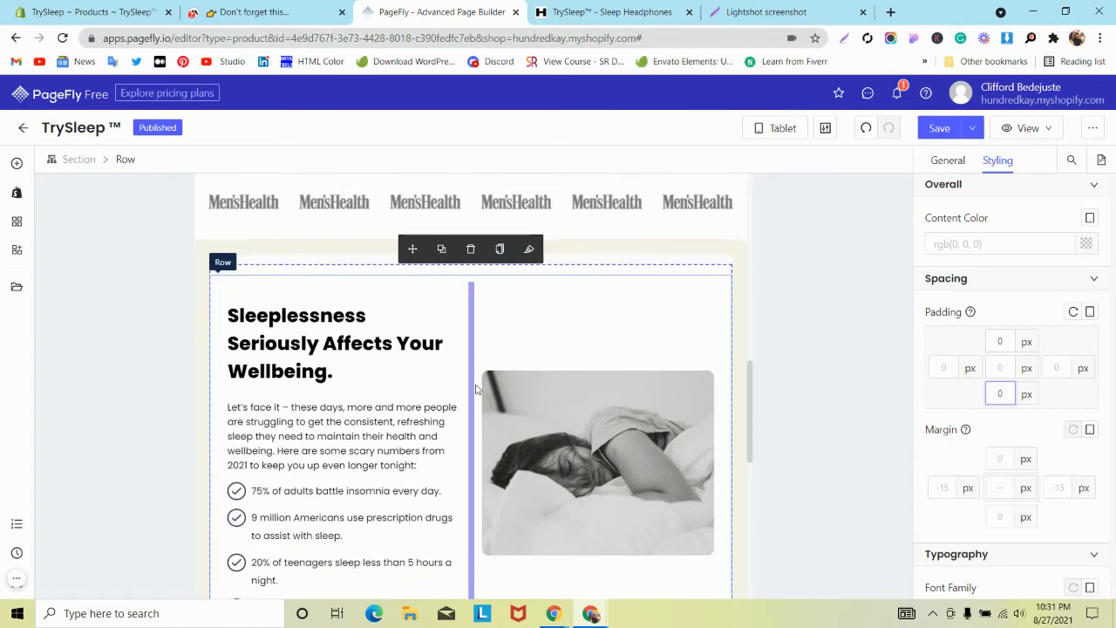
{"action": "scroll", "coordinate": [477, 395], "scroll_direction": "down", "scroll_amount": 1}
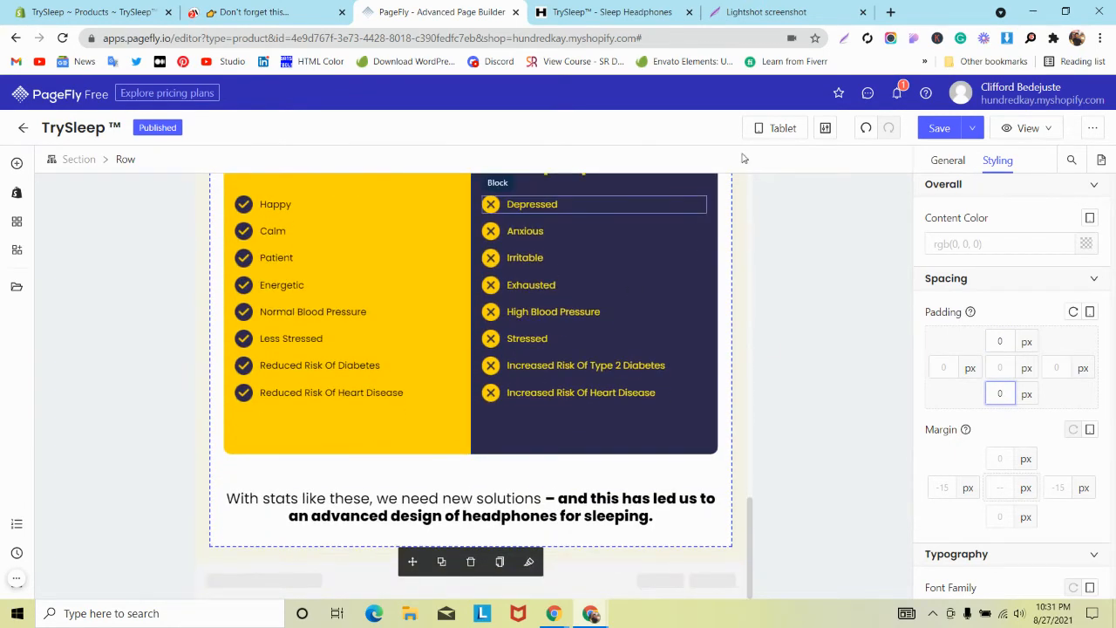
Step: Switch to the Mobile view and set the padding of the row holding both comparison panels to 0 px on all sides
{"action": "left_click", "coordinate": [765, 131]}
{"action": "left_click", "coordinate": [773, 226]}
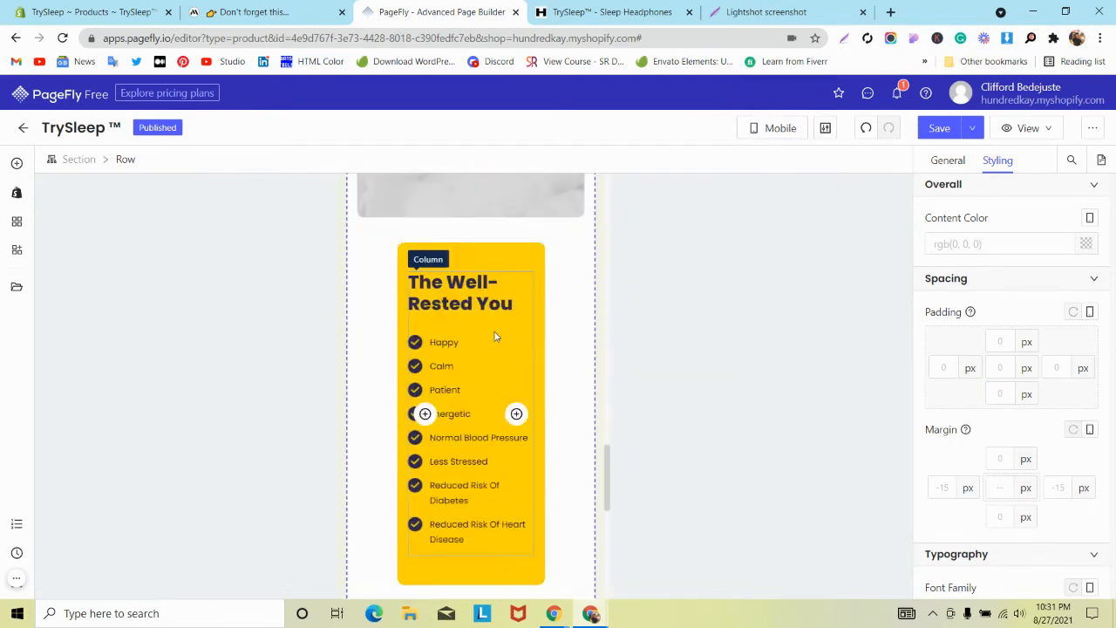
{"action": "left_click", "coordinate": [370, 247]}
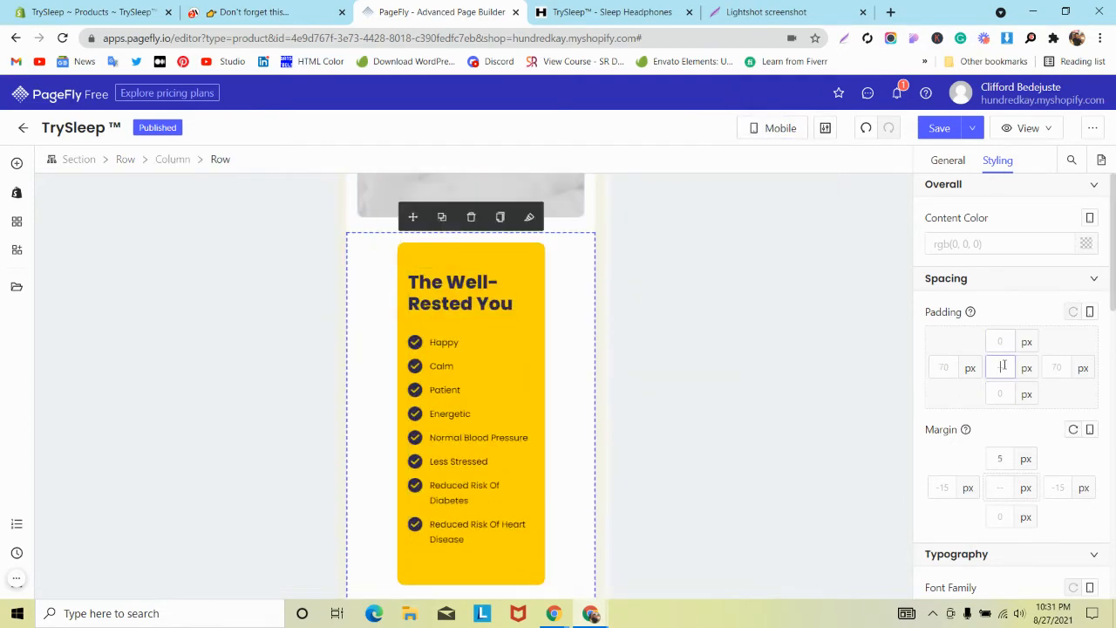
{"action": "type", "text": "0"}
{"action": "scroll", "coordinate": [489, 381], "scroll_direction": "down", "scroll_amount": 4}
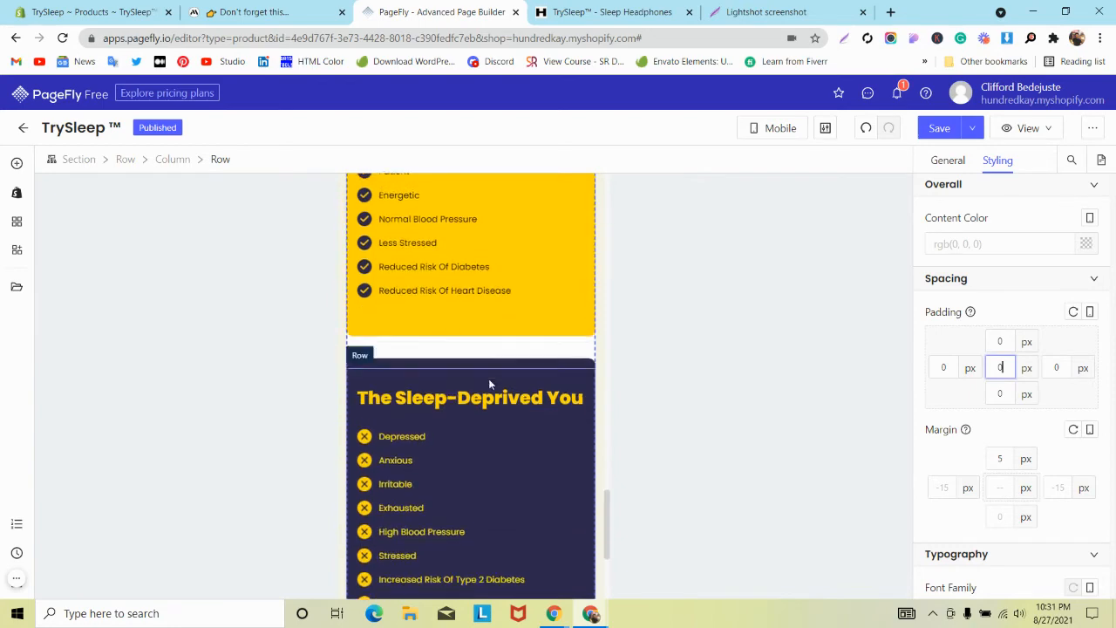
{"action": "scroll", "coordinate": [488, 379], "scroll_direction": "down", "scroll_amount": 2}
{"action": "scroll", "coordinate": [488, 378], "scroll_direction": "up", "scroll_amount": 6}
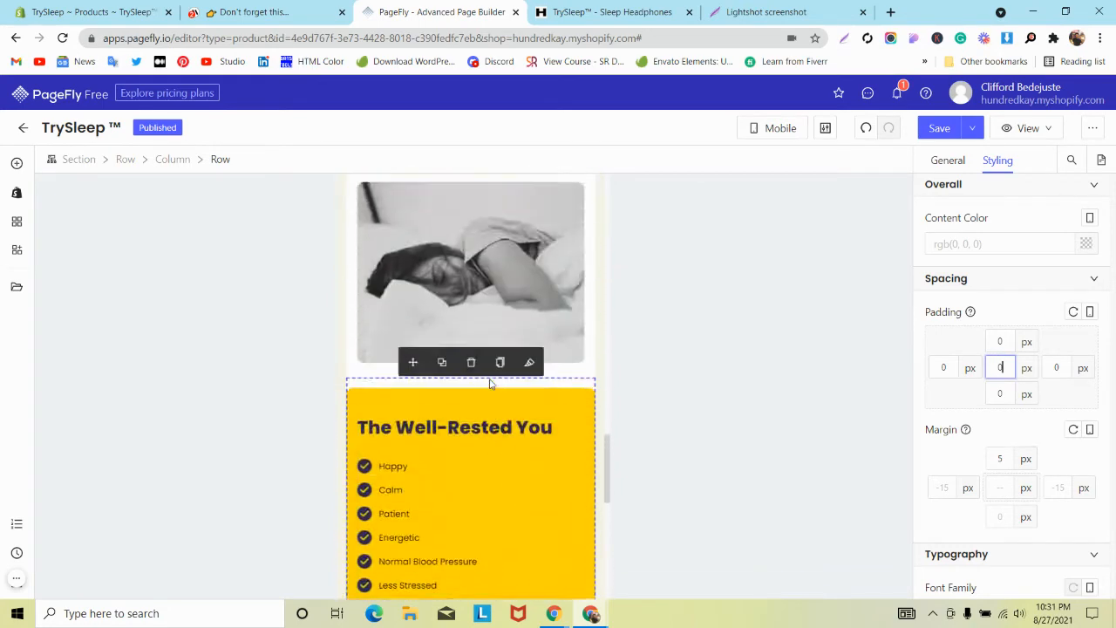
{"action": "scroll", "coordinate": [489, 378], "scroll_direction": "down", "scroll_amount": 2}
Step: Save and publish the page, and close the leftover Lightshot screenshot tab
{"action": "left_click", "coordinate": [974, 128]}
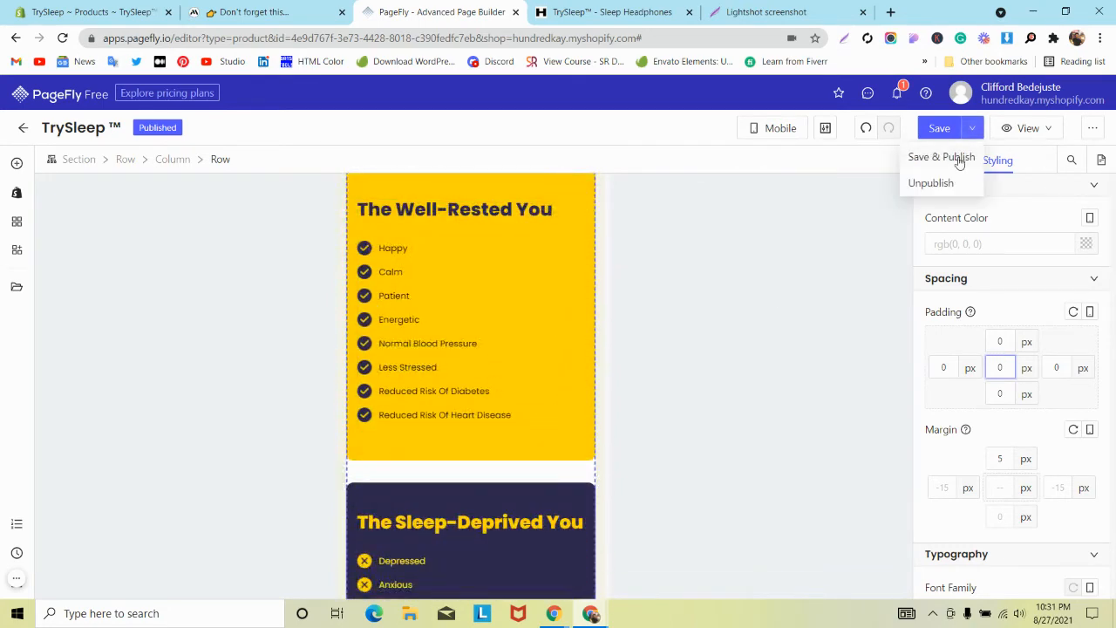
{"action": "left_click", "coordinate": [939, 154]}
{"action": "left_click", "coordinate": [791, 10]}
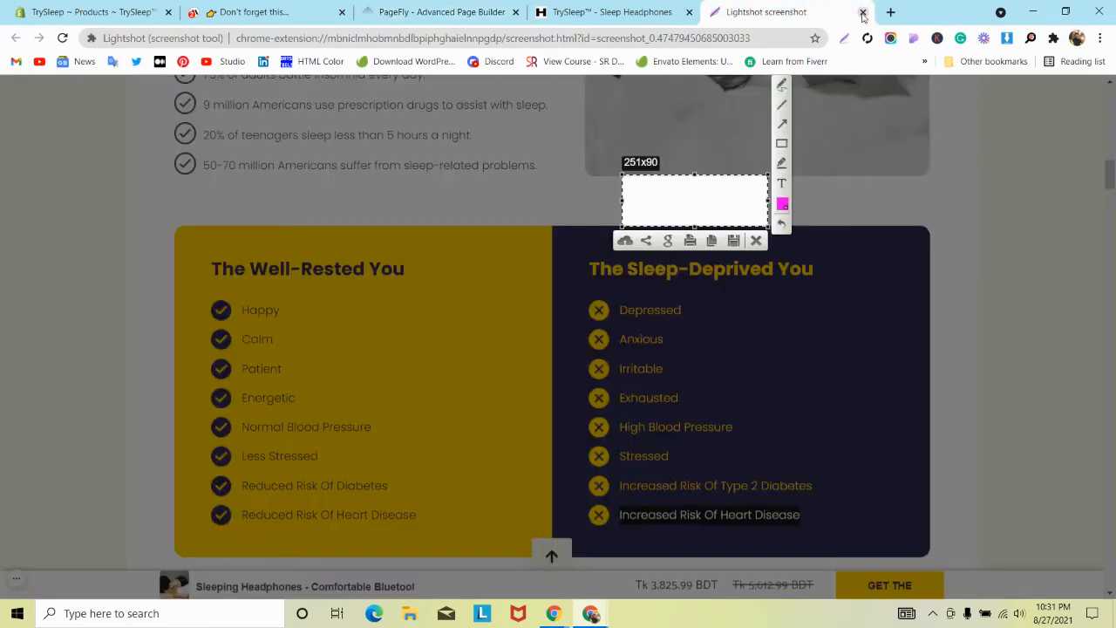
{"action": "left_click", "coordinate": [863, 11]}
{"action": "left_click", "coordinate": [512, 11]}
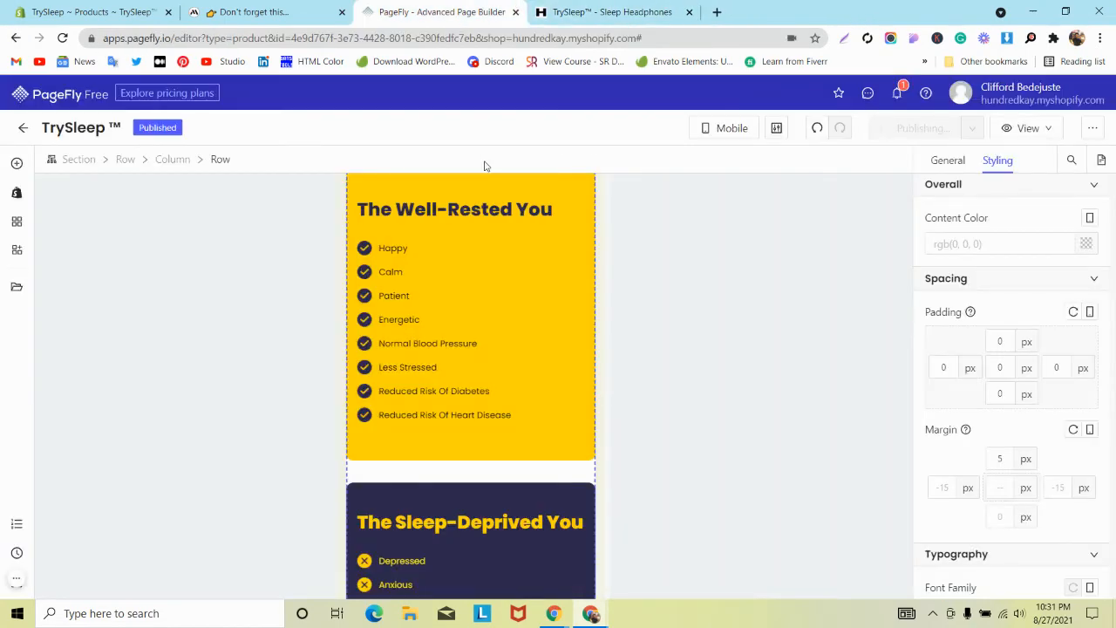
Step: Switch the editor to the All Devices view and look over the Sleeplessness section
{"action": "left_click", "coordinate": [726, 128]}
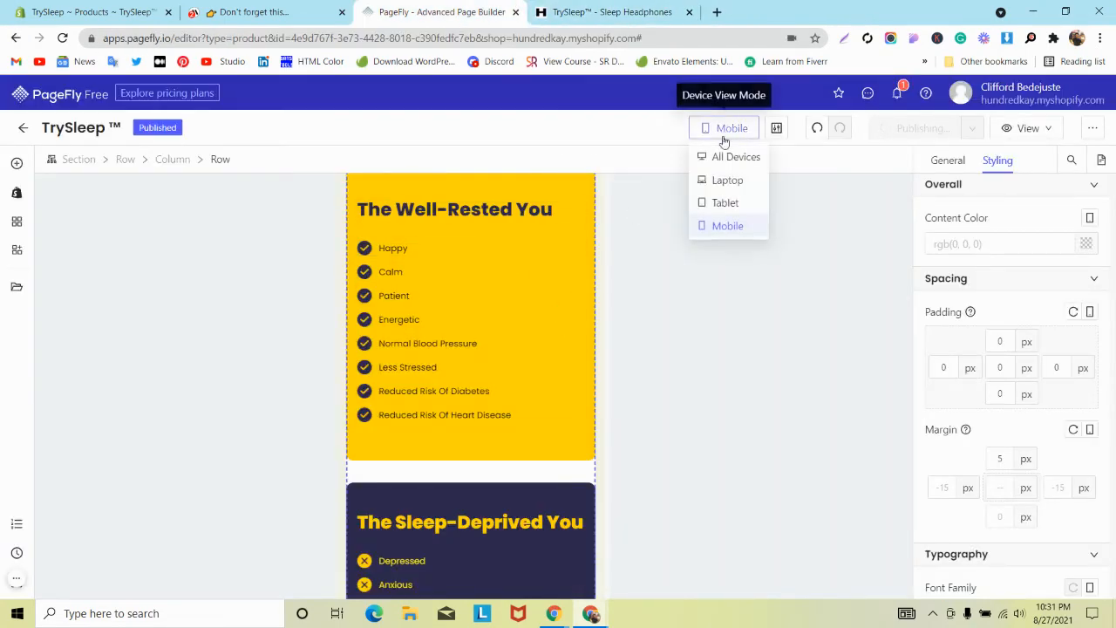
{"action": "left_click", "coordinate": [717, 157]}
{"action": "scroll", "coordinate": [406, 288], "scroll_direction": "up", "scroll_amount": 10}
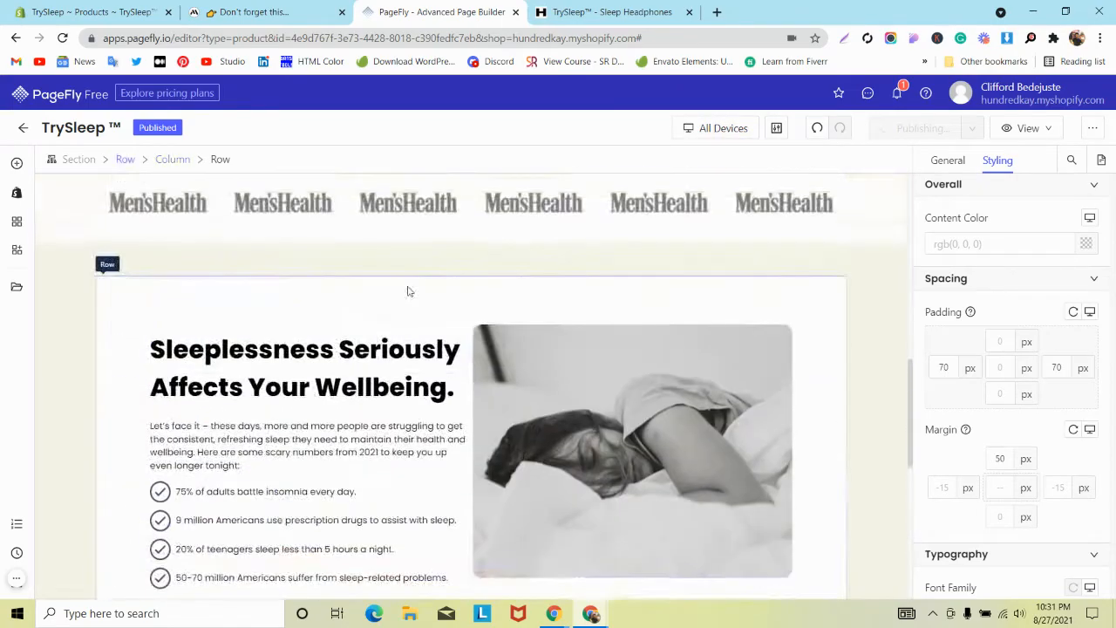
{"action": "scroll", "coordinate": [408, 292], "scroll_direction": "up", "scroll_amount": 5}
{"action": "scroll", "coordinate": [405, 297], "scroll_direction": "down", "scroll_amount": 14}
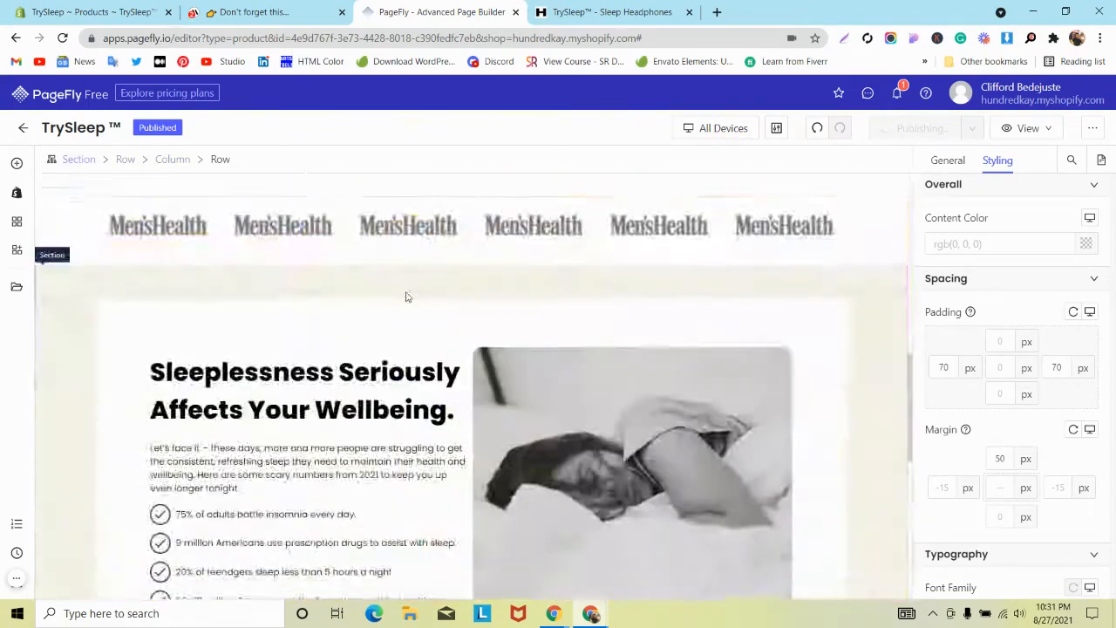
{"action": "scroll", "coordinate": [406, 293], "scroll_direction": "up", "scroll_amount": 6}
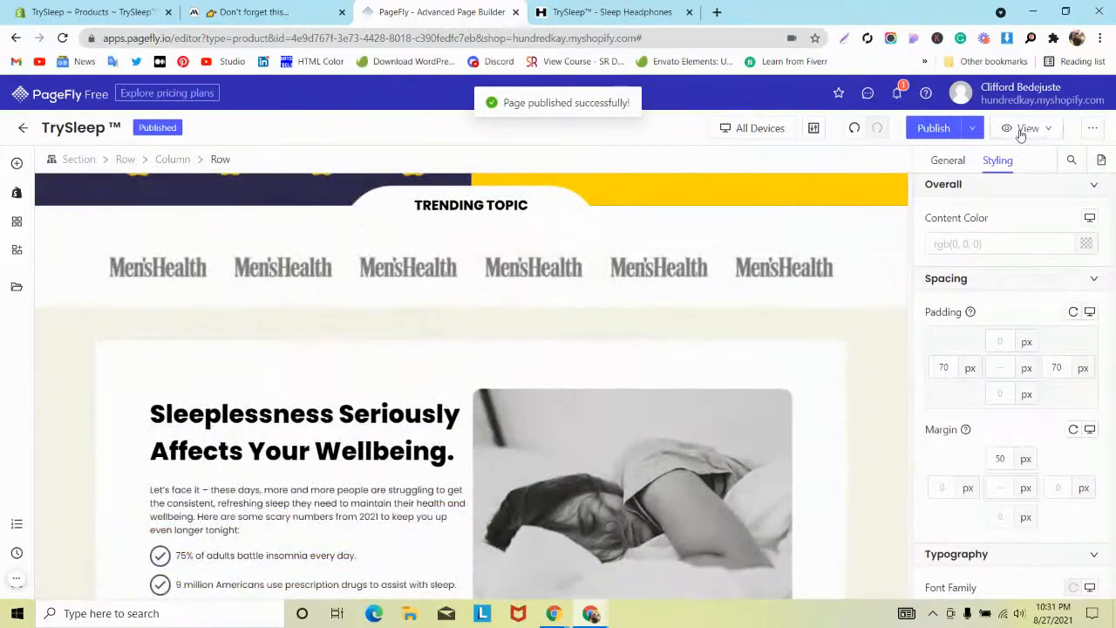
Step: Open the published product page in a new tab, clearing away the old preview tab and the store admin bar
{"action": "left_click", "coordinate": [1026, 128]}
{"action": "left_click", "coordinate": [1012, 180]}
{"action": "left_click", "coordinate": [404, 40]}
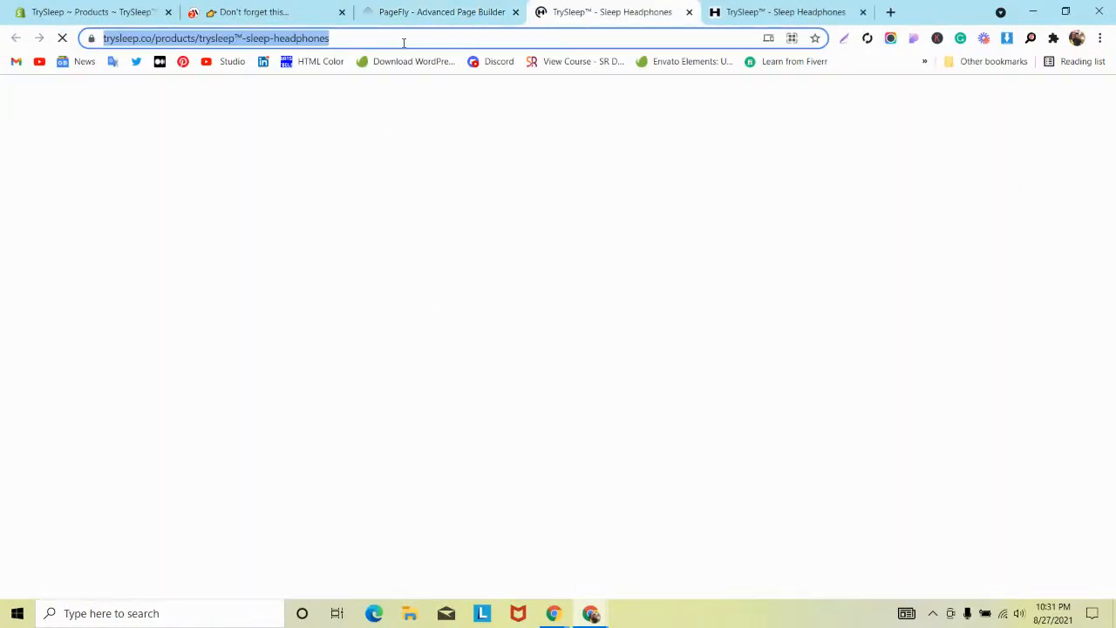
{"action": "left_click", "coordinate": [419, 12]}
{"action": "scroll", "coordinate": [388, 229], "scroll_direction": "down", "scroll_amount": 3}
{"action": "scroll", "coordinate": [388, 228], "scroll_direction": "down", "scroll_amount": 3}
{"action": "left_click", "coordinate": [610, 12]}
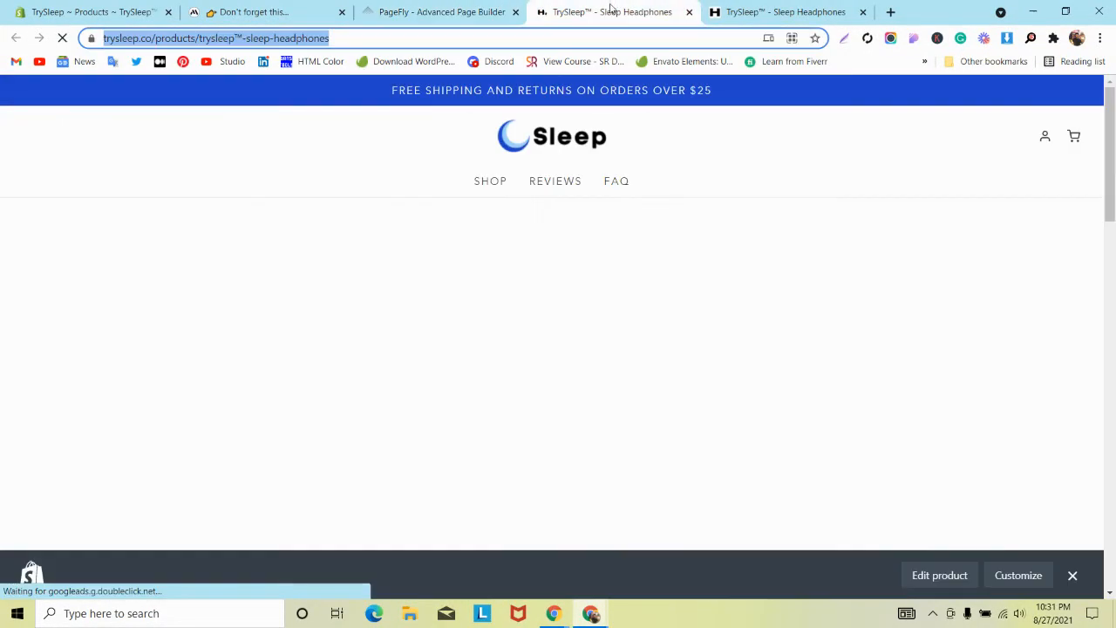
{"action": "left_click", "coordinate": [824, 13]}
{"action": "left_click", "coordinate": [863, 12]}
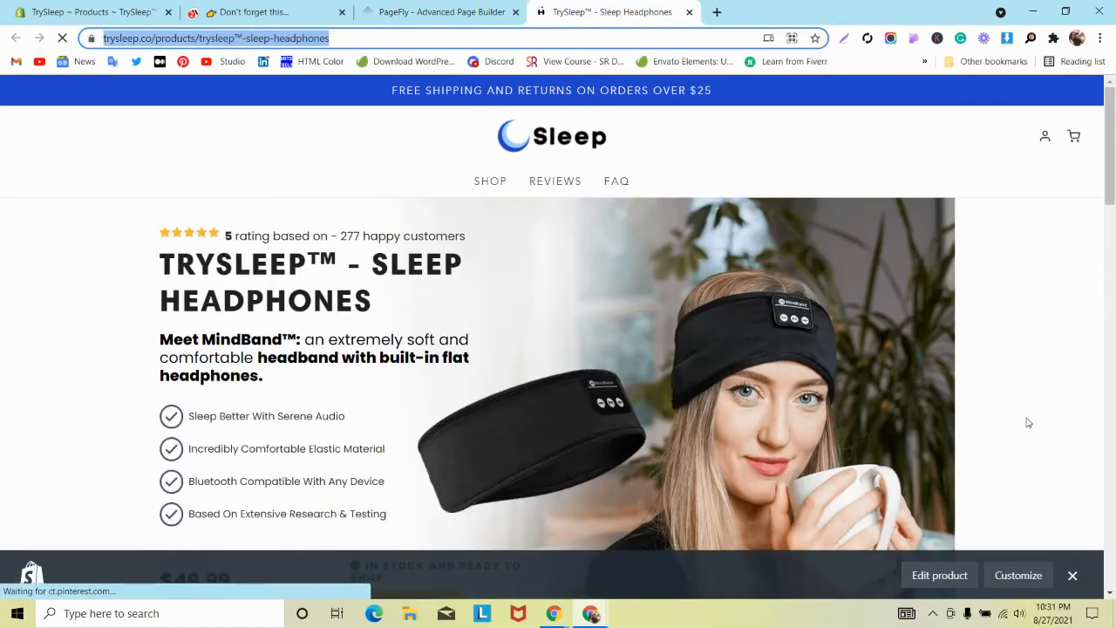
{"action": "left_click", "coordinate": [1074, 576]}
Step: Examine the layout of the Sleeplessness section, the comparison panels and the beige background on the live product page
{"action": "scroll", "coordinate": [551, 366], "scroll_direction": "down", "scroll_amount": 10}
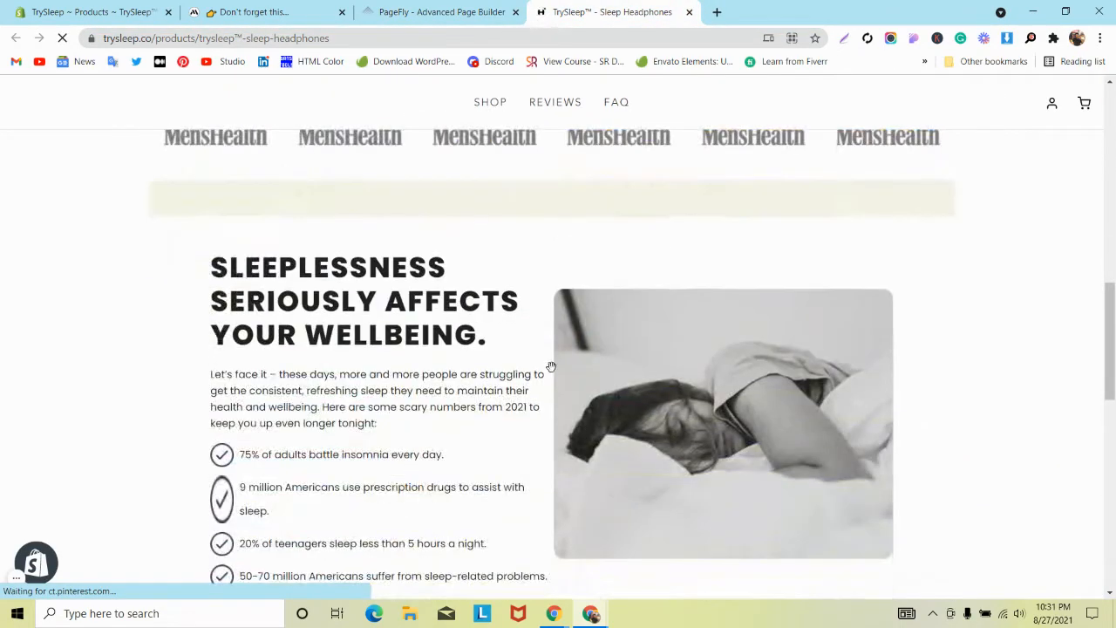
{"action": "scroll", "coordinate": [551, 373], "scroll_direction": "down", "scroll_amount": 6}
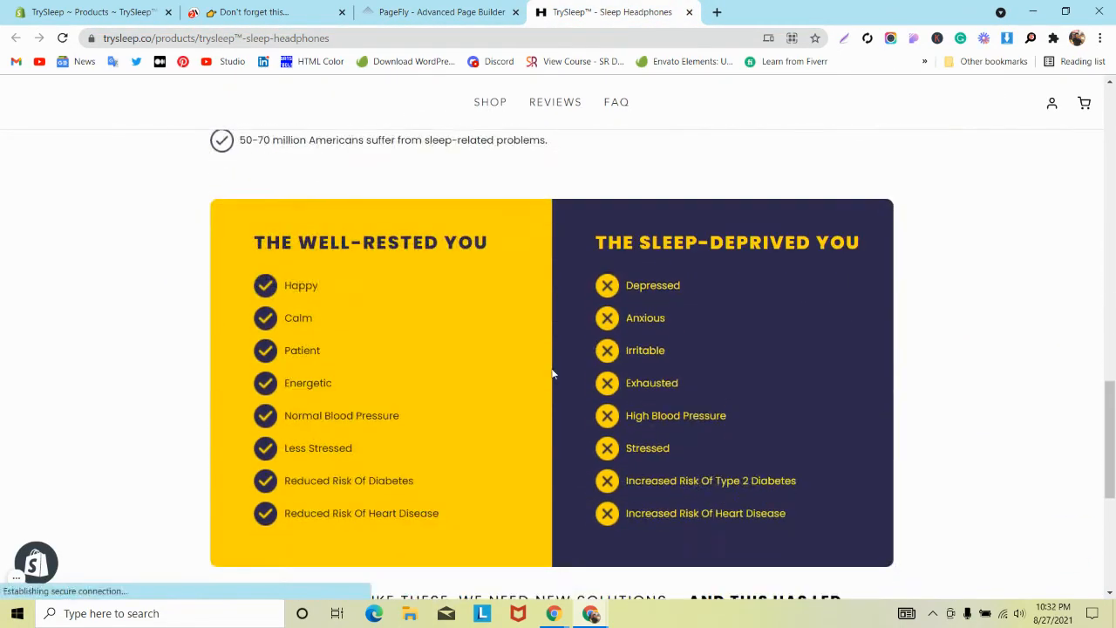
{"action": "scroll", "coordinate": [551, 374], "scroll_direction": "down", "scroll_amount": 2}
{"action": "scroll", "coordinate": [551, 373], "scroll_direction": "up", "scroll_amount": 9}
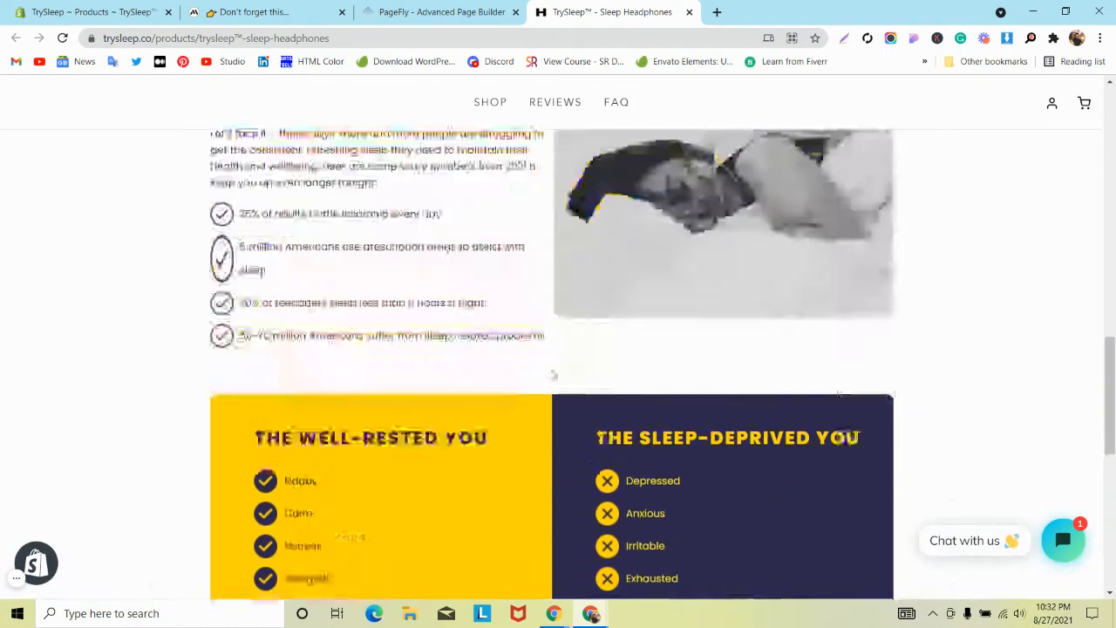
{"action": "scroll", "coordinate": [553, 375], "scroll_direction": "down", "scroll_amount": 2}
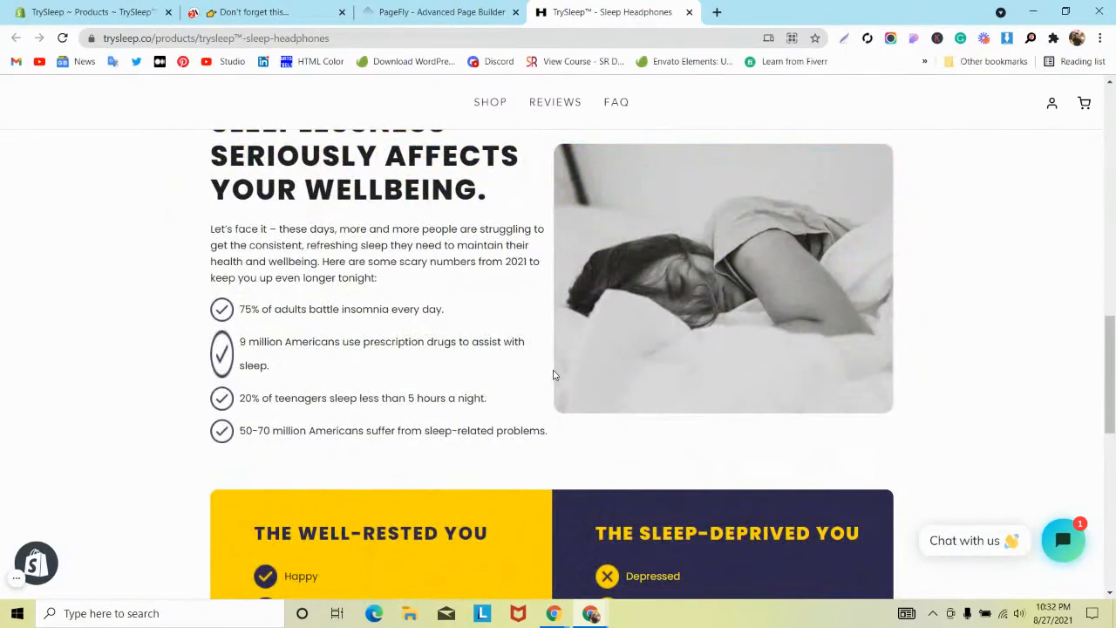
{"action": "scroll", "coordinate": [553, 375], "scroll_direction": "down", "scroll_amount": 2}
{"action": "scroll", "coordinate": [552, 375], "scroll_direction": "up", "scroll_amount": 2}
{"action": "scroll", "coordinate": [553, 375], "scroll_direction": "down", "scroll_amount": 5}
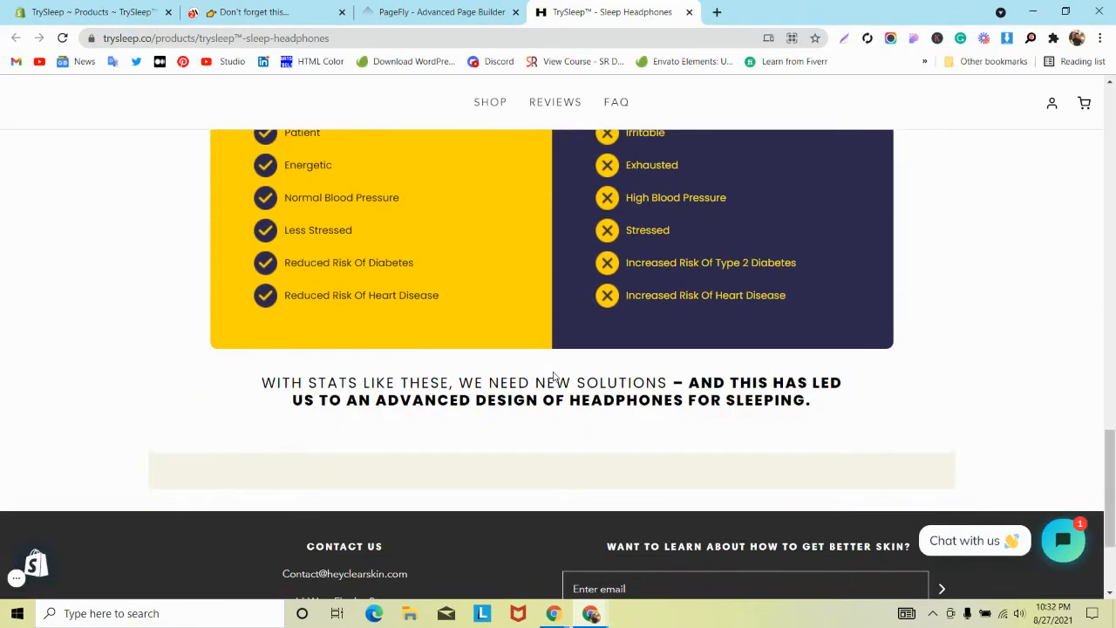
{"action": "scroll", "coordinate": [553, 375], "scroll_direction": "up", "scroll_amount": 4}
Step: Return to the PageFly editor and turn off the fixed width of the beige section holding the Sleeplessness content
{"action": "left_click", "coordinate": [441, 12]}
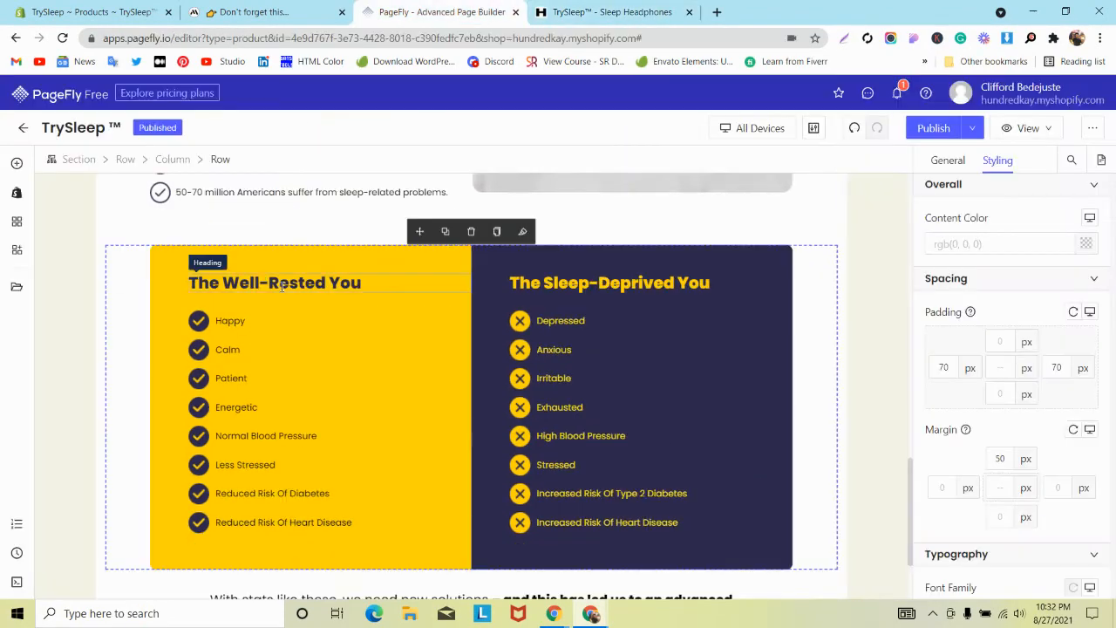
{"action": "scroll", "coordinate": [281, 292], "scroll_direction": "up", "scroll_amount": 5}
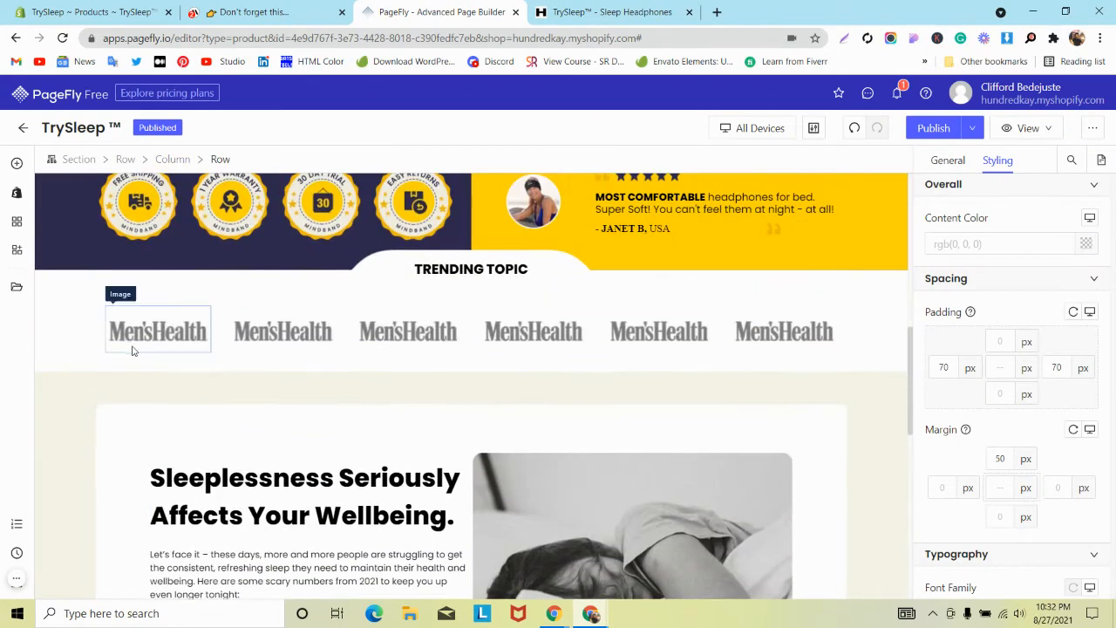
{"action": "left_click", "coordinate": [79, 378]}
{"action": "scroll", "coordinate": [79, 380], "scroll_direction": "down", "scroll_amount": 2}
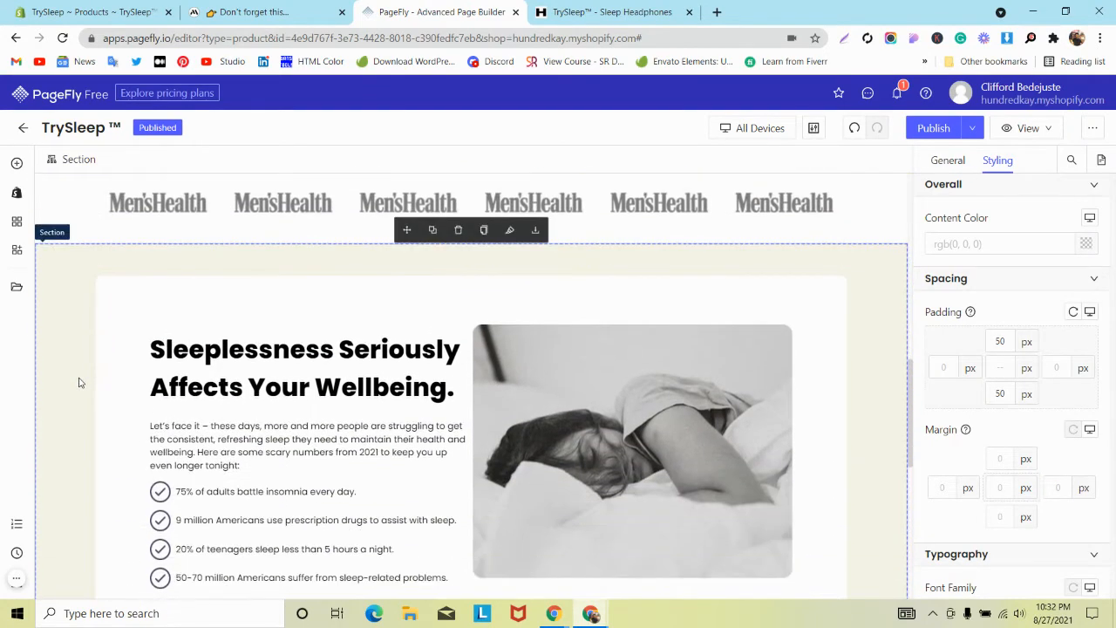
{"action": "left_click", "coordinate": [946, 160]}
{"action": "scroll", "coordinate": [974, 282], "scroll_direction": "down", "scroll_amount": 1}
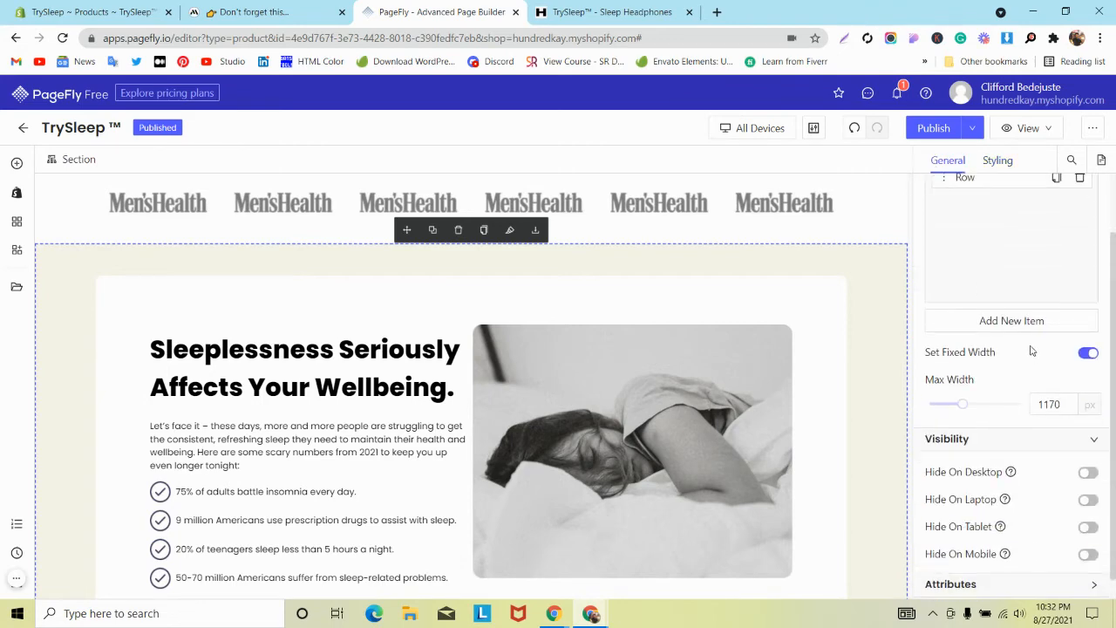
{"action": "left_click", "coordinate": [1084, 358]}
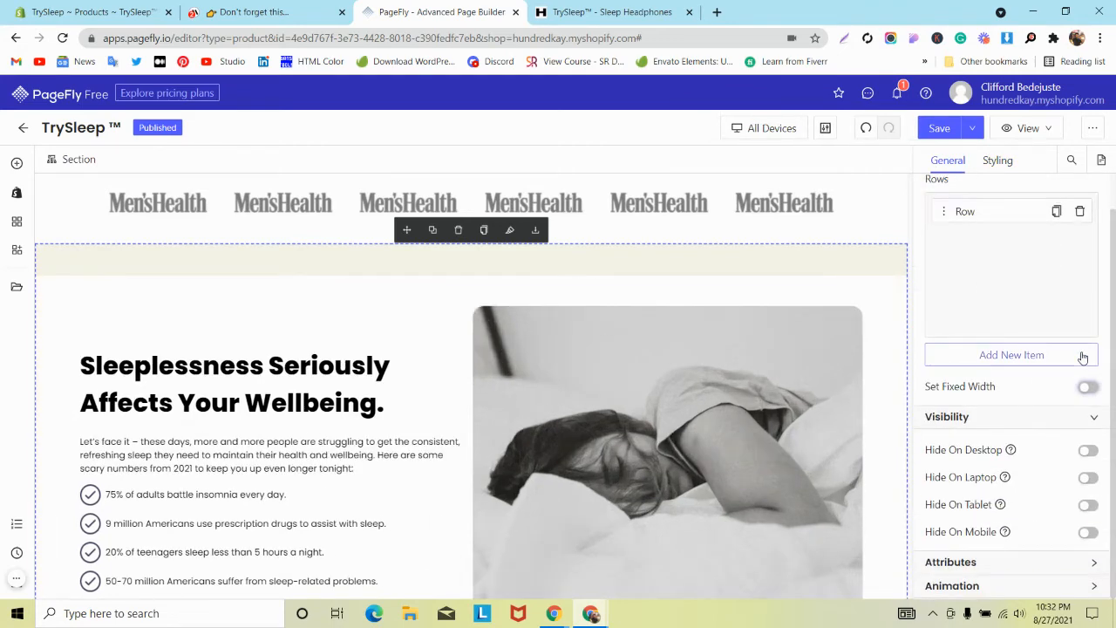
Step: Add a row to the beige section holding the Sleeplessness content and turn its fixed width back on
{"action": "left_click", "coordinate": [1084, 356]}
{"action": "left_click", "coordinate": [1089, 389]}
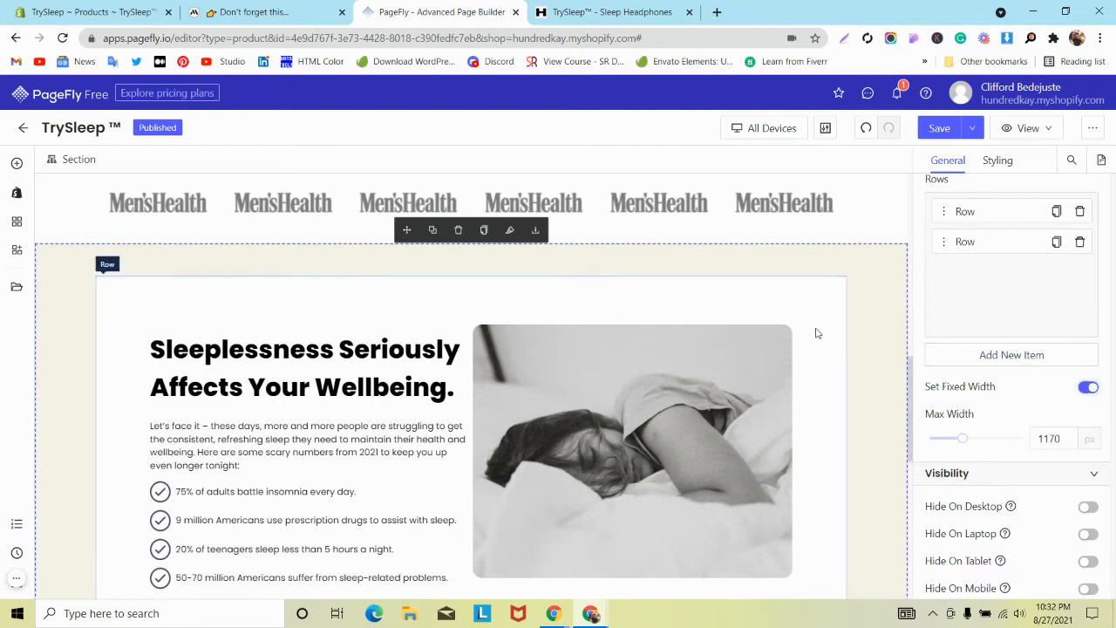
{"action": "scroll", "coordinate": [814, 331], "scroll_direction": "down", "scroll_amount": 2}
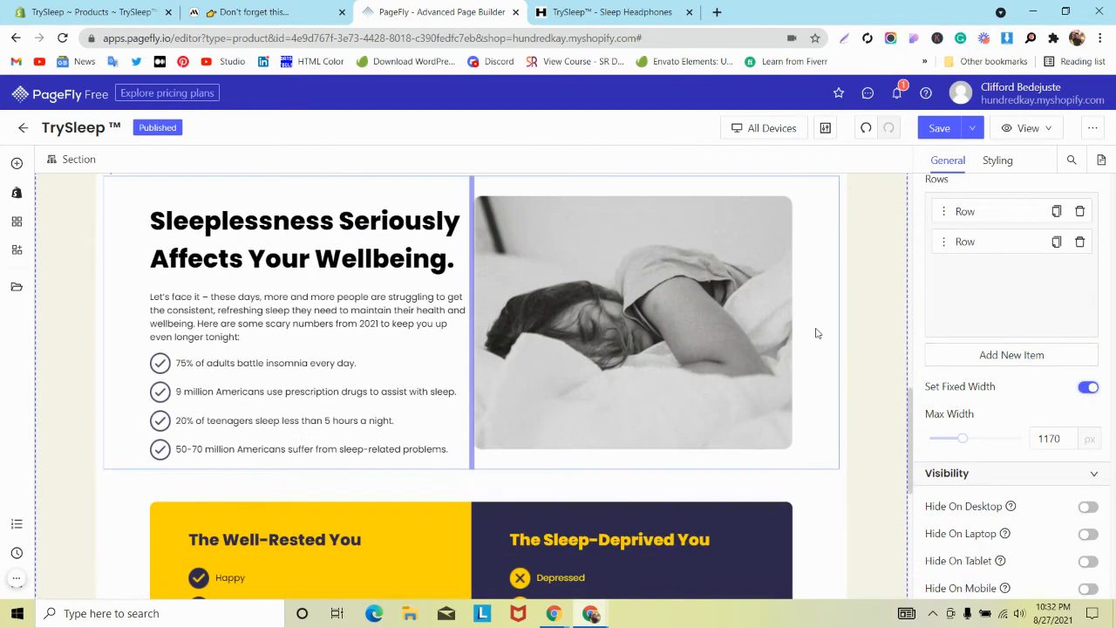
Step: Compare the beige background and width of the Sleeplessness section on the live product page with the editor
{"action": "left_click", "coordinate": [575, 10]}
{"action": "scroll", "coordinate": [428, 240], "scroll_direction": "up", "scroll_amount": 5}
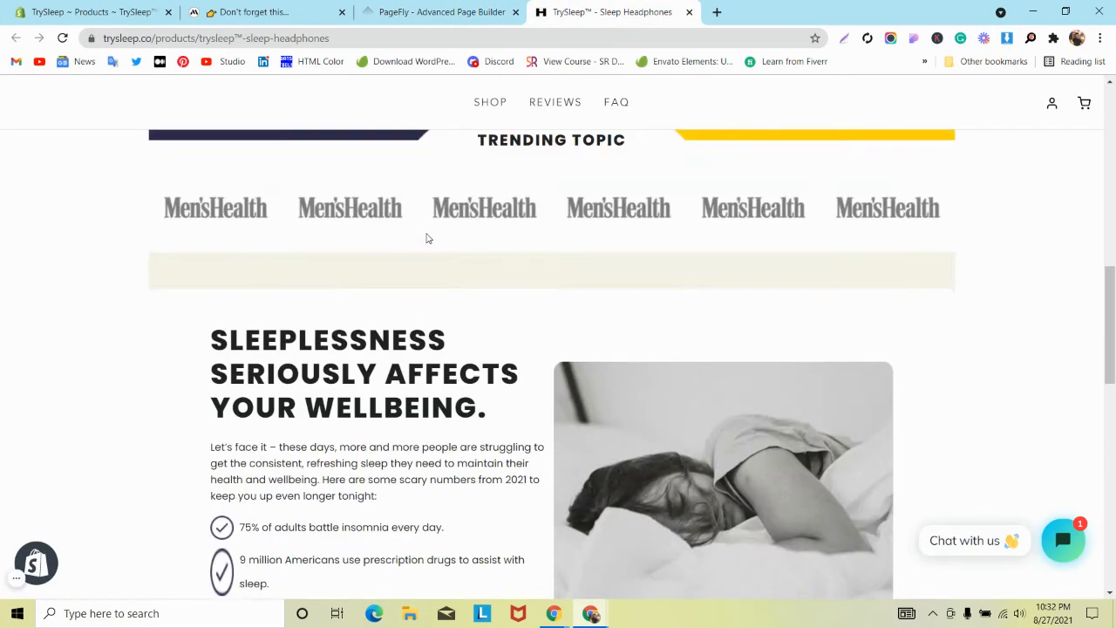
{"action": "scroll", "coordinate": [427, 238], "scroll_direction": "down", "scroll_amount": 5}
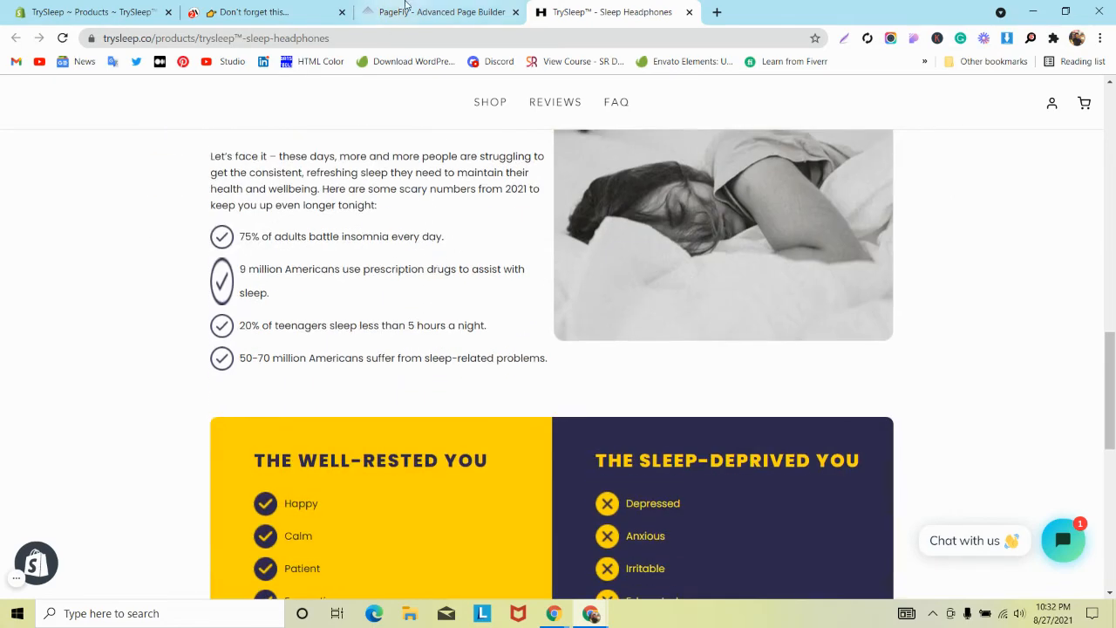
{"action": "left_click", "coordinate": [410, 12]}
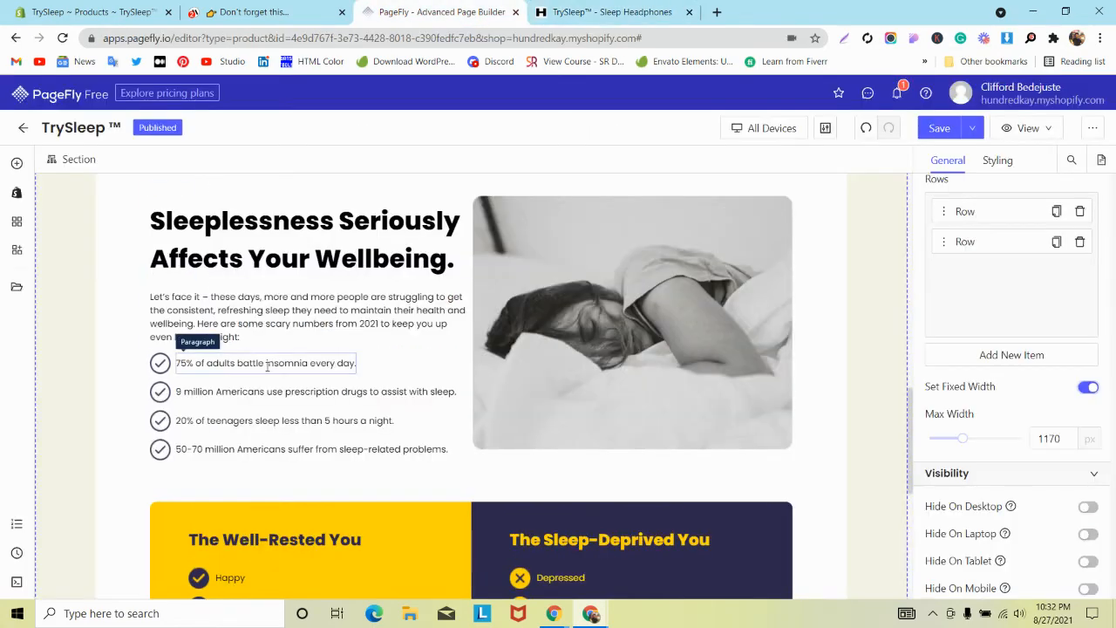
Step: Check the padding and margin settings of the white content row and of the comparison panels' row
{"action": "left_click", "coordinate": [118, 278]}
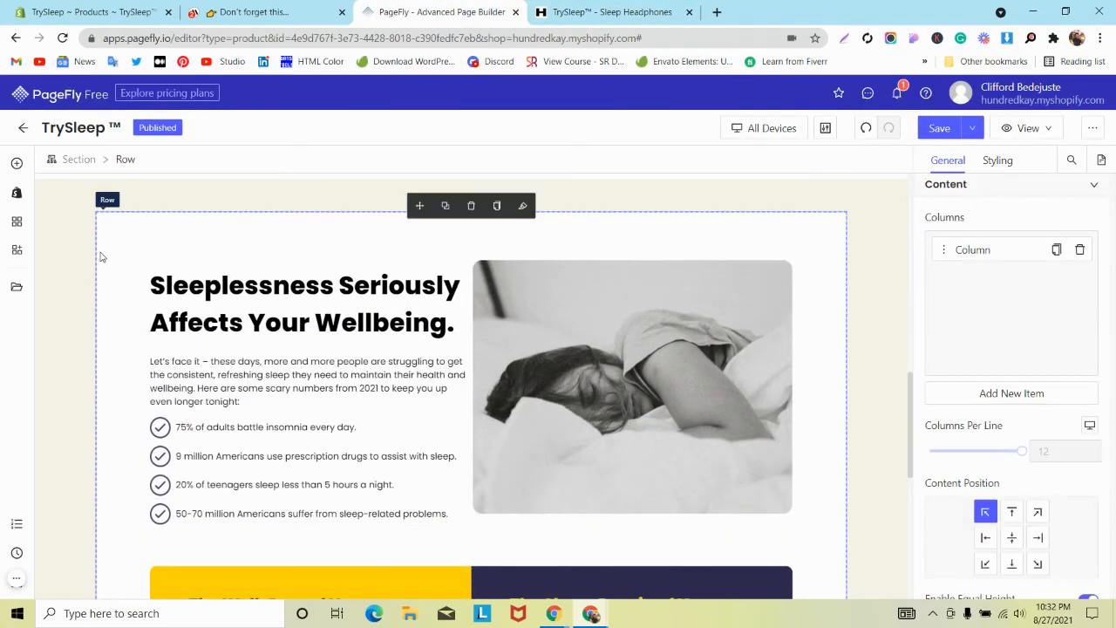
{"action": "left_click", "coordinate": [998, 161]}
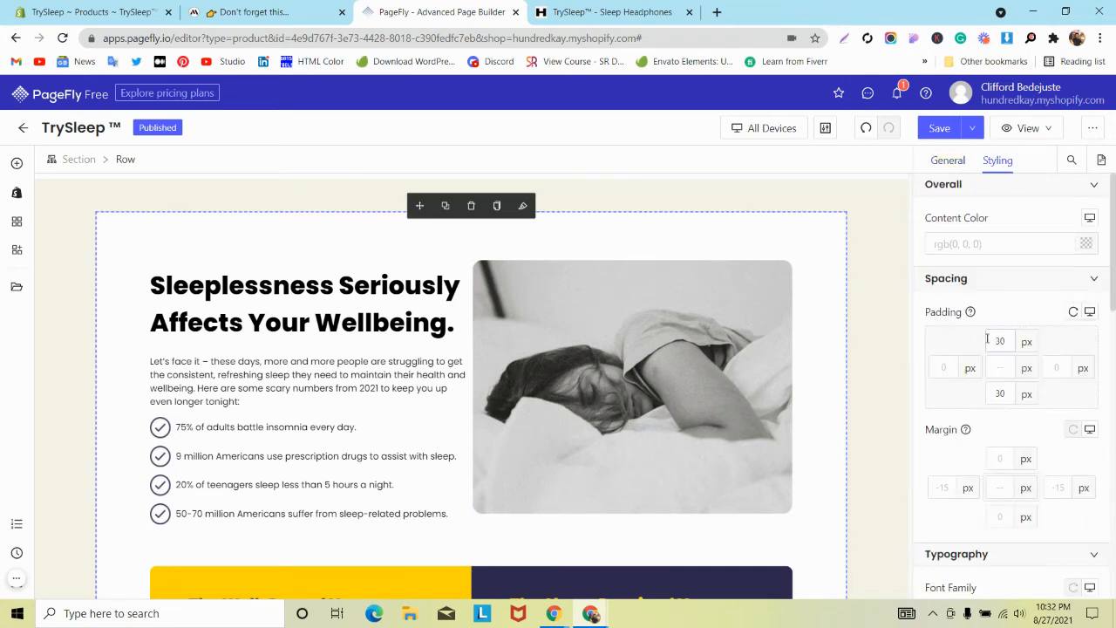
{"action": "scroll", "coordinate": [846, 270], "scroll_direction": "down", "scroll_amount": 4}
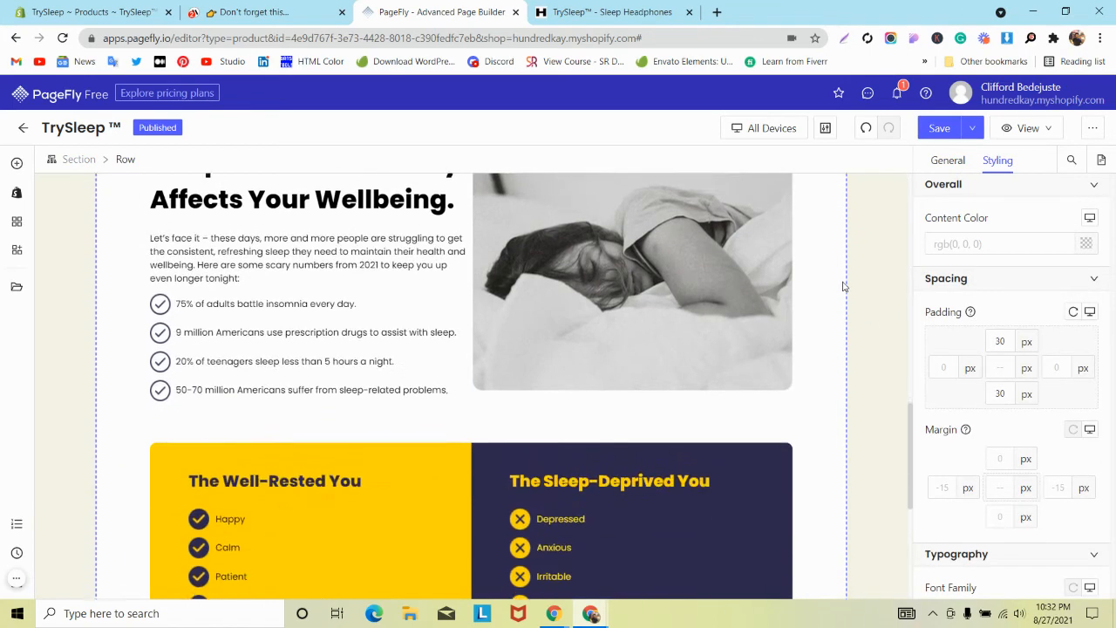
{"action": "scroll", "coordinate": [842, 292], "scroll_direction": "down", "scroll_amount": 2}
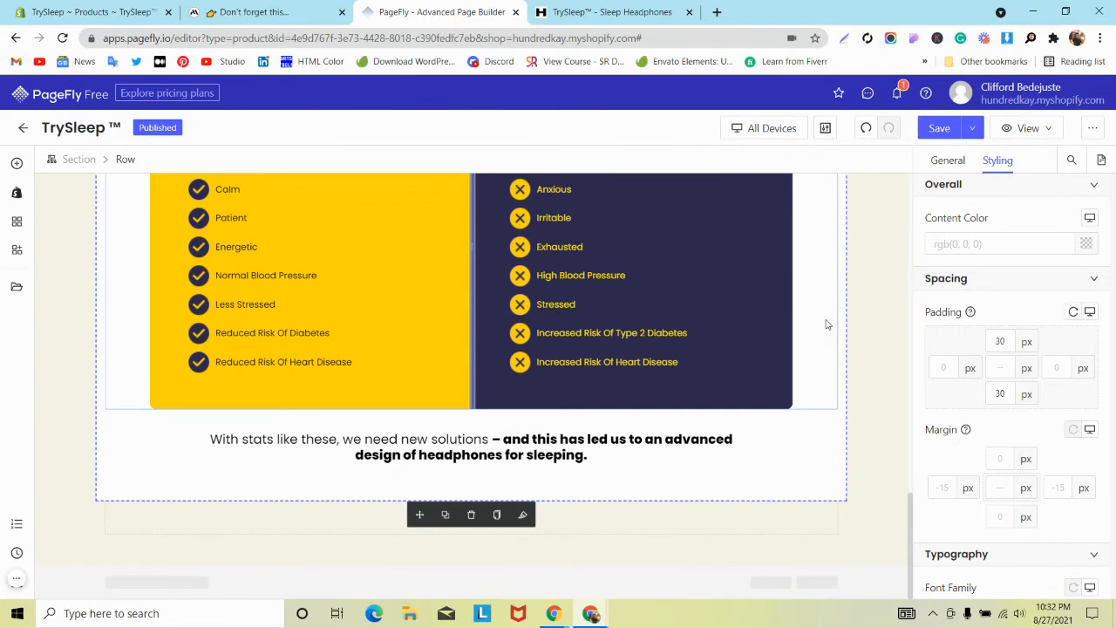
{"action": "left_click", "coordinate": [827, 324]}
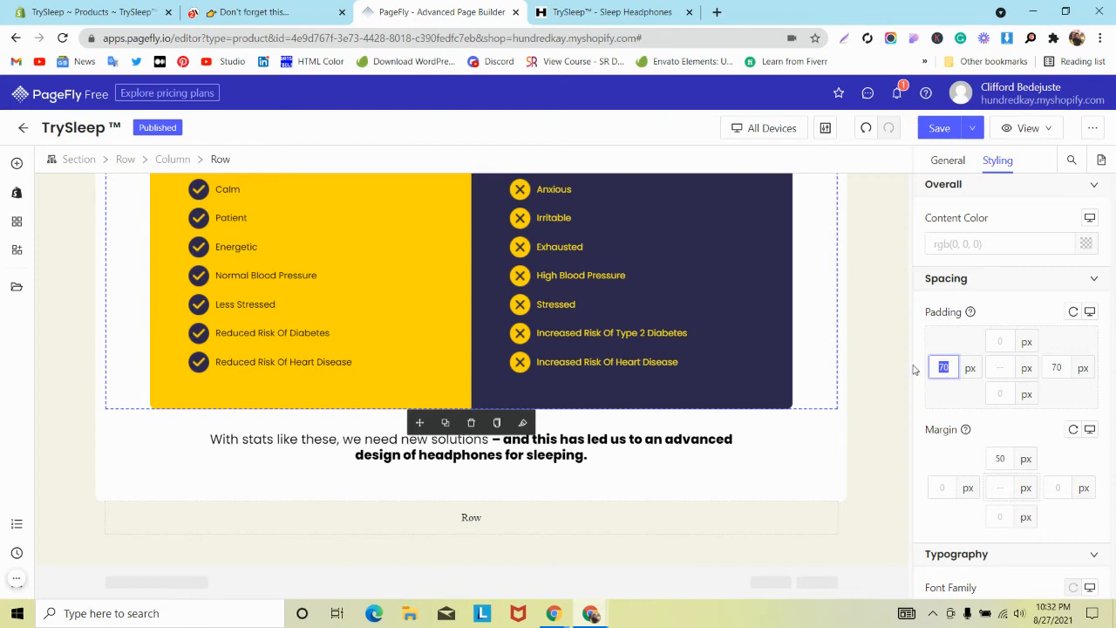
{"action": "scroll", "coordinate": [840, 336], "scroll_direction": "up", "scroll_amount": 3}
Step: Inspect the live product page in phone emulation and examine the mobile layout of the Sleeplessness section
{"action": "left_click", "coordinate": [585, 9]}
{"action": "scroll", "coordinate": [496, 248], "scroll_direction": "down", "scroll_amount": 2}
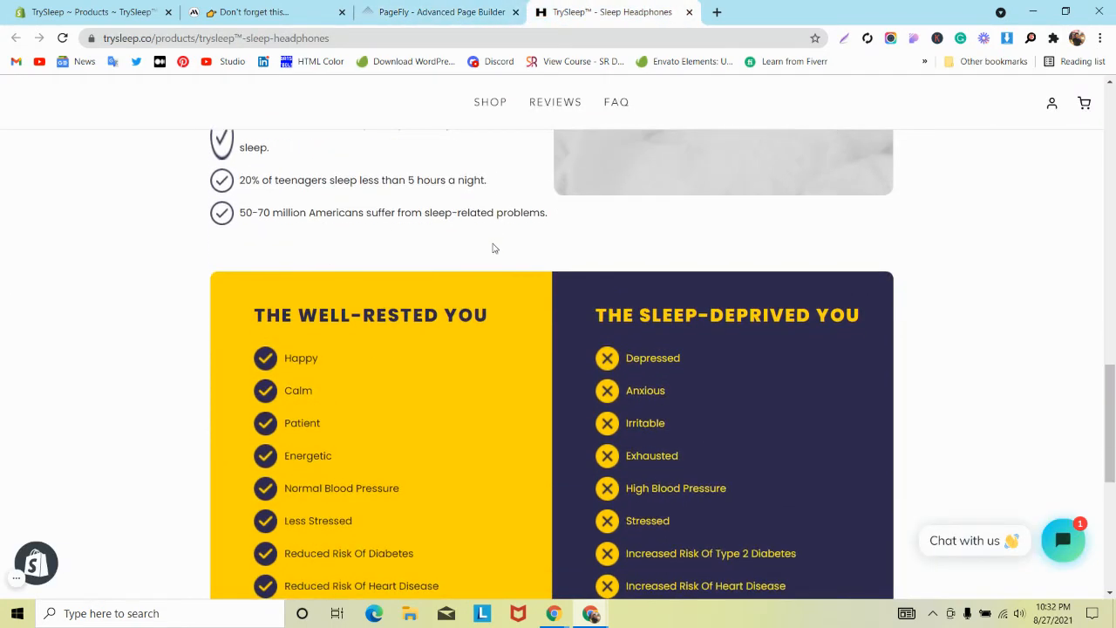
{"action": "scroll", "coordinate": [493, 248], "scroll_direction": "up", "scroll_amount": 5}
{"action": "right_click", "coordinate": [500, 278]}
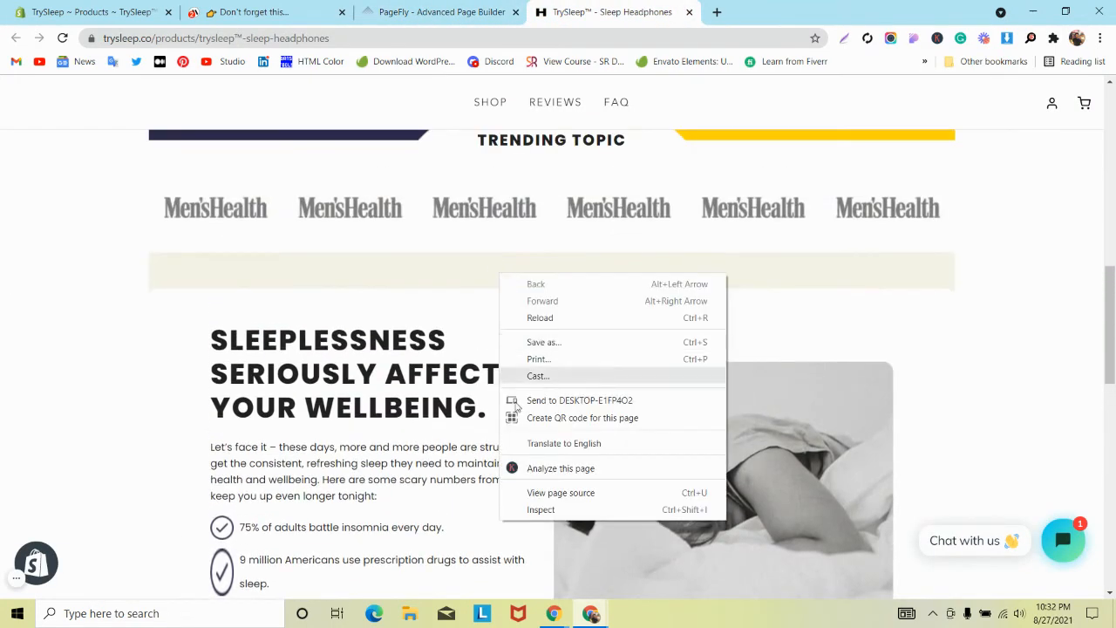
{"action": "left_click", "coordinate": [528, 508]}
{"action": "scroll", "coordinate": [312, 327], "scroll_direction": "down", "scroll_amount": 8}
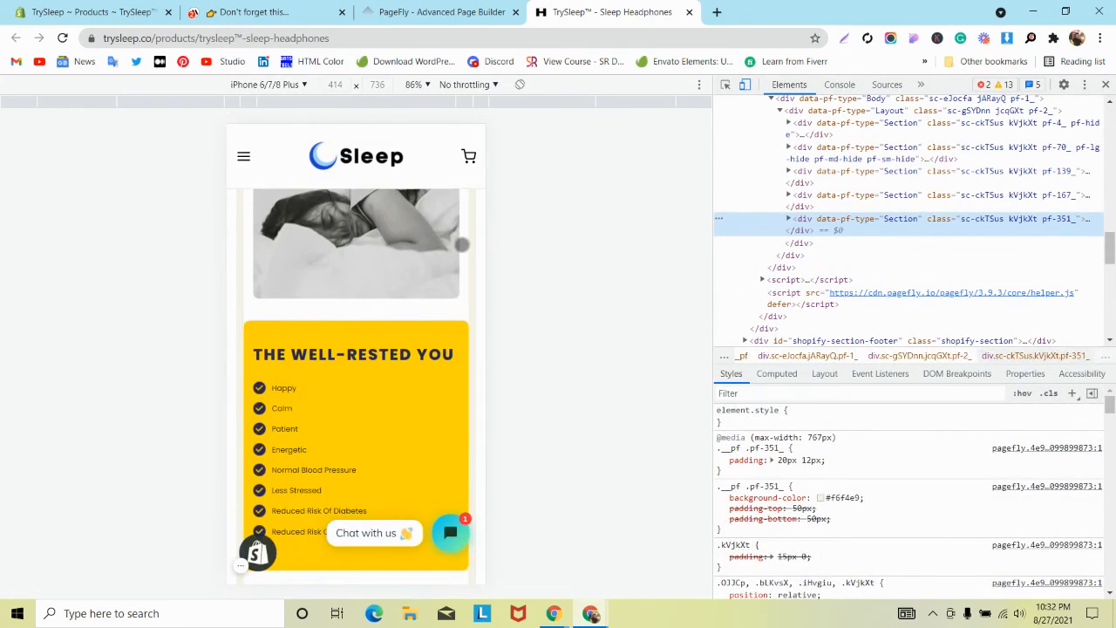
{"action": "scroll", "coordinate": [463, 245], "scroll_direction": "up", "scroll_amount": 2}
{"action": "scroll", "coordinate": [462, 247], "scroll_direction": "up", "scroll_amount": 4}
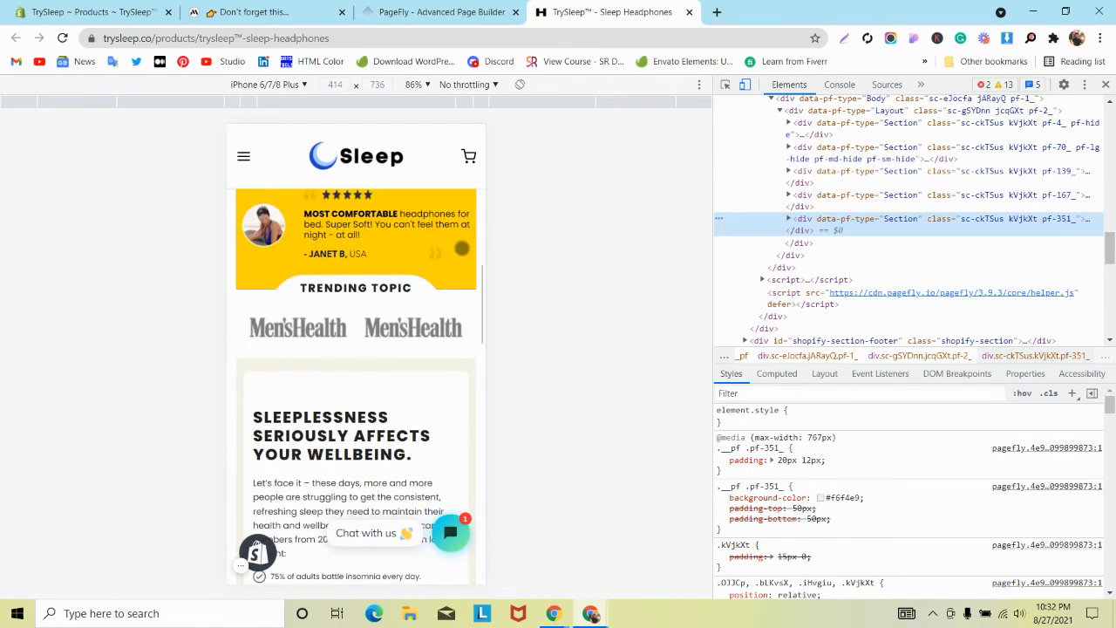
{"action": "scroll", "coordinate": [462, 248], "scroll_direction": "down", "scroll_amount": 2}
Step: Return to the PageFly editor, switch to the Mobile view and select the beige section with the Sleeplessness content
{"action": "left_click", "coordinate": [442, 12]}
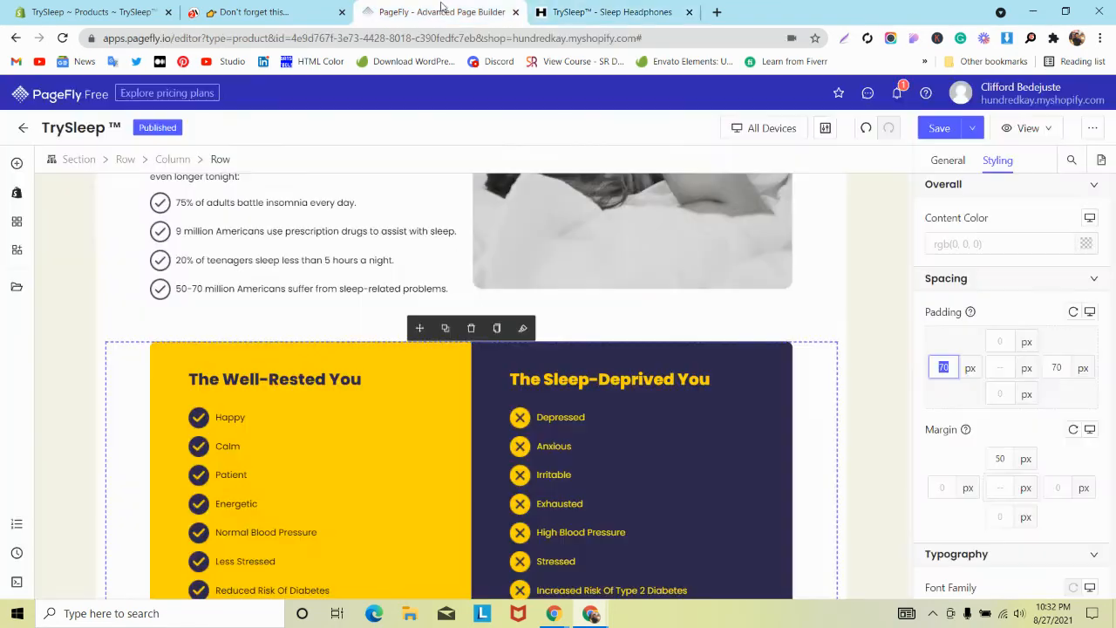
{"action": "left_click", "coordinate": [761, 132]}
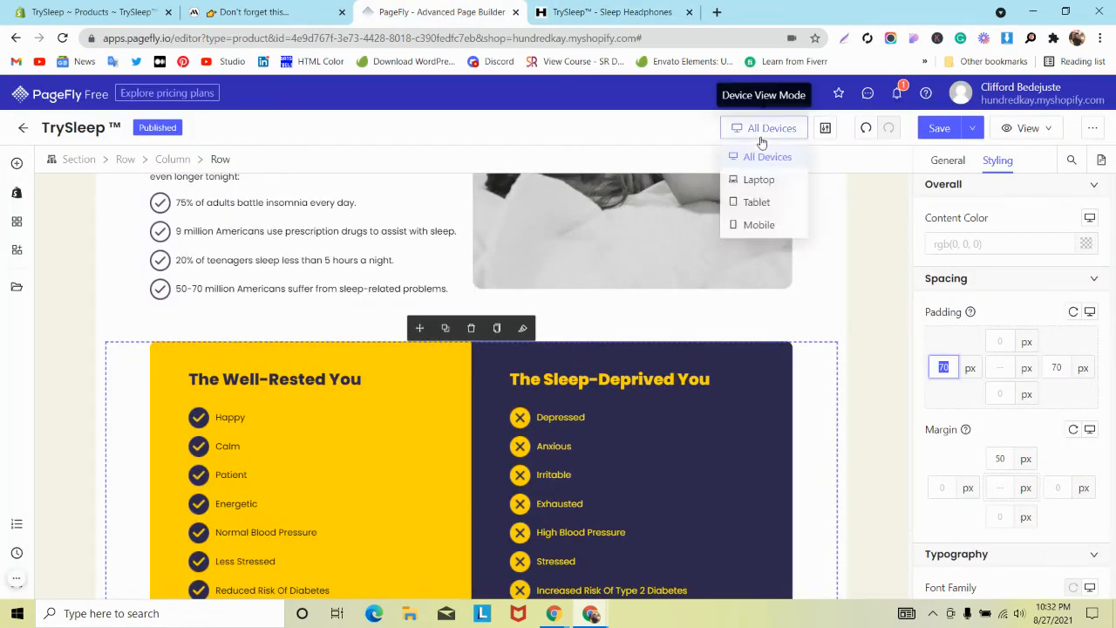
{"action": "left_click", "coordinate": [762, 225]}
{"action": "left_click", "coordinate": [344, 213]}
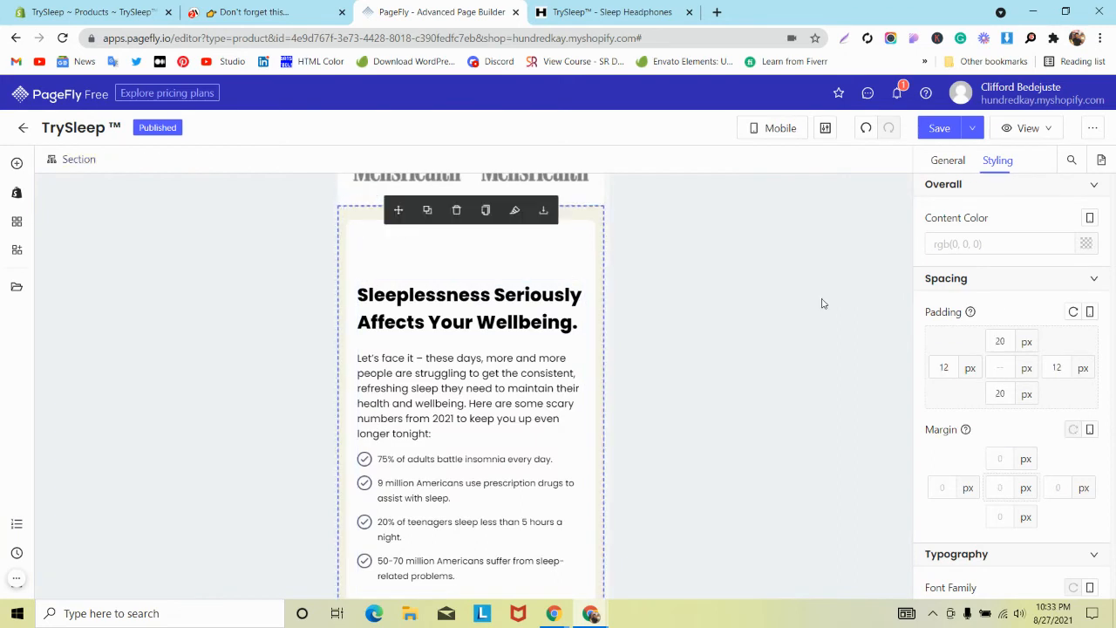
{"action": "scroll", "coordinate": [1012, 386], "scroll_direction": "down", "scroll_amount": 2}
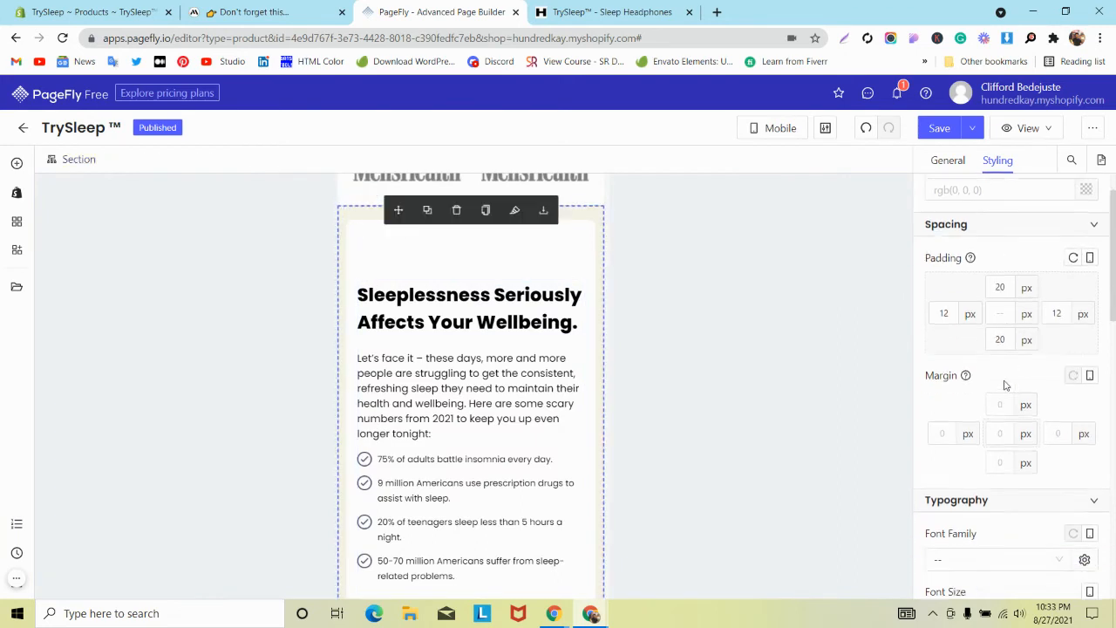
Step: Try a margin of 0 px on all sides of the white Sleeplessness row in mobile view, and undo it
{"action": "left_click", "coordinate": [365, 255]}
{"action": "type", "text": "0"}
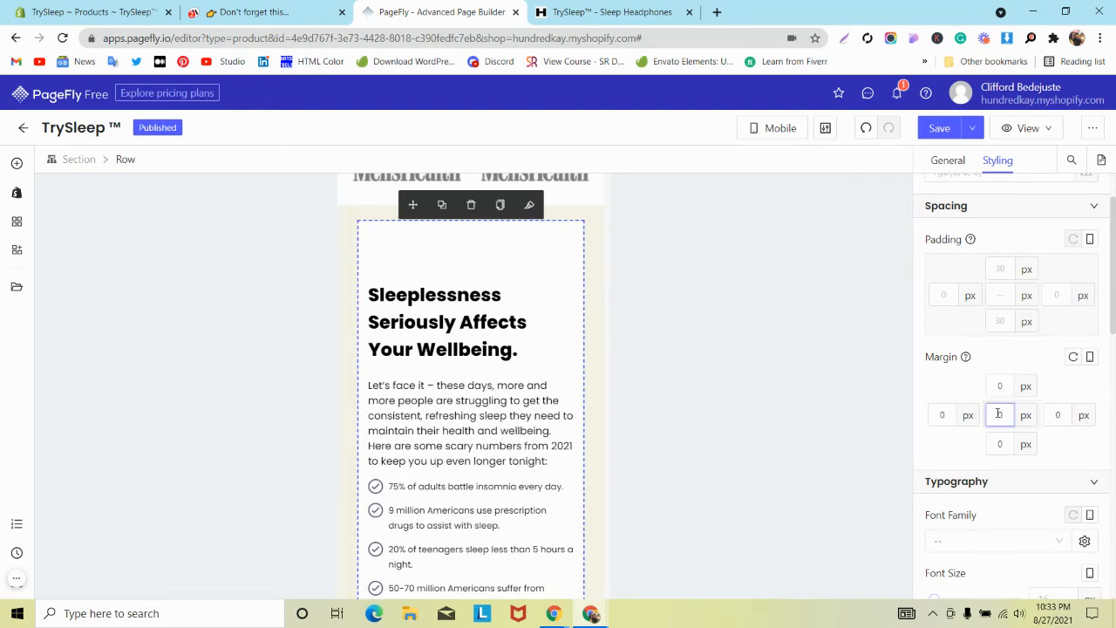
{"action": "left_click", "coordinate": [866, 128]}
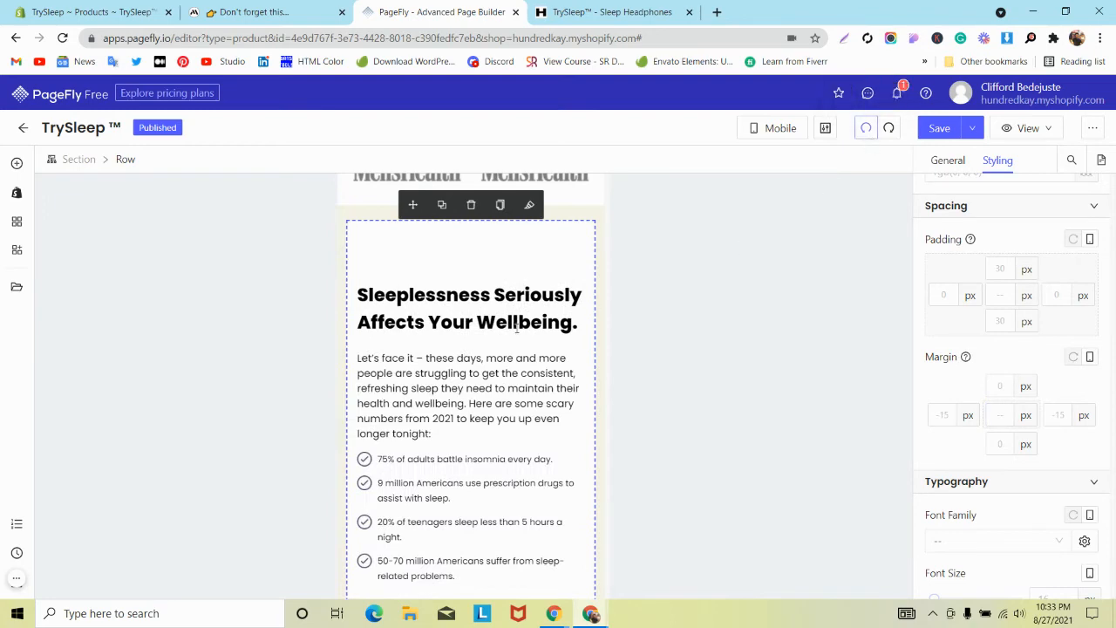
Step: Inspect the mindband.co reference page in phone emulation and examine its comparison panels and closing text
{"action": "scroll", "coordinate": [486, 360], "scroll_direction": "down", "scroll_amount": 5}
{"action": "left_click", "coordinate": [262, 12]}
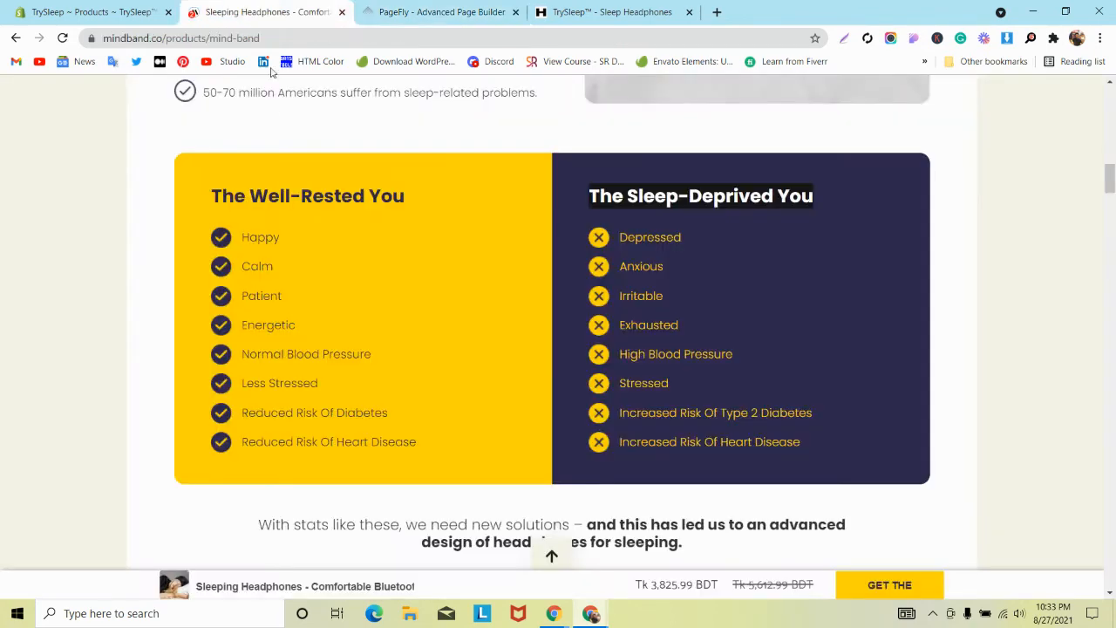
{"action": "right_click", "coordinate": [458, 177]}
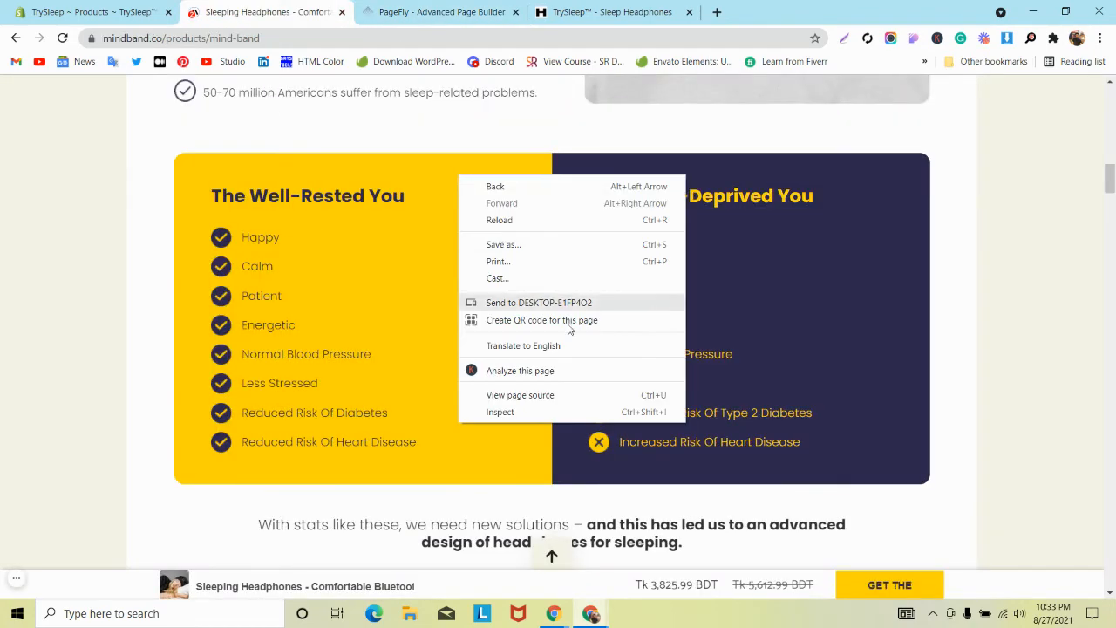
{"action": "left_click", "coordinate": [598, 411]}
{"action": "scroll", "coordinate": [387, 295], "scroll_direction": "down", "scroll_amount": 2}
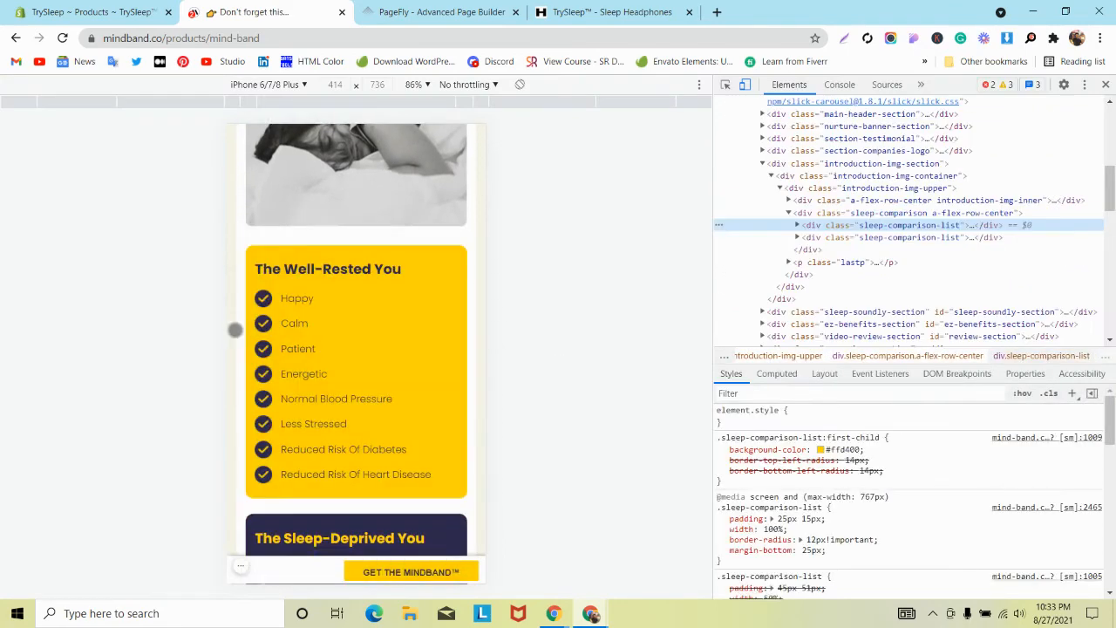
{"action": "scroll", "coordinate": [235, 328], "scroll_direction": "down", "scroll_amount": 7}
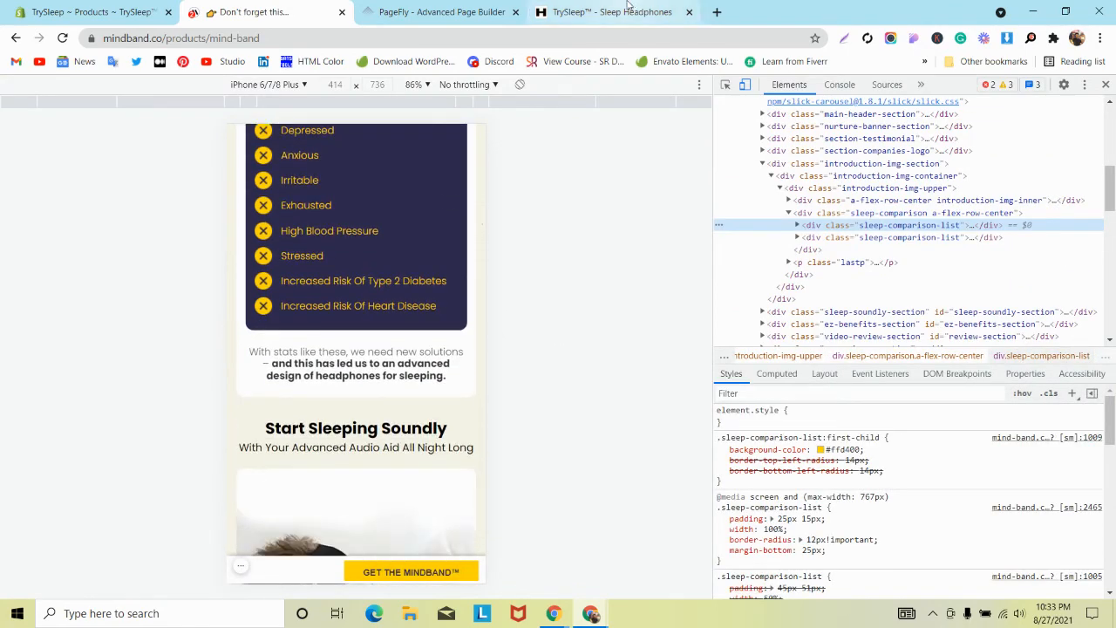
Step: Compare the mobile comparison panels and closing text on the live product page with the mindband.co reference
{"action": "left_click", "coordinate": [610, 12]}
{"action": "scroll", "coordinate": [305, 288], "scroll_direction": "down", "scroll_amount": 12}
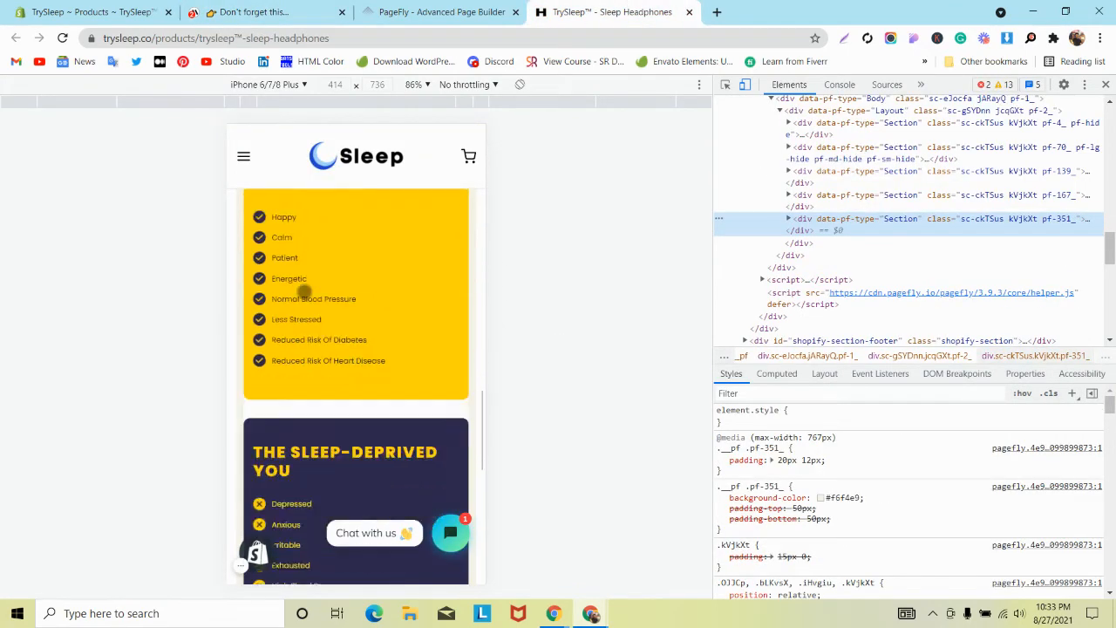
{"action": "scroll", "coordinate": [304, 292], "scroll_direction": "down", "scroll_amount": 5}
{"action": "left_click", "coordinate": [247, 11]}
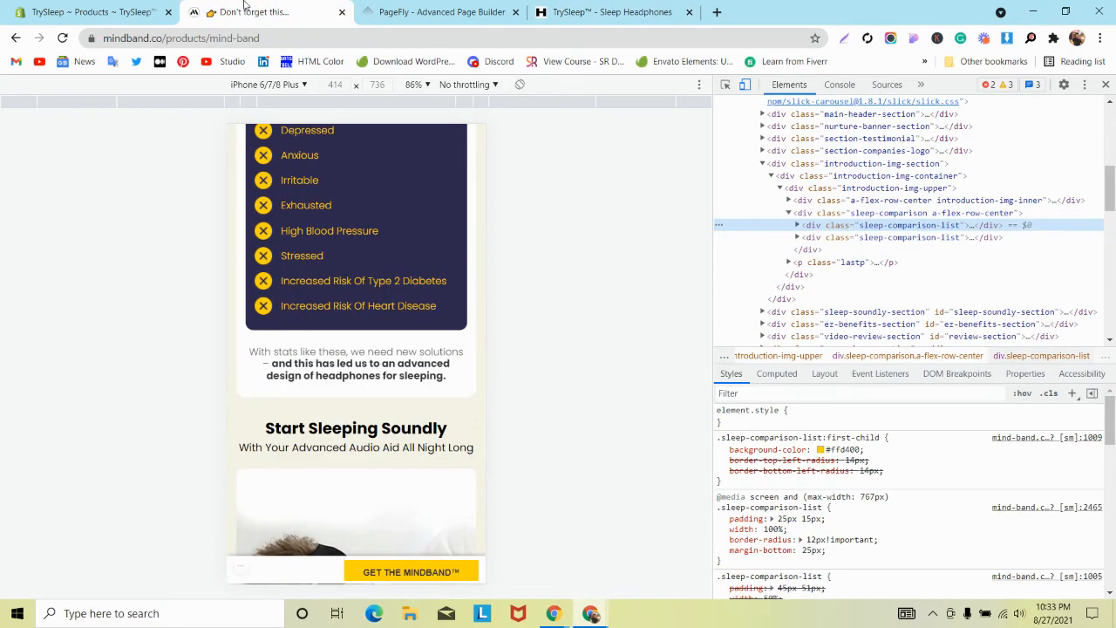
{"action": "left_click", "coordinate": [538, 9]}
Step: Return to the PageFly editor and set the white Sleeplessness row's left and right mobile padding to 10 px
{"action": "left_click", "coordinate": [442, 11]}
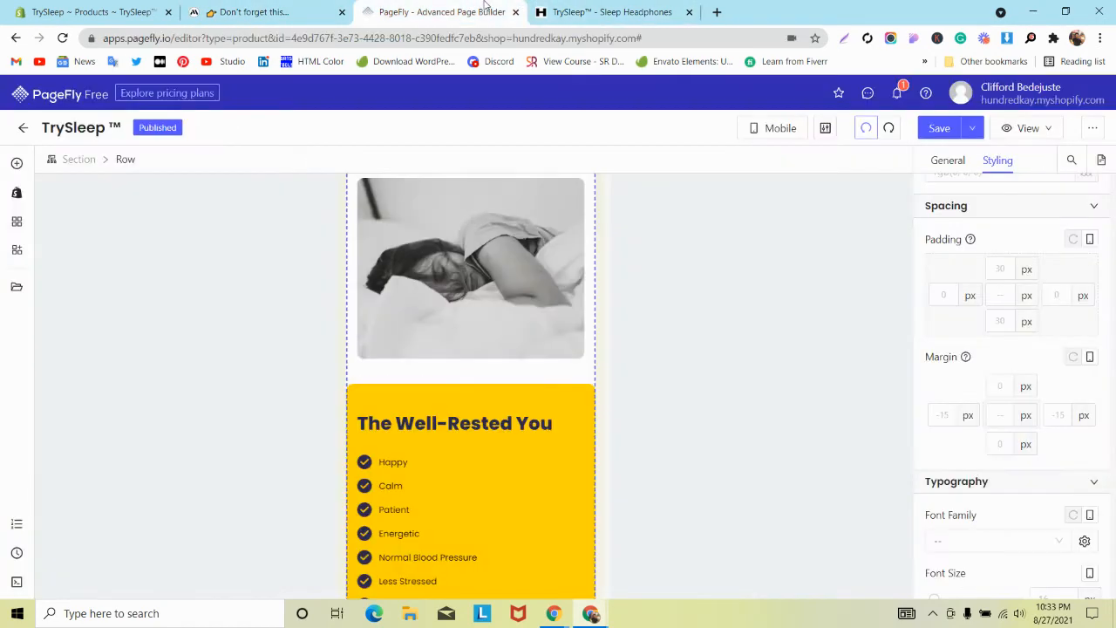
{"action": "scroll", "coordinate": [478, 268], "scroll_direction": "up", "scroll_amount": 1}
{"action": "scroll", "coordinate": [478, 270], "scroll_direction": "down", "scroll_amount": 3}
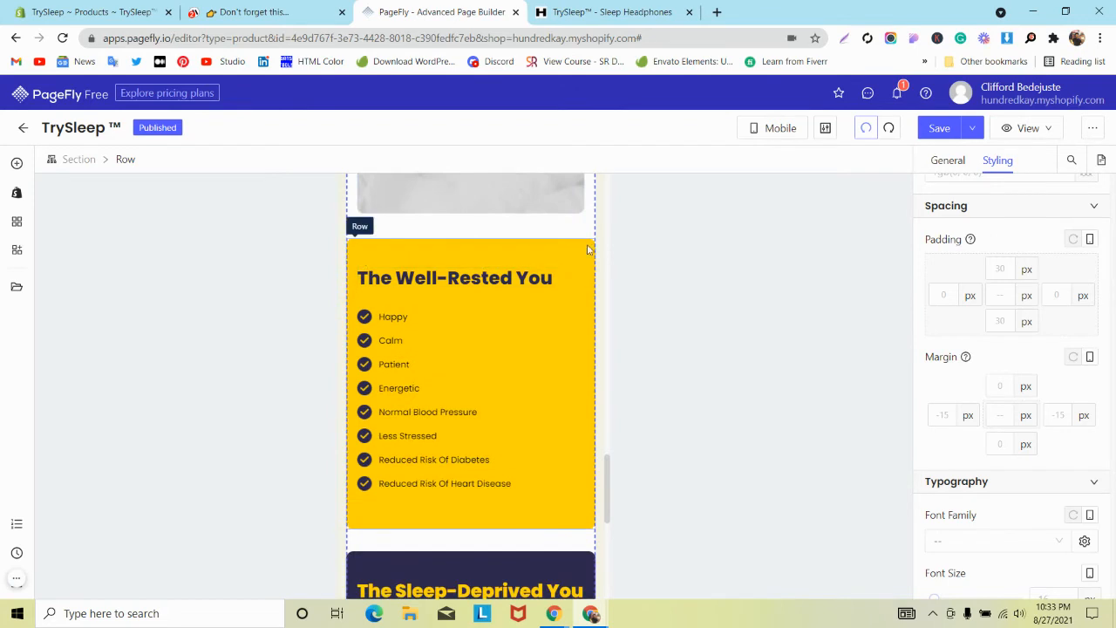
{"action": "scroll", "coordinate": [986, 328], "scroll_direction": "down", "scroll_amount": 1}
{"action": "scroll", "coordinate": [994, 324], "scroll_direction": "up", "scroll_amount": 1}
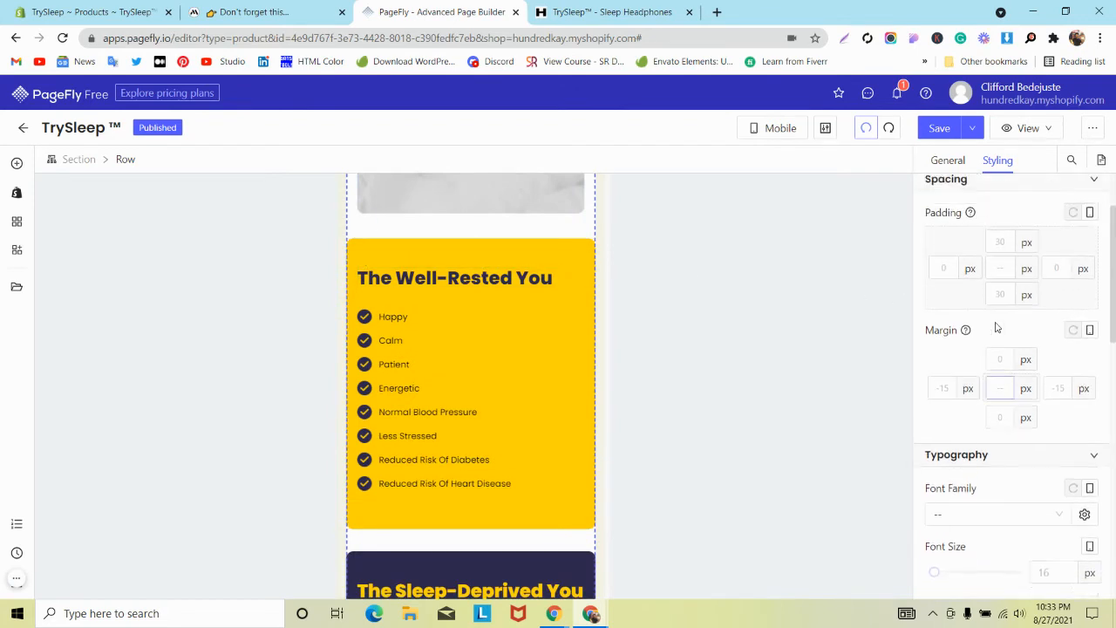
{"action": "left_click", "coordinate": [939, 297]}
{"action": "type", "text": "10"}
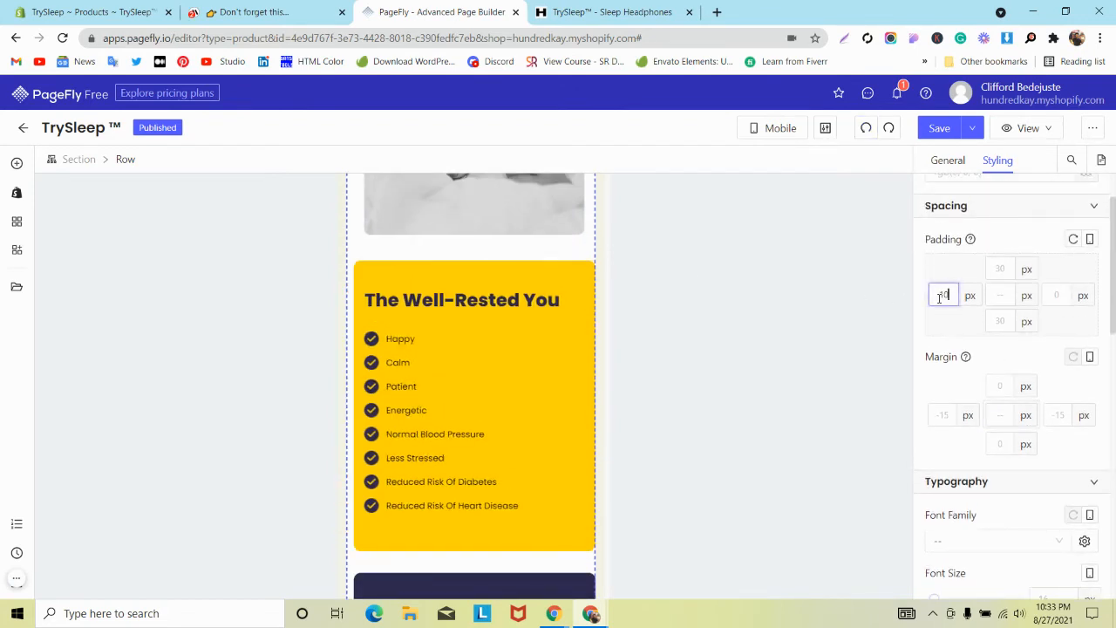
{"action": "type", "text": "10"}
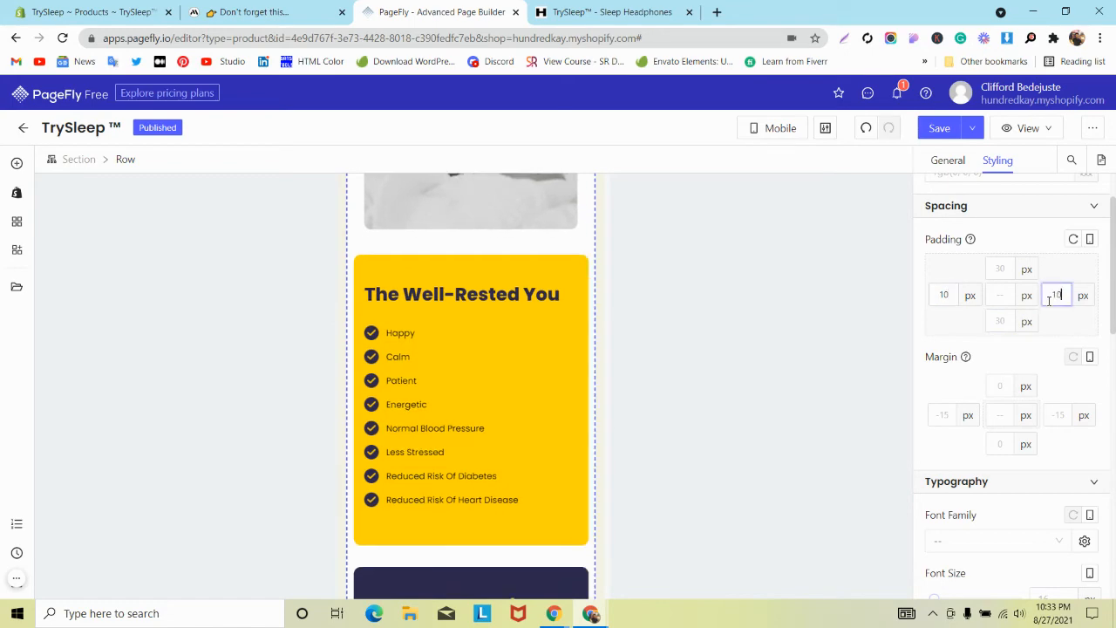
{"action": "scroll", "coordinate": [562, 361], "scroll_direction": "down", "scroll_amount": 5}
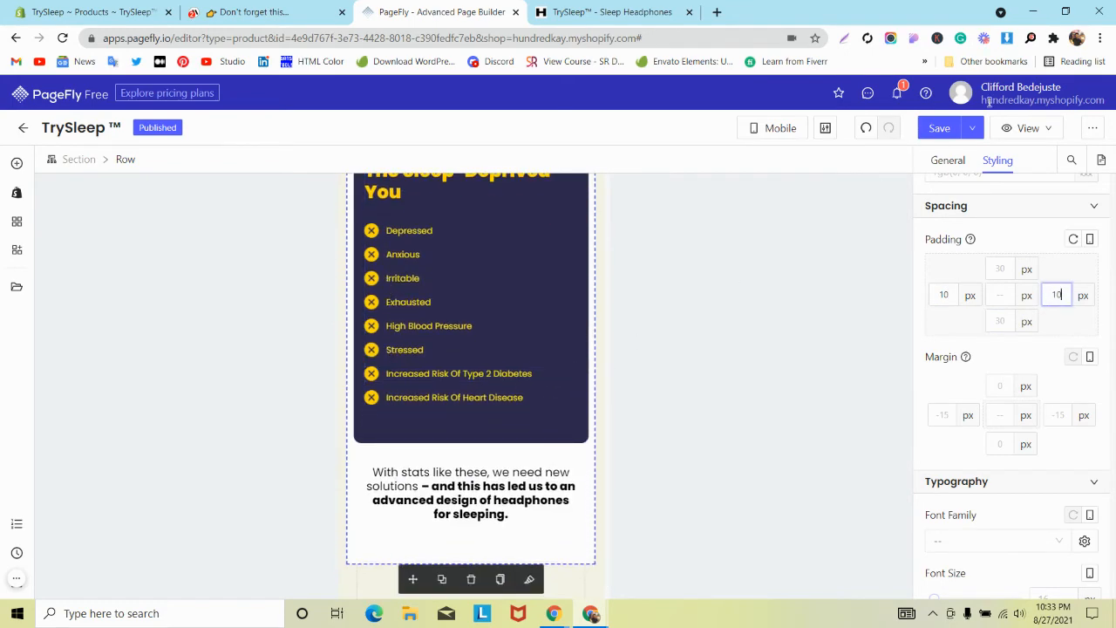
Step: Save the page changes and reload the live product page in desktop view with the developer tools closed
{"action": "left_click", "coordinate": [974, 127]}
{"action": "left_click", "coordinate": [939, 155]}
{"action": "left_click", "coordinate": [595, 7]}
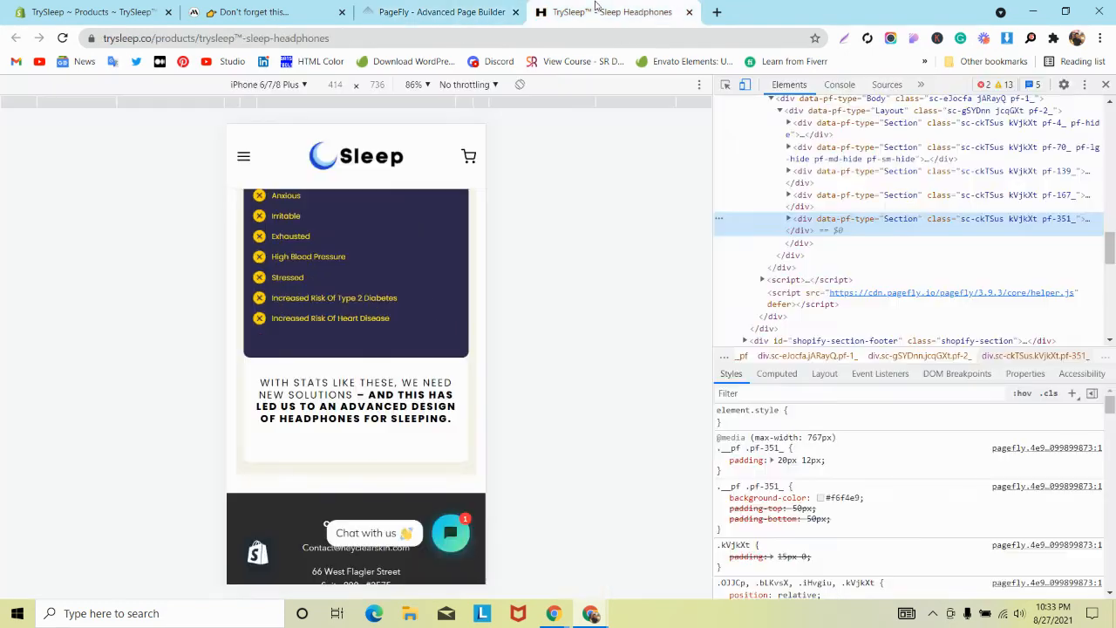
{"action": "left_click", "coordinate": [1106, 84]}
{"action": "scroll", "coordinate": [241, 253], "scroll_direction": "up", "scroll_amount": 9}
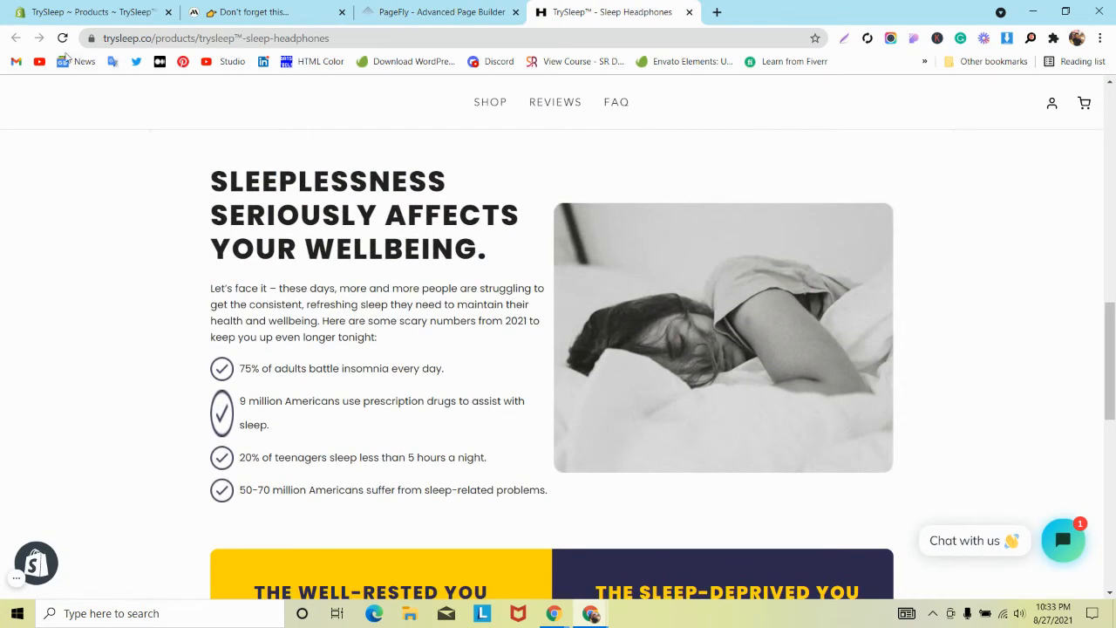
{"action": "left_click", "coordinate": [62, 38]}
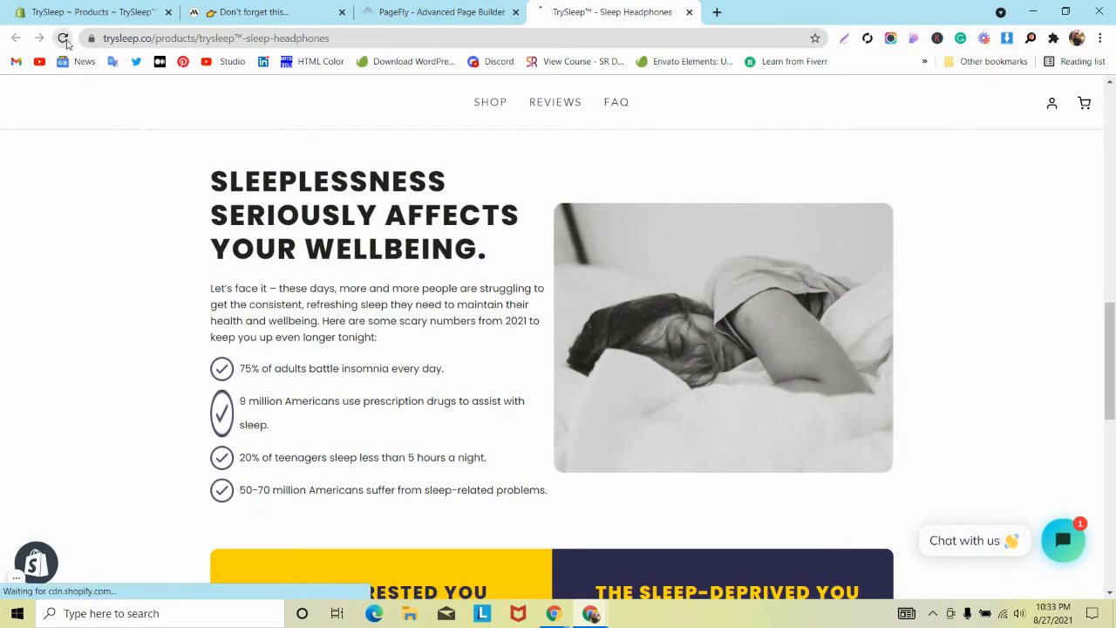
Step: Return to the PageFly editor from the reloaded live page and show the layout for all devices
{"action": "scroll", "coordinate": [172, 209], "scroll_direction": "down", "scroll_amount": 1}
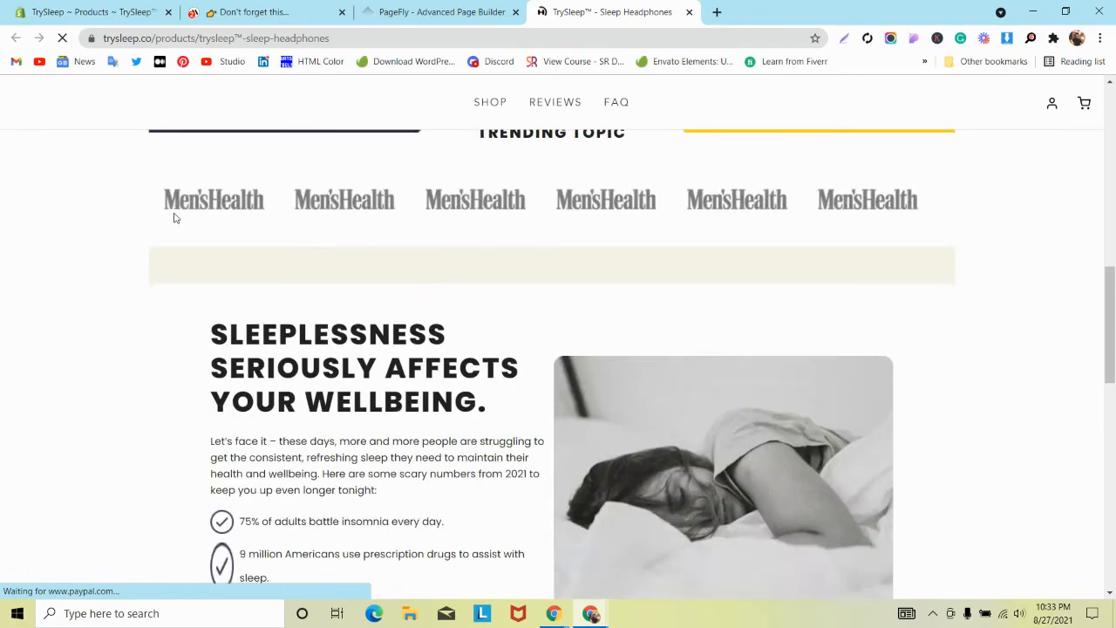
{"action": "scroll", "coordinate": [174, 220], "scroll_direction": "down", "scroll_amount": 3}
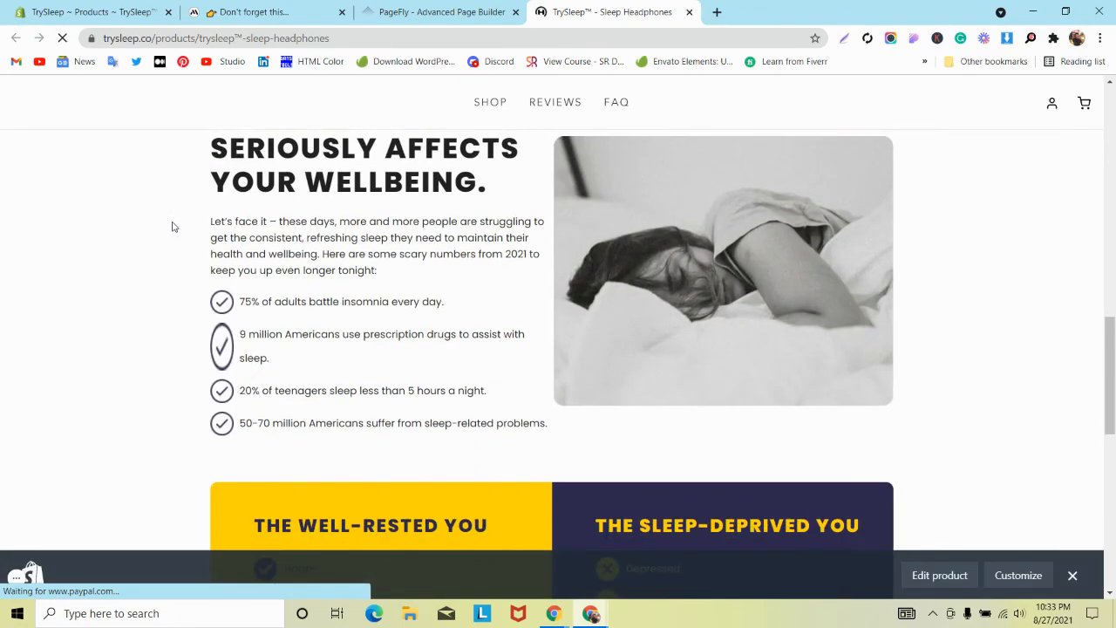
{"action": "left_click", "coordinate": [441, 12]}
{"action": "left_click", "coordinate": [764, 128]}
{"action": "left_click", "coordinate": [759, 157]}
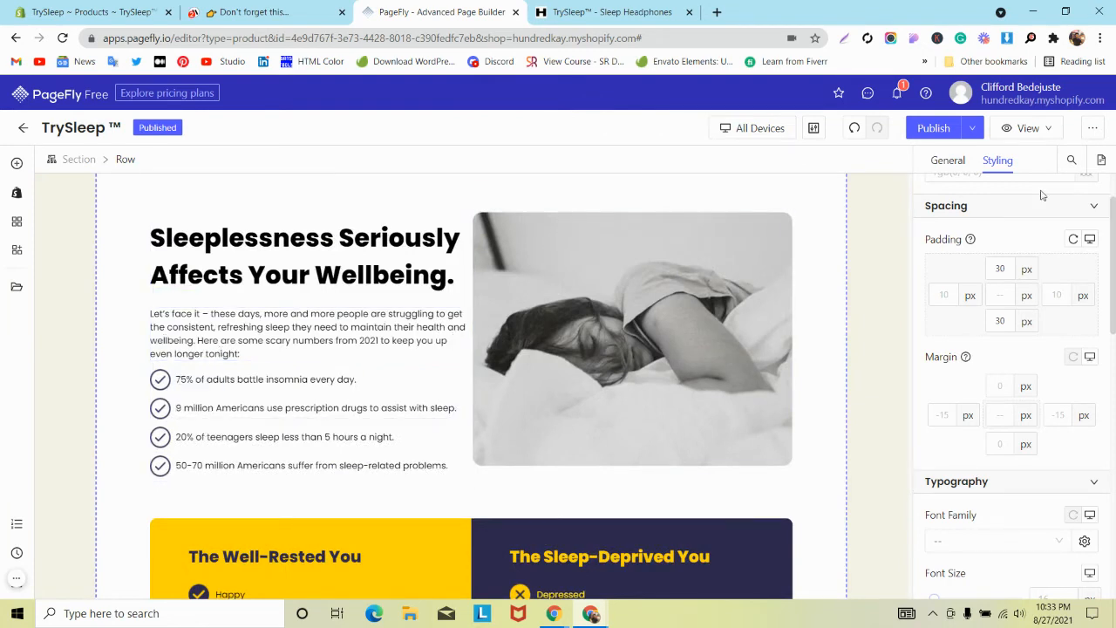
Step: Open the live product page, dismiss the store admin bar and examine the widths of the sections from the Sleeplessness block up to the hero
{"action": "left_click", "coordinate": [1008, 136]}
{"action": "left_click", "coordinate": [1003, 179]}
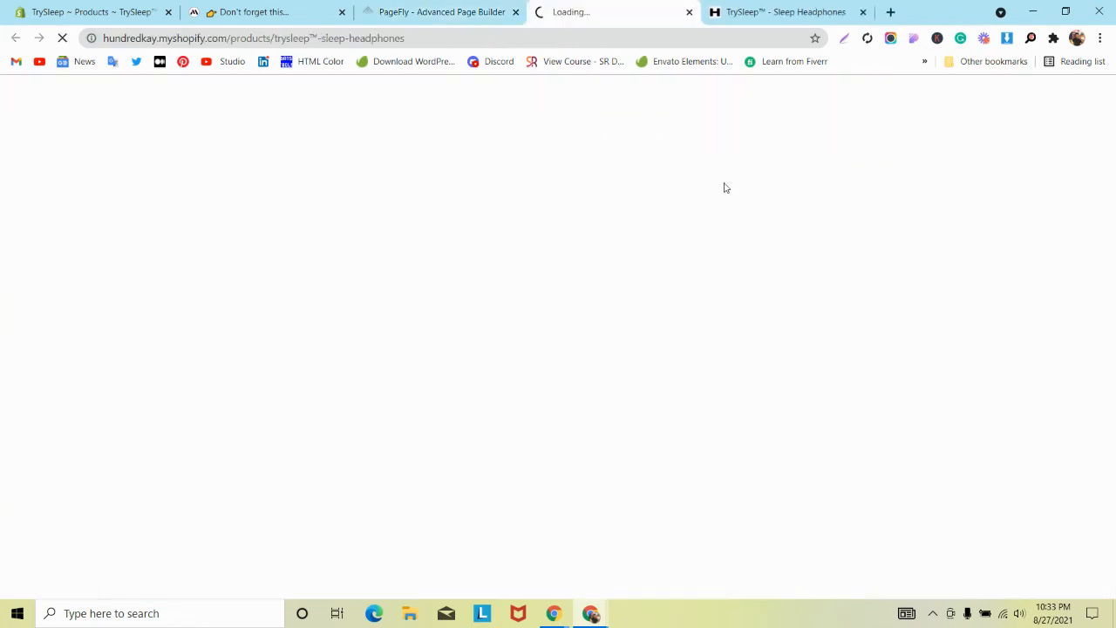
{"action": "scroll", "coordinate": [724, 189], "scroll_direction": "down", "scroll_amount": 9}
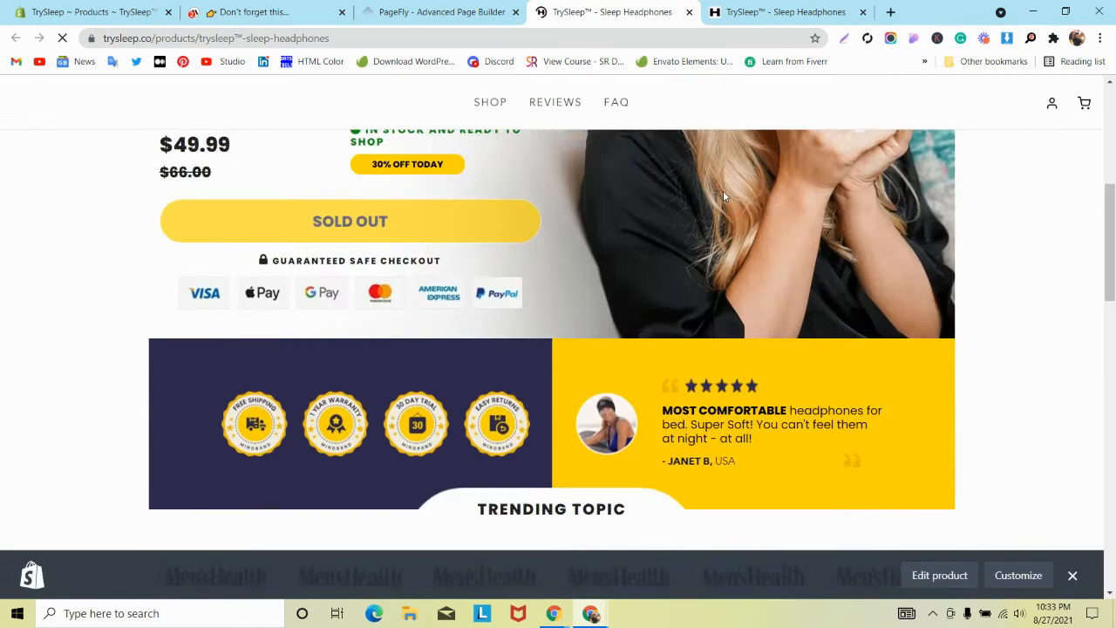
{"action": "scroll", "coordinate": [722, 191], "scroll_direction": "down", "scroll_amount": 6}
{"action": "scroll", "coordinate": [723, 194], "scroll_direction": "up", "scroll_amount": 3}
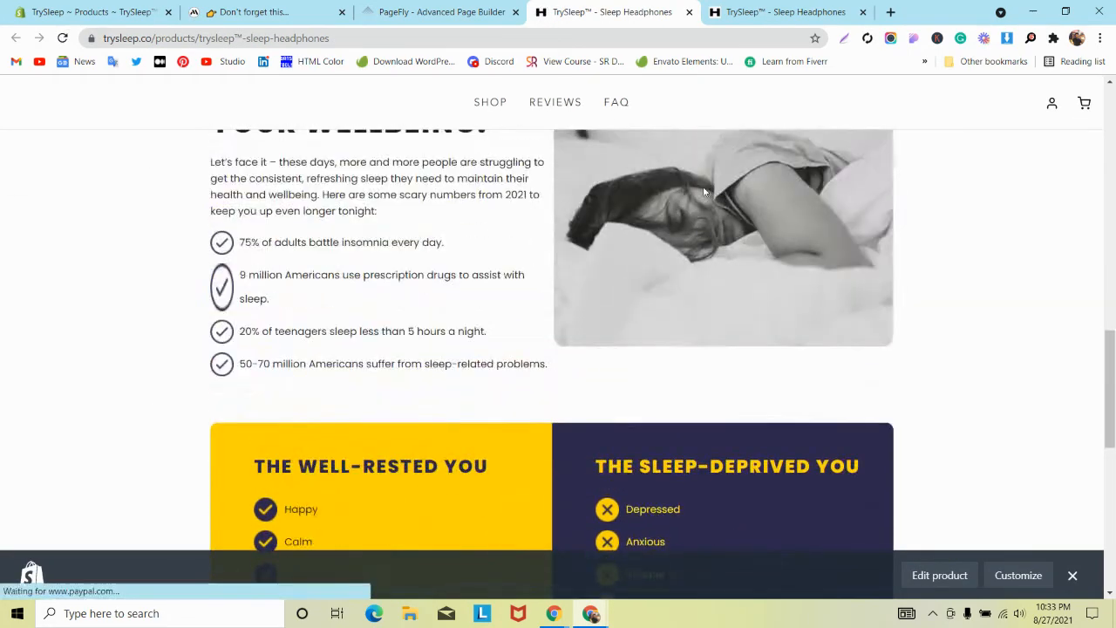
{"action": "left_click", "coordinate": [1073, 575]}
{"action": "scroll", "coordinate": [823, 393], "scroll_direction": "up", "scroll_amount": 12}
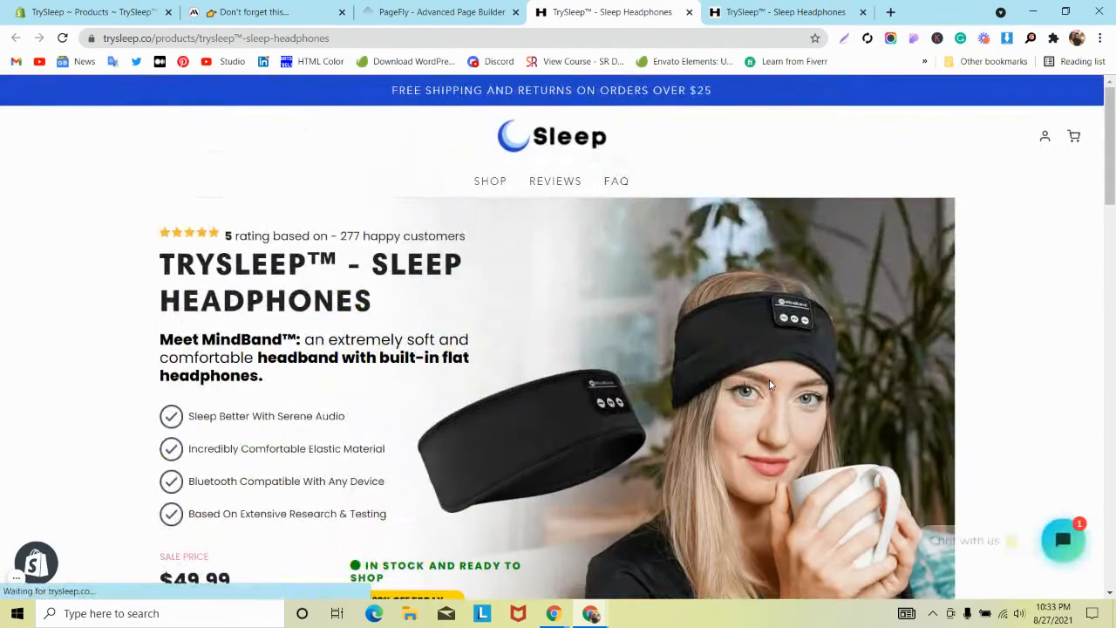
Step: Return to the PageFly editor and inspect the fixed-width setting of the hero section with the headphones
{"action": "left_click", "coordinate": [440, 11]}
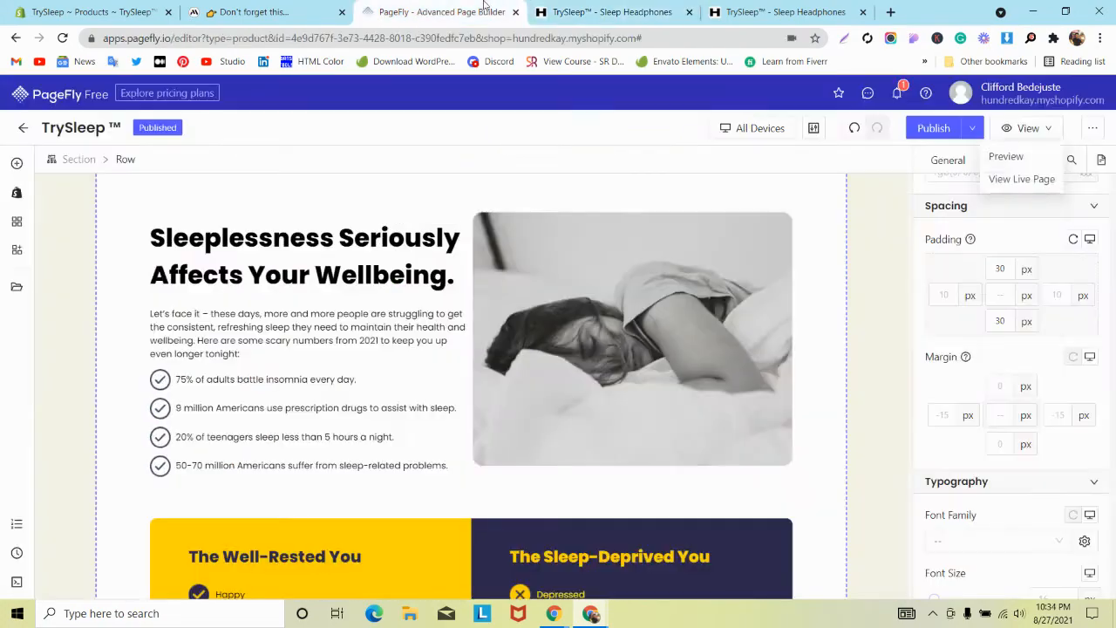
{"action": "scroll", "coordinate": [515, 260], "scroll_direction": "up", "scroll_amount": 5}
{"action": "scroll", "coordinate": [517, 260], "scroll_direction": "up", "scroll_amount": 4}
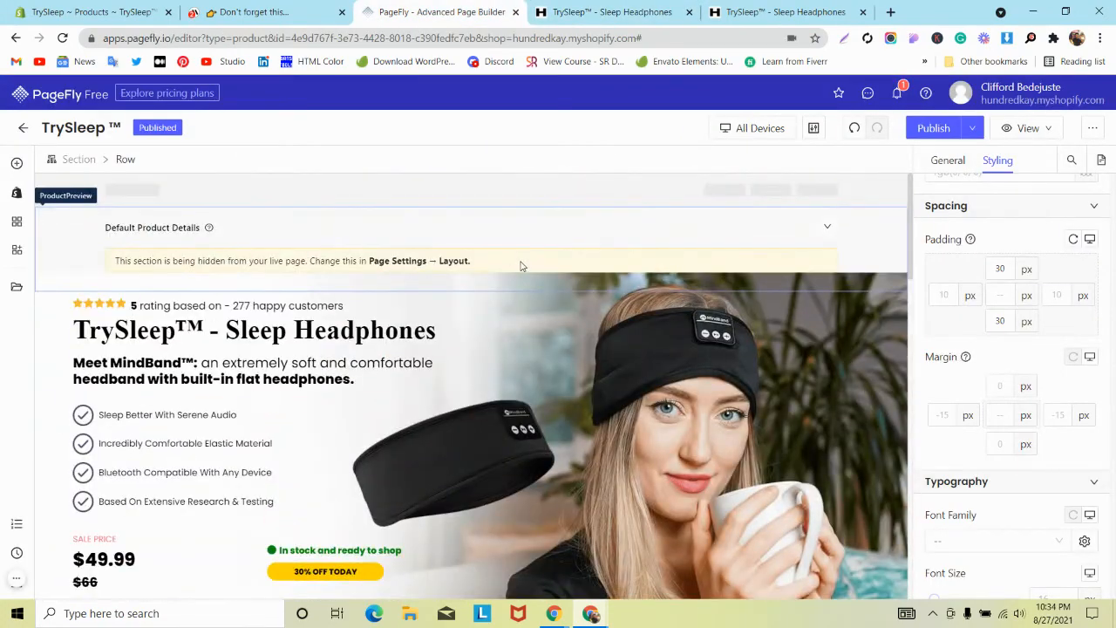
{"action": "left_click", "coordinate": [41, 288]}
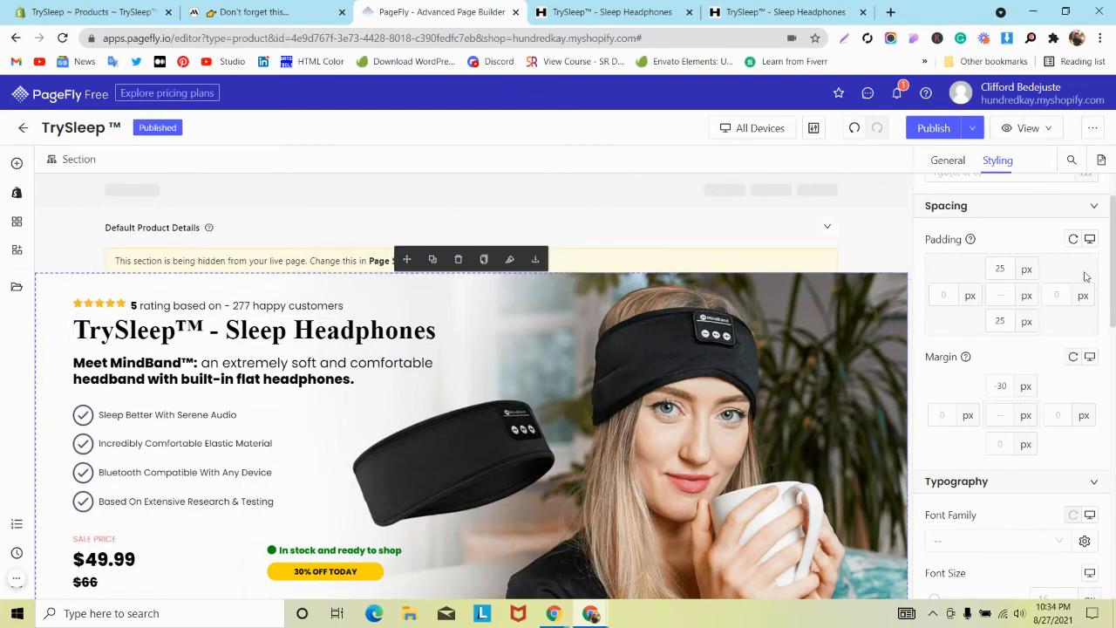
{"action": "left_click", "coordinate": [948, 161]}
{"action": "scroll", "coordinate": [1053, 405], "scroll_direction": "down", "scroll_amount": 1}
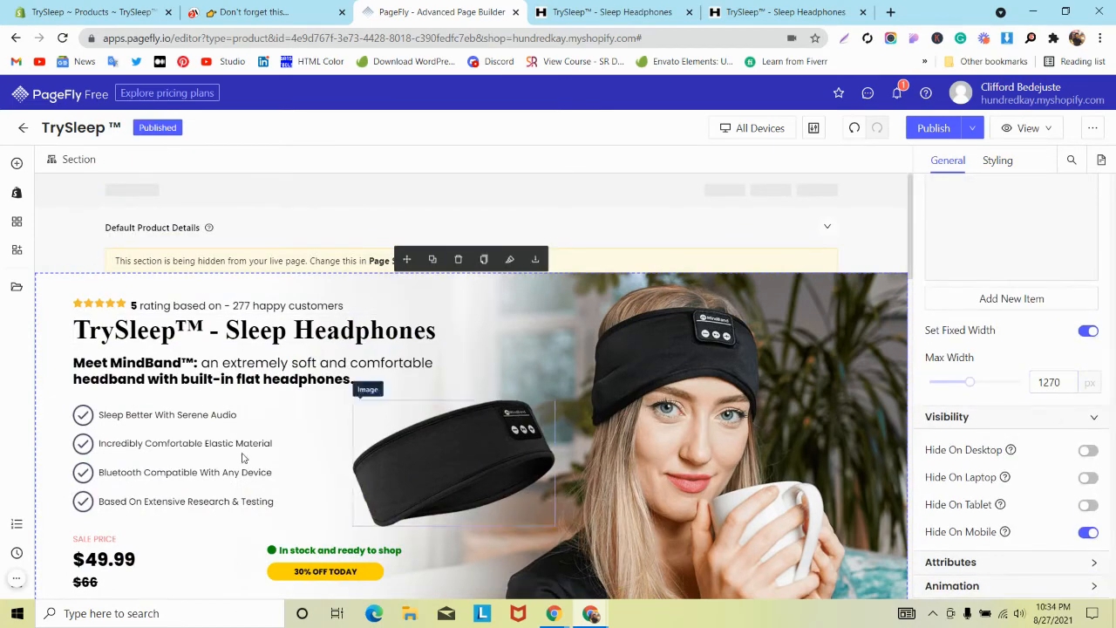
Step: Enable a fixed width for the guarantee badges and testimonial section and set its maximum width to 1270 px
{"action": "scroll", "coordinate": [261, 489], "scroll_direction": "down", "scroll_amount": 4}
{"action": "left_click", "coordinate": [76, 354]}
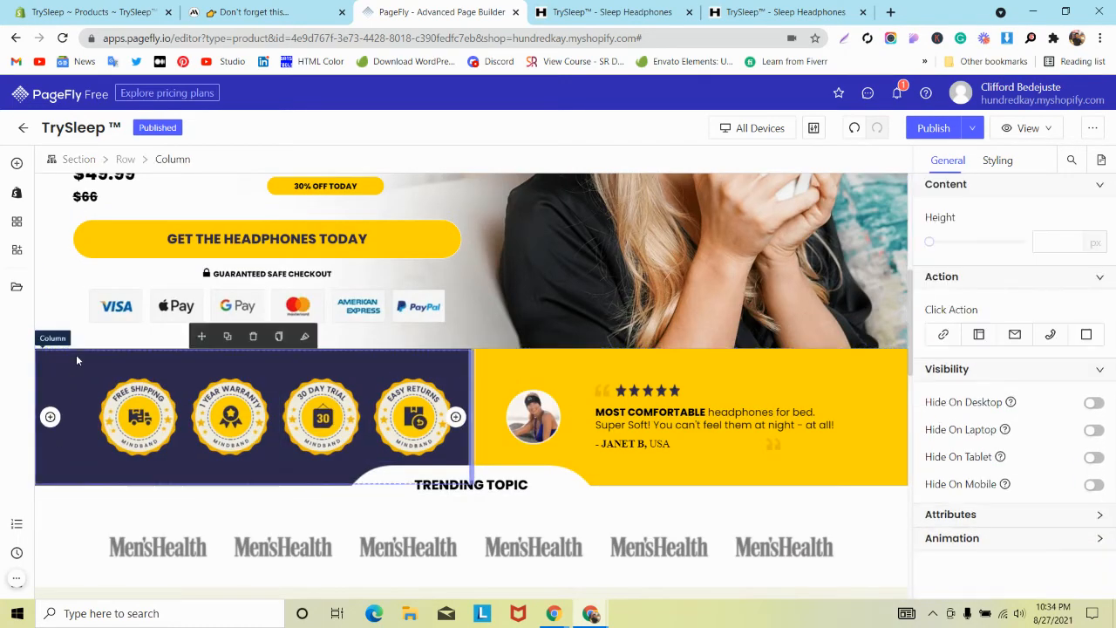
{"action": "left_click", "coordinate": [72, 159]}
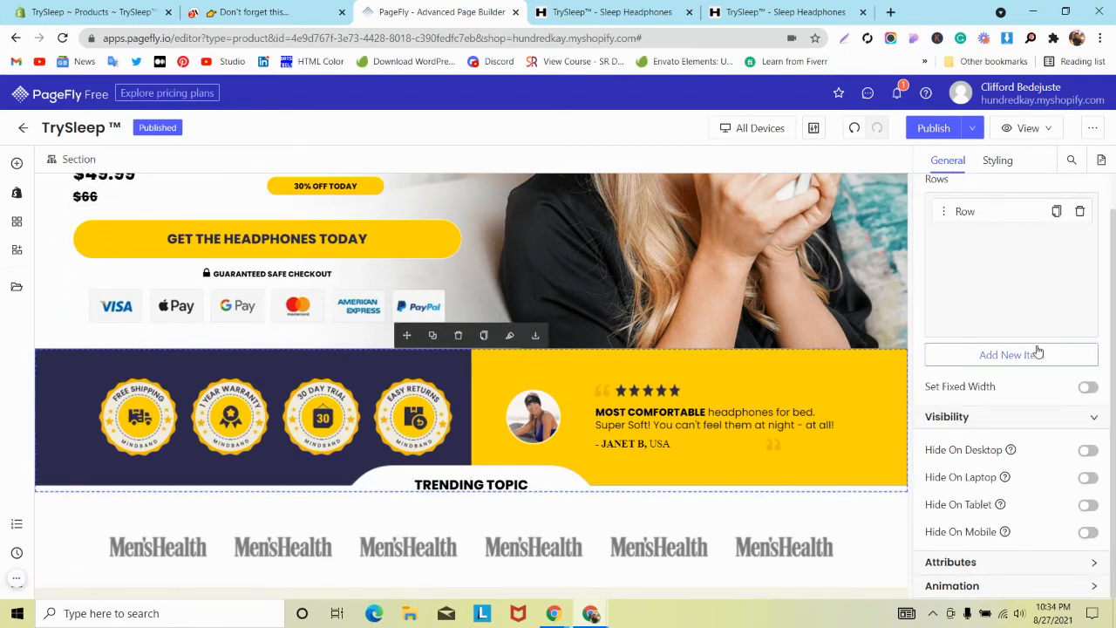
{"action": "scroll", "coordinate": [1038, 353], "scroll_direction": "up", "scroll_amount": 1}
{"action": "scroll", "coordinate": [960, 305], "scroll_direction": "down", "scroll_amount": 1}
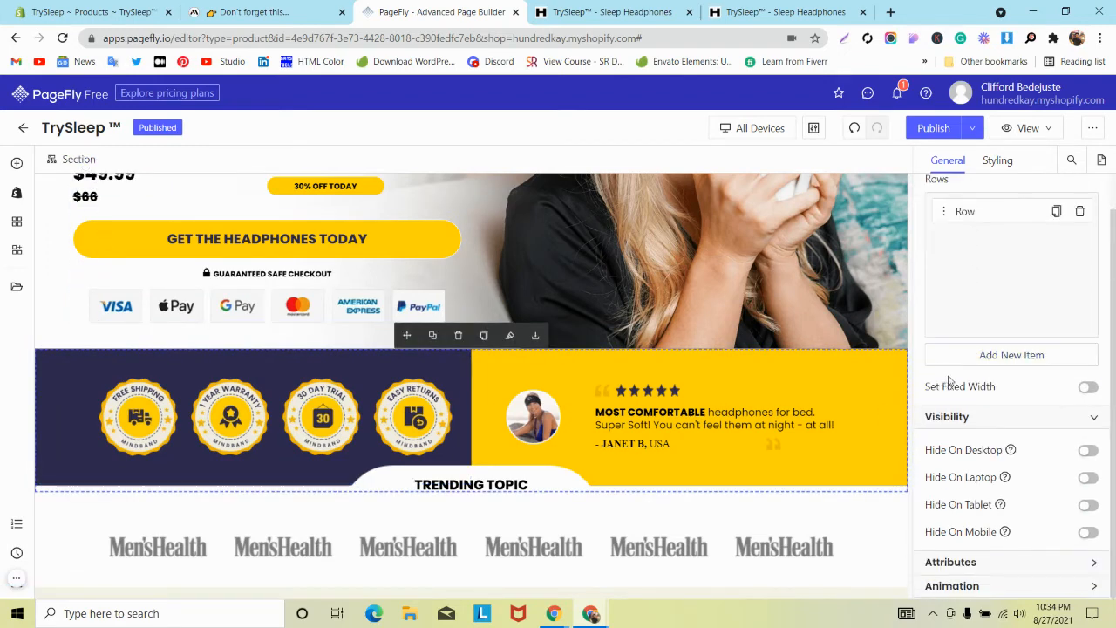
{"action": "scroll", "coordinate": [949, 380], "scroll_direction": "up", "scroll_amount": 1}
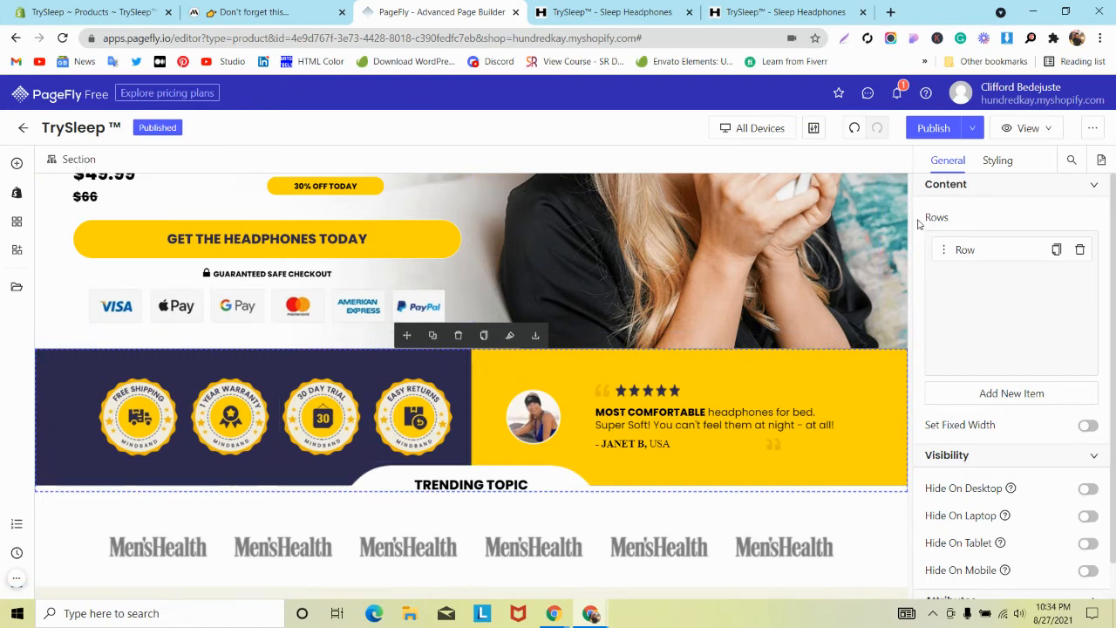
{"action": "left_click", "coordinate": [1088, 426]}
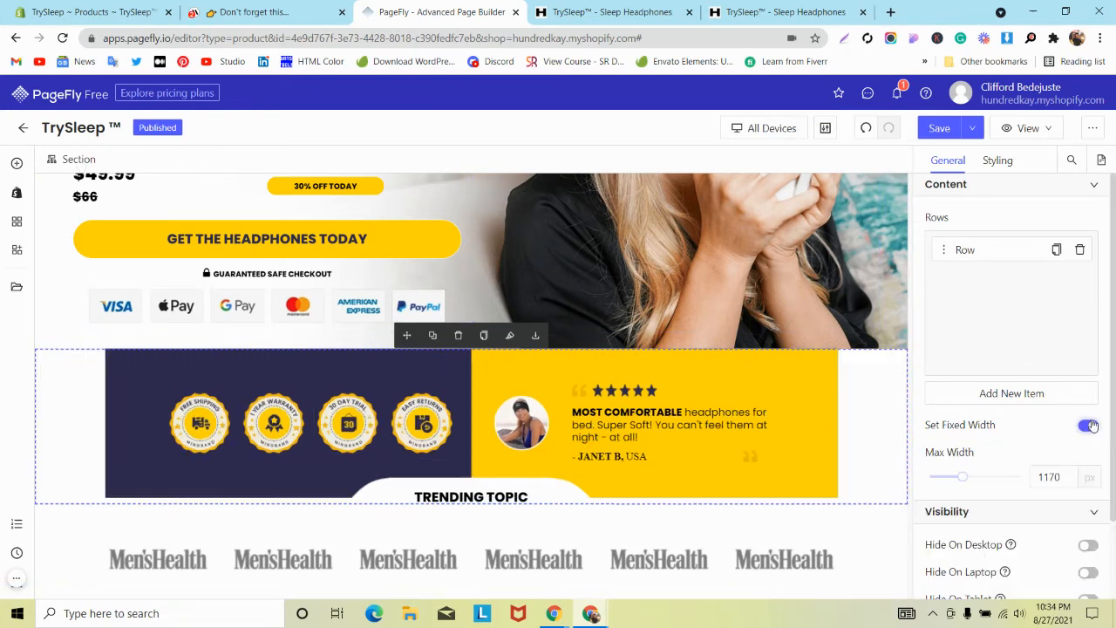
{"action": "type", "text": "1"}
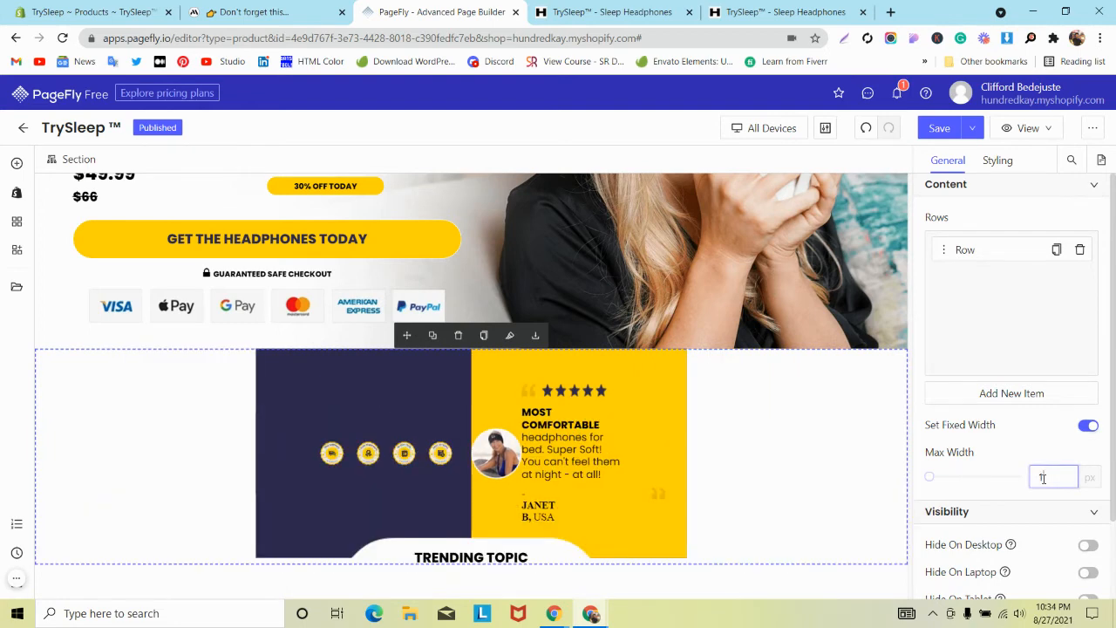
{"action": "type", "text": "270"}
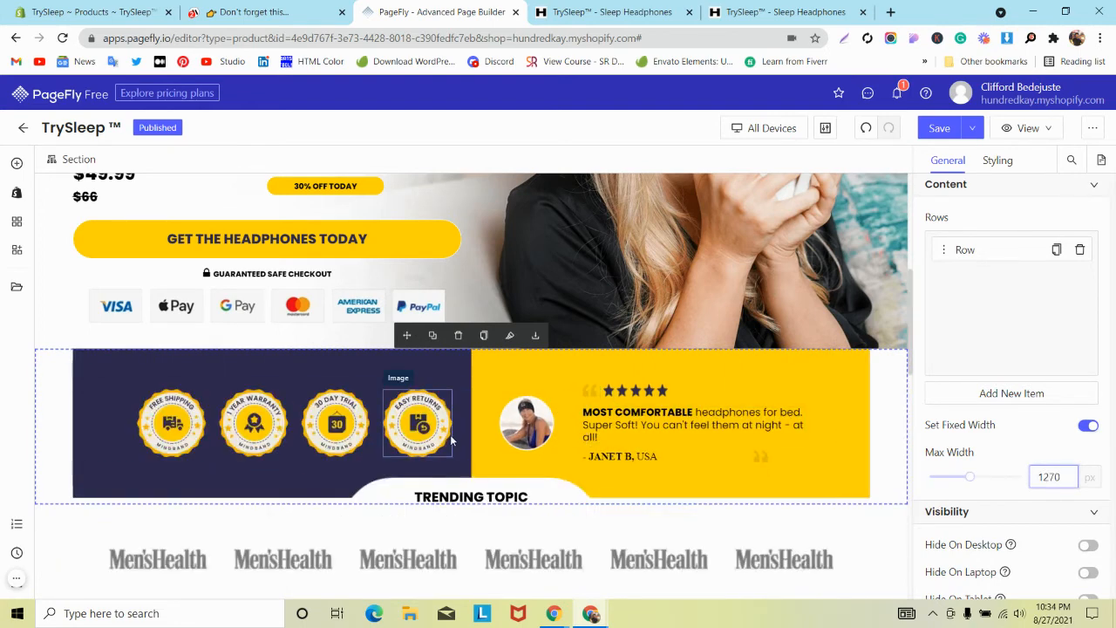
Step: Set the maximum width of both the Men's Health logo section and the Sleeplessness section to 1270 px
{"action": "scroll", "coordinate": [451, 441], "scroll_direction": "down", "scroll_amount": 2}
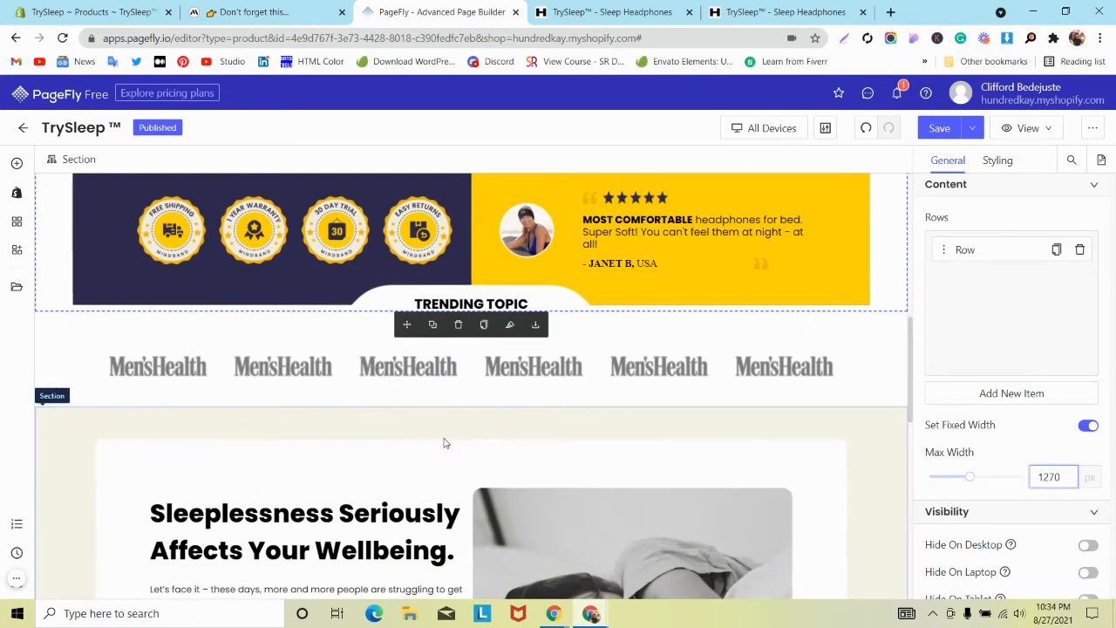
{"action": "left_click", "coordinate": [53, 368]}
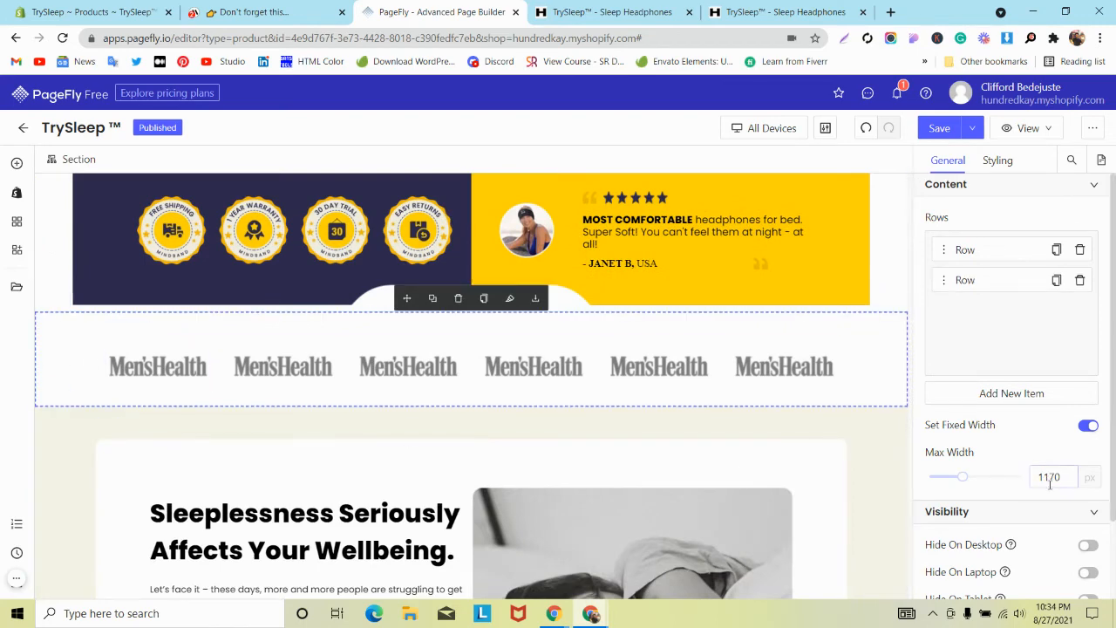
{"action": "type", "text": "11"}
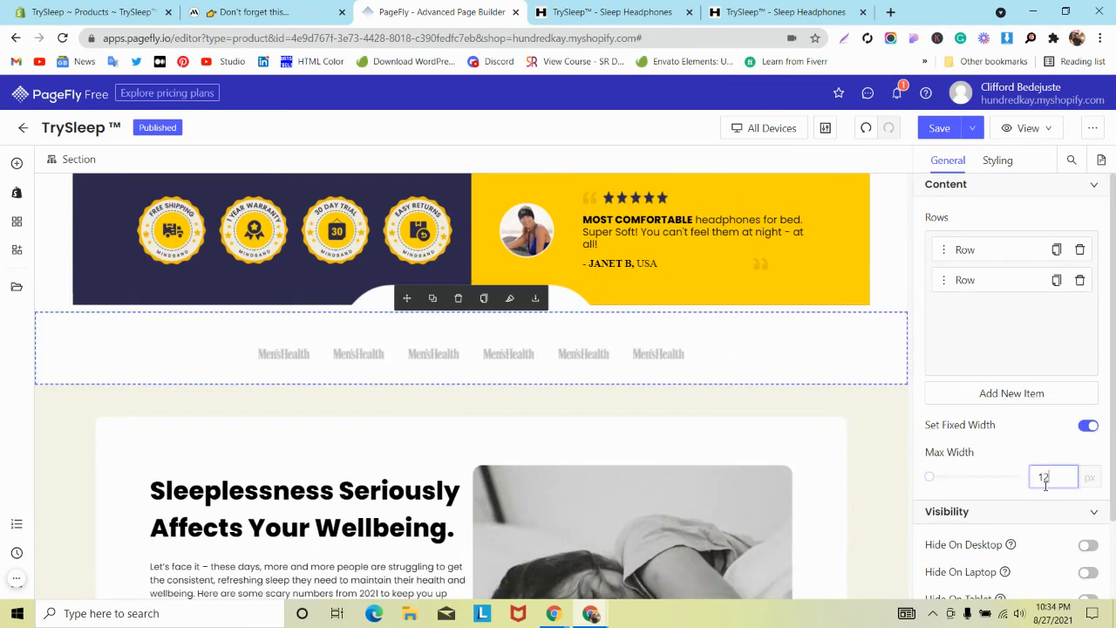
{"action": "type", "text": "70"}
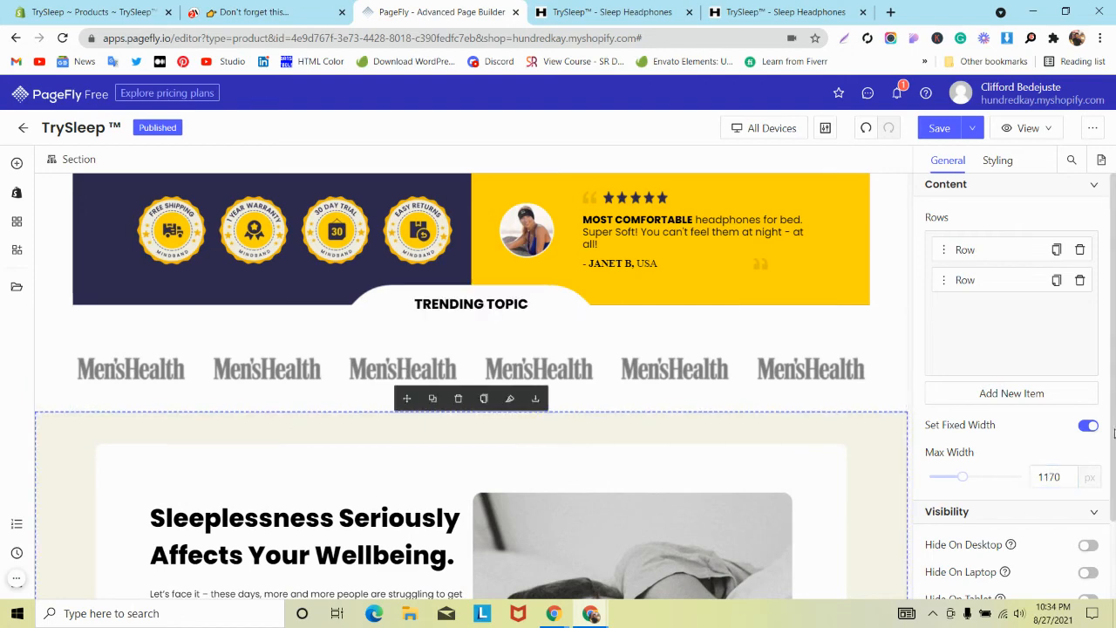
{"action": "type", "text": "1"}
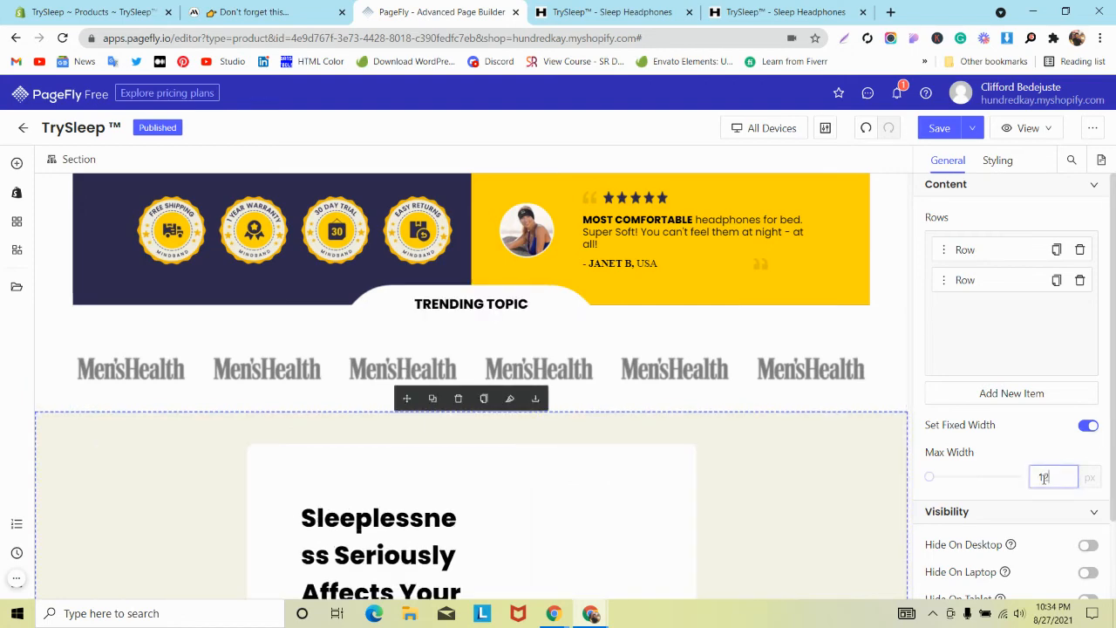
{"action": "type", "text": "270"}
Step: Delete the empty row beneath the closing text at the end of the Sleeplessness section
{"action": "scroll", "coordinate": [606, 396], "scroll_direction": "down", "scroll_amount": 10}
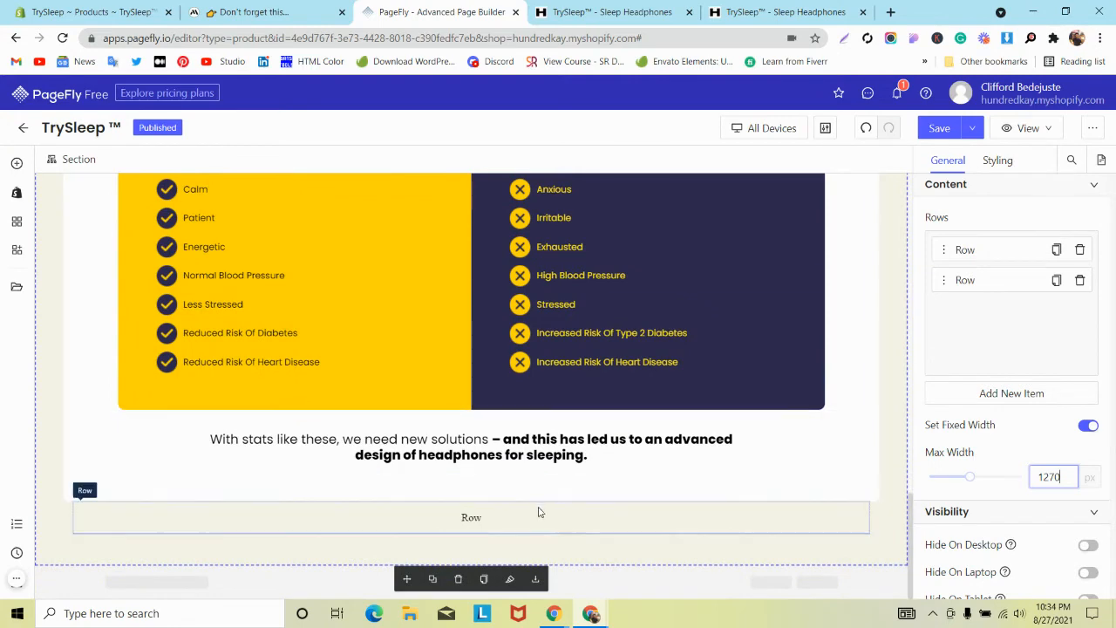
{"action": "left_click", "coordinate": [540, 513]}
{"action": "left_click", "coordinate": [479, 490]}
{"action": "left_click", "coordinate": [474, 522]}
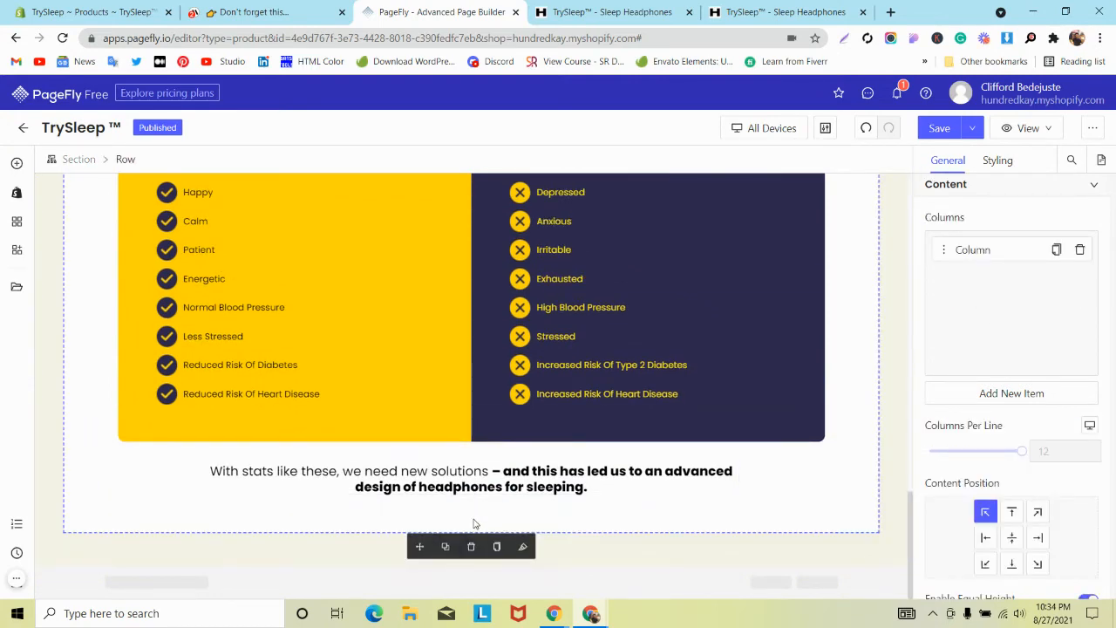
Step: Save and publish the page with the new section widths
{"action": "left_click", "coordinate": [972, 133]}
{"action": "left_click", "coordinate": [955, 165]}
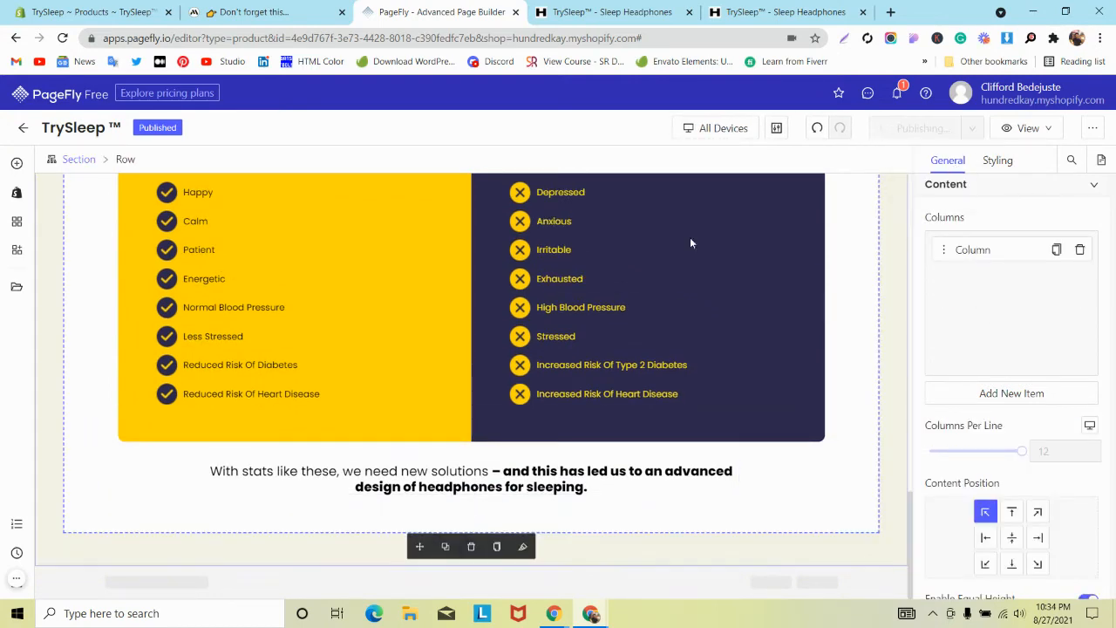
{"action": "scroll", "coordinate": [611, 288], "scroll_direction": "up", "scroll_amount": 15}
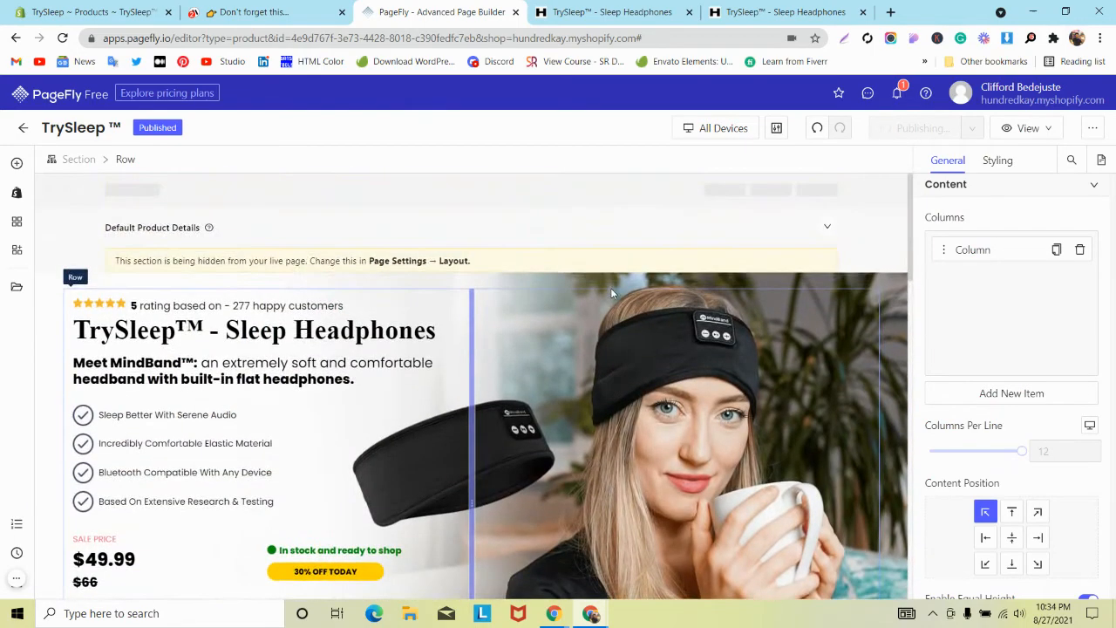
{"action": "scroll", "coordinate": [610, 288], "scroll_direction": "down", "scroll_amount": 5}
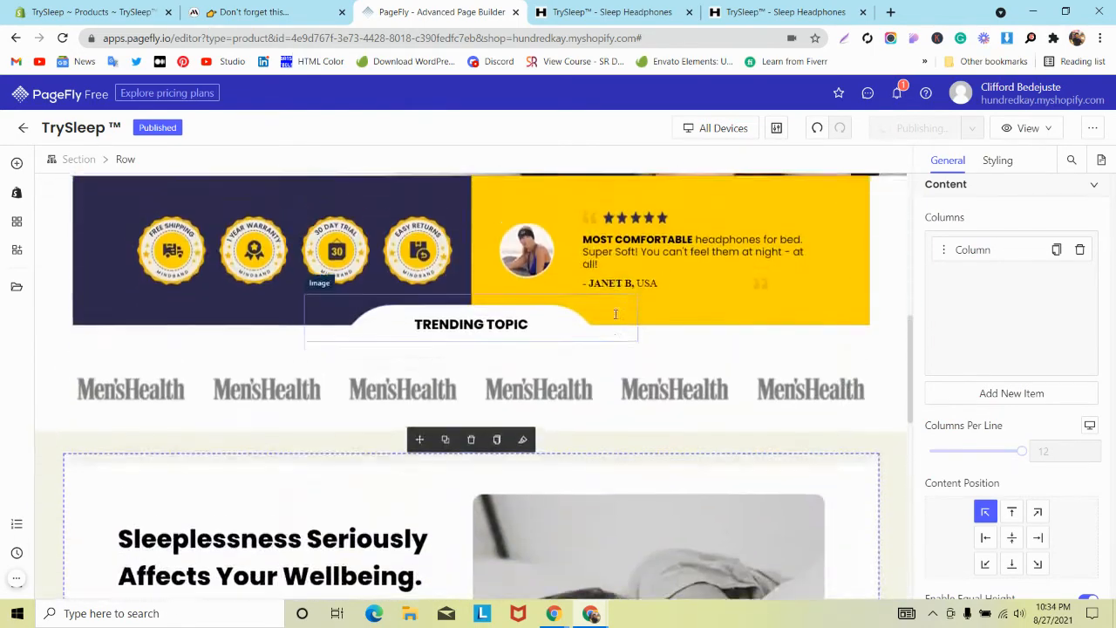
{"action": "scroll", "coordinate": [614, 319], "scroll_direction": "up", "scroll_amount": 5}
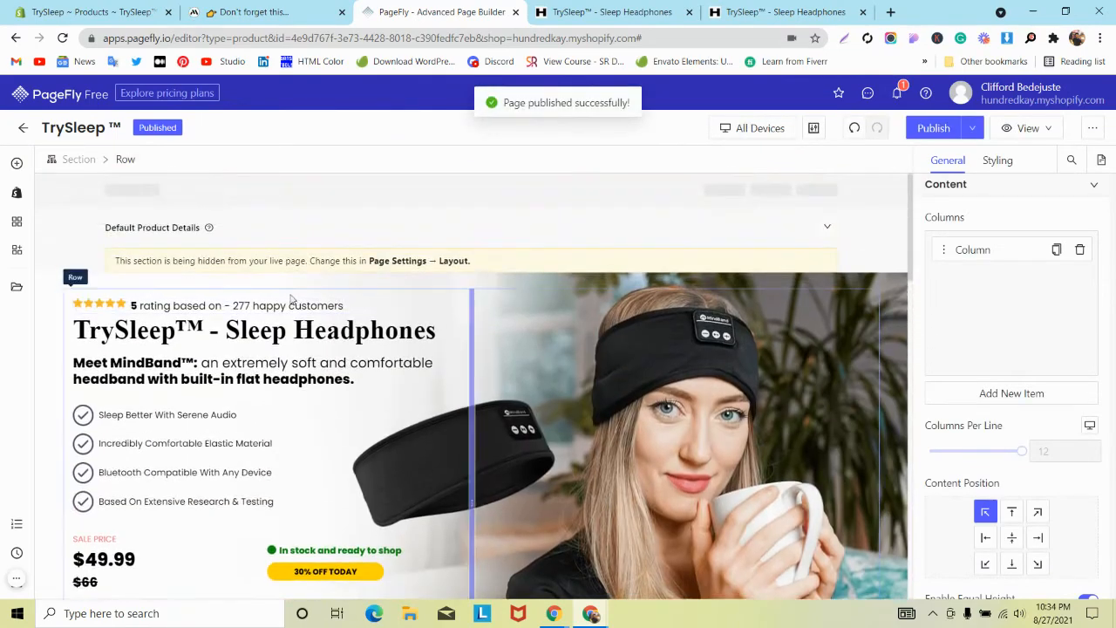
Step: Compare the maximum widths of the hero and guarantee badges sections and inspect the badges section's padding and margin
{"action": "left_click", "coordinate": [58, 292]}
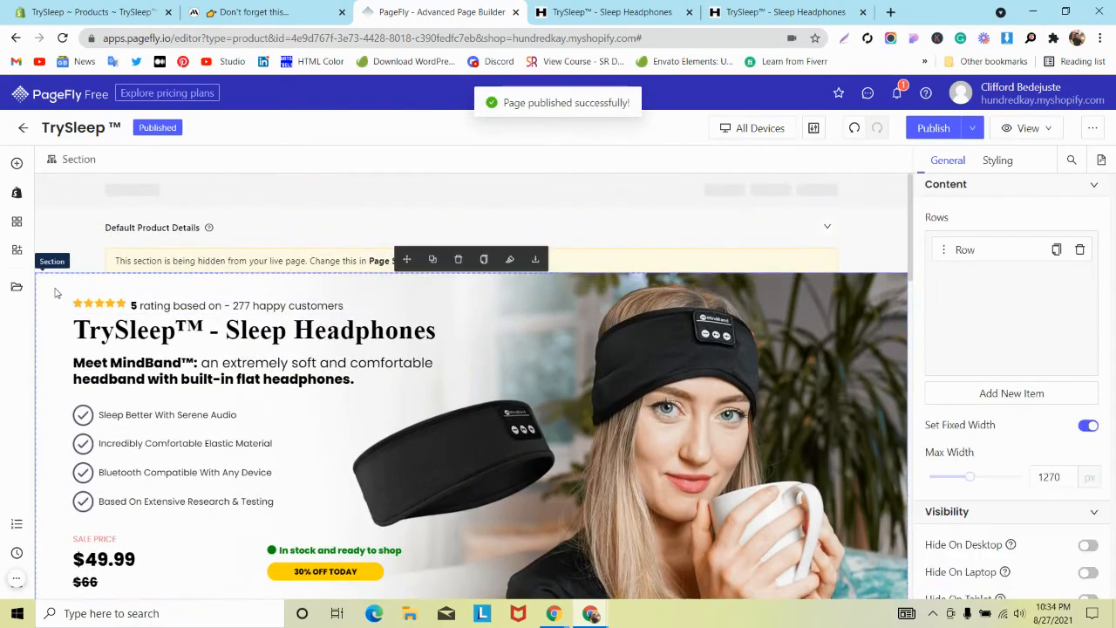
{"action": "scroll", "coordinate": [59, 310], "scroll_direction": "down", "scroll_amount": 5}
{"action": "left_click", "coordinate": [48, 364]}
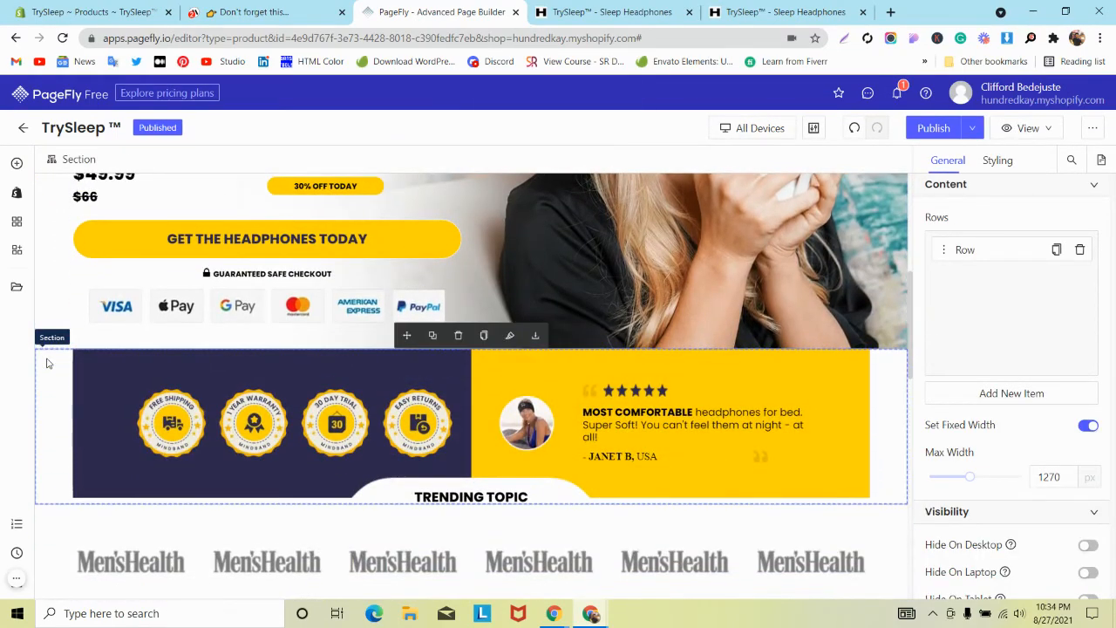
{"action": "left_click", "coordinate": [1002, 165]}
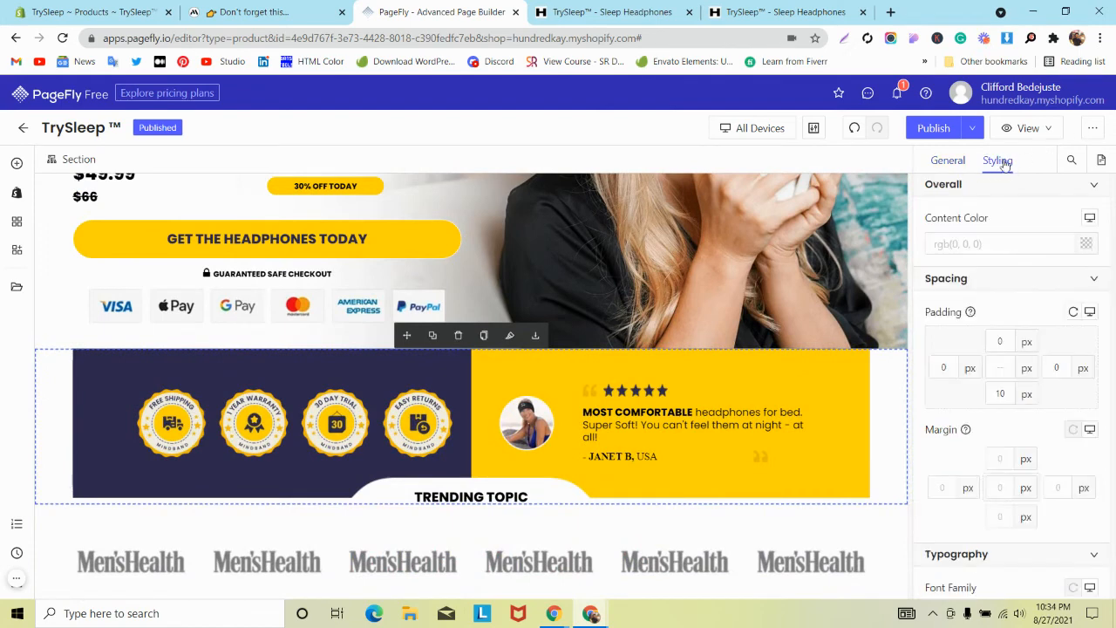
Step: Open the newly published product page and check the section widths down to the Sleeplessness block
{"action": "left_click", "coordinate": [1008, 131]}
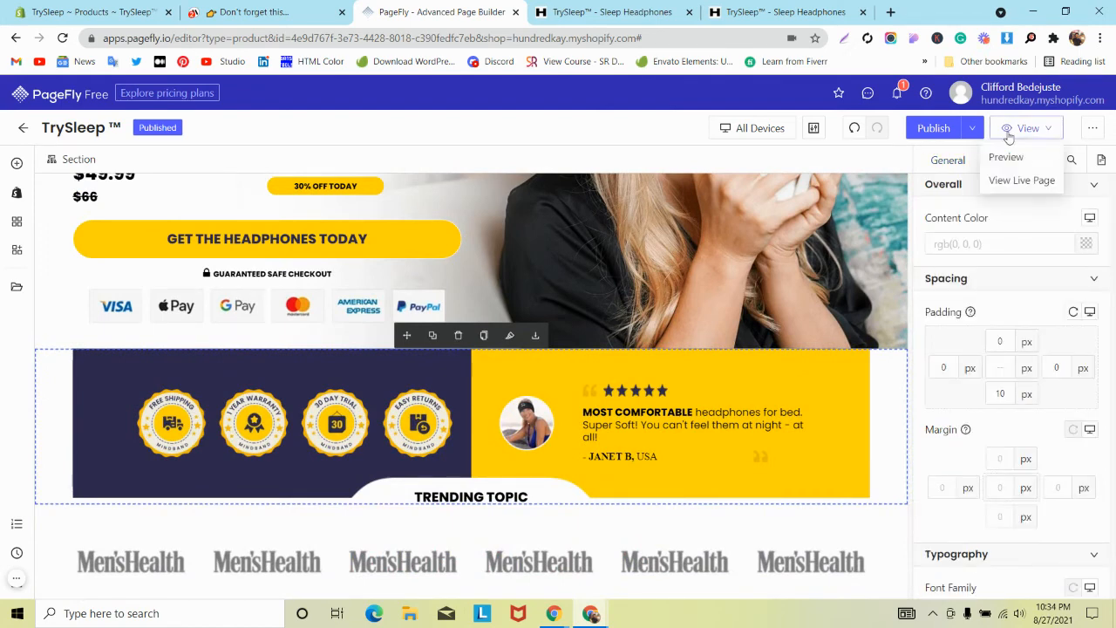
{"action": "left_click", "coordinate": [1003, 183]}
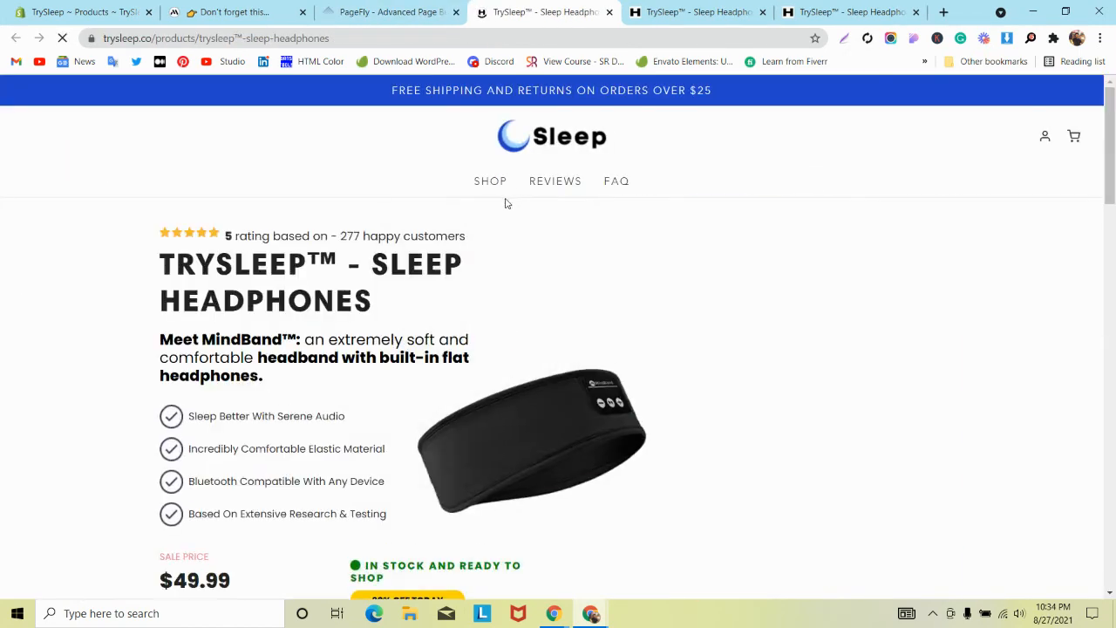
{"action": "scroll", "coordinate": [507, 207], "scroll_direction": "down", "scroll_amount": 10}
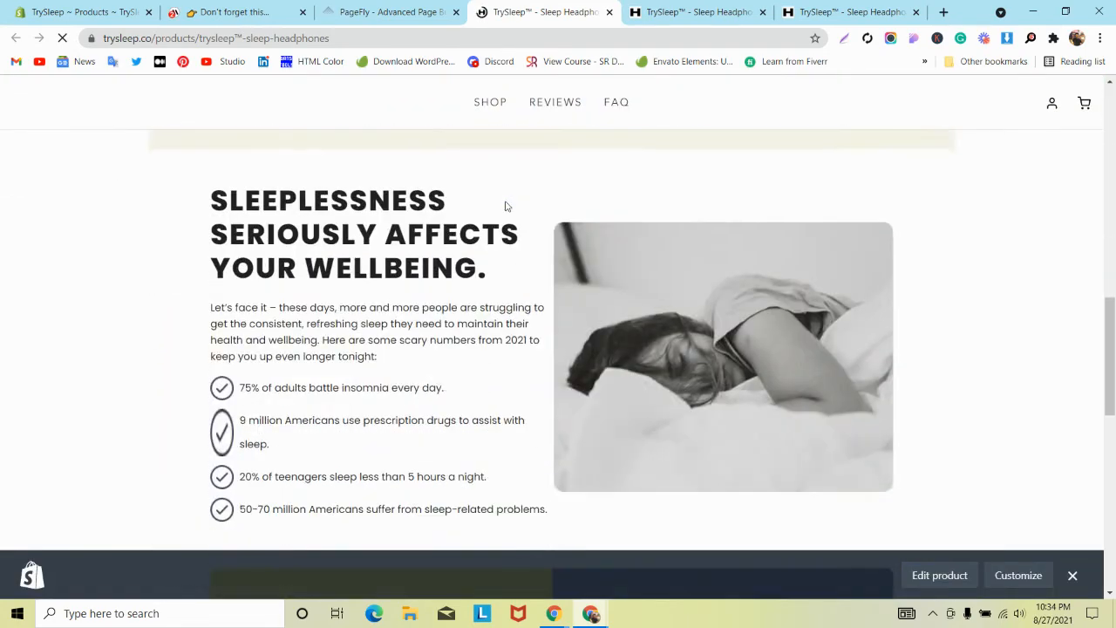
Step: In the PageFly editor, undo the recent section edits back to the full-width guarantee badges section
{"action": "scroll", "coordinate": [506, 207], "scroll_direction": "down", "scroll_amount": 5}
{"action": "left_click", "coordinate": [393, 12]}
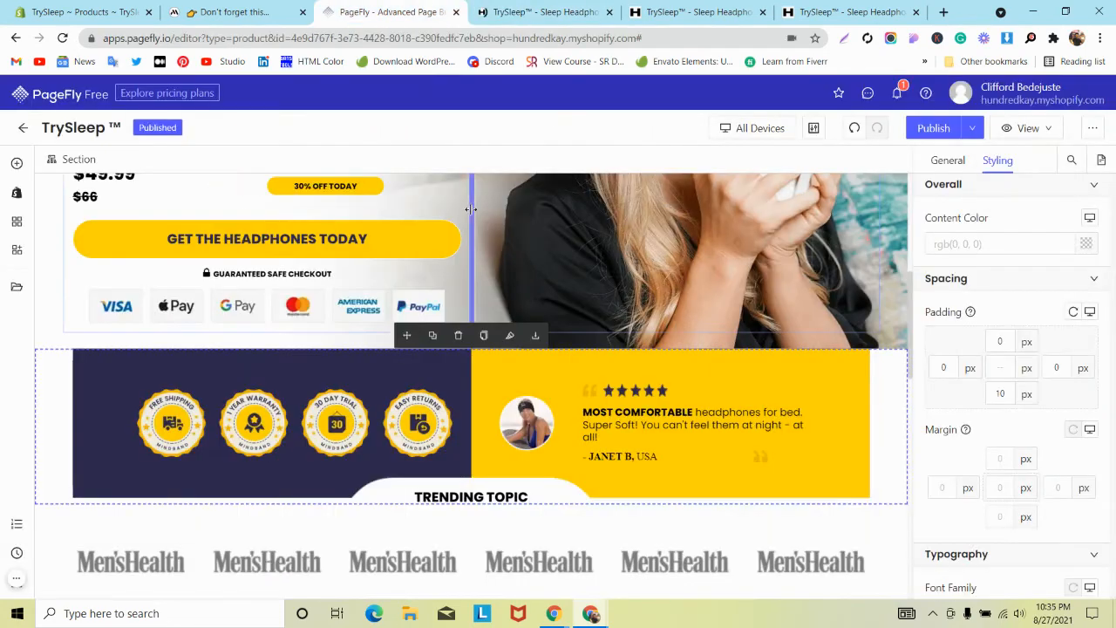
{"action": "left_click", "coordinate": [857, 130]}
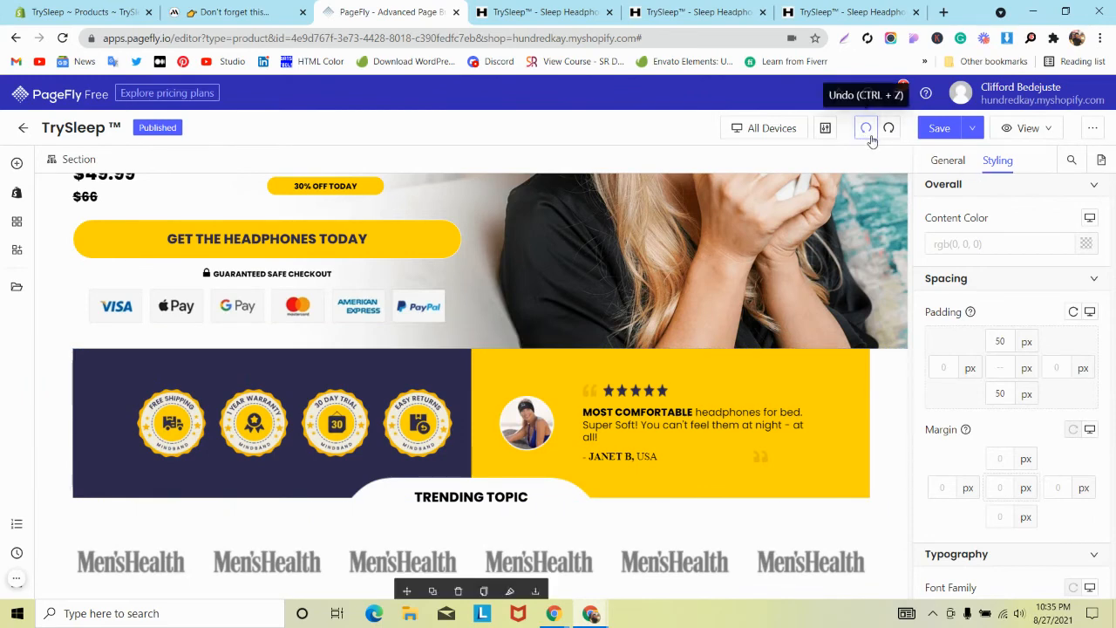
{"action": "left_click", "coordinate": [870, 137]}
{"action": "left_click", "coordinate": [870, 137]}
{"action": "left_click", "coordinate": [871, 137]}
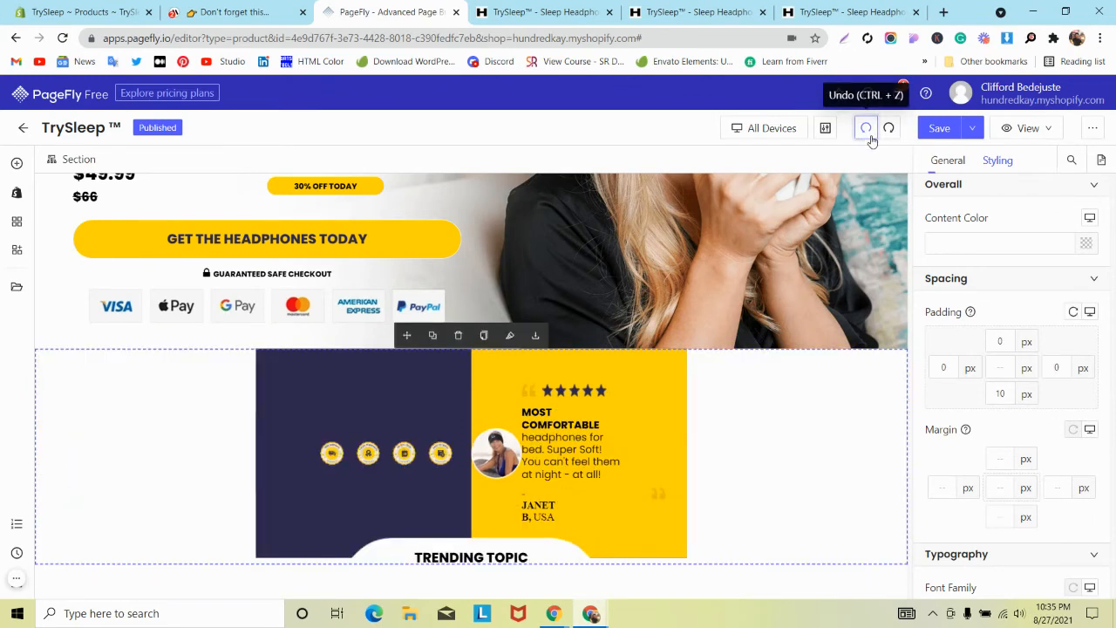
{"action": "left_click", "coordinate": [870, 138]}
{"action": "left_click", "coordinate": [870, 138]}
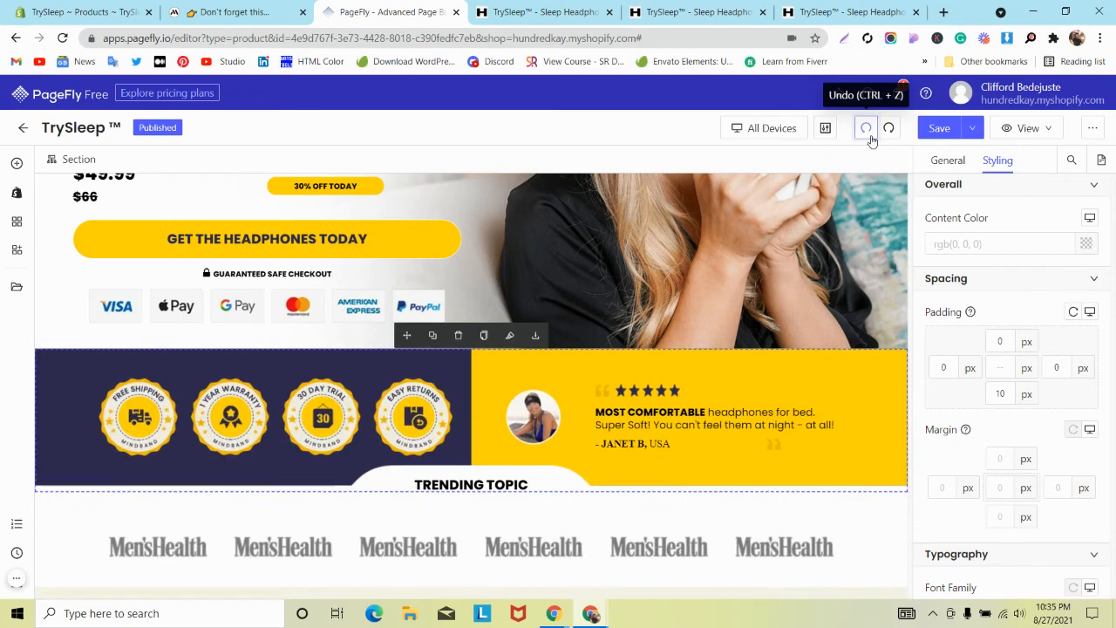
{"action": "left_click", "coordinate": [870, 137]}
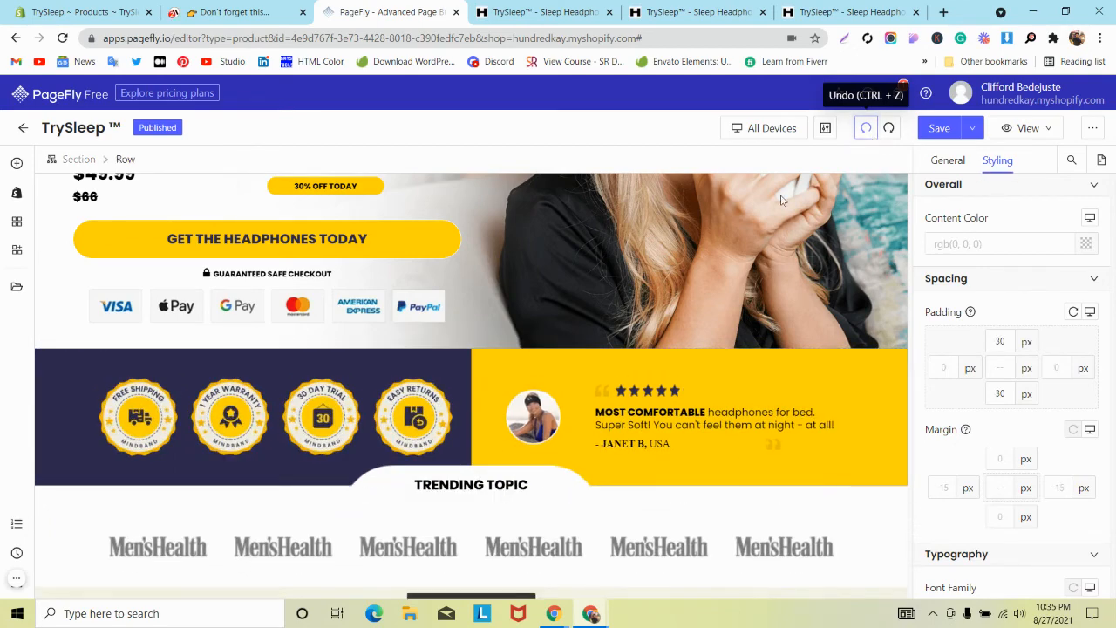
Step: Save and publish the page with the restored widths and close the old published product page tabs
{"action": "scroll", "coordinate": [568, 309], "scroll_direction": "down", "scroll_amount": 10}
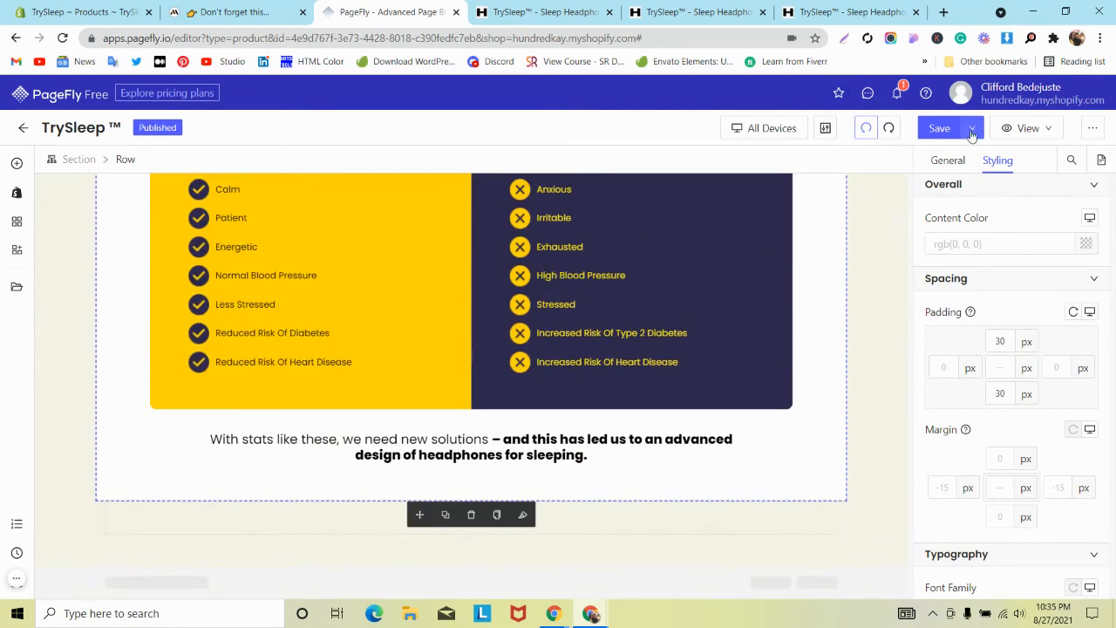
{"action": "left_click", "coordinate": [973, 131]}
{"action": "left_click", "coordinate": [942, 157]}
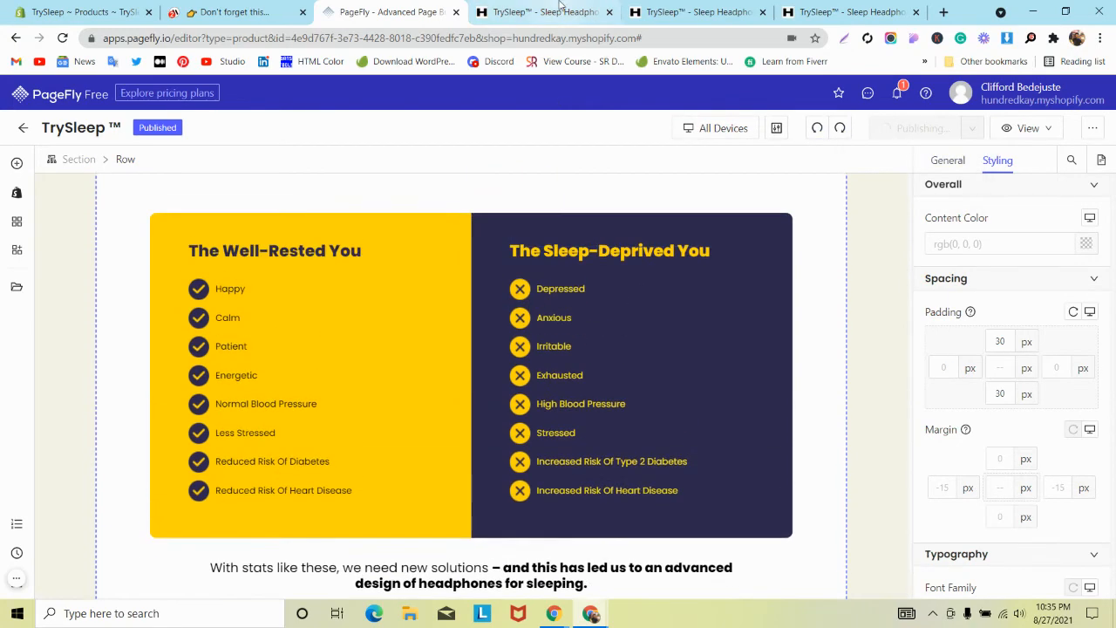
{"action": "left_click", "coordinate": [593, 12]}
{"action": "left_click", "coordinate": [616, 12]}
{"action": "left_click", "coordinate": [617, 13]}
{"action": "left_click", "coordinate": [614, 12]}
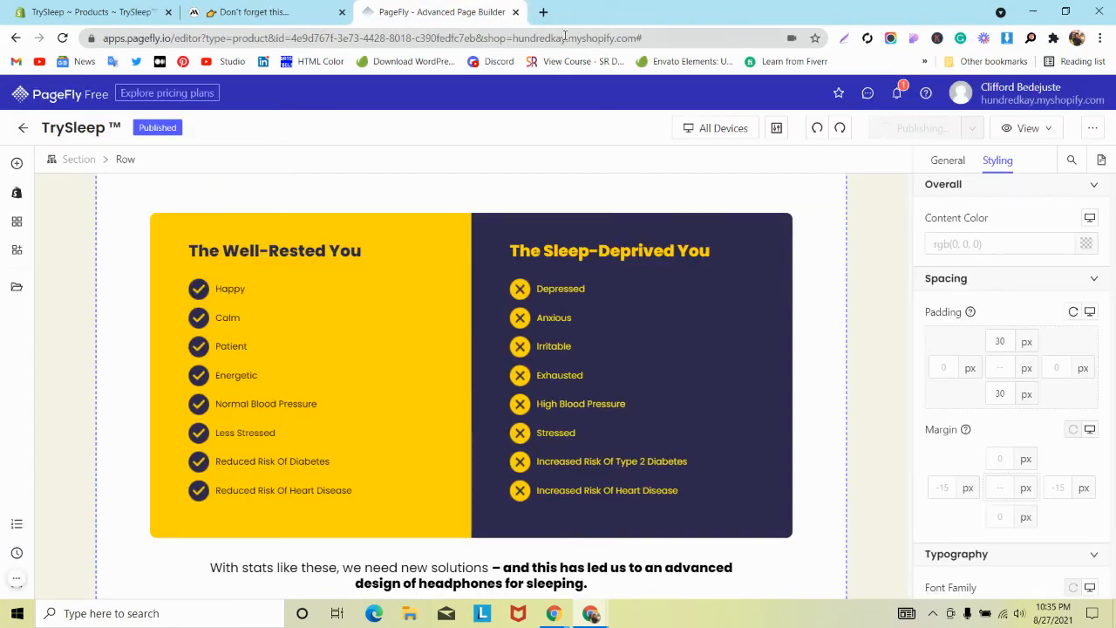
{"action": "scroll", "coordinate": [584, 199], "scroll_direction": "down", "scroll_amount": 2}
{"action": "scroll", "coordinate": [583, 199], "scroll_direction": "up", "scroll_amount": 6}
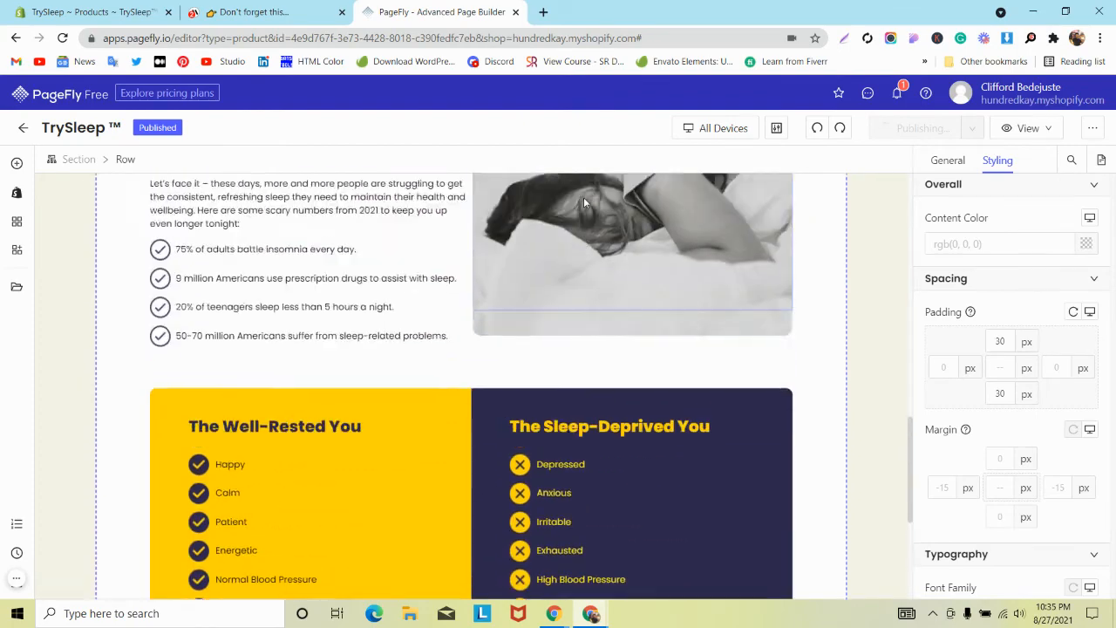
{"action": "scroll", "coordinate": [584, 202], "scroll_direction": "down", "scroll_amount": 4}
{"action": "scroll", "coordinate": [584, 202], "scroll_direction": "up", "scroll_amount": 5}
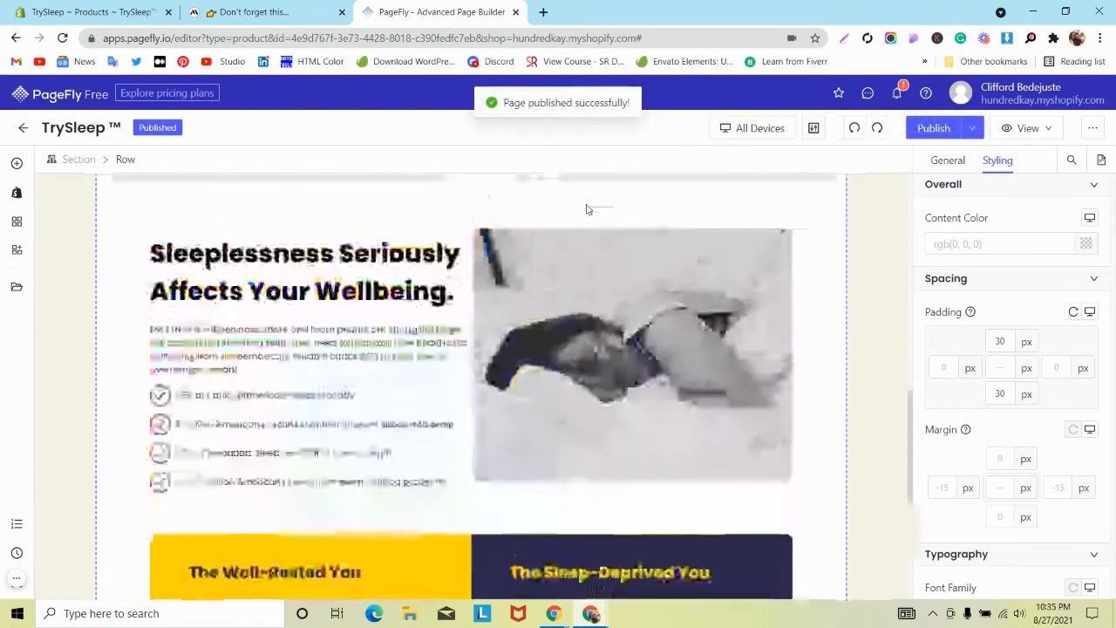
{"action": "scroll", "coordinate": [587, 206], "scroll_direction": "down", "scroll_amount": 5}
{"action": "scroll", "coordinate": [591, 204], "scroll_direction": "up", "scroll_amount": 2}
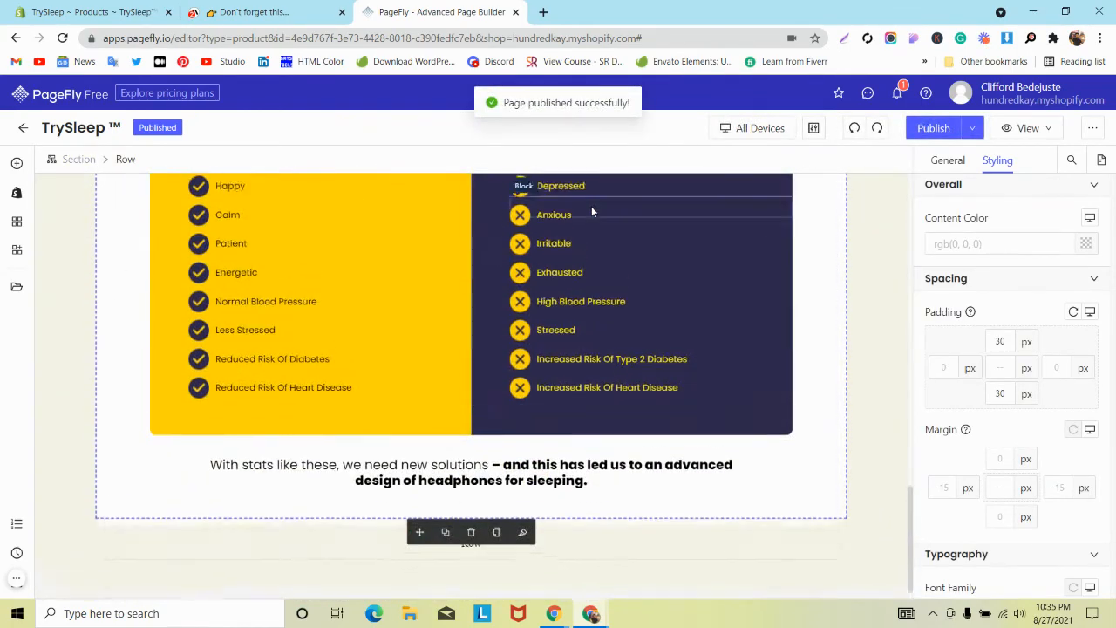
Step: Open the live product page, check its layout down to the Sleeplessness block, and hide the store admin bar
{"action": "left_click", "coordinate": [1031, 128]}
{"action": "left_click", "coordinate": [1012, 177]}
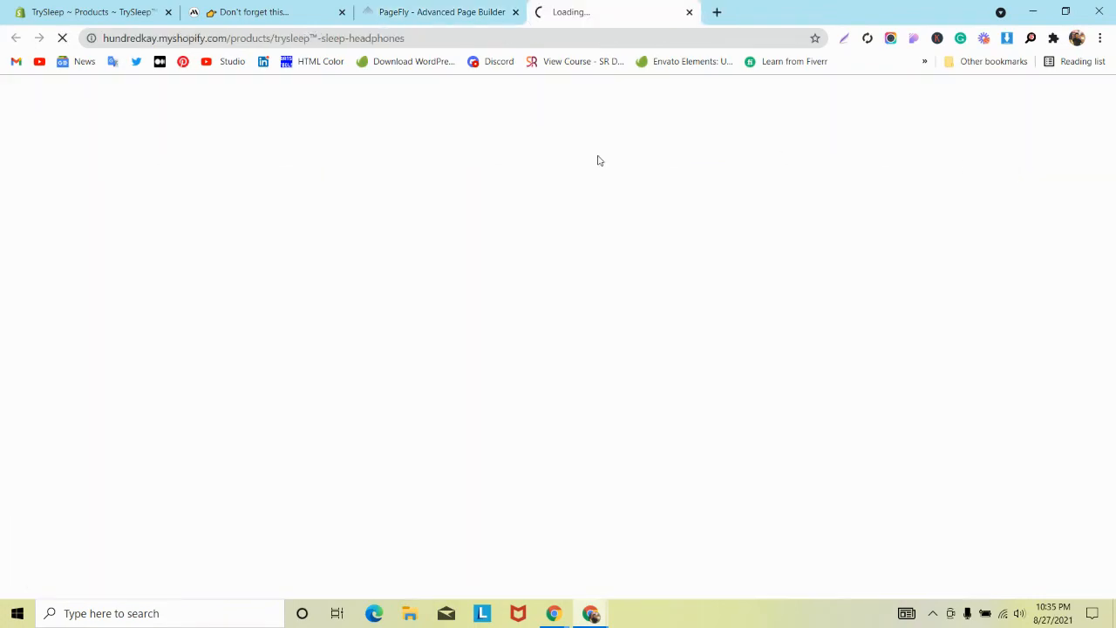
{"action": "scroll", "coordinate": [540, 201], "scroll_direction": "down", "scroll_amount": 3}
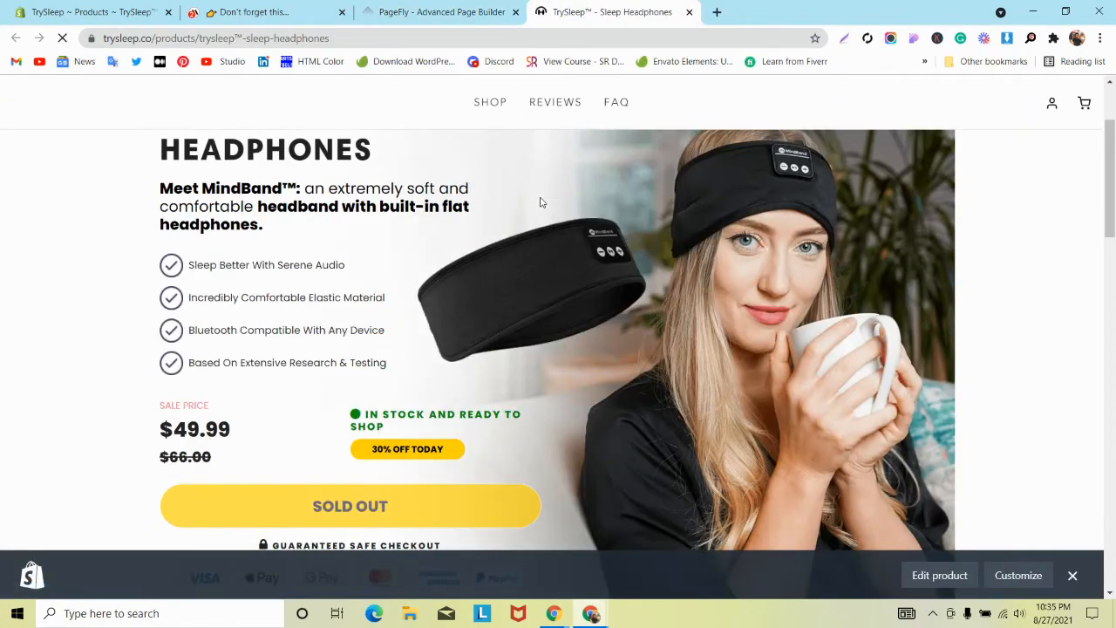
{"action": "scroll", "coordinate": [911, 333], "scroll_direction": "down", "scroll_amount": 9}
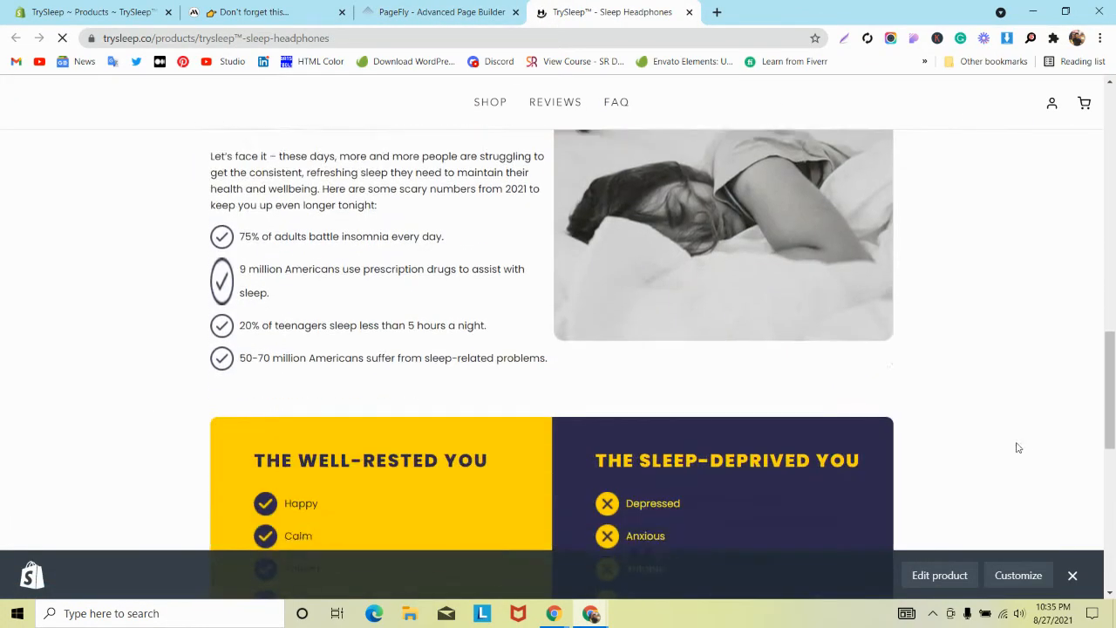
{"action": "left_click", "coordinate": [1079, 572]}
{"action": "scroll", "coordinate": [587, 418], "scroll_direction": "up", "scroll_amount": 2}
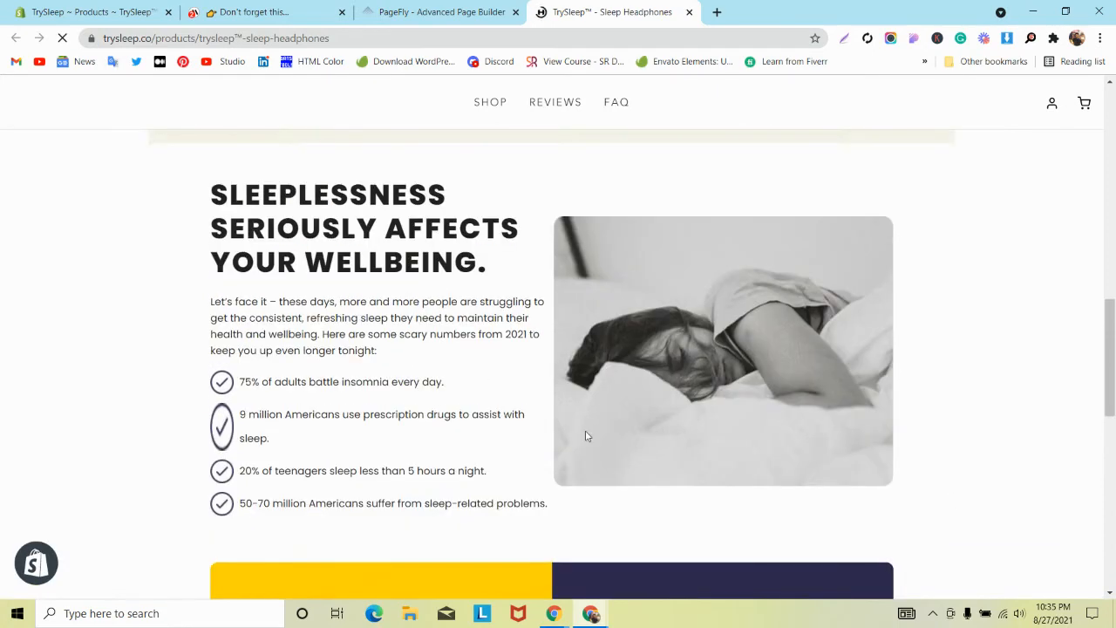
Step: Shorten the second checklist item in the Sleeplessness section to "9 million Americans use prescription drugs."
{"action": "left_click", "coordinate": [397, 6]}
{"action": "scroll", "coordinate": [287, 327], "scroll_direction": "up", "scroll_amount": 3}
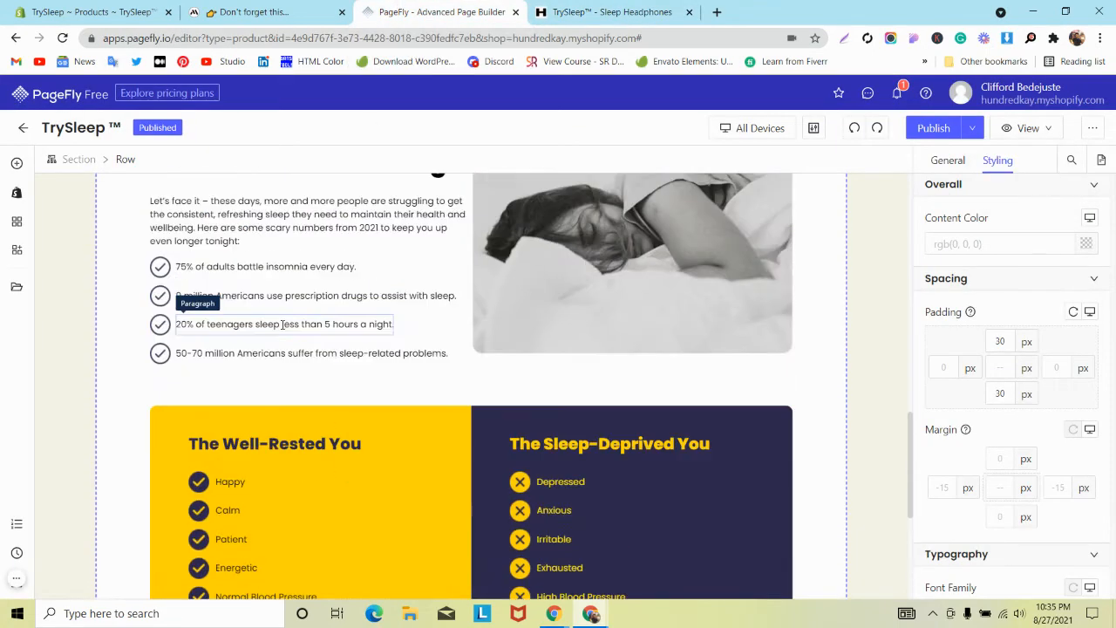
{"action": "left_click", "coordinate": [456, 296]}
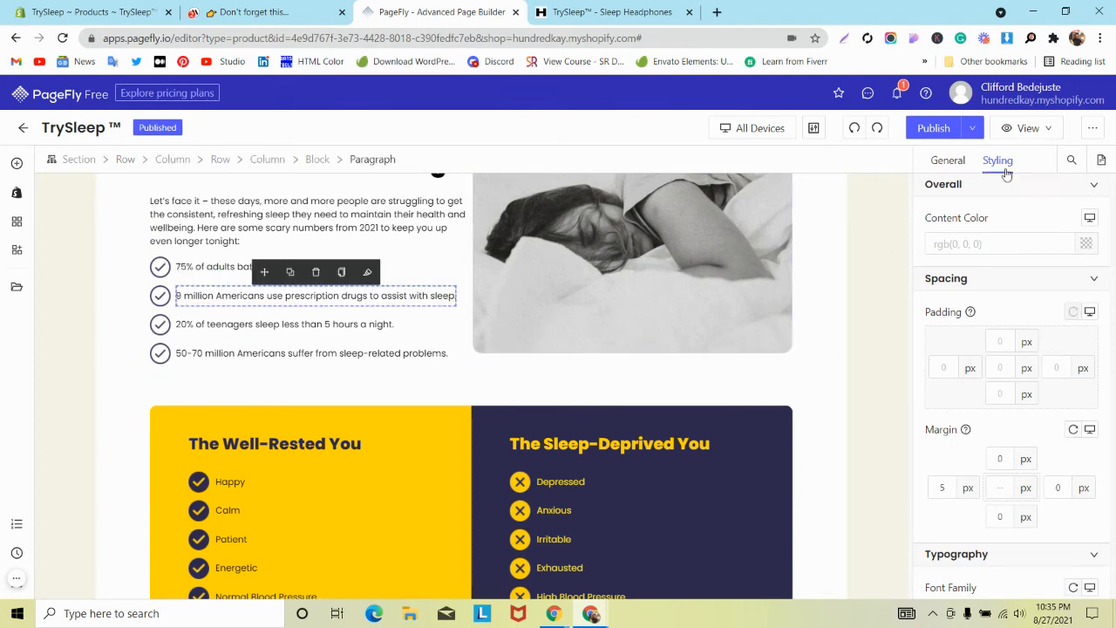
{"action": "left_click", "coordinate": [948, 159]}
{"action": "left_click_drag", "start_coordinate": [1016, 305], "coordinate": [1035, 321]}
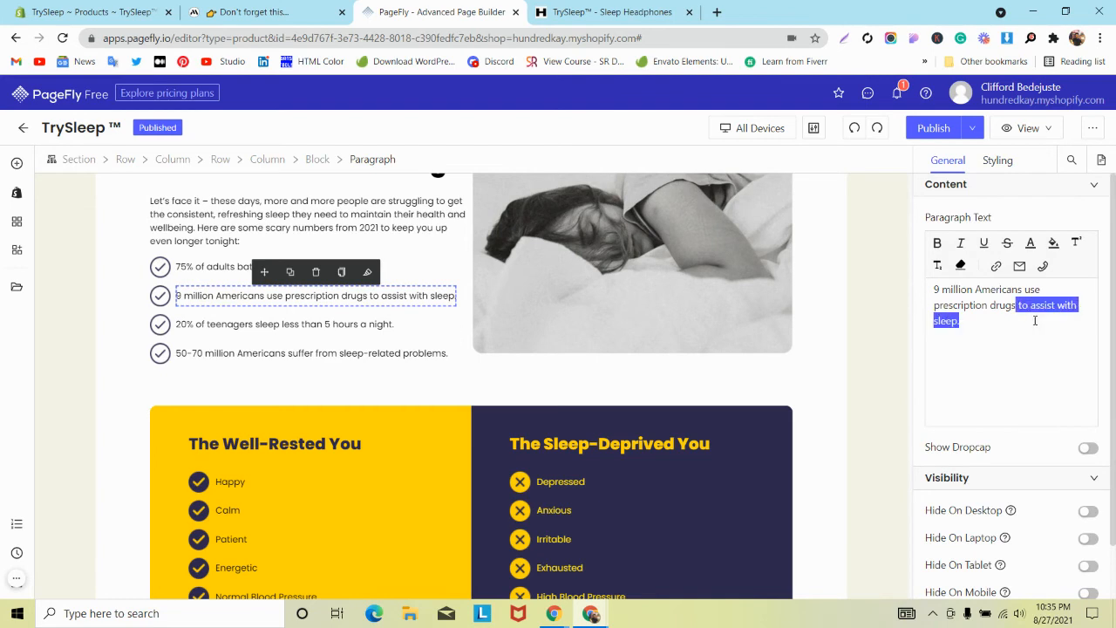
{"action": "key", "text": "BackSpace"}
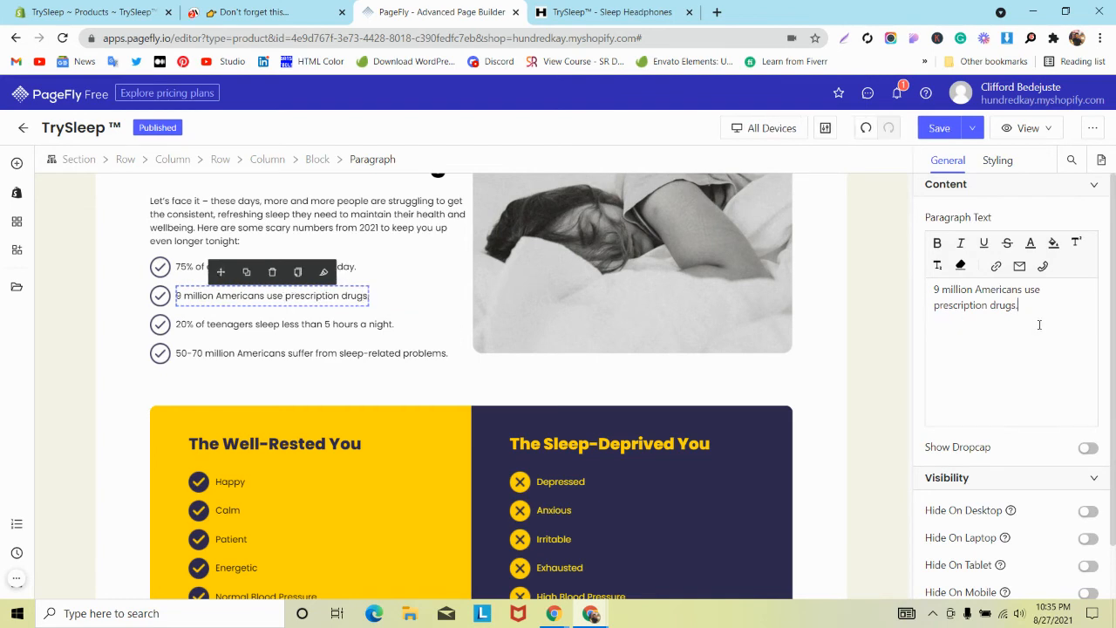
Step: Compare the edited checklist with the live page and publish the page with the shortened item
{"action": "left_click", "coordinate": [636, 9]}
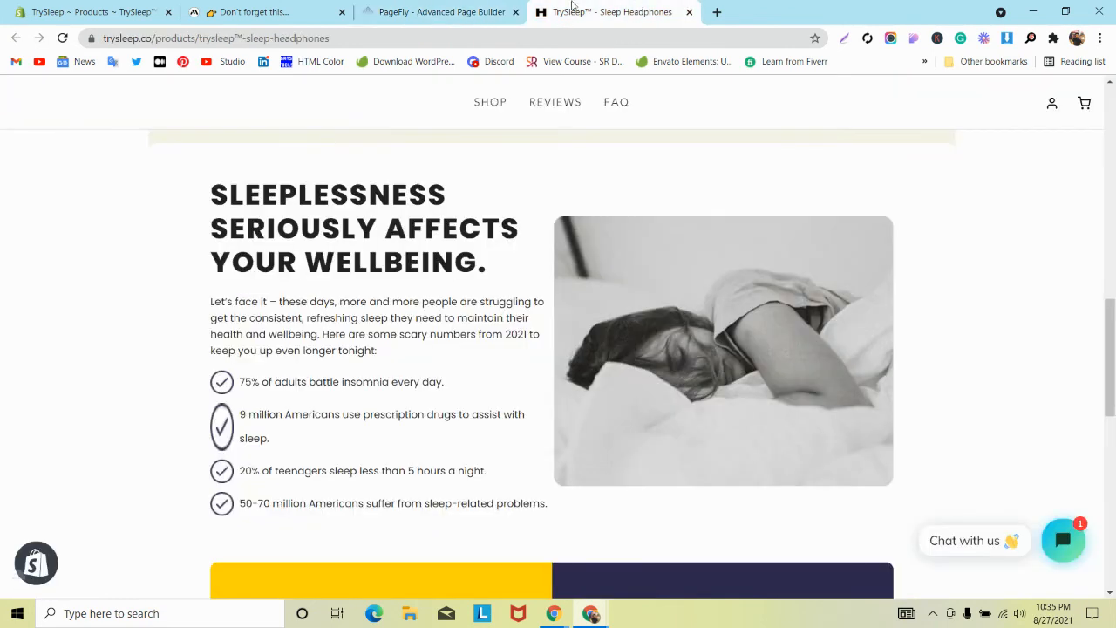
{"action": "left_click", "coordinate": [441, 12]}
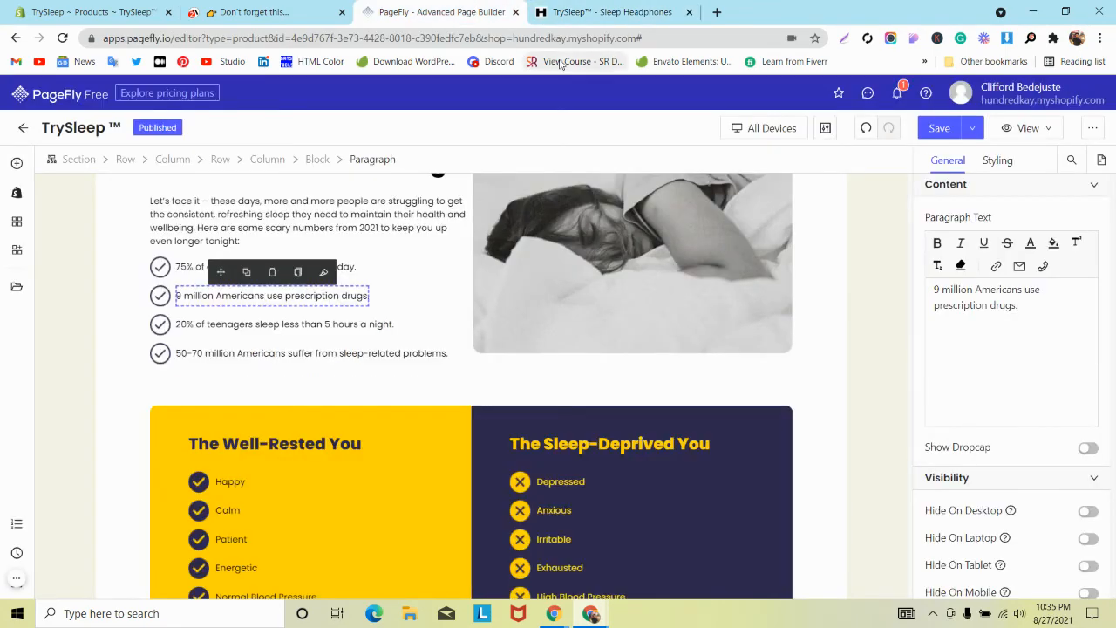
{"action": "left_click", "coordinate": [972, 131]}
{"action": "left_click", "coordinate": [958, 158]}
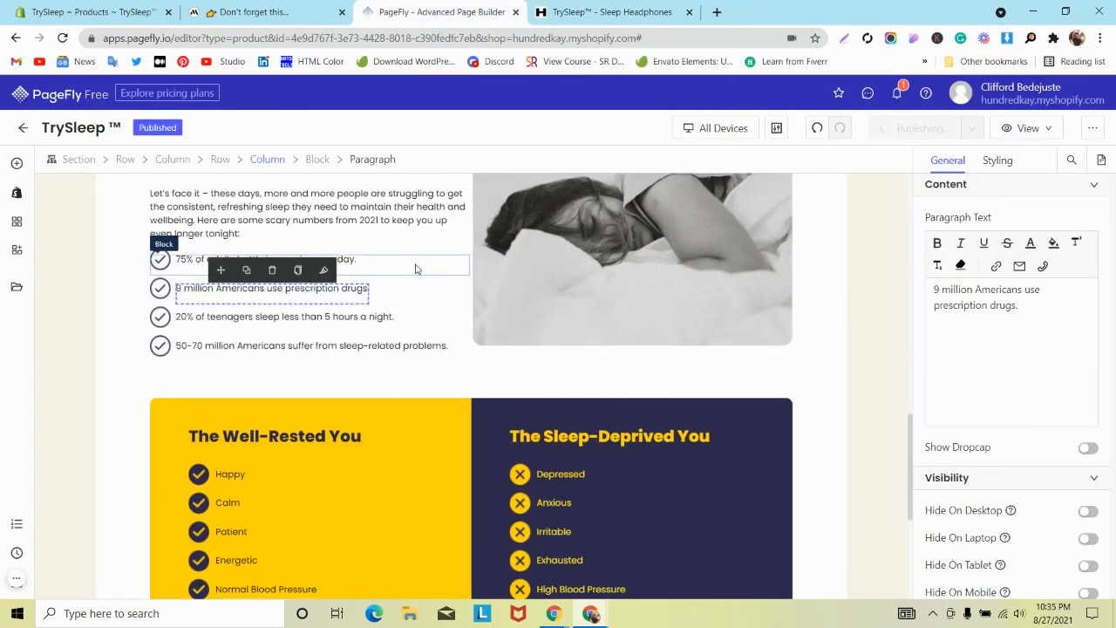
{"action": "scroll", "coordinate": [415, 270], "scroll_direction": "down", "scroll_amount": 2}
{"action": "scroll", "coordinate": [415, 270], "scroll_direction": "down", "scroll_amount": 2}
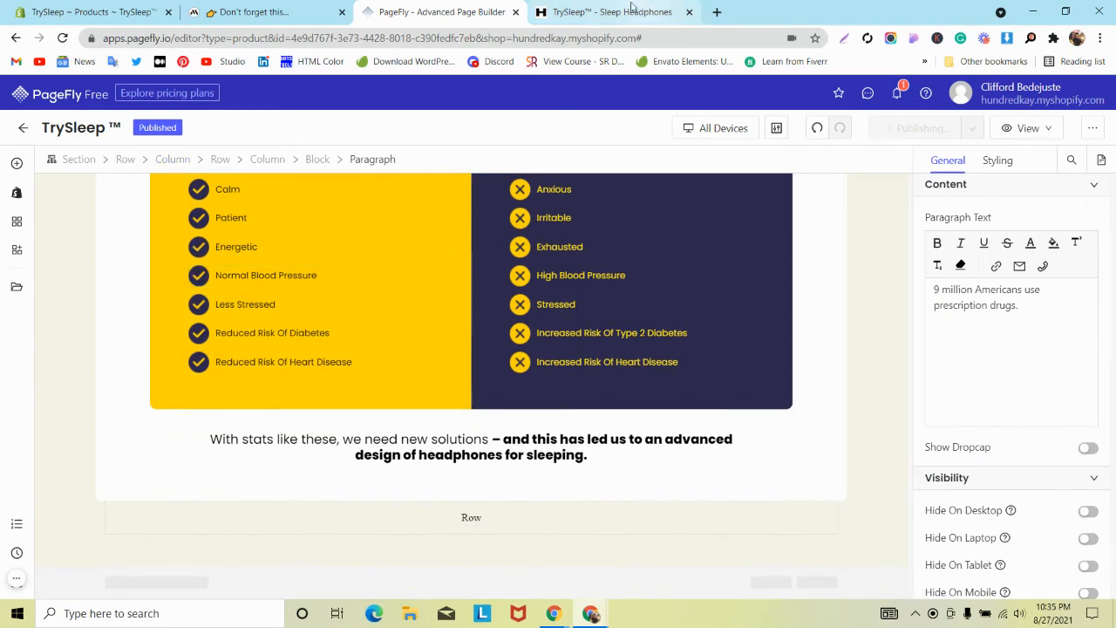
Step: Close the developer tools on the mindband.co reference page and examine its section widths and backgrounds around the Sleeplessness block
{"action": "left_click", "coordinate": [220, 7]}
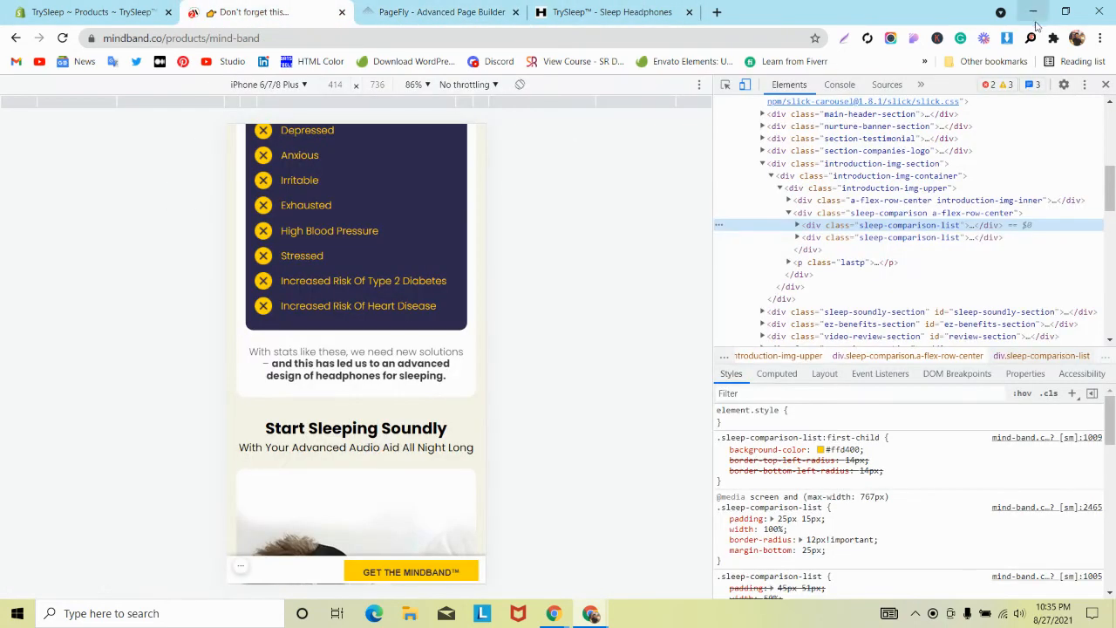
{"action": "left_click", "coordinate": [1106, 84]}
{"action": "scroll", "coordinate": [257, 312], "scroll_direction": "down", "scroll_amount": 3}
{"action": "scroll", "coordinate": [257, 312], "scroll_direction": "down", "scroll_amount": 20}
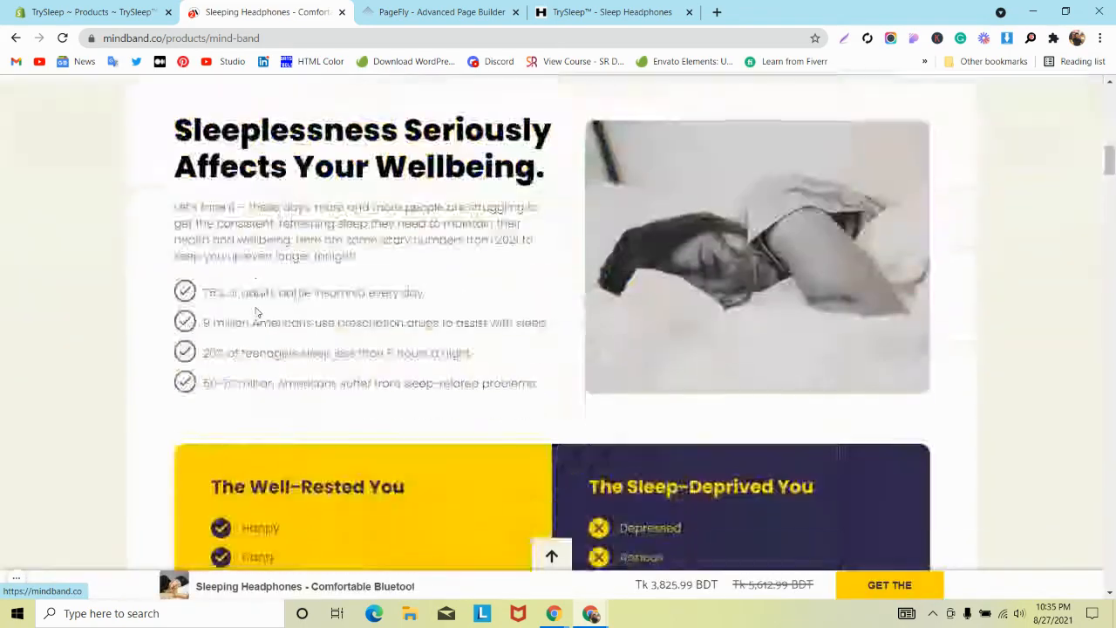
{"action": "scroll", "coordinate": [256, 308], "scroll_direction": "up", "scroll_amount": 10}
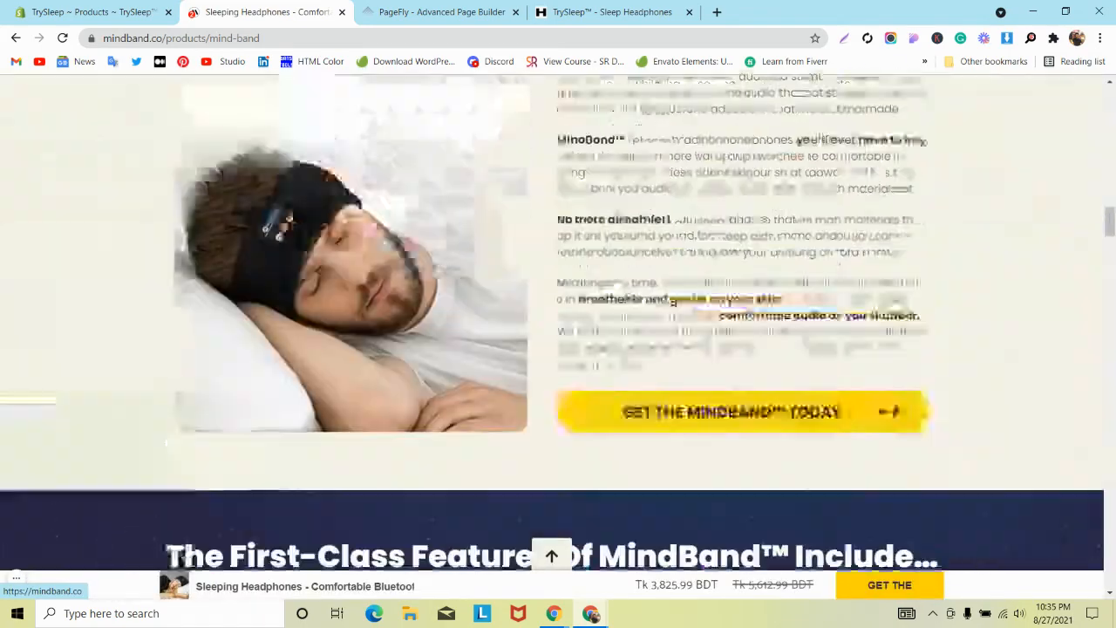
{"action": "scroll", "coordinate": [256, 312], "scroll_direction": "down", "scroll_amount": 1}
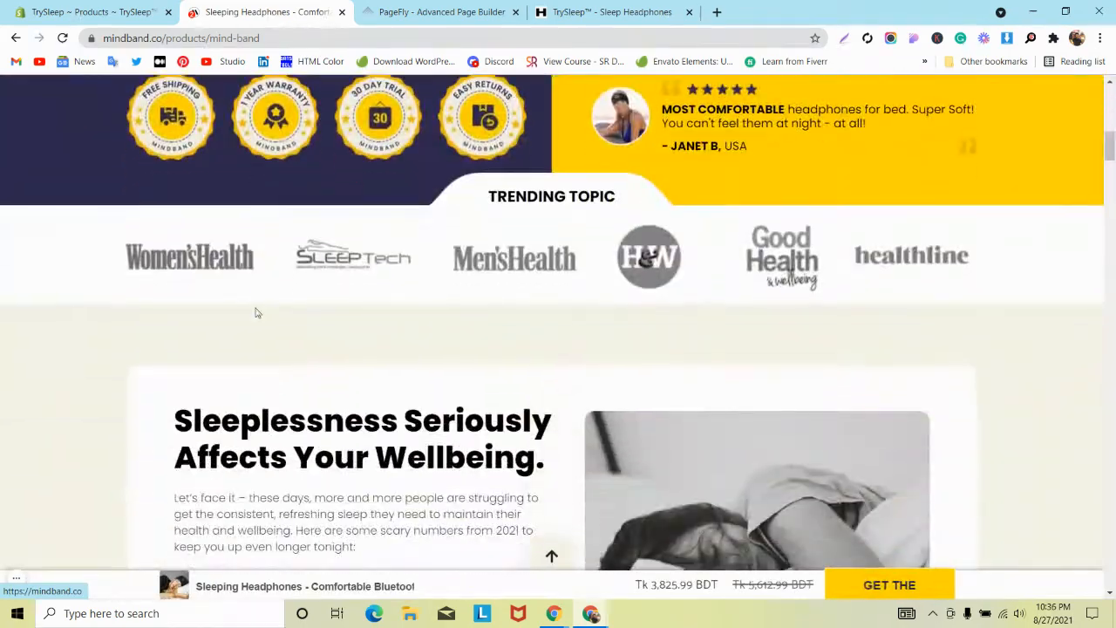
Step: Inspect the beige strip above the footer on the live product page, docking the developer tools at the bottom with mobile emulation off
{"action": "left_click", "coordinate": [554, 4]}
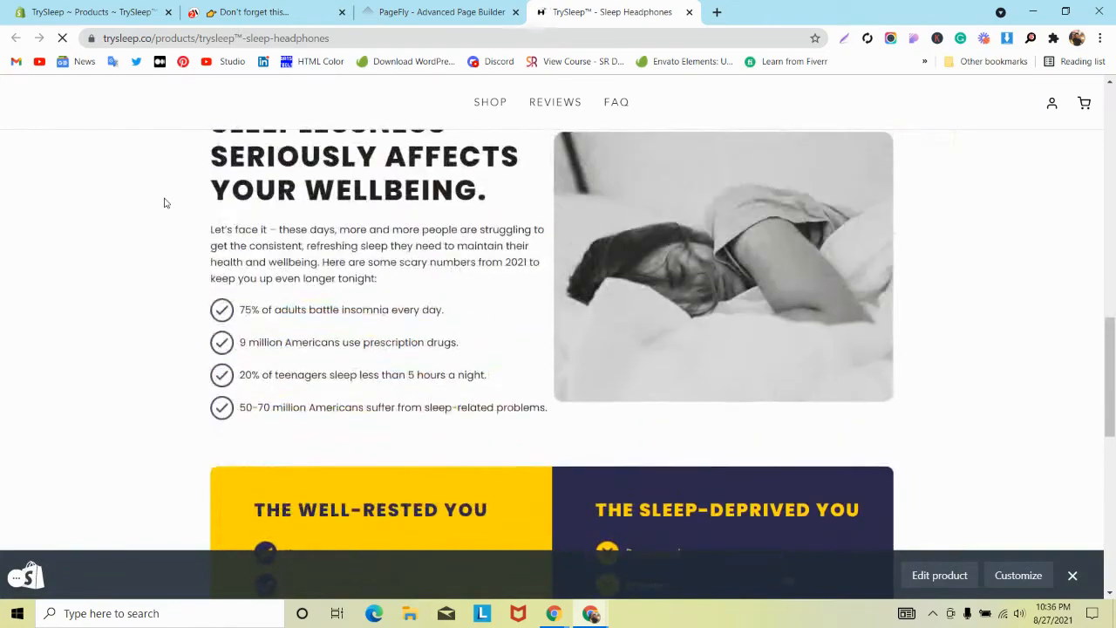
{"action": "scroll", "coordinate": [253, 267], "scroll_direction": "down", "scroll_amount": 4}
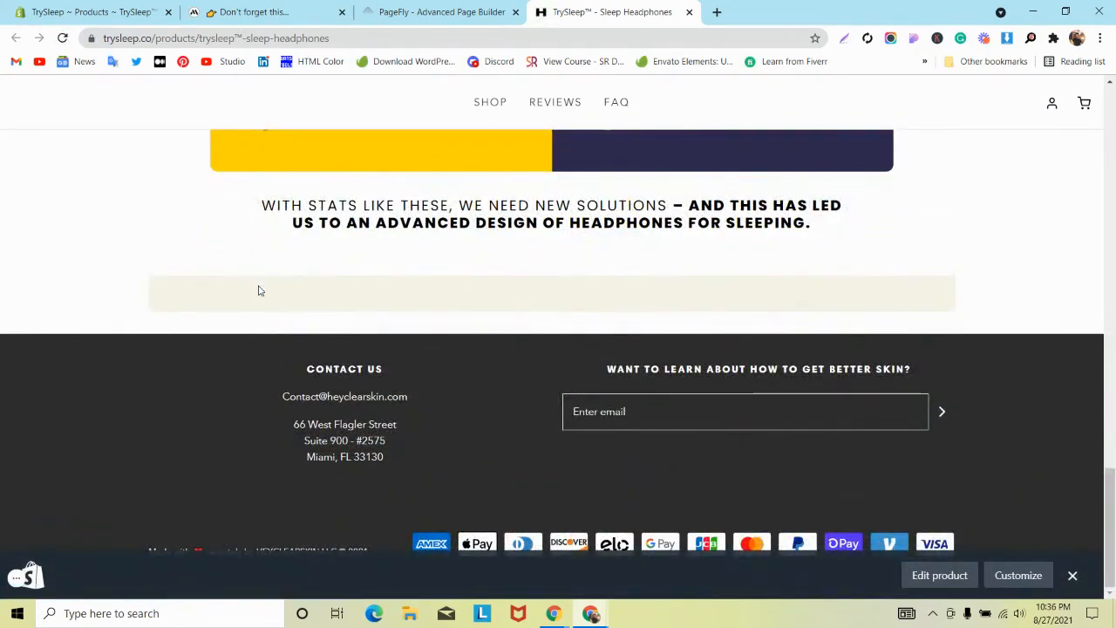
{"action": "right_click", "coordinate": [258, 286]}
{"action": "left_click", "coordinate": [319, 521]}
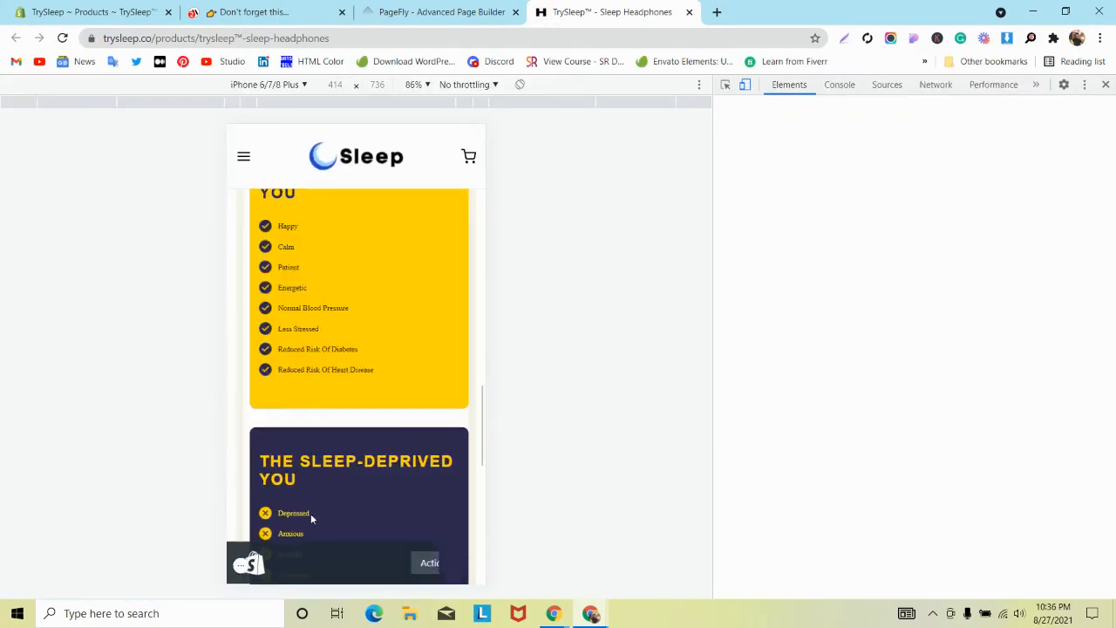
{"action": "left_click", "coordinate": [1084, 85]}
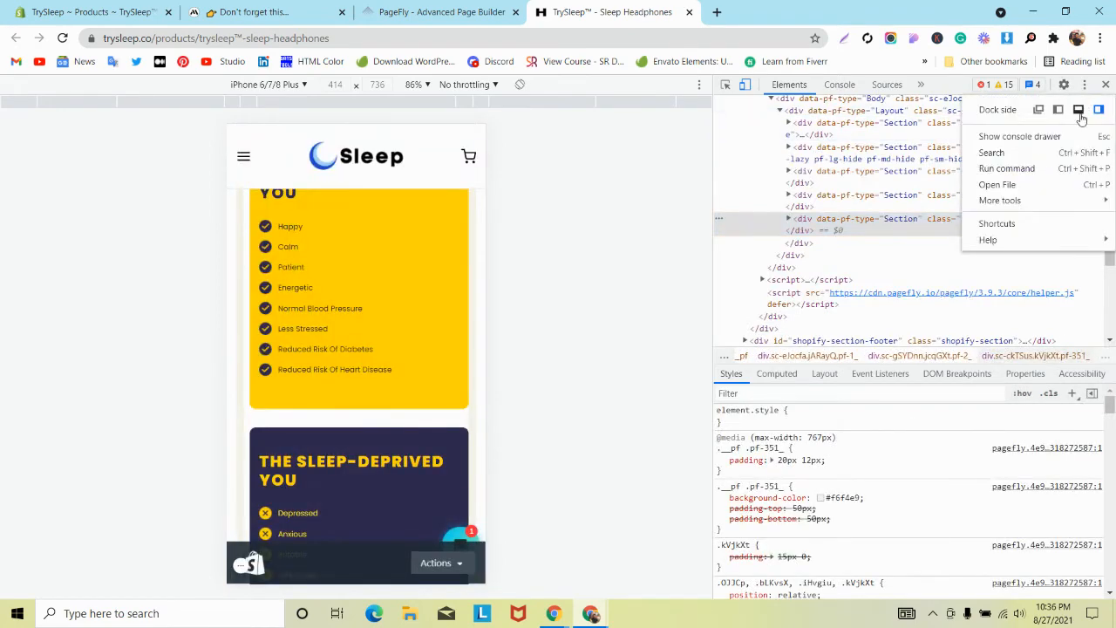
{"action": "left_click", "coordinate": [1082, 111]}
{"action": "left_click", "coordinate": [31, 295]}
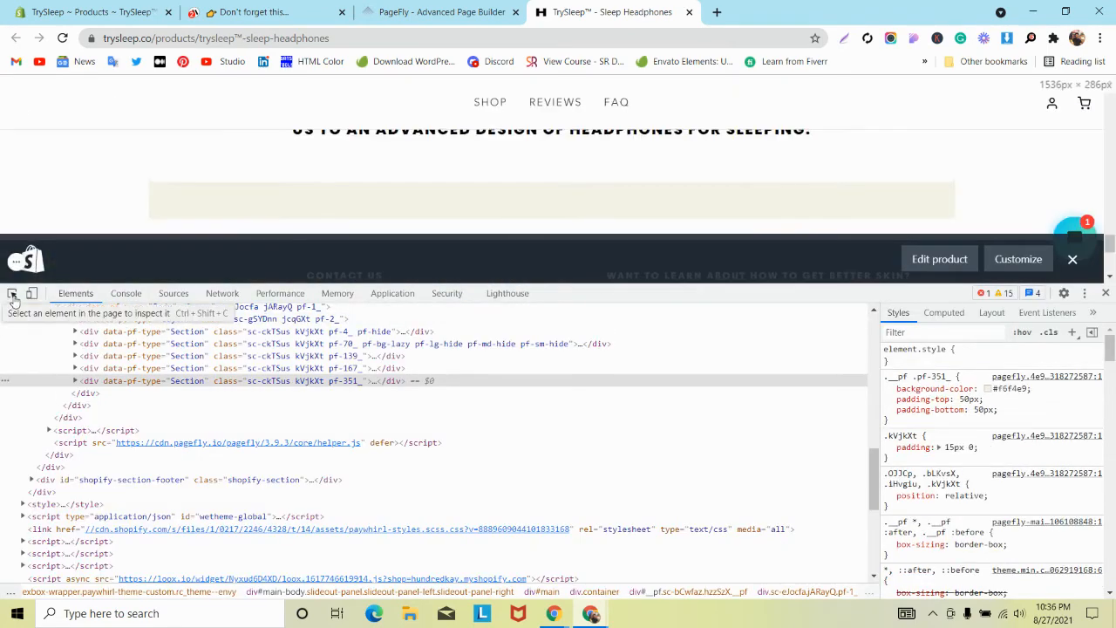
Step: Inspect the beige section above the footer on the live product page to bring up its style rules
{"action": "left_click", "coordinate": [12, 293]}
{"action": "scroll", "coordinate": [59, 224], "scroll_direction": "up", "scroll_amount": 7}
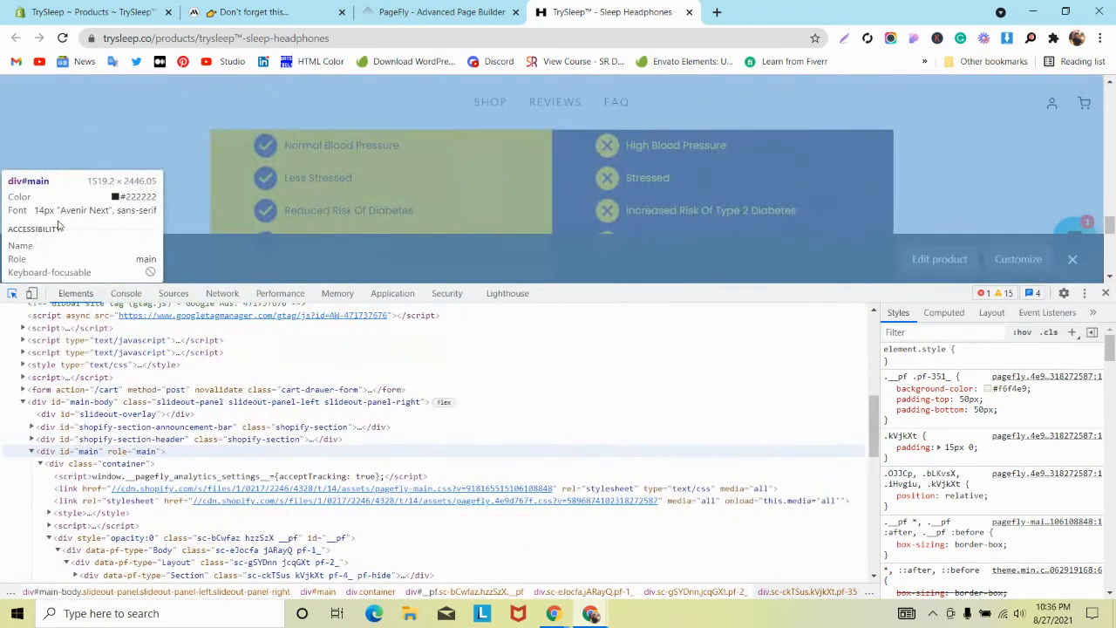
{"action": "scroll", "coordinate": [131, 215], "scroll_direction": "down", "scroll_amount": 2}
{"action": "scroll", "coordinate": [137, 217], "scroll_direction": "down", "scroll_amount": 2}
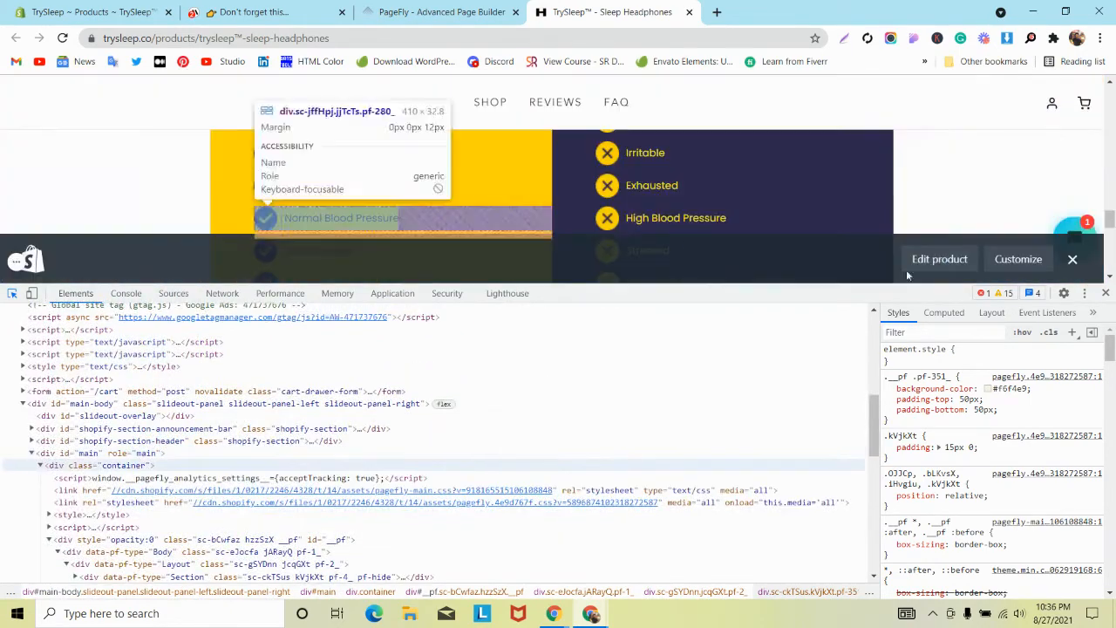
{"action": "left_click", "coordinate": [1073, 259]}
{"action": "scroll", "coordinate": [380, 165], "scroll_direction": "down", "scroll_amount": 2}
{"action": "scroll", "coordinate": [379, 164], "scroll_direction": "down", "scroll_amount": 5}
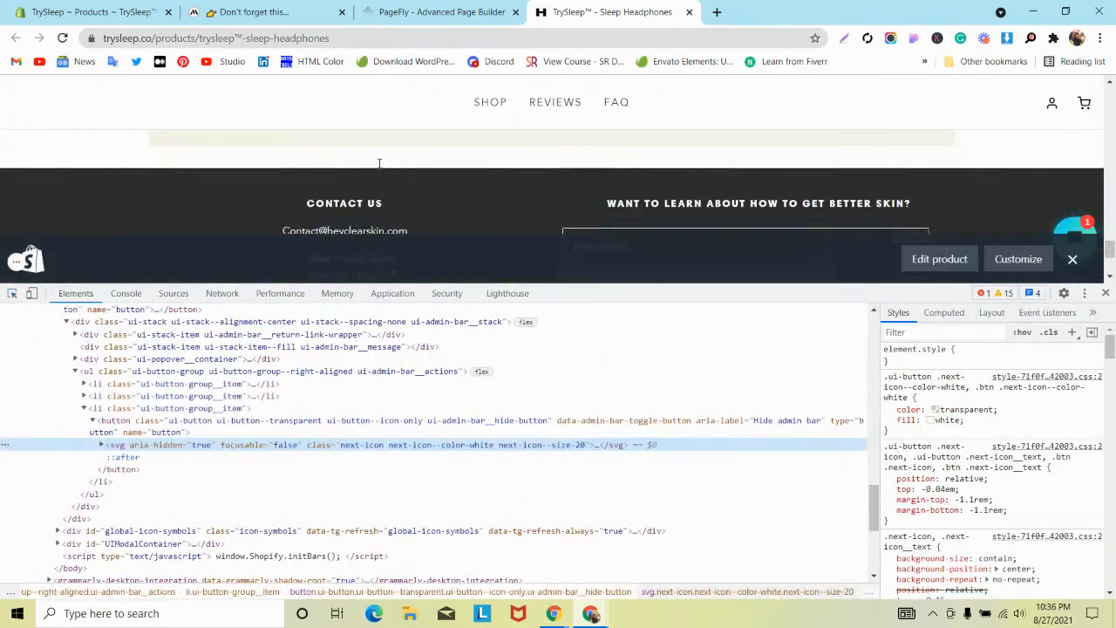
{"action": "scroll", "coordinate": [347, 178], "scroll_direction": "up", "scroll_amount": 1}
{"action": "left_click", "coordinate": [12, 293]}
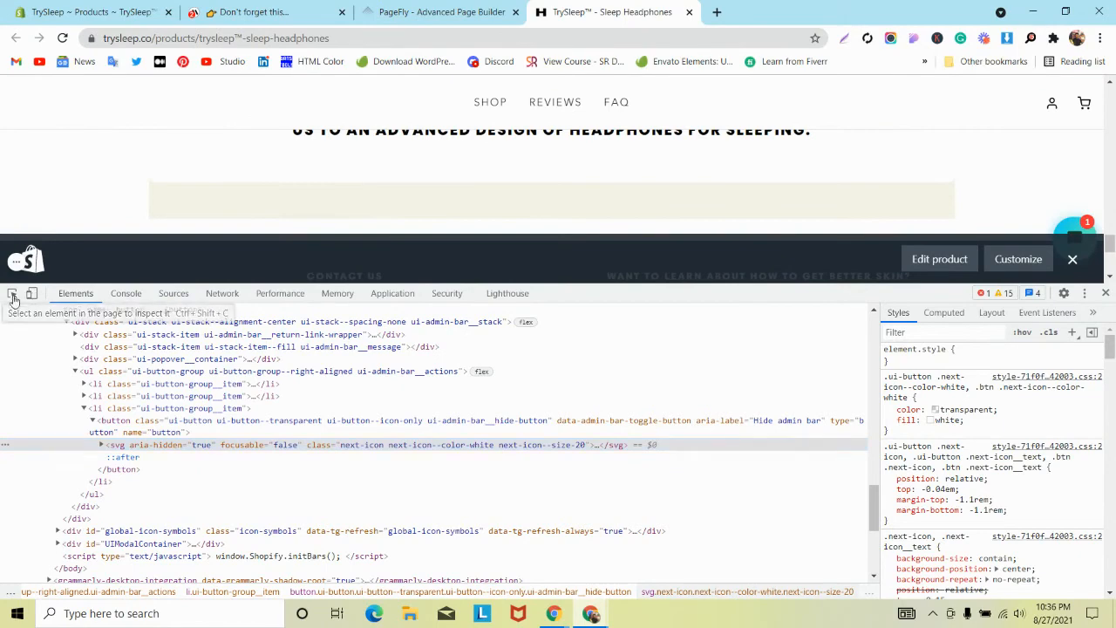
{"action": "left_click", "coordinate": [204, 201]}
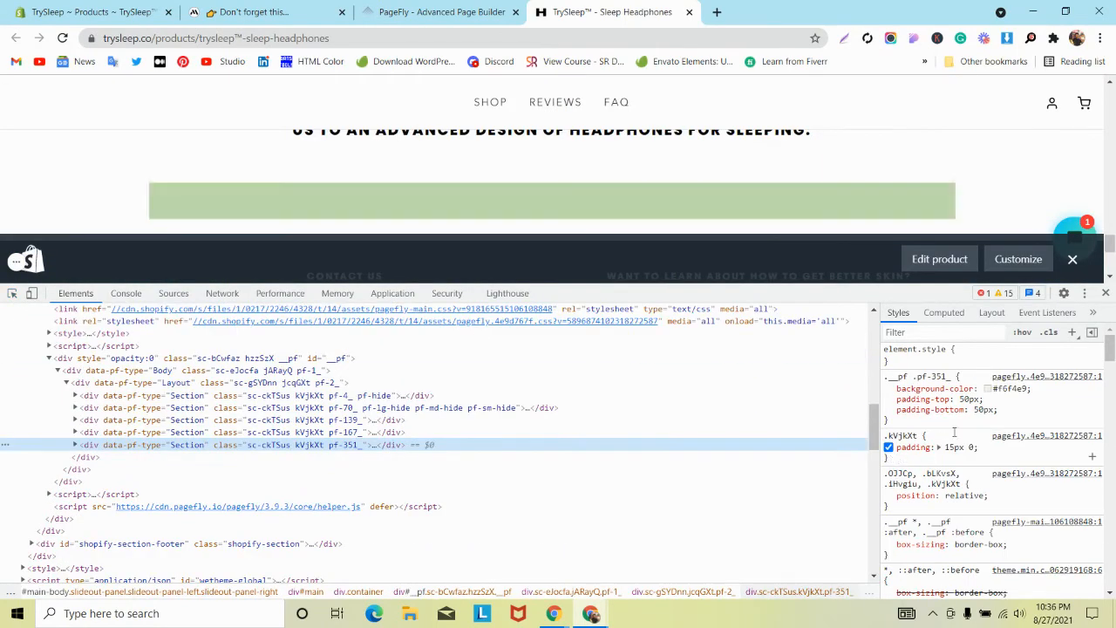
Step: Try a 50px padding in the beige section's own style rule and examine its effect across the live page
{"action": "left_click", "coordinate": [1010, 417]}
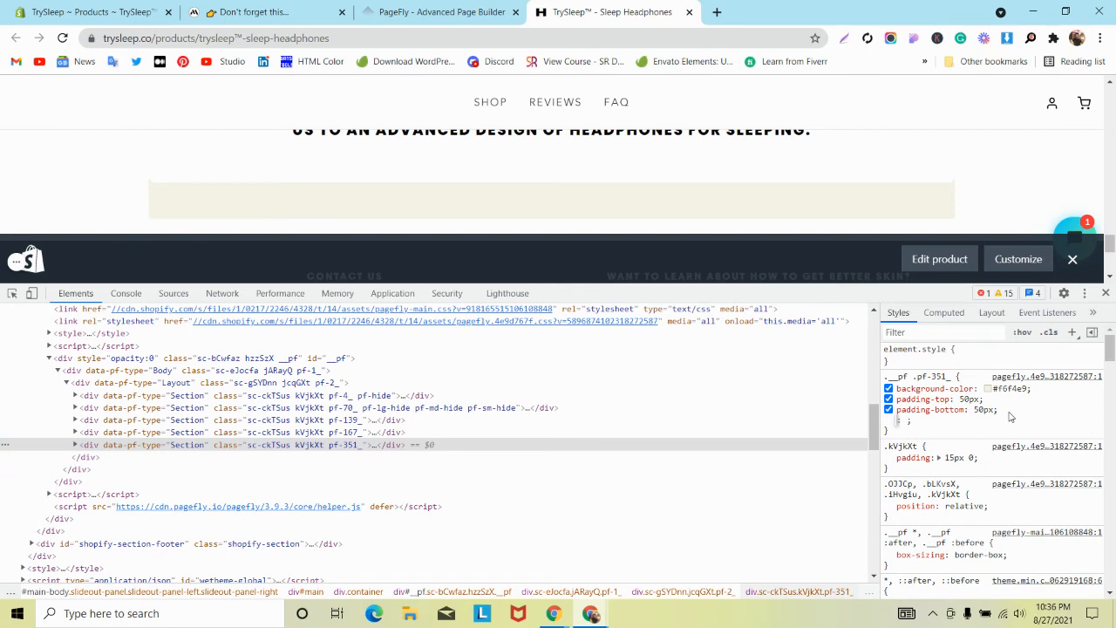
{"action": "type", "text": "p"}
{"action": "key", "text": "Tab"}
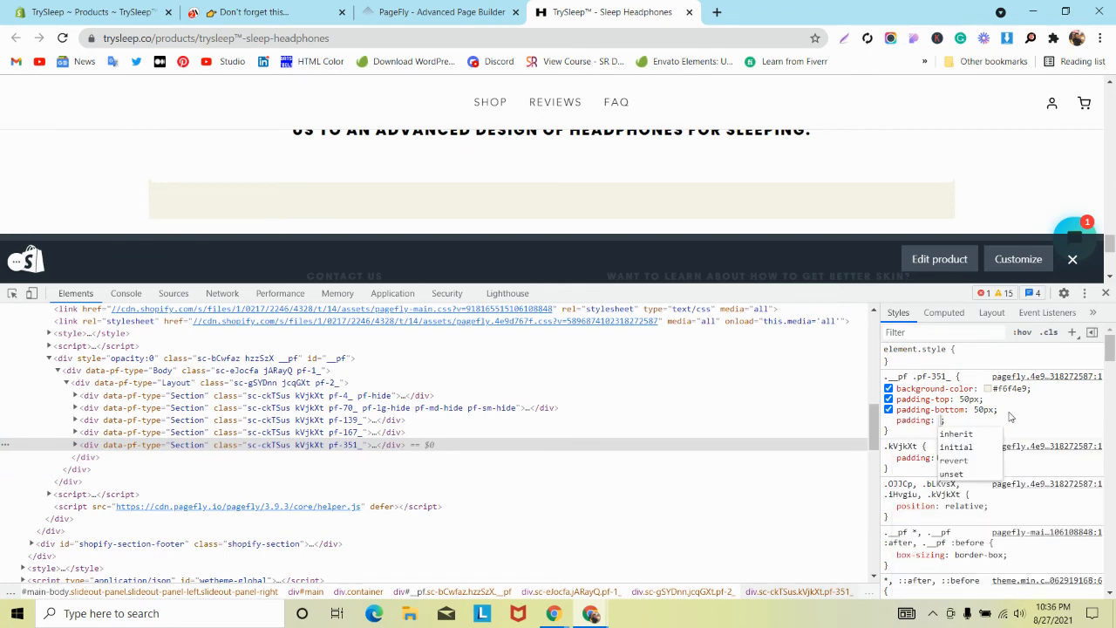
{"action": "type", "text": "50p"}
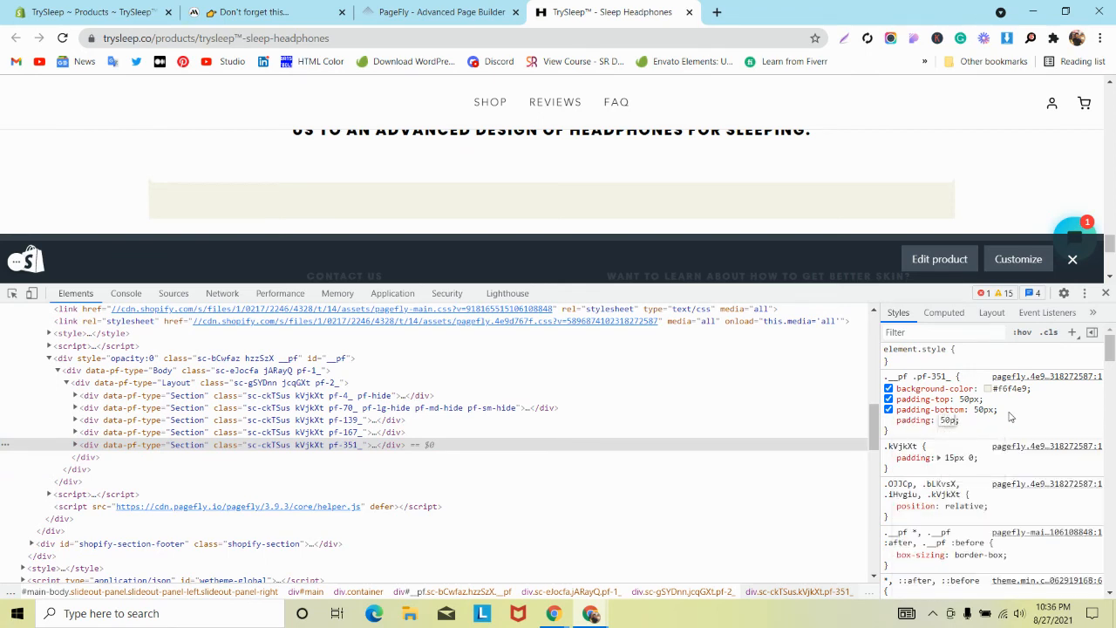
{"action": "type", "text": "x"}
{"action": "scroll", "coordinate": [657, 203], "scroll_direction": "up", "scroll_amount": 5}
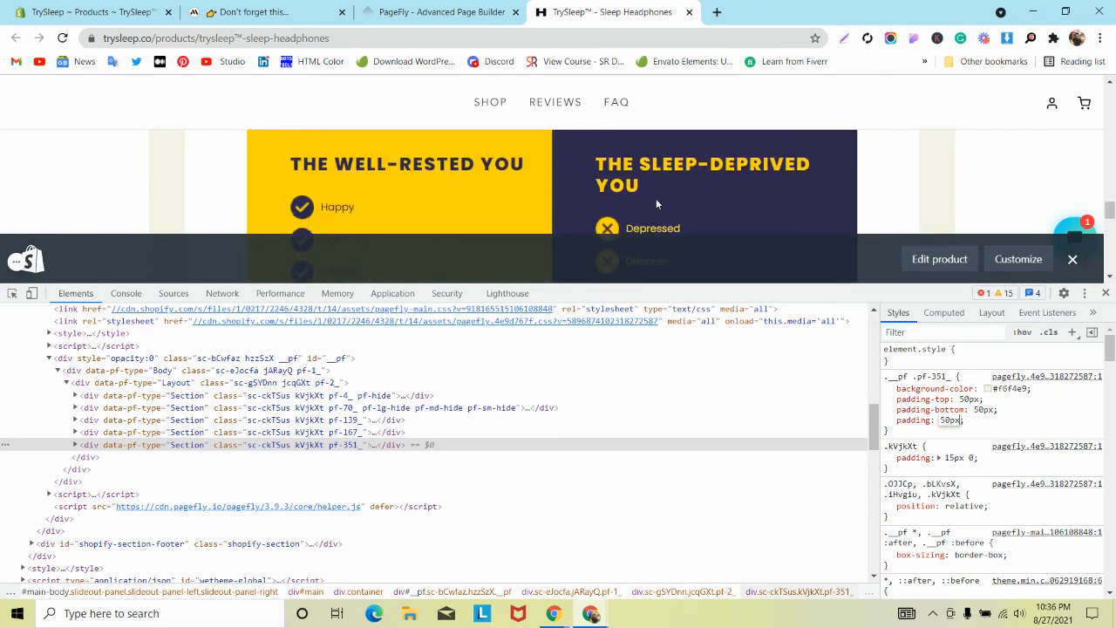
{"action": "scroll", "coordinate": [657, 203], "scroll_direction": "down", "scroll_amount": 5}
{"action": "scroll", "coordinate": [657, 203], "scroll_direction": "down", "scroll_amount": 3}
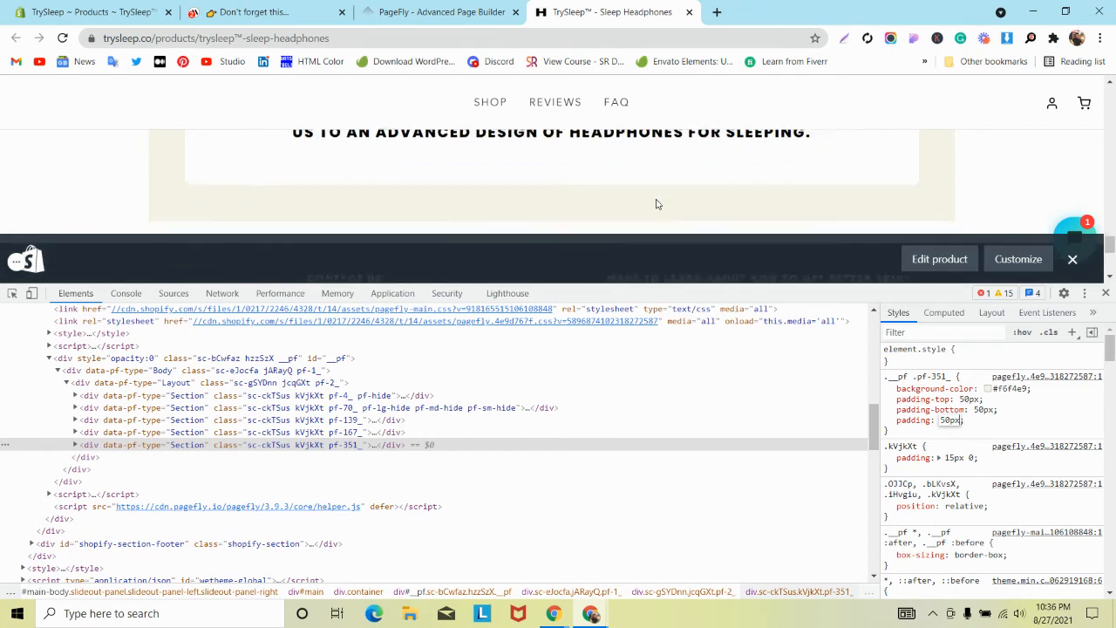
{"action": "scroll", "coordinate": [657, 203], "scroll_direction": "up", "scroll_amount": 3}
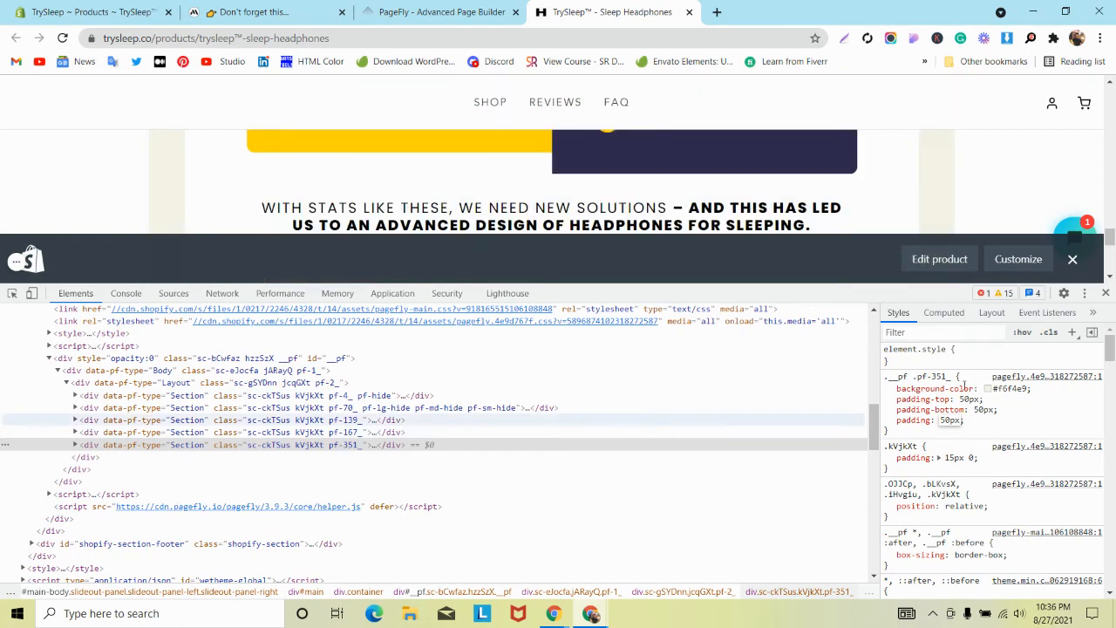
{"action": "scroll", "coordinate": [528, 140], "scroll_direction": "up", "scroll_amount": 5}
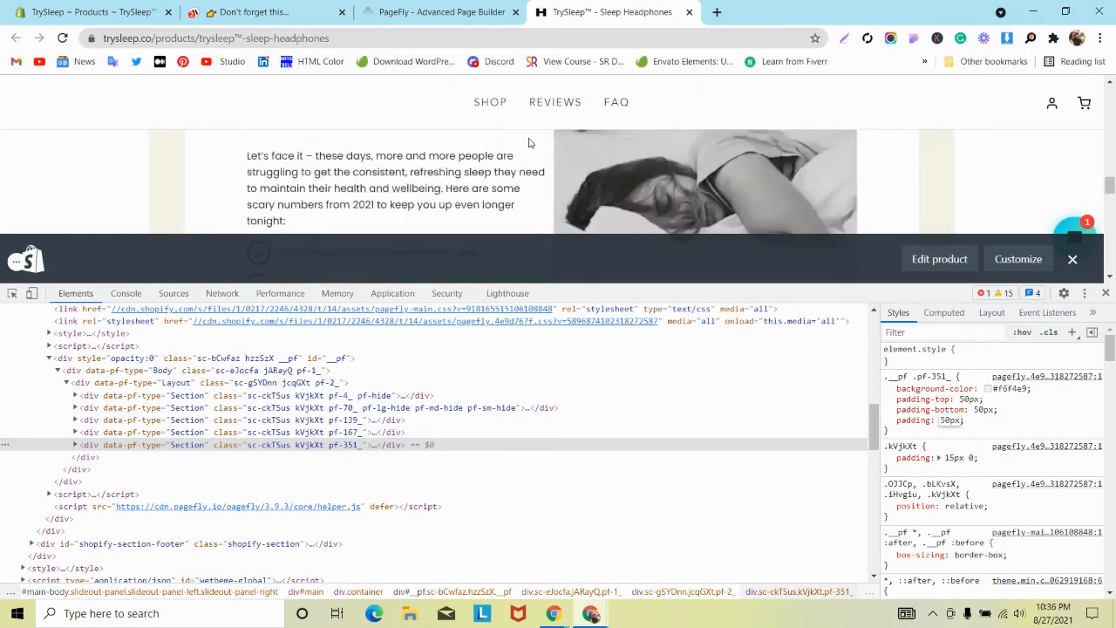
{"action": "scroll", "coordinate": [529, 144], "scroll_direction": "down", "scroll_amount": 3}
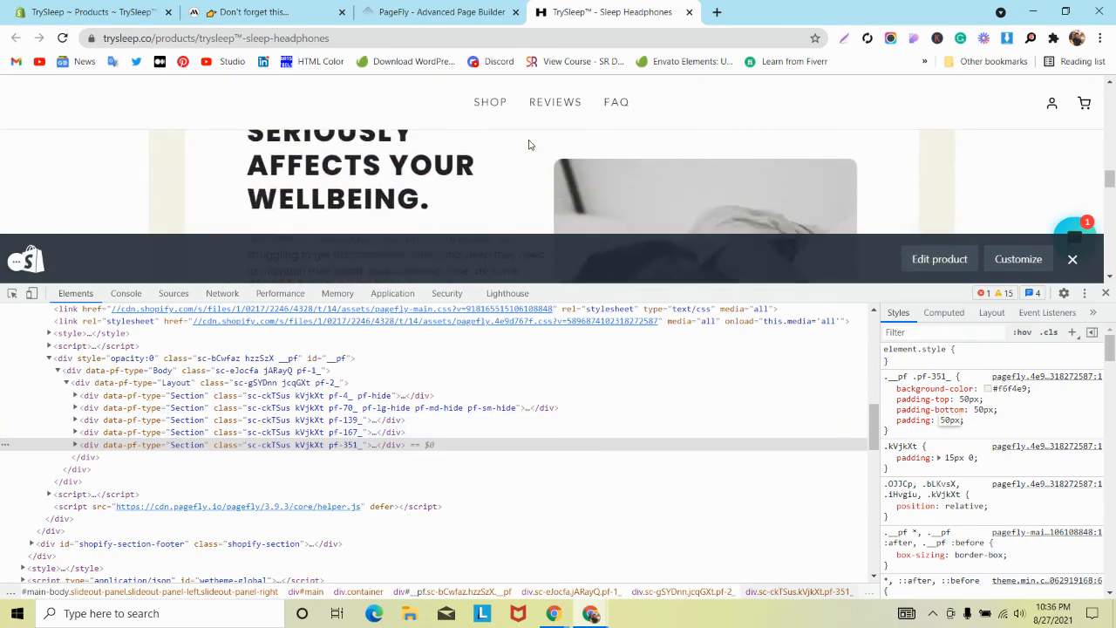
Step: In the PageFly editor, reduce the font size of the "The Sleep-Deprived You" heading to 20 px
{"action": "left_click", "coordinate": [444, 10]}
{"action": "scroll", "coordinate": [523, 349], "scroll_direction": "up", "scroll_amount": 3}
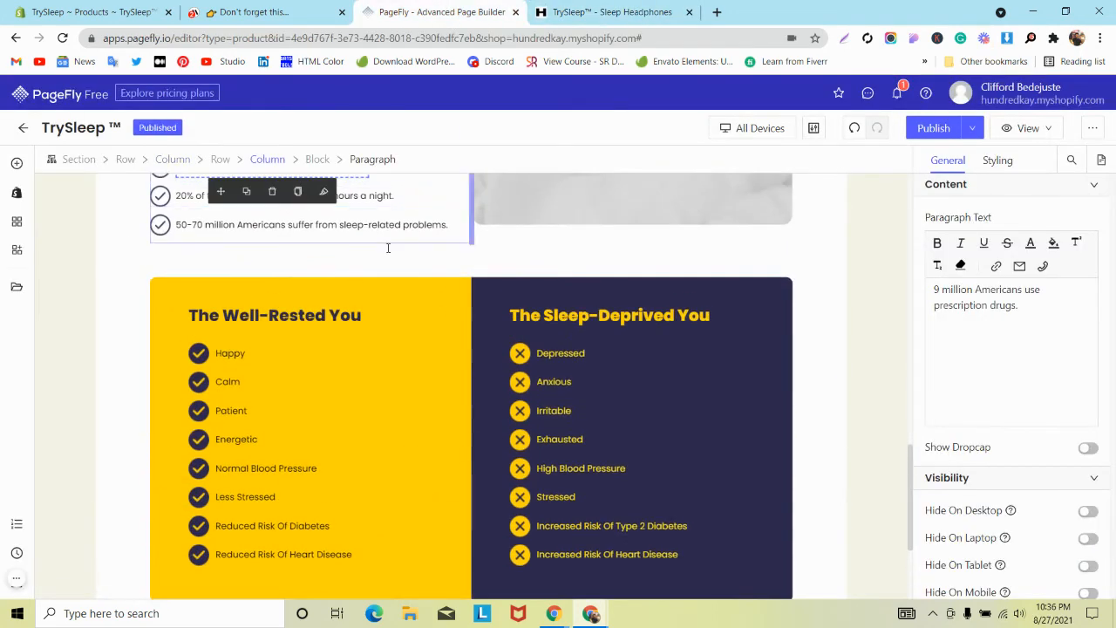
{"action": "left_click", "coordinate": [546, 319]}
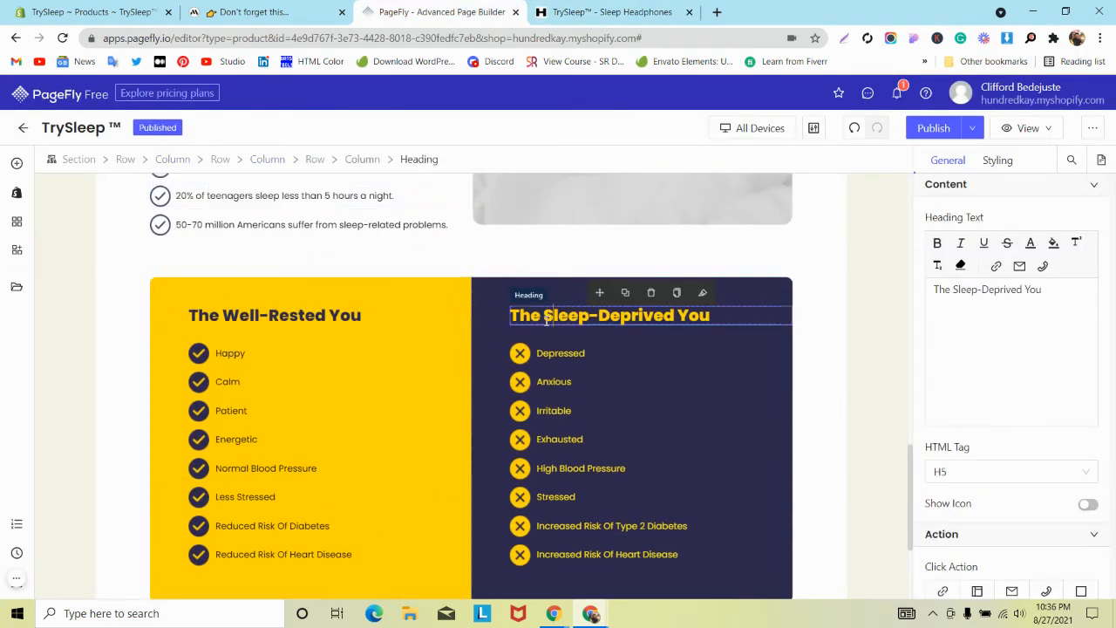
{"action": "left_click", "coordinate": [998, 159]}
{"action": "scroll", "coordinate": [1042, 392], "scroll_direction": "down", "scroll_amount": 2}
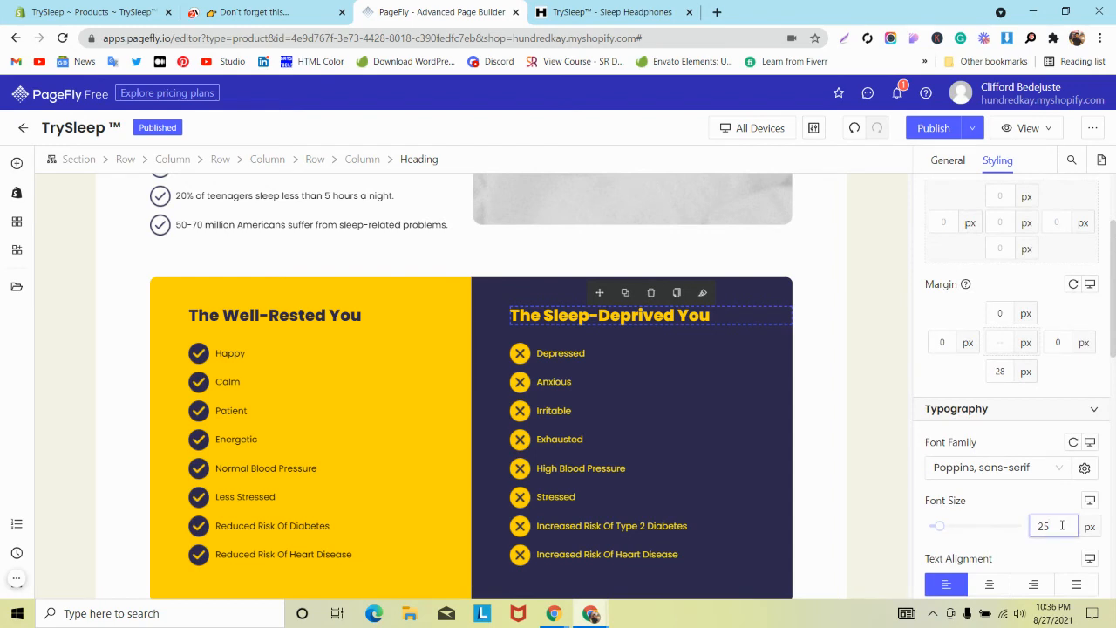
{"action": "key", "text": "Down"}
{"action": "key", "text": "Down"}
{"action": "key", "text": "Down"}
{"action": "key", "text": "Down"}
{"action": "key", "text": "Down"}
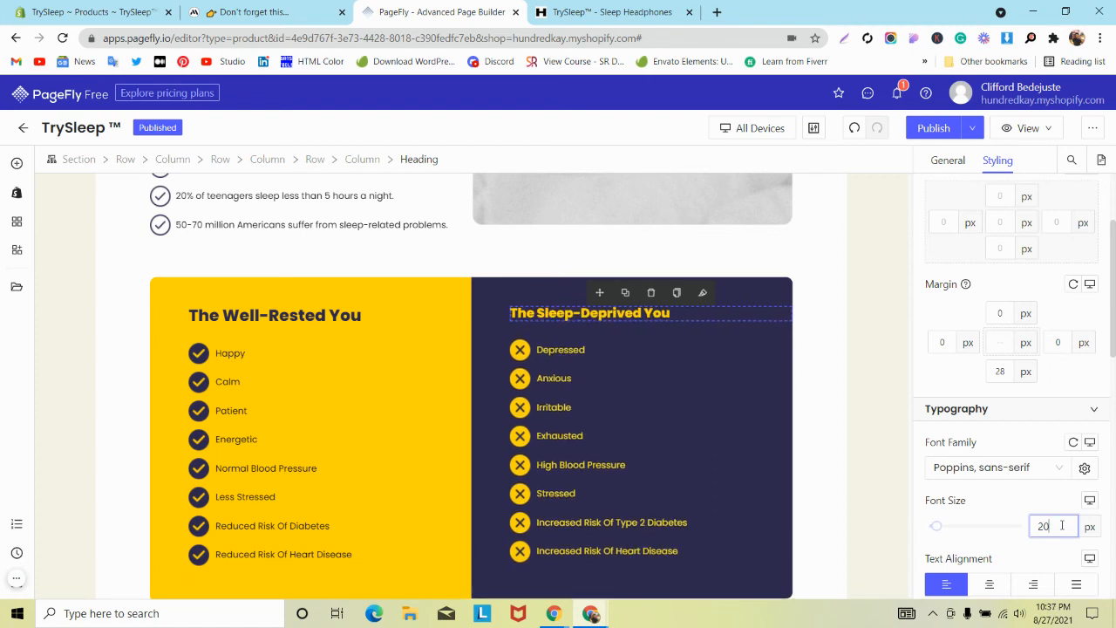
Step: Reduce the font size of the "The Well-Rested You" heading to 20 px
{"action": "left_click", "coordinate": [375, 318]}
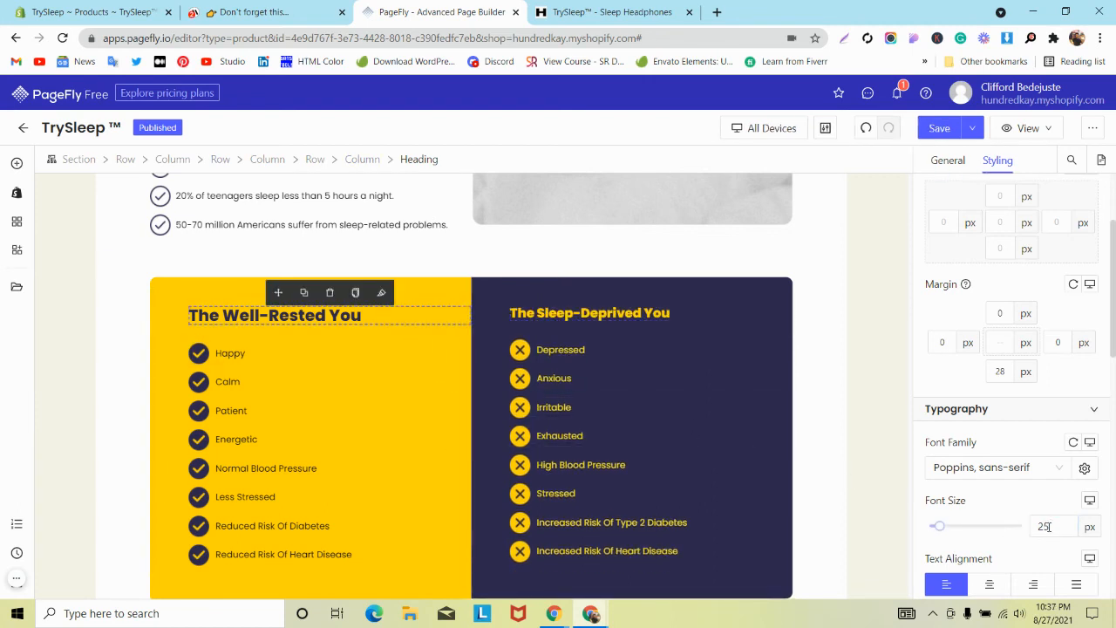
{"action": "key", "text": "Down"}
{"action": "key", "text": "Down"}
{"action": "key", "text": "Down"}
{"action": "key", "text": "Down"}
{"action": "key", "text": "Down"}
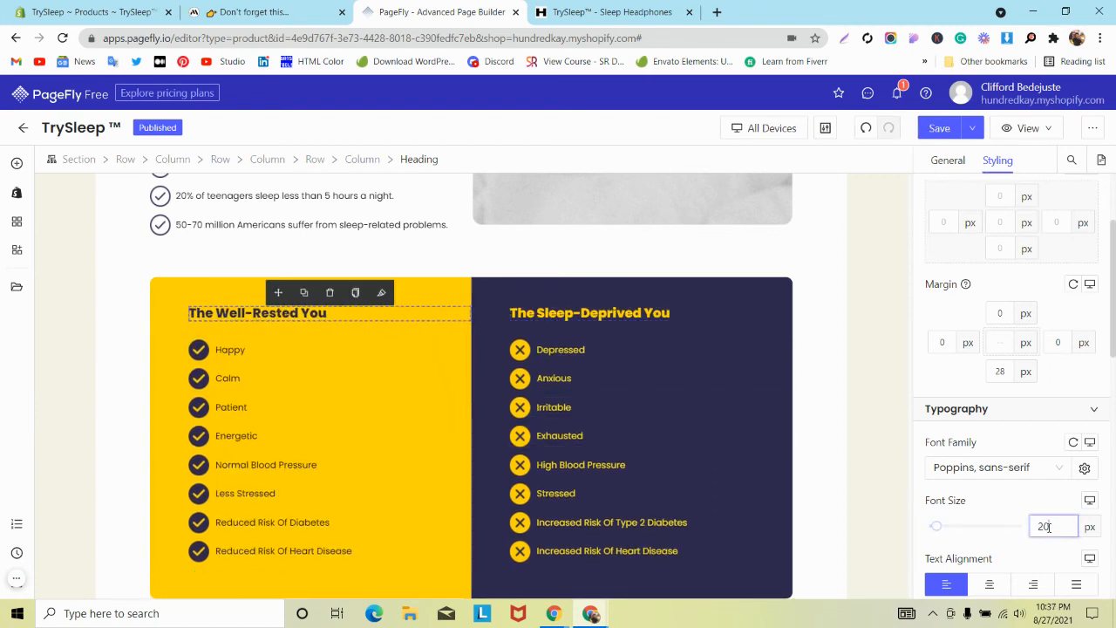
Step: Set the left and right padding of the beige Sleeplessness section to 50 px
{"action": "scroll", "coordinate": [739, 369], "scroll_direction": "up", "scroll_amount": 3}
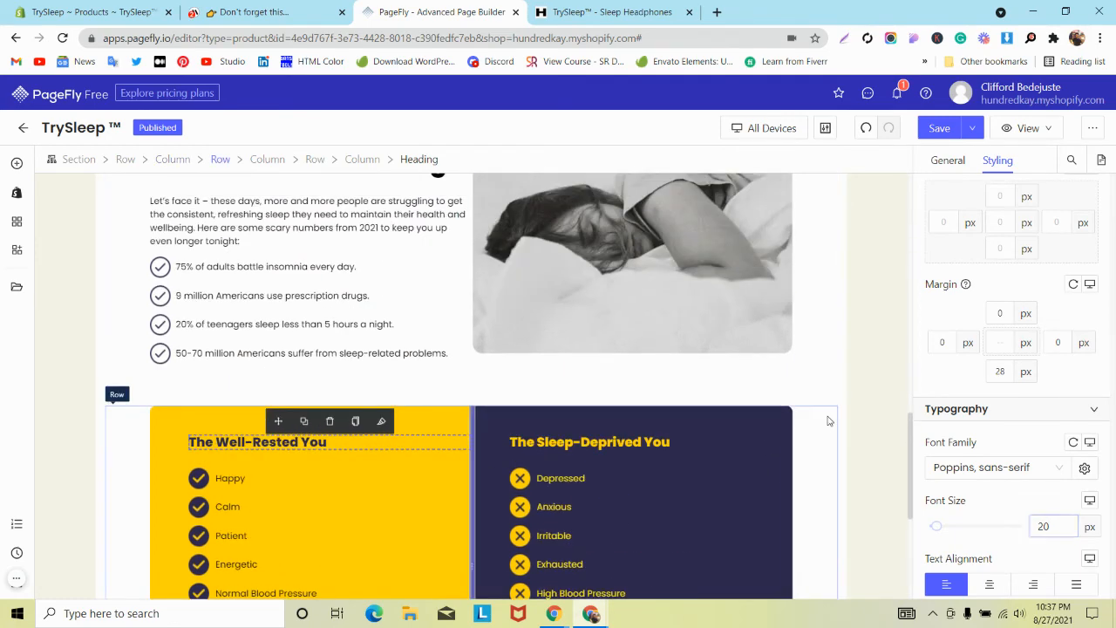
{"action": "left_click", "coordinate": [829, 421]}
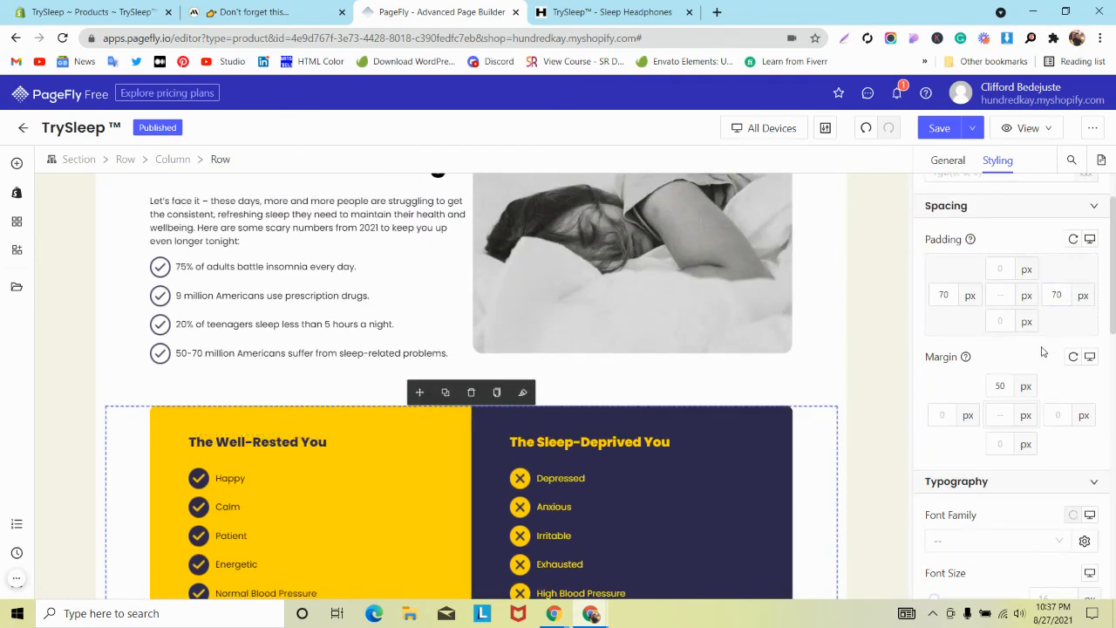
{"action": "left_click", "coordinate": [610, 9]}
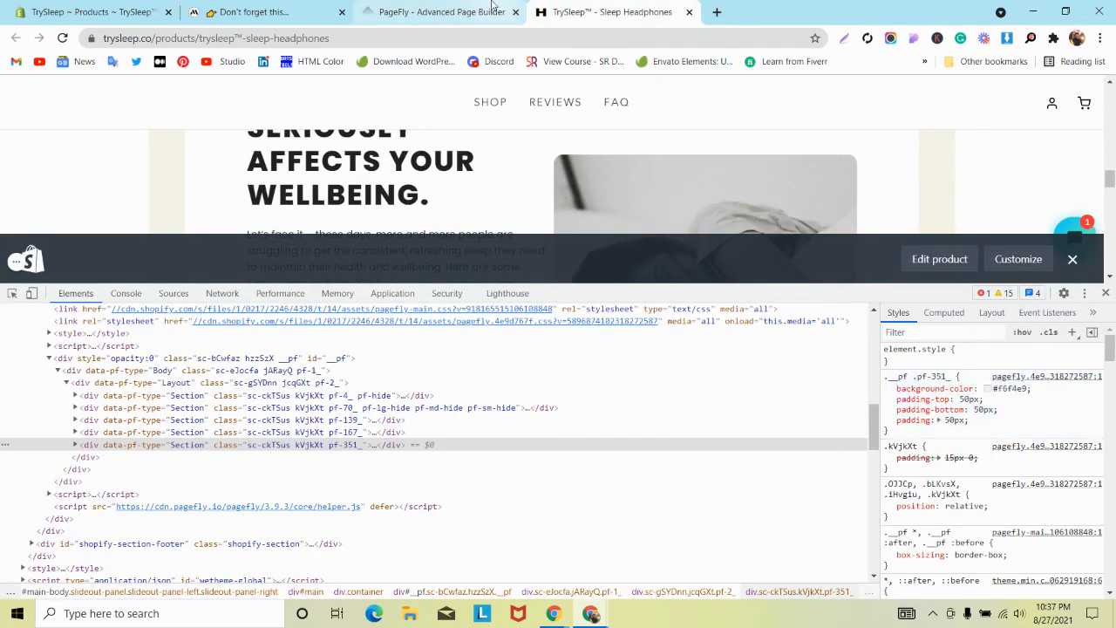
{"action": "left_click", "coordinate": [493, 10]}
{"action": "scroll", "coordinate": [261, 349], "scroll_direction": "up", "scroll_amount": 3}
{"action": "left_click", "coordinate": [131, 255]}
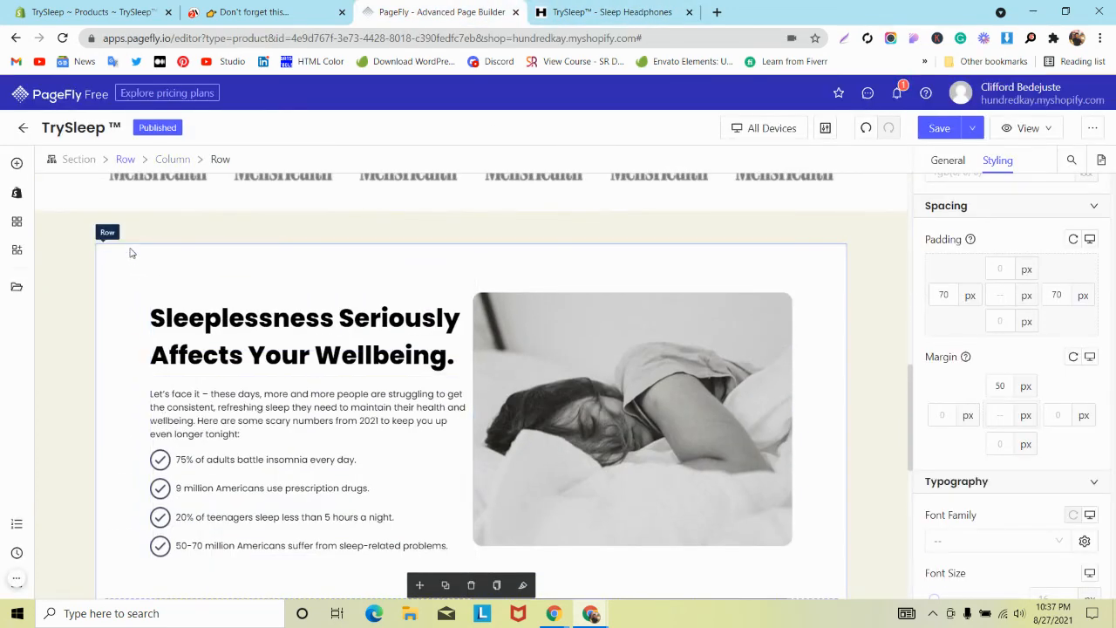
{"action": "left_click", "coordinate": [111, 230]}
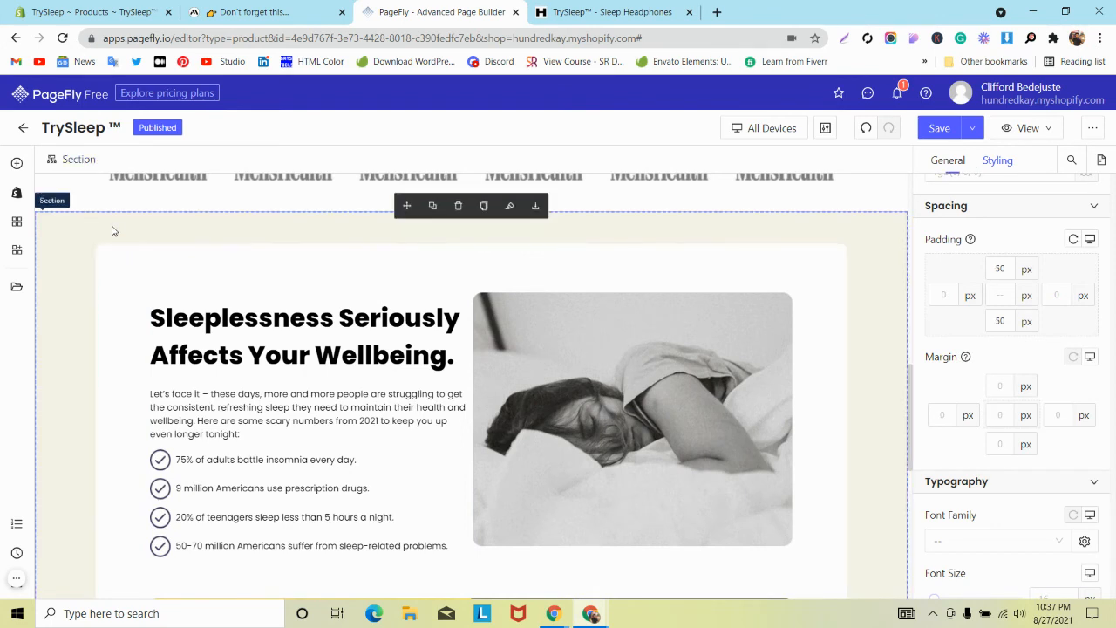
{"action": "left_click", "coordinate": [929, 294]}
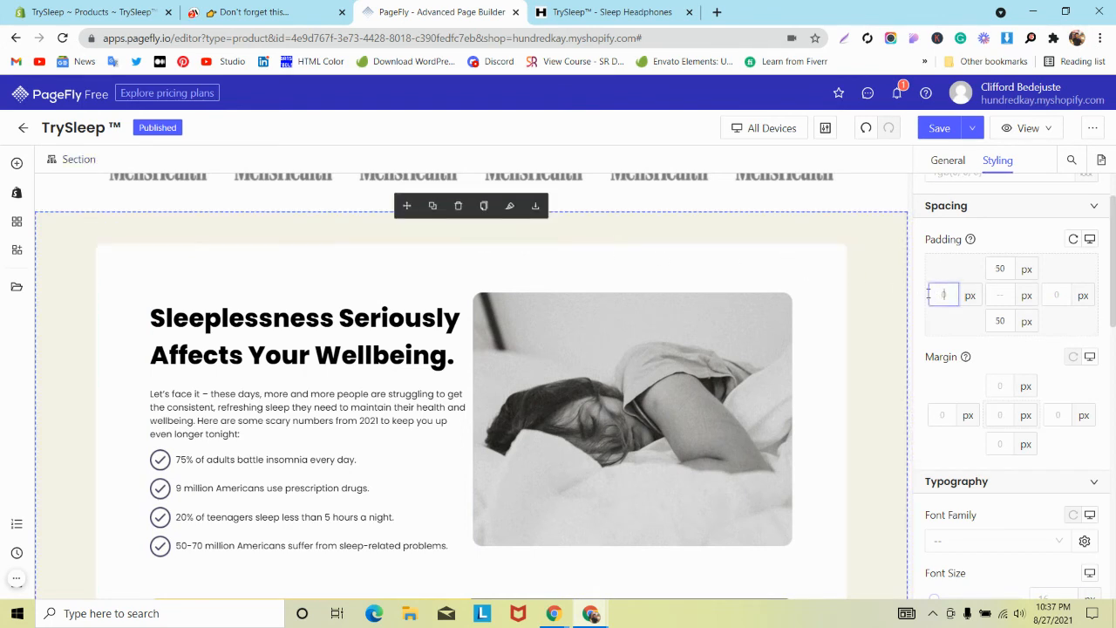
{"action": "type", "text": "50"}
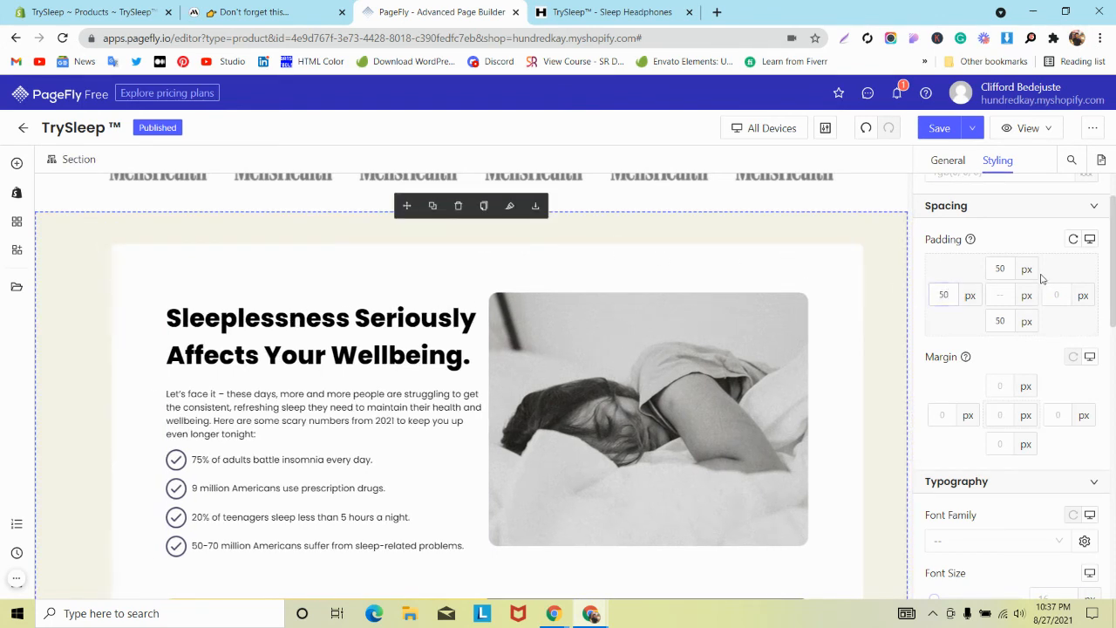
{"action": "type", "text": "50"}
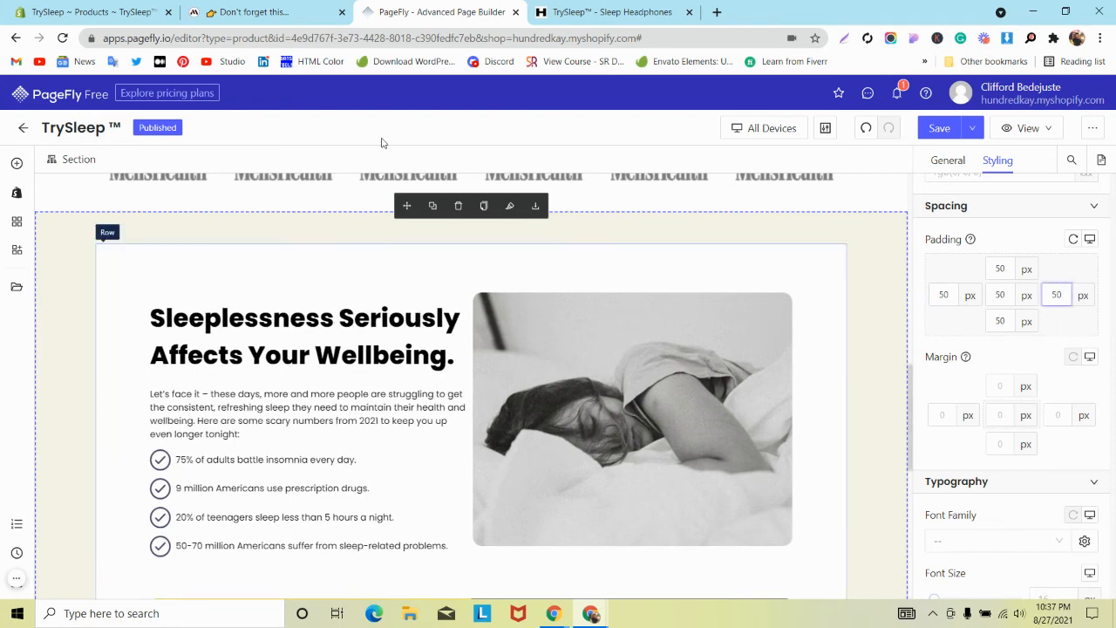
{"action": "left_click", "coordinate": [184, 7]}
{"action": "left_click", "coordinate": [412, 7]}
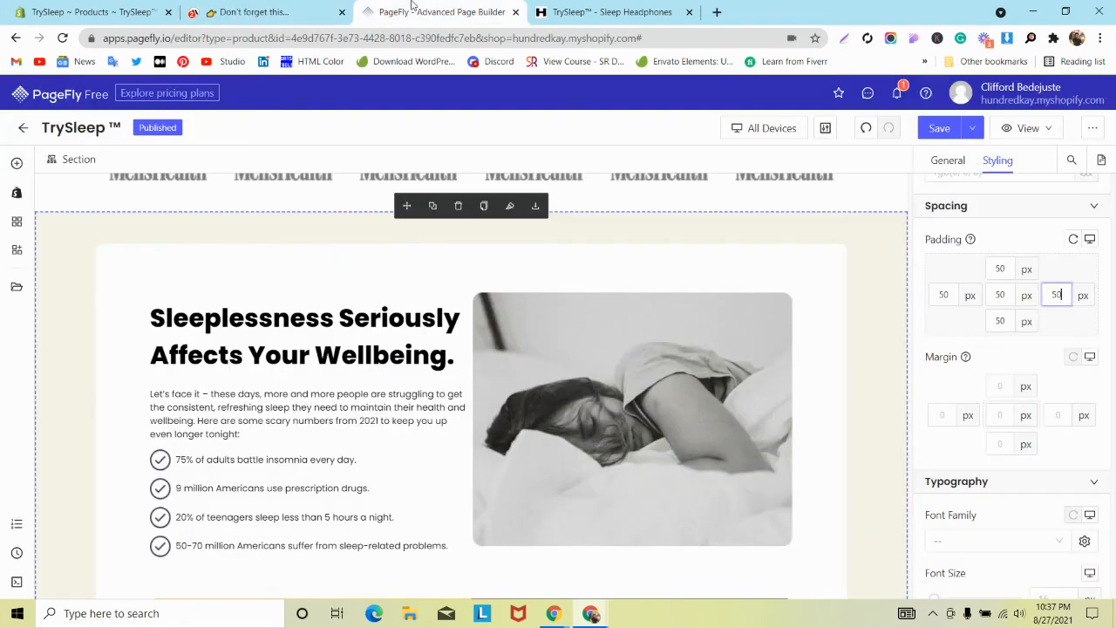
Step: Save and publish the page, reopen it live and check the padding and comparison headings in the Sleeplessness section
{"action": "left_click", "coordinate": [974, 128]}
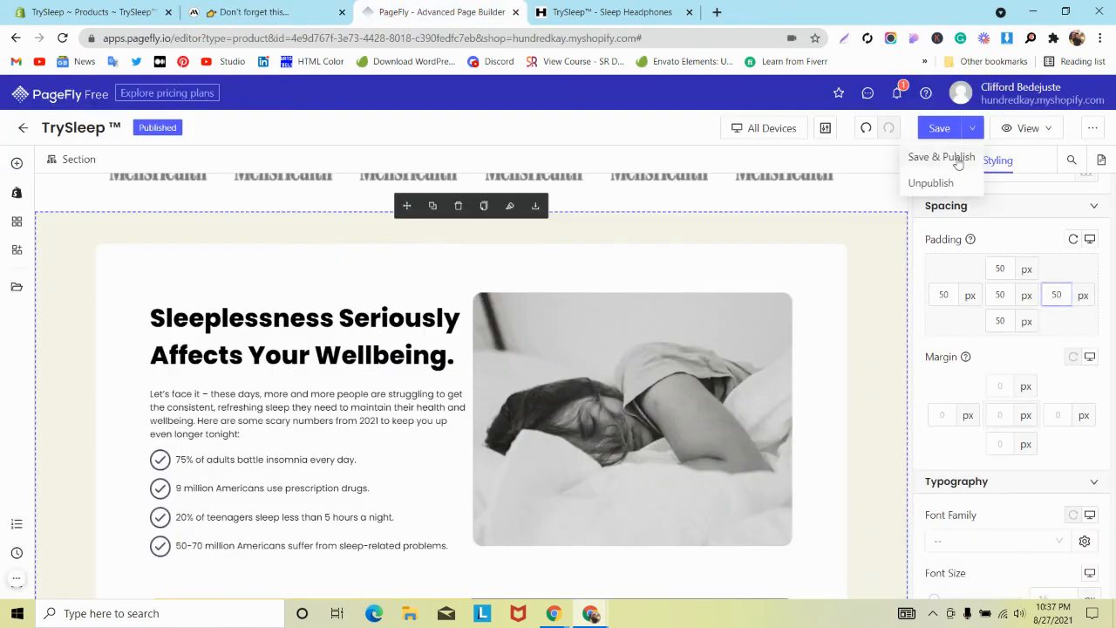
{"action": "left_click", "coordinate": [959, 157]}
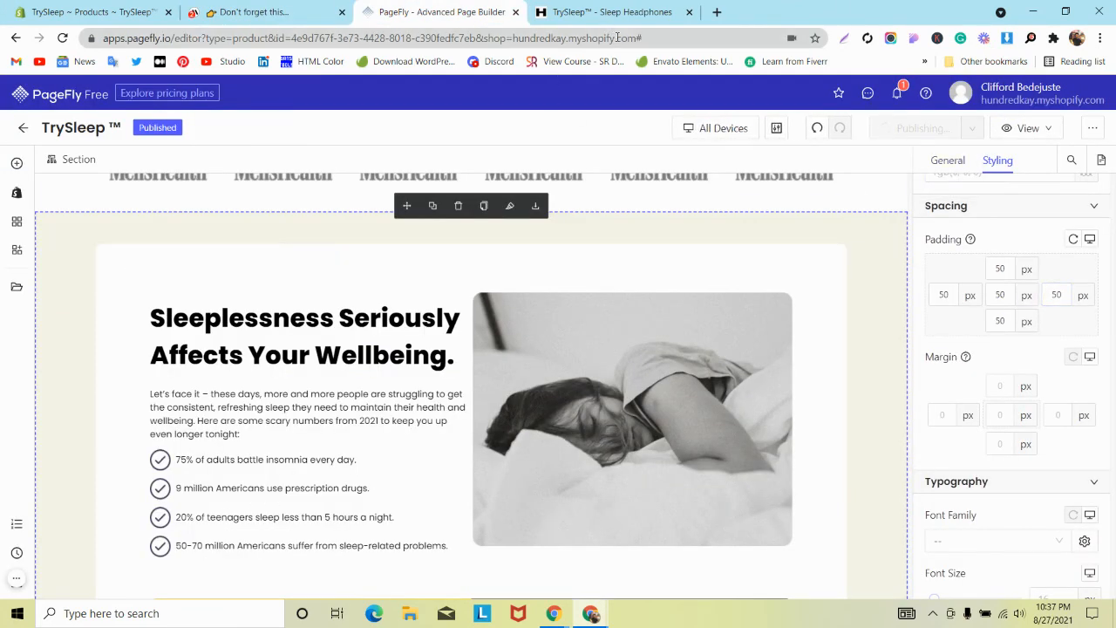
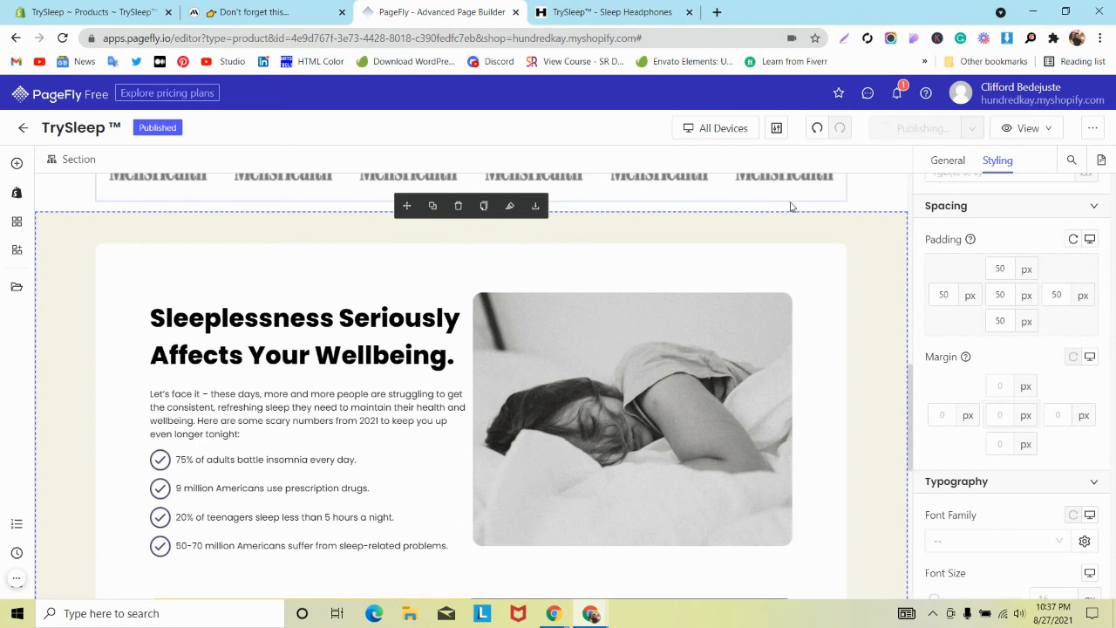
{"action": "left_click", "coordinate": [1003, 131]}
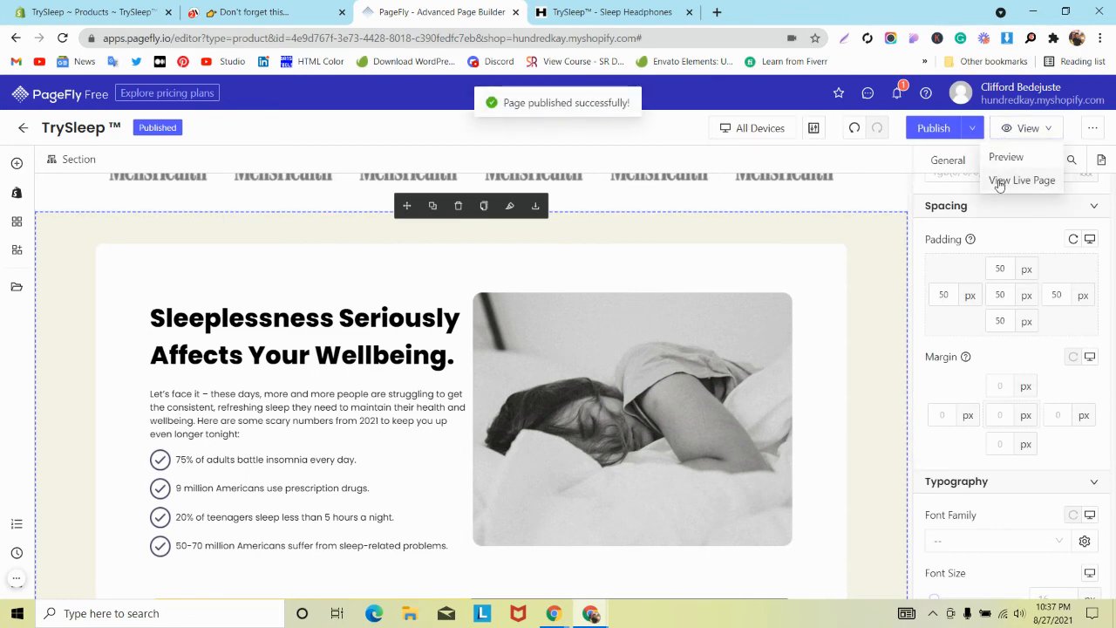
{"action": "left_click", "coordinate": [1000, 182]}
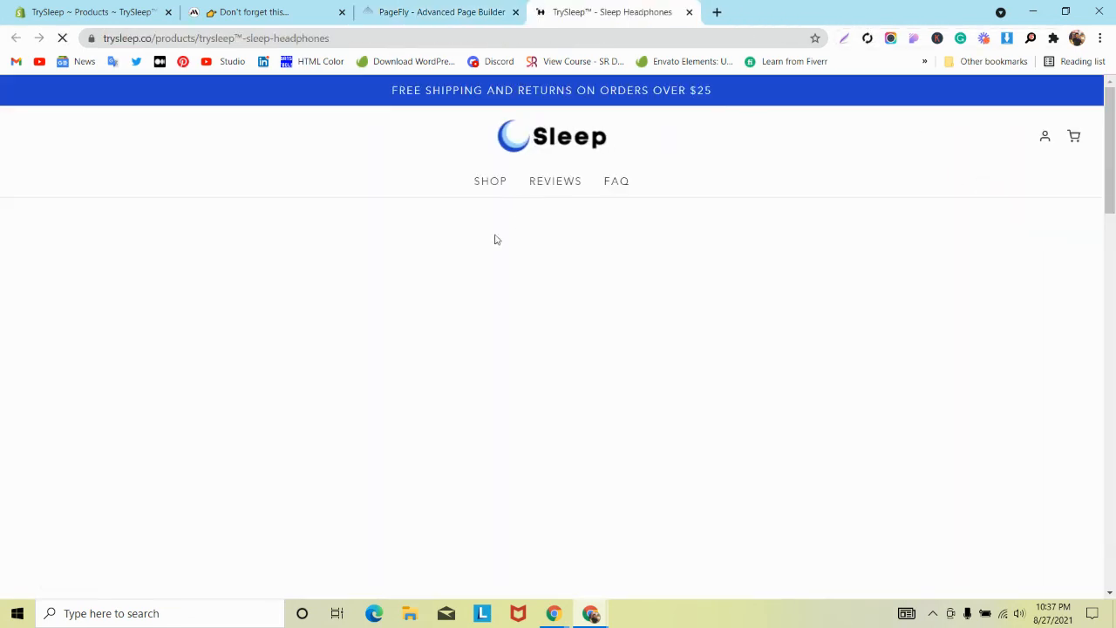
{"action": "scroll", "coordinate": [438, 259], "scroll_direction": "down", "scroll_amount": 5}
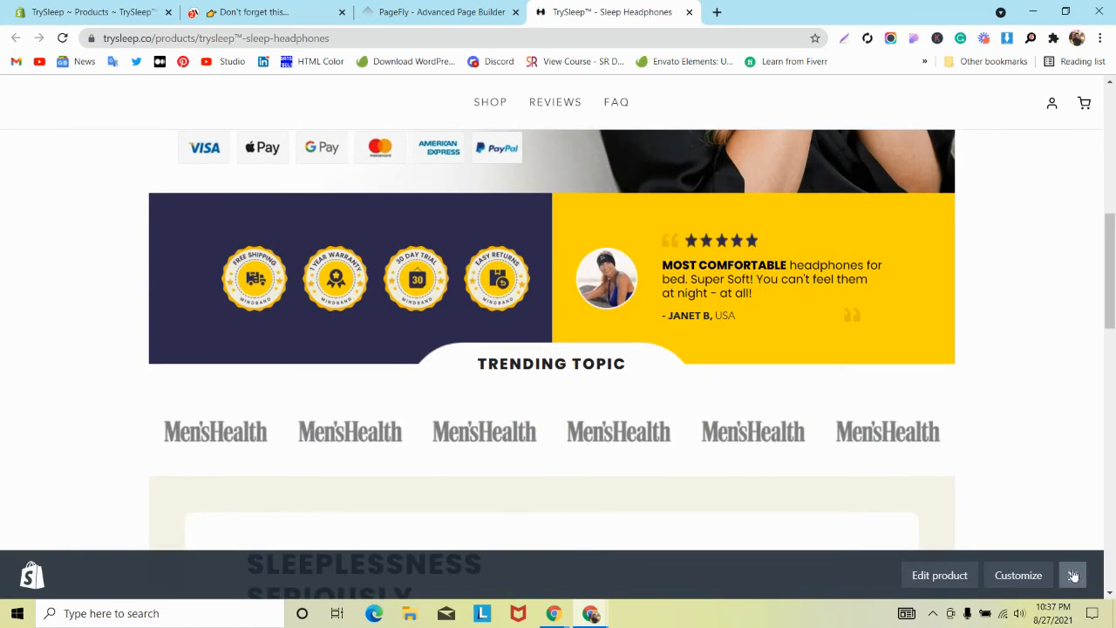
{"action": "left_click", "coordinate": [1072, 576]}
{"action": "scroll", "coordinate": [548, 302], "scroll_direction": "down", "scroll_amount": 3}
{"action": "scroll", "coordinate": [548, 302], "scroll_direction": "down", "scroll_amount": 4}
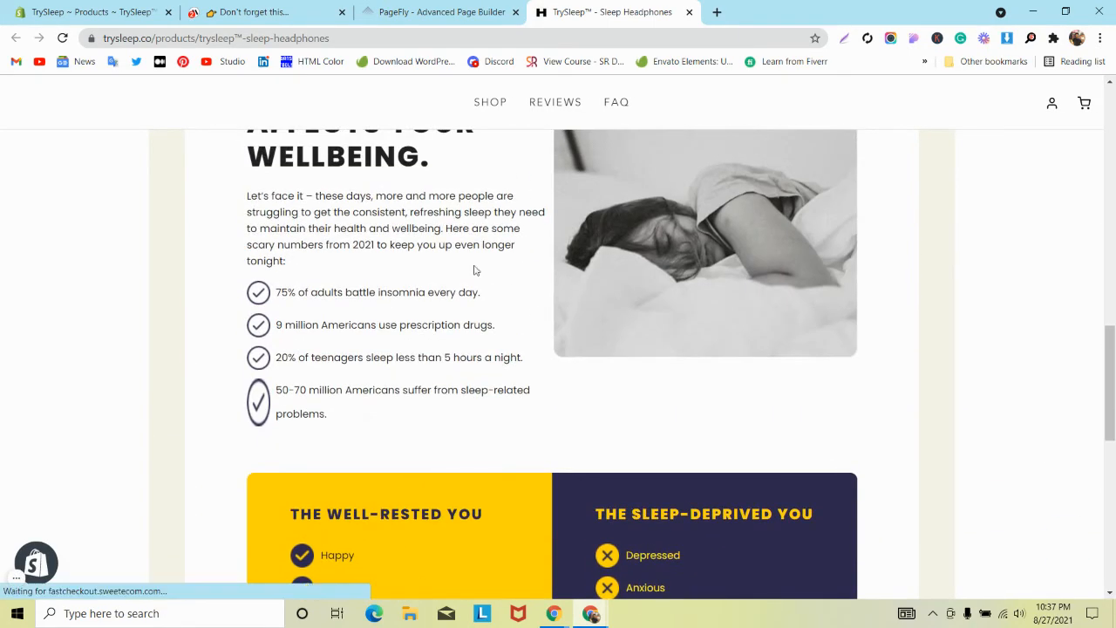
Step: In the PageFly editor, shorten the fourth checklist line to end at "50-70 million Americans suffer from.."
{"action": "left_click", "coordinate": [440, 12]}
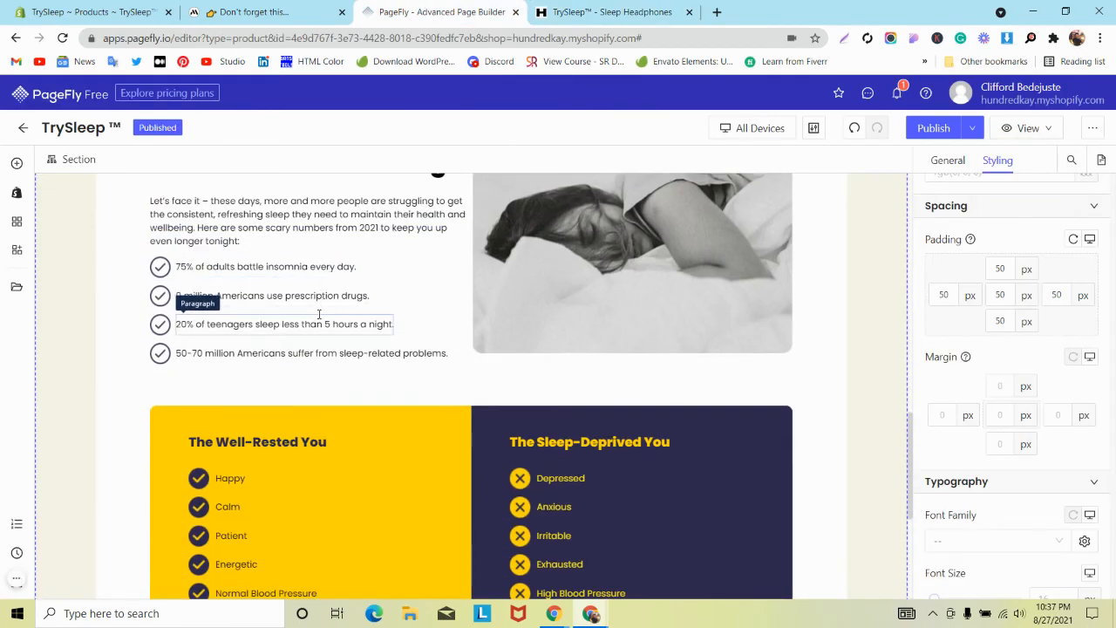
{"action": "left_click", "coordinate": [448, 354]}
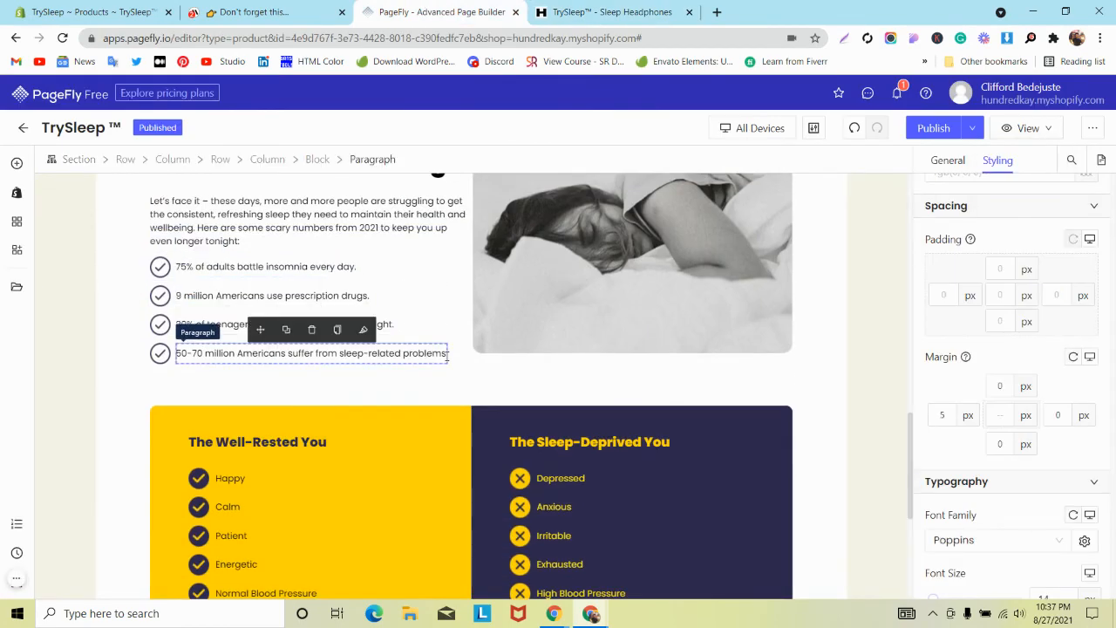
{"action": "key", "text": "BackSpace"}
{"action": "key", "text": "BackSpace"}
{"action": "key", "text": "BackSpace"}
{"action": "key", "text": "BackSpace"}
{"action": "key", "text": "BackSpace"}
{"action": "key", "text": "BackSpace"}
{"action": "key", "text": "BackSpace"}
{"action": "key", "text": "BackSpace"}
{"action": "key", "text": "BackSpace"}
{"action": "key", "text": "BackSpace"}
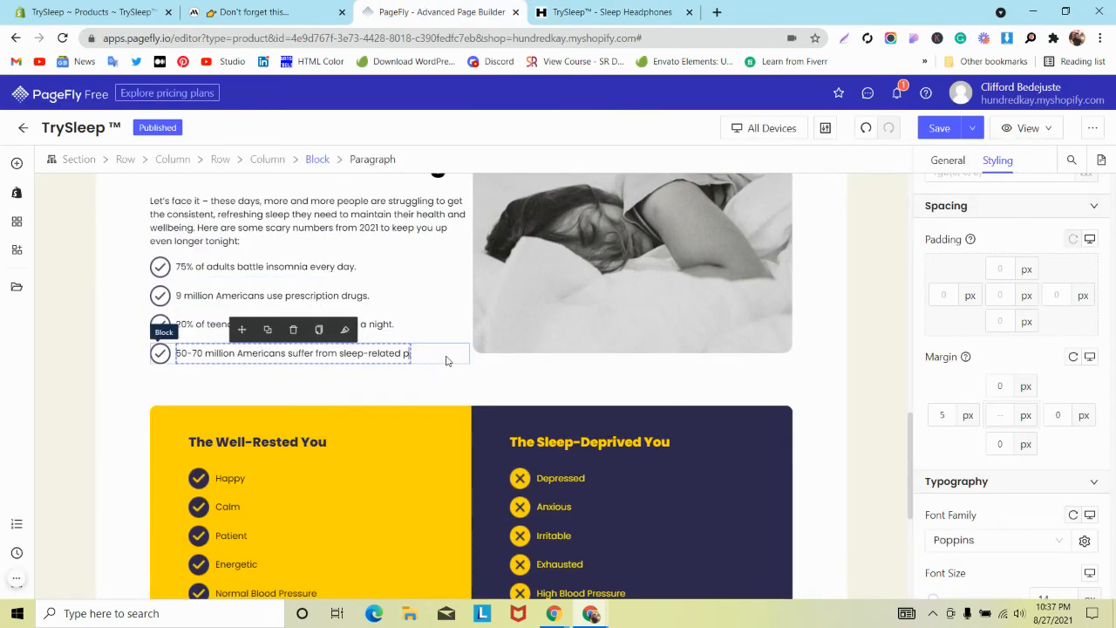
{"action": "key", "text": "BackSpace"}
{"action": "key", "text": "BackSpace"}
{"action": "key", "text": "BackSpace"}
{"action": "key", "text": "BackSpace"}
{"action": "key", "text": "BackSpace"}
{"action": "key", "text": "BackSpace"}
{"action": "key", "text": "BackSpace"}
{"action": "key", "text": "BackSpace"}
{"action": "key", "text": "BackSpace"}
{"action": "key", "text": "BackSpace"}
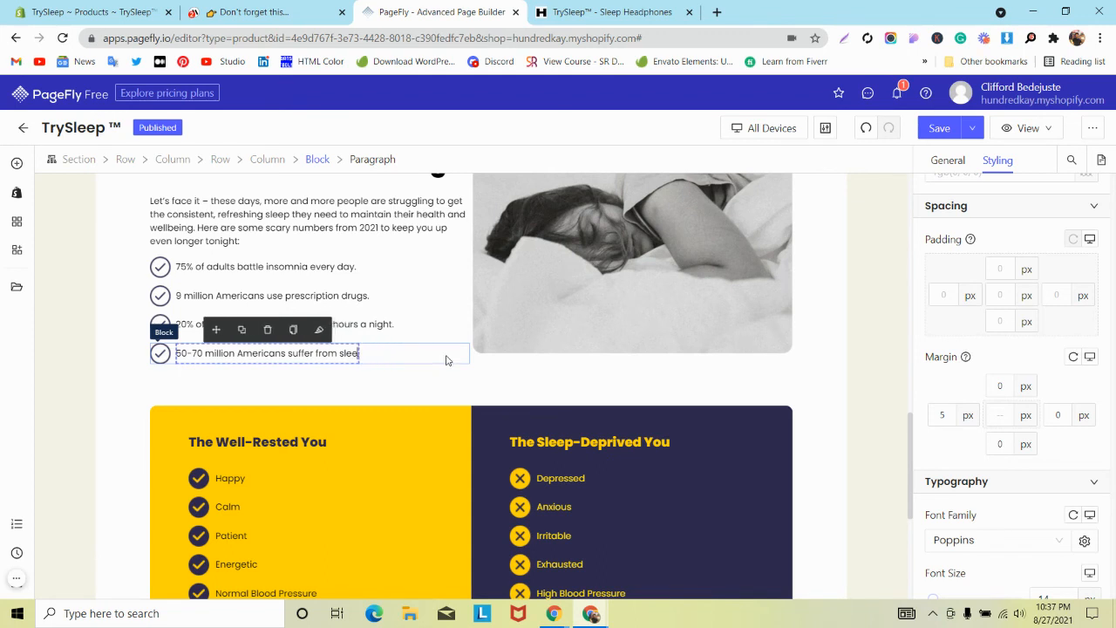
{"action": "key", "text": "BackSpace"}
{"action": "key", "text": "BackSpace"}
{"action": "key", "text": "BackSpace"}
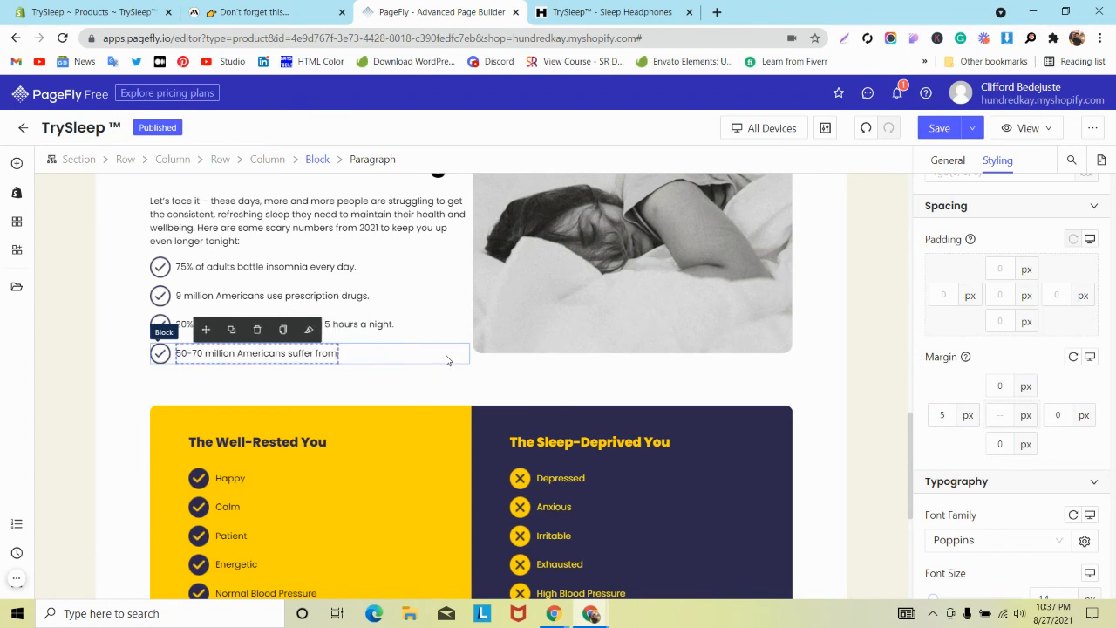
{"action": "type", "text": "."}
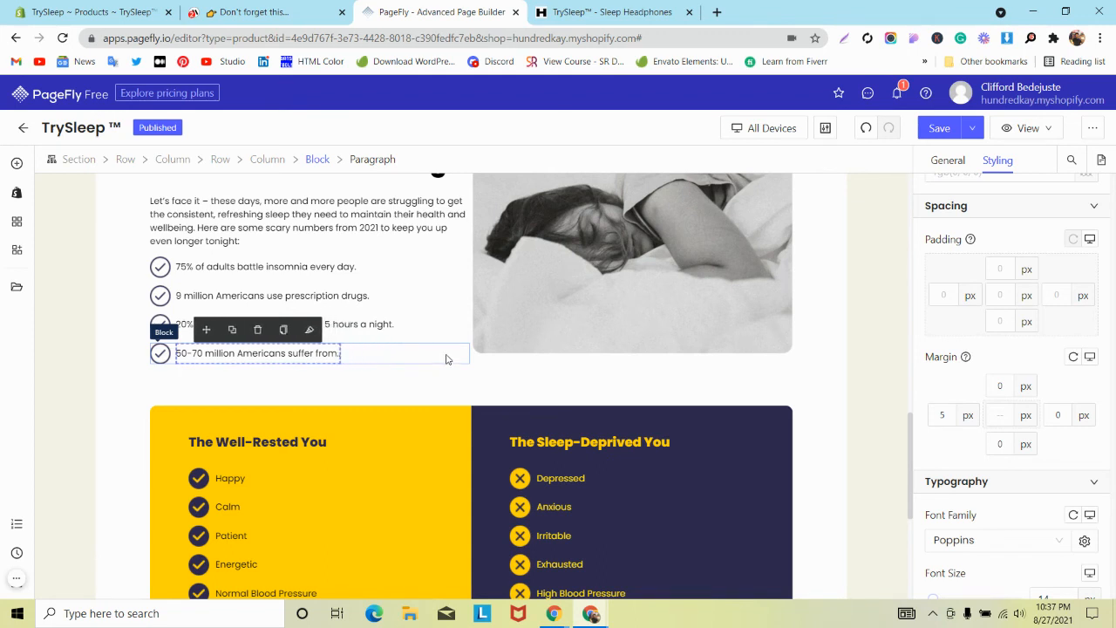
Step: Save and publish the page, and review the checklist and comparison table on the live product page
{"action": "left_click", "coordinate": [973, 127]}
{"action": "left_click", "coordinate": [965, 156]}
{"action": "left_click", "coordinate": [609, 11]}
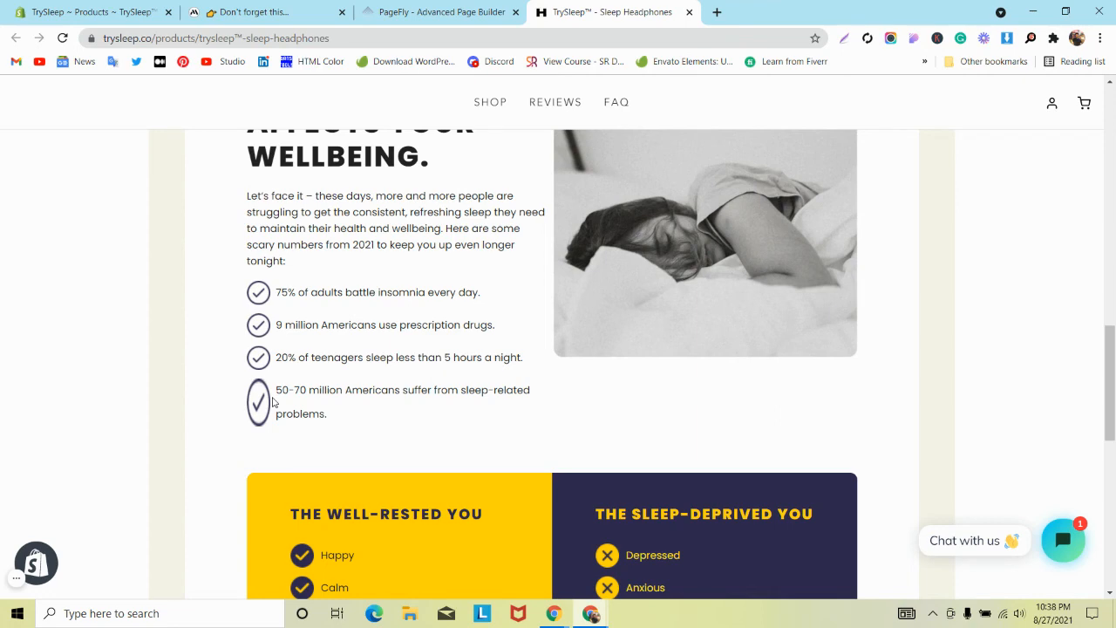
{"action": "scroll", "coordinate": [272, 402], "scroll_direction": "down", "scroll_amount": 1}
{"action": "scroll", "coordinate": [272, 402], "scroll_direction": "down", "scroll_amount": 1}
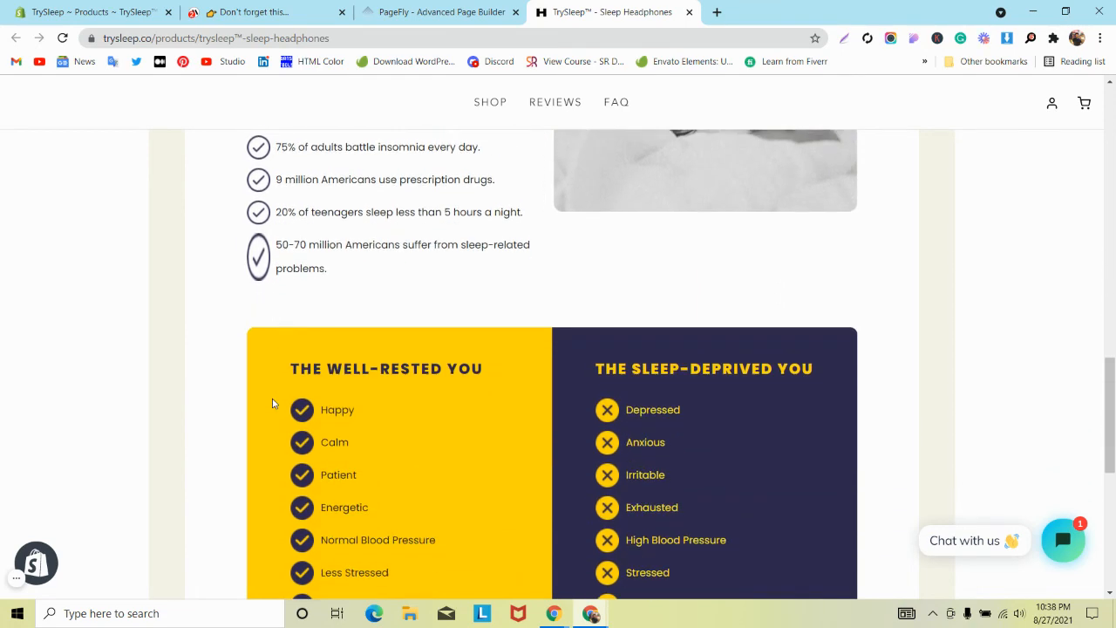
{"action": "scroll", "coordinate": [272, 402], "scroll_direction": "down", "scroll_amount": 4}
{"action": "scroll", "coordinate": [272, 402], "scroll_direction": "up", "scroll_amount": 4}
Step: Inspect the stretched fourth check icon on the live page and try a 40px height in the .hBWCUB rule
{"action": "right_click", "coordinate": [265, 282]}
{"action": "left_click", "coordinate": [295, 513]}
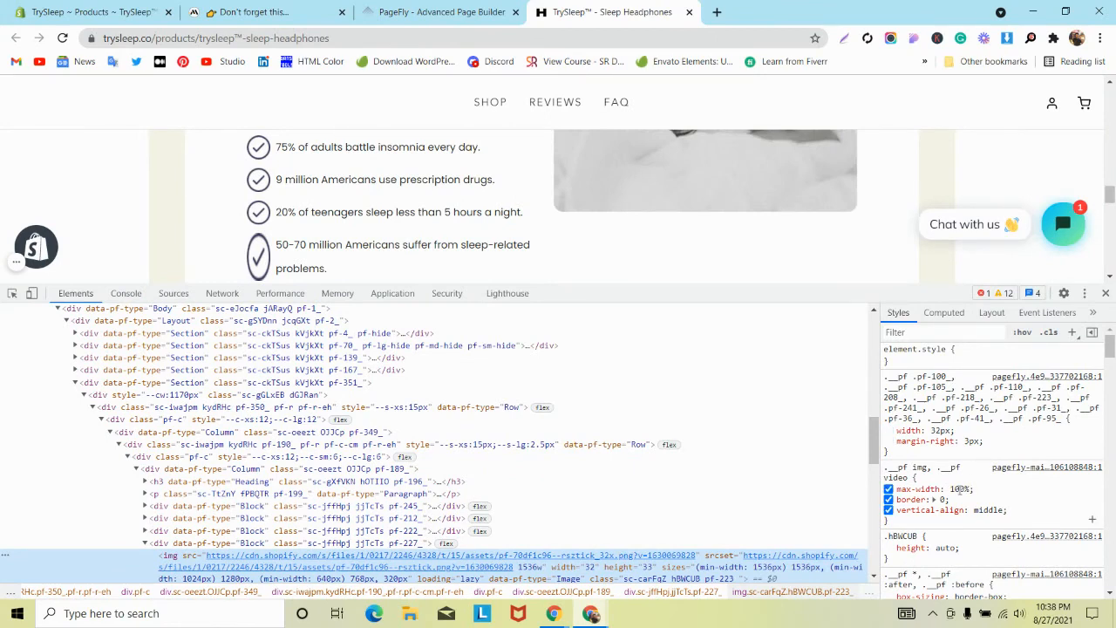
{"action": "left_click", "coordinate": [947, 548]}
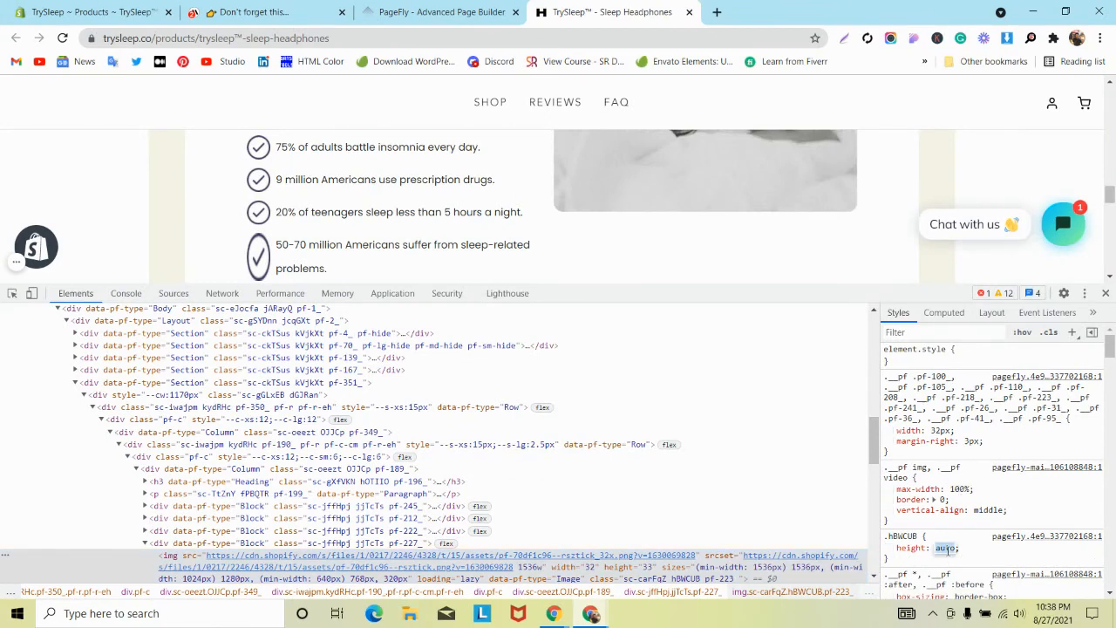
{"action": "type", "text": "40"}
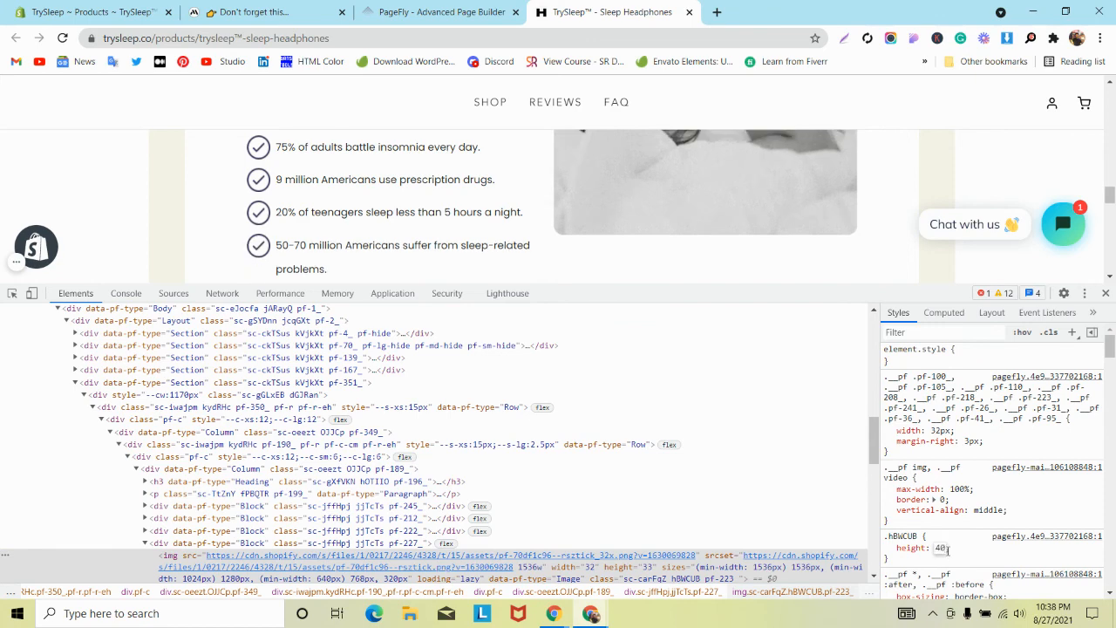
{"action": "key", "text": "Return"}
{"action": "scroll", "coordinate": [666, 222], "scroll_direction": "down", "scroll_amount": 1}
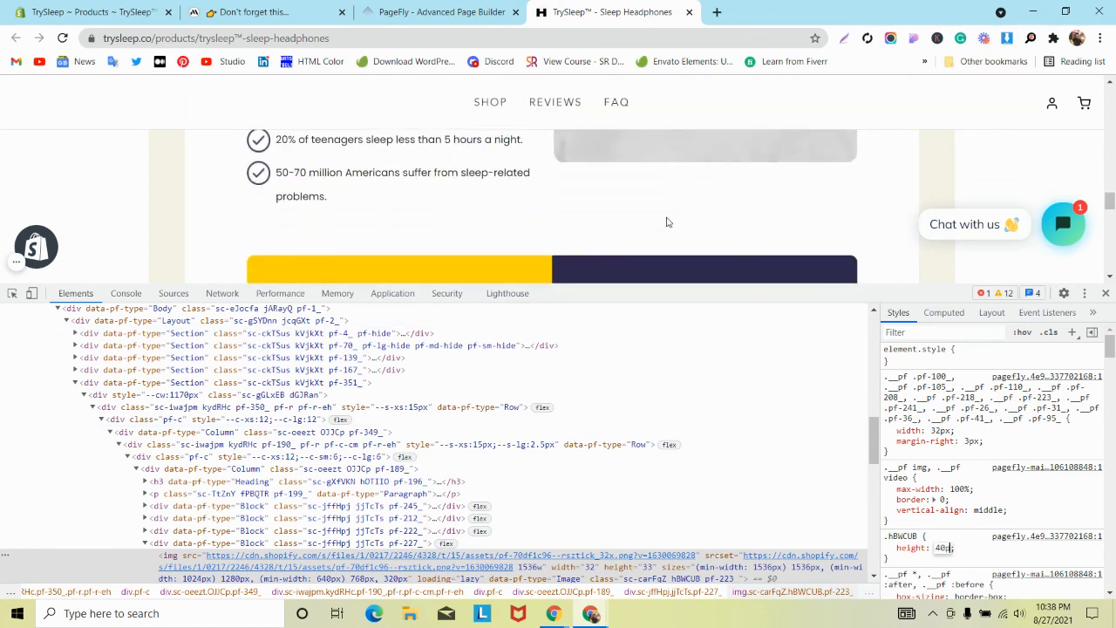
{"action": "type", "text": "px;"}
{"action": "scroll", "coordinate": [480, 153], "scroll_direction": "up", "scroll_amount": 3}
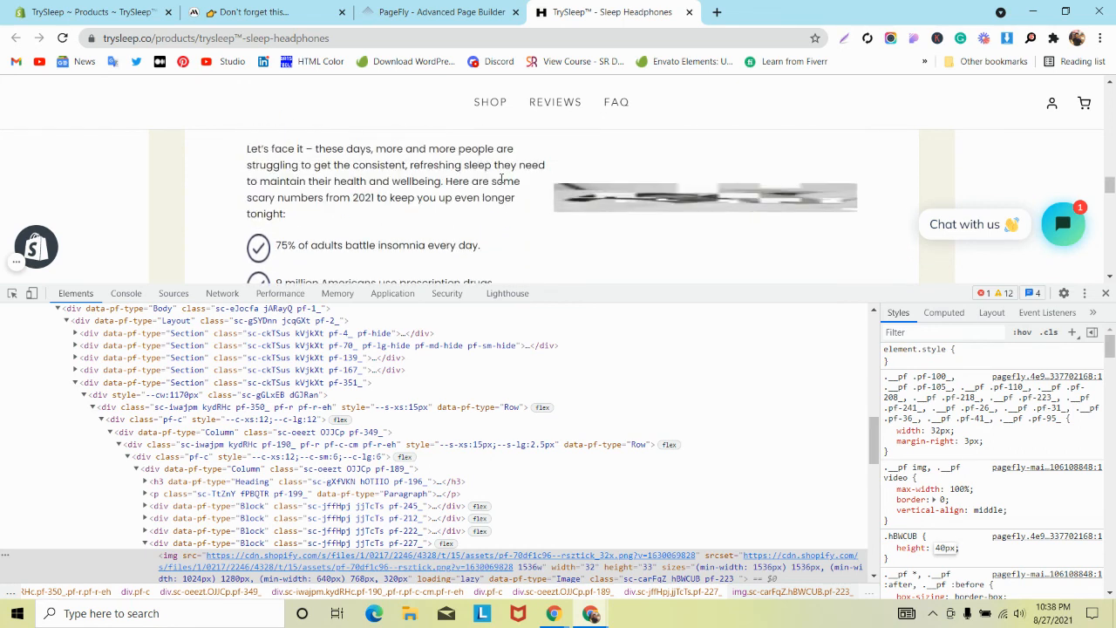
Step: Clear the test height from the .hBWCUB rule and reselect the check icon's image element
{"action": "key", "text": "BackSpace"}
{"action": "key", "text": "BackSpace"}
{"action": "key", "text": "BackSpace"}
{"action": "key", "text": "BackSpace"}
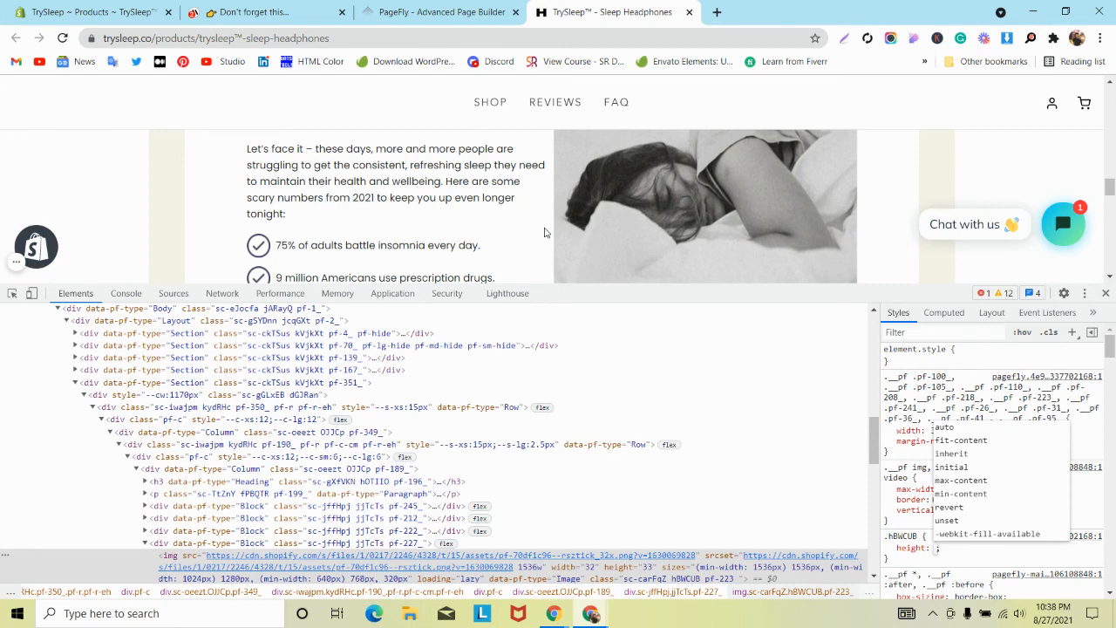
{"action": "scroll", "coordinate": [384, 367], "scroll_direction": "down", "scroll_amount": 2}
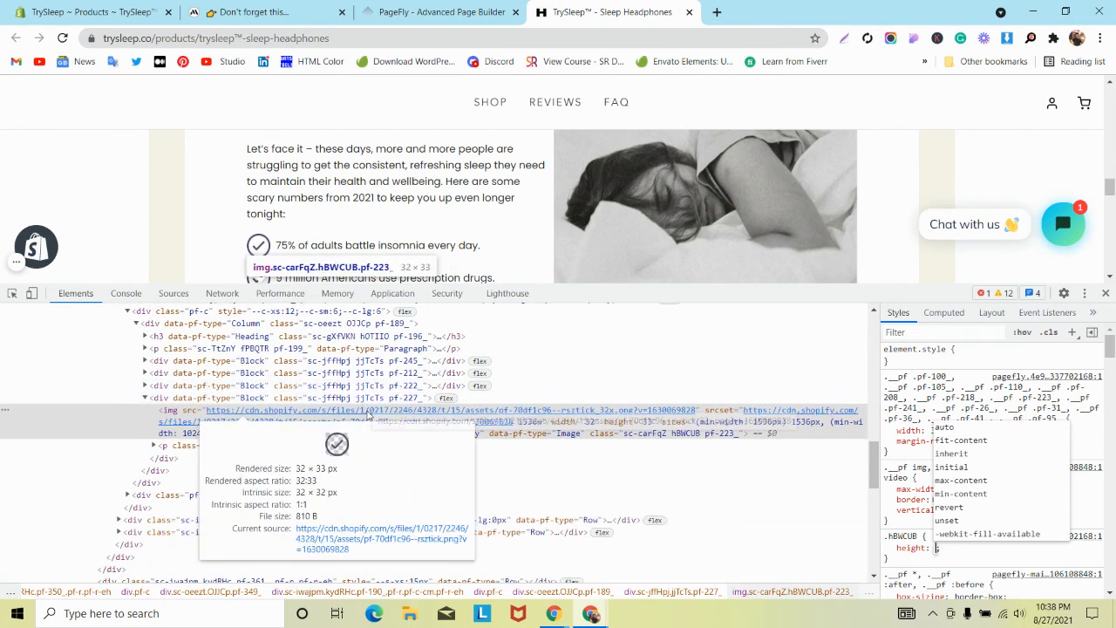
{"action": "left_click", "coordinate": [368, 415]}
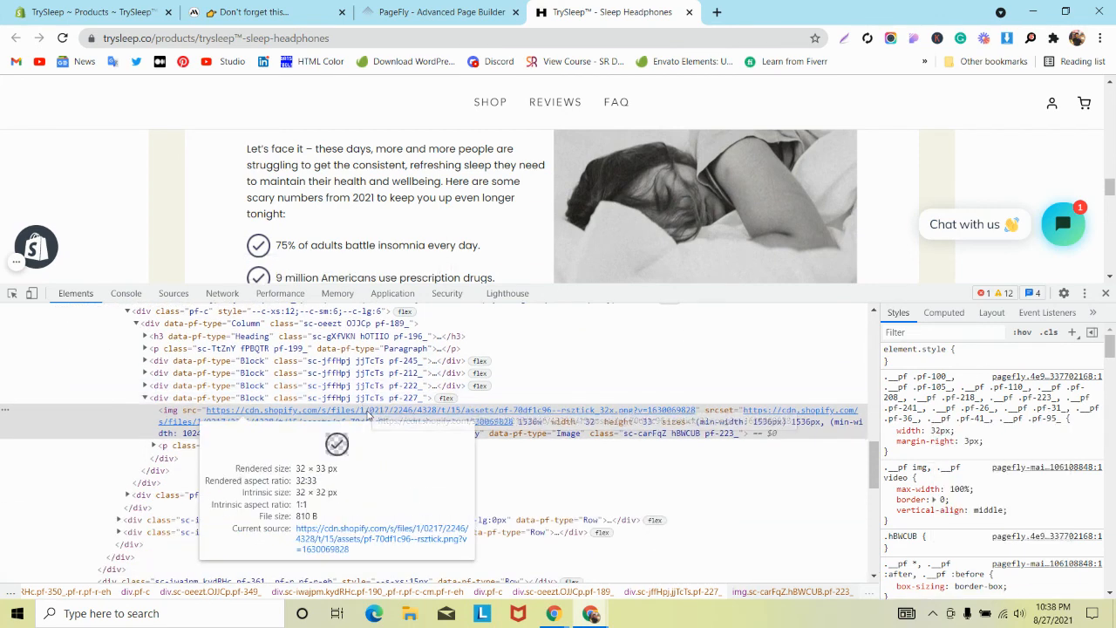
Step: Add a 40px height to the rule that sets the check icons' width and right margin, and check the checklist
{"action": "left_click", "coordinate": [993, 447]}
{"action": "type", "text": "height"}
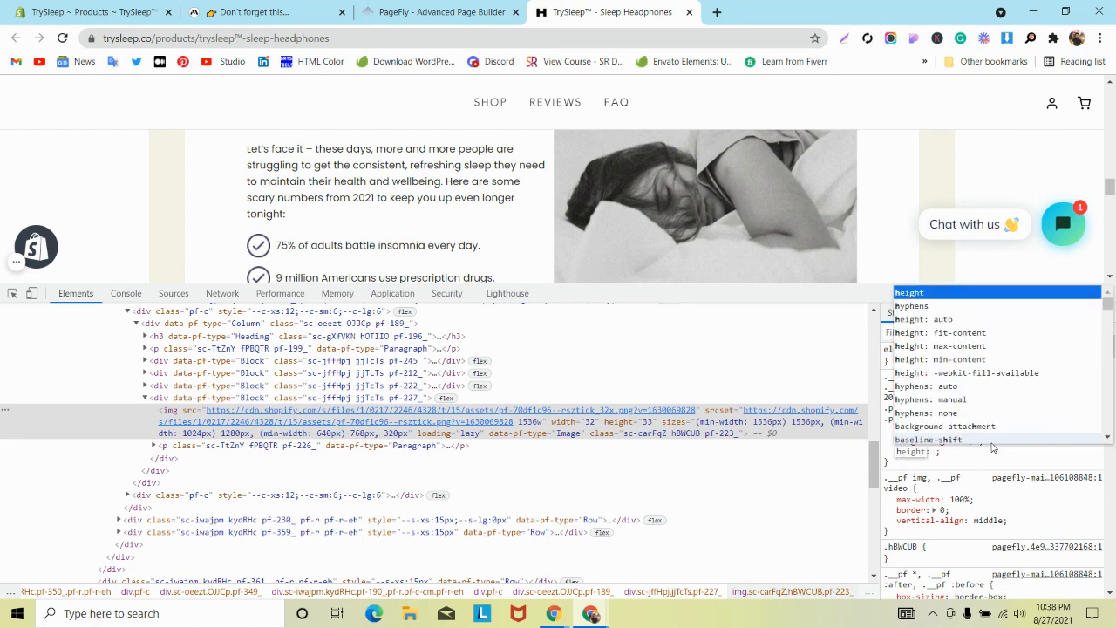
{"action": "key", "text": "Tab"}
{"action": "type", "text": "4"}
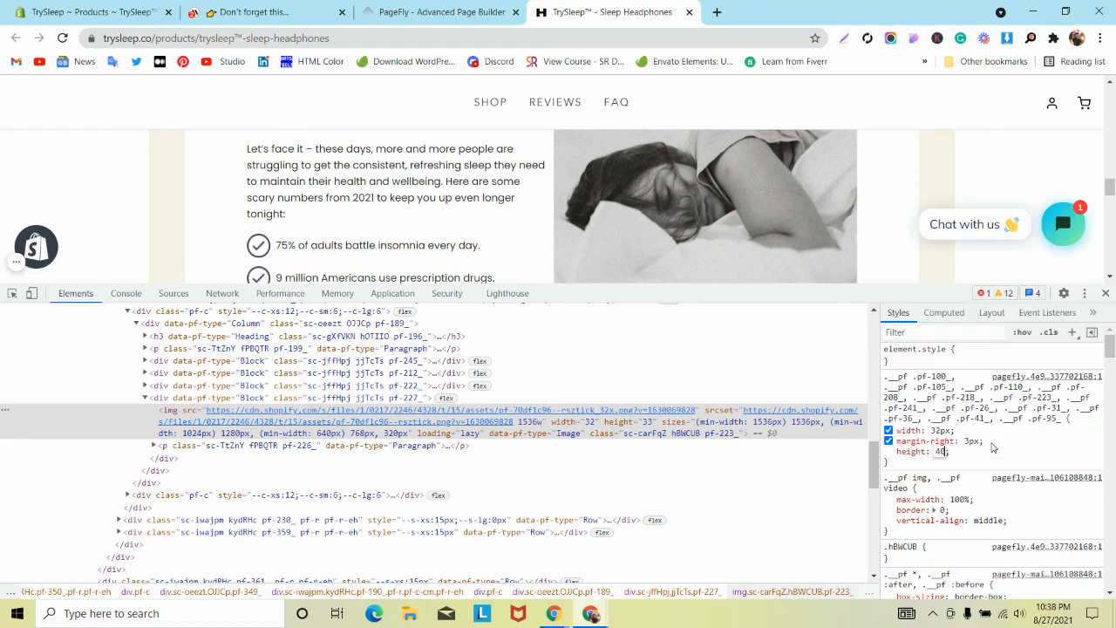
{"action": "type", "text": "0px"}
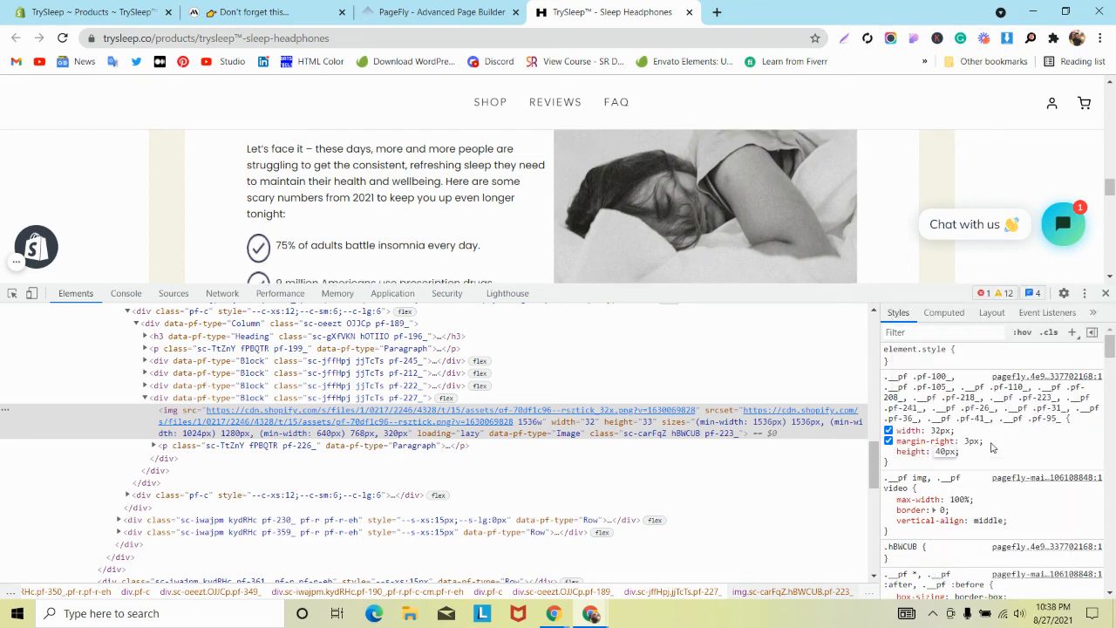
{"action": "scroll", "coordinate": [772, 206], "scroll_direction": "down", "scroll_amount": 4}
{"action": "scroll", "coordinate": [770, 207], "scroll_direction": "up", "scroll_amount": 3}
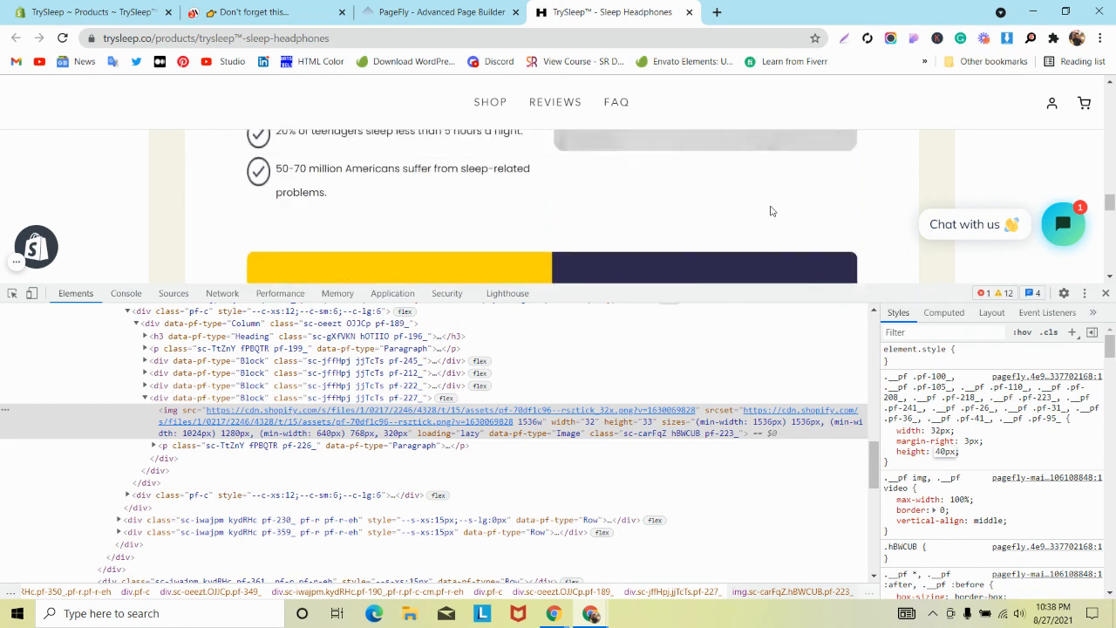
{"action": "scroll", "coordinate": [770, 210], "scroll_direction": "down", "scroll_amount": 1}
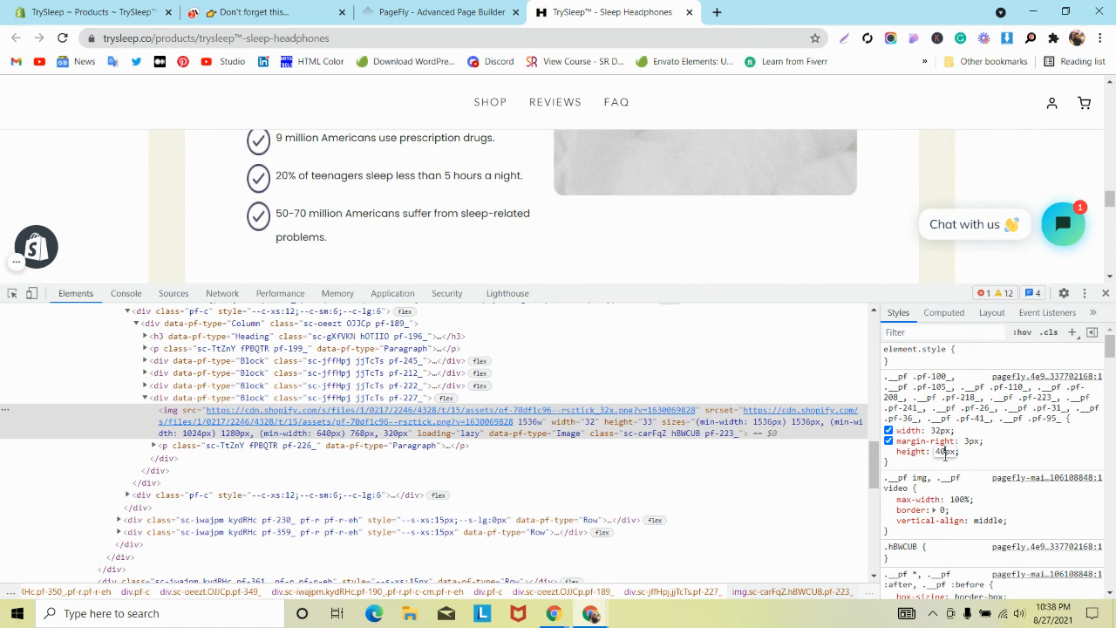
Step: Lower the check icons' test height to 39px and select the whole CSS rule
{"action": "key", "text": "Down"}
{"action": "key", "text": "Down"}
{"action": "key", "text": "Down"}
{"action": "key", "text": "Down"}
{"action": "key", "text": "Down"}
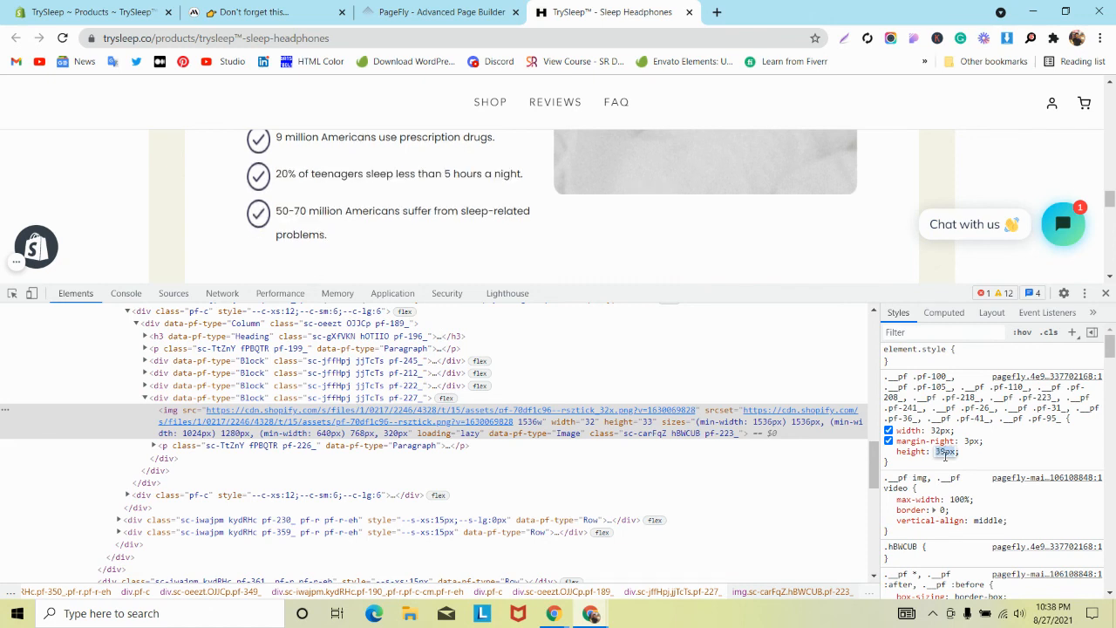
{"action": "left_click_drag", "start_coordinate": [887, 384], "coordinate": [914, 465]}
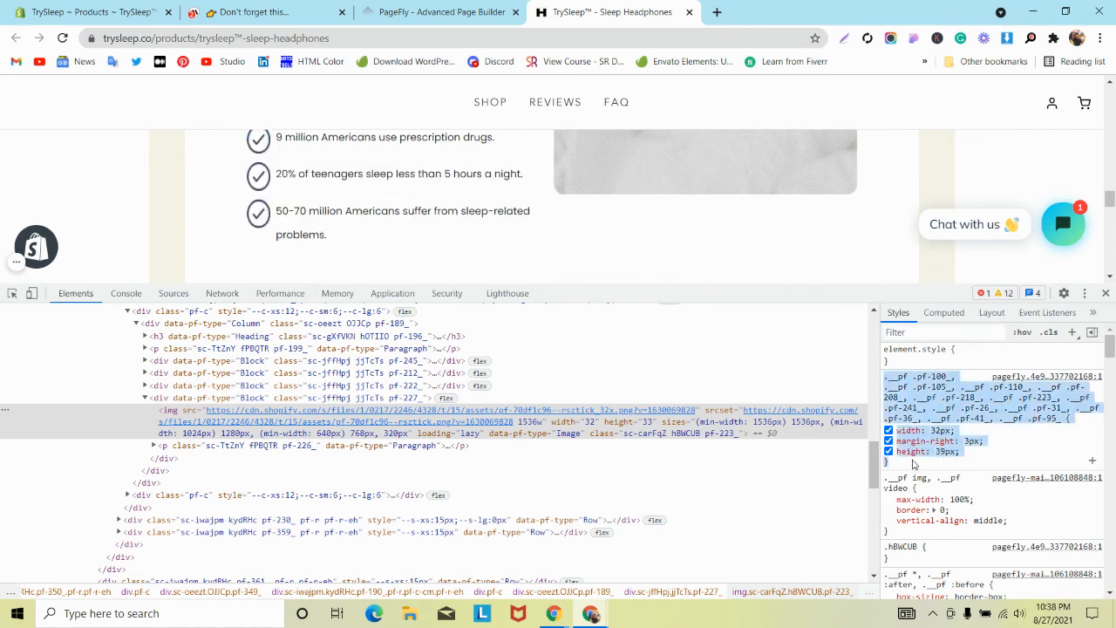
{"action": "left_click", "coordinate": [440, 11]}
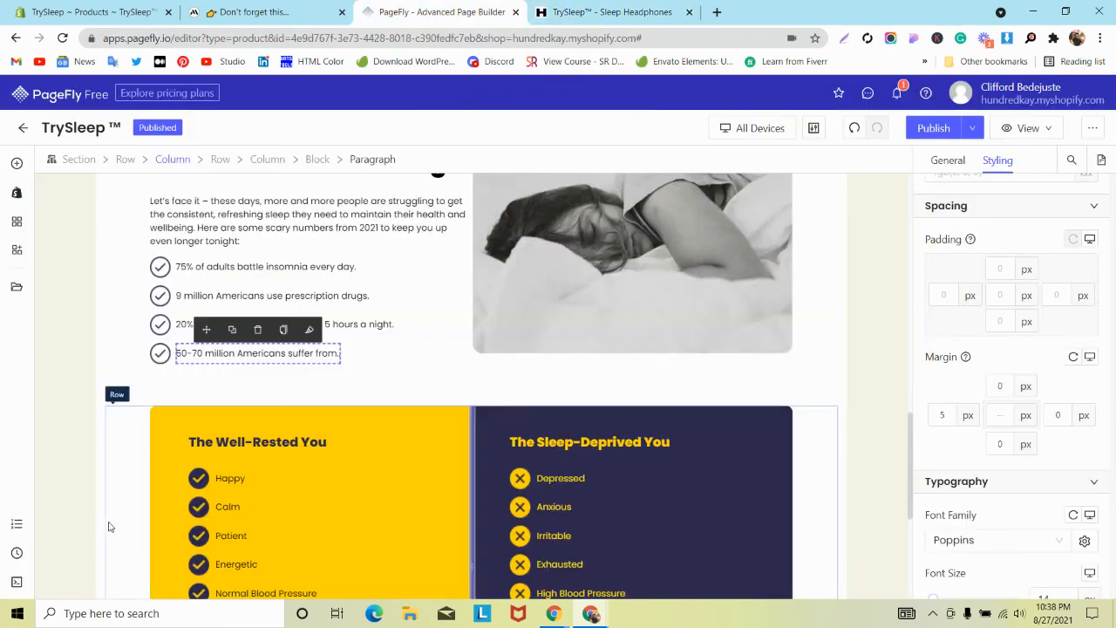
{"action": "left_click", "coordinate": [16, 552]}
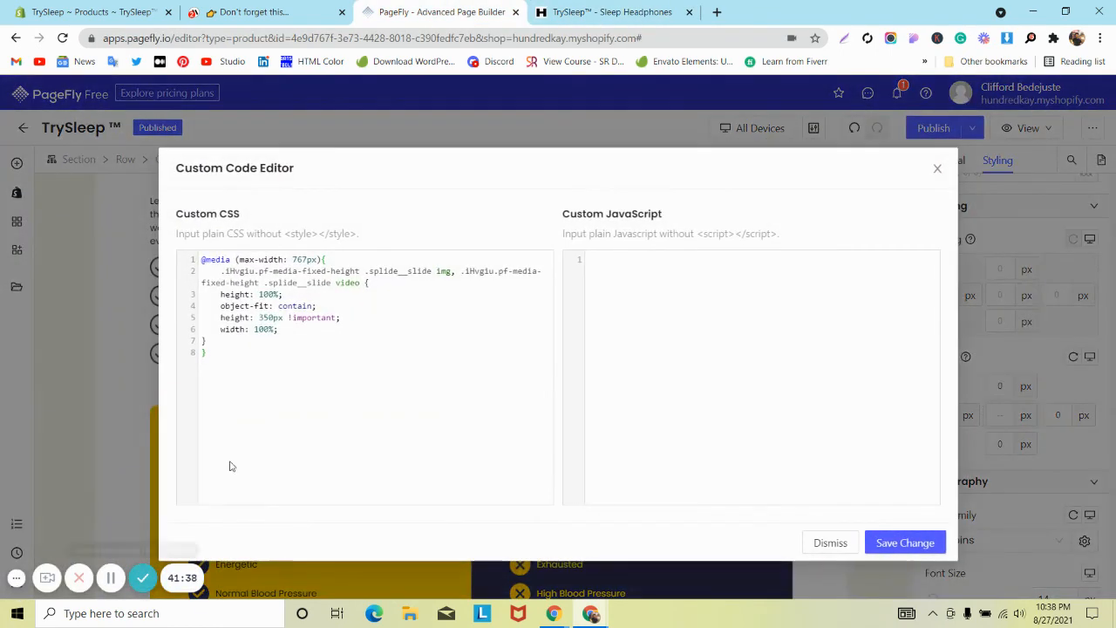
{"action": "left_click", "coordinate": [936, 171]}
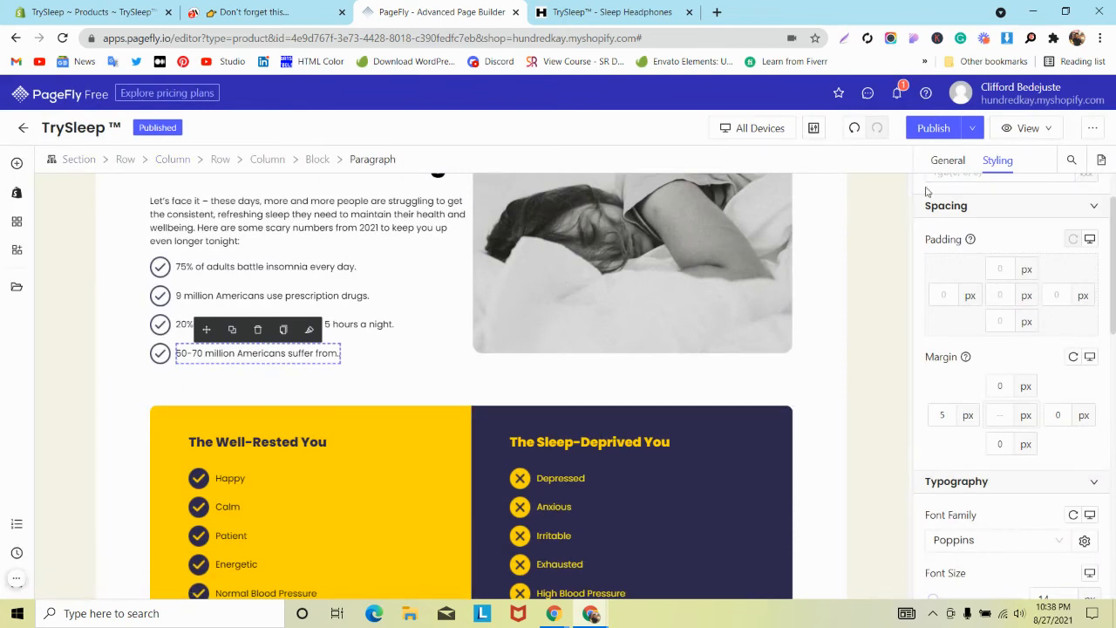
Step: Close the developer tools on the live page and review the Sleeplessness section from its heading to the comparison table
{"action": "left_click", "coordinate": [611, 12]}
{"action": "left_click", "coordinate": [1106, 293]}
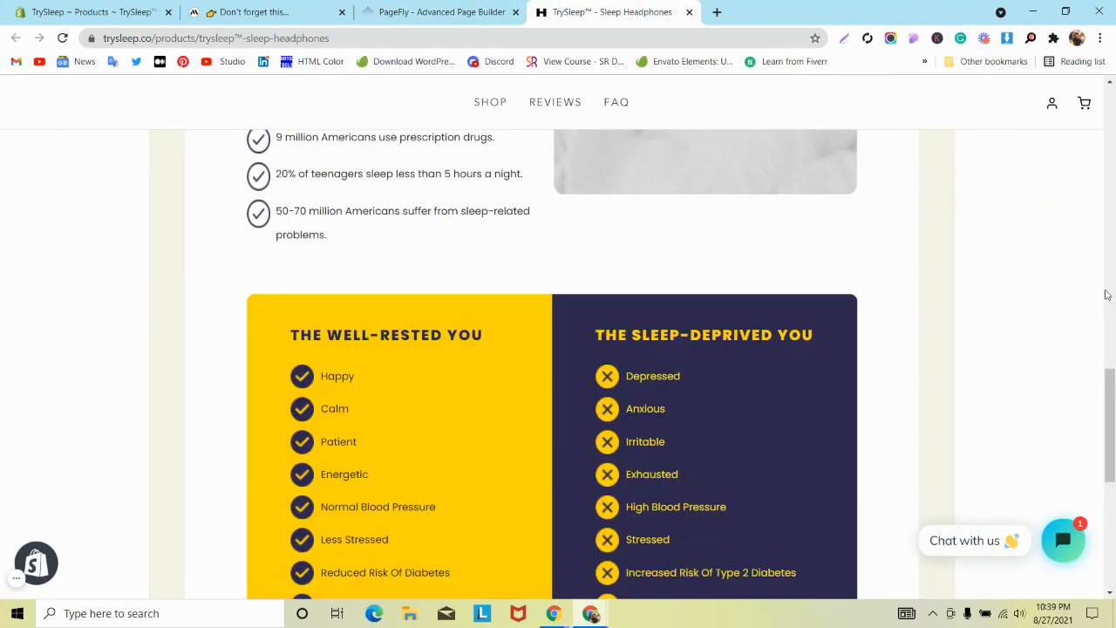
{"action": "scroll", "coordinate": [173, 166], "scroll_direction": "down", "scroll_amount": 2}
{"action": "scroll", "coordinate": [172, 168], "scroll_direction": "up", "scroll_amount": 6}
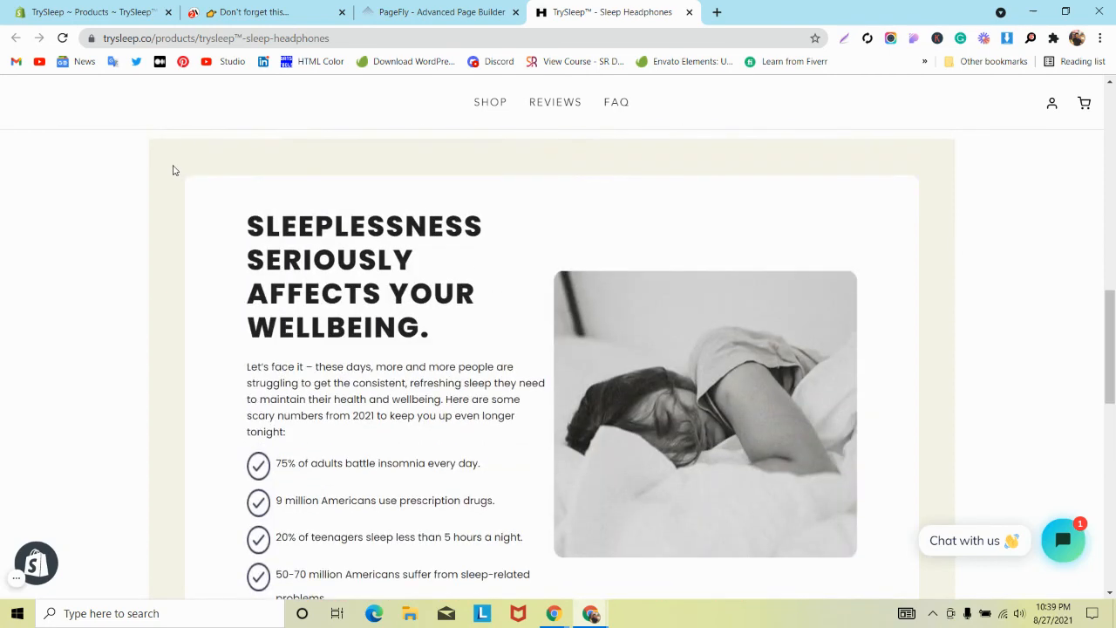
{"action": "scroll", "coordinate": [173, 170], "scroll_direction": "down", "scroll_amount": 5}
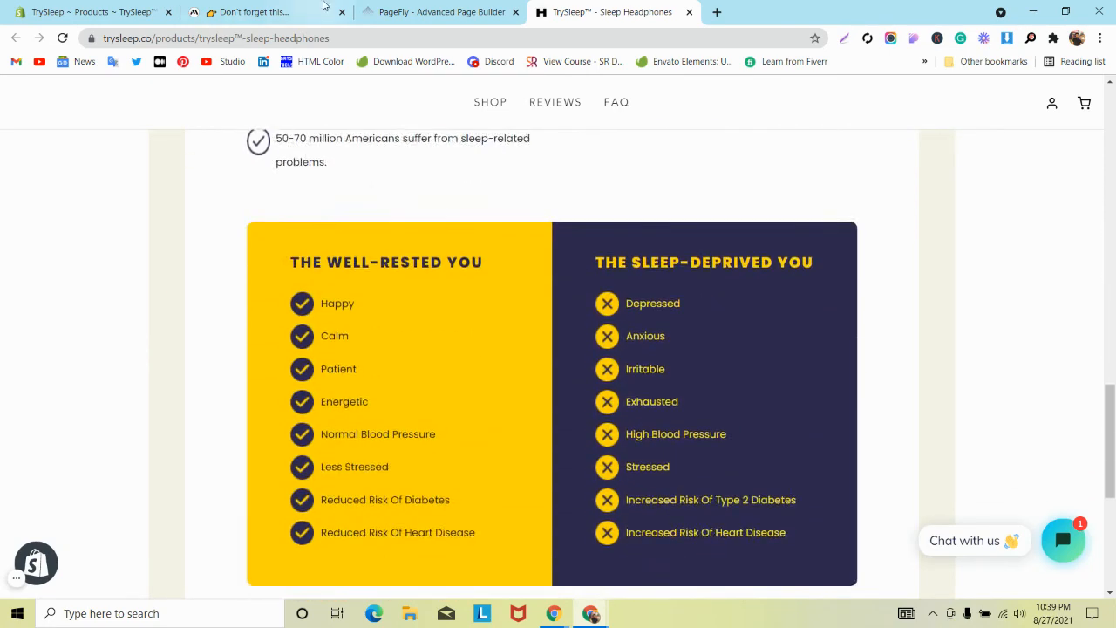
Step: In the PageFly editor, set the left and right padding of the Sleeplessness heading and image row to 50 px
{"action": "left_click", "coordinate": [424, 11]}
{"action": "scroll", "coordinate": [109, 218], "scroll_direction": "up", "scroll_amount": 2}
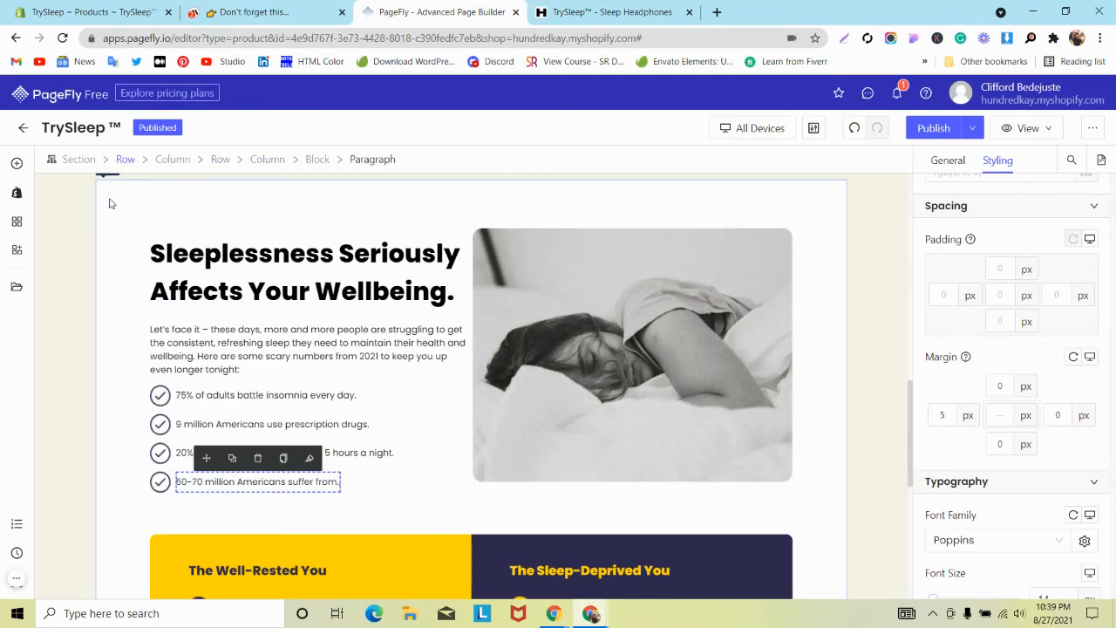
{"action": "left_click", "coordinate": [109, 203]}
{"action": "scroll", "coordinate": [1074, 284], "scroll_direction": "up", "scroll_amount": 2}
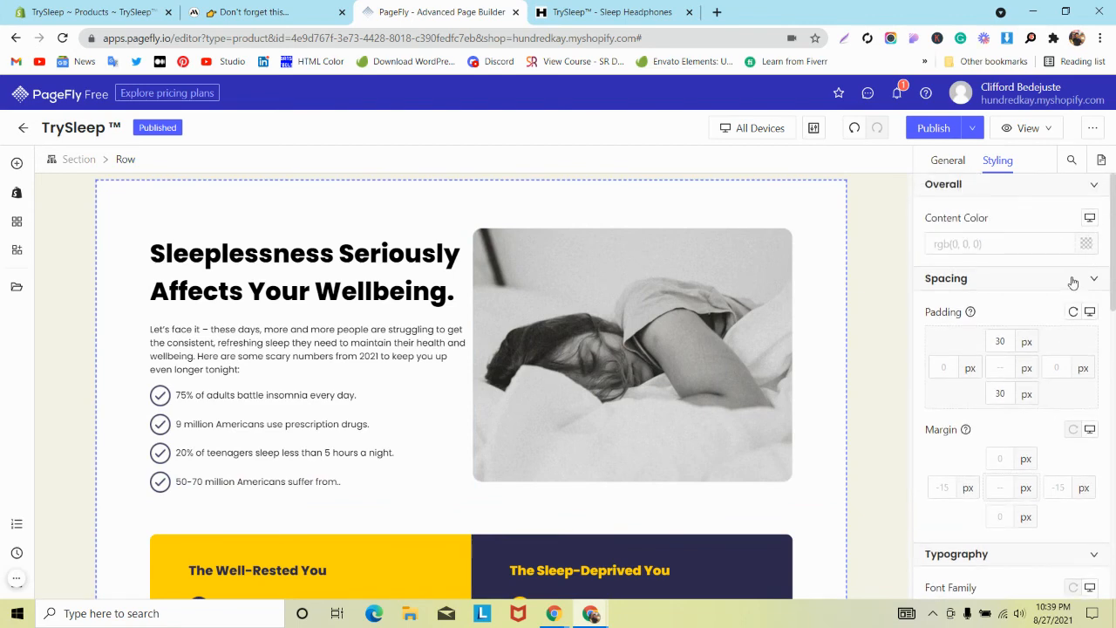
{"action": "left_click", "coordinate": [824, 227]}
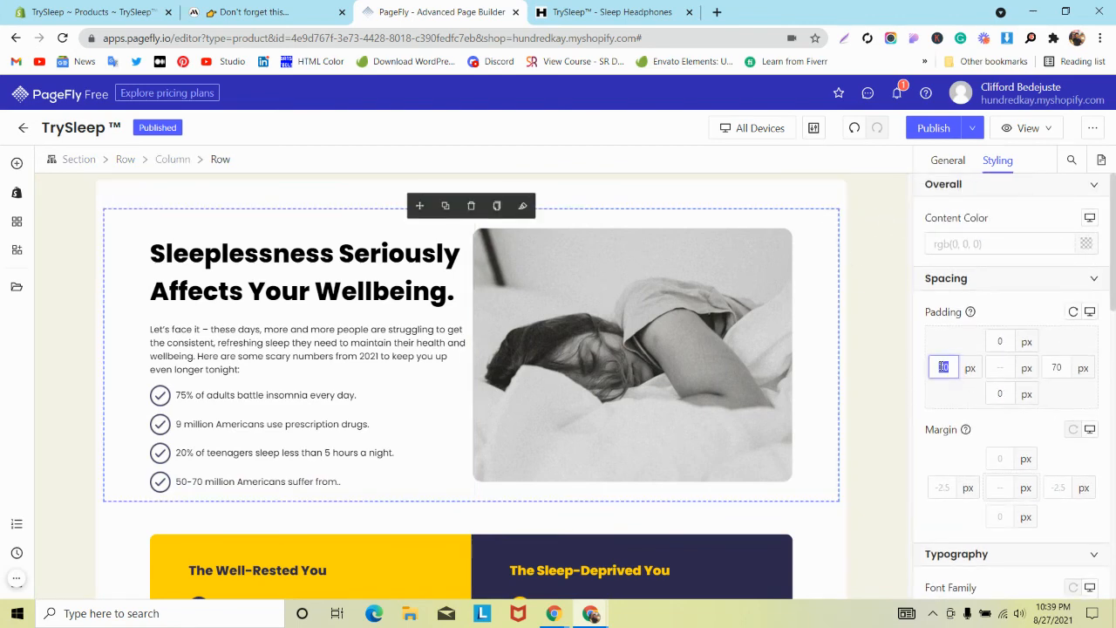
{"action": "type", "text": "50"}
{"action": "left_click", "coordinate": [1055, 368]}
{"action": "type", "text": "5"}
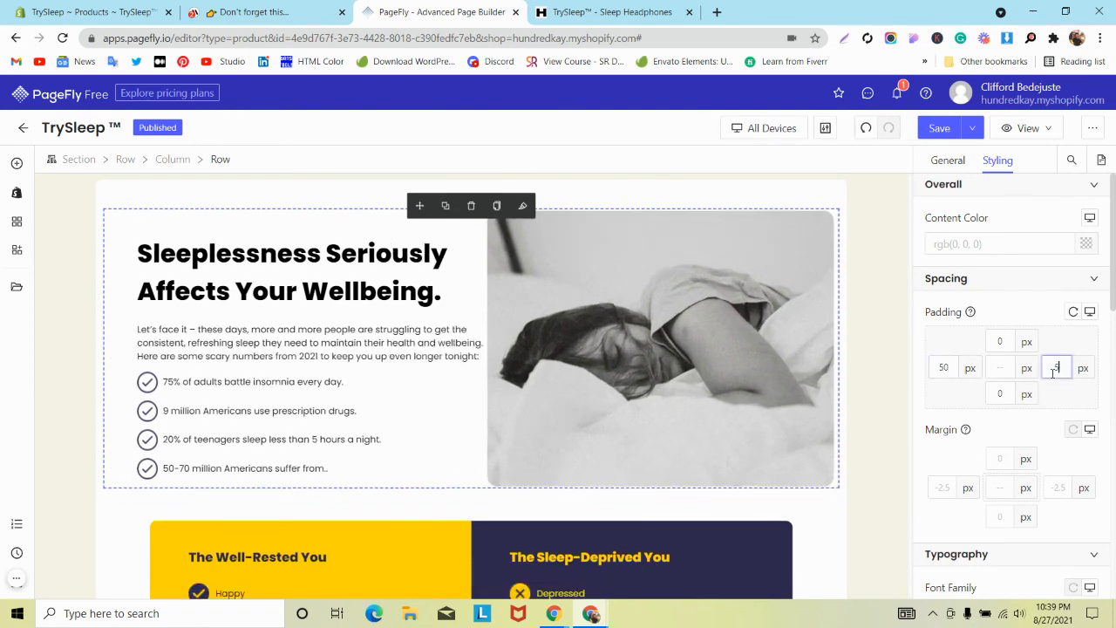
Step: Set the left and right padding of the Well-Rested / Sleep-Deprived comparison table row to 50 px
{"action": "scroll", "coordinate": [763, 378], "scroll_direction": "down", "scroll_amount": 2}
{"action": "left_click", "coordinate": [758, 410]}
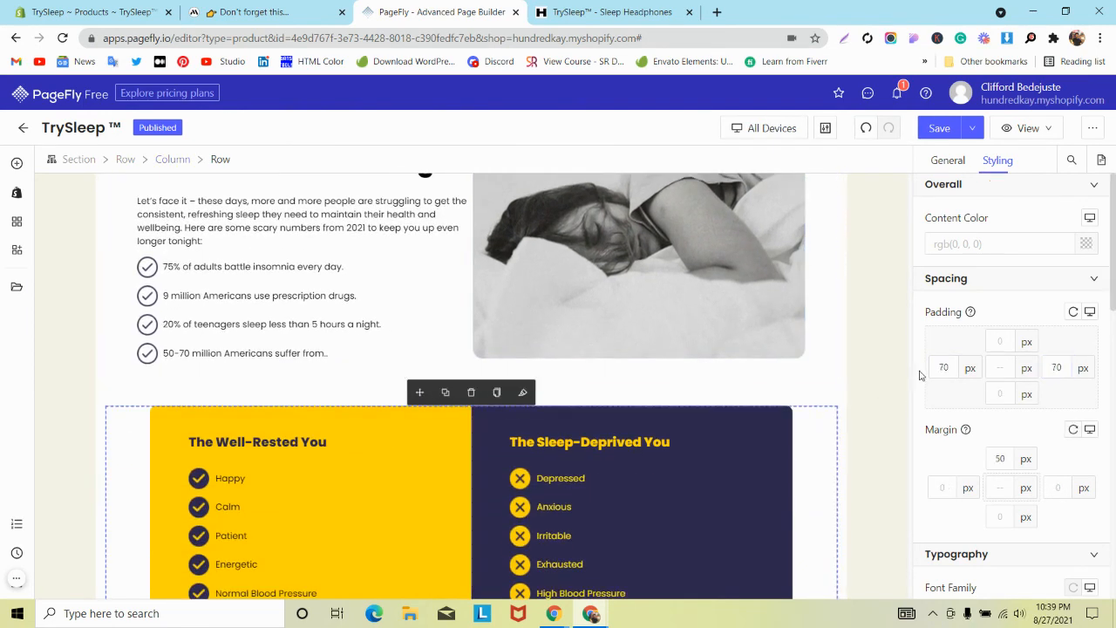
{"action": "type", "text": "50"}
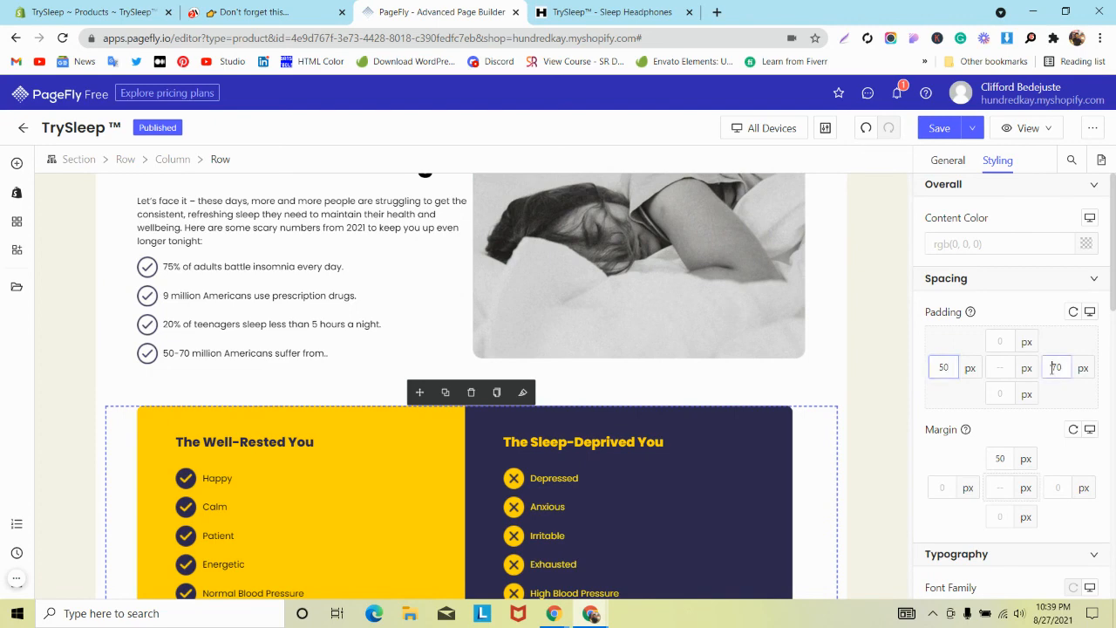
{"action": "type", "text": "50"}
Step: Save and publish the TrySleep page, and look over the section below the comparison table
{"action": "left_click", "coordinate": [972, 128]}
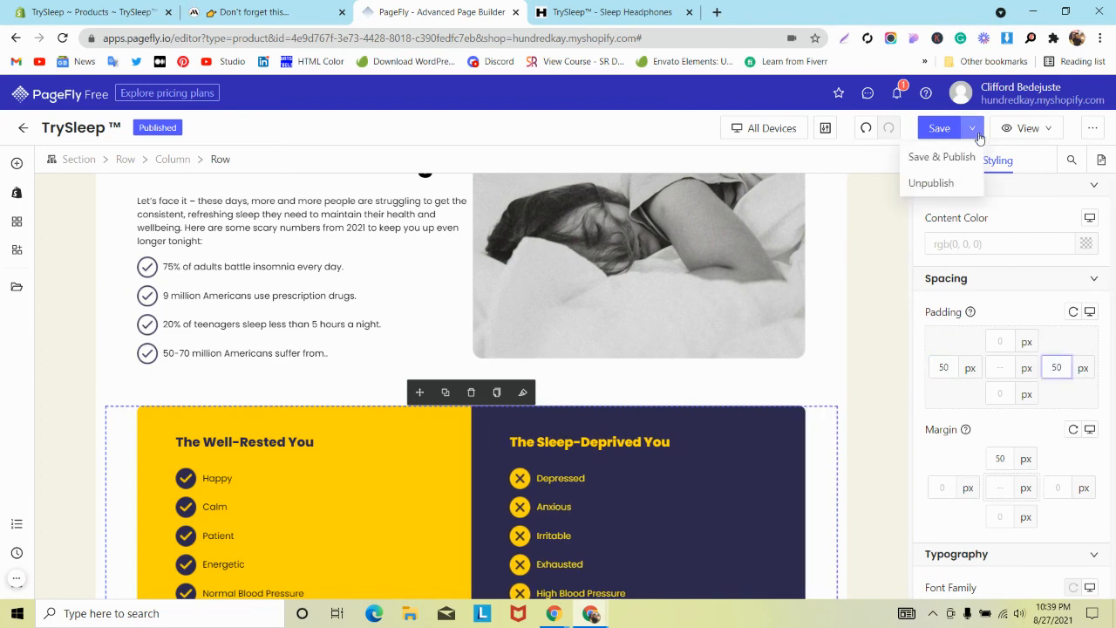
{"action": "left_click", "coordinate": [942, 157]}
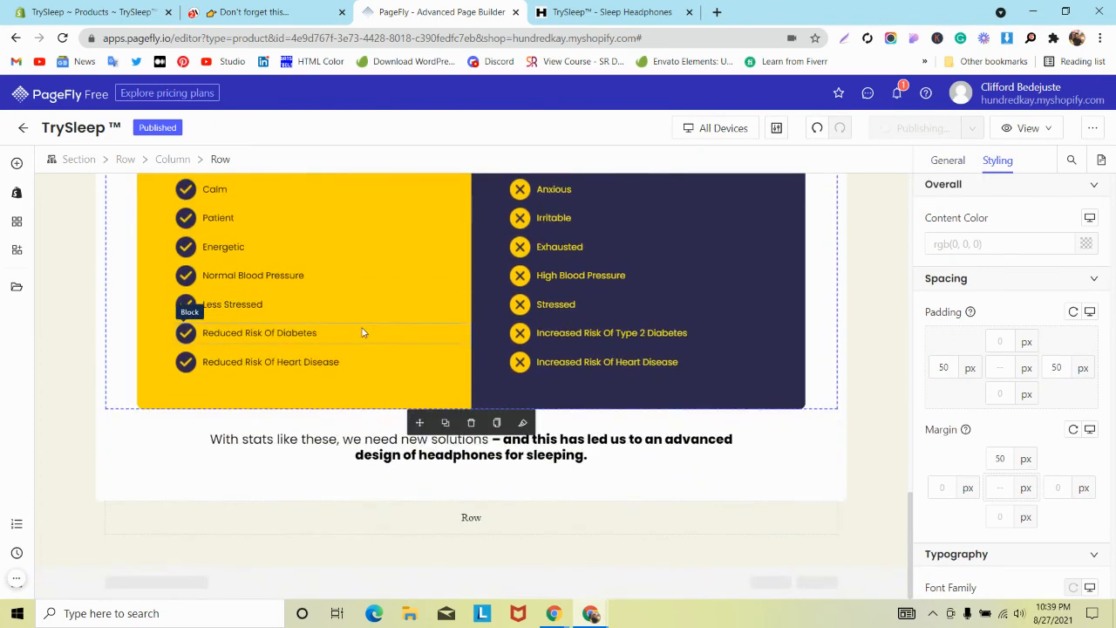
{"action": "scroll", "coordinate": [361, 333], "scroll_direction": "down", "scroll_amount": 5}
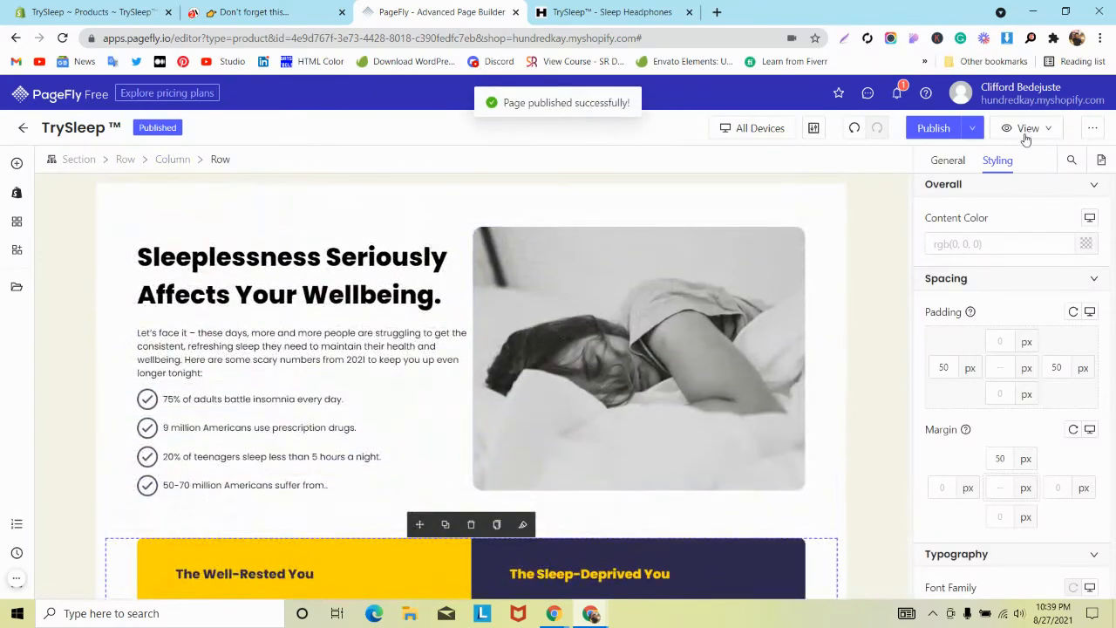
Step: Open the live TrySleep page and check the Sleeplessness section's alignment with the comparison table and closing text down to the footer
{"action": "left_click", "coordinate": [1025, 128]}
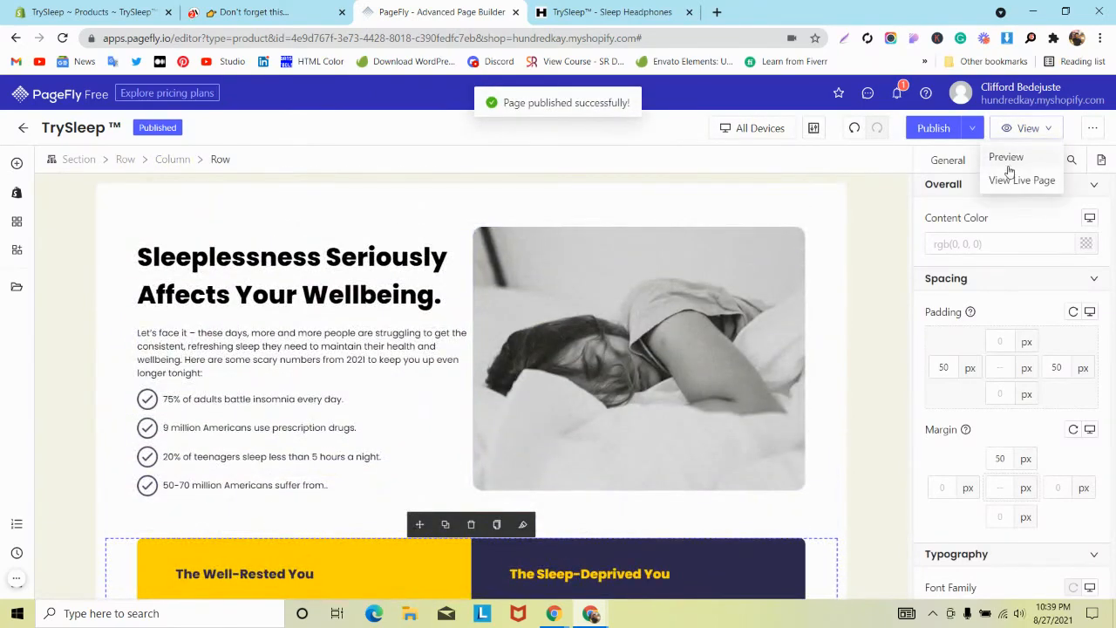
{"action": "left_click", "coordinate": [1012, 179]}
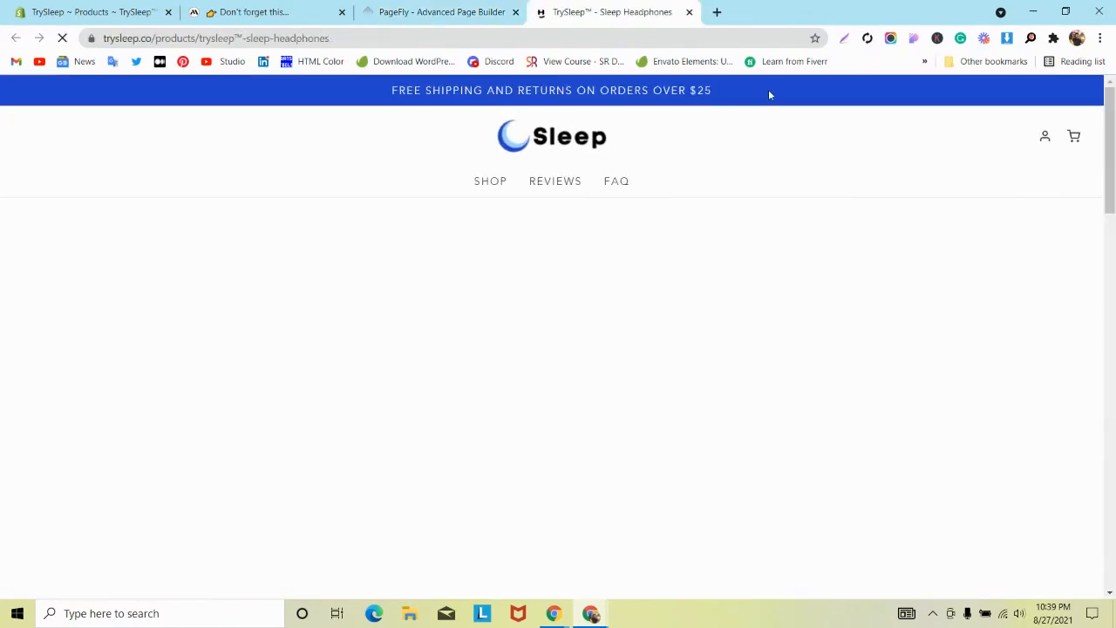
{"action": "scroll", "coordinate": [598, 330], "scroll_direction": "down", "scroll_amount": 3}
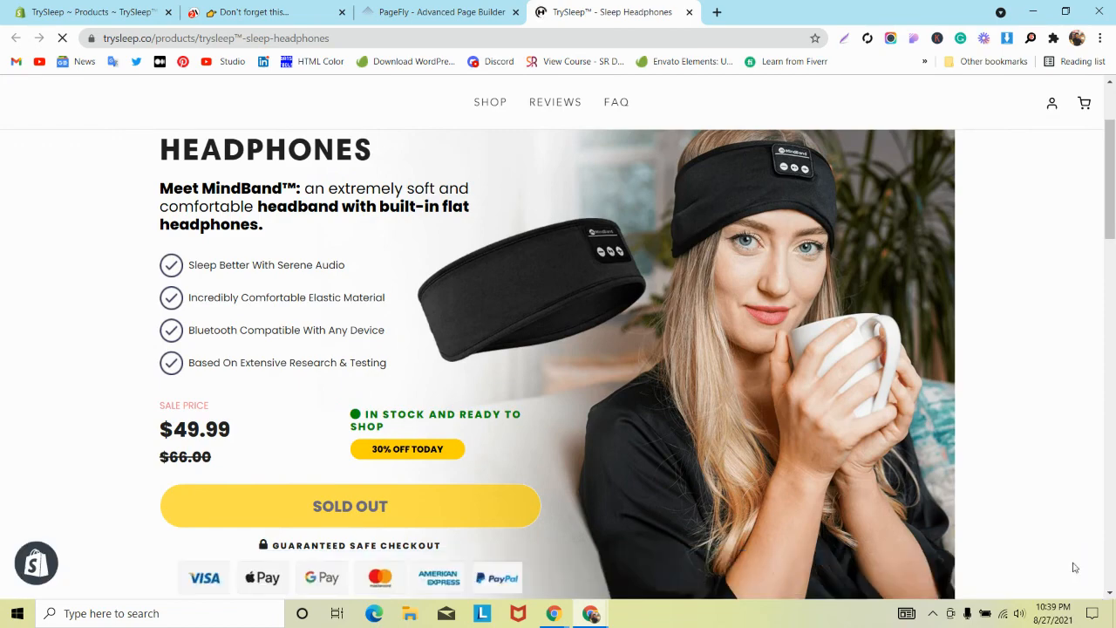
{"action": "scroll", "coordinate": [428, 288], "scroll_direction": "down", "scroll_amount": 8}
{"action": "scroll", "coordinate": [428, 288], "scroll_direction": "down", "scroll_amount": 6}
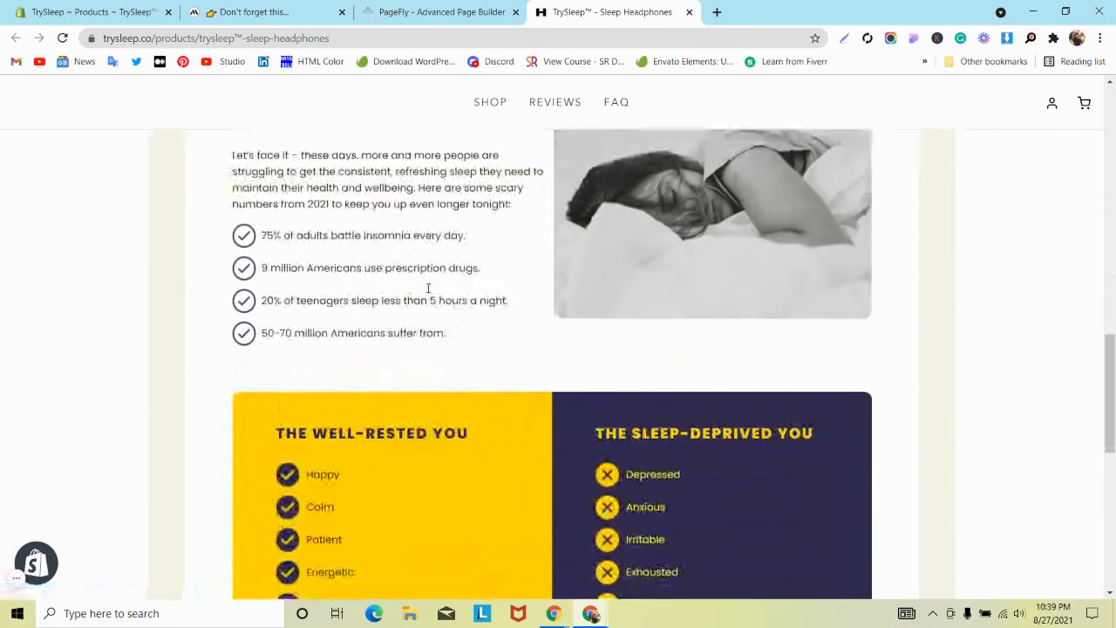
{"action": "scroll", "coordinate": [428, 292], "scroll_direction": "up", "scroll_amount": 2}
{"action": "scroll", "coordinate": [428, 292], "scroll_direction": "down", "scroll_amount": 4}
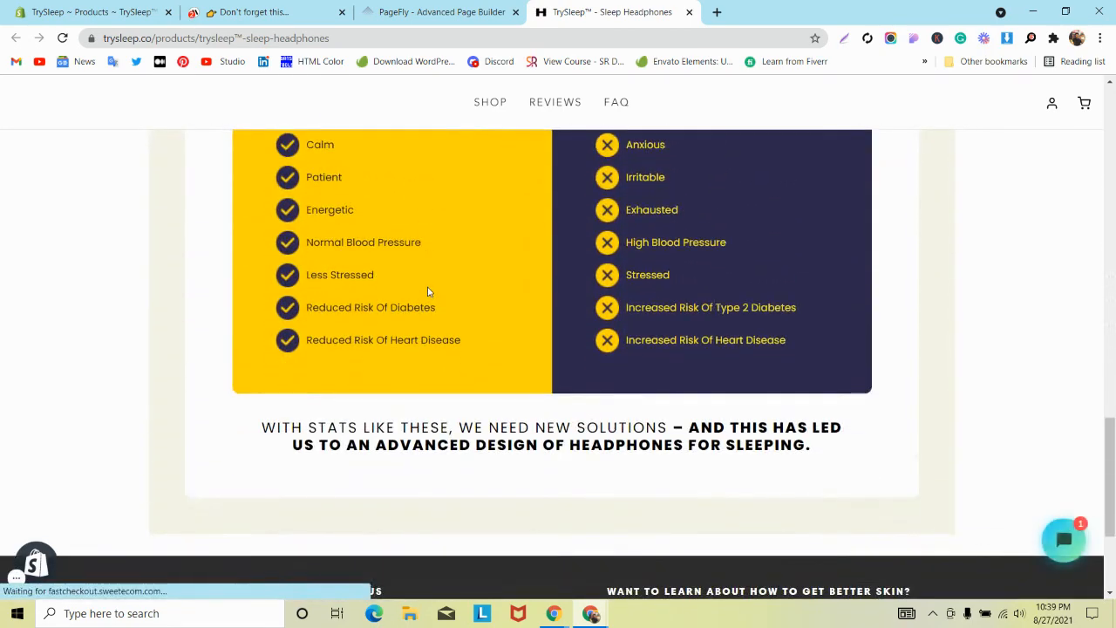
{"action": "scroll", "coordinate": [429, 287], "scroll_direction": "up", "scroll_amount": 1}
{"action": "scroll", "coordinate": [428, 287], "scroll_direction": "up", "scroll_amount": 1}
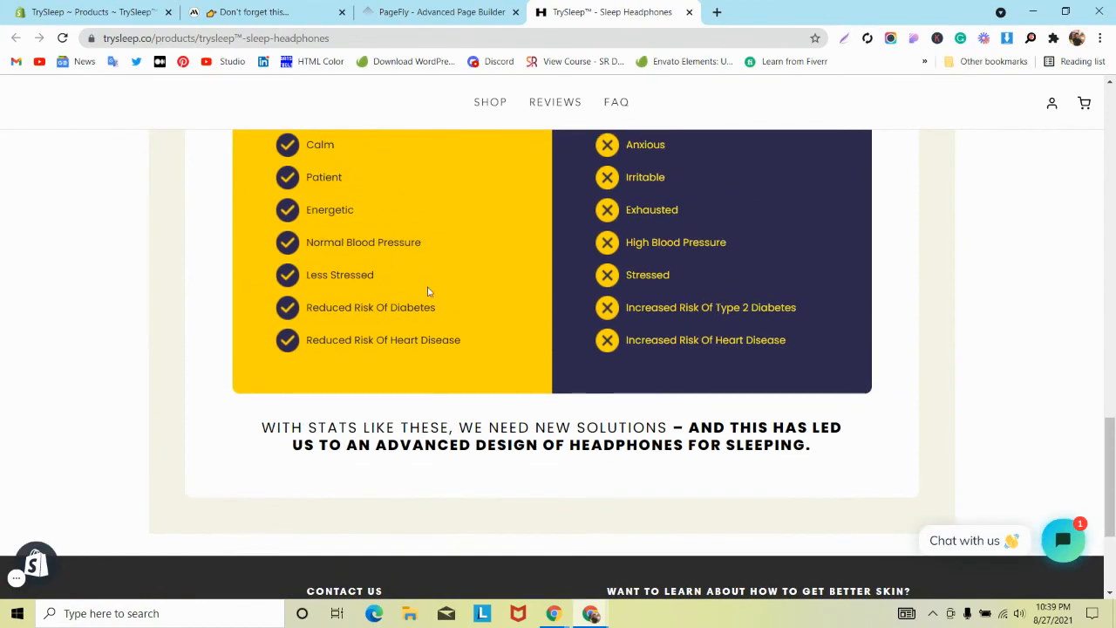
{"action": "scroll", "coordinate": [429, 292], "scroll_direction": "down", "scroll_amount": 2}
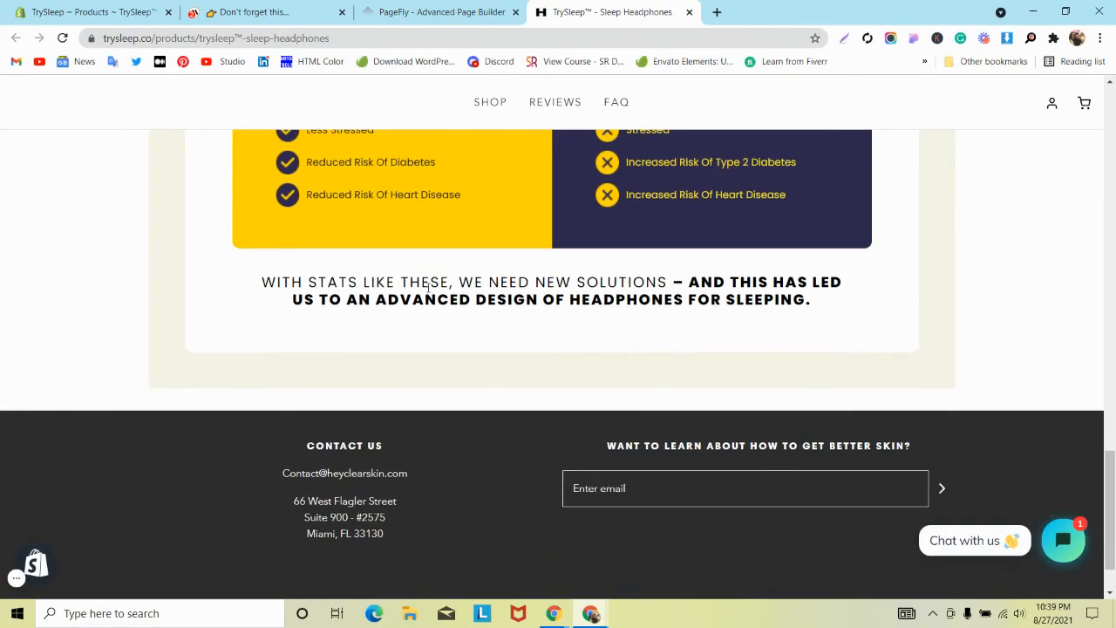
{"action": "scroll", "coordinate": [428, 288], "scroll_direction": "up", "scroll_amount": 1}
{"action": "scroll", "coordinate": [237, 376], "scroll_direction": "up", "scroll_amount": 20}
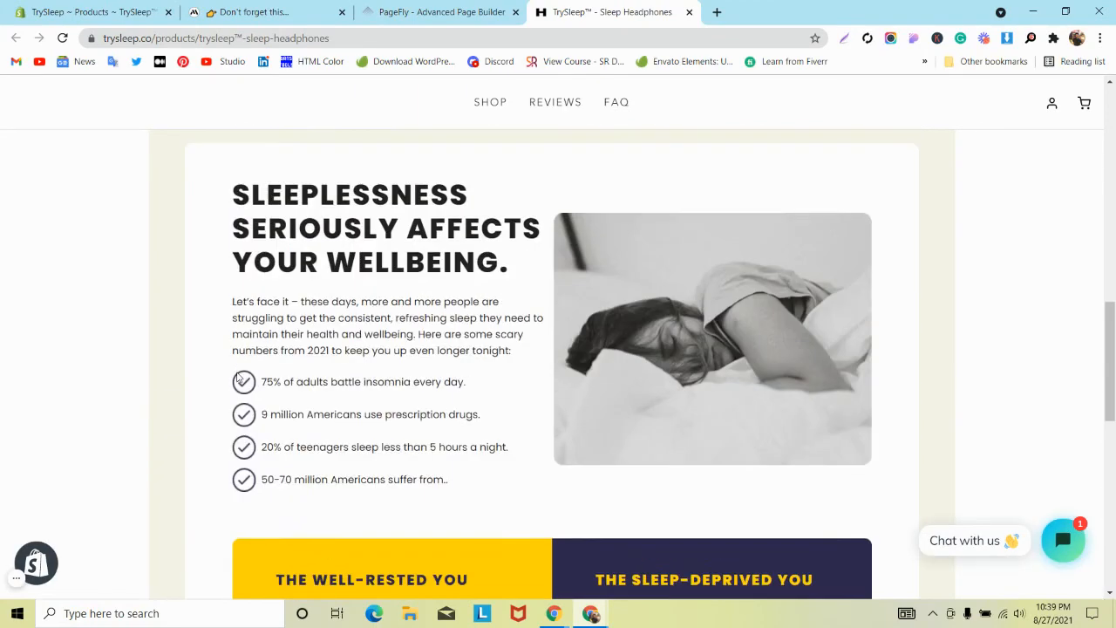
{"action": "scroll", "coordinate": [236, 383], "scroll_direction": "down", "scroll_amount": 5}
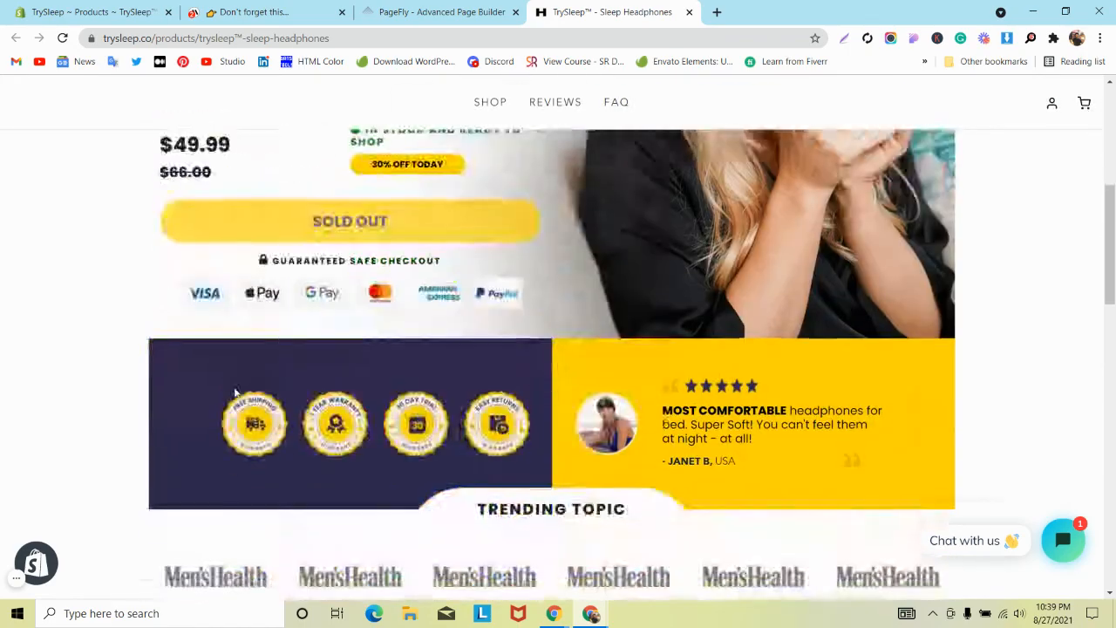
Step: Switch to the mindband.co reference page and examine the Start Sleeping Soundly section and the app and feature sections below it
{"action": "left_click", "coordinate": [269, 12]}
{"action": "scroll", "coordinate": [324, 246], "scroll_direction": "down", "scroll_amount": 4}
{"action": "scroll", "coordinate": [326, 250], "scroll_direction": "down", "scroll_amount": 15}
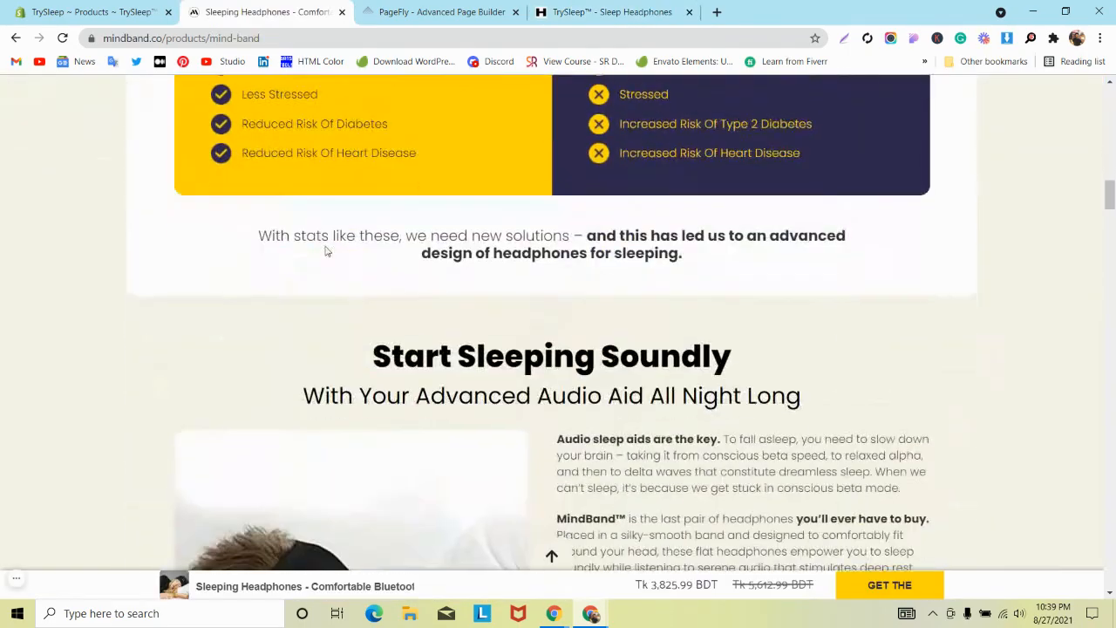
{"action": "scroll", "coordinate": [434, 210], "scroll_direction": "down", "scroll_amount": 3}
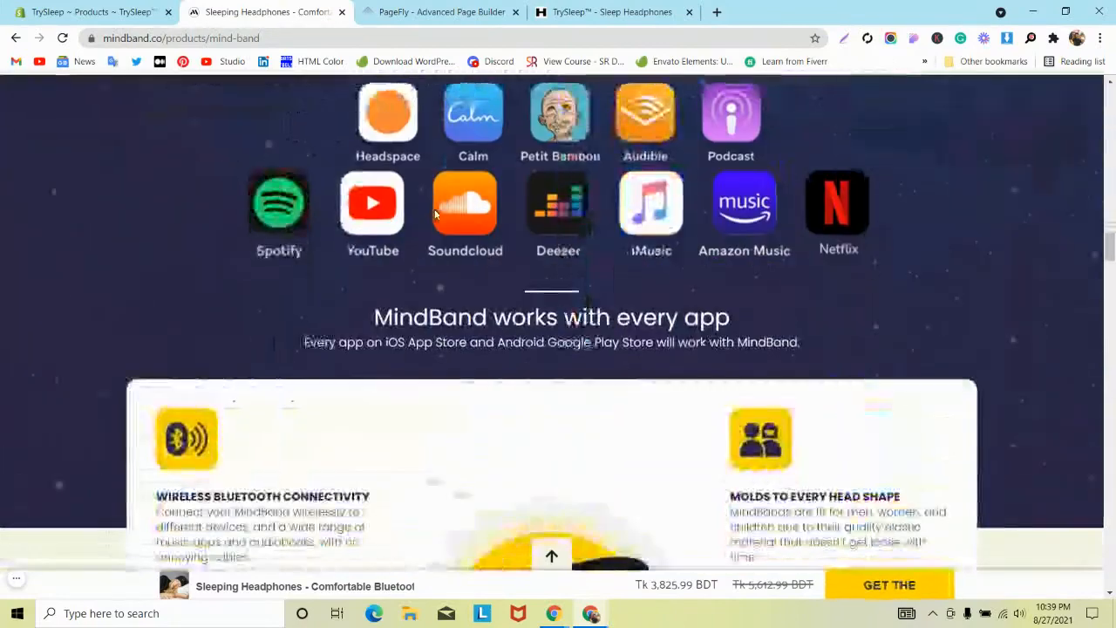
{"action": "scroll", "coordinate": [434, 210], "scroll_direction": "up", "scroll_amount": 9}
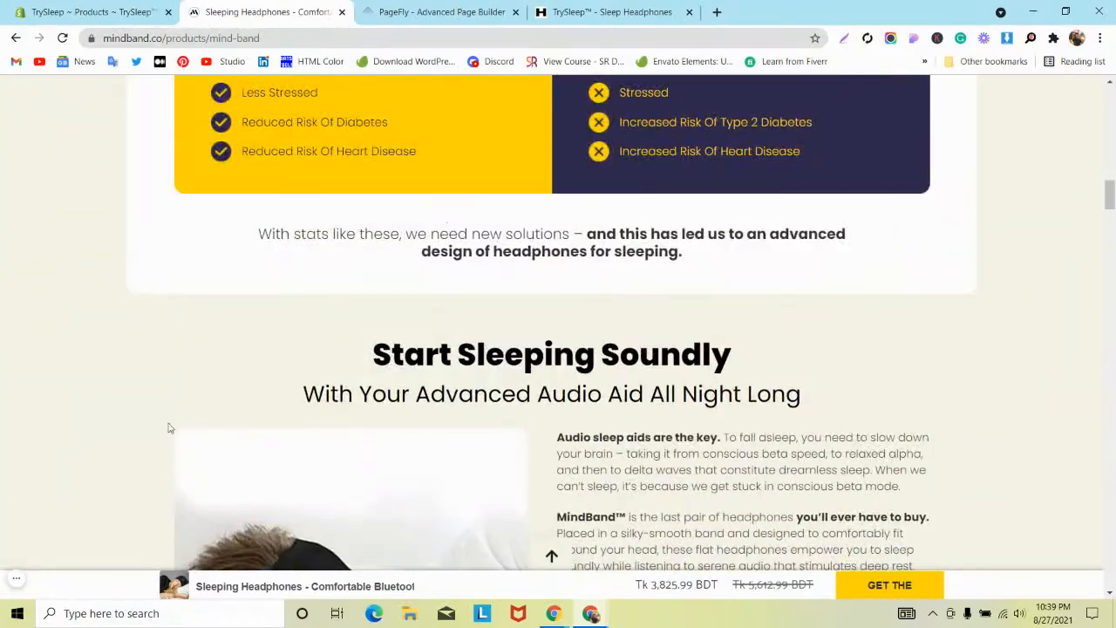